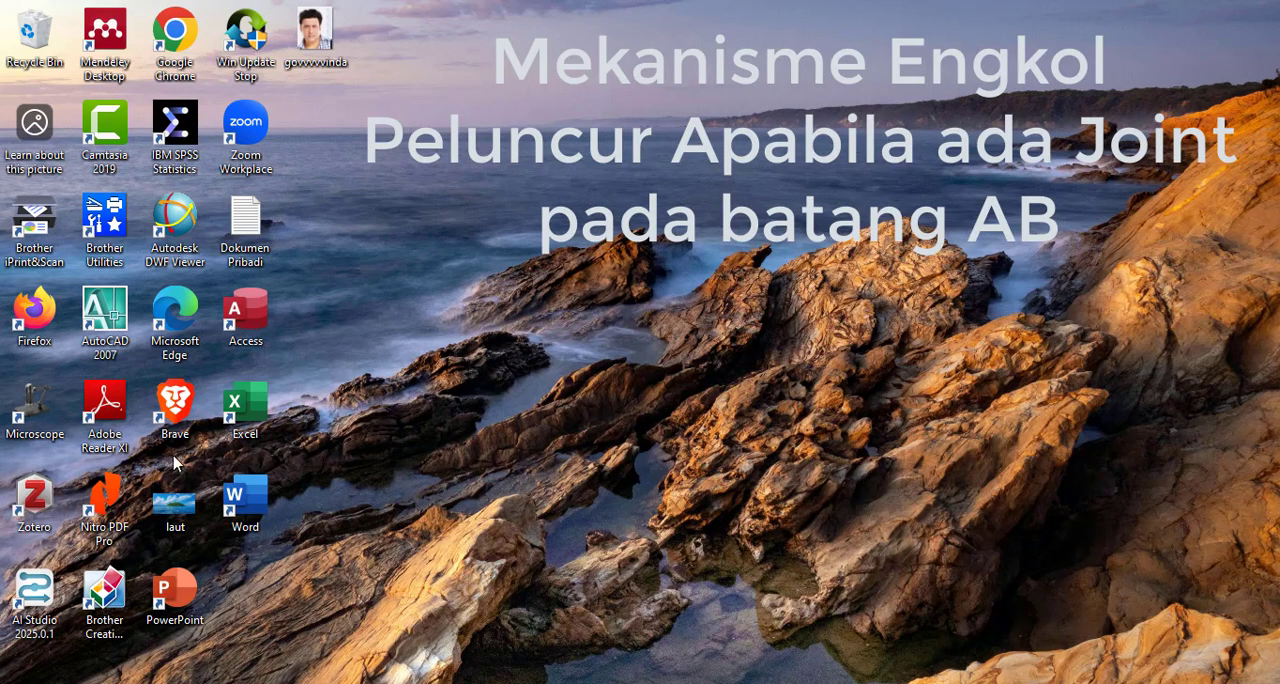
# - Launch AutoCAD 2007 from the desktop
pyautogui.doubleClick(105, 318)
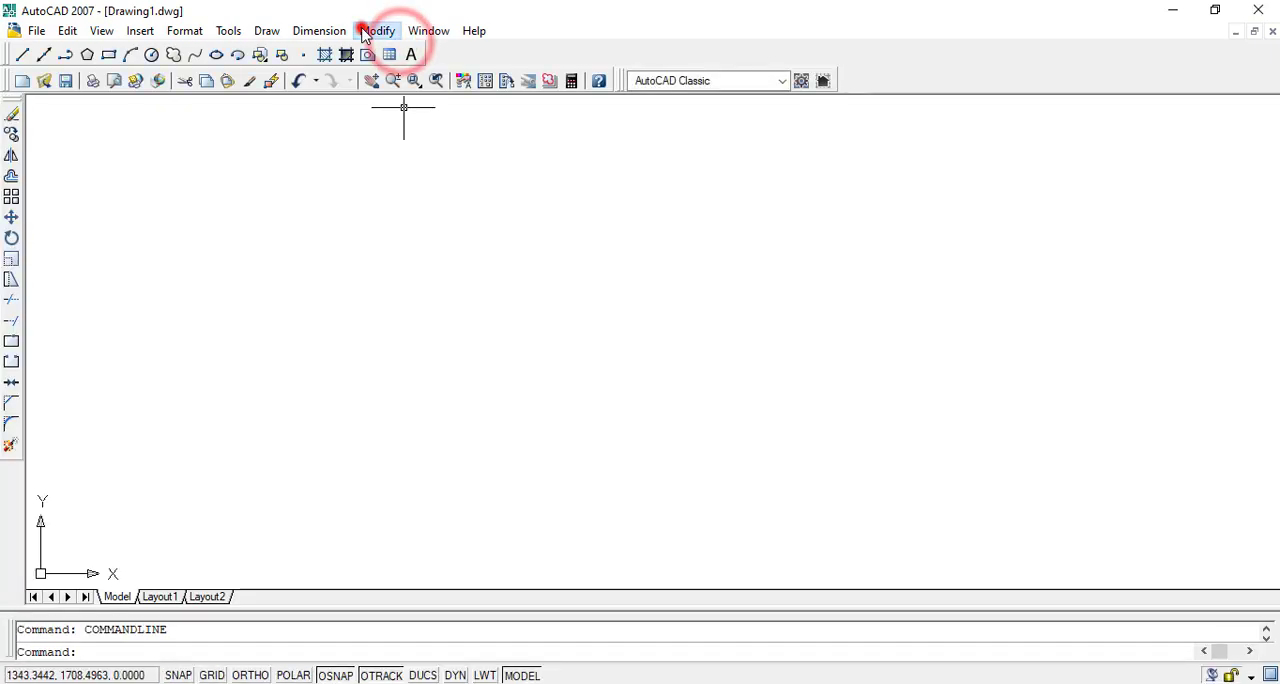
pyautogui.click(416, 33)
pyautogui.click(414, 31)
pyautogui.click(414, 31)
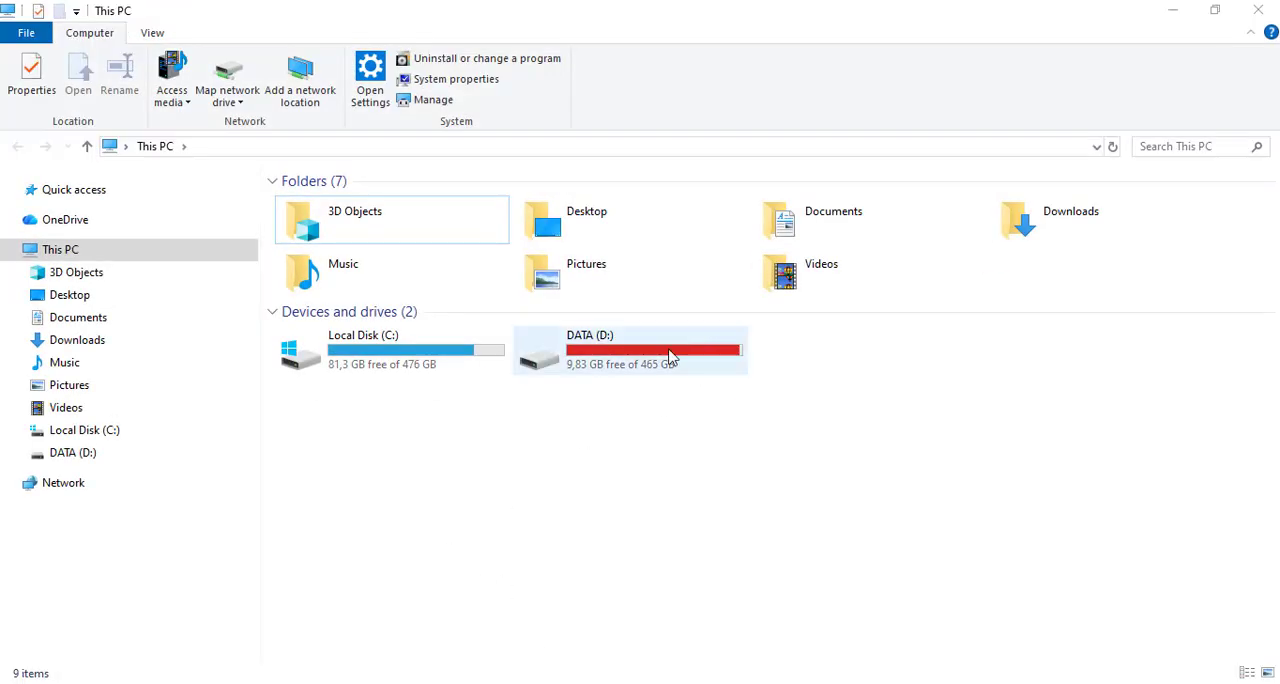
# - In File Explorer, open the folder "2. Kinemaika Teknik" inside "7. TAHUN AJARAN SEMESTER GANJIL 2025 DAN 2026" on drive D
pyautogui.click(650, 357)
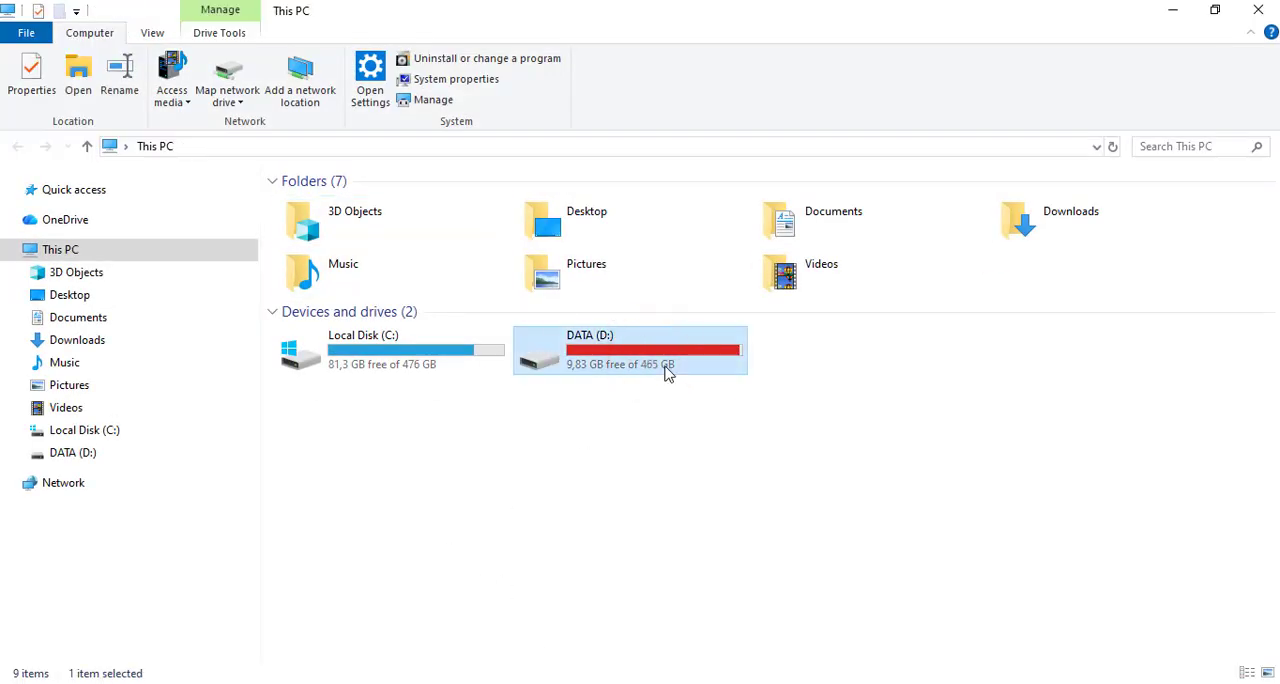
pyautogui.click(668, 372)
pyautogui.doubleClick(668, 372)
pyautogui.click(530, 345)
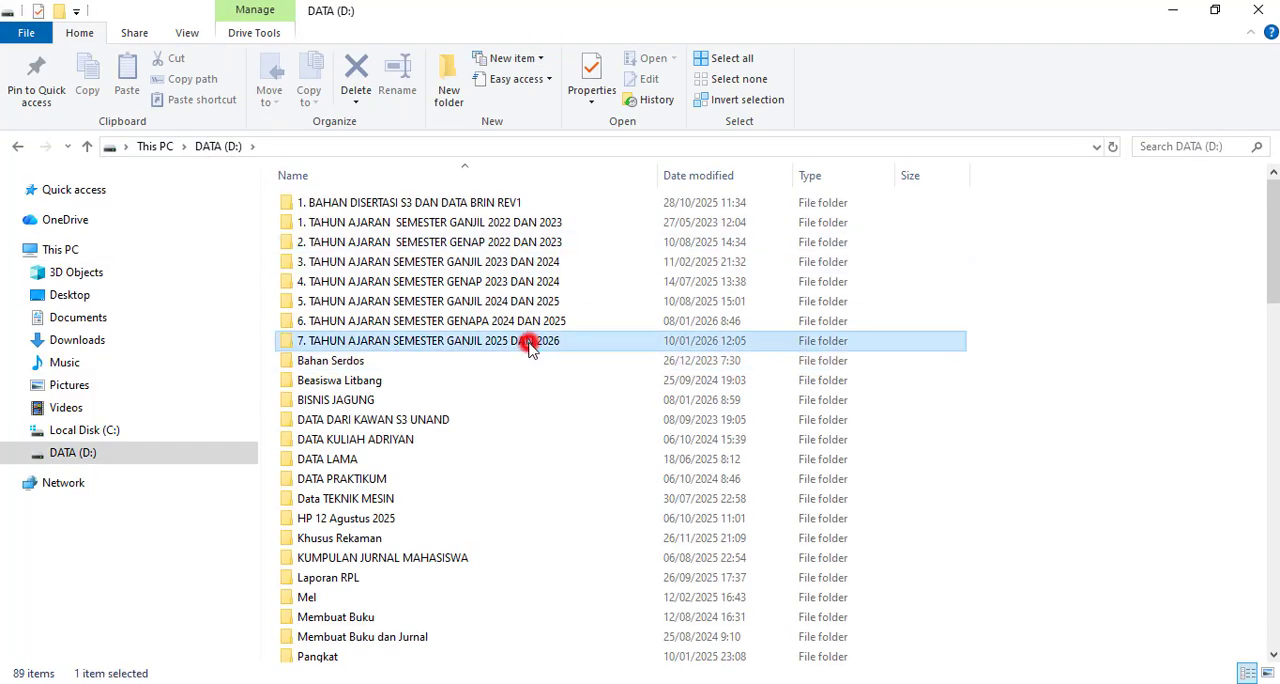
pyautogui.doubleClick(530, 345)
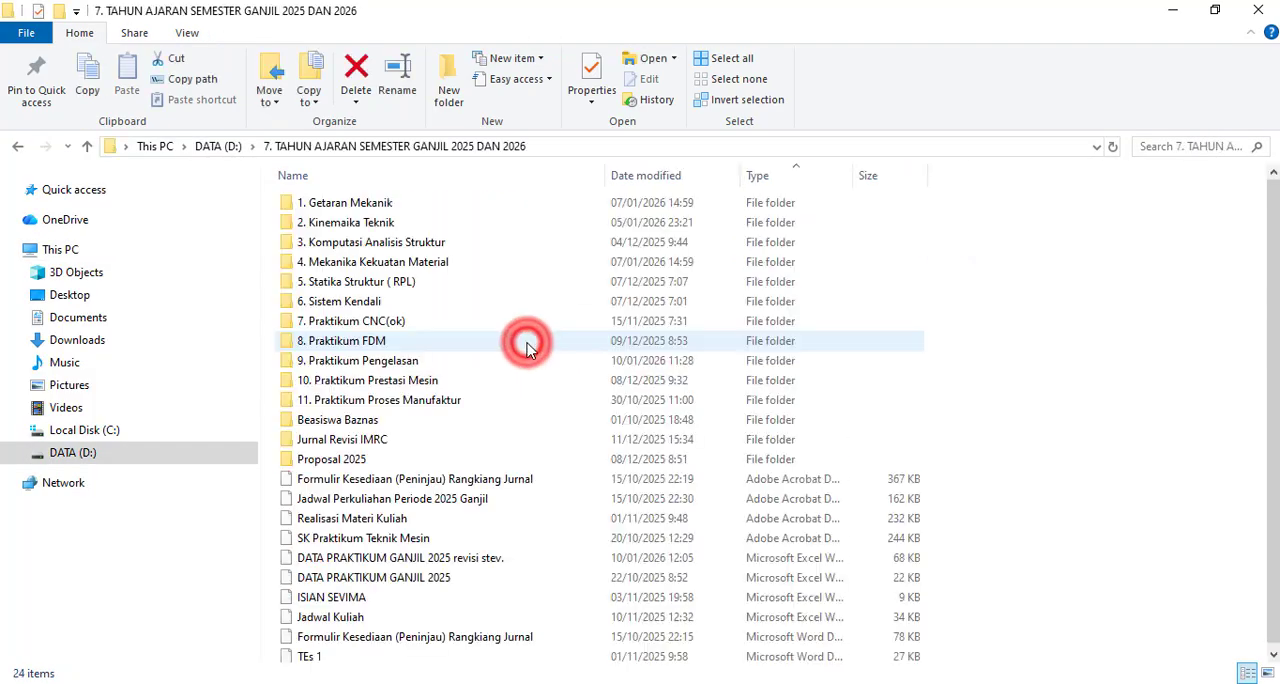
pyautogui.doubleClick(401, 225)
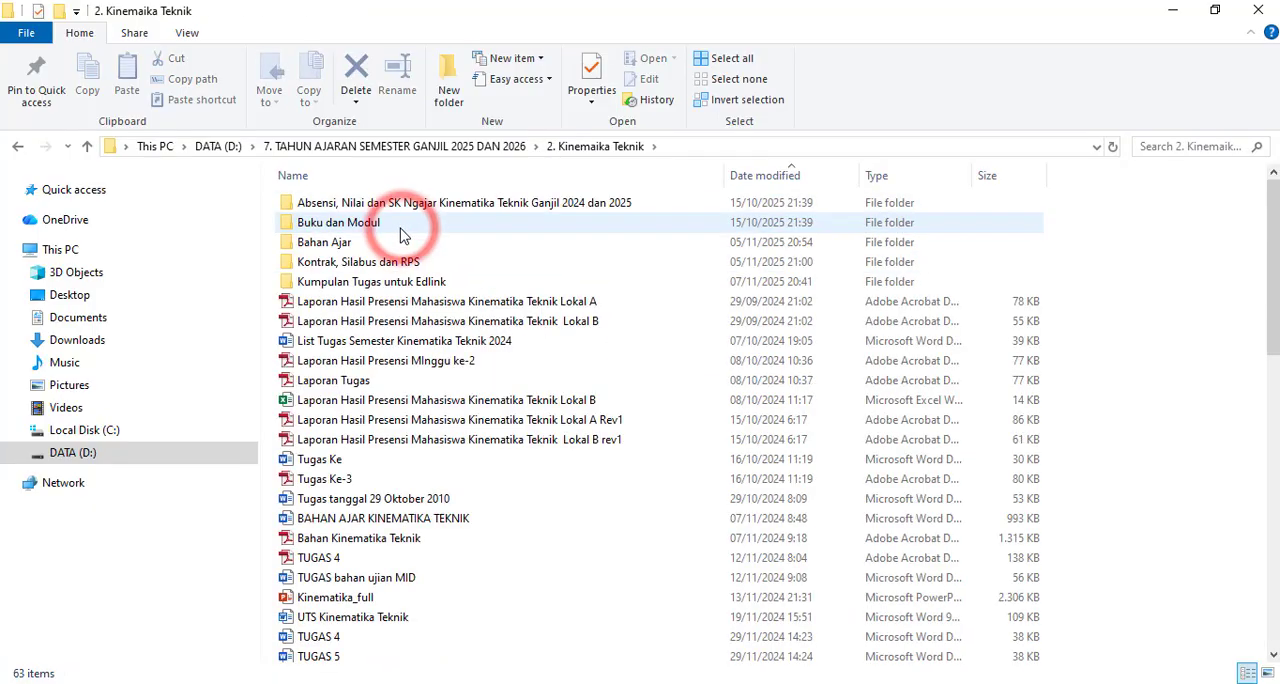
# - Sort the files by newest modification date and open the AutoCAD drawing "poros engkol dengan autocad"
pyautogui.click(776, 175)
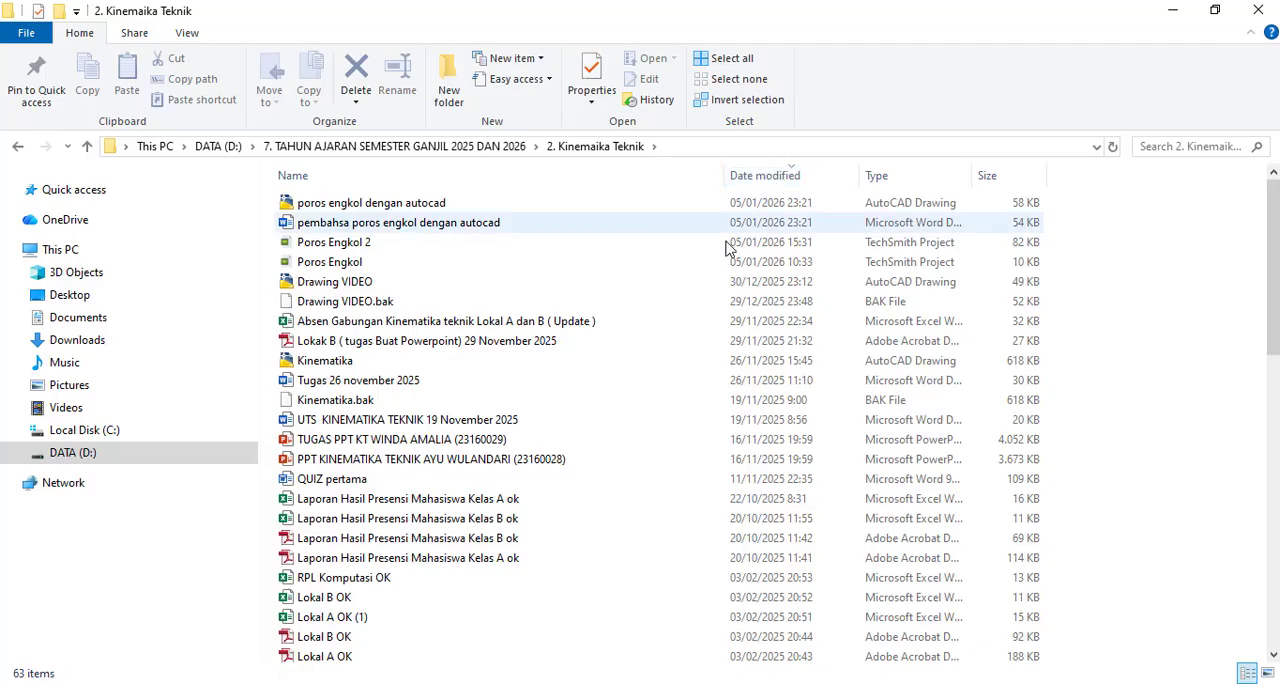
pyautogui.doubleClick(515, 205)
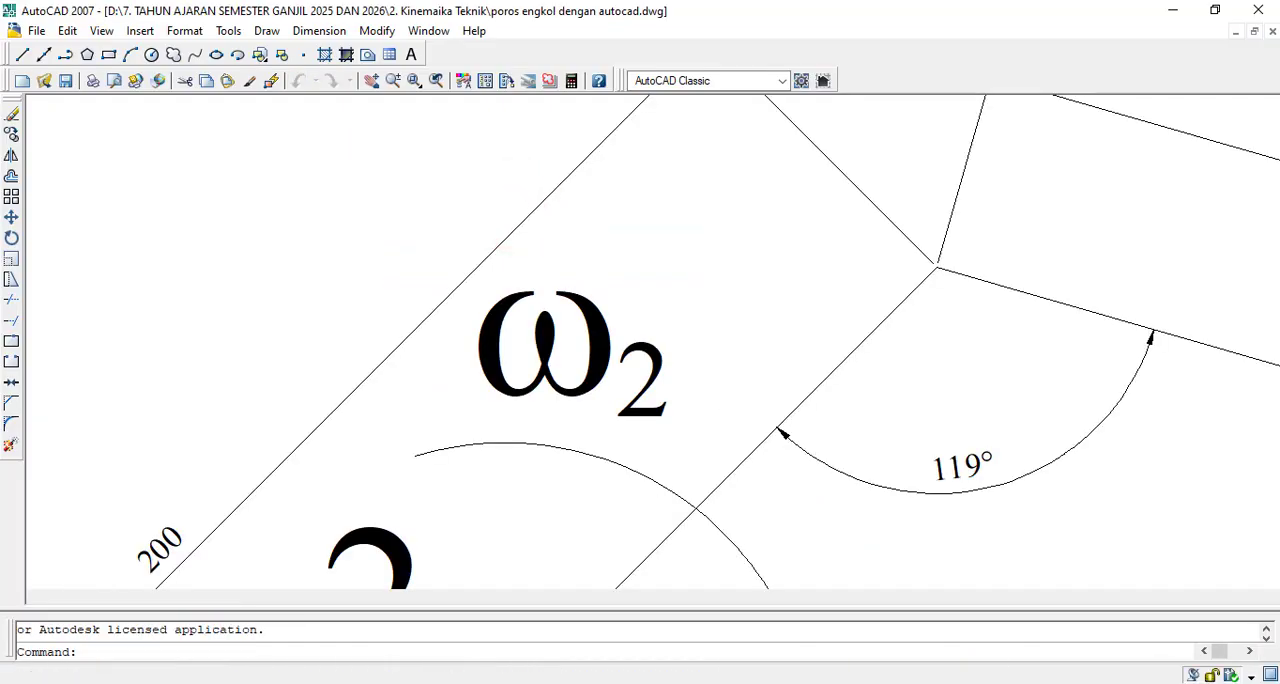
pyautogui.scroll(-12, 748, 386)
pyautogui.scroll(3, 875, 460)
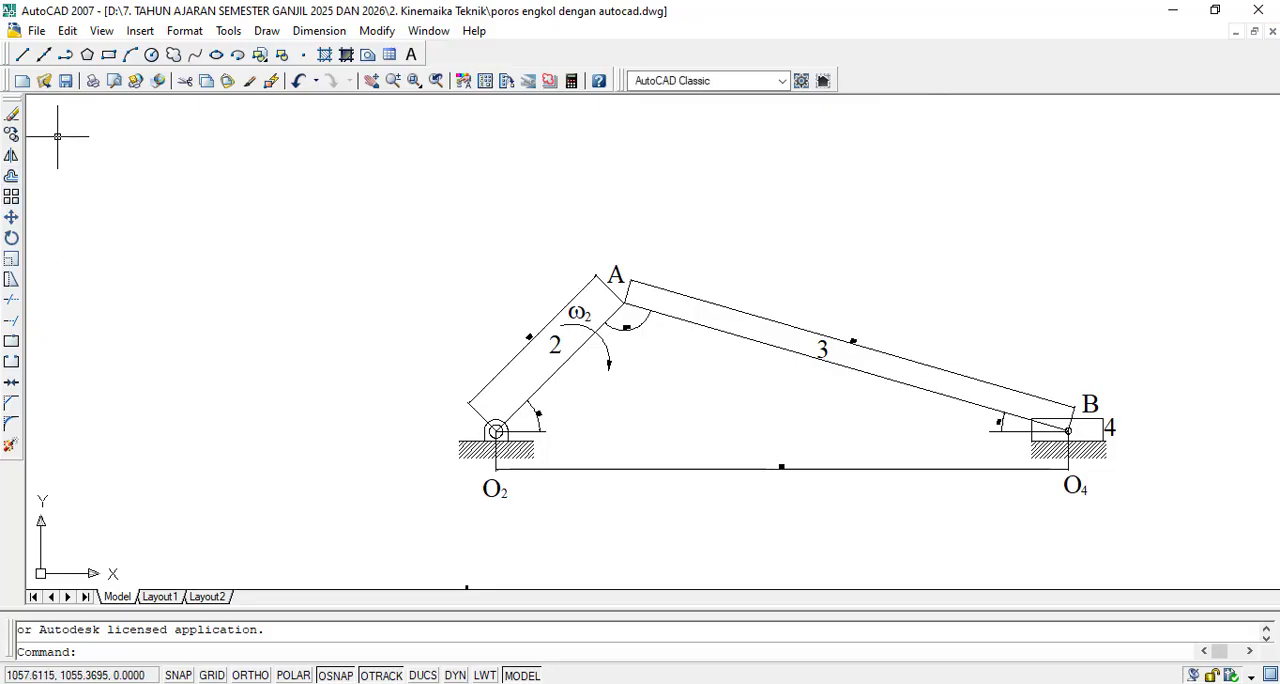
# - Create multiline text above the crank-slider mechanism reading "Mekanisme Engkol Peluncur"
pyautogui.click(411, 55)
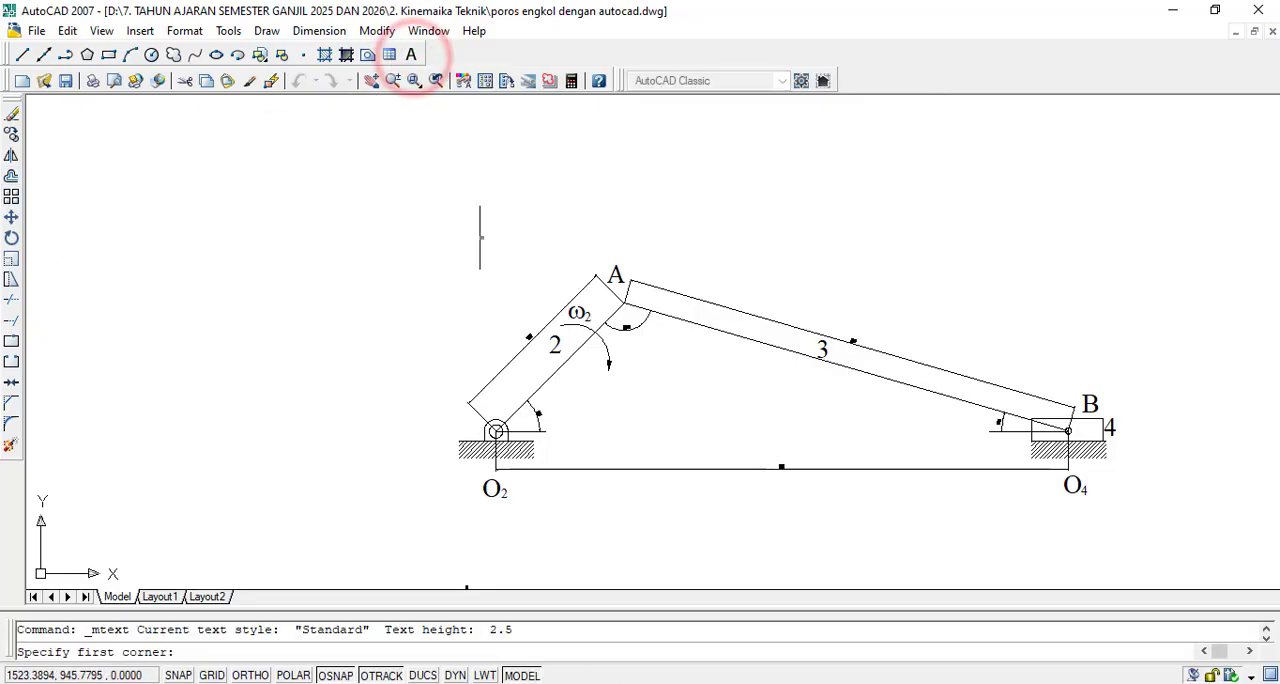
pyautogui.click(474, 197)
pyautogui.click(576, 279)
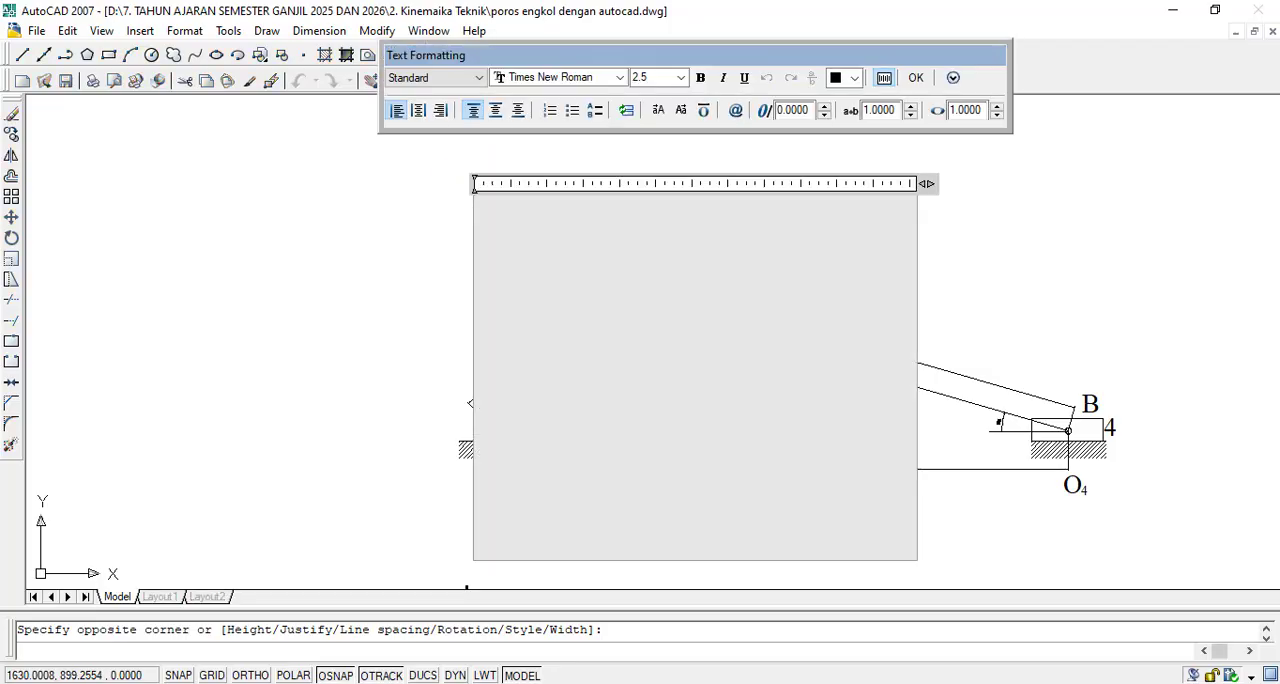
pyautogui.write('Mekanisme Engkol')
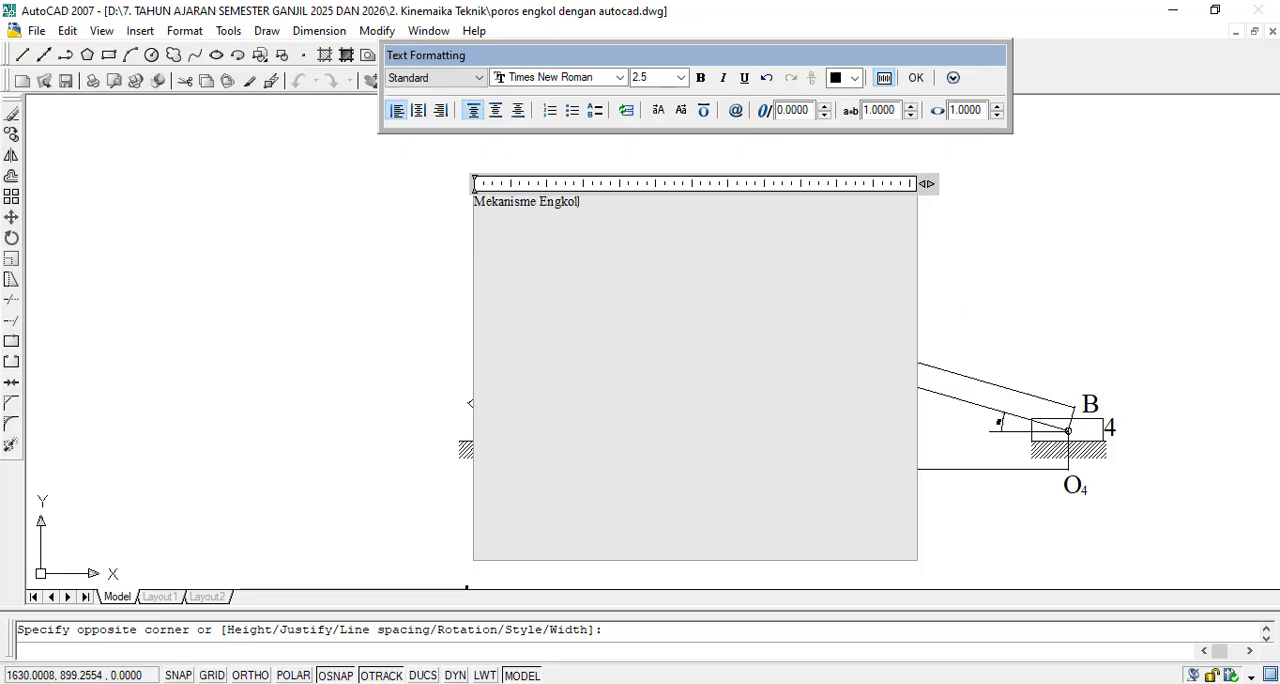
pyautogui.write(' Pelunu')
pyautogui.write('ur')
# - Set the height of the whole title text to 5 and finish the text entry
pyautogui.hotkey('ctrl', 'a')
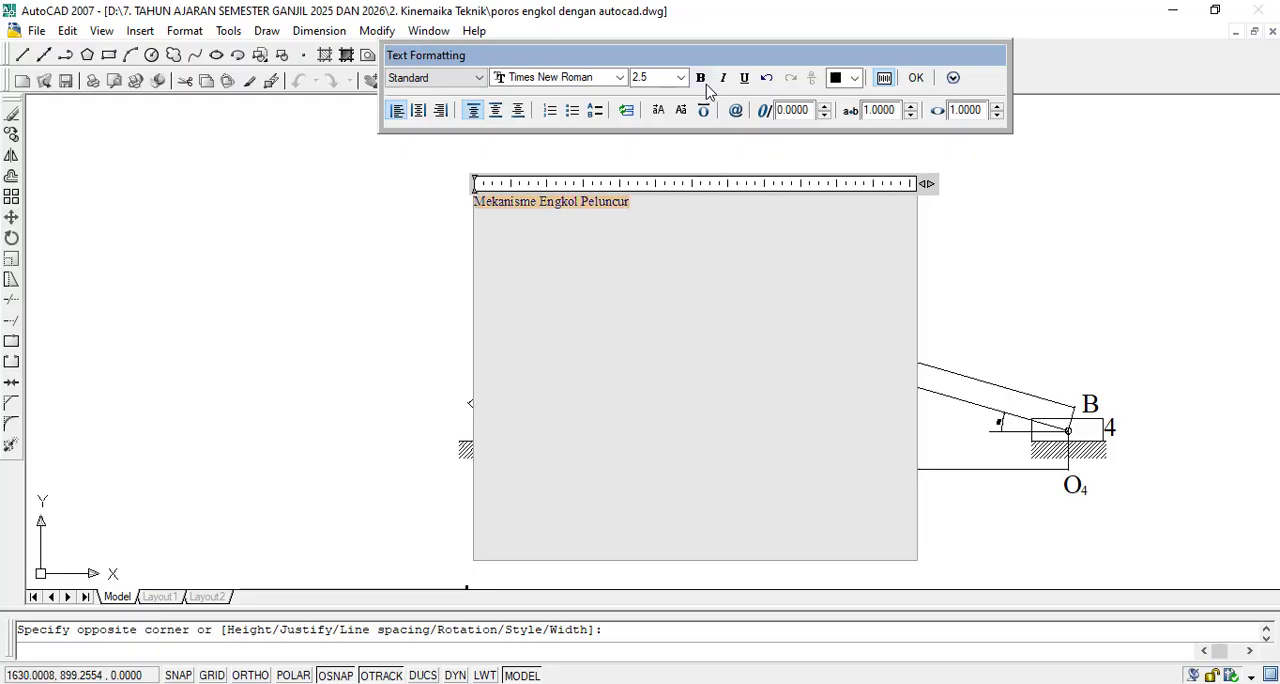
pyautogui.click(681, 79)
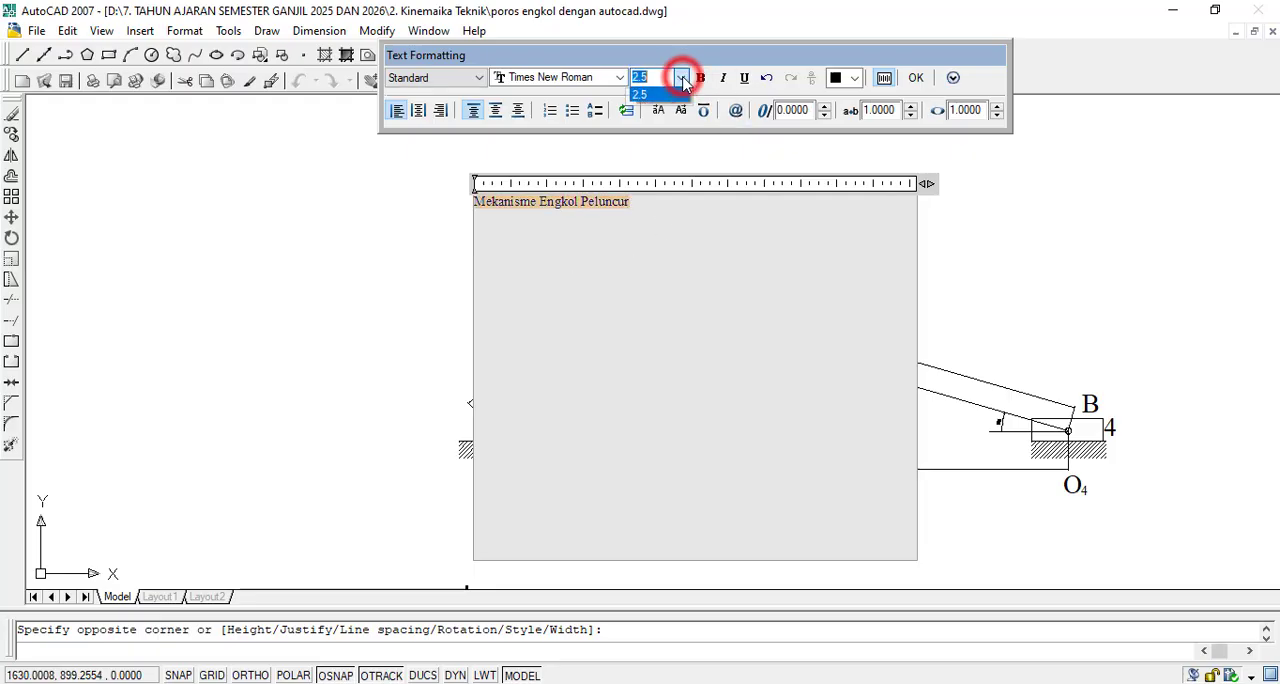
pyautogui.write('3')
pyautogui.press('Return')
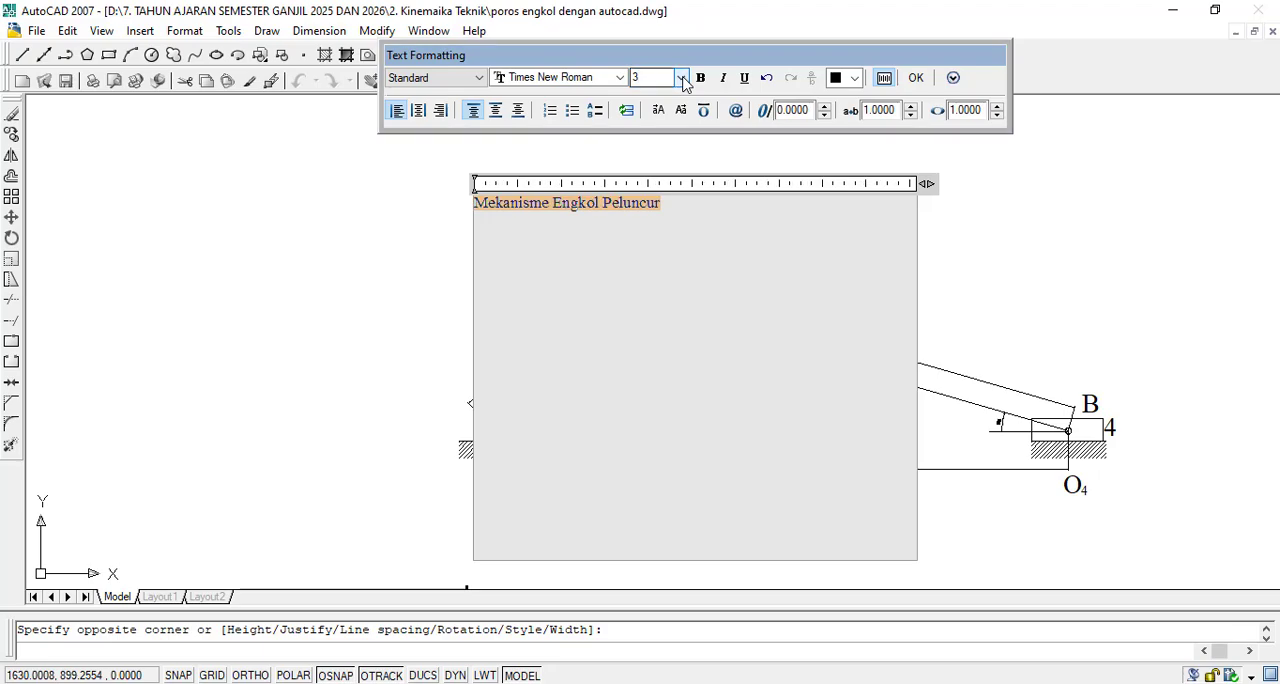
pyautogui.click(681, 79)
pyautogui.click(681, 79)
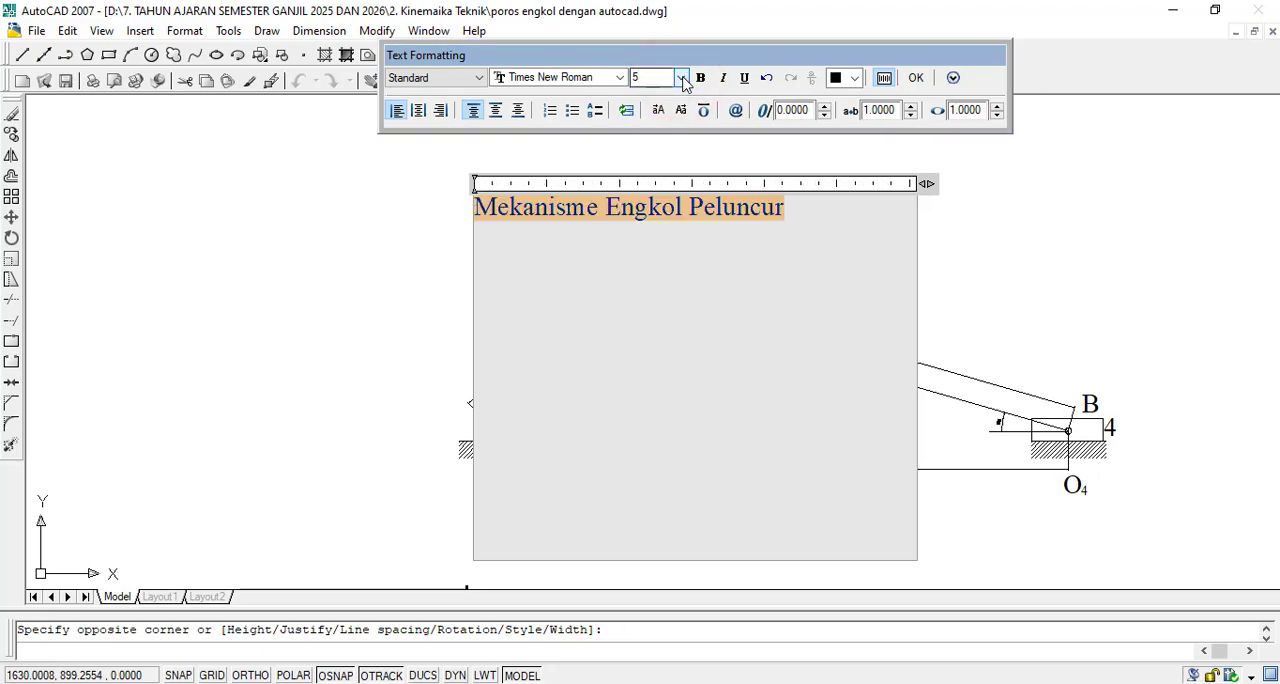
pyautogui.click(915, 79)
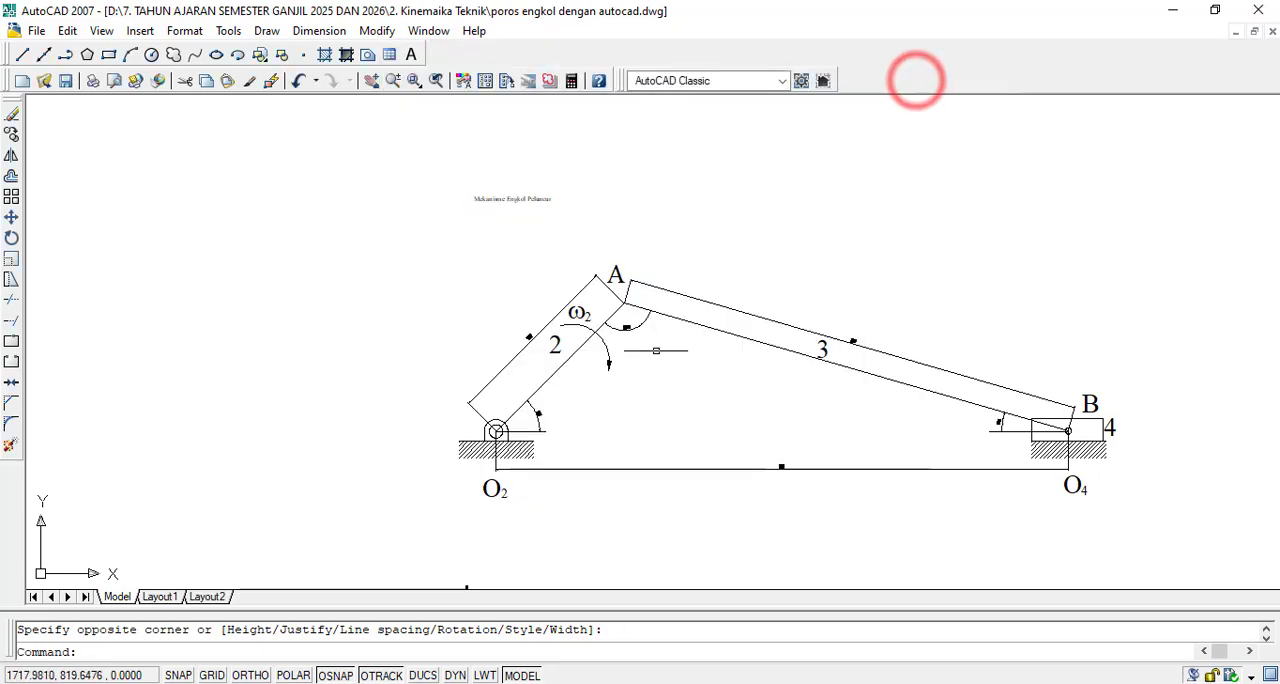
# - Edit the title "Mekanisme Engkol Peluncur" above the mechanism and set its text height to 10
pyautogui.doubleClick(510, 200)
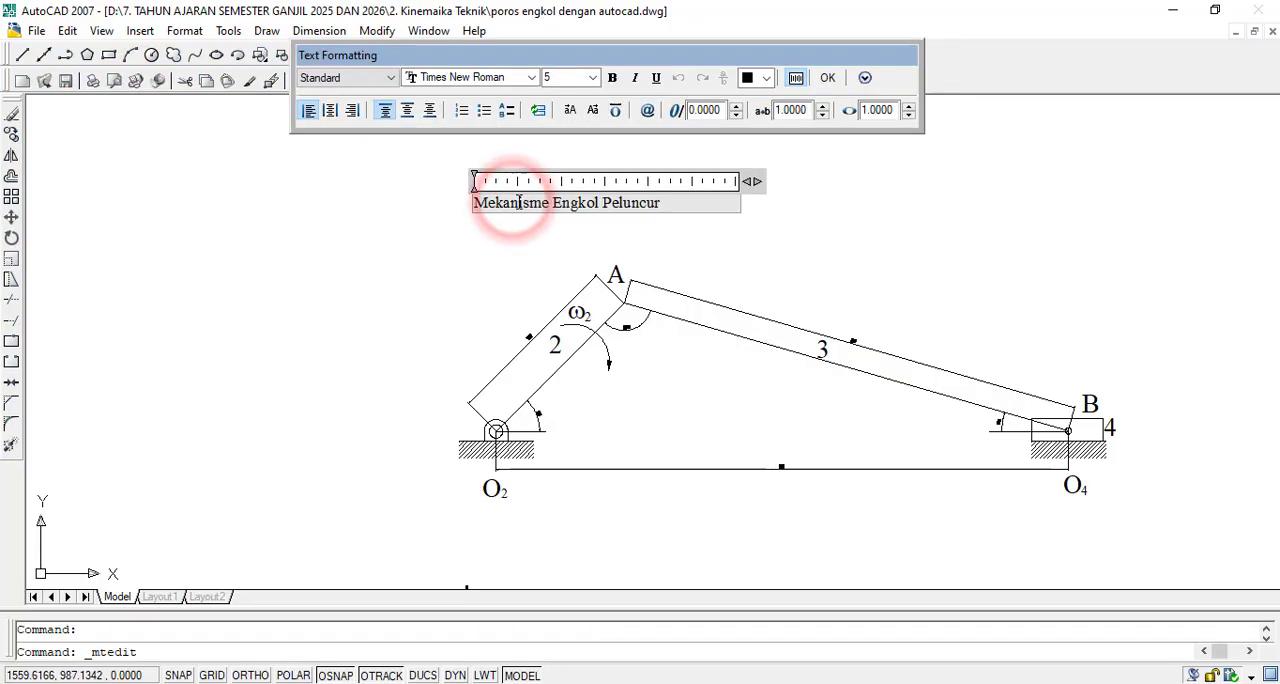
pyautogui.hotkey('ctrl', 'a')
pyautogui.click(595, 78)
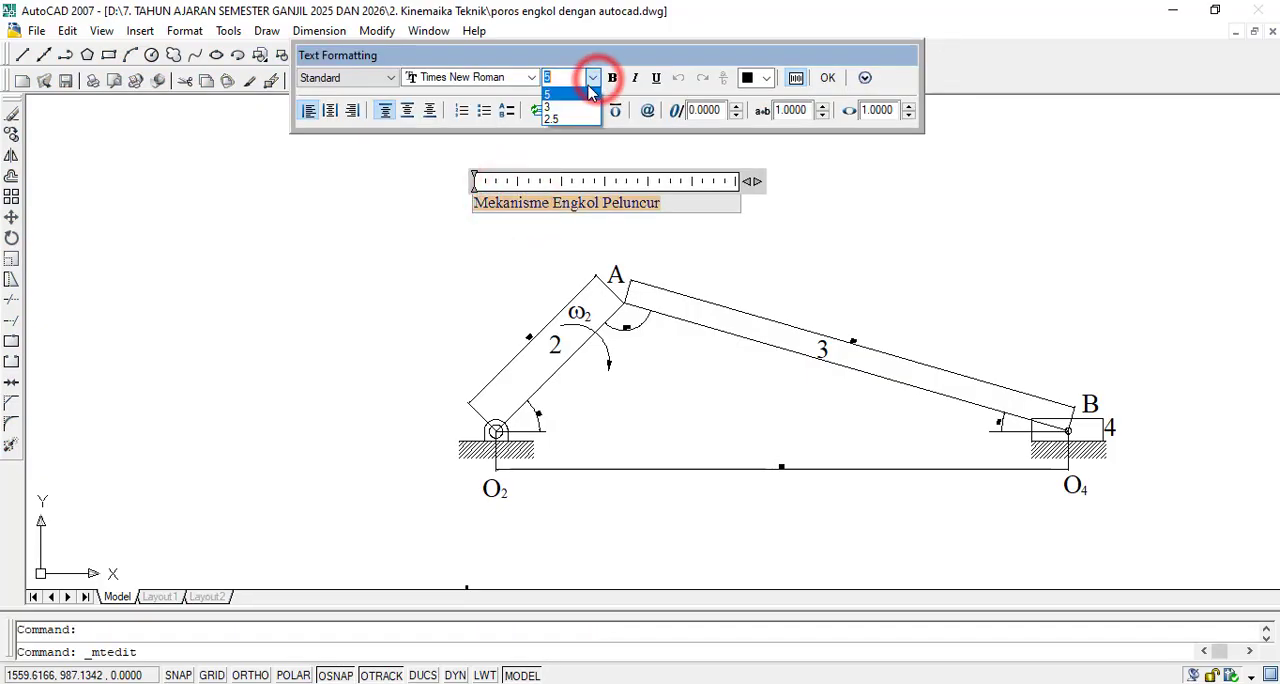
pyautogui.write('10')
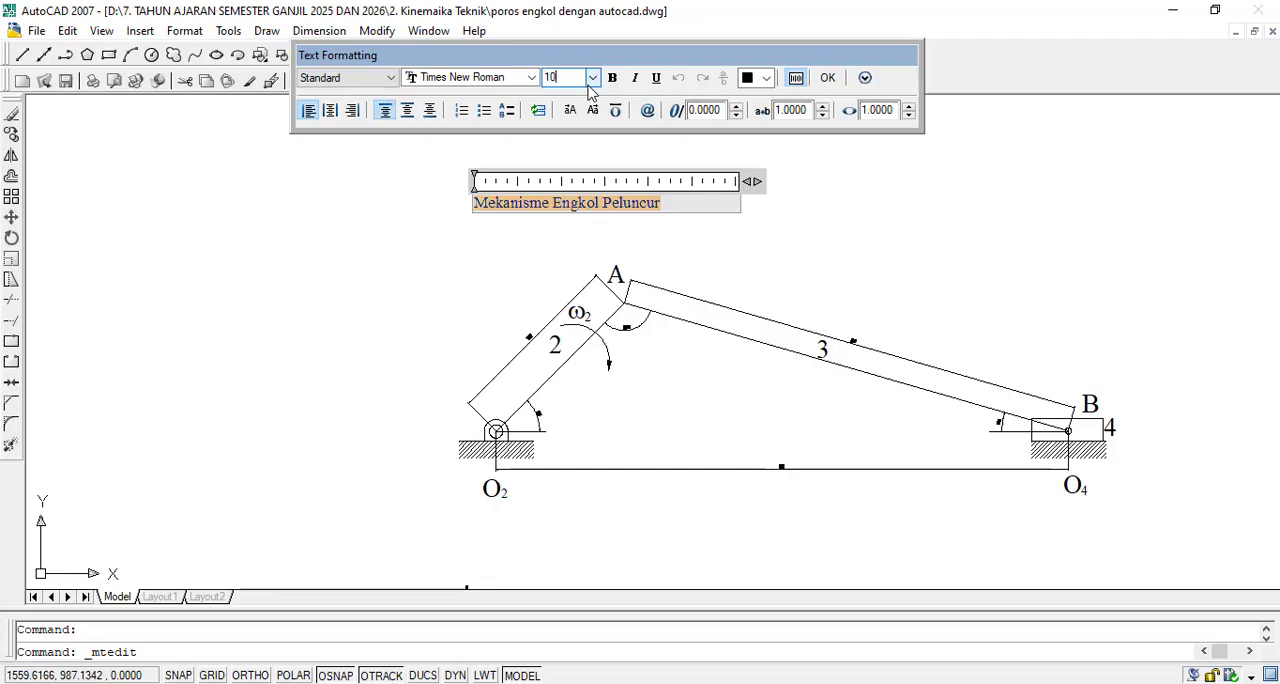
pyautogui.press('Return')
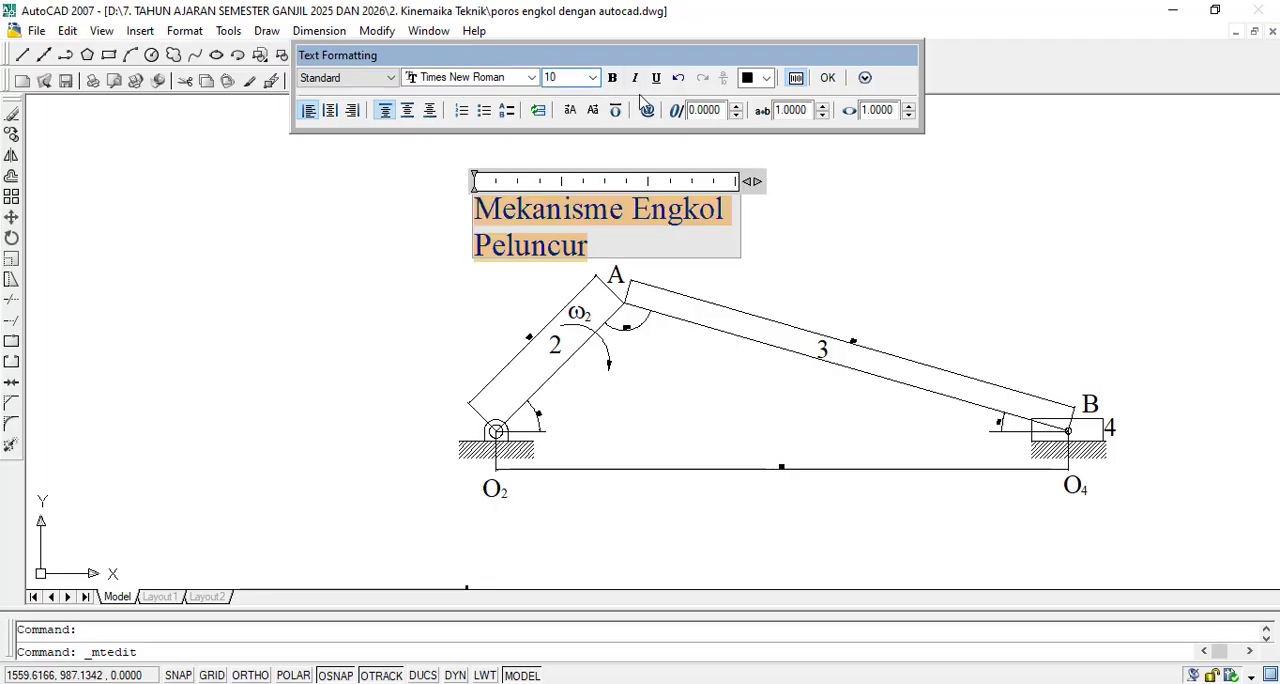
pyautogui.click(829, 78)
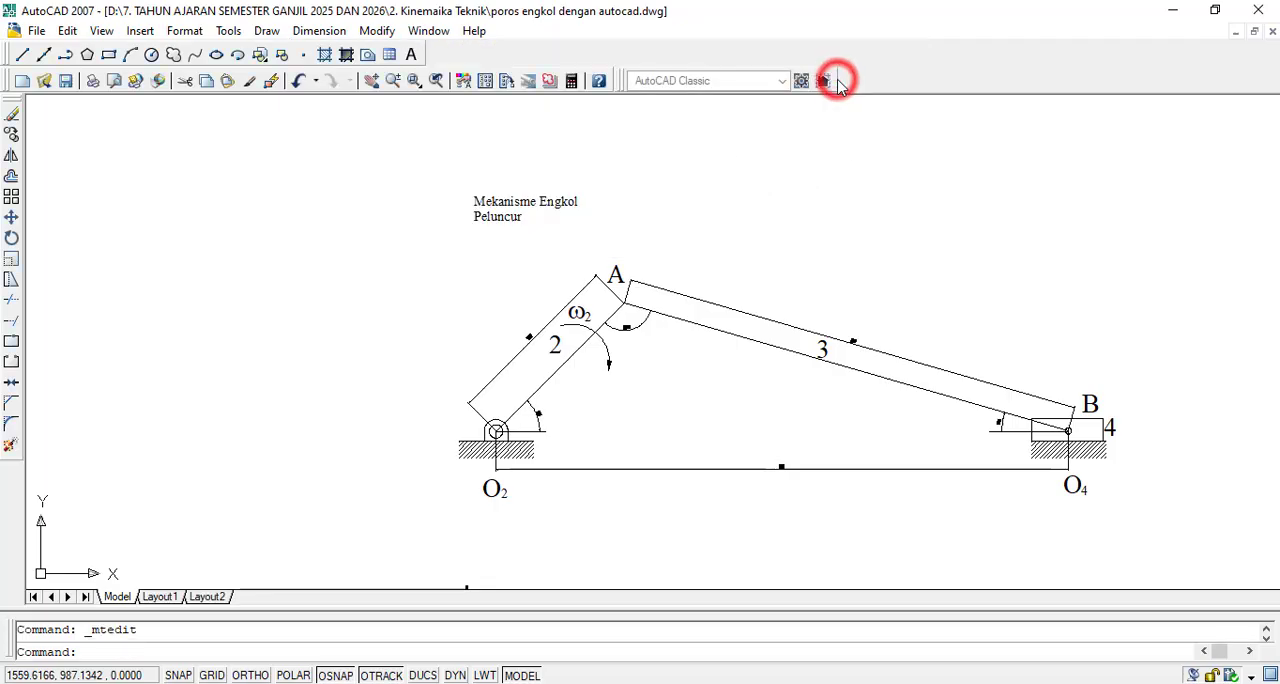
# - Reopen the title text above the mechanism and set the height of all its words to 20
pyautogui.scroll(1, 884, 270)
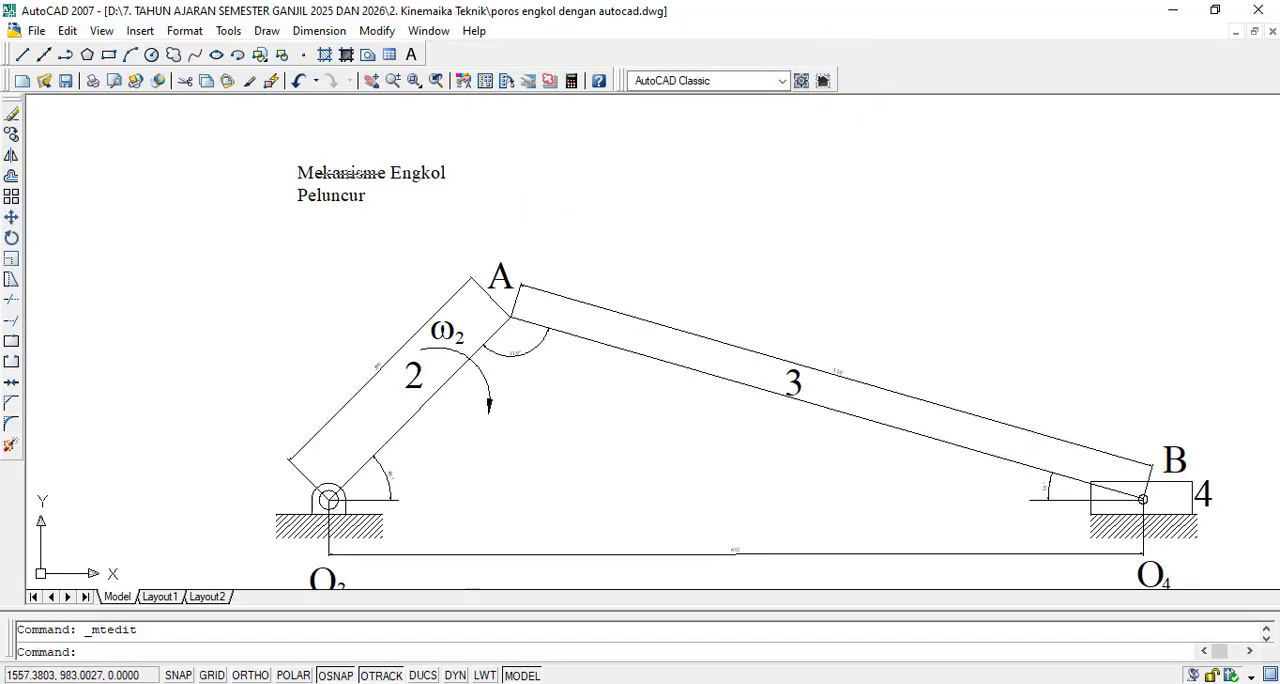
pyautogui.click(347, 174)
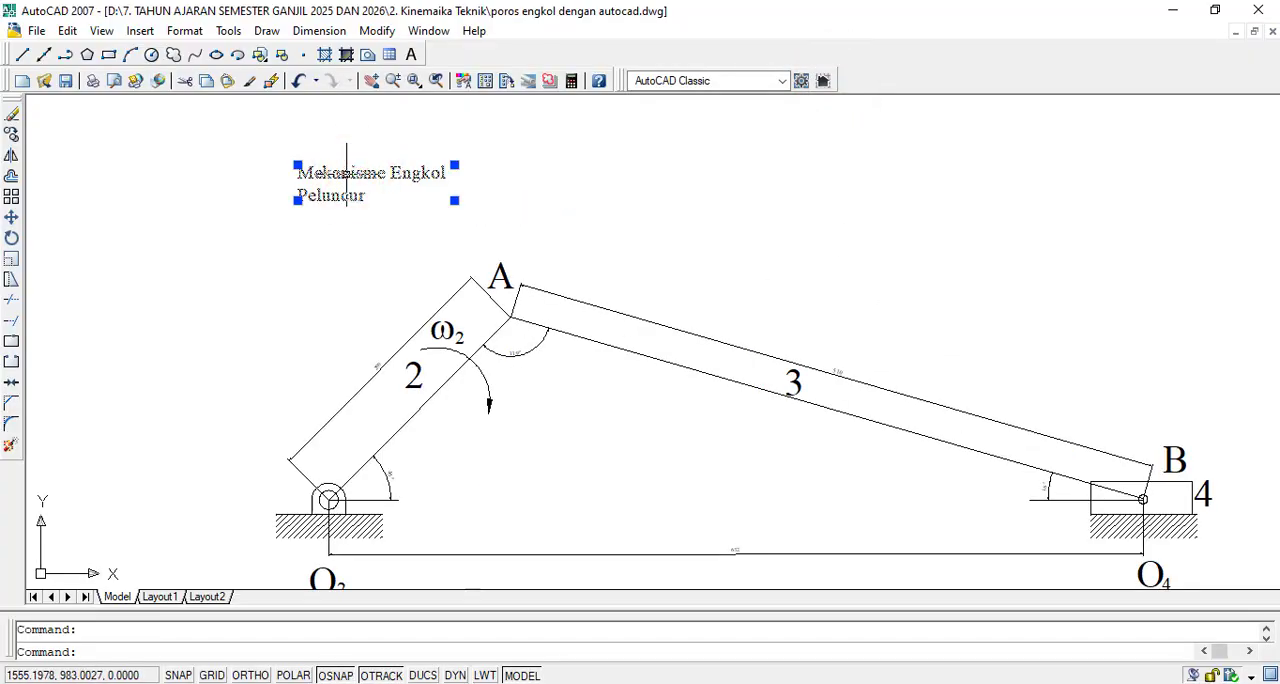
pyautogui.doubleClick(346, 175)
pyautogui.moveTo(380, 194); pyautogui.dragTo(285, 176)
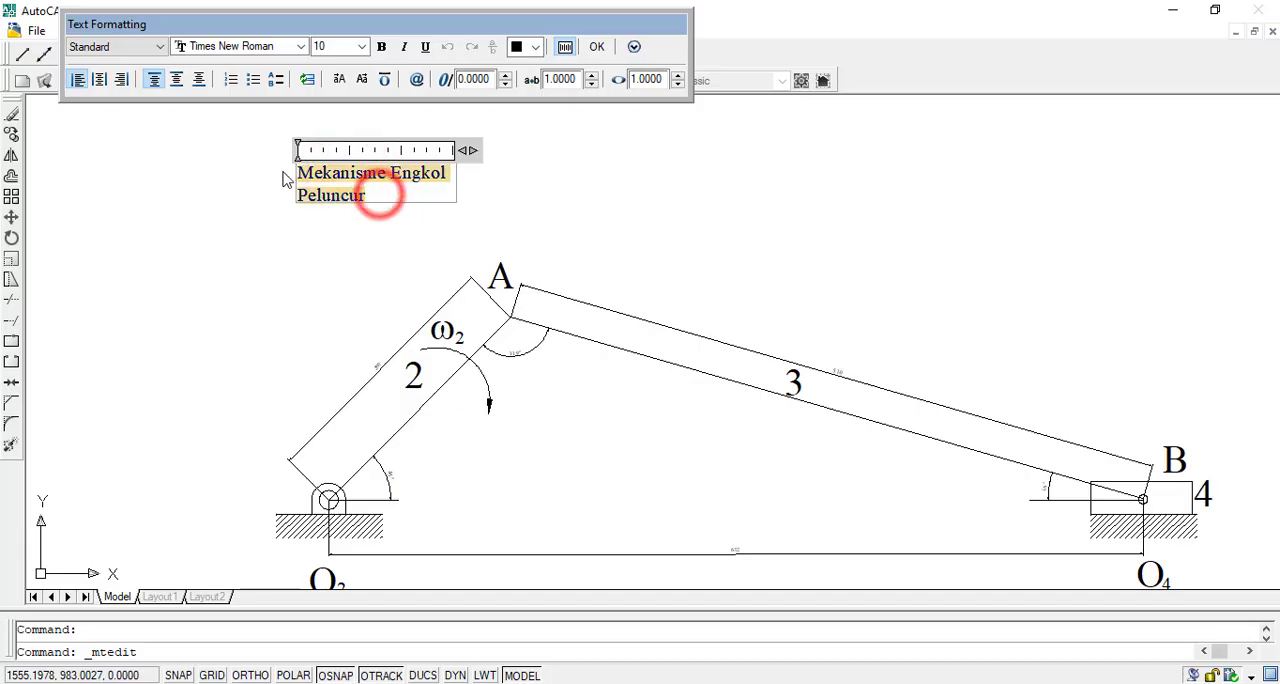
pyautogui.click(360, 46)
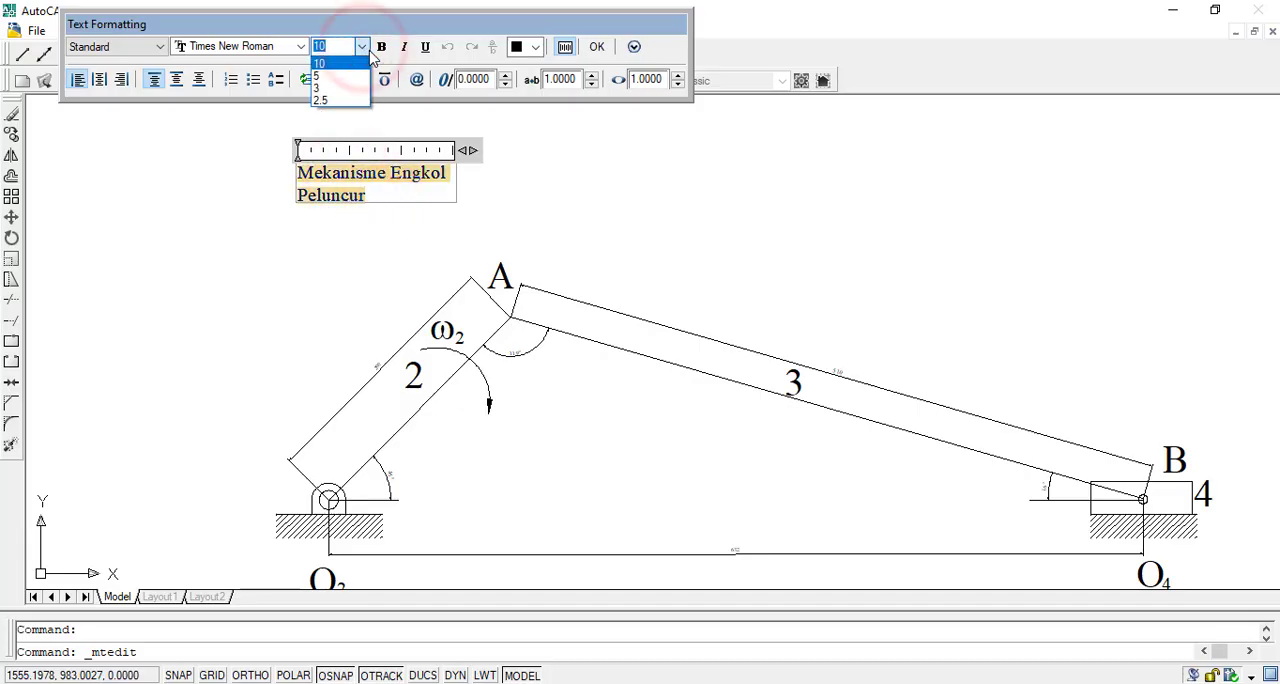
pyautogui.write('20')
pyautogui.press('Return')
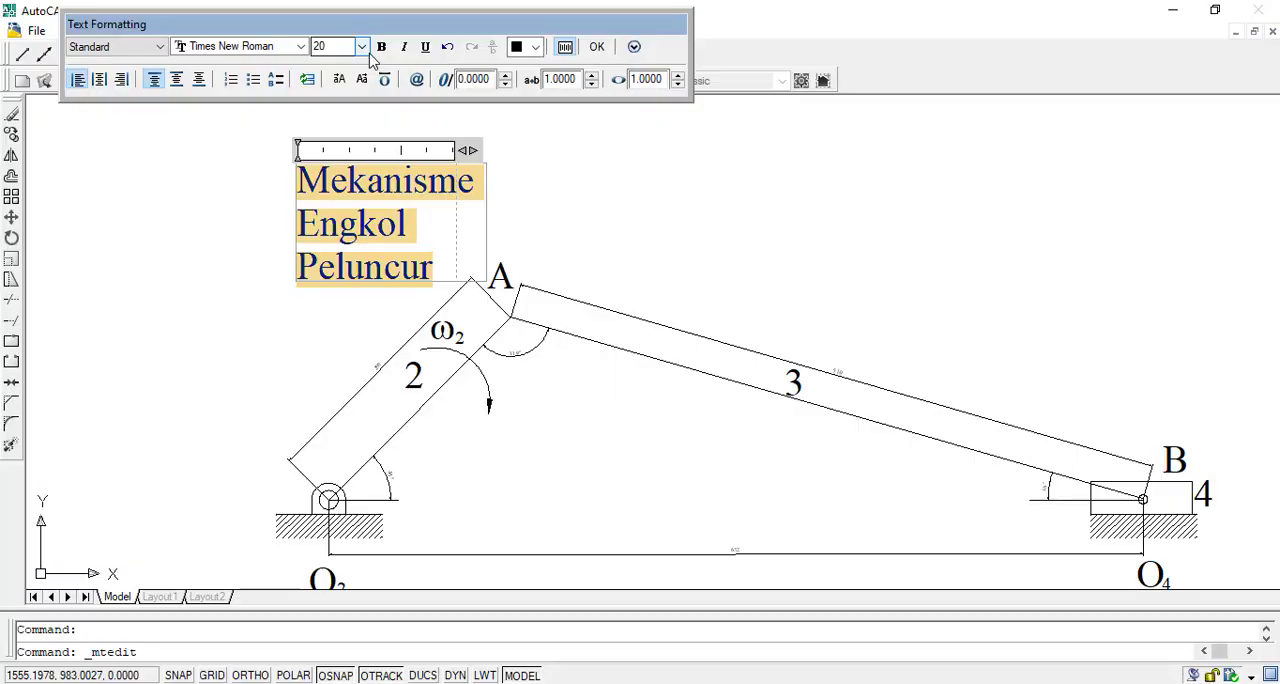
pyautogui.click(655, 220)
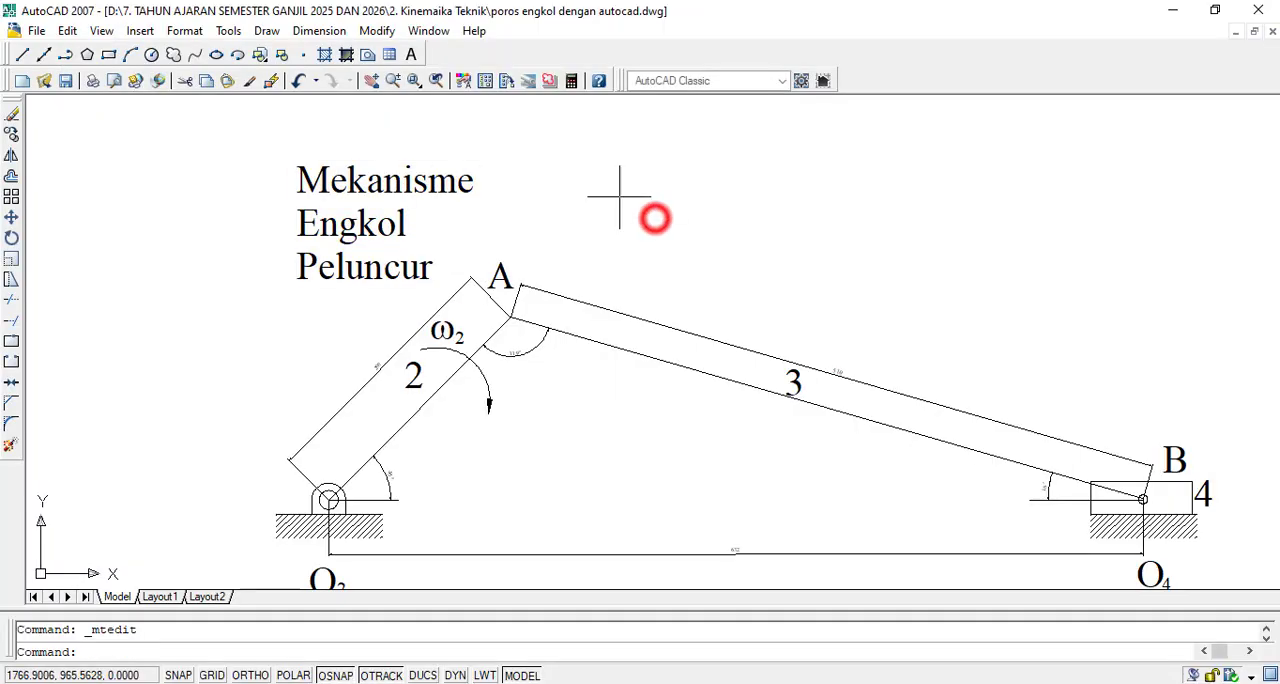
# - Stretch the title's text frame wider so that "Mekanisme Engkol Peluncur" fits on a single line
pyautogui.click(430, 189)
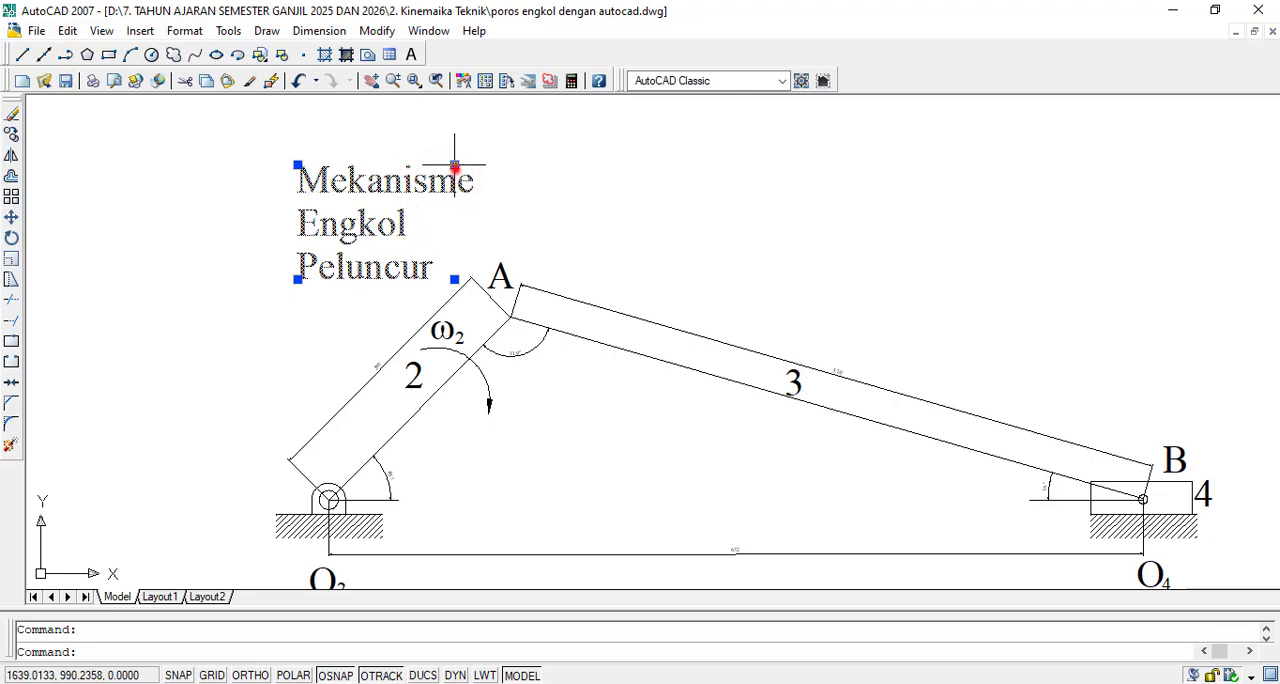
pyautogui.click(455, 163)
pyautogui.click(910, 181)
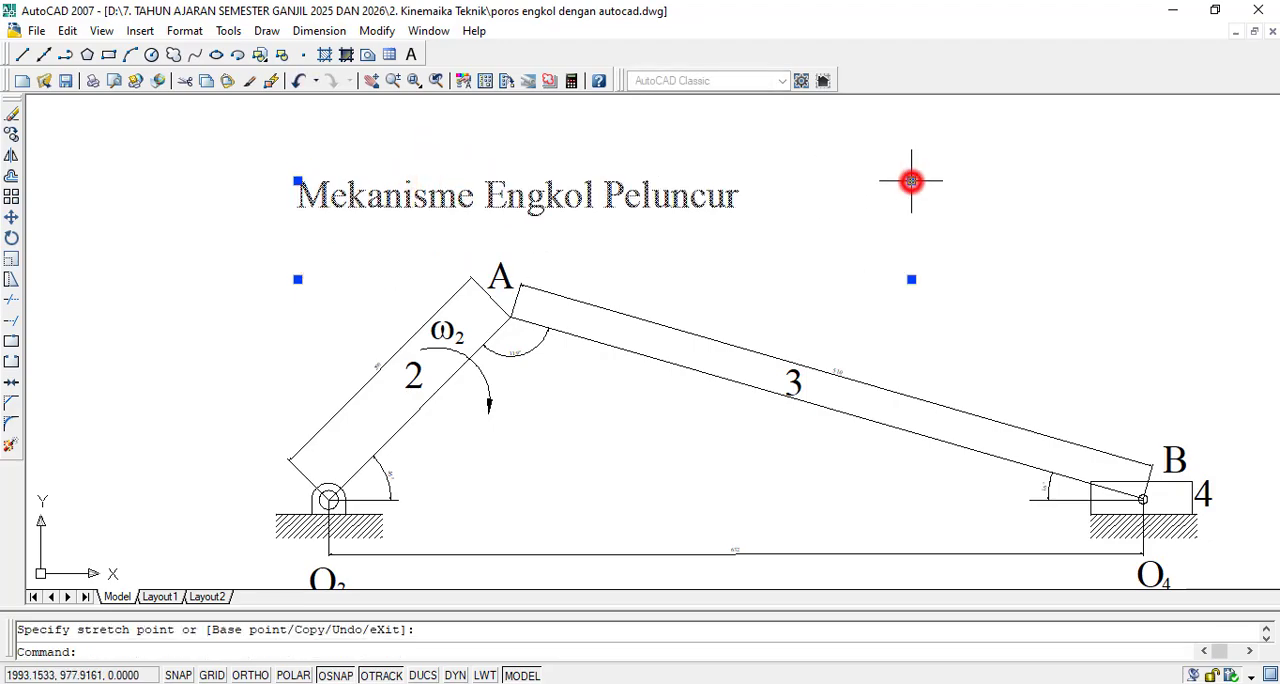
pyautogui.press('Escape')
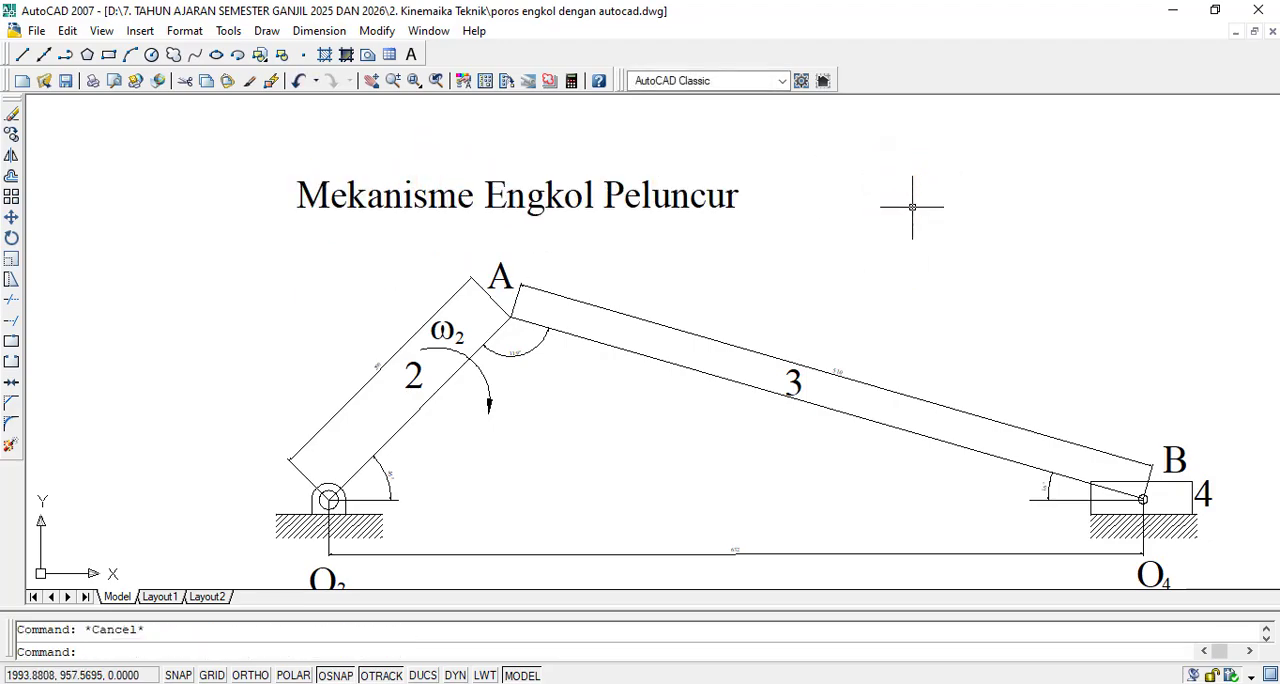
pyautogui.scroll(-2, 915, 230)
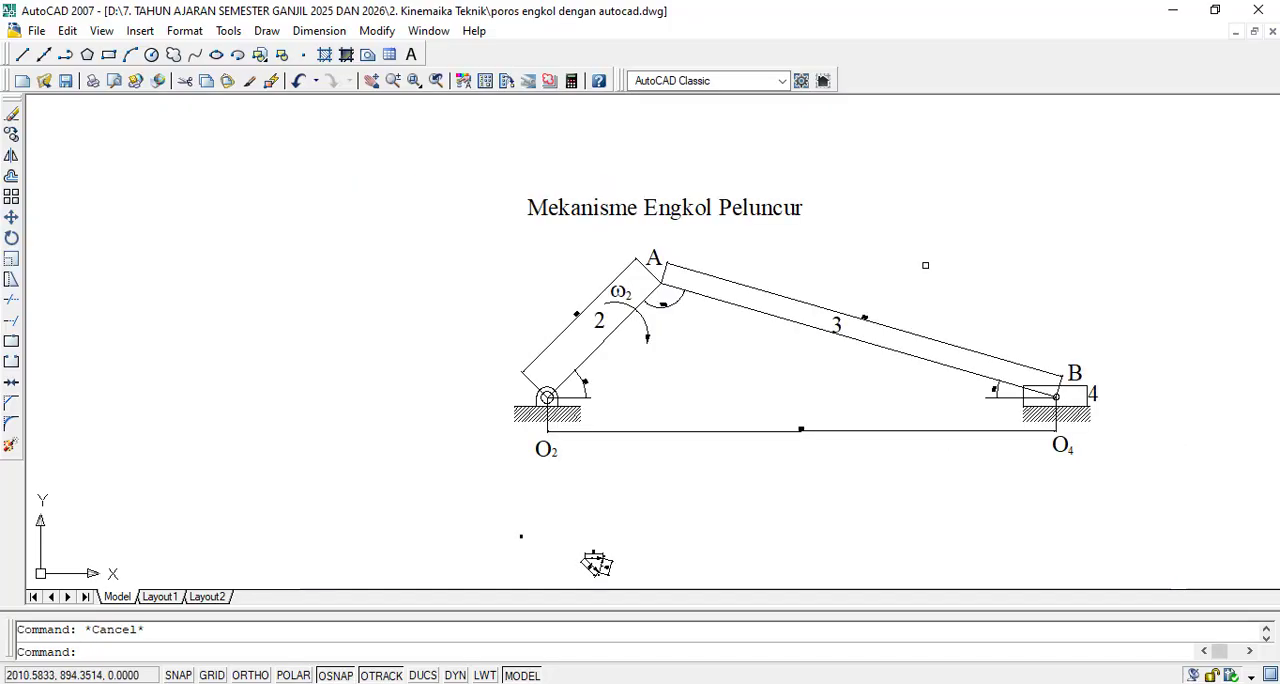
pyautogui.scroll(1, 1091, 296)
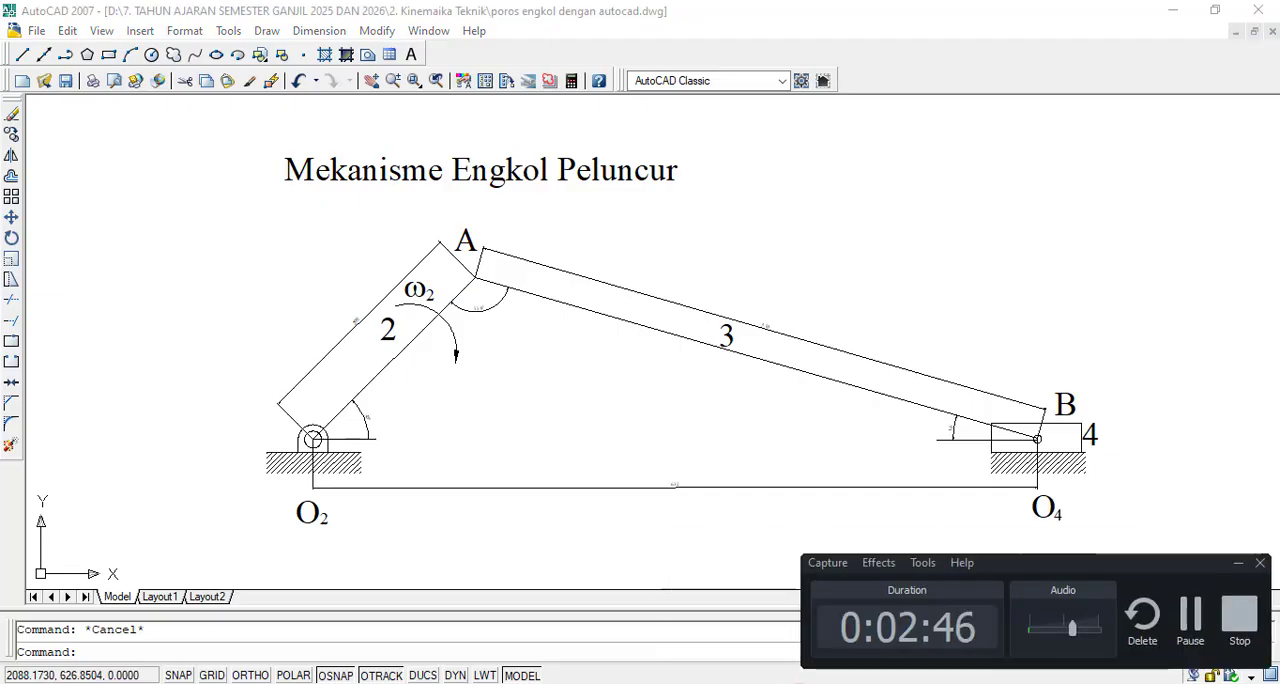
pyautogui.click(1188, 611)
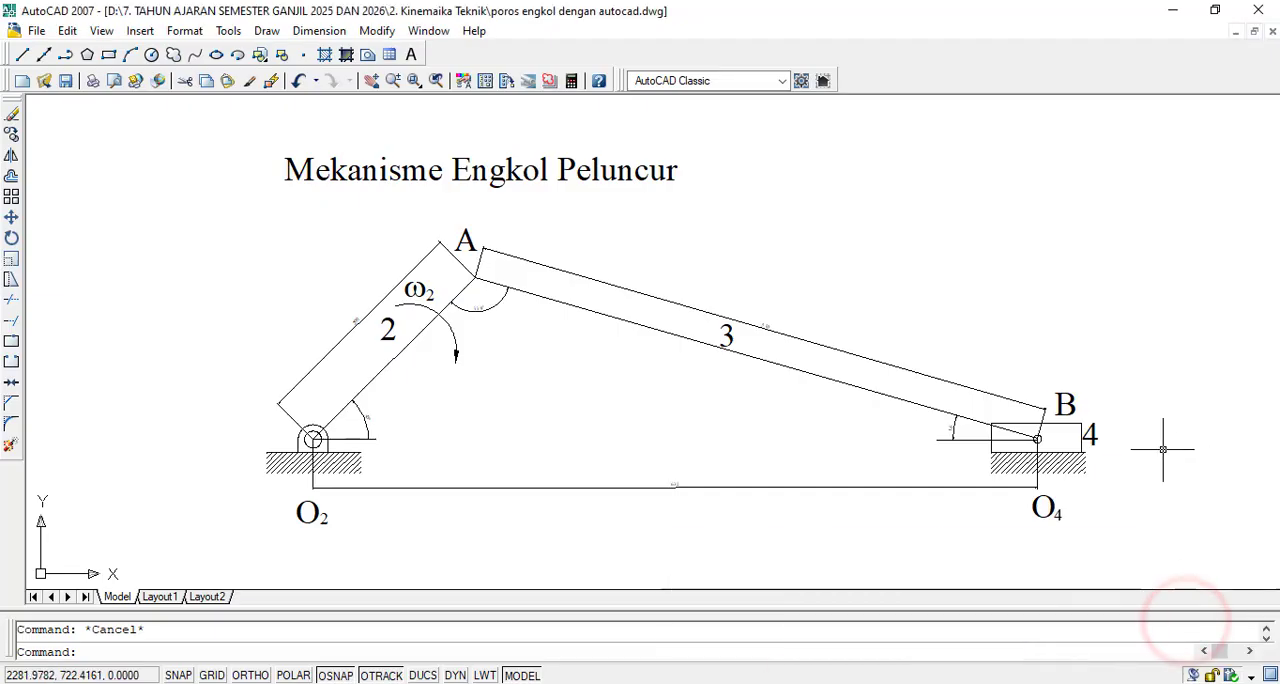
pyautogui.click(1145, 683)
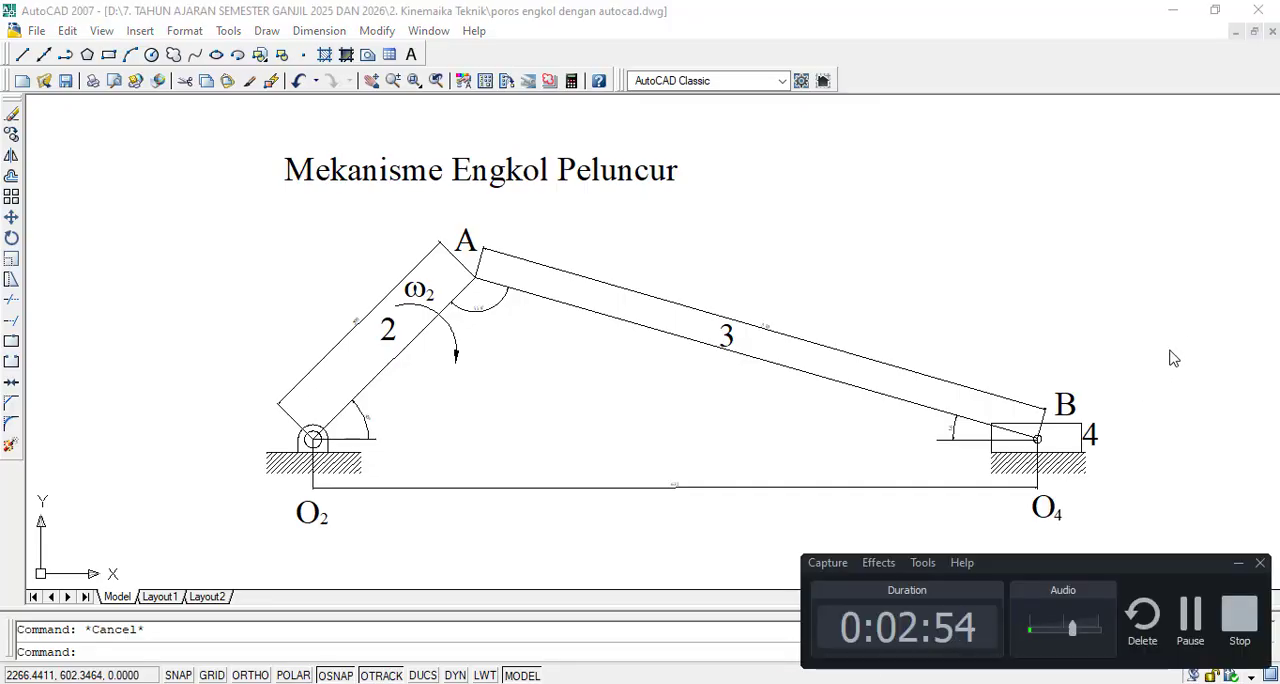
# - Capture a screenshot of the area around the whole mechanism and its title, and copy the image to the clipboard
pyautogui.click(1238, 563)
pyautogui.scroll(-2, 794, 391)
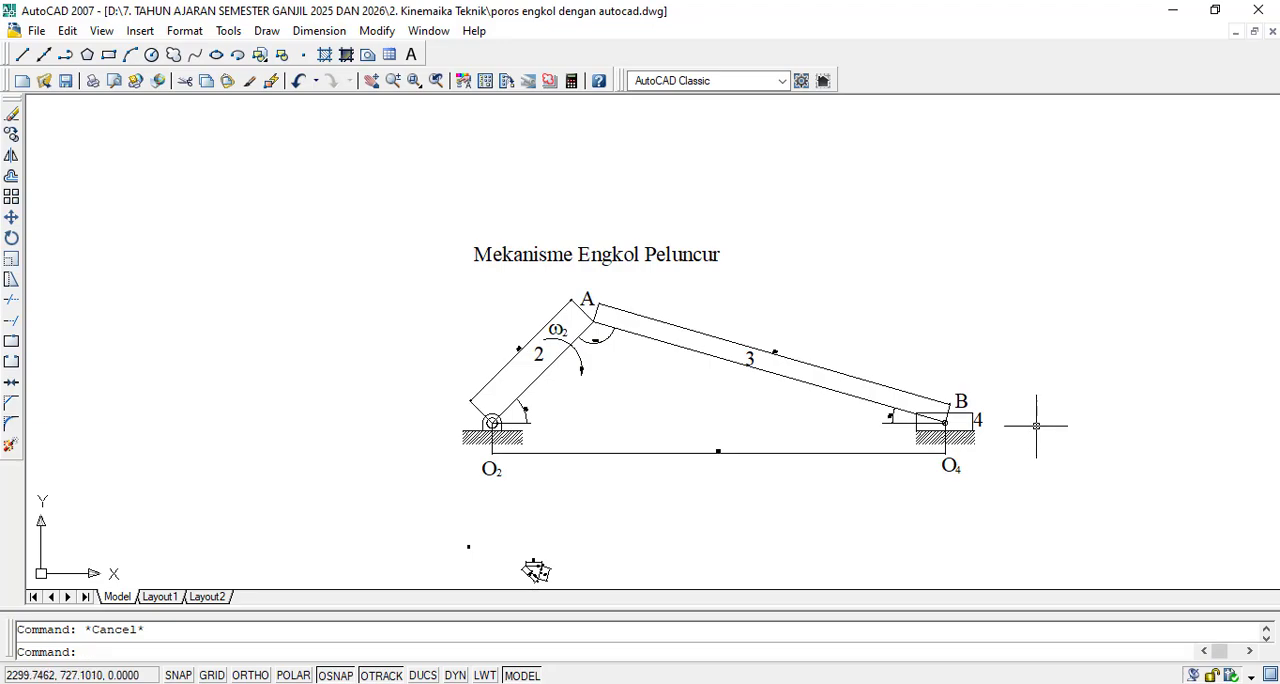
pyautogui.scroll(-2, 1080, 428)
pyautogui.scroll(3, 1084, 427)
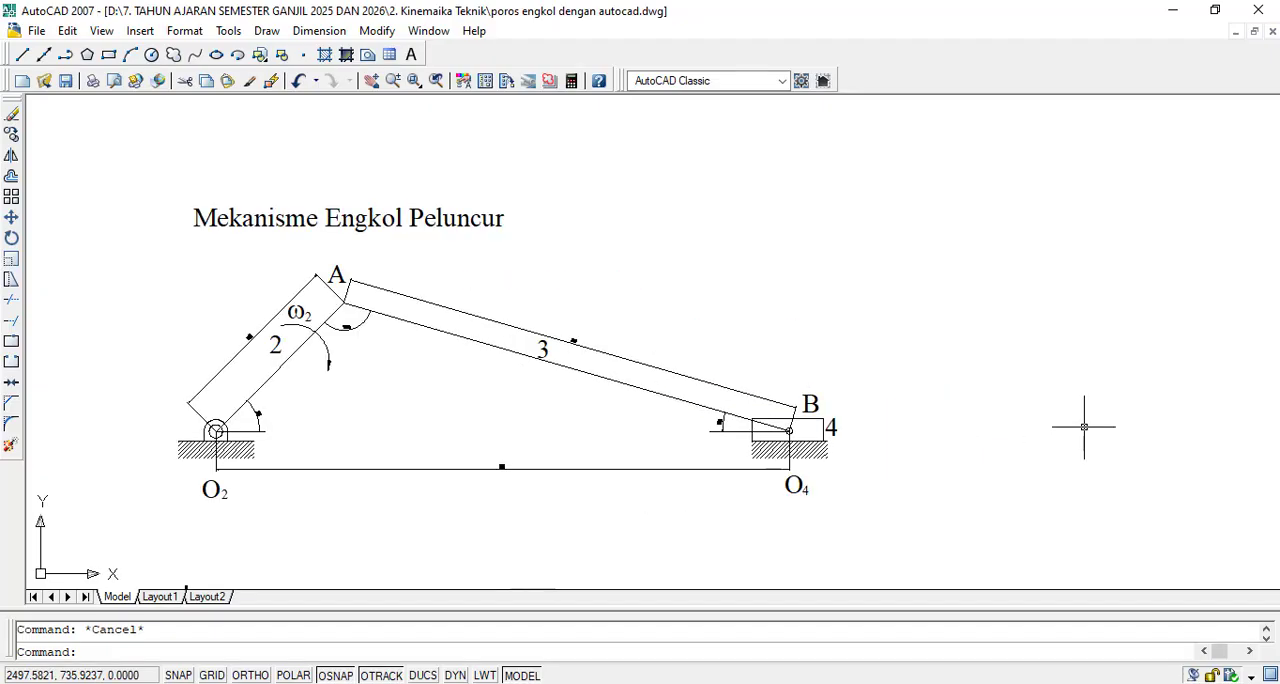
pyautogui.press('Print')
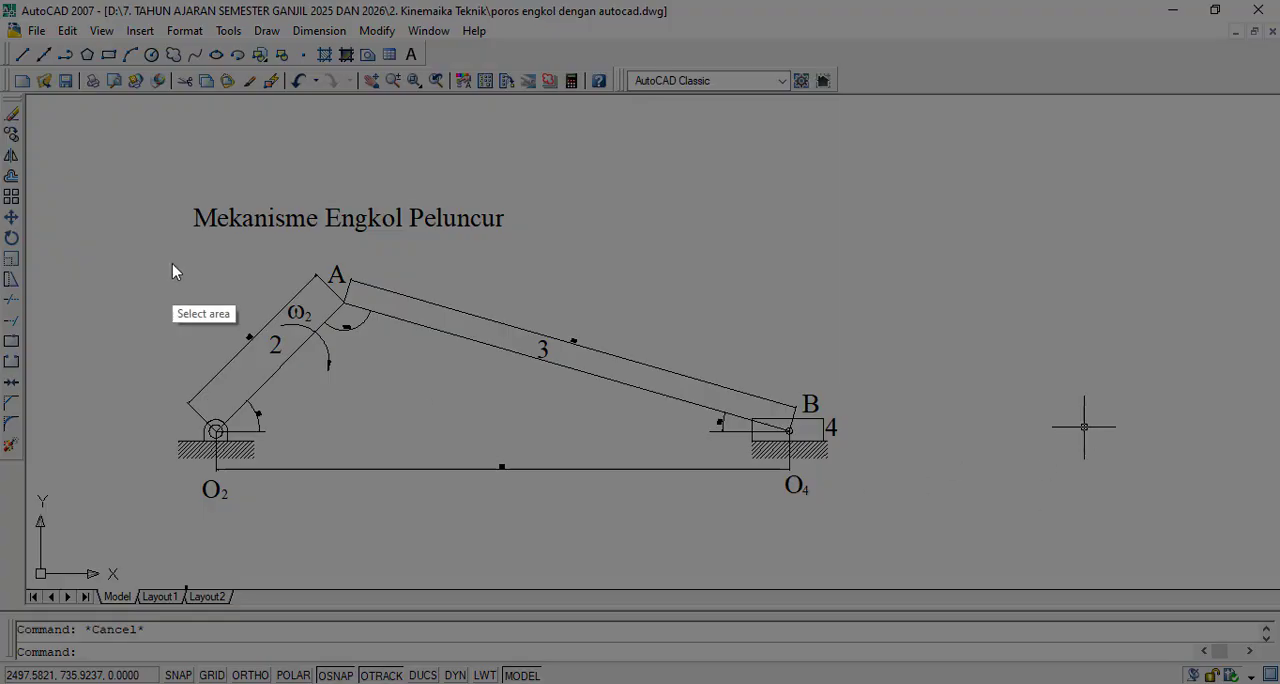
pyautogui.moveTo(117, 158); pyautogui.dragTo(905, 532)
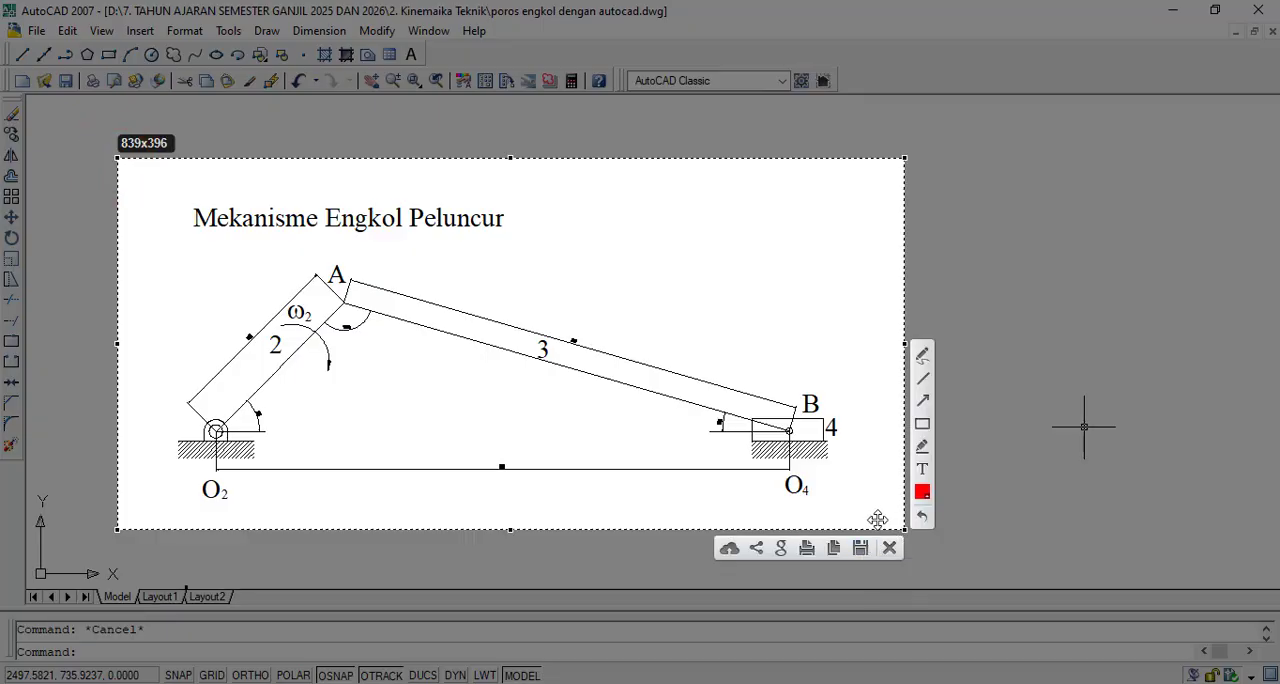
pyautogui.hotkey('ctrl', 'c')
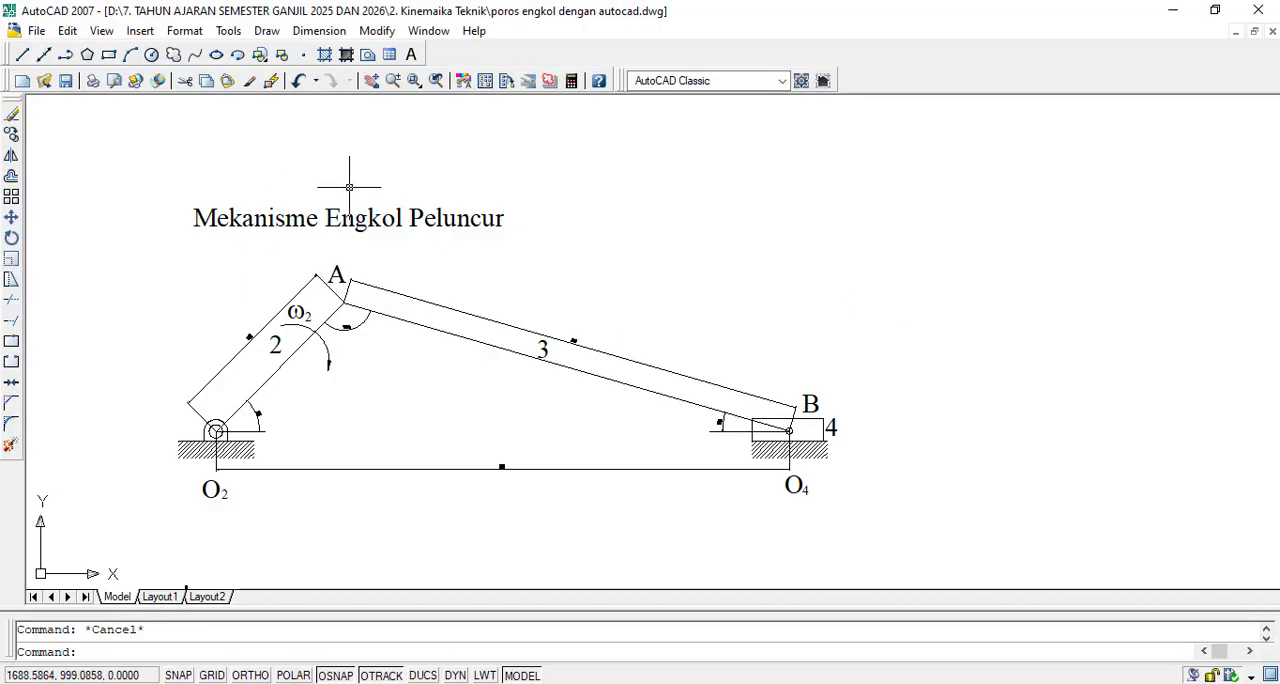
pyautogui.click(137, 181)
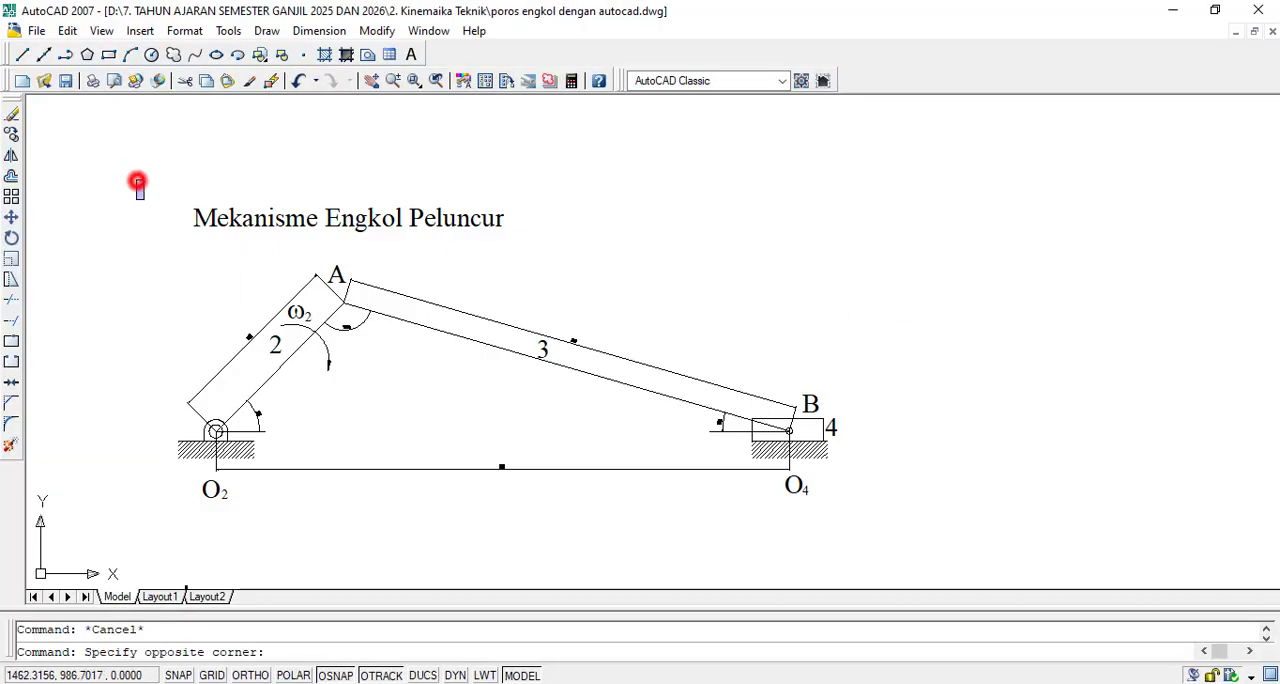
pyautogui.press('Escape')
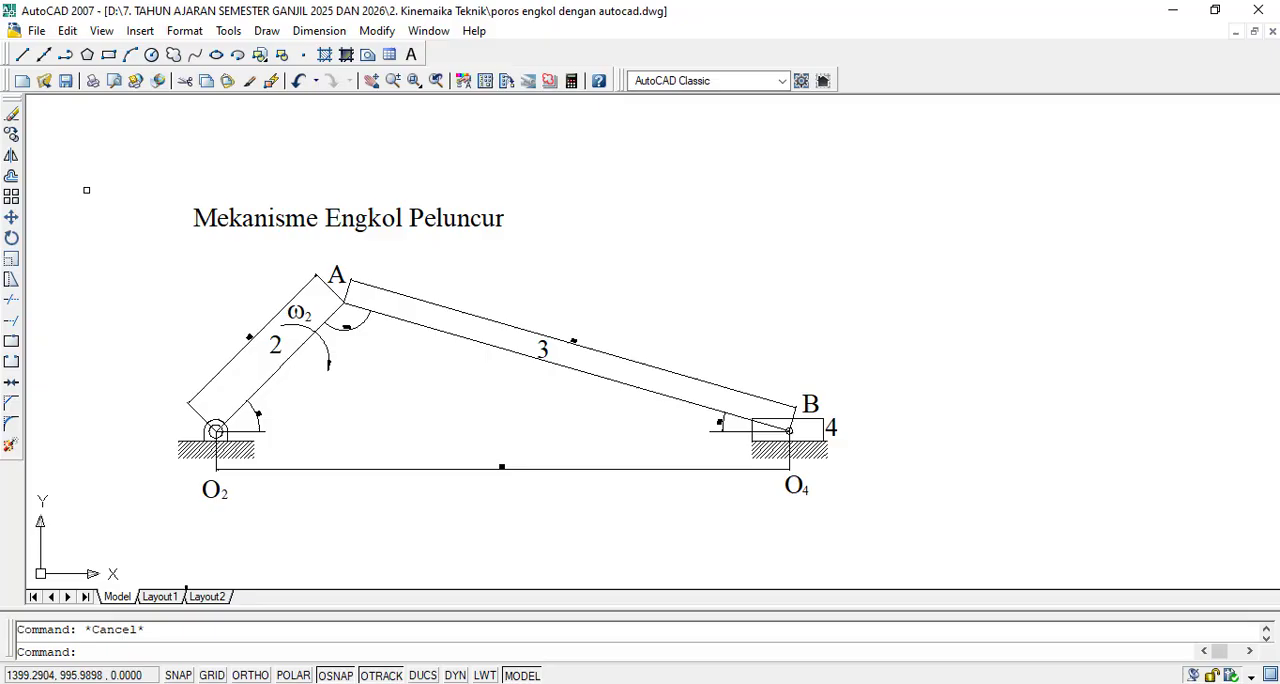
pyautogui.click(11, 133)
pyautogui.click(127, 162)
pyautogui.click(947, 551)
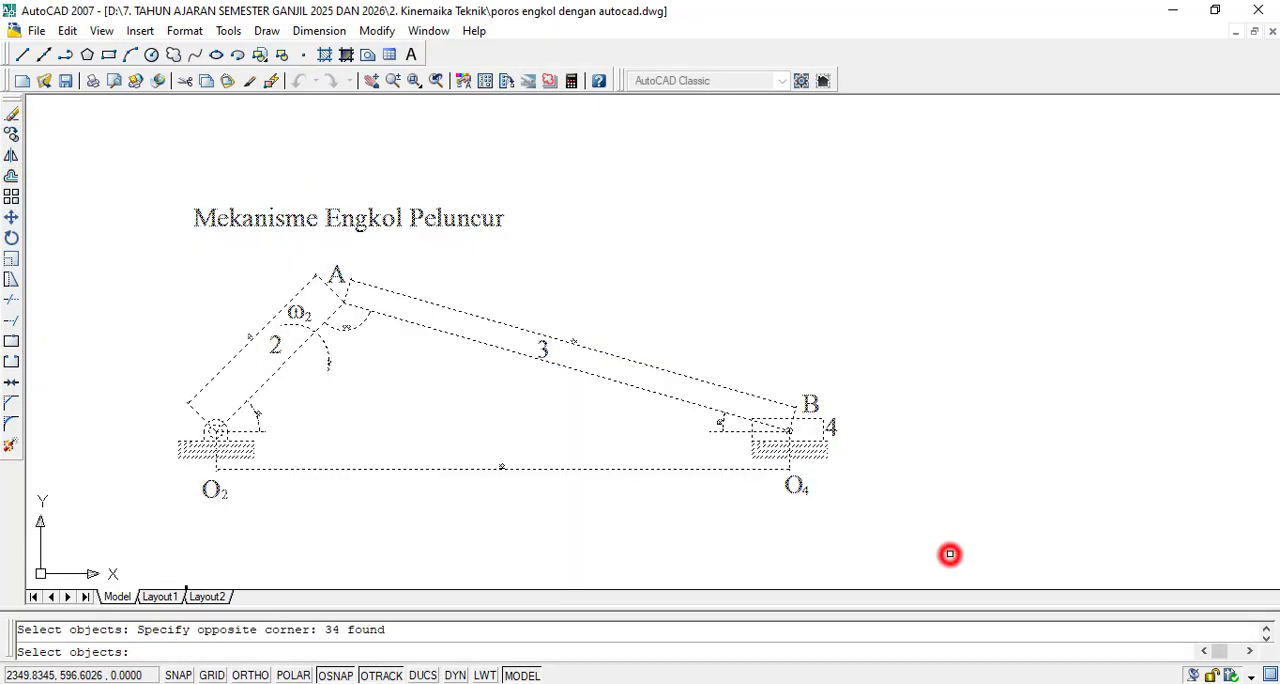
pyautogui.hotkey('ctrl', 'c')
pyautogui.hotkey('ctrl', 'v')
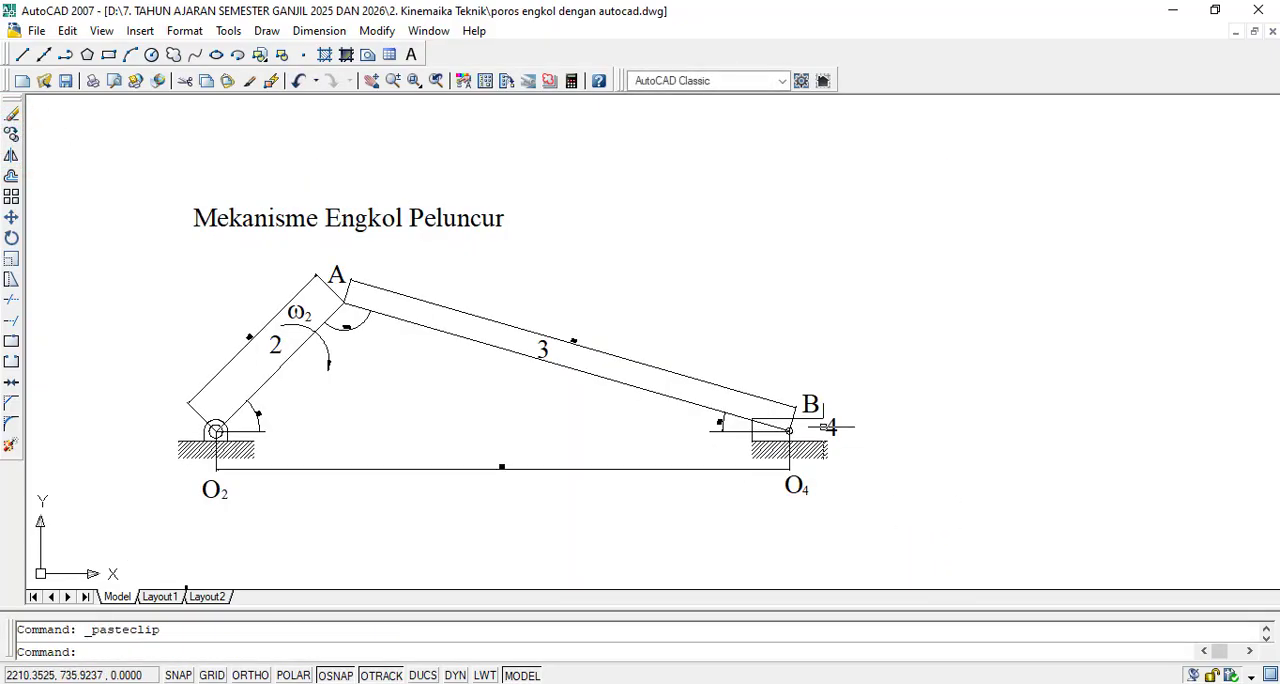
pyautogui.click(480, 276)
pyautogui.press('Escape')
pyautogui.press('Escape')
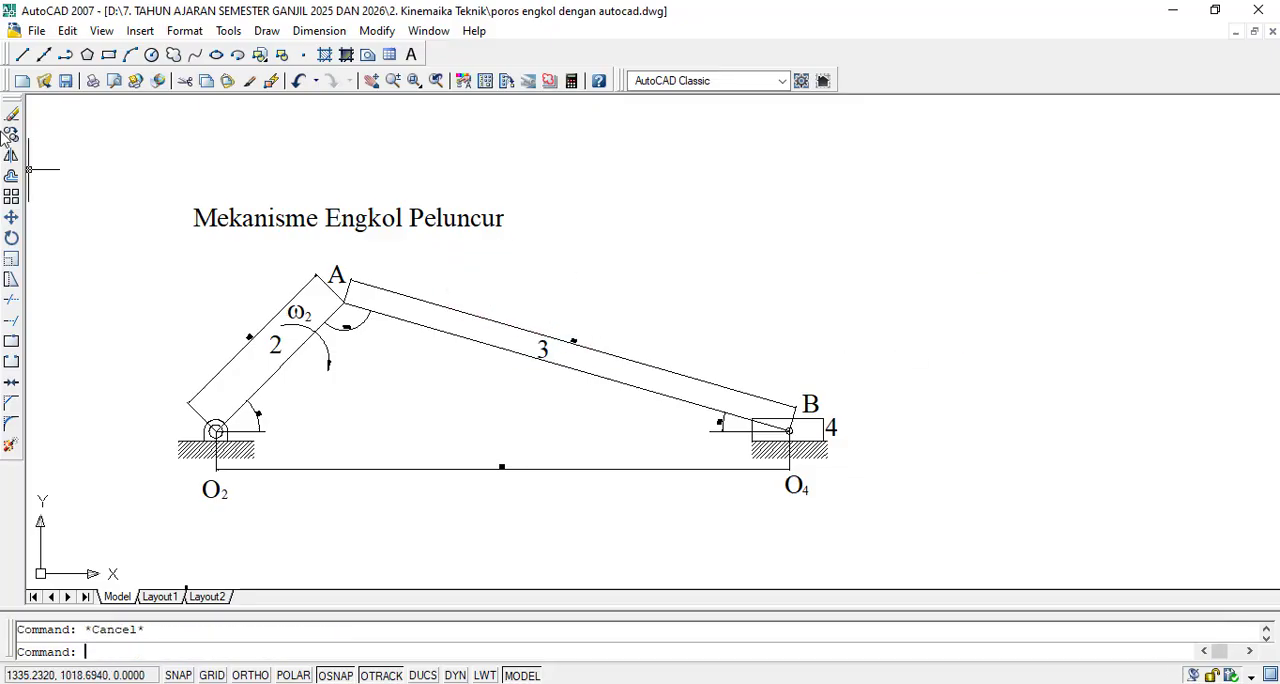
# - Copy the whole mechanism with its title horizontally about 1177 units to the right of the original, with Ortho on
pyautogui.click(11, 133)
pyautogui.click(80, 177)
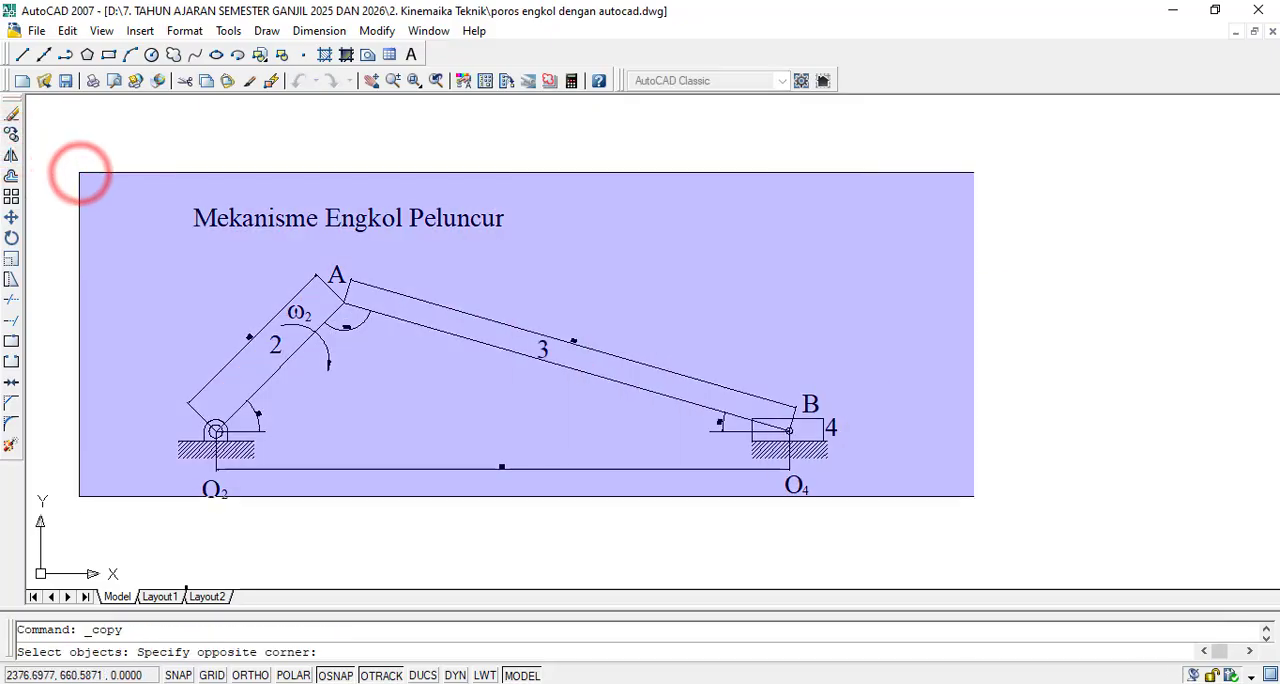
pyautogui.click(979, 533)
pyautogui.press('Return')
pyautogui.click(306, 349)
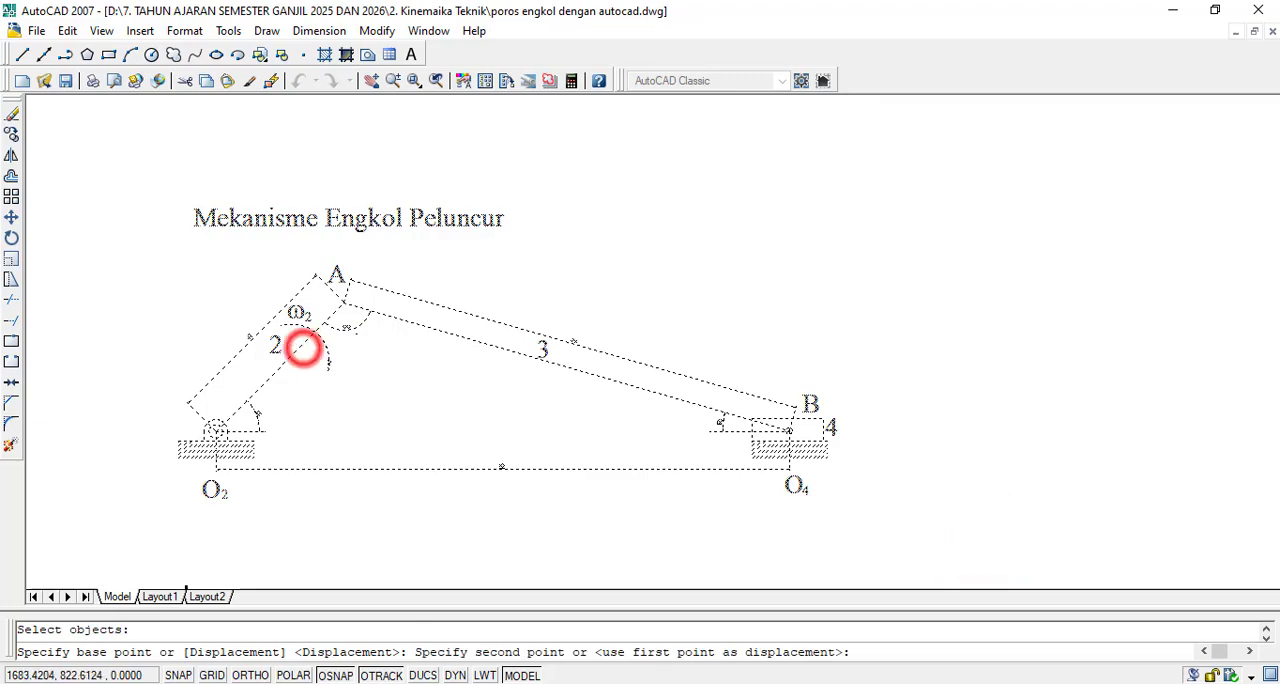
pyautogui.scroll(-3, 306, 349)
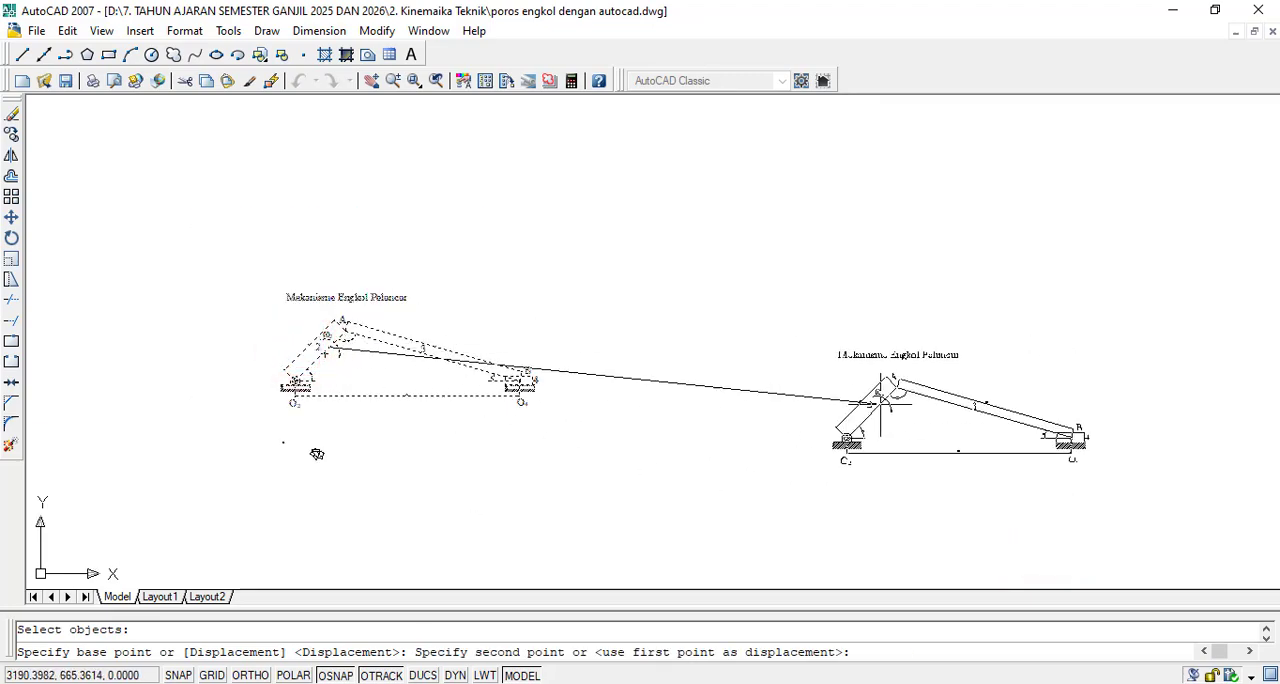
pyautogui.press('F8')
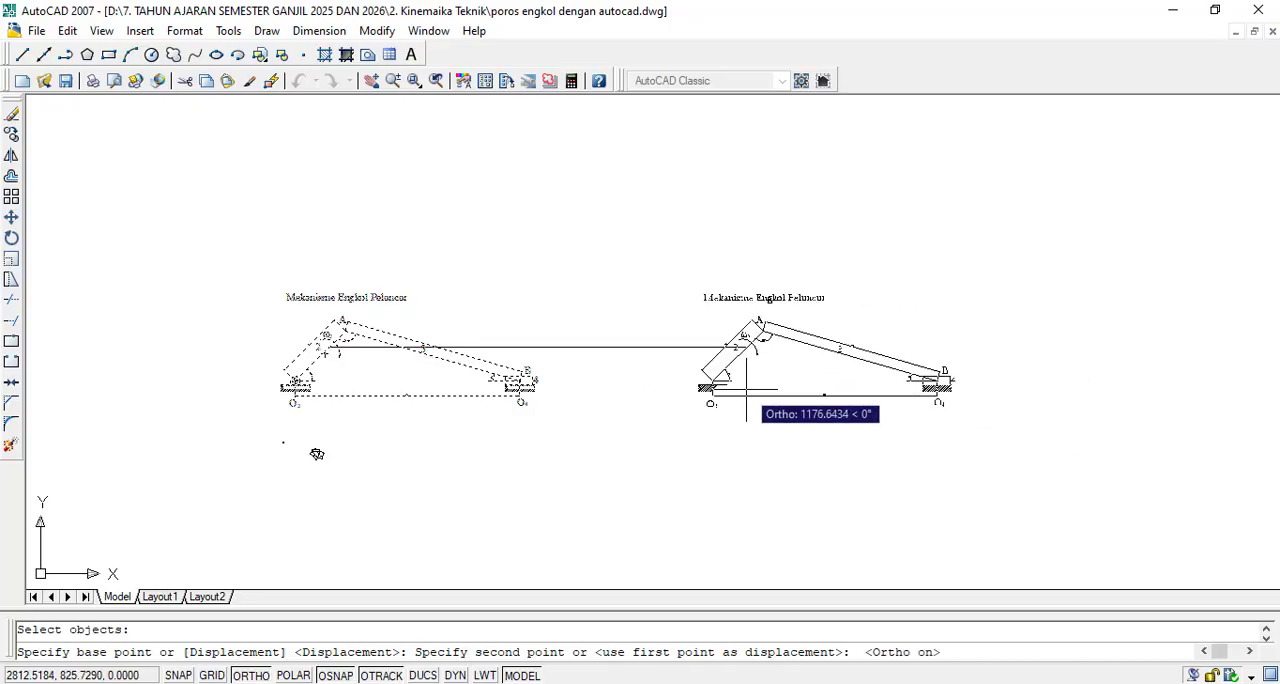
pyautogui.click(745, 390)
pyautogui.press('Escape')
# - Extend the title of the copied mechanism to "Mekanisme Engkol Peluncur Apabila ada Joint dibatang AB"
pyautogui.scroll(3, 1008, 344)
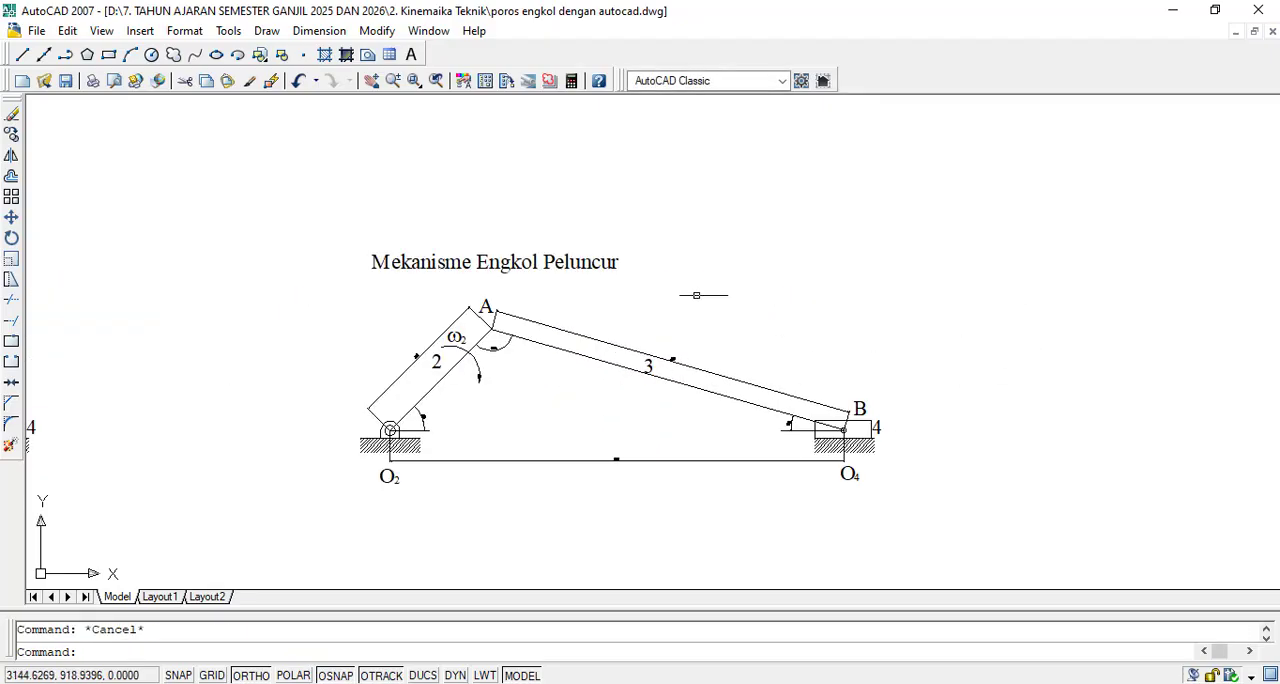
pyautogui.scroll(2, 445, 250)
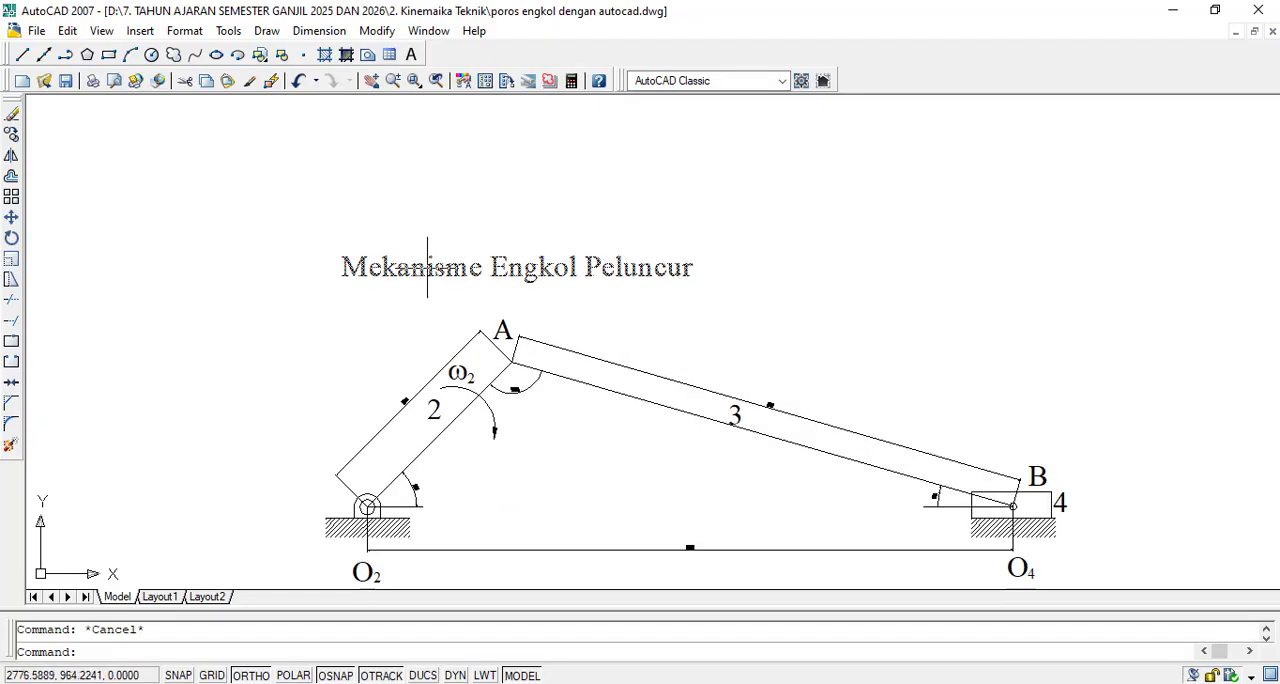
pyautogui.click(423, 271)
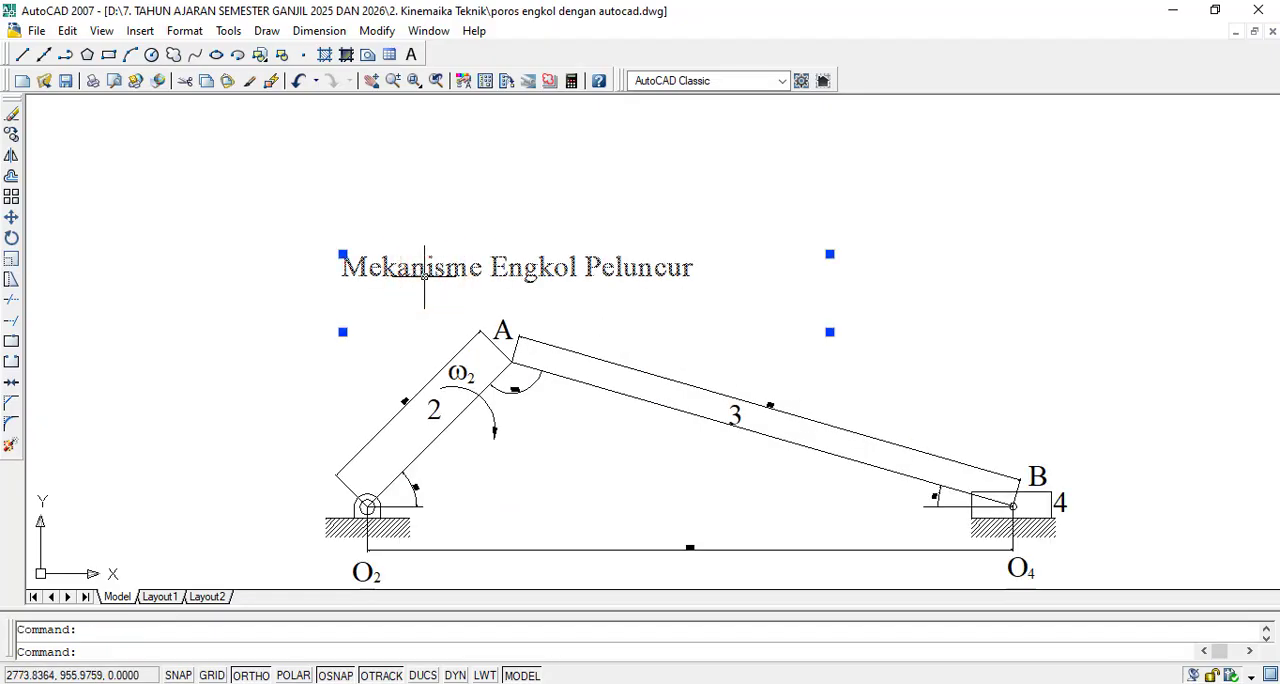
pyautogui.doubleClick(425, 275)
pyautogui.click(730, 270)
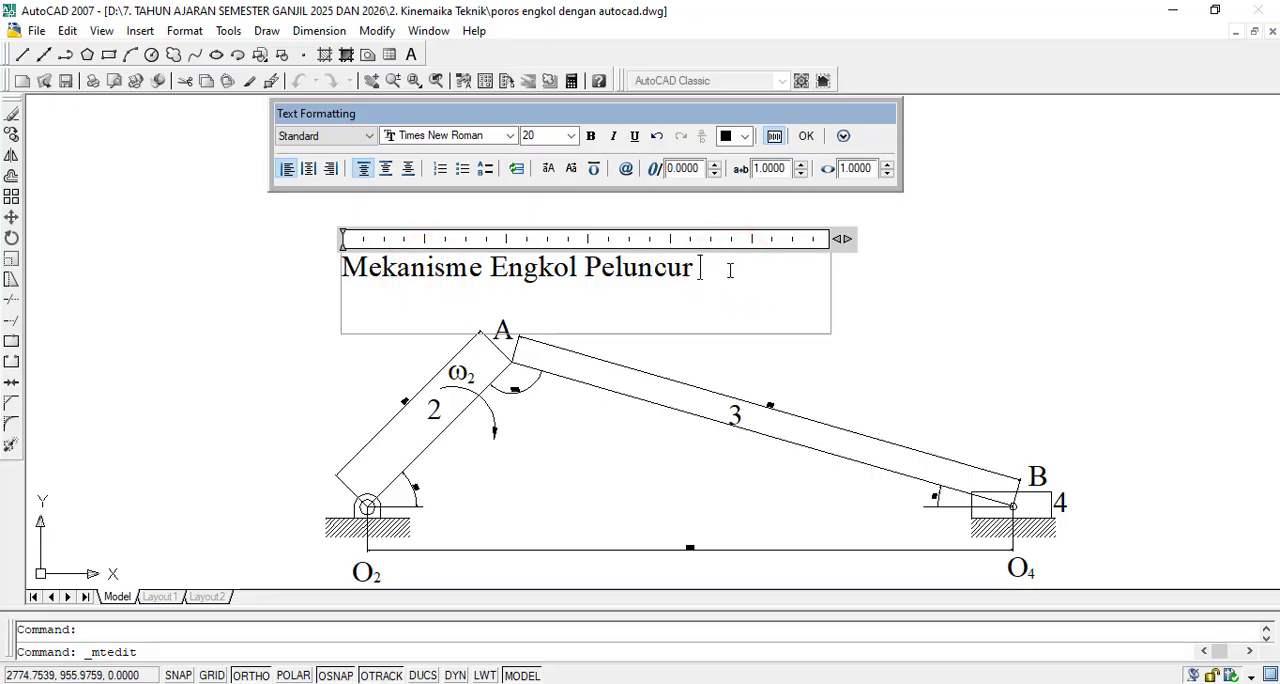
pyautogui.write('Apabila ada Joi')
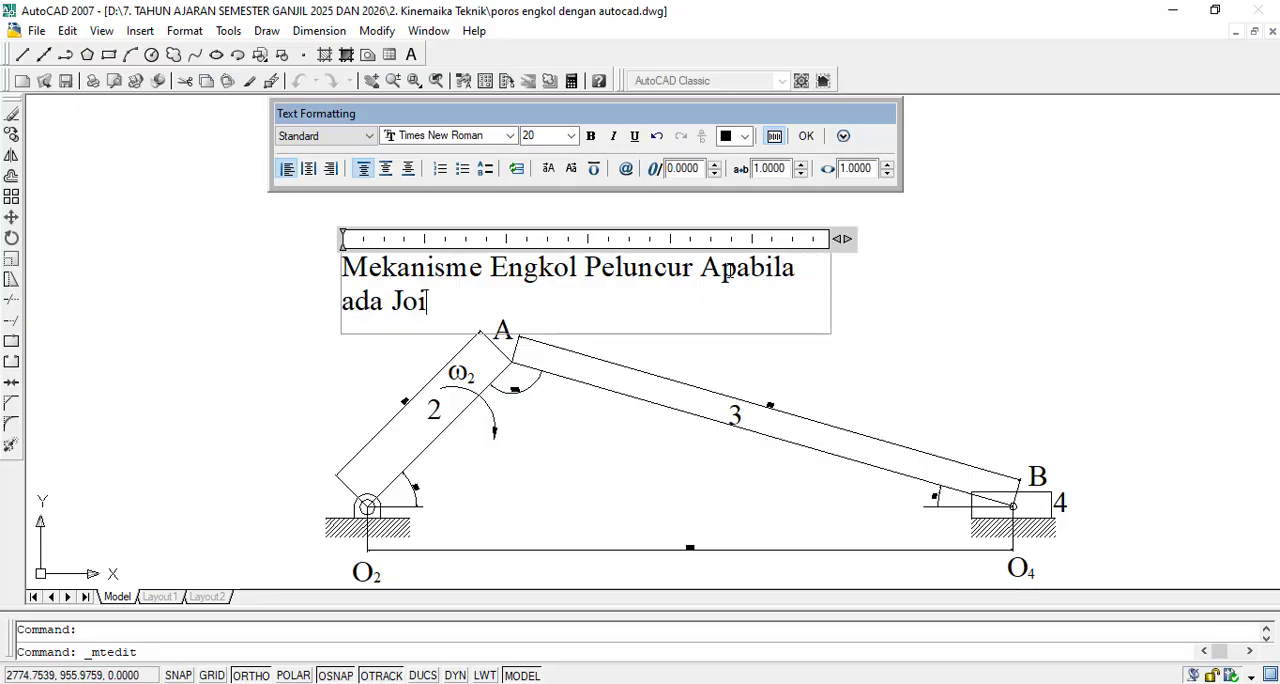
pyautogui.write('nt dibatang AB')
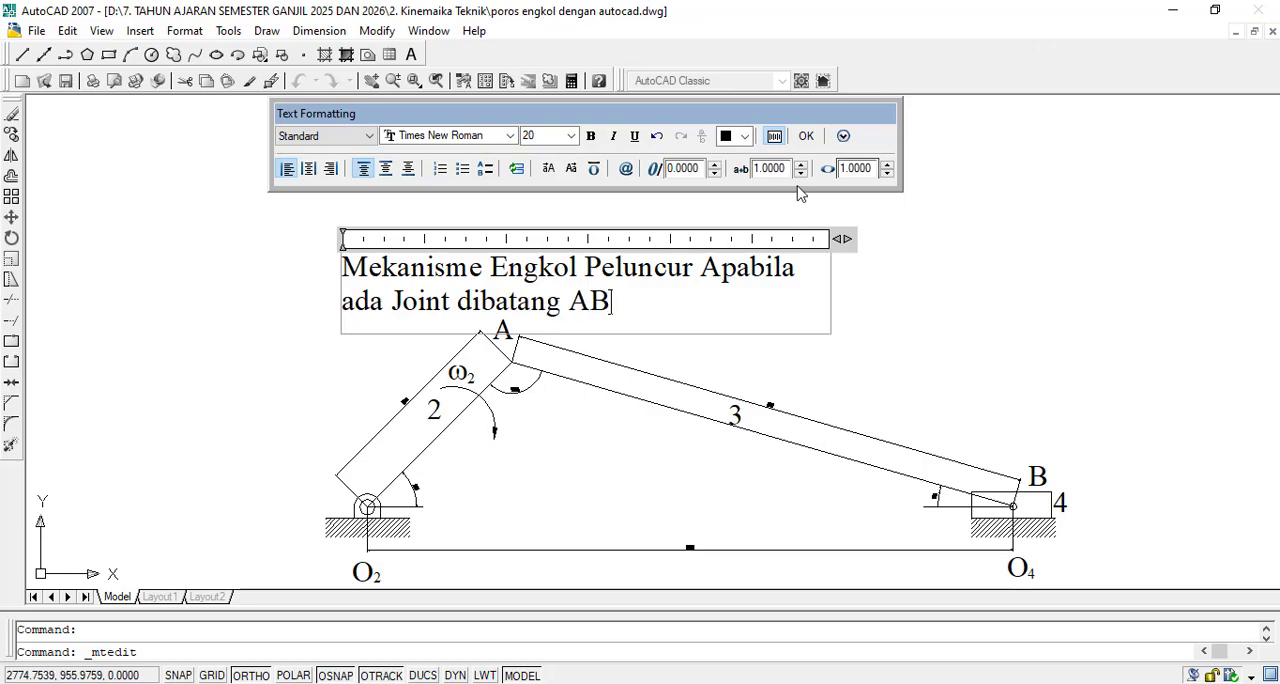
pyautogui.click(806, 136)
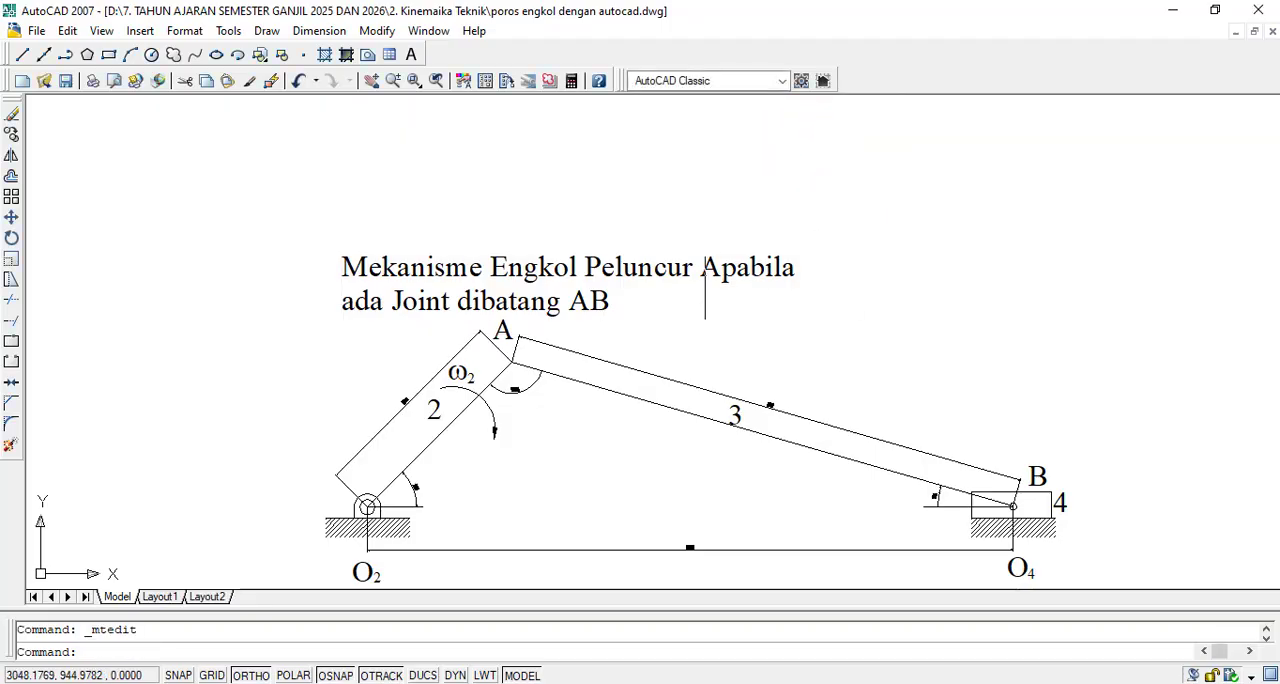
# - Move the two-line title of the copied mechanism up and to the left, clear of the label A
pyautogui.press('space')
pyautogui.click(717, 206)
pyautogui.click(543, 302)
pyautogui.press('space')
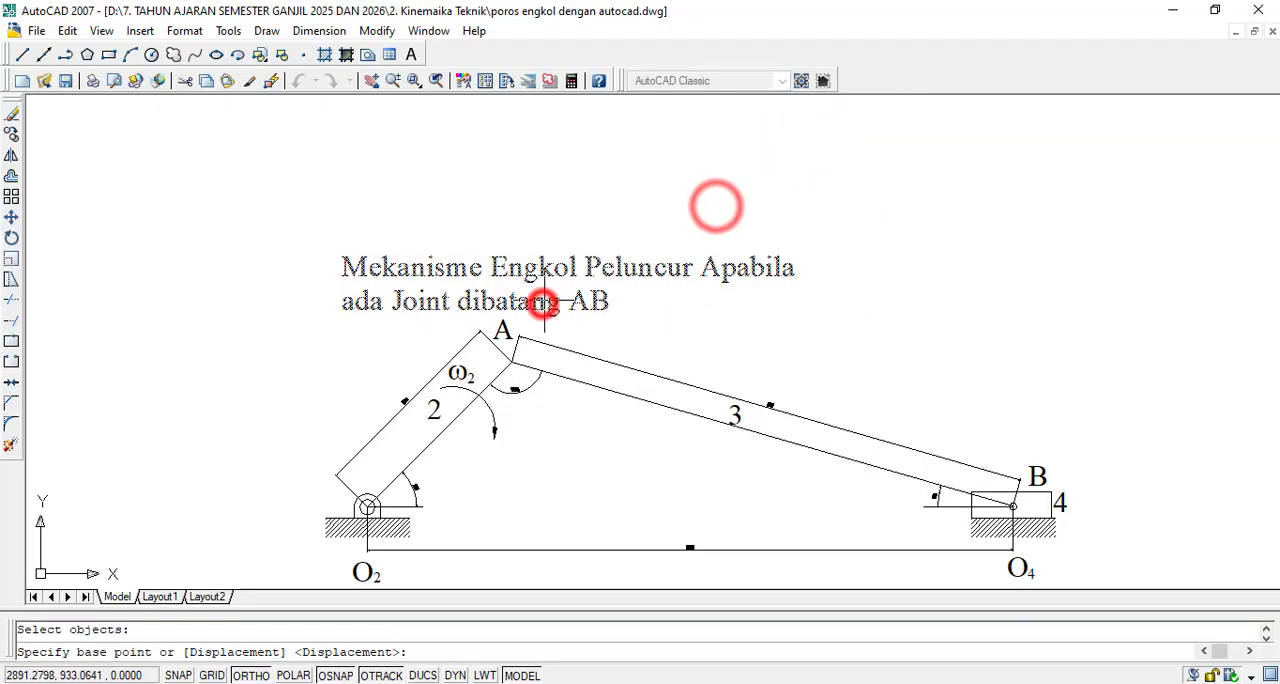
pyautogui.click(545, 300)
pyautogui.click(572, 250)
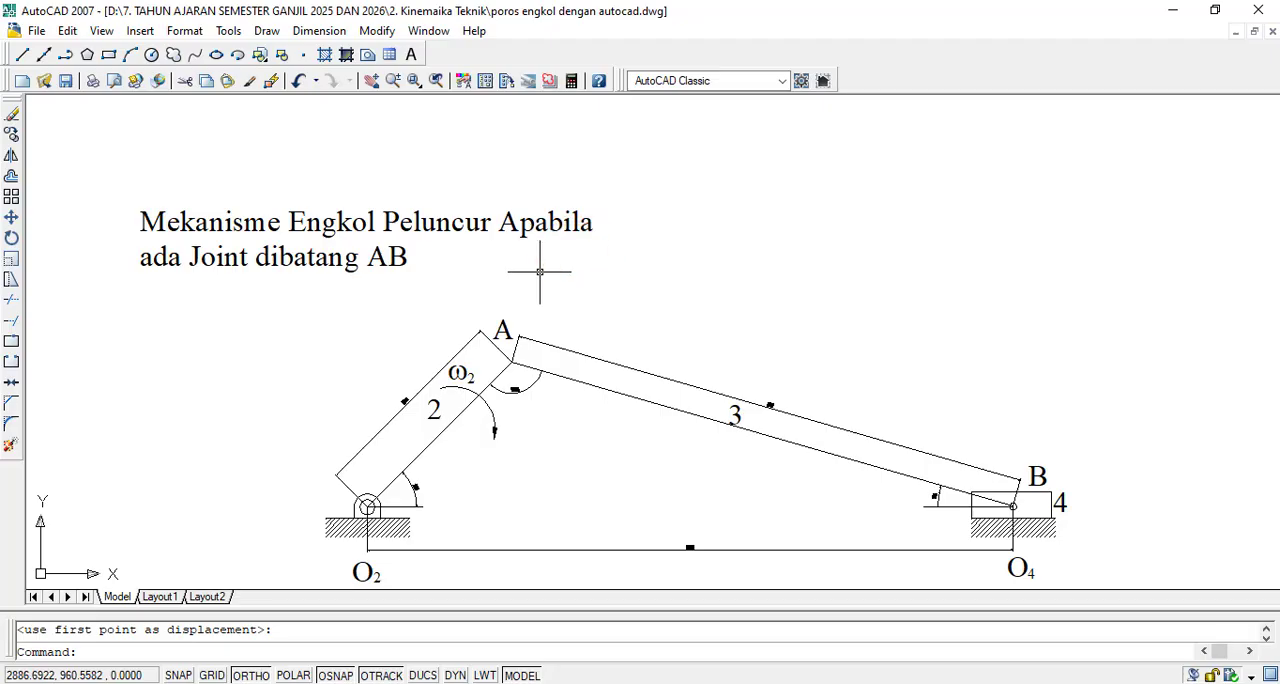
# - Move the two-line title horizontally about 288 units to the right so it sits above the copied mechanism
pyautogui.write('m')
pyautogui.press('space')
pyautogui.click(731, 134)
pyautogui.click(196, 313)
pyautogui.press('space')
pyautogui.click(233, 280)
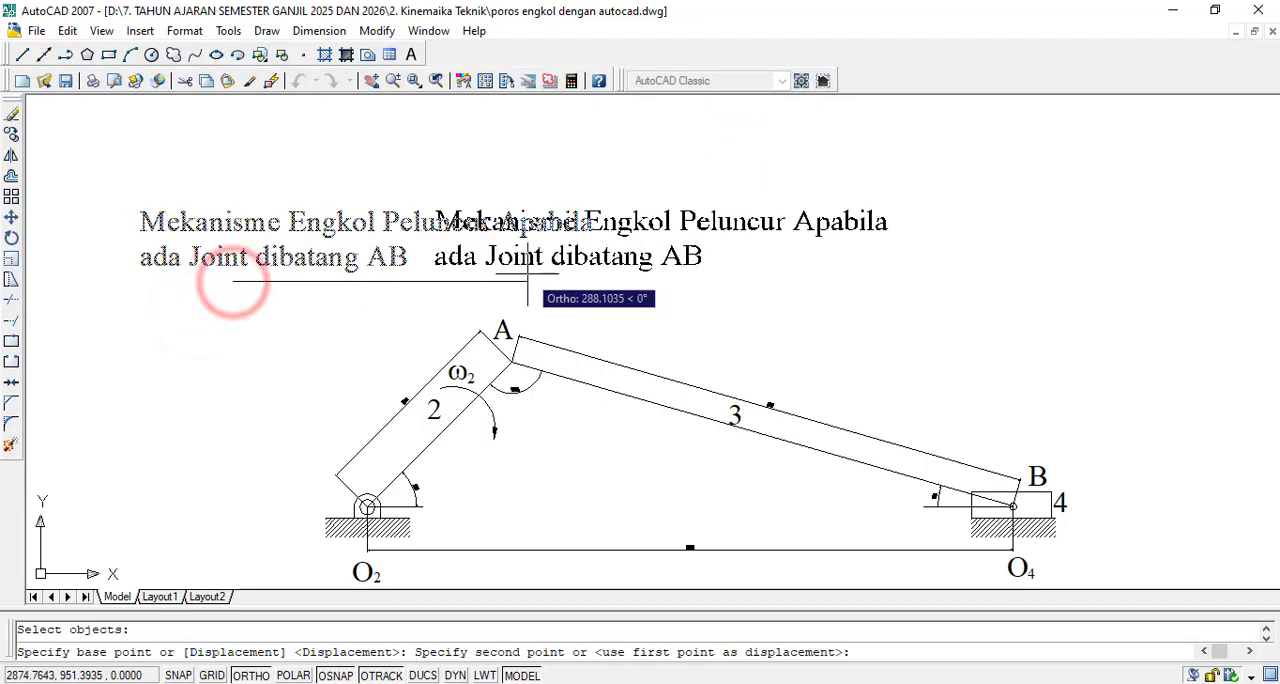
pyautogui.click(526, 277)
# - Examine the link lengths and angle dimensions of the copied mechanism and compare its layout with the original
pyautogui.scroll(-3, 415, 280)
pyautogui.scroll(2, 657, 243)
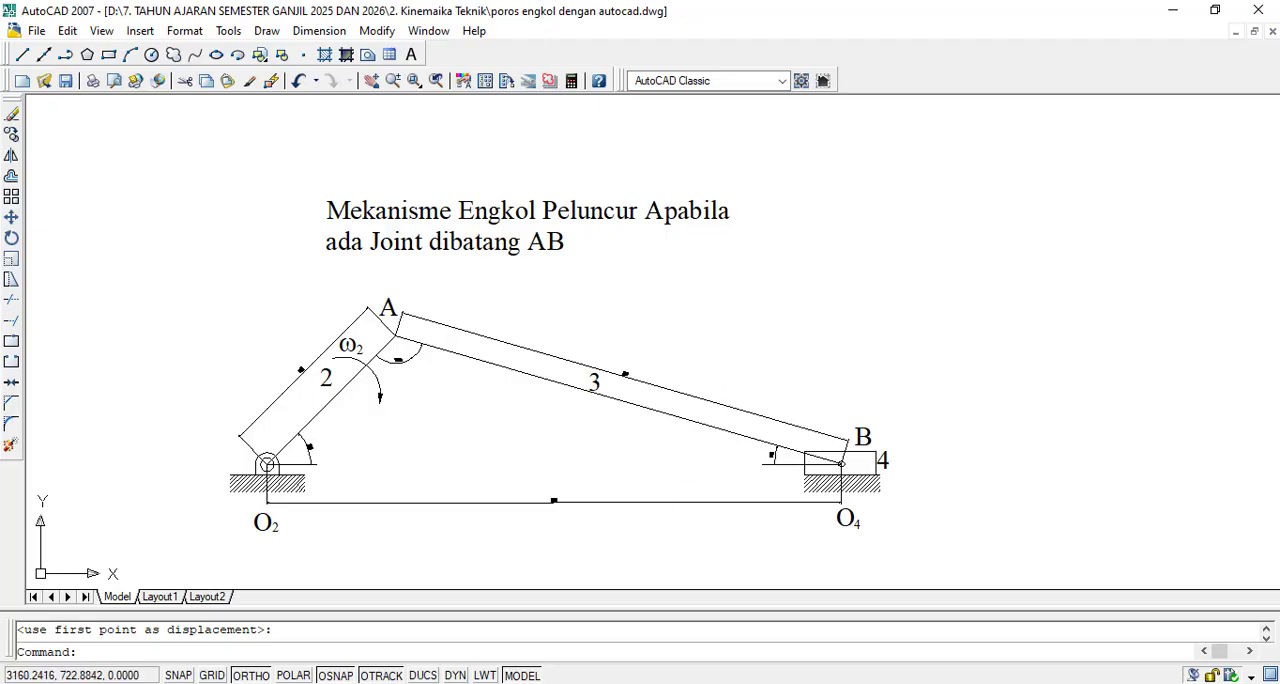
pyautogui.scroll(2, 658, 470)
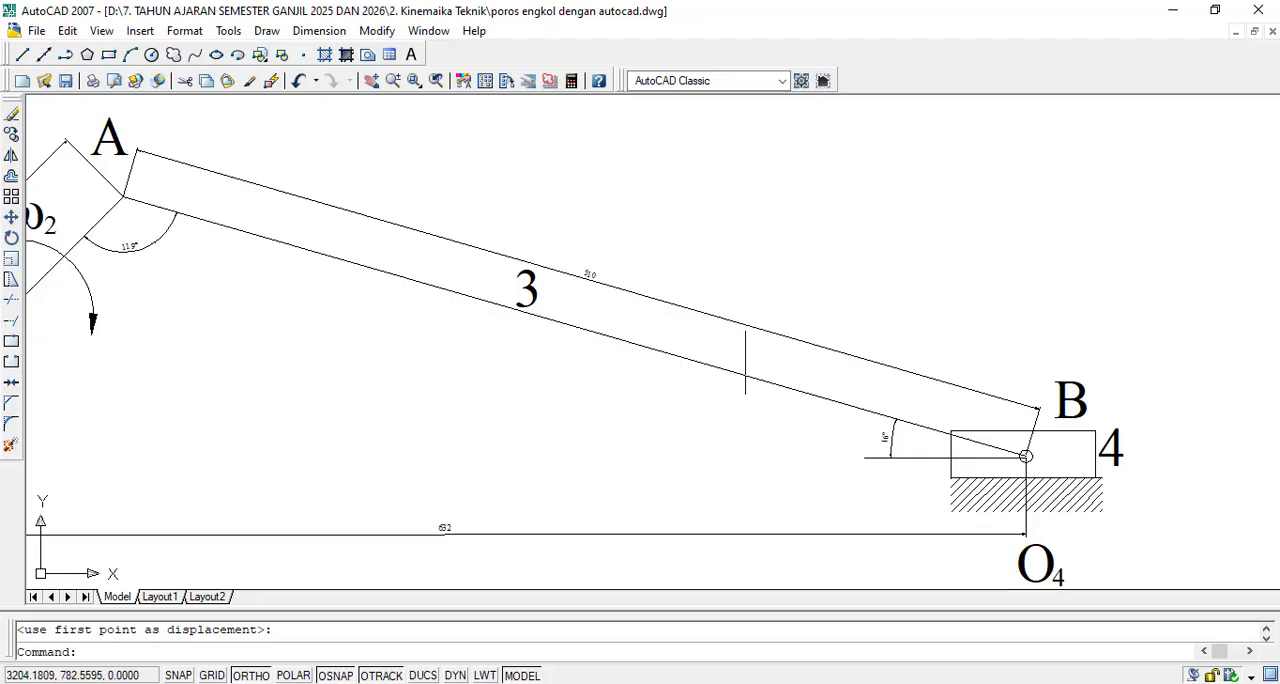
pyautogui.scroll(-2, 745, 362)
pyautogui.scroll(1, 588, 363)
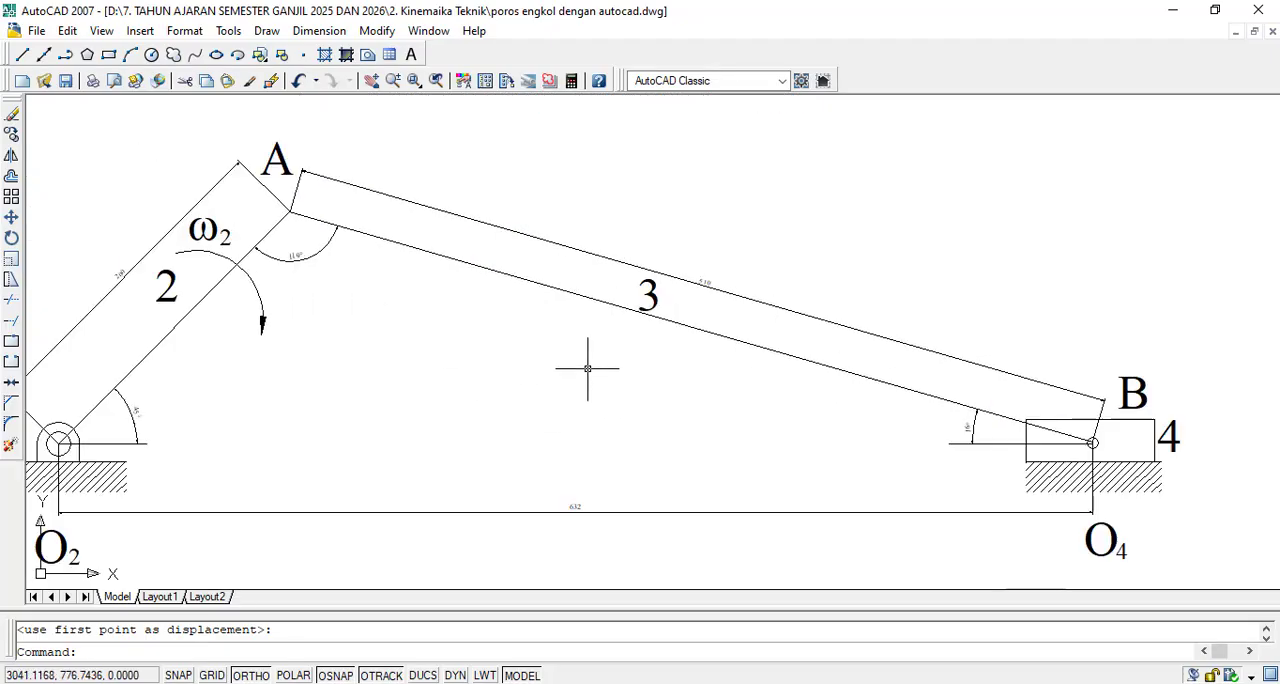
pyautogui.scroll(4, 136, 437)
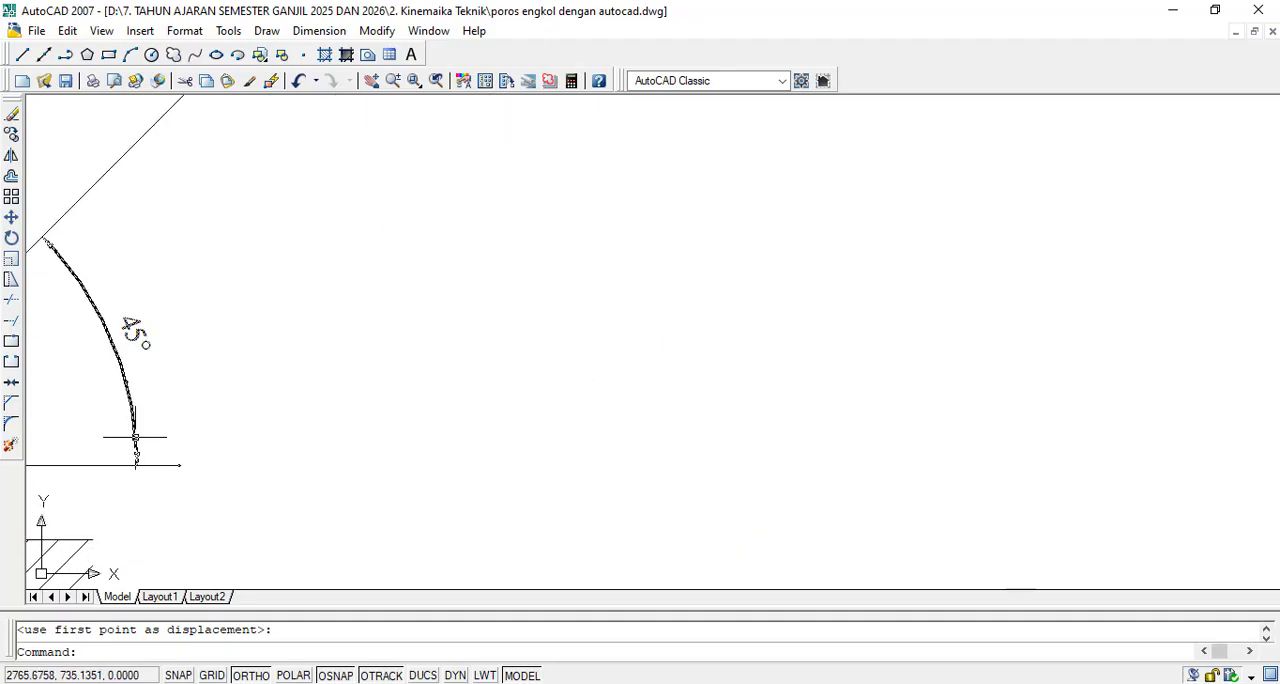
pyautogui.scroll(-7, 160, 380)
pyautogui.scroll(-4, 291, 366)
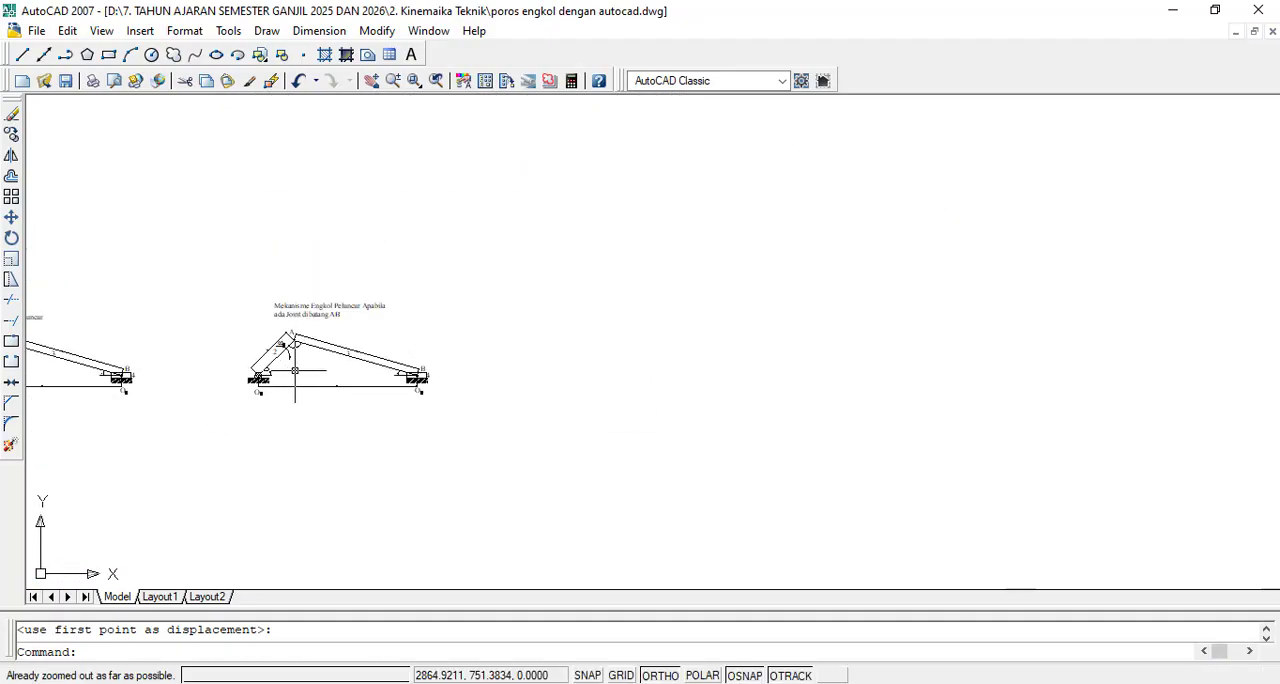
pyautogui.scroll(3, 163, 404)
pyautogui.scroll(-3, 256, 377)
pyautogui.scroll(3, 345, 330)
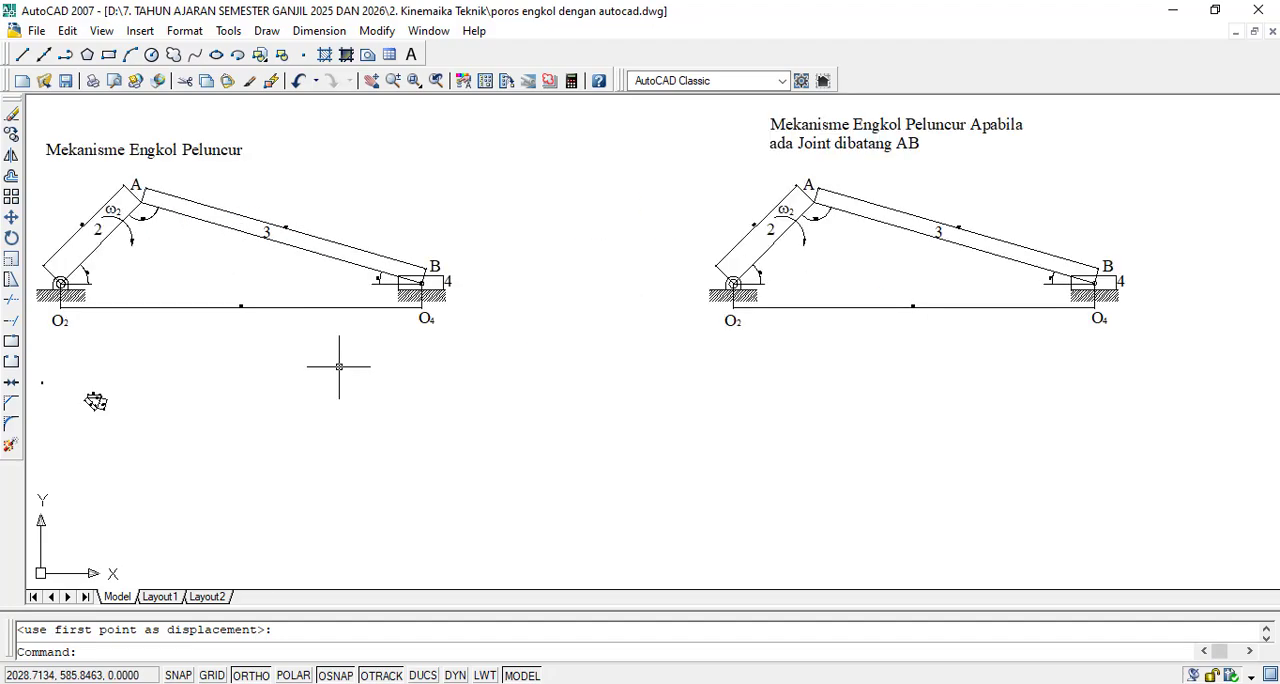
pyautogui.scroll(-1, 454, 366)
pyautogui.scroll(3, 657, 309)
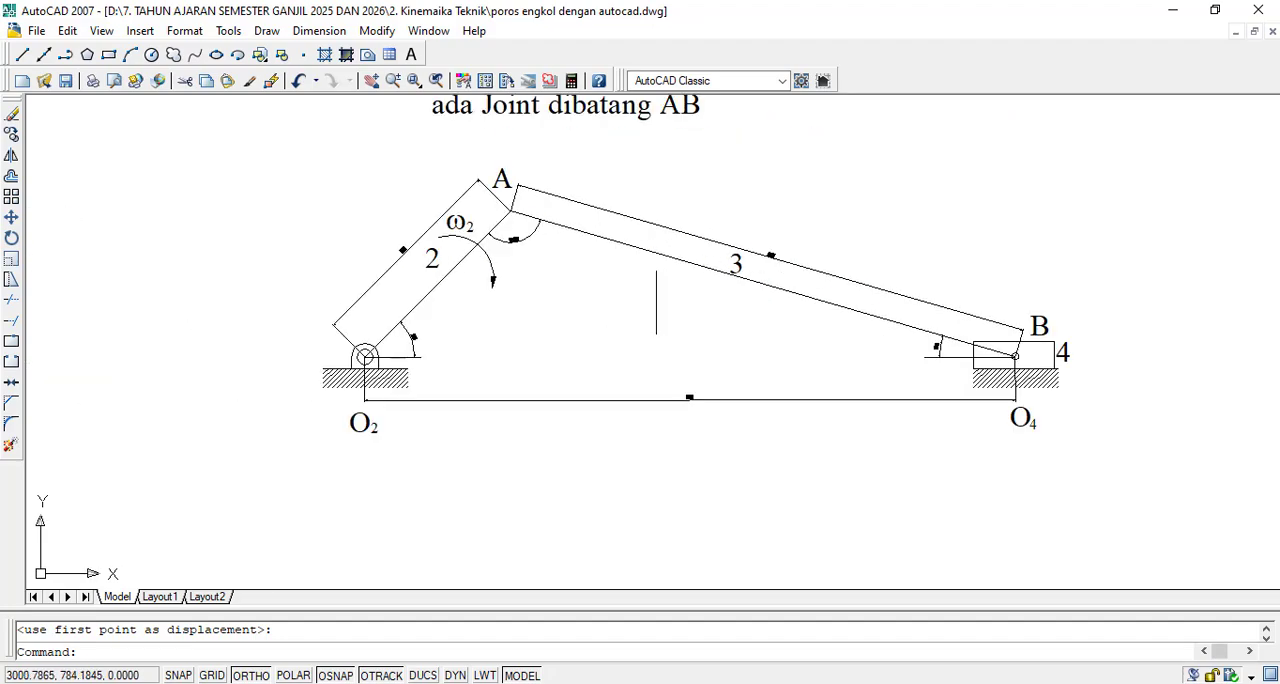
pyautogui.scroll(1, 656, 302)
# - Set the text height in the overrides of dimension style ISO-25 to 5
pyautogui.click(324, 31)
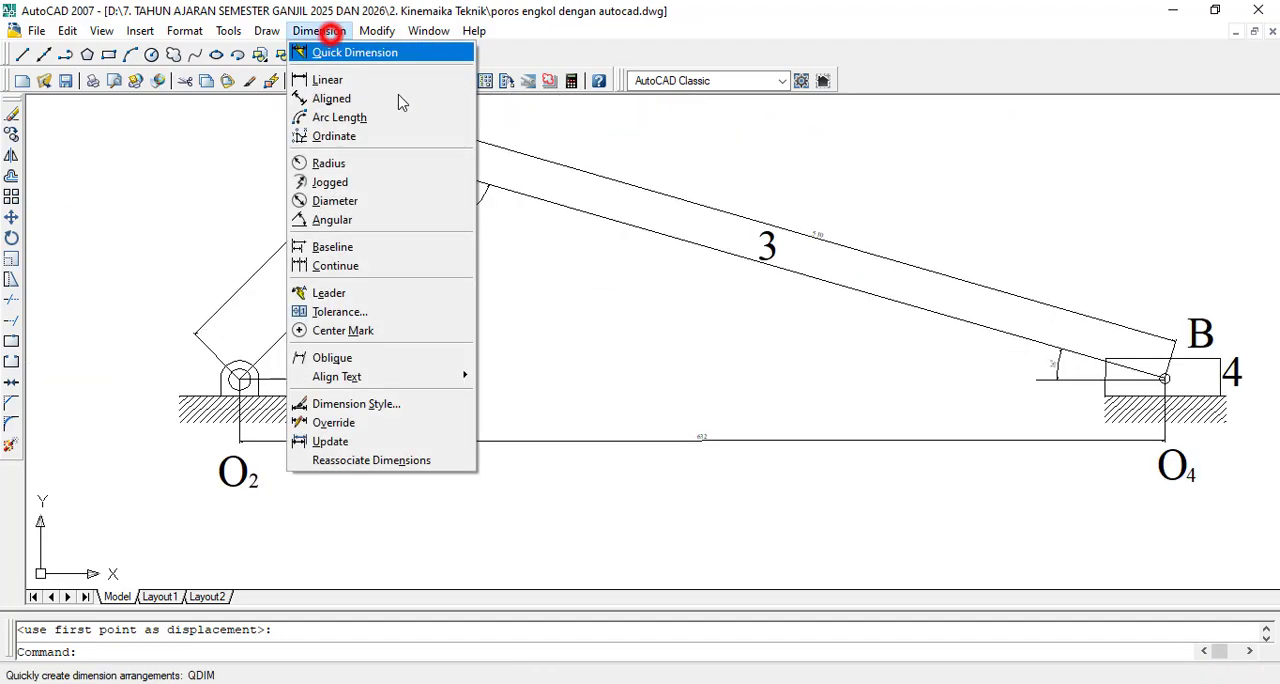
pyautogui.click(413, 404)
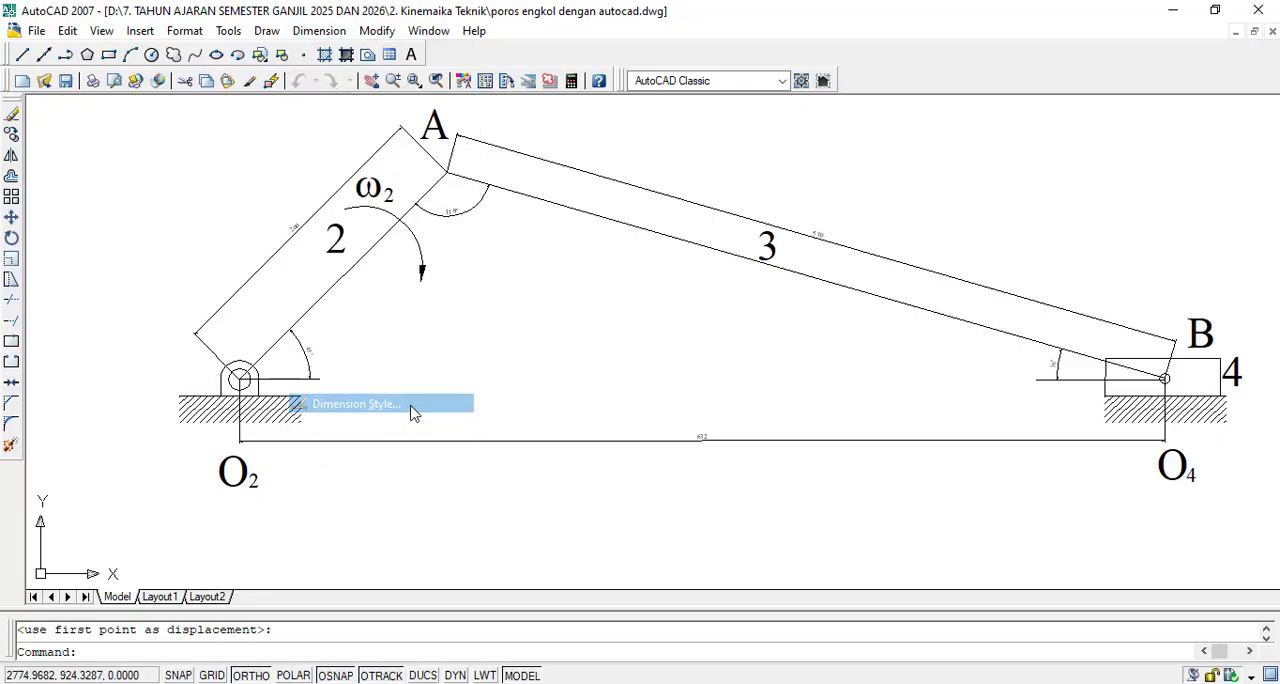
pyautogui.click(856, 313)
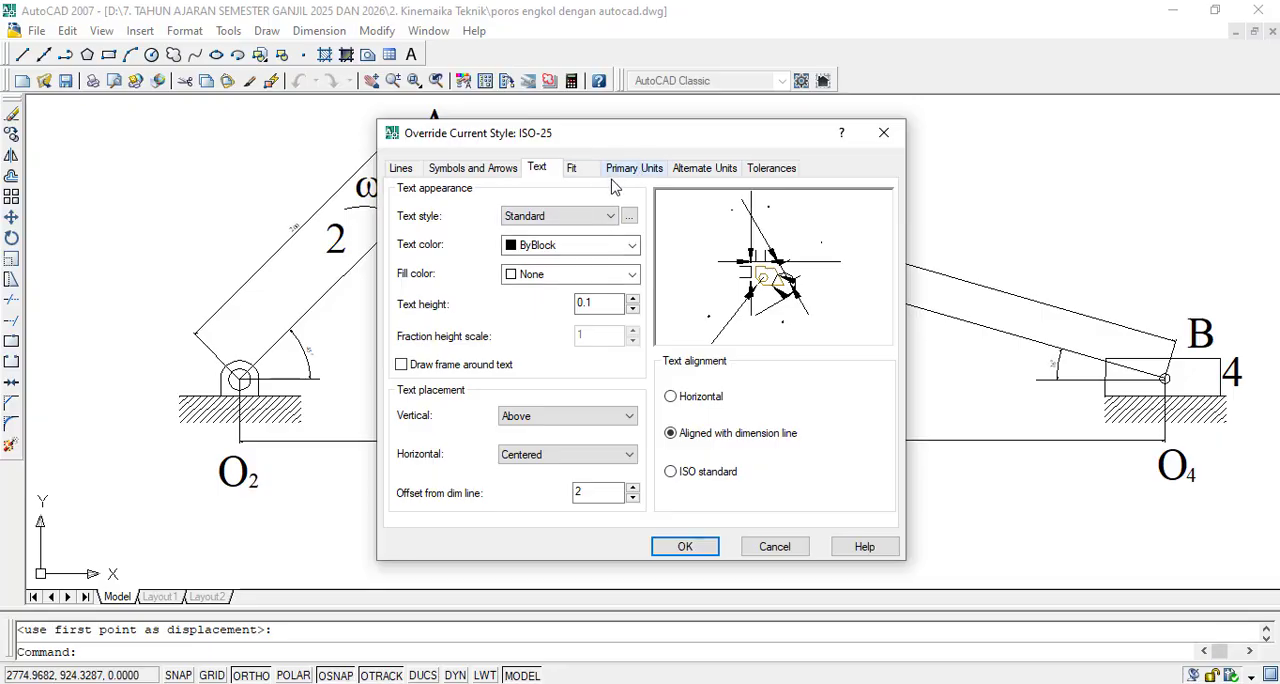
pyautogui.doubleClick(599, 302)
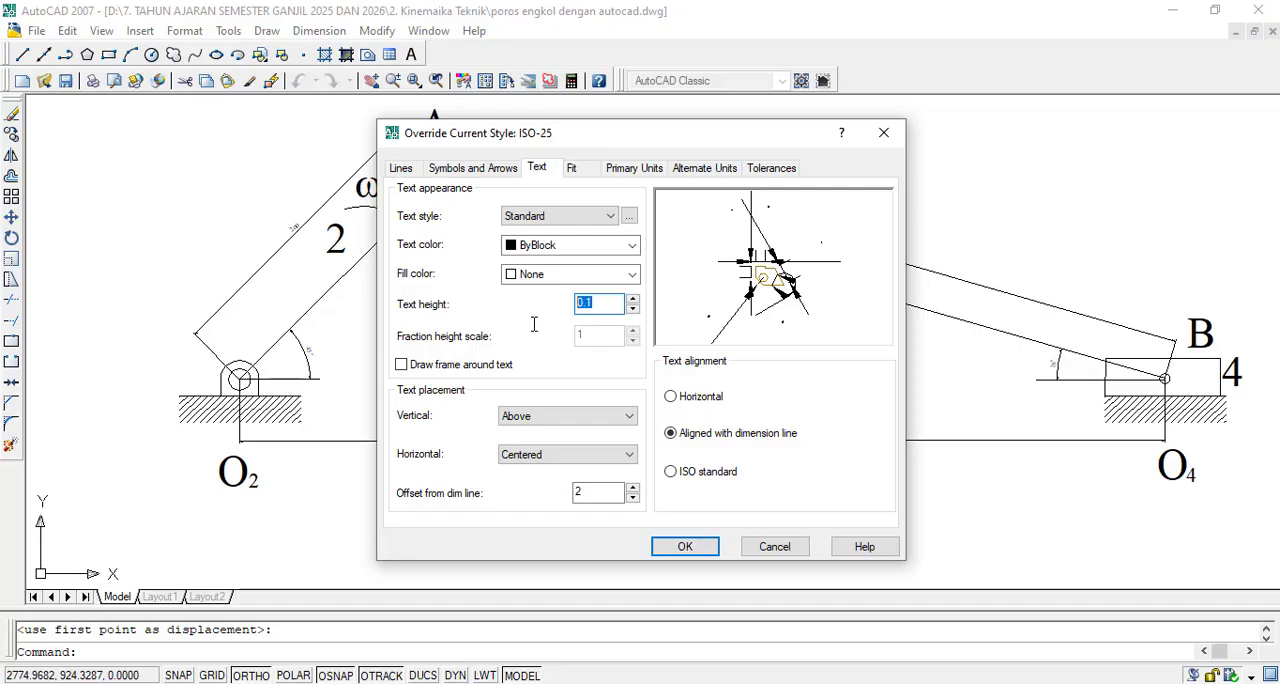
pyautogui.write('5')
pyautogui.click(685, 546)
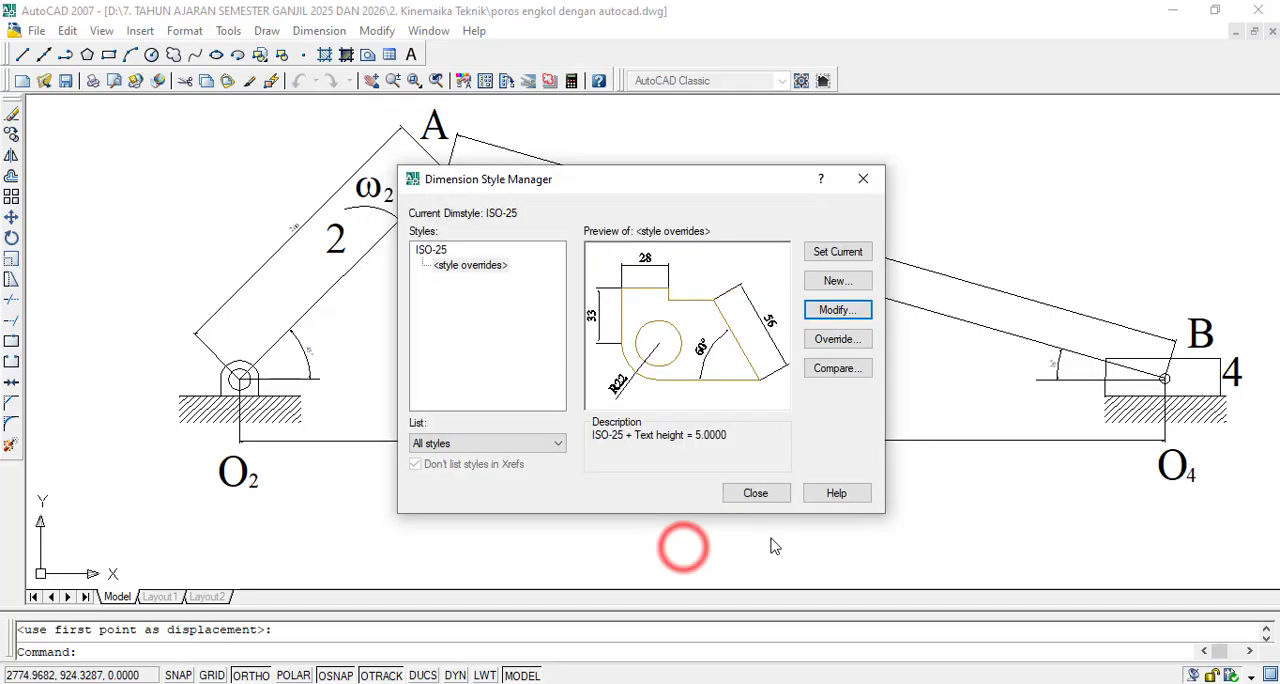
pyautogui.click(760, 497)
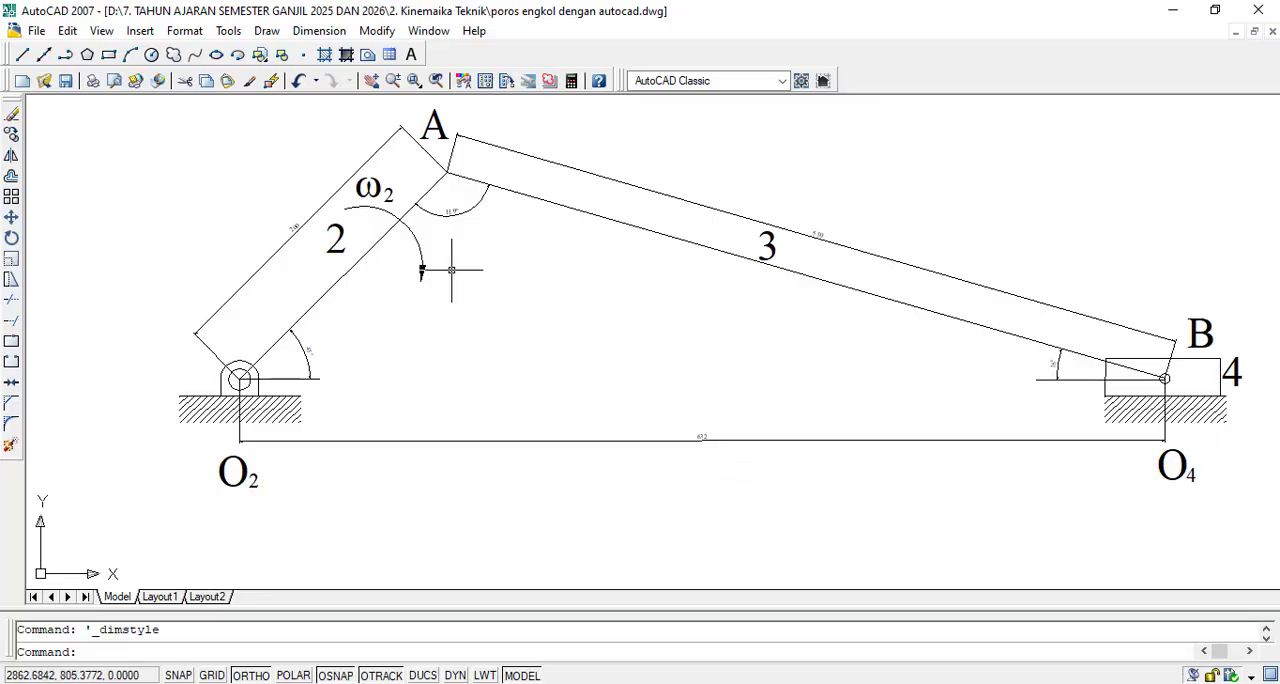
pyautogui.scroll(2, 364, 283)
pyautogui.scroll(1, 378, 272)
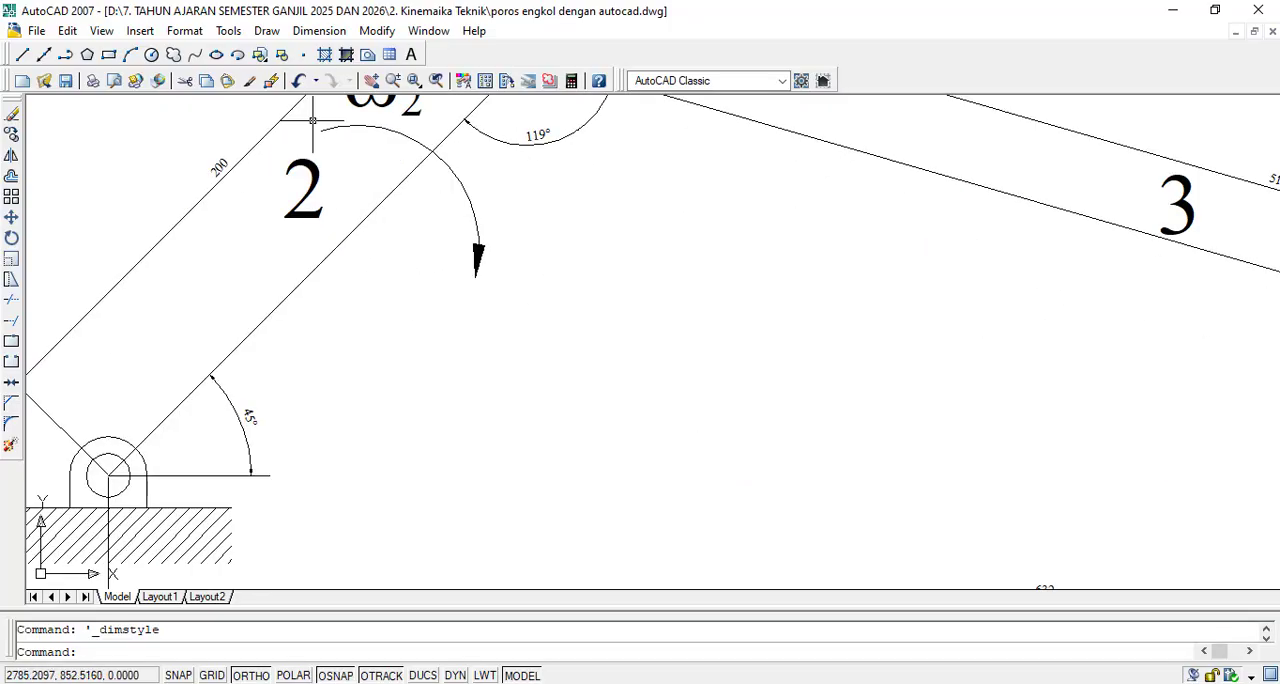
# - Set the text height in the overrides of dimension style ISO-25 to 12
pyautogui.click(319, 30)
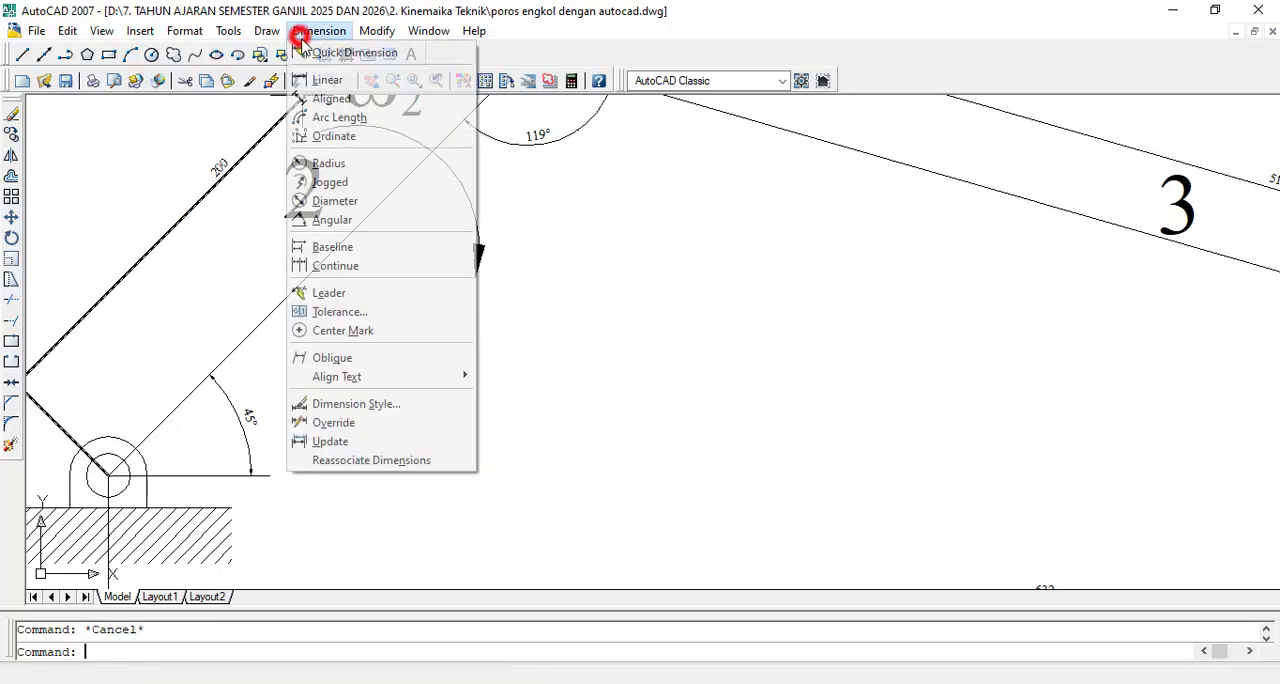
pyautogui.click(405, 404)
pyautogui.click(836, 311)
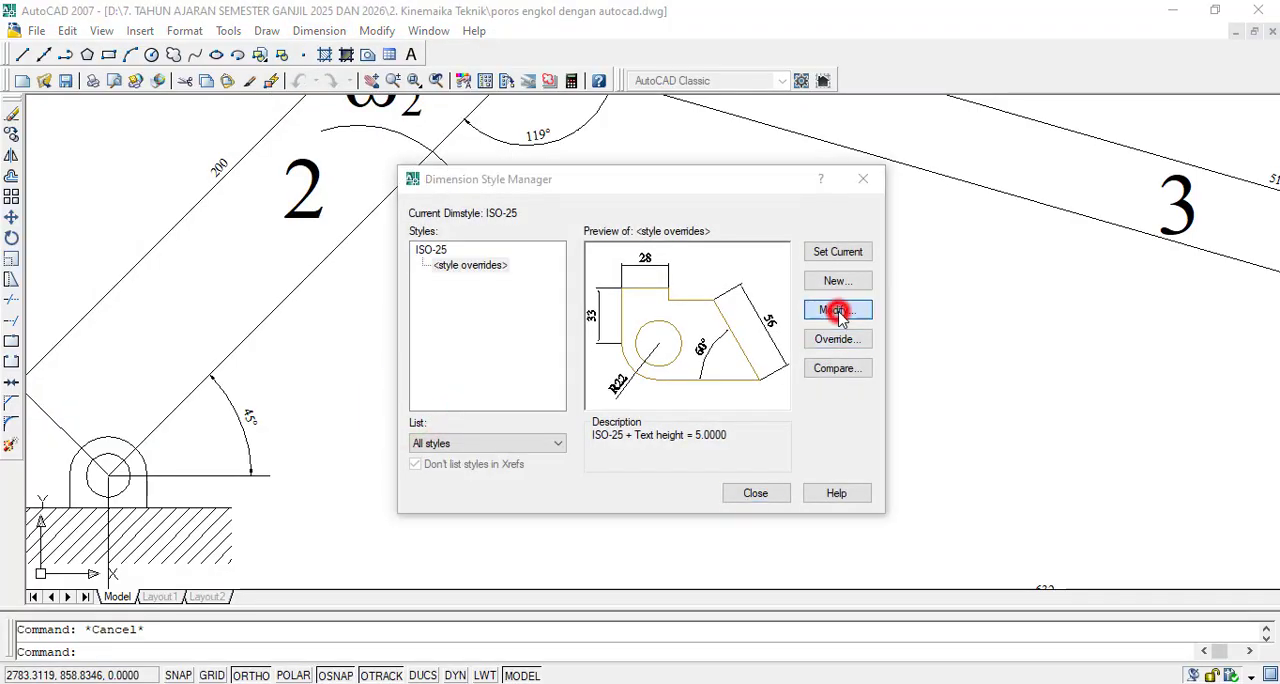
pyautogui.doubleClick(597, 305)
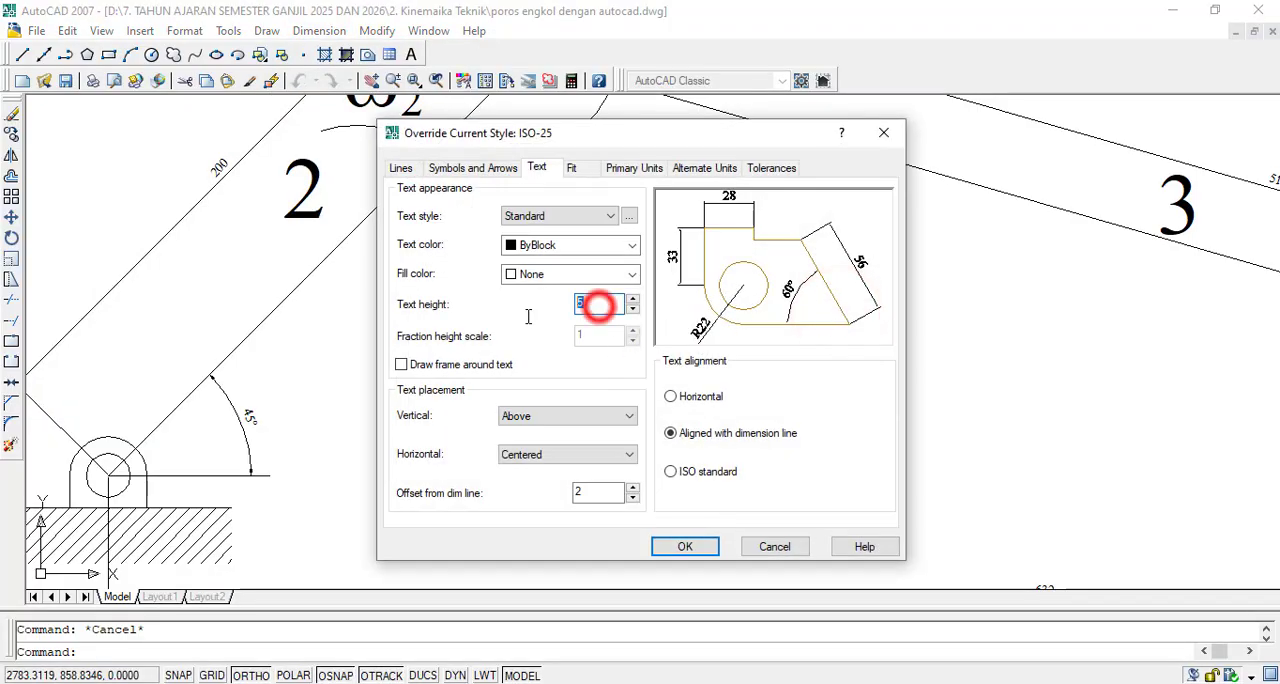
pyautogui.write('12')
pyautogui.click(658, 548)
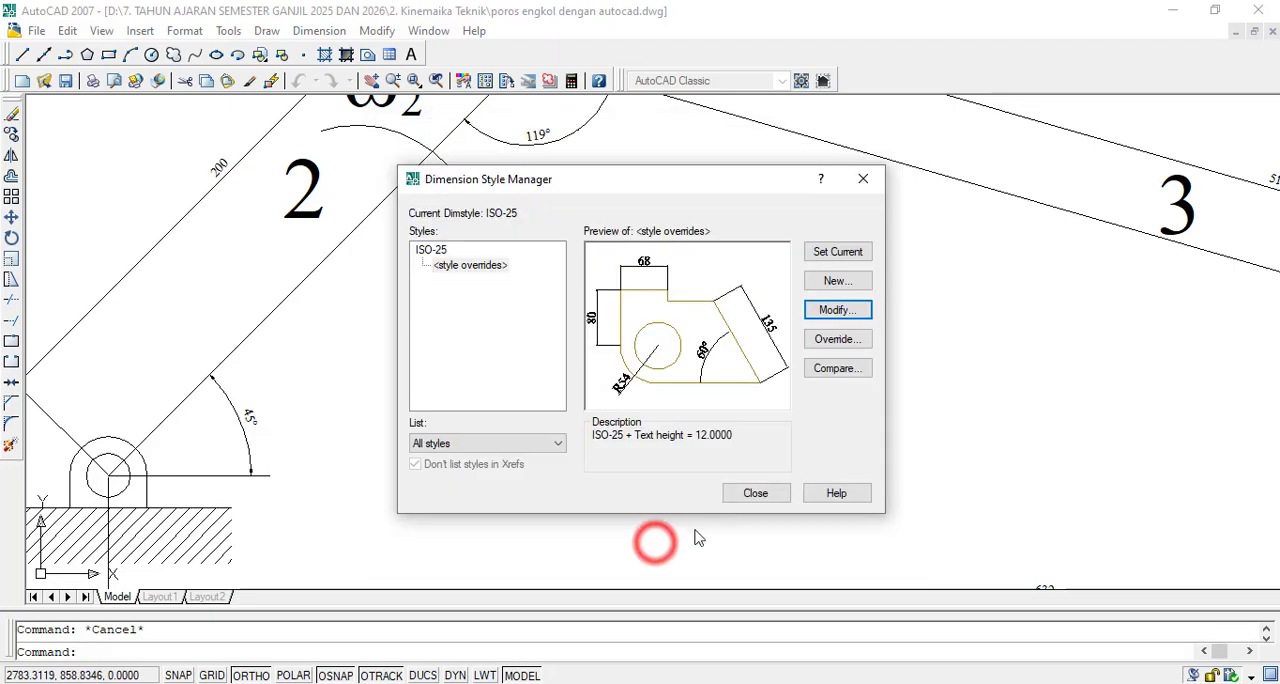
pyautogui.click(757, 491)
pyautogui.doubleClick(250, 418)
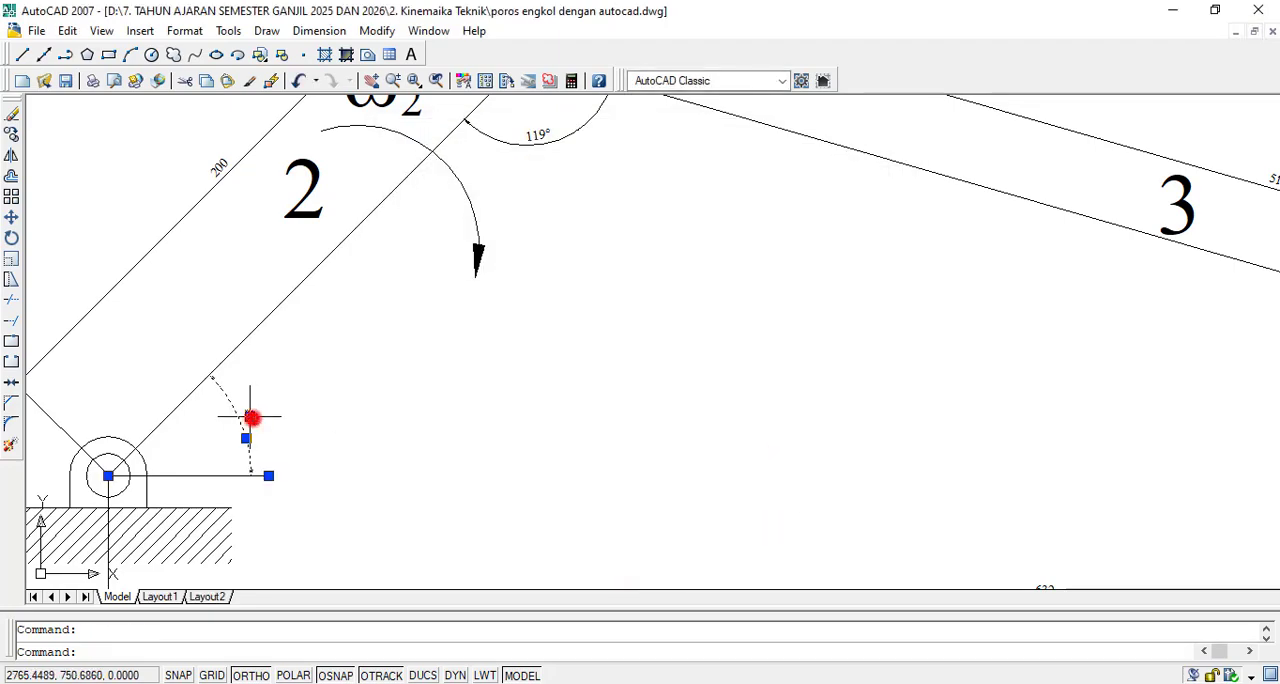
pyautogui.click(250, 416)
pyautogui.press('Escape')
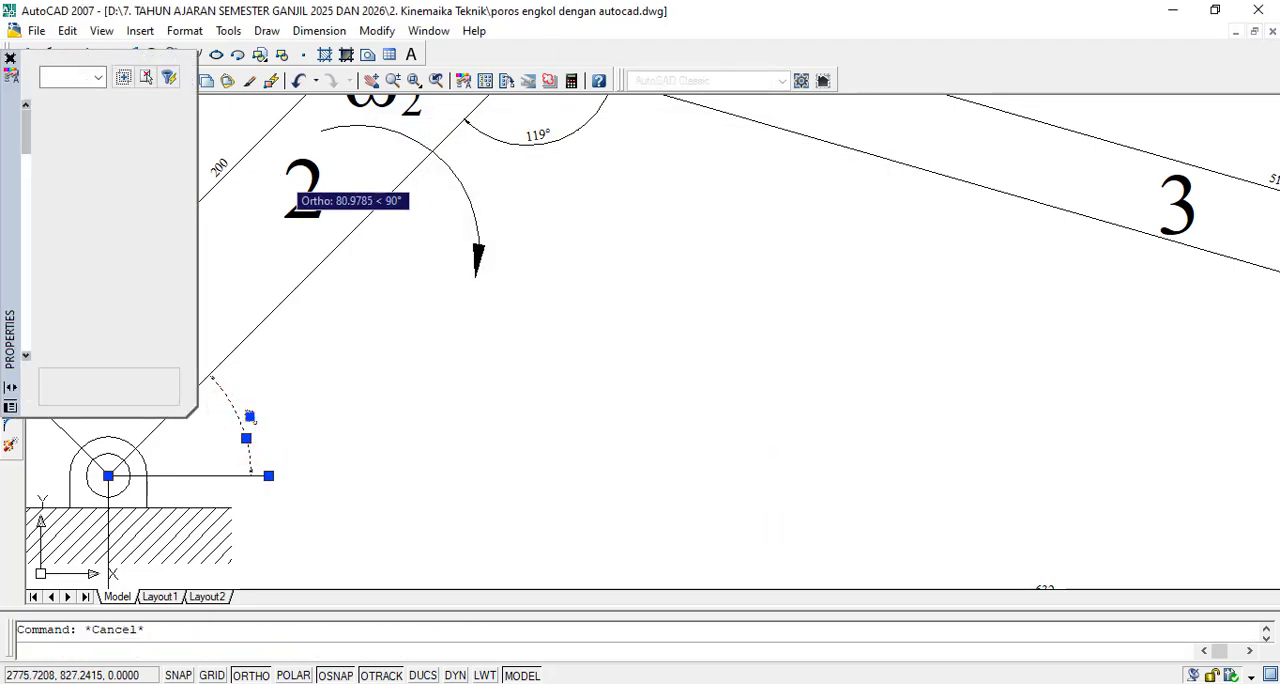
pyautogui.press('Escape')
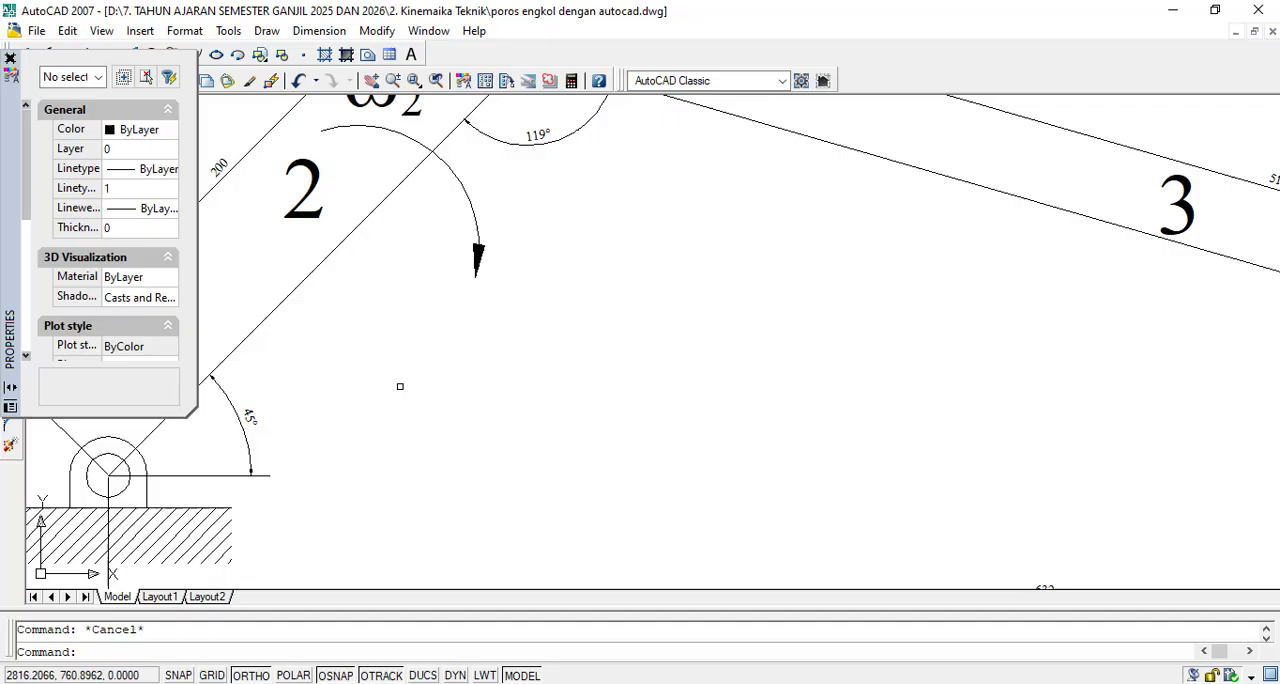
pyautogui.click(10, 59)
# - Regenerate the model to refresh how the mechanism's dimensions are displayed
pyautogui.scroll(-5, 511, 364)
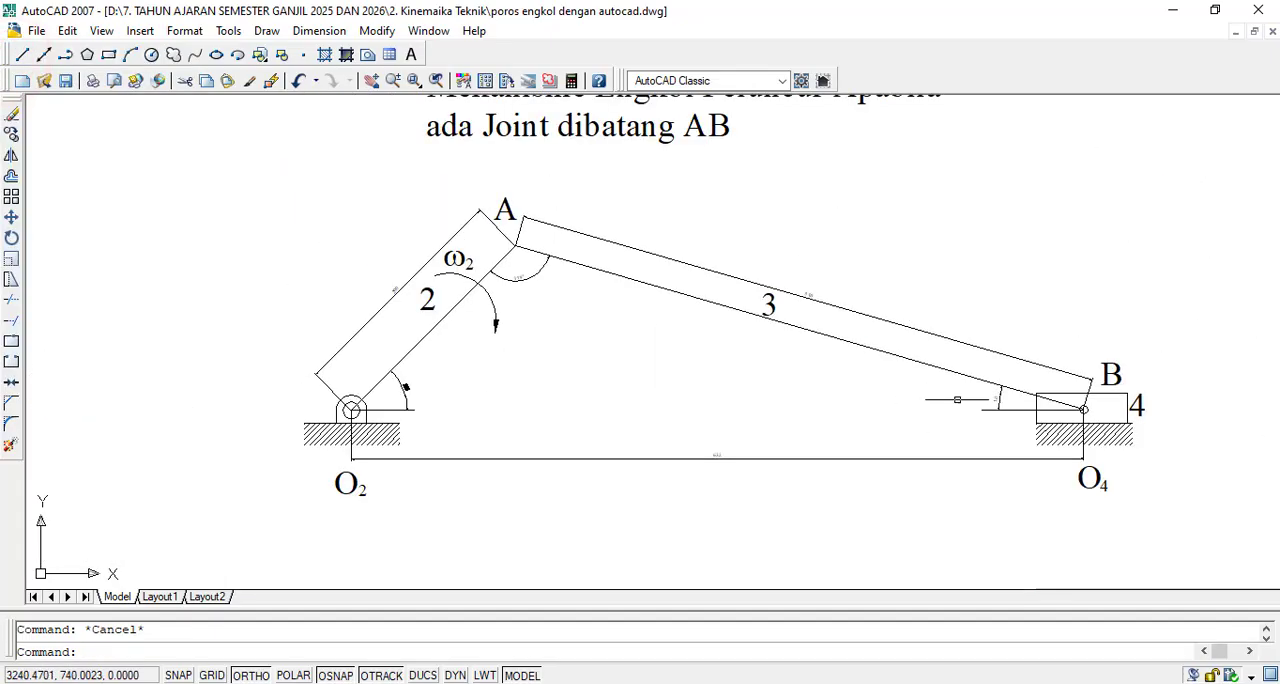
pyautogui.scroll(2, 984, 386)
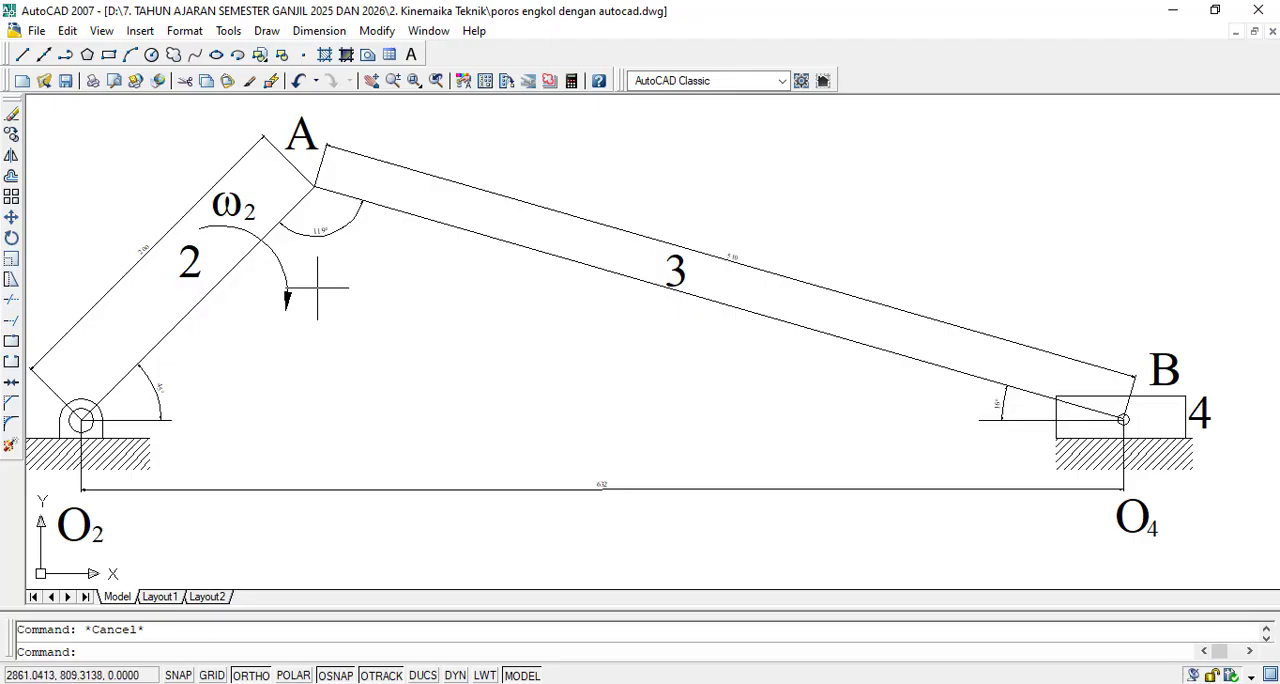
pyautogui.write('re')
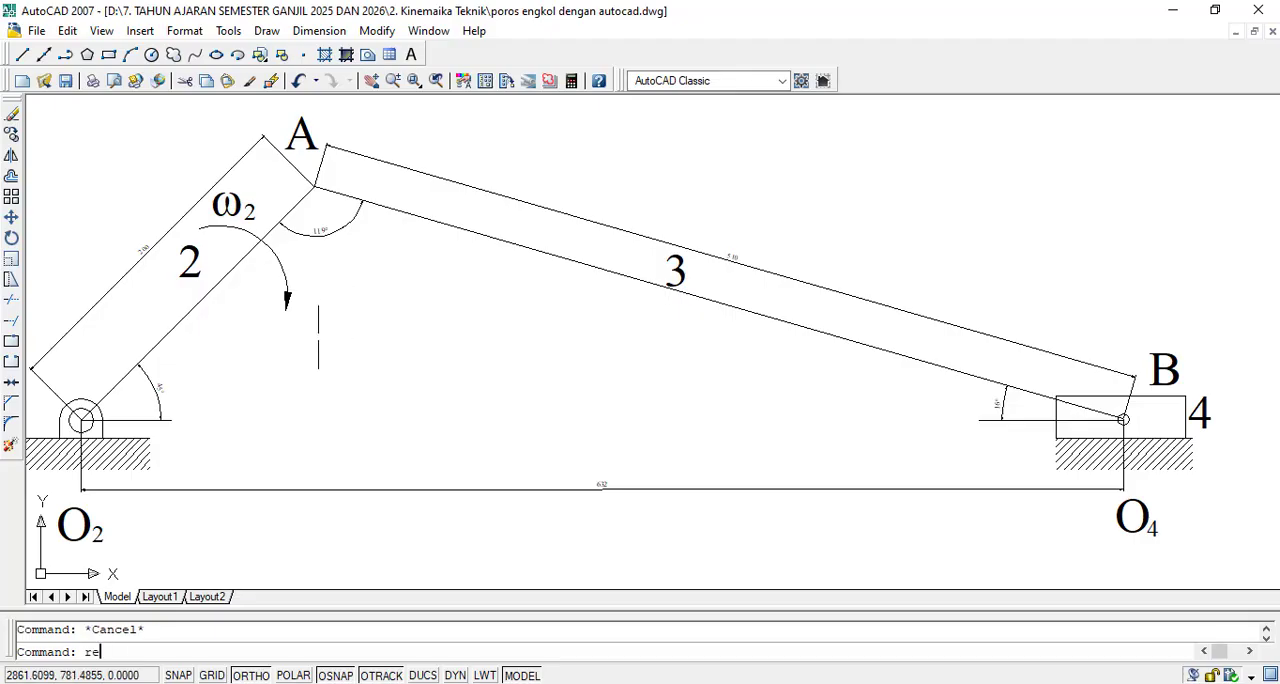
pyautogui.press('Return')
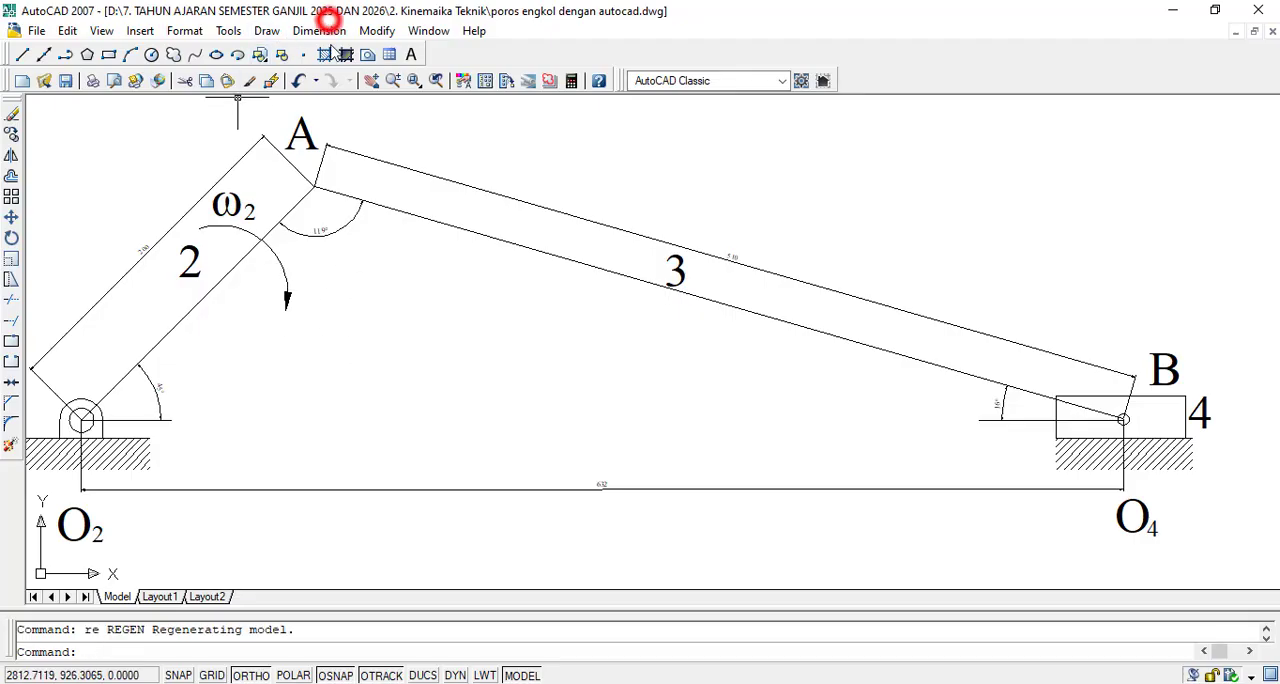
pyautogui.press('Escape')
# - Select the whole copied mechanism and set the ISO-25 override text height to 15, keeping the fill color at None
pyautogui.scroll(-2, 697, 332)
pyautogui.click(1253, 180)
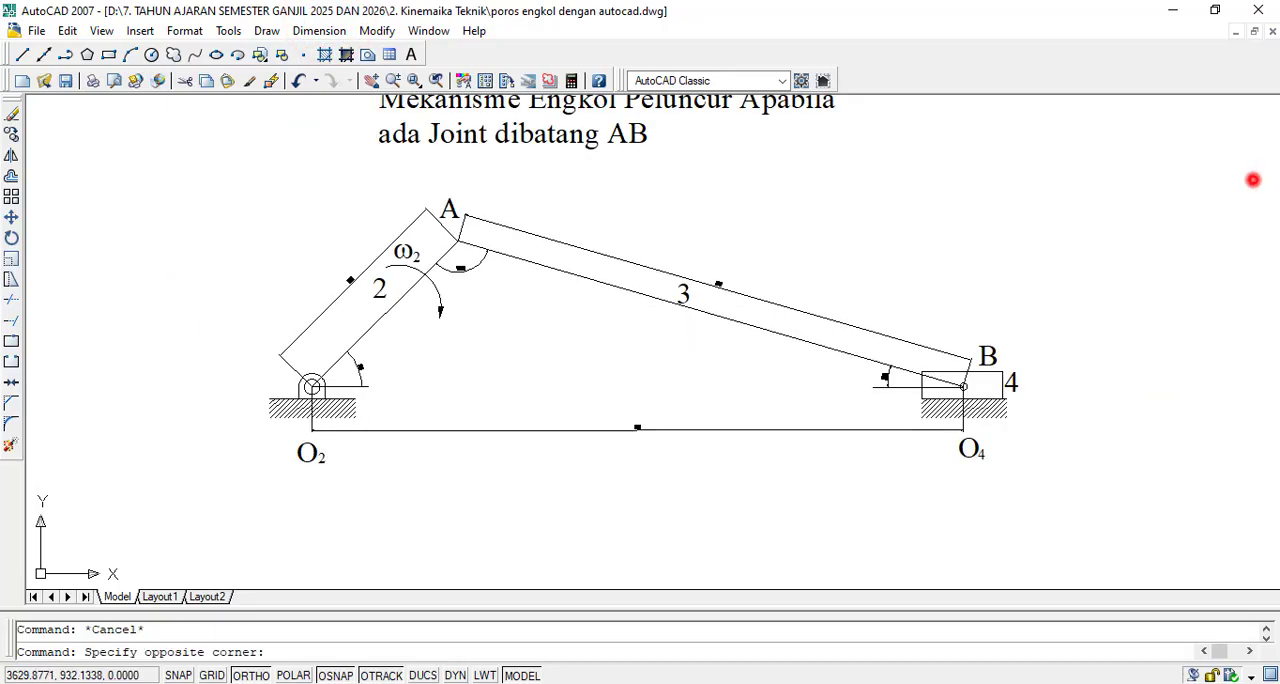
pyautogui.click(125, 519)
pyautogui.click(308, 30)
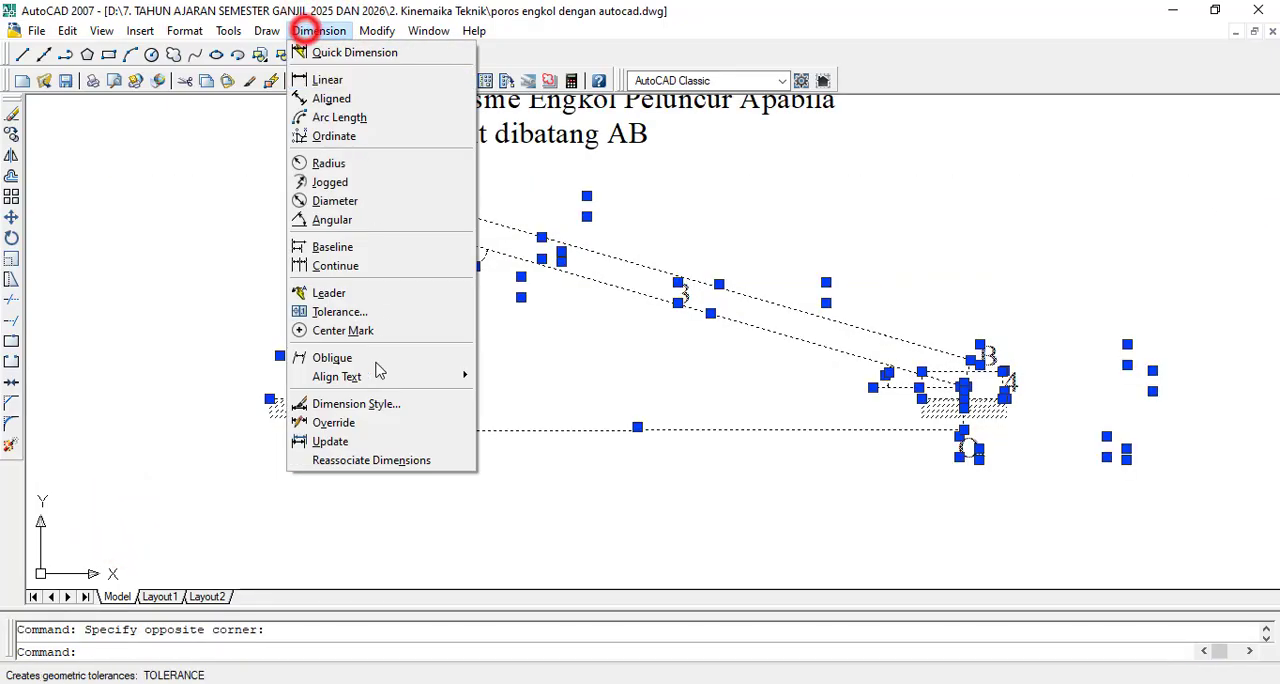
pyautogui.click(356, 403)
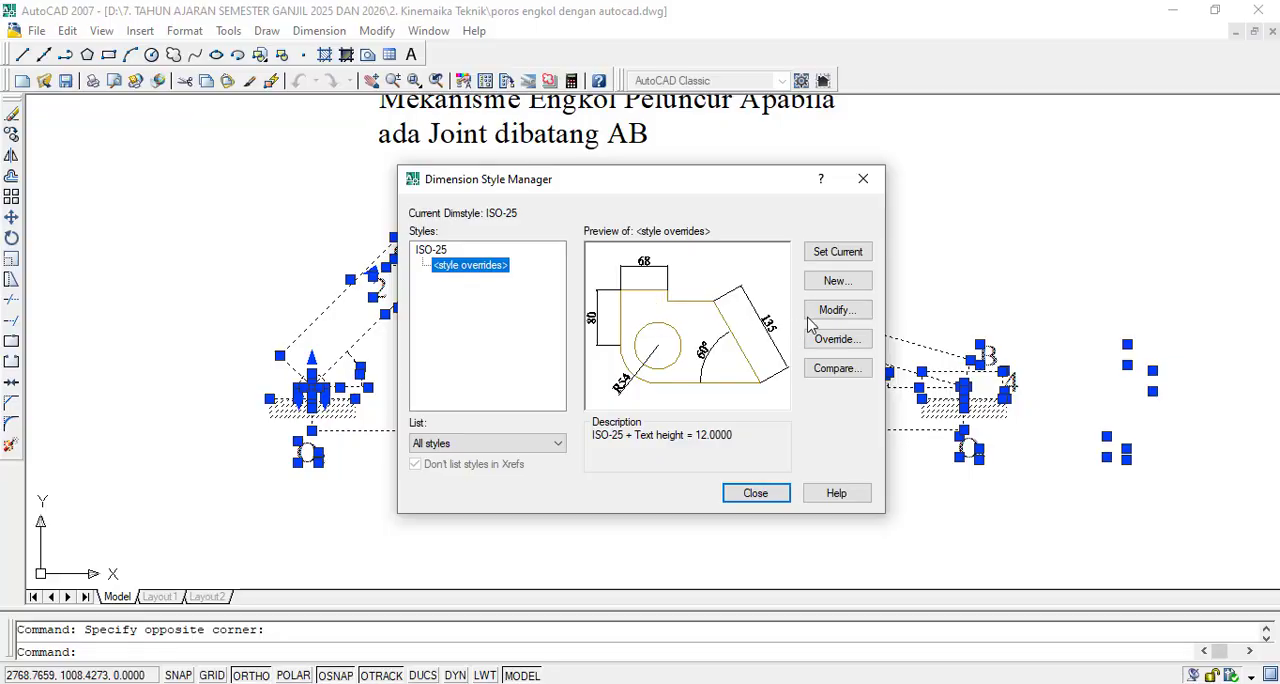
pyautogui.click(825, 338)
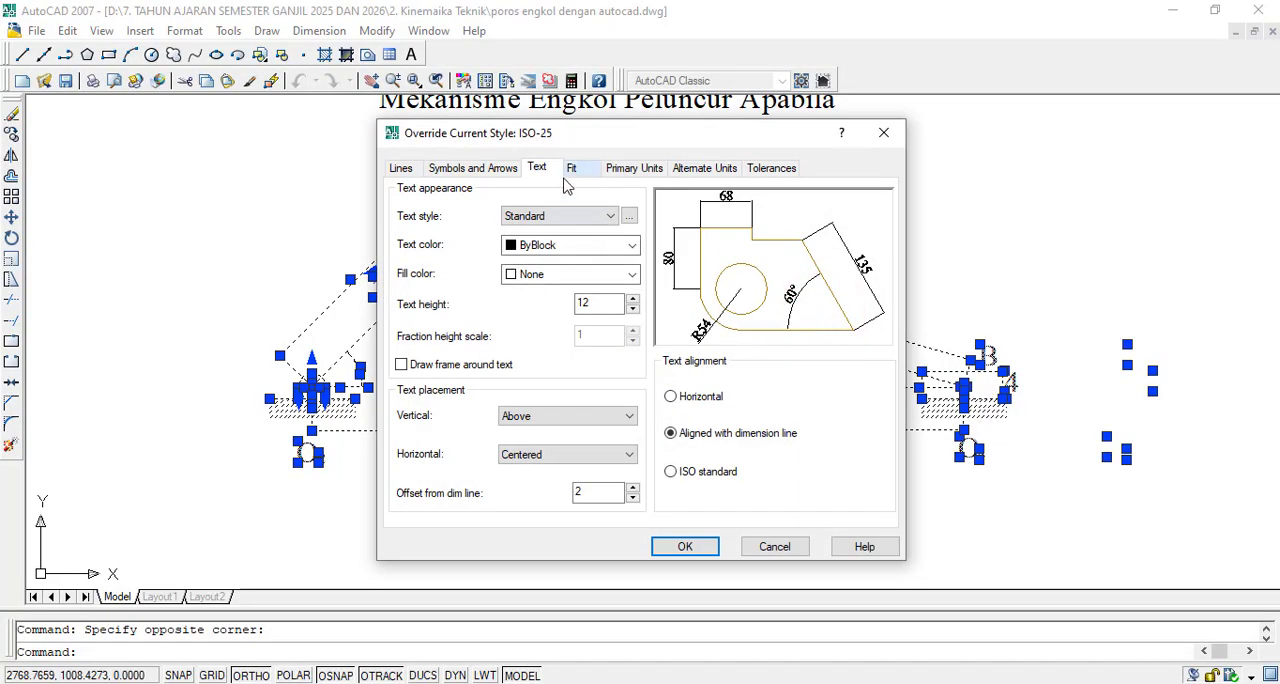
pyautogui.doubleClick(598, 303)
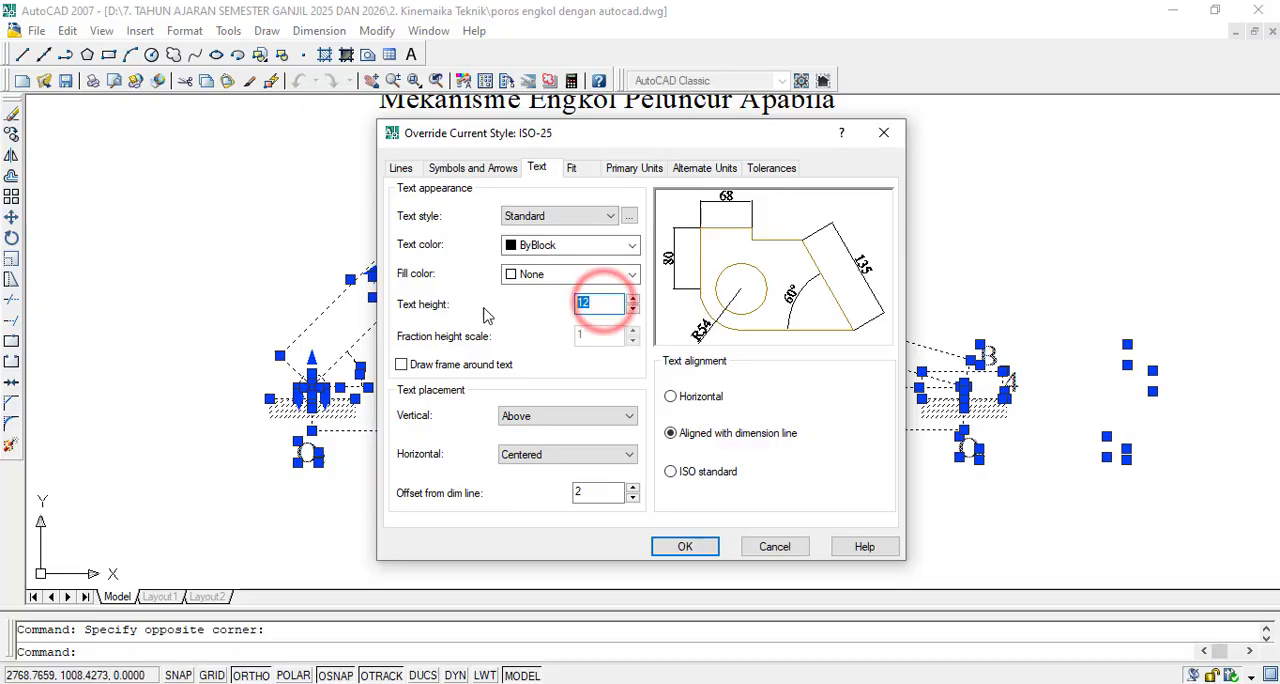
pyautogui.write('1')
pyautogui.click(599, 339)
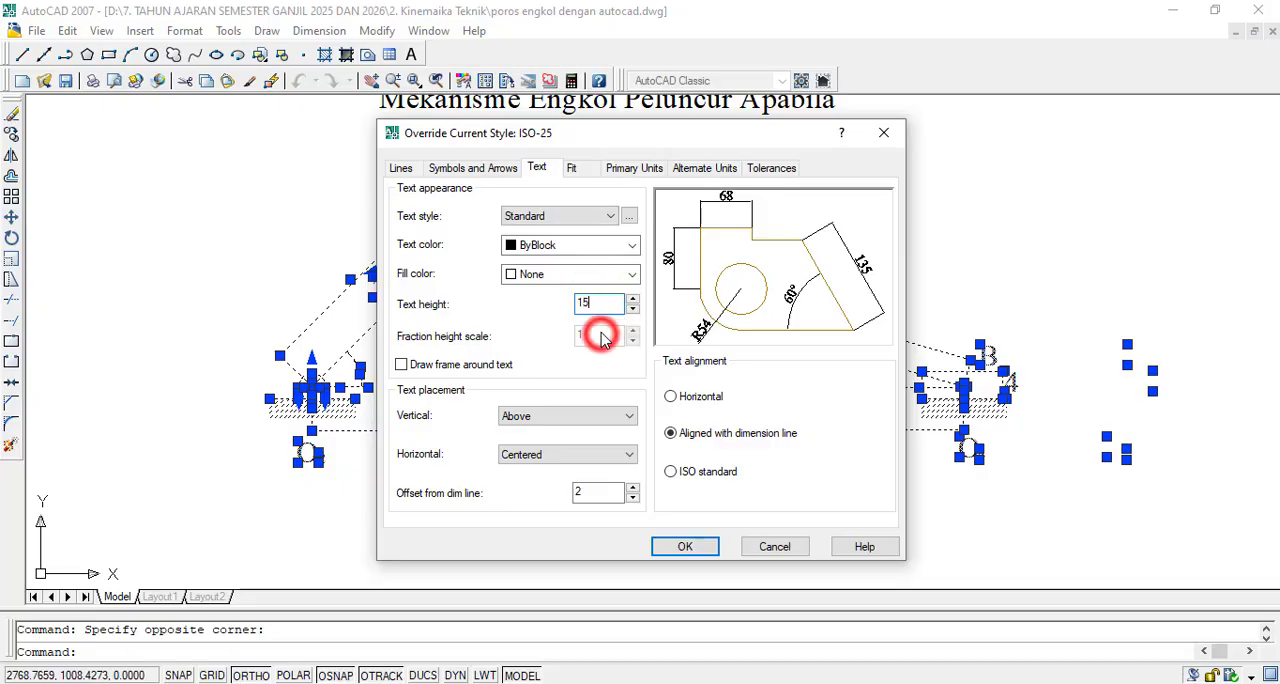
pyautogui.click(583, 272)
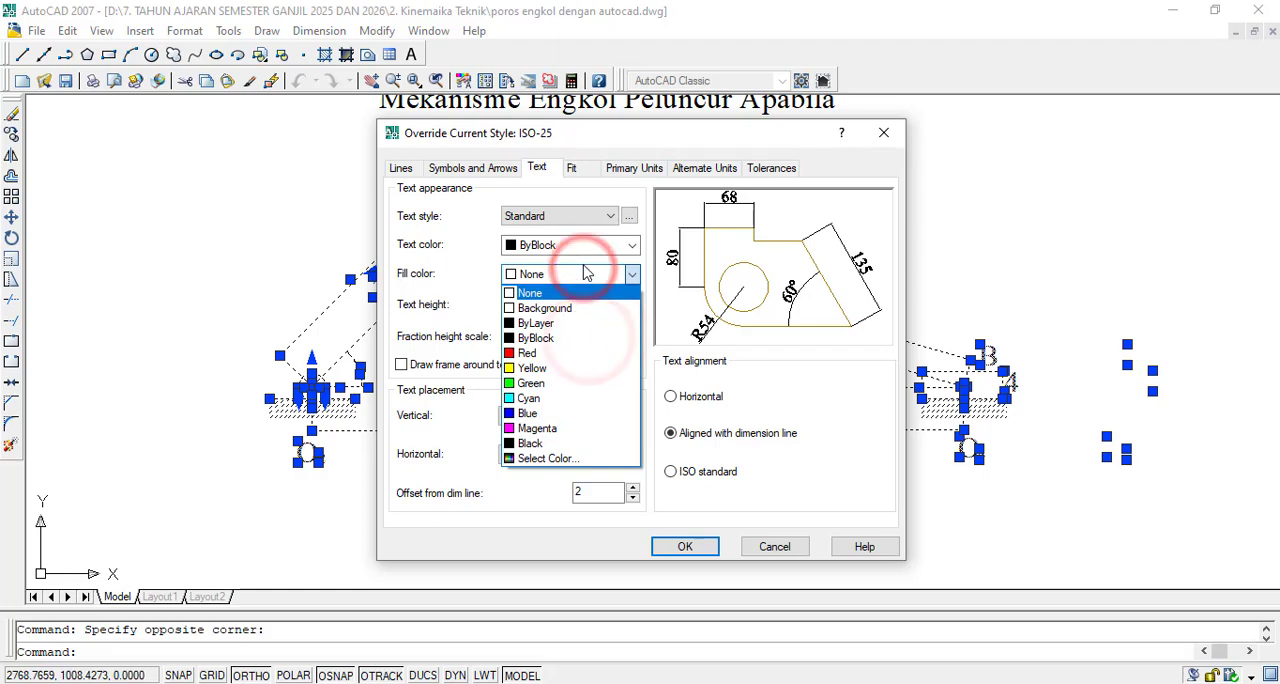
pyautogui.click(585, 274)
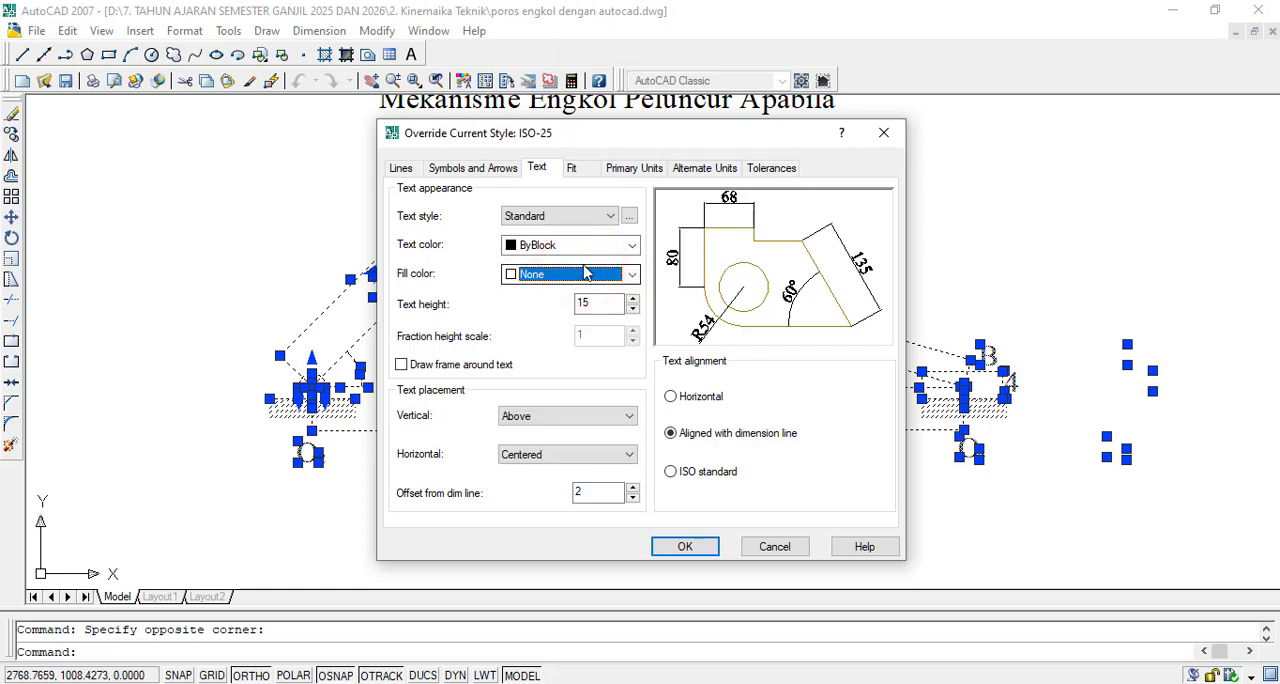
pyautogui.click(688, 546)
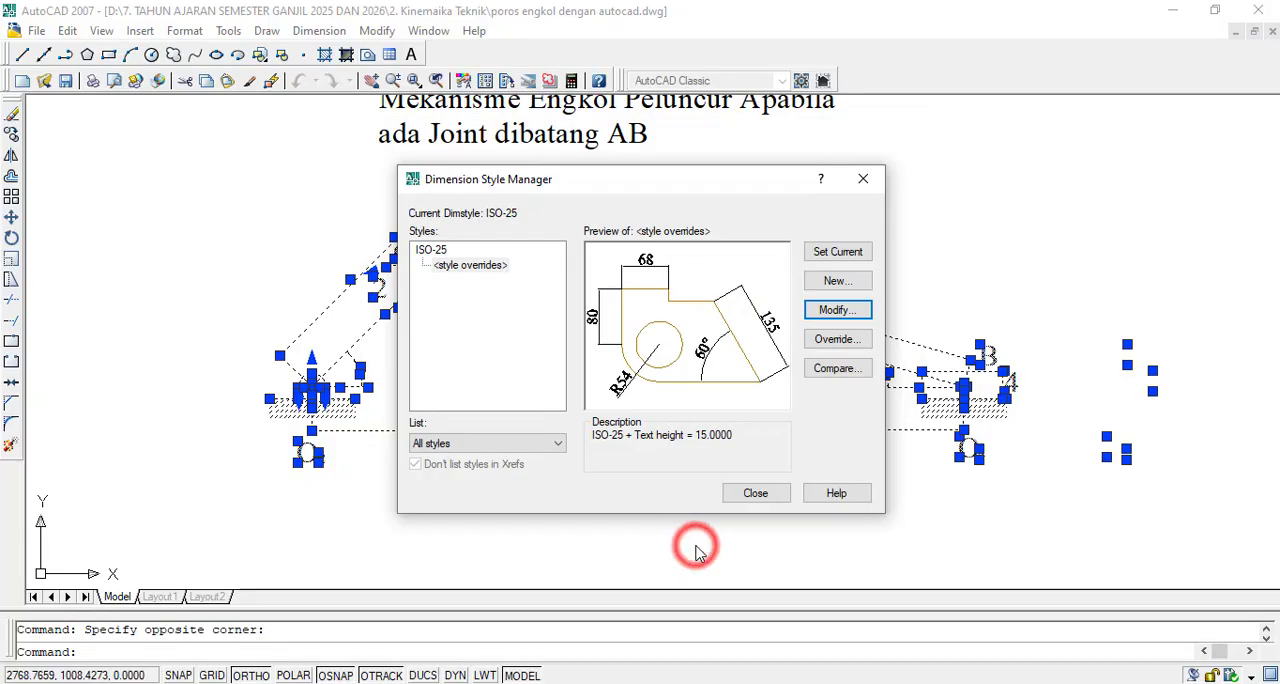
pyautogui.click(745, 493)
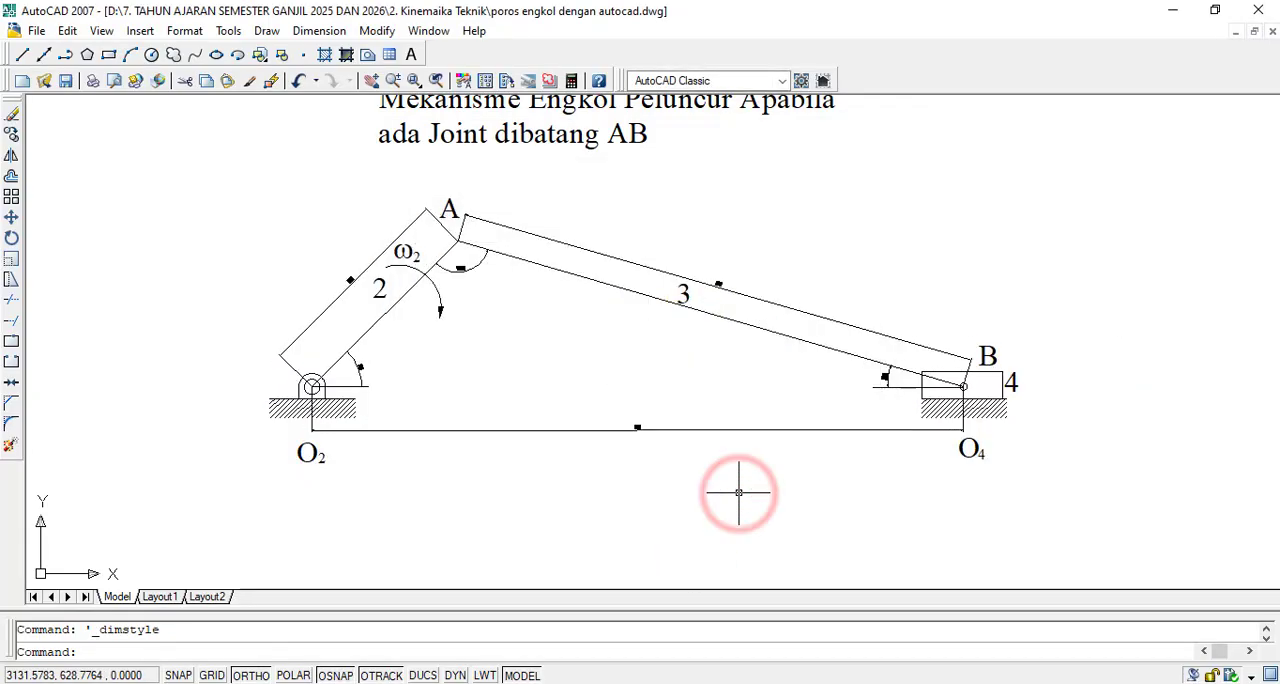
# - Open the properties of the angular dimension between links 2 and 3 at joint A
pyautogui.scroll(5, 875, 381)
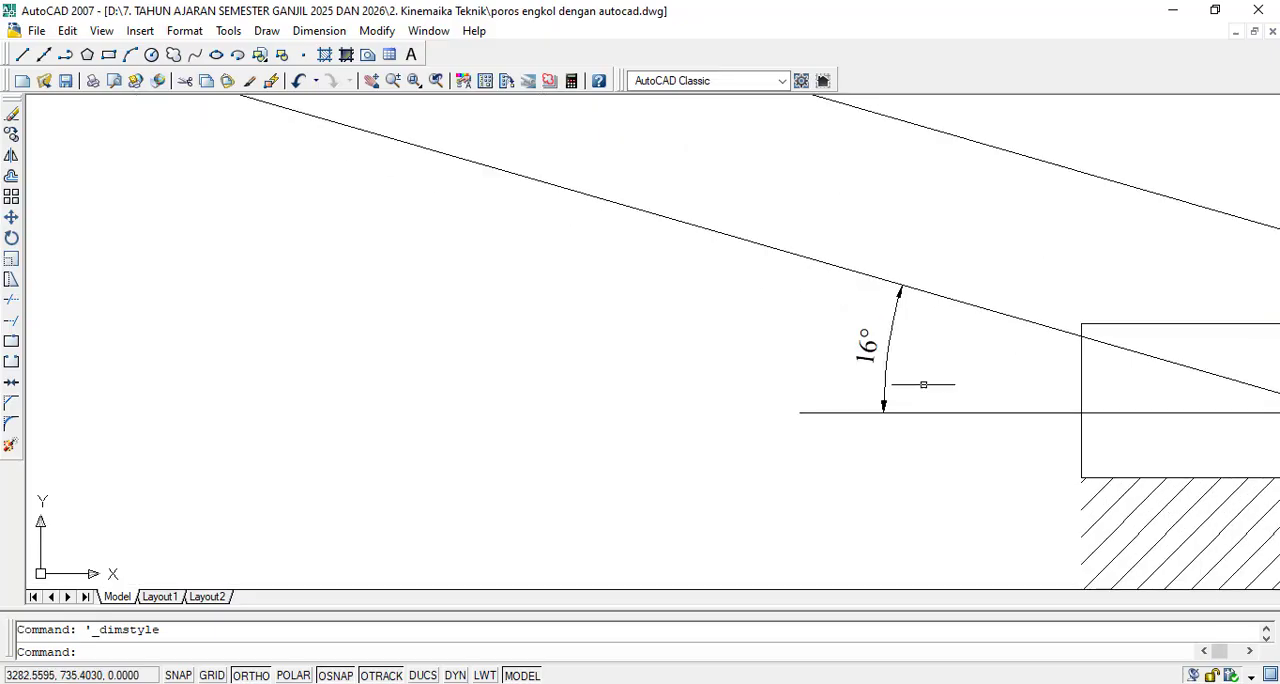
pyautogui.scroll(-4, 829, 373)
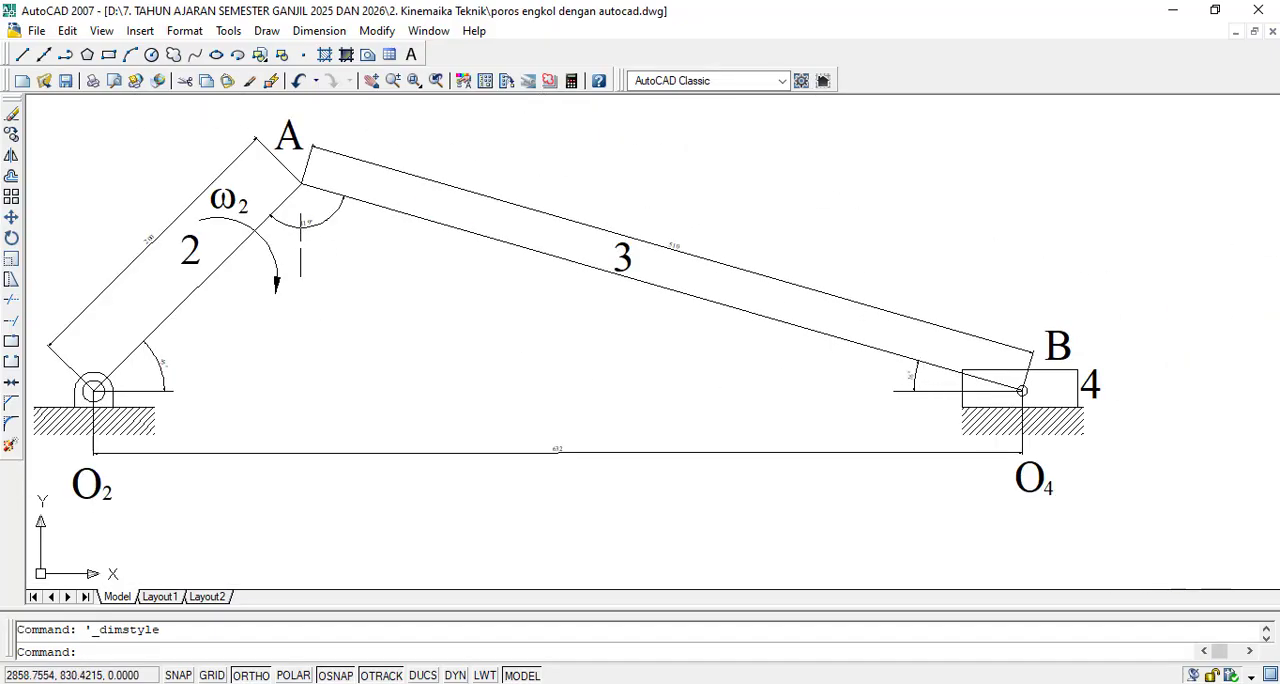
pyautogui.scroll(2, 300, 228)
pyautogui.click(295, 216)
pyautogui.doubleClick(295, 218)
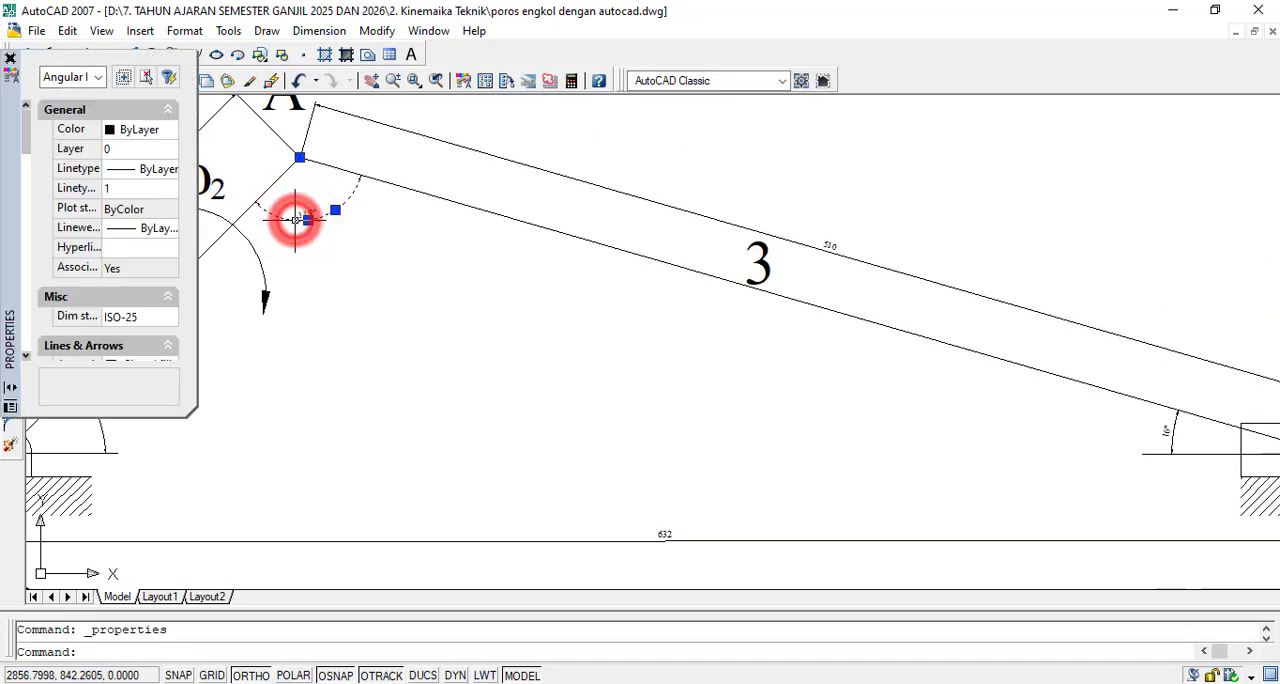
# - Try a text height of 15 for the angular dimension at joint A
pyautogui.scroll(-3, 145, 253)
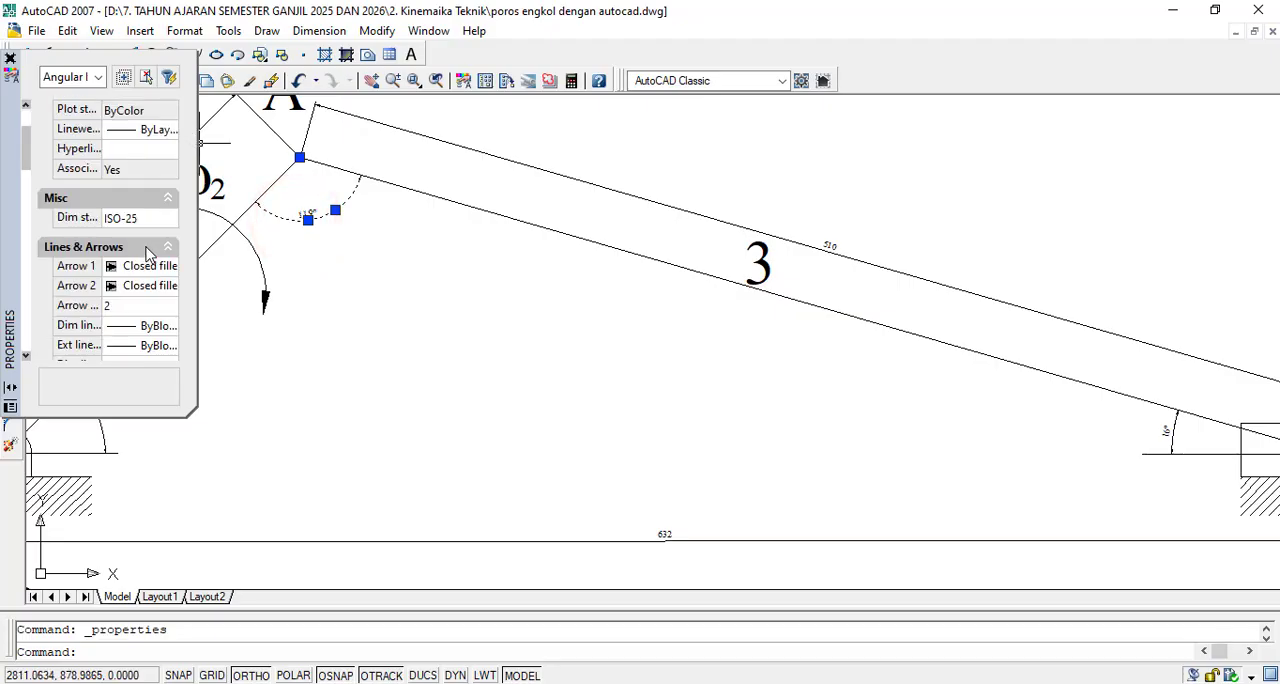
pyautogui.scroll(-10, 167, 253)
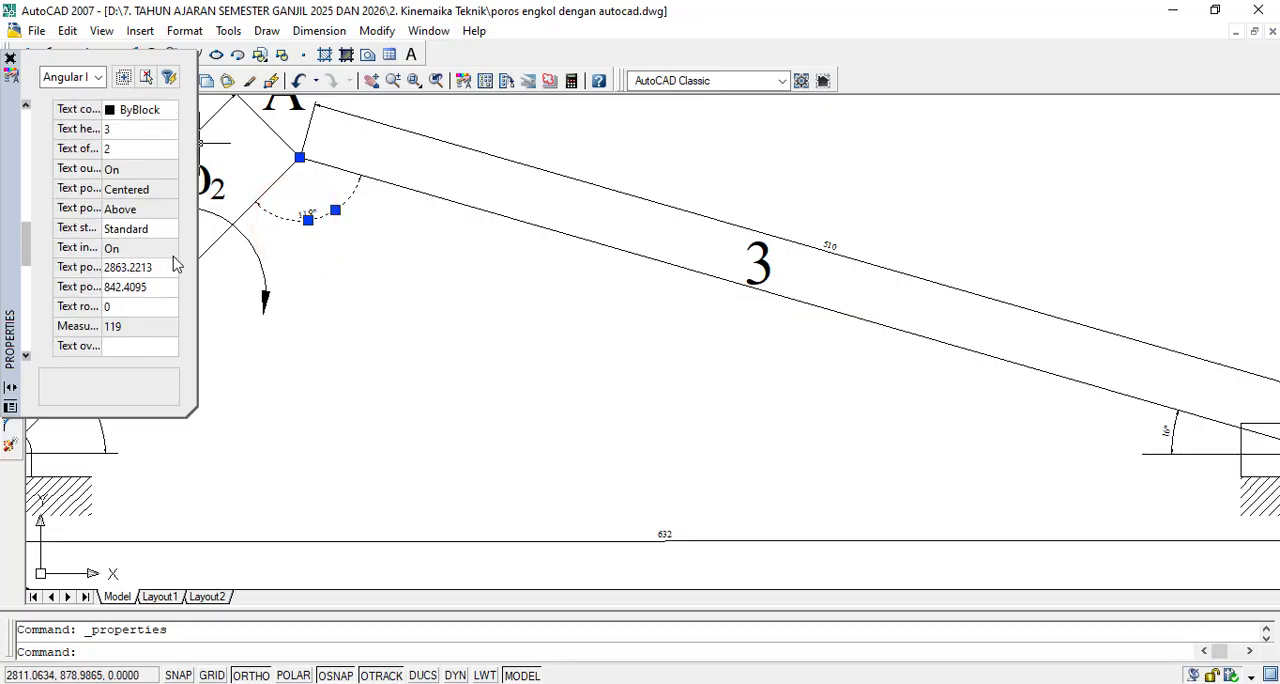
pyautogui.scroll(-3, 174, 263)
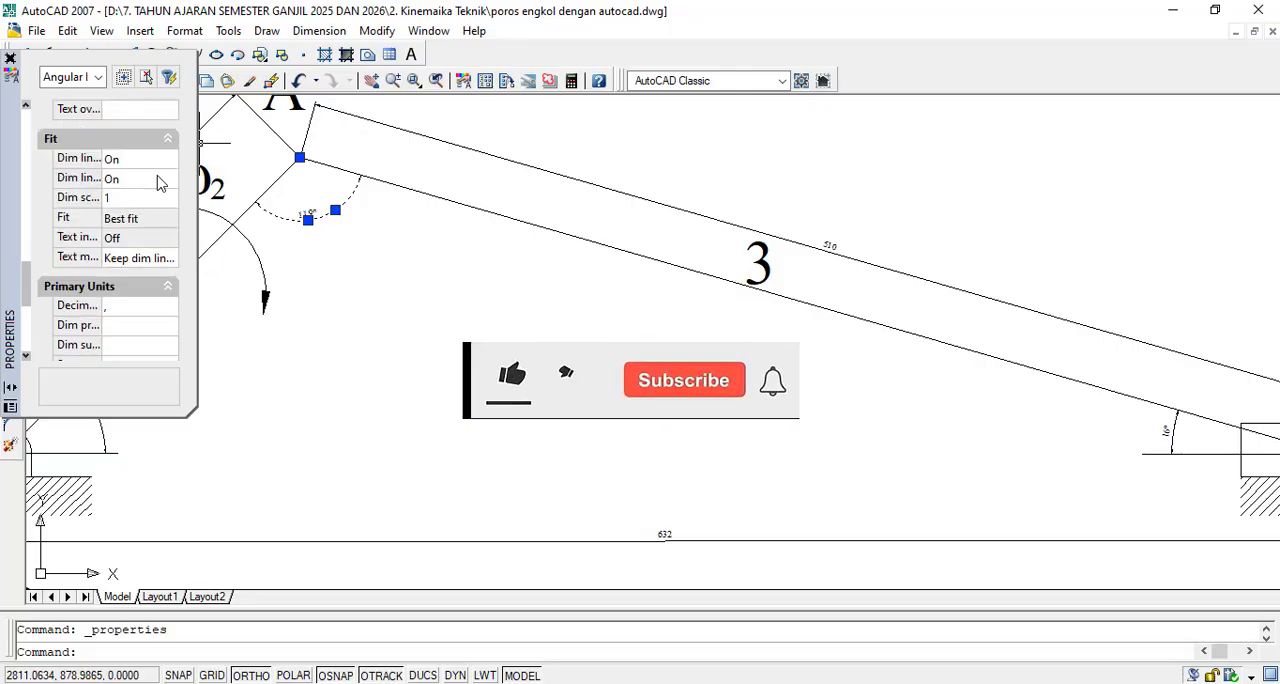
pyautogui.scroll(3, 137, 343)
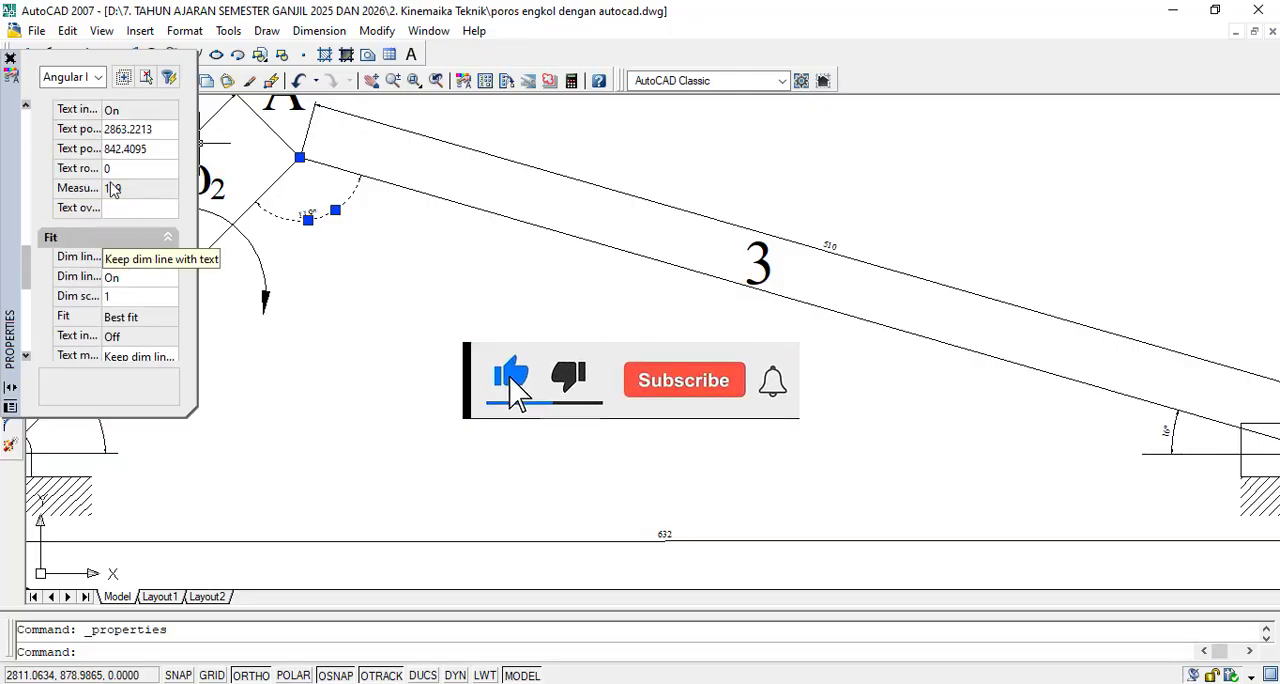
pyautogui.click(115, 172)
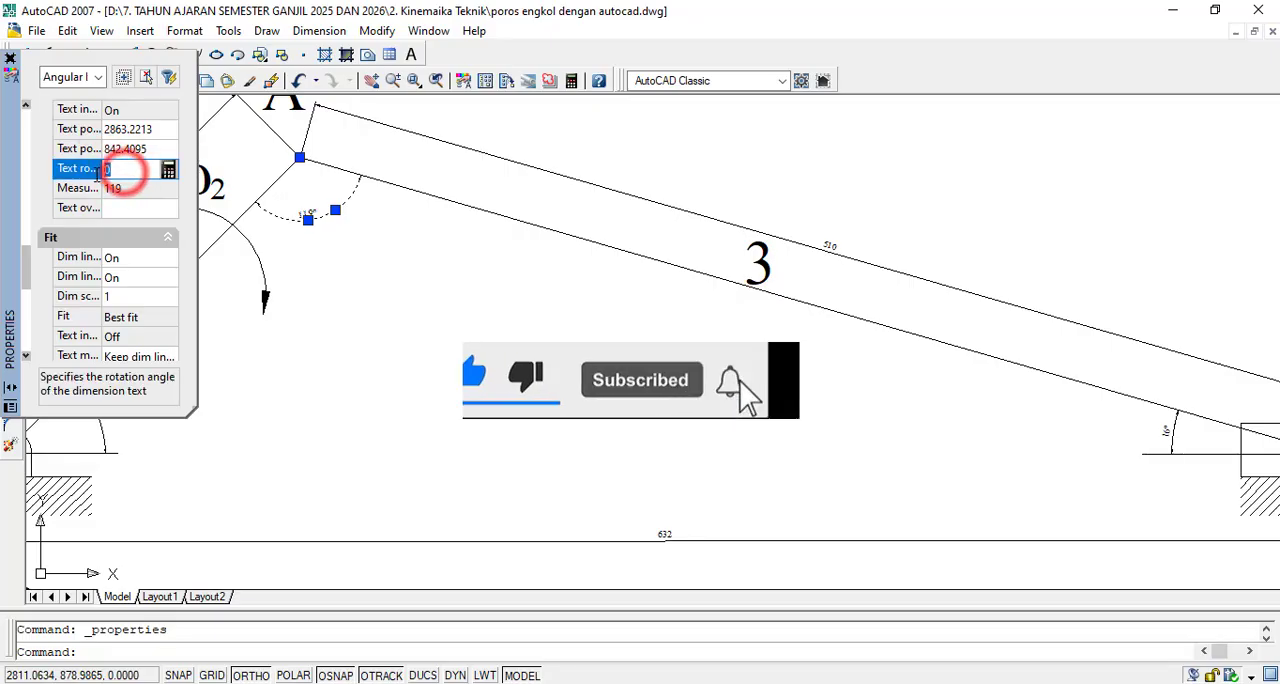
pyautogui.click(153, 172)
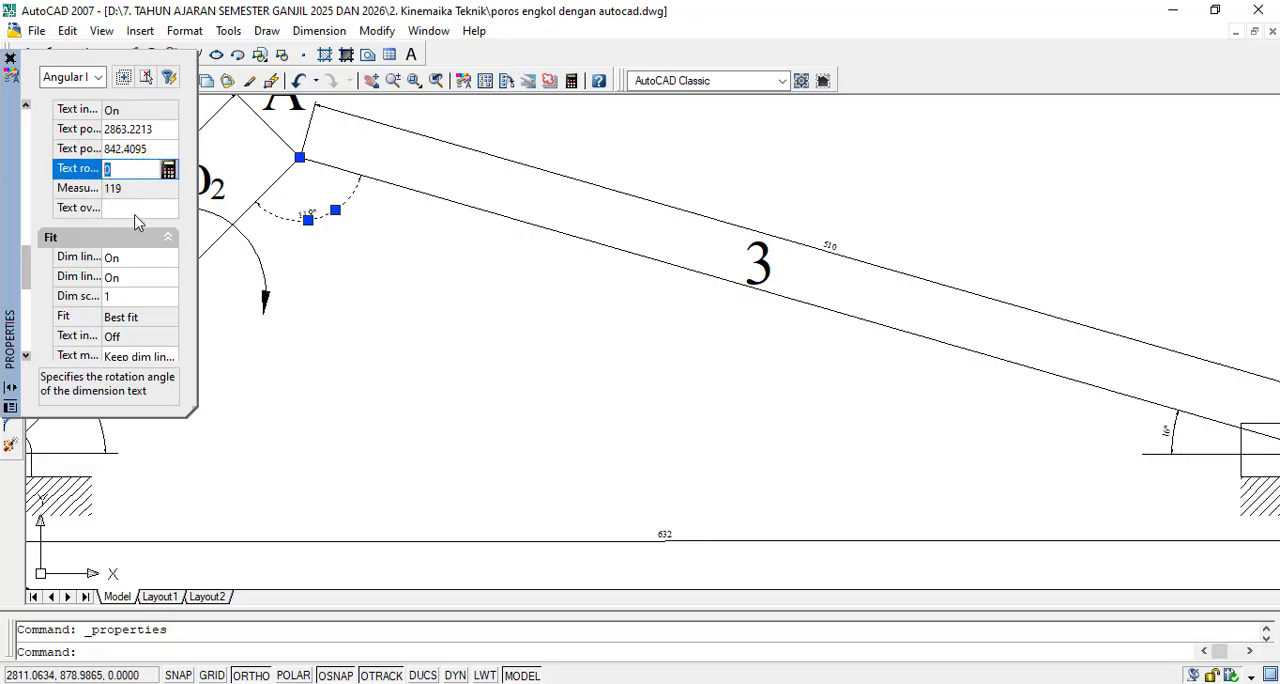
pyautogui.click(135, 209)
pyautogui.scroll(3, 139, 213)
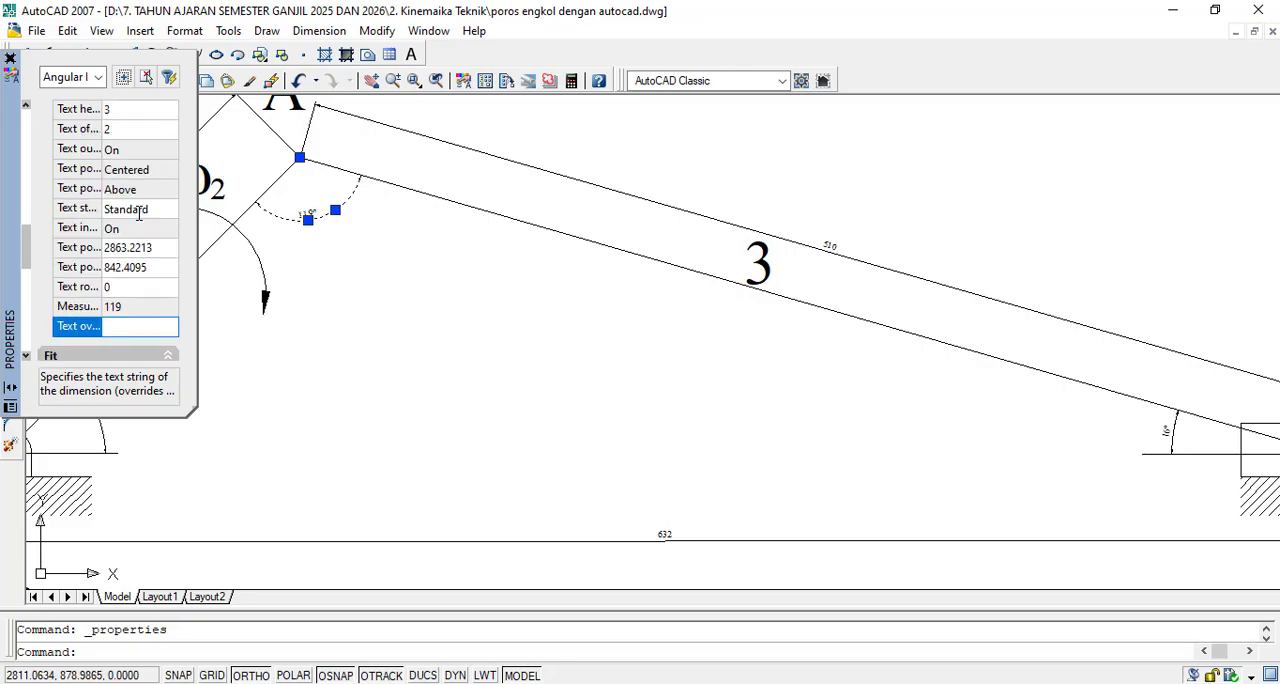
pyautogui.scroll(2, 139, 213)
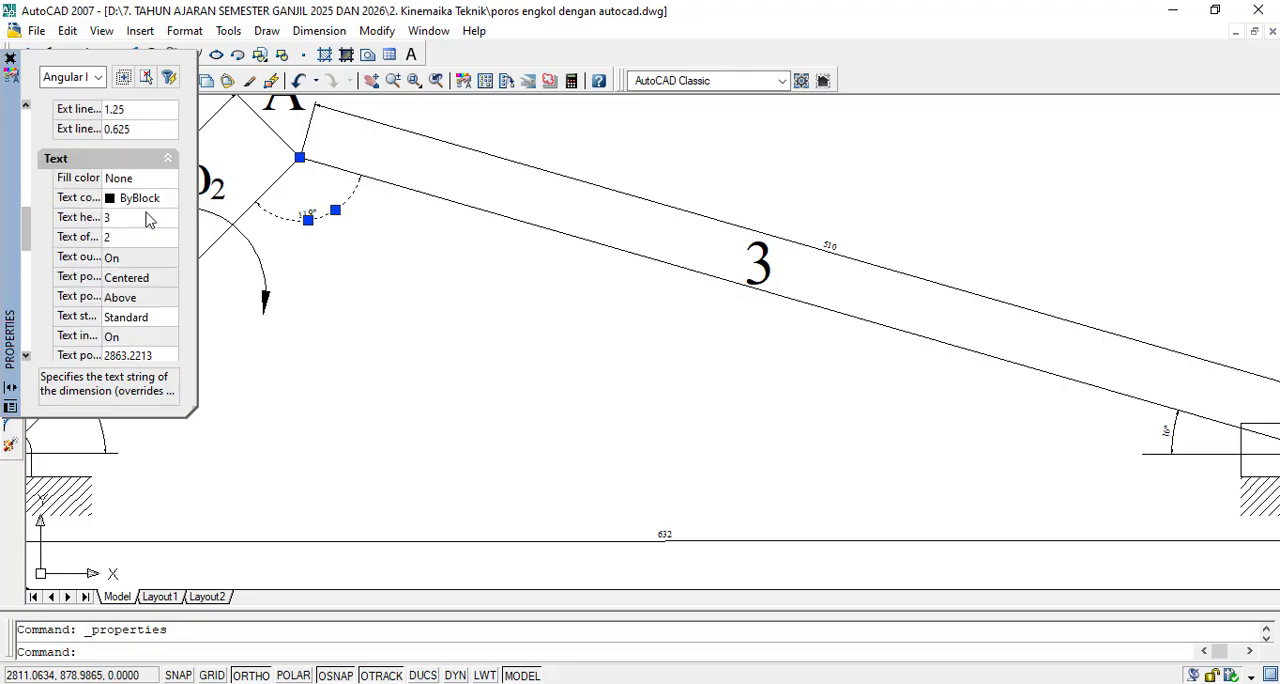
pyautogui.scroll(2, 147, 220)
pyautogui.scroll(-2, 147, 220)
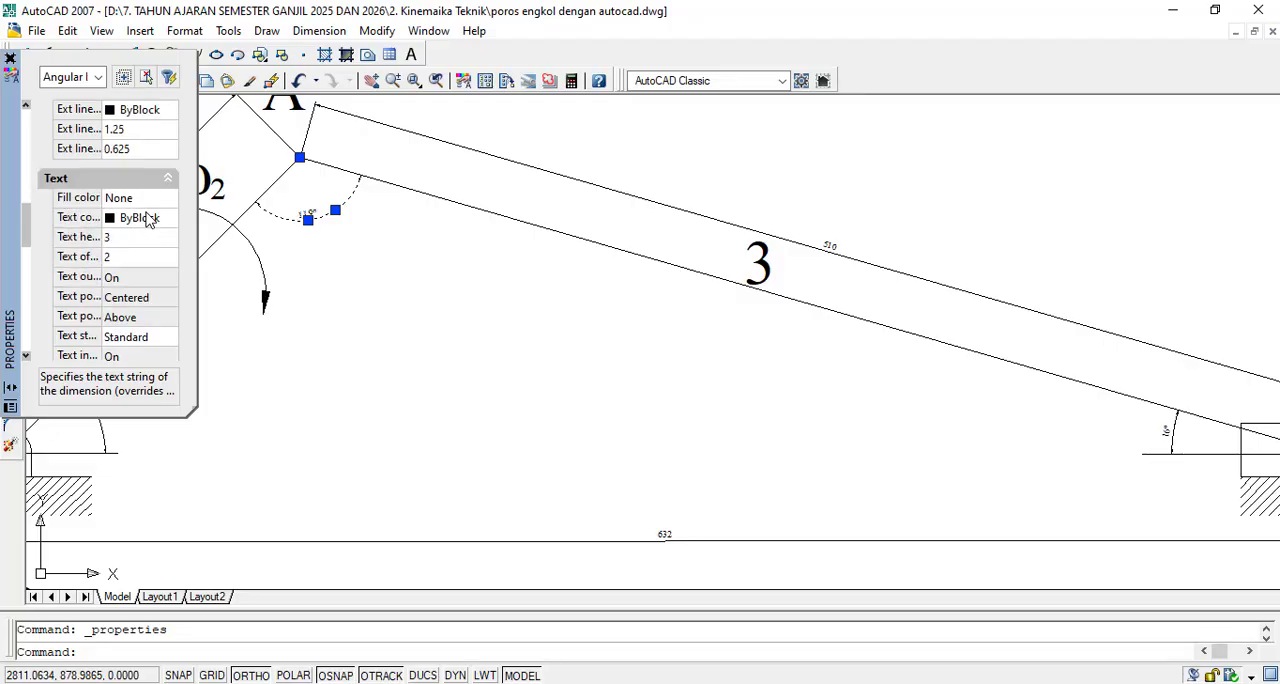
pyautogui.click(140, 237)
pyautogui.click(136, 240)
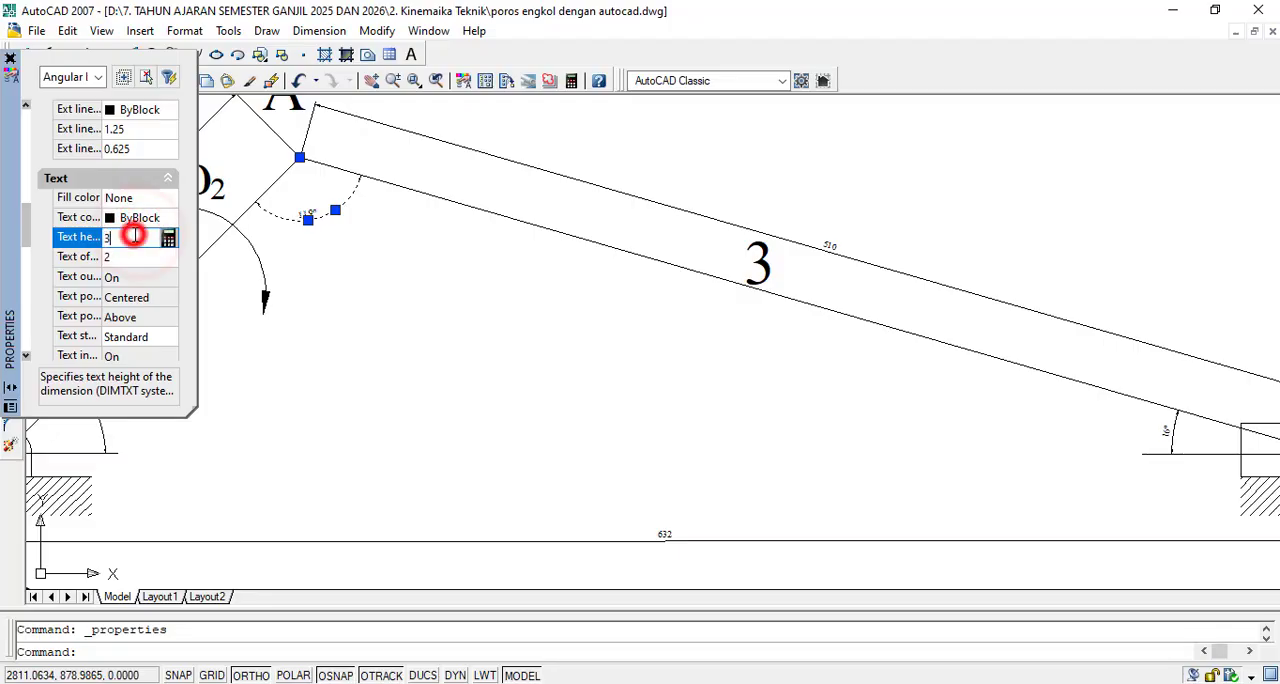
pyautogui.write('15')
# - Try text offsets of 10 and 8 for the angular dimension at joint A
pyautogui.click(137, 261)
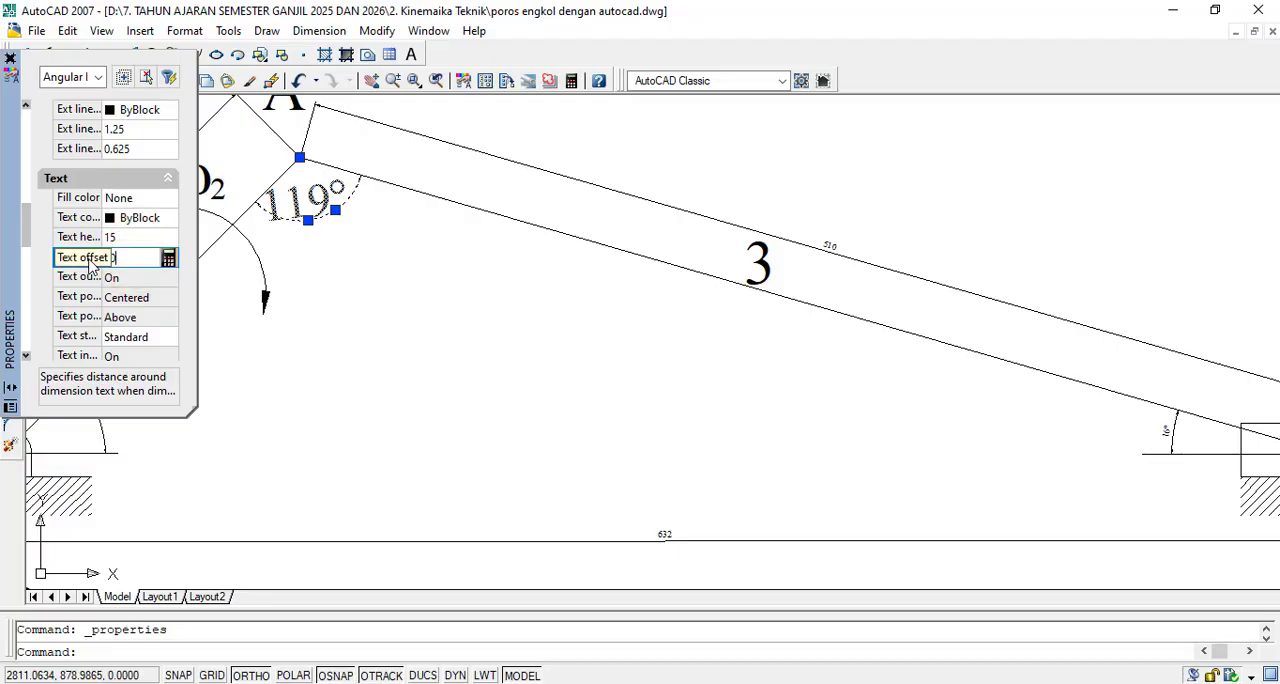
pyautogui.press('Return')
pyautogui.click(145, 258)
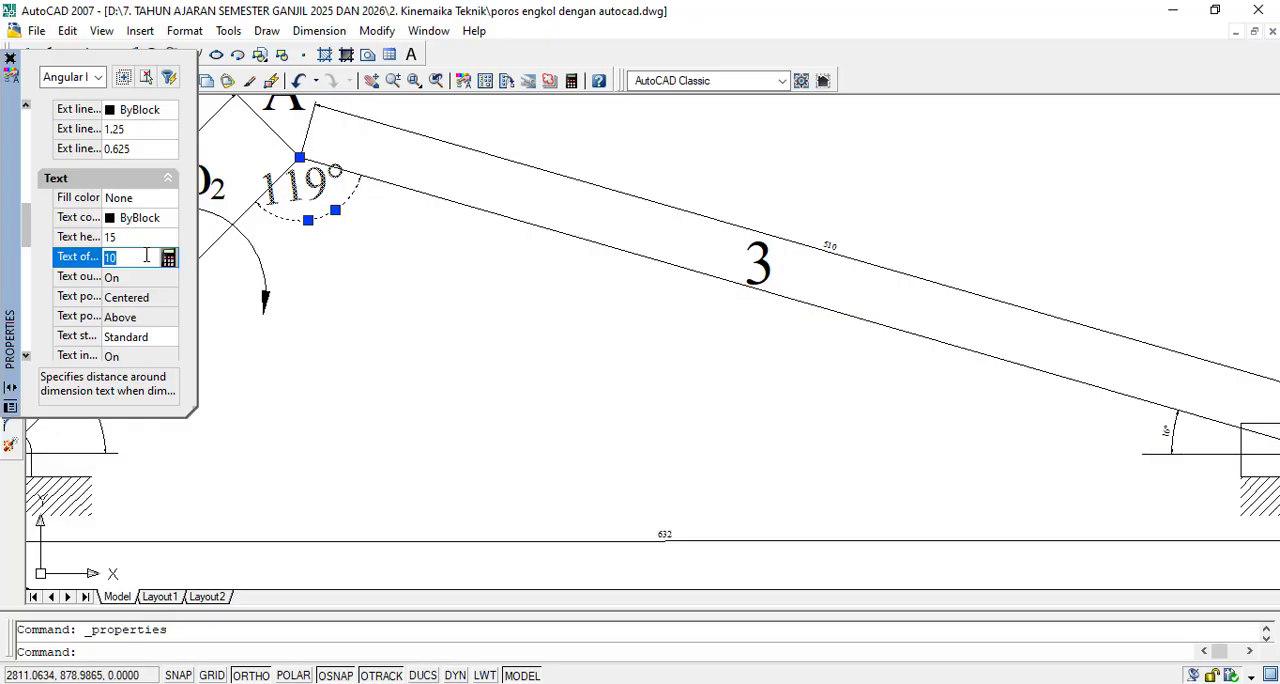
pyautogui.moveTo(143, 260); pyautogui.dragTo(98, 266)
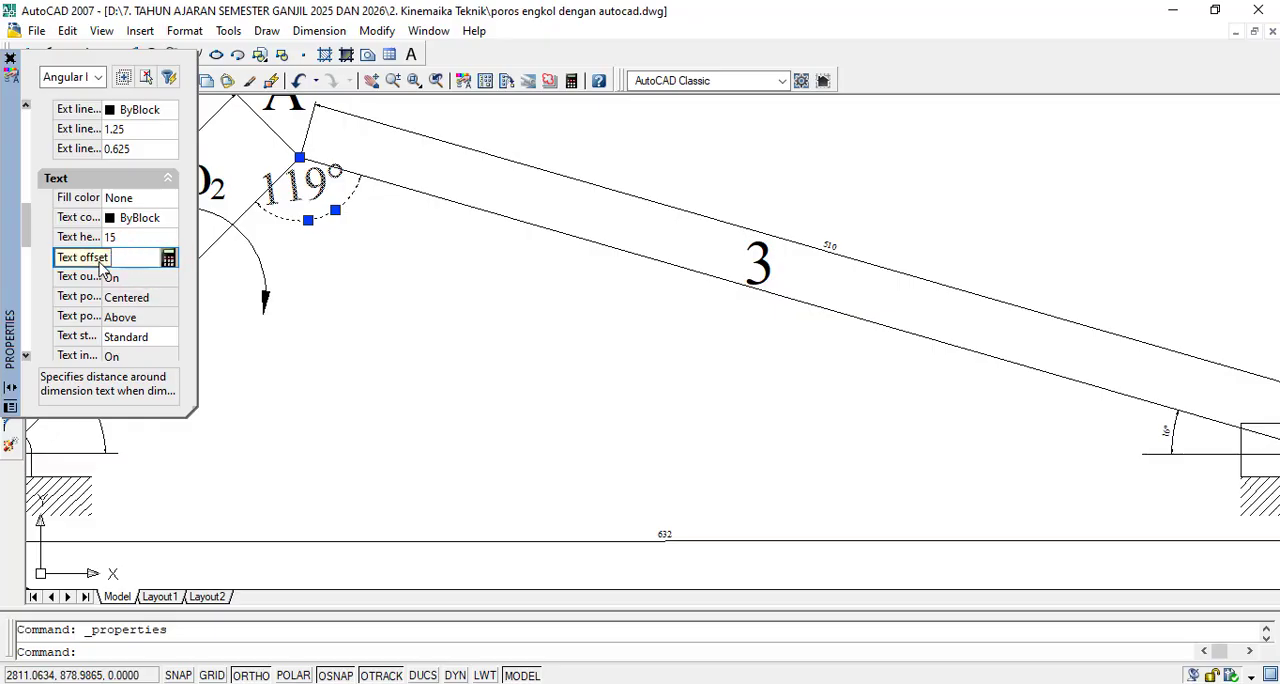
pyautogui.press('Return')
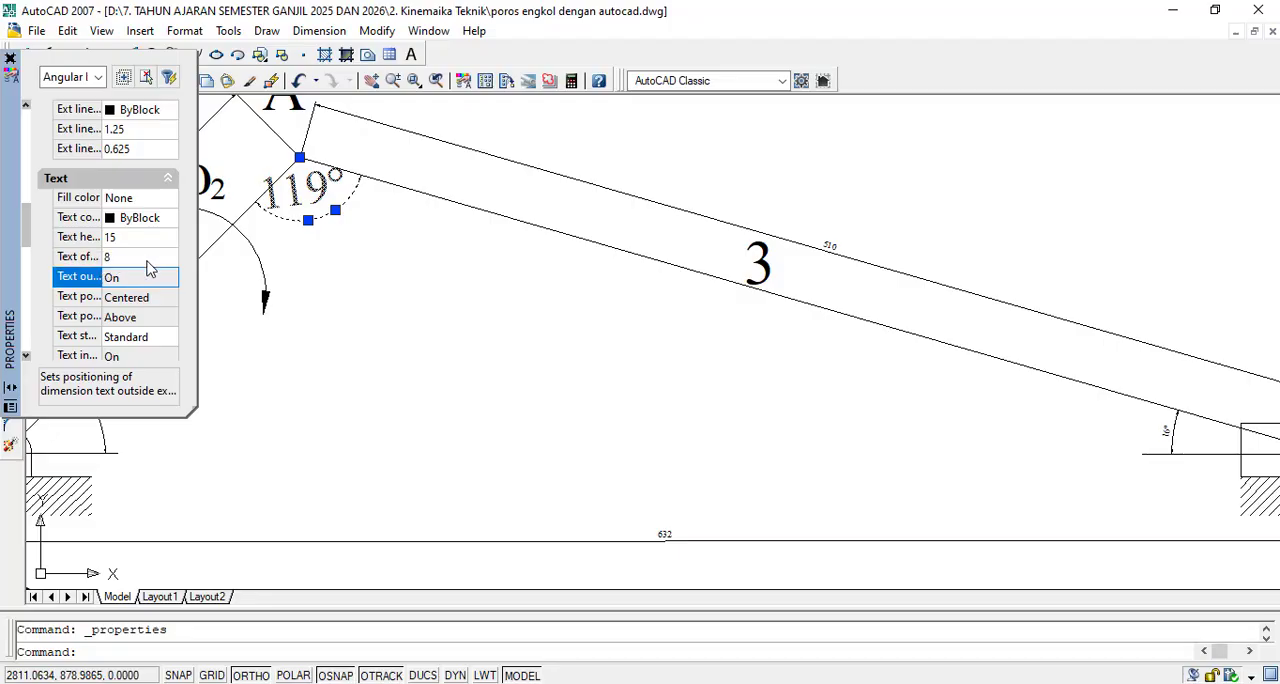
# - Try a text offset of 5 for the angular dimension at joint A
pyautogui.click(147, 261)
pyautogui.click(135, 263)
pyautogui.press('BackSpace')
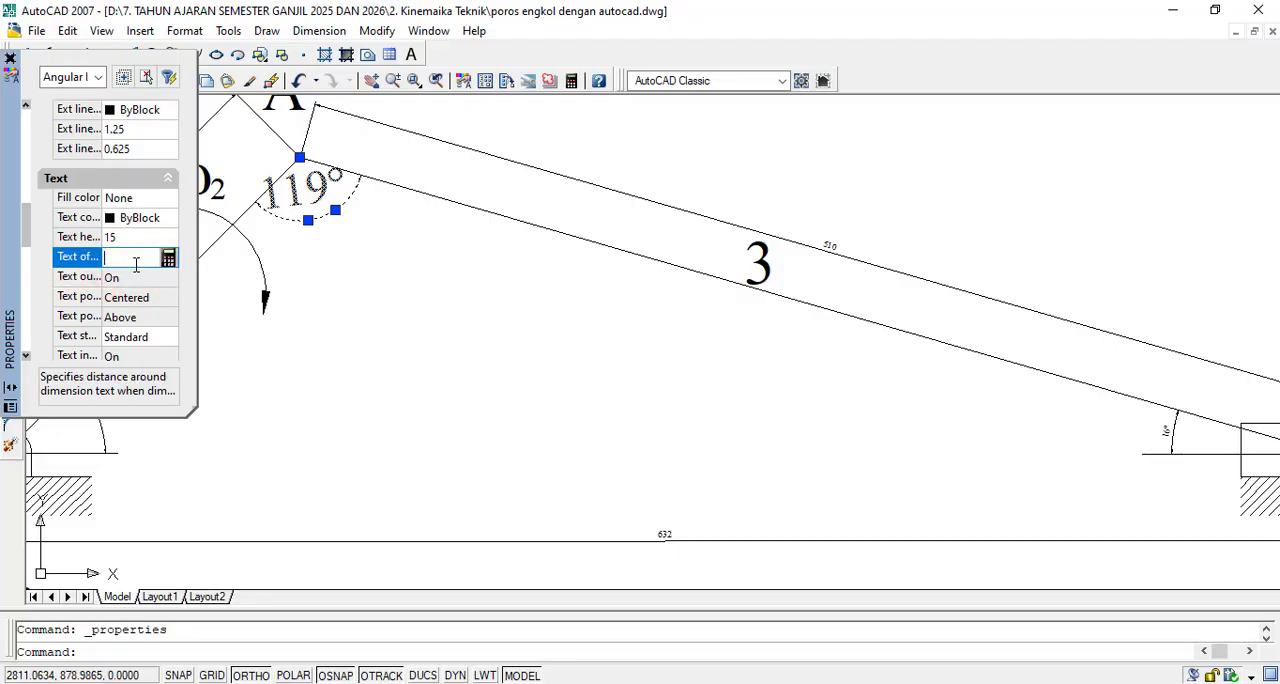
pyautogui.write('5')
pyautogui.press('Return')
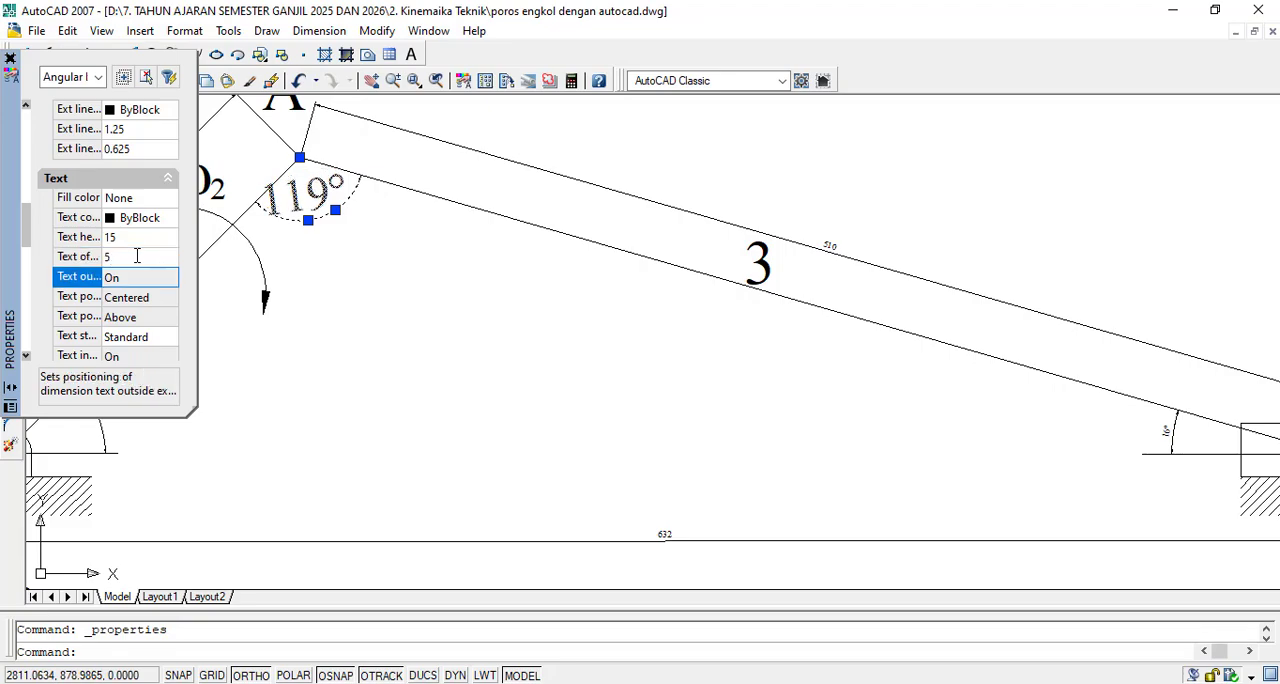
# - Set the text offset of the angular dimension at joint A to 3
pyautogui.click(137, 256)
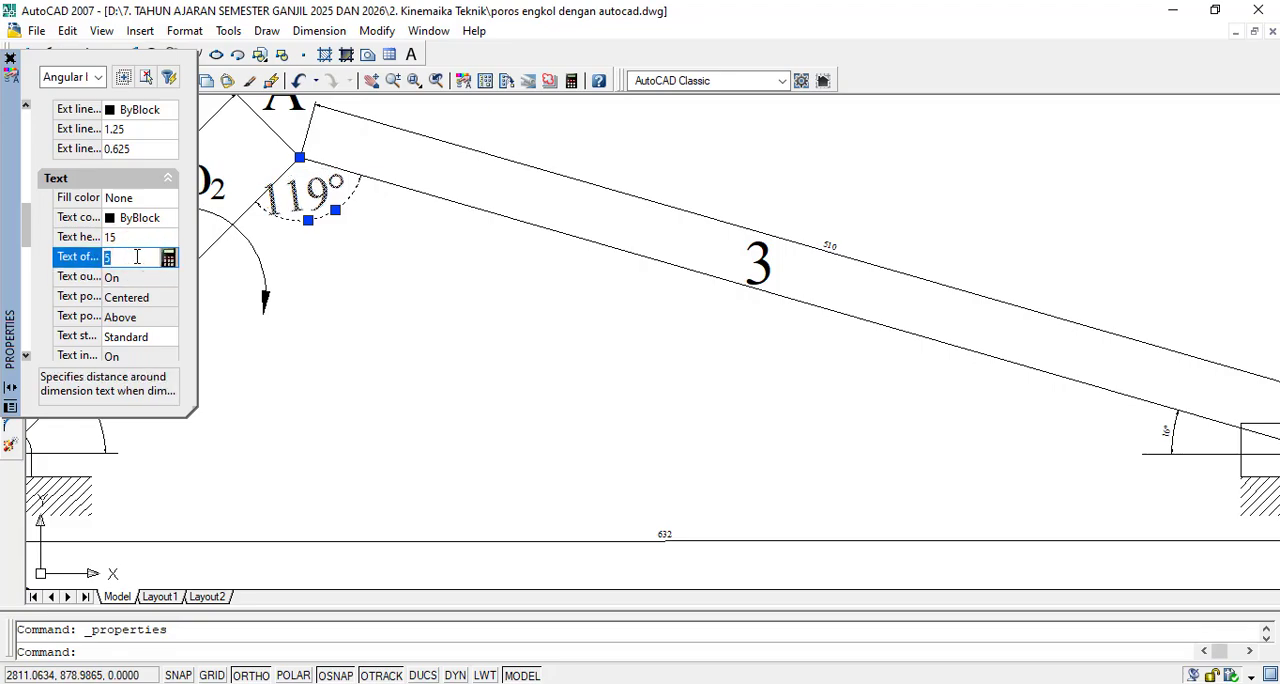
pyautogui.write('3')
pyautogui.press('Return')
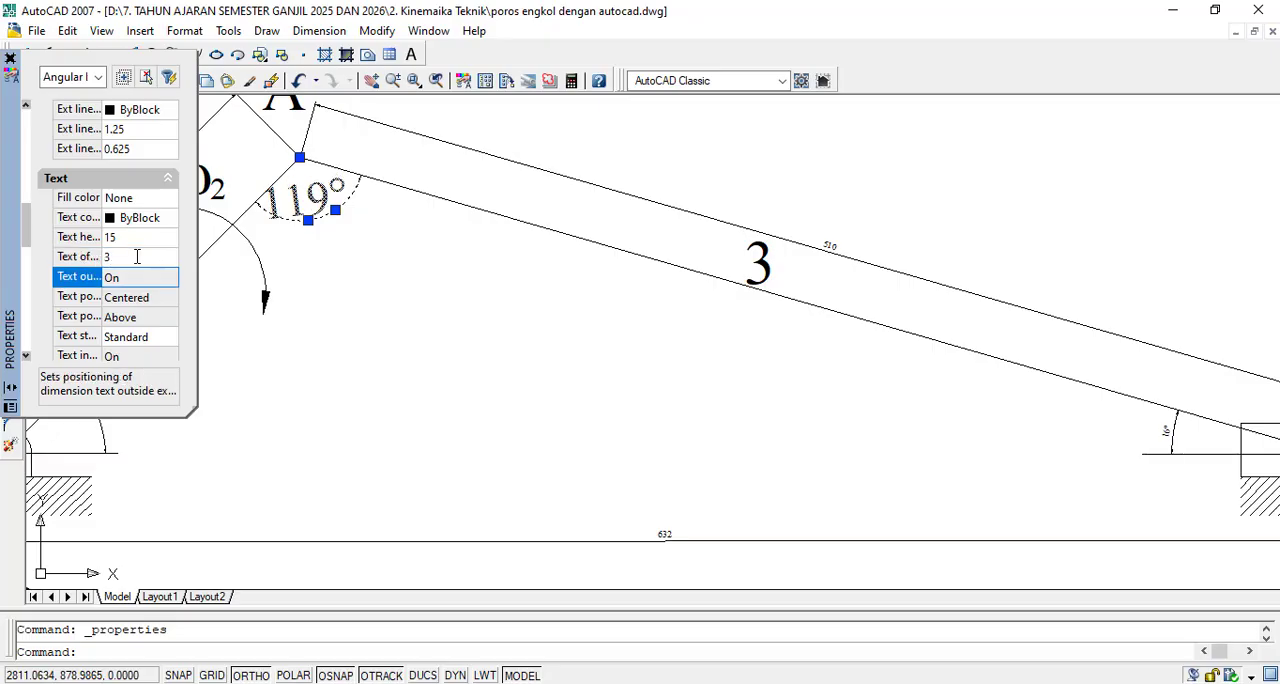
# - Set the text height of the angular dimension at joint A to 10 and close its properties
pyautogui.click(134, 241)
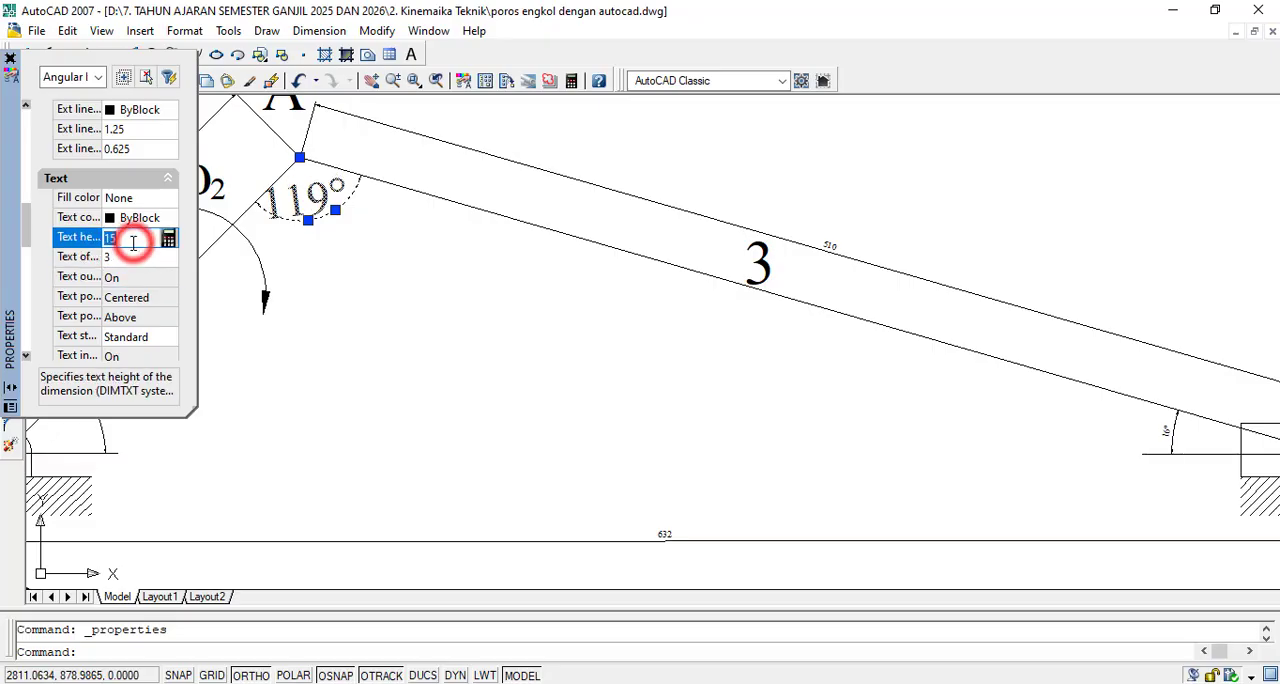
pyautogui.click(133, 240)
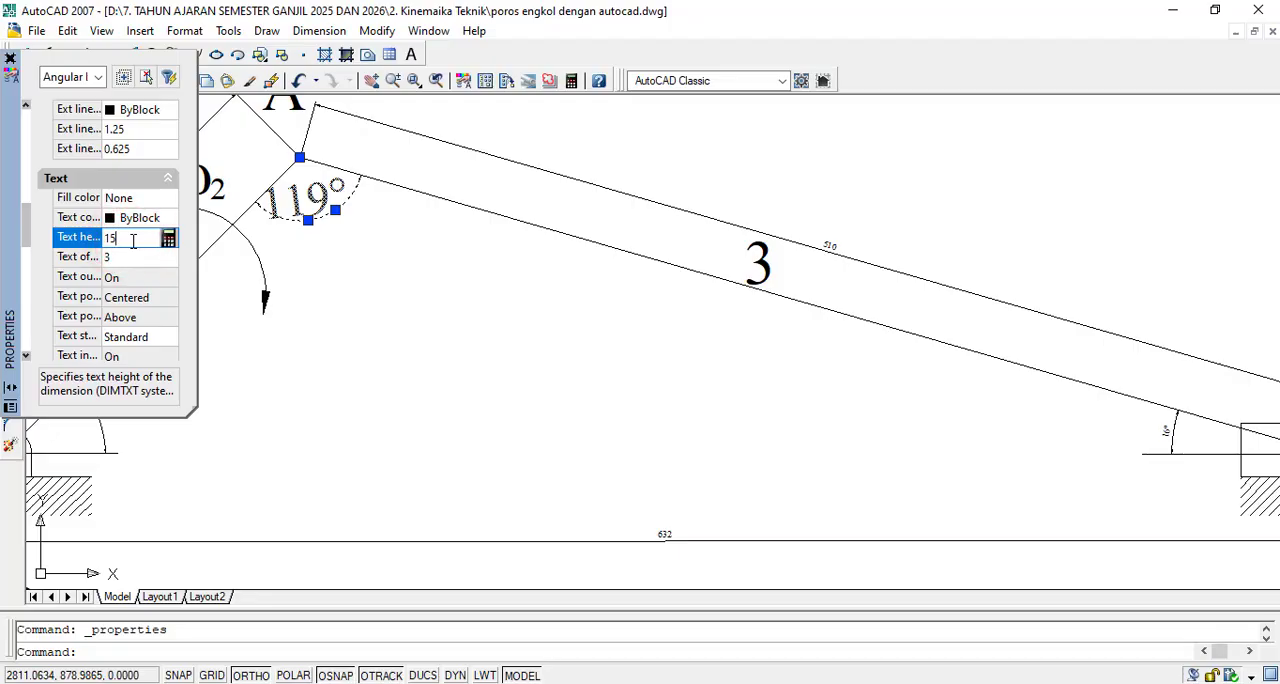
pyautogui.press('Return')
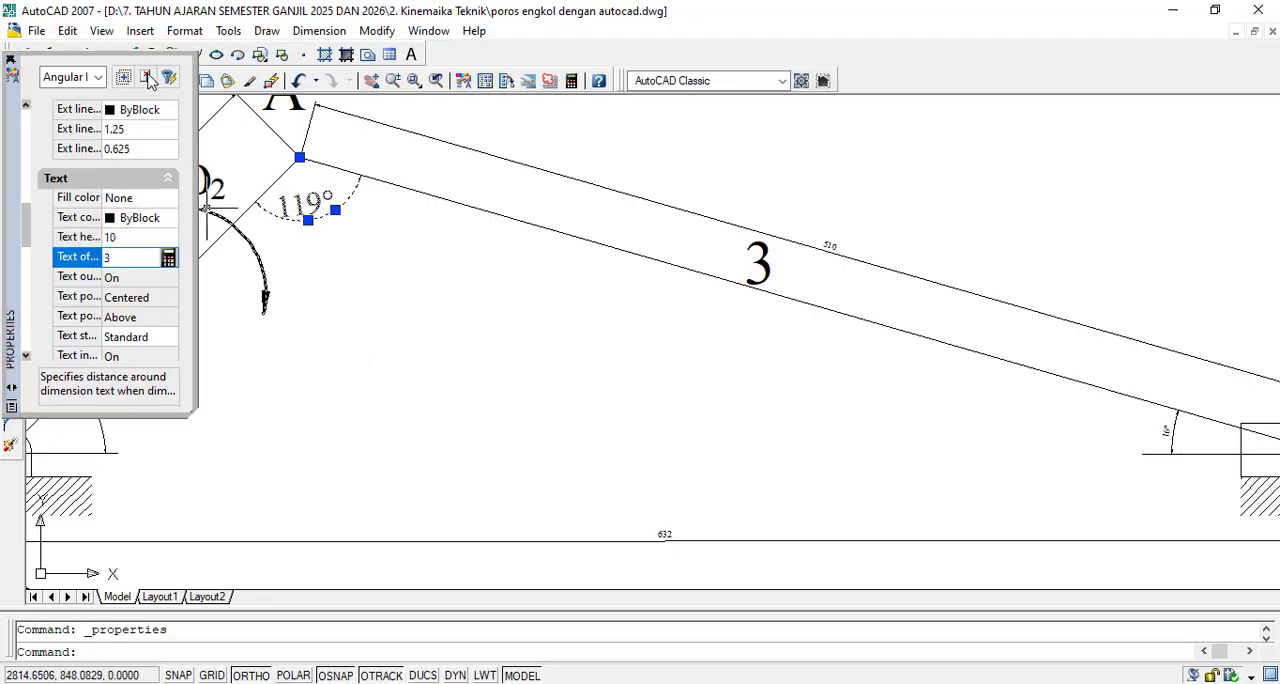
pyautogui.press('Escape')
pyautogui.scroll(-2, 345, 340)
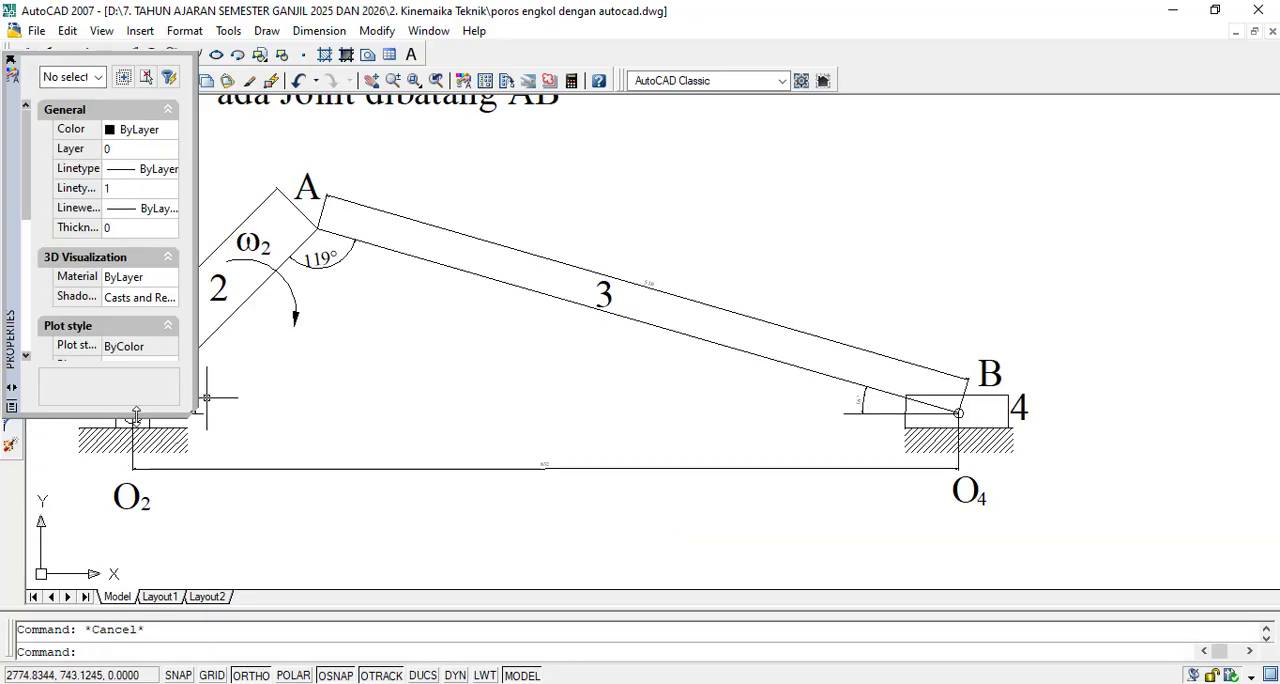
pyautogui.click(10, 60)
# - Set the text height of the crank's angular dimension at O2 to 10 and close its properties
pyautogui.scroll(2, 189, 425)
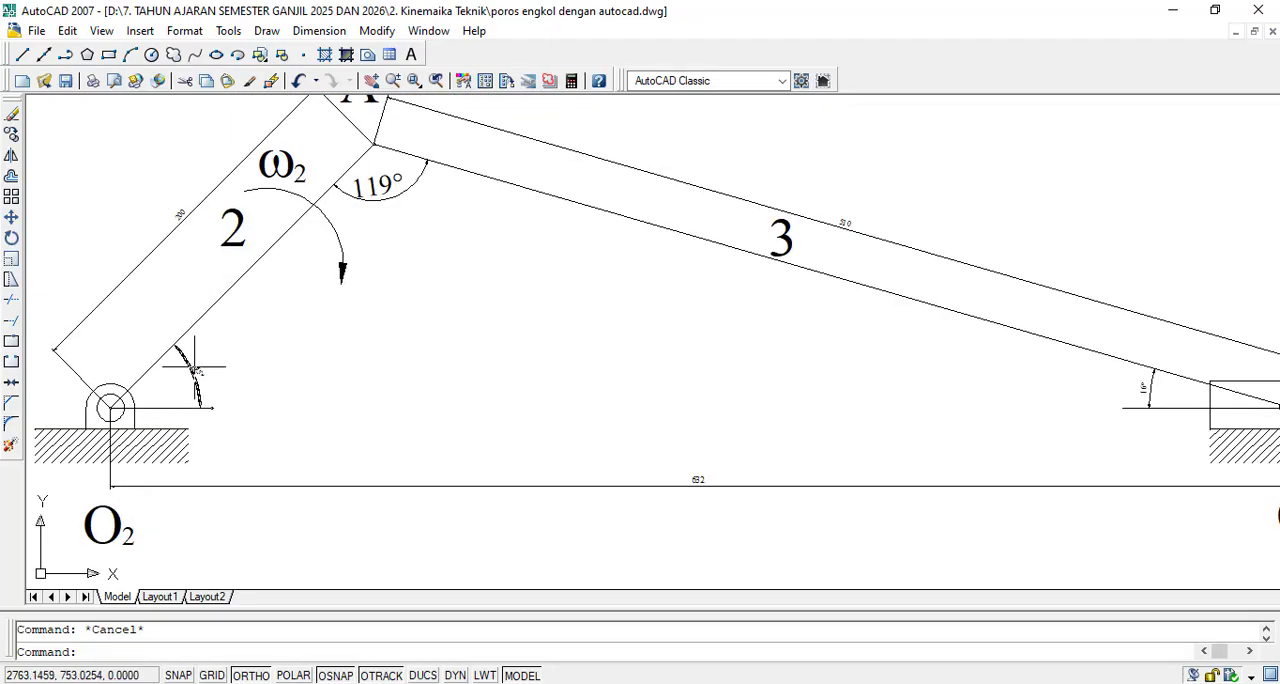
pyautogui.doubleClick(196, 368)
pyautogui.scroll(-3, 143, 231)
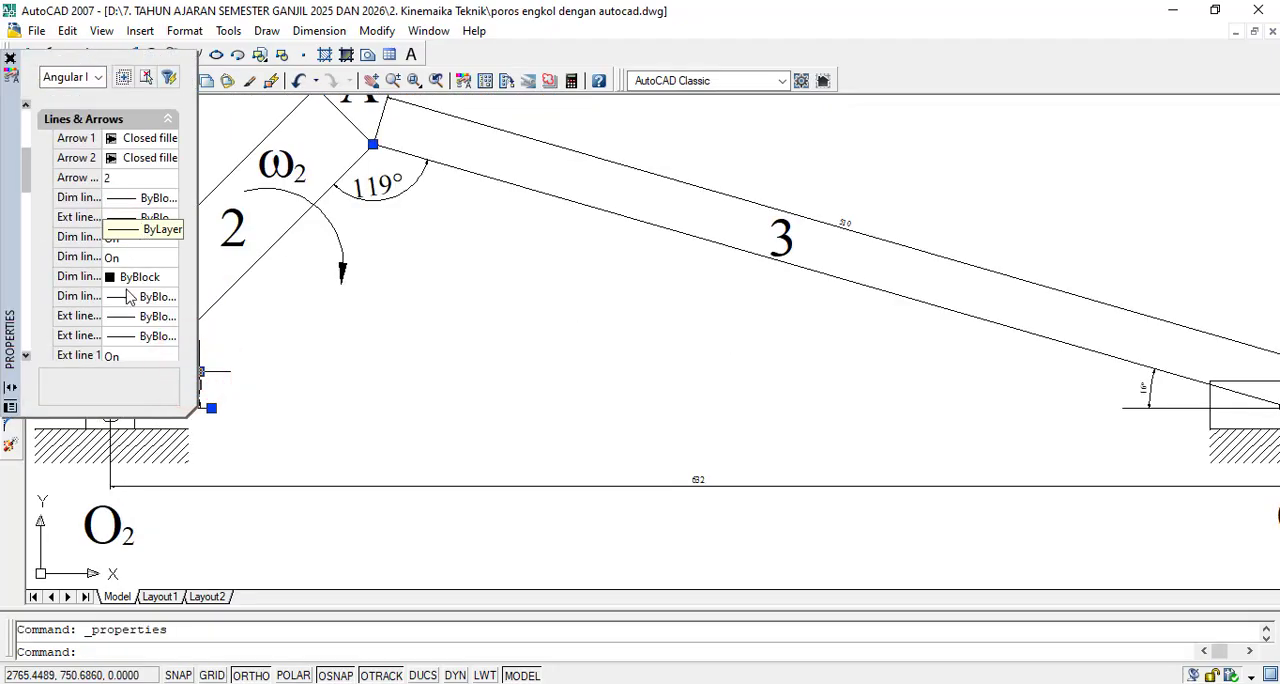
pyautogui.scroll(3, 125, 240)
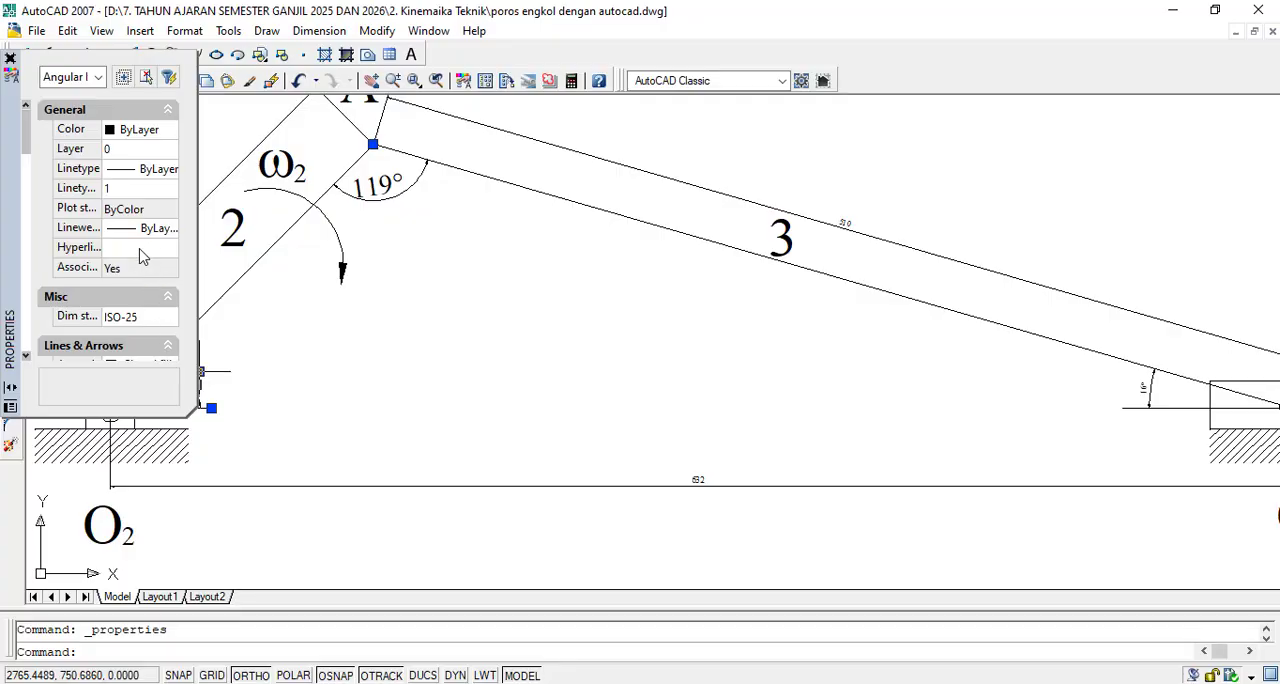
pyautogui.scroll(-3, 129, 240)
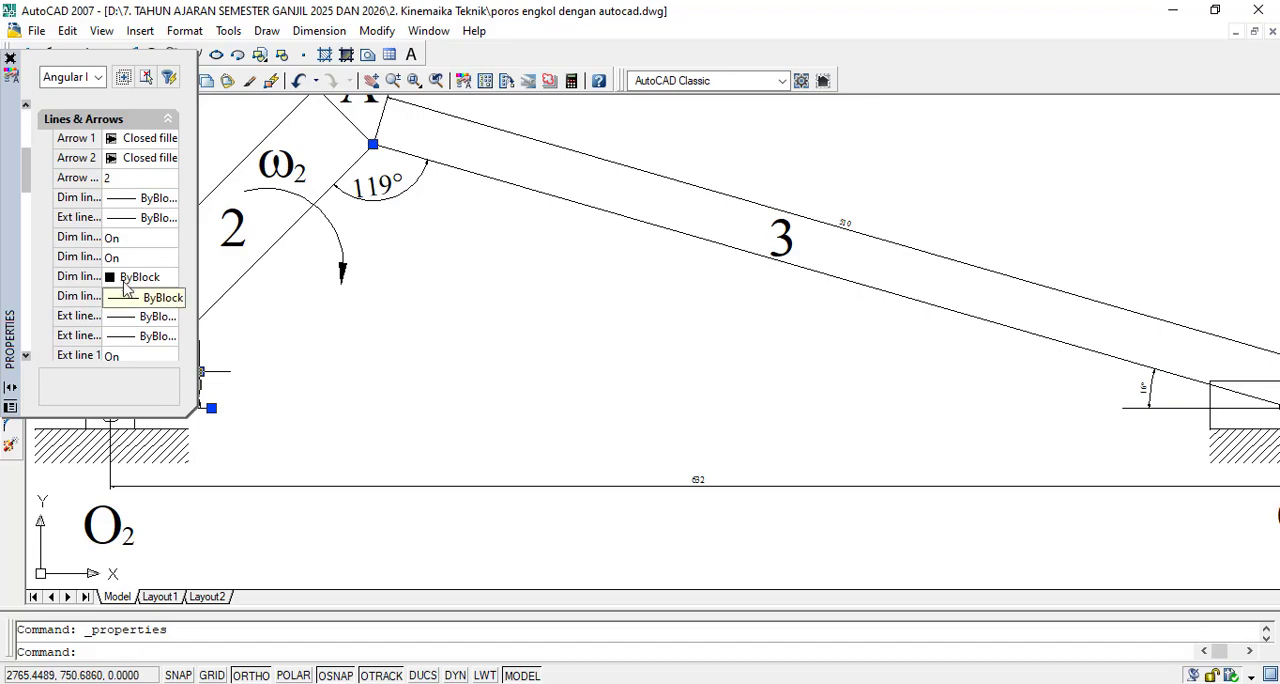
pyautogui.scroll(-6, 122, 280)
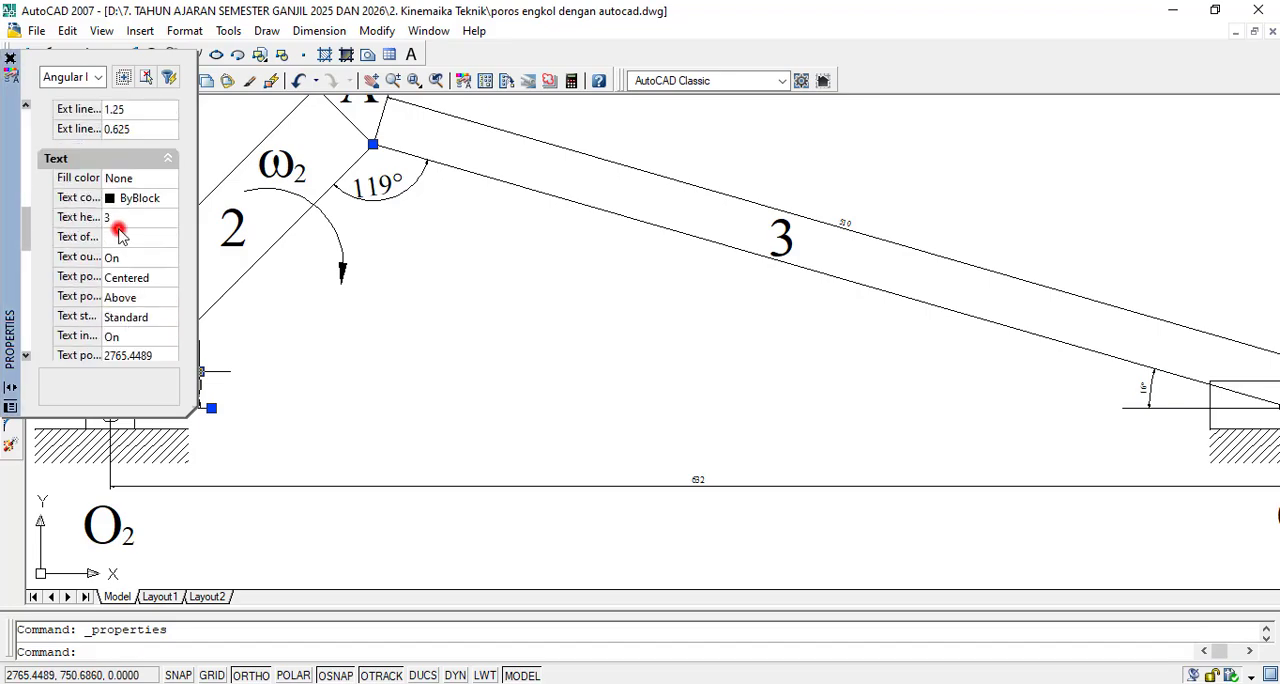
pyautogui.click(112, 217)
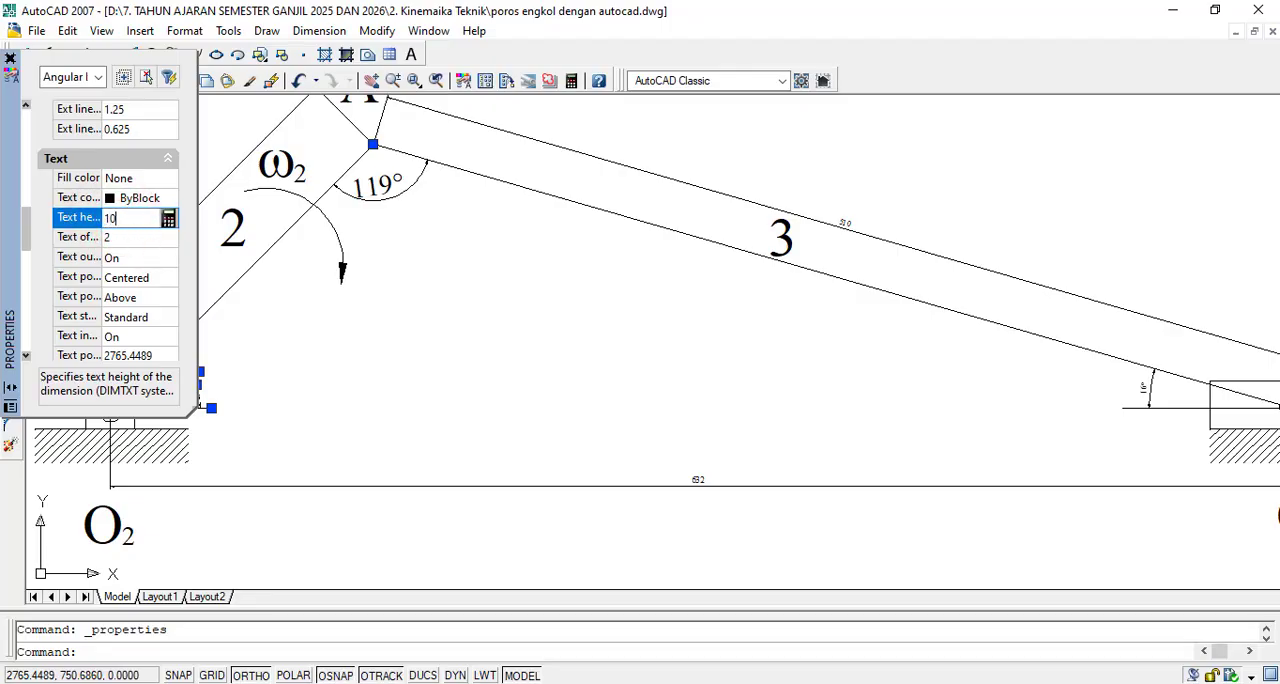
pyautogui.write('10')
pyautogui.click(140, 237)
pyautogui.click(320, 380)
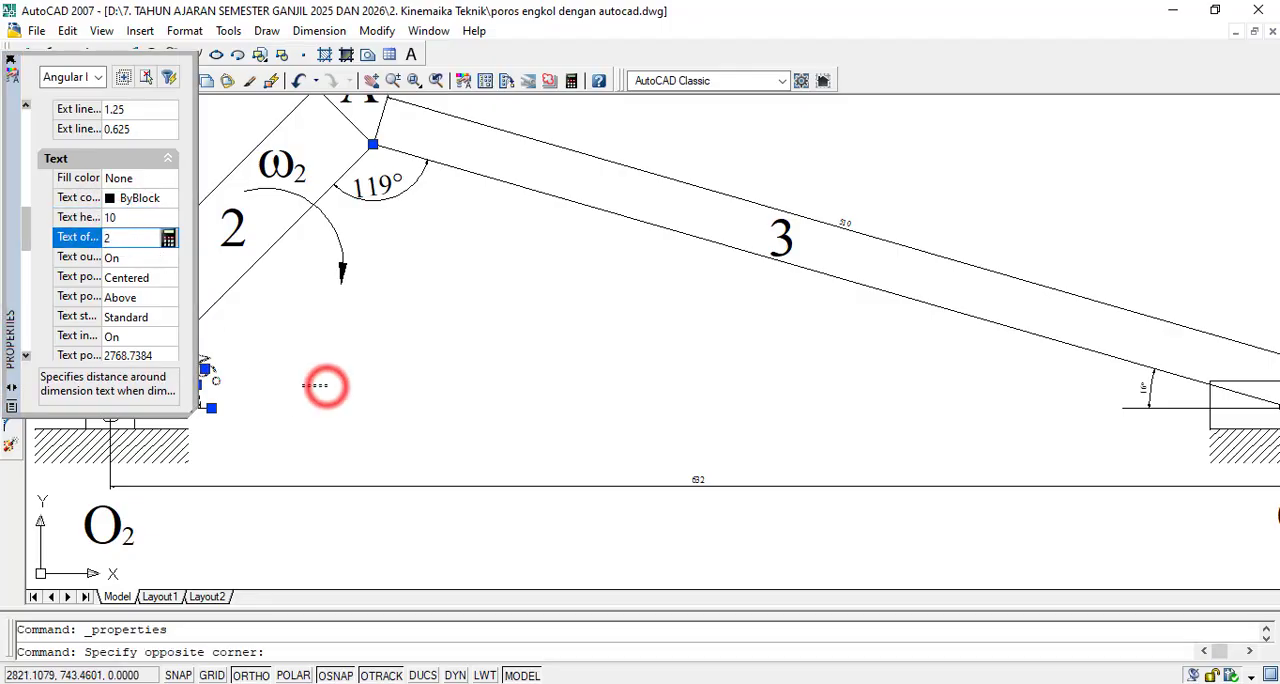
pyautogui.press('Escape')
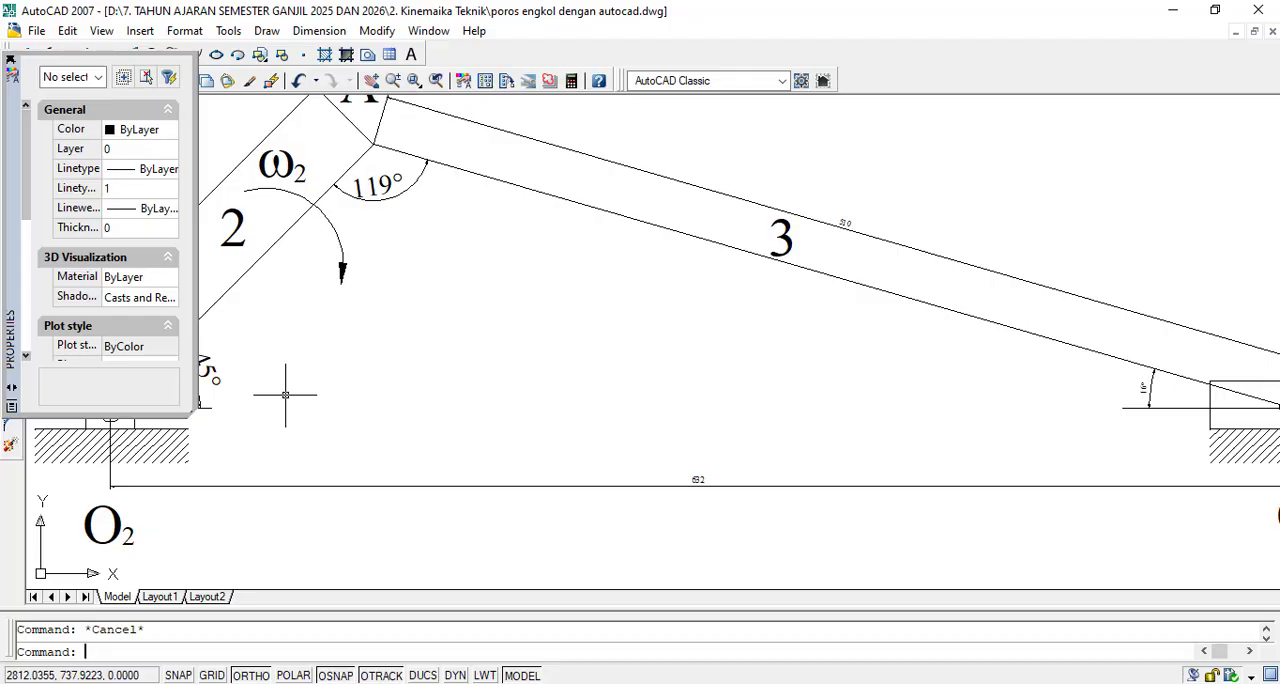
pyautogui.click(10, 62)
pyautogui.scroll(-3, 737, 466)
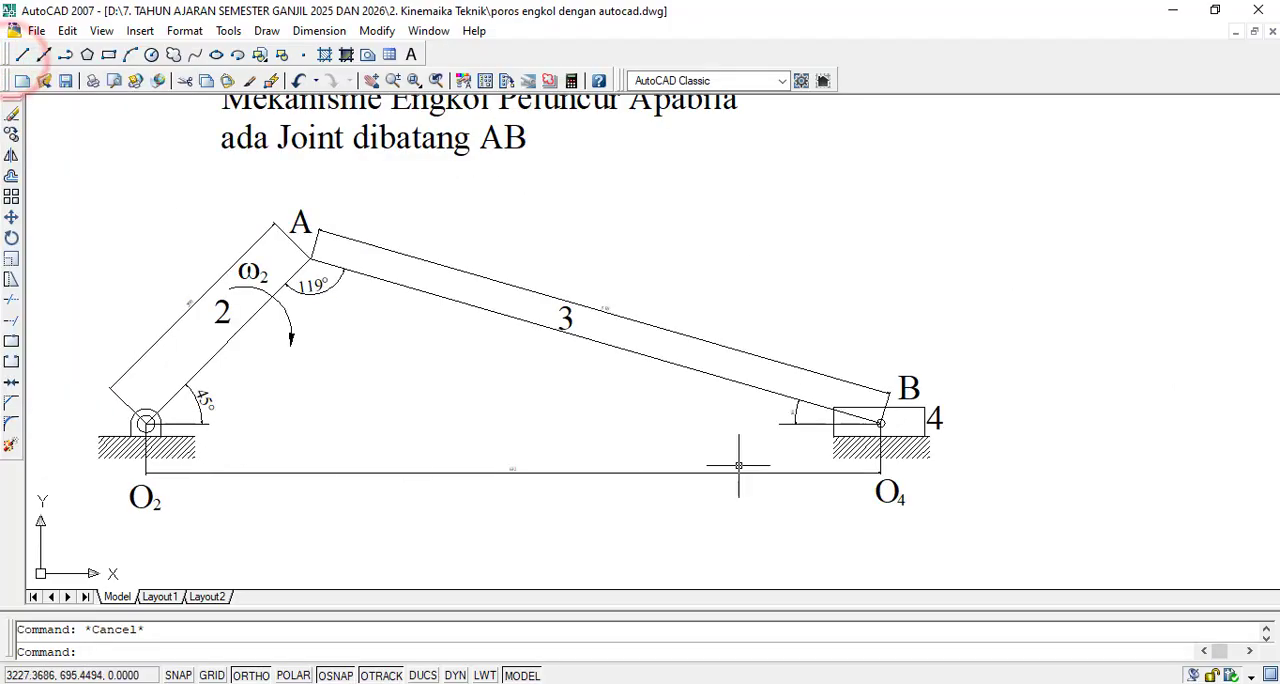
# - Set the text height of the angular dimension at slider joint B to 10 and close its properties
pyautogui.scroll(4, 1130, 380)
pyautogui.scroll(2, 680, 328)
pyautogui.doubleClick(703, 370)
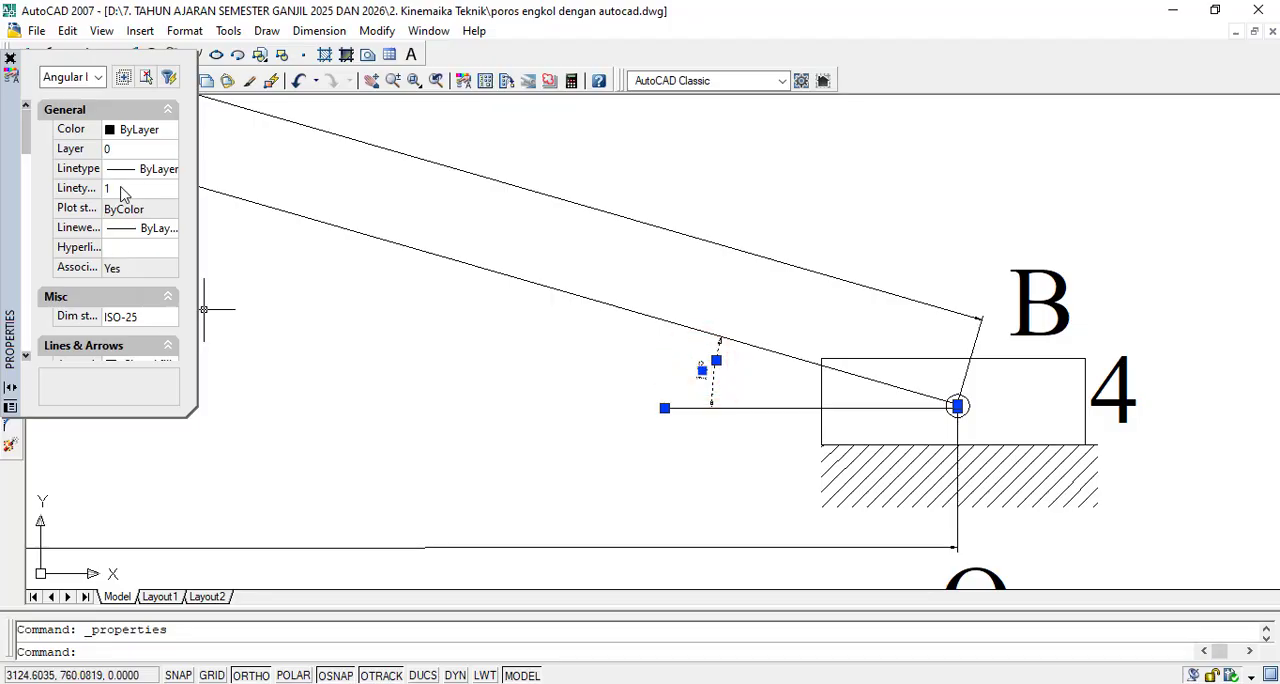
pyautogui.scroll(-6, 125, 226)
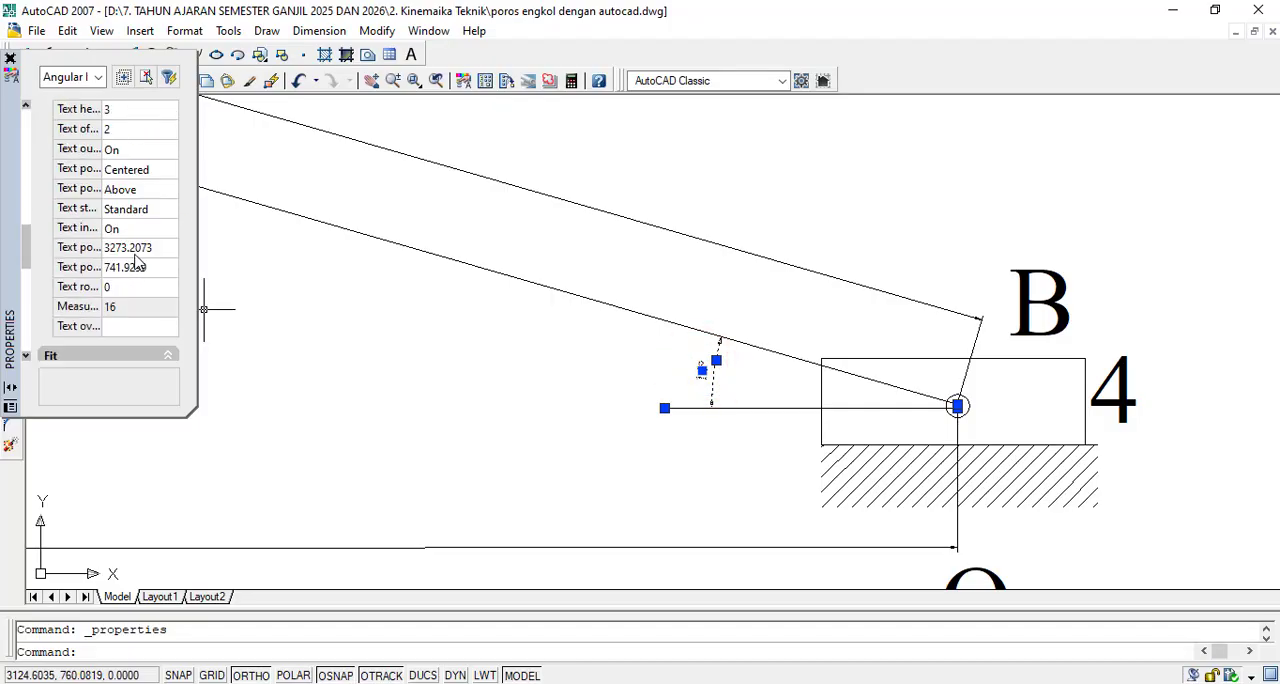
pyautogui.scroll(2, 127, 215)
pyautogui.click(118, 218)
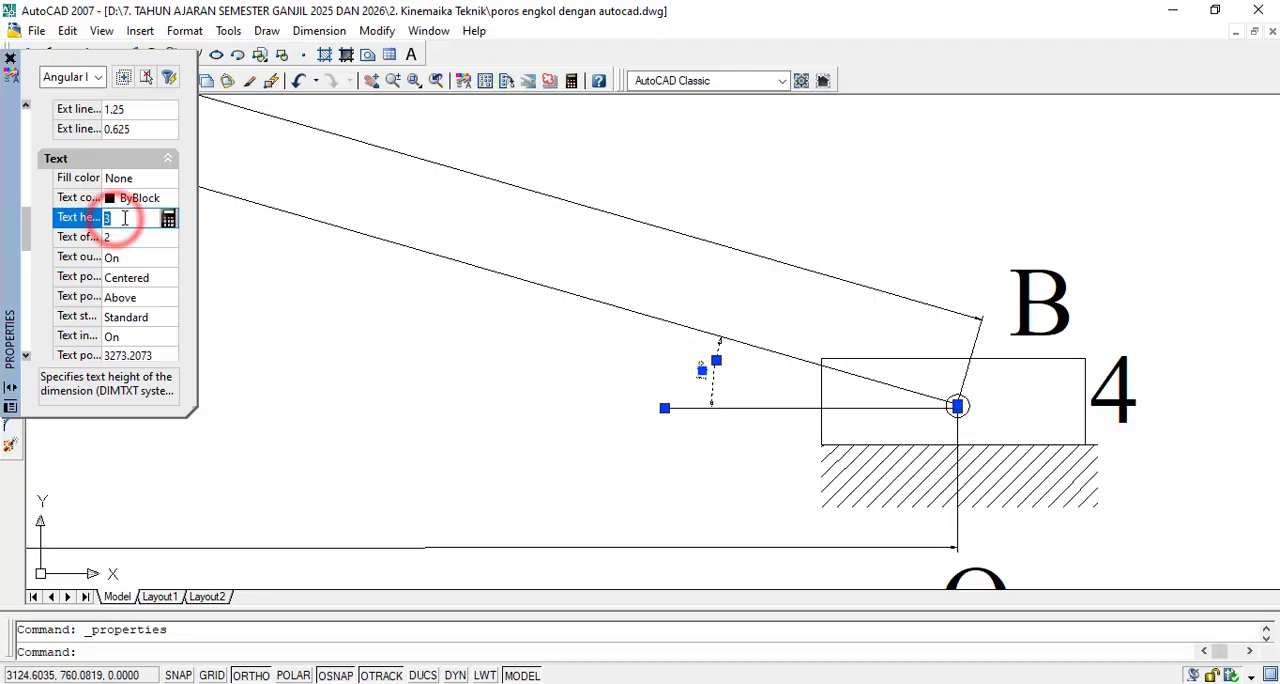
pyautogui.press('BackSpace')
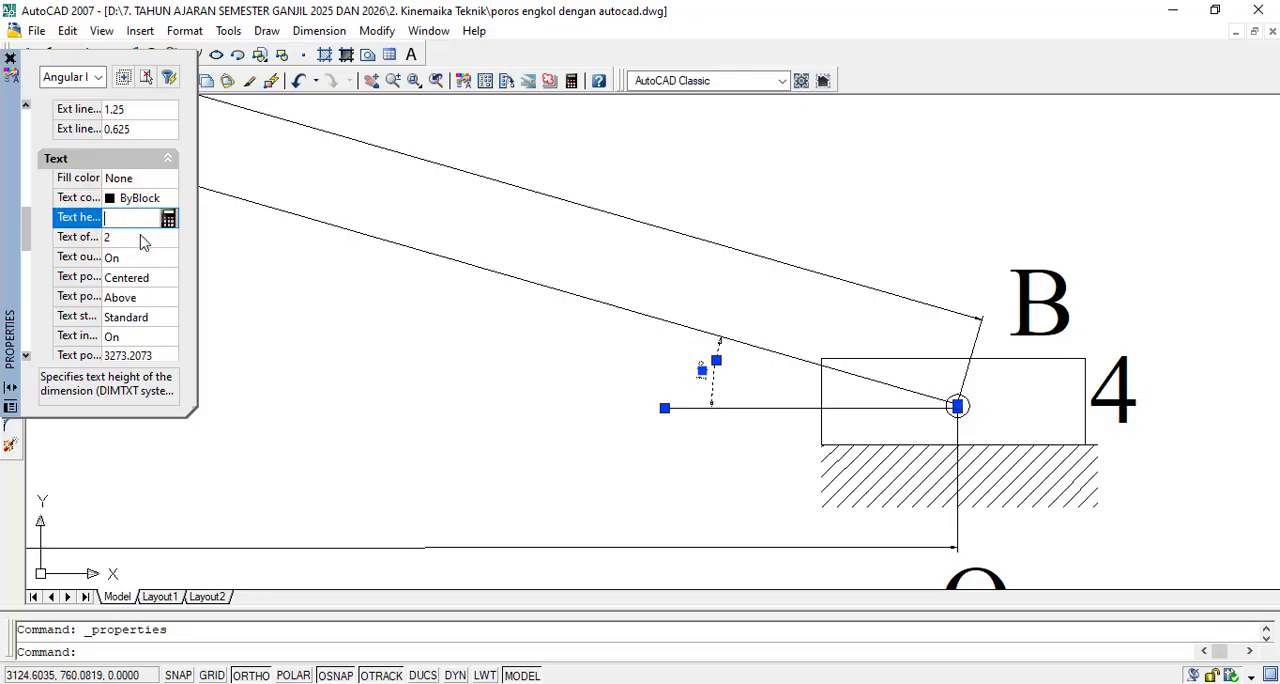
pyautogui.write('10')
pyautogui.click(144, 237)
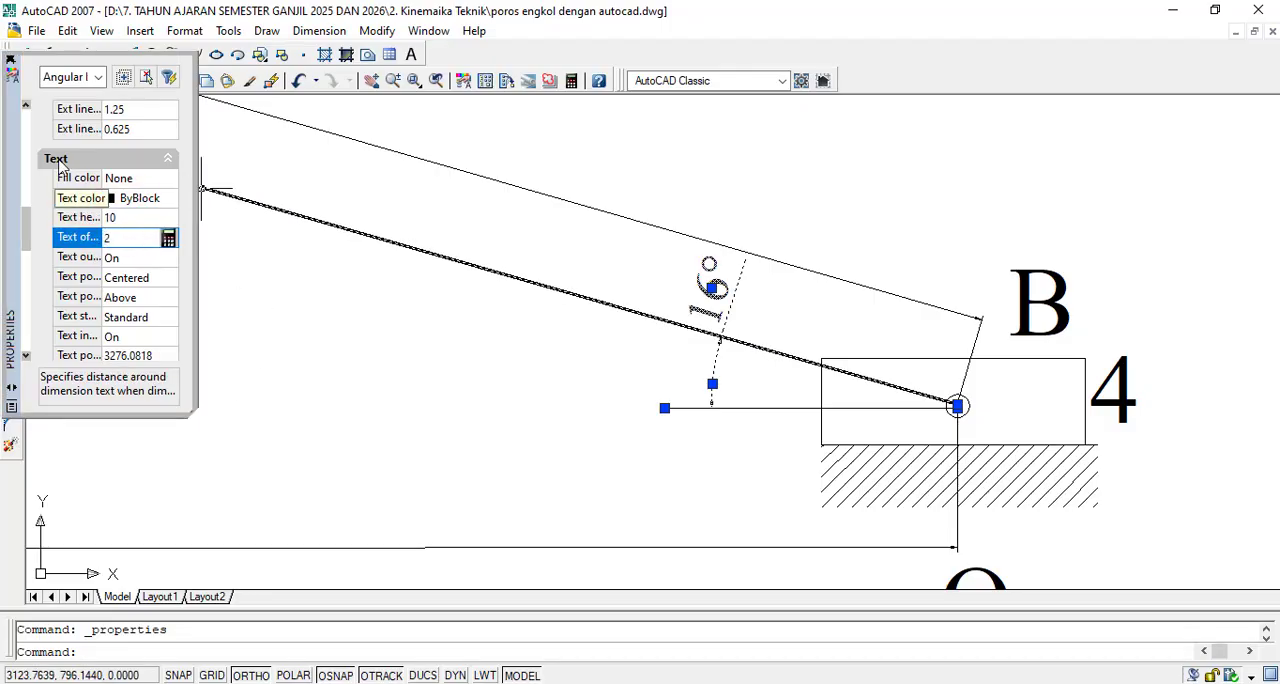
pyautogui.click(9, 60)
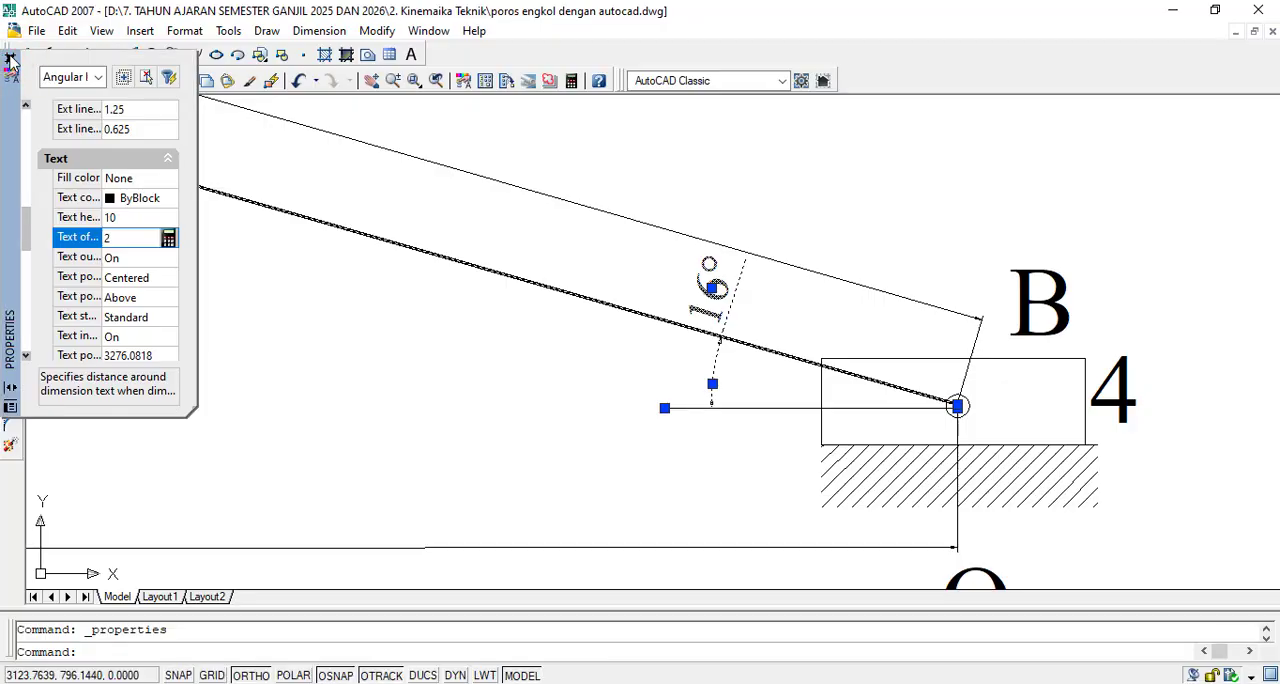
pyautogui.click(11, 61)
pyautogui.scroll(-6, 440, 346)
pyautogui.scroll(-2, 351, 291)
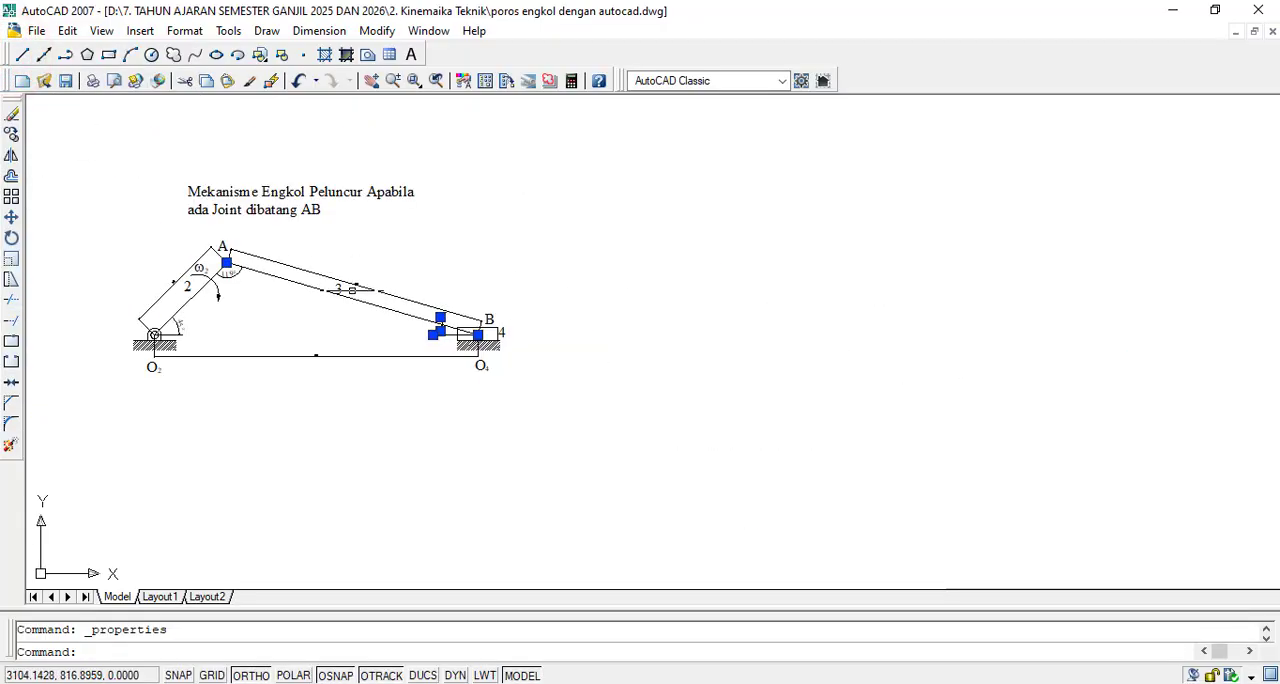
pyautogui.scroll(5, 351, 291)
pyautogui.press('Escape')
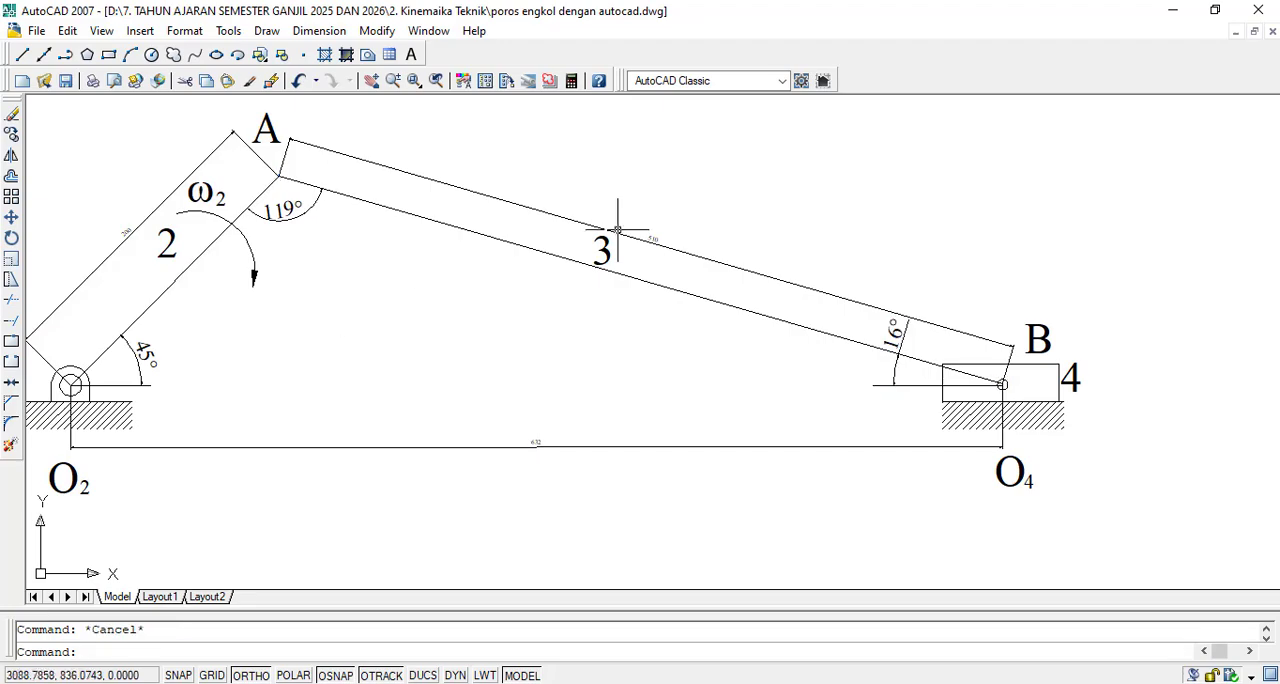
# - Set the text height of the aligned length dimension along link 3 to 10 and close its properties
pyautogui.doubleClick(640, 236)
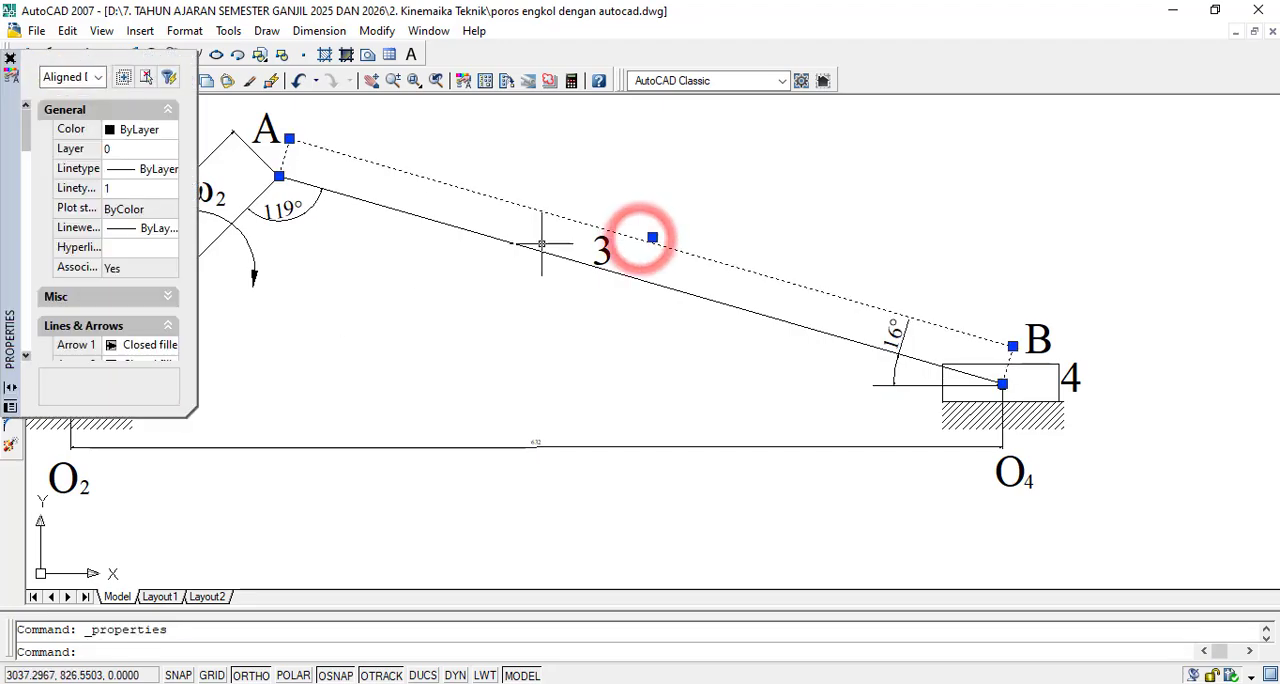
pyautogui.scroll(-3, 133, 230)
pyautogui.click(126, 258)
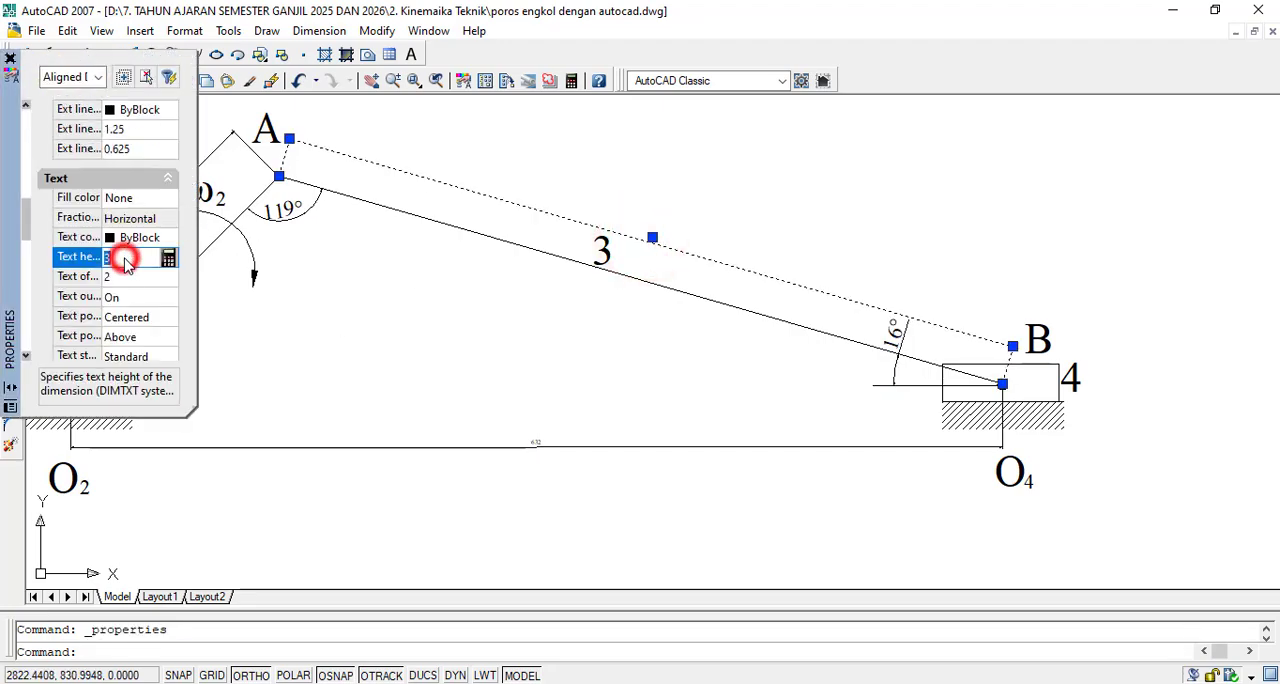
pyautogui.press('BackSpace')
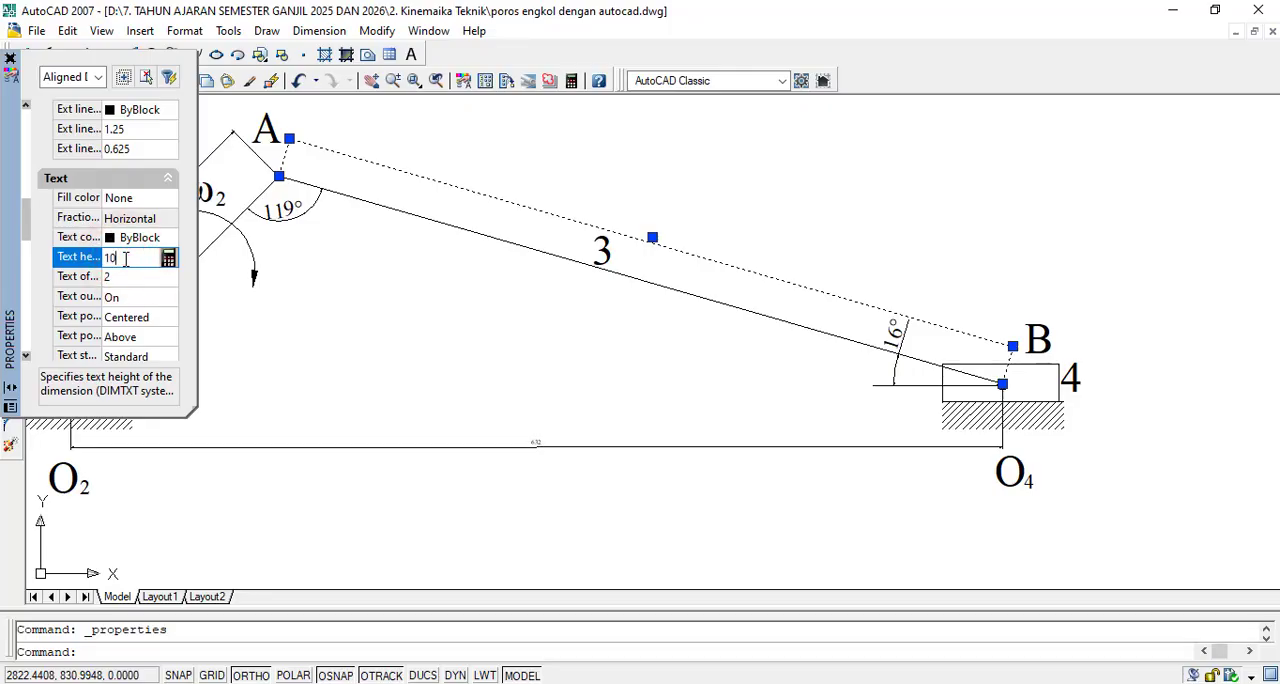
pyautogui.press('Tab')
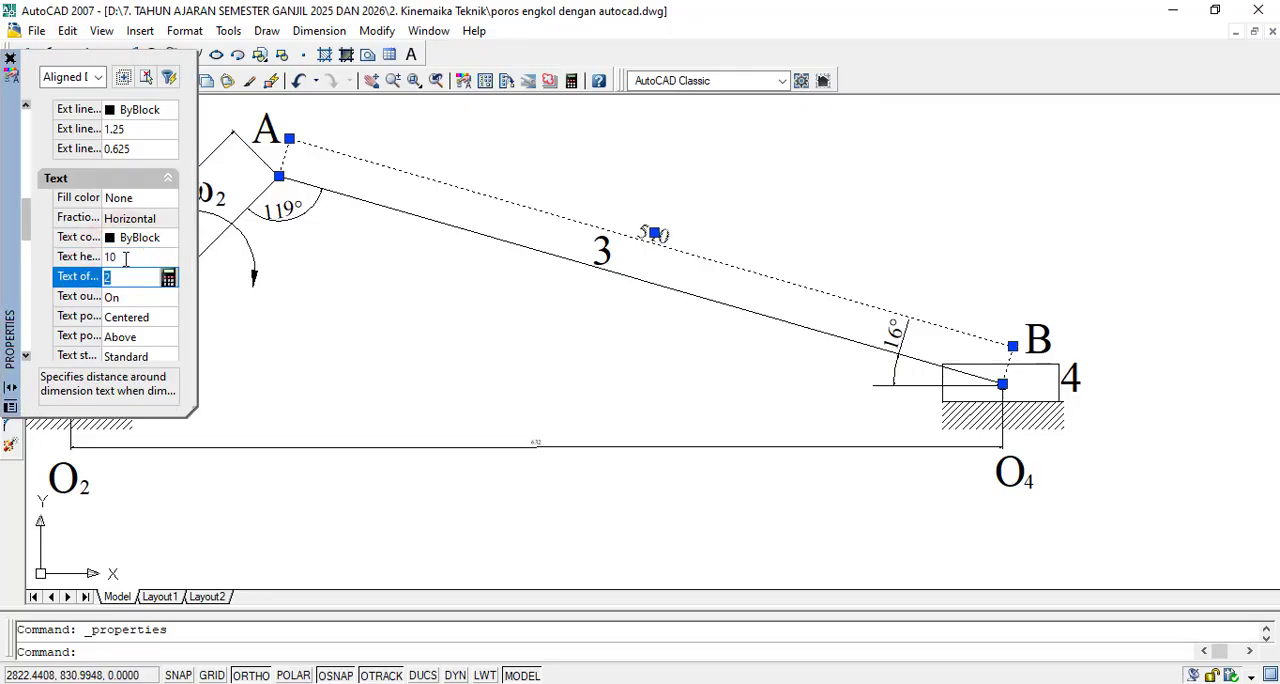
pyautogui.click(10, 59)
pyautogui.press('Escape')
# - Set the text height of the aligned length dimension along crank 2 to 10, close its properties and clear the selection
pyautogui.scroll(3, 122, 236)
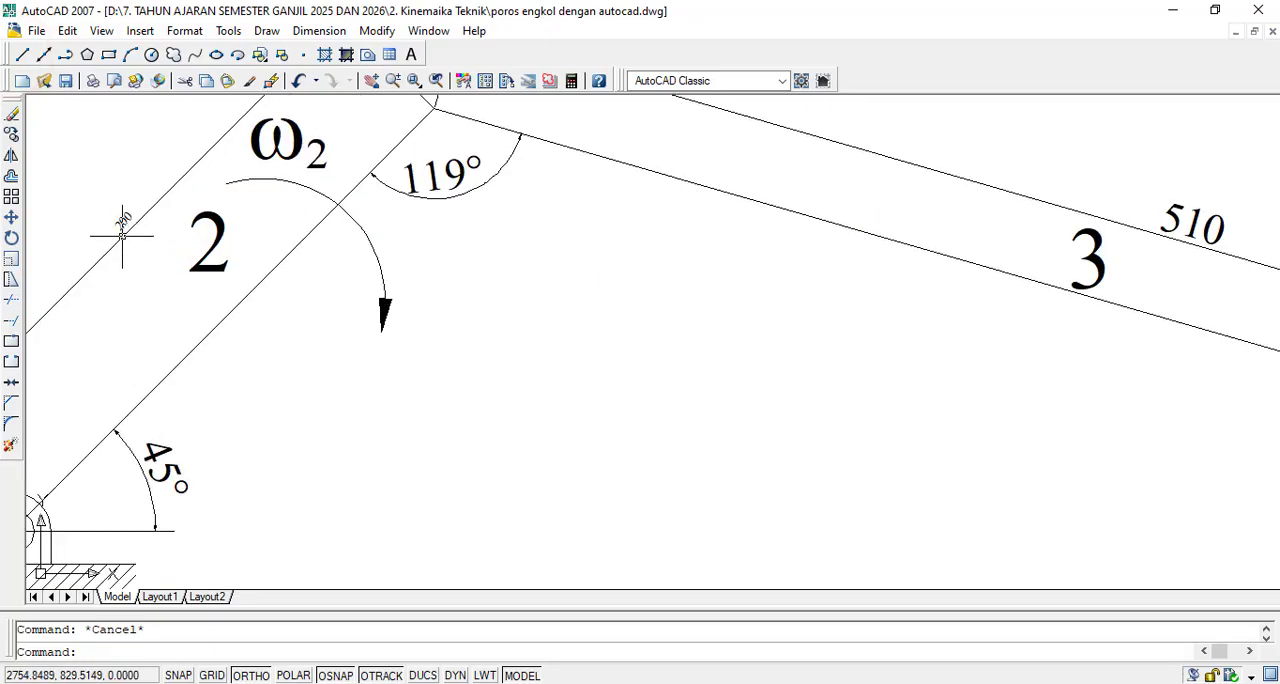
pyautogui.click(122, 230)
pyautogui.doubleClick(118, 222)
pyautogui.scroll(-8, 125, 249)
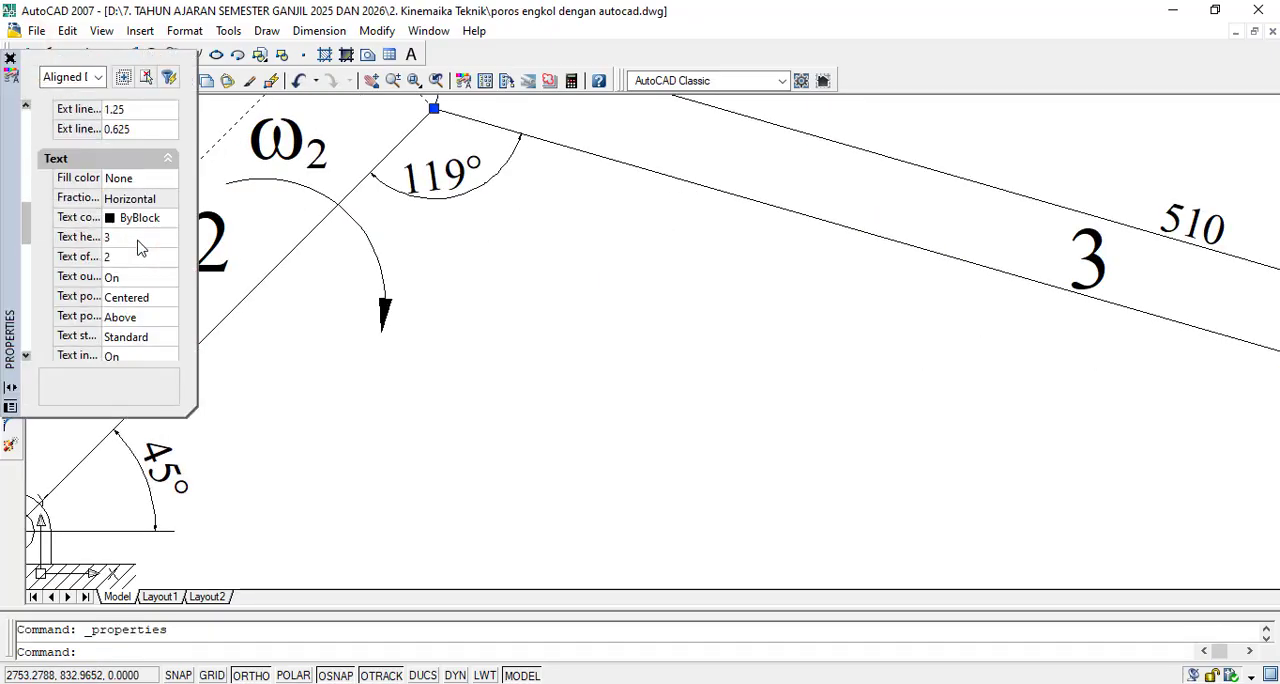
pyautogui.click(125, 245)
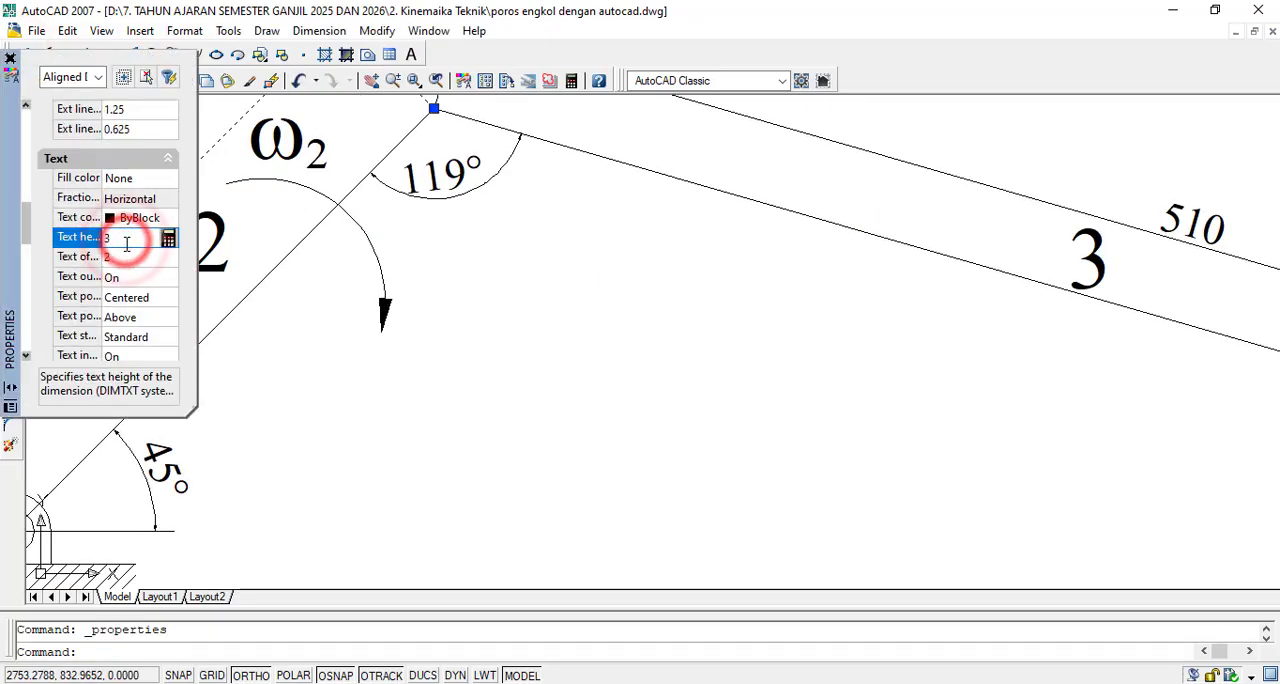
pyautogui.write('10')
pyautogui.press('Tab')
pyautogui.click(320, 315)
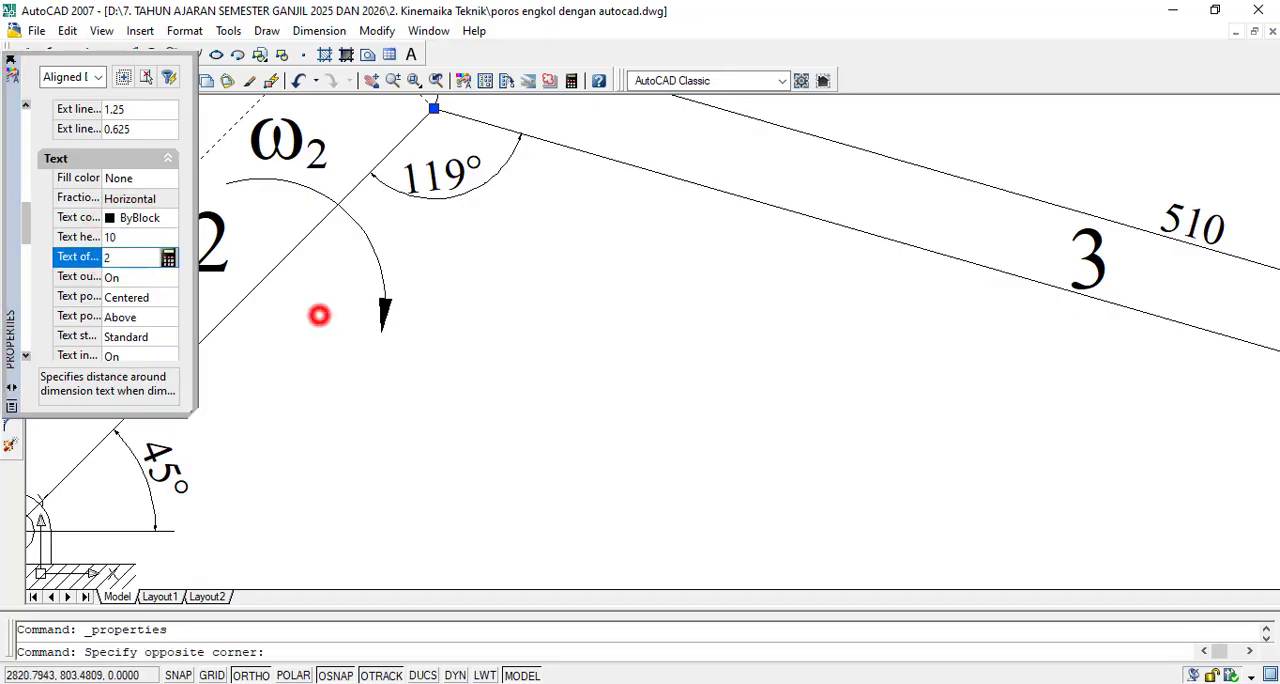
pyautogui.click(10, 60)
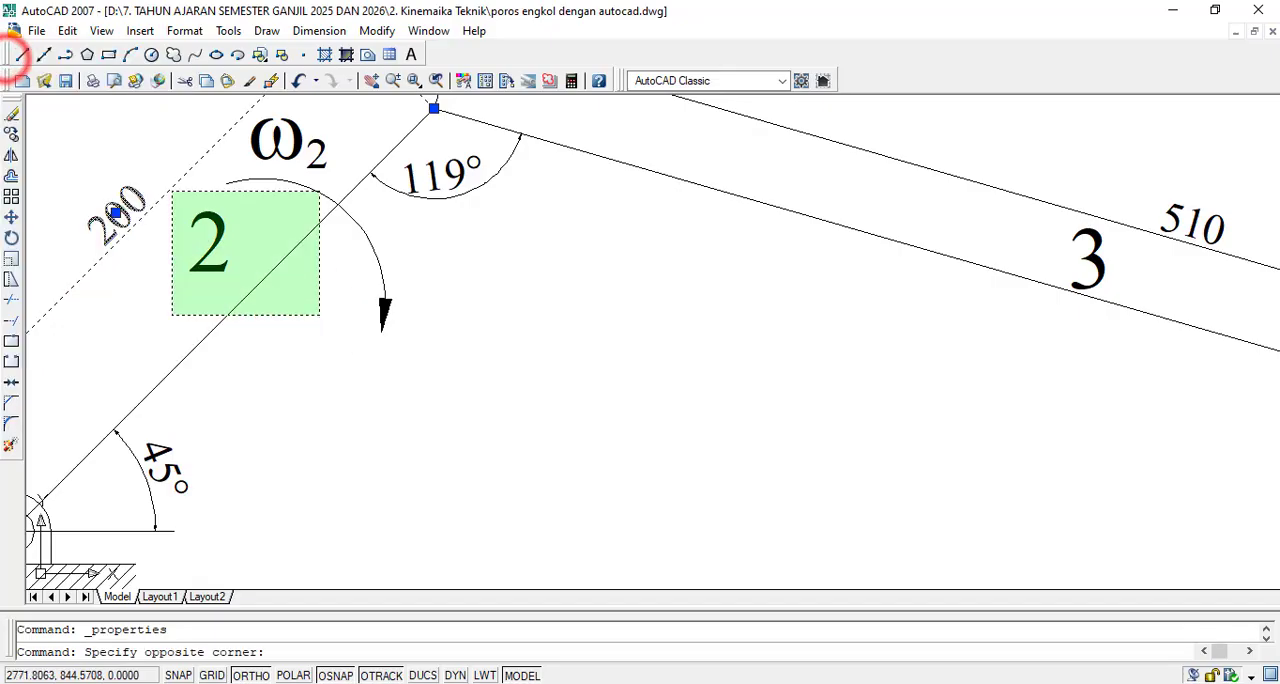
pyautogui.scroll(-4, 321, 378)
pyautogui.press('Escape')
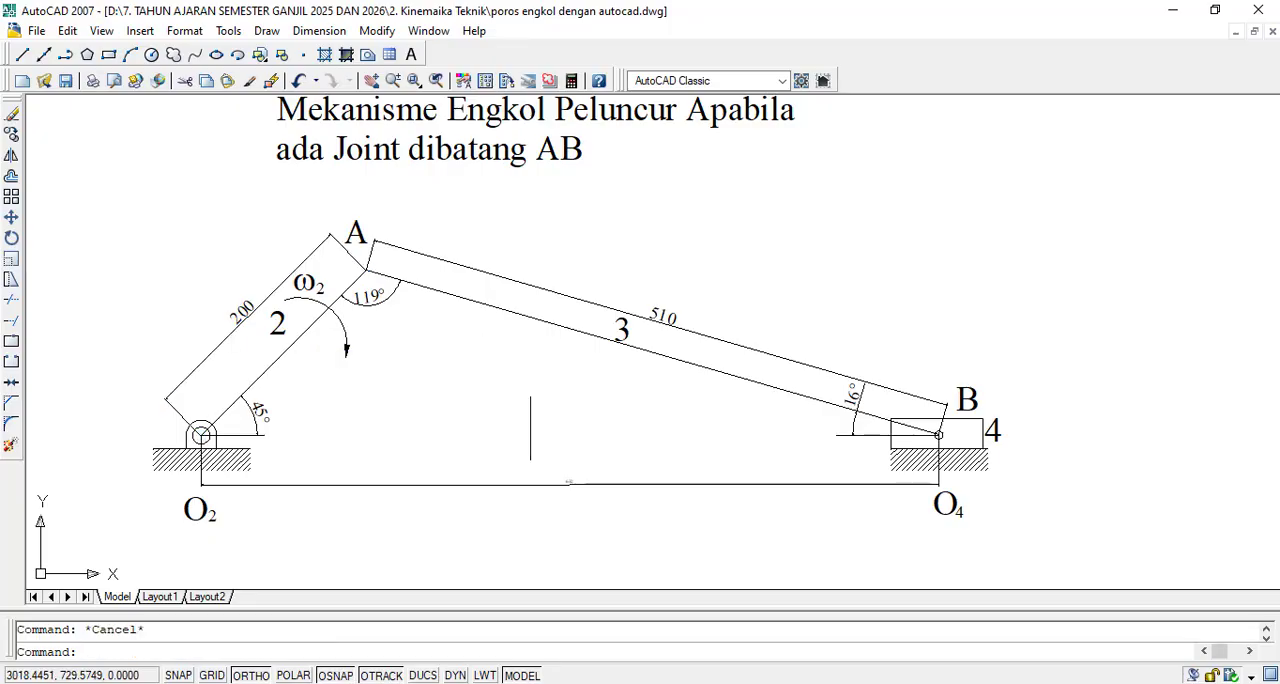
pyautogui.scroll(6, 590, 516)
pyautogui.doubleClick(529, 385)
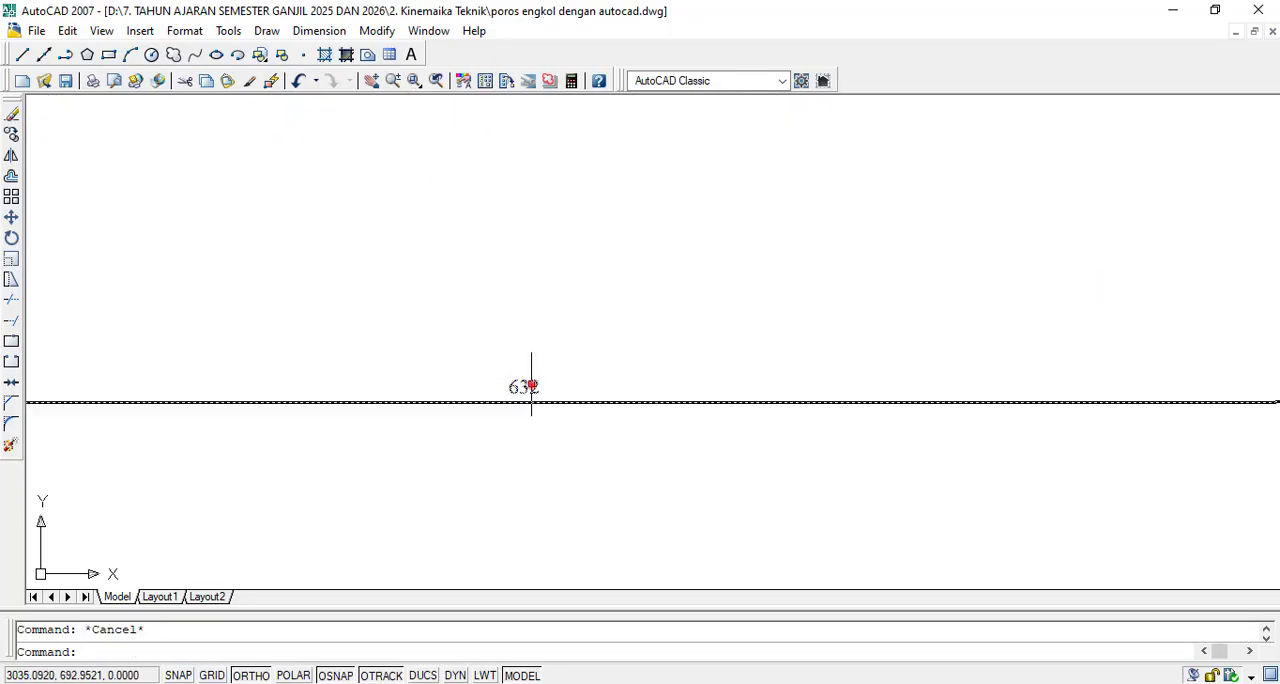
pyautogui.hotkey('ctrl', 'z')
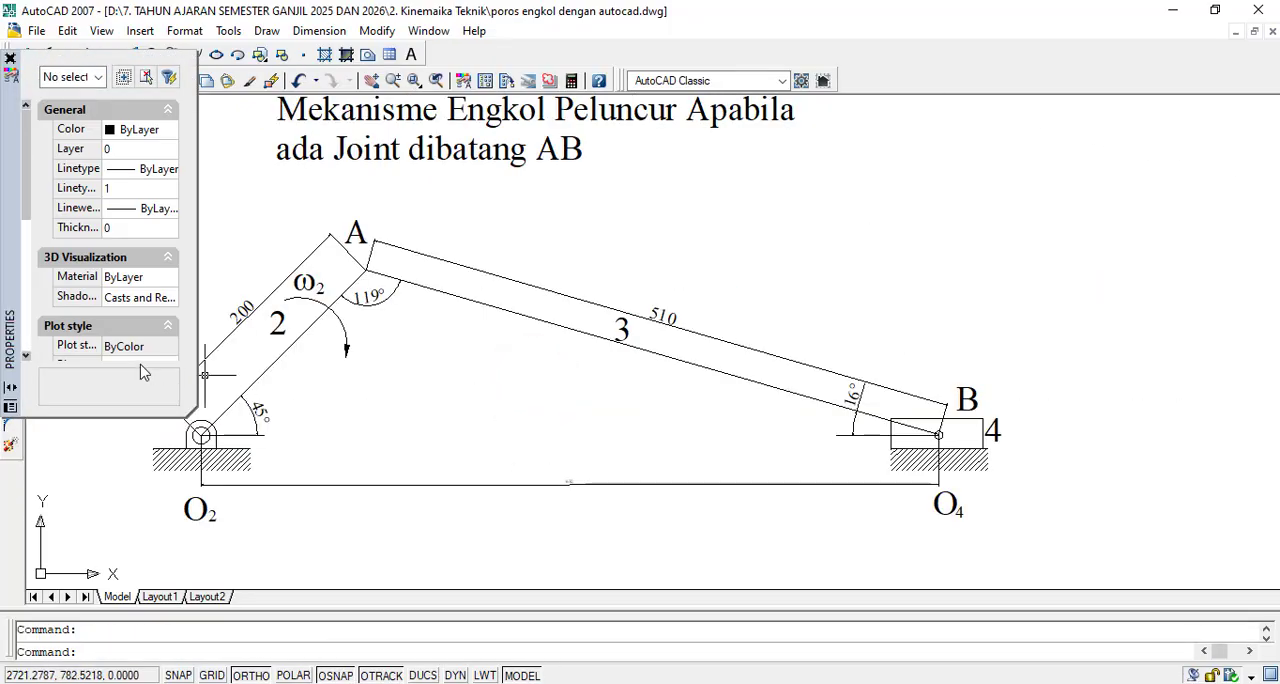
pyautogui.scroll(-5, 128, 250)
pyautogui.scroll(5, 143, 275)
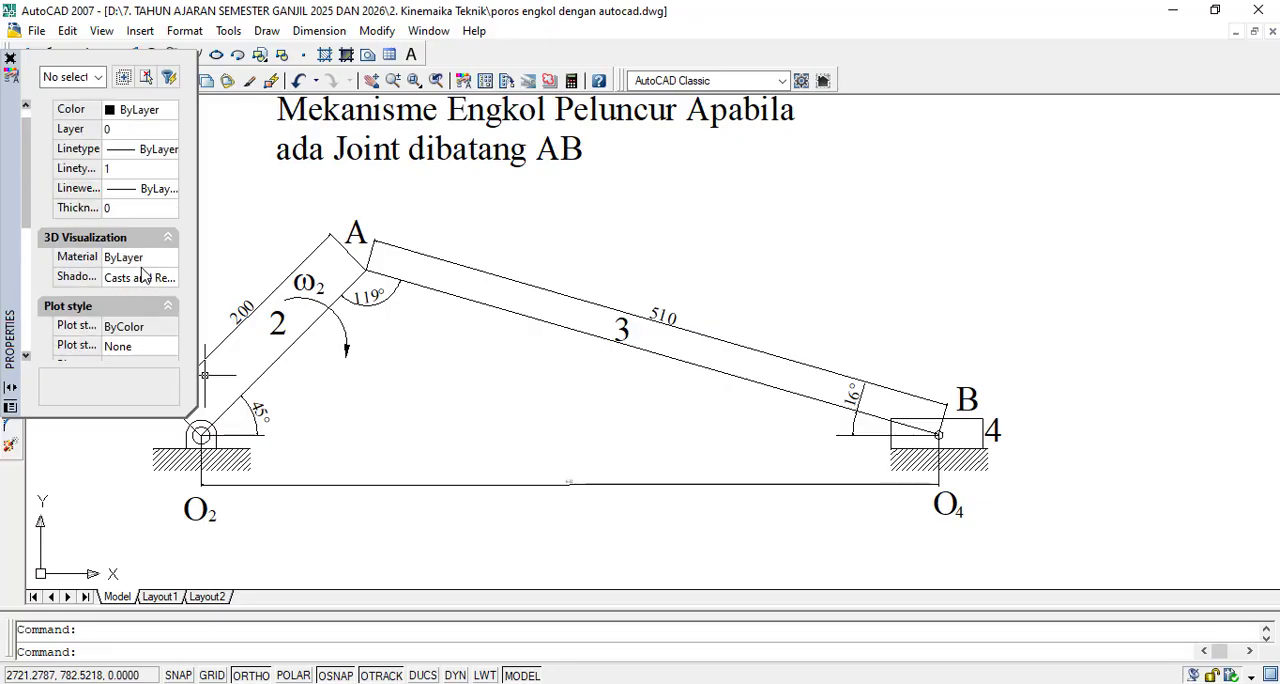
pyautogui.scroll(1, 143, 260)
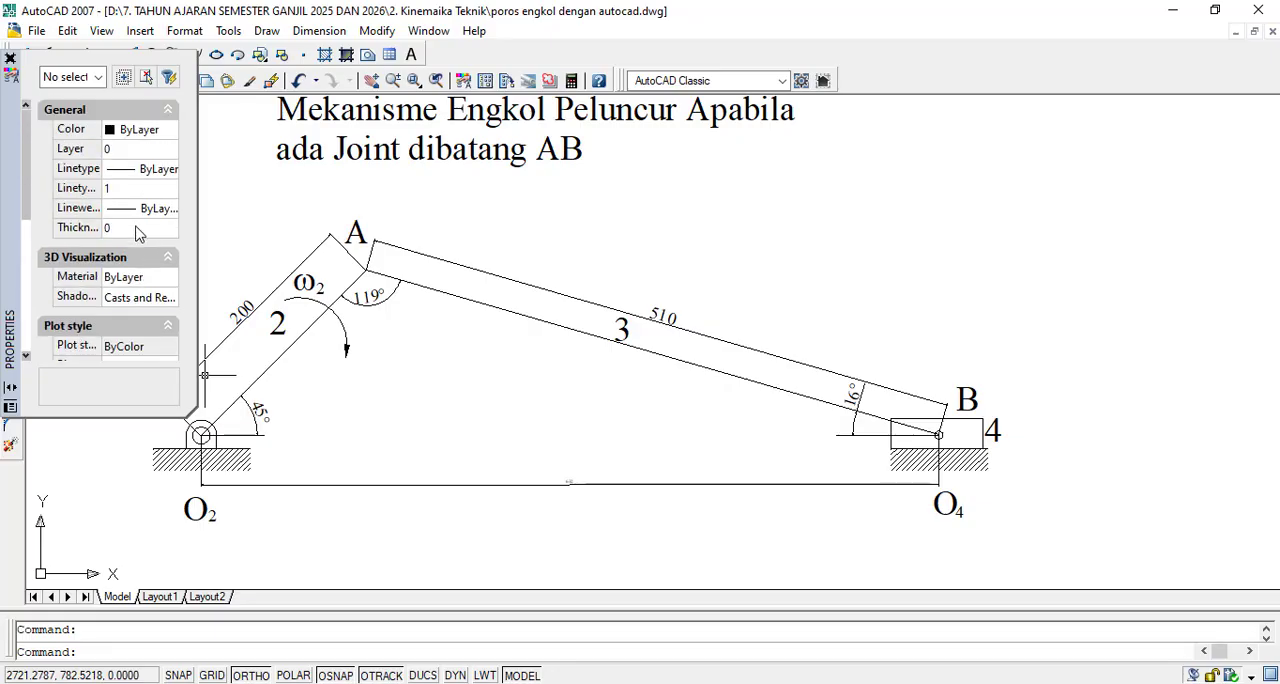
pyautogui.scroll(-5, 136, 260)
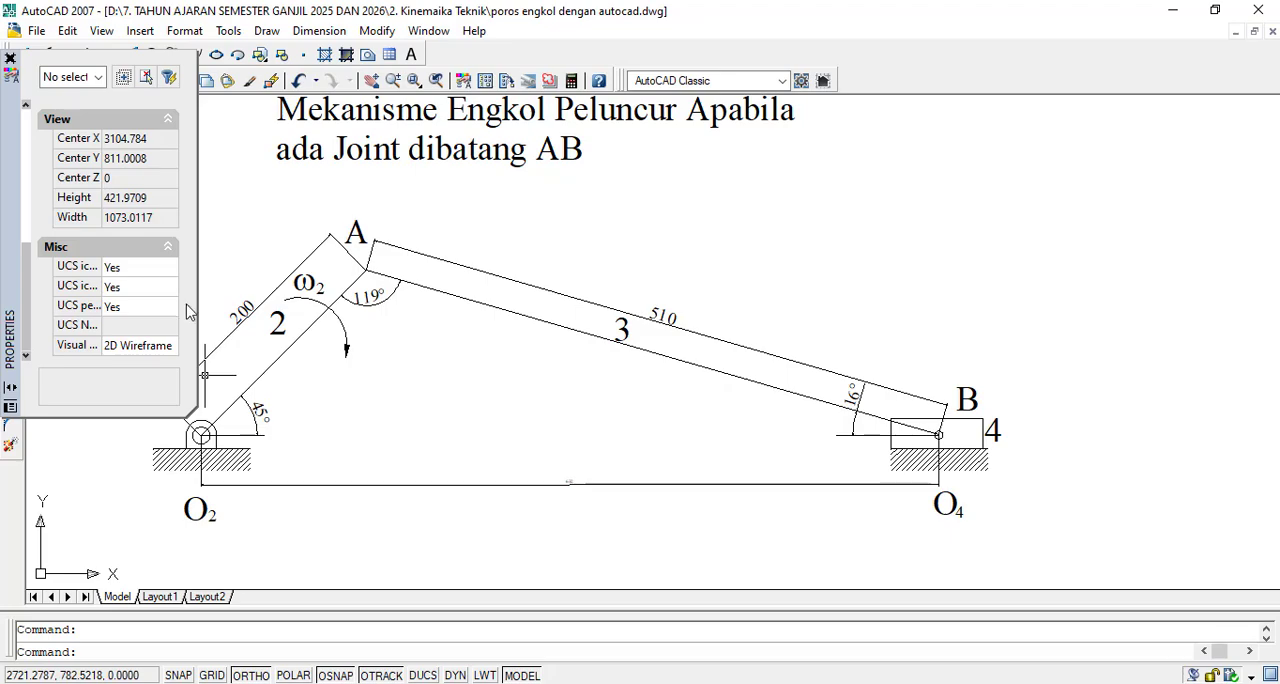
pyautogui.press('Escape')
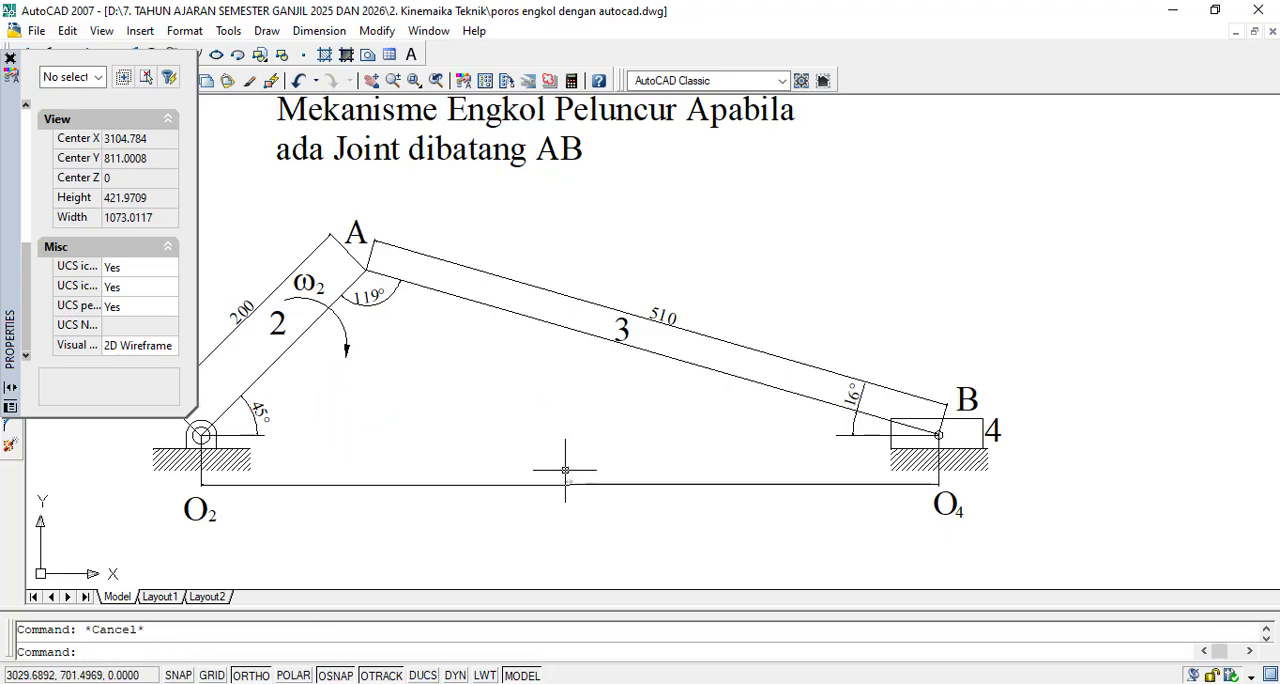
# - Open the properties of the horizontal dimension between O2 and O4 and look for its text settings
pyautogui.doubleClick(566, 484)
pyautogui.scroll(-6, 150, 265)
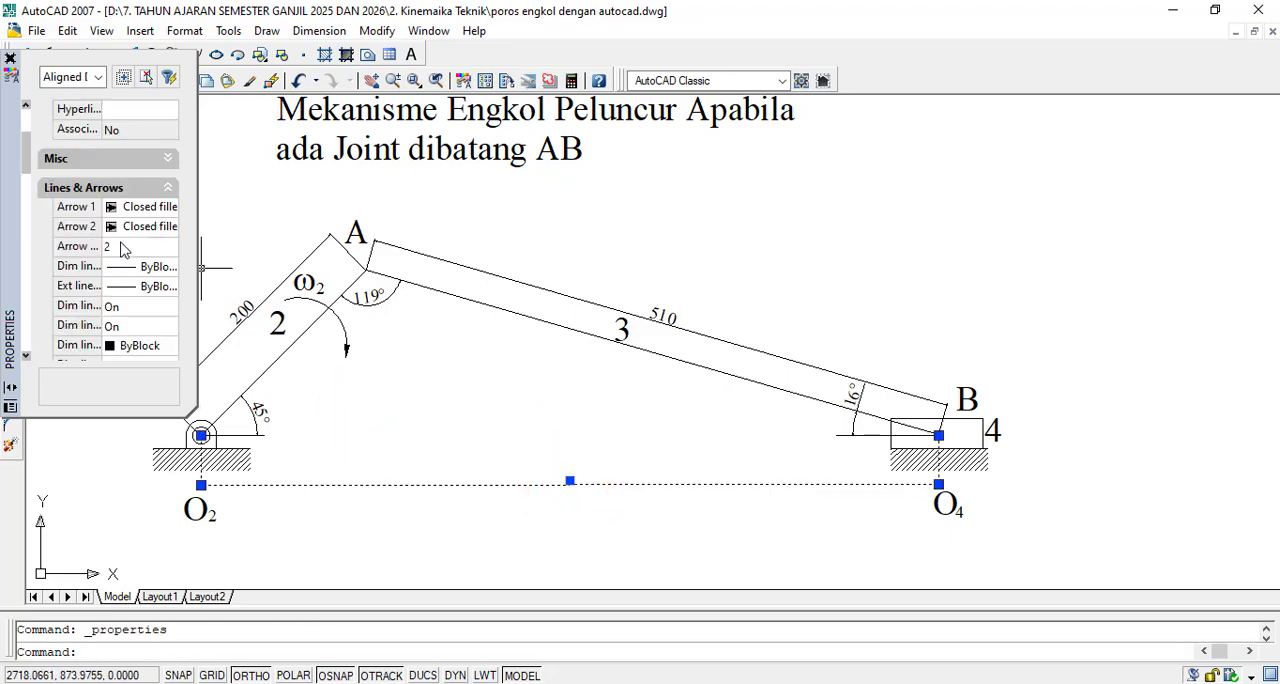
pyautogui.scroll(-2, 136, 272)
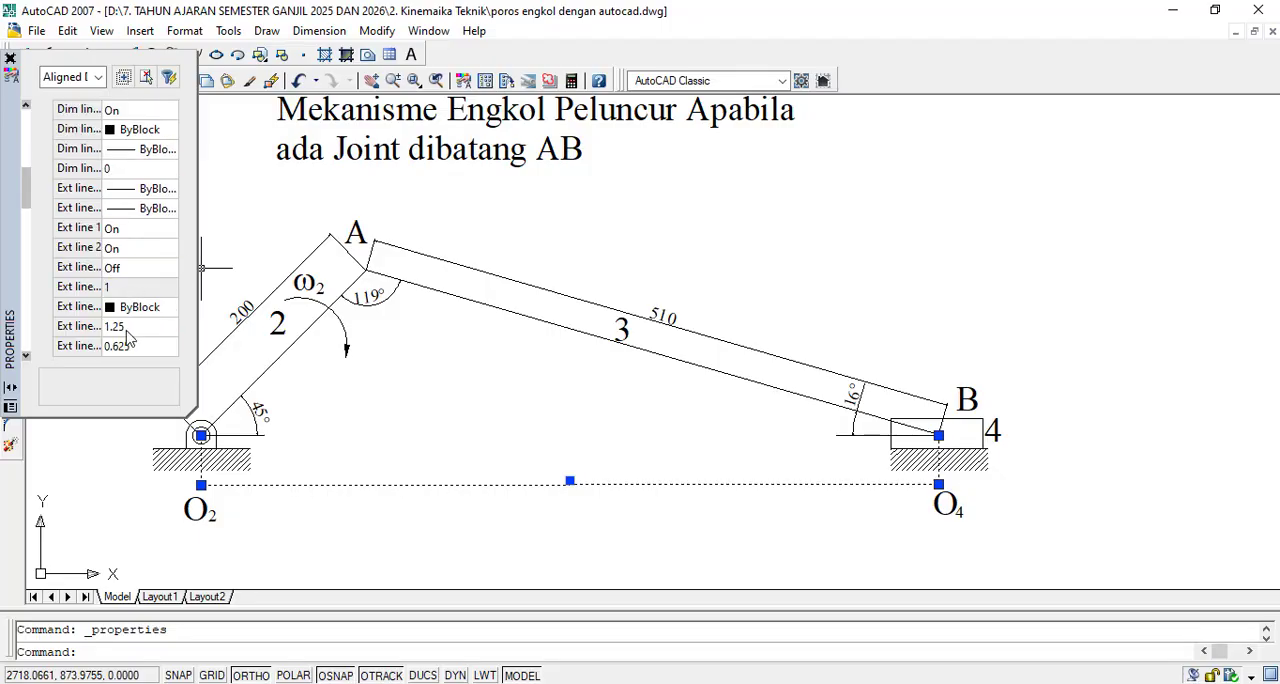
pyautogui.scroll(2, 136, 288)
pyautogui.scroll(2, 130, 285)
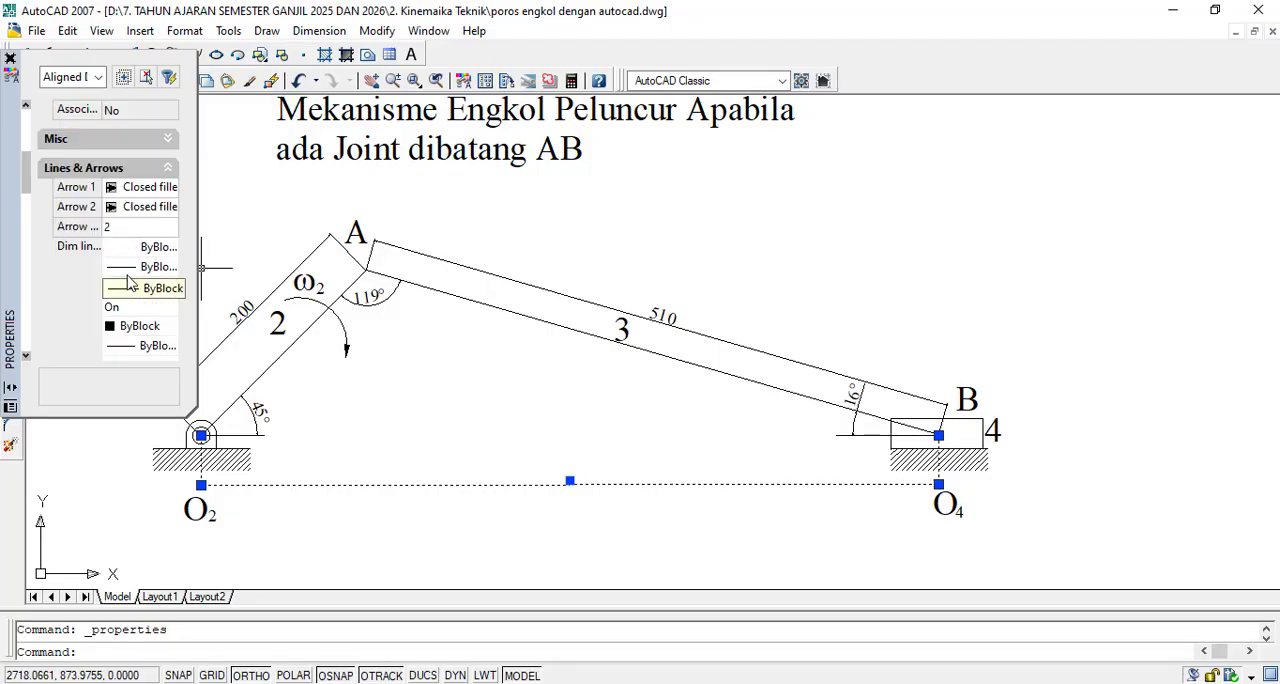
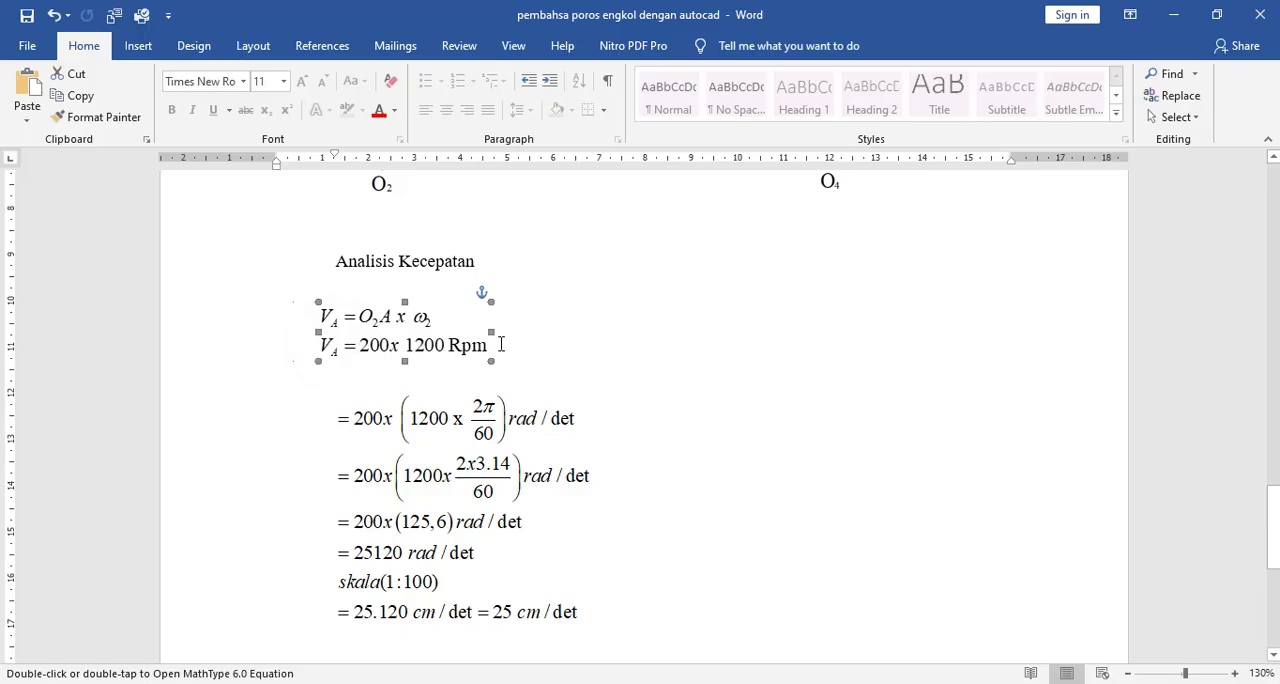
# - Move the two-line V_A equation down so it sits just above the following calculation lines
pyautogui.hotkey('ctrl', 'z')
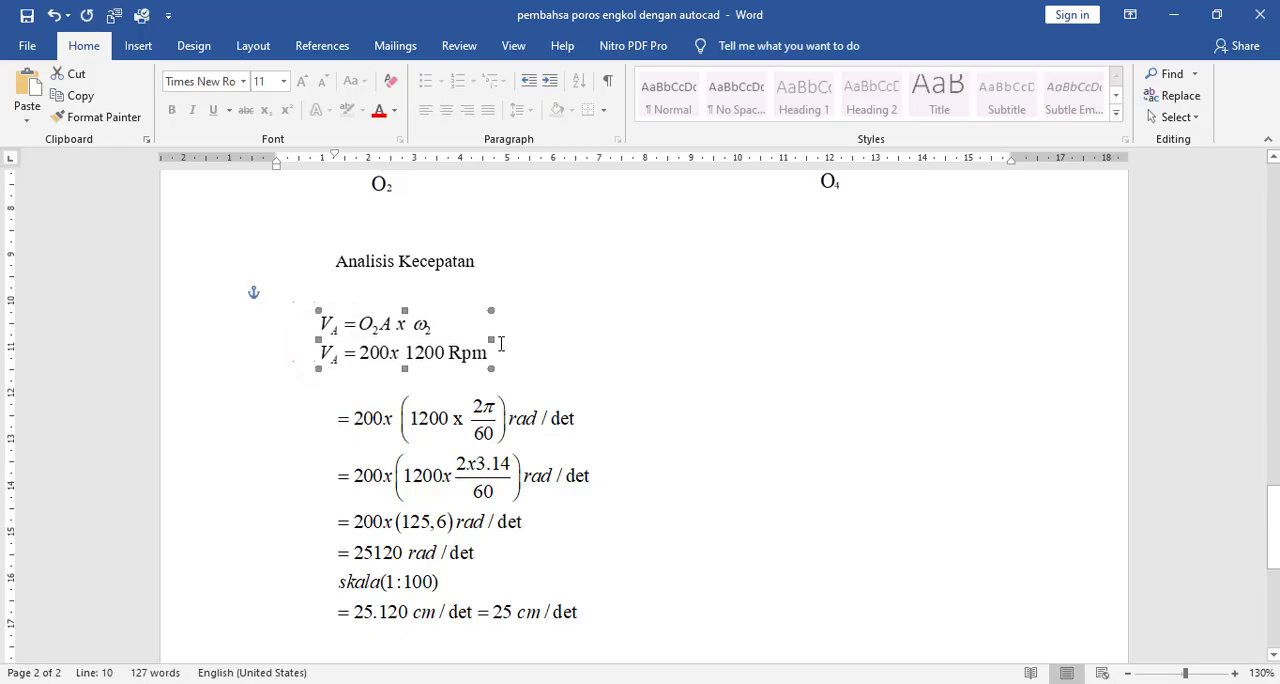
pyautogui.press('Left')
pyautogui.press('Left')
pyautogui.press('Down')
pyautogui.press('Down')
pyautogui.press('Down')
pyautogui.press('Down')
pyautogui.press('Down')
pyautogui.press('Down')
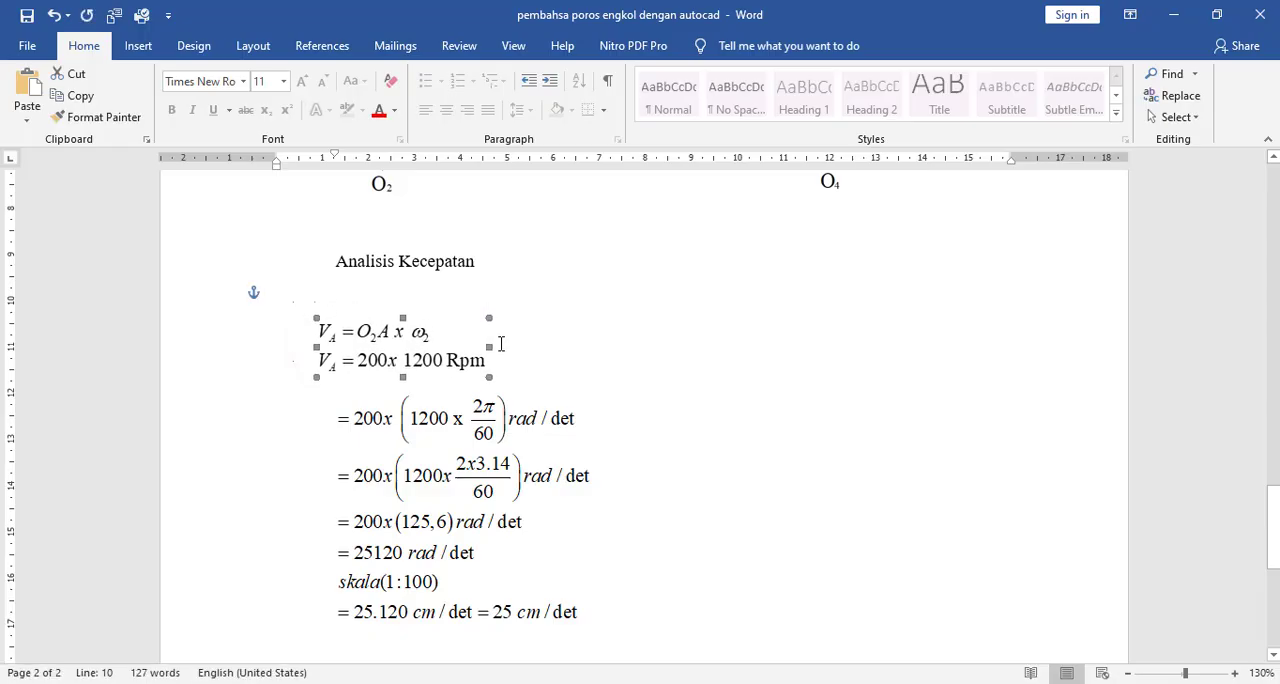
pyautogui.press('Down')
pyautogui.press('Down')
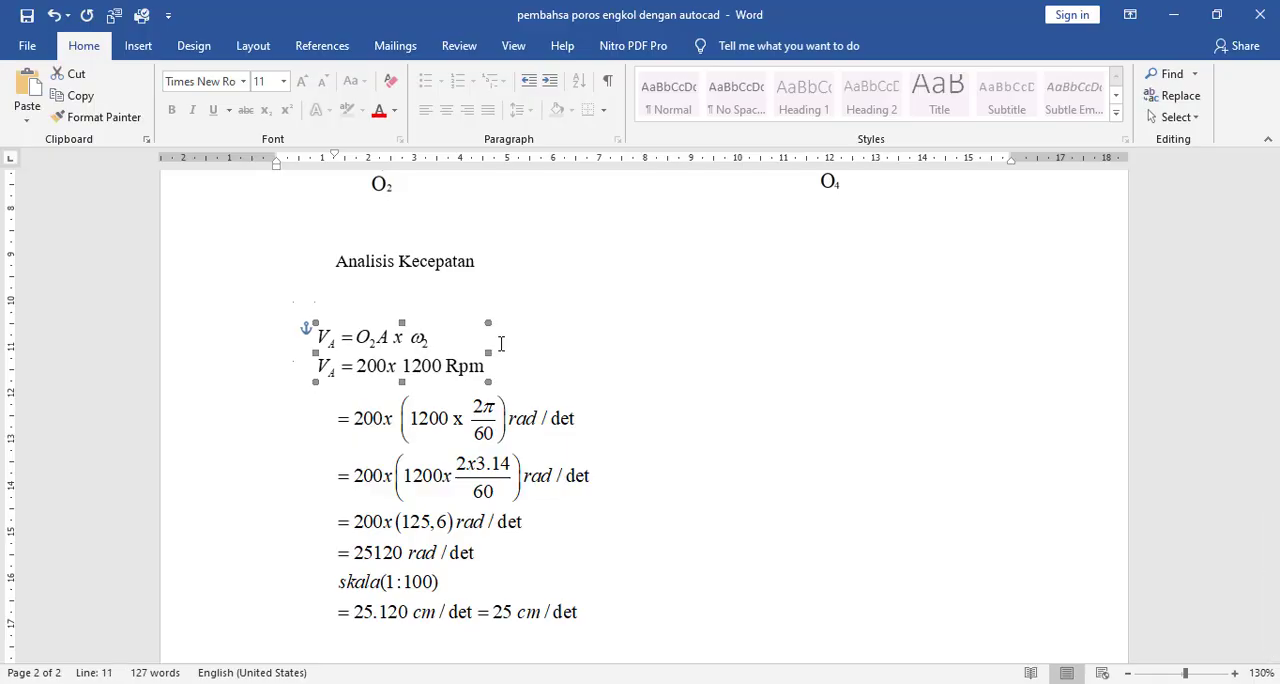
pyautogui.press('Right')
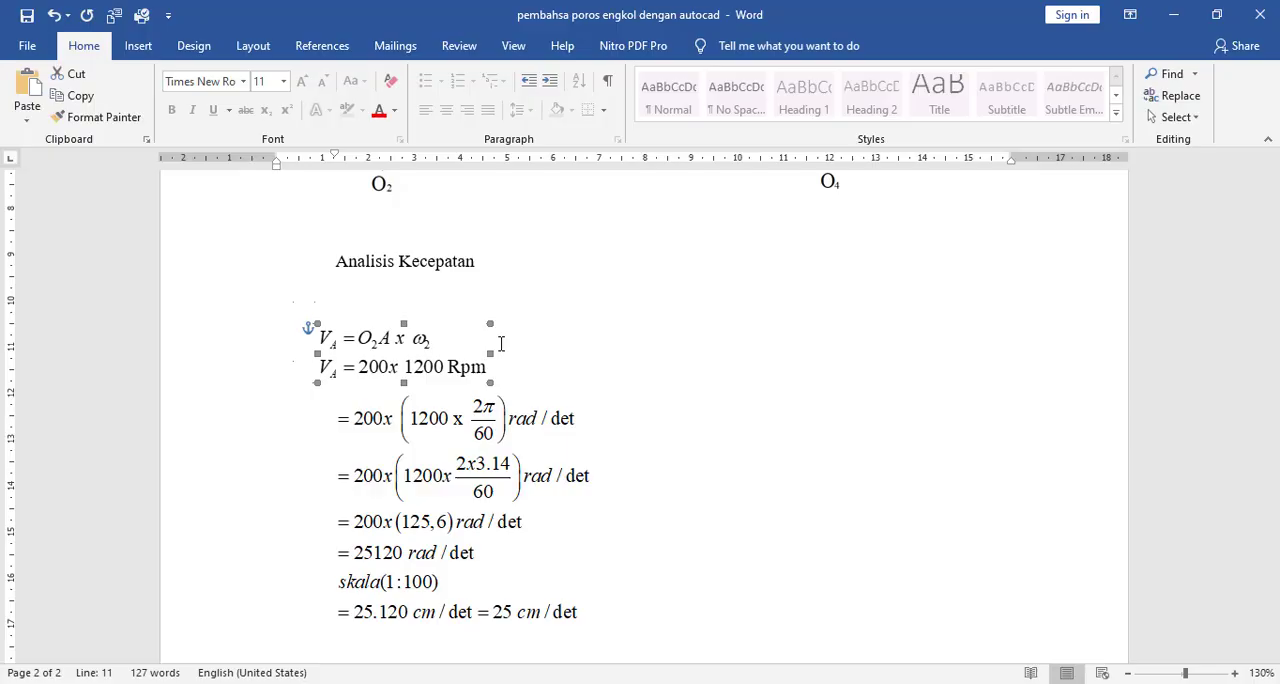
# - Add the note "( ukuran asli di Autocad)" on a new line below the 25 cm/det velocity result
pyautogui.scroll(-3, 501, 344)
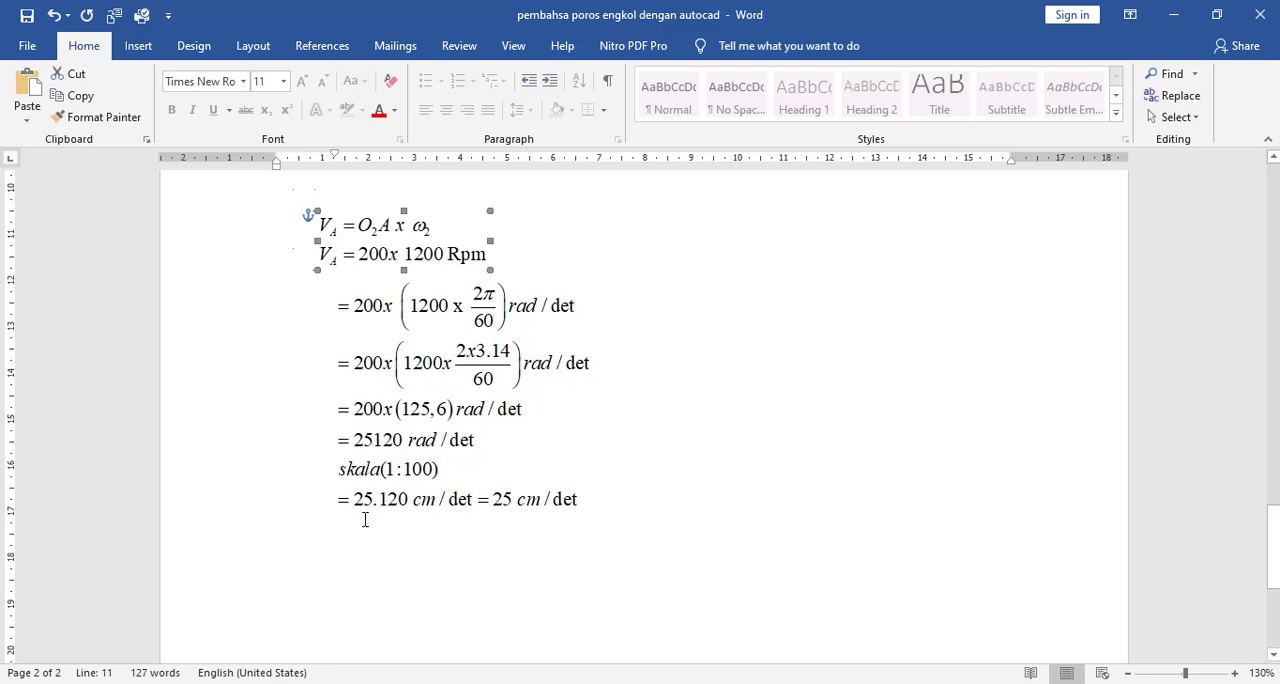
pyautogui.click(594, 498)
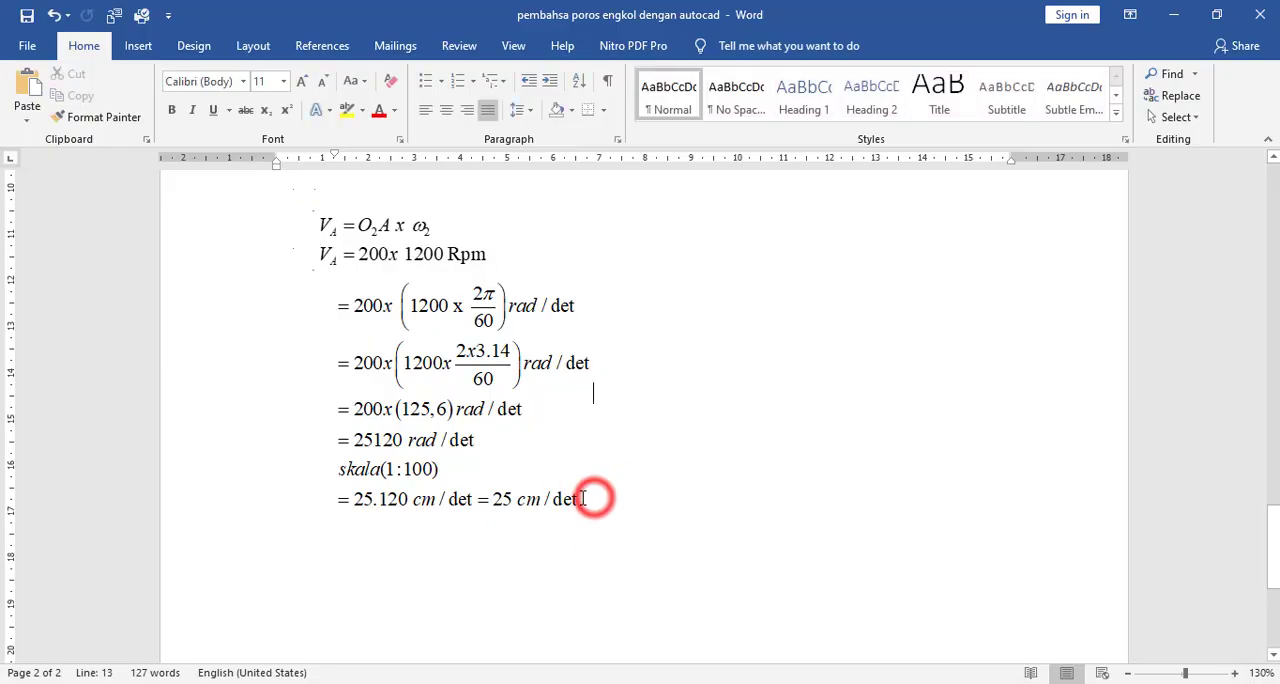
pyautogui.click(454, 526)
pyautogui.click(634, 490)
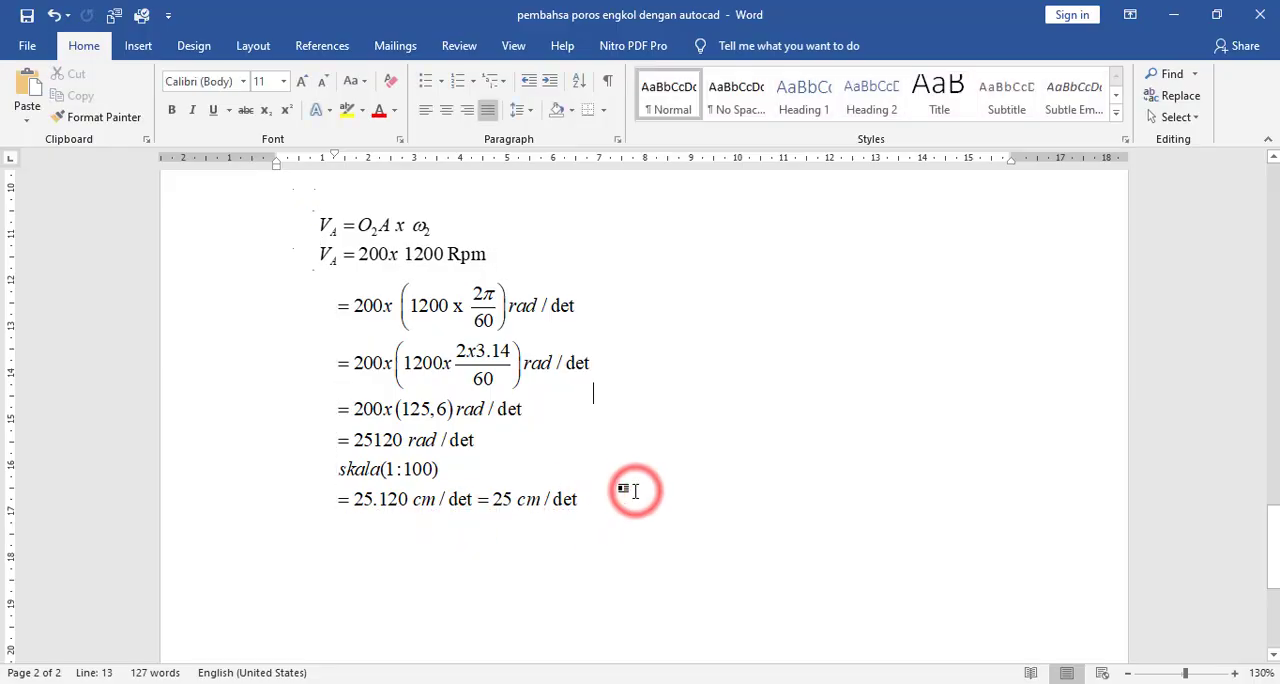
pyautogui.press('Return')
pyautogui.write('(')
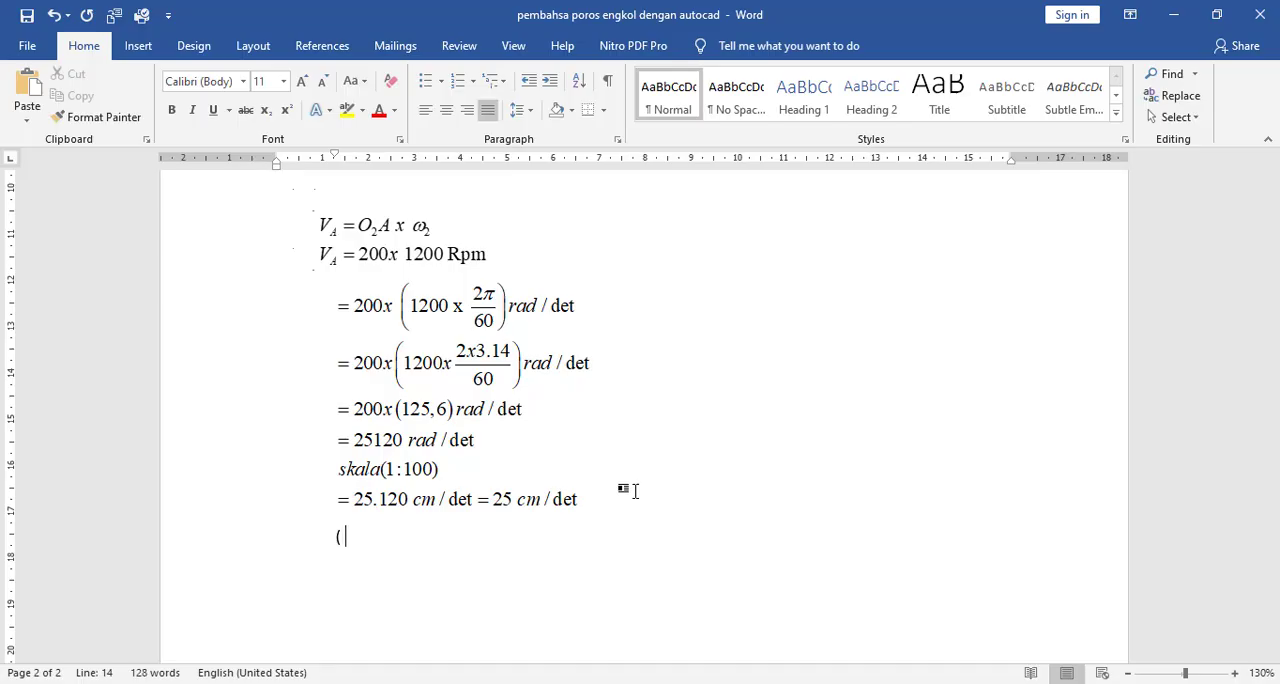
pyautogui.write(' ukuran asli di ')
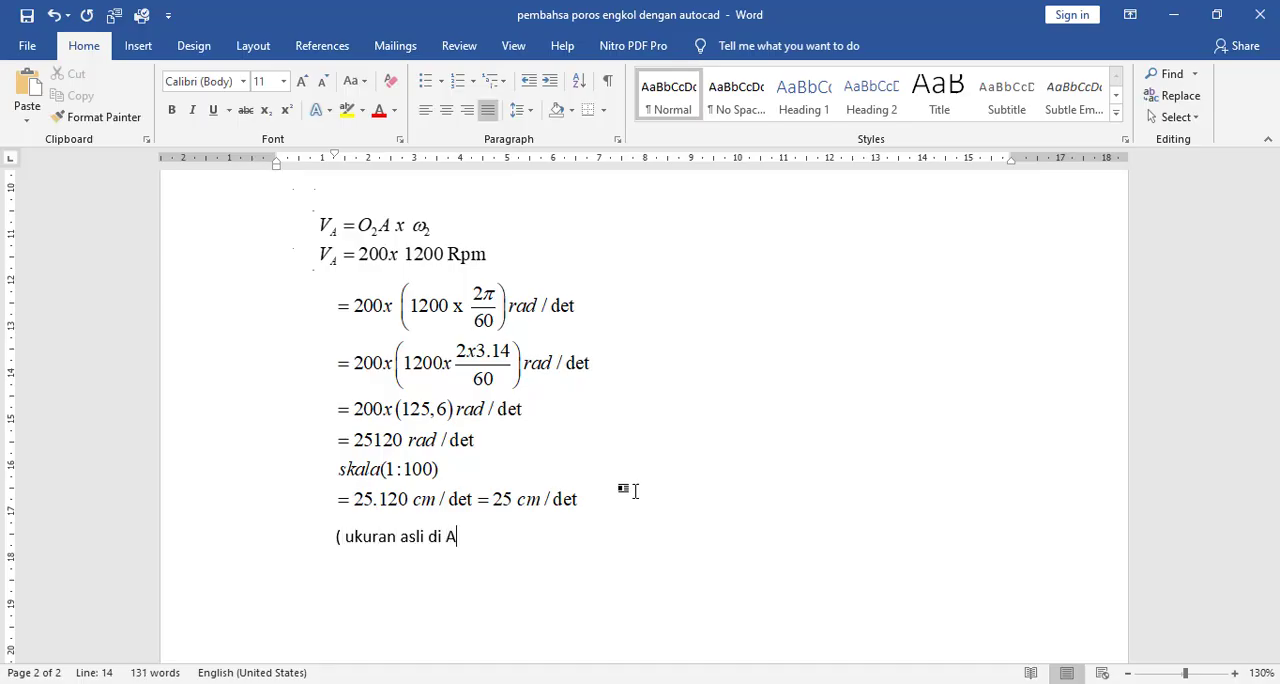
pyautogui.write('Autocad')
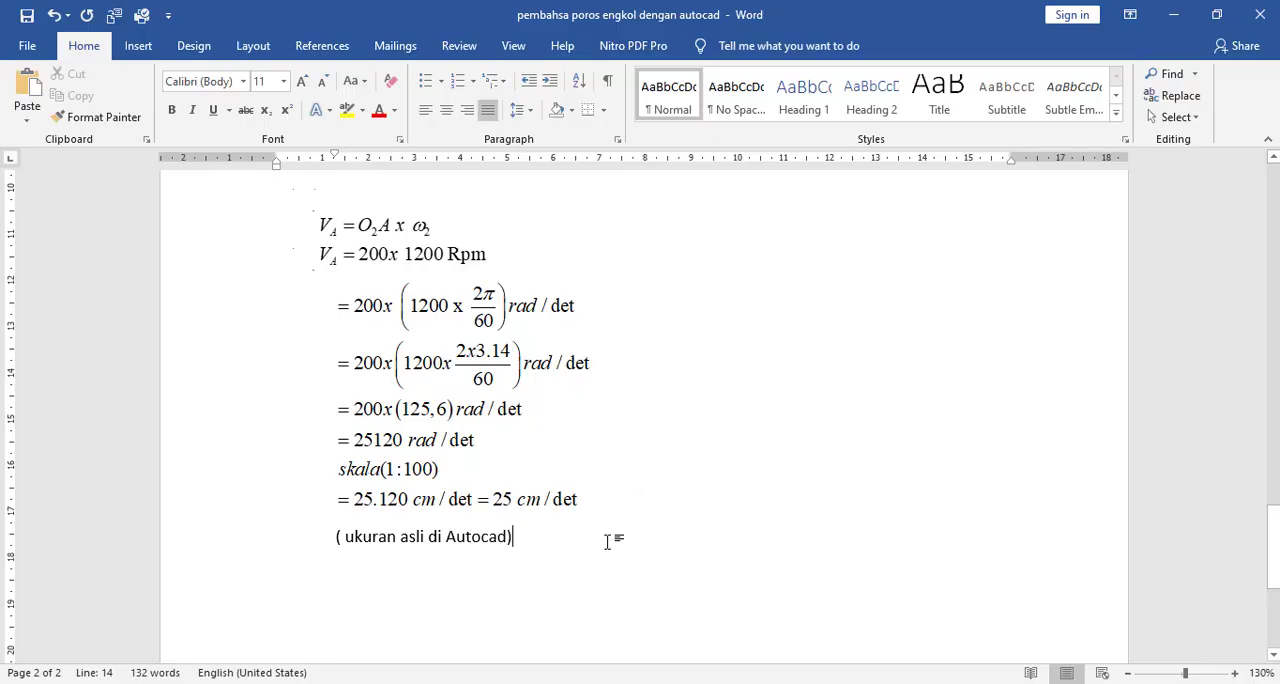
# - Switch to AutoCAD and the crank-slider drawing with joint C on link AB
pyautogui.scroll(-2, 607, 541)
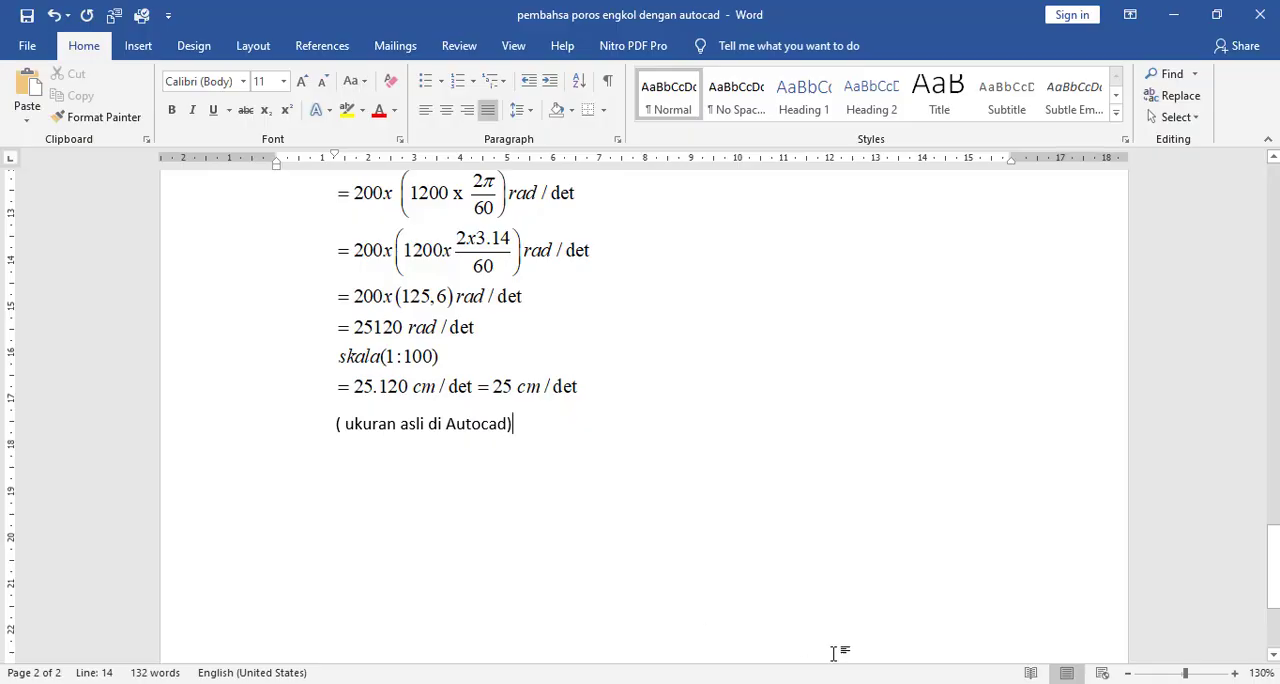
pyautogui.click(842, 683)
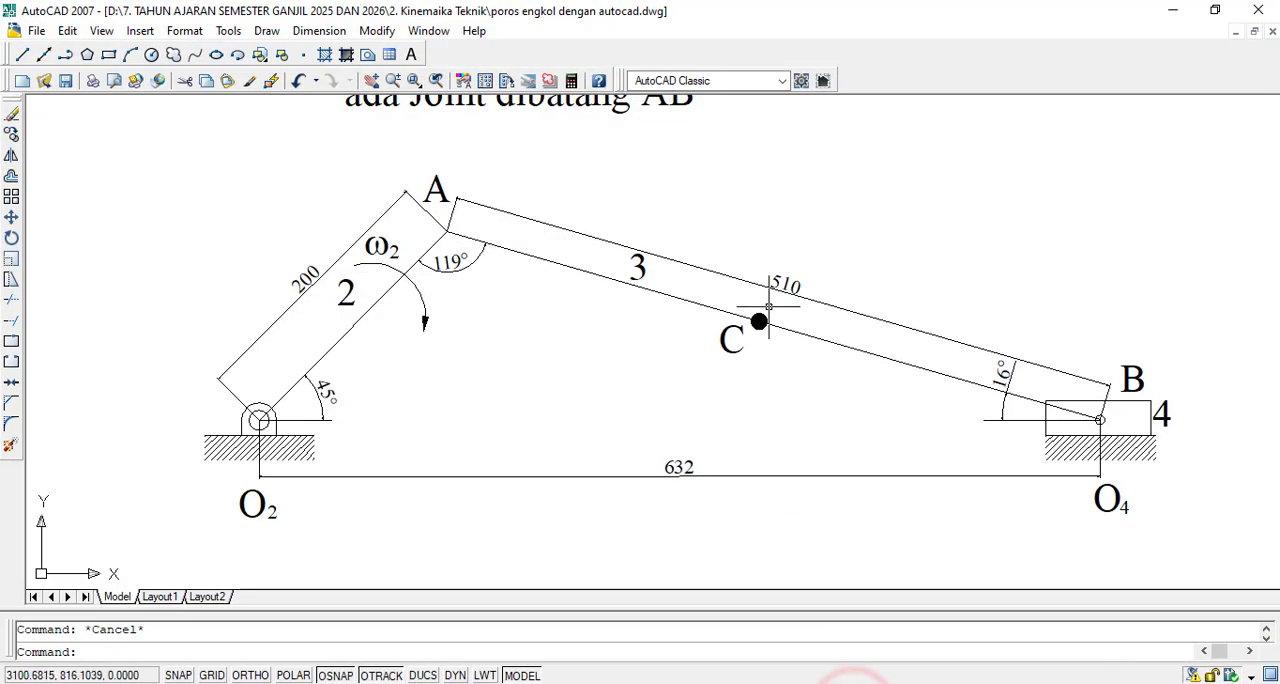
pyautogui.scroll(-3, 803, 413)
pyautogui.scroll(3, 720, 430)
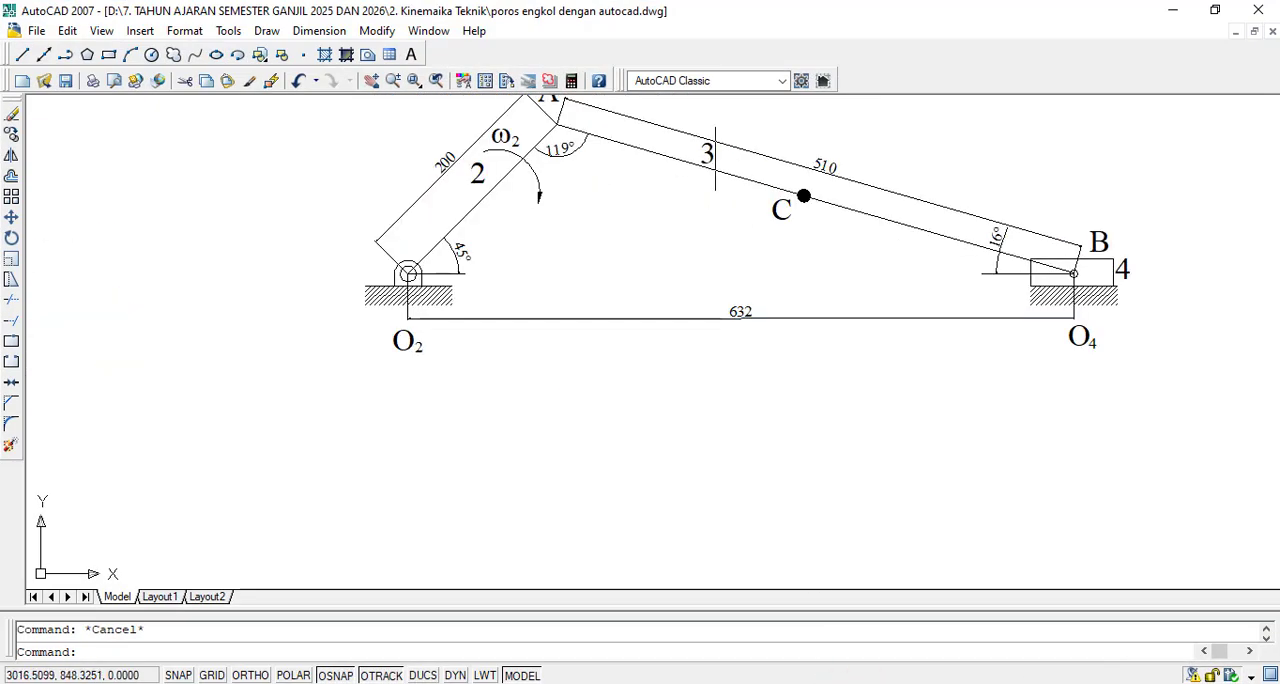
pyautogui.scroll(2, 912, 112)
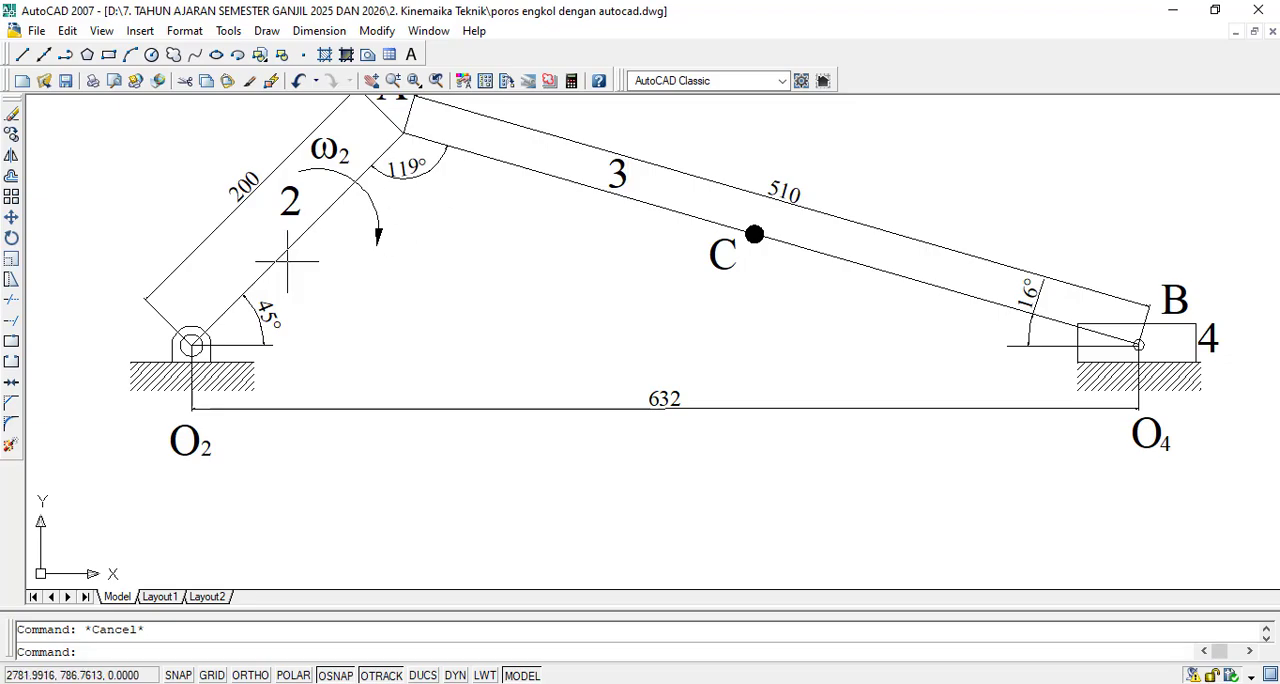
pyautogui.click(20, 54)
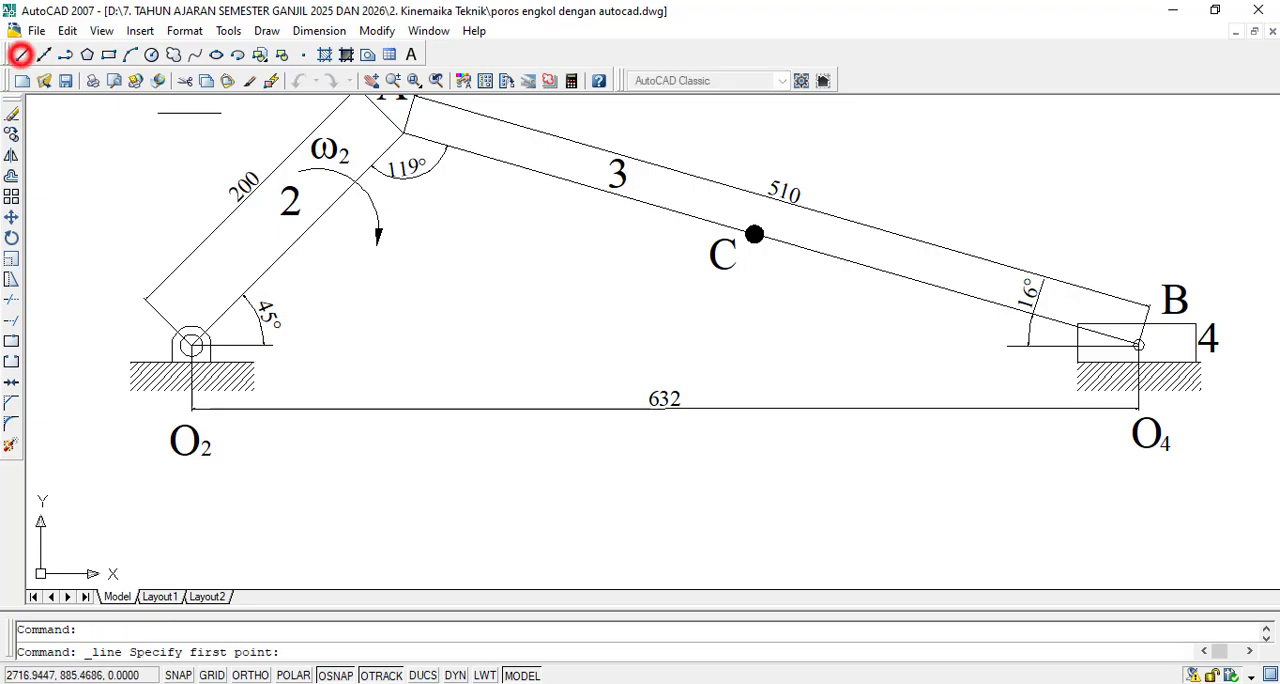
pyautogui.click(293, 240)
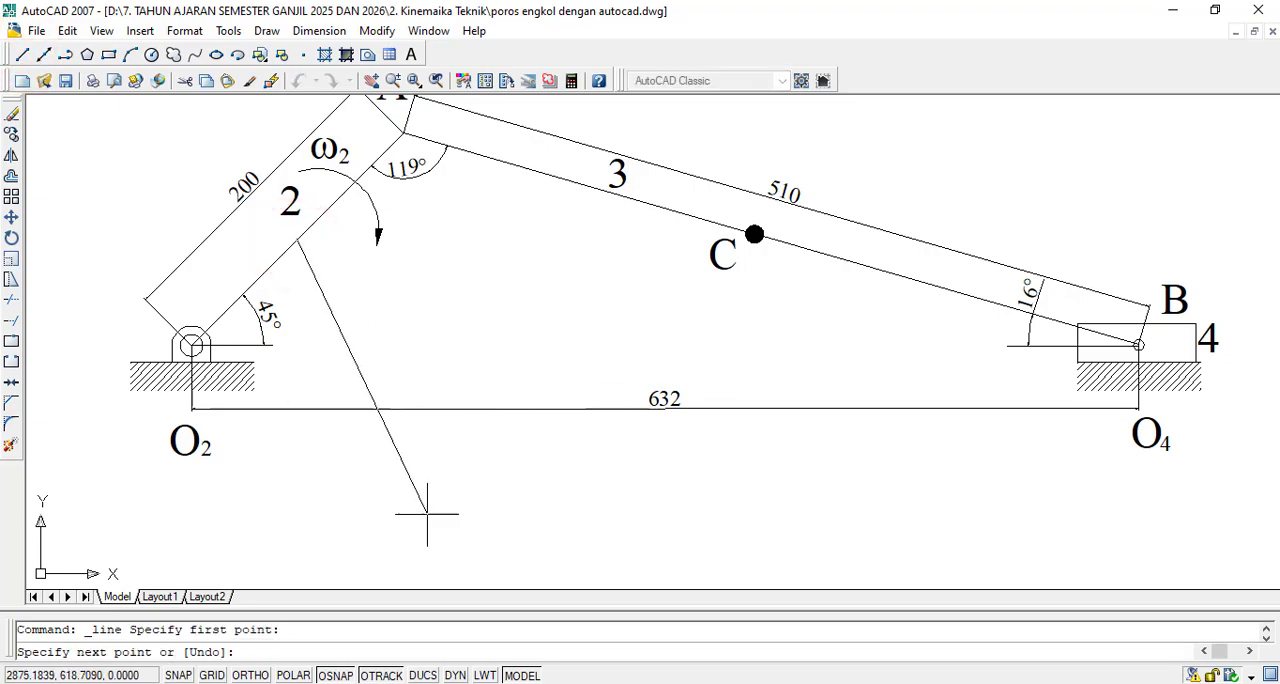
pyautogui.press('Escape')
pyautogui.press('Escape')
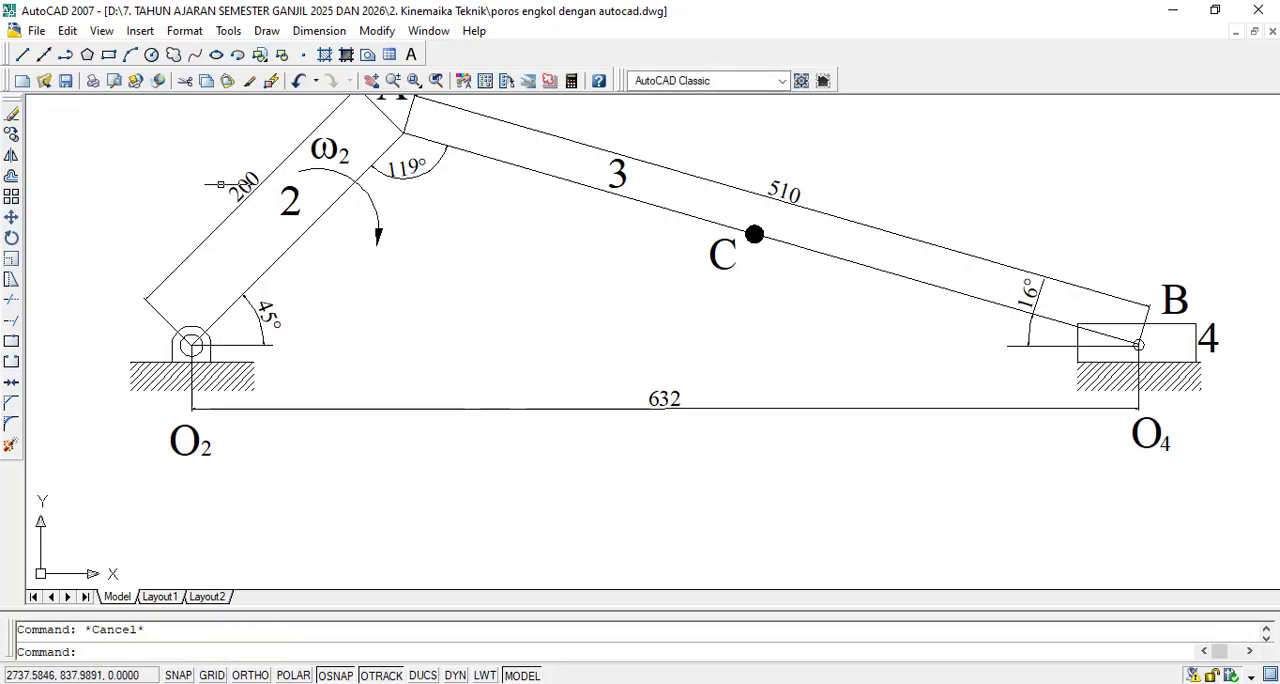
# - Clear all object snap modes and enable only Perpendicular
pyautogui.rightClick(344, 676)
pyautogui.click(396, 662)
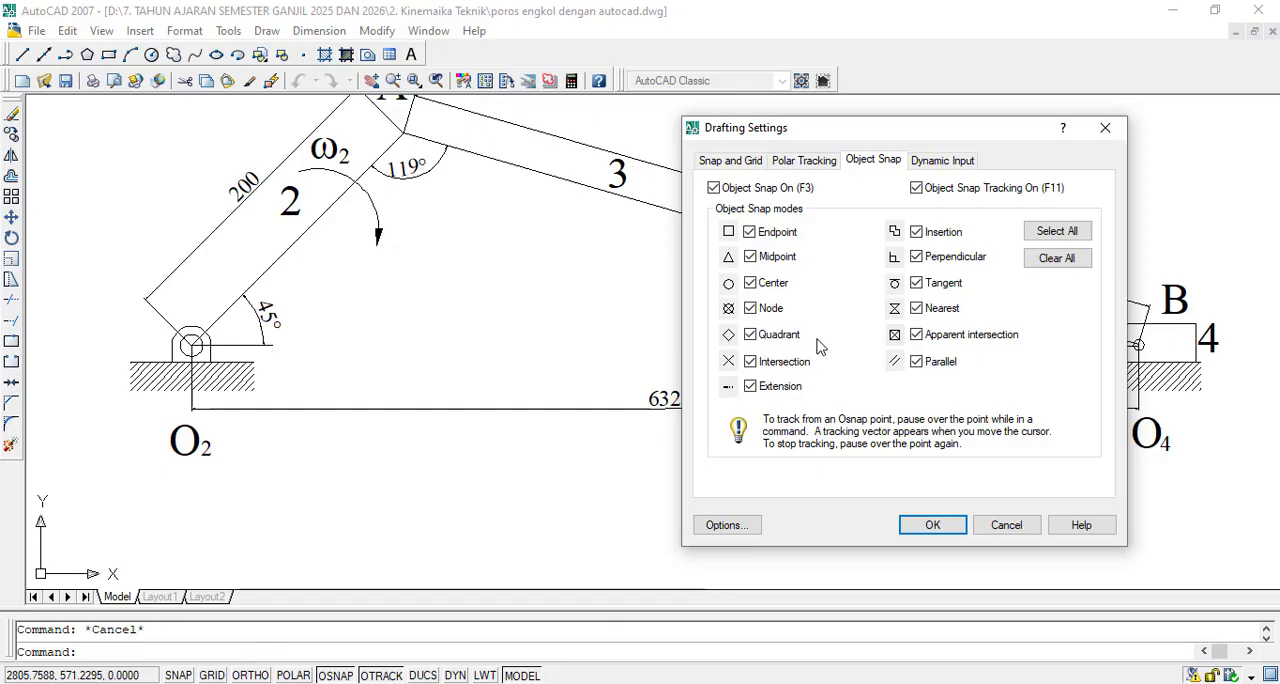
pyautogui.click(1060, 258)
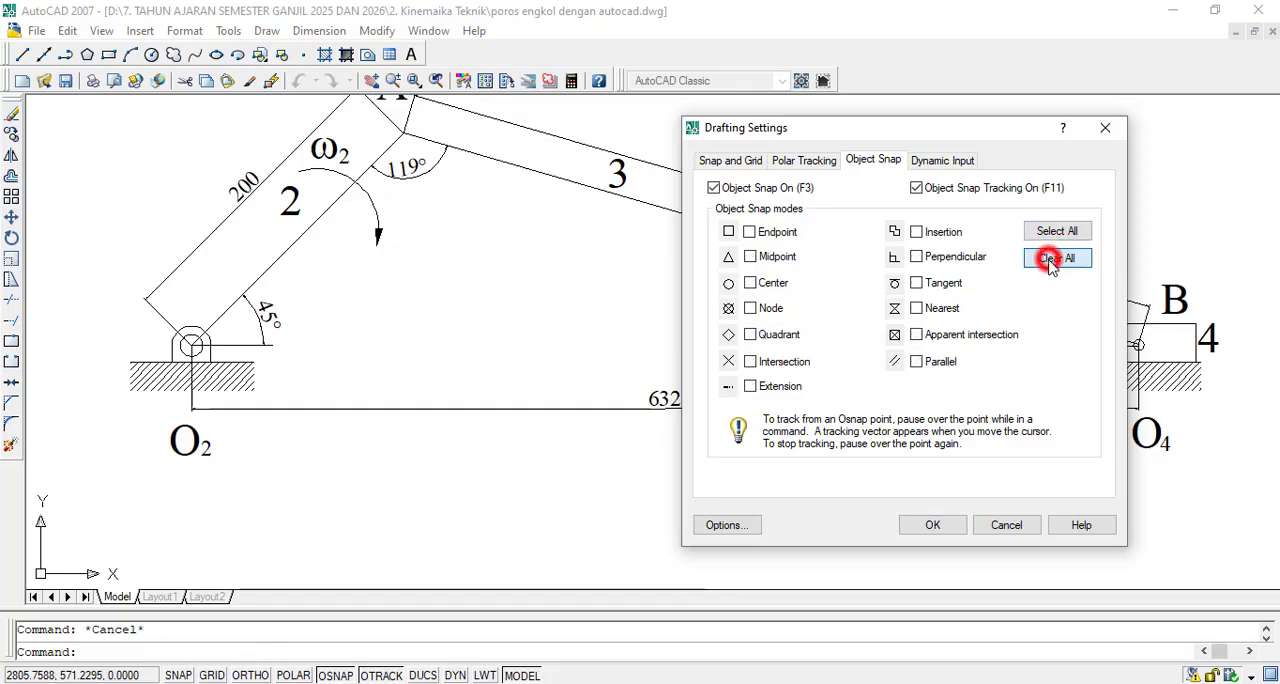
pyautogui.click(917, 258)
pyautogui.click(929, 524)
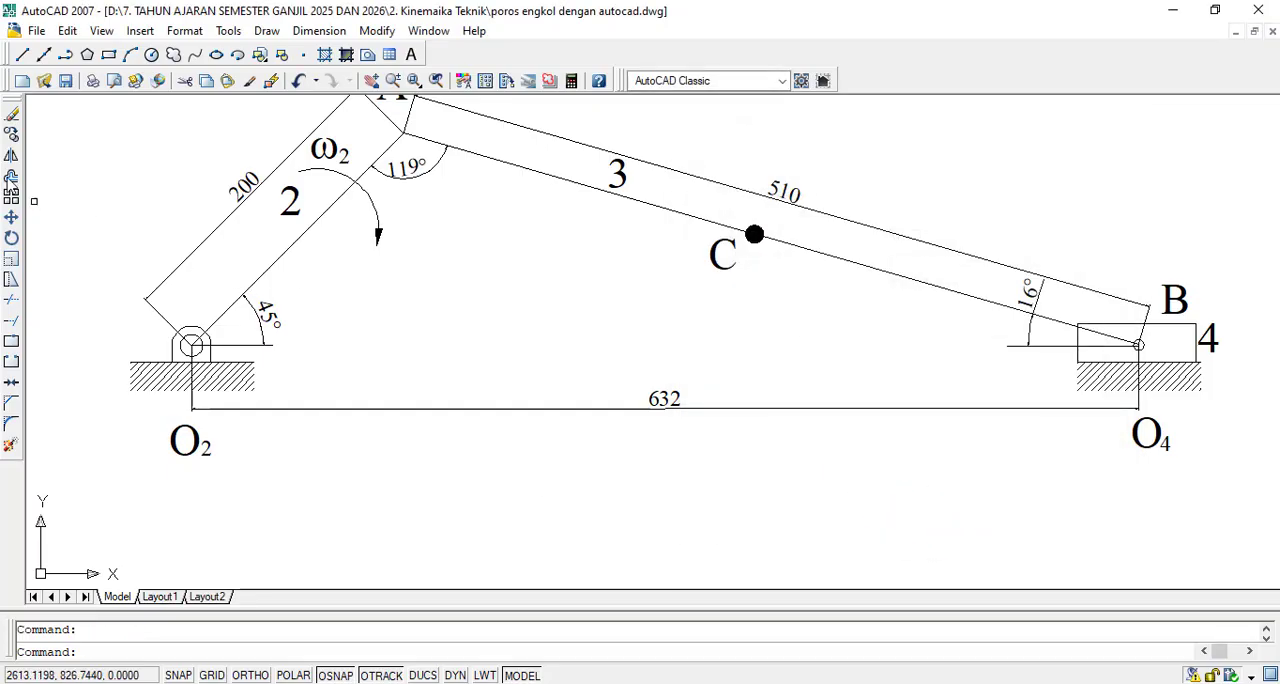
# - Draw a line perpendicular to crank 2, running from the crank diagonally down past the O2–O4 dimension
pyautogui.click(22, 55)
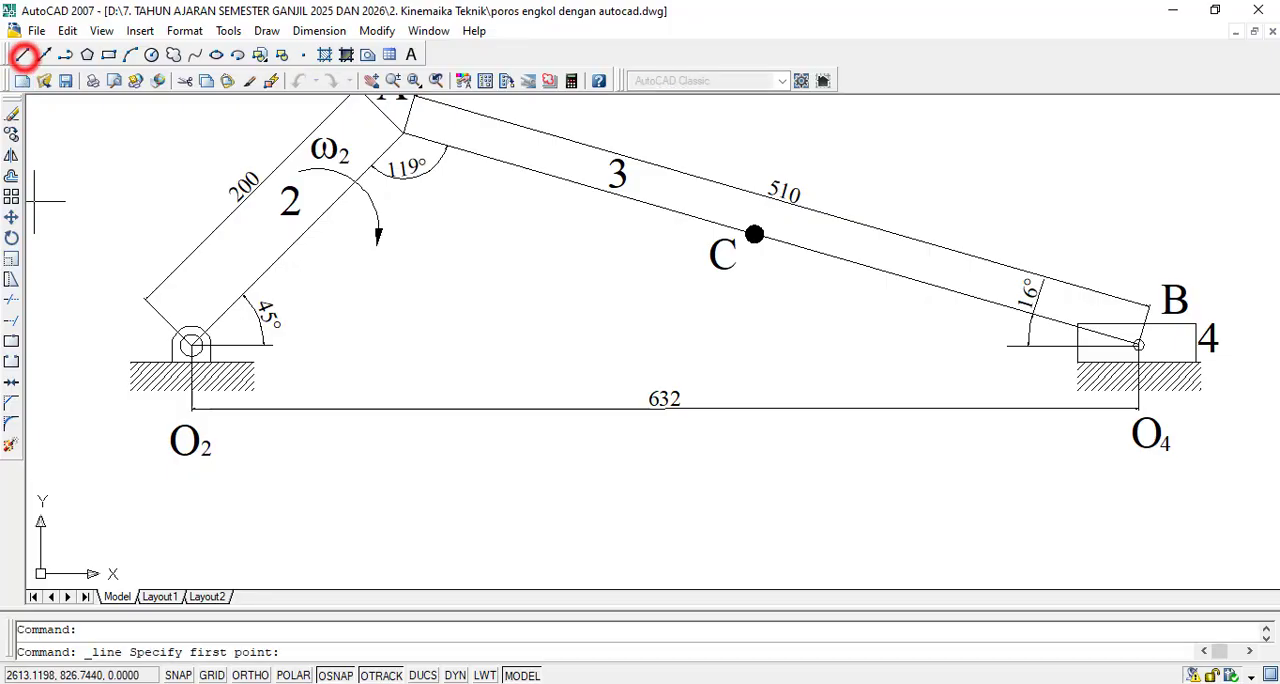
pyautogui.click(309, 229)
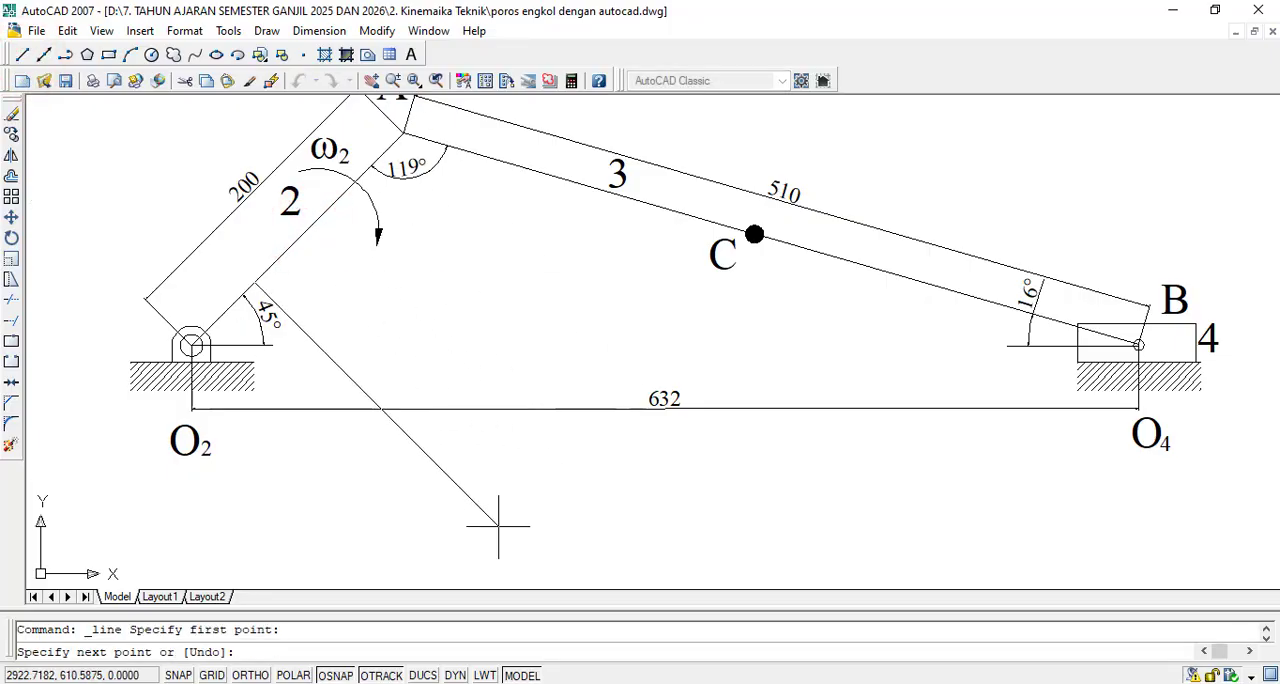
pyautogui.scroll(-1, 640, 321)
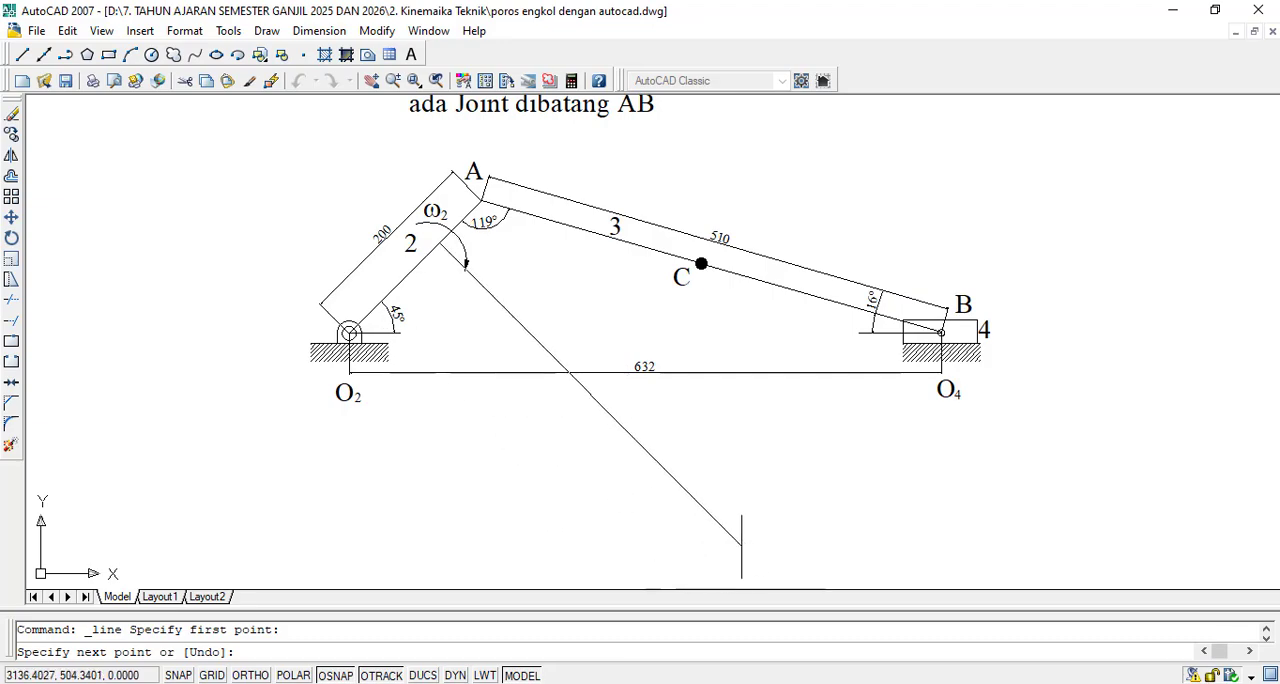
pyautogui.click(740, 545)
pyautogui.press('Escape')
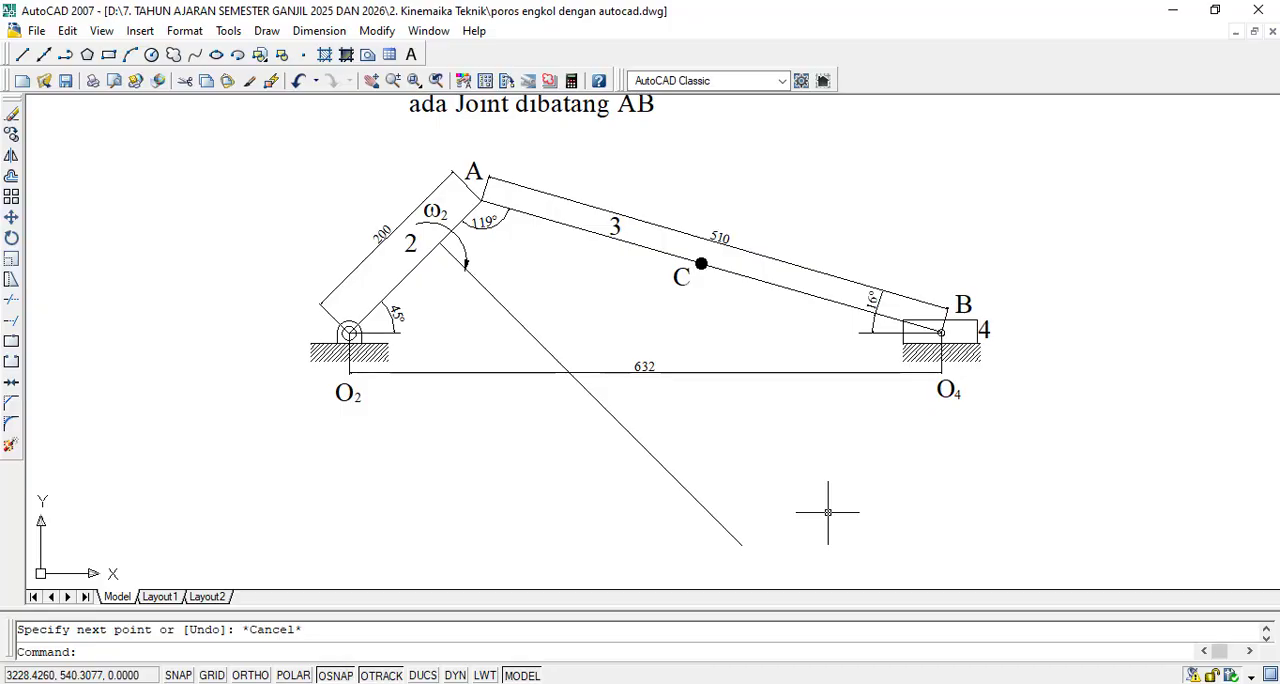
# - Copy the perpendicular line once into the empty area below the mechanism
pyautogui.click(13, 134)
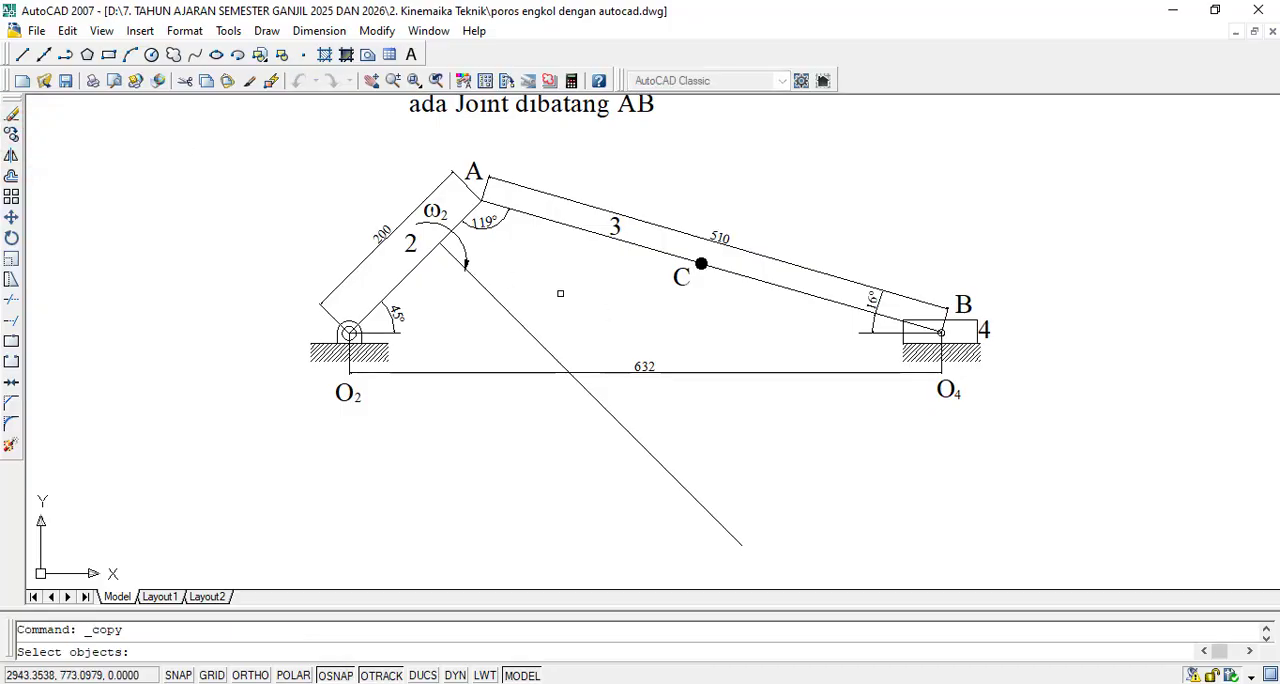
pyautogui.click(558, 293)
pyautogui.click(456, 370)
pyautogui.press('Return')
pyautogui.click(508, 314)
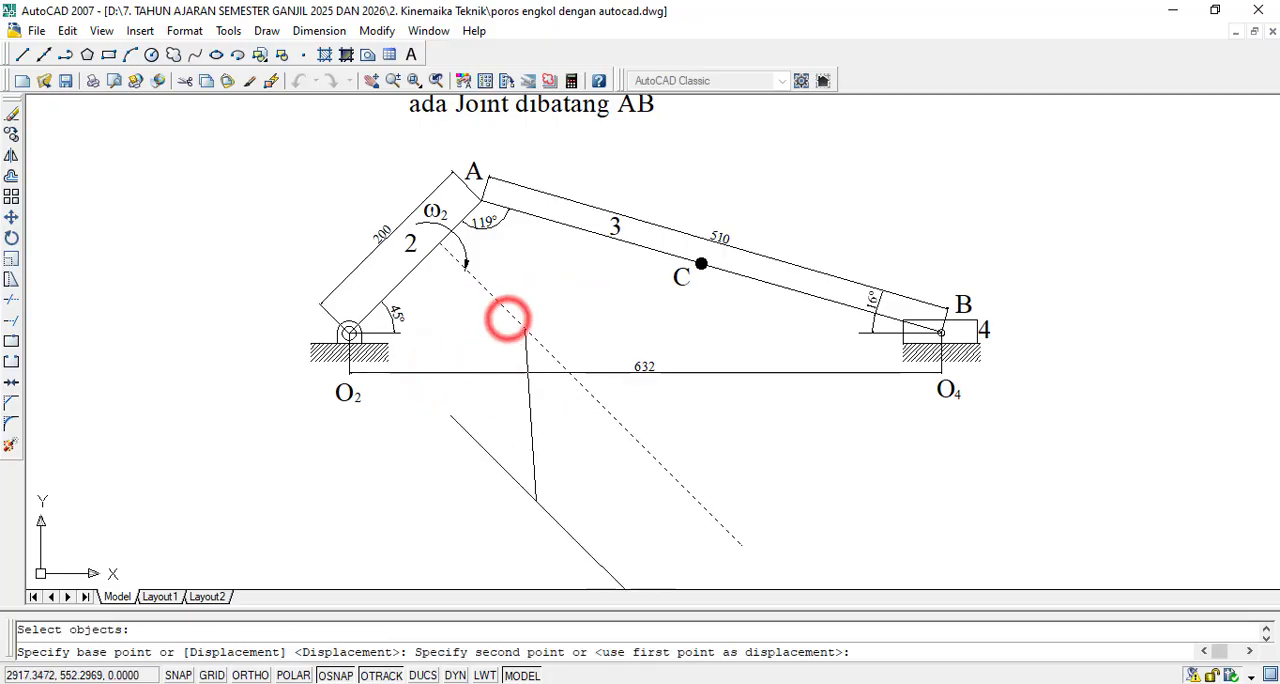
pyautogui.scroll(-2, 590, 310)
pyautogui.scroll(2, 584, 488)
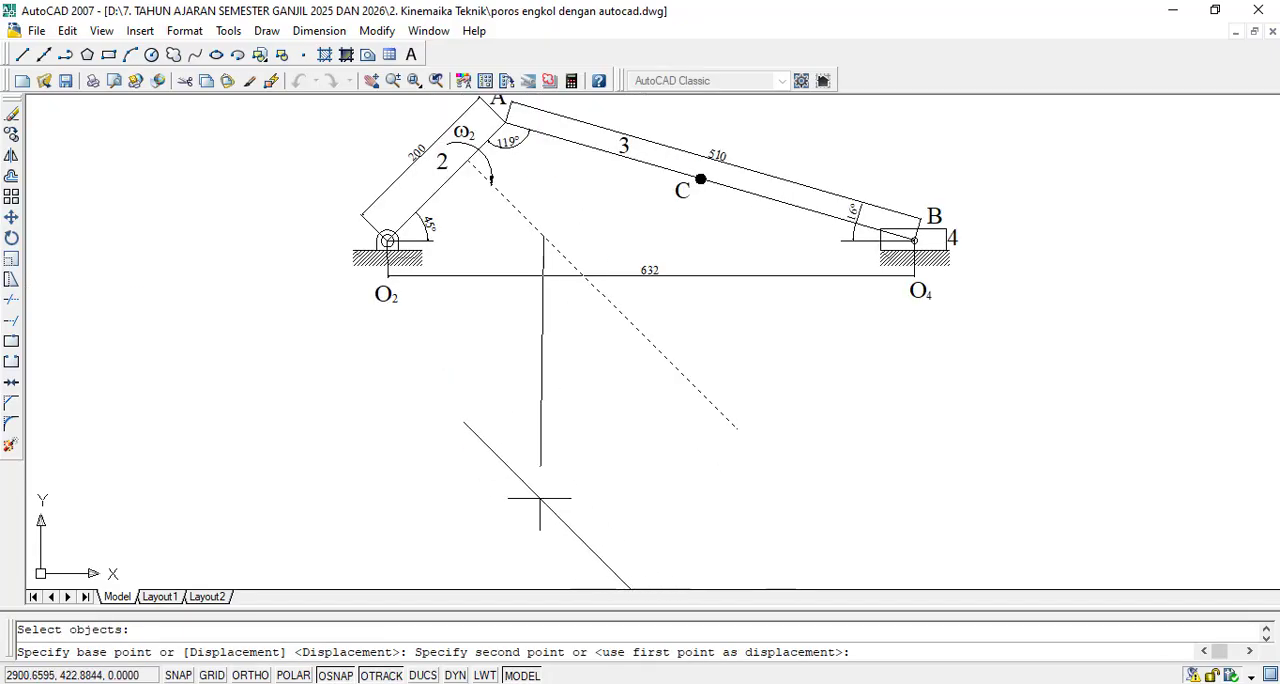
pyautogui.click(533, 507)
pyautogui.scroll(-2, 590, 400)
pyautogui.scroll(2, 600, 520)
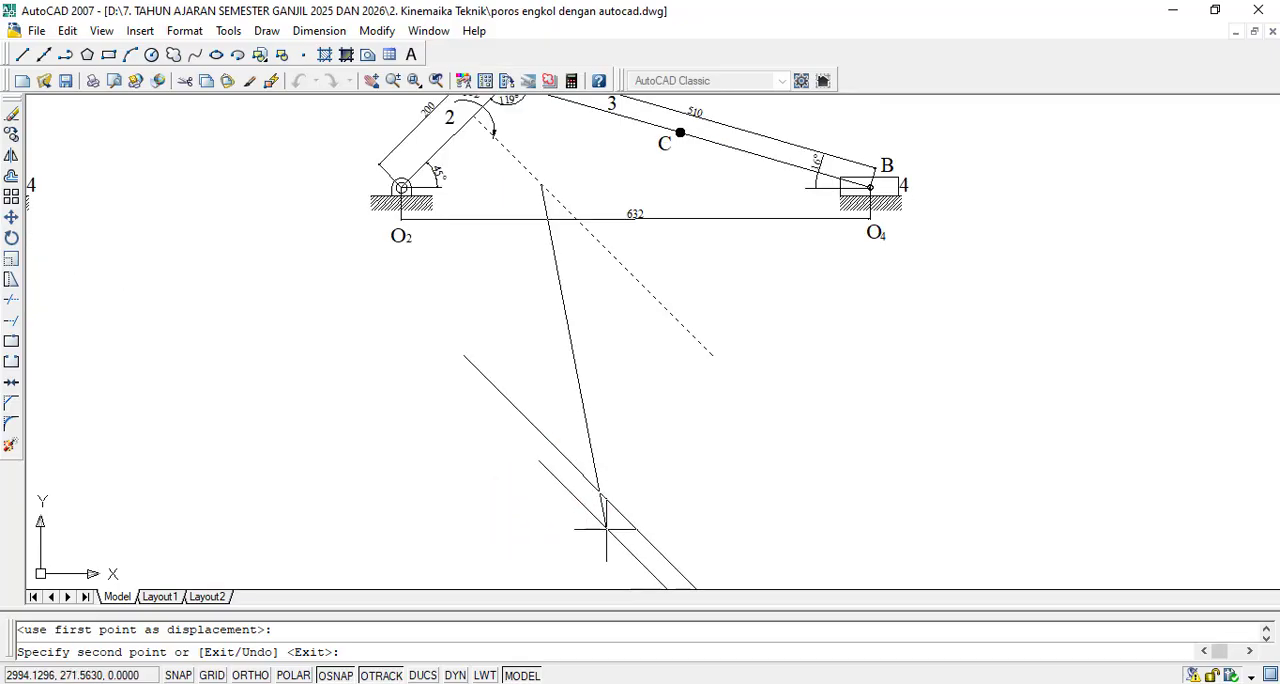
pyautogui.press('Escape')
# - Delete the original perpendicular line attached to crank 2
pyautogui.click(705, 348)
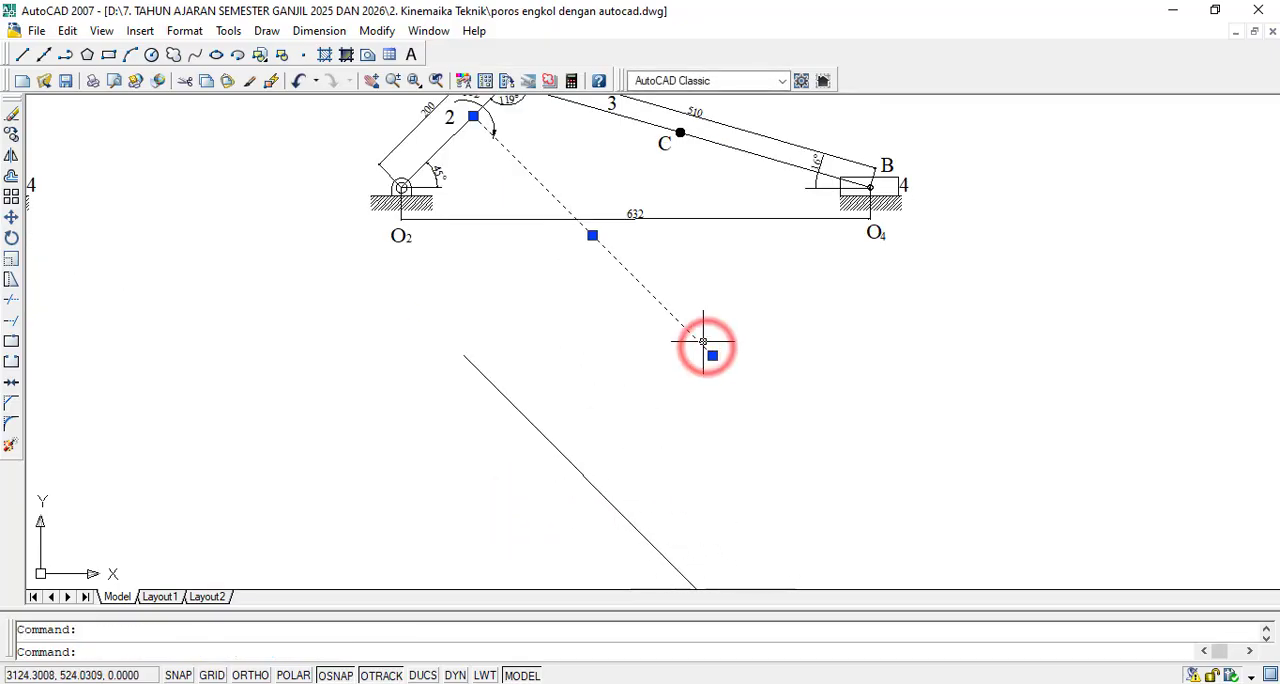
pyautogui.press('Delete')
pyautogui.scroll(-2, 683, 297)
pyautogui.scroll(2, 709, 514)
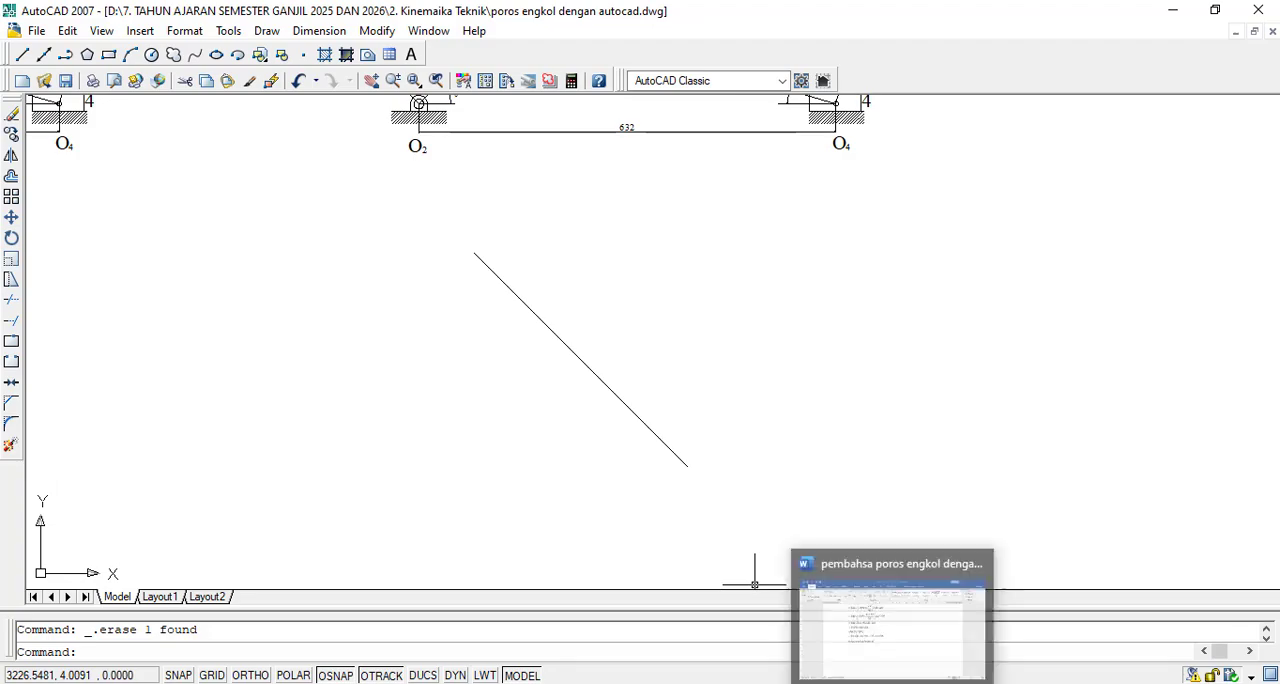
# - Check the scaled velocity of point A in the Word document and return to the AutoCAD drawing
pyautogui.click(900, 683)
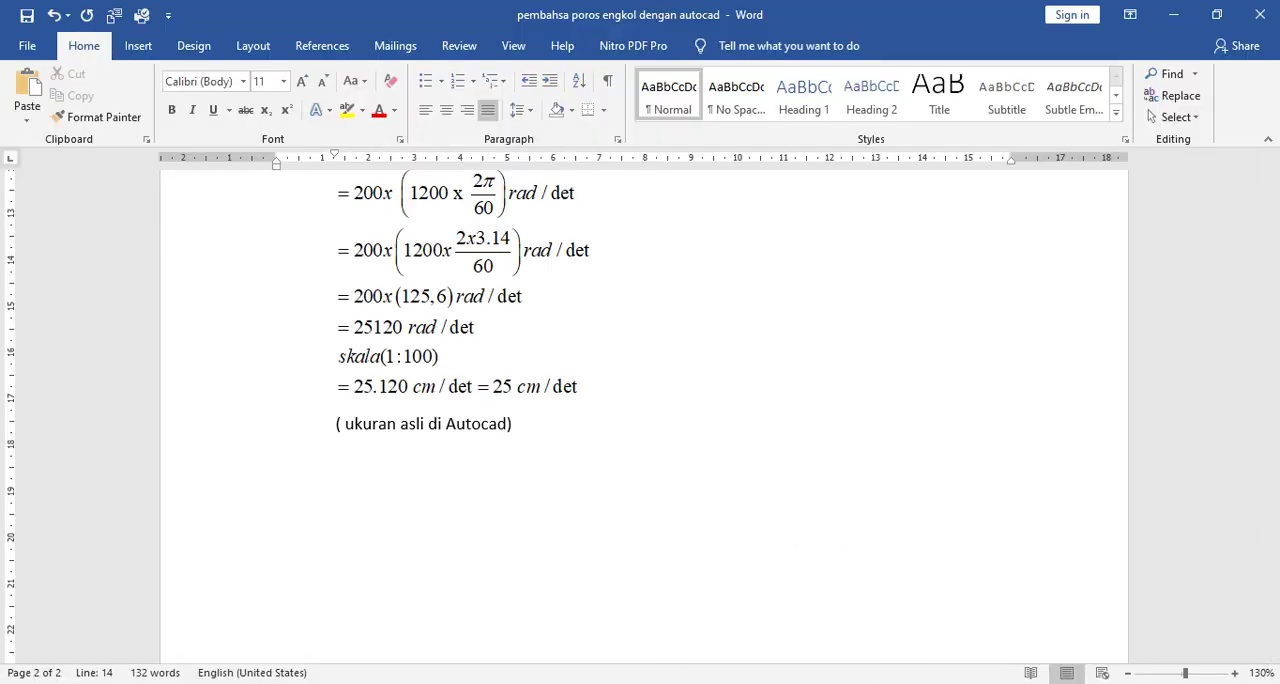
pyautogui.click(820, 683)
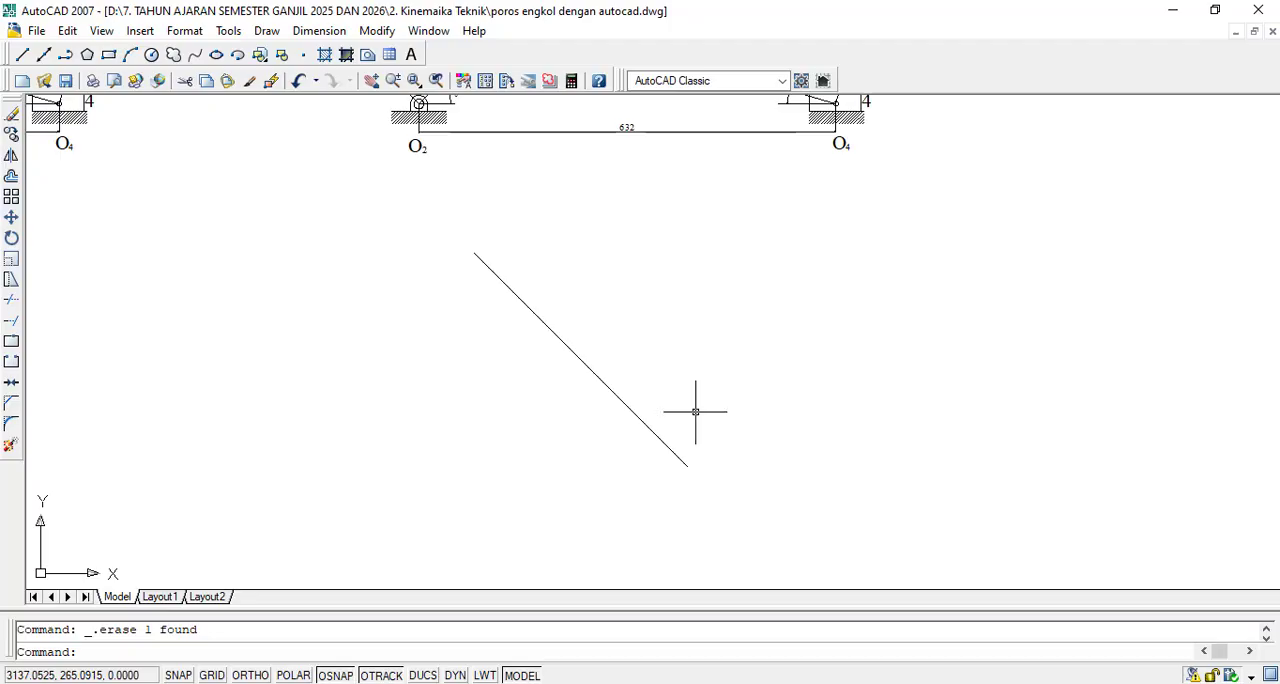
# - Enable all object snap modes in the drafting settings for dimensioning the copied line
pyautogui.click(333, 30)
pyautogui.click(331, 99)
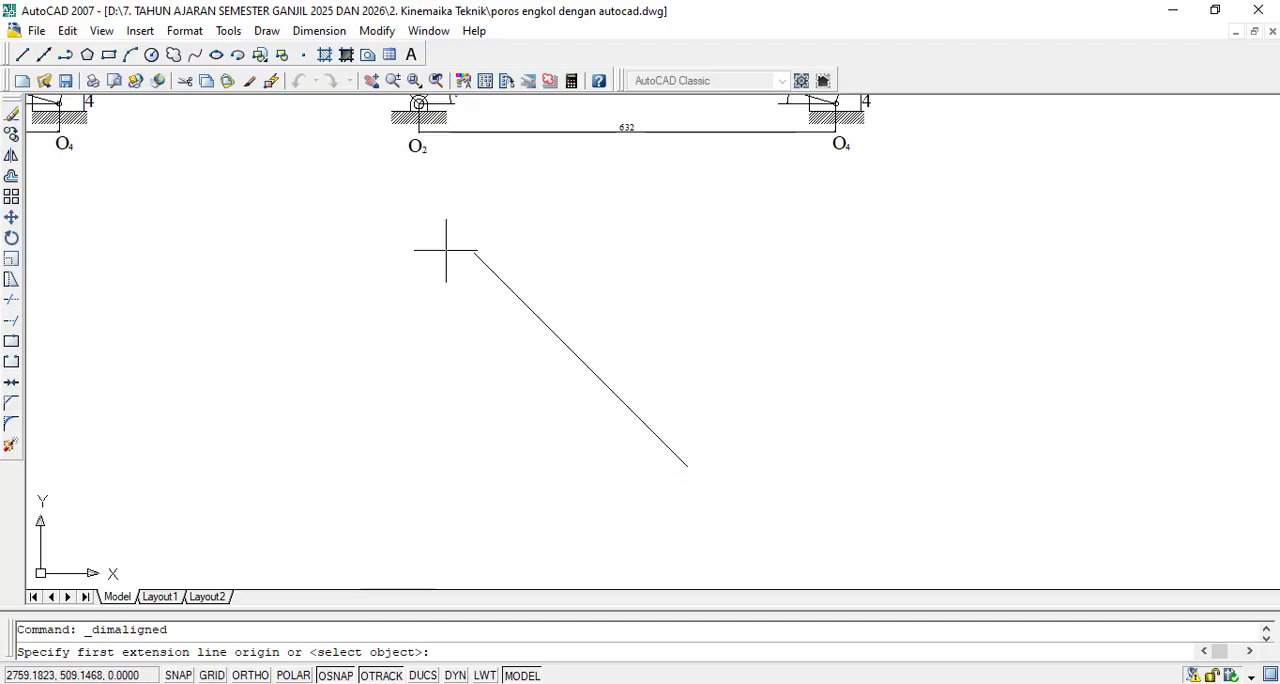
pyautogui.rightClick(398, 676)
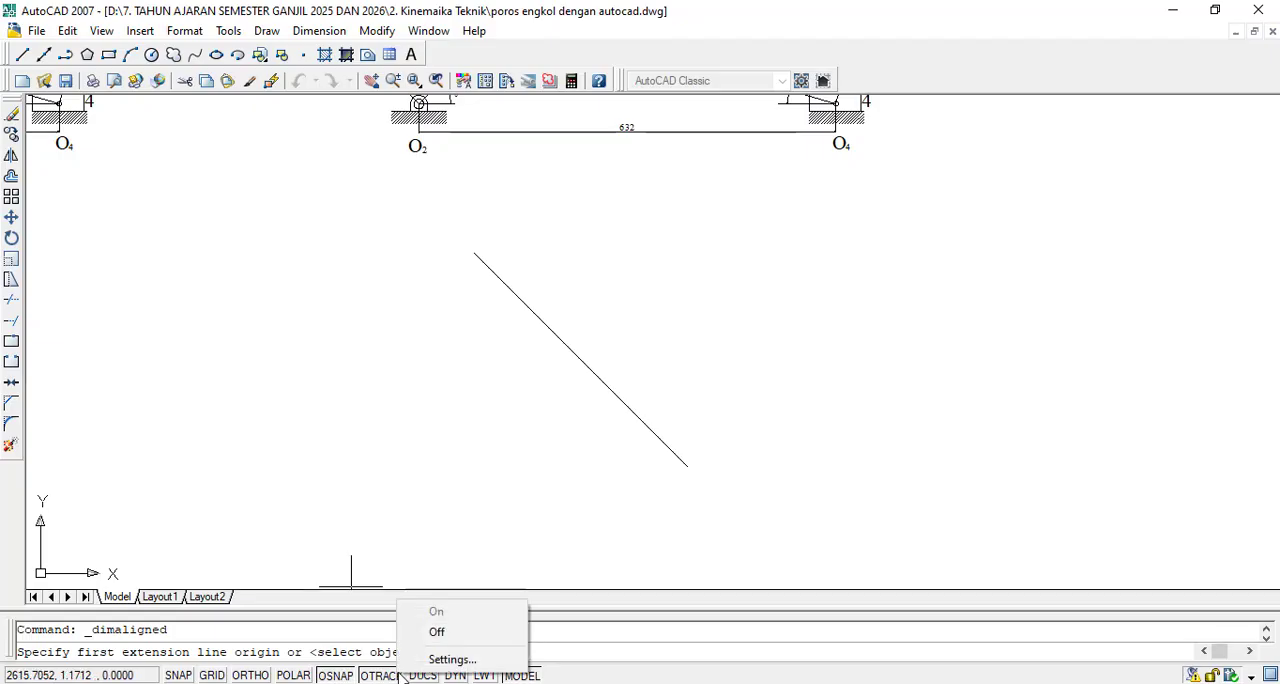
pyautogui.click(430, 657)
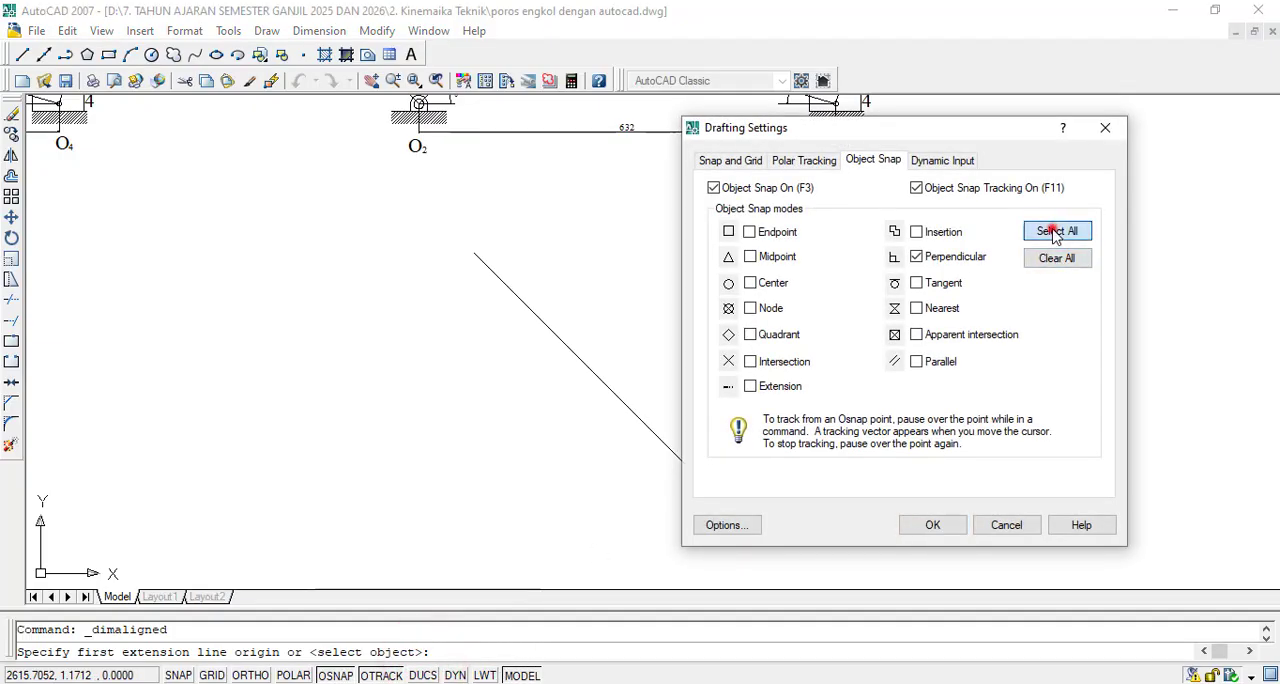
pyautogui.click(1057, 231)
pyautogui.click(930, 525)
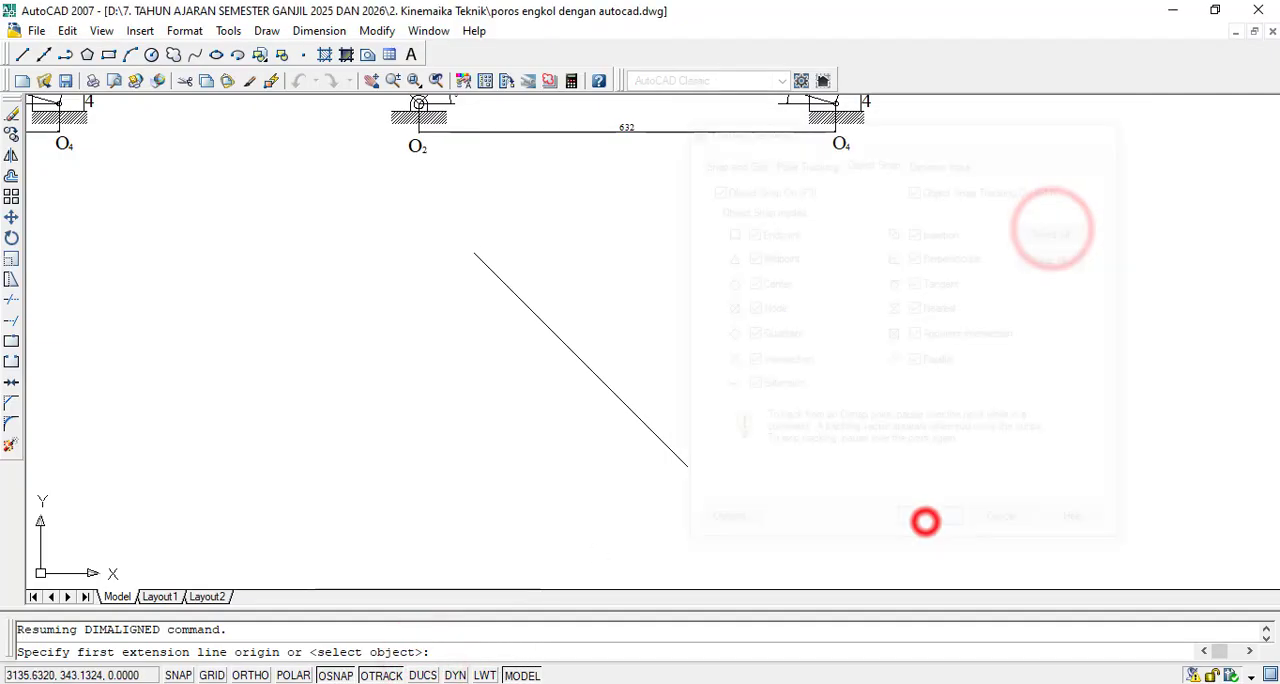
# - Add an aligned dimension between the two endpoints of the copied diagonal line, placed along its upper side
pyautogui.click(319, 30)
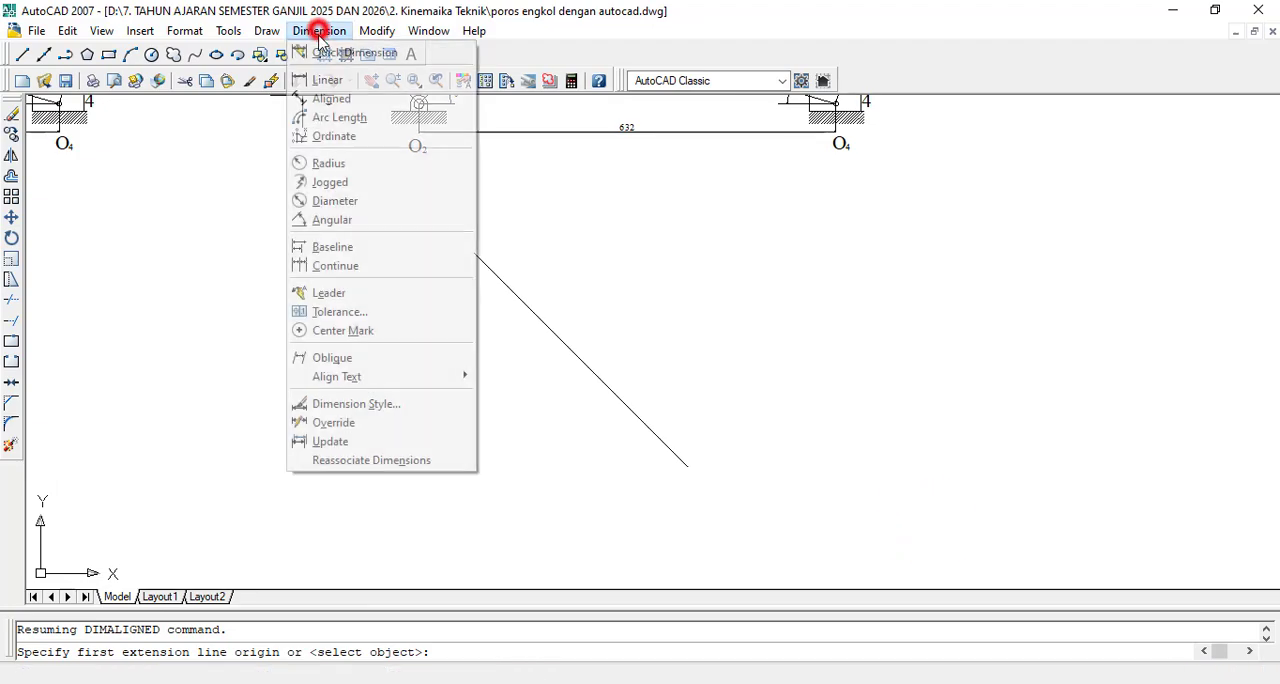
pyautogui.click(340, 98)
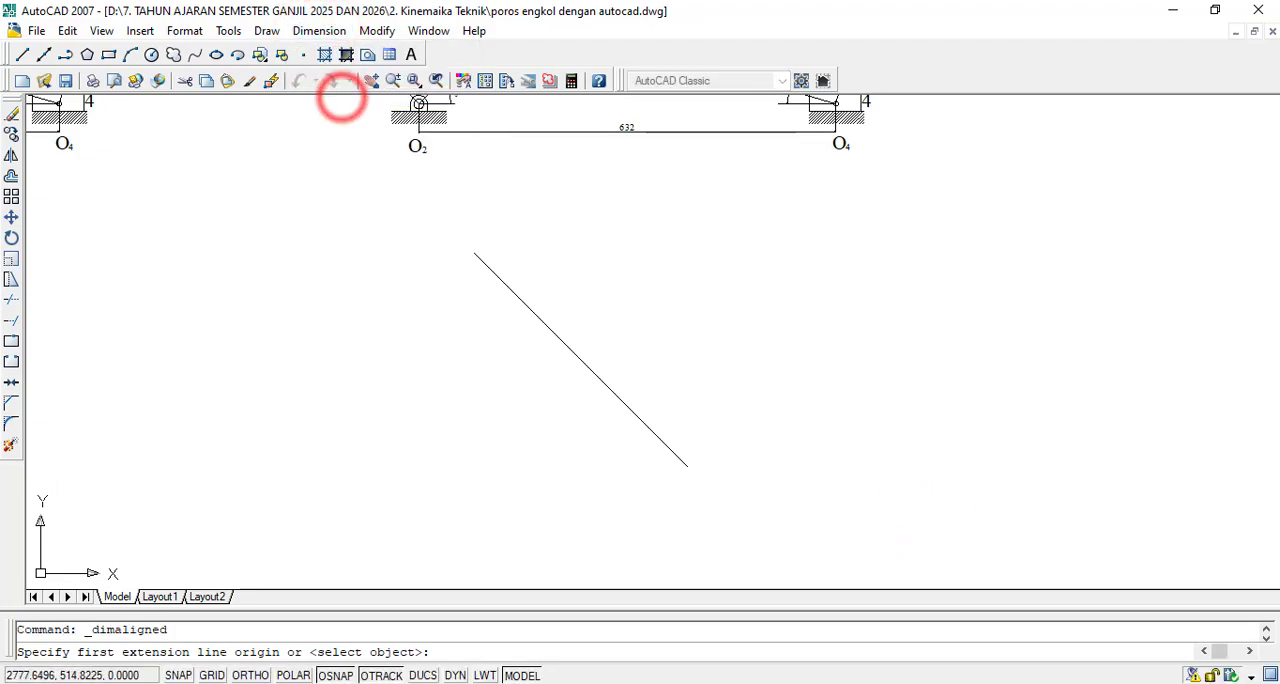
pyautogui.click(473, 253)
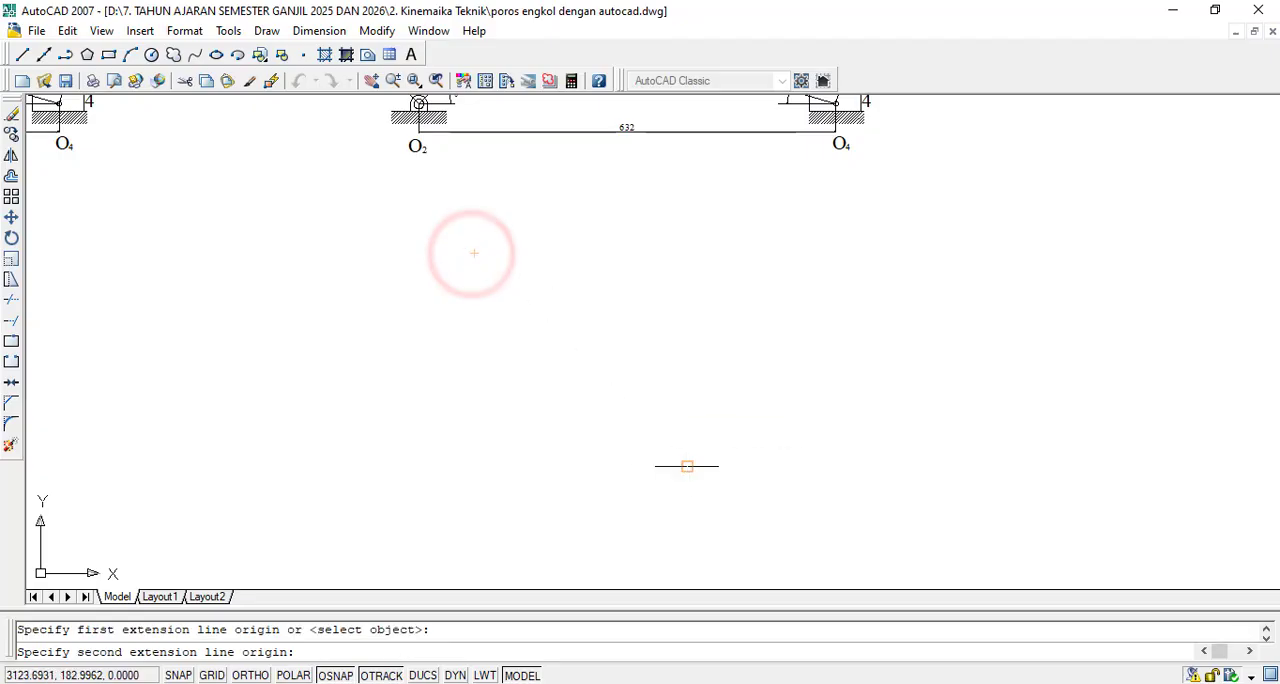
pyautogui.click(686, 465)
pyautogui.click(655, 356)
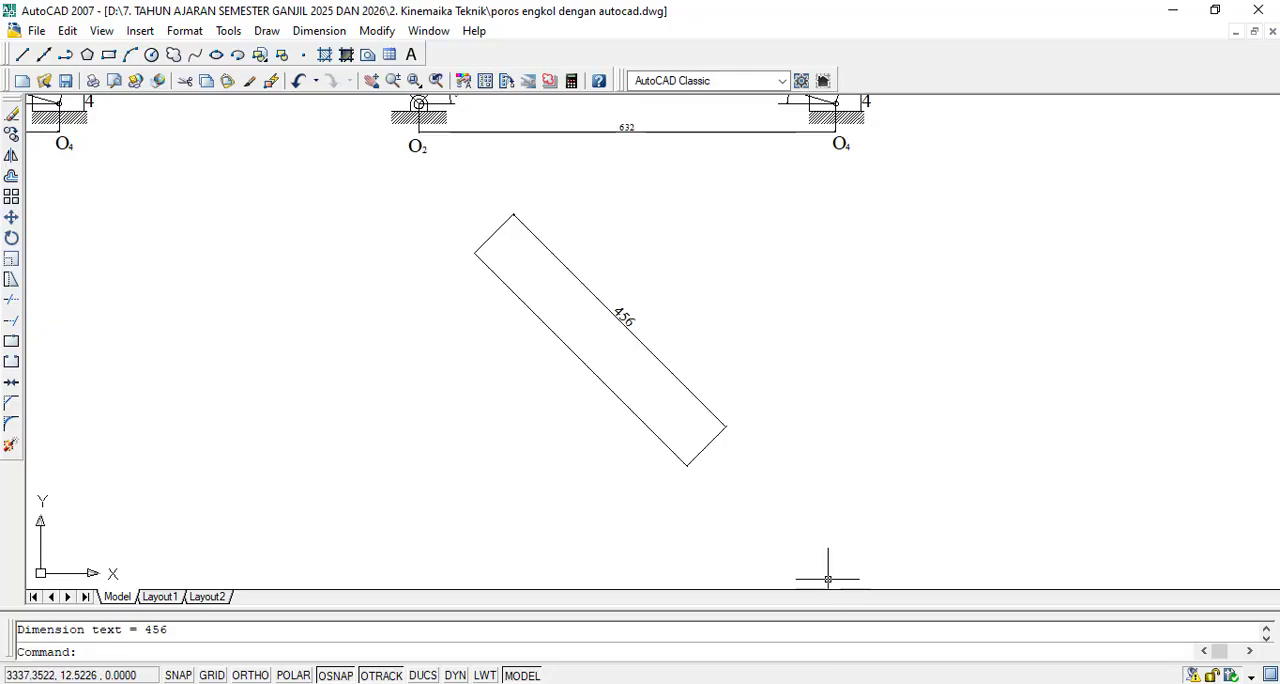
# - Switch to the Word document and correct the scaled velocity in the MathType equation to 251.20 cm/det
pyautogui.click(856, 683)
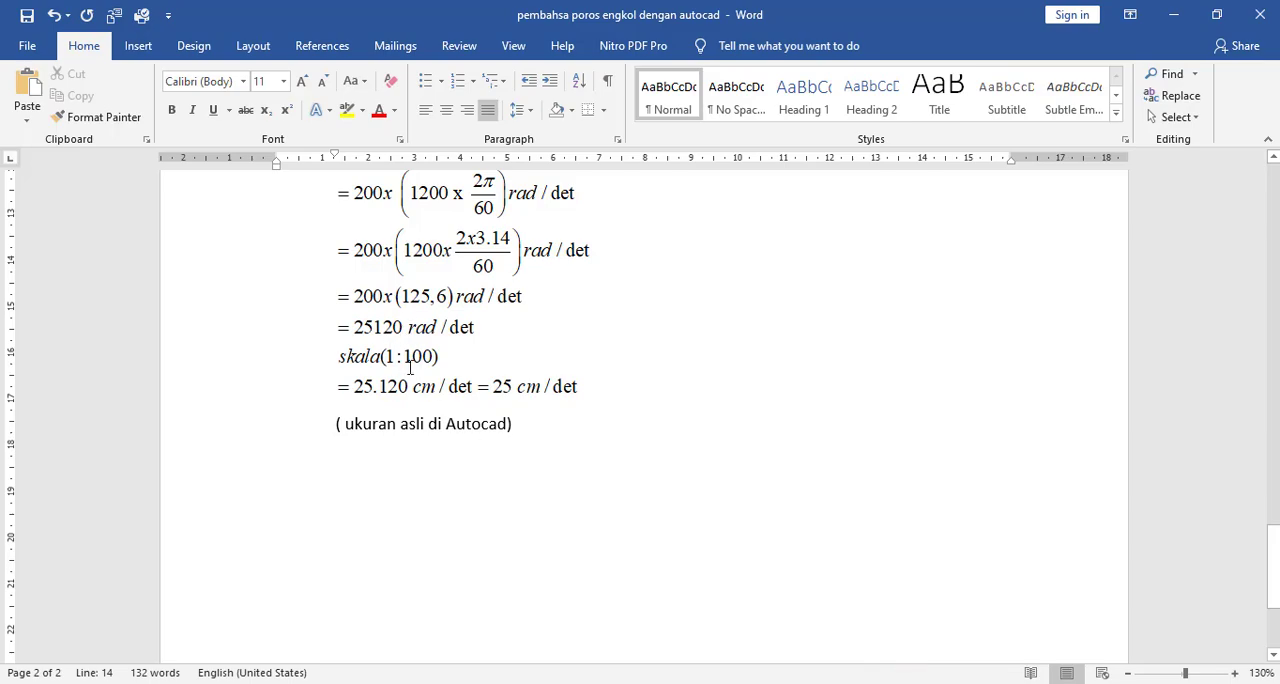
pyautogui.click(432, 358)
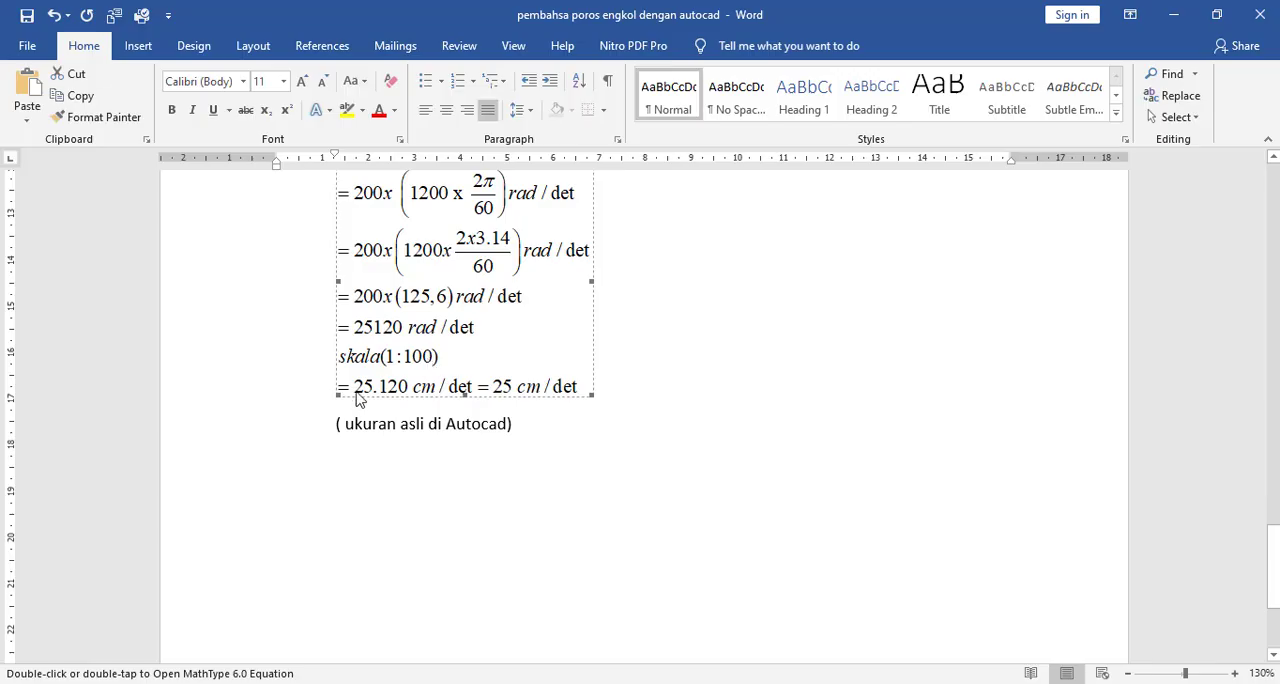
pyautogui.click(404, 378)
pyautogui.click(422, 346)
pyautogui.click(413, 350)
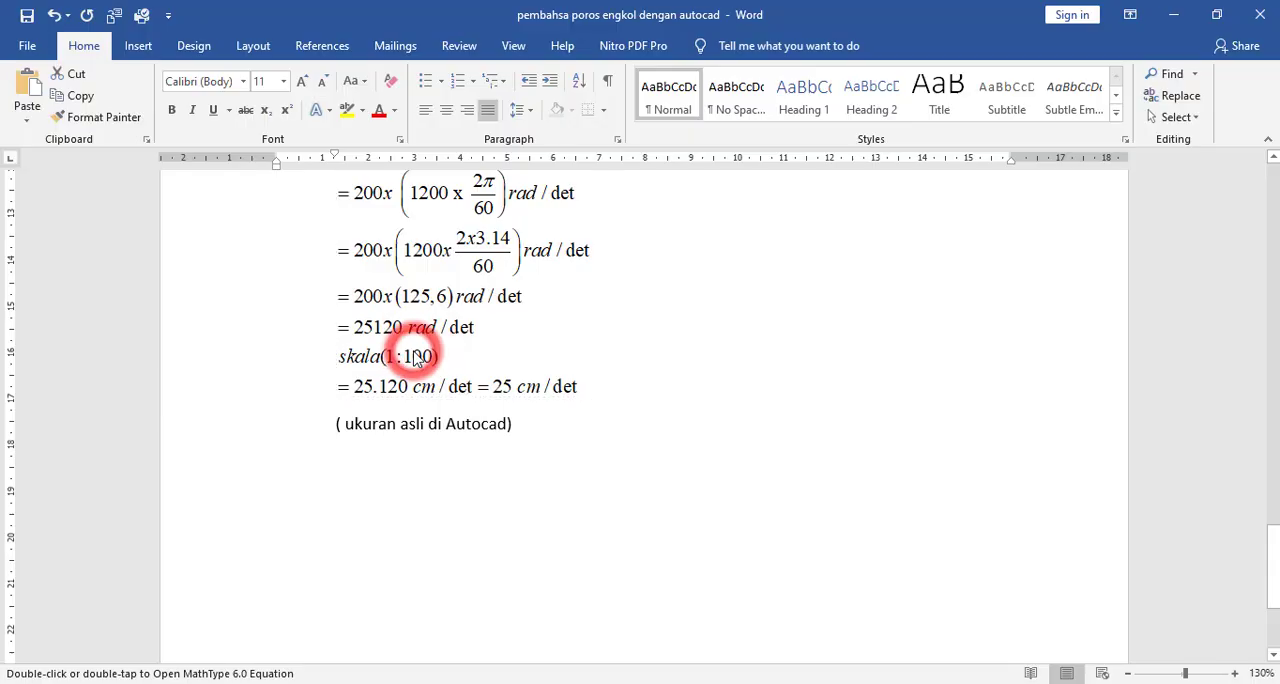
pyautogui.scroll(-2, 298, 452)
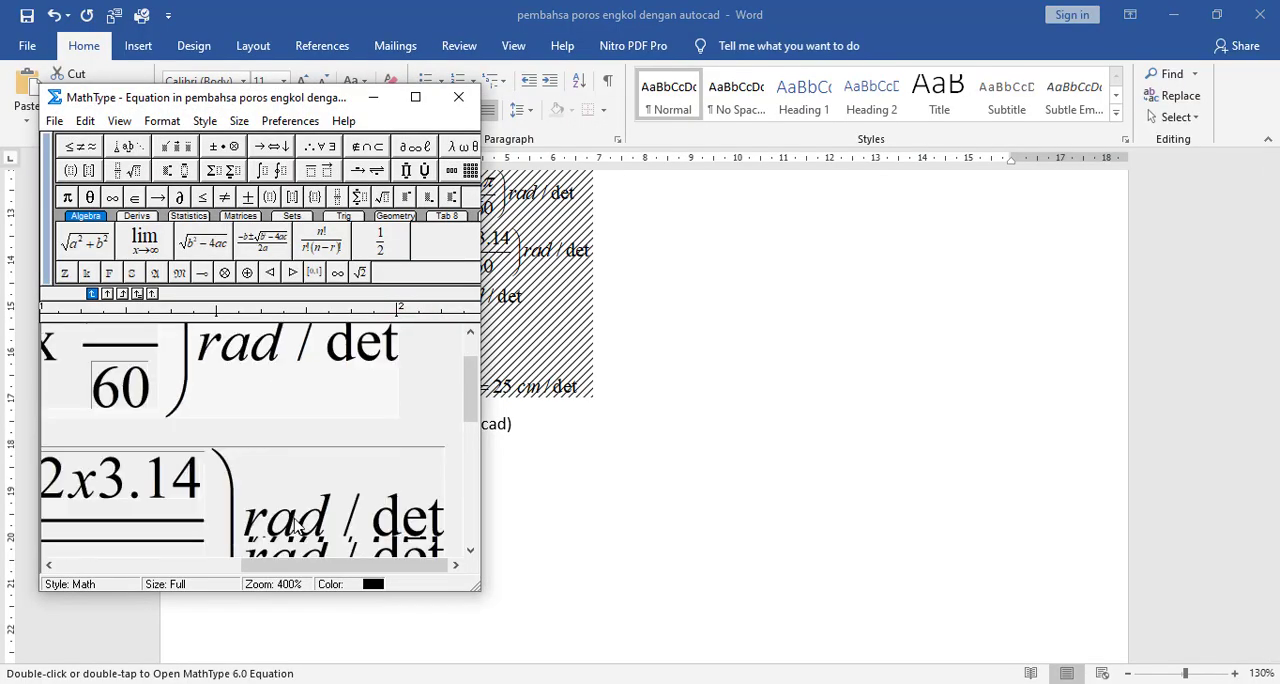
pyautogui.click(249, 566)
pyautogui.scroll(-3, 307, 472)
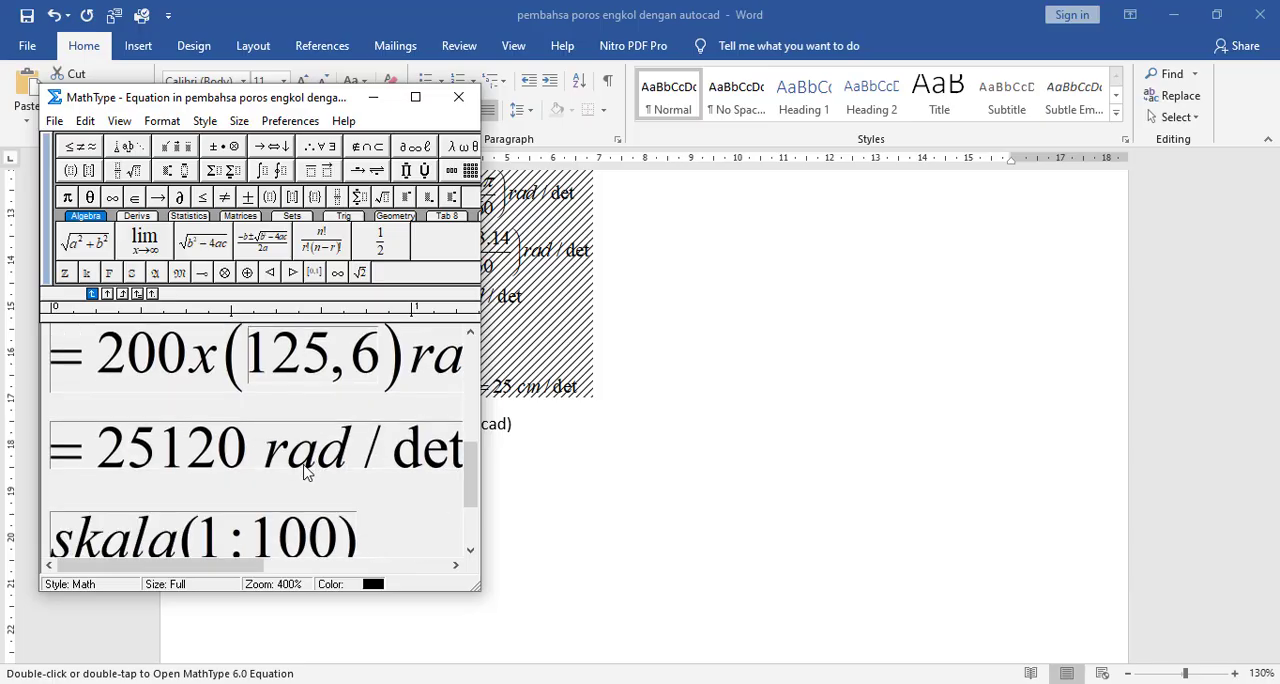
pyautogui.scroll(-2, 307, 474)
pyautogui.scroll(1, 306, 460)
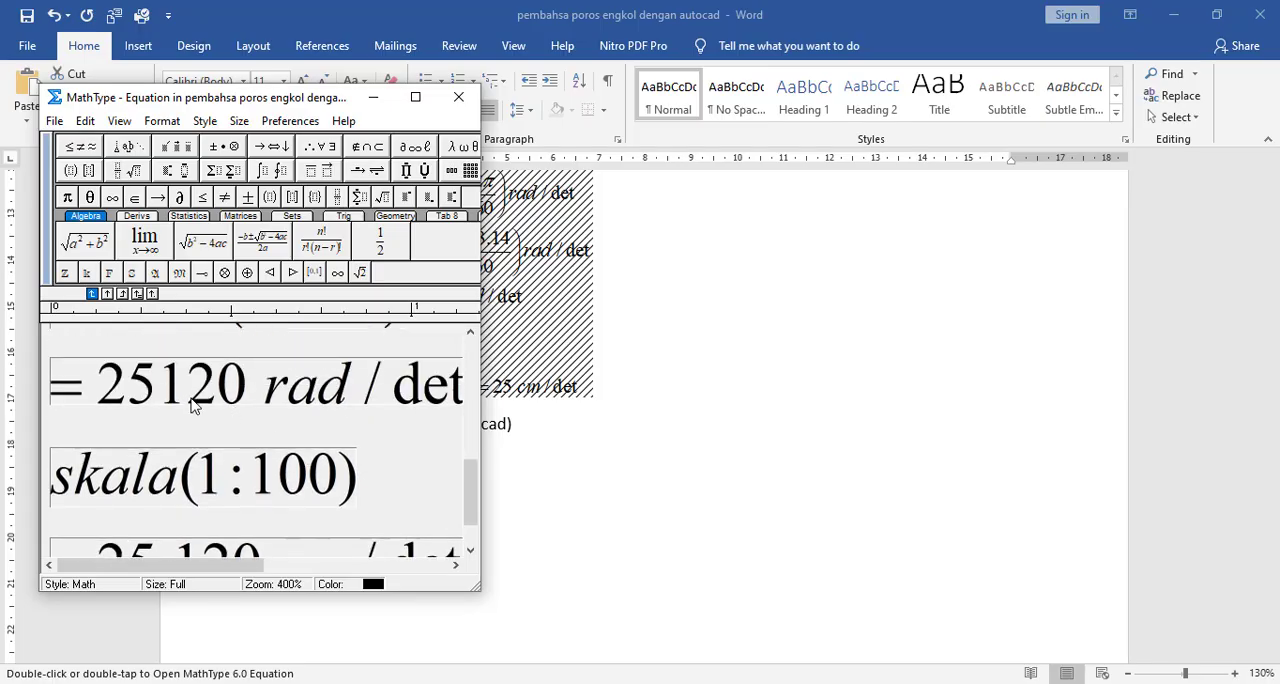
pyautogui.scroll(-1, 297, 462)
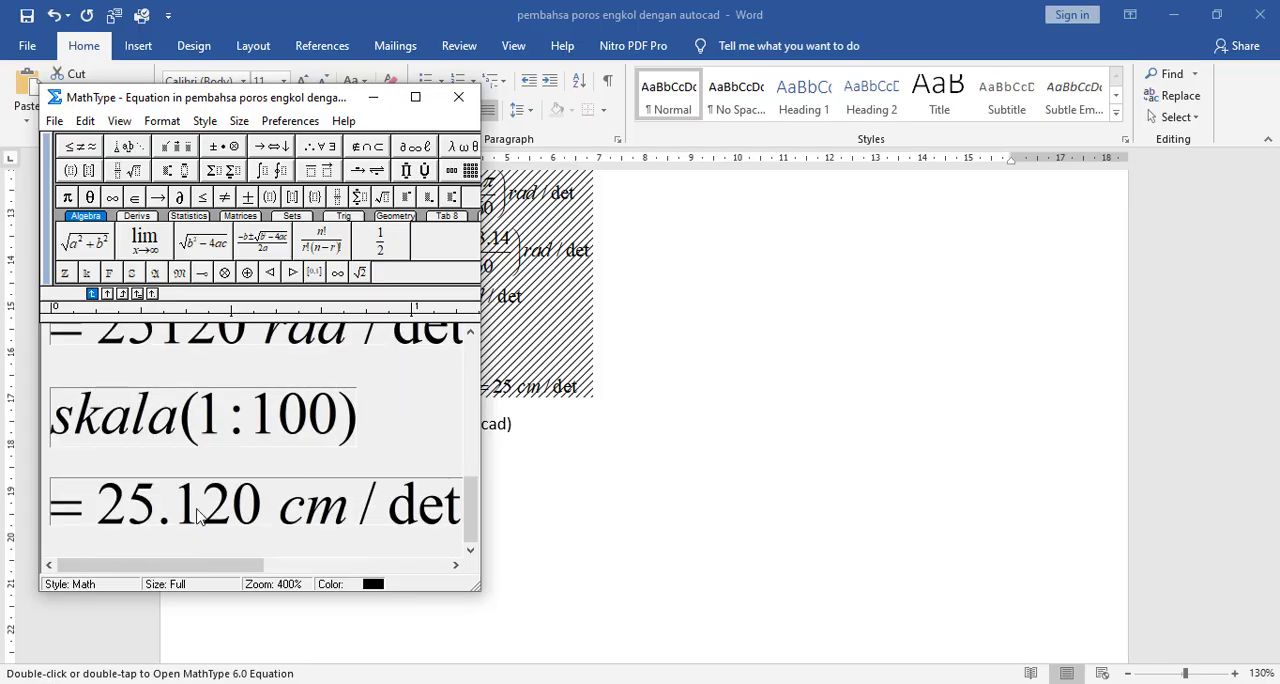
pyautogui.click(172, 518)
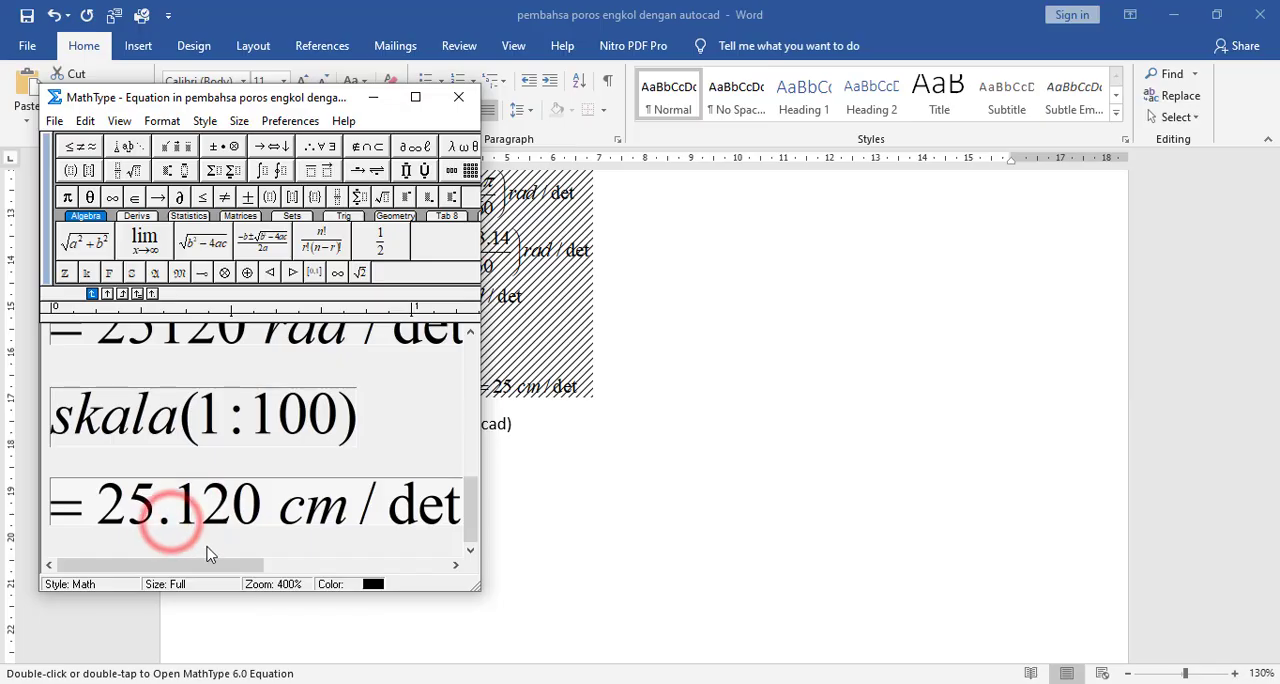
pyautogui.press('BackSpace')
pyautogui.write('.')
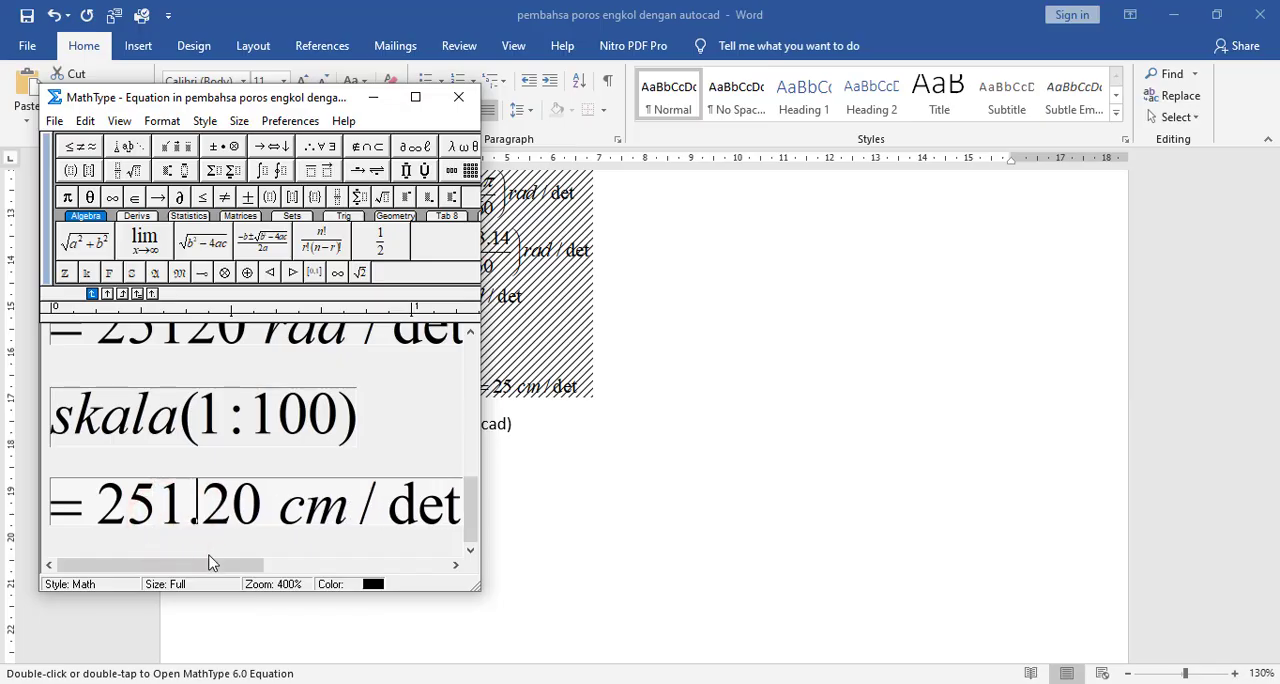
# - Change the rounded velocity at the end of the equation to 251 cm/det and save the equation to the document
pyautogui.moveTo(231, 565); pyautogui.dragTo(426, 561)
pyautogui.click(207, 522)
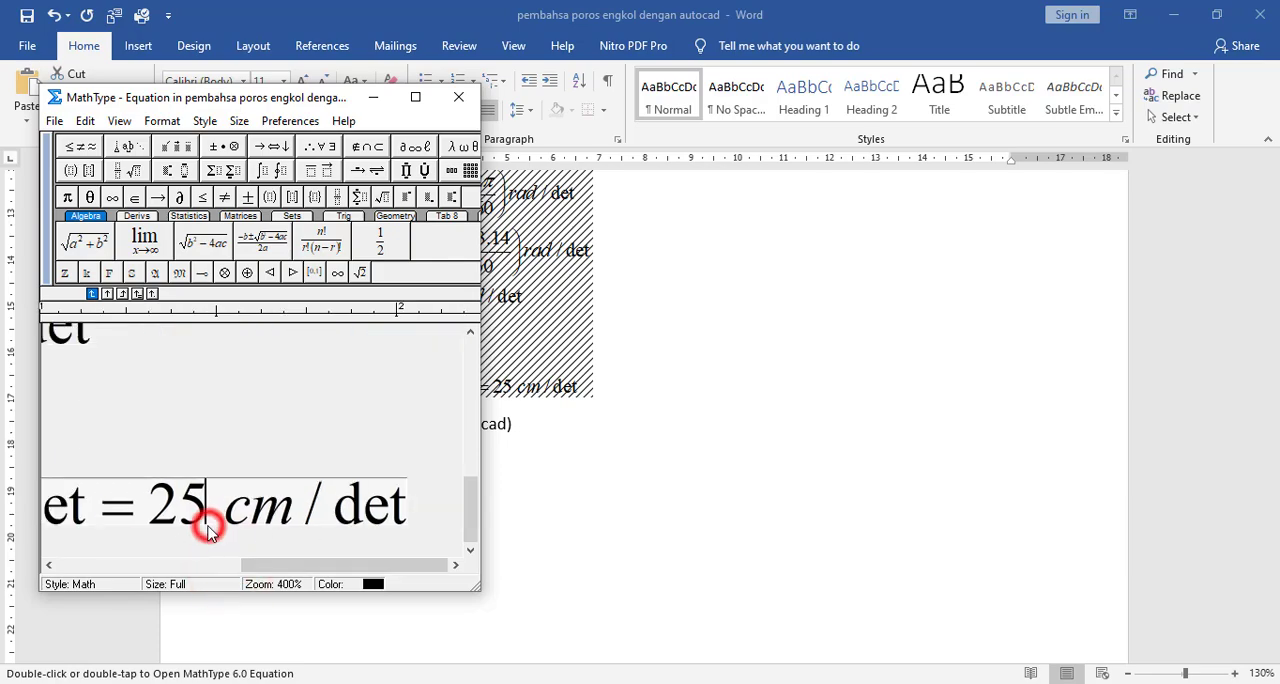
pyautogui.write('1')
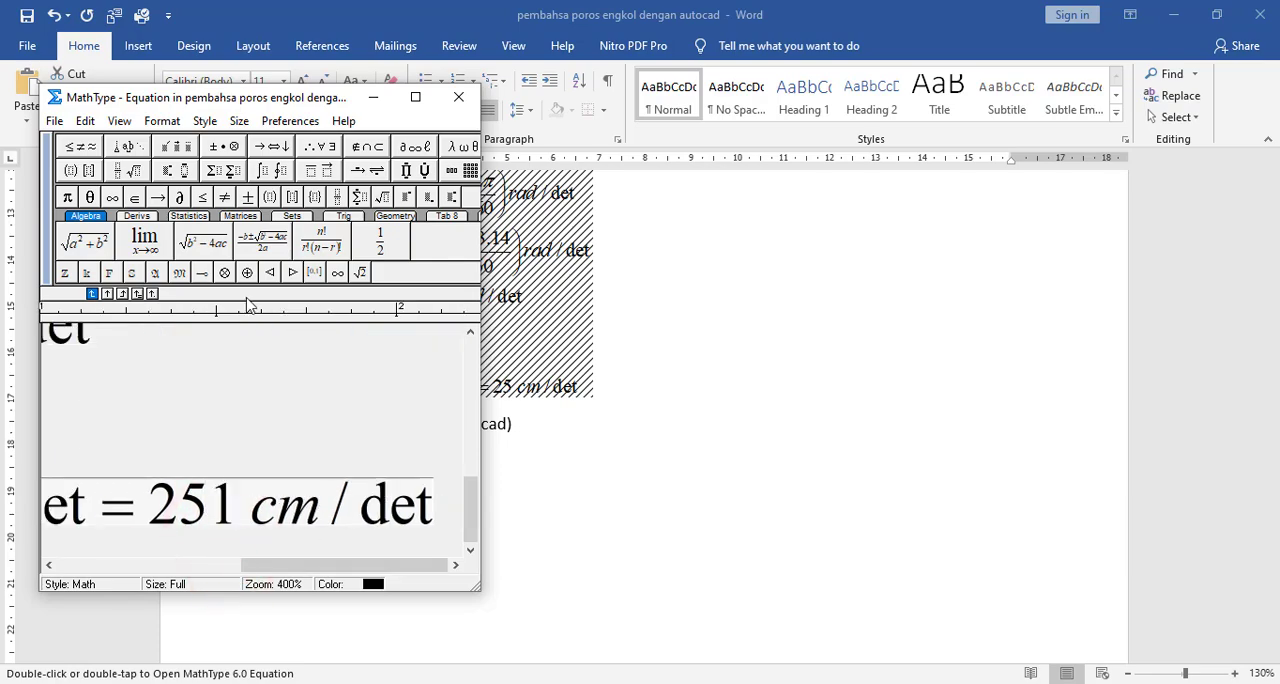
pyautogui.click(458, 97)
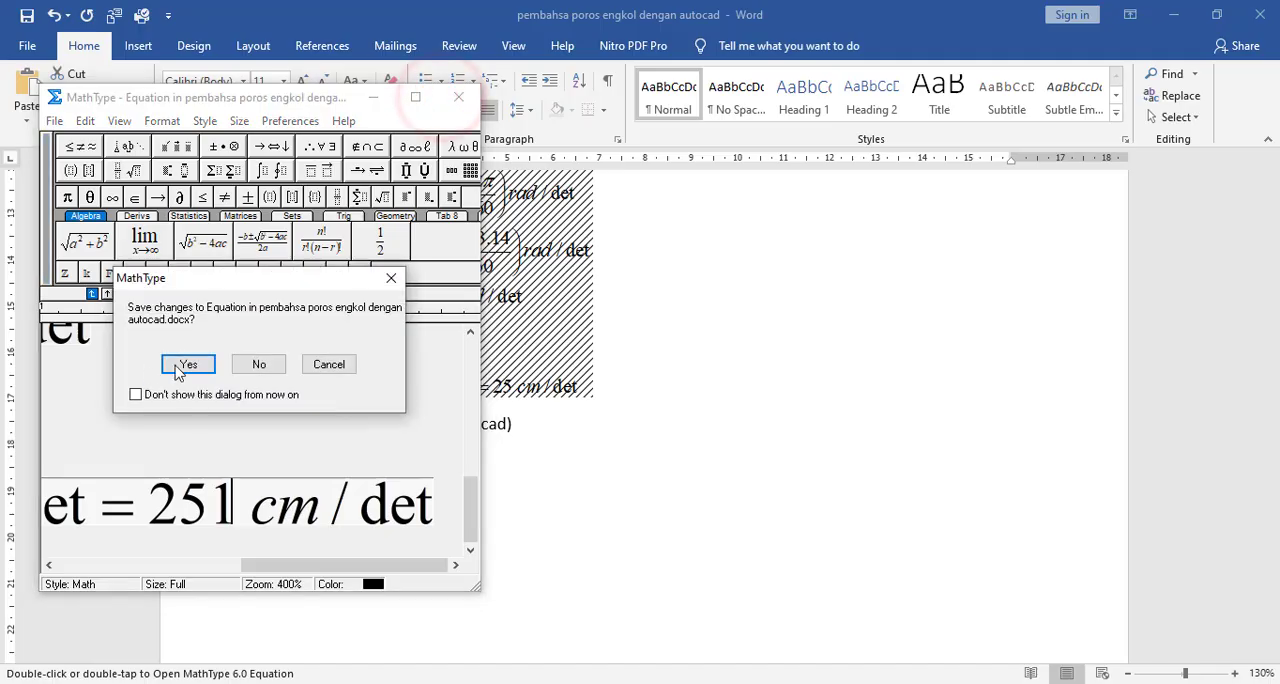
pyautogui.click(188, 364)
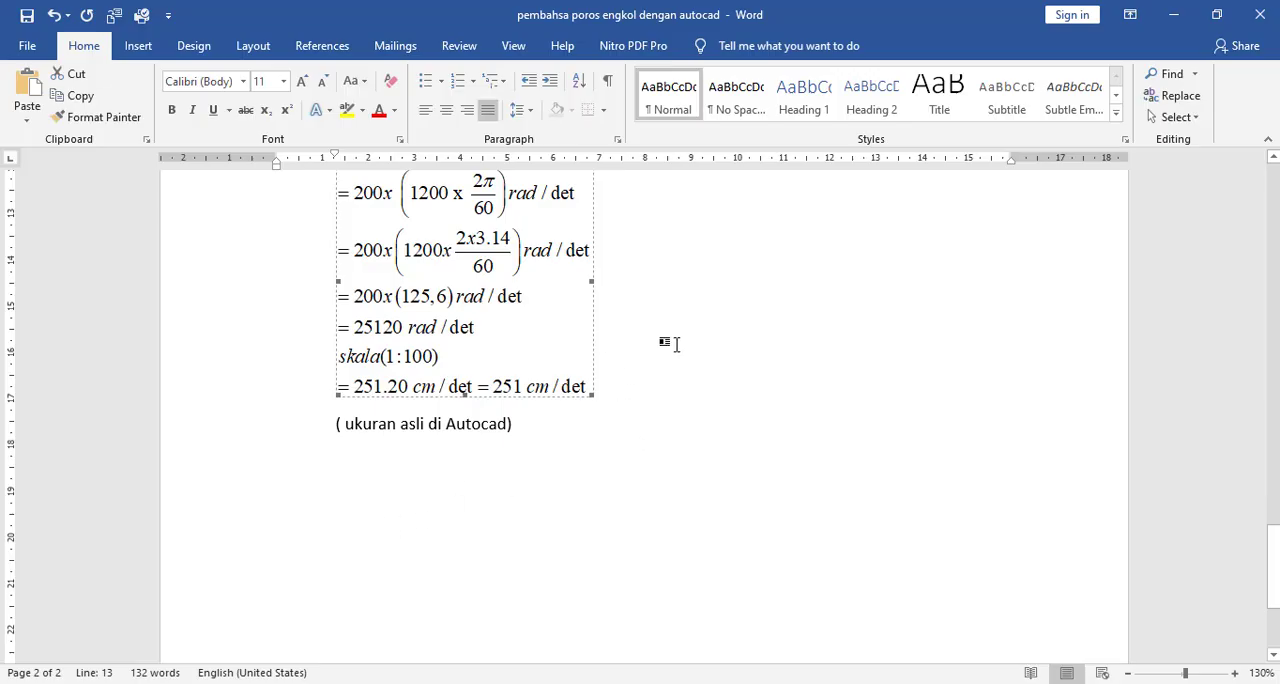
# - Return to the AutoCAD drawing and examine the dimensioned diagonal line against crank 2 of the mechanism
pyautogui.click(844, 682)
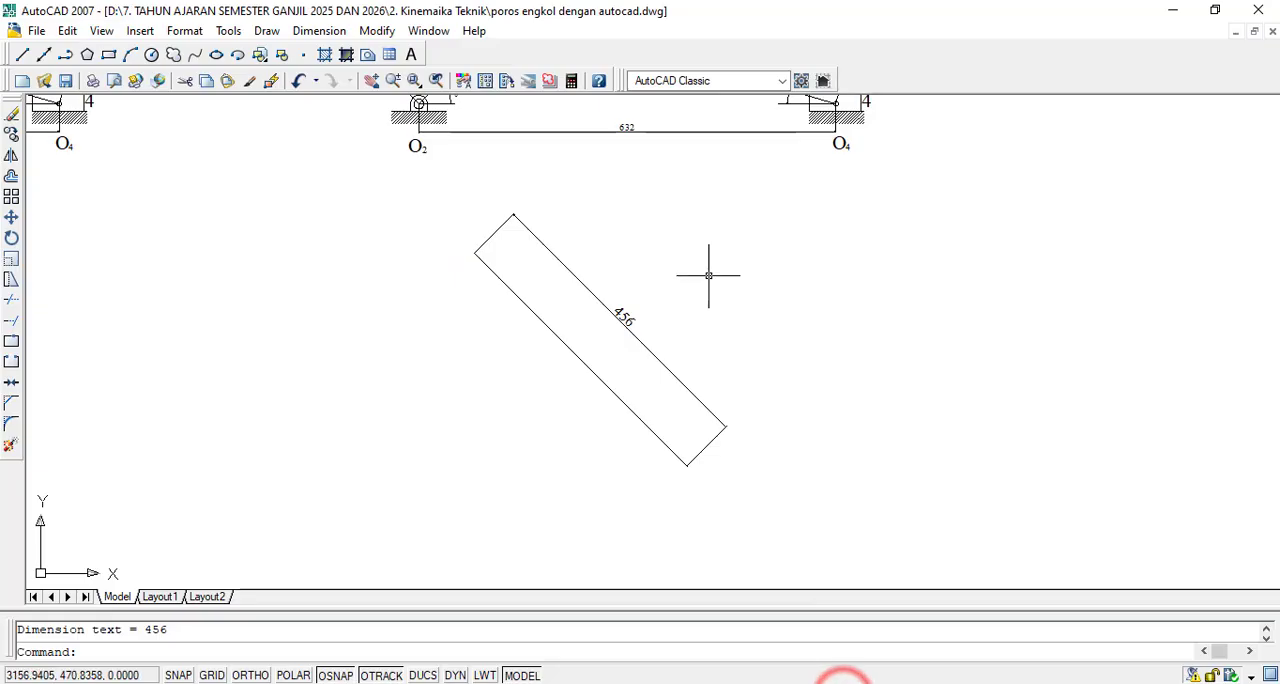
pyautogui.scroll(-2, 661, 407)
pyautogui.scroll(4, 666, 291)
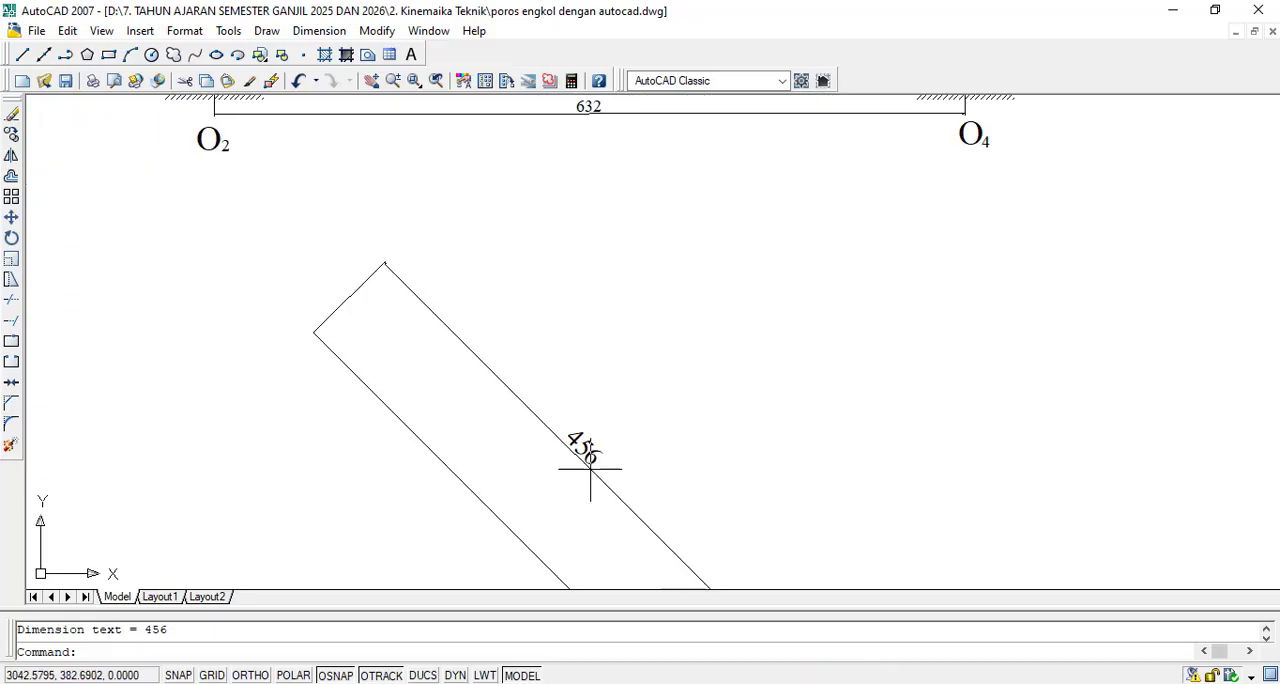
pyautogui.scroll(-2, 589, 270)
pyautogui.scroll(-1, 654, 385)
pyautogui.scroll(2, 654, 385)
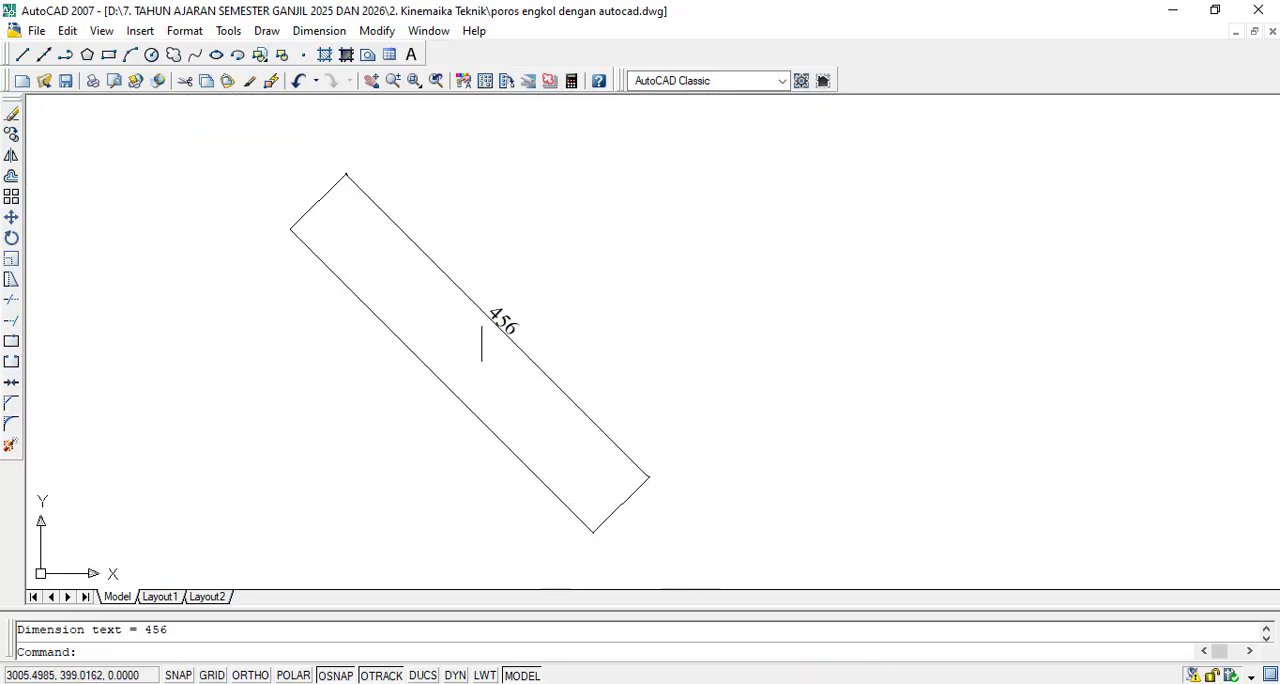
pyautogui.scroll(-3, 571, 277)
pyautogui.scroll(1, 429, 129)
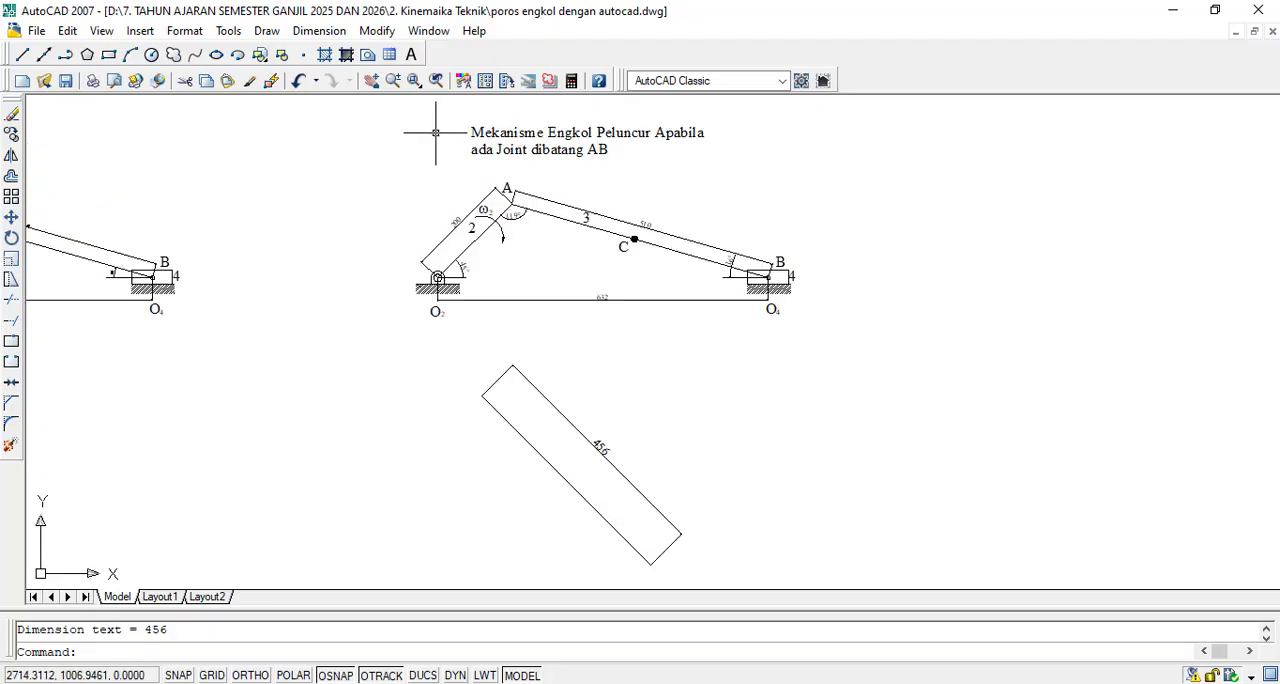
pyautogui.scroll(3, 513, 192)
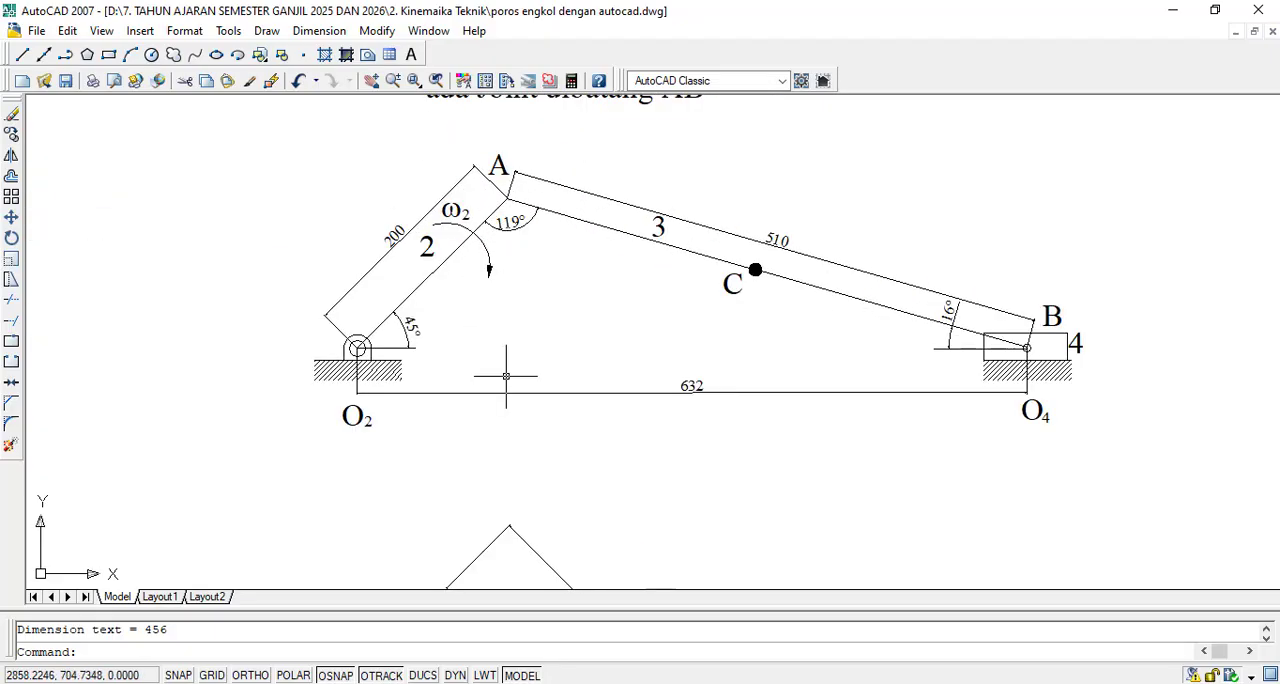
pyautogui.scroll(-6, 499, 285)
pyautogui.scroll(2, 543, 316)
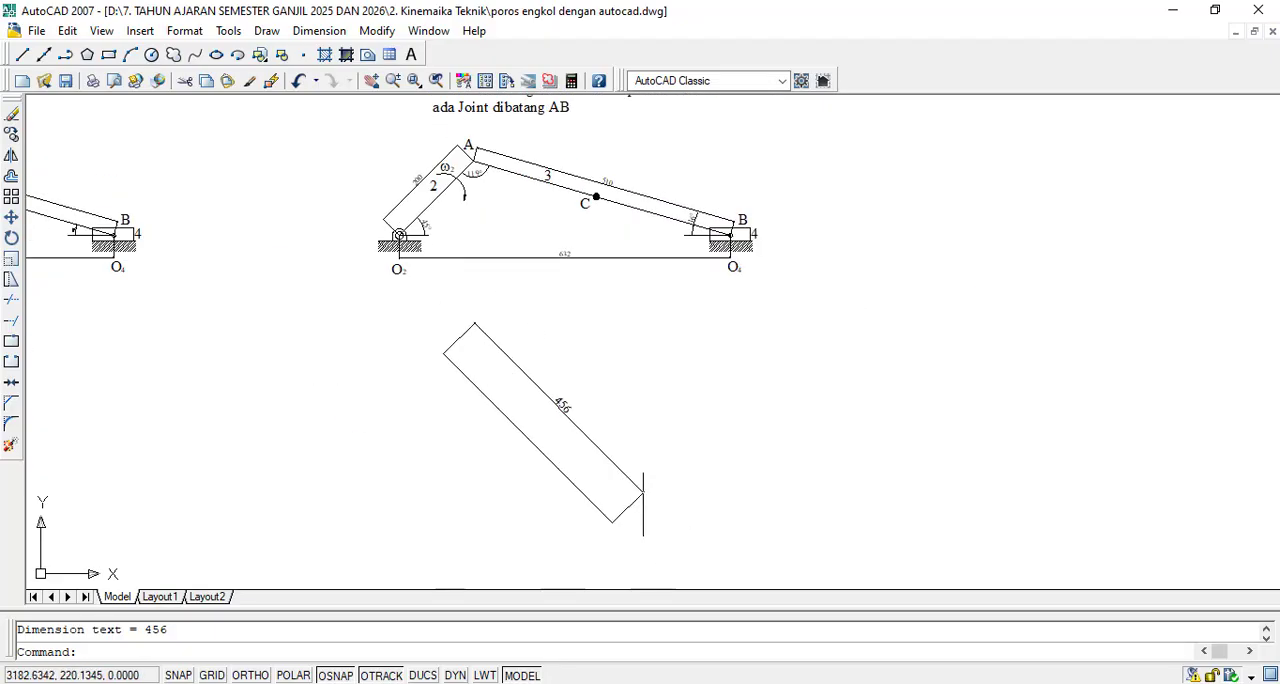
pyautogui.scroll(2, 643, 500)
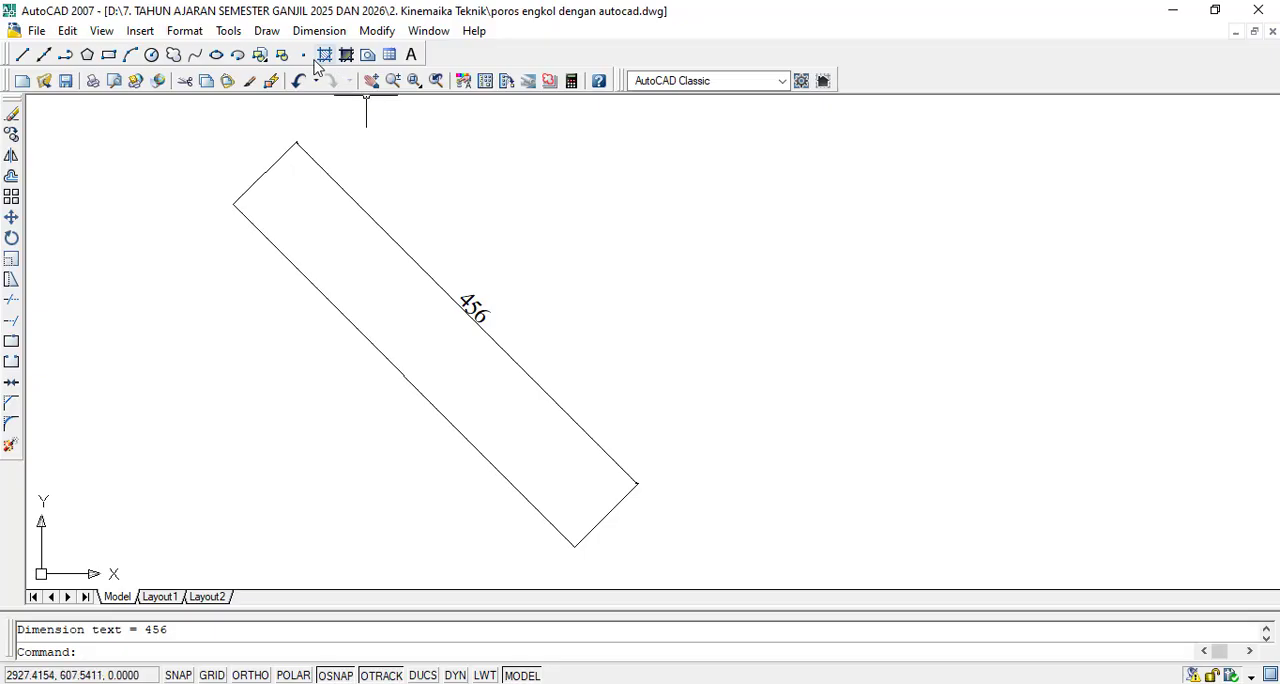
# - Lengthen the diagonal line to a total length of 251 from its lower end, checking the value against the Word calculation
pyautogui.click(377, 31)
pyautogui.moveTo(428, 31)
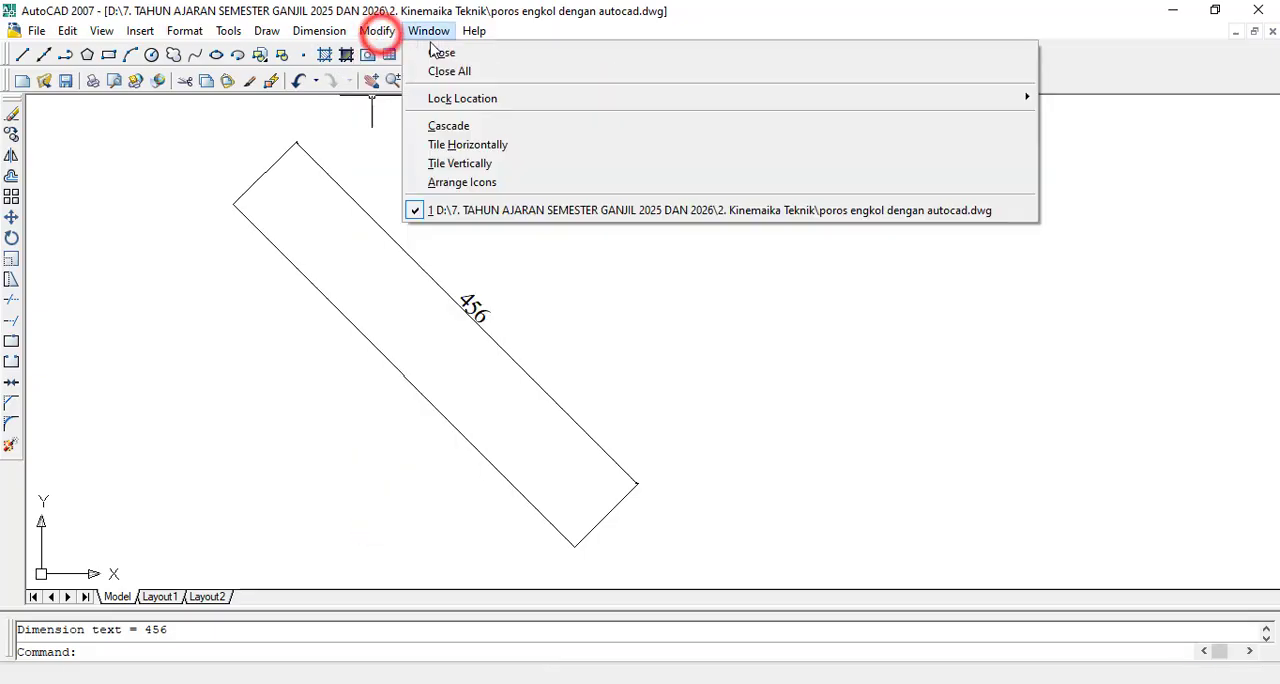
pyautogui.click(377, 31)
pyautogui.click(377, 31)
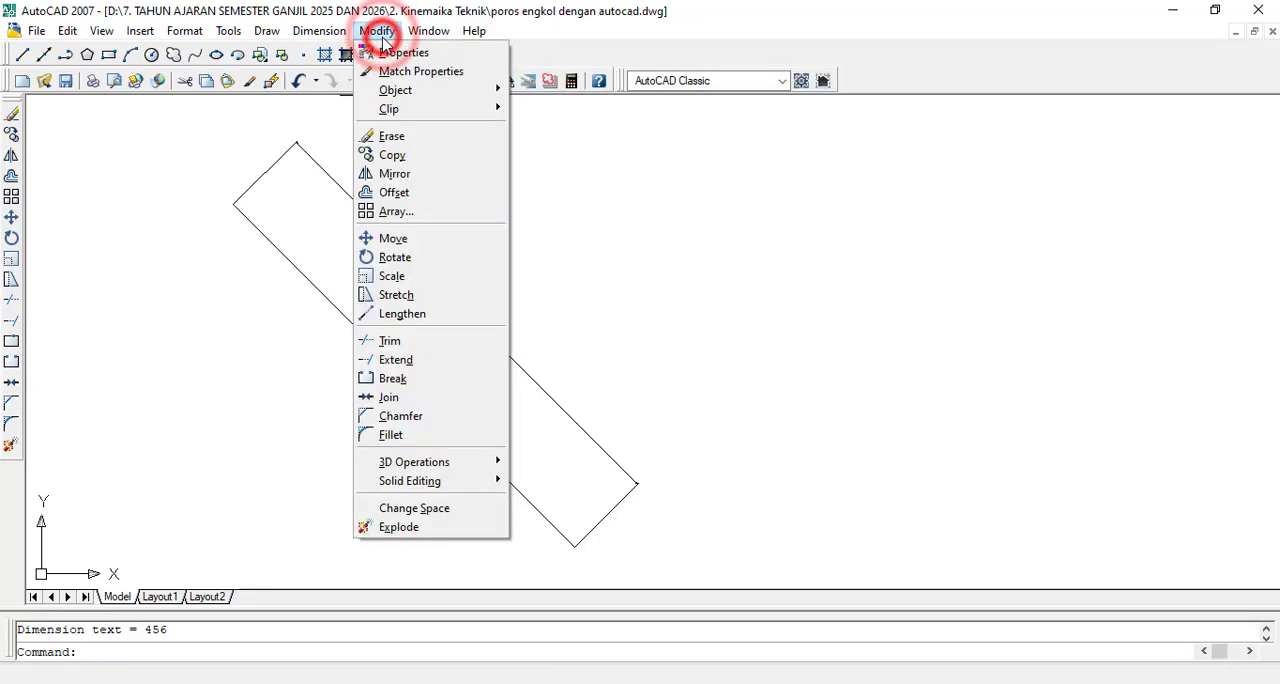
pyautogui.click(412, 314)
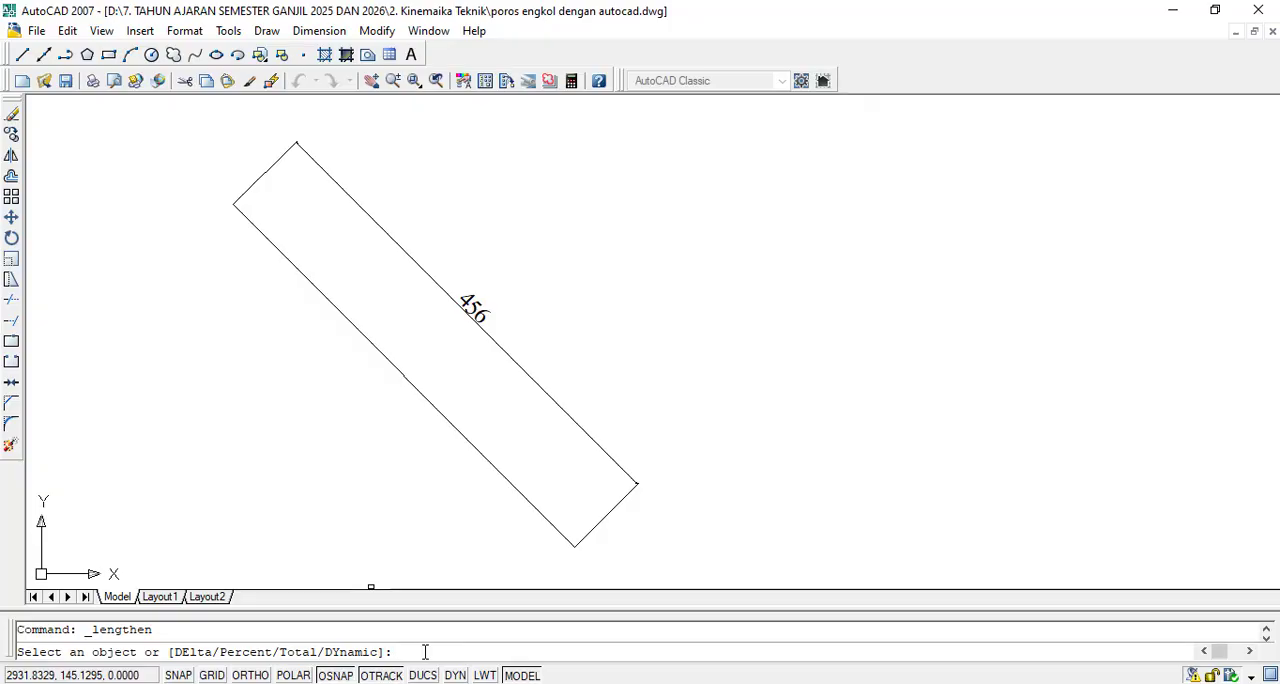
pyautogui.write('T')
pyautogui.press('Return')
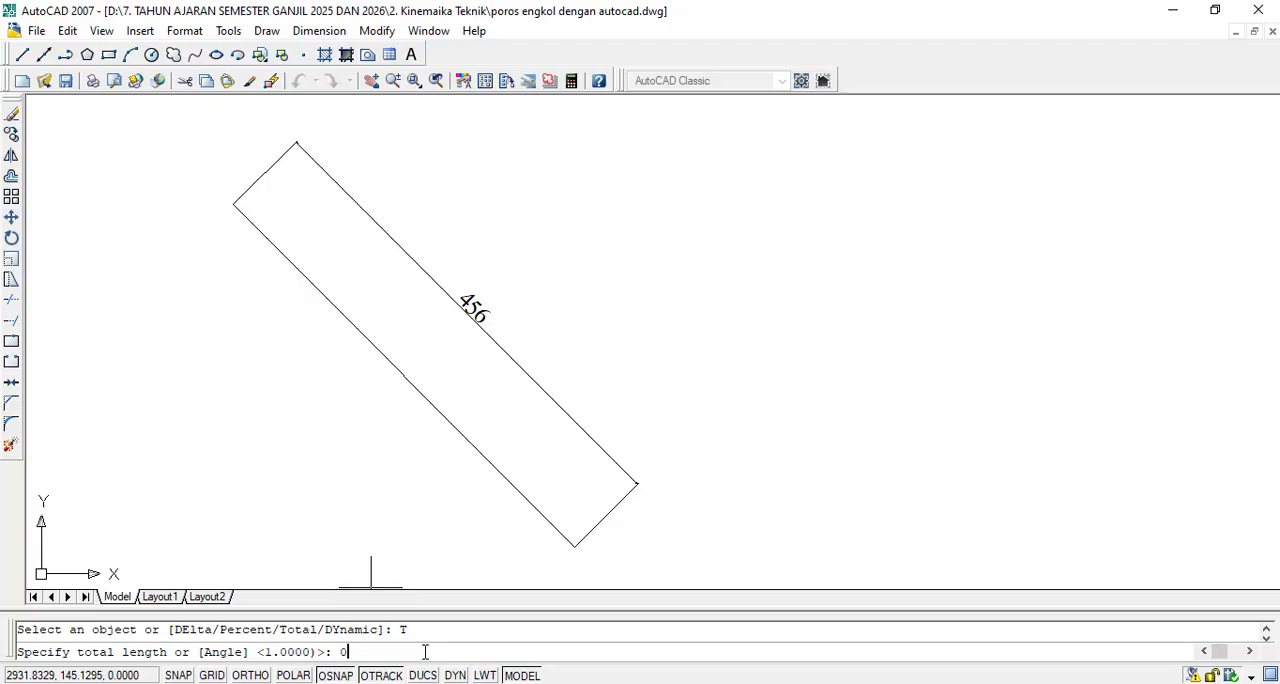
pyautogui.write('0')
pyautogui.press('Return')
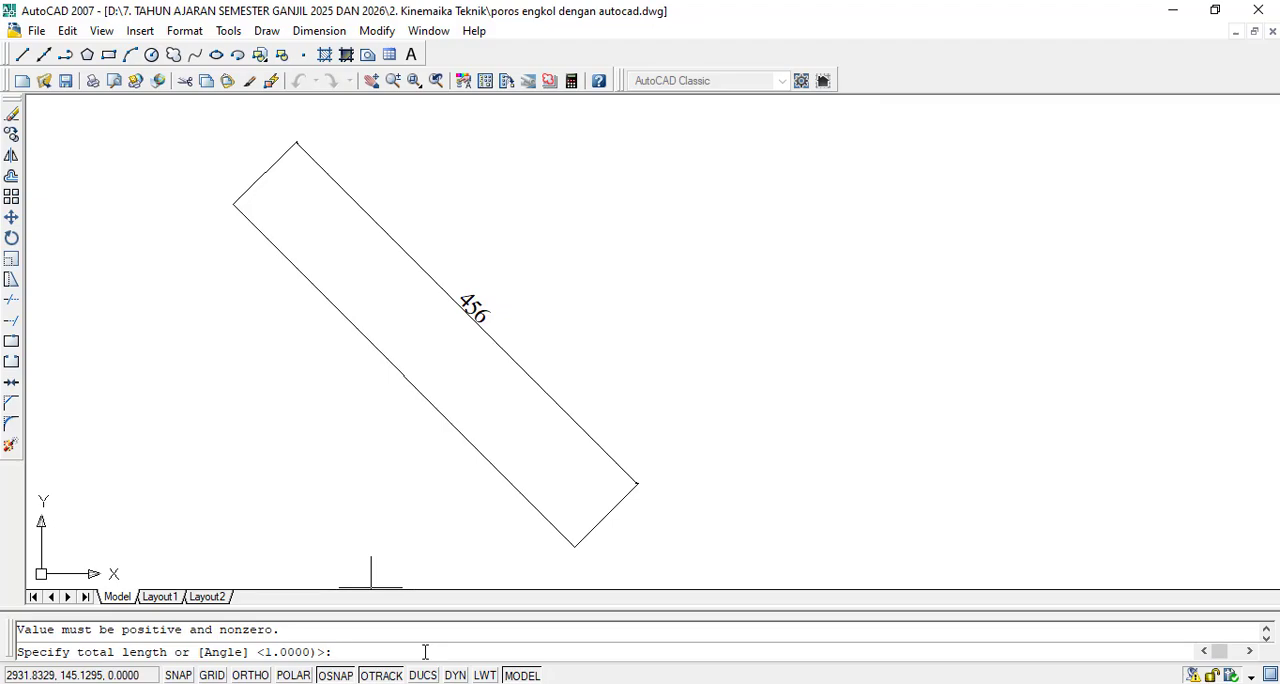
pyautogui.write('251')
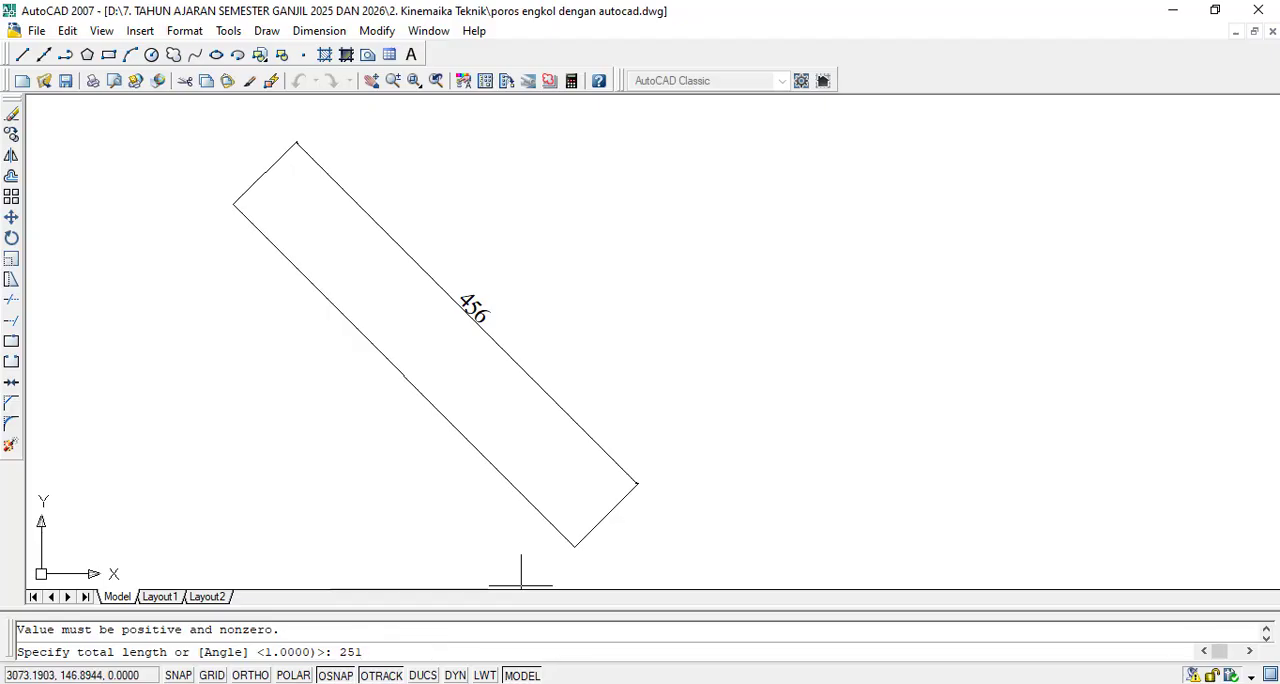
pyautogui.click(521, 683)
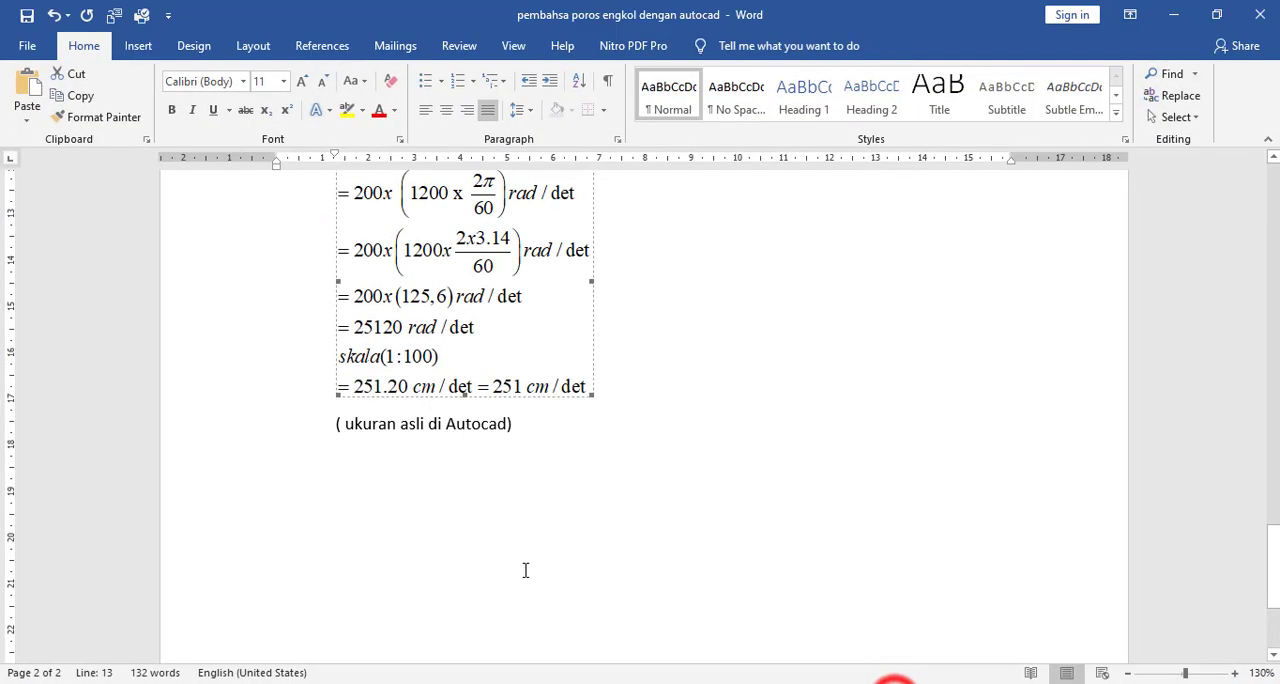
pyautogui.click(895, 683)
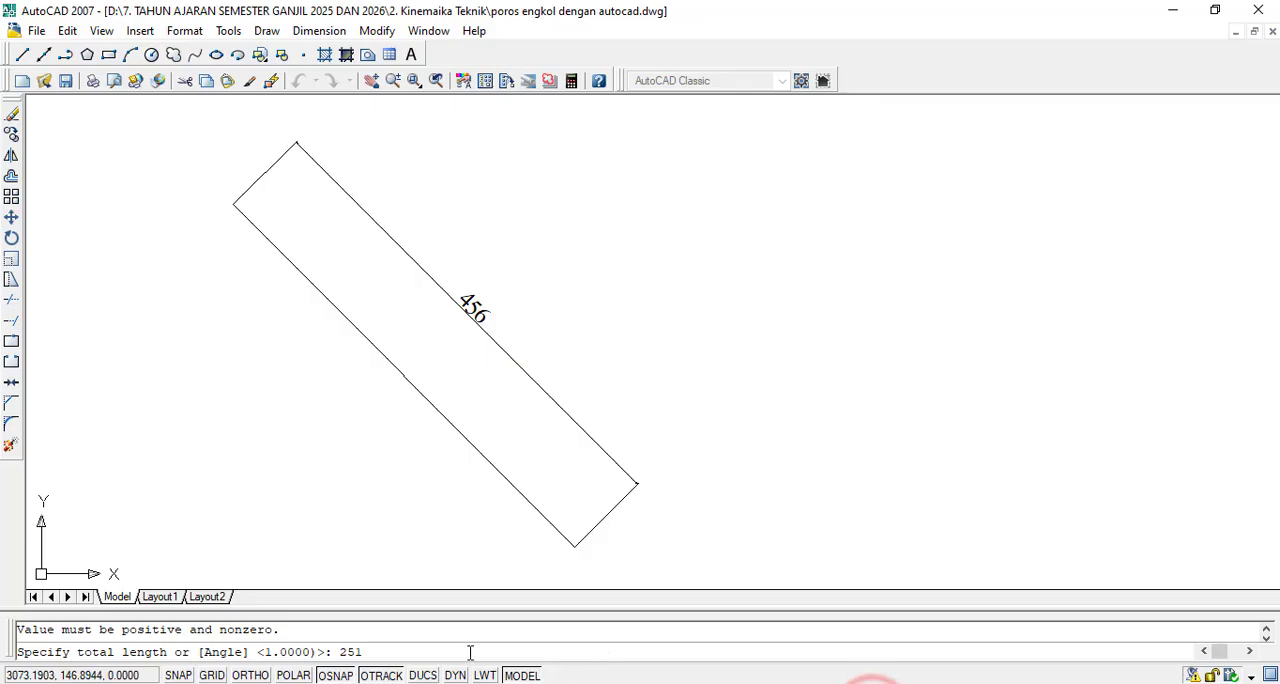
pyautogui.press('Return')
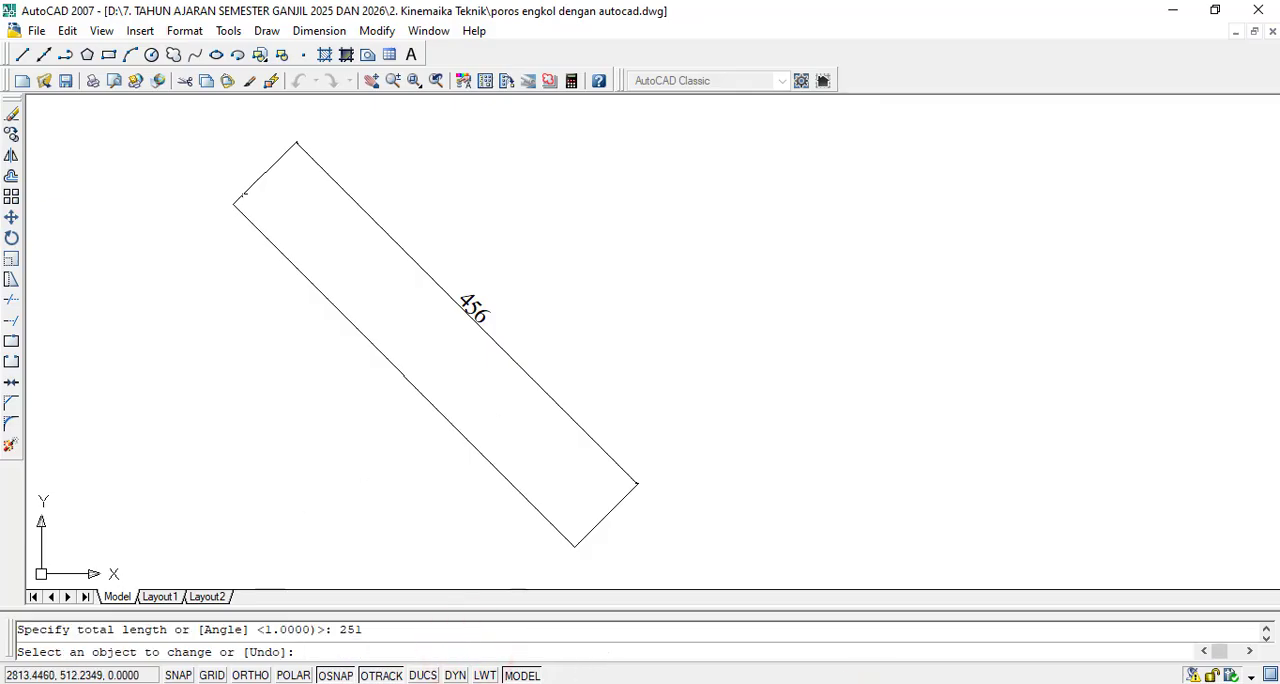
pyautogui.scroll(-3, 479, 416)
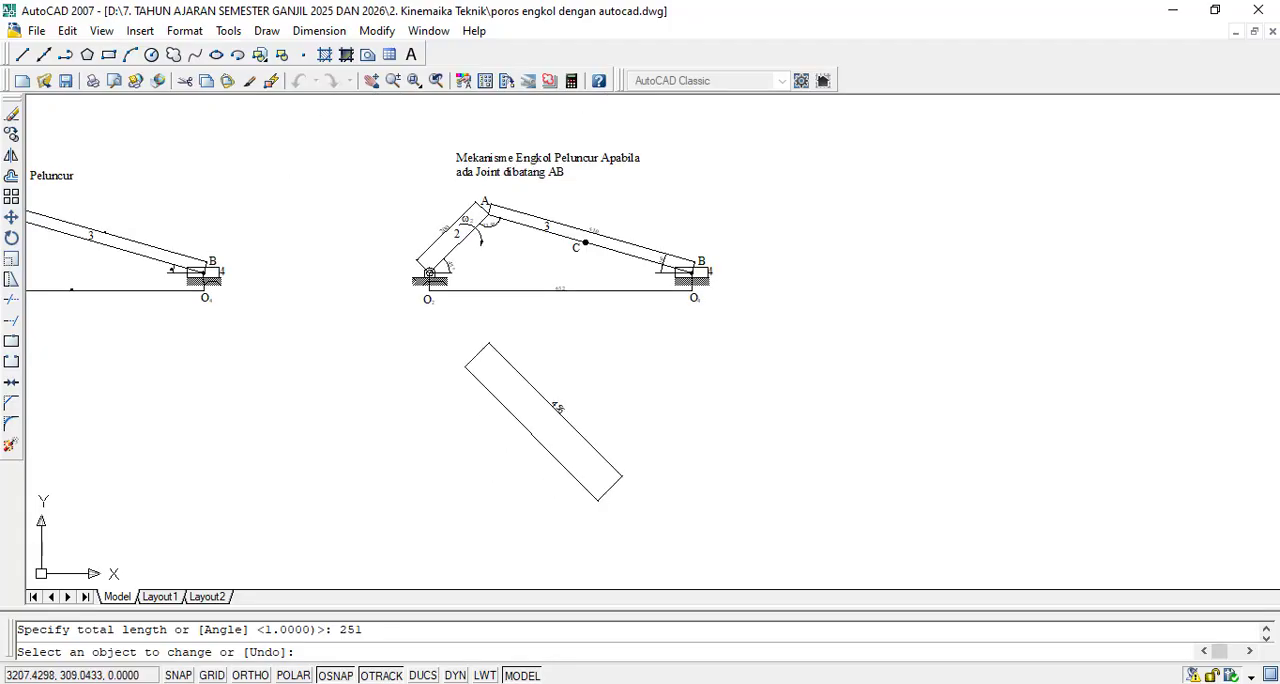
pyautogui.scroll(2, 513, 411)
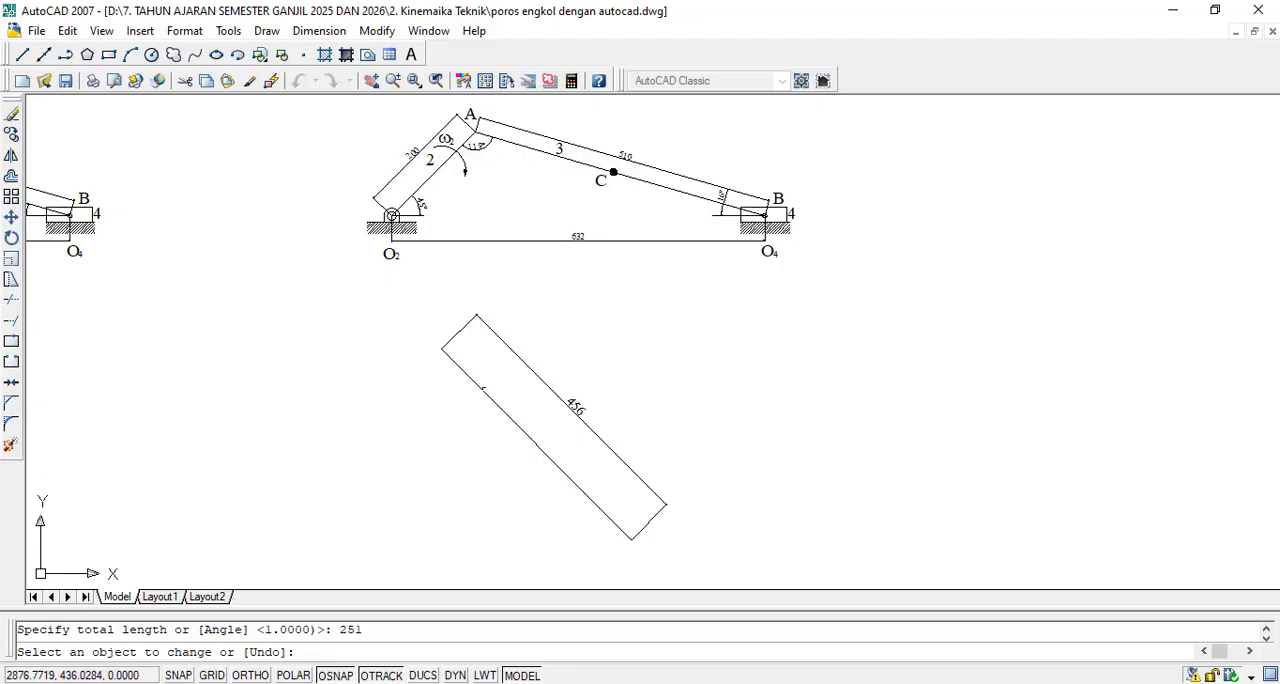
pyautogui.scroll(1, 615, 557)
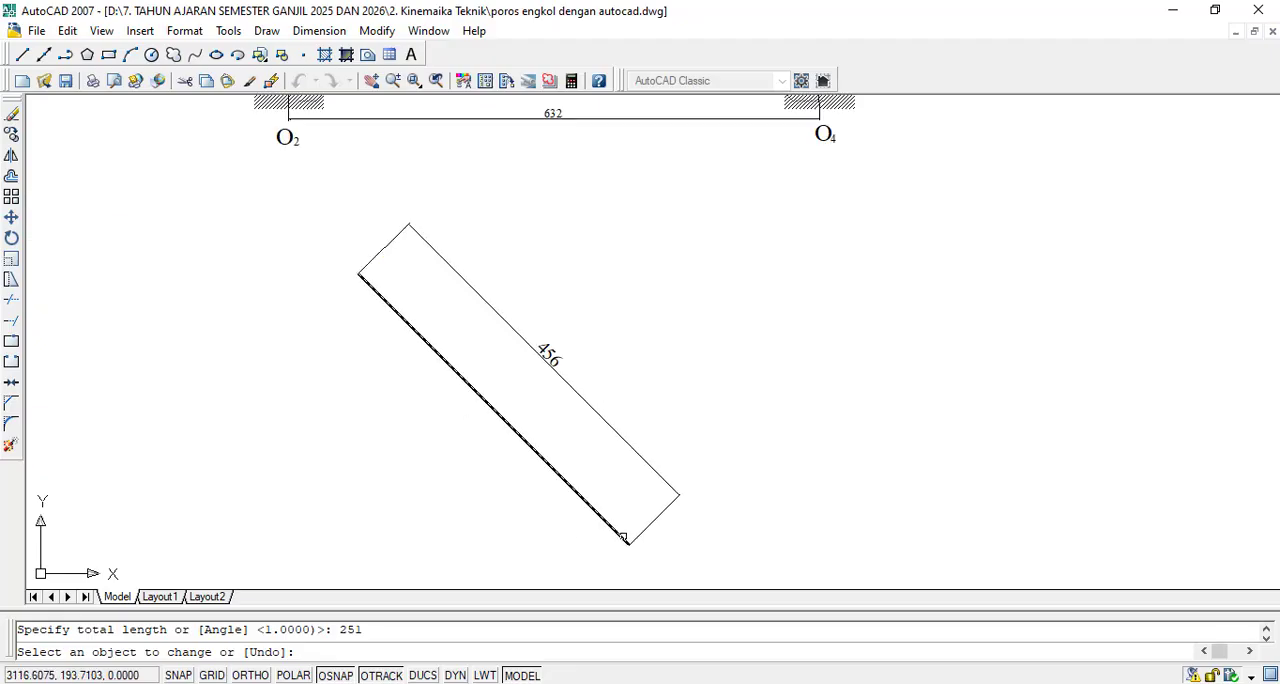
pyautogui.scroll(1, 620, 532)
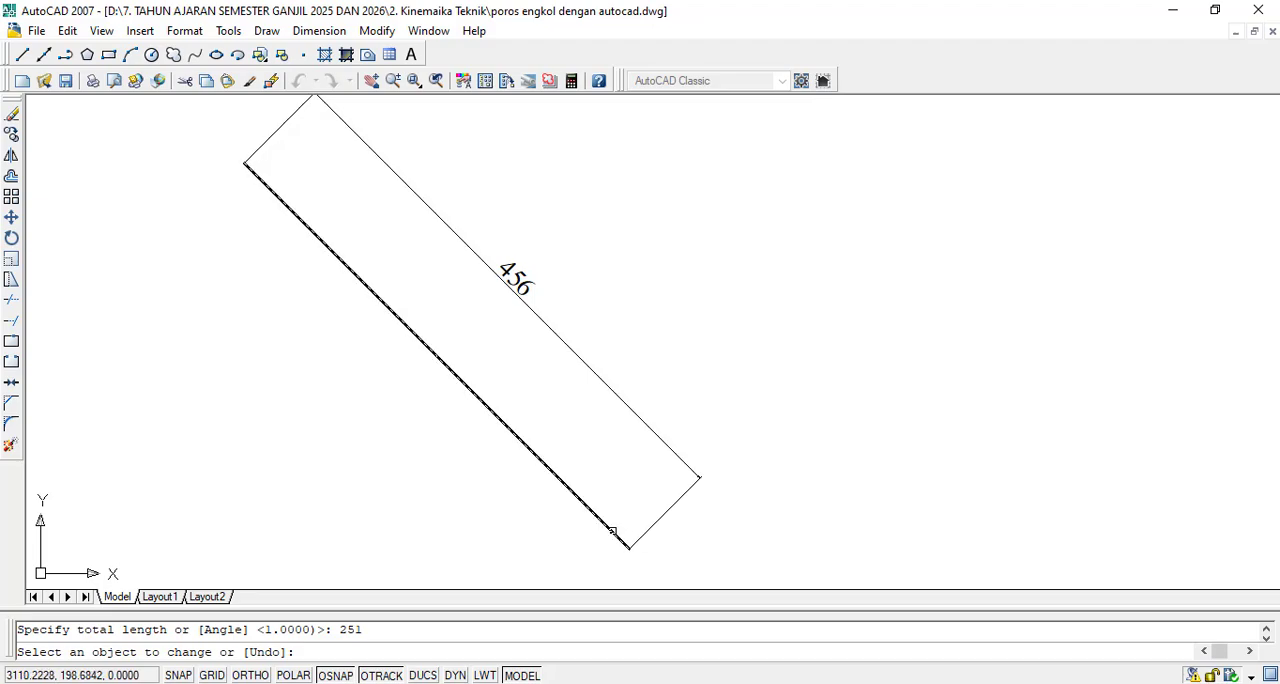
pyautogui.click(616, 532)
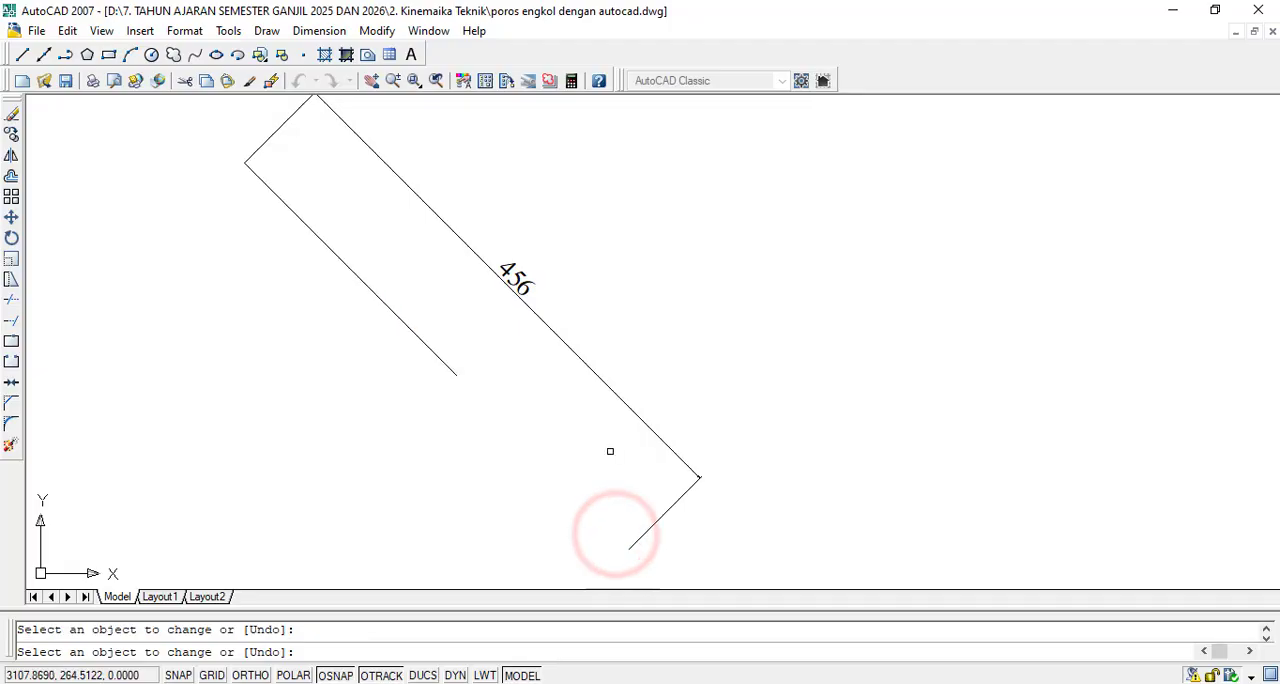
pyautogui.scroll(-2, 631, 446)
pyautogui.scroll(3, 631, 447)
pyautogui.scroll(-2, 592, 444)
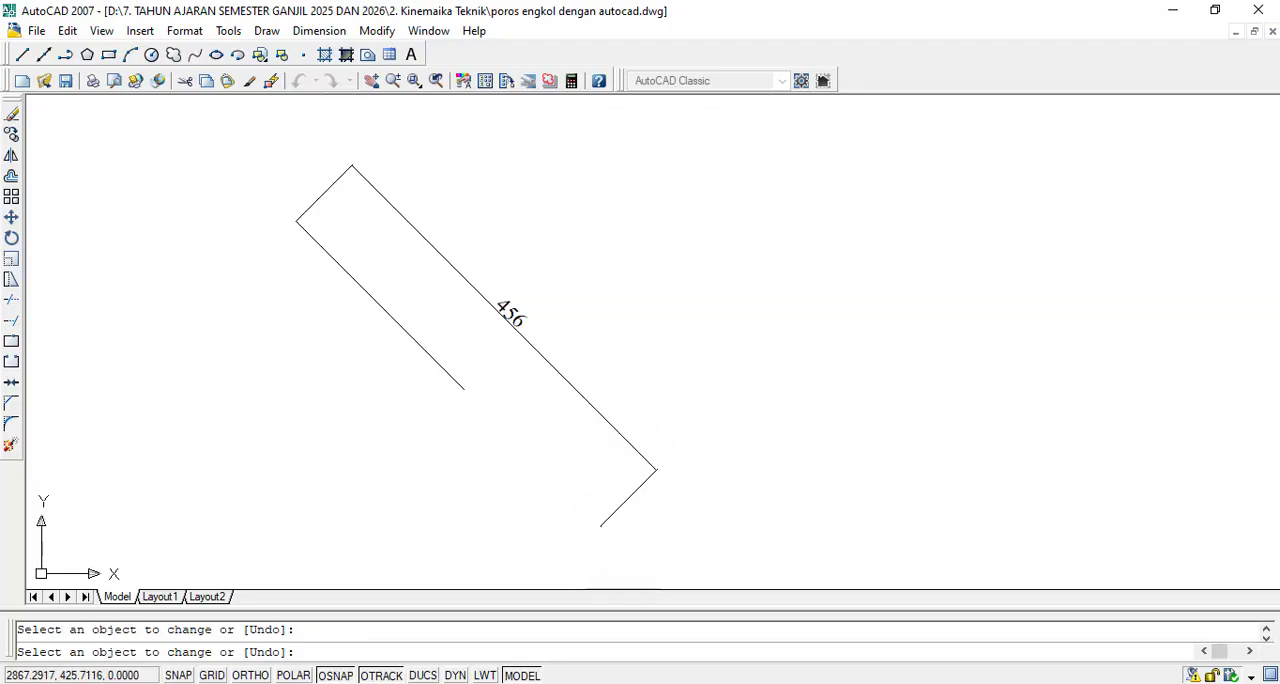
pyautogui.press('Escape')
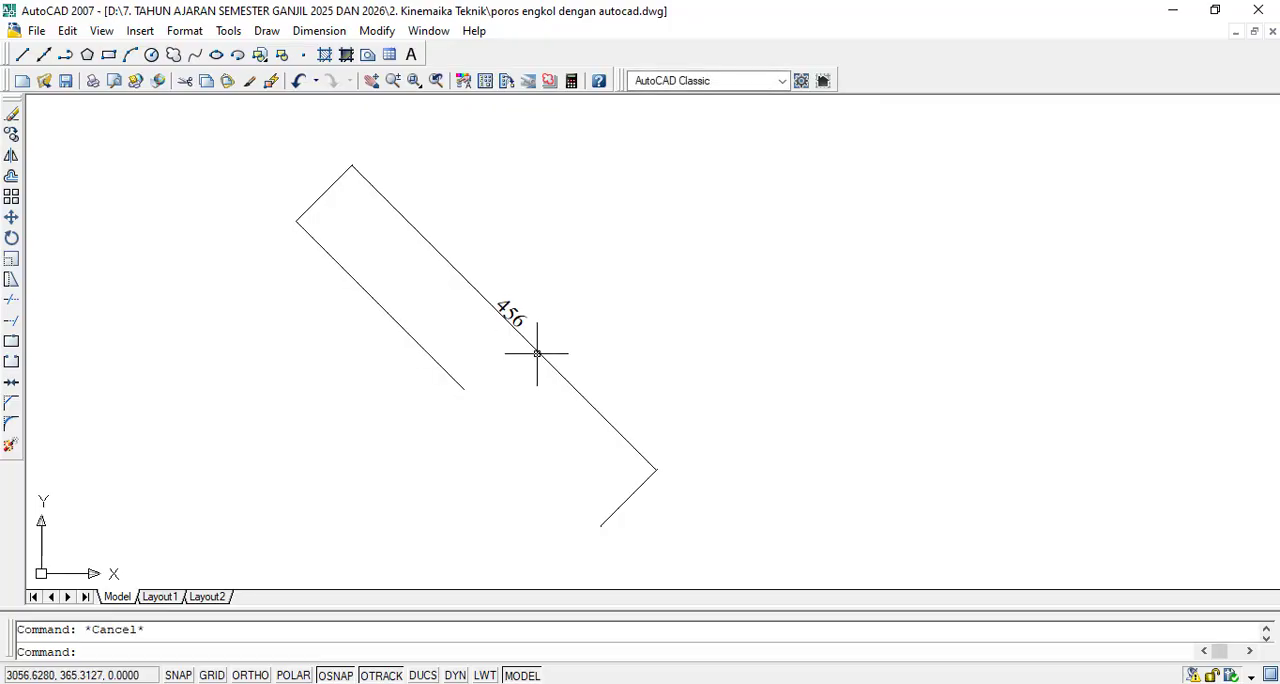
# - Delete the old 456 dimension and add an aligned dimension between the shortened line's endpoints, placed along its upper side
pyautogui.click(538, 349)
pyautogui.press('Delete')
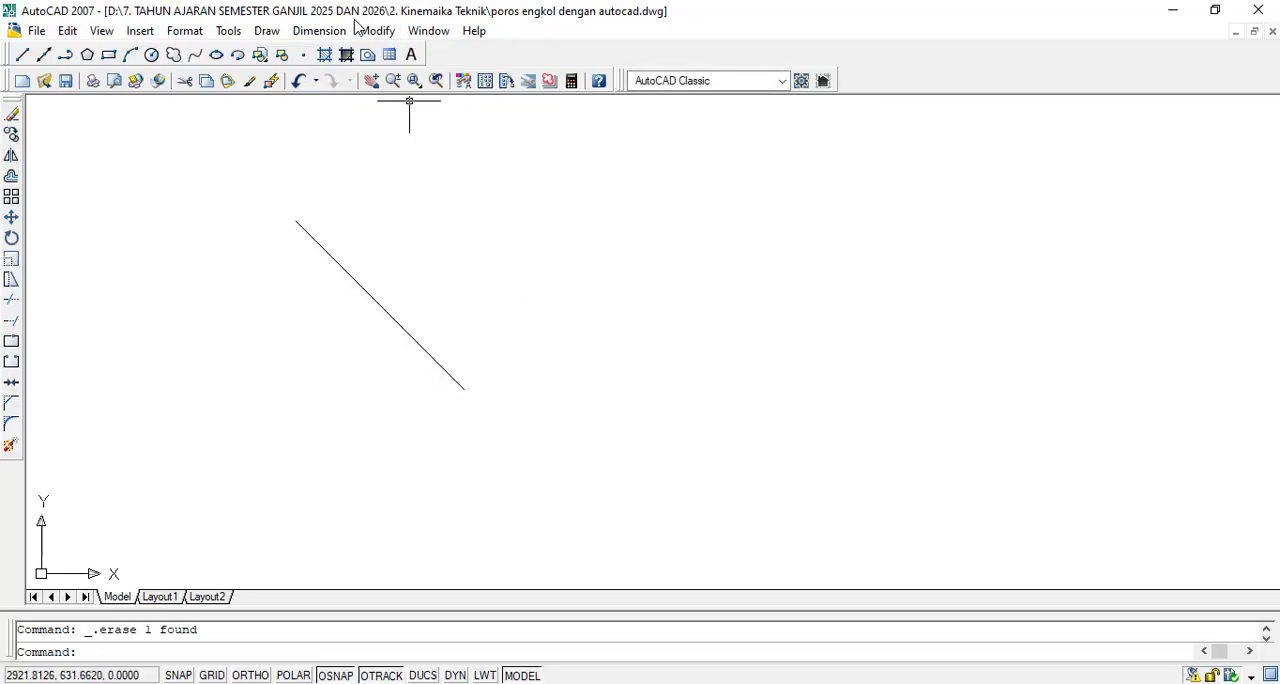
pyautogui.click(319, 30)
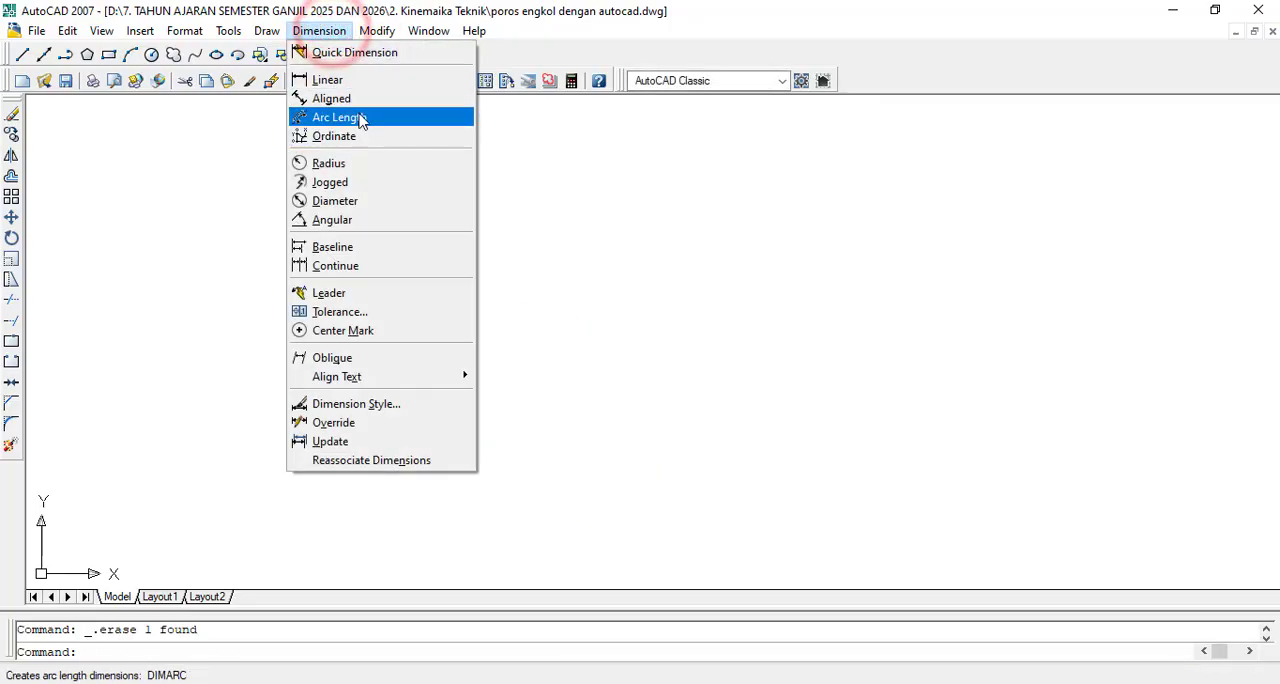
pyautogui.click(355, 98)
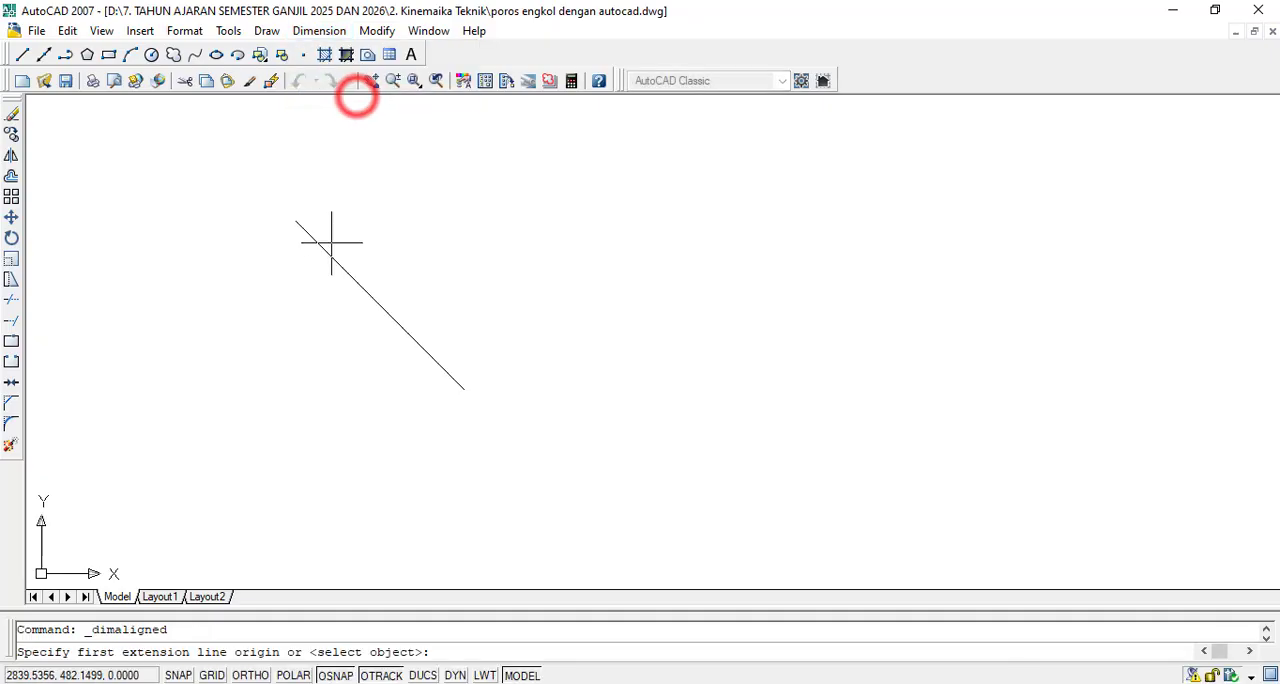
pyautogui.click(278, 207)
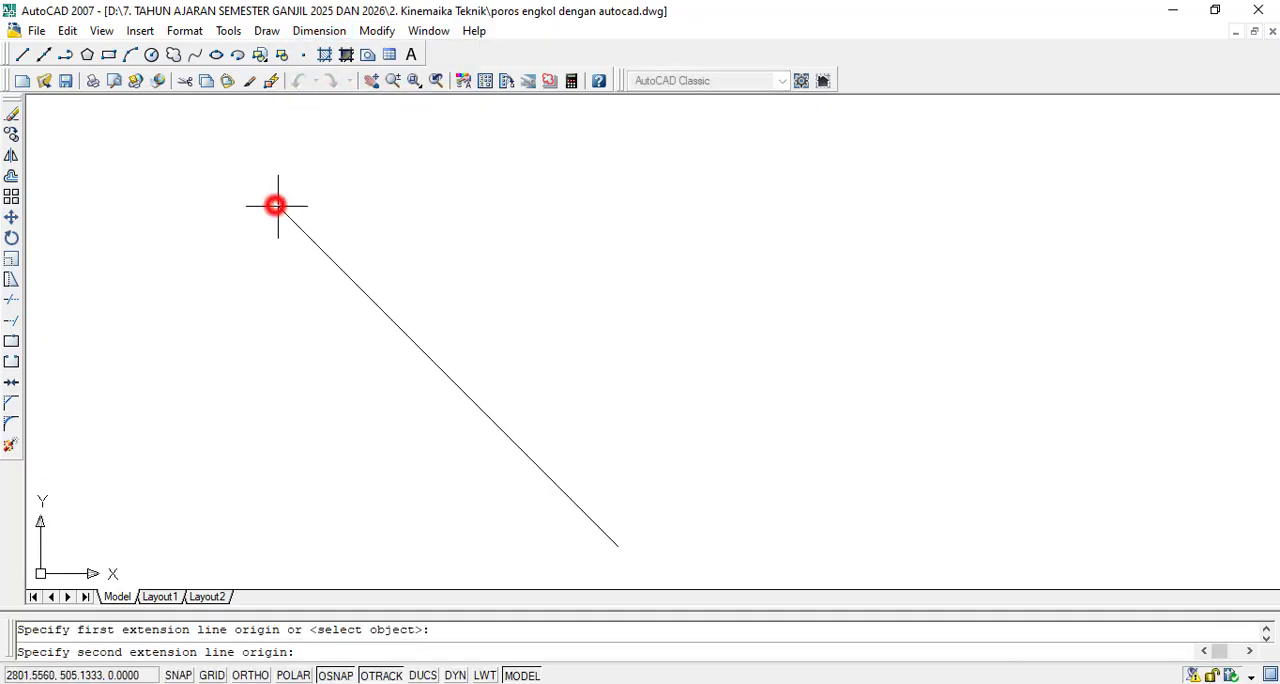
pyautogui.click(618, 545)
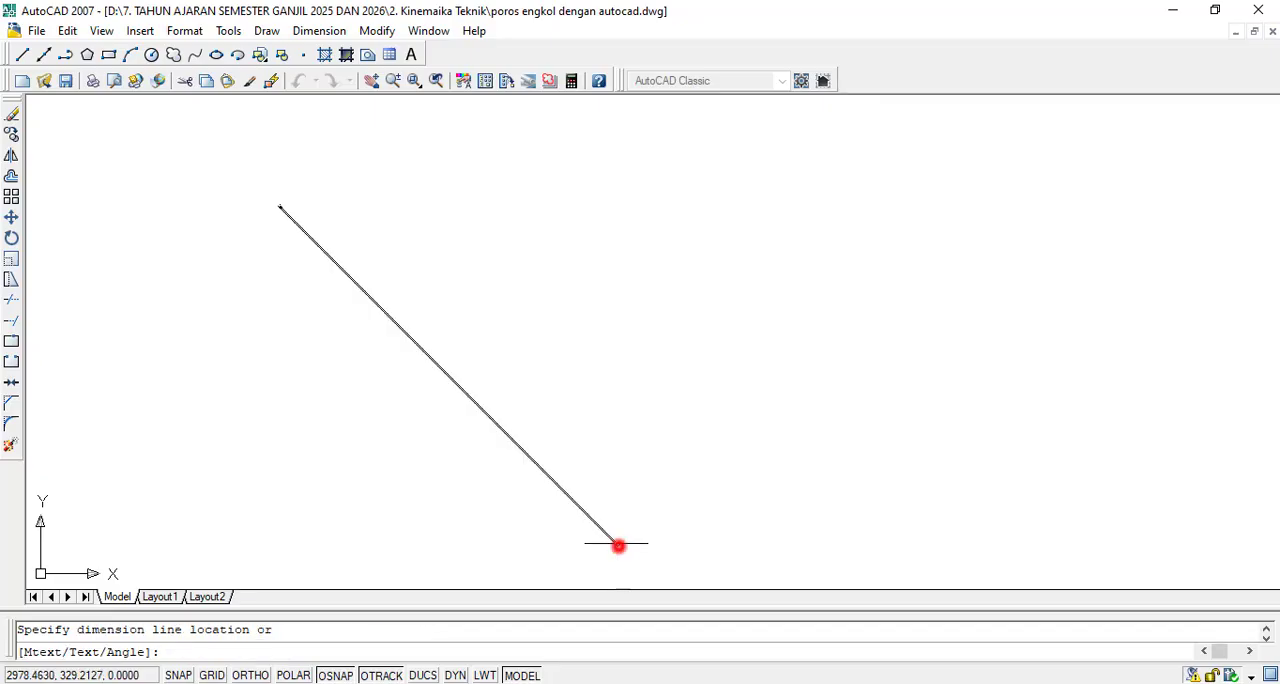
pyautogui.click(546, 355)
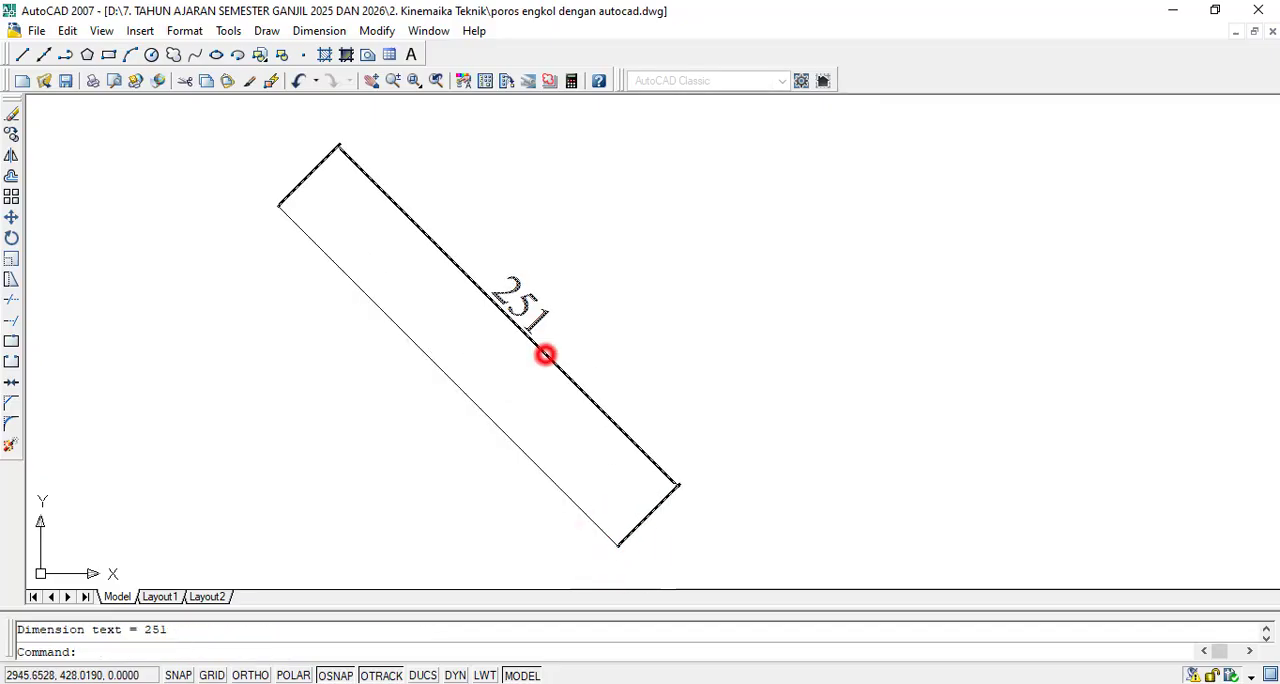
pyautogui.scroll(-3, 708, 353)
pyautogui.scroll(2, 842, 320)
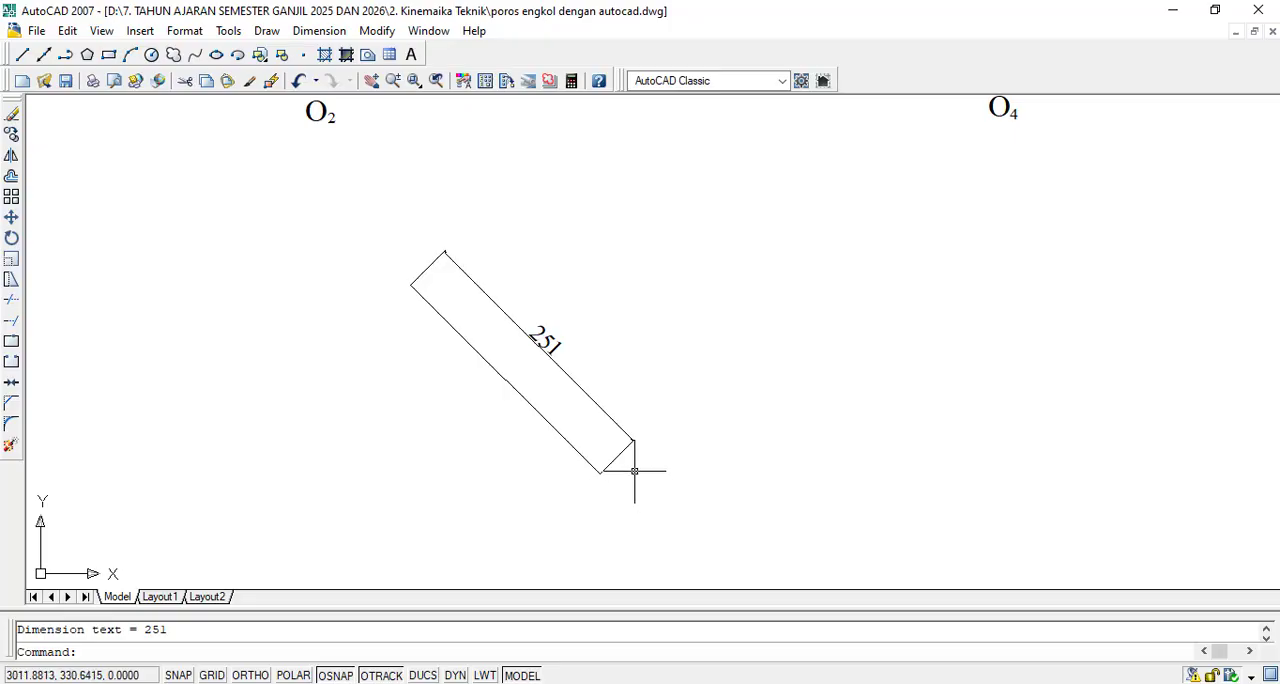
# - Draw an arrowhead polyline from the diagonal line's lower endpoint back along the line, with starting width 0 and ending width 3
pyautogui.click(287, 649)
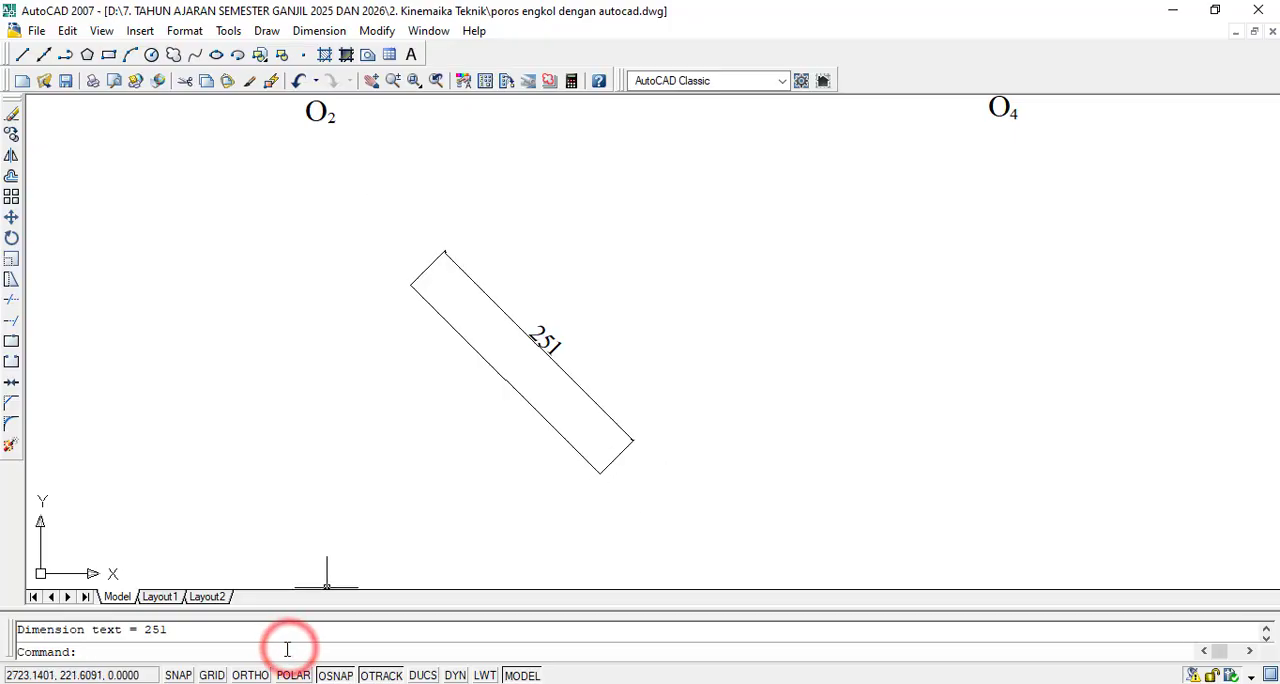
pyautogui.write('pl')
pyautogui.press('Return')
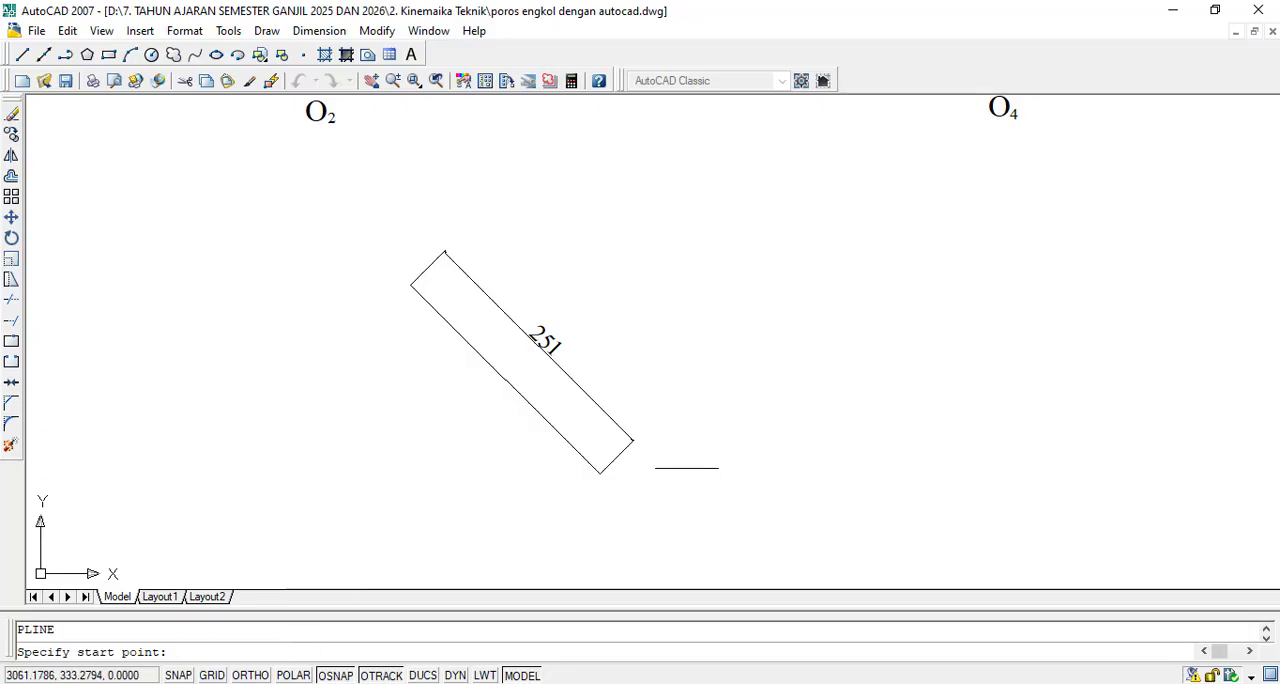
pyautogui.click(600, 472)
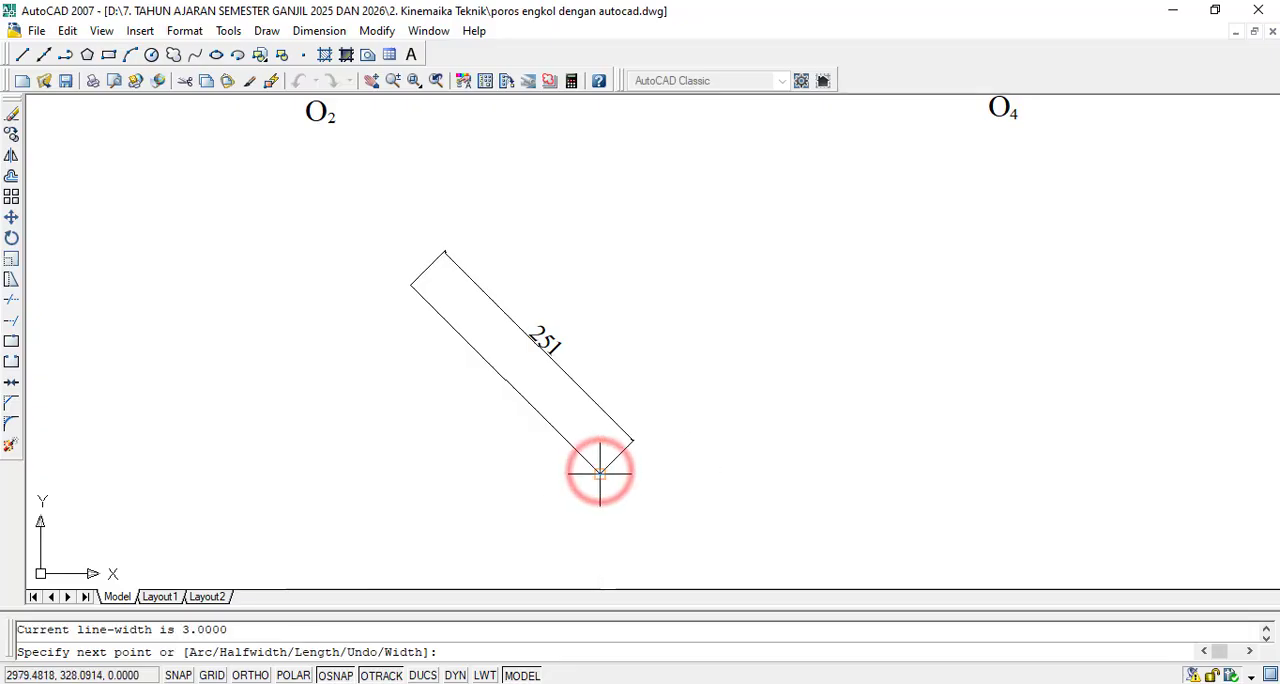
pyautogui.write('w')
pyautogui.press('Return')
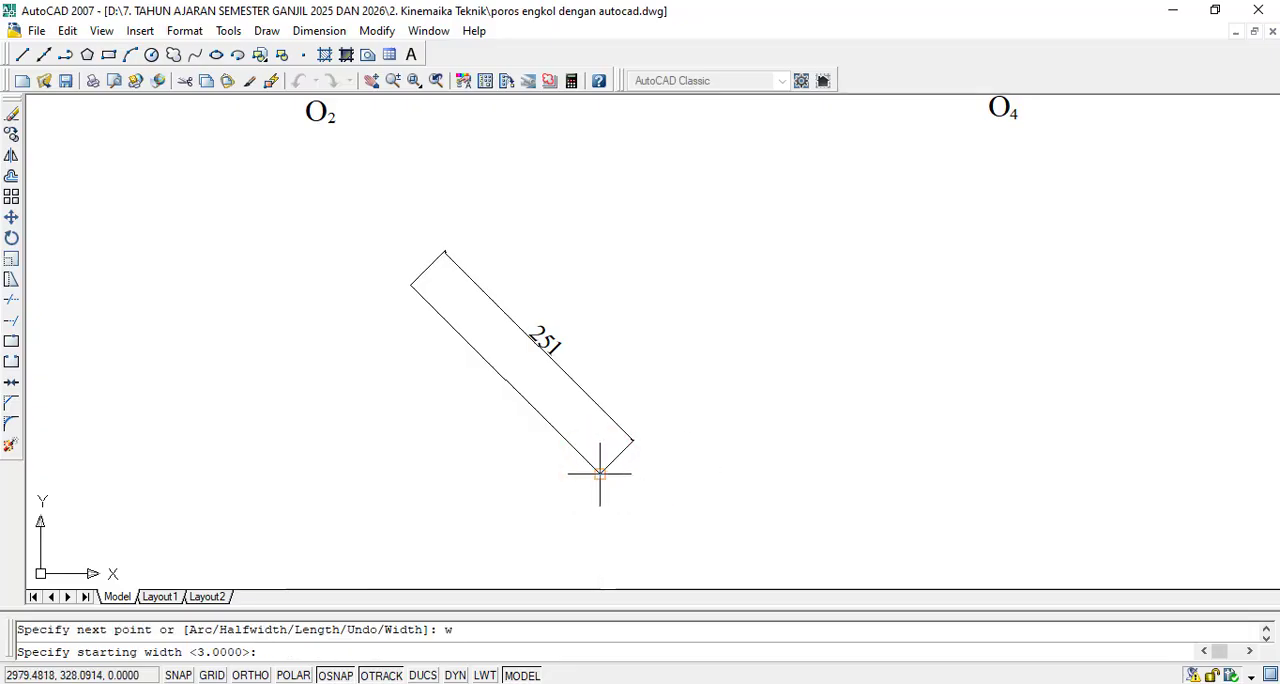
pyautogui.write('0')
pyautogui.press('Return')
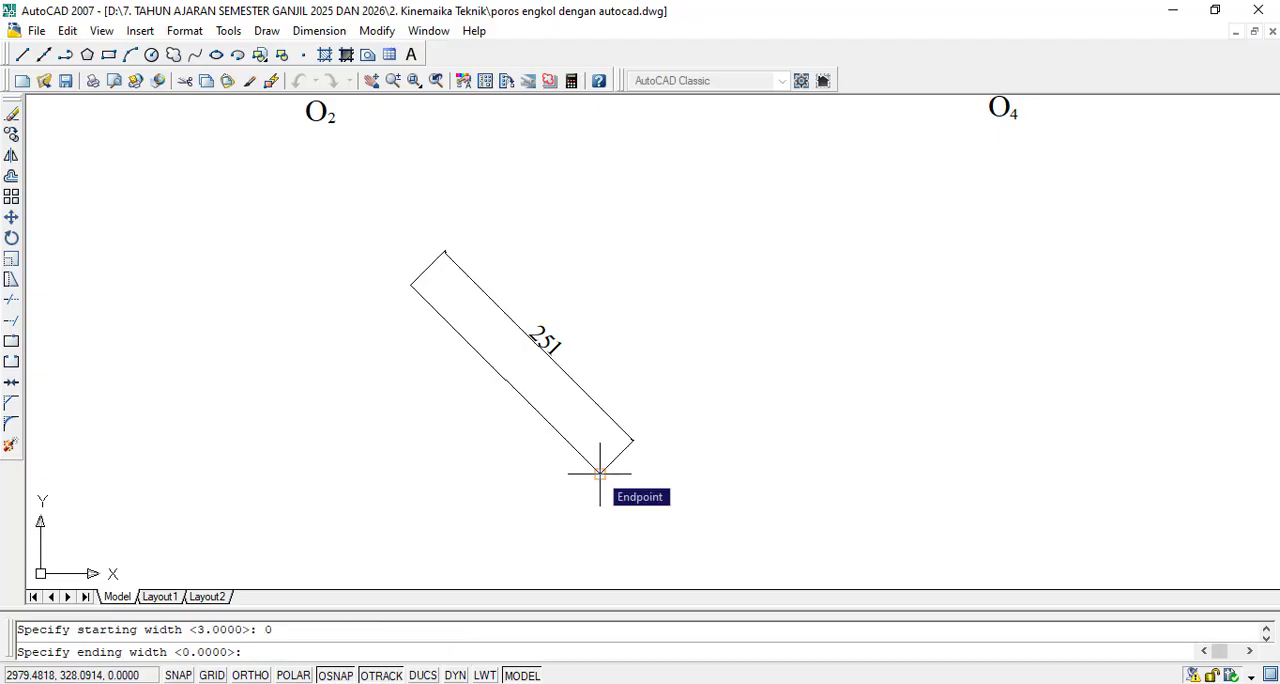
pyautogui.write('3')
pyautogui.press('Return')
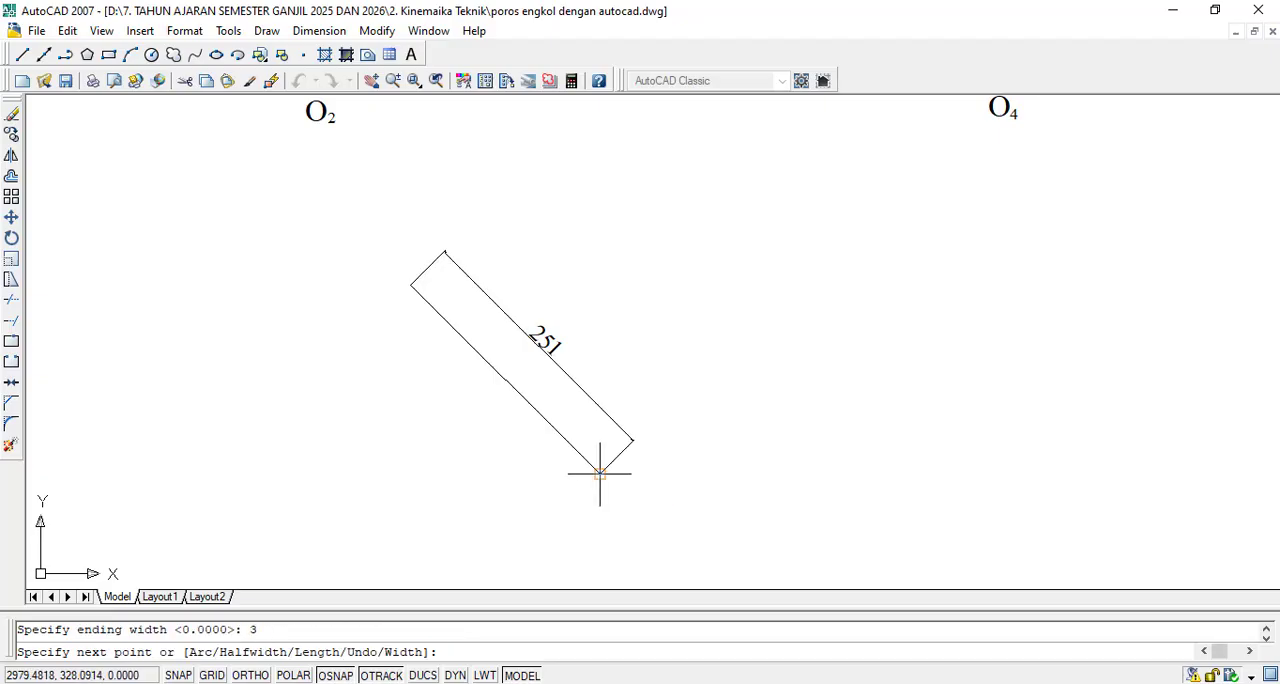
pyautogui.scroll(2, 594, 462)
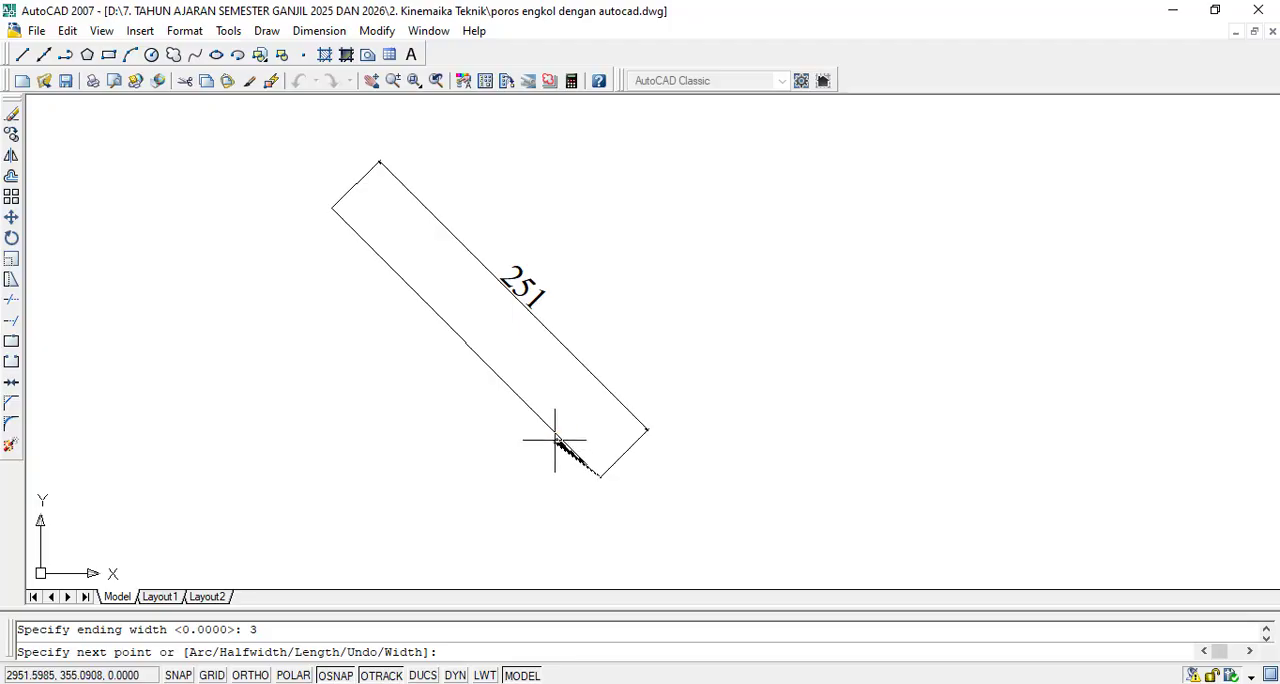
pyautogui.scroll(2, 556, 441)
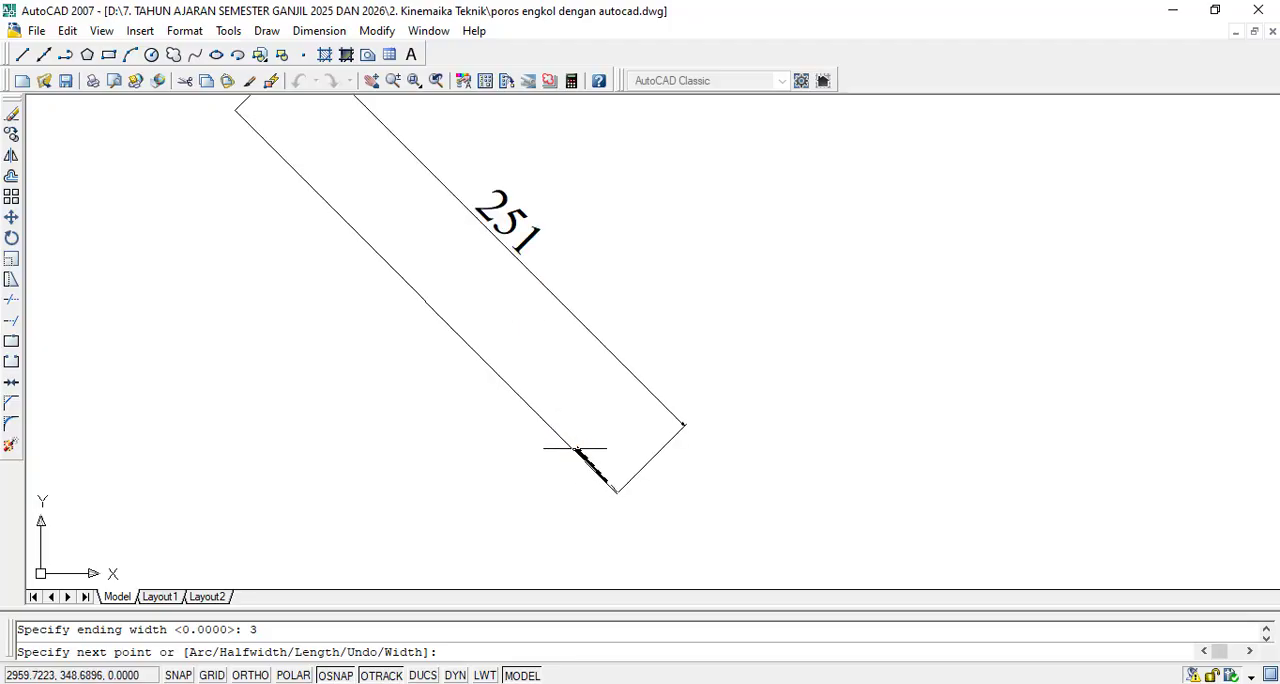
pyautogui.click(576, 455)
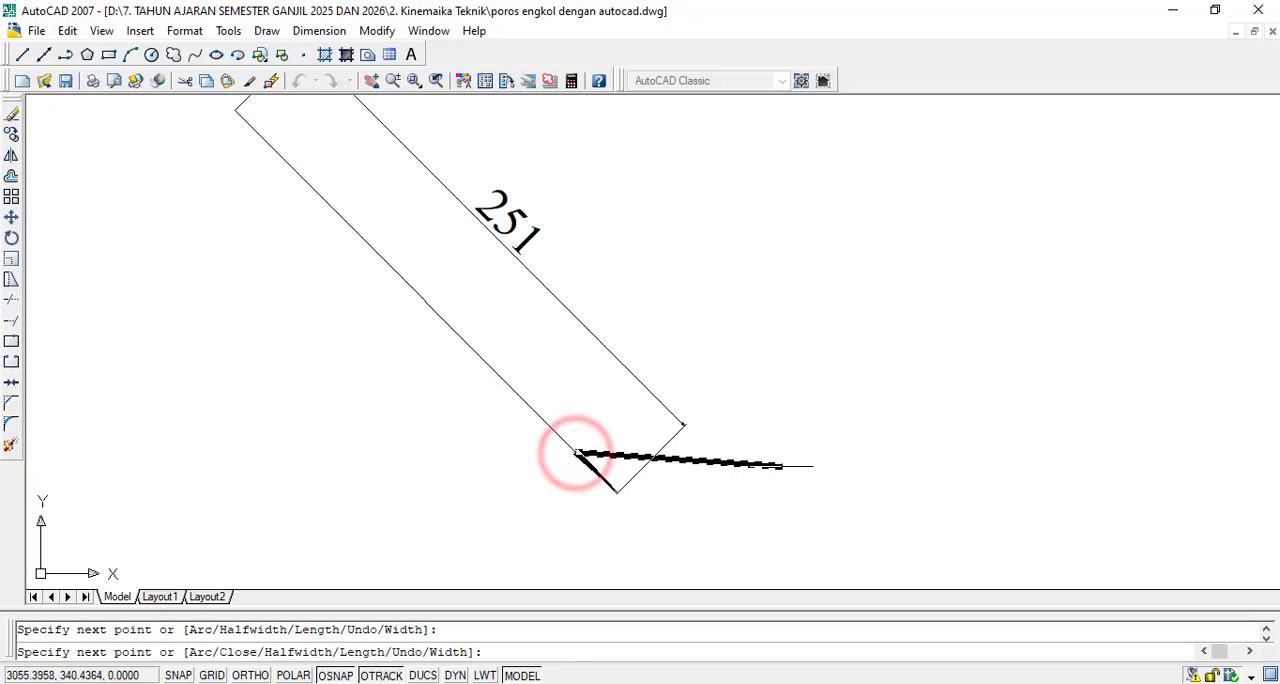
pyautogui.press('Escape')
# - End the polyline command and delete the narrow arrowhead polyline at the diagonal line's lower end
pyautogui.click(593, 461)
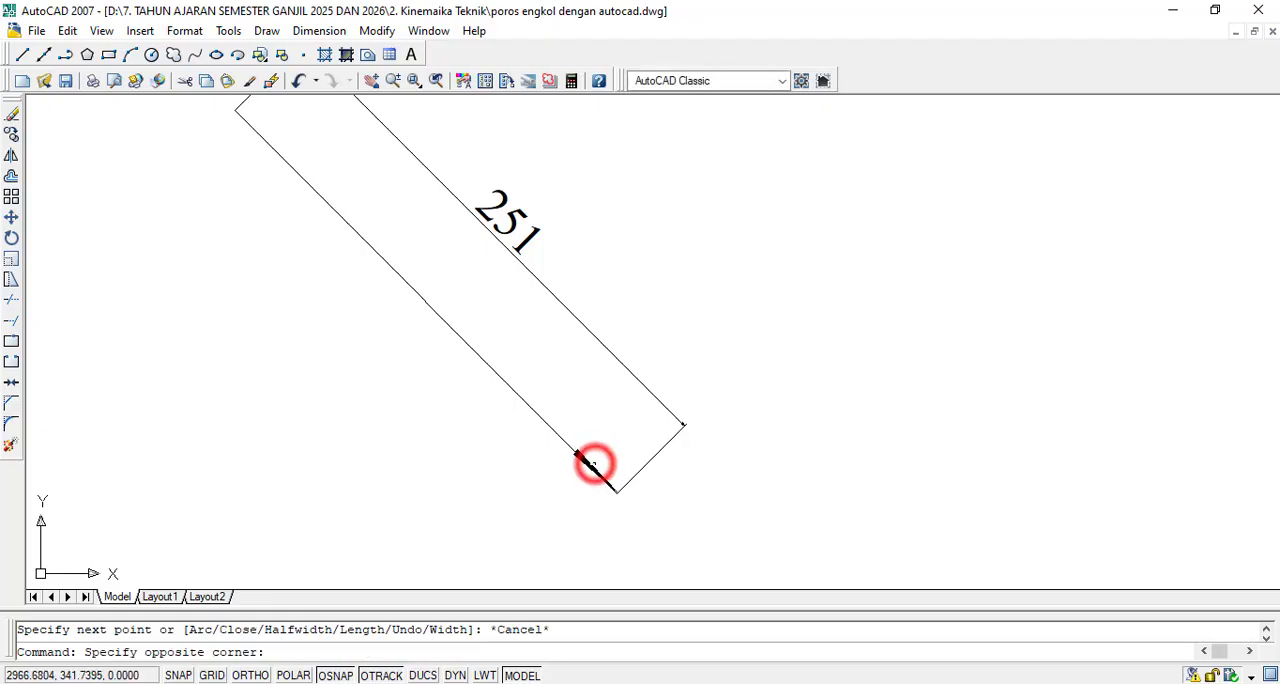
pyautogui.click(588, 462)
pyautogui.press('Escape')
pyautogui.scroll(4, 588, 463)
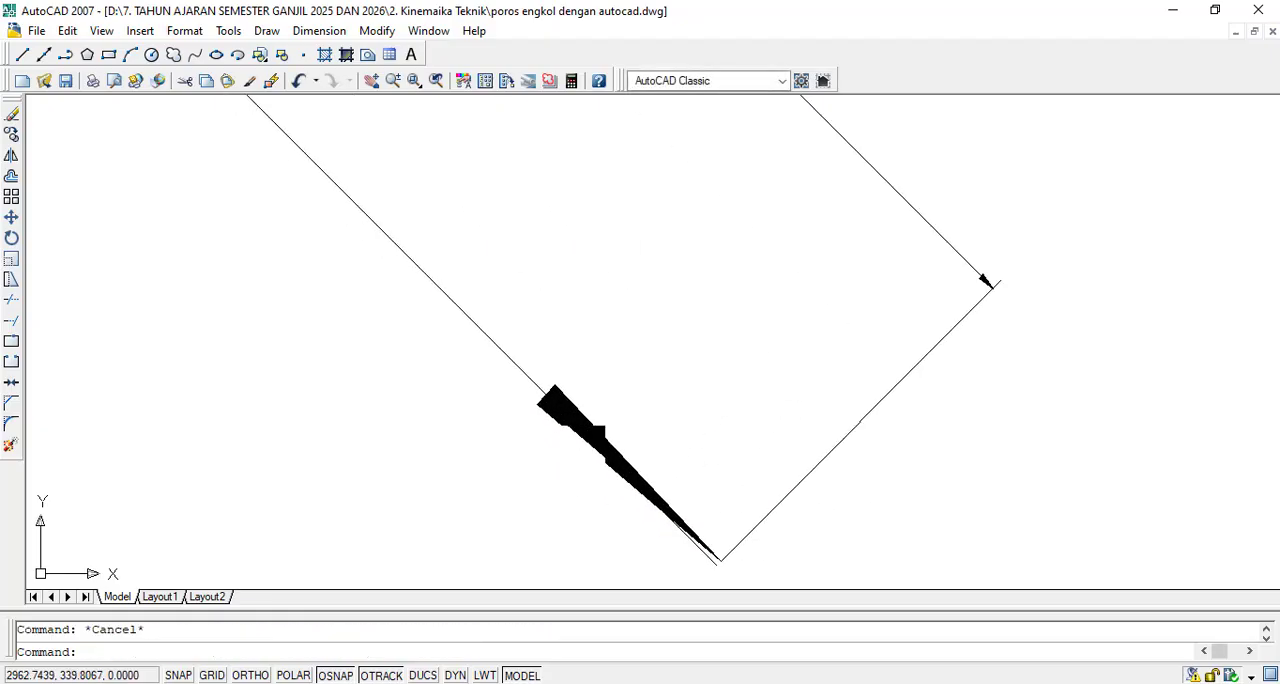
pyautogui.click(532, 330)
pyautogui.click(529, 332)
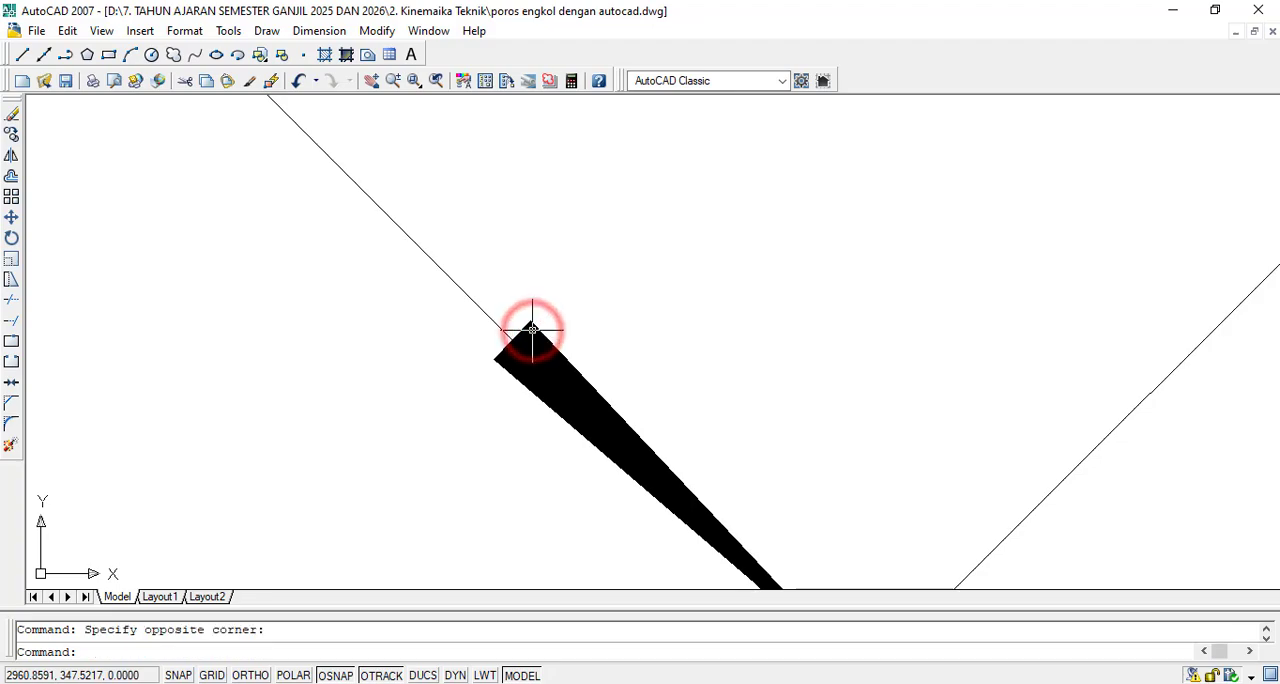
pyautogui.click(526, 322)
pyautogui.click(527, 333)
pyautogui.click(527, 333)
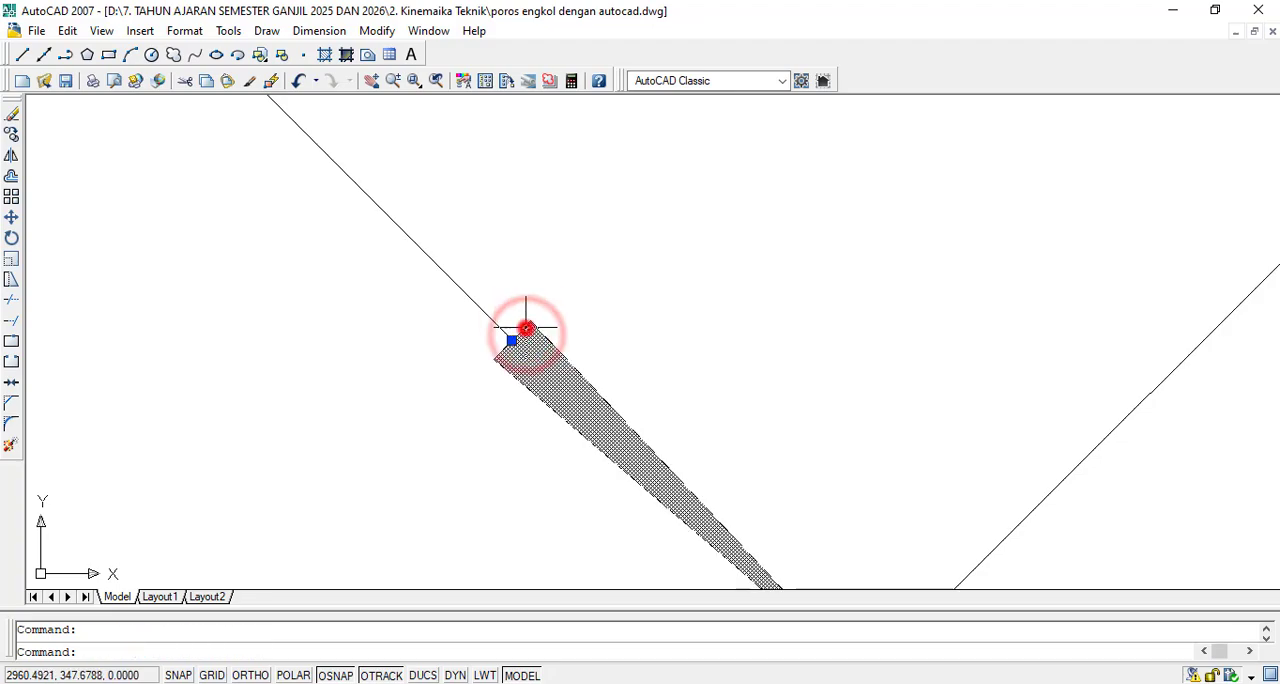
pyautogui.press('Delete')
# - Draw a wider arrowhead polyline from the diagonal line's lower endpoint back along the line, with starting width 0 and ending width 8
pyautogui.scroll(-5, 672, 381)
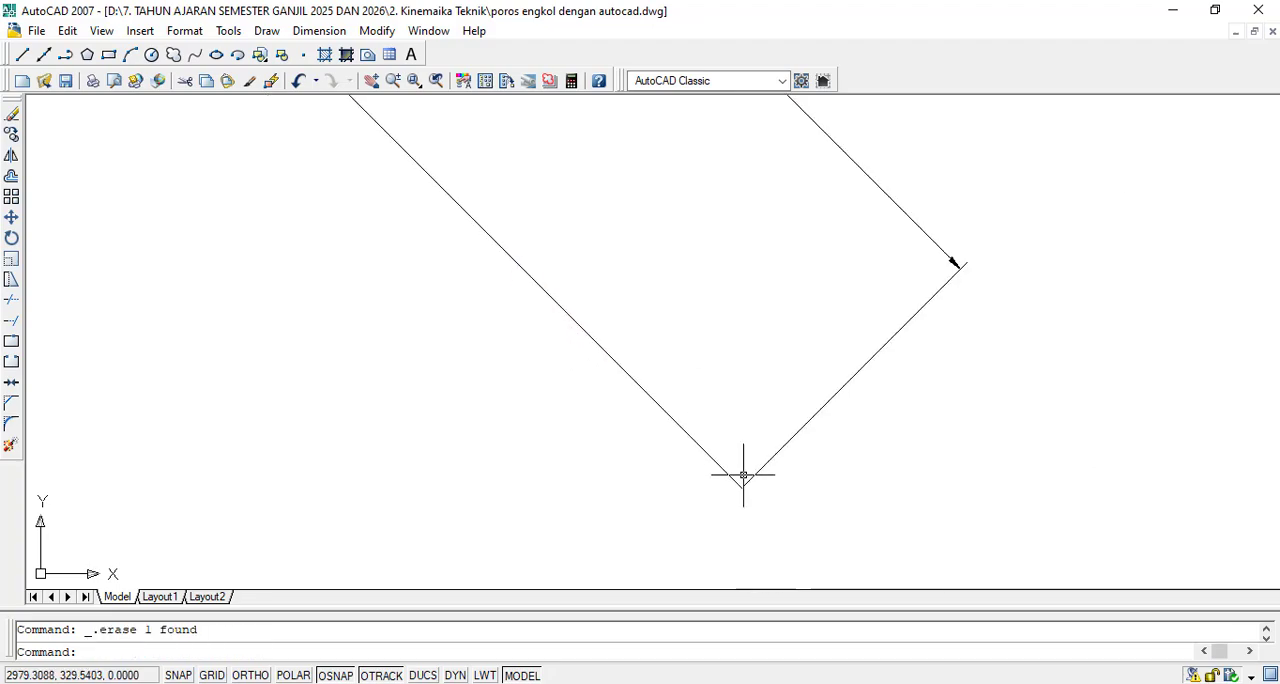
pyautogui.write('pl')
pyautogui.press('Return')
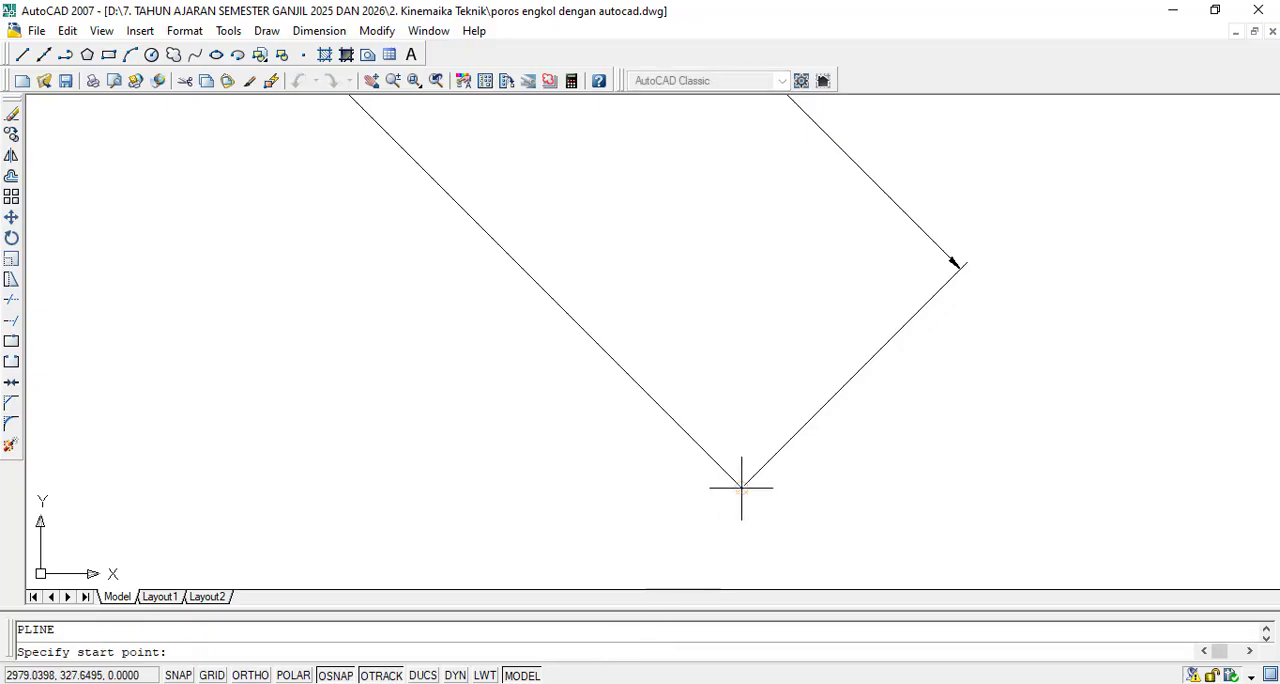
pyautogui.click(740, 488)
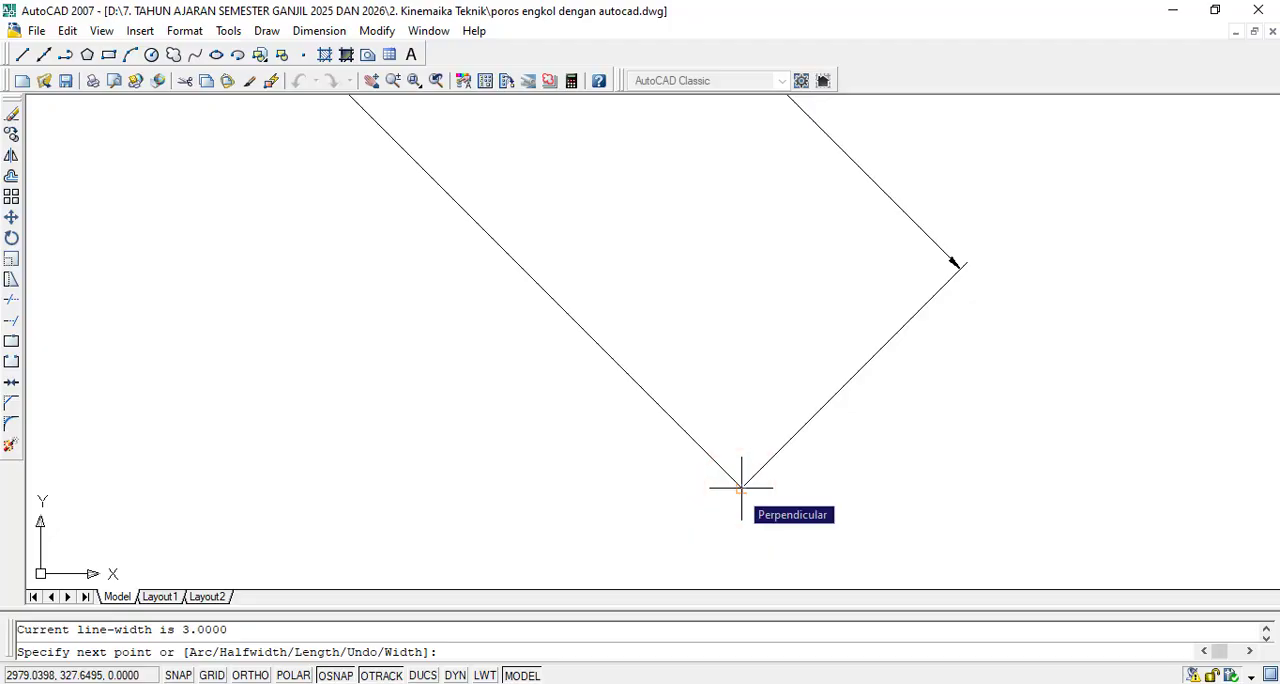
pyautogui.write('w')
pyautogui.press('Return')
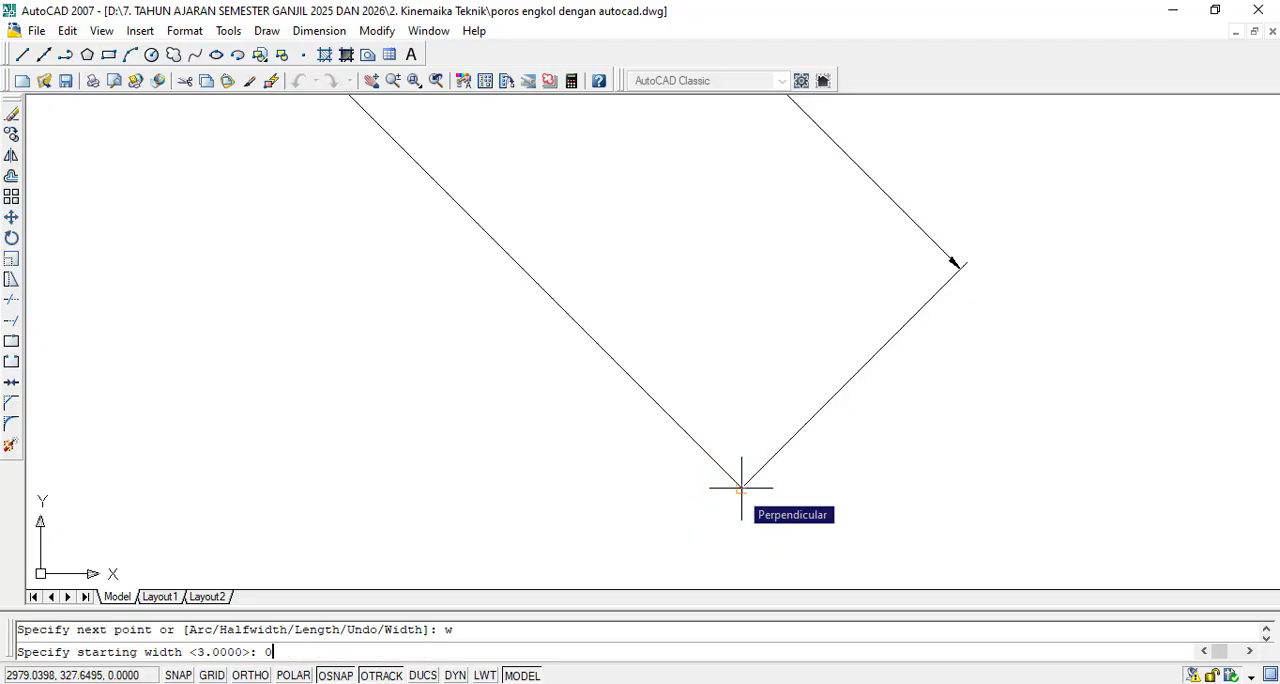
pyautogui.write('0')
pyautogui.press('Return')
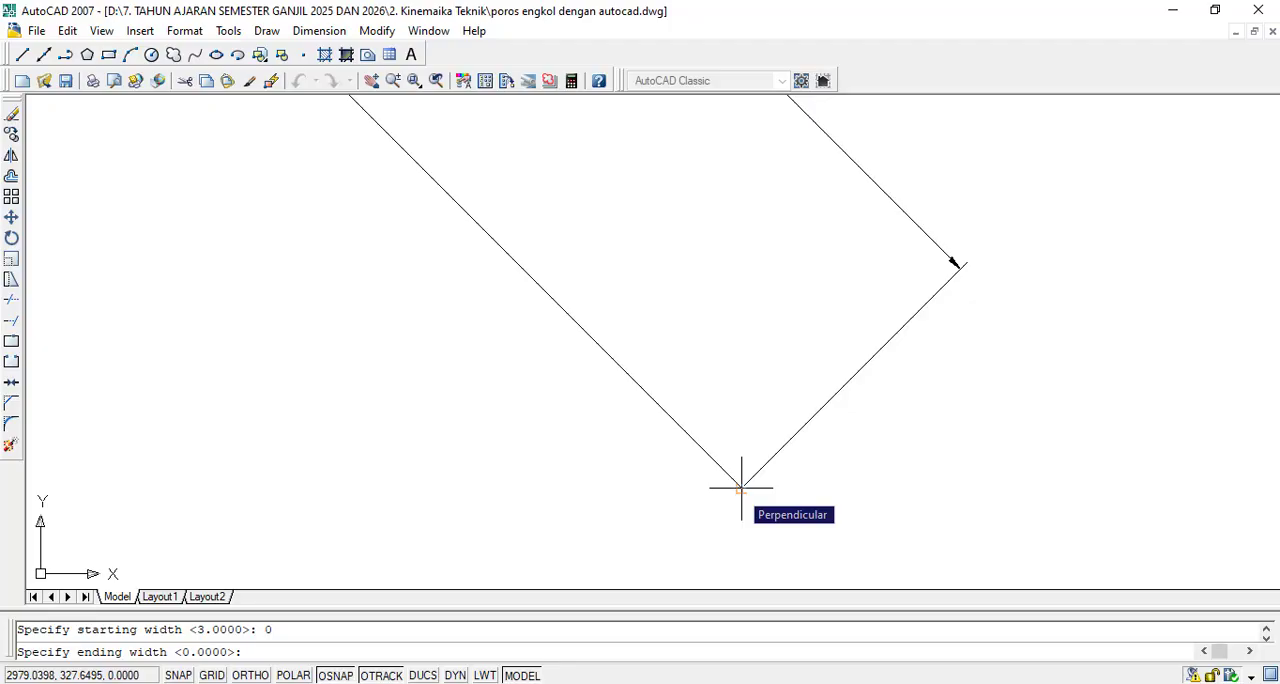
pyautogui.write('8')
pyautogui.press('Return')
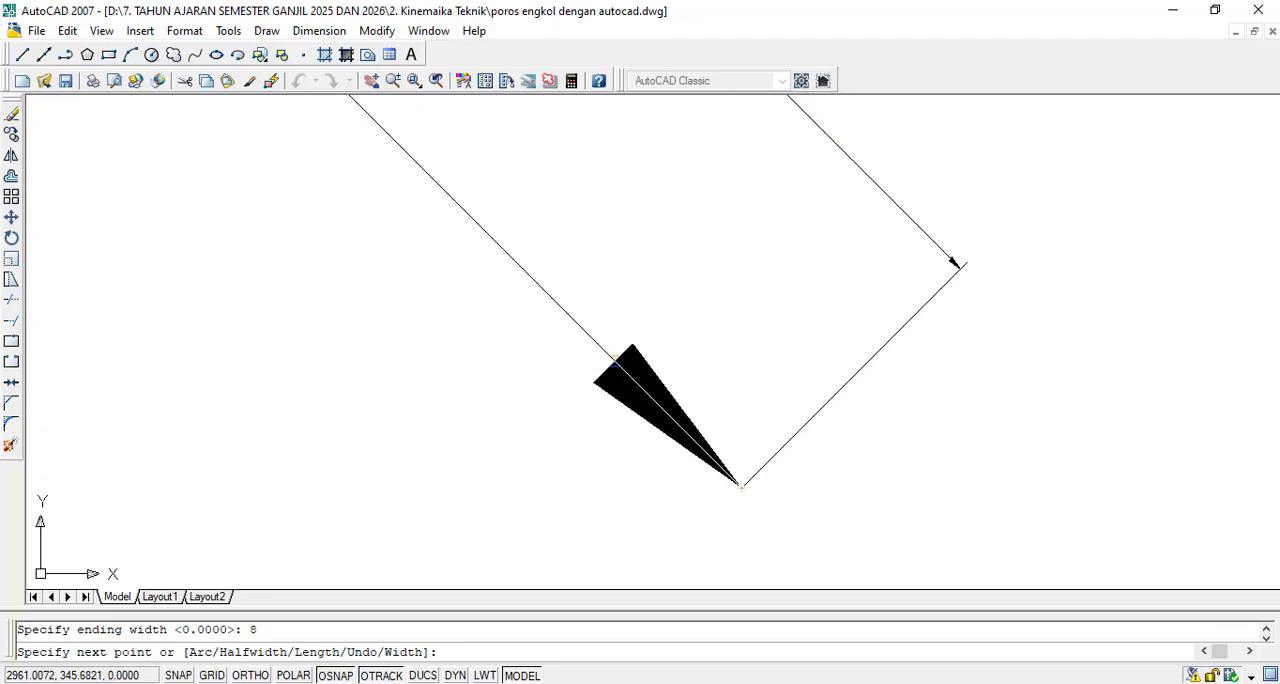
pyautogui.click(604, 362)
pyautogui.scroll(-3, 604, 362)
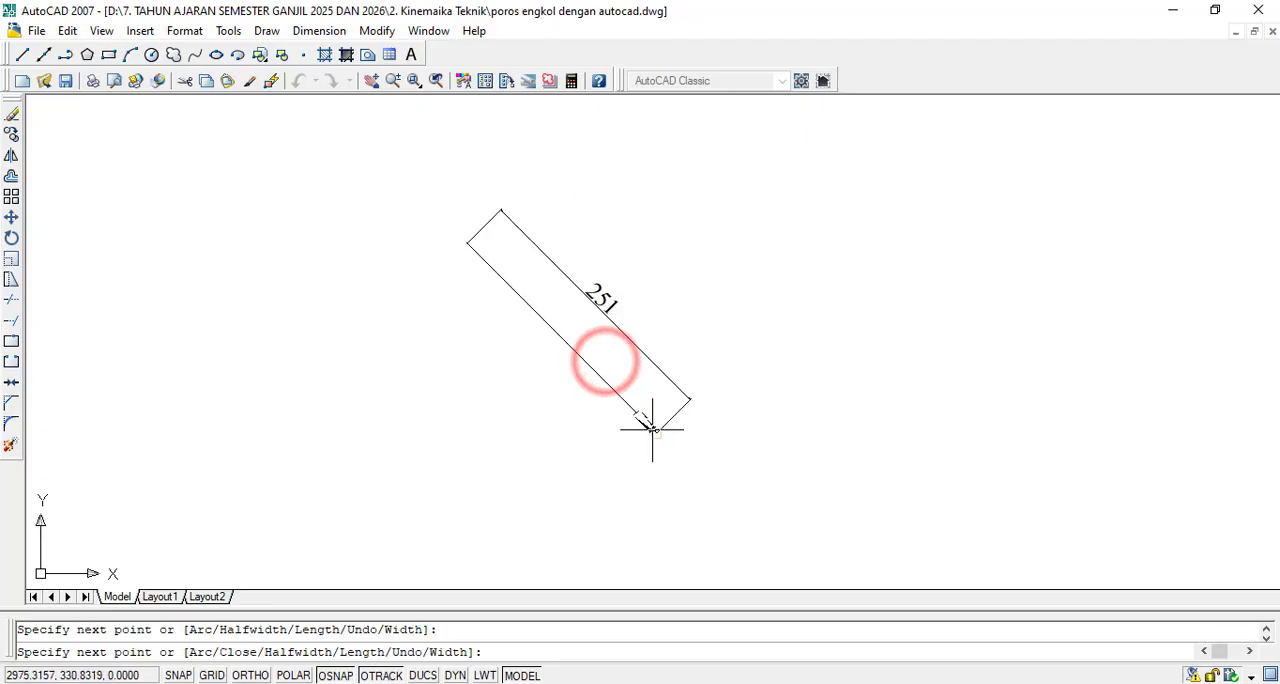
pyautogui.scroll(1, 651, 410)
pyautogui.press('Escape')
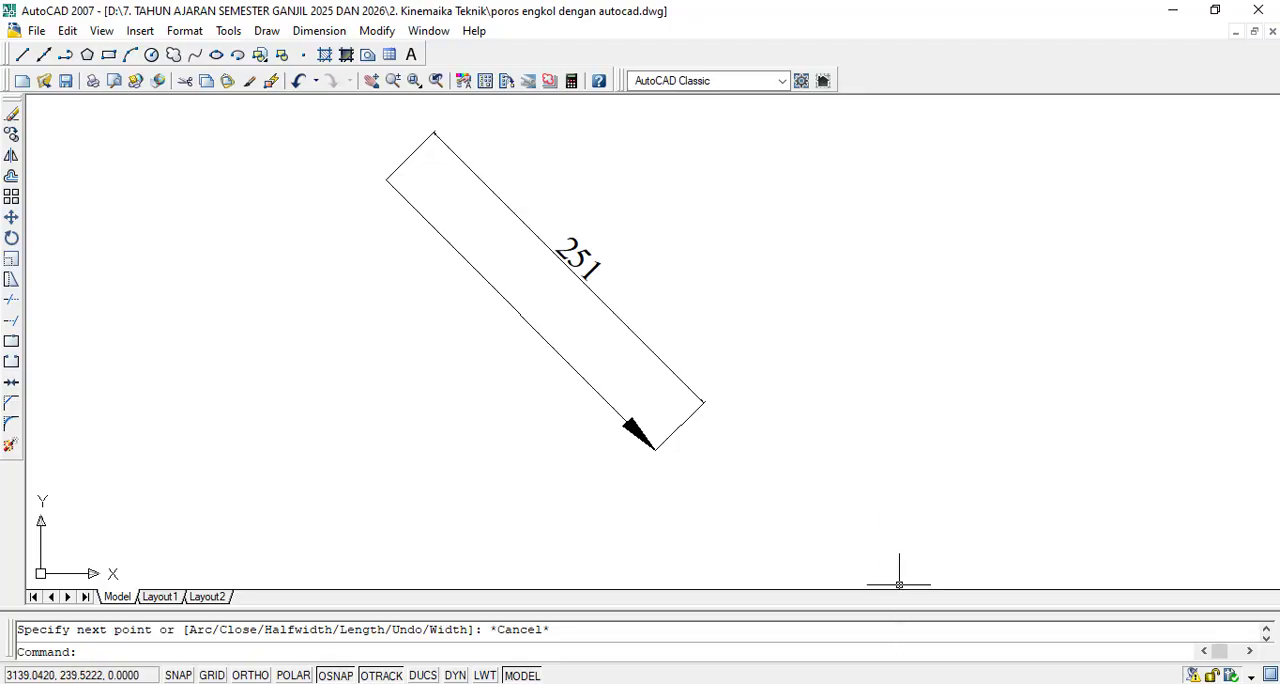
# - Switch to the Word document, review the mechanism figure and V_A calculation, and start a new line below "( ukuran asli di Autocad)"
pyautogui.click(897, 678)
pyautogui.scroll(3, 563, 448)
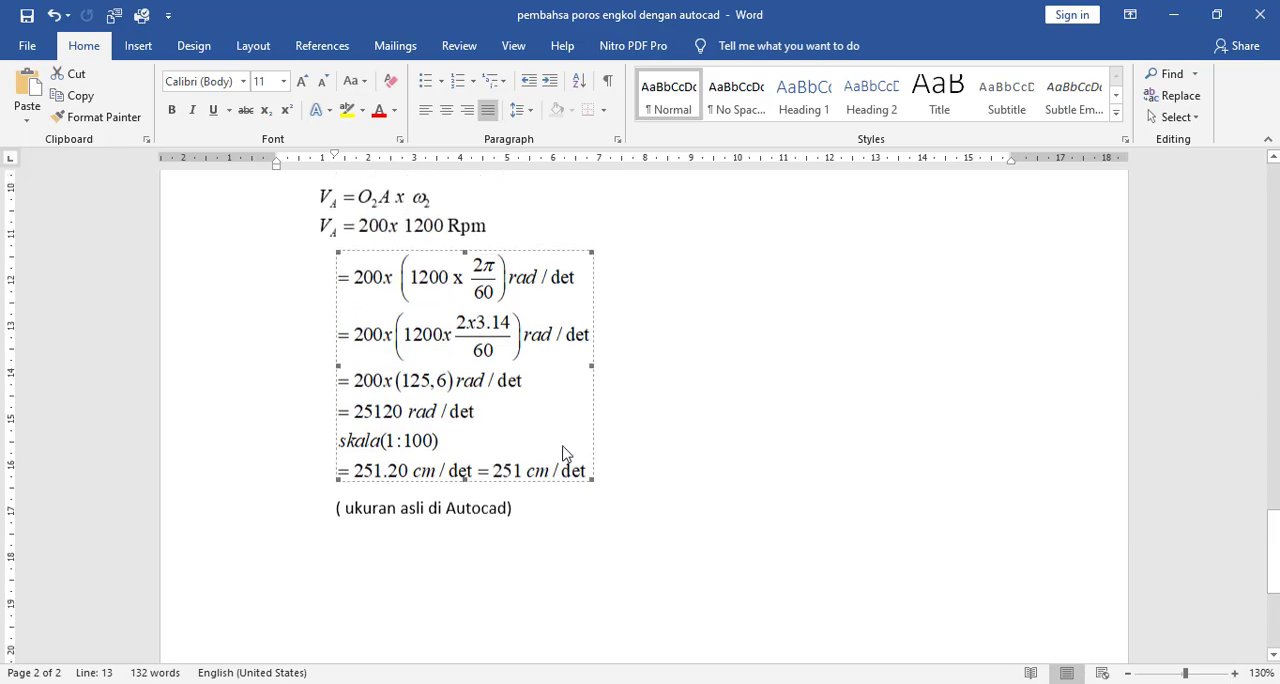
pyautogui.scroll(7, 580, 450)
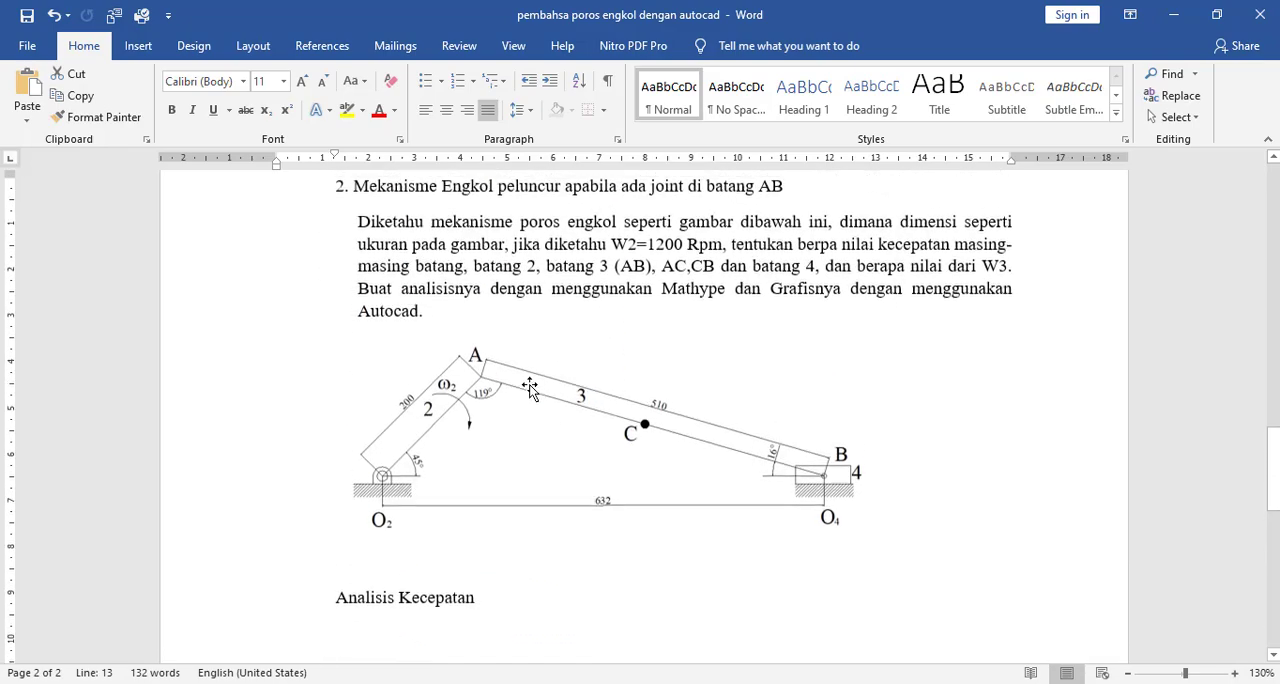
pyautogui.scroll(-4, 657, 434)
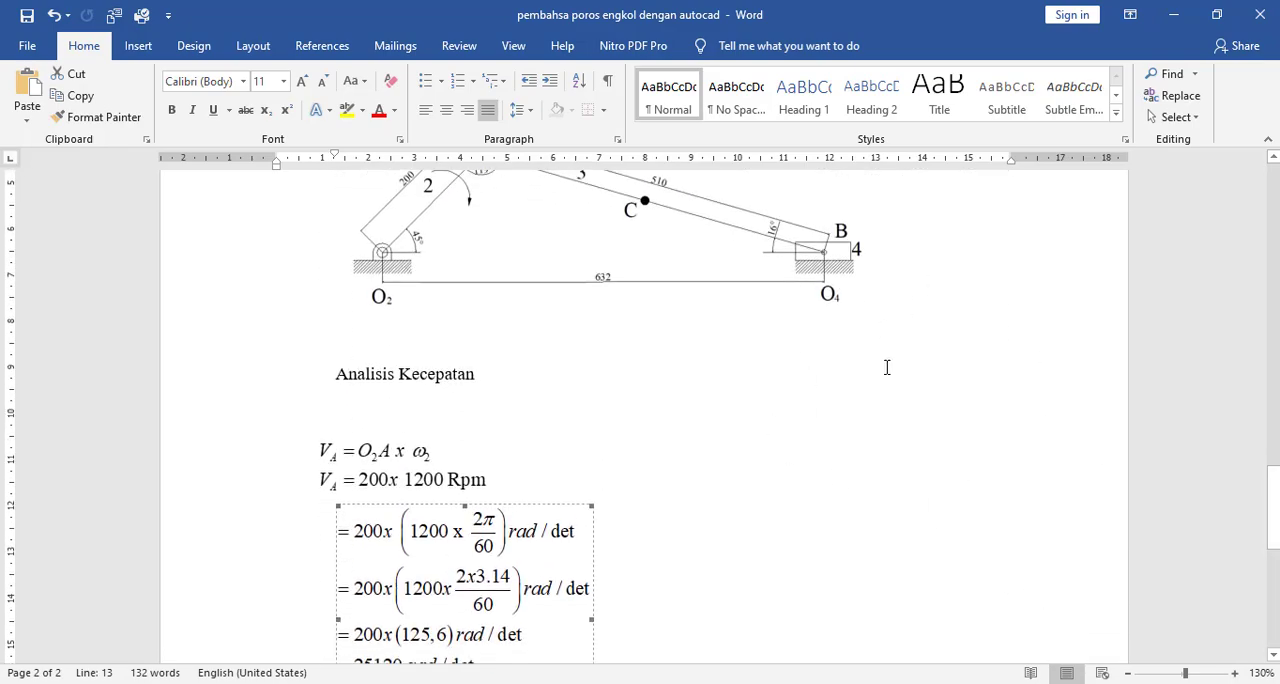
pyautogui.scroll(-4, 930, 485)
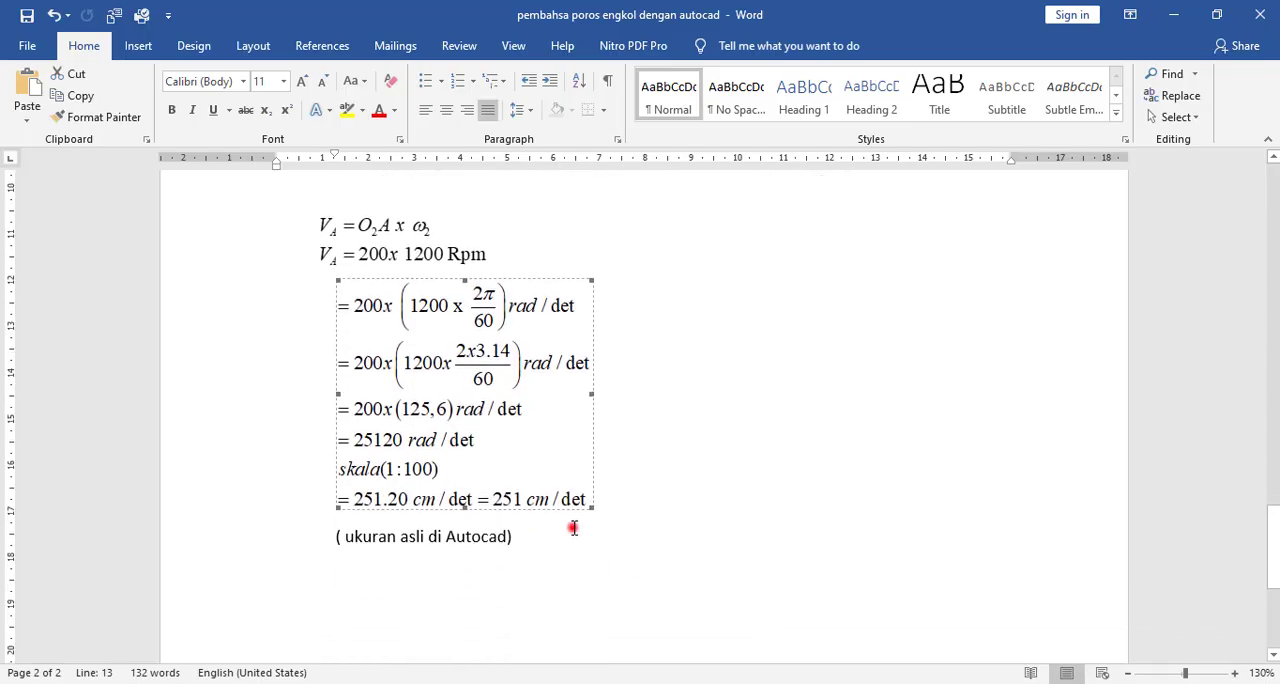
pyautogui.click(573, 528)
pyautogui.press('Return')
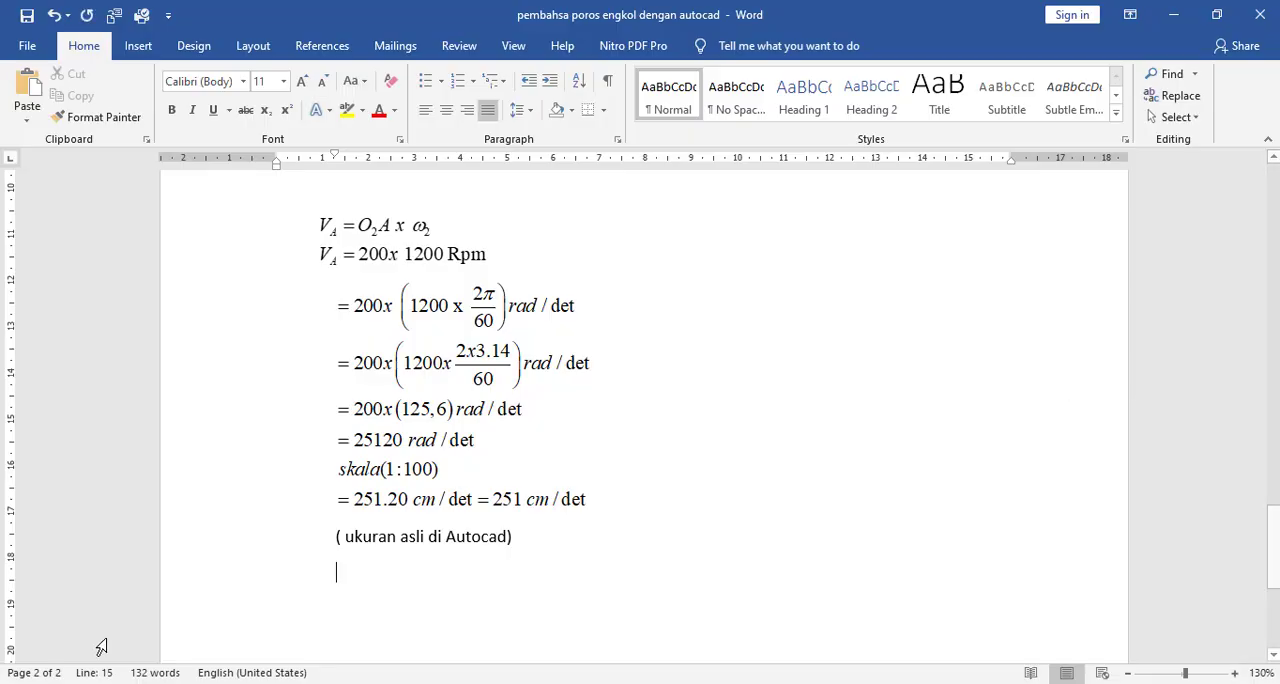
# - Copy the three-line V_B equation from the first problem's analysis and paste it below the "( ukuran asli di Autocad)" note
pyautogui.scroll(15, 456, 513)
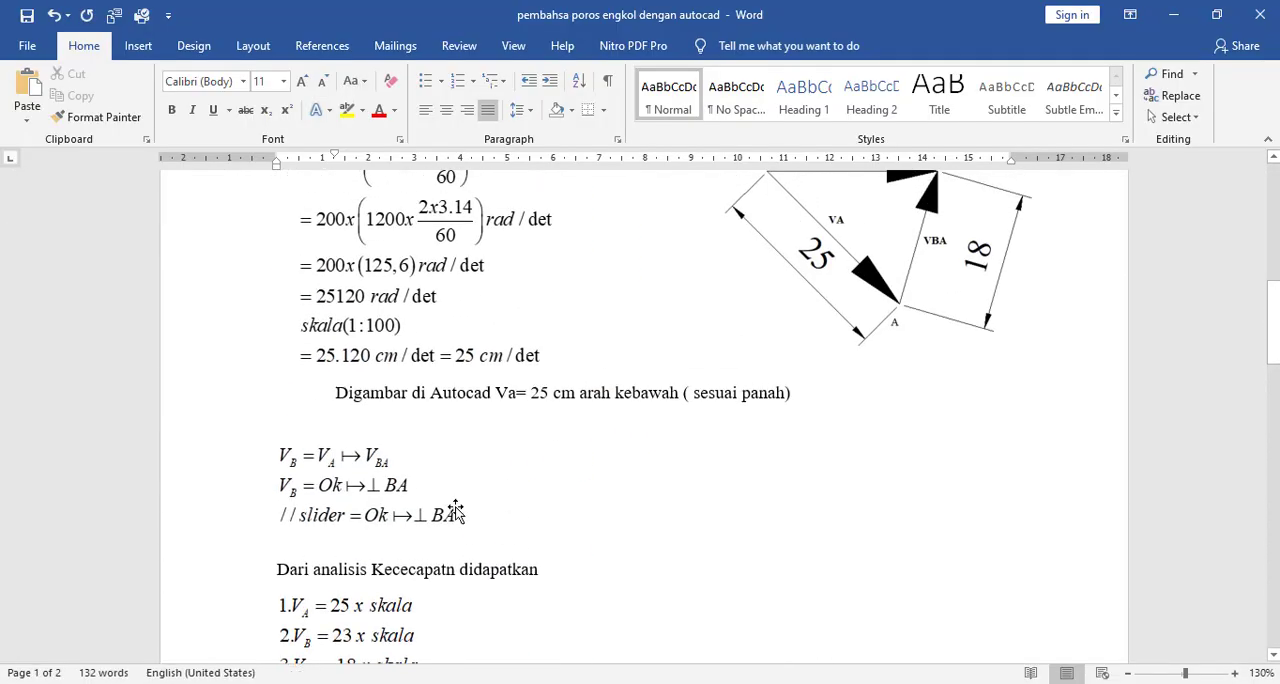
pyautogui.click(373, 472)
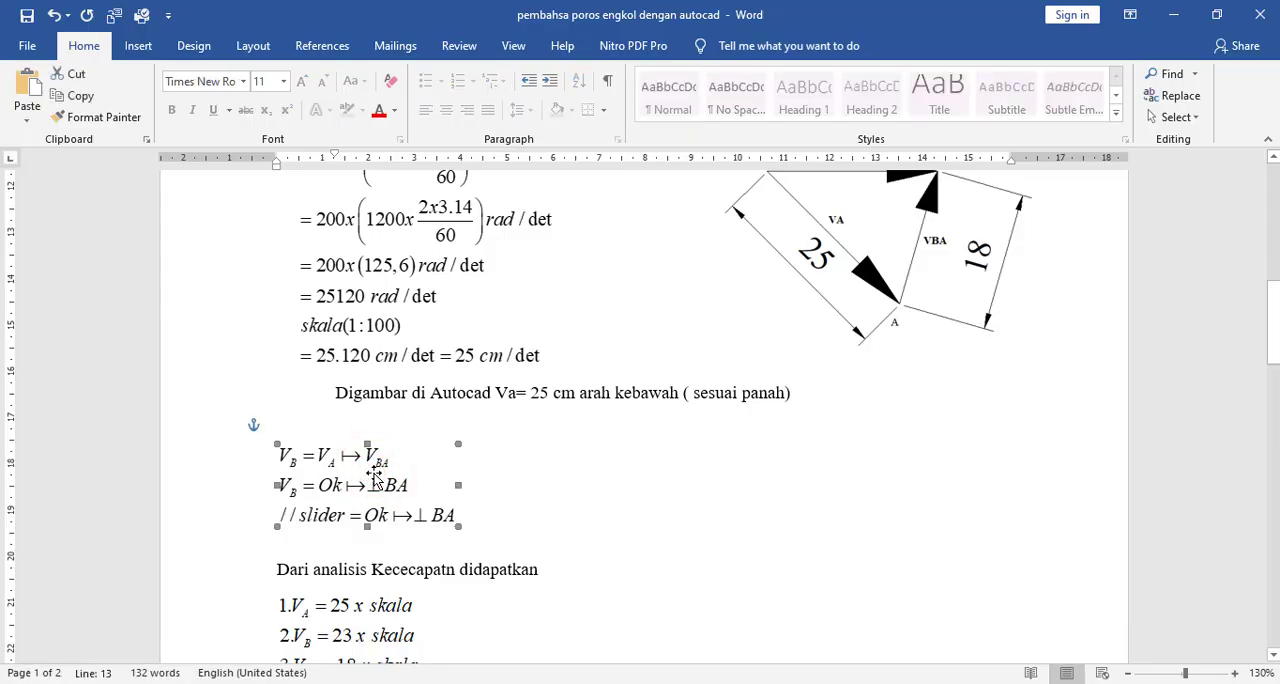
pyautogui.scroll(-12, 400, 460)
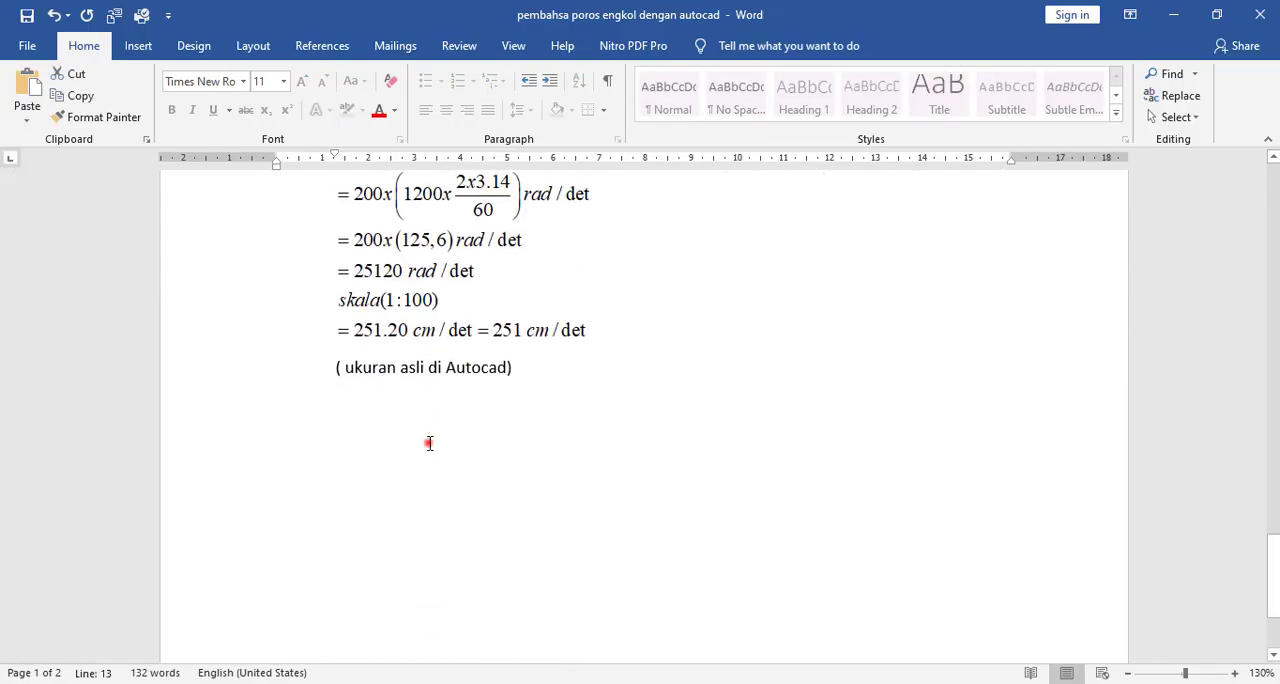
pyautogui.click(429, 443)
pyautogui.press('Return')
pyautogui.hotkey('ctrl', 'v')
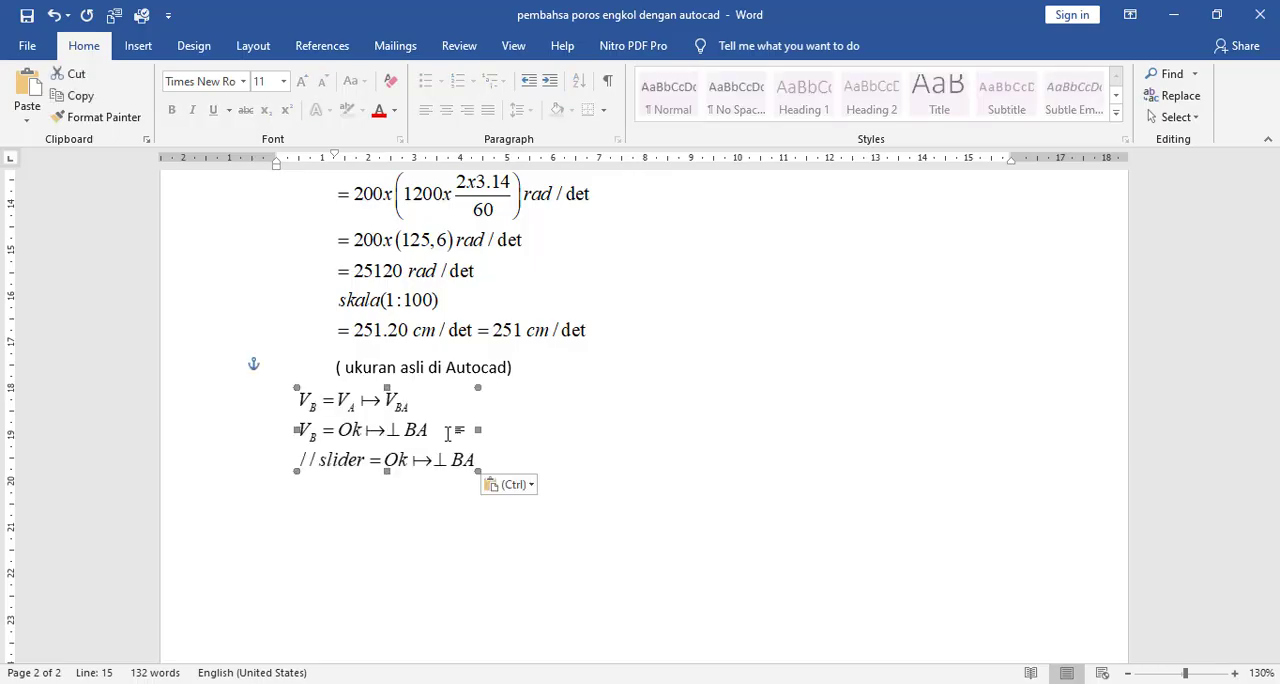
pyautogui.doubleClick(379, 437)
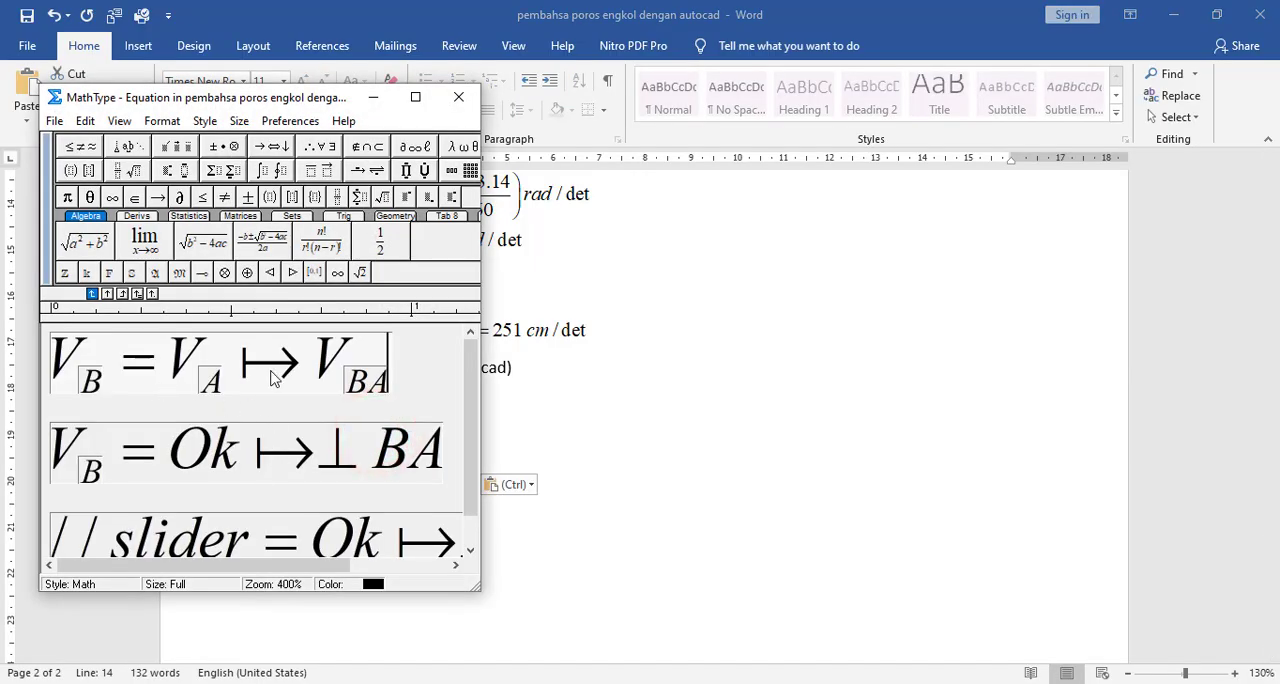
pyautogui.click(458, 97)
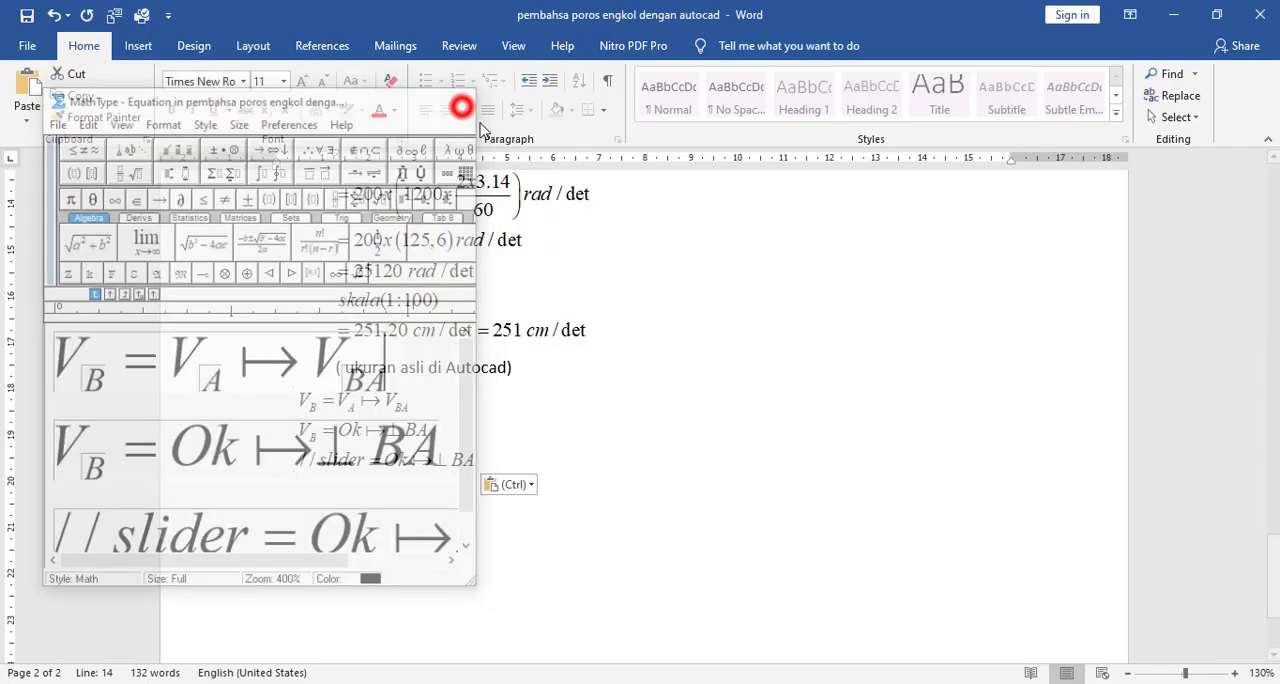
pyautogui.click(729, 437)
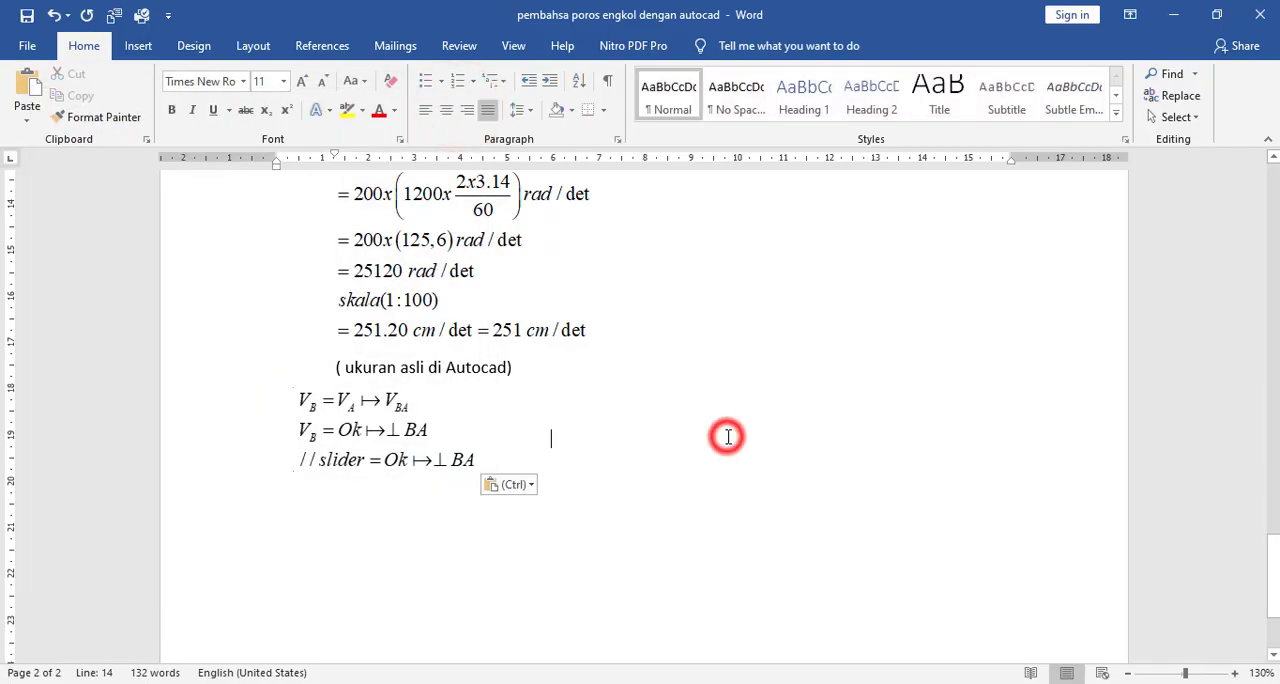
# - Nudge the pasted V_B equation slightly right and down, leaving a gap below the "( ukuran asli di Autocad)" note
pyautogui.click(349, 436)
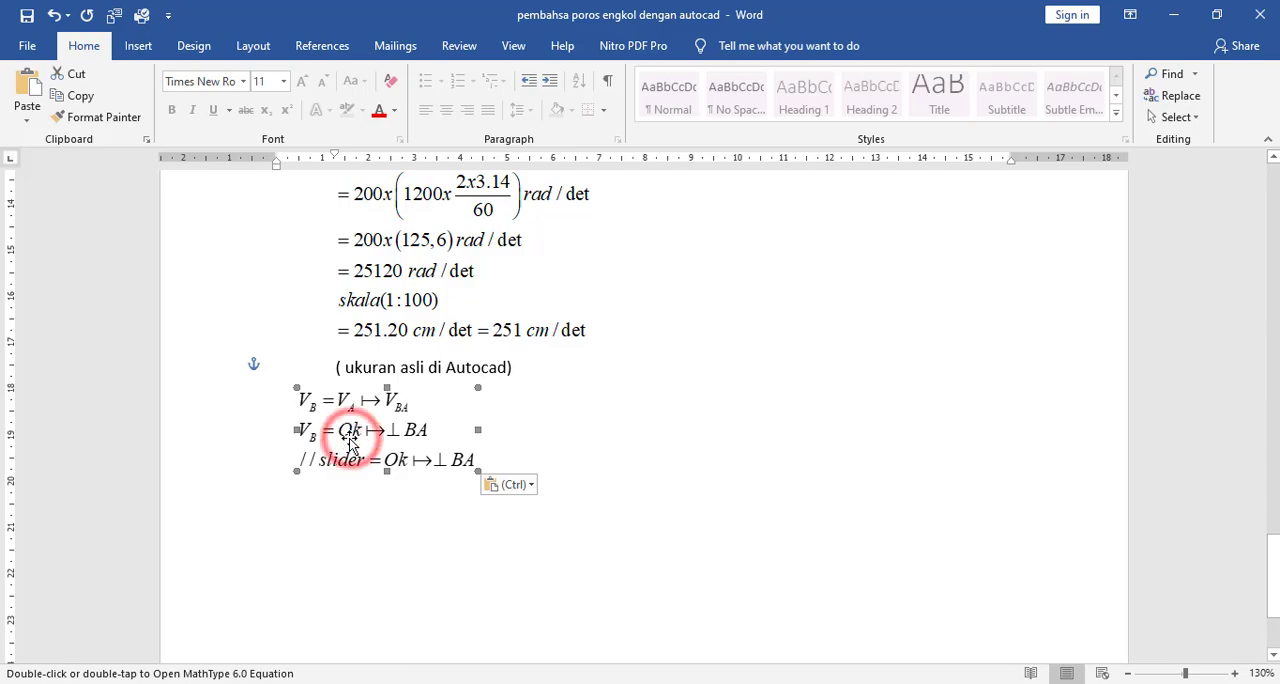
pyautogui.press('Right')
pyautogui.press('Right')
pyautogui.press('Right')
pyautogui.press('Right')
pyautogui.press('Right')
pyautogui.press('Right')
pyautogui.press('Right')
pyautogui.press('Right')
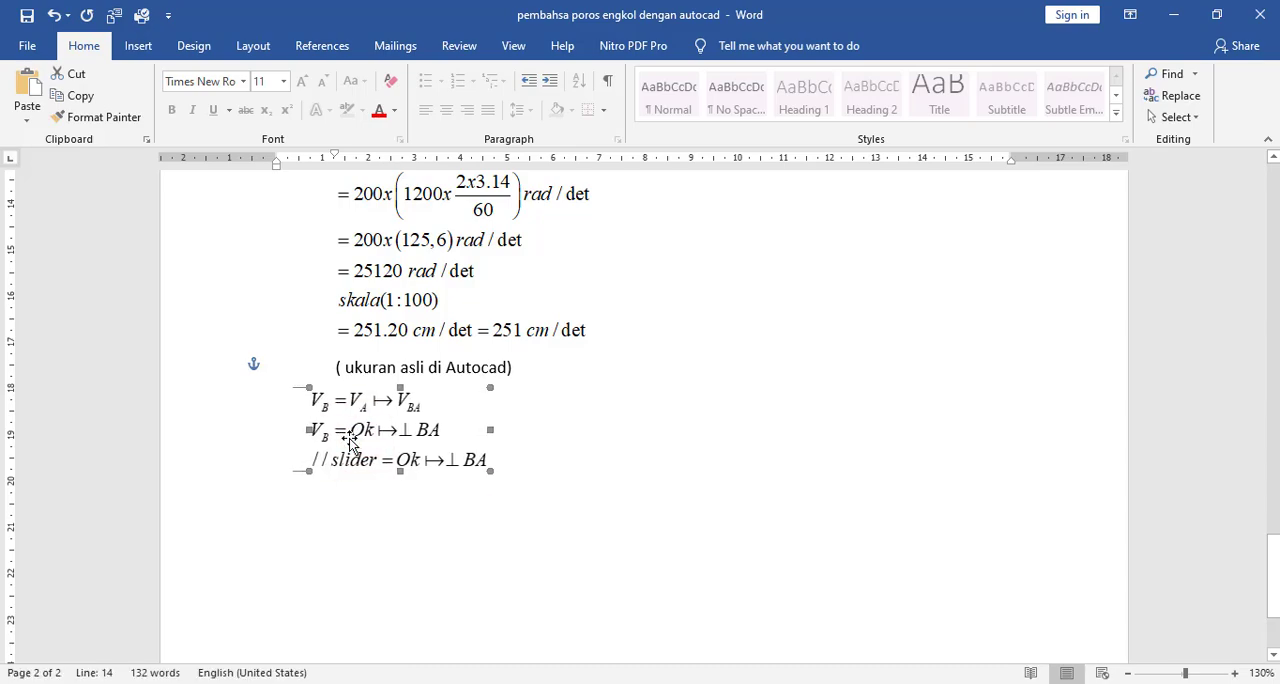
pyautogui.press('Down')
pyautogui.press('Down')
pyautogui.press('Down')
pyautogui.press('Down')
pyautogui.press('Down')
pyautogui.press('Down')
pyautogui.press('Down')
pyautogui.press('Down')
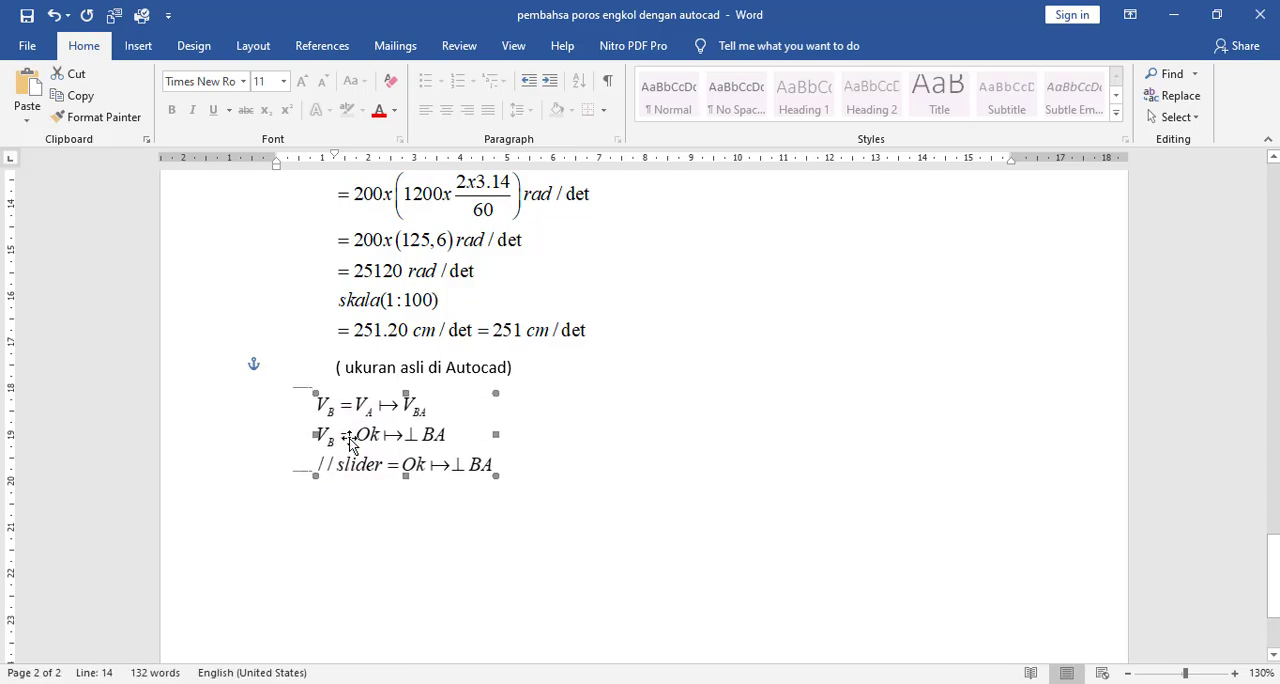
pyautogui.press('Down')
pyautogui.press('Down')
pyautogui.press('Down')
pyautogui.press('Down')
pyautogui.press('Down')
pyautogui.press('Down')
pyautogui.press('Down')
pyautogui.press('Down')
pyautogui.press('Down')
pyautogui.press('Down')
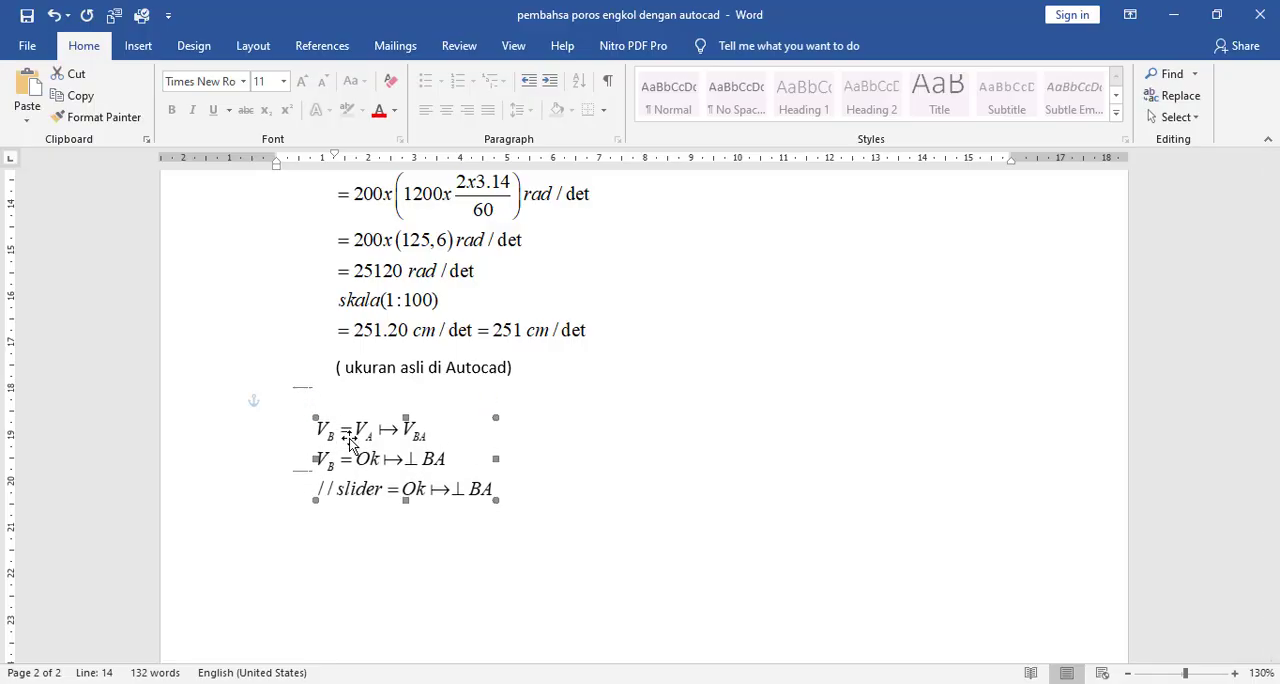
pyautogui.click(597, 506)
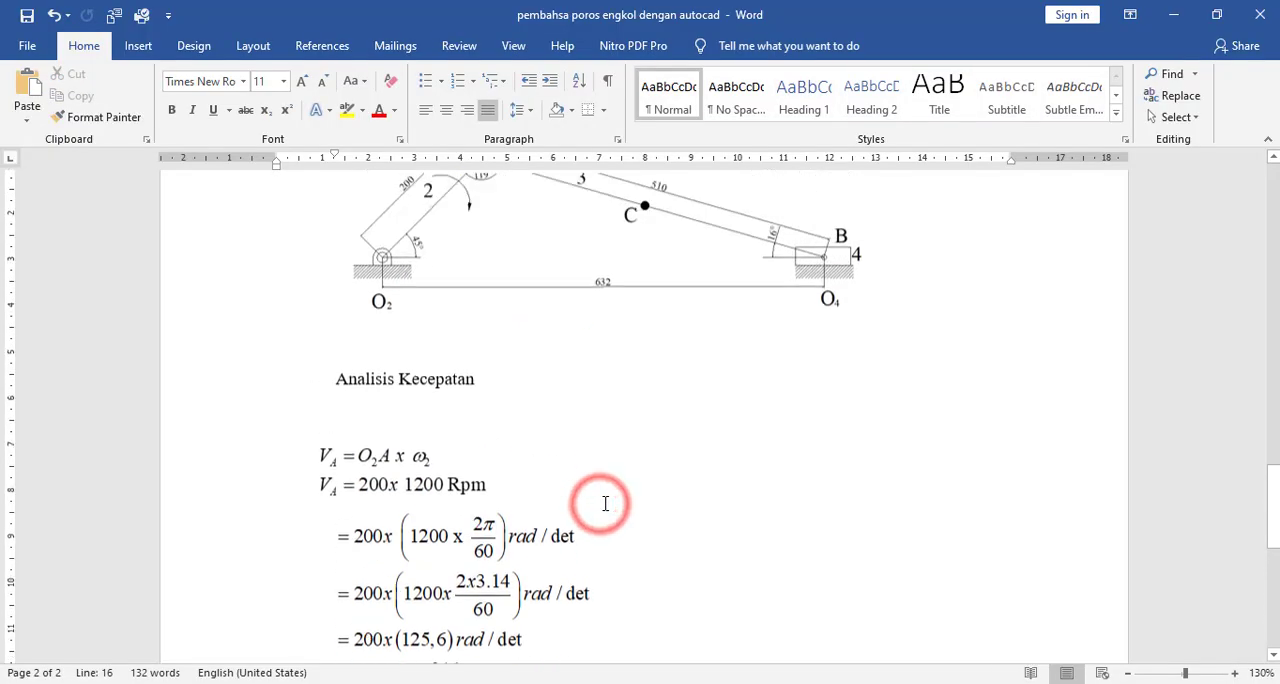
# - Review the first problem's velocity results and examine the pasted V_B equation lines at 200% zoom
pyautogui.scroll(-10, 603, 503)
pyautogui.scroll(5, 605, 503)
pyautogui.scroll(1, 606, 503)
pyautogui.scroll(-14, 608, 501)
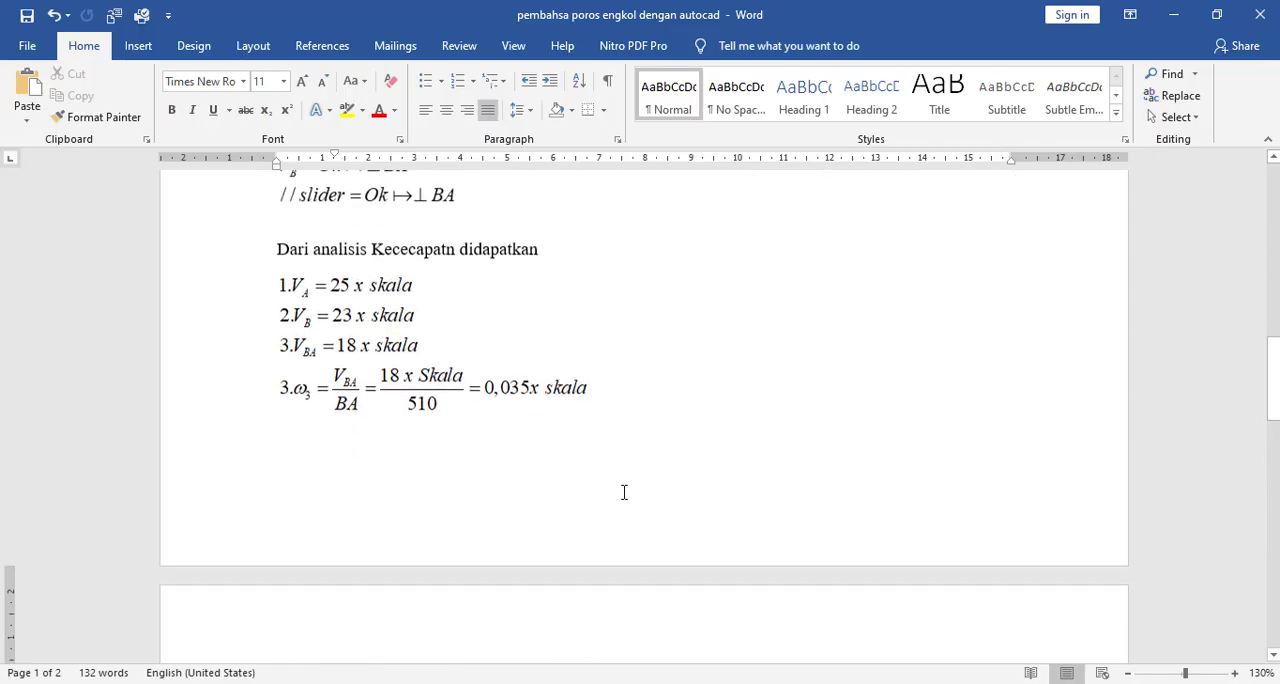
pyautogui.scroll(-5, 690, 521)
pyautogui.scroll(2, 666, 503)
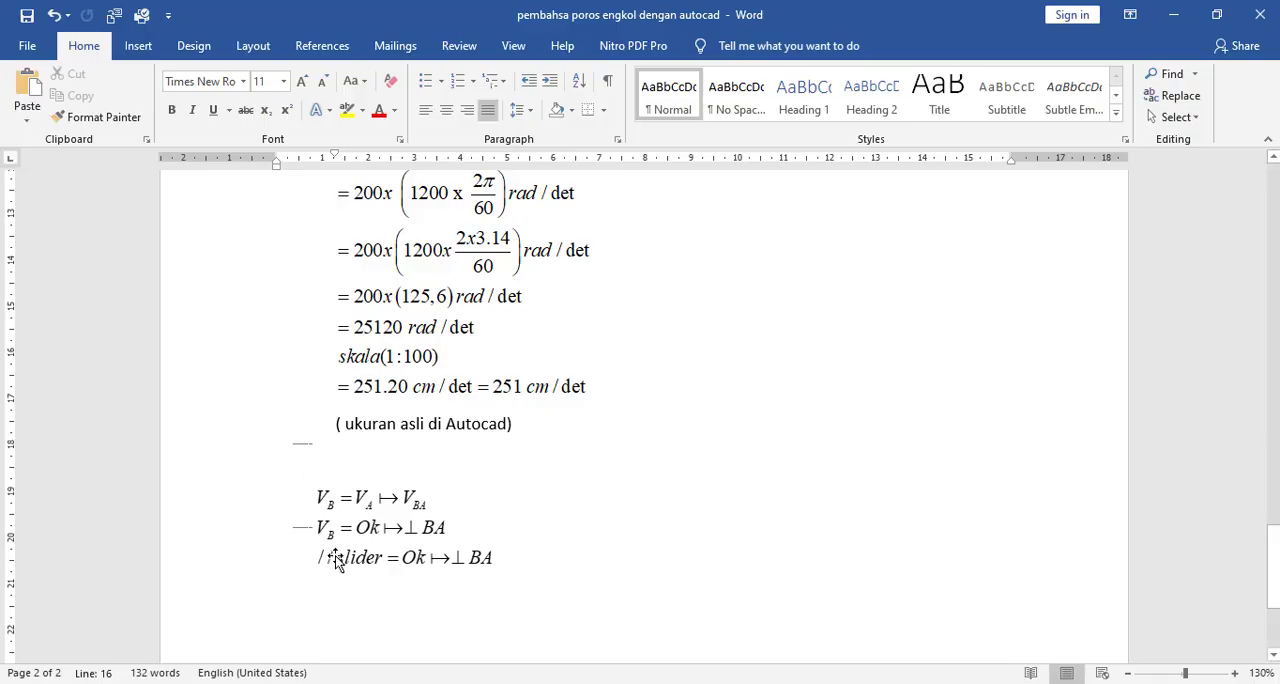
pyautogui.keyDown('ctrl'); pyautogui.scroll(7, 338, 562); pyautogui.keyUp('ctrl')
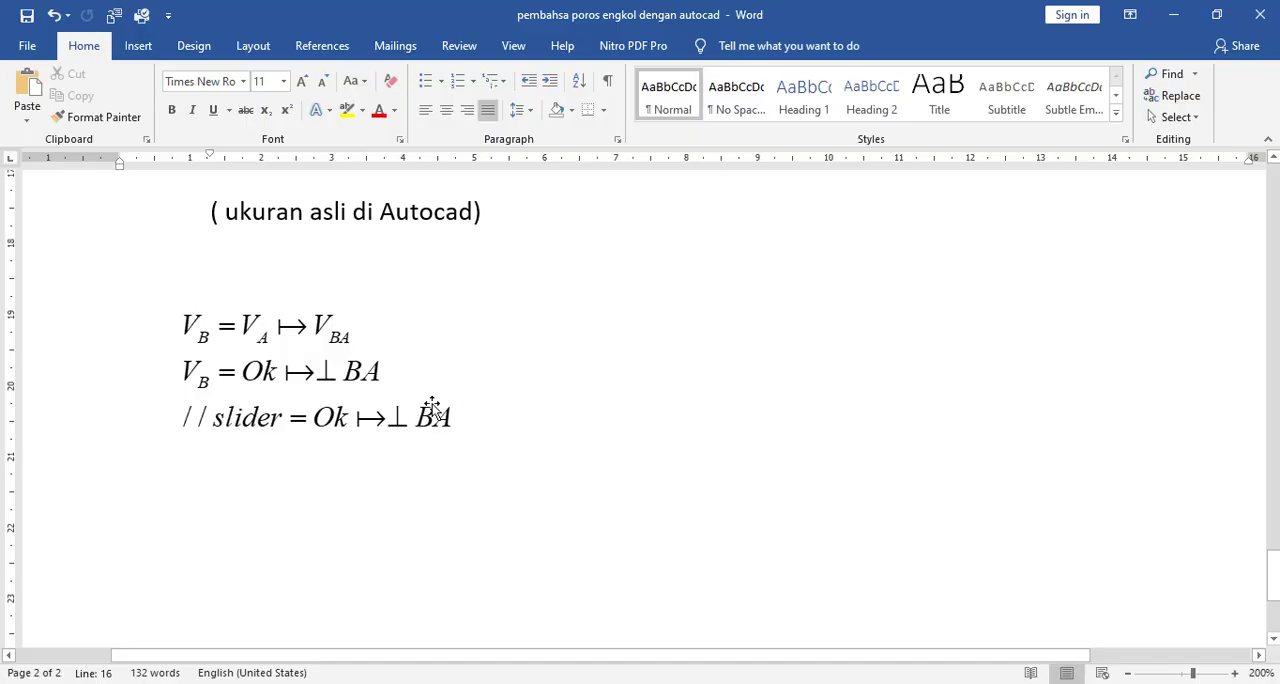
# - Switch to the AutoCAD drawing and examine the 251 velocity line in relation to the mechanism above it
pyautogui.click(848, 682)
pyautogui.scroll(-4, 589, 394)
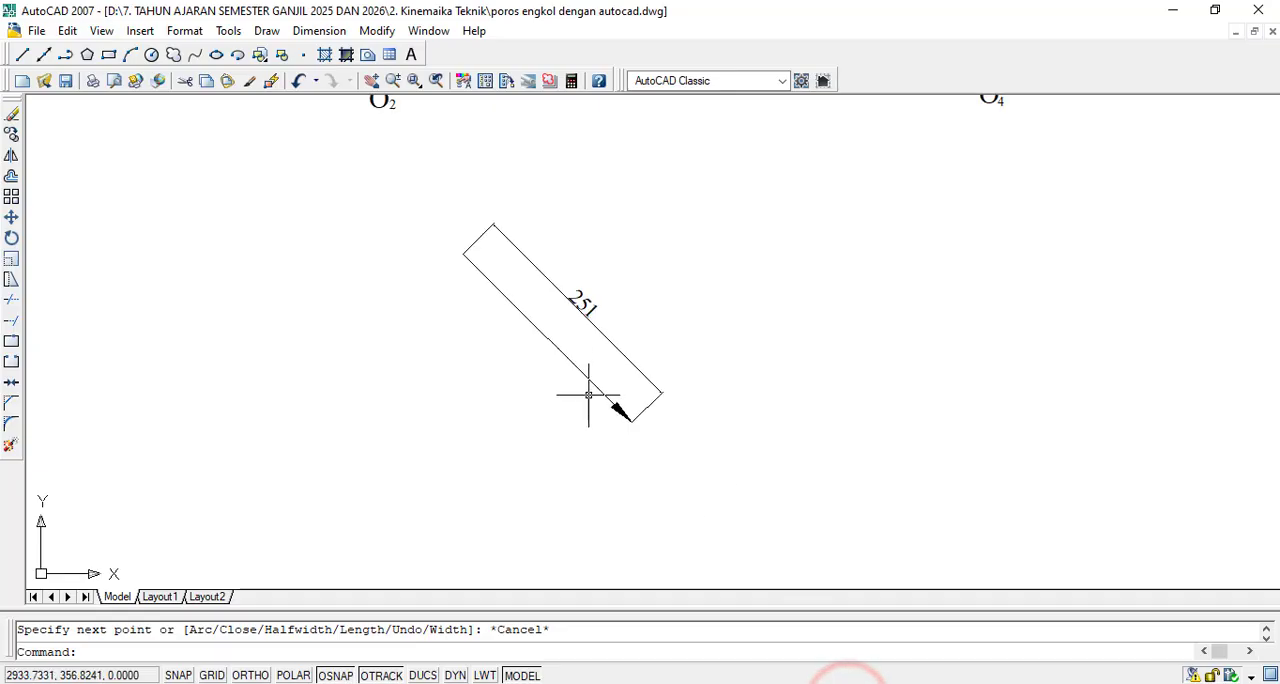
pyautogui.scroll(3, 631, 275)
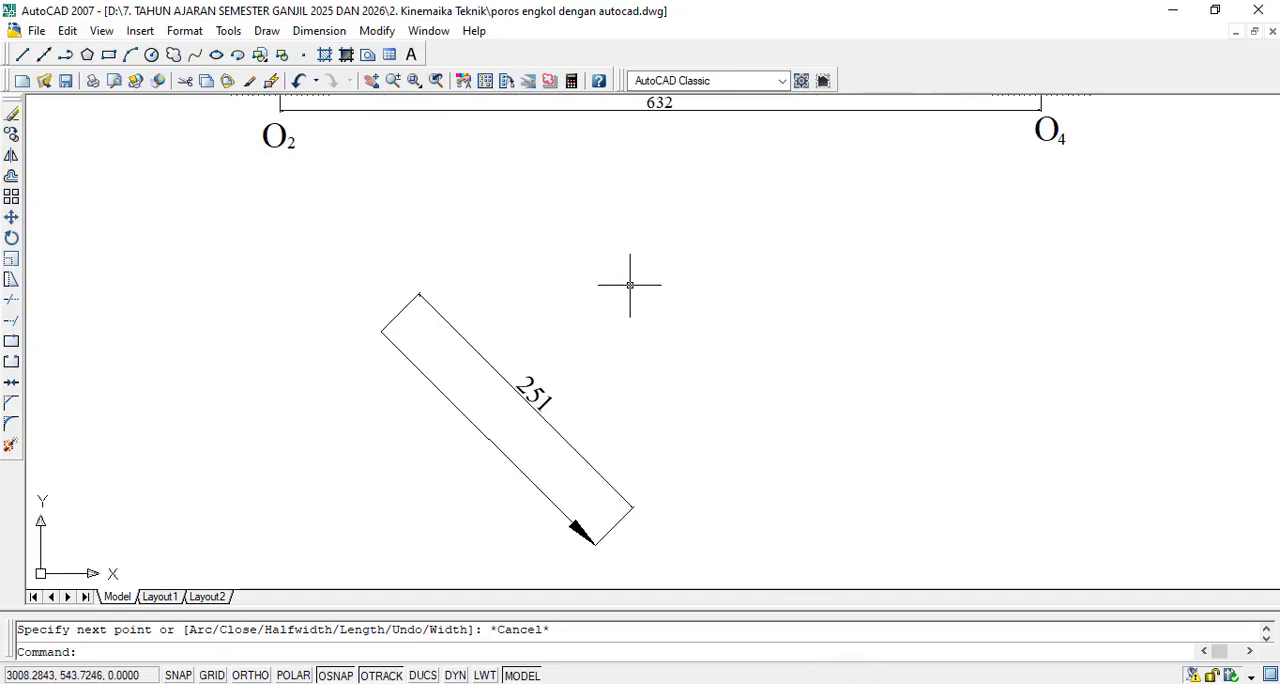
pyautogui.scroll(-2, 630, 286)
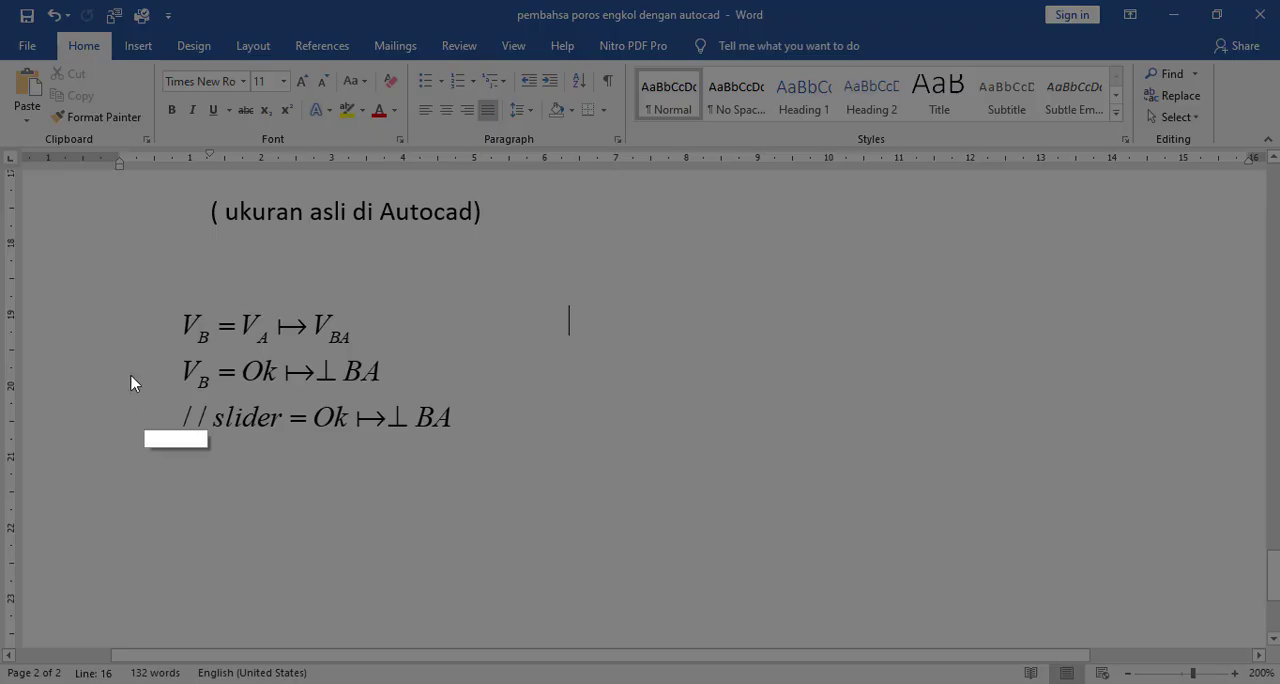
# - Capture the three-line V_B equation in Word as a screenshot and paste it into the AutoCAD drawing beside the 251 vector
pyautogui.moveTo(140, 273); pyautogui.dragTo(499, 453)
pyautogui.click(429, 472)
pyautogui.hotkey('alt', 'Tab')
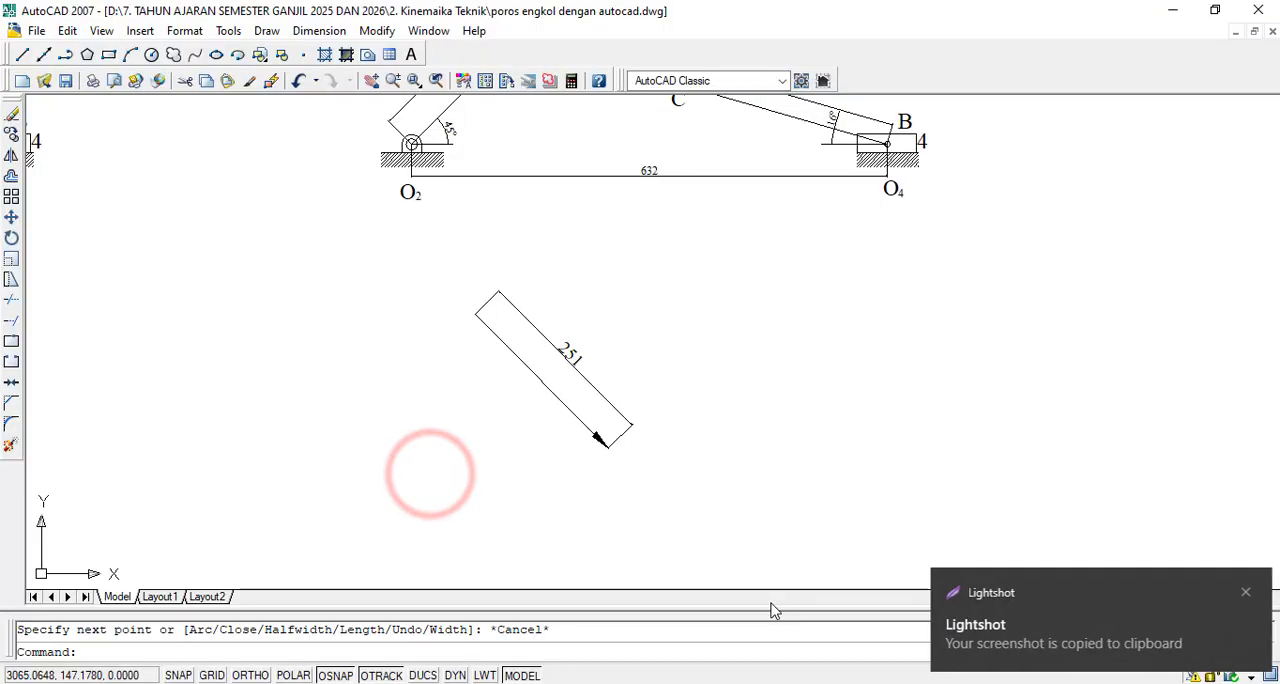
pyautogui.click(709, 492)
pyautogui.hotkey('ctrl', 'v')
pyautogui.click(753, 439)
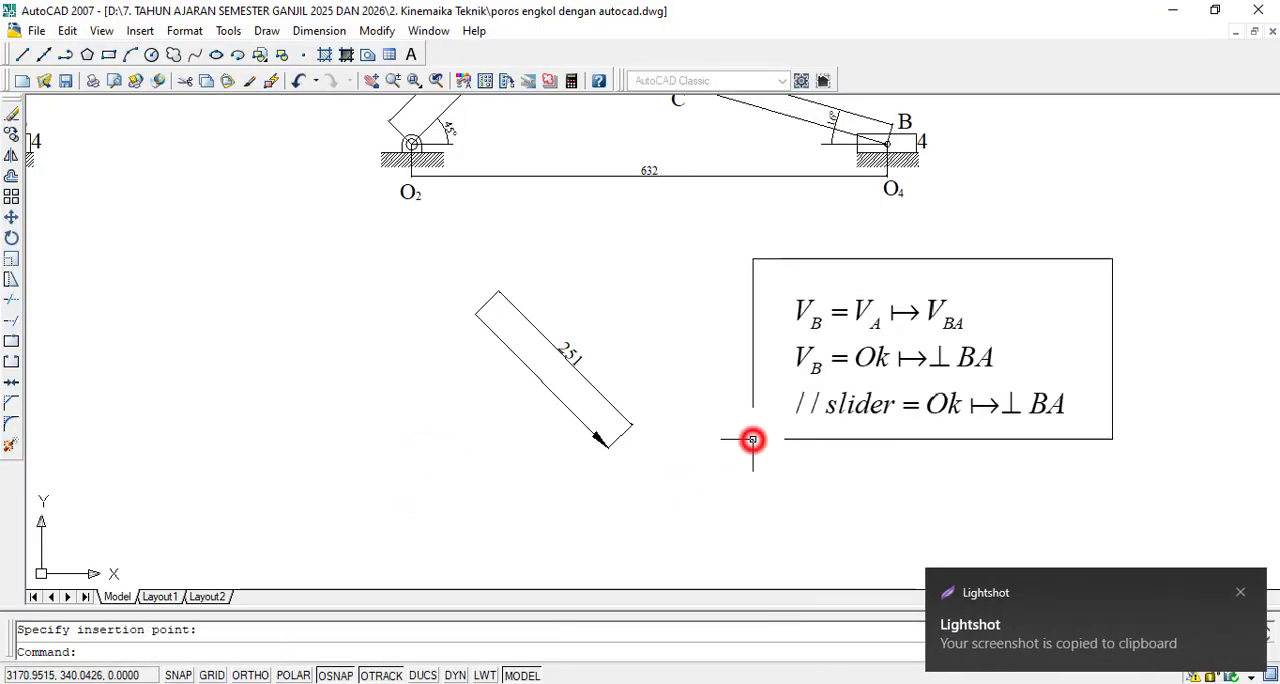
pyautogui.press('Escape')
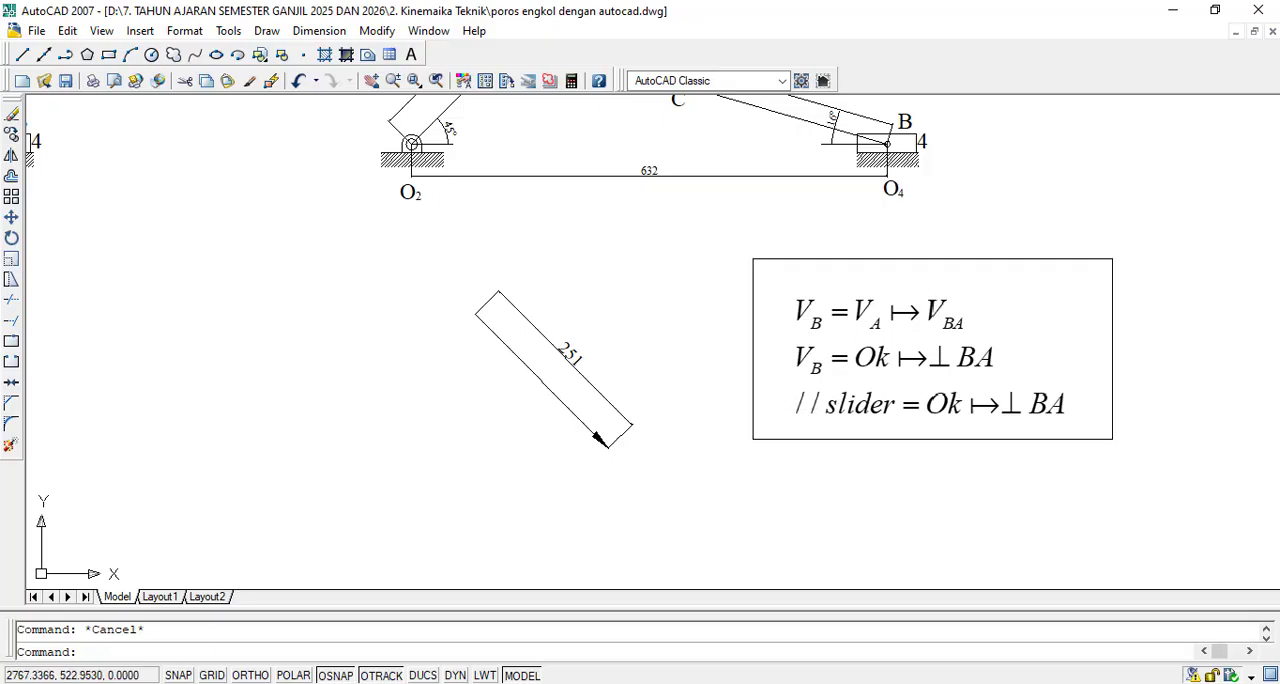
# - Draw a small circle centred on the tail of the 251 velocity vector
pyautogui.scroll(8, 434, 320)
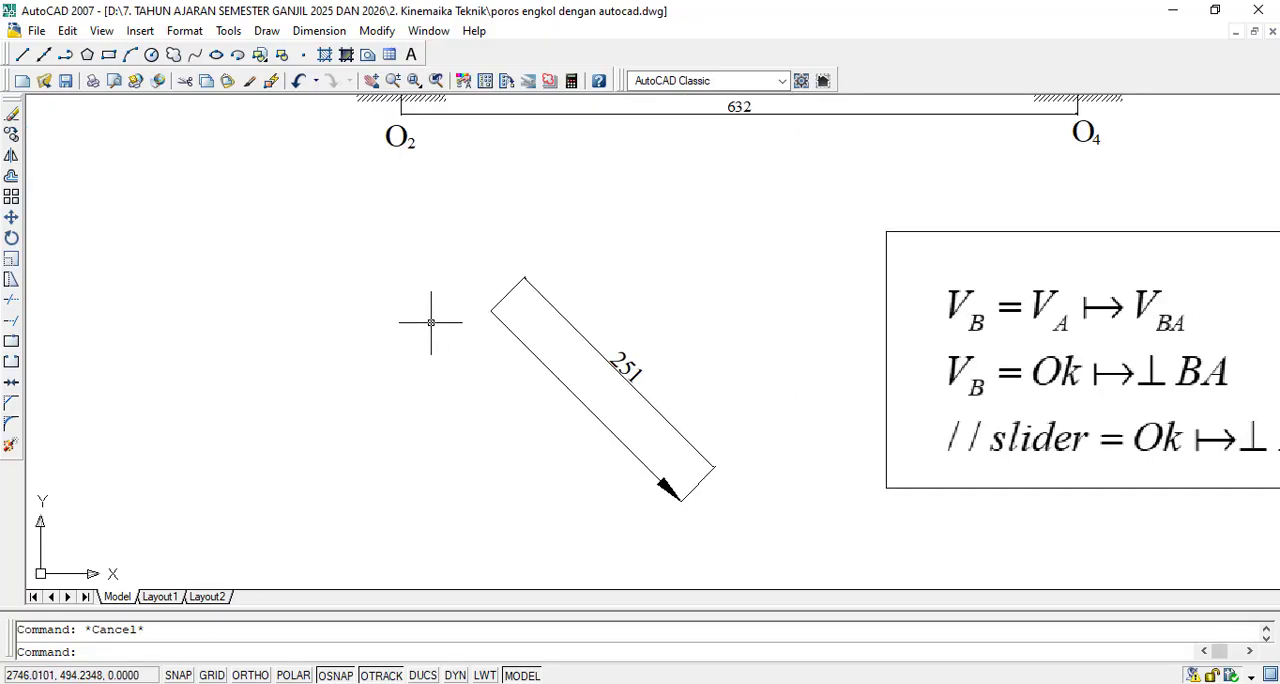
pyautogui.scroll(-8, 538, 300)
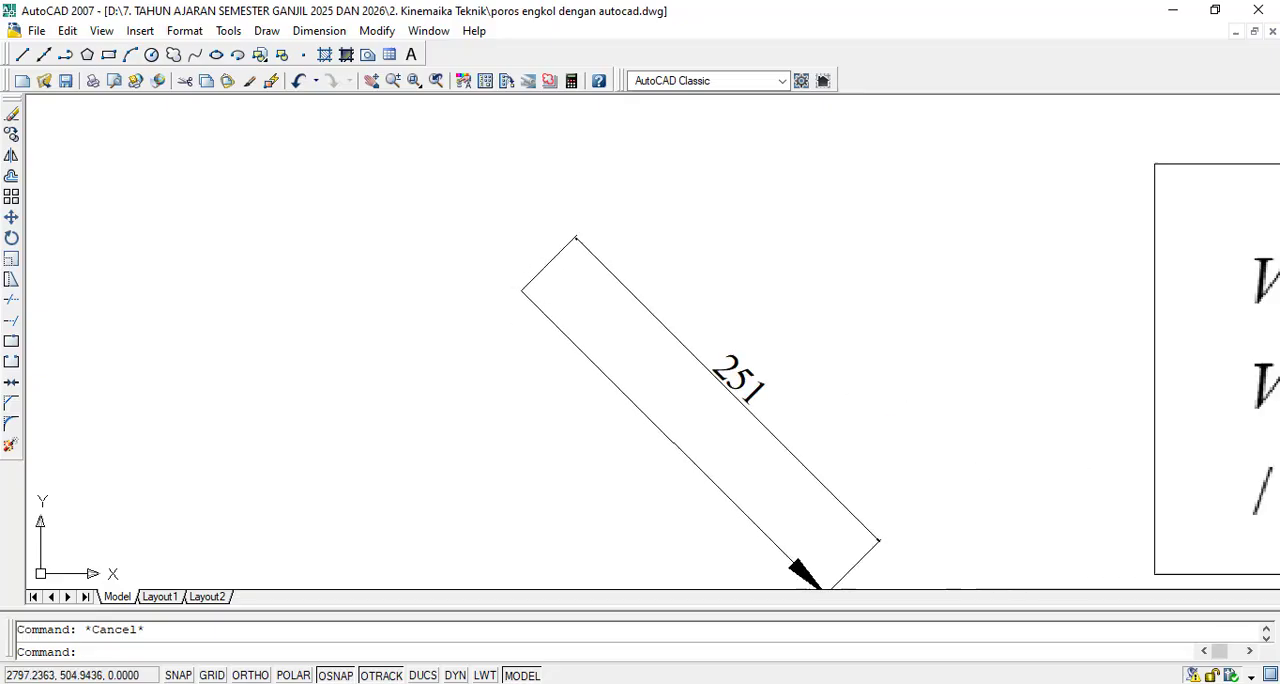
pyautogui.scroll(5, 536, 305)
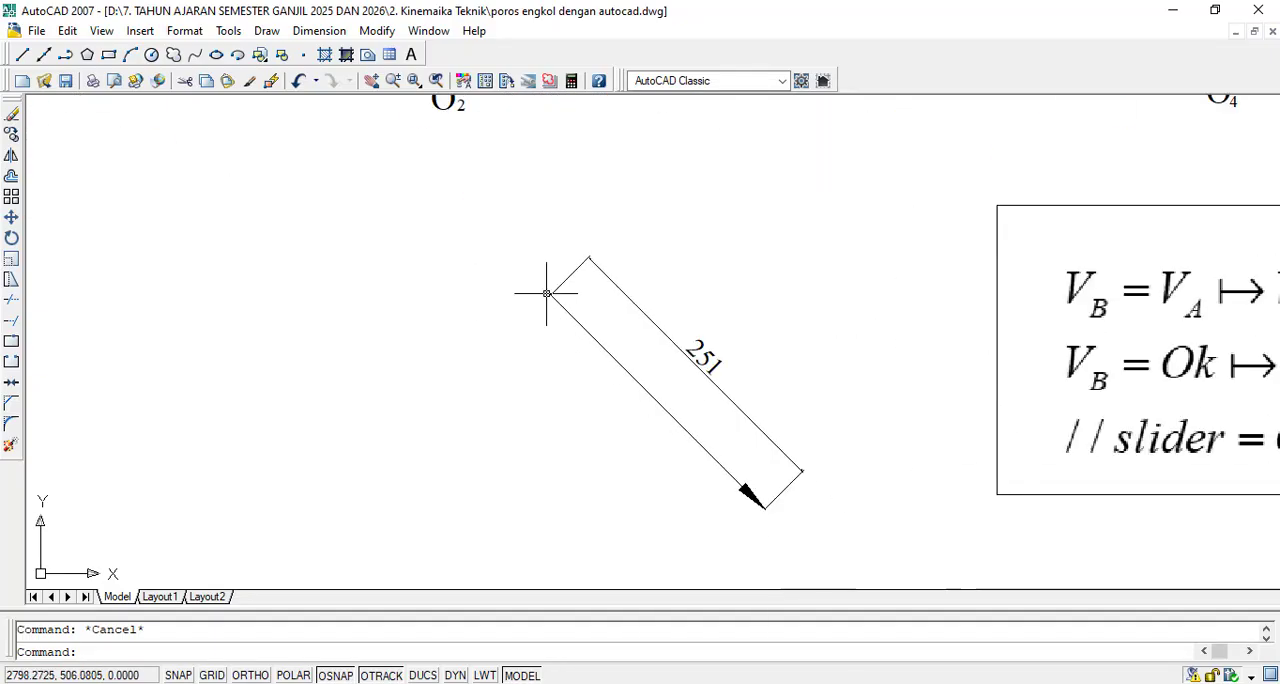
pyautogui.scroll(-2, 546, 293)
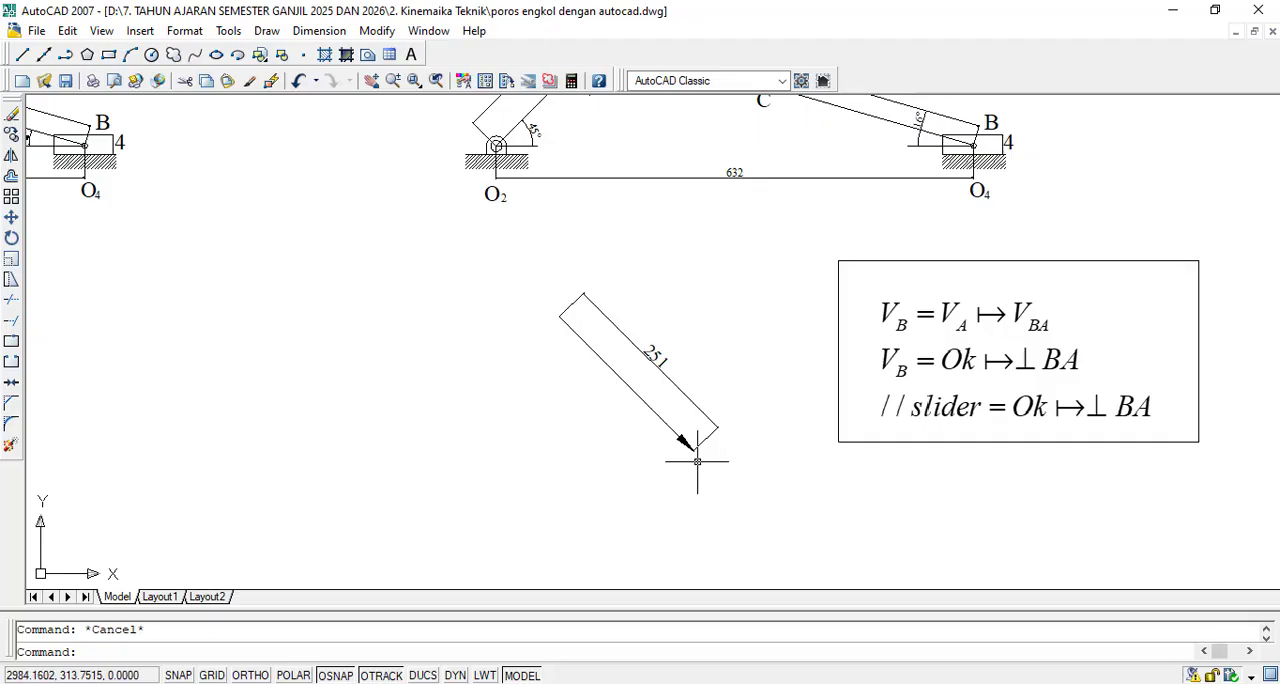
pyautogui.scroll(8, 581, 345)
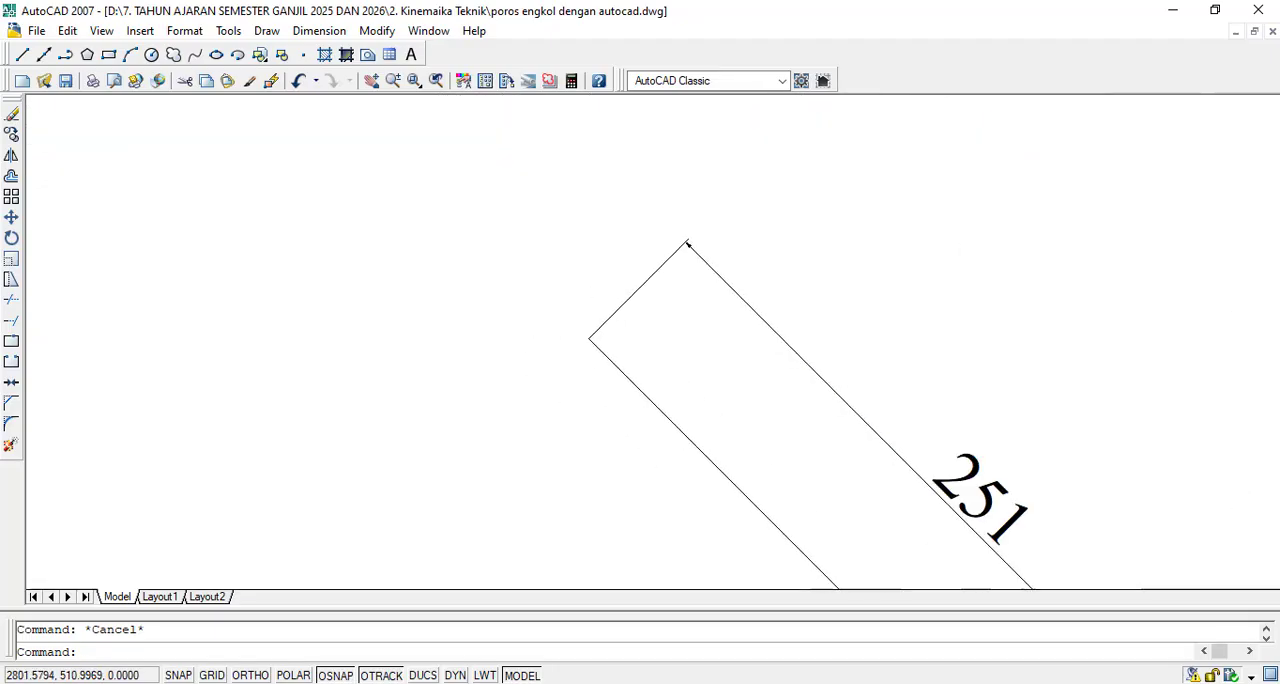
pyautogui.click(151, 55)
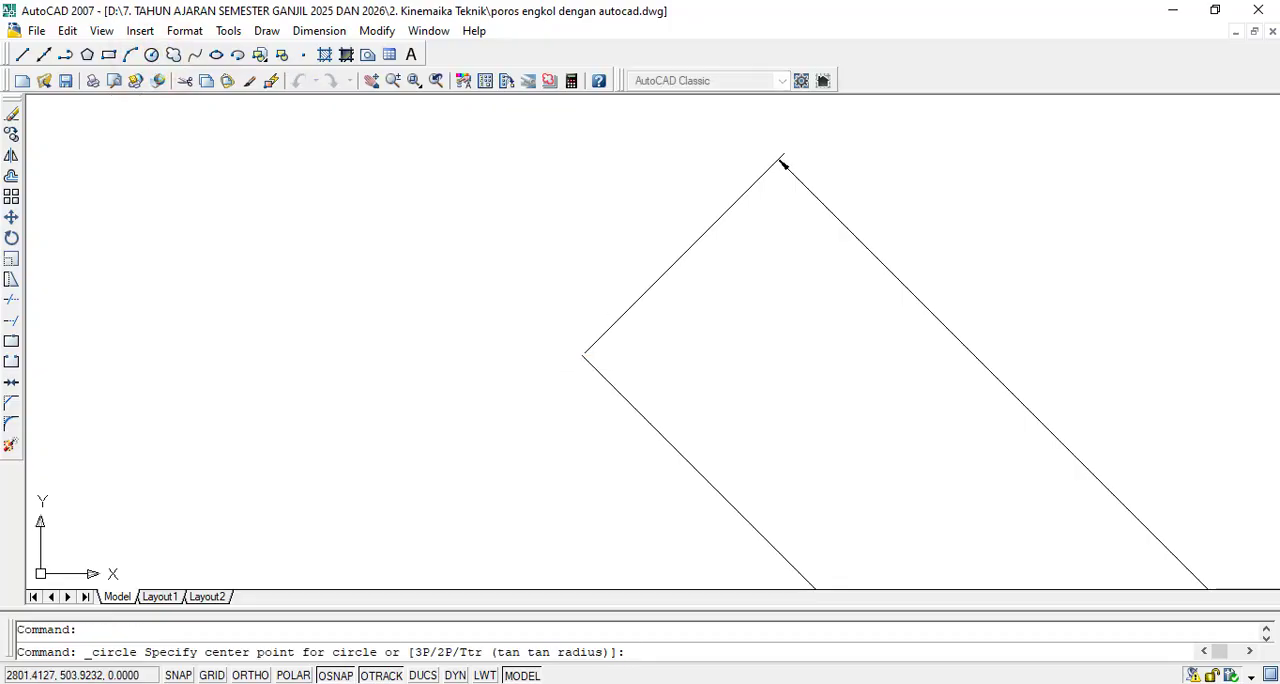
pyautogui.click(581, 354)
pyautogui.click(581, 364)
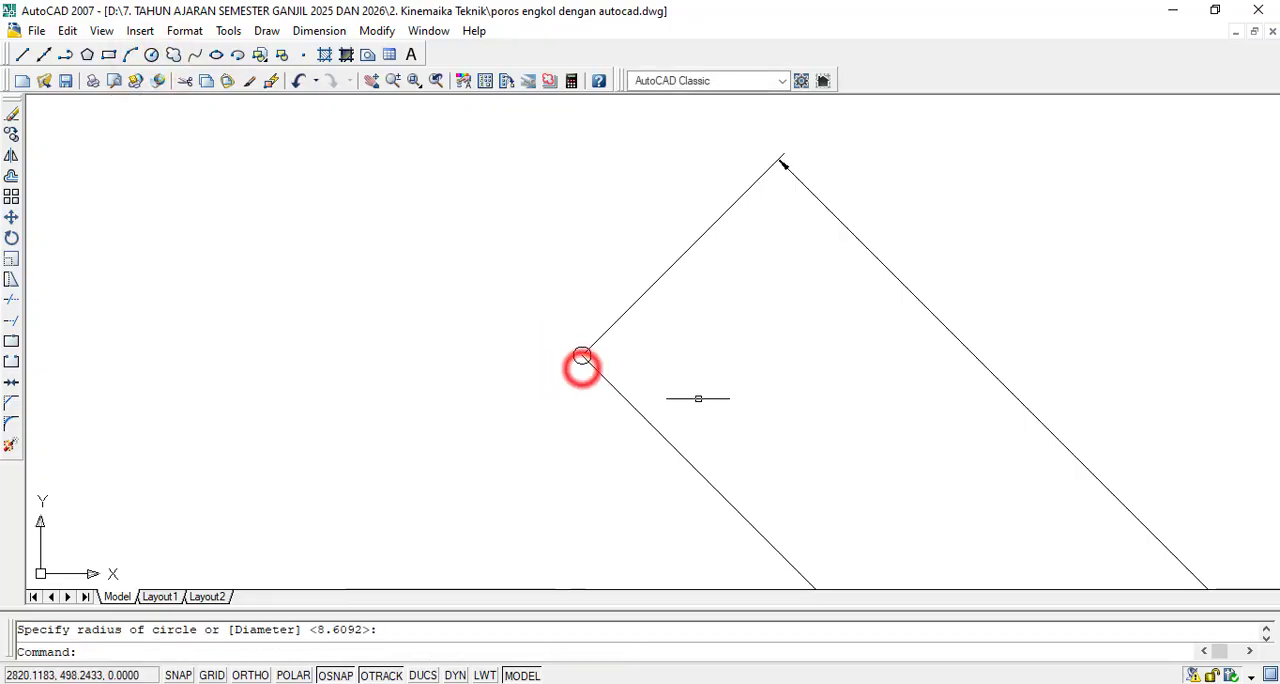
pyautogui.scroll(3, 700, 380)
pyautogui.press('Escape')
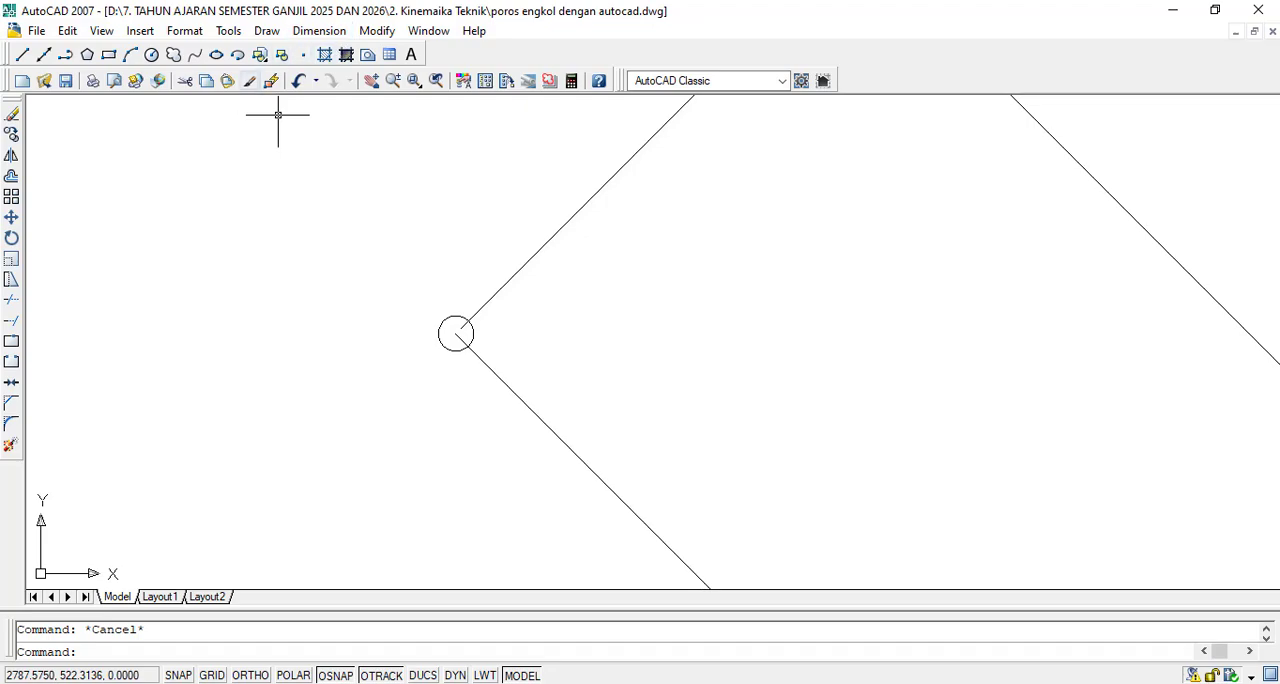
# - Fill the small circle at the vector's tail with a SOLID hatch
pyautogui.click(324, 54)
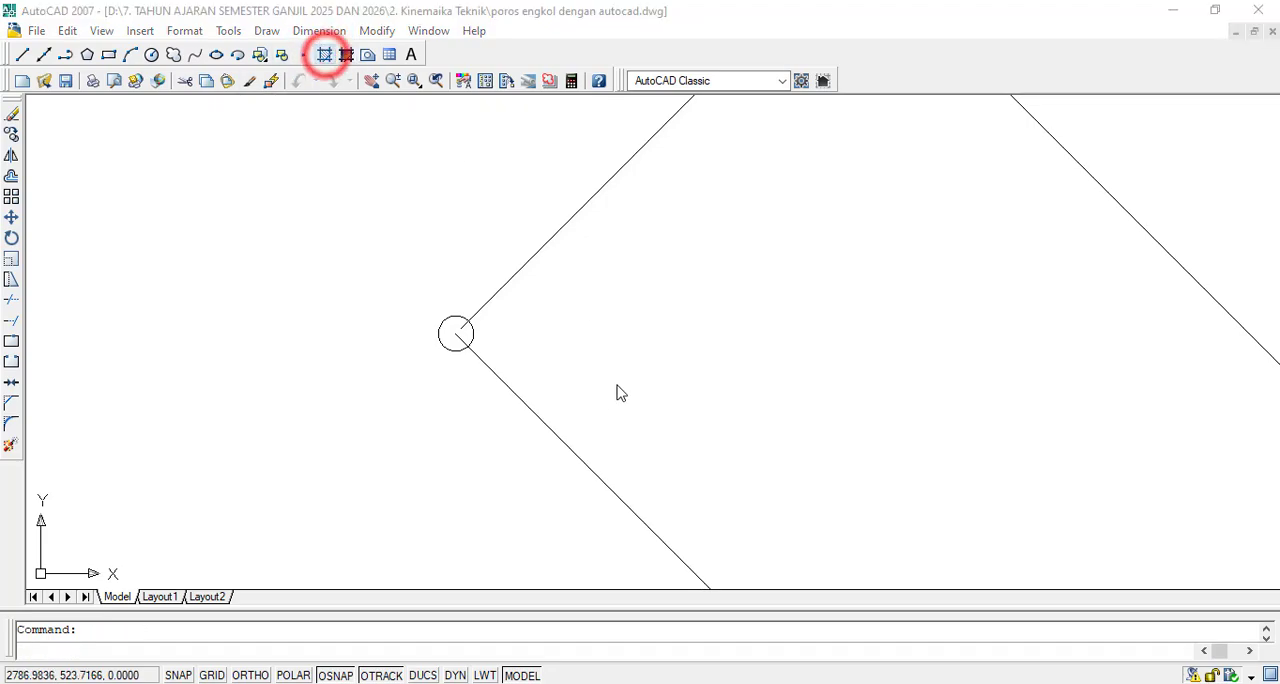
pyautogui.click(426, 112)
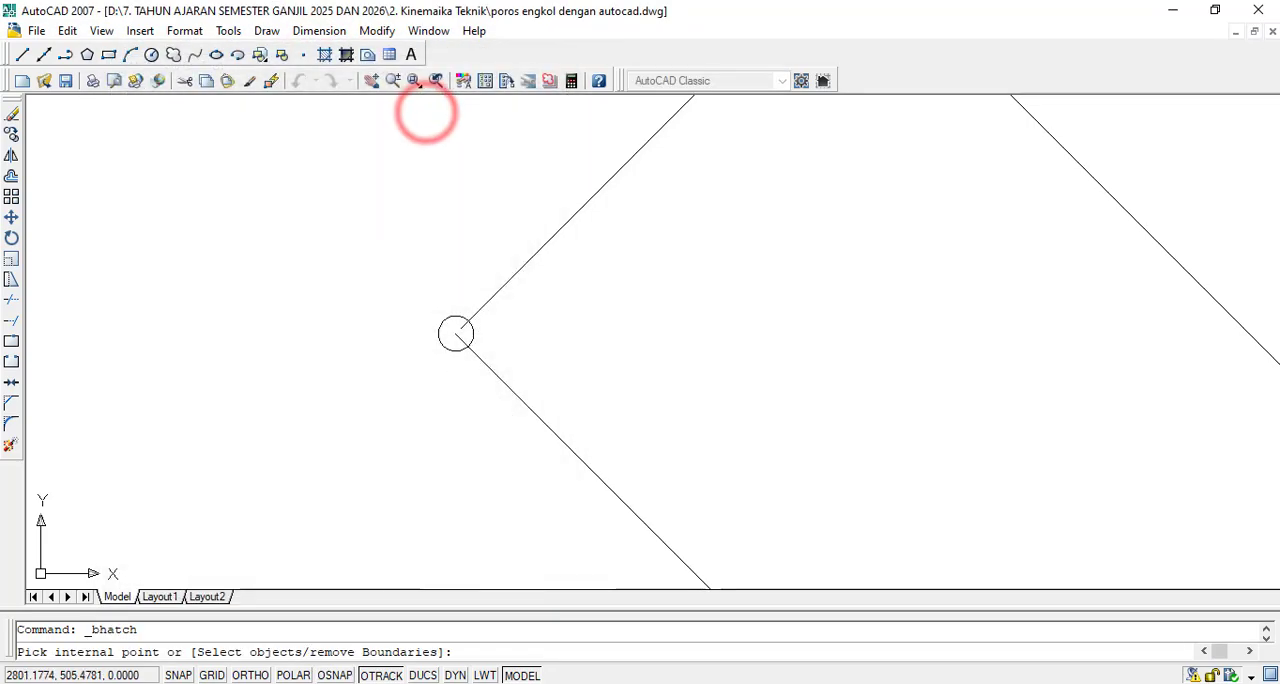
pyautogui.click(449, 326)
pyautogui.press('Return')
pyautogui.click(341, 585)
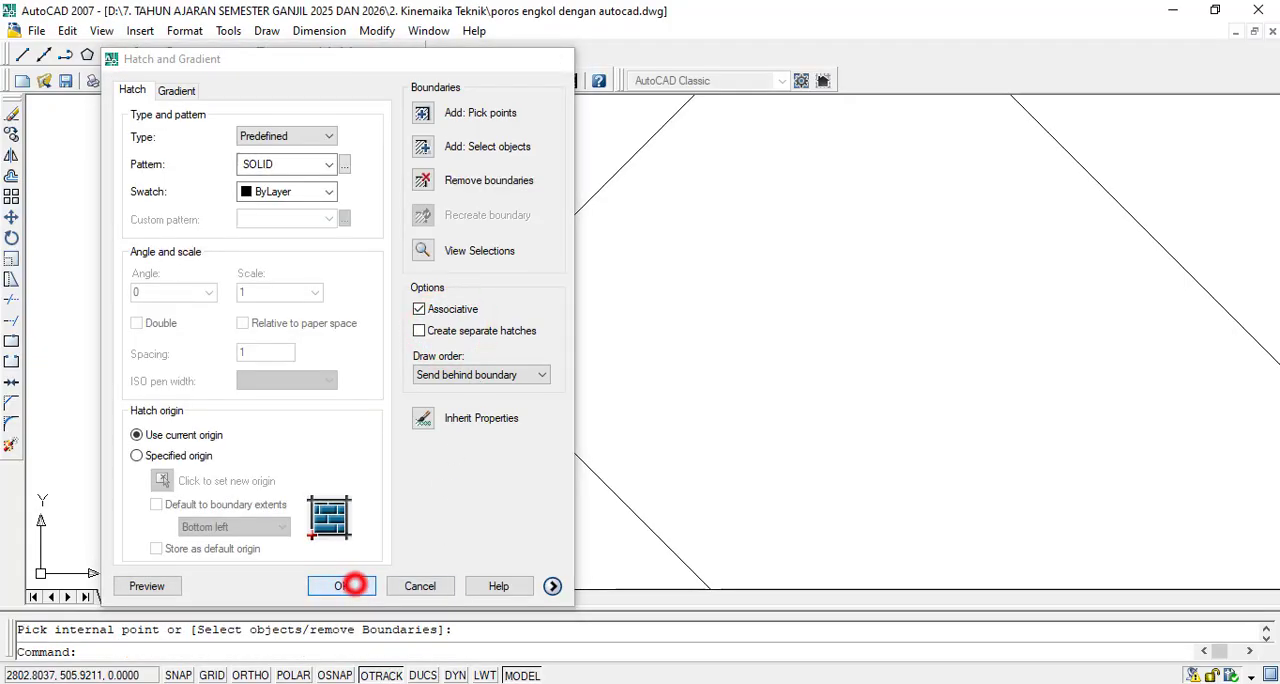
pyautogui.press('Escape')
pyautogui.scroll(-5, 587, 288)
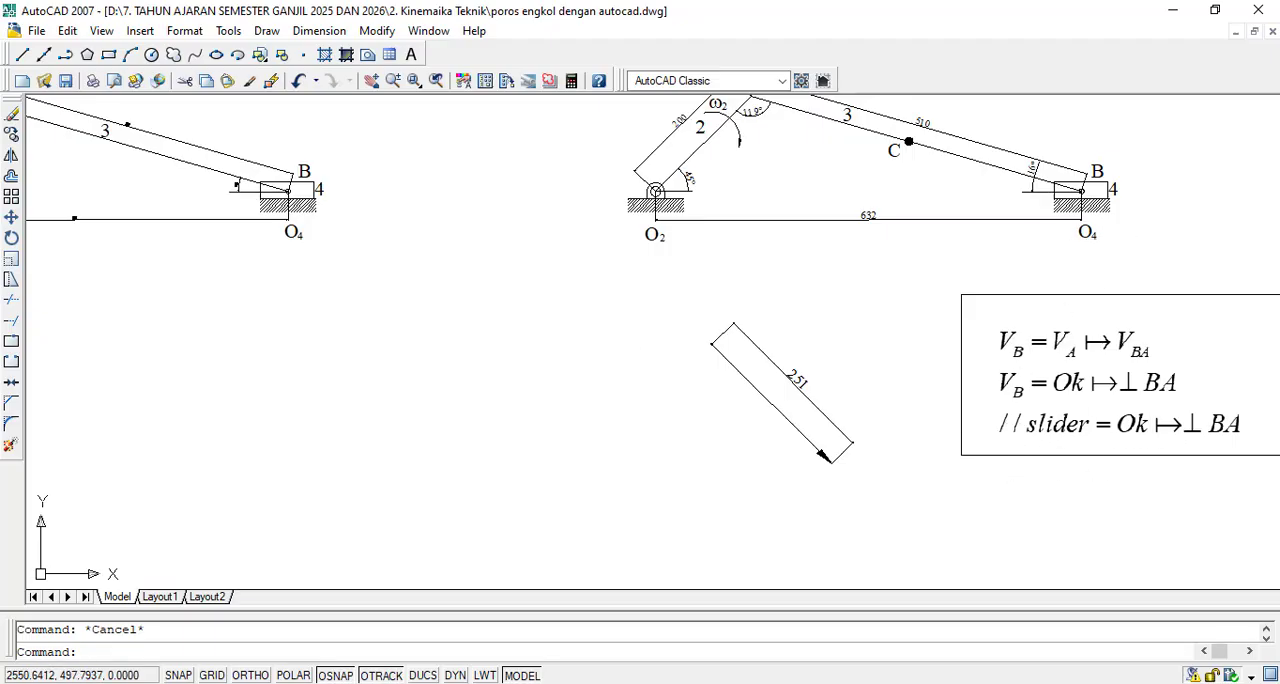
# - With Ortho on, draw a horizontal line about 275 long to the right from the centre of the filled dot
pyautogui.scroll(2, 855, 307)
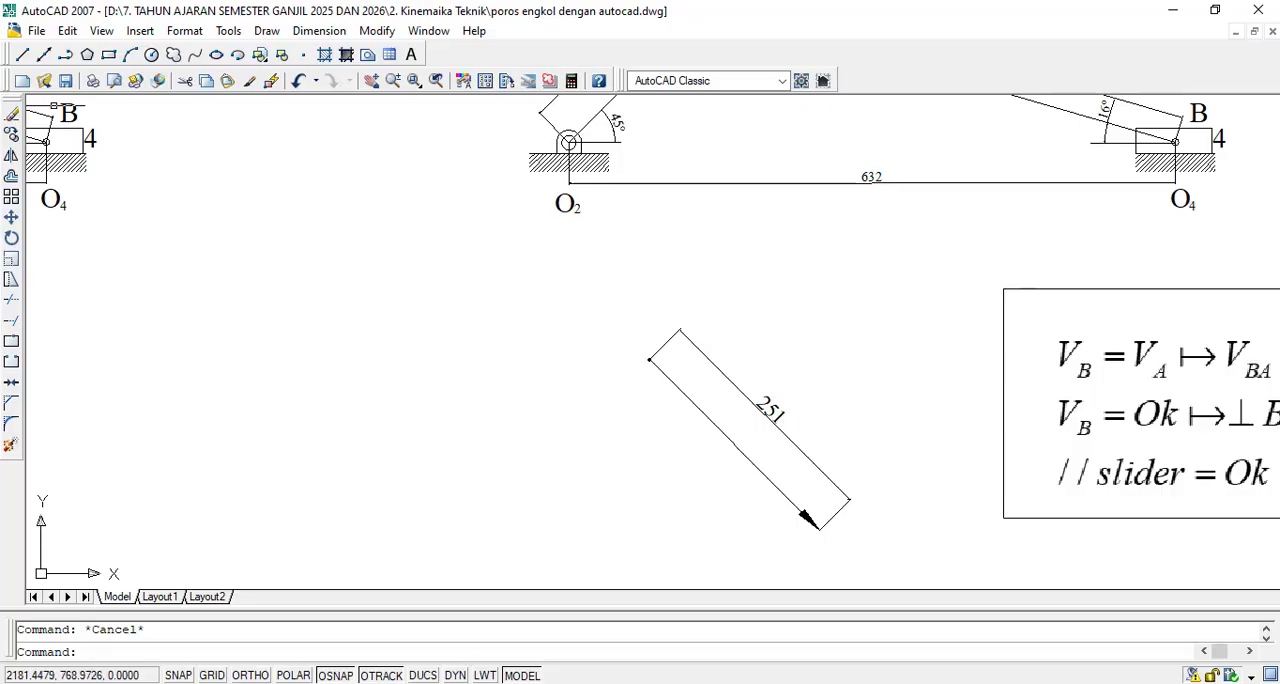
pyautogui.click(22, 55)
pyautogui.scroll(5, 665, 365)
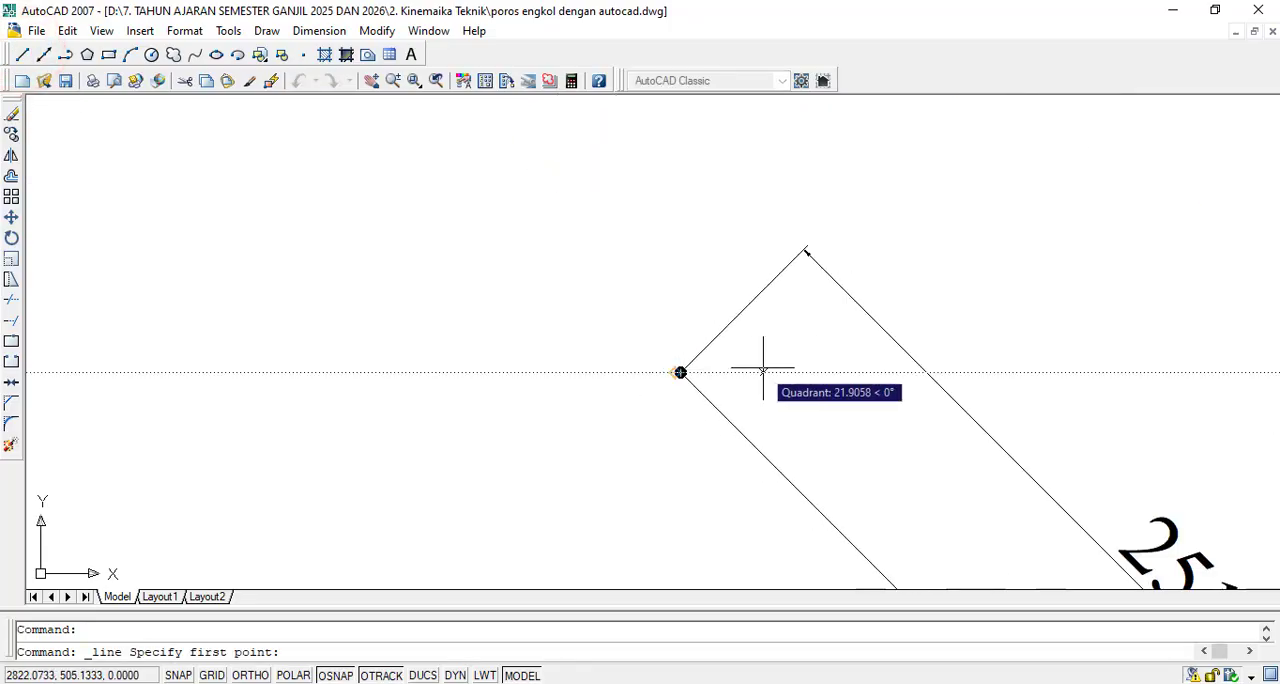
pyautogui.scroll(6, 760, 364)
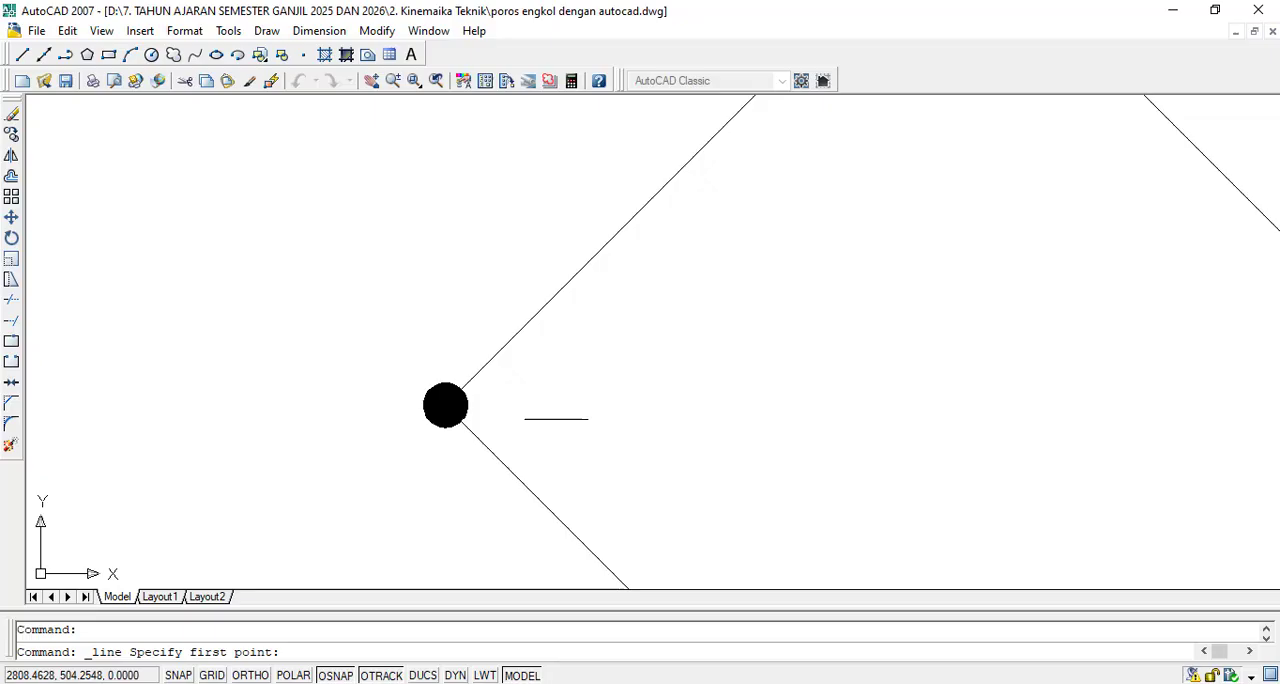
pyautogui.click(445, 406)
pyautogui.scroll(-5, 446, 406)
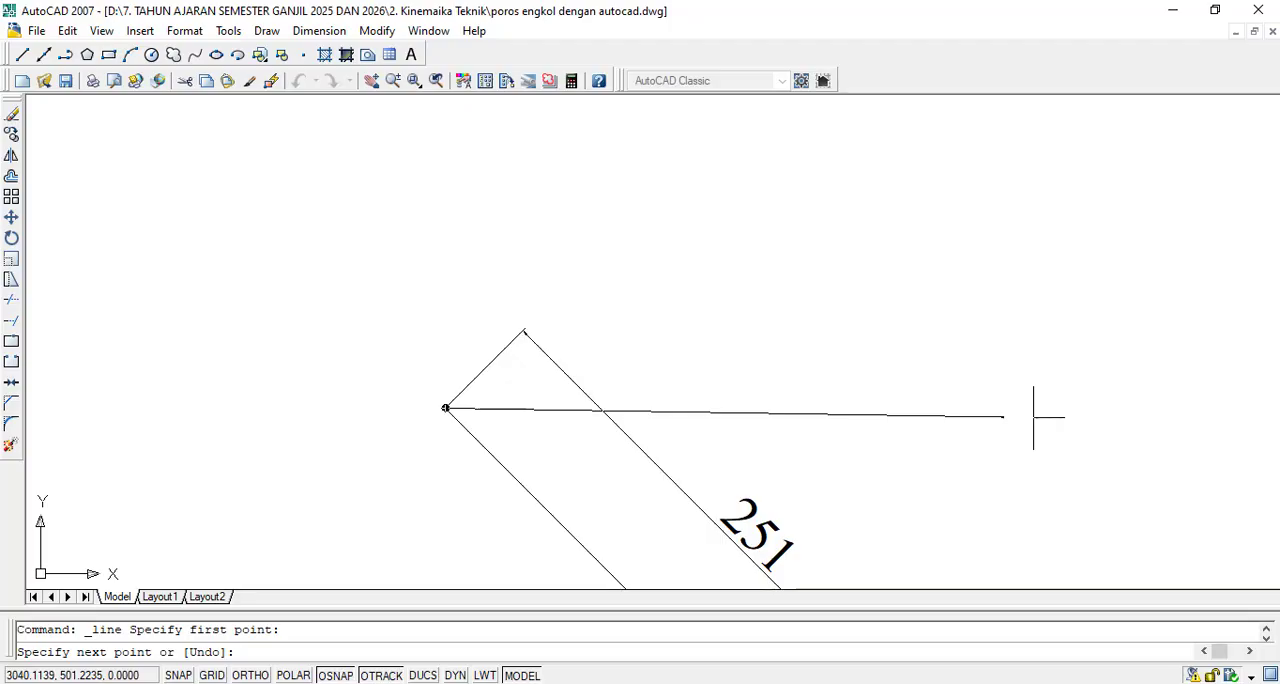
pyautogui.click(250, 675)
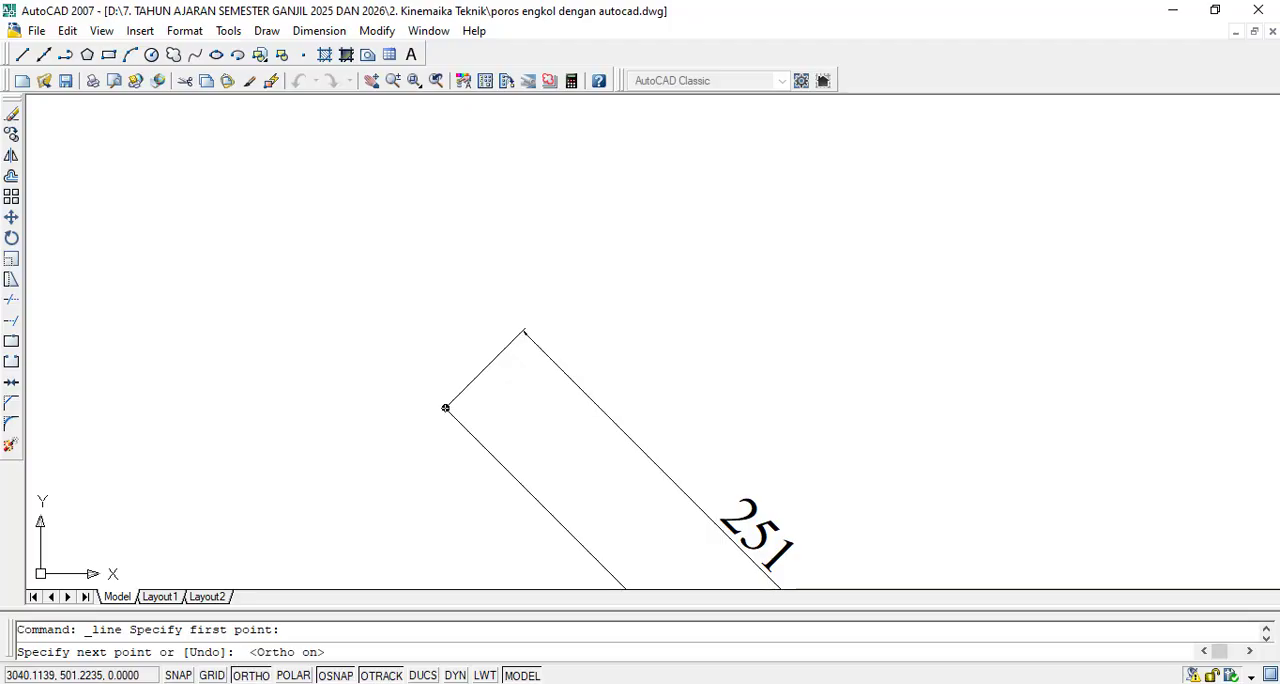
pyautogui.click(1122, 417)
pyautogui.scroll(-4, 1122, 417)
pyautogui.press('Escape')
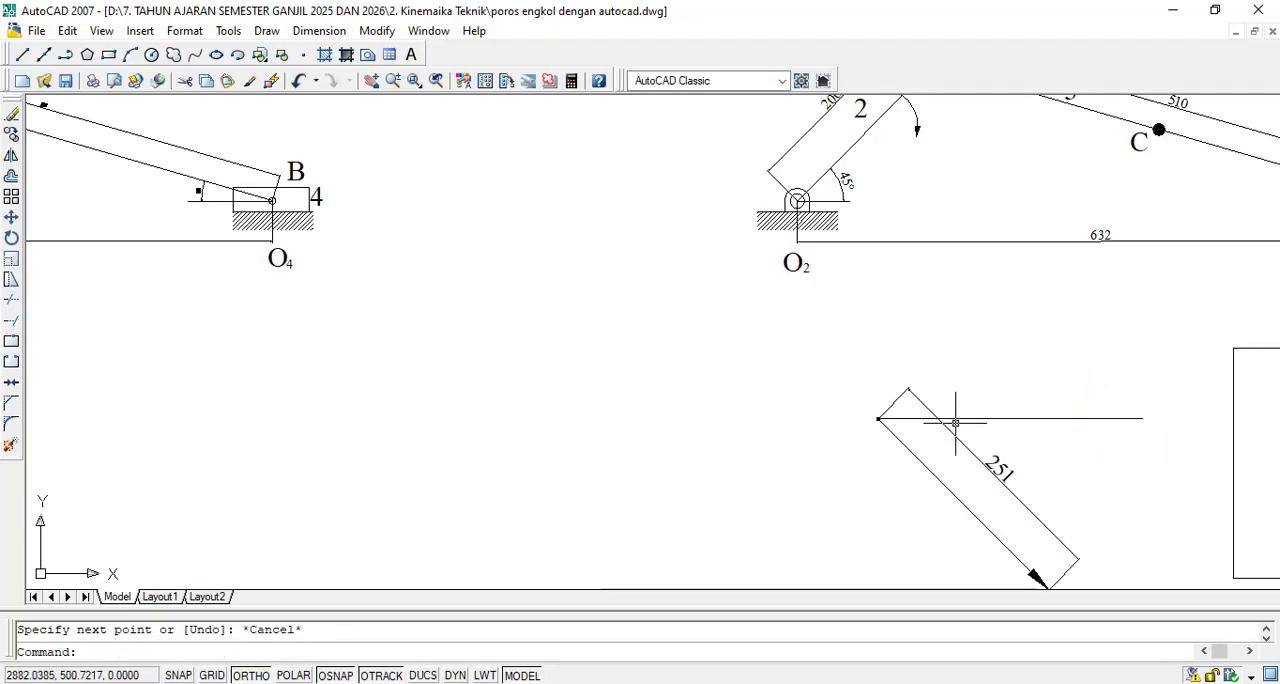
# - Stretch the horizontal line's start point leftward so it extends well past the filled dot on both sides
pyautogui.click(946, 418)
pyautogui.click(877, 418)
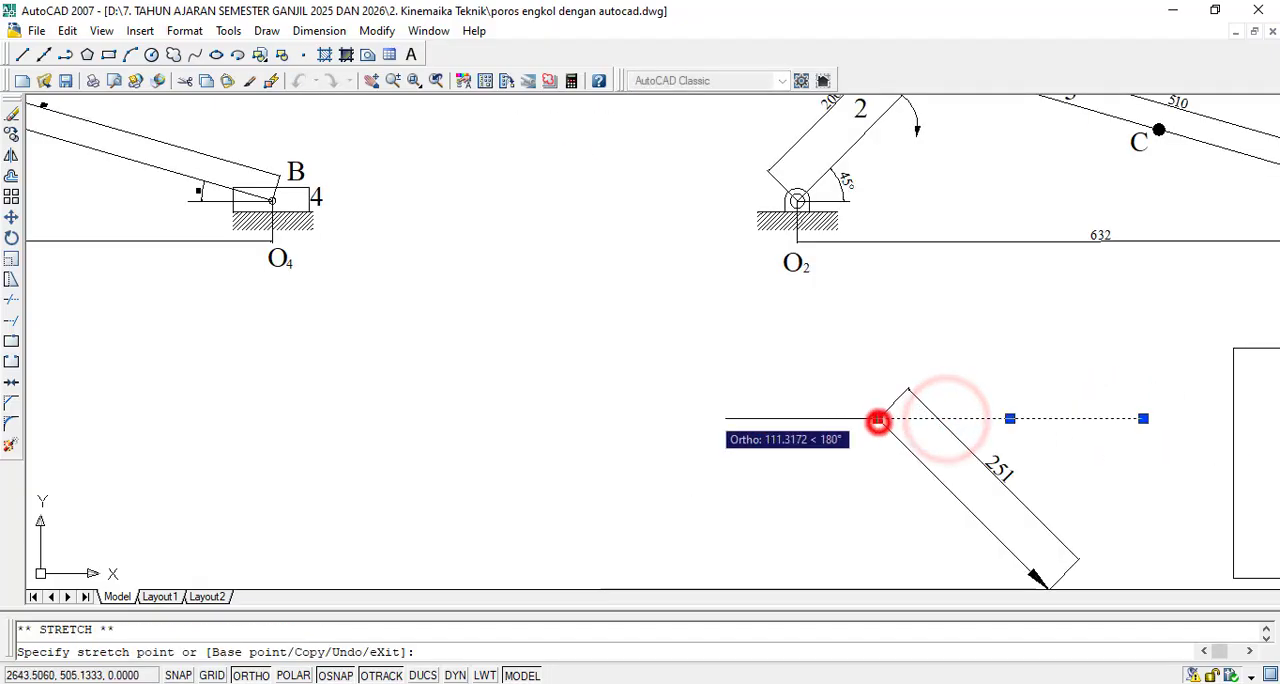
pyautogui.click(629, 420)
pyautogui.press('Escape')
# - Compare the horizontal line and the 251 vector with the slider mechanism above and the V_B relations beside them
pyautogui.scroll(-5, 629, 420)
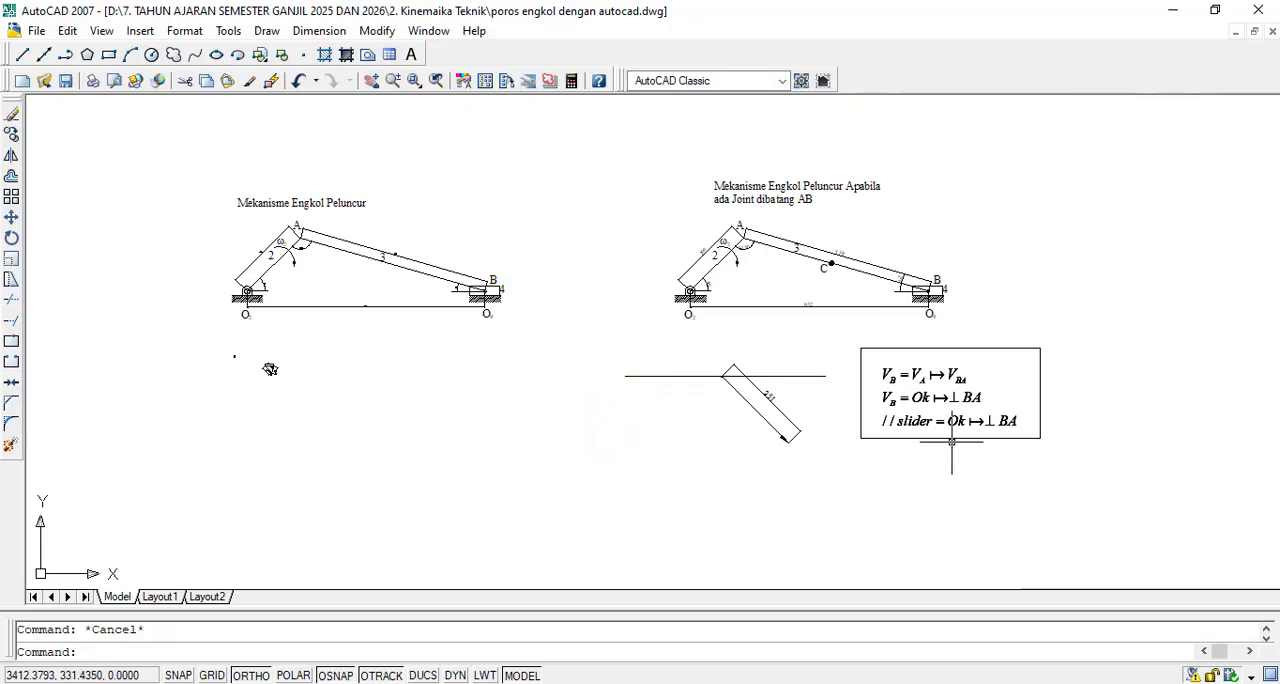
pyautogui.scroll(3, 733, 390)
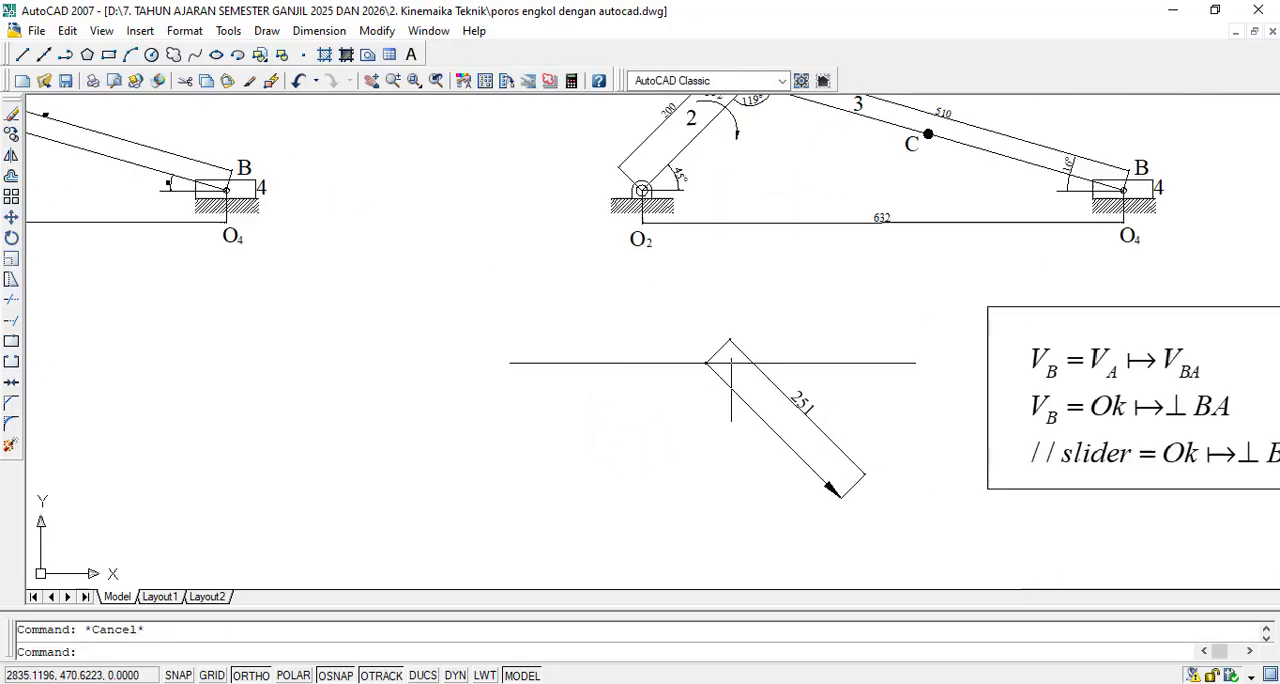
pyautogui.scroll(2, 731, 390)
pyautogui.scroll(-4, 670, 328)
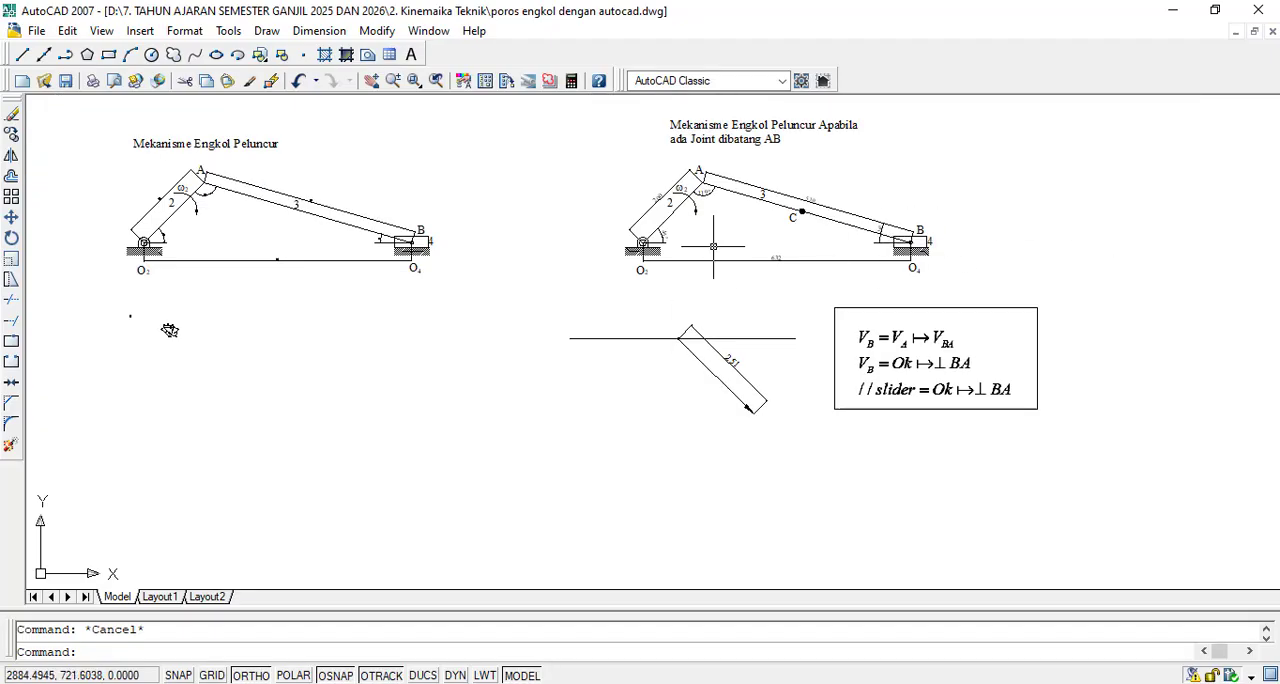
pyautogui.scroll(2, 1068, 255)
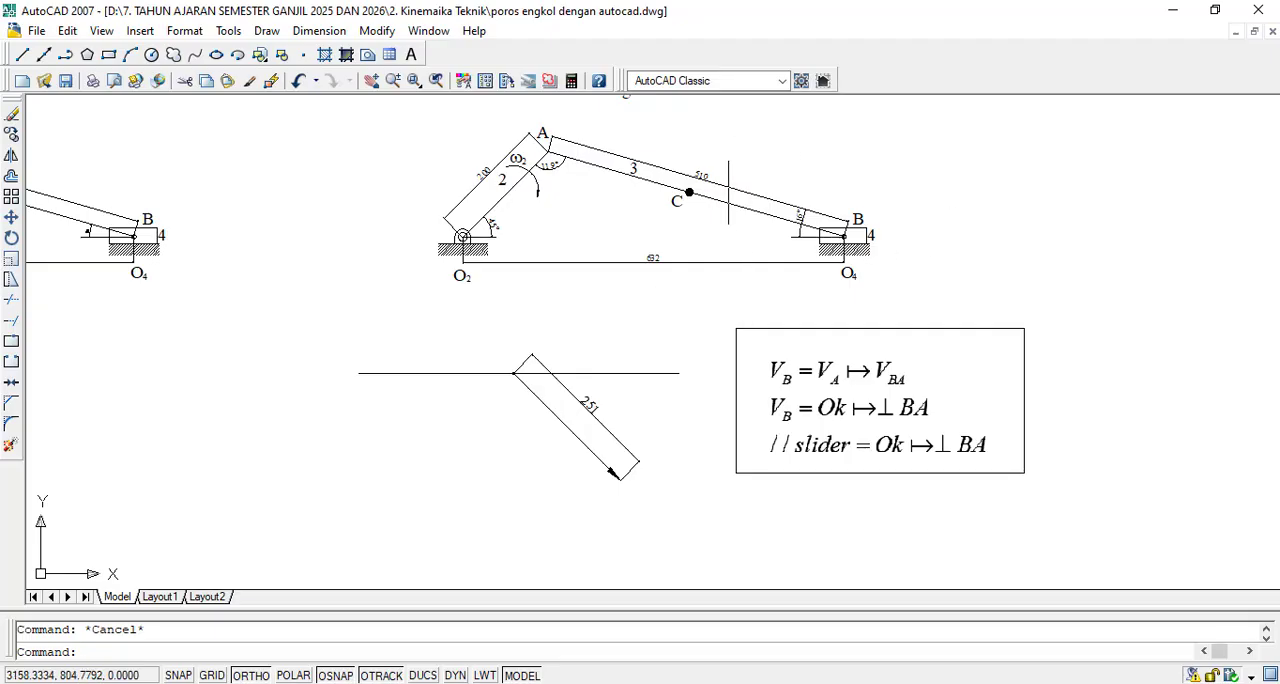
pyautogui.scroll(5, 503, 368)
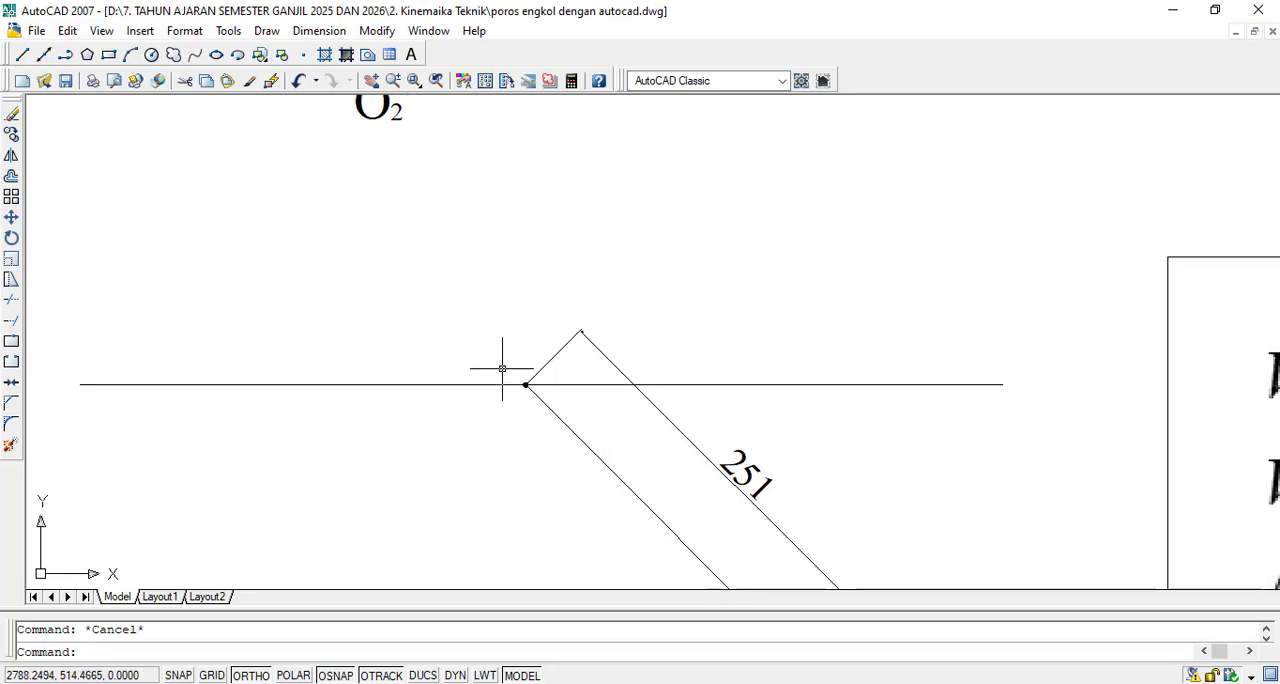
pyautogui.scroll(3, 502, 368)
pyautogui.scroll(-10, 502, 368)
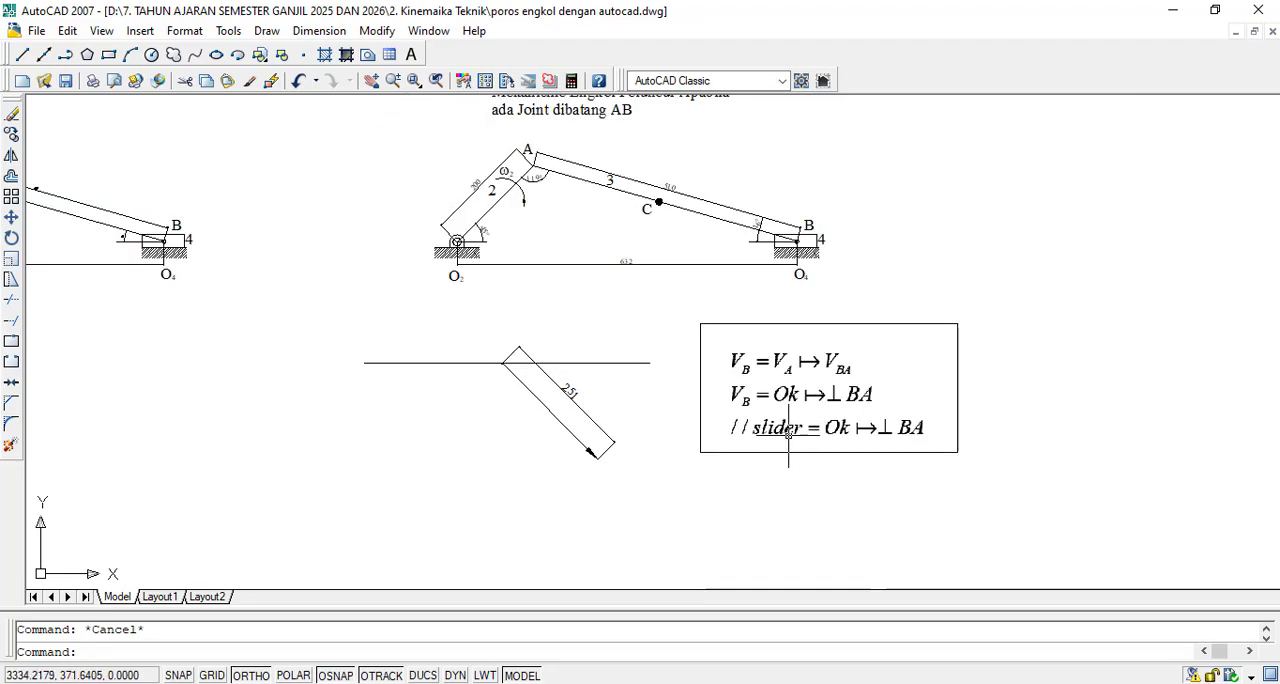
pyautogui.scroll(3, 790, 434)
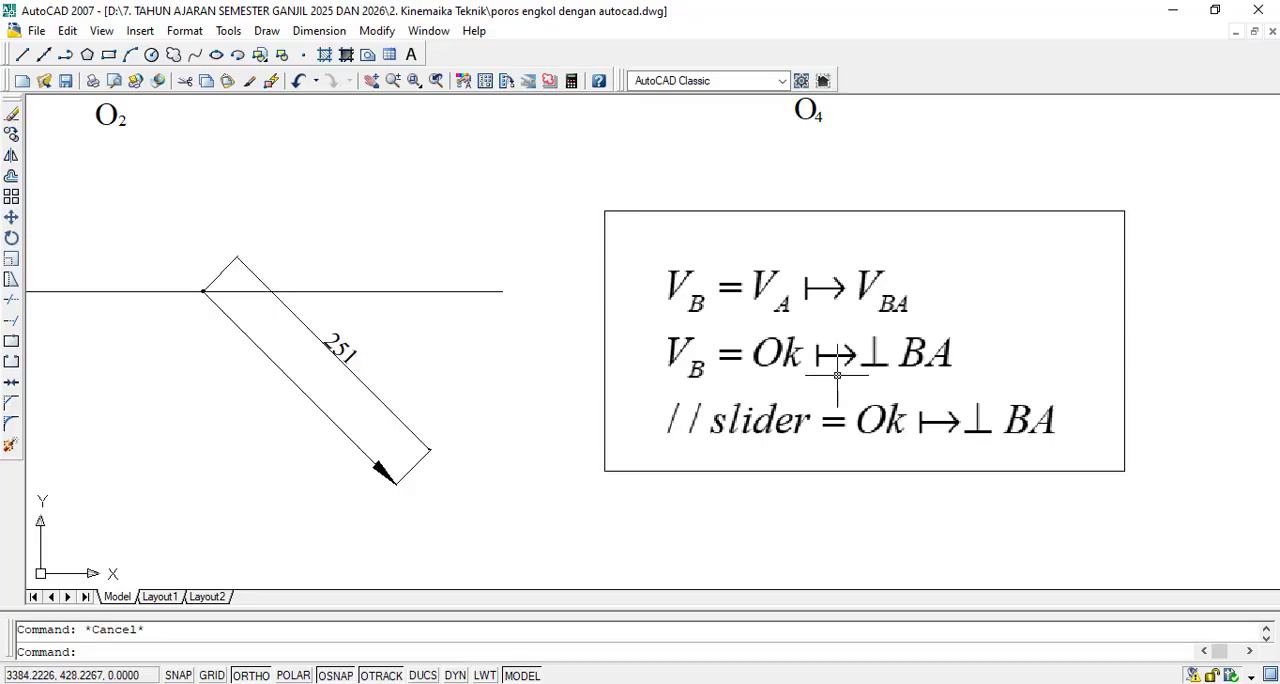
pyautogui.click(22, 54)
pyautogui.scroll(3, 390, 475)
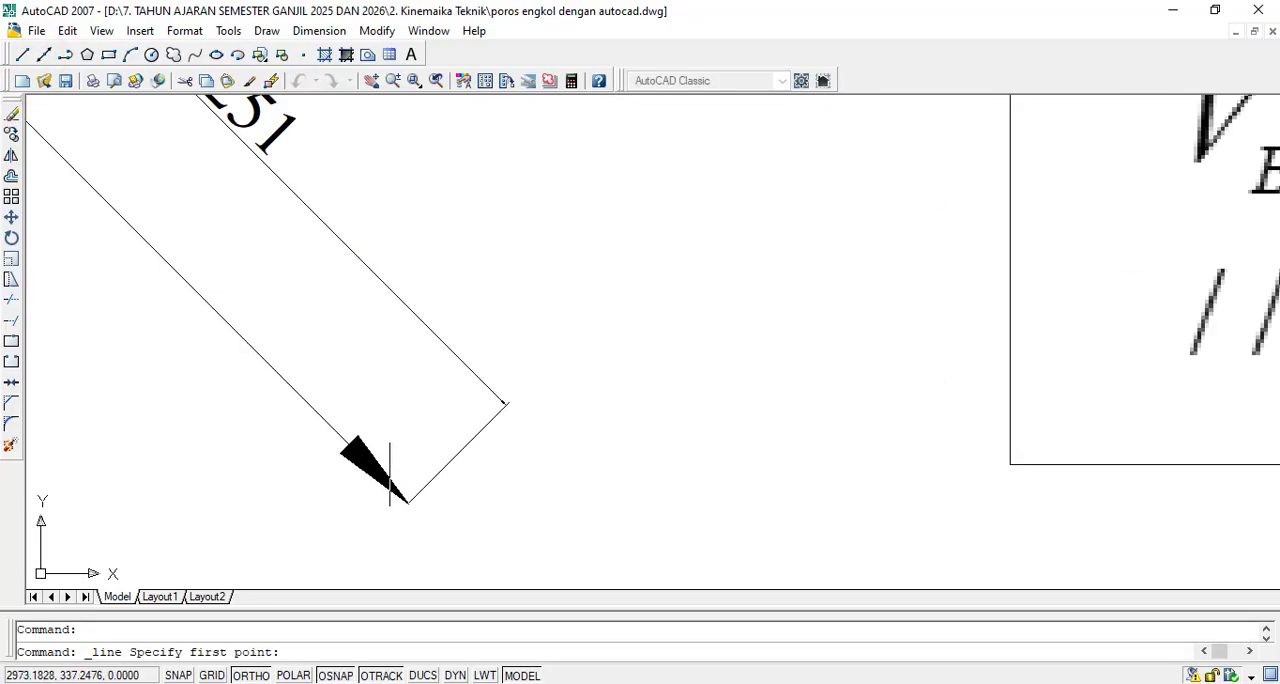
pyautogui.scroll(1, 390, 475)
pyautogui.scroll(-2, 415, 514)
pyautogui.scroll(4, 414, 516)
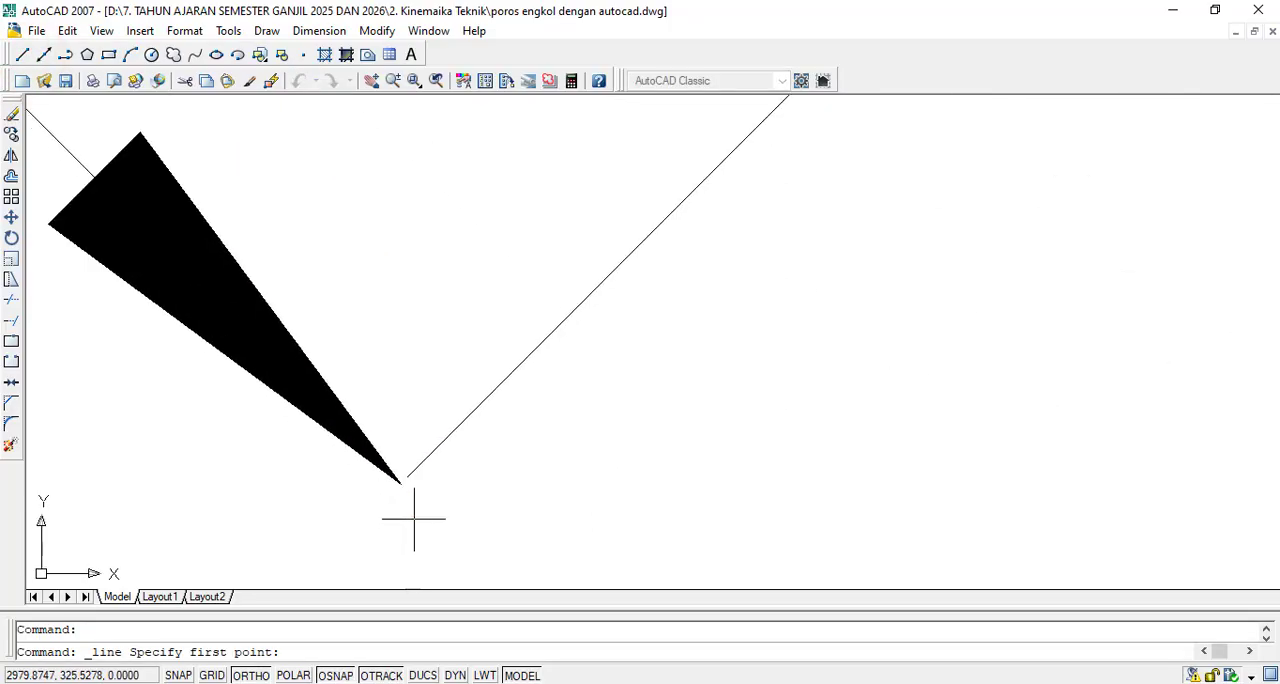
pyautogui.click(387, 463)
pyautogui.scroll(-3, 386, 463)
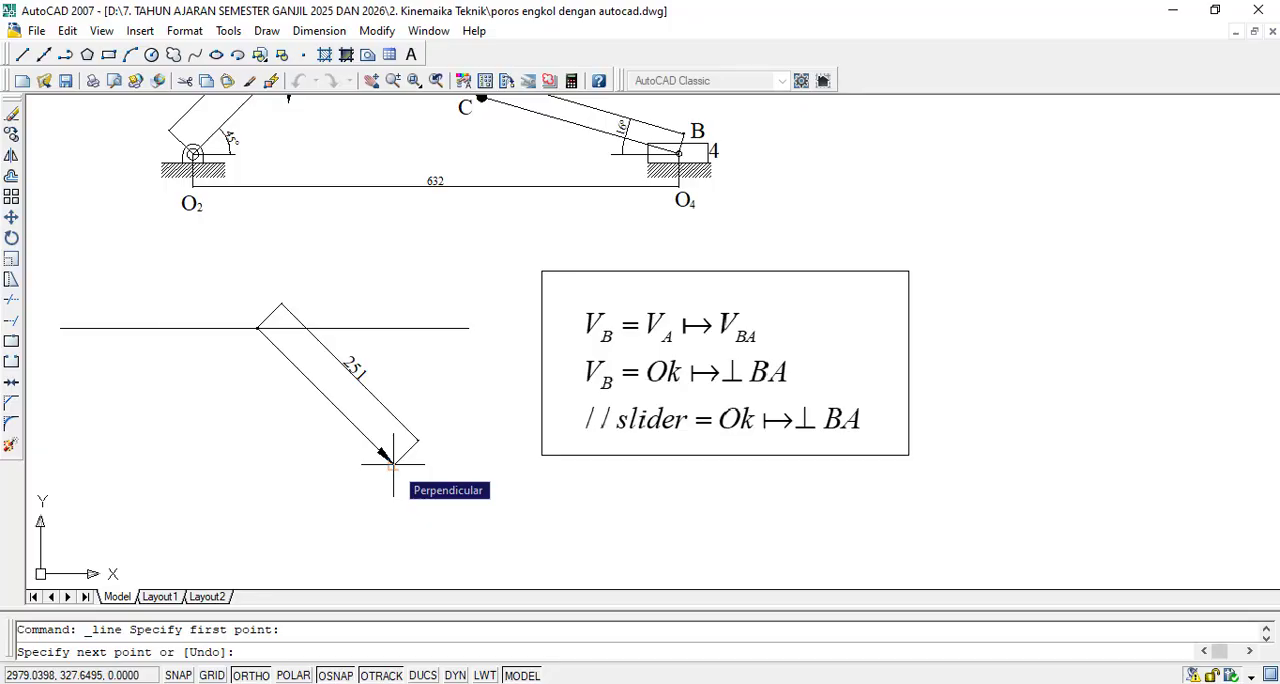
pyautogui.press('Escape')
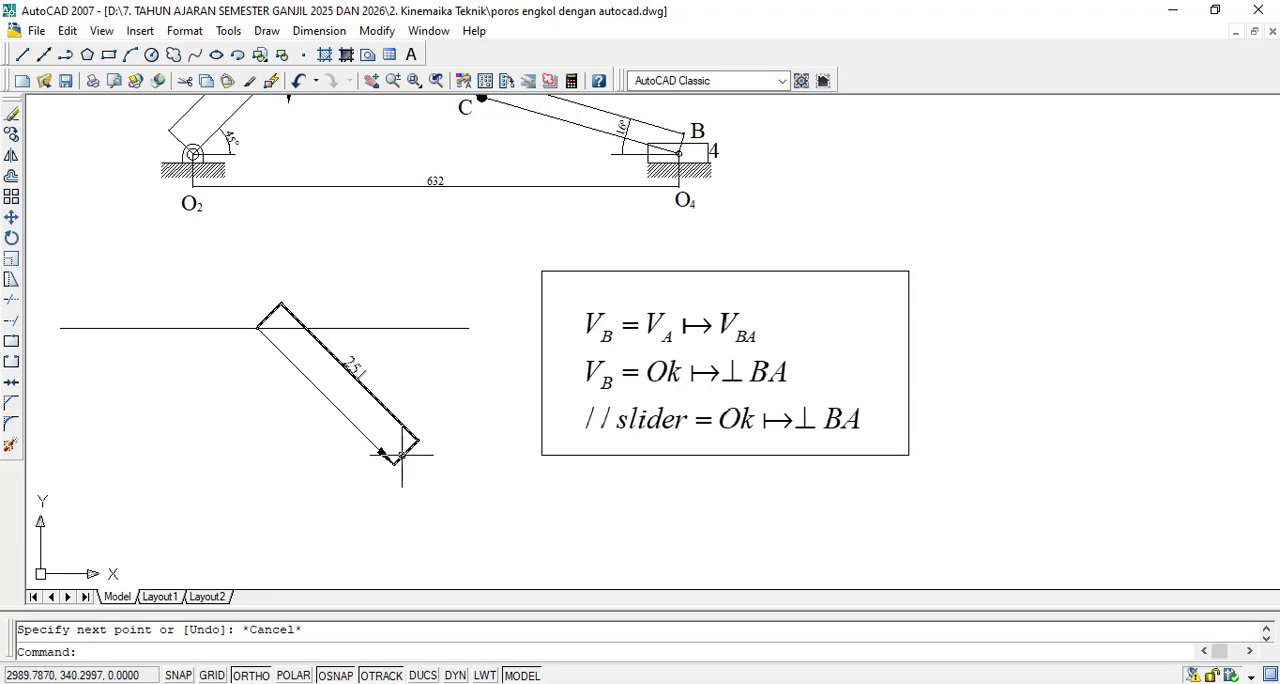
pyautogui.scroll(-3, 791, 459)
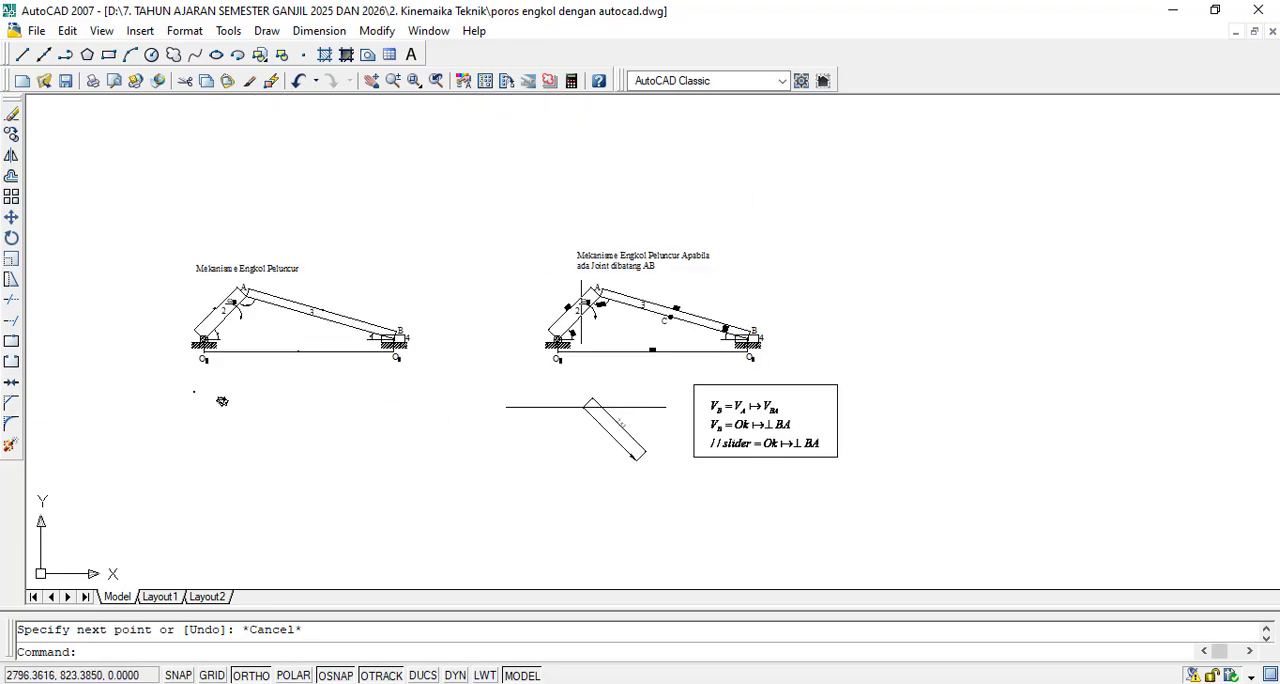
pyautogui.scroll(4, 644, 341)
pyautogui.scroll(-7, 614, 290)
pyautogui.scroll(8, 757, 340)
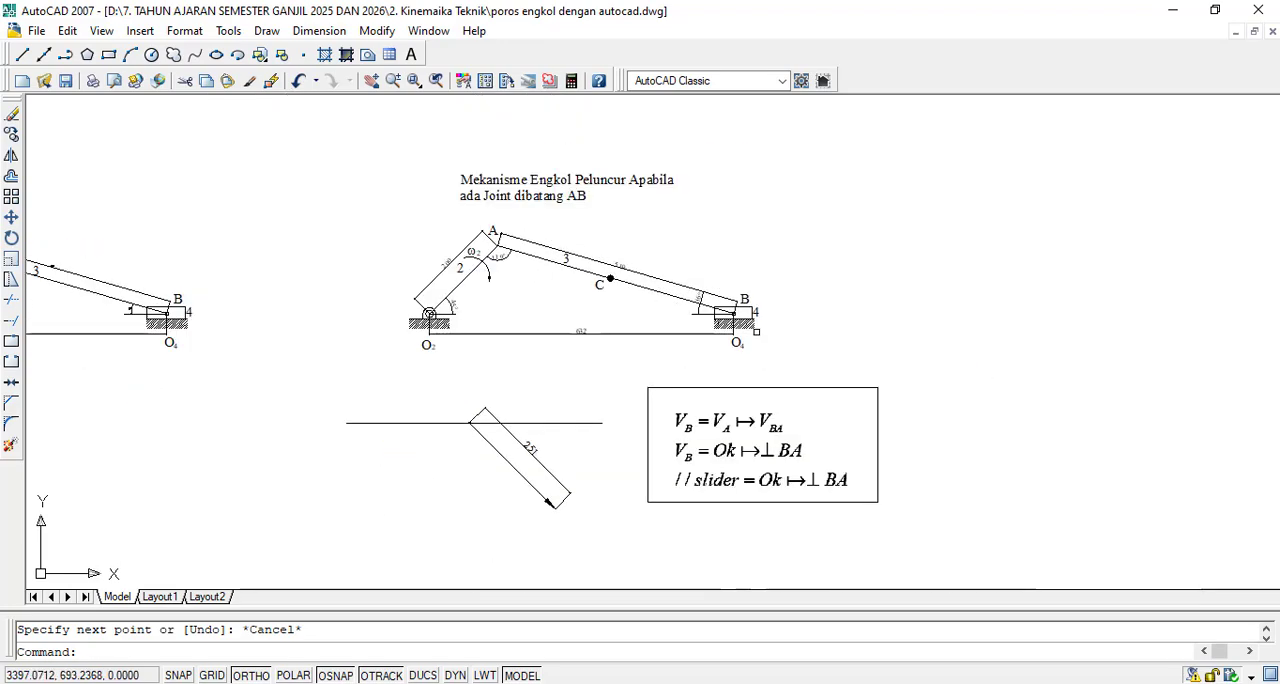
# - Restrict the running object snaps to Perpendicular only
pyautogui.scroll(-7, 606, 280)
pyautogui.scroll(5, 522, 426)
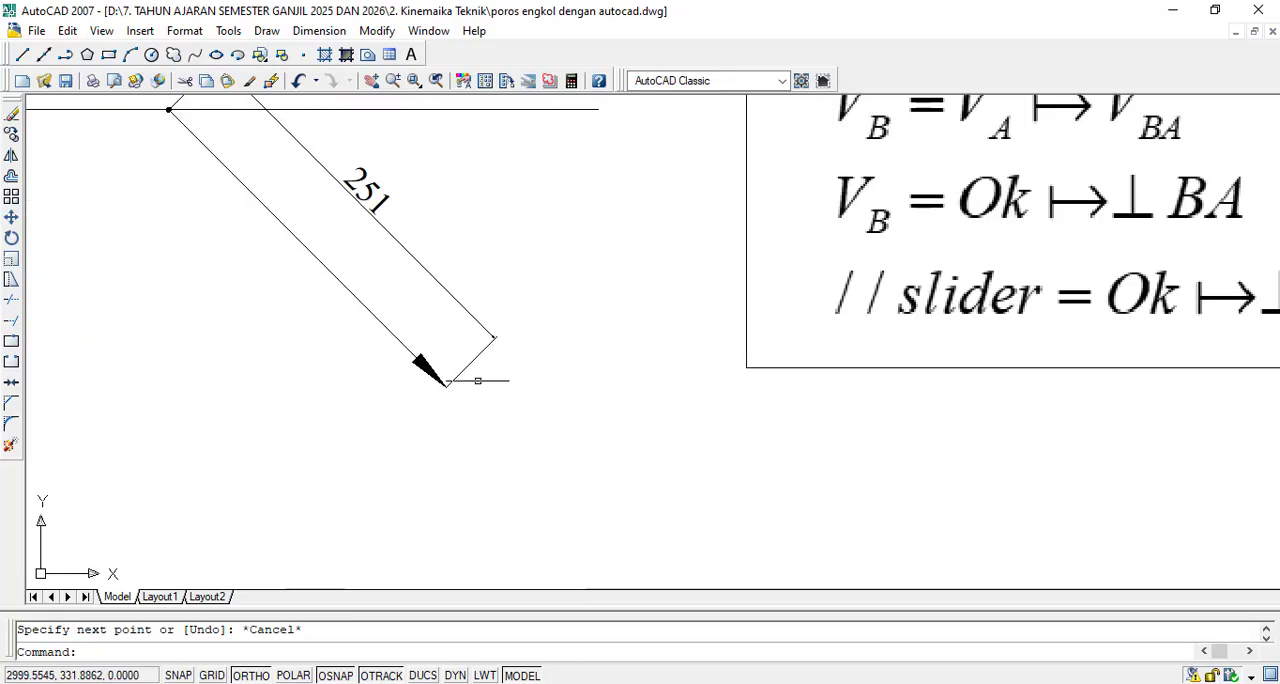
pyautogui.scroll(-5, 436, 385)
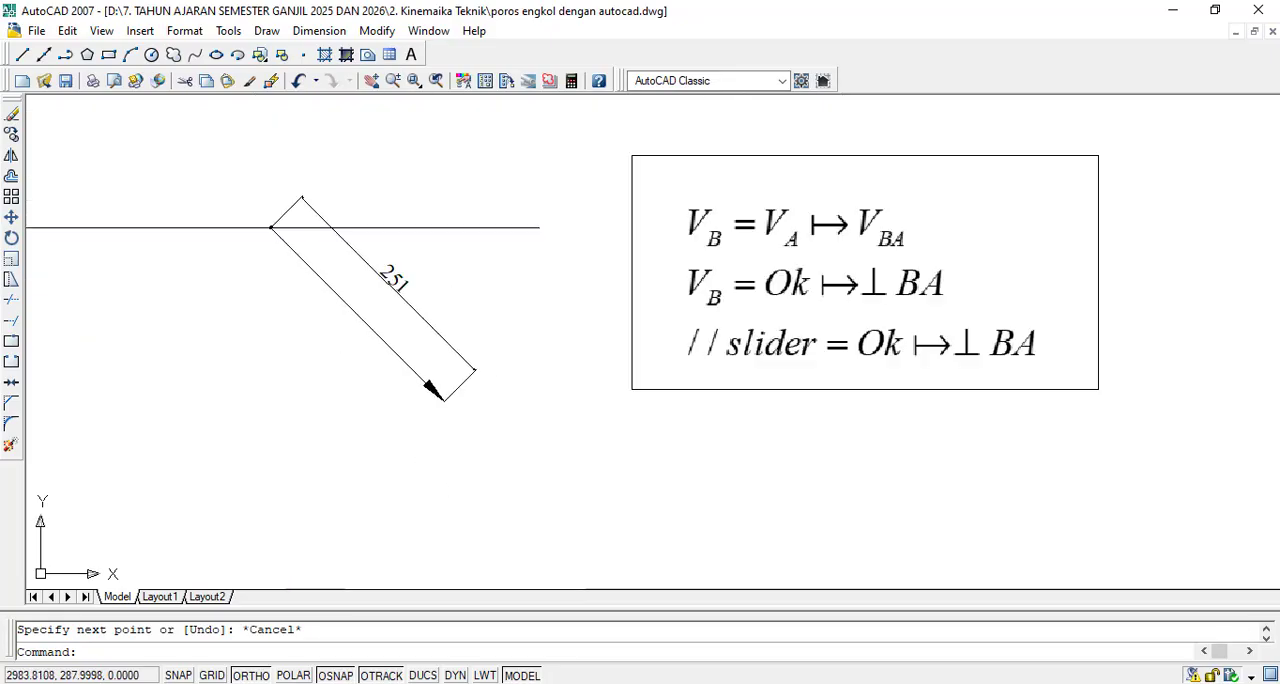
pyautogui.scroll(8, 528, 214)
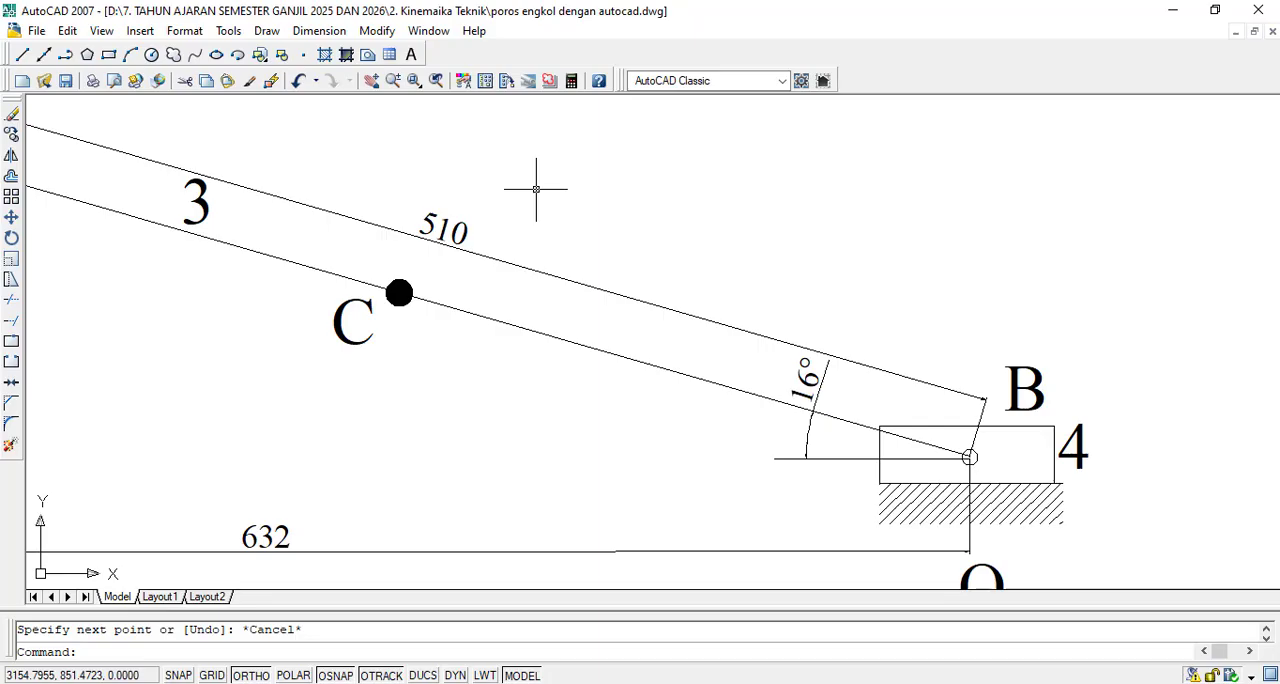
pyautogui.rightClick(335, 677)
pyautogui.click(360, 659)
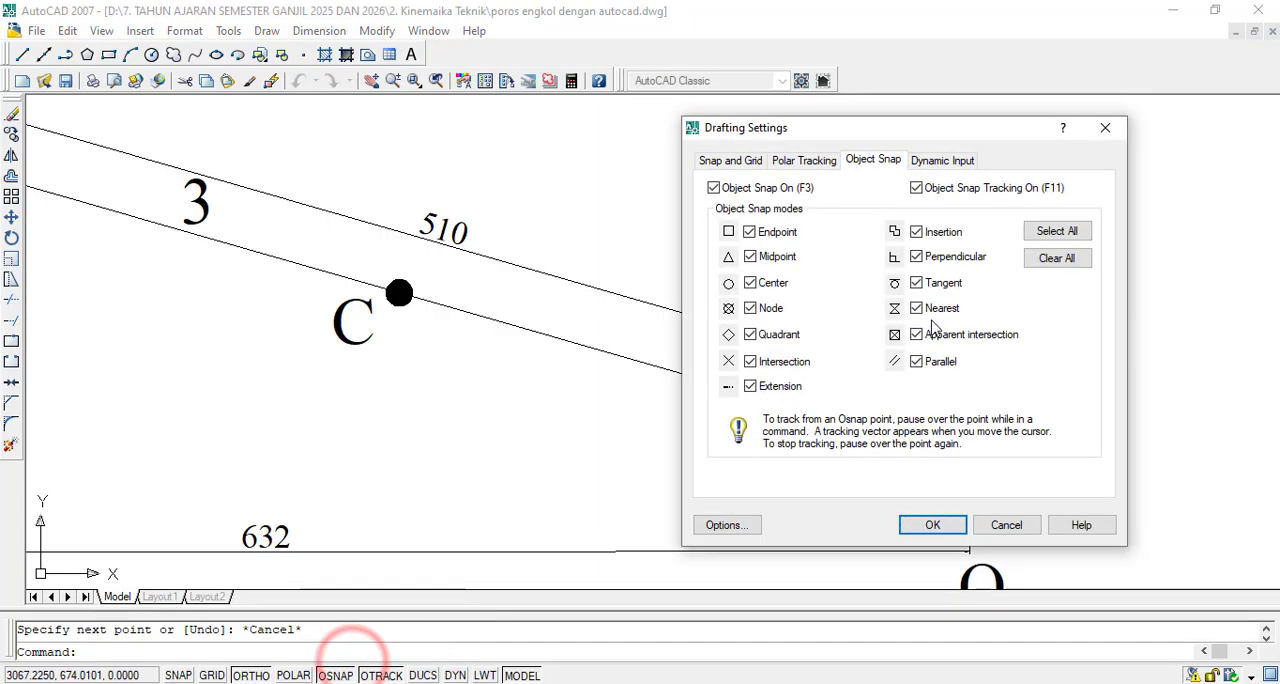
pyautogui.click(1057, 258)
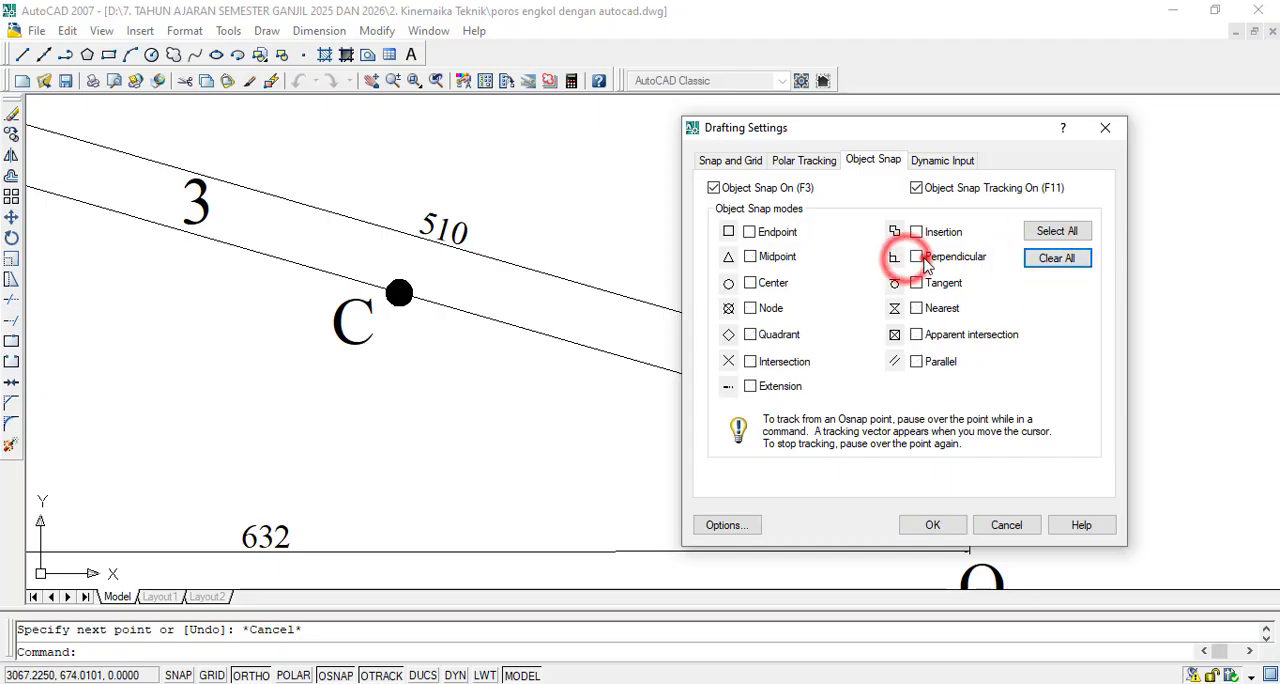
pyautogui.click(916, 257)
pyautogui.click(932, 525)
# - Start a line perpendicular to link AB between C and B, heading down toward the 251 vector's arrow tip
pyautogui.scroll(-3, 937, 528)
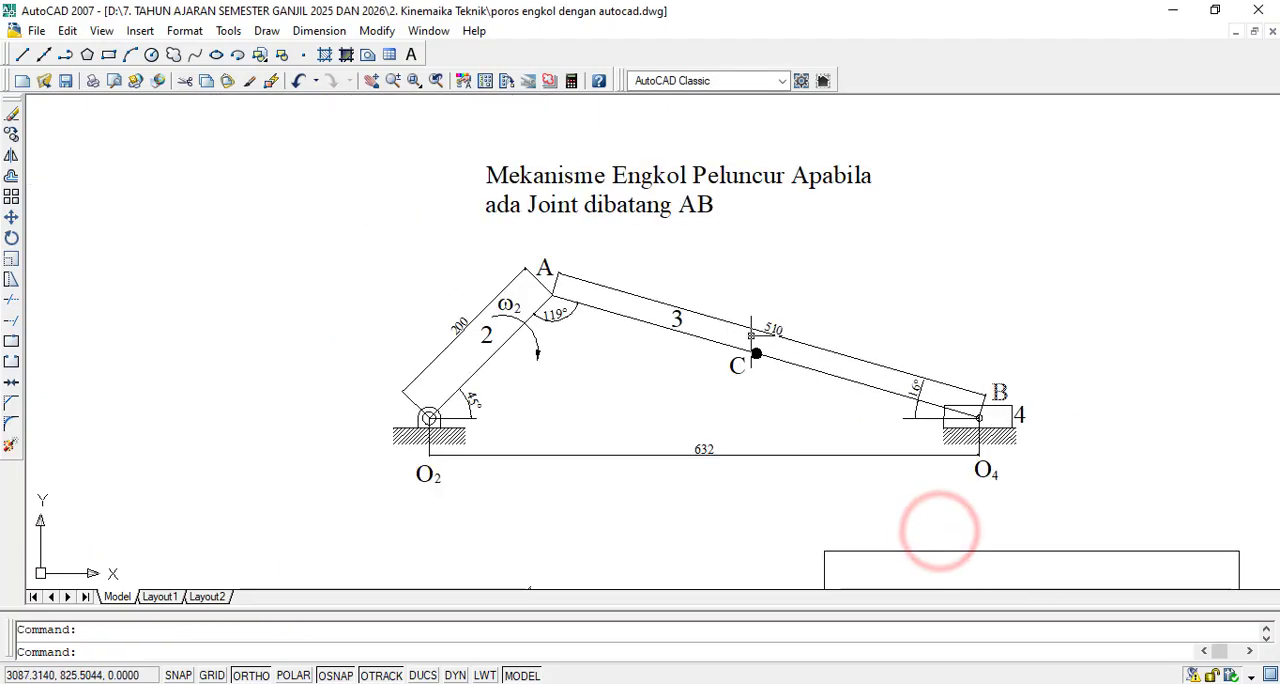
pyautogui.click(23, 57)
pyautogui.scroll(5, 895, 416)
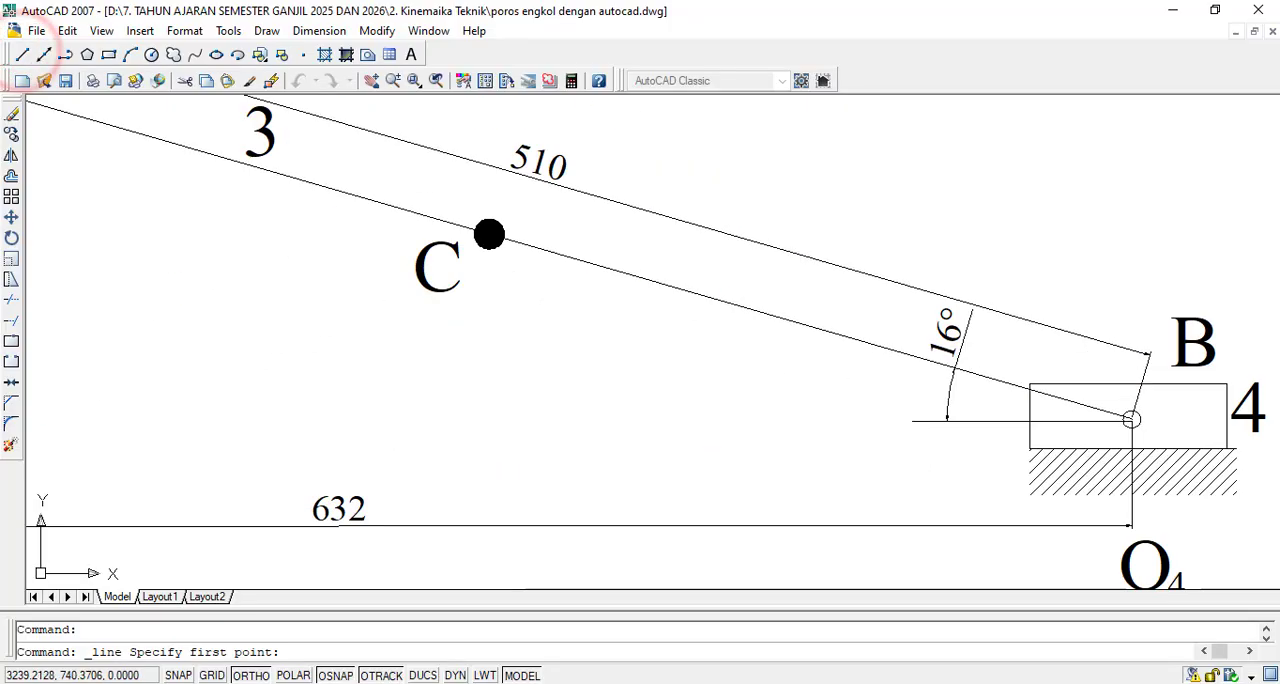
pyautogui.click(782, 318)
pyautogui.scroll(-4, 780, 317)
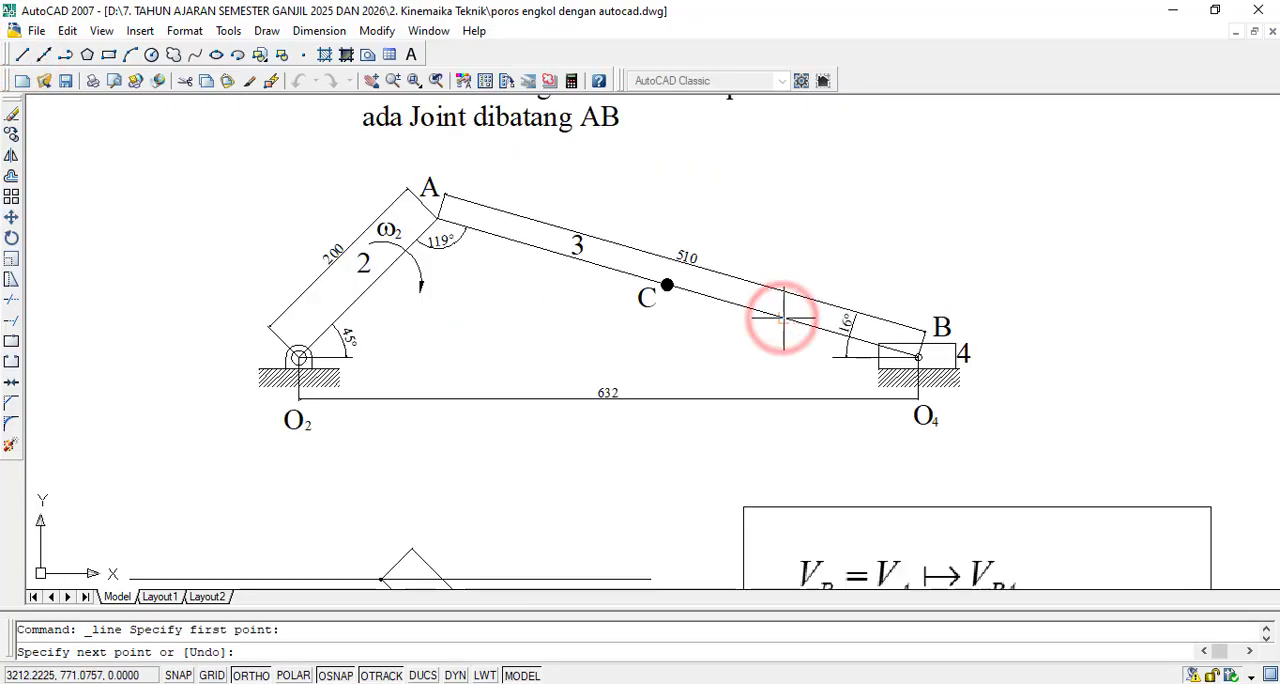
pyautogui.scroll(-4, 776, 380)
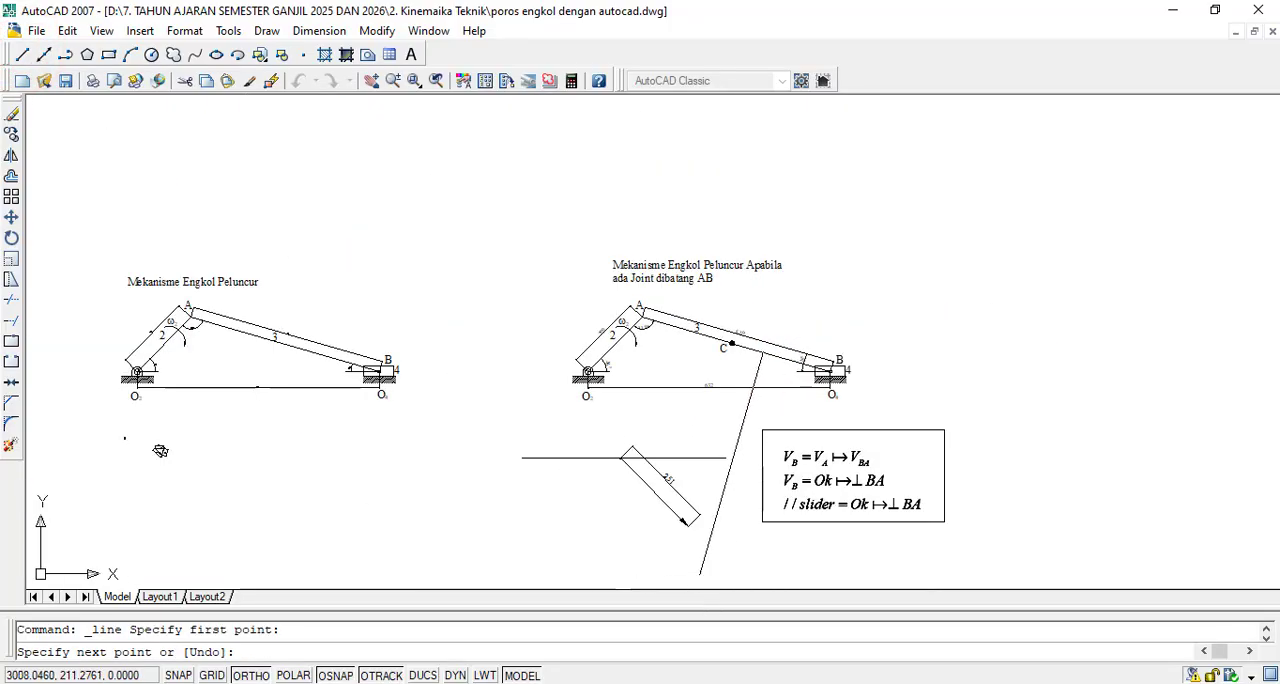
pyautogui.scroll(8, 708, 534)
pyautogui.scroll(2, 683, 395)
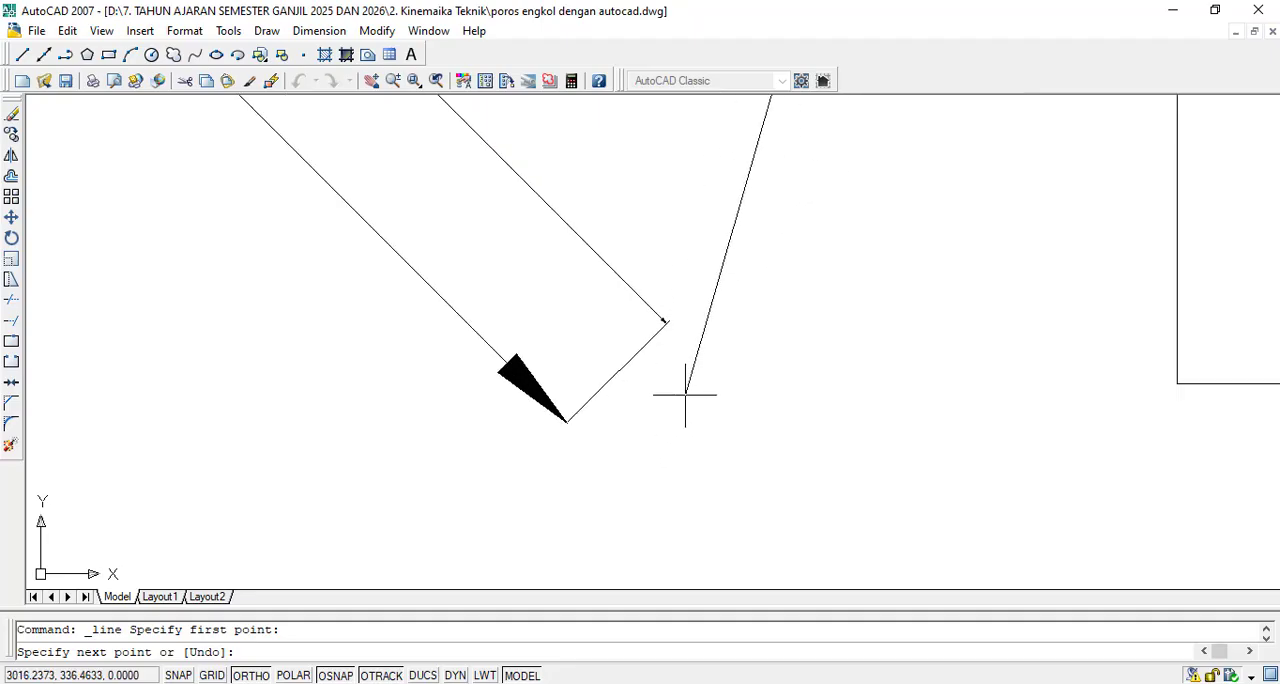
pyautogui.scroll(1, 690, 405)
pyautogui.scroll(-3, 720, 432)
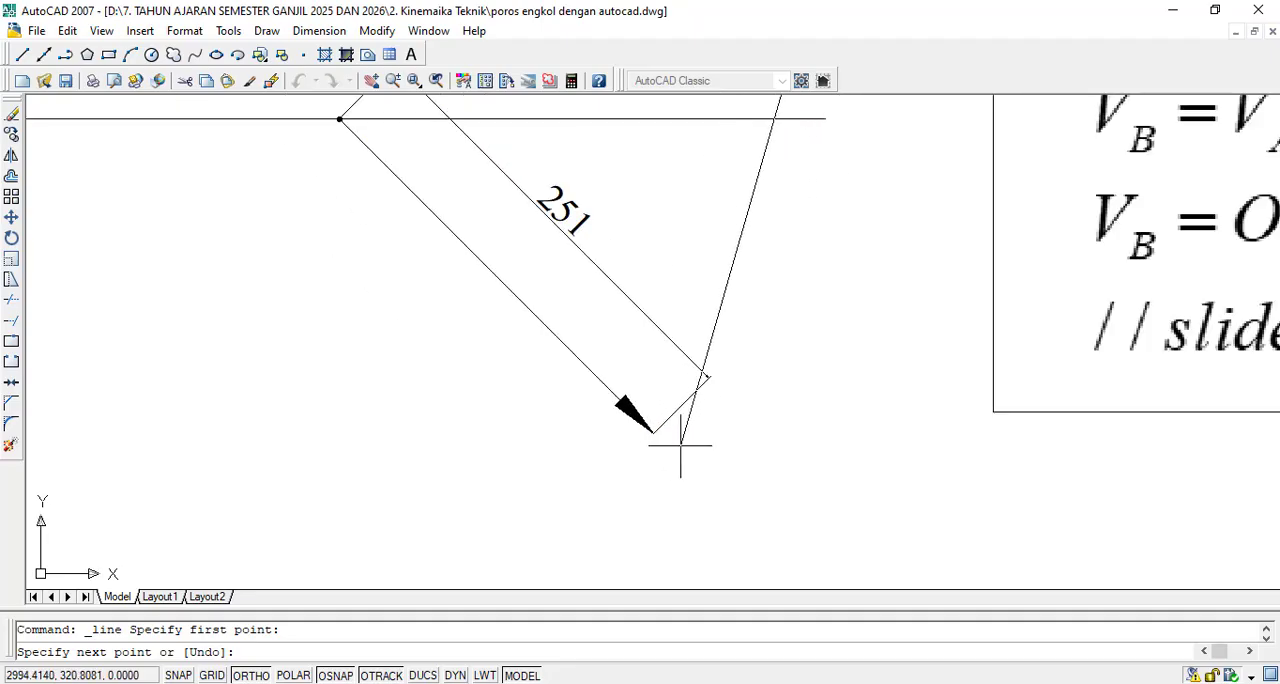
pyautogui.scroll(6, 681, 438)
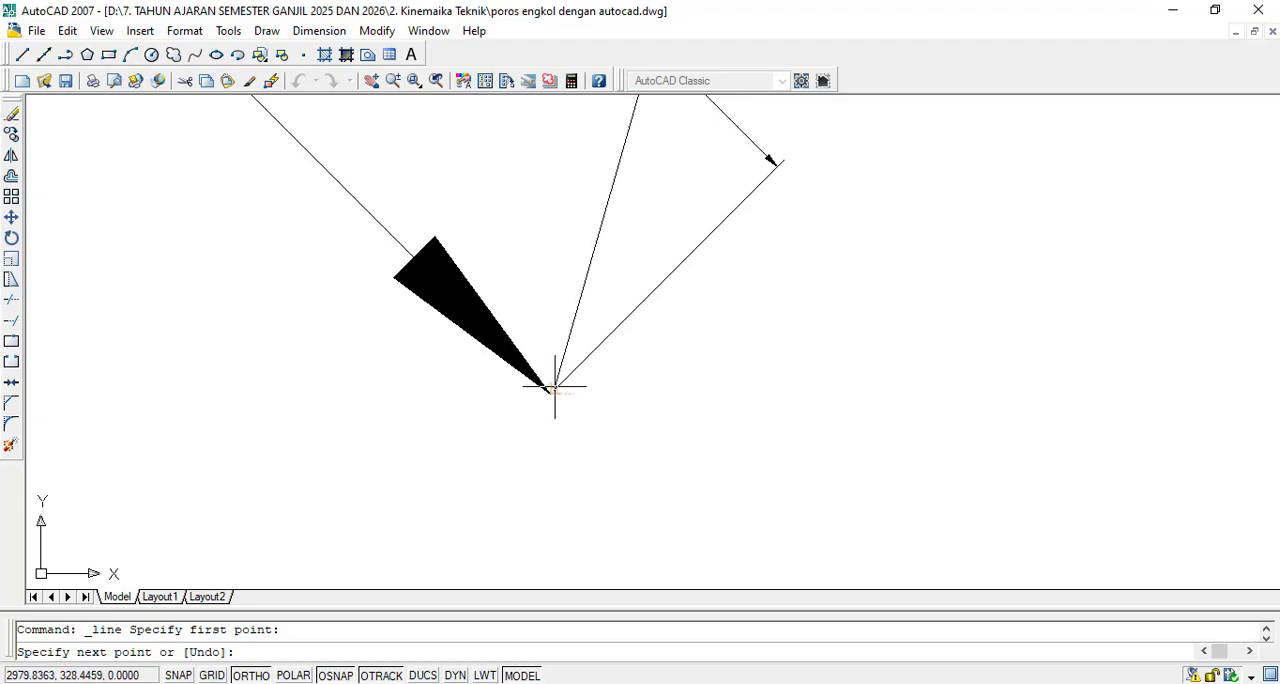
pyautogui.scroll(2, 552, 396)
pyautogui.scroll(1, 544, 397)
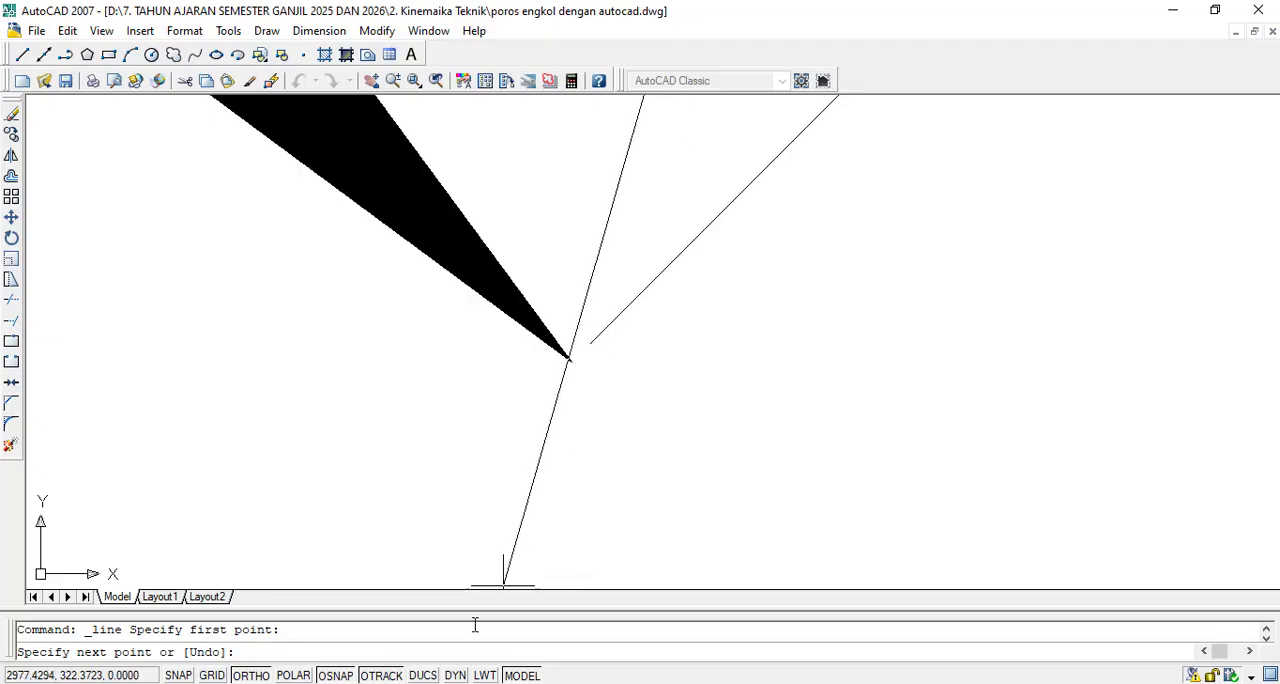
# - Turn all object snap modes back on while the line is still in progress
pyautogui.rightClick(371, 677)
pyautogui.click(418, 655)
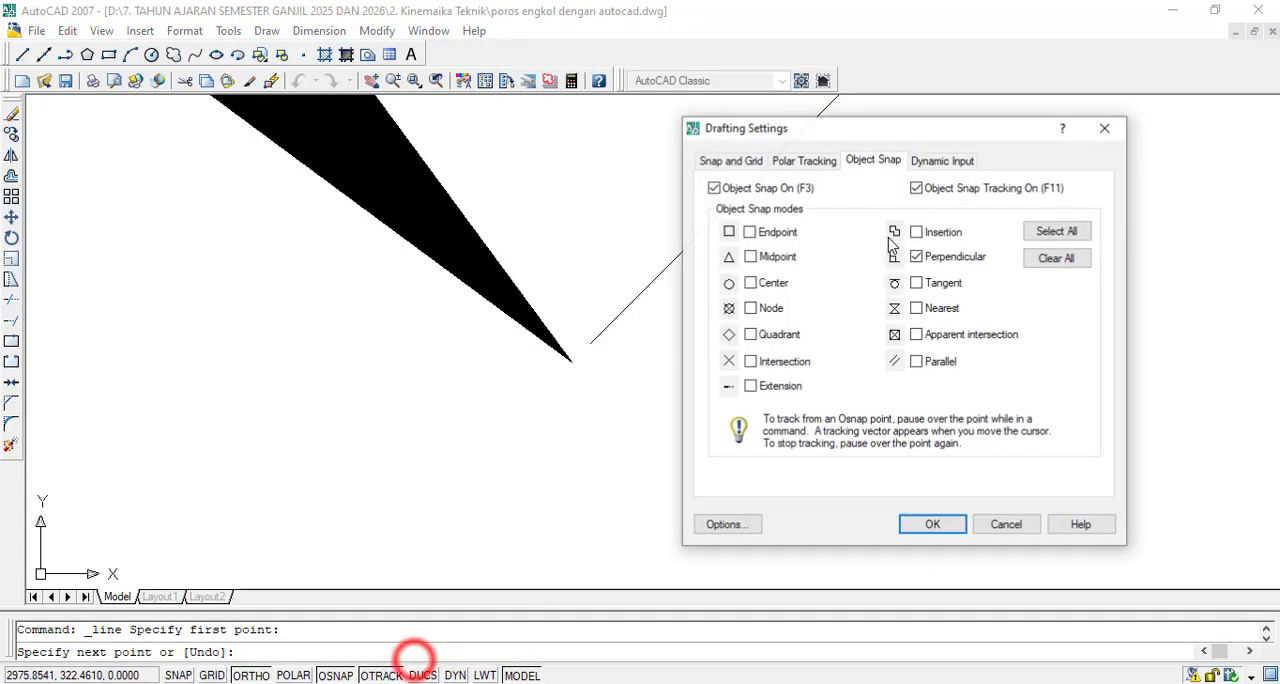
pyautogui.click(1055, 230)
pyautogui.click(922, 522)
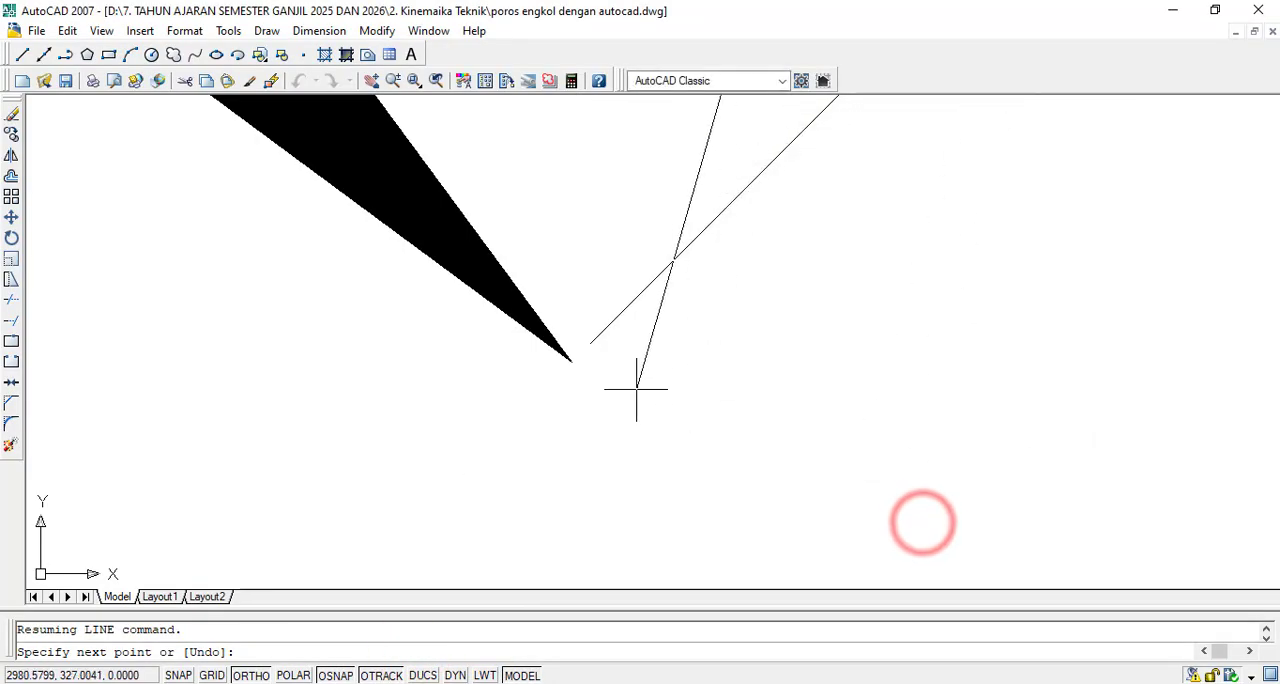
# - End the perpendicular line at the arrow tip of the 251 vector
pyautogui.scroll(-4, 640, 395)
pyautogui.scroll(-5, 655, 407)
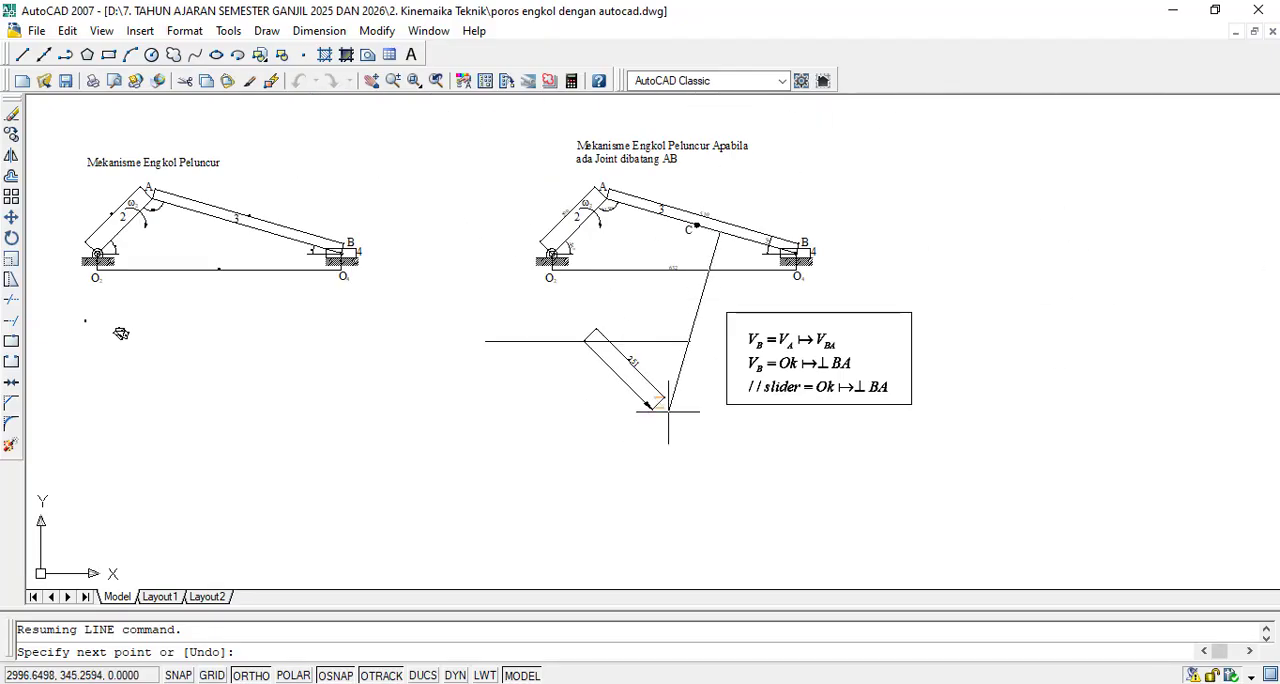
pyautogui.scroll(8, 663, 406)
pyautogui.scroll(4, 377, 395)
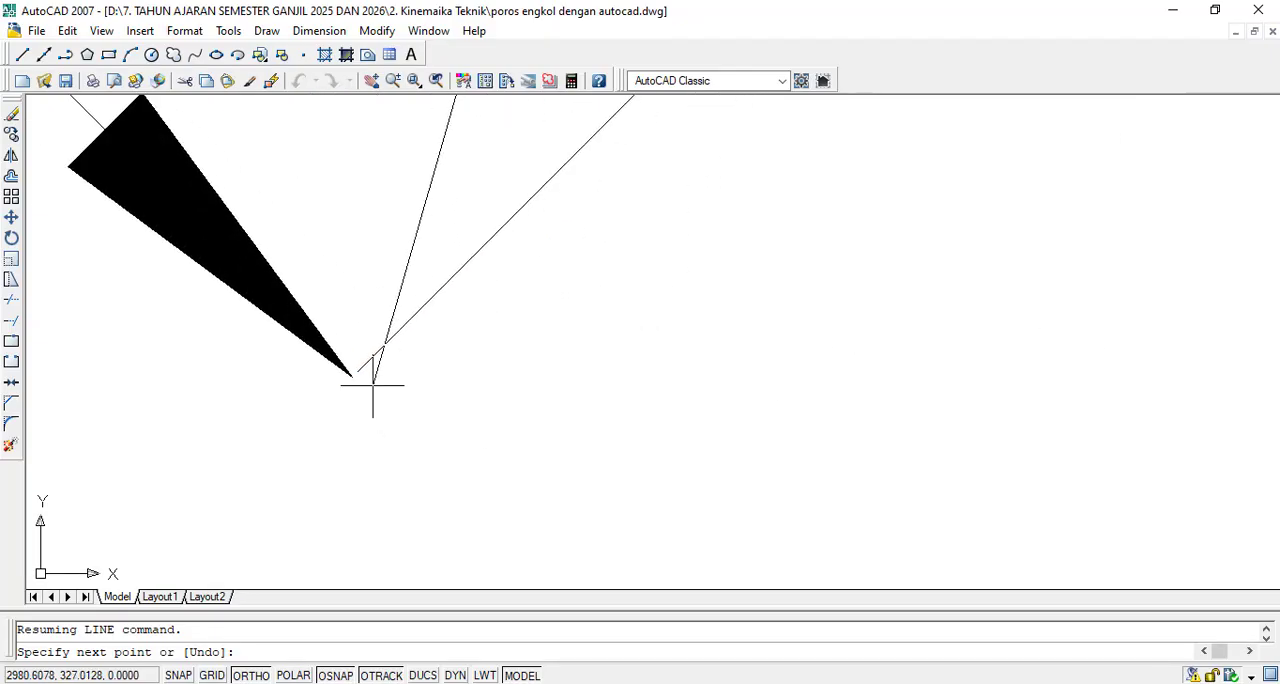
pyautogui.scroll(2, 377, 382)
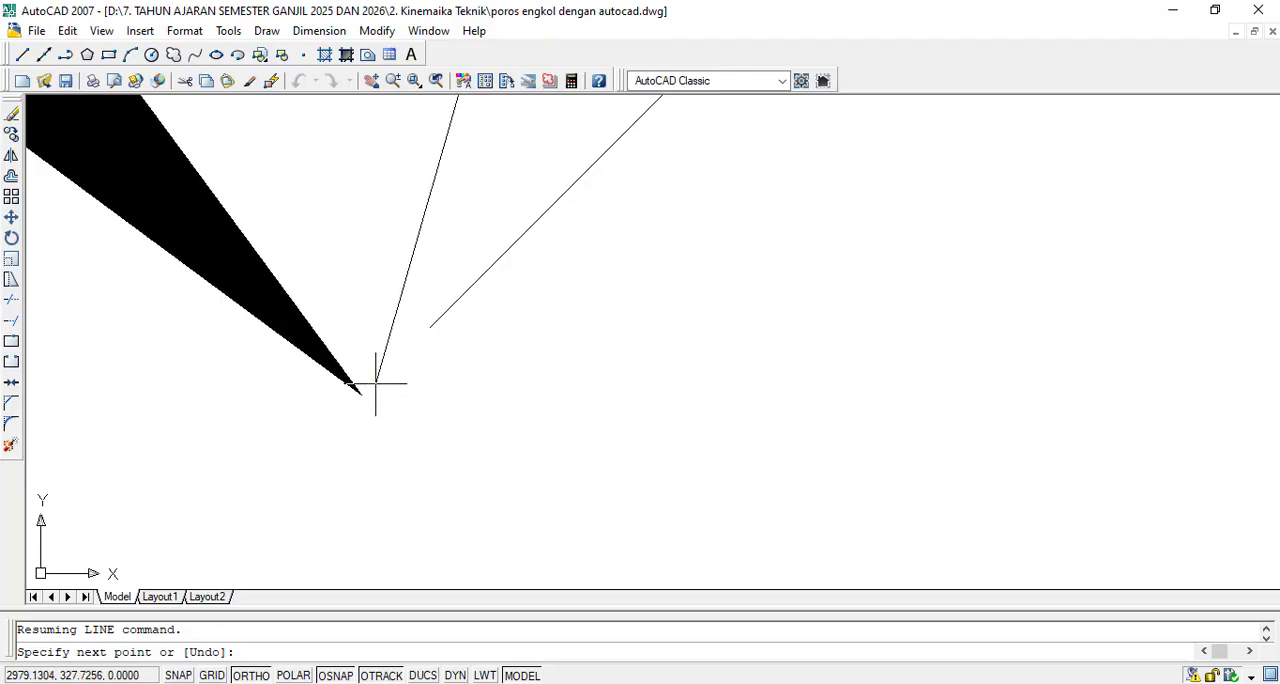
pyautogui.click(361, 392)
pyautogui.scroll(-2, 529, 389)
pyautogui.scroll(-3, 361, 392)
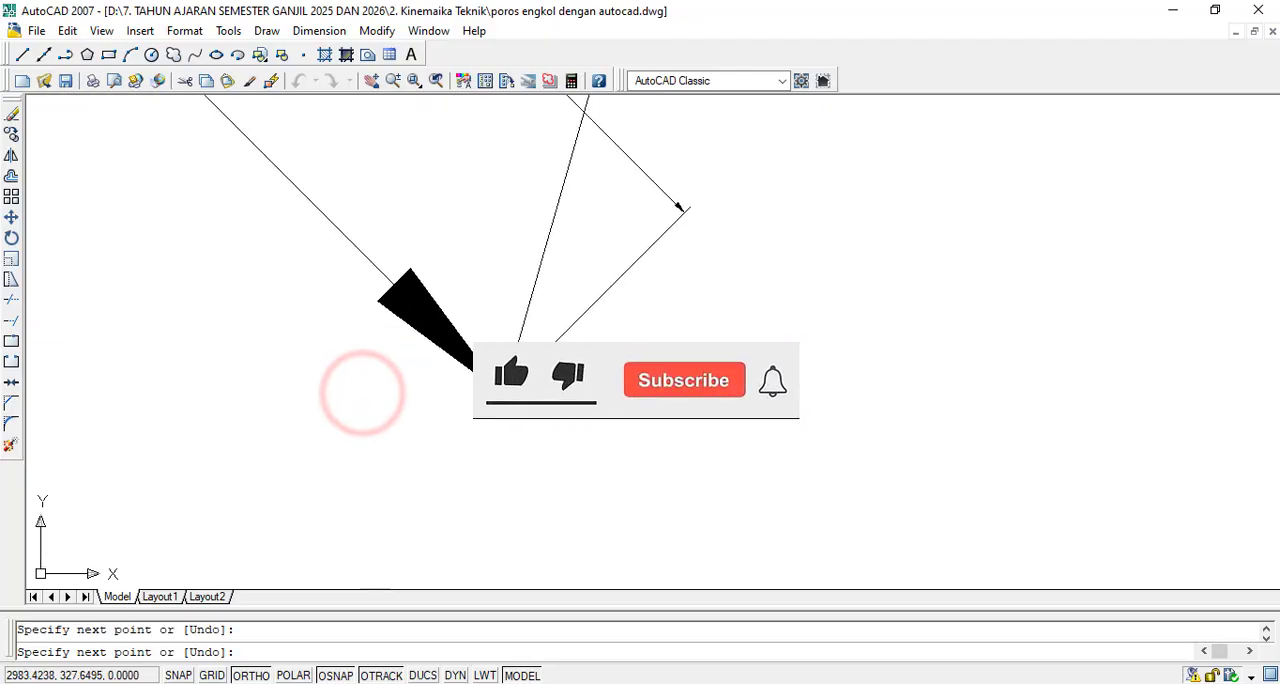
pyautogui.press('Escape')
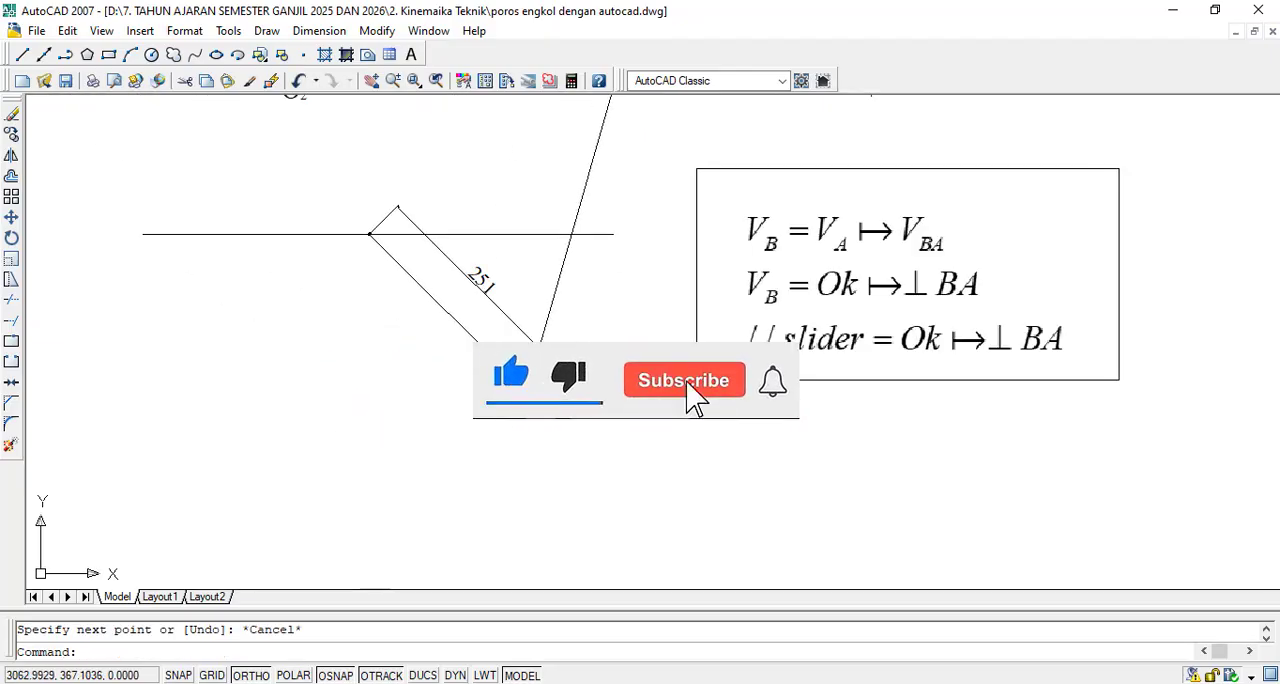
# - Trim away the part of the horizontal line to the left of the filled dot
pyautogui.scroll(4, 543, 263)
pyautogui.scroll(-5, 595, 267)
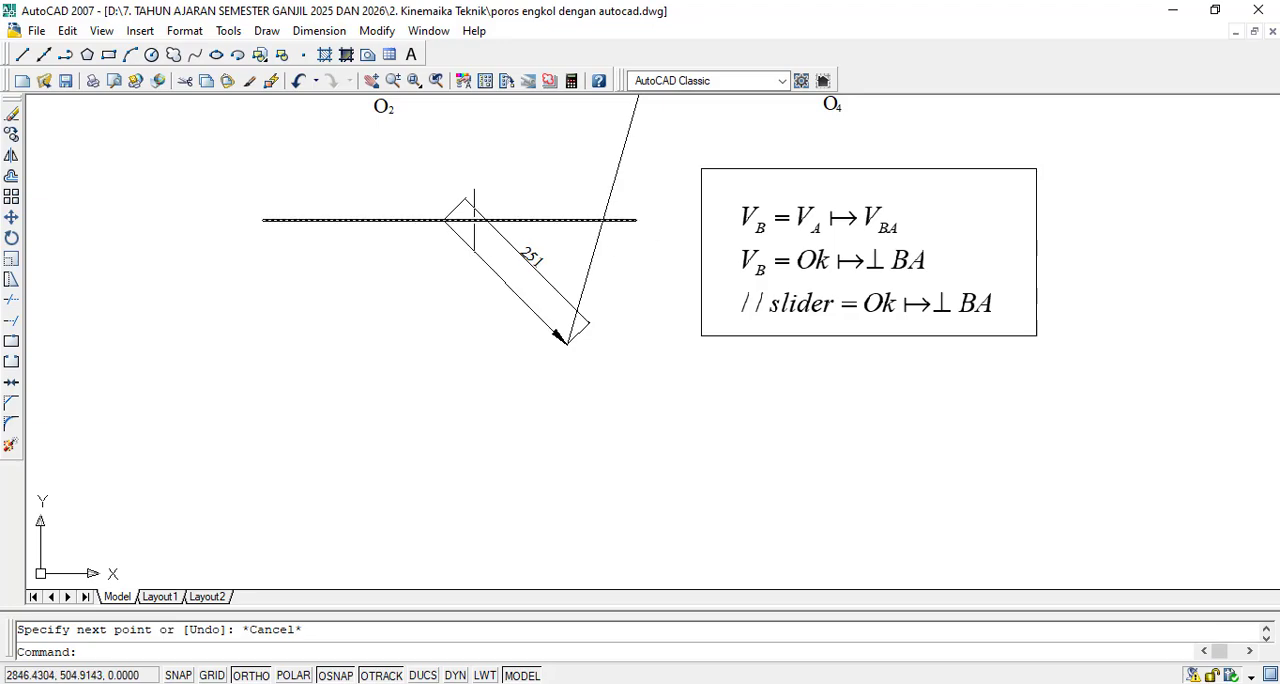
pyautogui.scroll(3, 584, 227)
pyautogui.scroll(-4, 960, 280)
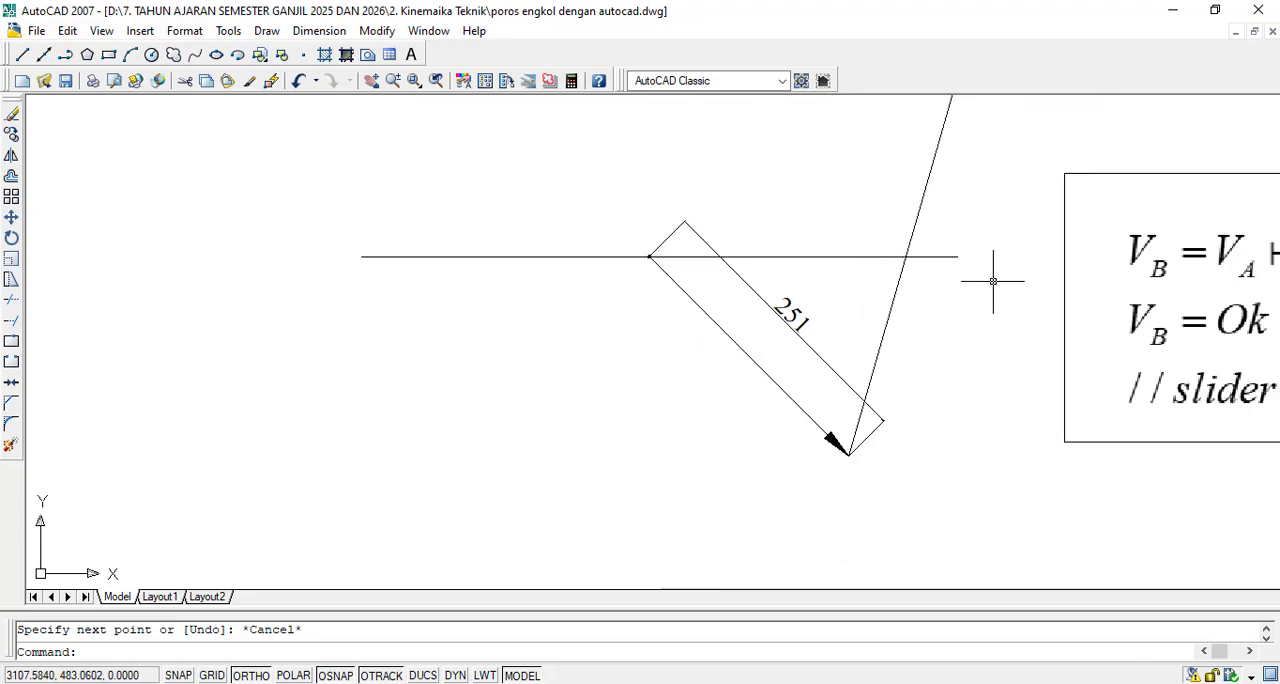
pyautogui.scroll(-2, 832, 297)
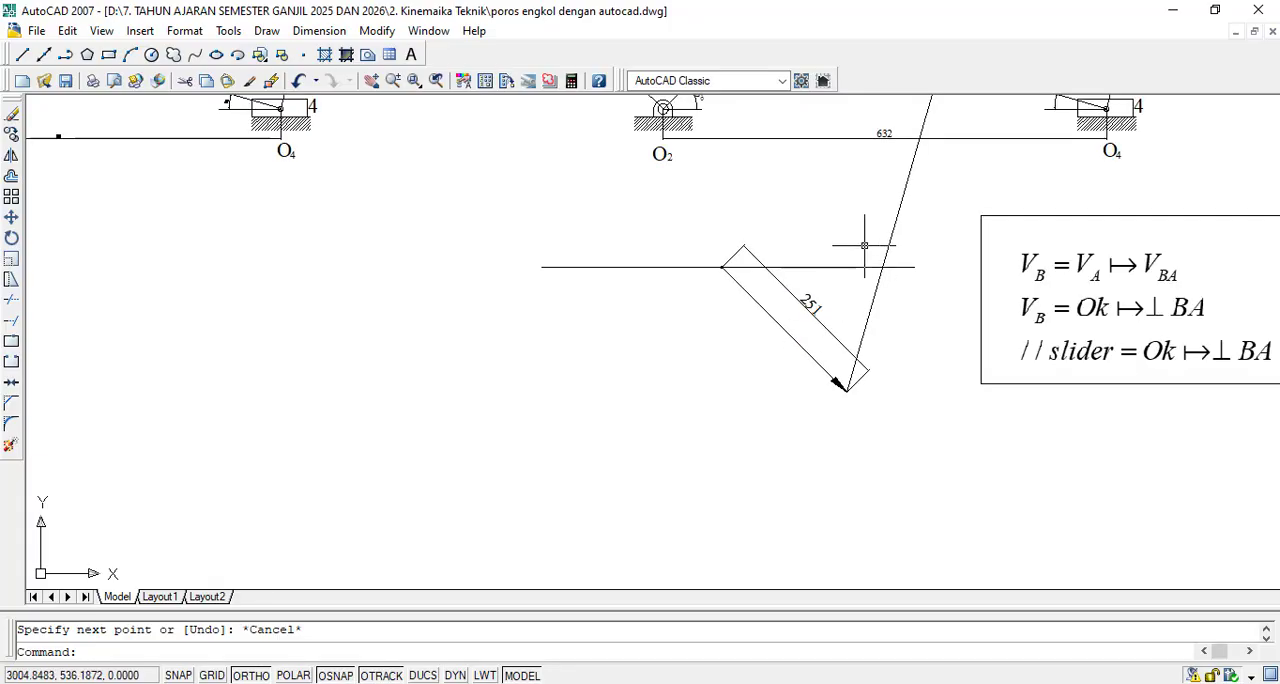
pyautogui.click(10, 301)
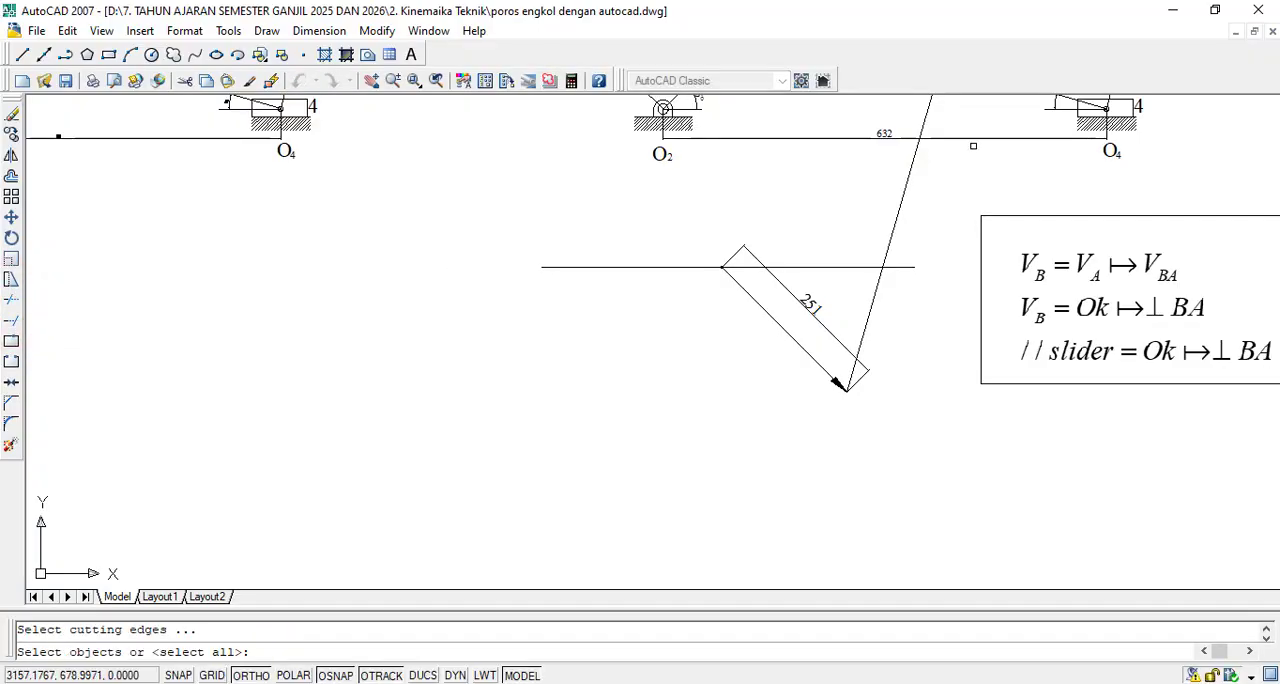
pyautogui.click(521, 467)
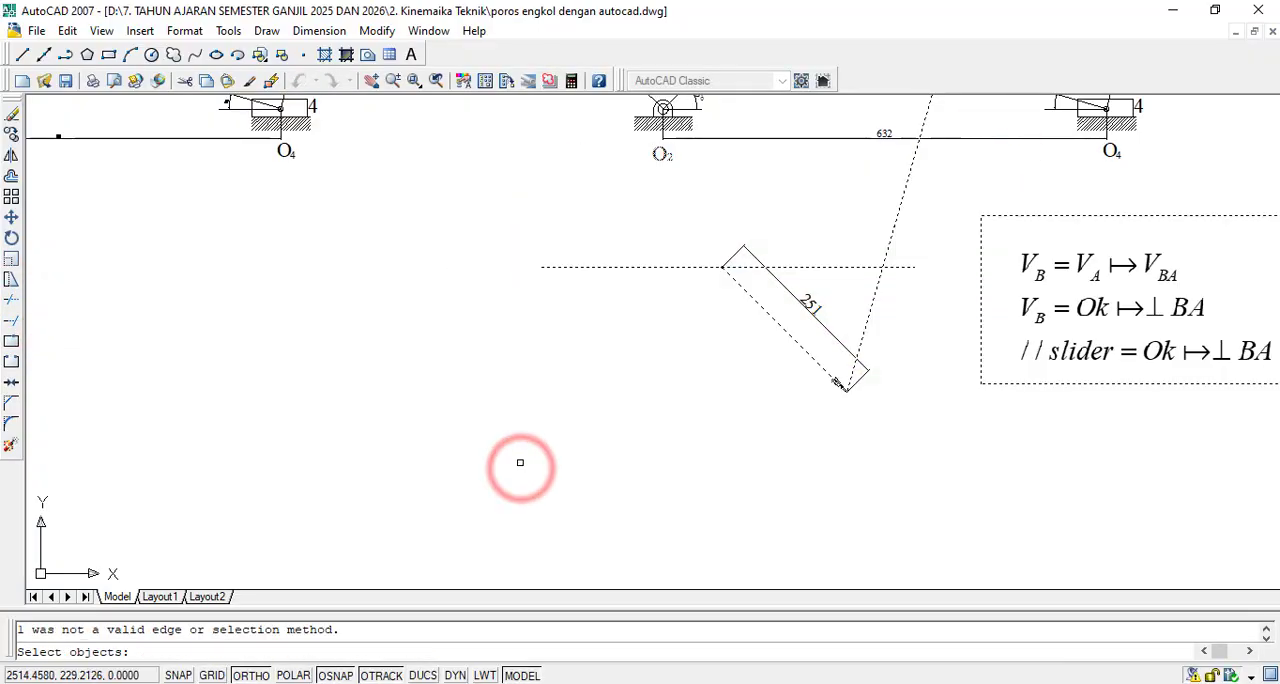
pyautogui.press('Return')
pyautogui.scroll(6, 743, 248)
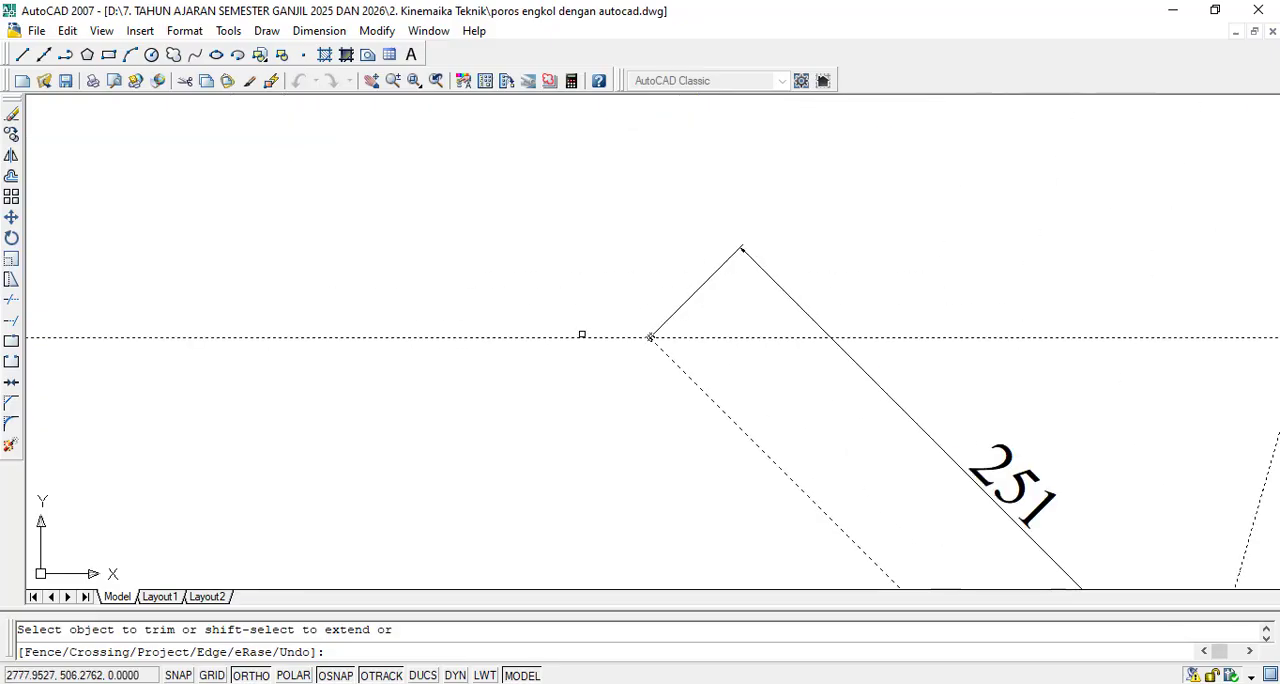
pyautogui.click(581, 336)
pyautogui.scroll(-5, 580, 337)
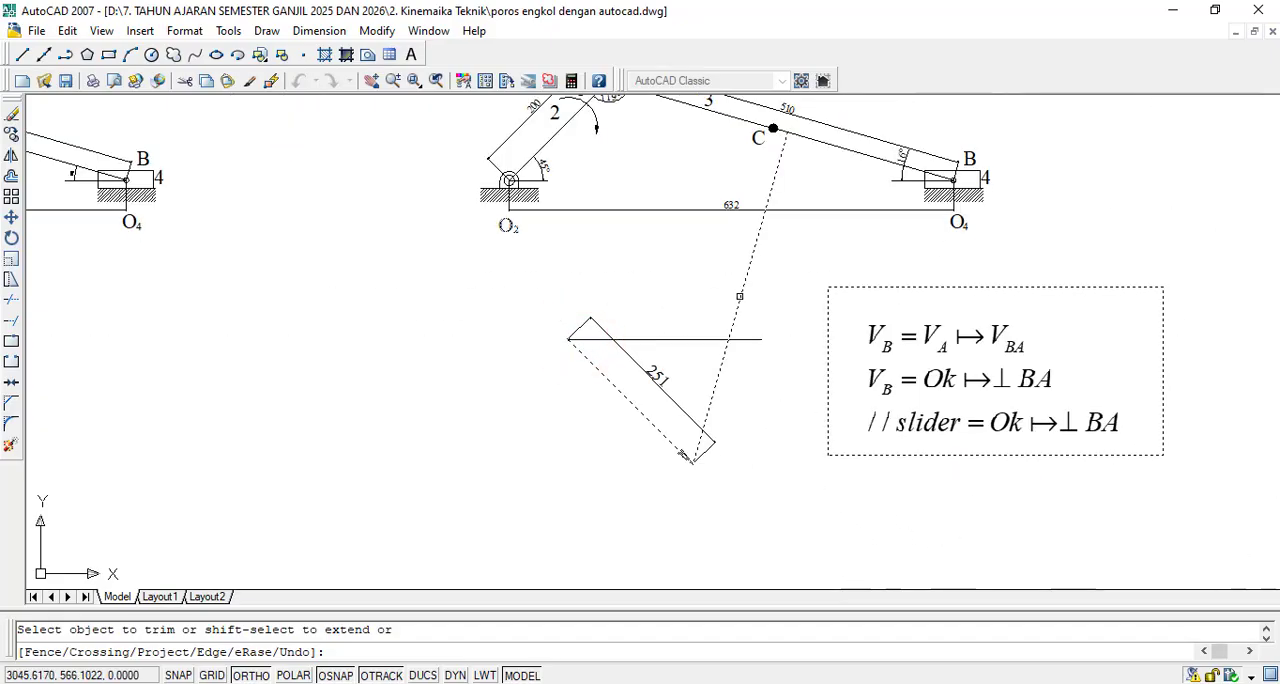
# - Trim the perpendicular line above the horizontal line and the horizontal line's overhang beyond their intersection to close the triangle
pyautogui.scroll(3, 740, 297)
pyautogui.click(732, 327)
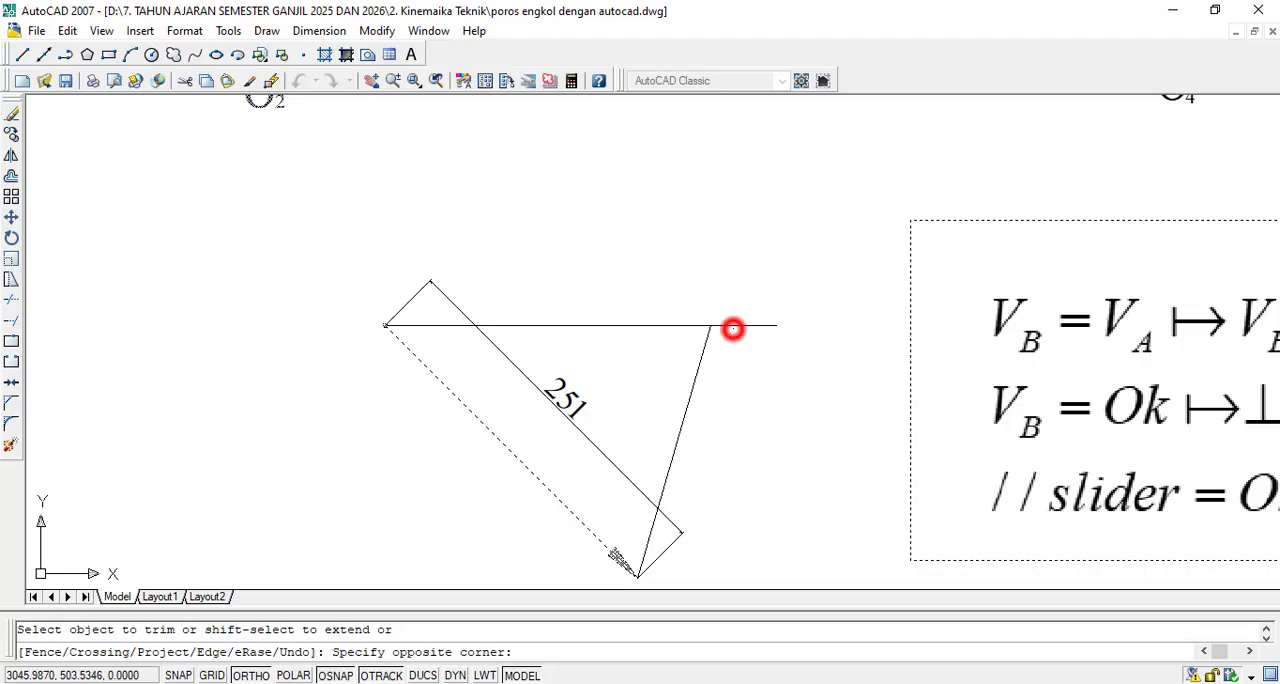
pyautogui.click(731, 326)
pyautogui.click(729, 322)
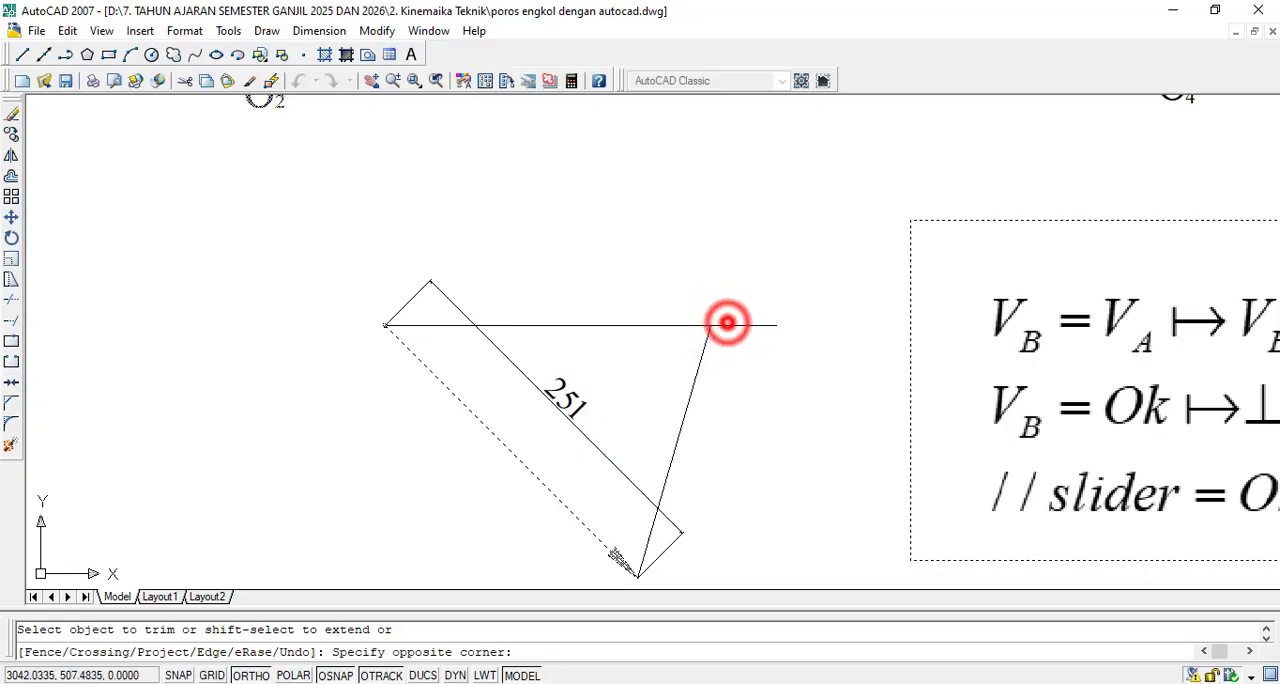
pyautogui.click(731, 330)
pyautogui.scroll(-2, 760, 376)
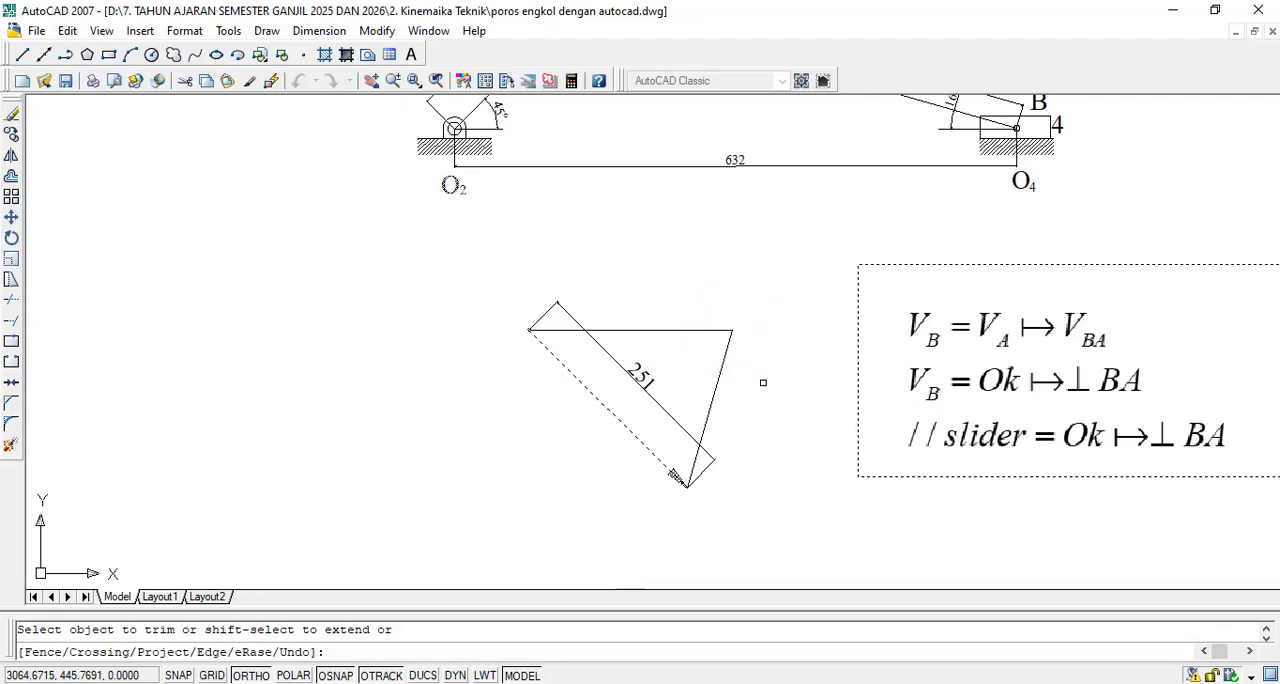
pyautogui.scroll(2, 761, 382)
pyautogui.press('Escape')
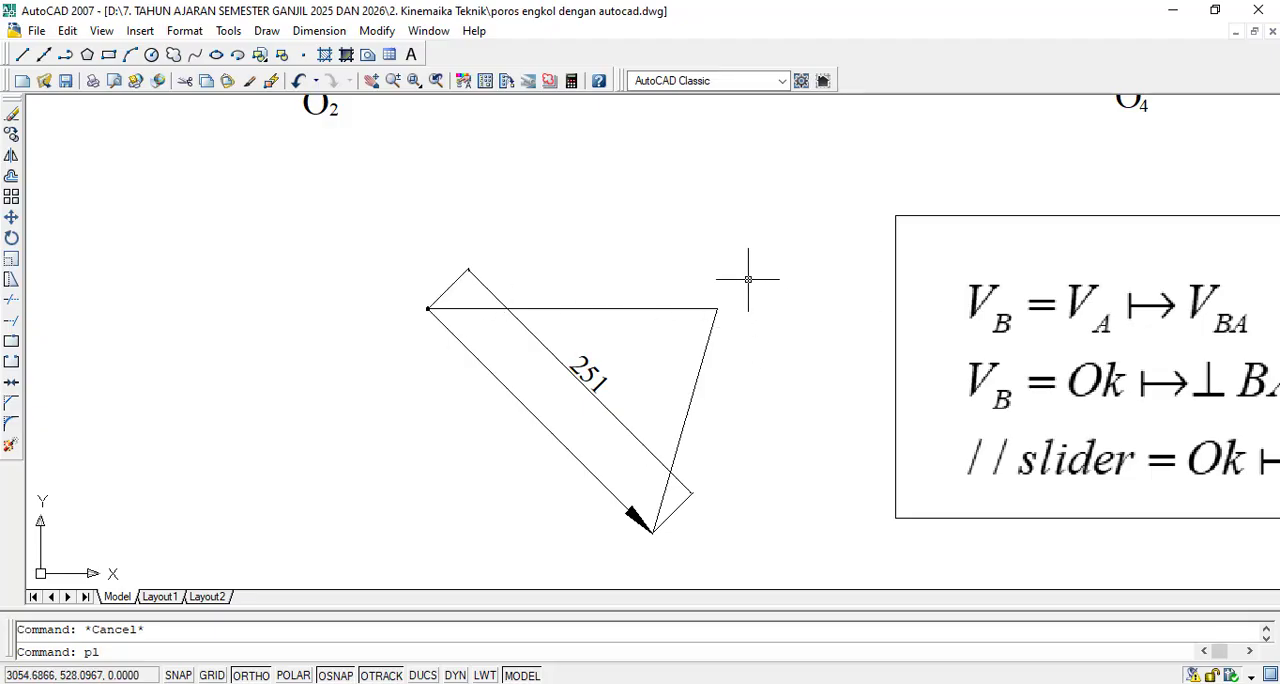
# - Draw a polyline arrowhead from the triangle's upper-right corner back along the perpendicular line, with starting width 0 and ending width 8
pyautogui.press('Return')
pyautogui.scroll(3, 720, 318)
pyautogui.click(712, 291)
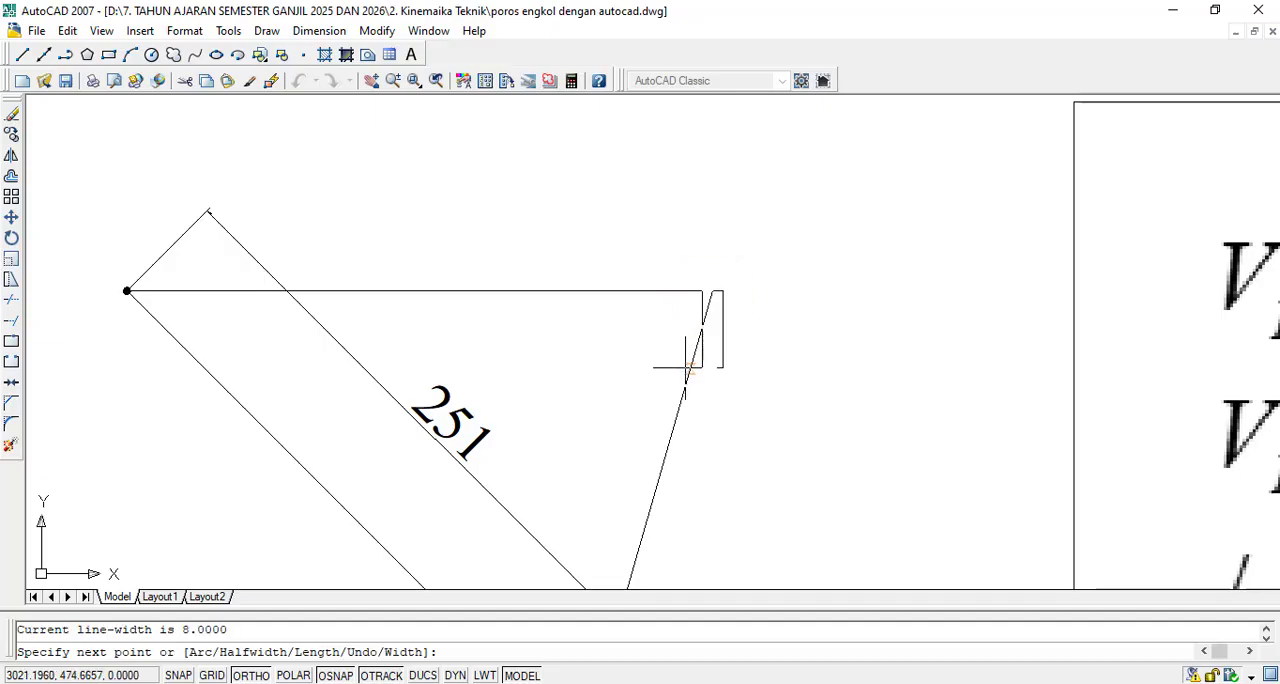
pyautogui.press('F8')
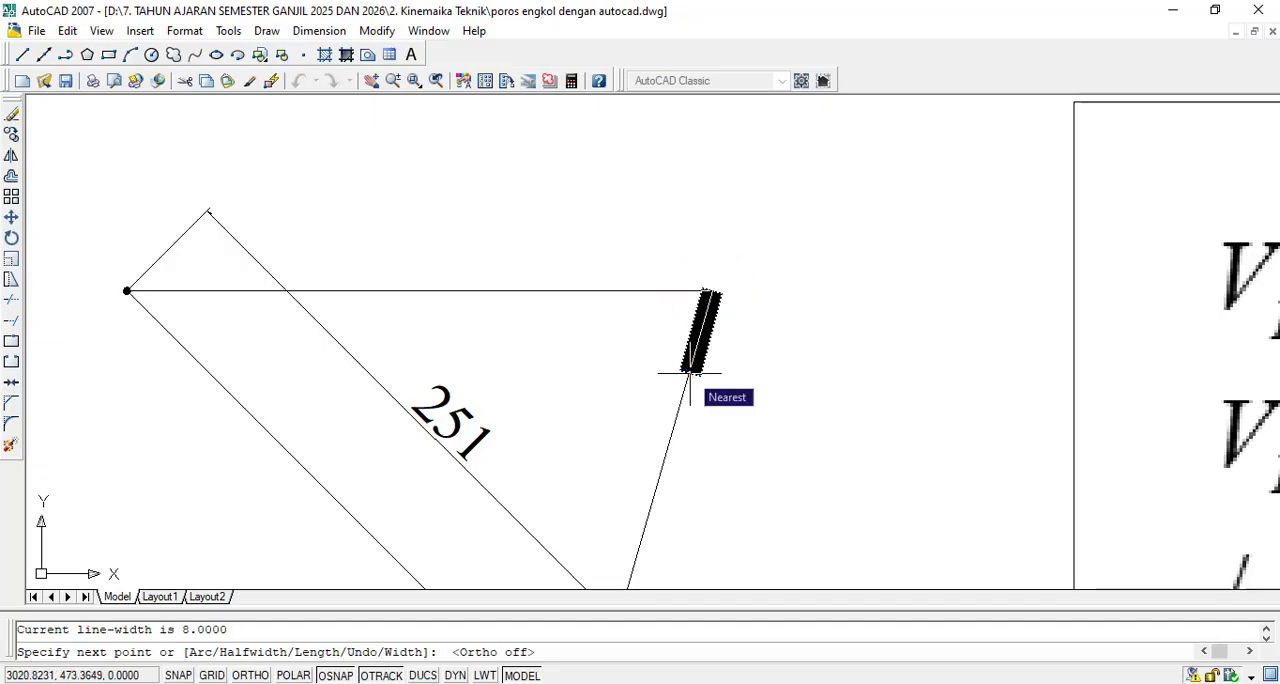
pyautogui.write('w')
pyautogui.press('Return')
pyautogui.write('0')
pyautogui.press('Return')
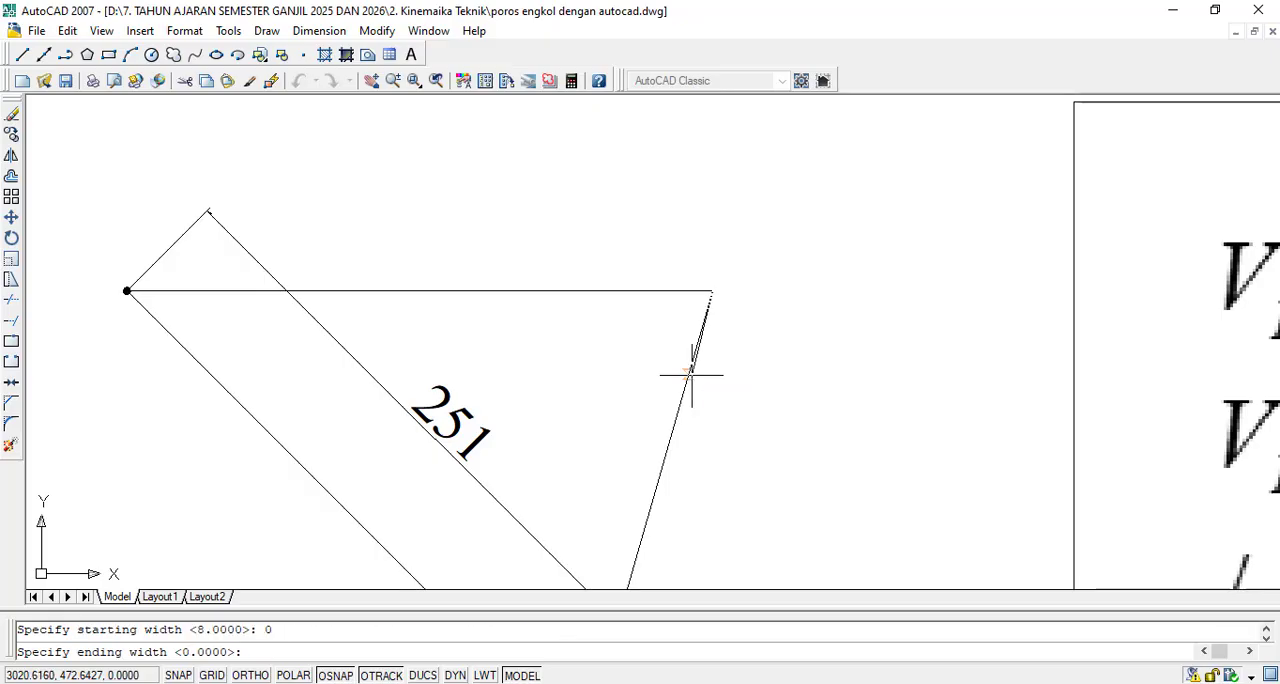
pyautogui.write('8')
pyautogui.press('Return')
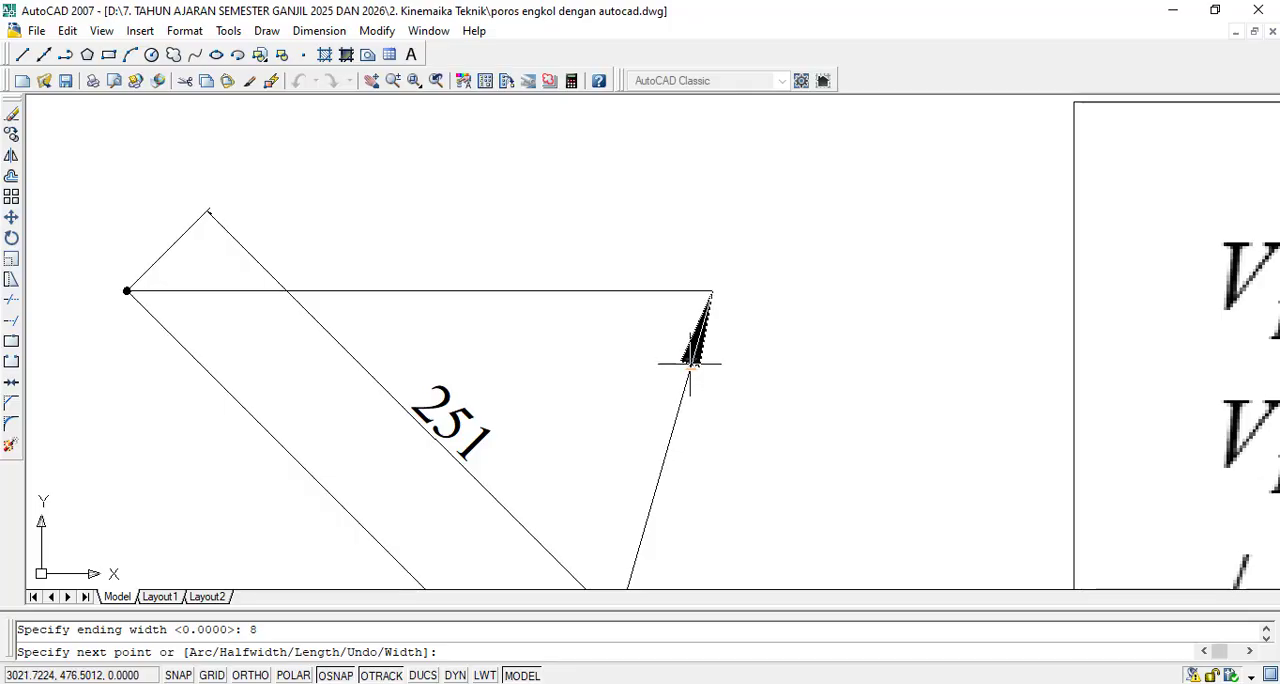
pyautogui.click(689, 370)
pyautogui.press('Escape')
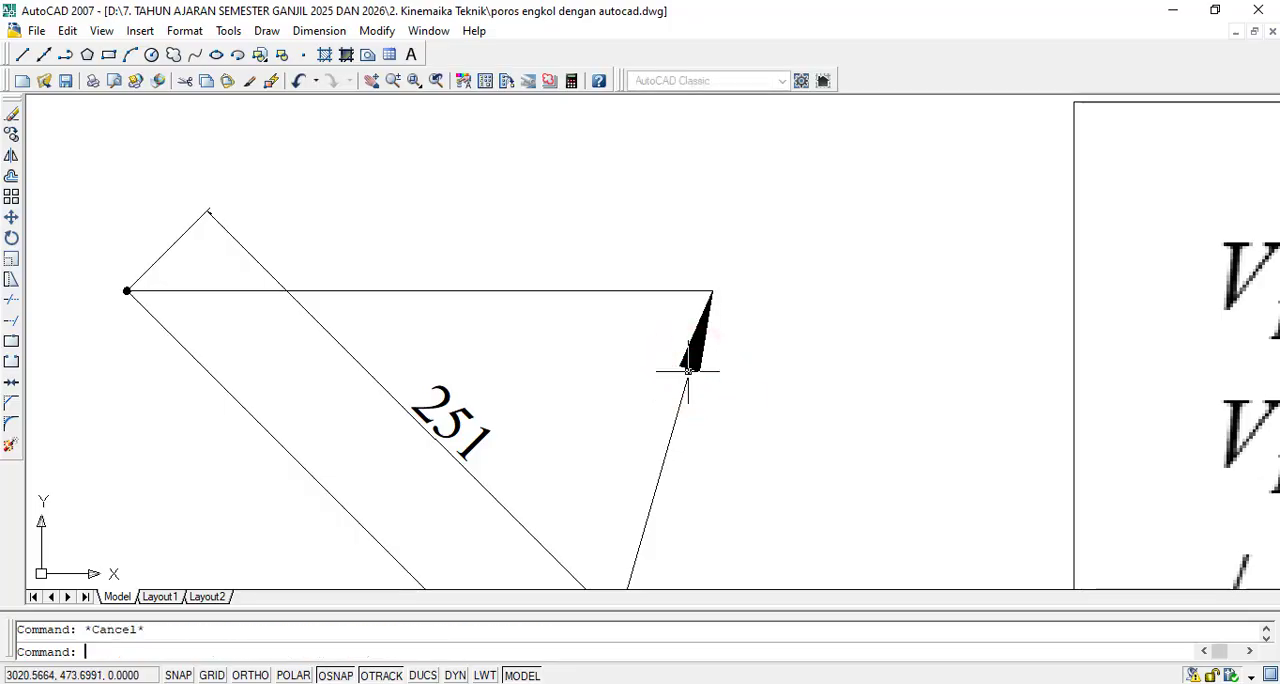
# - Draw a polyline arrowhead at the right end of the horizontal line, tapering from width 0 at the corner to 8
pyautogui.write('pl')
pyautogui.press('Return')
pyautogui.click(712, 291)
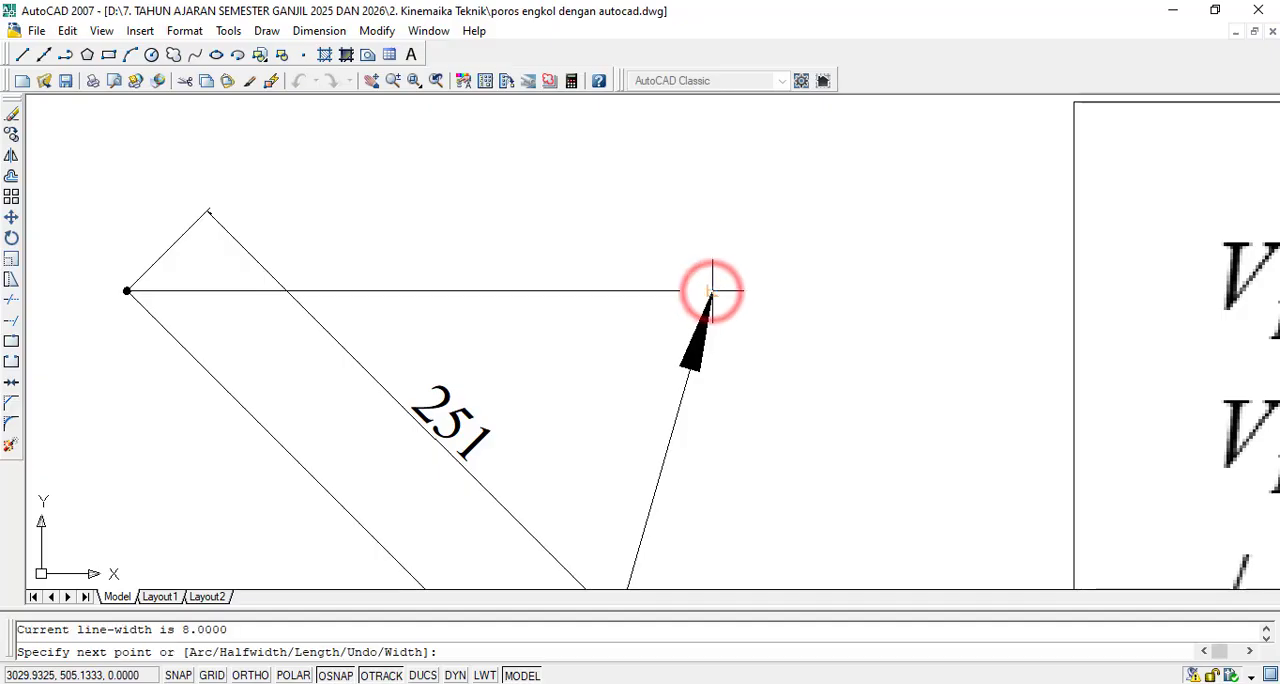
pyautogui.write('w')
pyautogui.press('Return')
pyautogui.write('0')
pyautogui.press('Return')
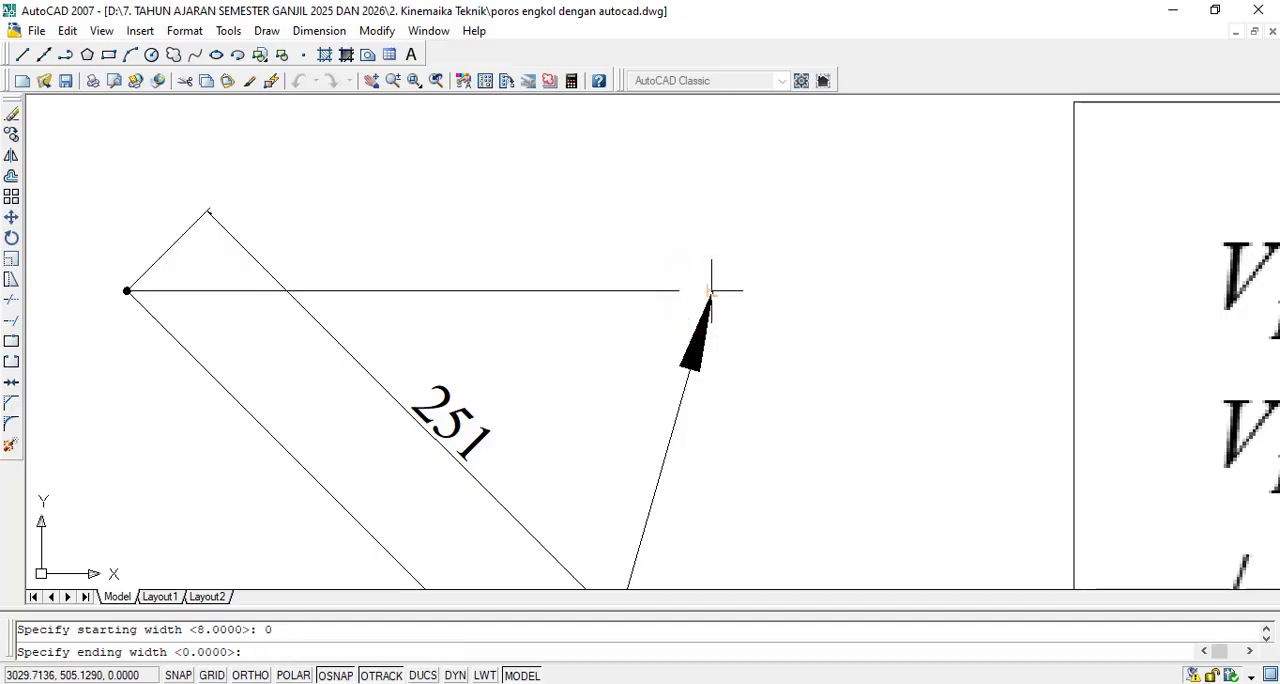
pyautogui.write('8')
pyautogui.press('Return')
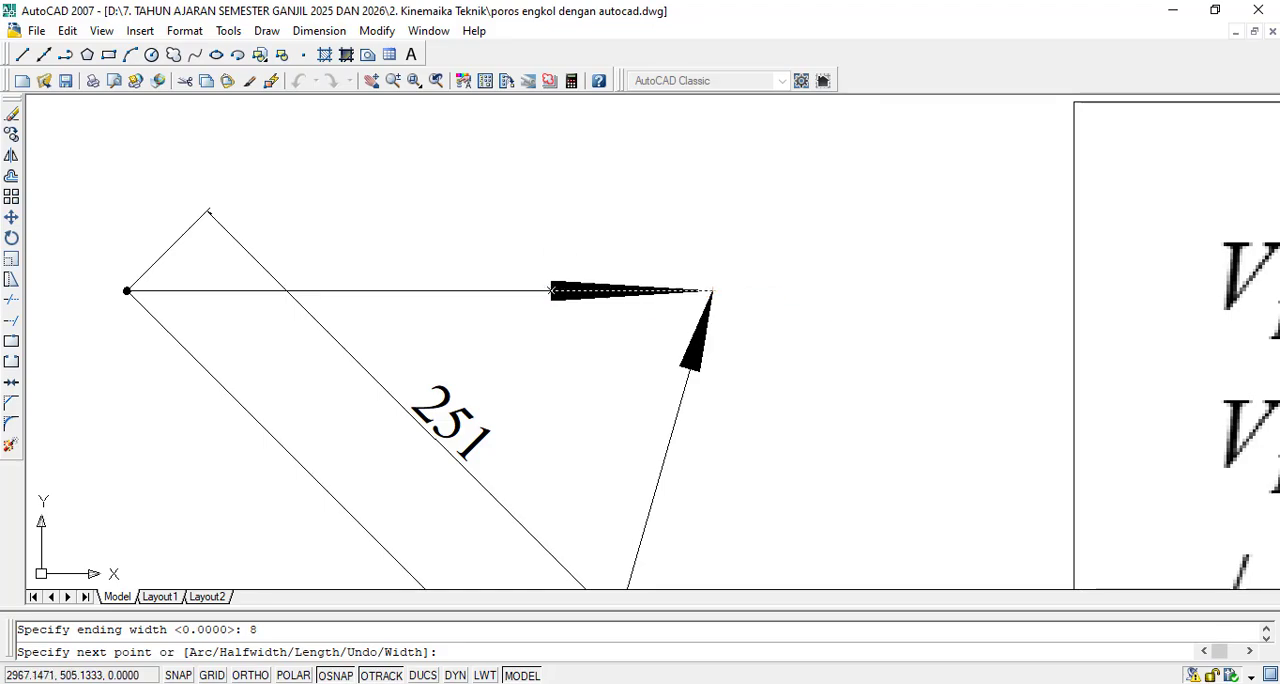
pyautogui.click(628, 290)
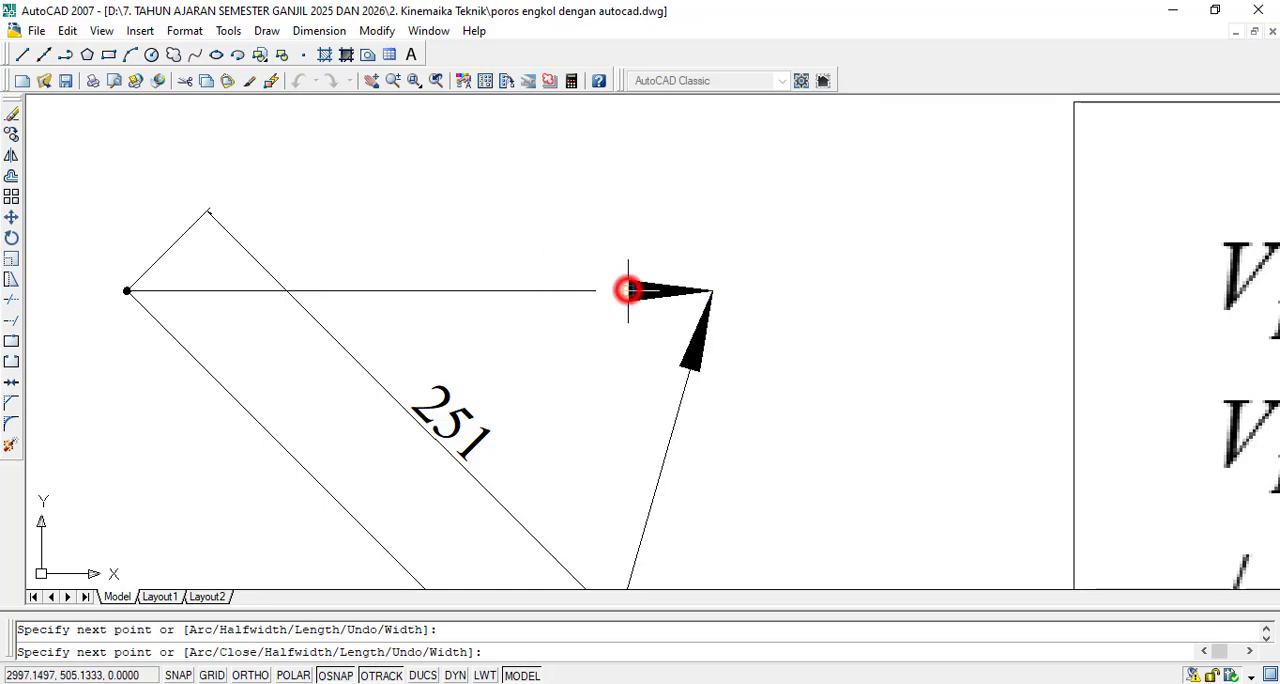
pyautogui.press('Escape')
# - Copy joint A's label from the mechanism to above the middle of the horizontal vector and to its arrow tip
pyautogui.scroll(-3, 667, 409)
pyautogui.scroll(3, 717, 500)
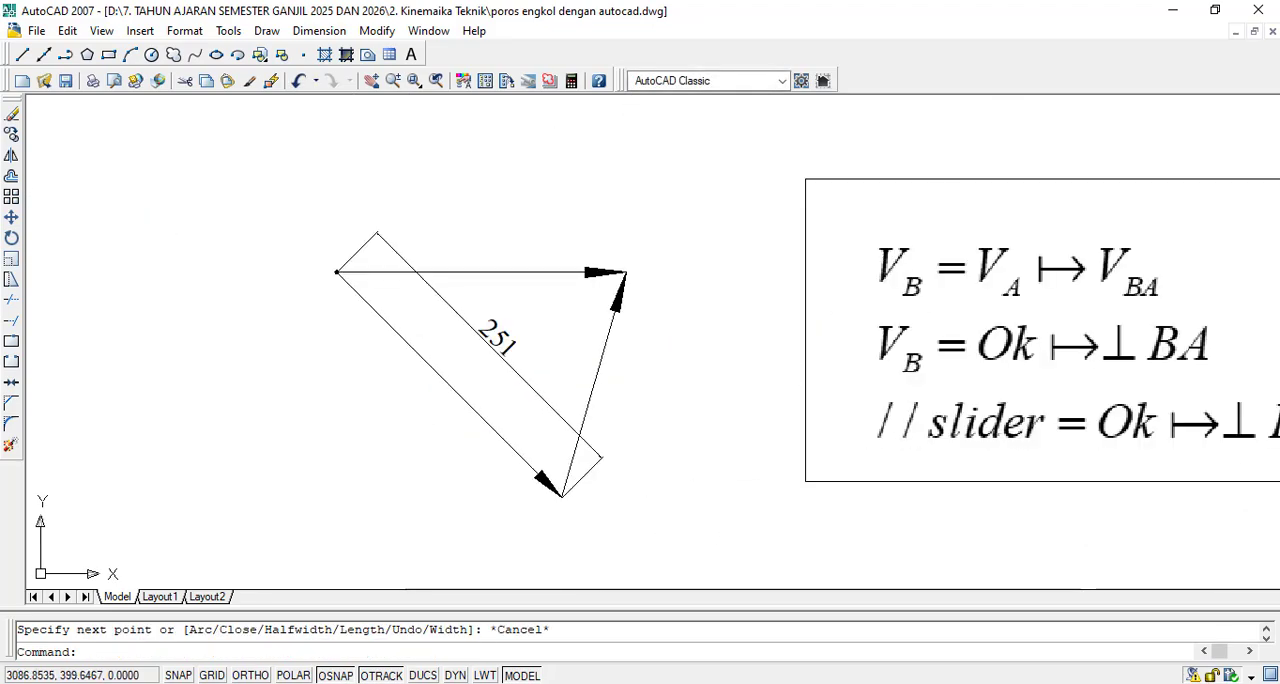
pyautogui.scroll(2, 643, 278)
pyautogui.scroll(2, 600, 291)
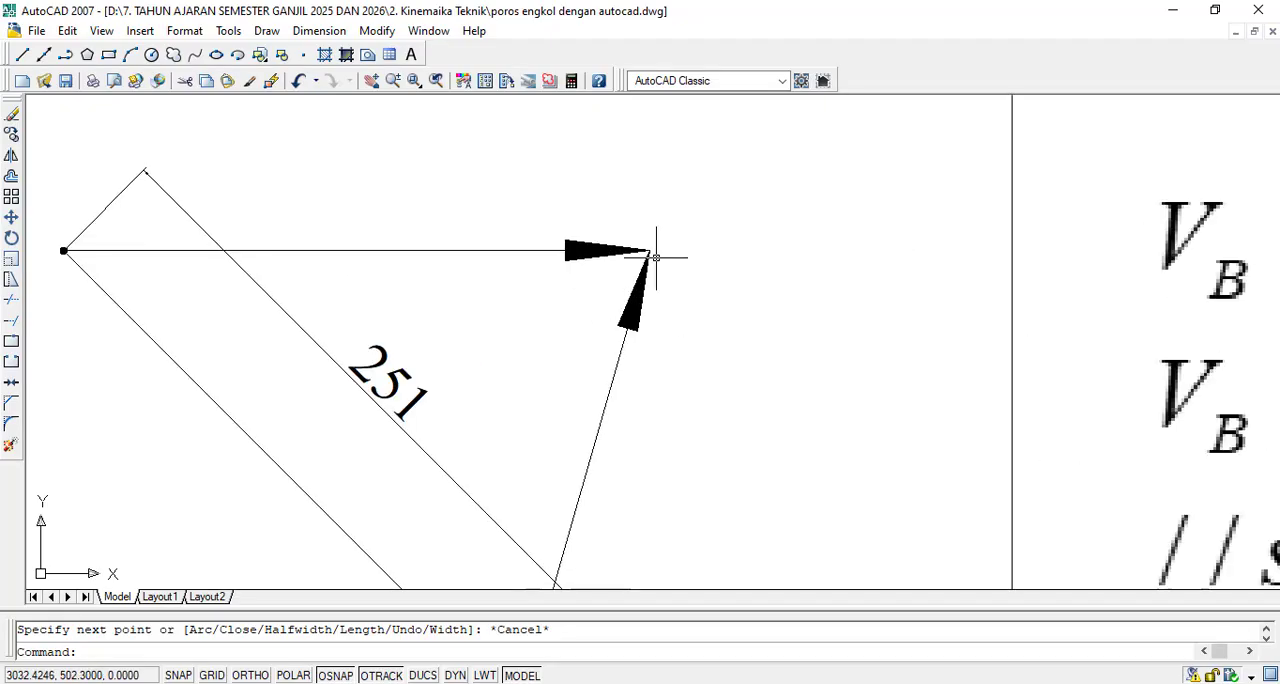
pyautogui.scroll(-3, 675, 248)
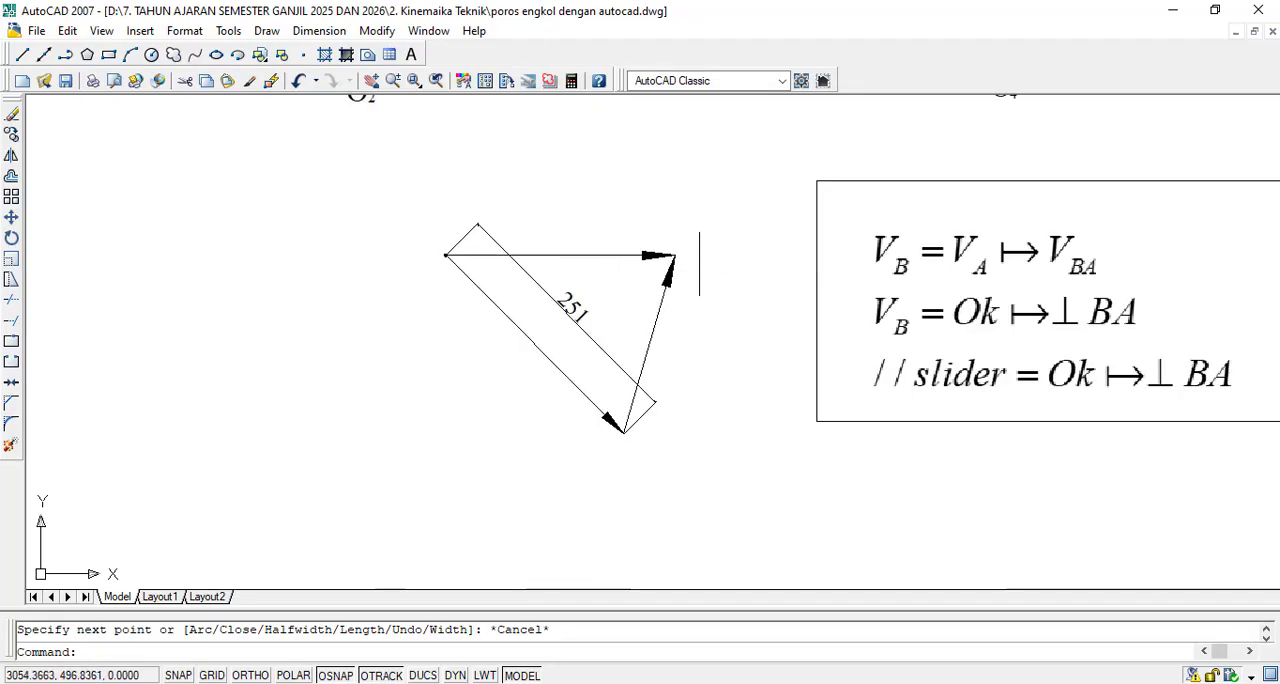
pyautogui.scroll(-3, 640, 342)
pyautogui.scroll(1, 684, 177)
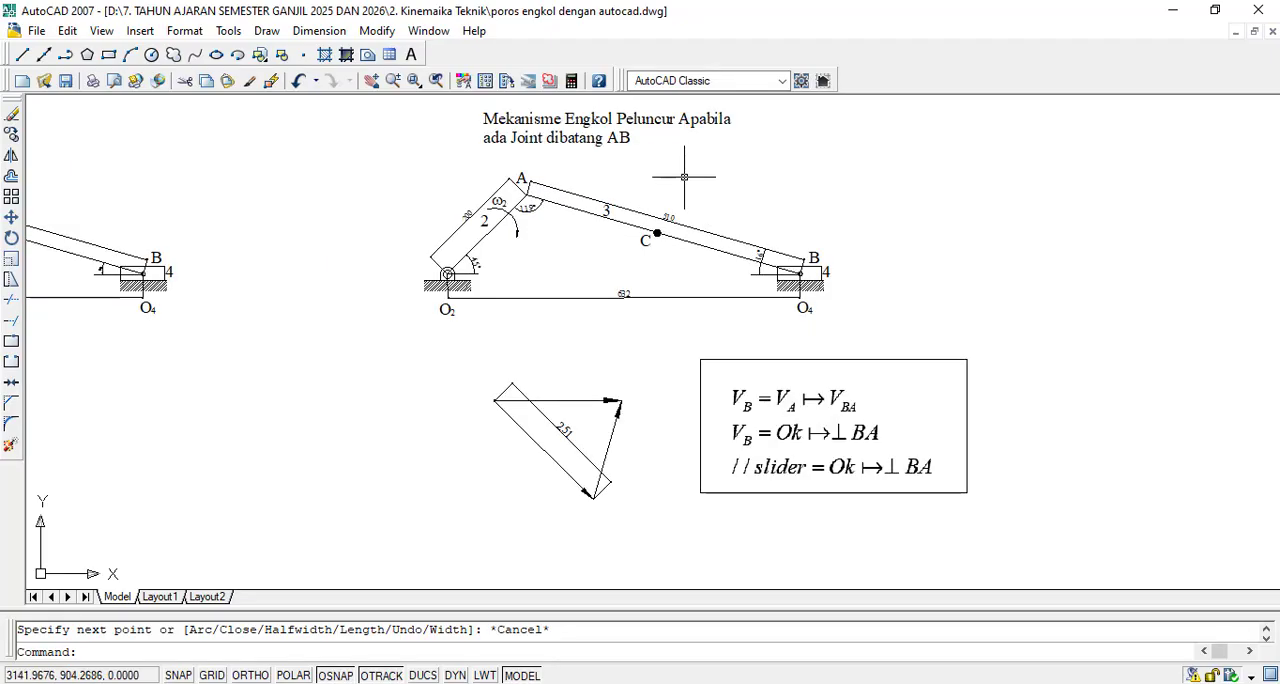
pyautogui.click(11, 133)
pyautogui.scroll(6, 530, 195)
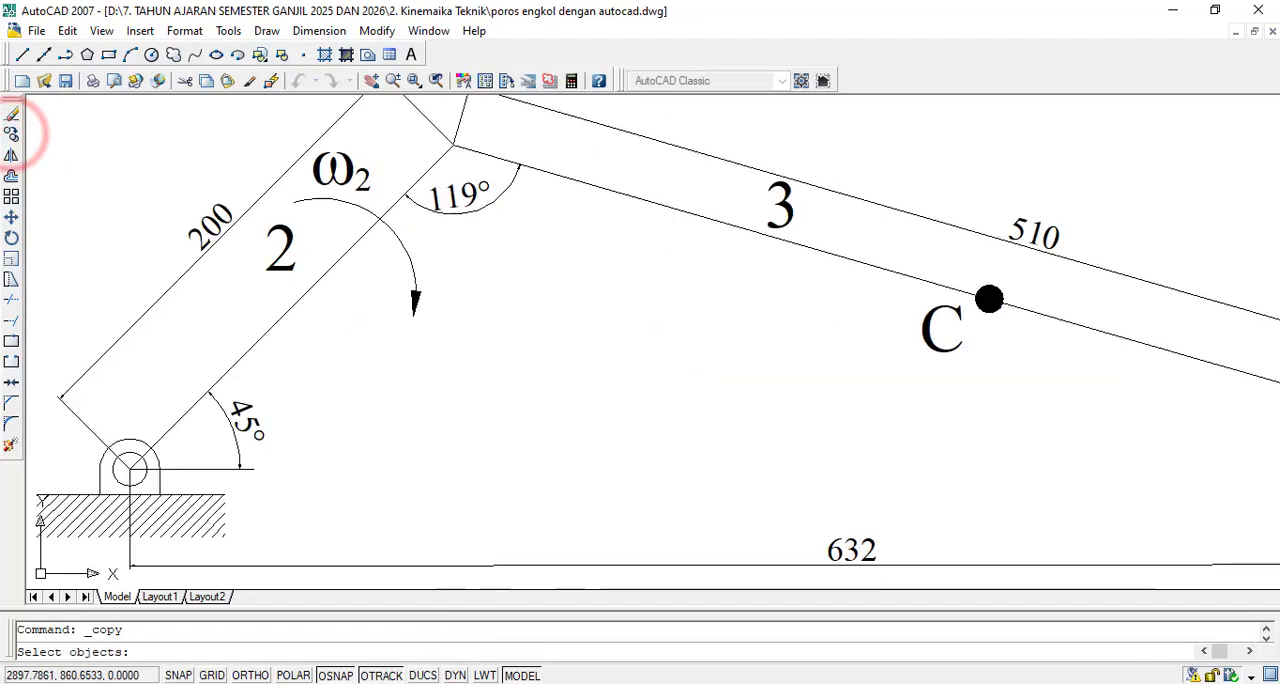
pyautogui.scroll(-5, 478, 150)
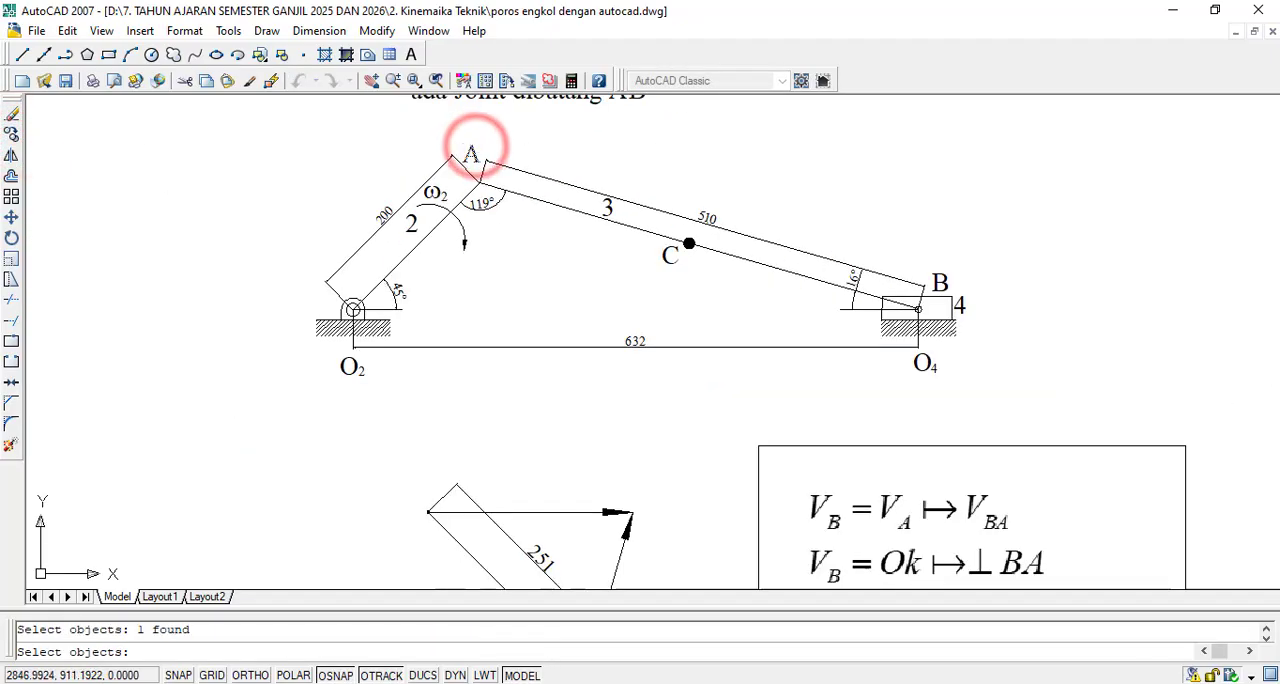
pyautogui.press('Return')
pyautogui.click(467, 157)
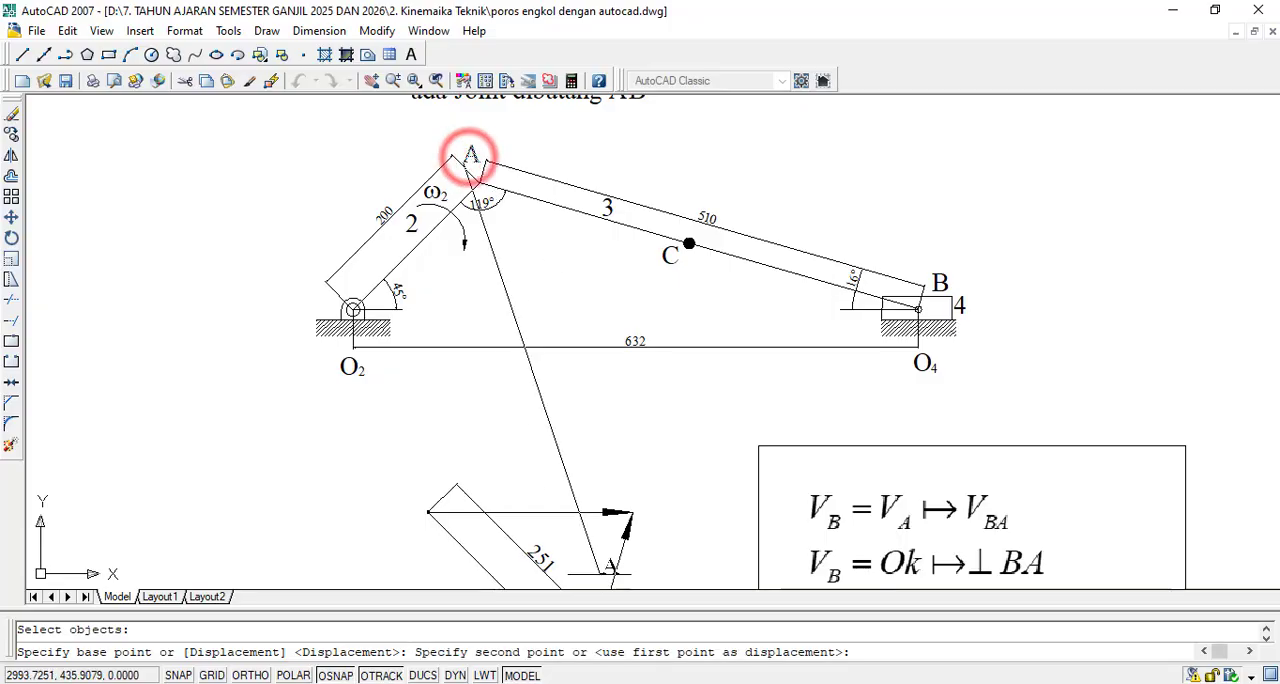
pyautogui.scroll(-5, 466, 157)
pyautogui.scroll(4, 624, 428)
pyautogui.scroll(3, 624, 428)
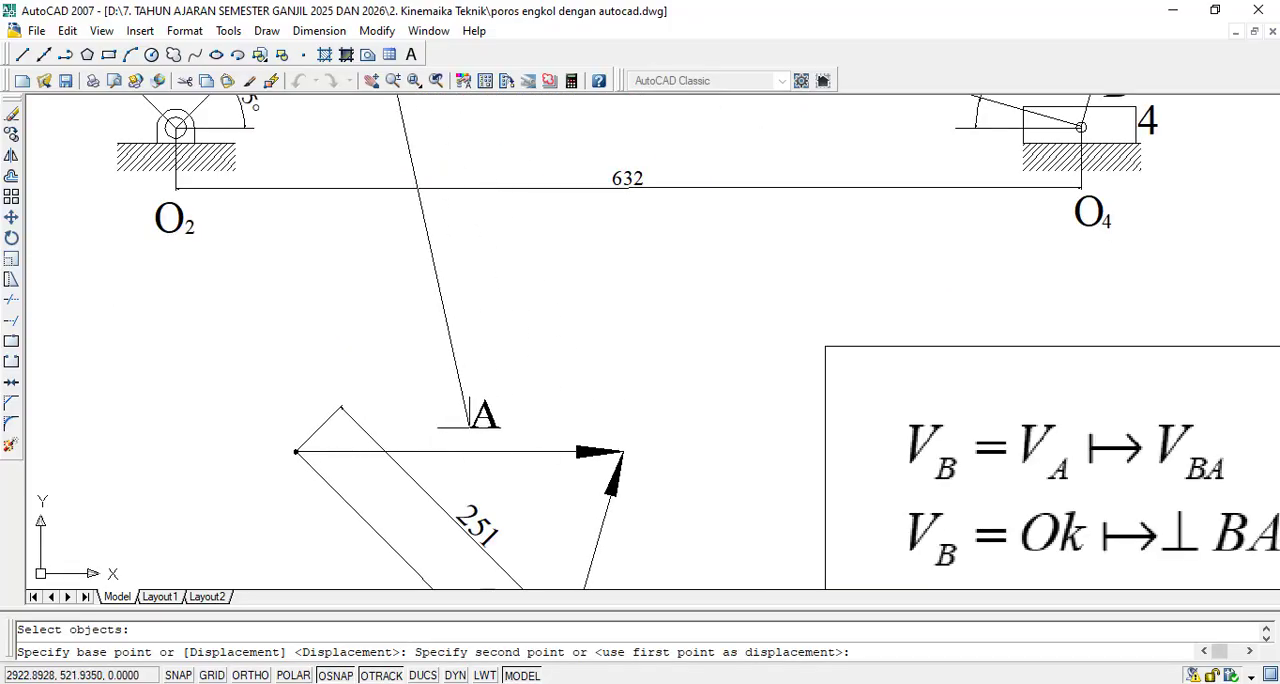
pyautogui.click(469, 427)
pyautogui.click(626, 434)
# - Place further copies of the A label beside the perpendicular vector, left of the 251 vector and below its arrow tip
pyautogui.scroll(-5, 624, 432)
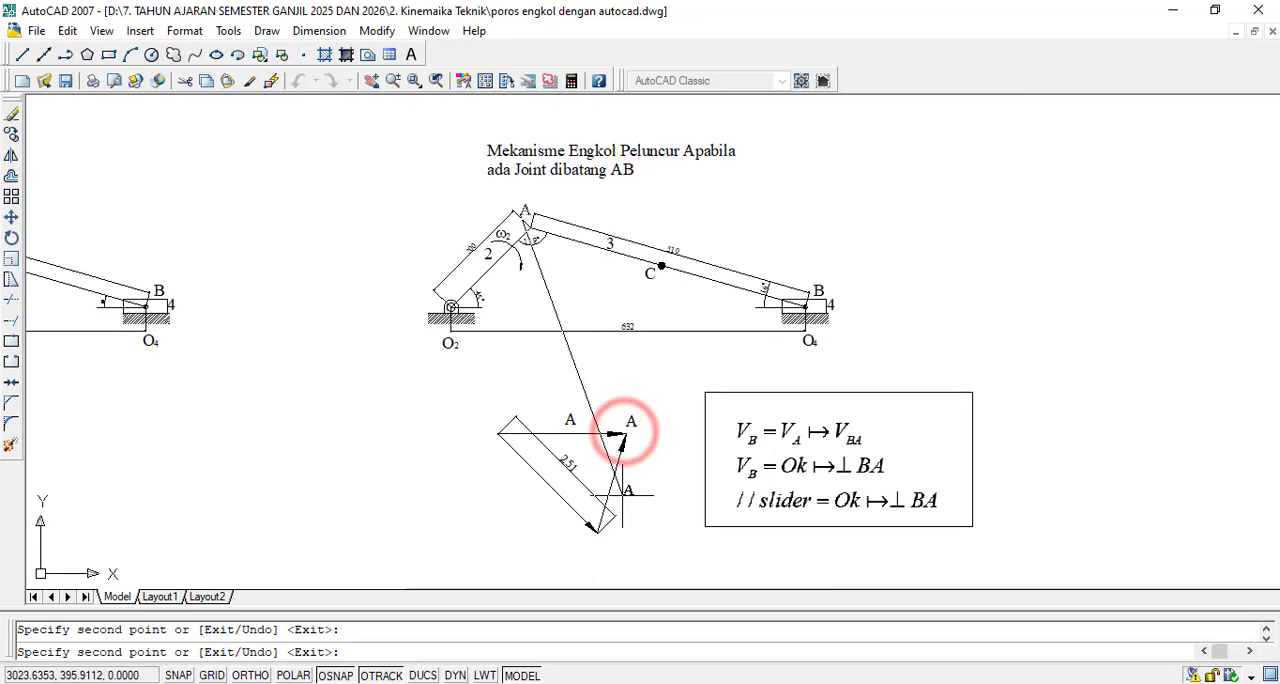
pyautogui.scroll(5, 625, 484)
pyautogui.click(601, 476)
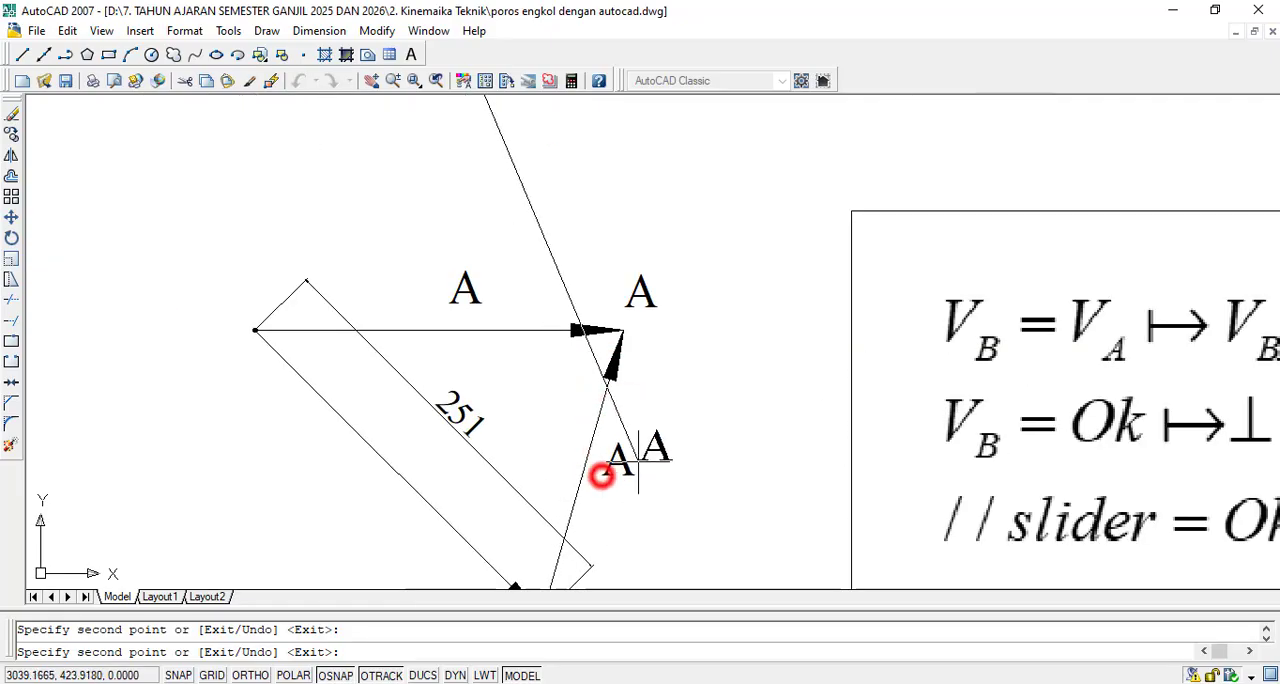
pyautogui.click(345, 518)
pyautogui.scroll(-7, 346, 518)
pyautogui.scroll(2, 465, 495)
pyautogui.scroll(3, 465, 495)
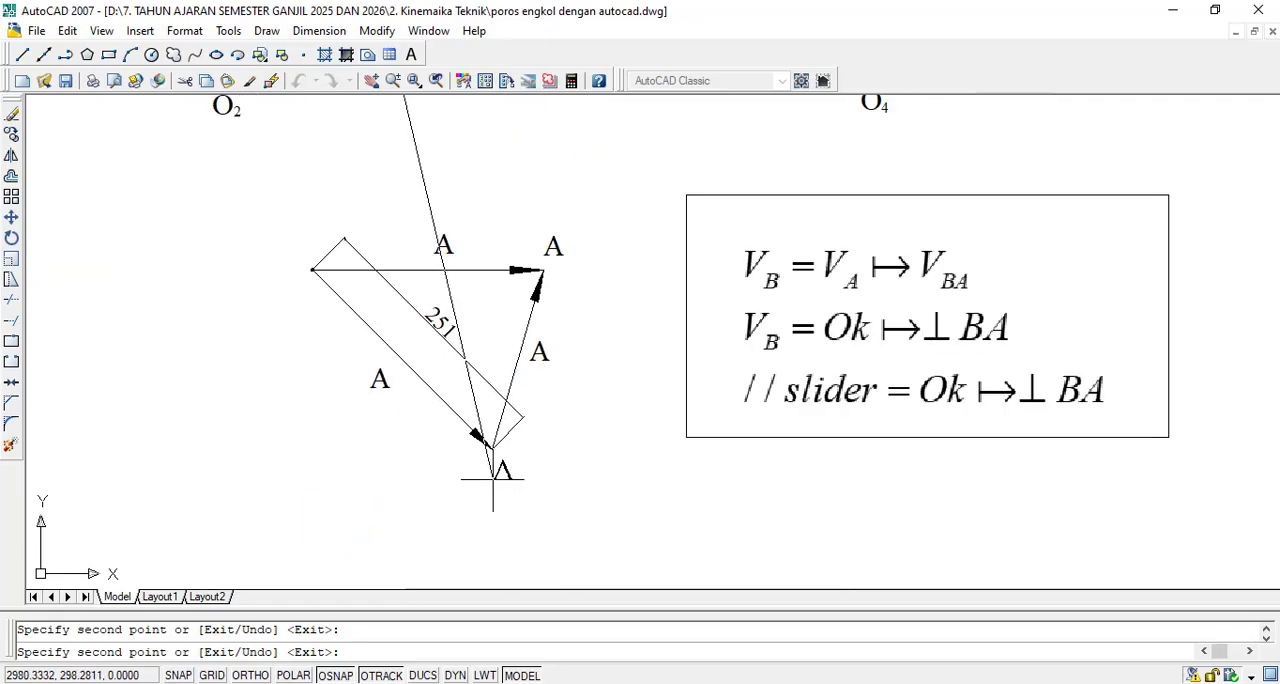
pyautogui.click(492, 478)
pyautogui.press('Escape')
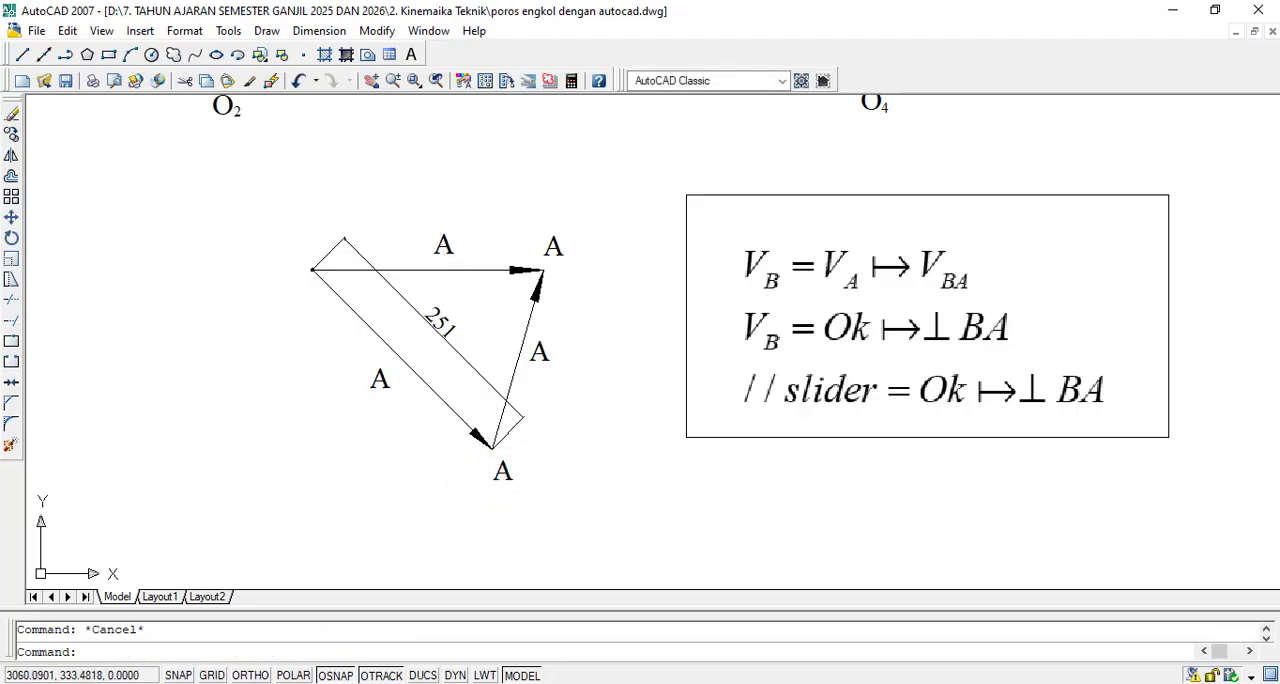
# - Change the label above the middle of the horizontal vector to VB
pyautogui.scroll(5, 434, 189)
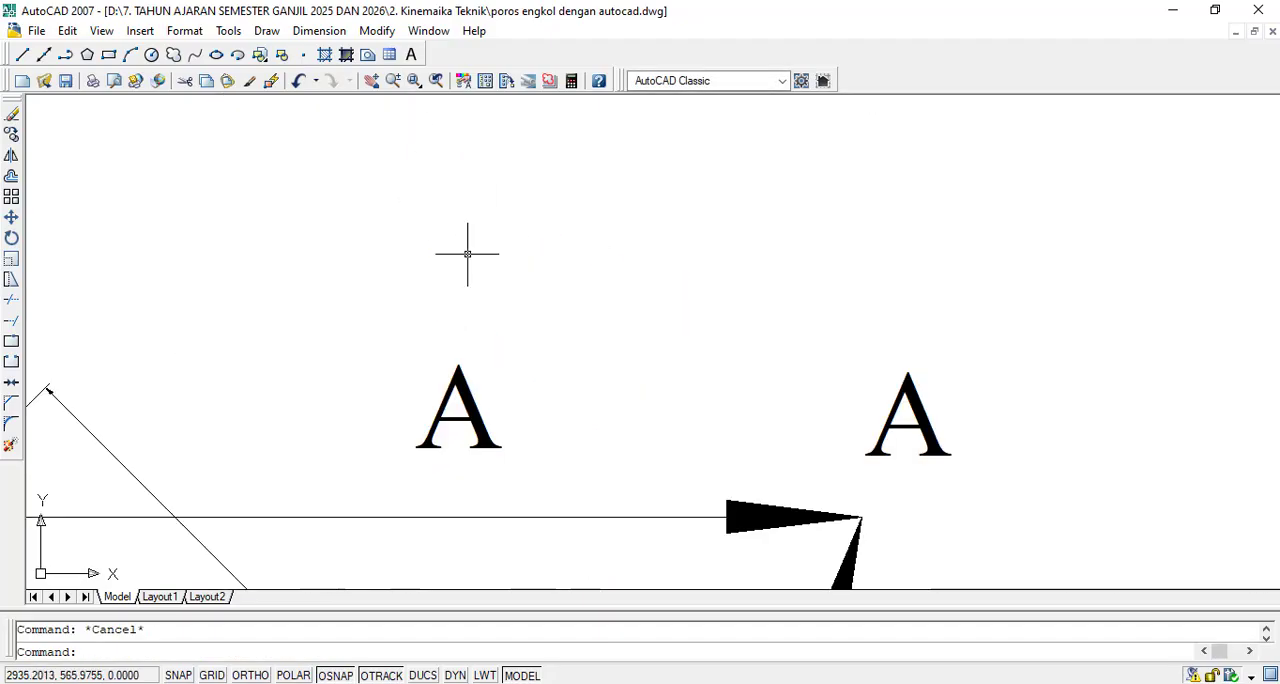
pyautogui.scroll(-1, 459, 406)
pyautogui.doubleClick(468, 393)
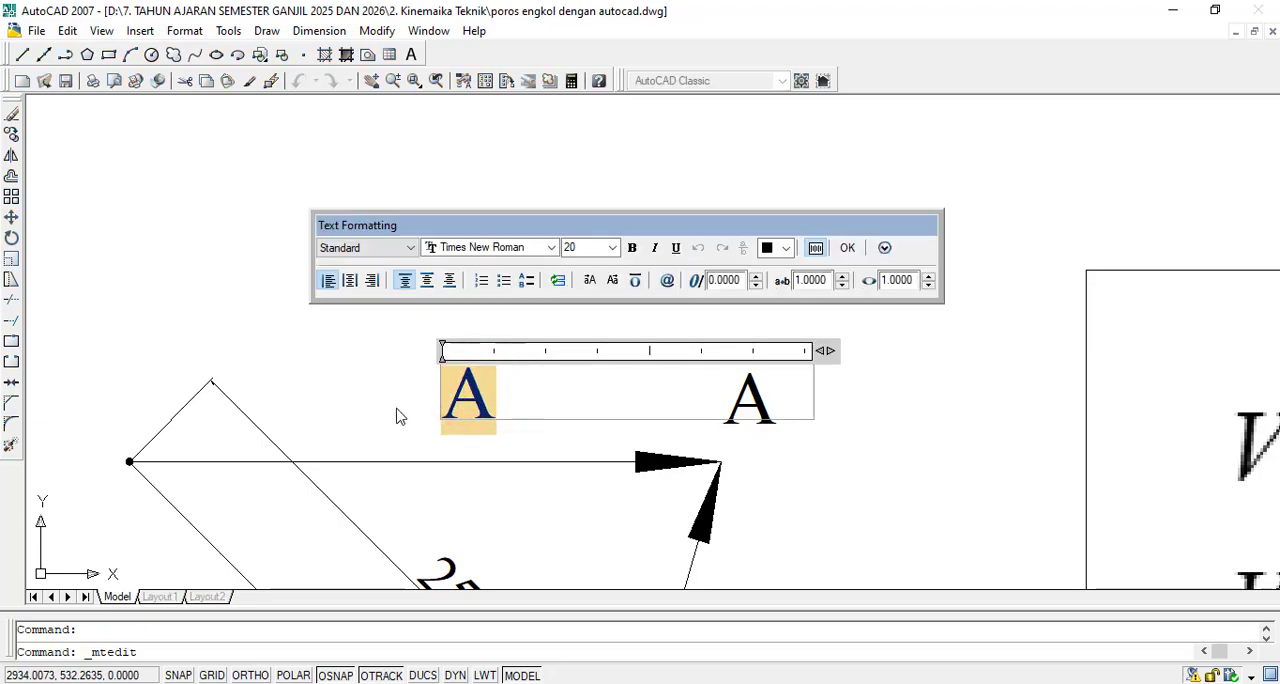
pyautogui.write('B')
pyautogui.click(845, 250)
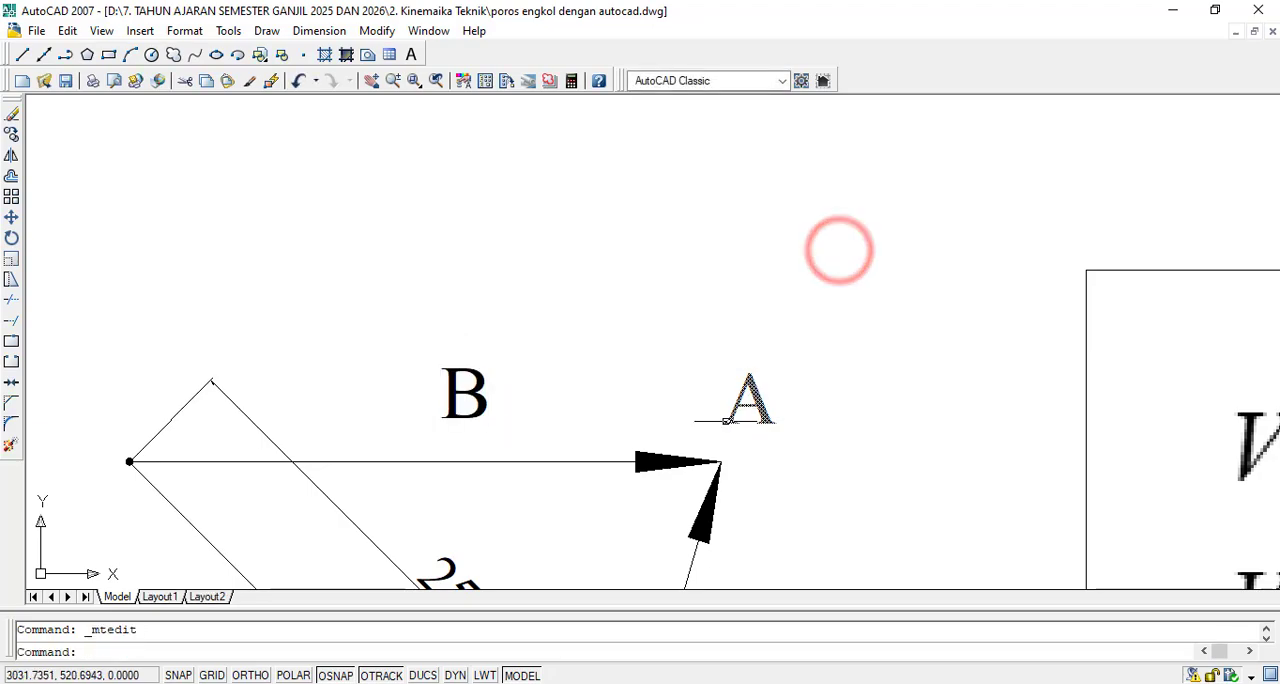
pyautogui.click(463, 394)
pyautogui.doubleClick(463, 394)
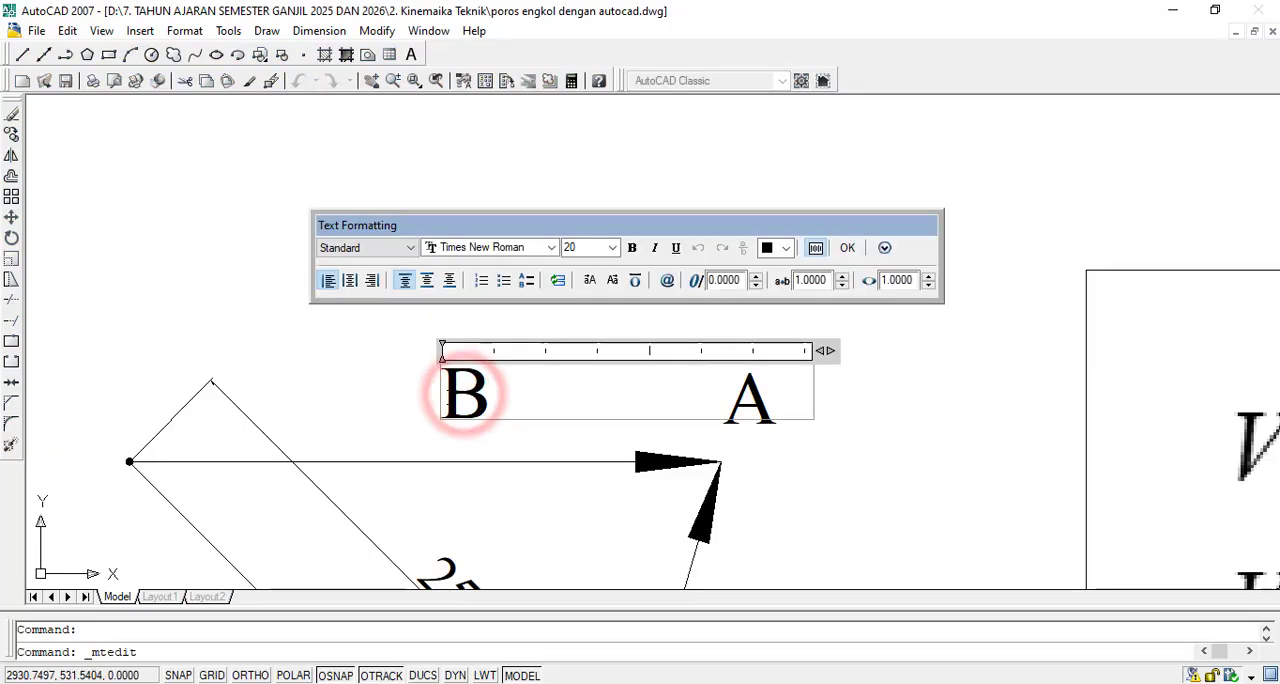
pyautogui.click(443, 396)
pyautogui.write('V')
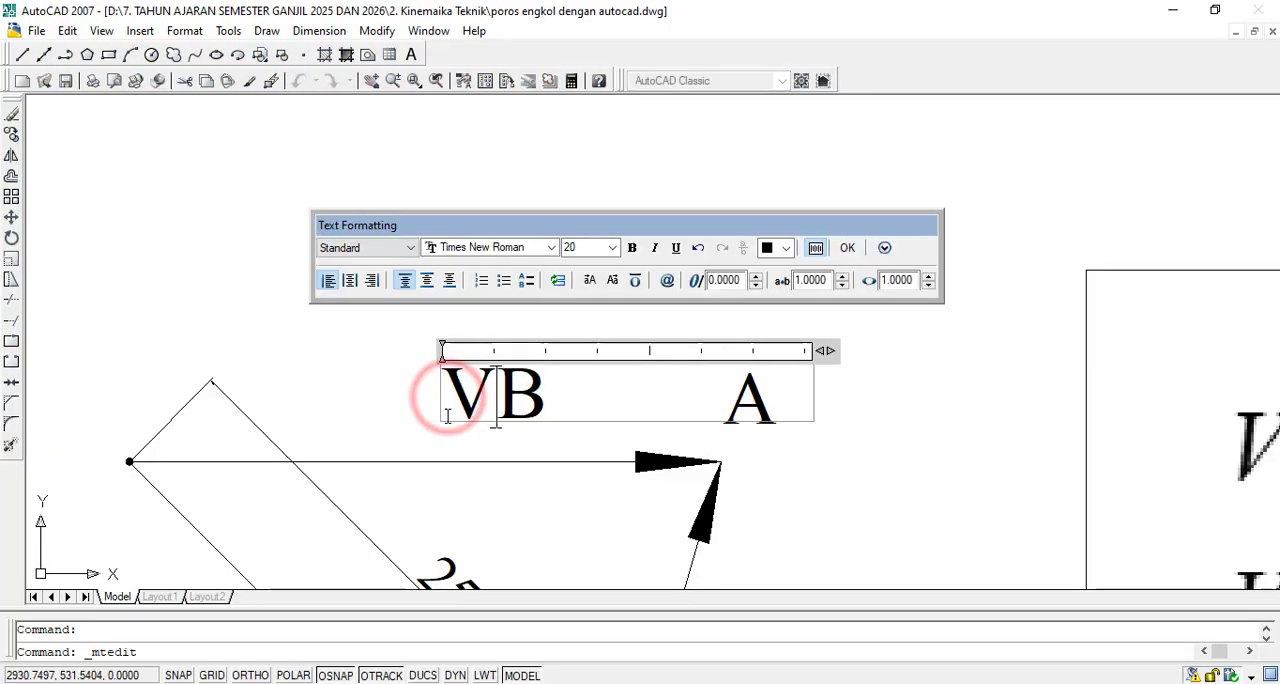
pyautogui.click(845, 248)
# - Change the label at the horizontal vector's arrow tip to B
pyautogui.click(740, 401)
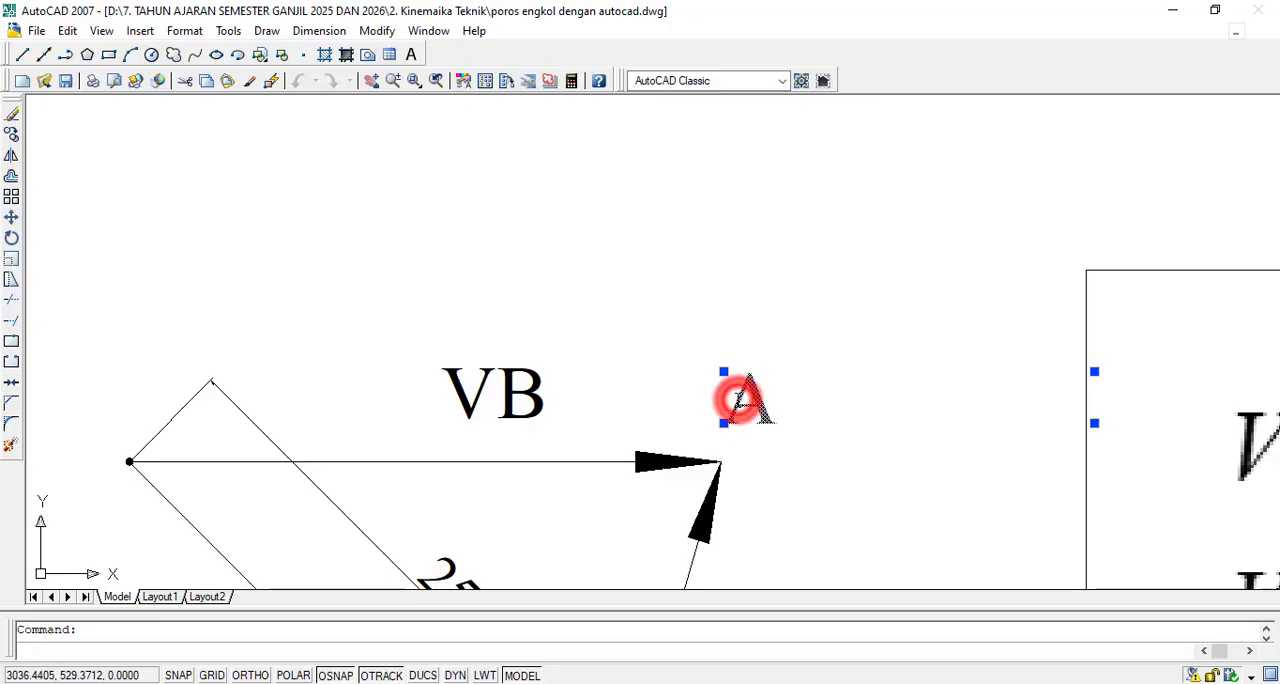
pyautogui.doubleClick(740, 401)
pyautogui.moveTo(768, 400); pyautogui.dragTo(686, 402)
pyautogui.write('B')
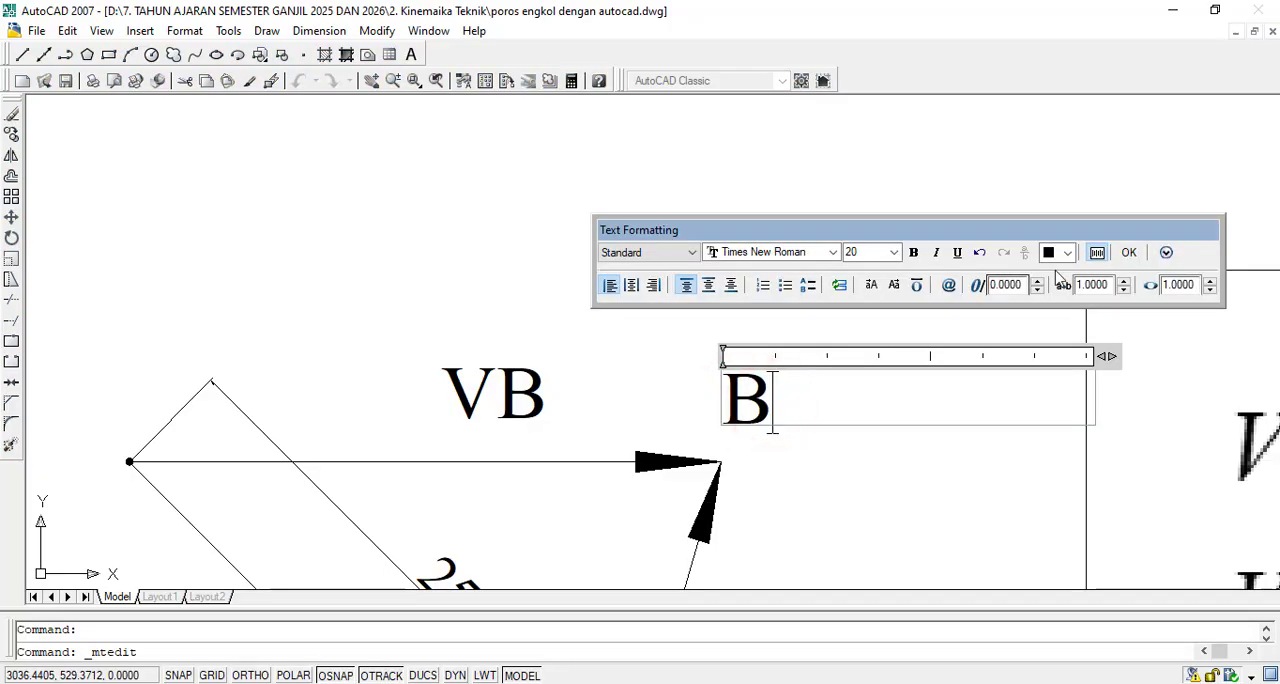
pyautogui.click(1133, 255)
# - Change the label left of the 251 vector to VA
pyautogui.scroll(5, 849, 443)
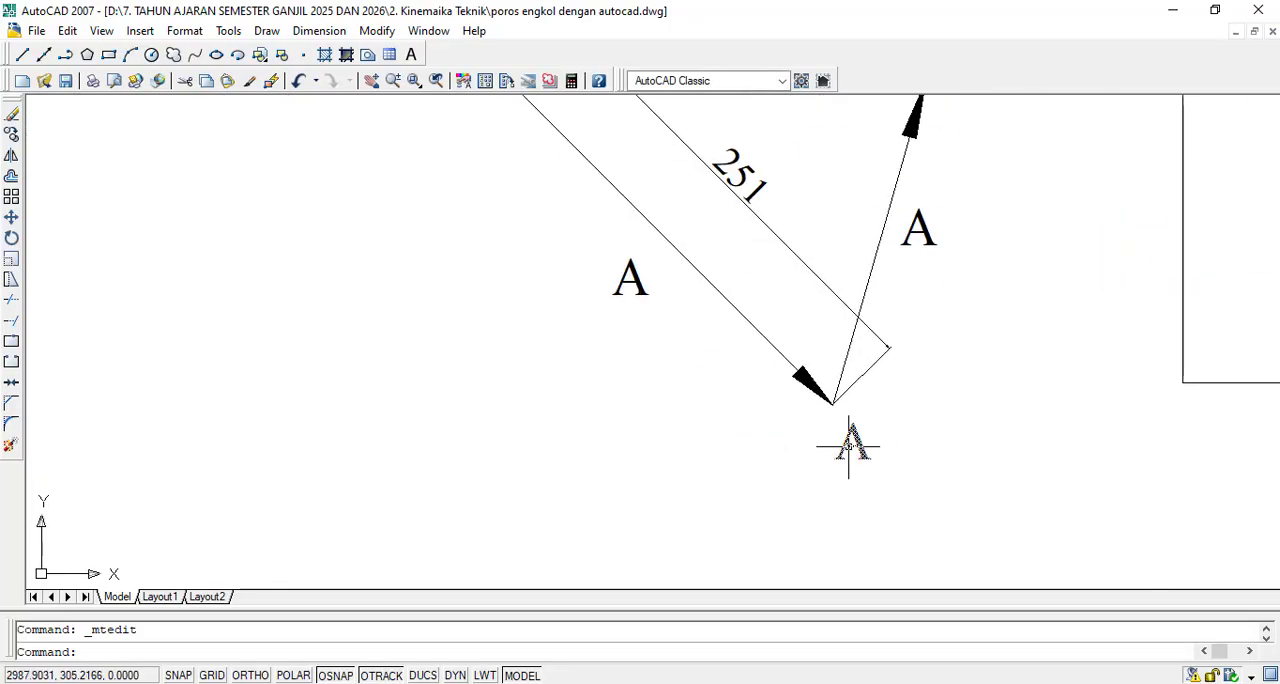
pyautogui.doubleClick(630, 283)
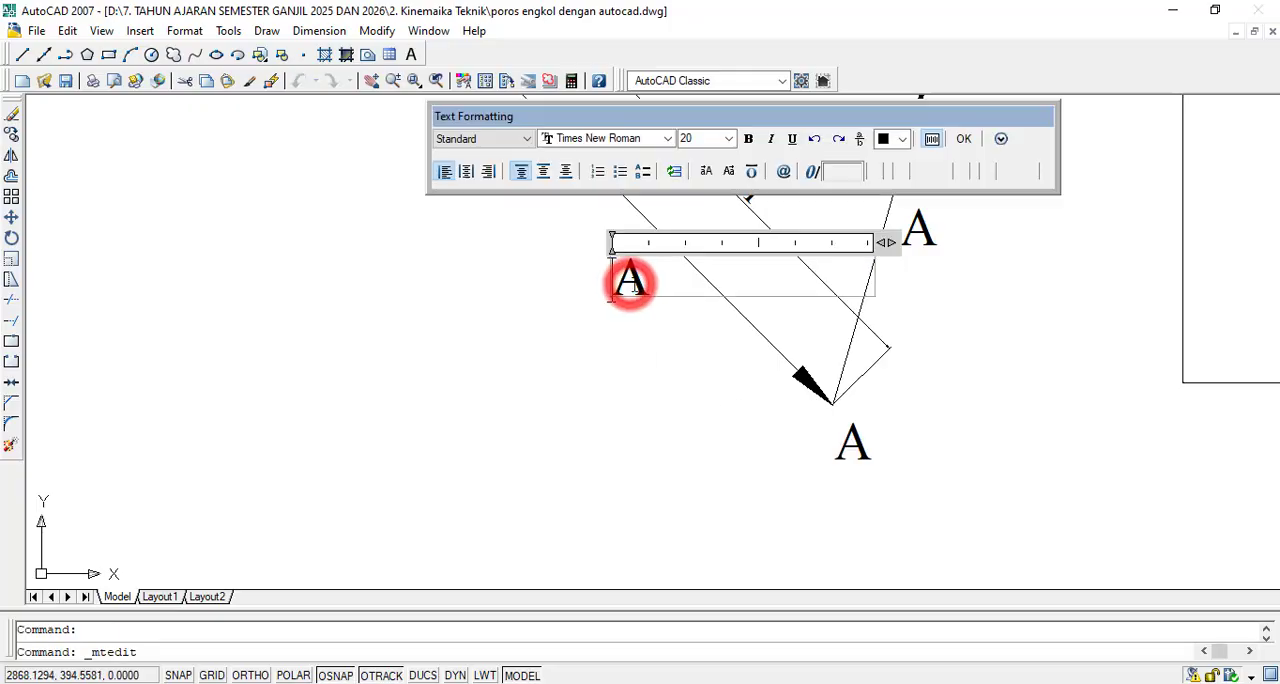
pyautogui.moveTo(650, 281); pyautogui.dragTo(606, 283)
pyautogui.write('V')
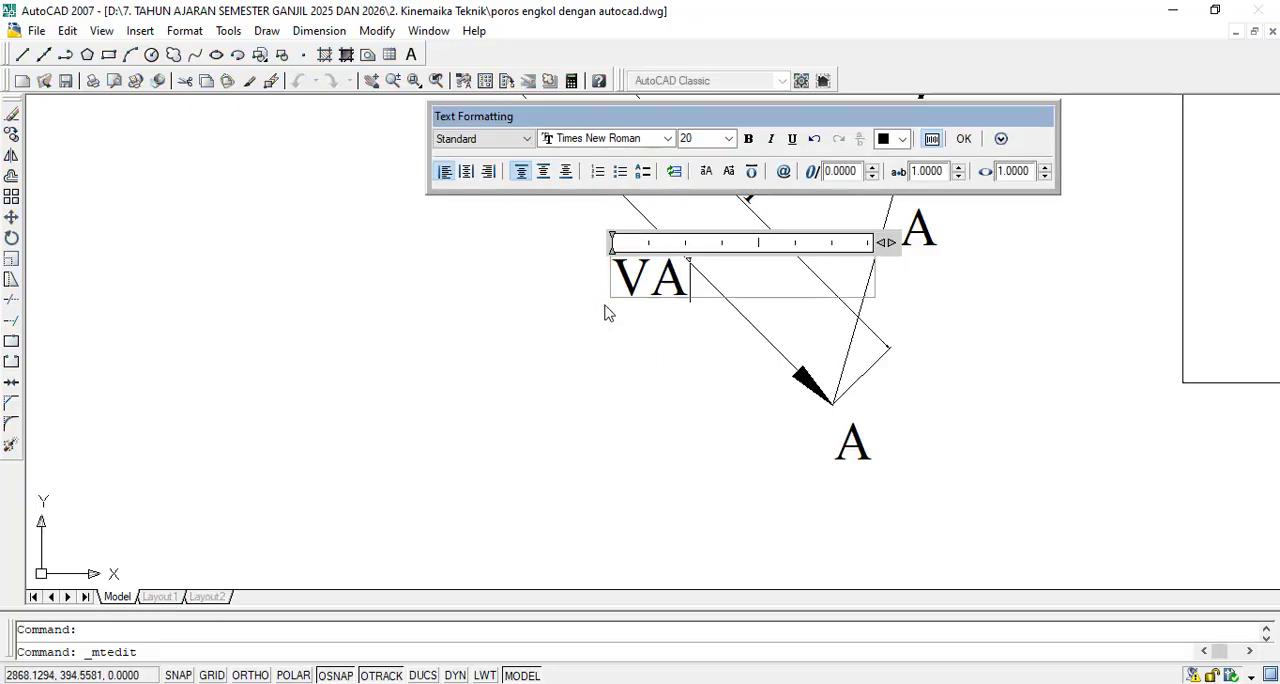
pyautogui.write('A')
pyautogui.click(962, 140)
# - Change the label beside the perpendicular vector to BA
pyautogui.scroll(-2, 955, 138)
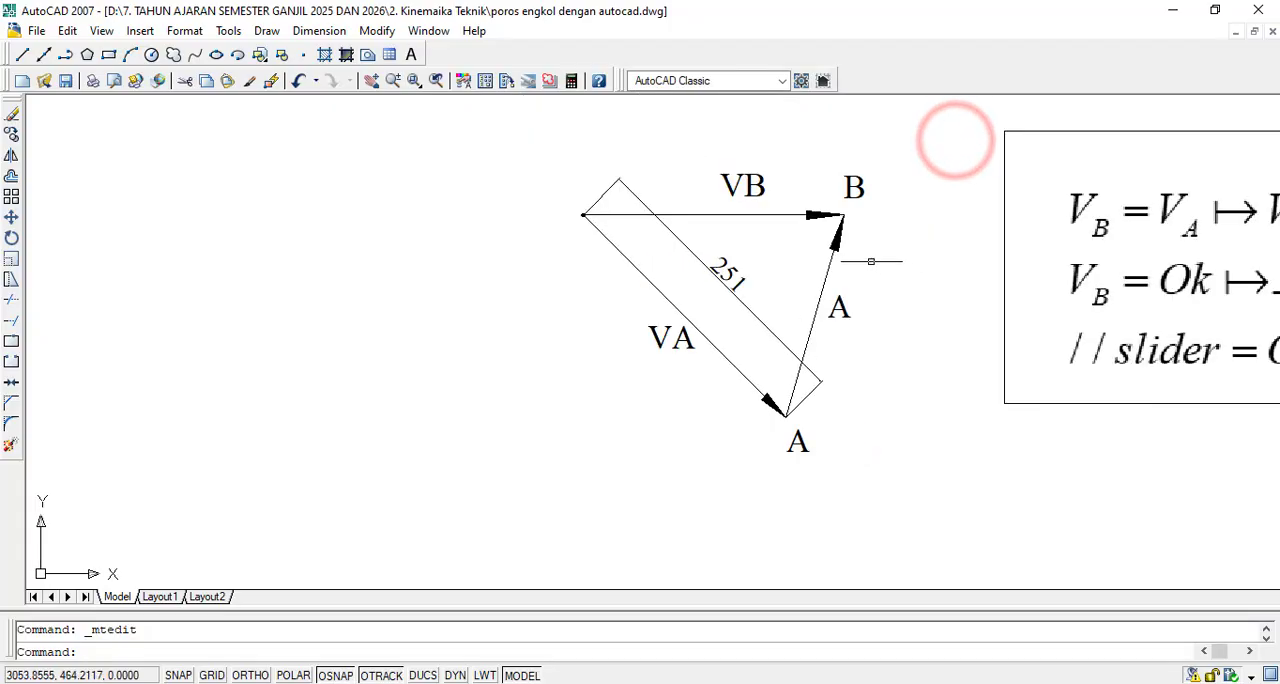
pyautogui.scroll(4, 792, 334)
pyautogui.doubleClick(803, 345)
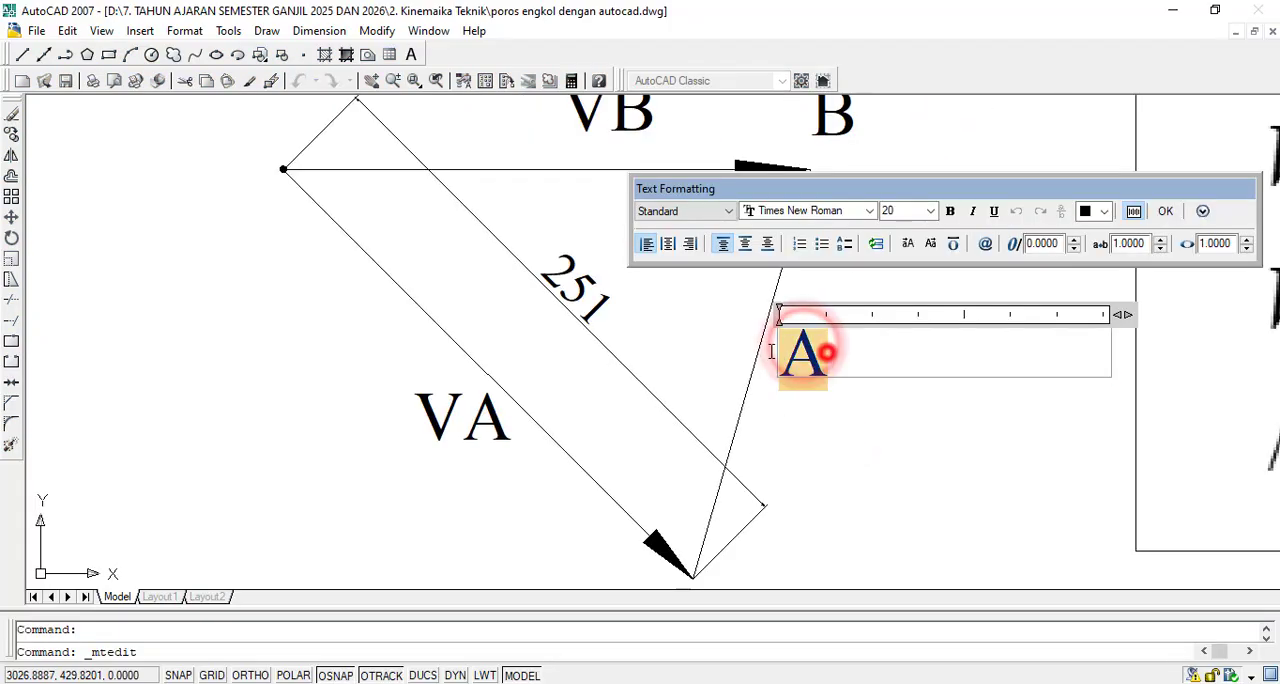
pyautogui.moveTo(811, 349); pyautogui.dragTo(749, 349)
pyautogui.write('B')
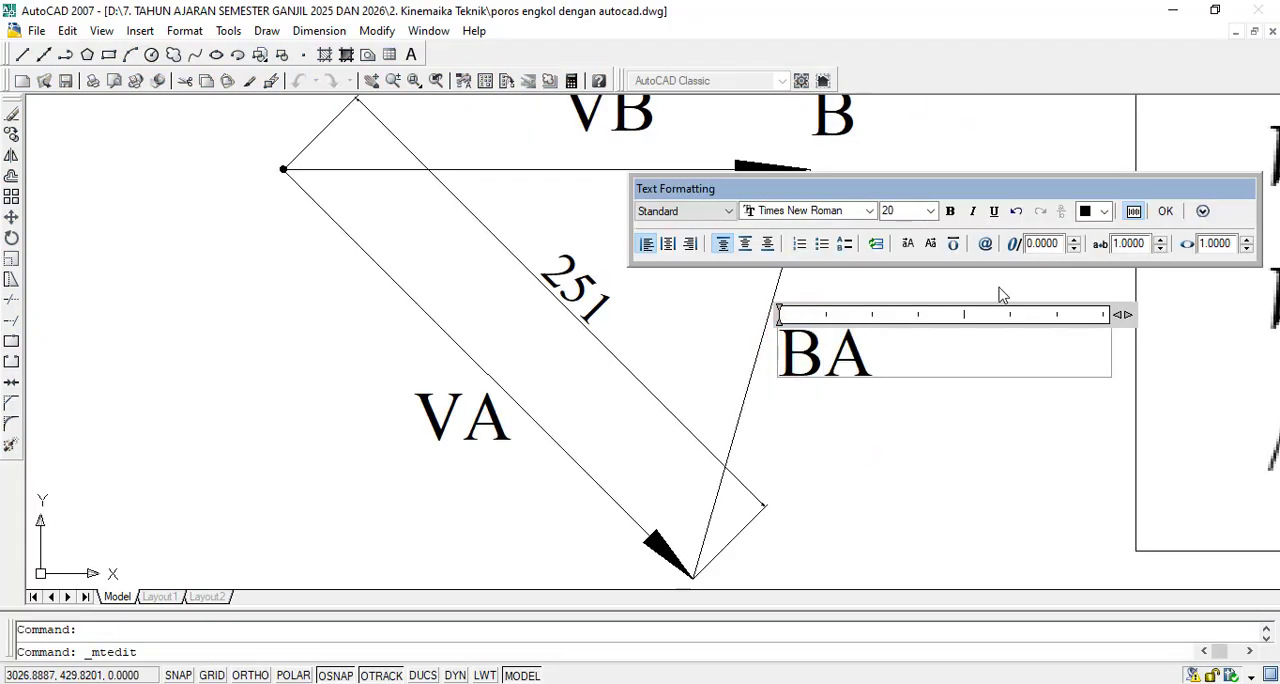
pyautogui.write('A')
pyautogui.click(1165, 211)
pyautogui.scroll(-3, 1163, 208)
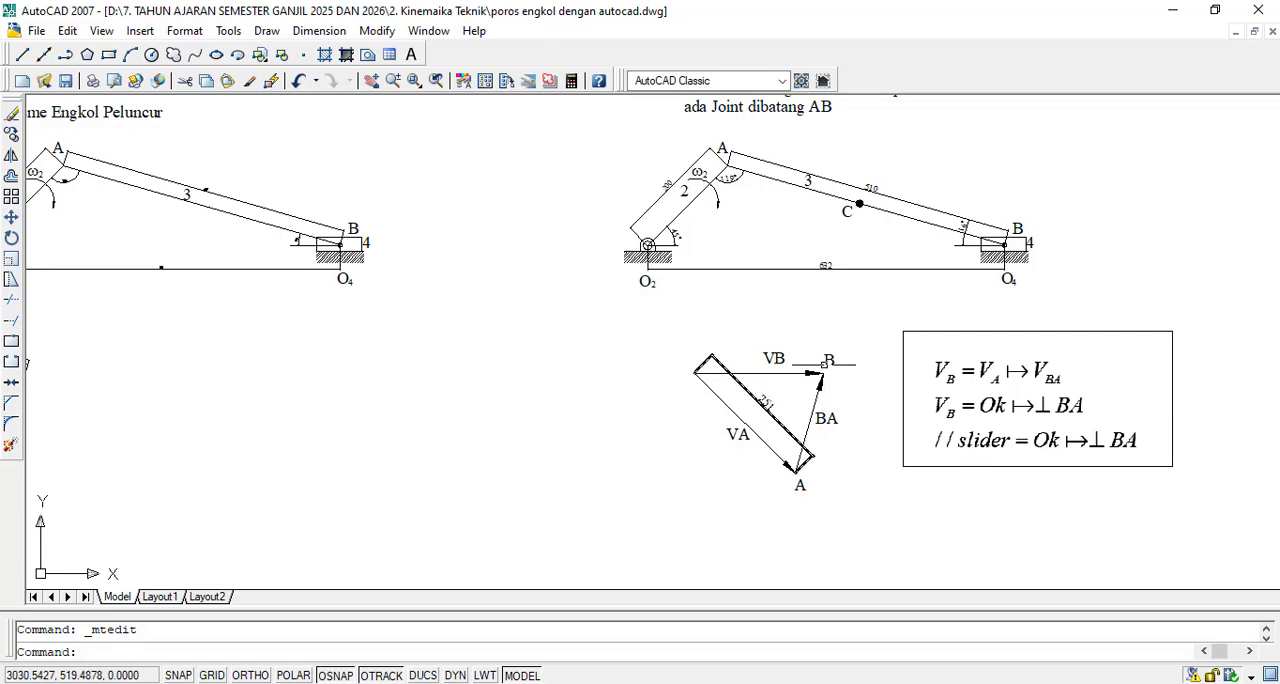
# - Move the 251 dimension line to the outer side of the VA vector, beyond the VA label
pyautogui.scroll(4, 826, 361)
pyautogui.scroll(-4, 780, 420)
pyautogui.scroll(4, 766, 449)
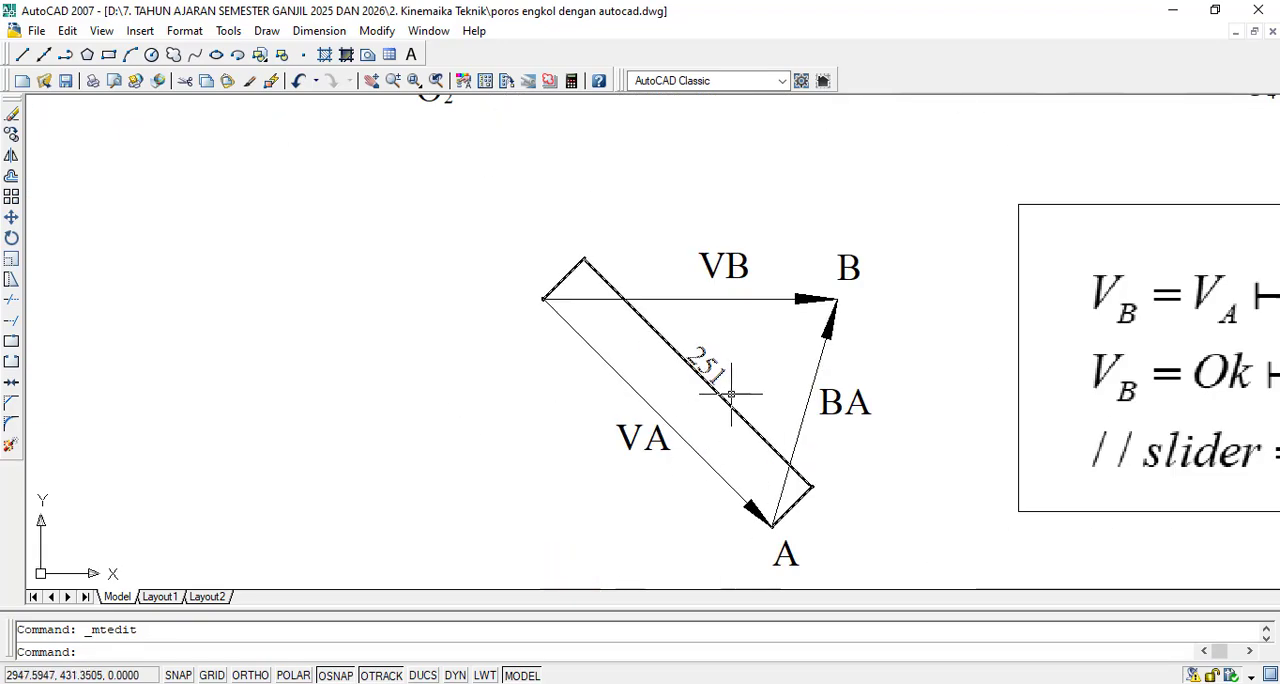
pyautogui.moveTo(718, 395); pyautogui.dragTo(709, 366)
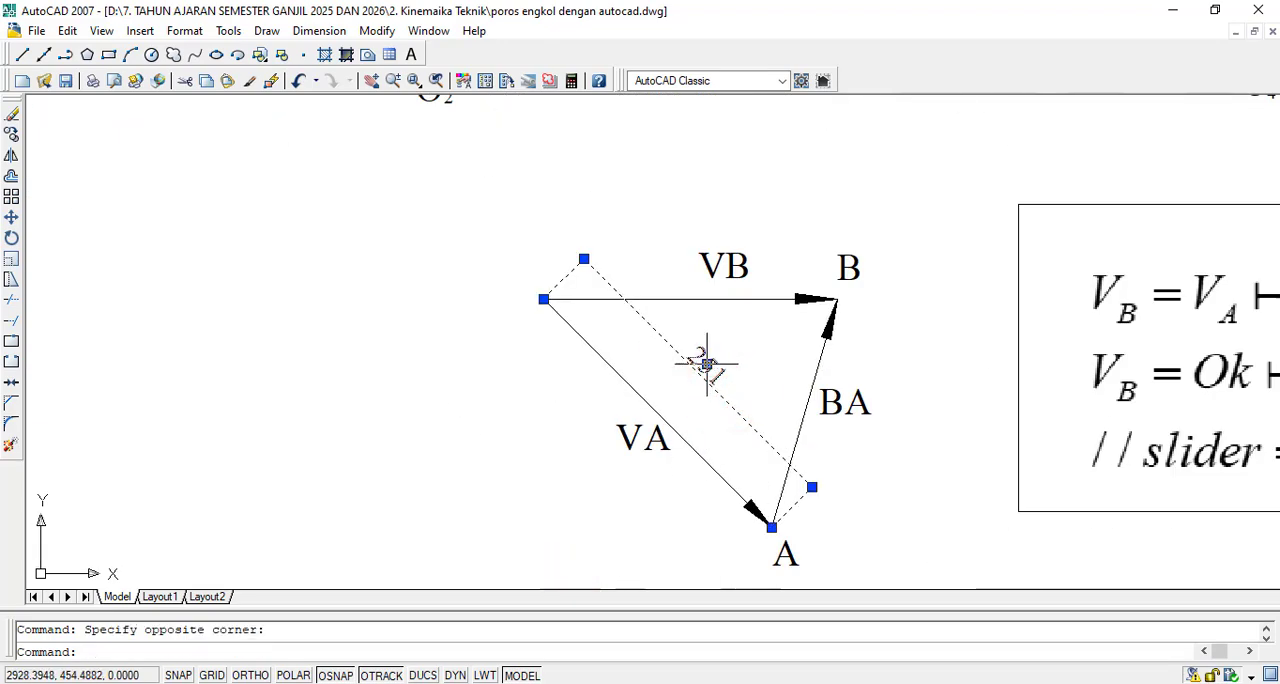
pyautogui.click(707, 364)
pyautogui.click(573, 435)
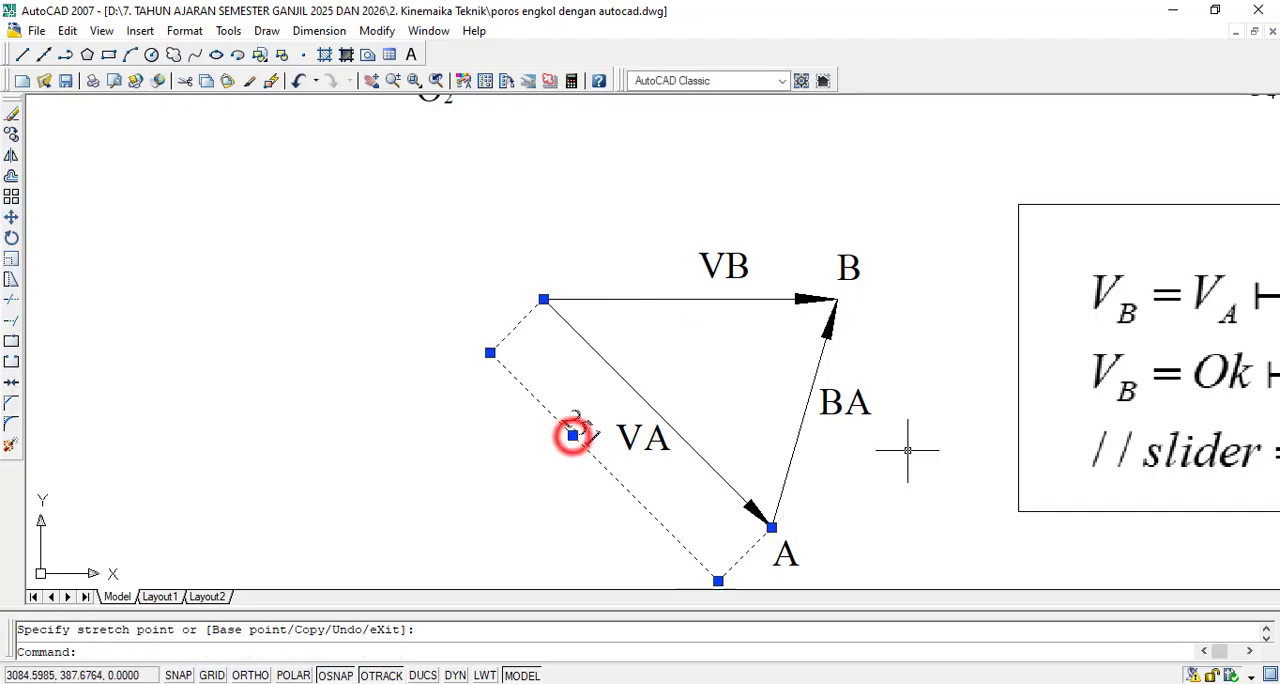
pyautogui.press('Escape')
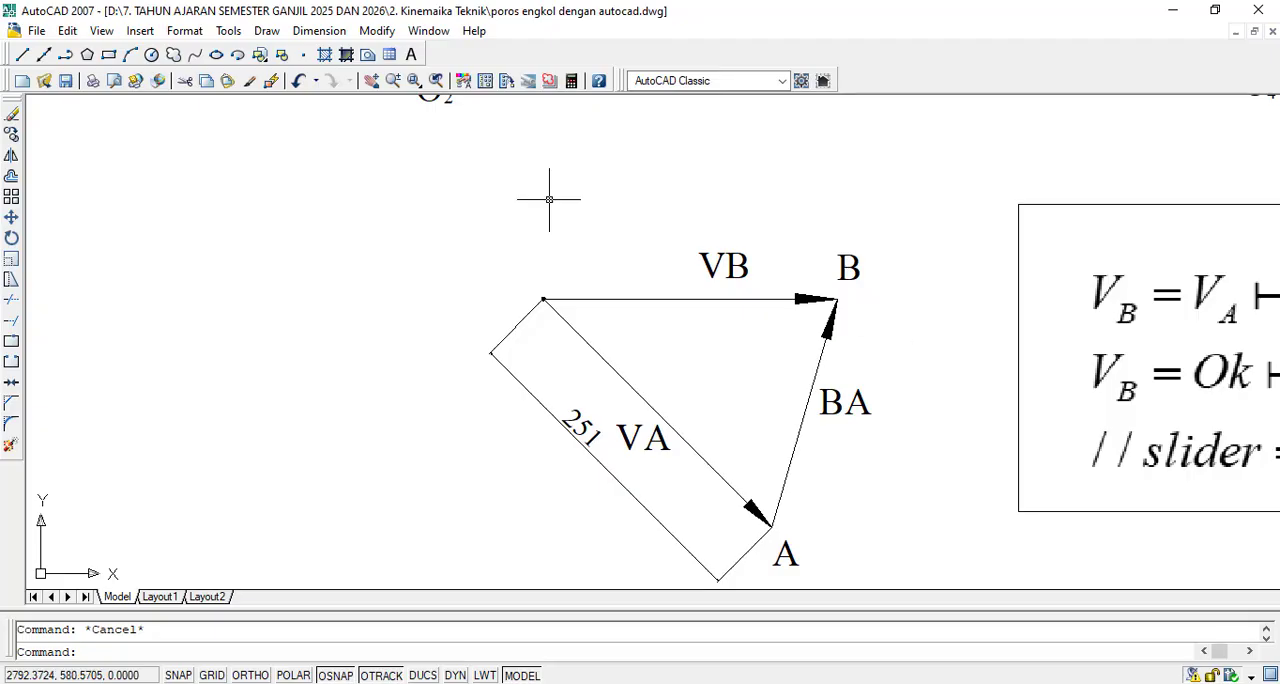
pyautogui.click(335, 30)
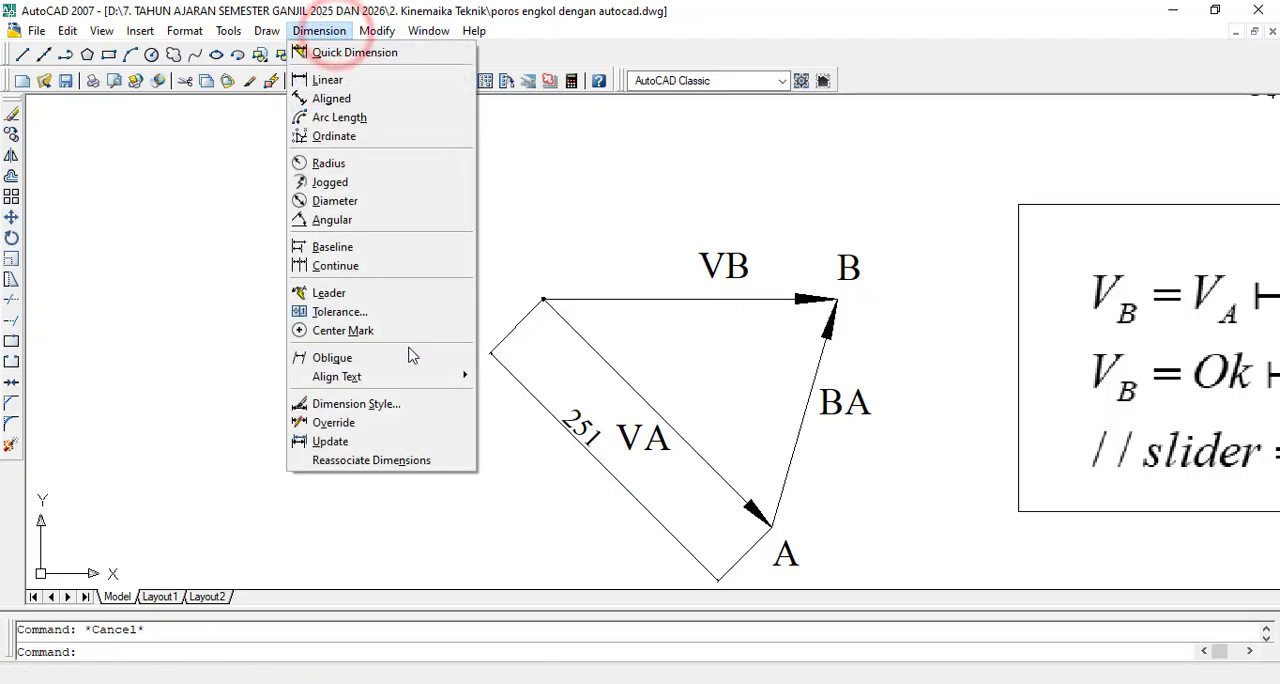
pyautogui.click(400, 405)
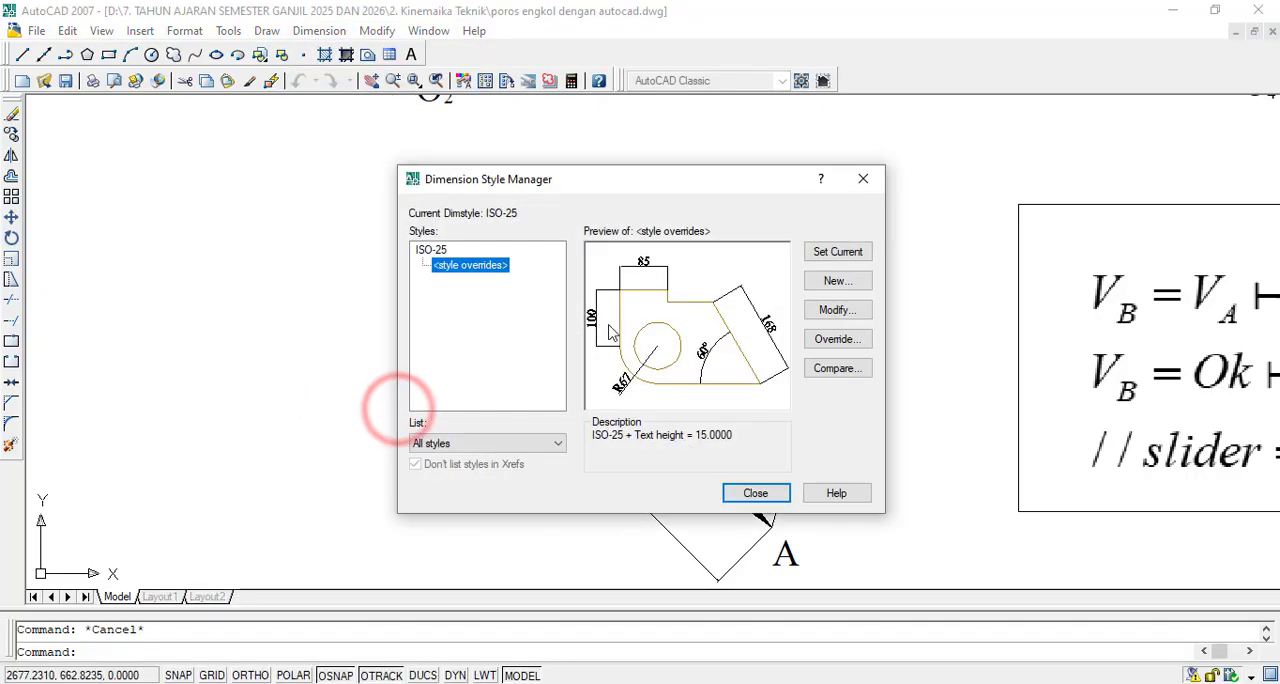
pyautogui.click(755, 493)
# - Add an aligned dimension to the horizontal VB vector, from the origin point to tip B, with the dimension line above the VB label
pyautogui.click(320, 30)
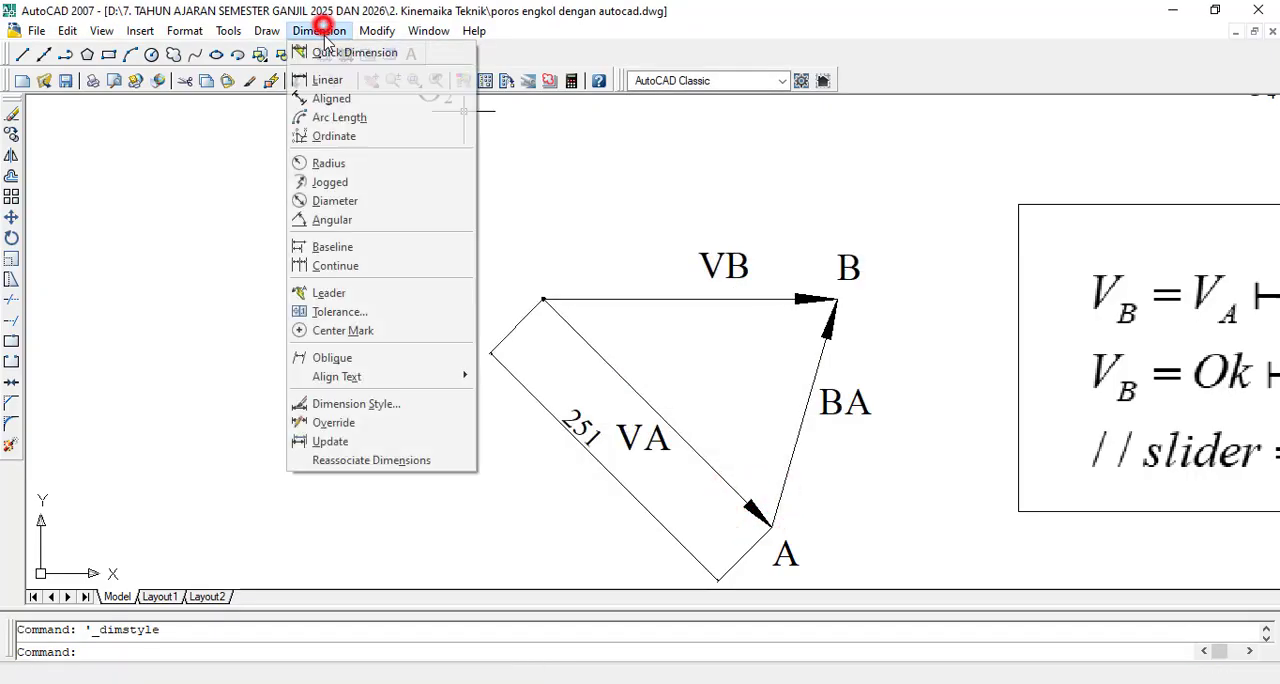
pyautogui.click(340, 98)
pyautogui.scroll(2, 552, 284)
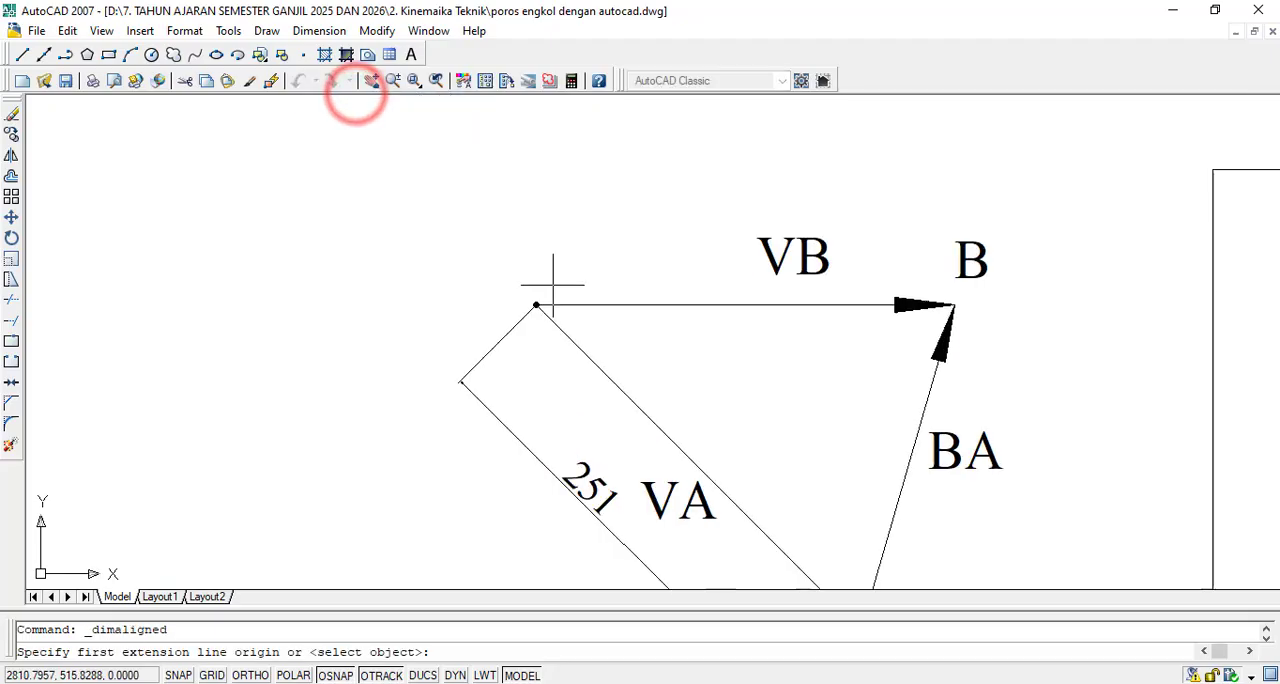
pyautogui.scroll(6, 552, 284)
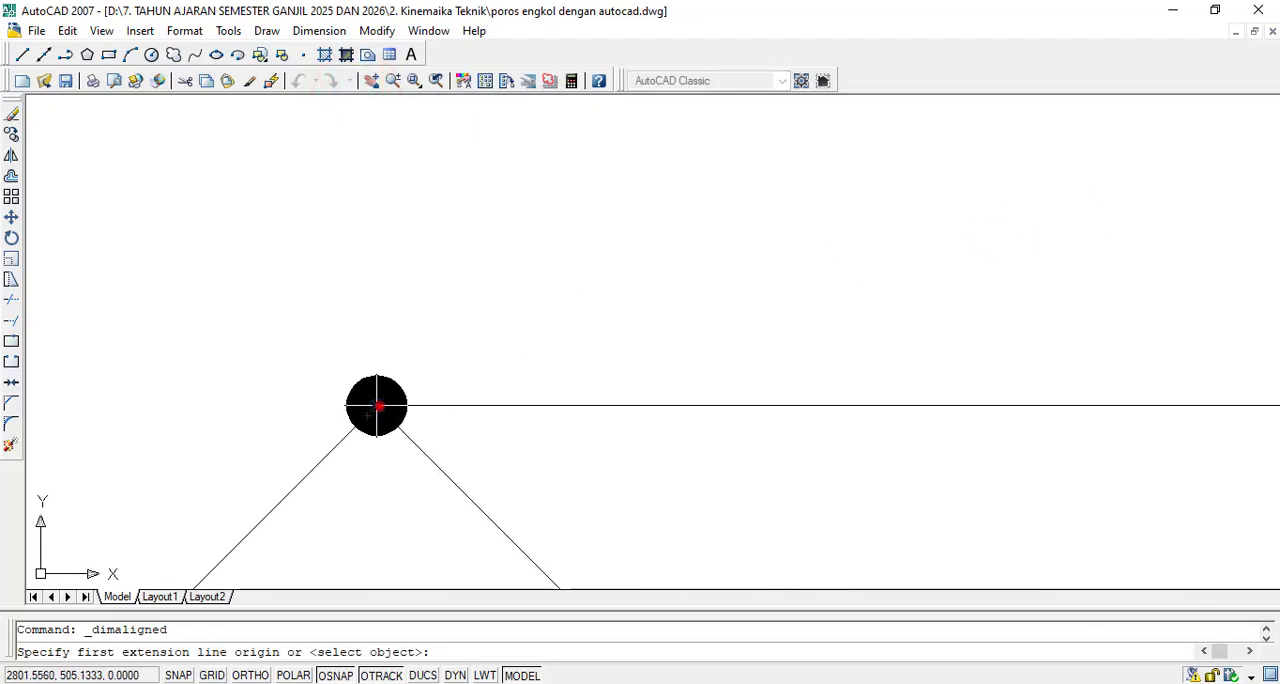
pyautogui.click(376, 405)
pyautogui.scroll(-6, 377, 400)
pyautogui.scroll(7, 846, 409)
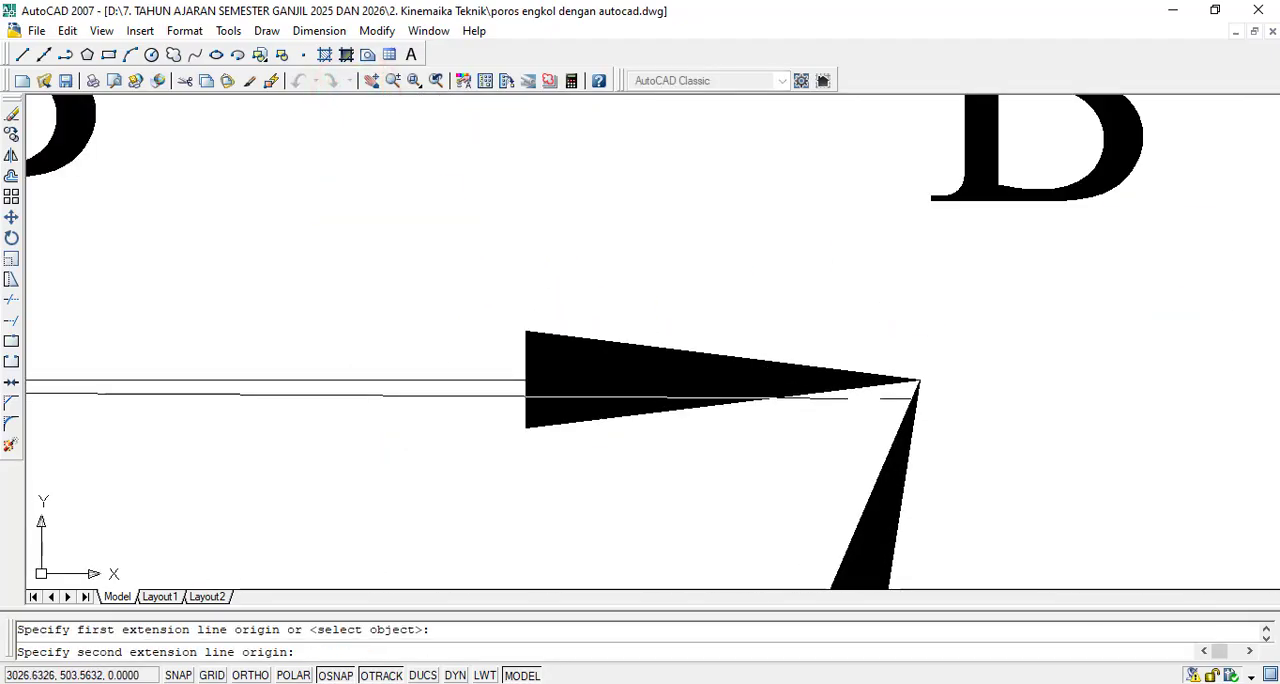
pyautogui.scroll(3, 926, 393)
pyautogui.click(908, 352)
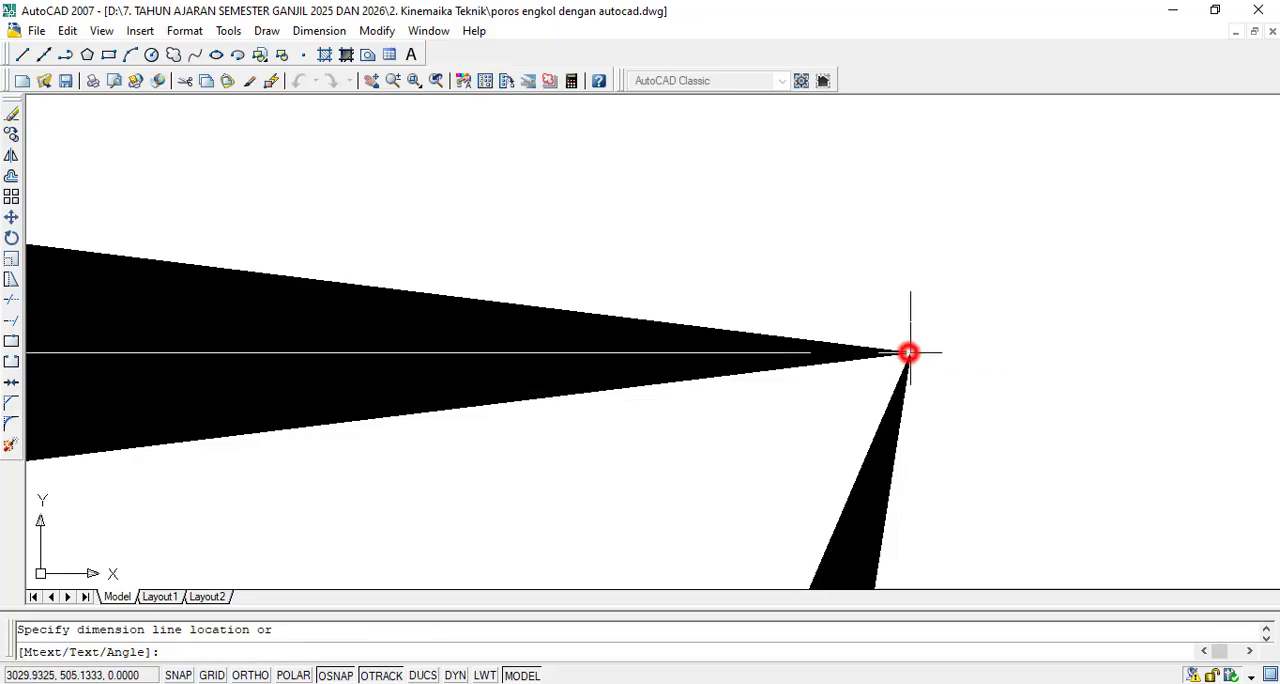
pyautogui.scroll(-5, 908, 352)
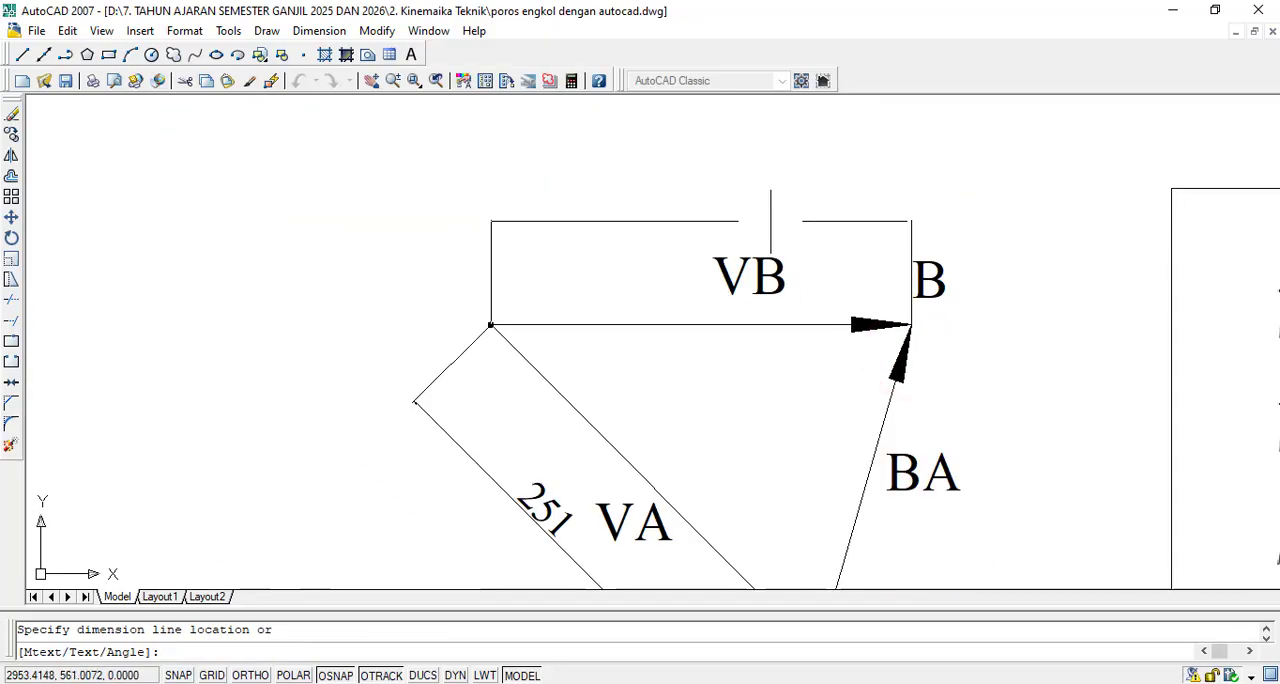
pyautogui.click(771, 226)
pyautogui.scroll(-5, 917, 373)
pyautogui.scroll(3, 917, 373)
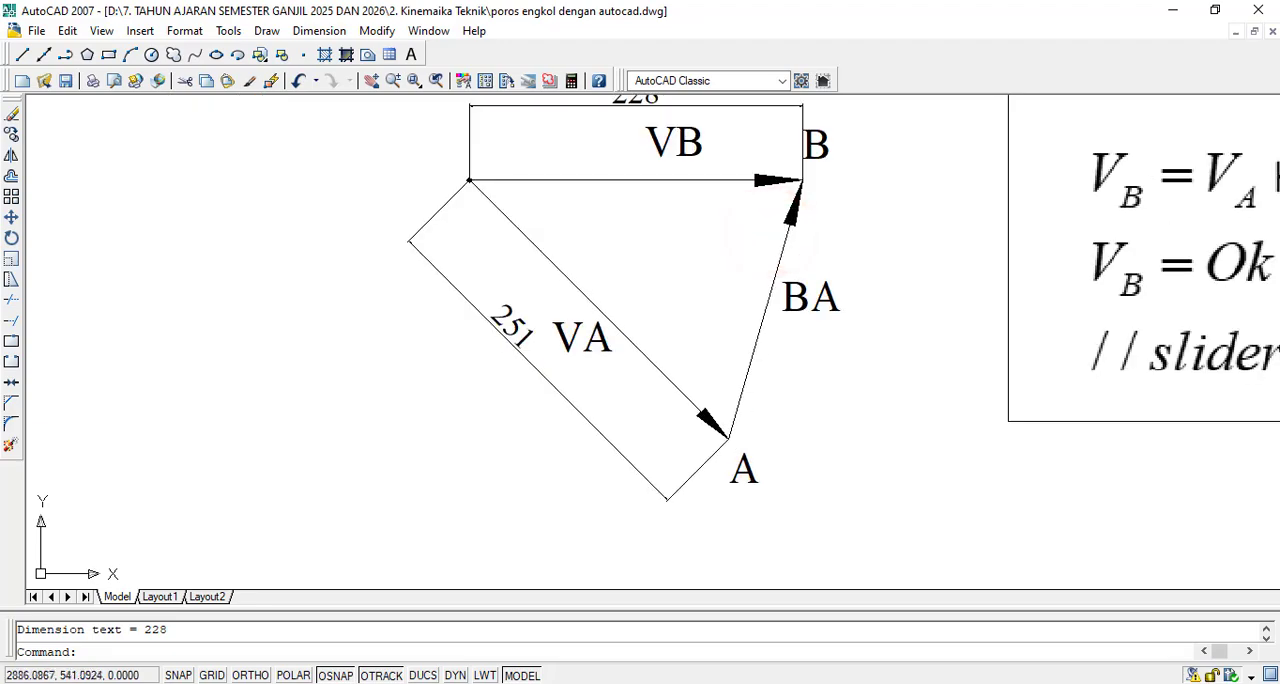
# - Add an aligned dimension between B and A on the BA vector, with the dimension line outside the triangle
pyautogui.click(319, 31)
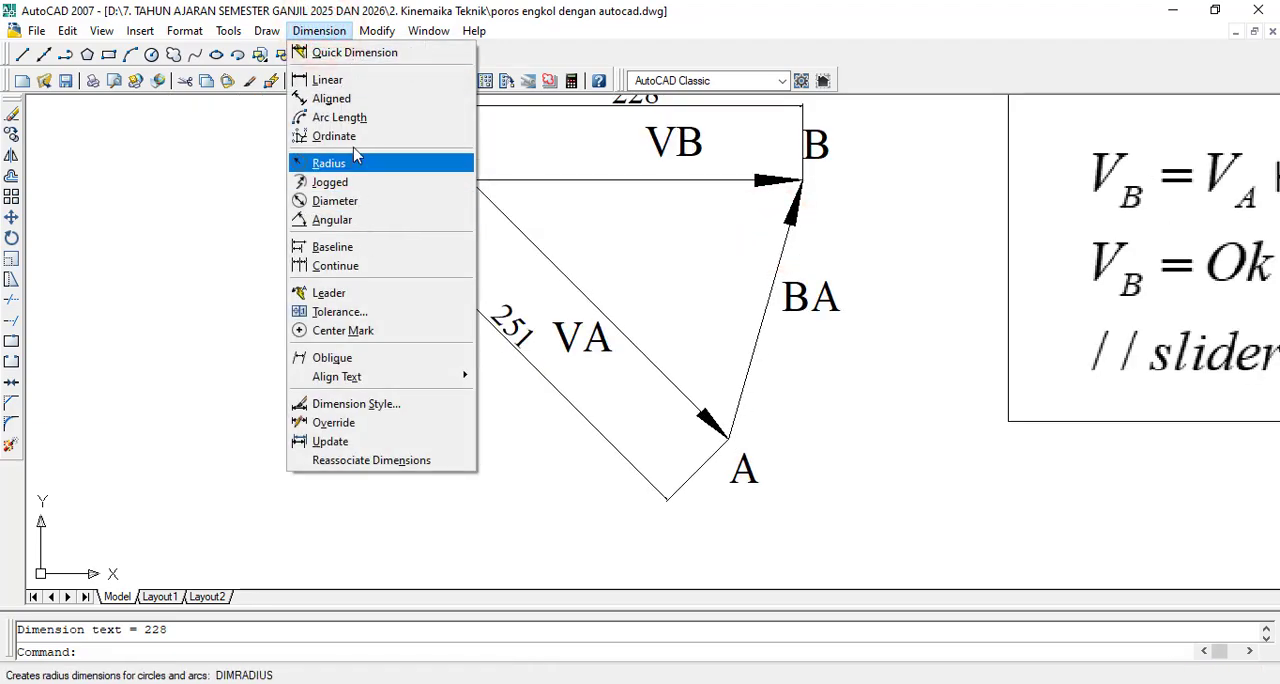
pyautogui.click(356, 99)
pyautogui.scroll(5, 805, 165)
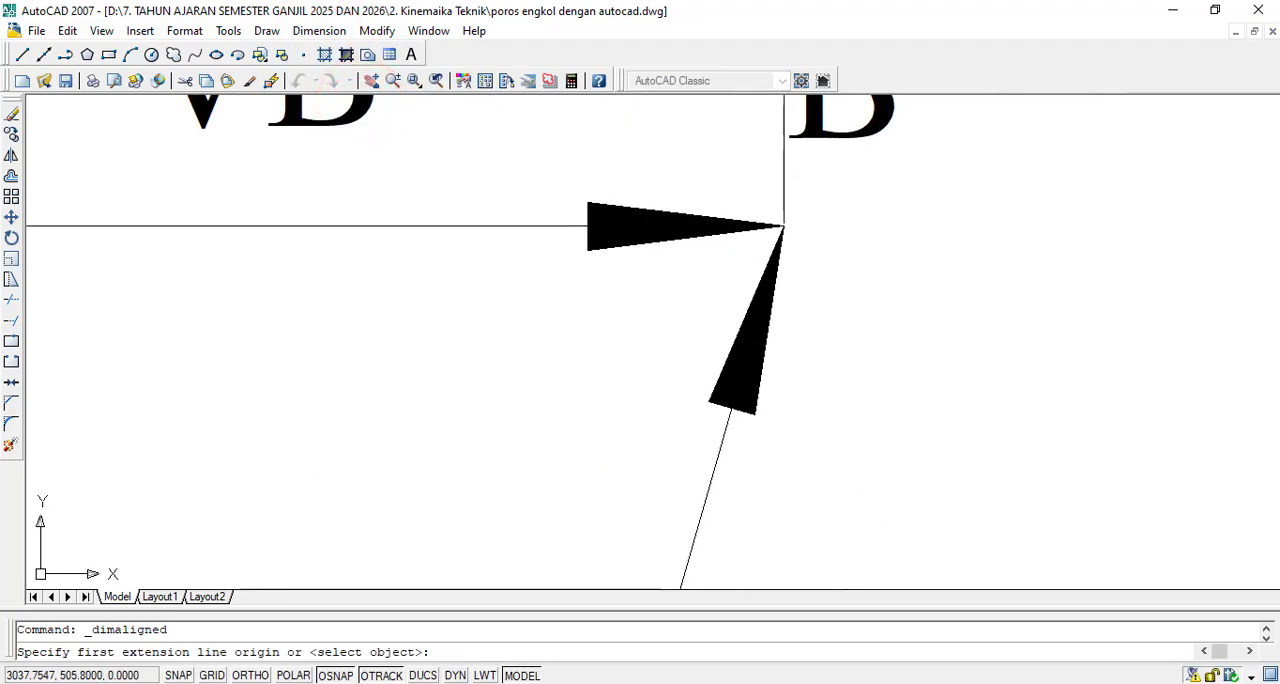
pyautogui.scroll(3, 786, 229)
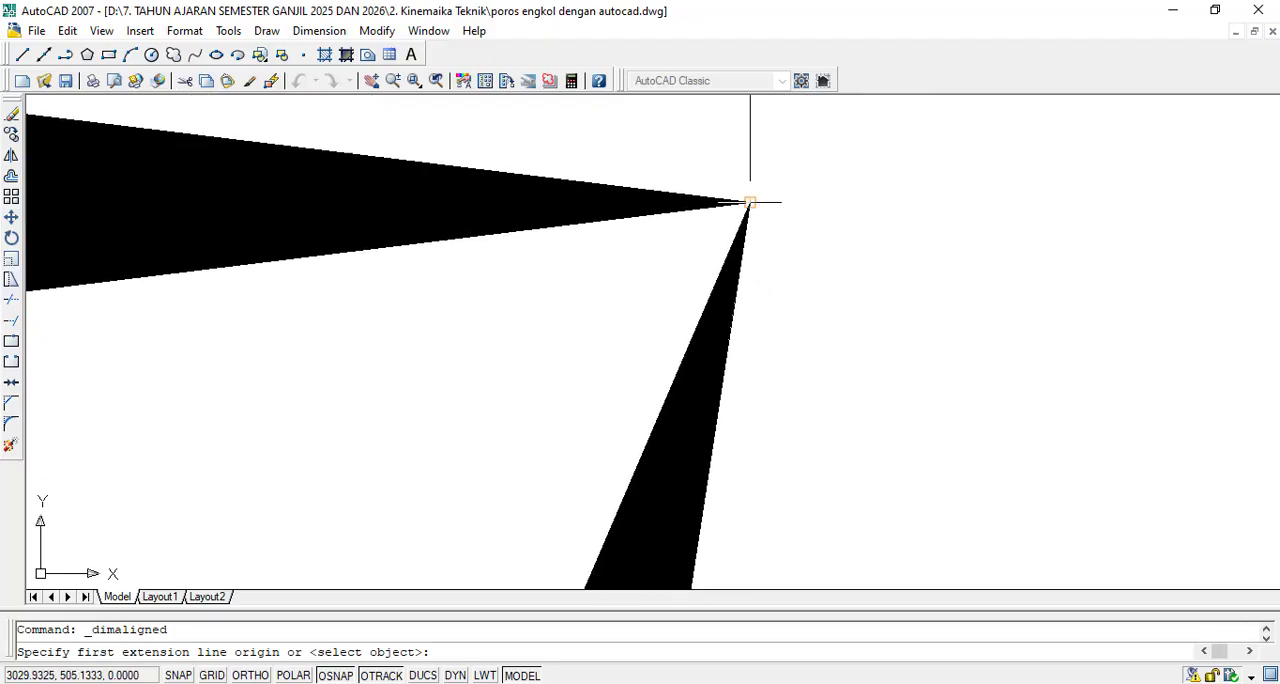
pyautogui.click(750, 202)
pyautogui.scroll(-5, 752, 202)
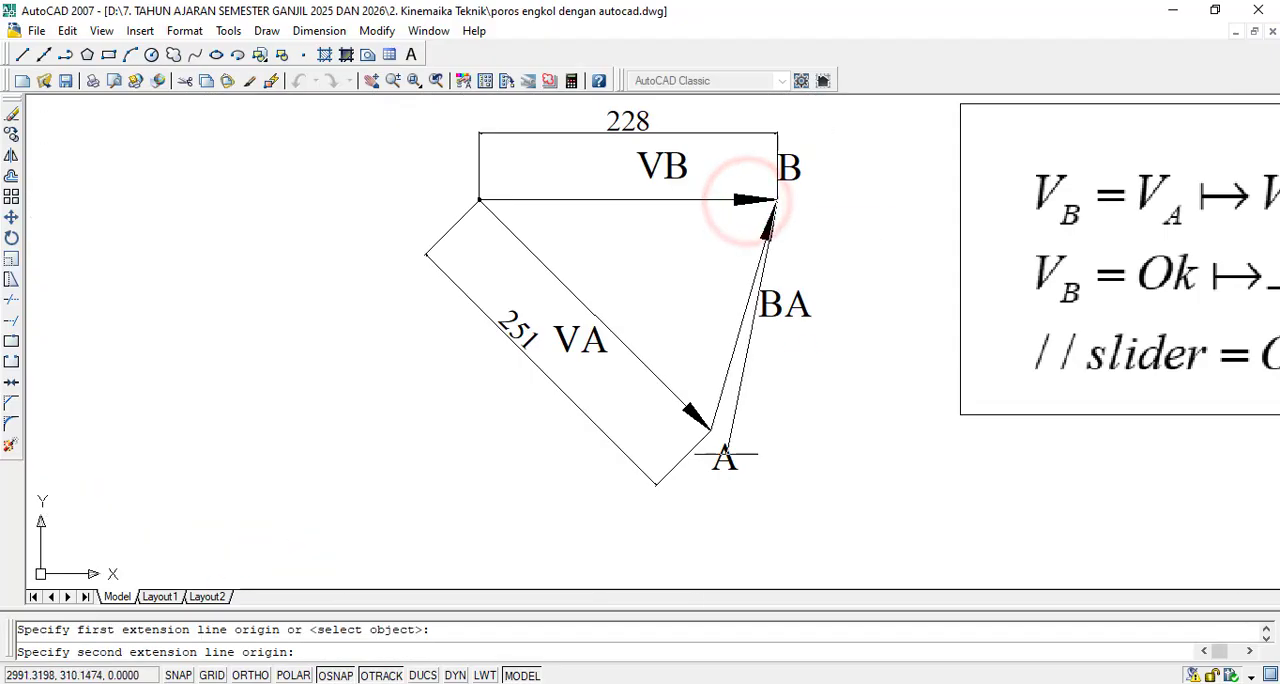
pyautogui.scroll(7, 952, 450)
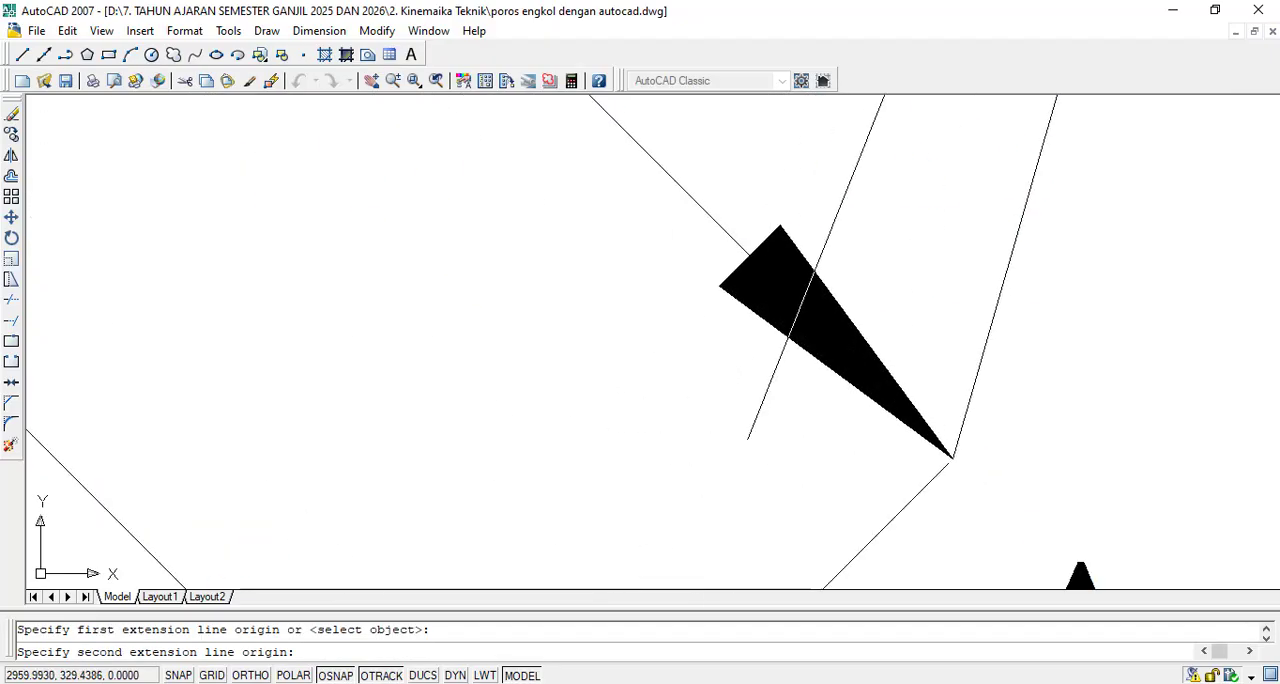
pyautogui.click(959, 446)
pyautogui.scroll(-5, 957, 444)
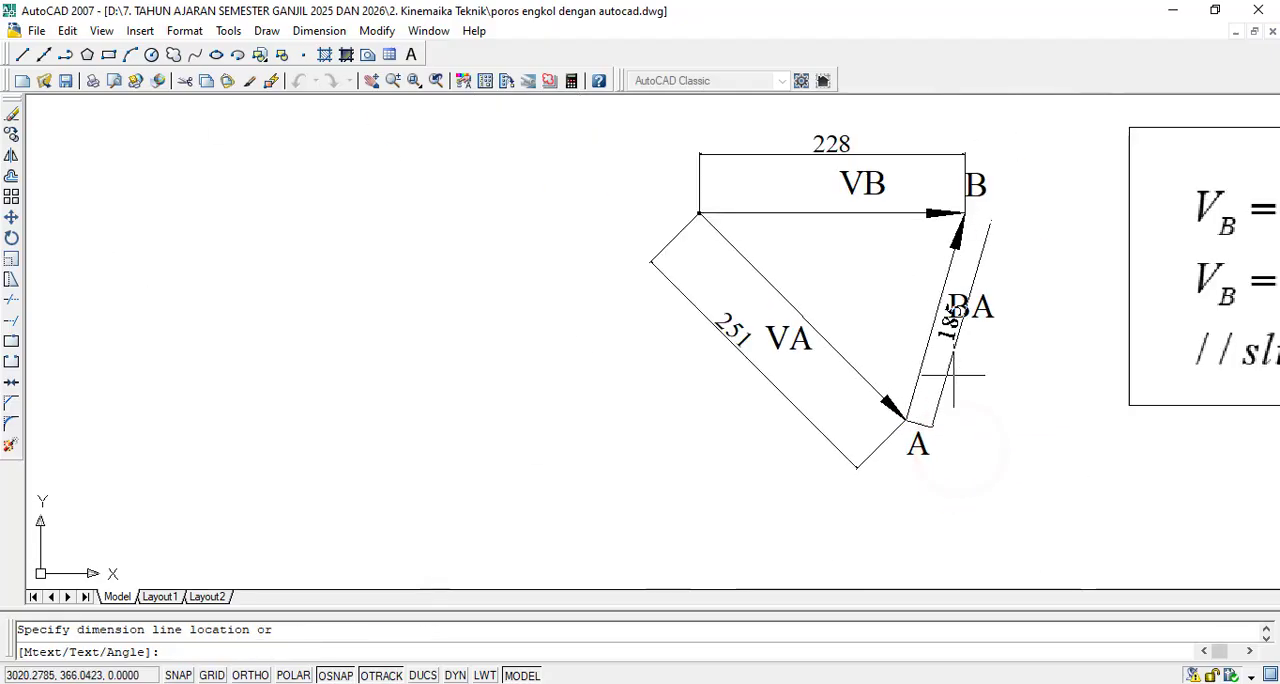
pyautogui.click(1005, 337)
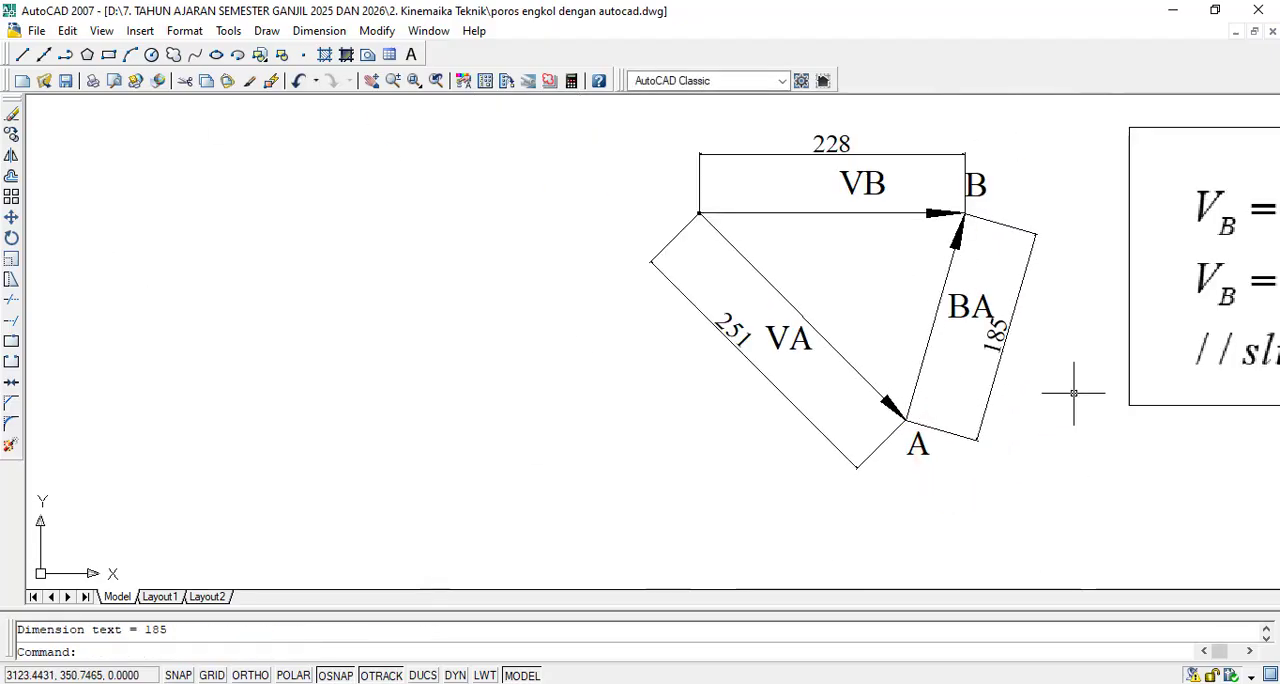
pyautogui.scroll(-3, 1070, 392)
pyautogui.scroll(3, 1091, 390)
pyautogui.scroll(-3, 1034, 338)
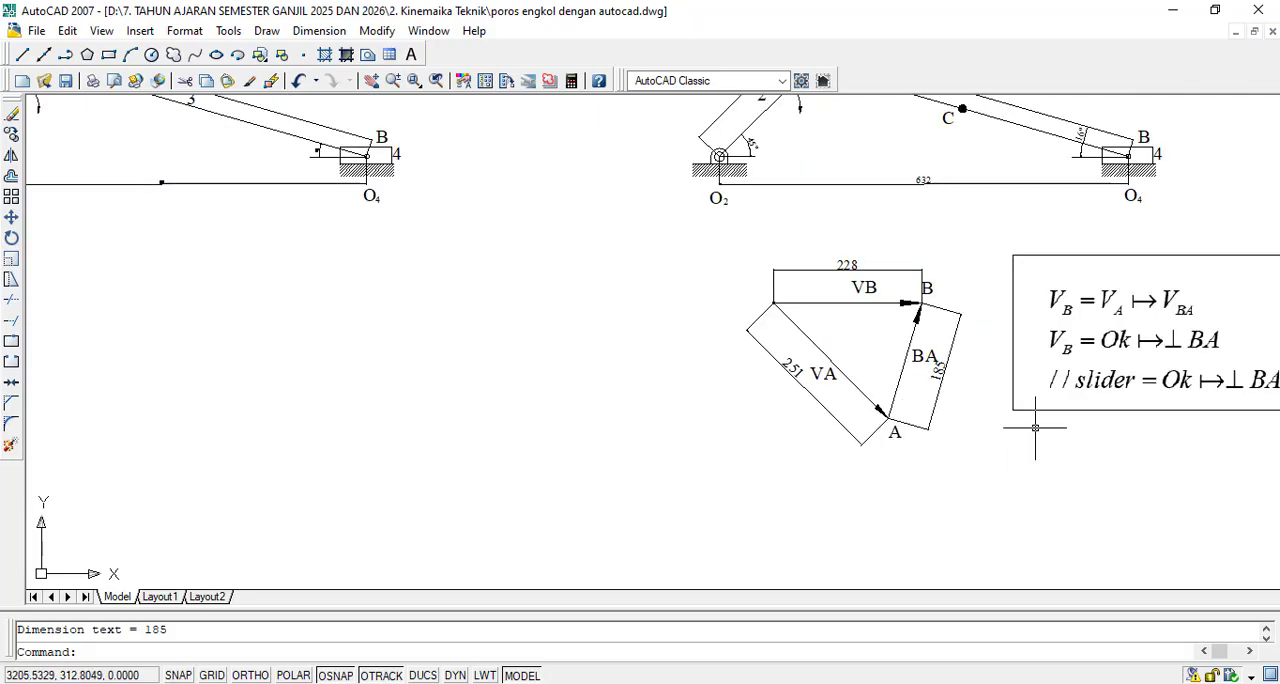
pyautogui.scroll(3, 1039, 428)
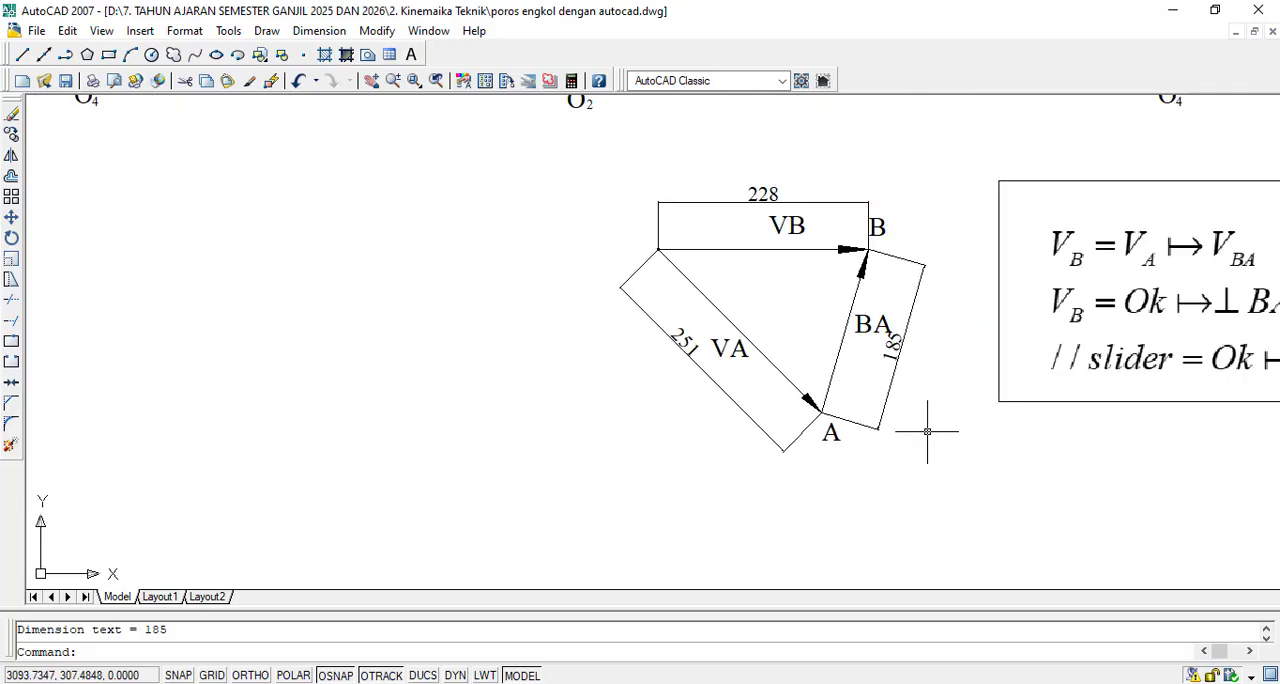
pyautogui.scroll(-2, 860, 440)
pyautogui.click(1008, 421)
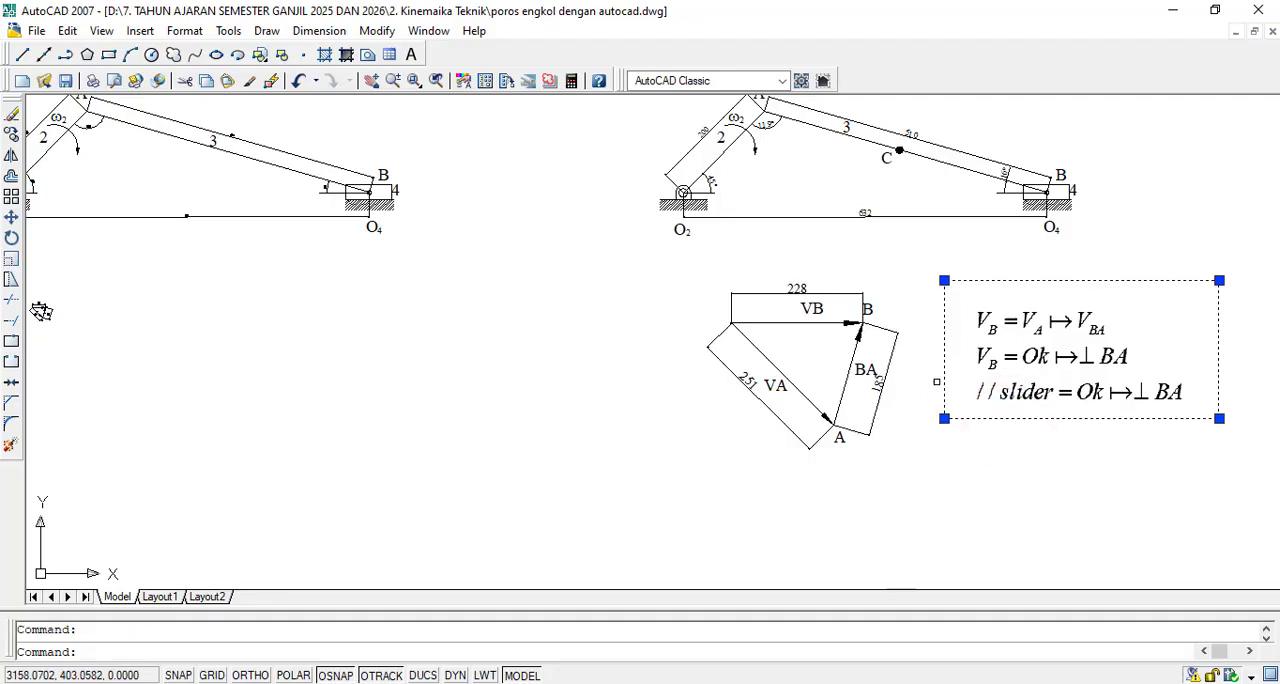
pyautogui.press('Escape')
pyautogui.scroll(3, 907, 325)
pyautogui.scroll(-2, 885, 418)
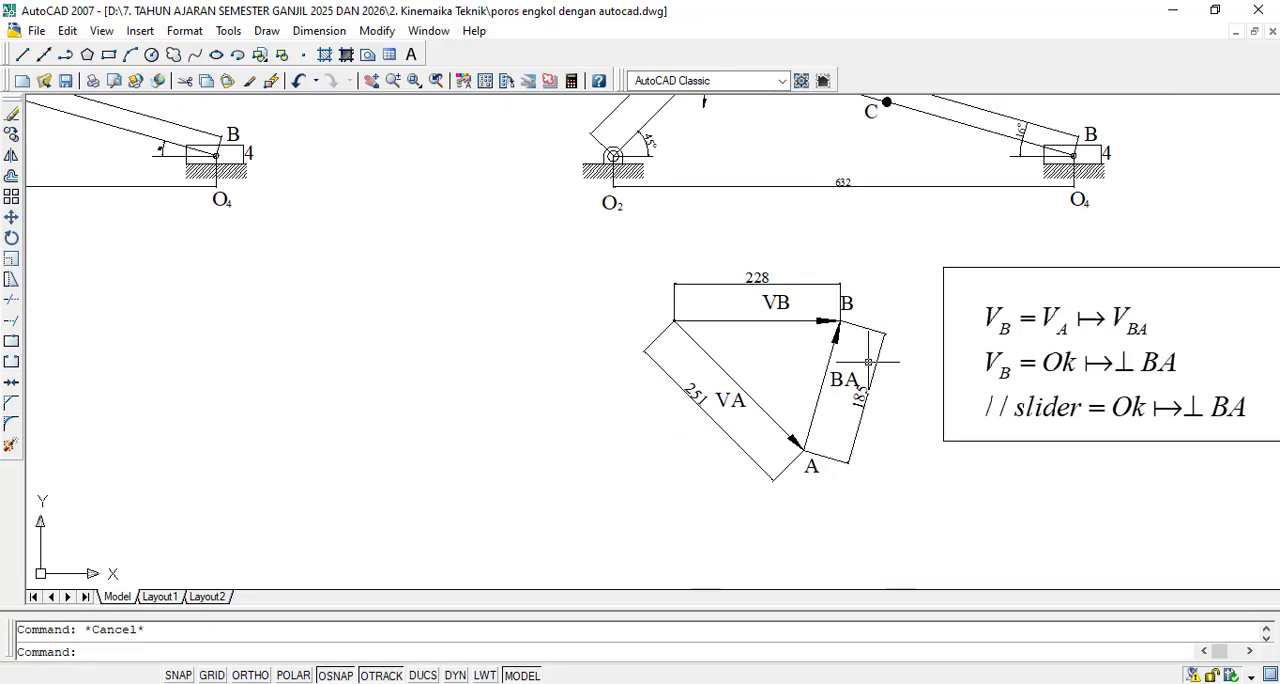
# - Capture the whole dimensioned velocity triangle as a screenshot and copy it to the clipboard
pyautogui.scroll(3, 877, 414)
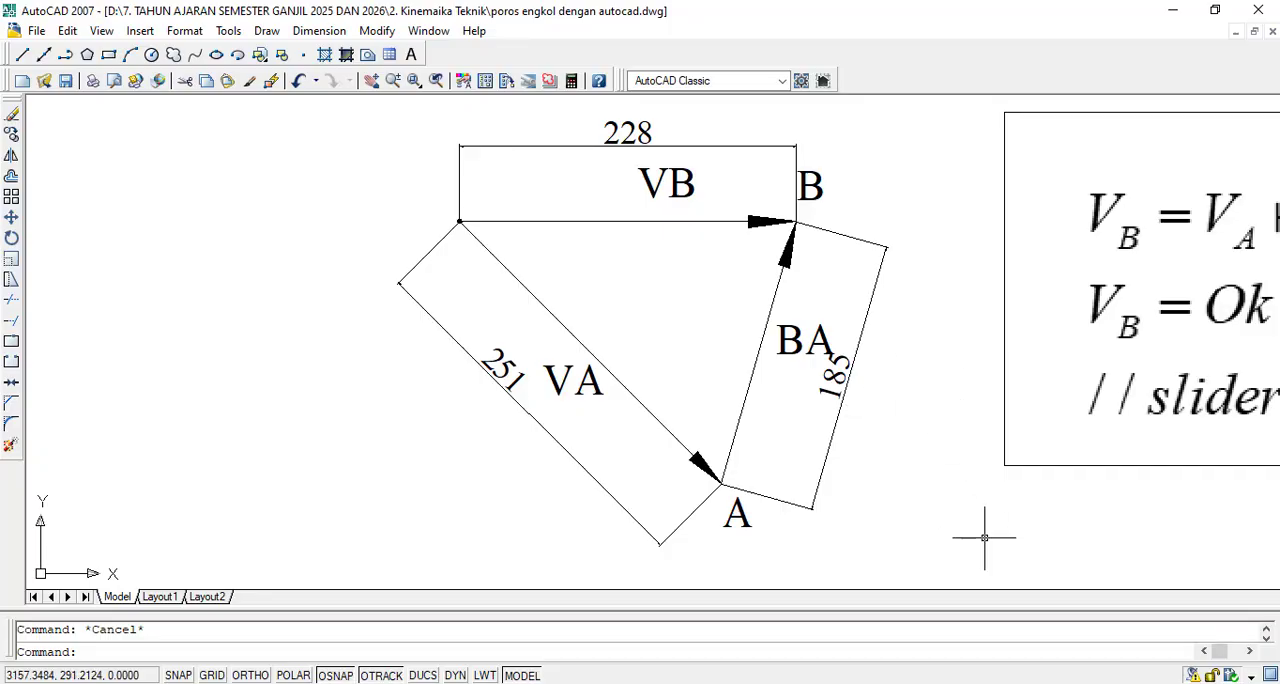
pyautogui.press('Print')
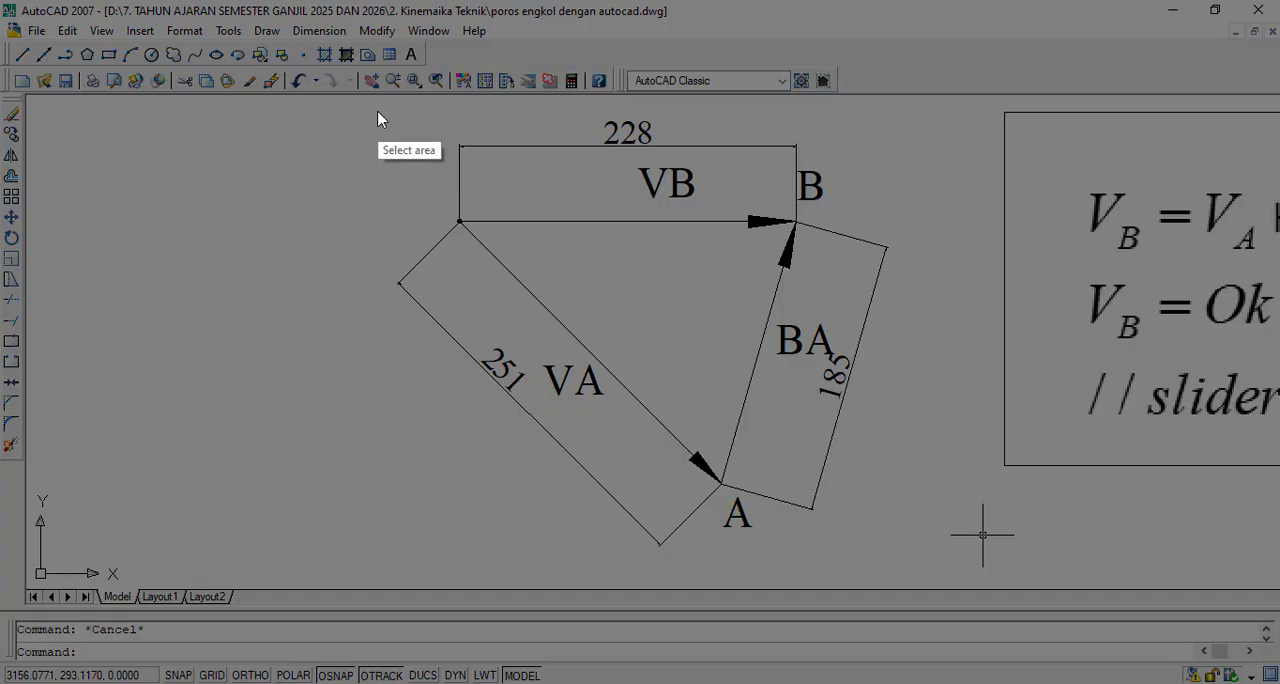
pyautogui.moveTo(375, 104)
pyautogui.mouseDown()
pyautogui.moveTo(406, 179)
pyautogui.moveTo(950, 552)
pyautogui.moveTo(908, 558)
pyautogui.mouseUp()
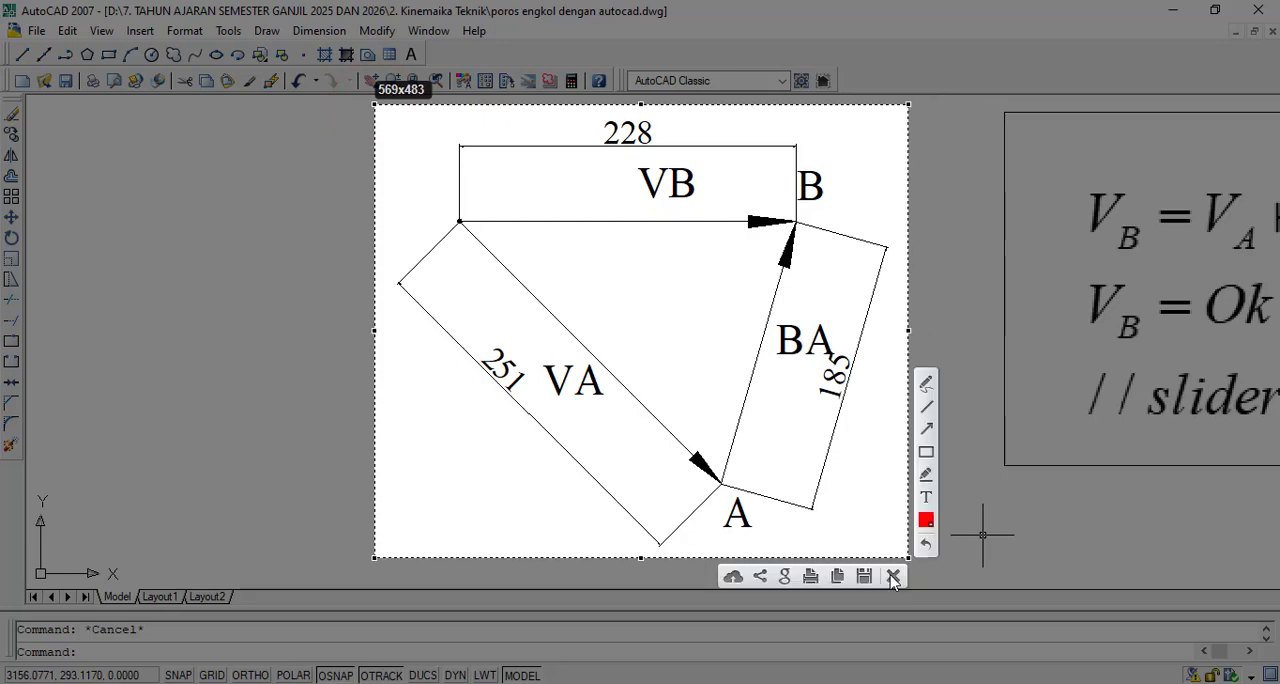
pyautogui.click(837, 577)
# - Switch to the Word document and paste the triangle screenshot after the 200x 1200 Rpm line under Analisis Kecepatan
pyautogui.click(897, 678)
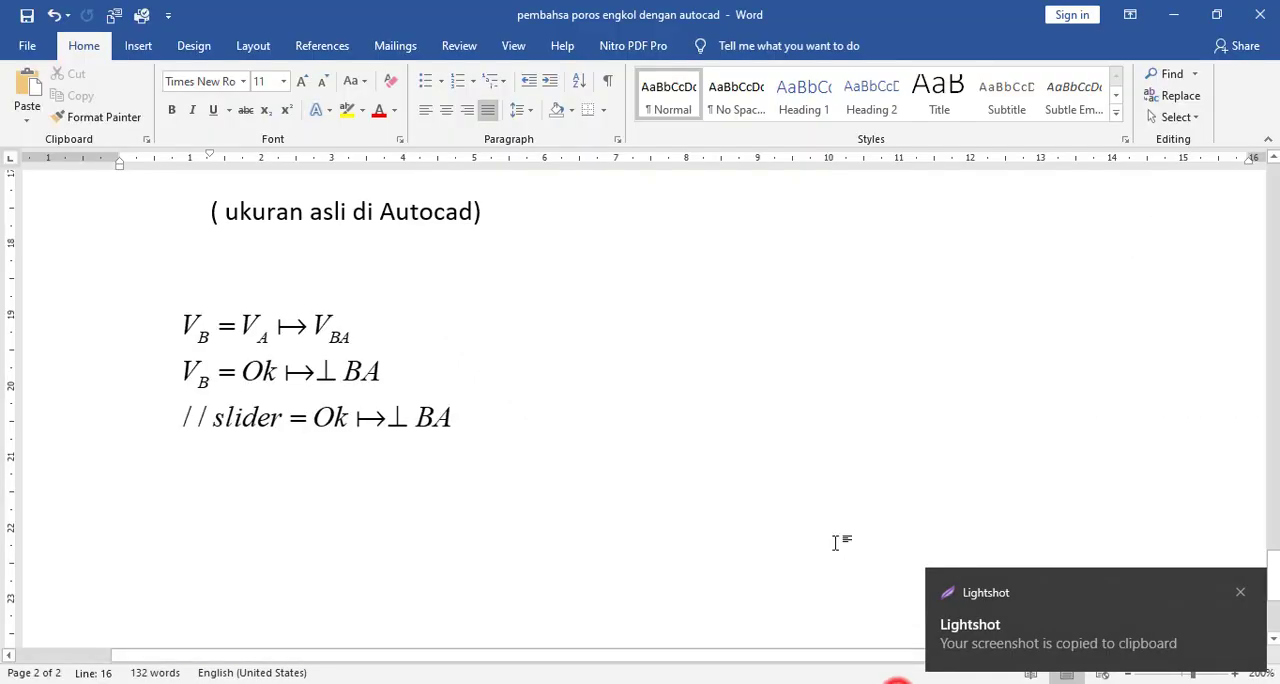
pyautogui.click(716, 394)
pyautogui.scroll(2, 737, 410)
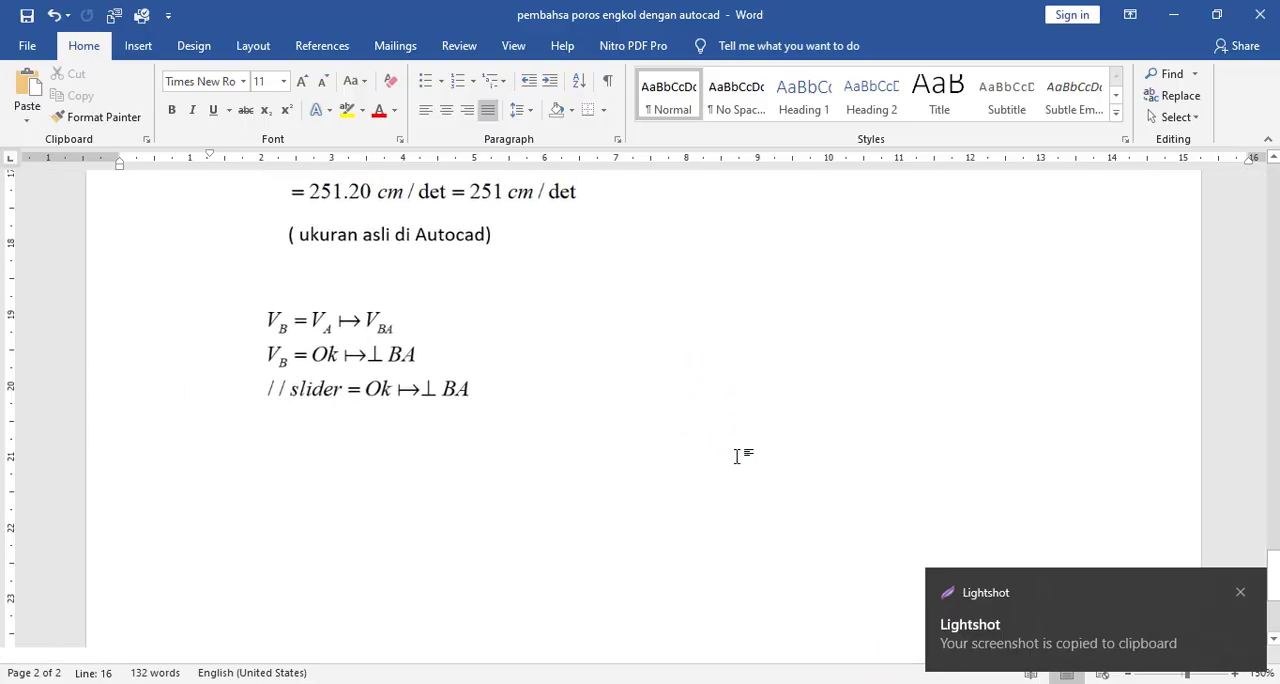
pyautogui.keyDown('ctrl'); pyautogui.scroll(-5, 738, 452); pyautogui.keyUp('ctrl')
pyautogui.keyDown('ctrl'); pyautogui.scroll(-2, 738, 452); pyautogui.keyUp('ctrl')
pyautogui.click(755, 321)
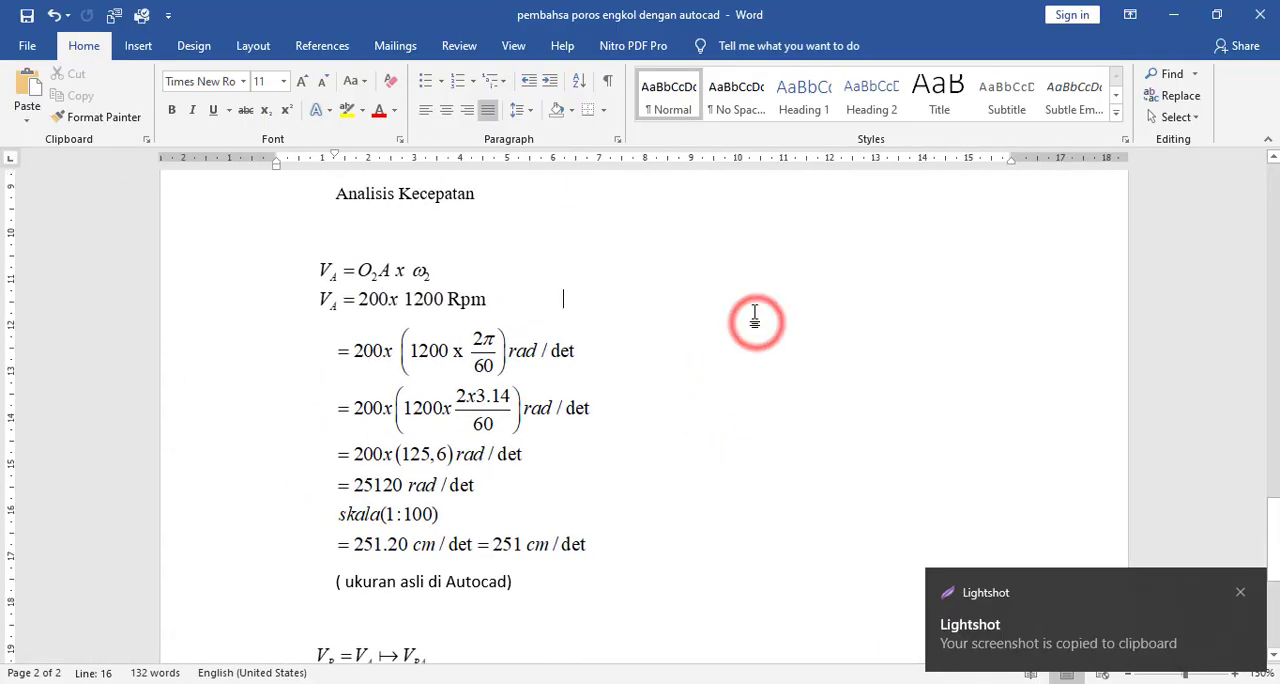
pyautogui.hotkey('ctrl', 'v')
# - Set the pasted triangle picture's text wrapping to Behind Text
pyautogui.click(760, 364)
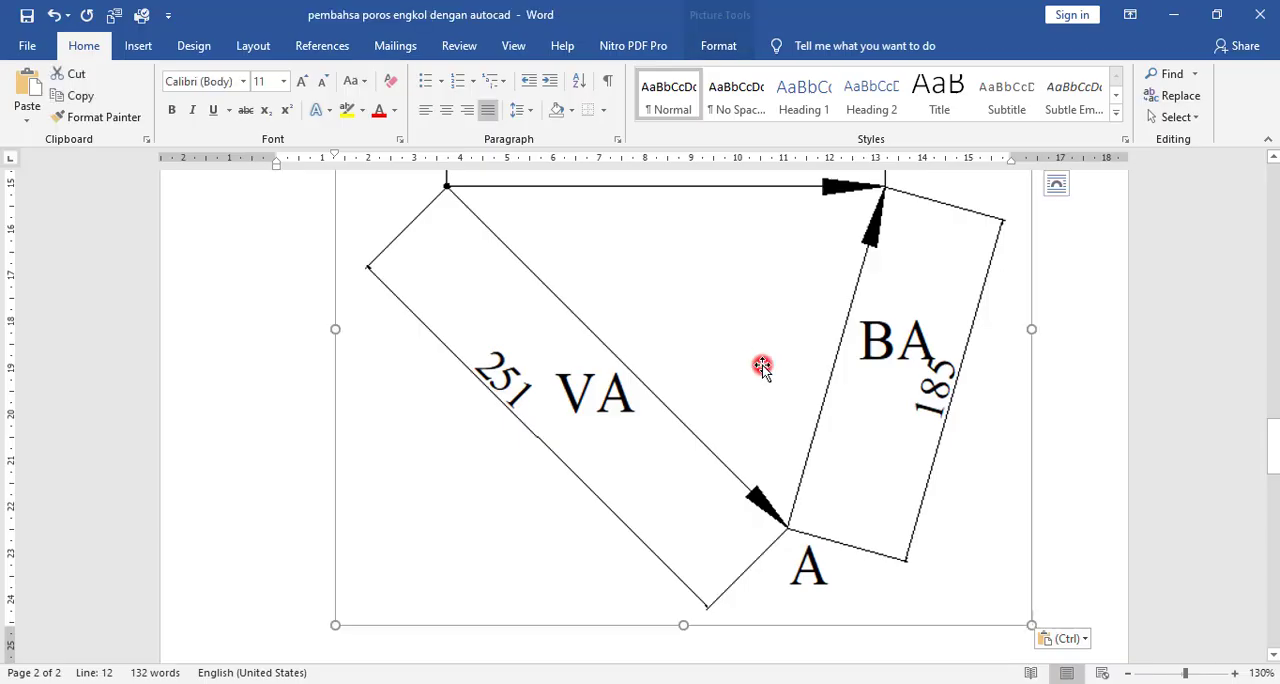
pyautogui.click(1056, 183)
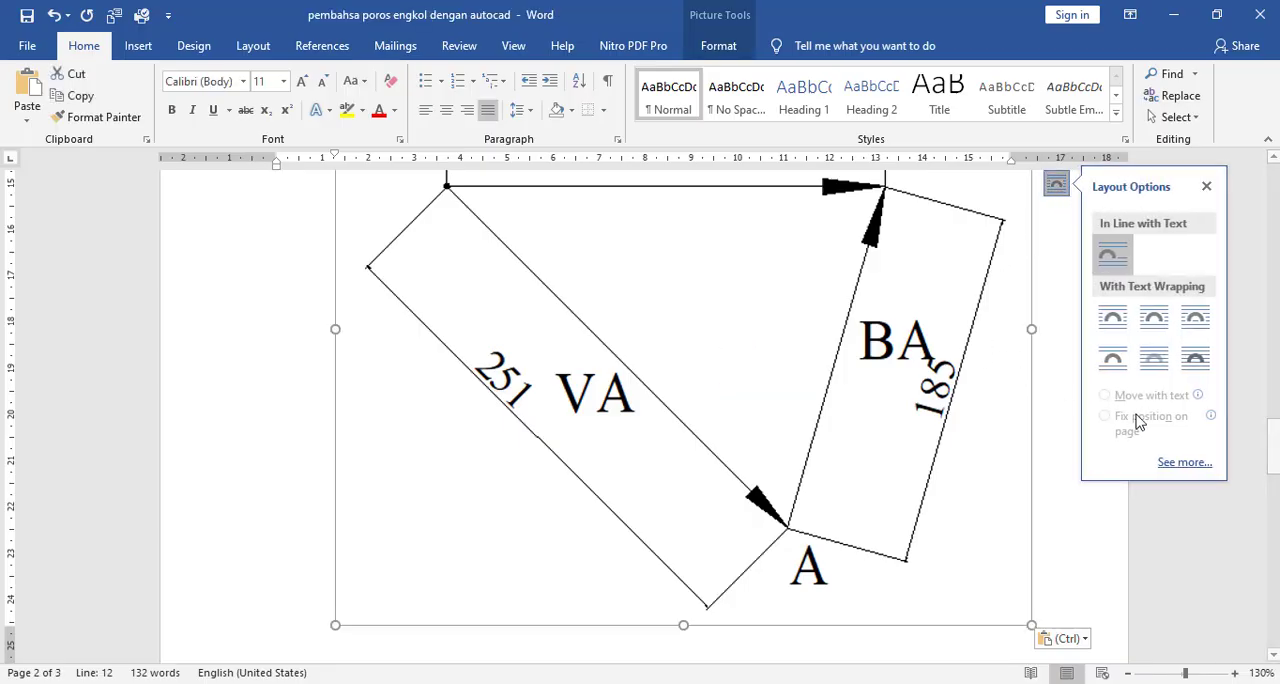
pyautogui.click(1165, 360)
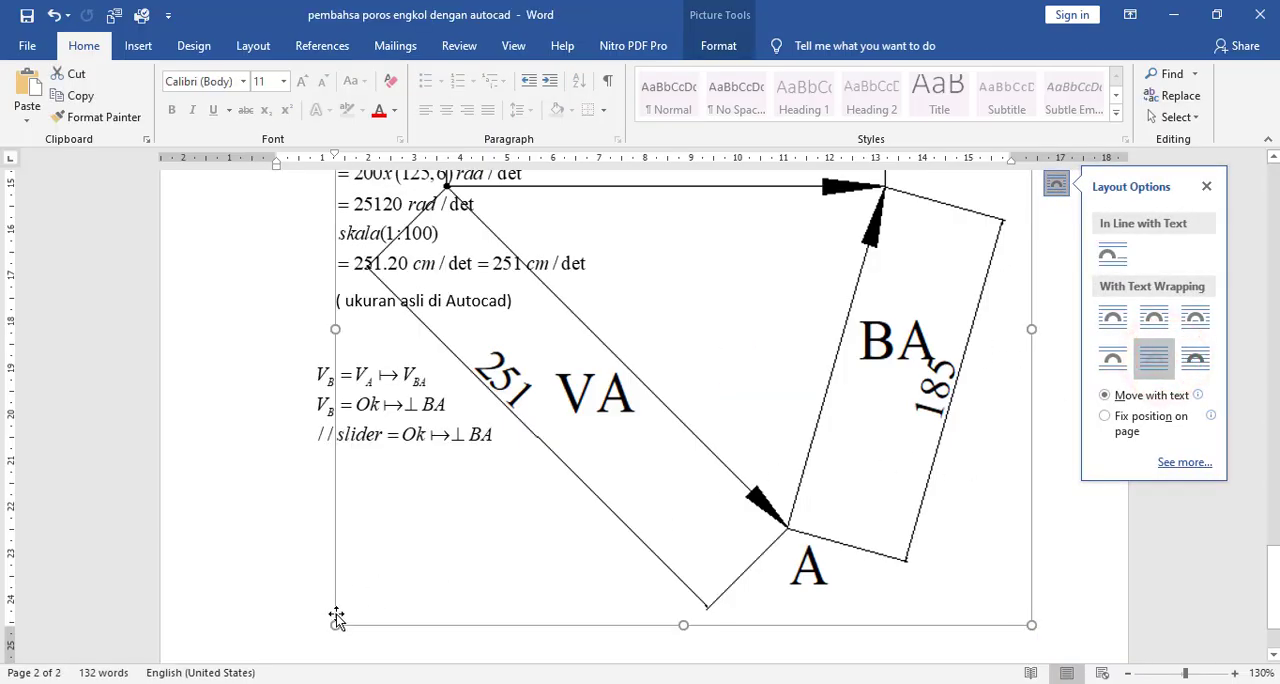
# - Shrink the triangle picture from its lower-left corner until it clears the velocity calculations beside it
pyautogui.moveTo(333, 624); pyautogui.dragTo(682, 330)
pyautogui.moveTo(639, 381); pyautogui.dragTo(572, 424)
pyautogui.scroll(4, 790, 489)
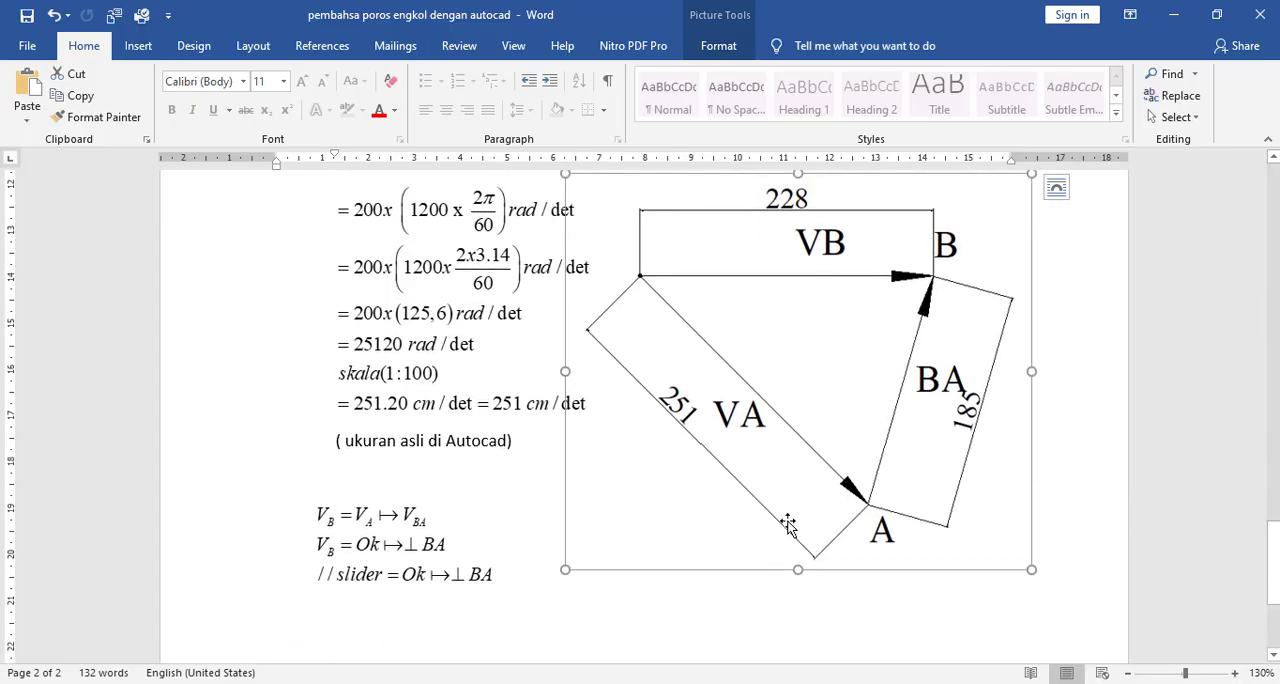
pyautogui.moveTo(564, 568); pyautogui.dragTo(783, 380)
pyautogui.scroll(4, 745, 470)
pyautogui.scroll(1, 756, 484)
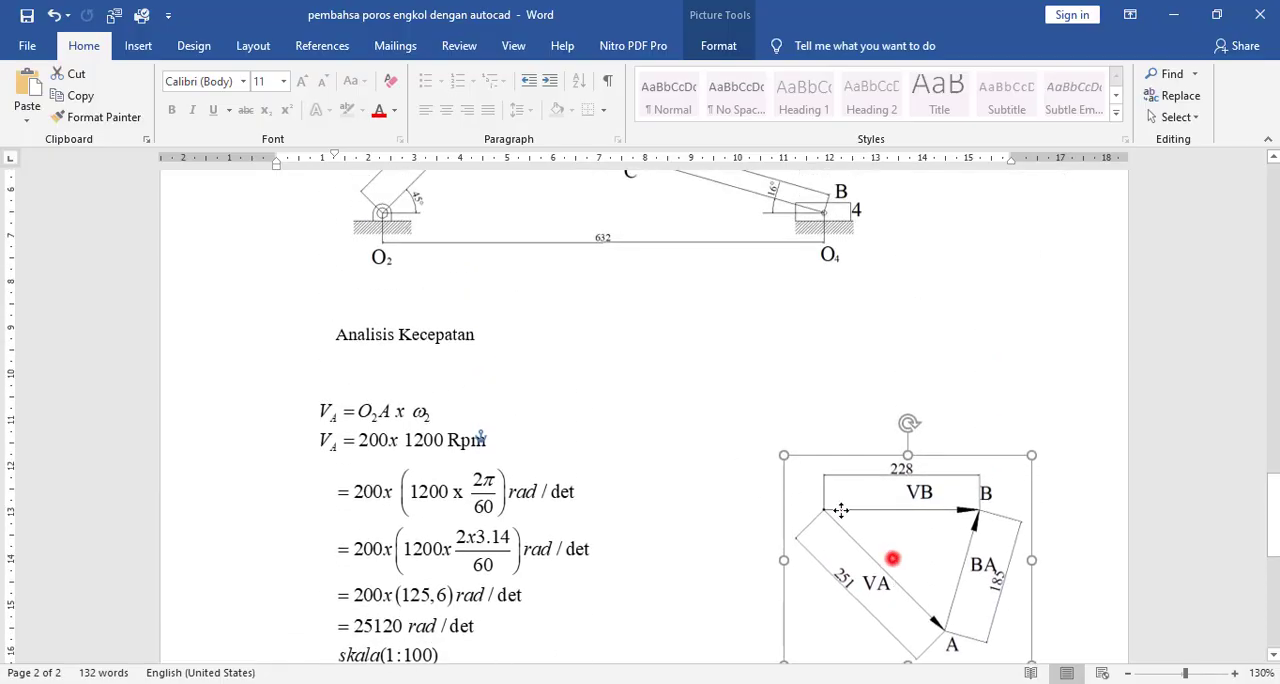
# - Move the triangle picture closer to the velocity calculations and delete the empty line below the Analisis Kecepatan heading
pyautogui.moveTo(891, 560); pyautogui.dragTo(829, 531)
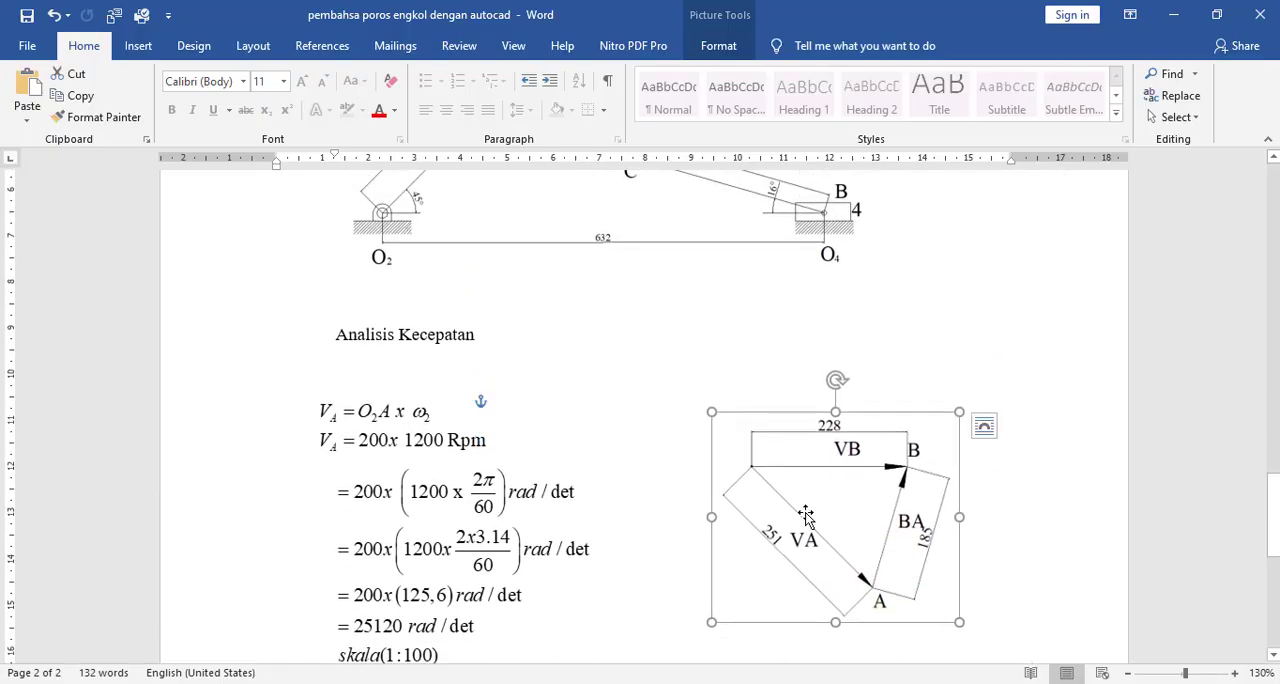
pyautogui.click(337, 340)
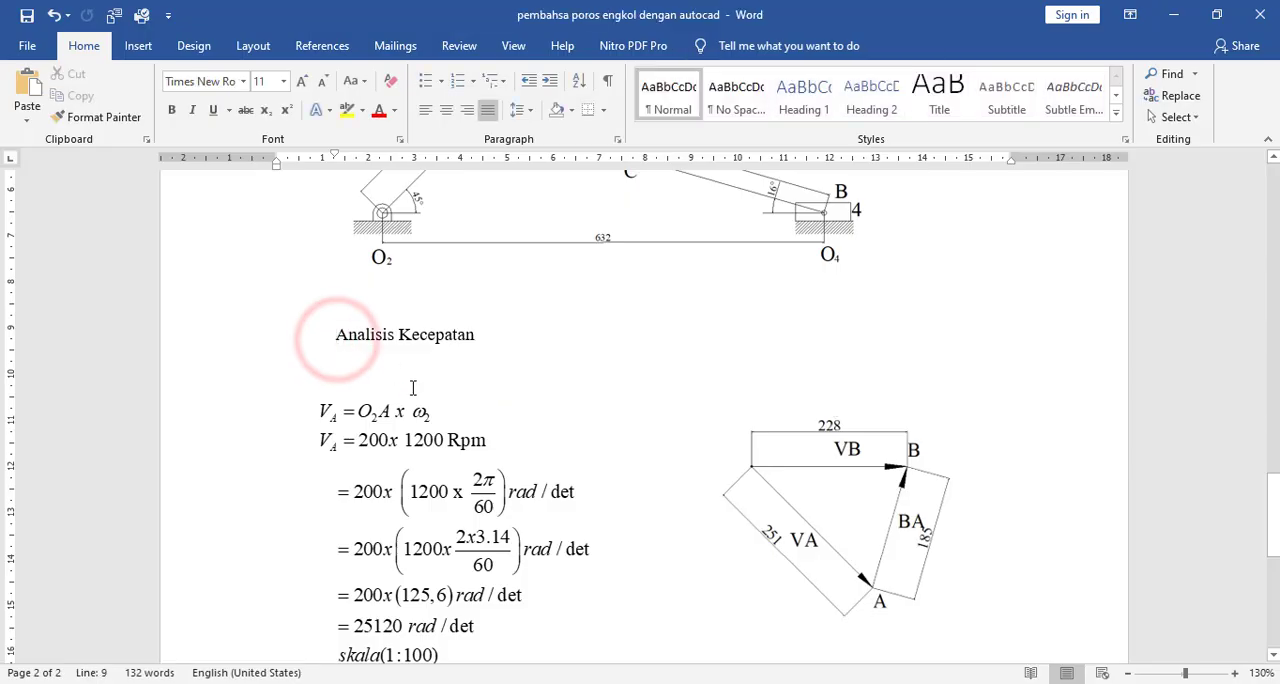
pyautogui.click(535, 320)
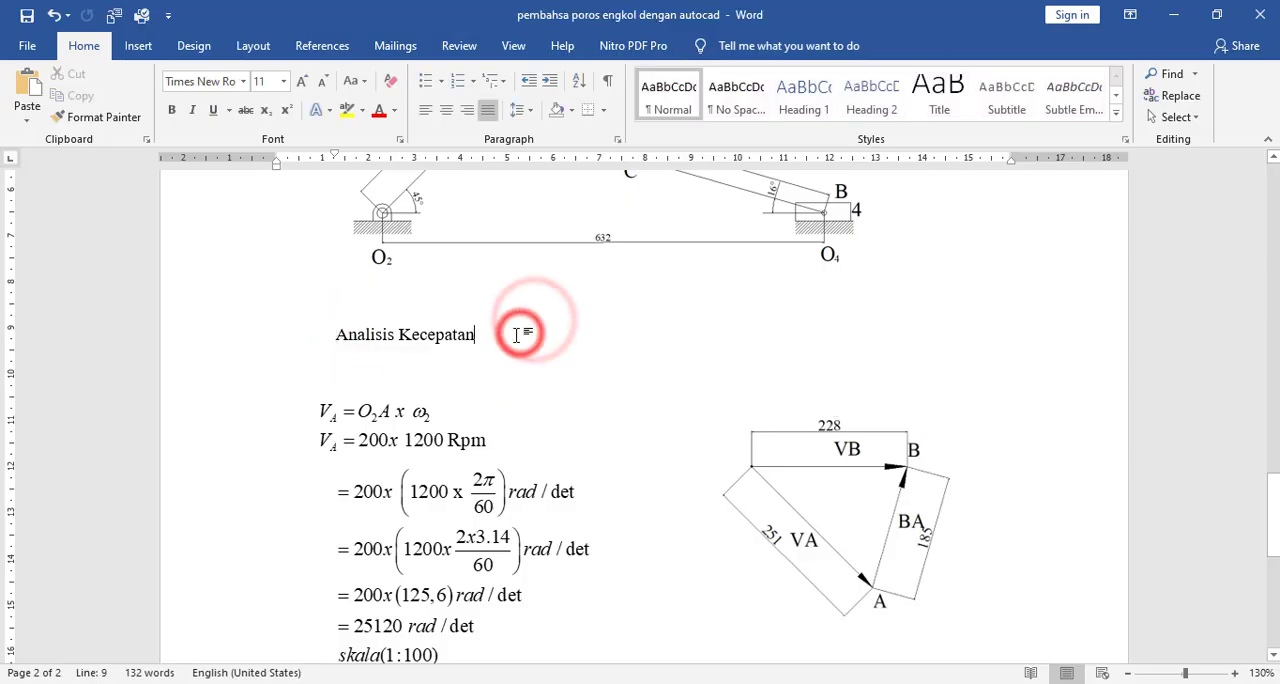
pyautogui.press('Delete')
# - Remove the first-line indent of the Analisis Kecepatan heading and make it bold
pyautogui.click(340, 333)
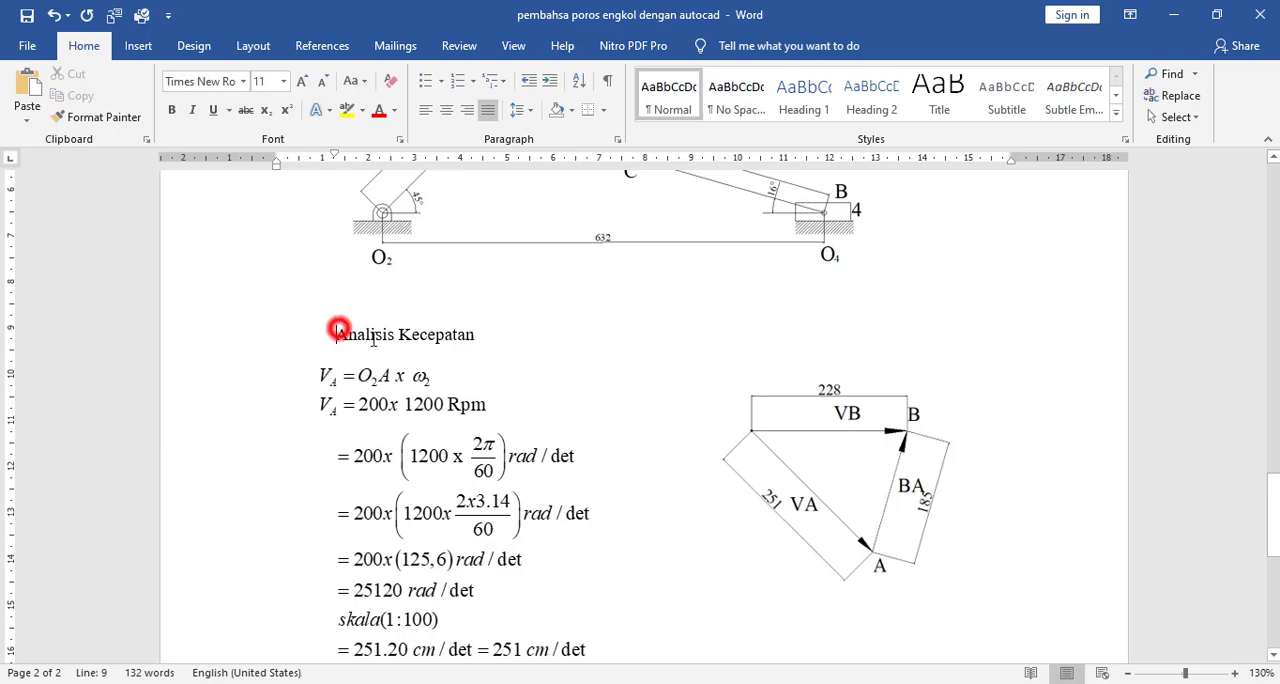
pyautogui.press('BackSpace')
pyautogui.moveTo(417, 334); pyautogui.dragTo(230, 334)
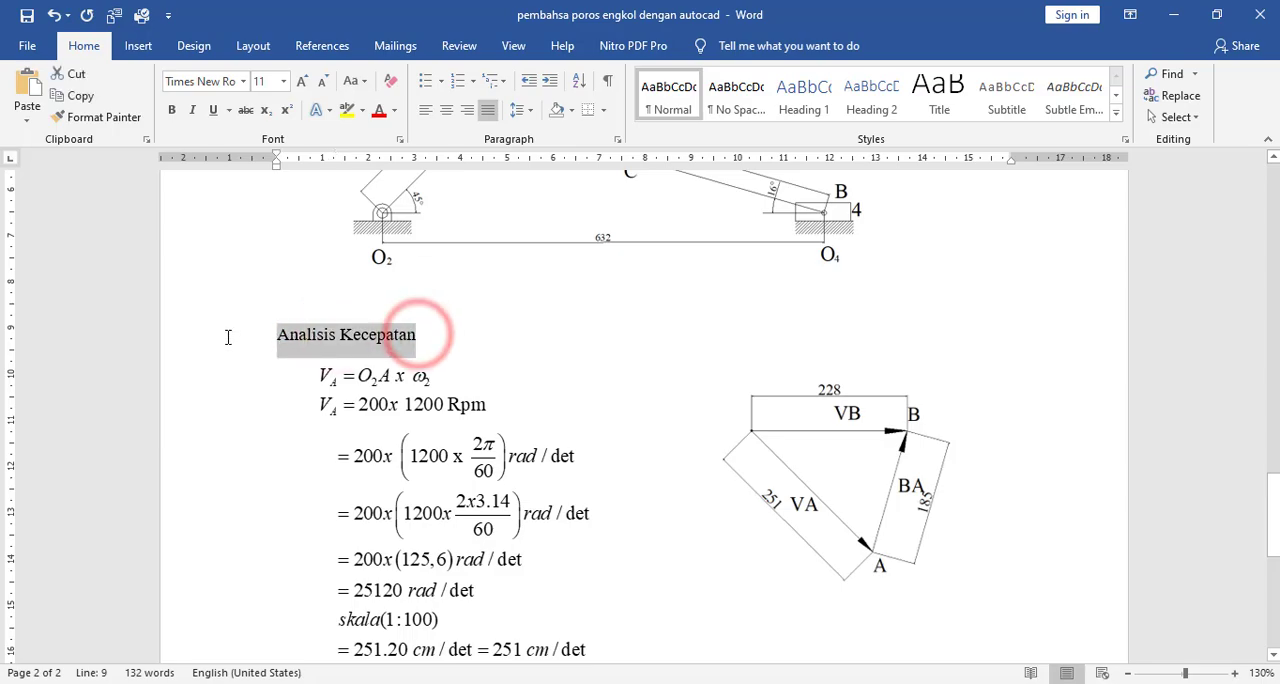
pyautogui.hotkey('ctrl', 'b')
# - Extend the heading above the velocity calculations to read "A. Analisis Kecepatan VA"
pyautogui.click(268, 355)
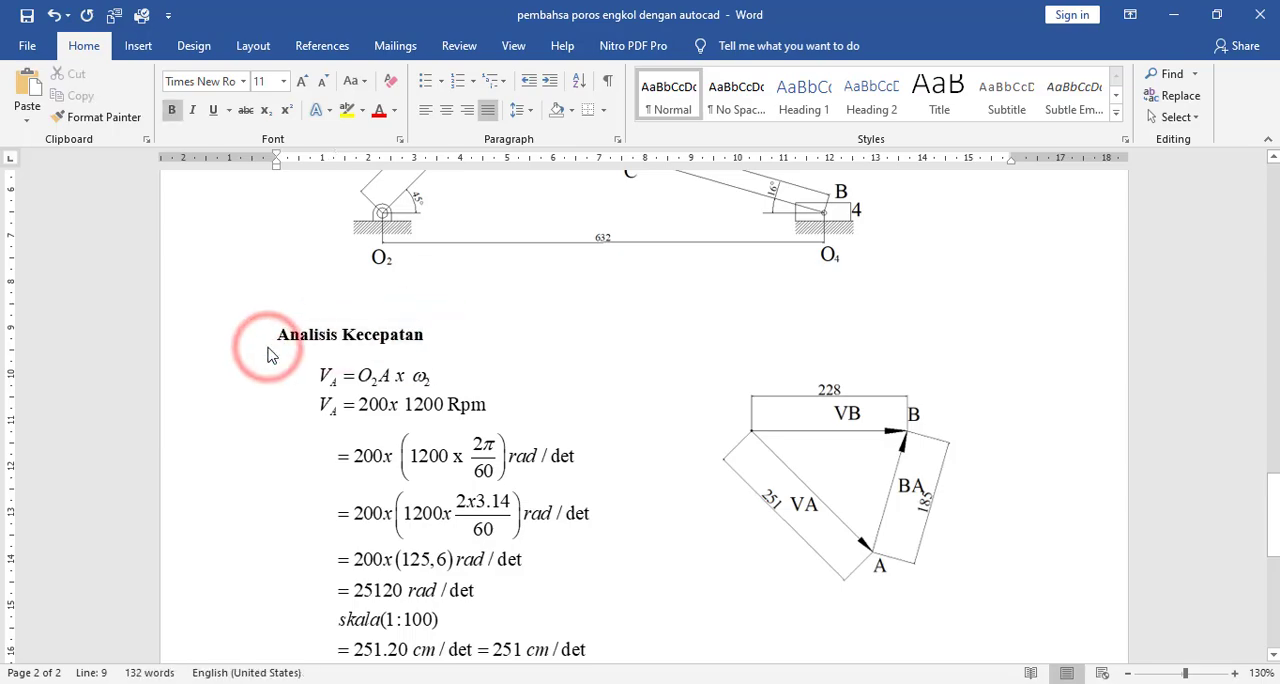
pyautogui.write('A.')
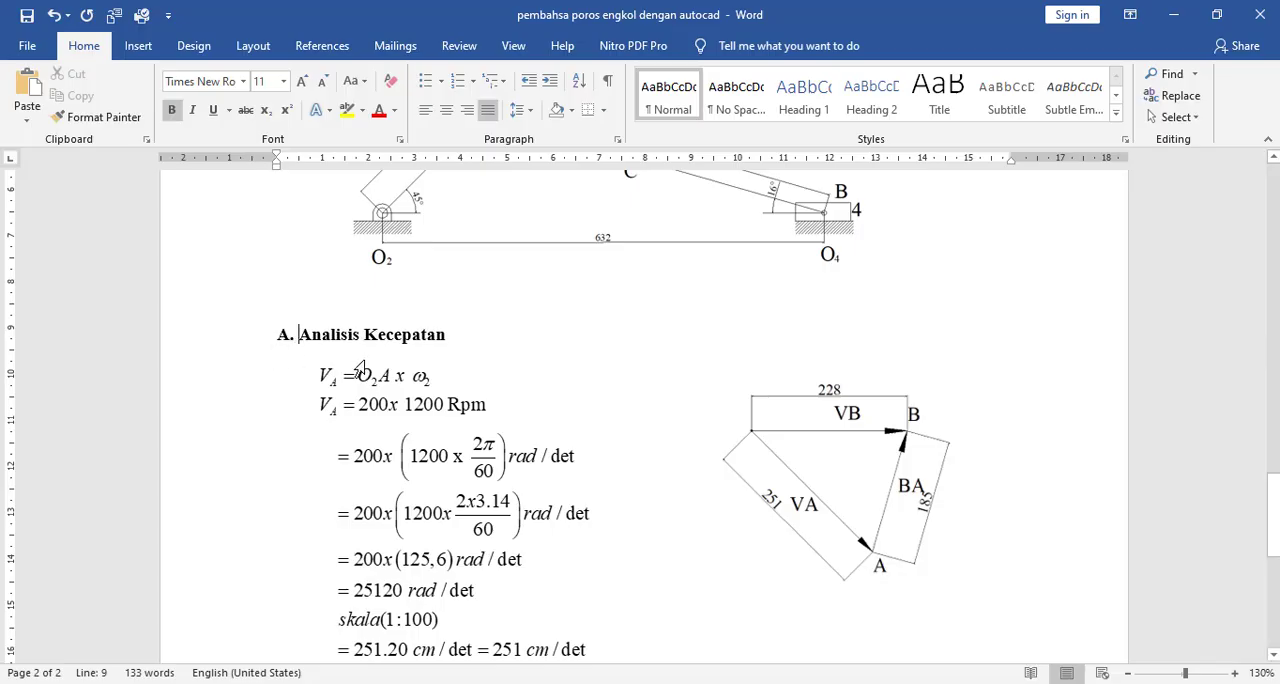
pyautogui.scroll(-3, 389, 397)
pyautogui.scroll(5, 332, 402)
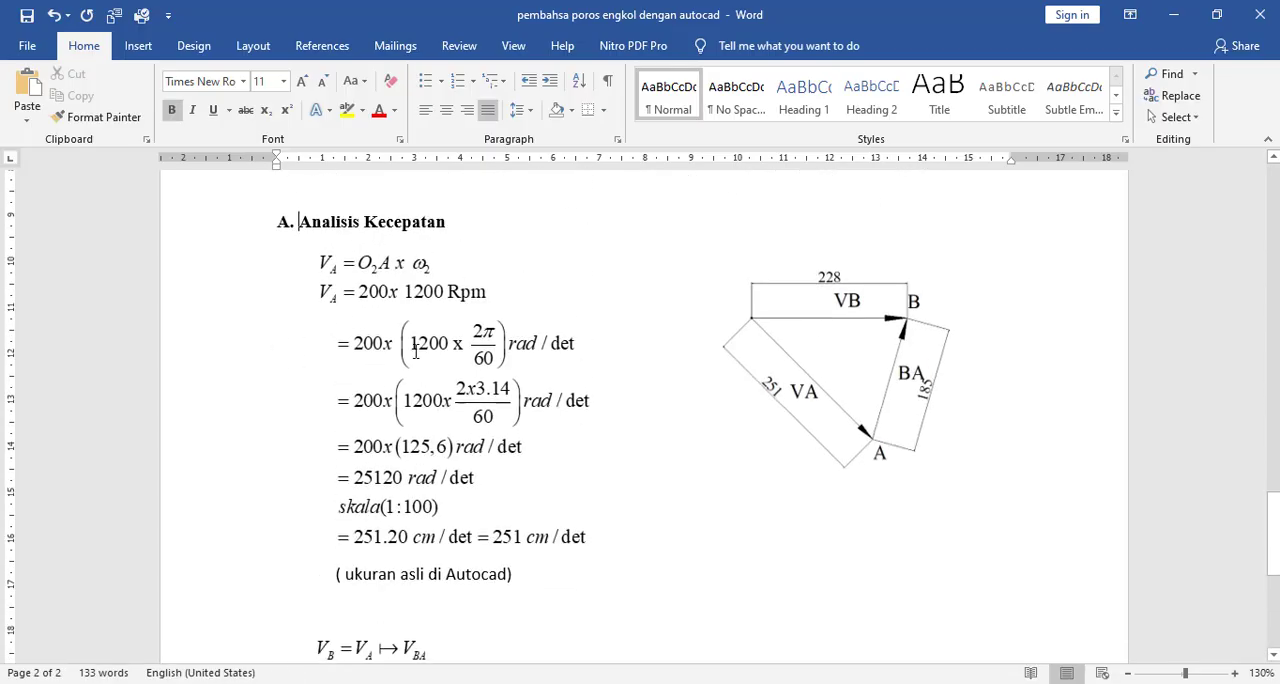
pyautogui.click(458, 222)
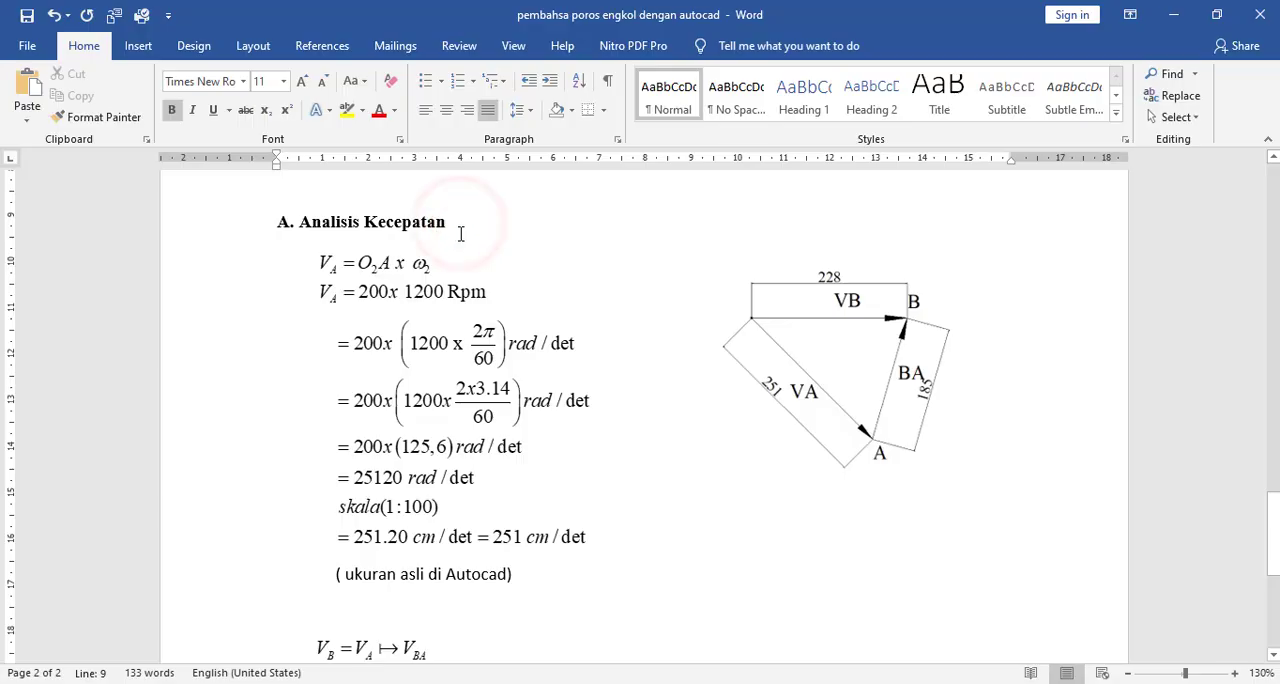
pyautogui.write('VA')
# - Copy the "A. Analisis Kecepatan VA" heading onto the blank line below "( ukuran asli di Autocad)"
pyautogui.moveTo(480, 222); pyautogui.dragTo(240, 215)
pyautogui.scroll(-4, 429, 443)
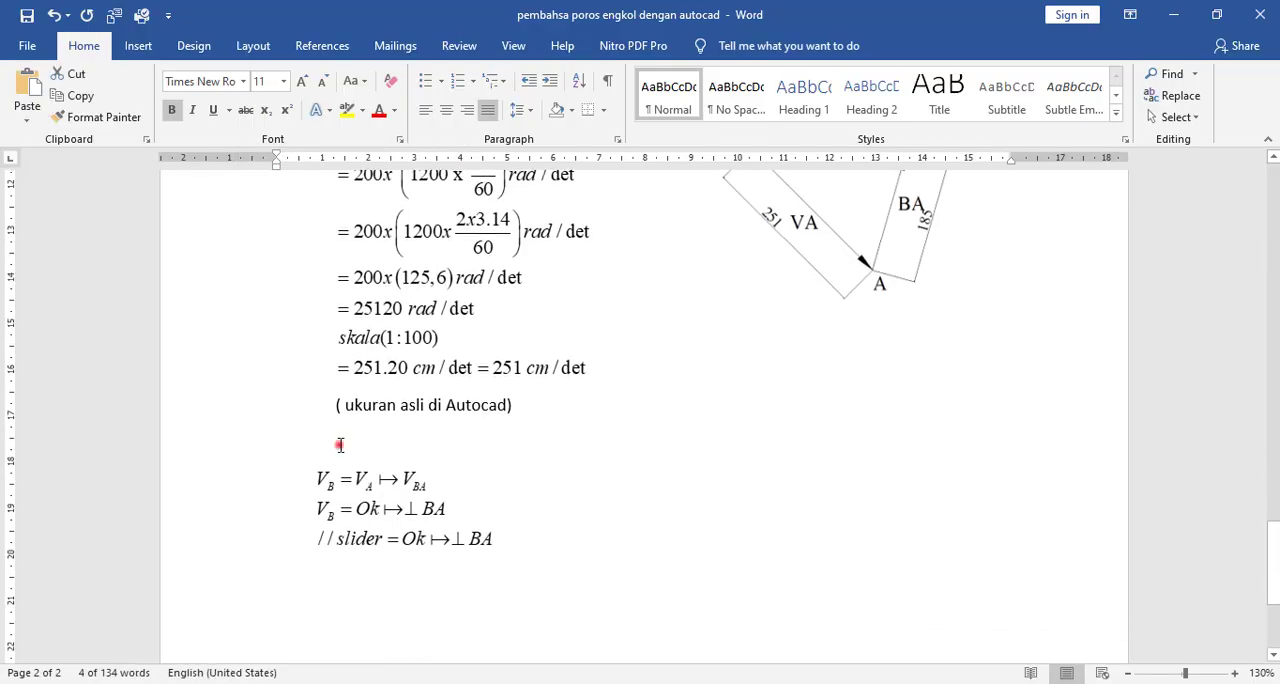
pyautogui.click(340, 445)
pyautogui.hotkey('ctrl', 'v')
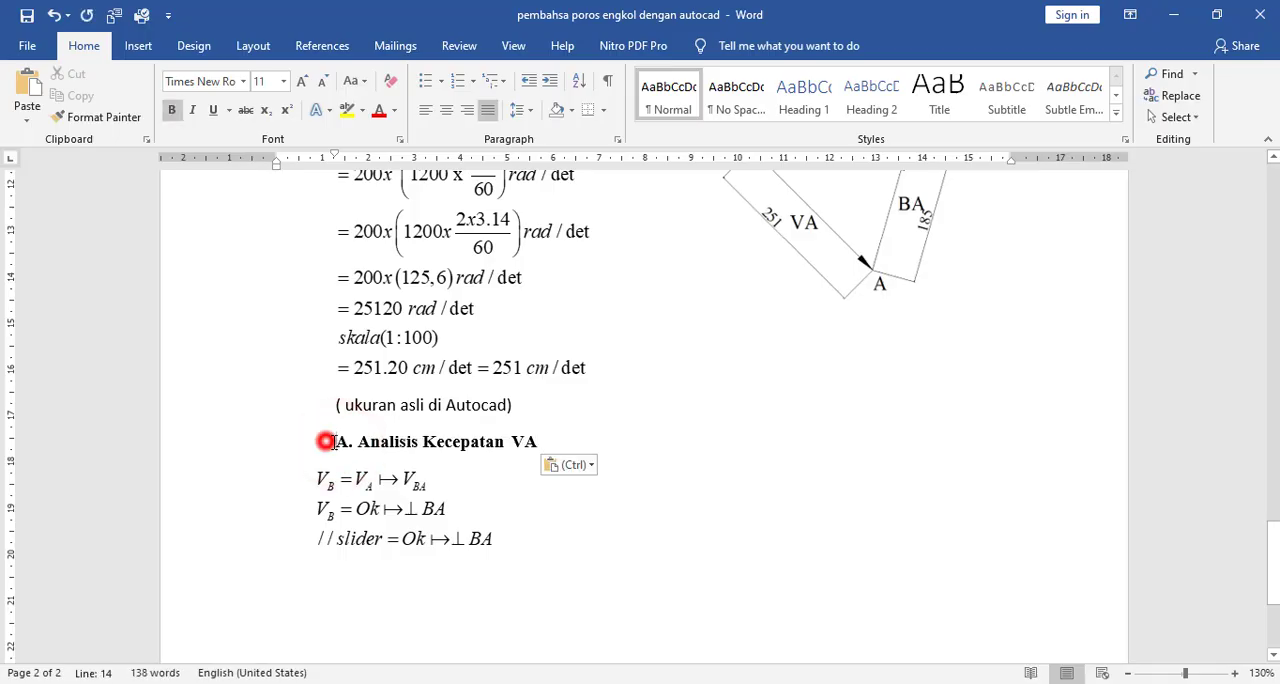
# - Remove the copied heading's indent and change its text to "B. Analisis Kecepatan VB dan VBA"
pyautogui.click(327, 441)
pyautogui.press('BackSpace')
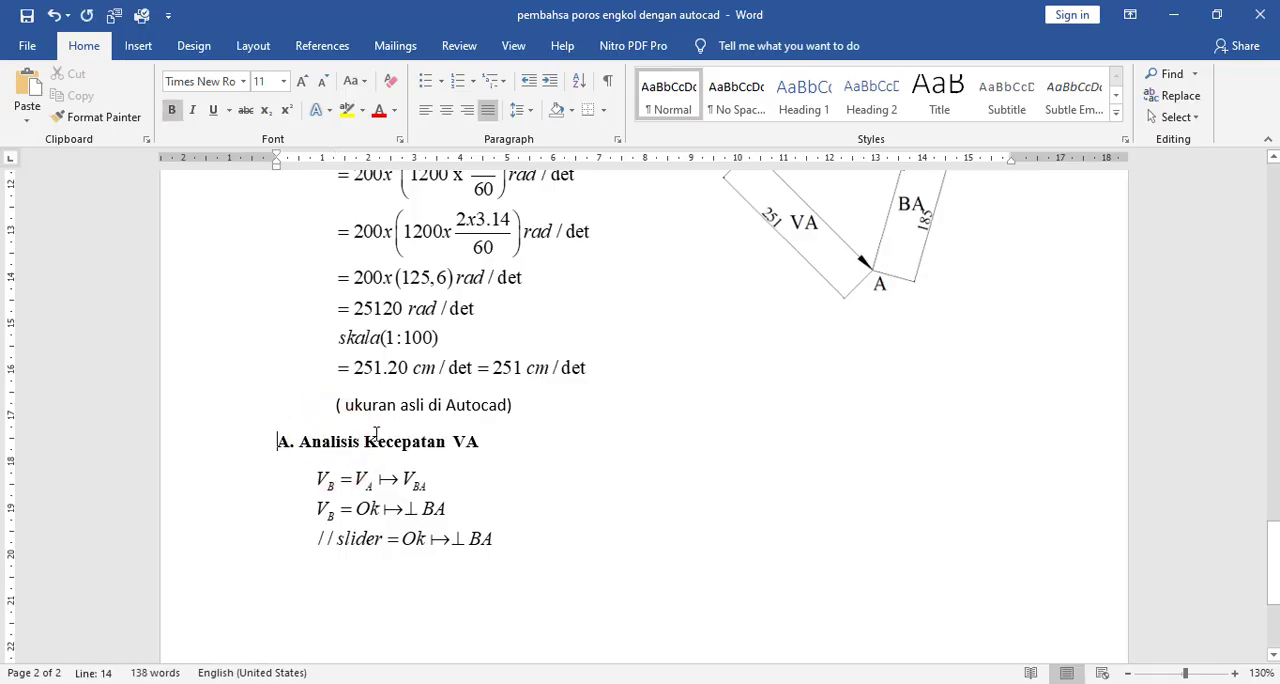
pyautogui.write('B')
pyautogui.press('Delete')
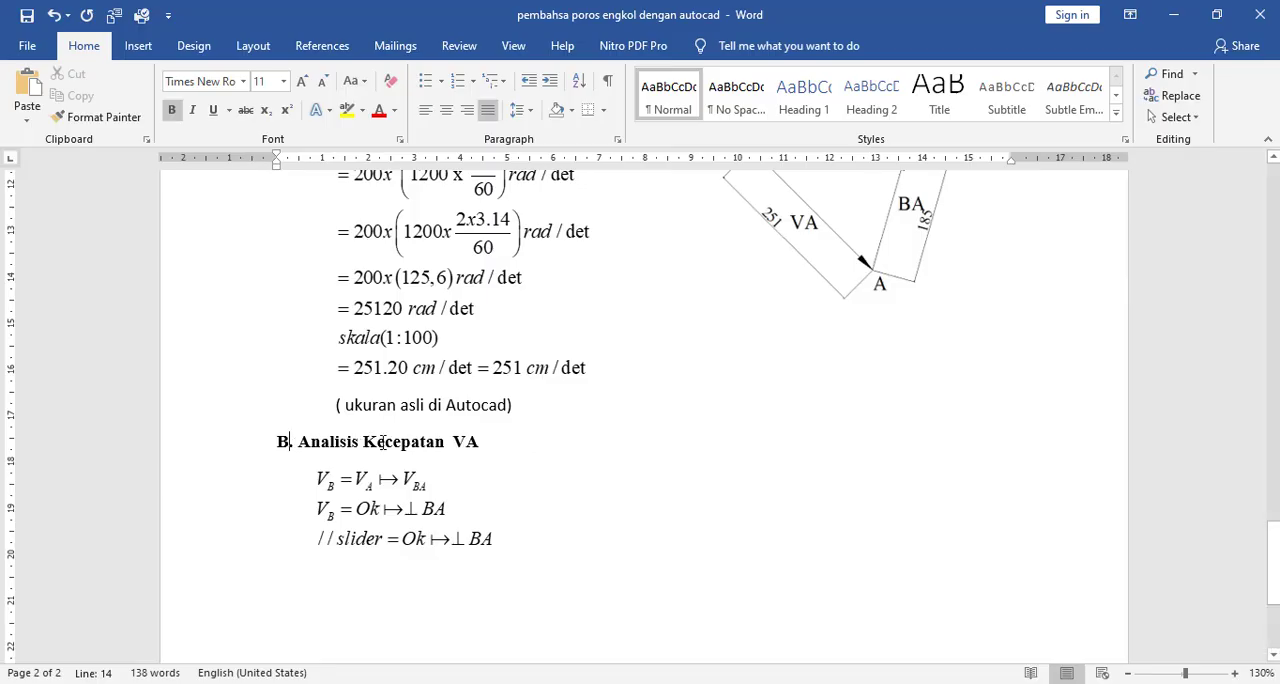
pyautogui.click(467, 442)
# - Review the velocity sections with the triangle picture and the earlier velocity results on page 1
pyautogui.scroll(3, 600, 510)
pyautogui.scroll(1, 730, 483)
pyautogui.scroll(-5, 801, 498)
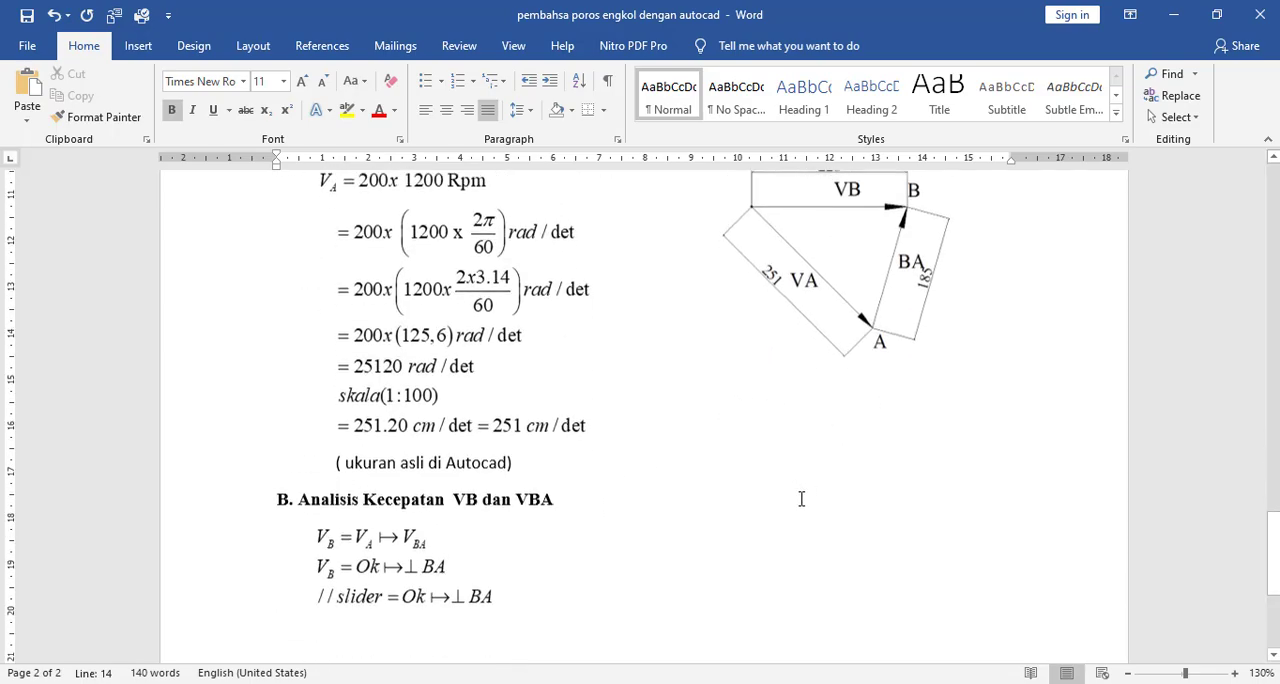
pyautogui.scroll(4, 797, 501)
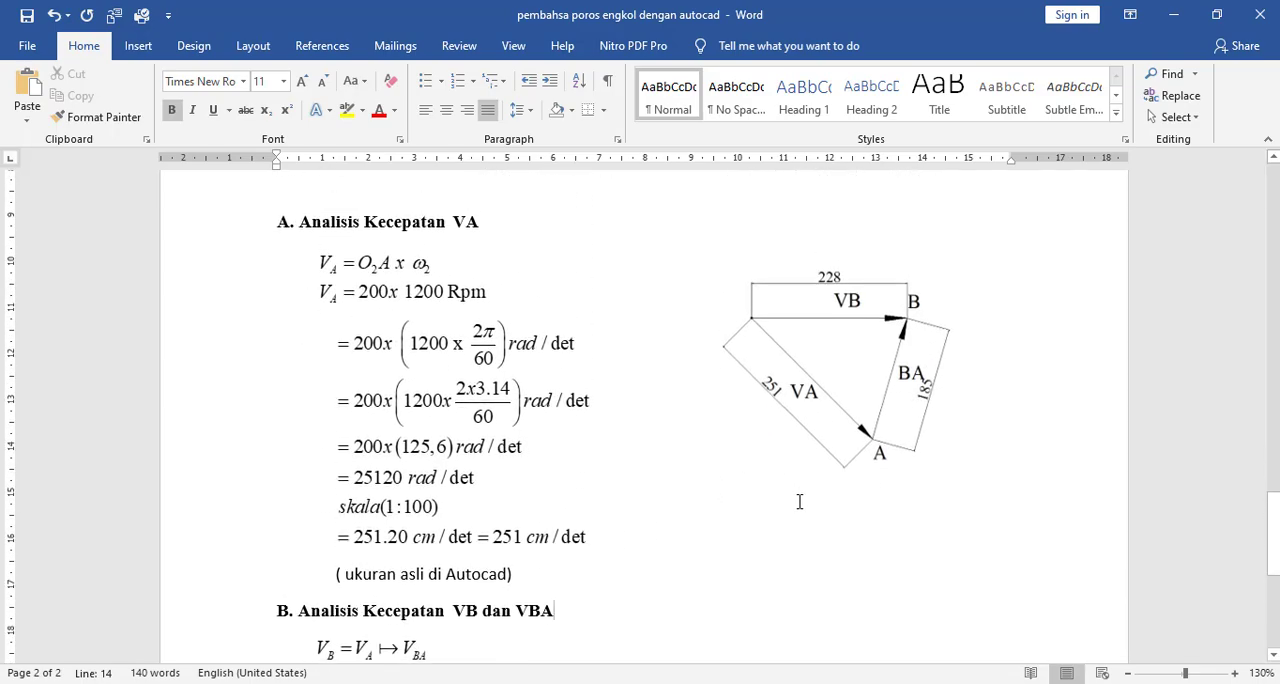
pyautogui.scroll(-3, 680, 449)
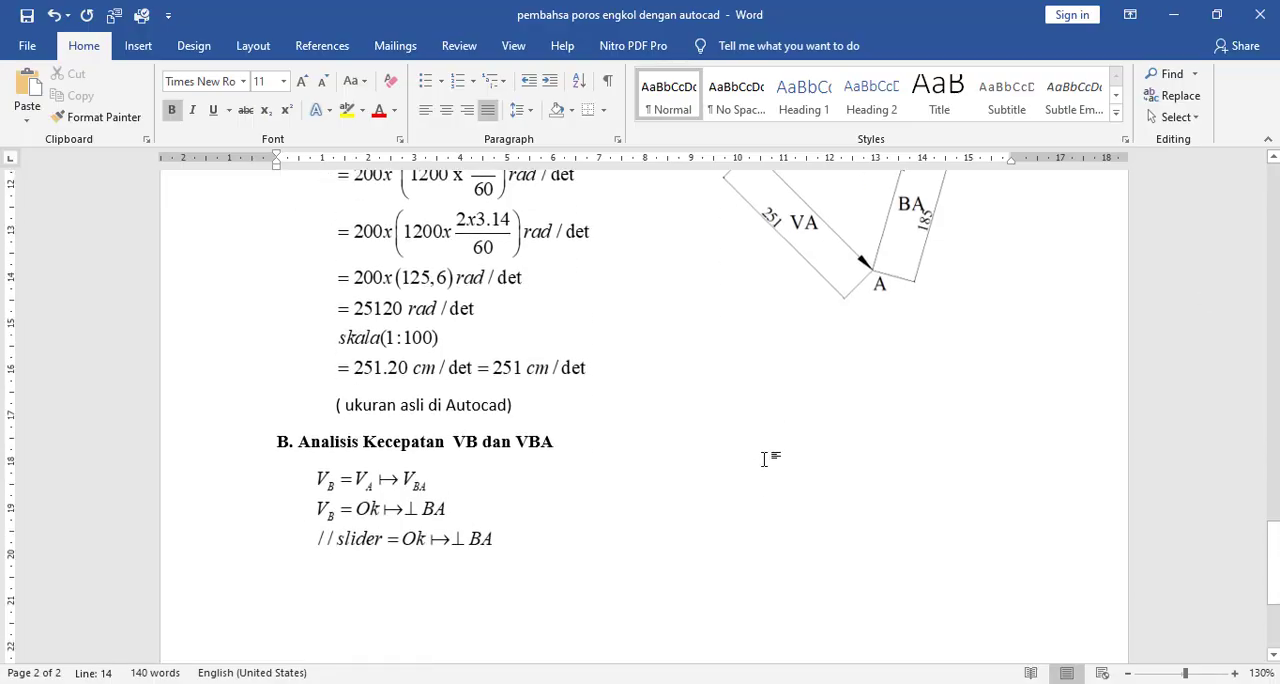
pyautogui.scroll(20, 765, 459)
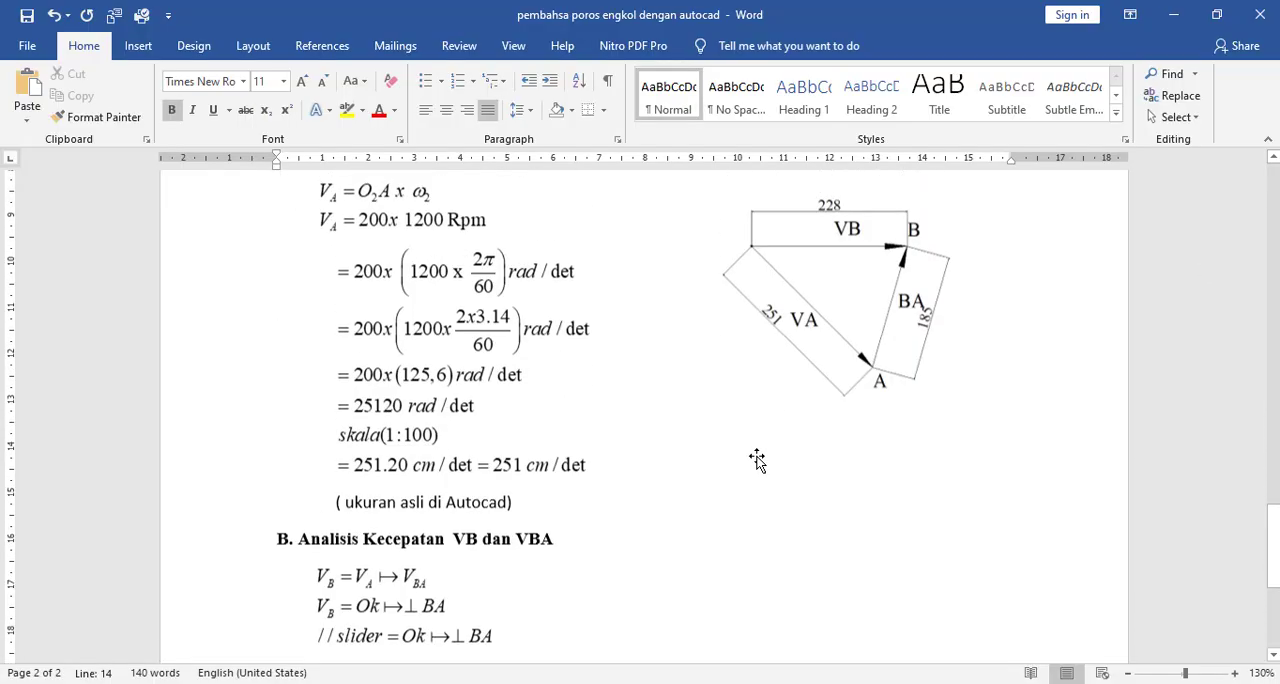
pyautogui.scroll(-4, 766, 463)
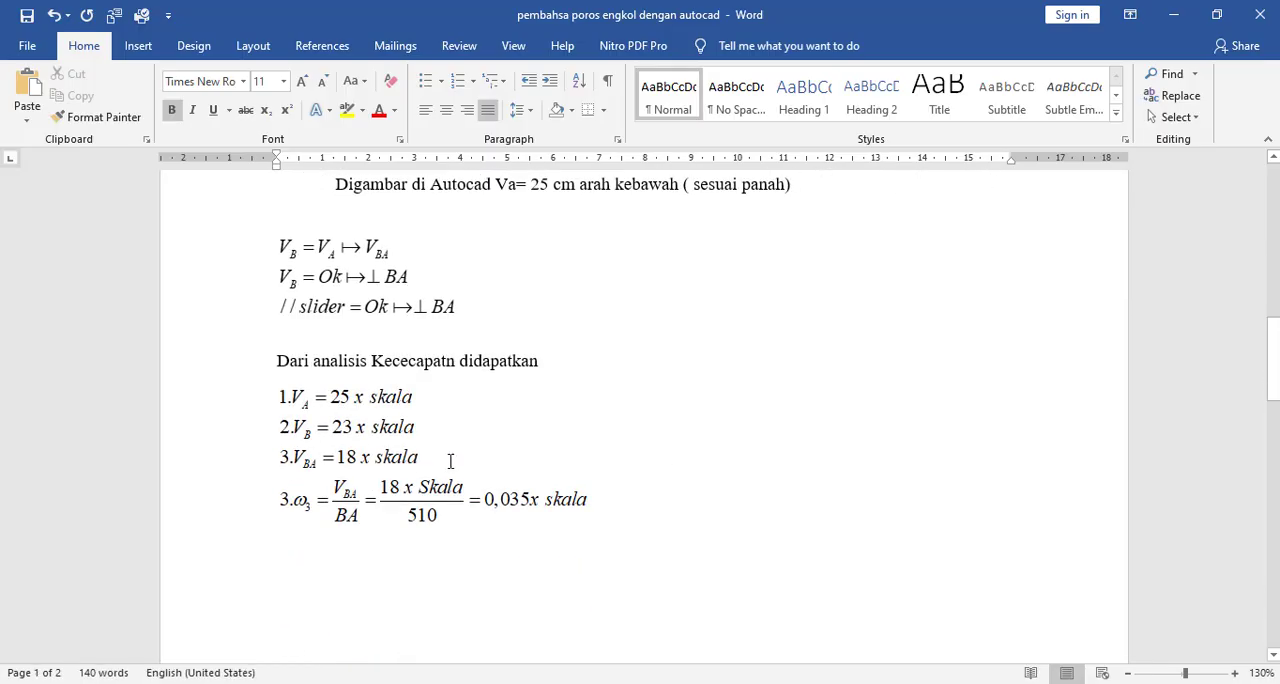
pyautogui.scroll(-20, 717, 435)
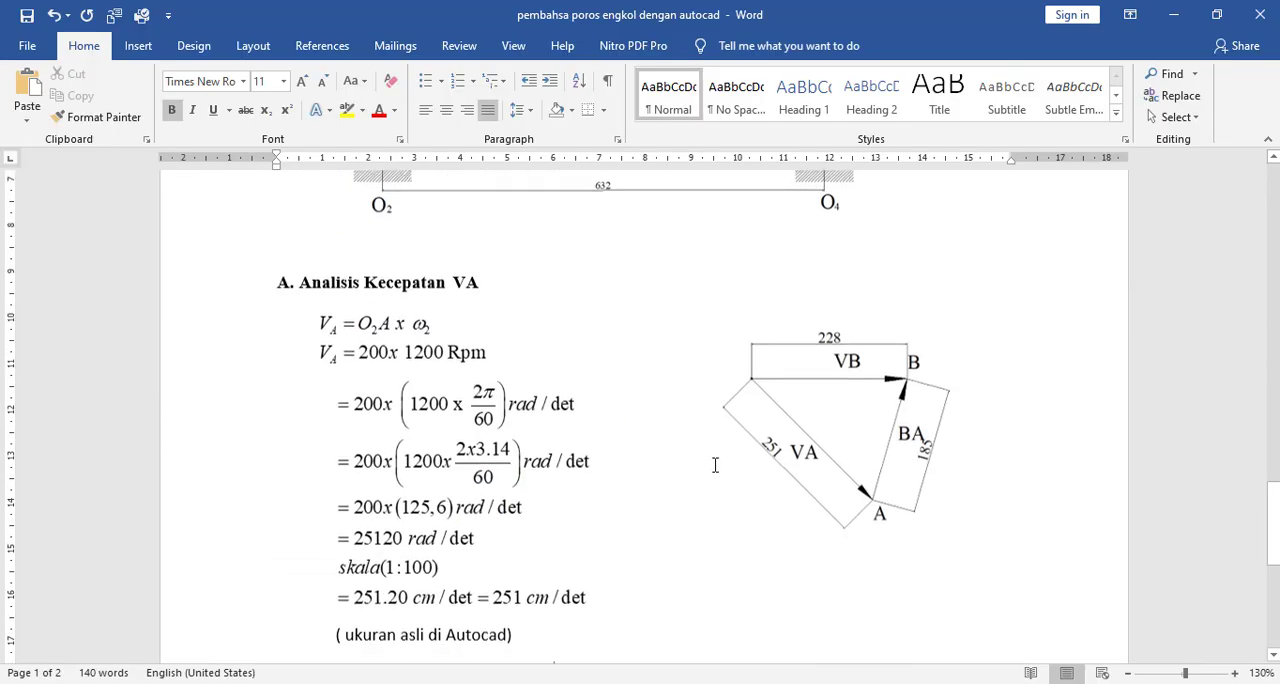
# - Copy the "B. Analisis Kecepatan VB dan VBA" heading and paste it below the slider equation, leaving space after the equations
pyautogui.moveTo(556, 392); pyautogui.dragTo(200, 377)
pyautogui.hotkey('ctrl', 'c')
pyautogui.click(474, 544)
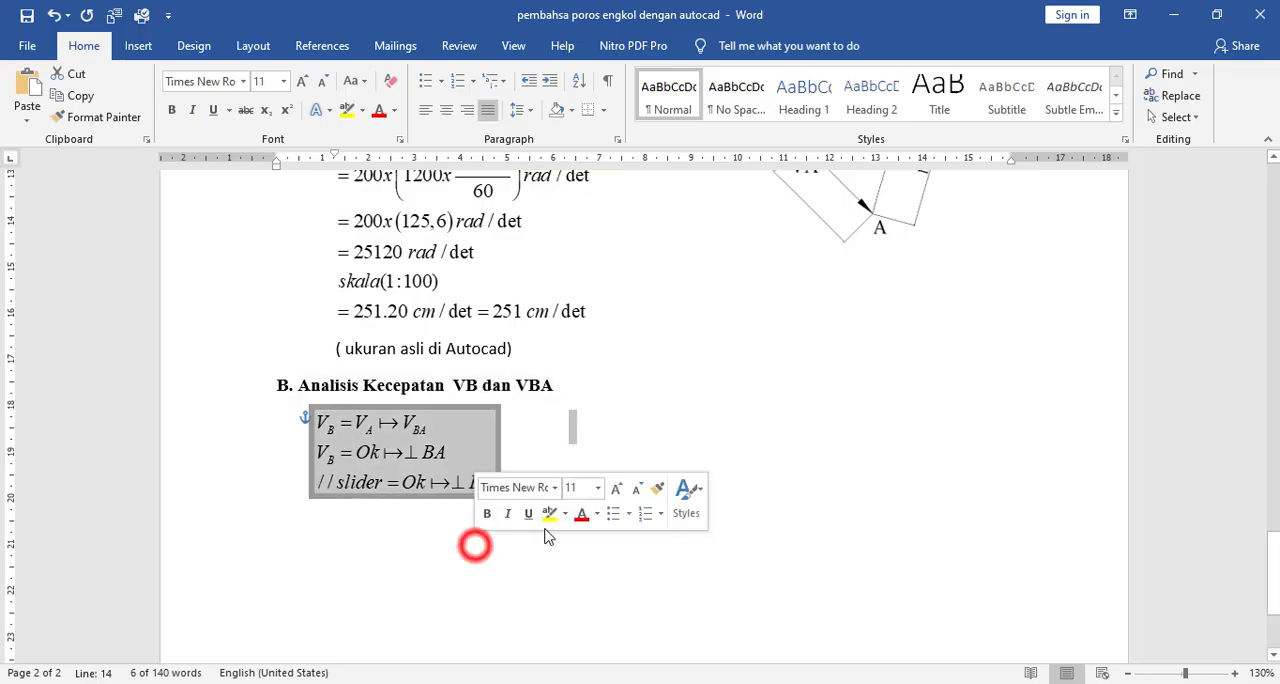
pyautogui.click(403, 647)
pyautogui.click(533, 503)
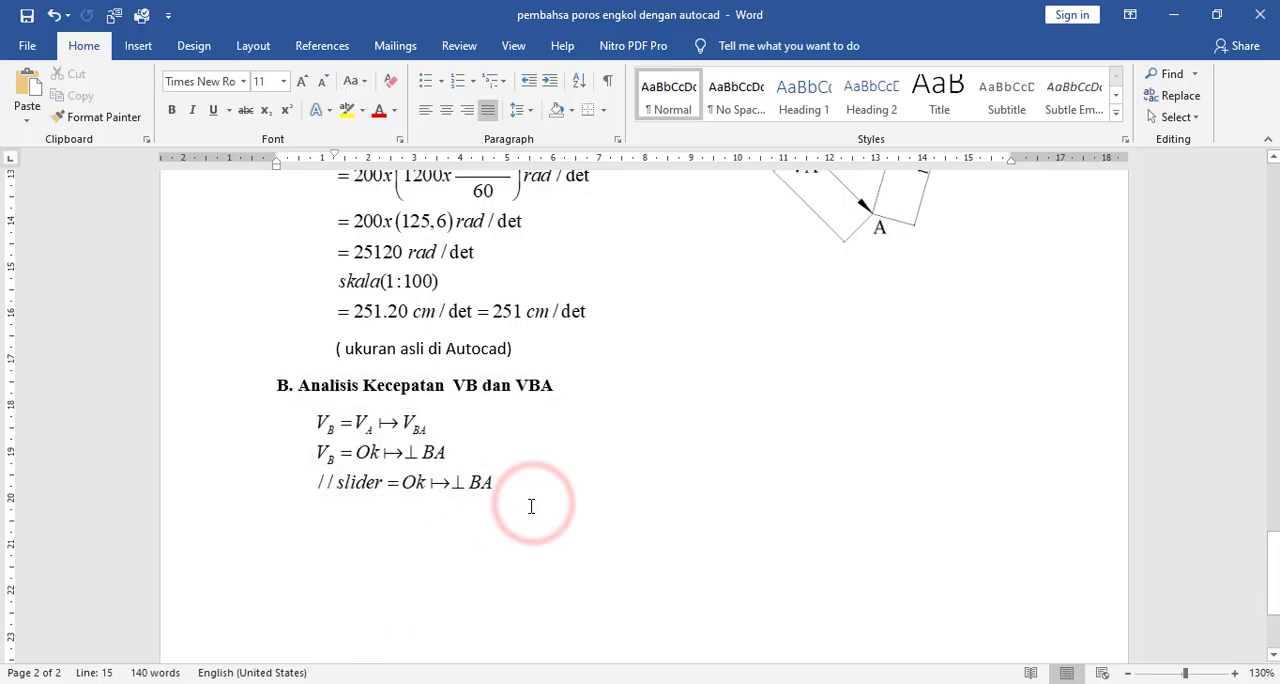
pyautogui.press('Return')
pyautogui.press('BackSpace')
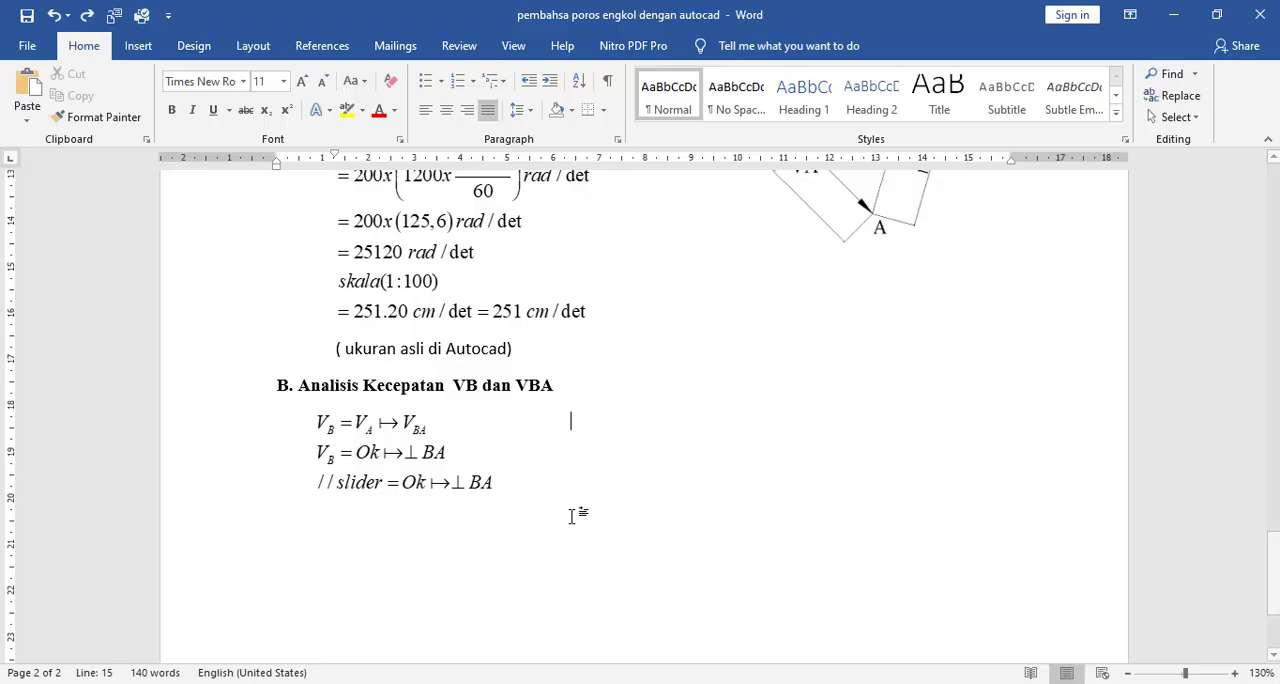
pyautogui.press('Tab')
pyautogui.press('Tab')
pyautogui.press('Tab')
pyautogui.press('Return')
pyautogui.press('Return')
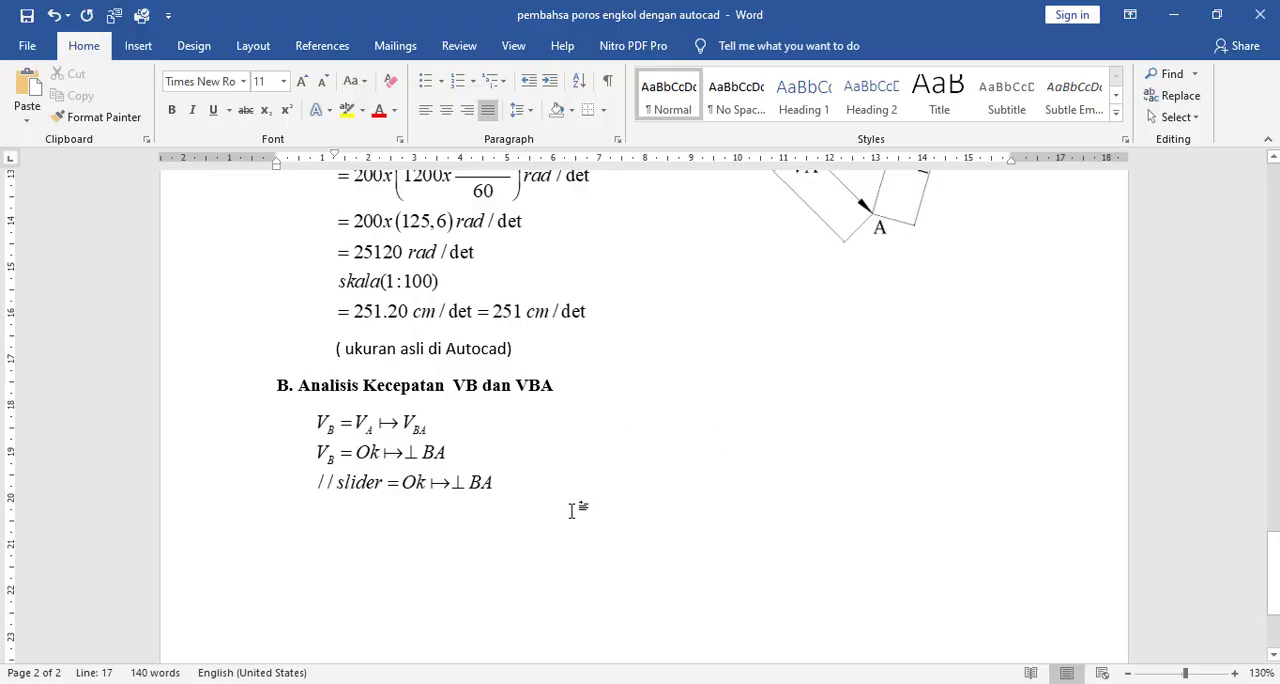
pyautogui.hotkey('ctrl', 'v')
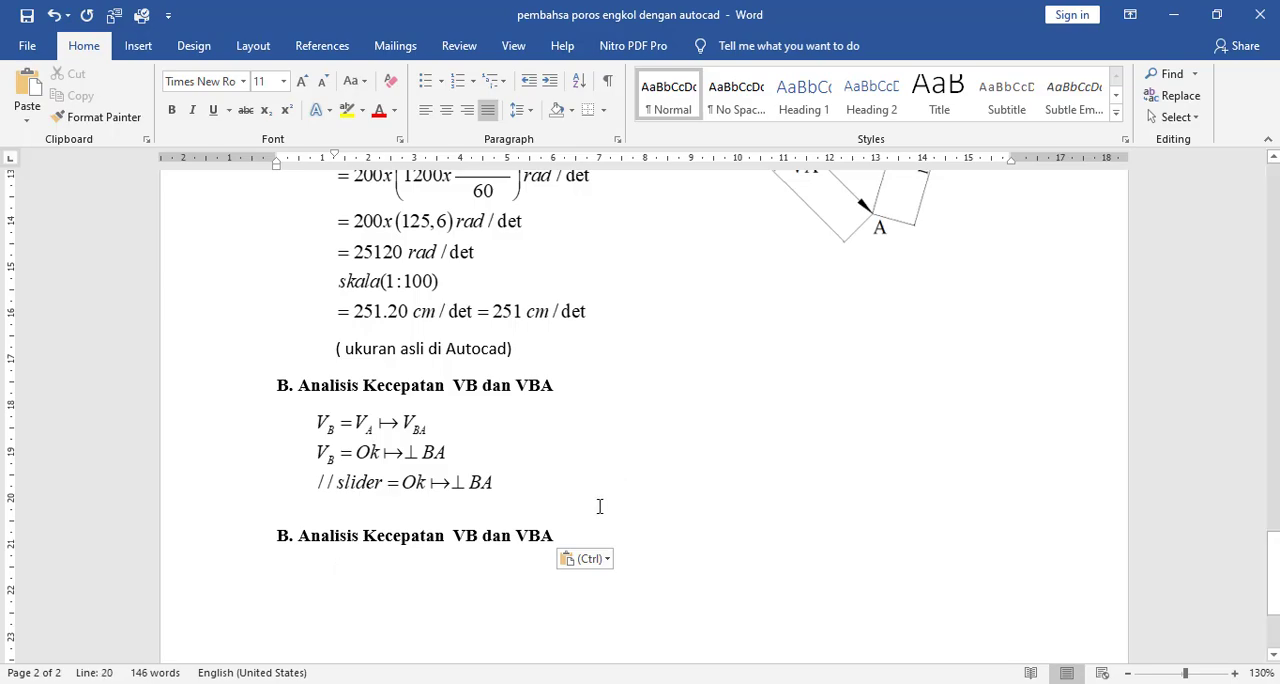
# - Change the lower copied heading to "B. Analisis Kecepatan VC dan ( VCA dan VBA )" and start a new line beneath it
pyautogui.click(481, 537)
pyautogui.press('BackSpace')
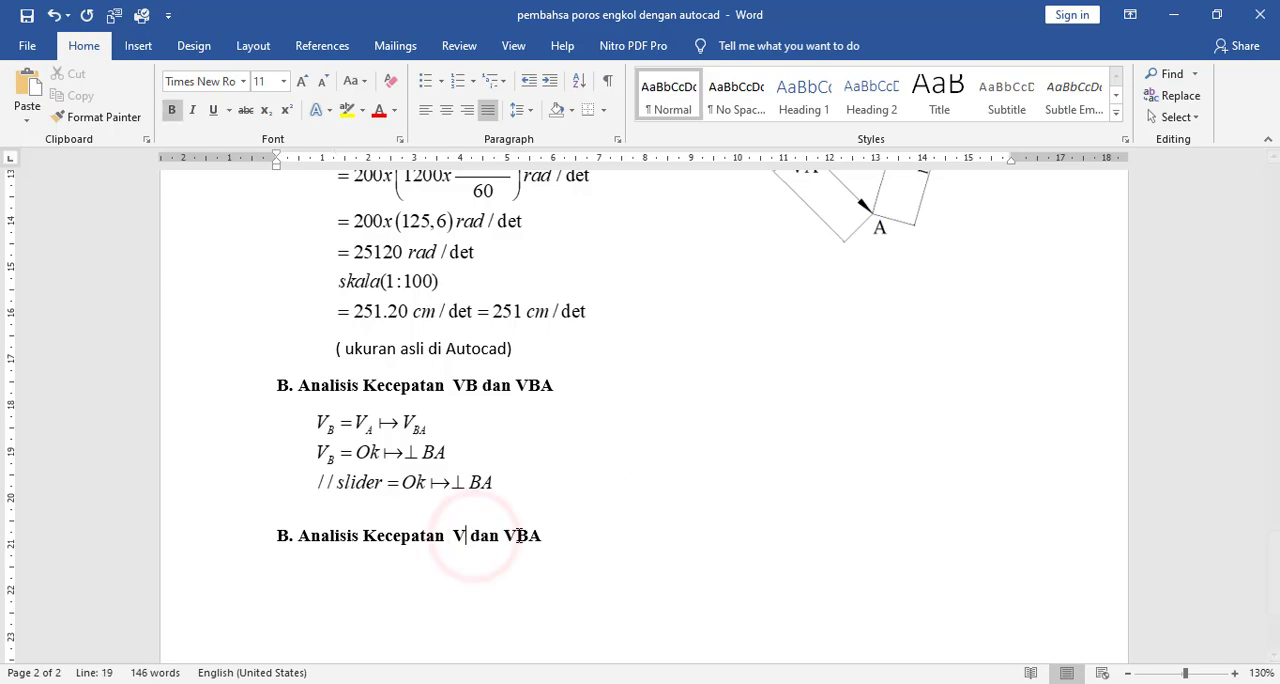
pyautogui.write('C')
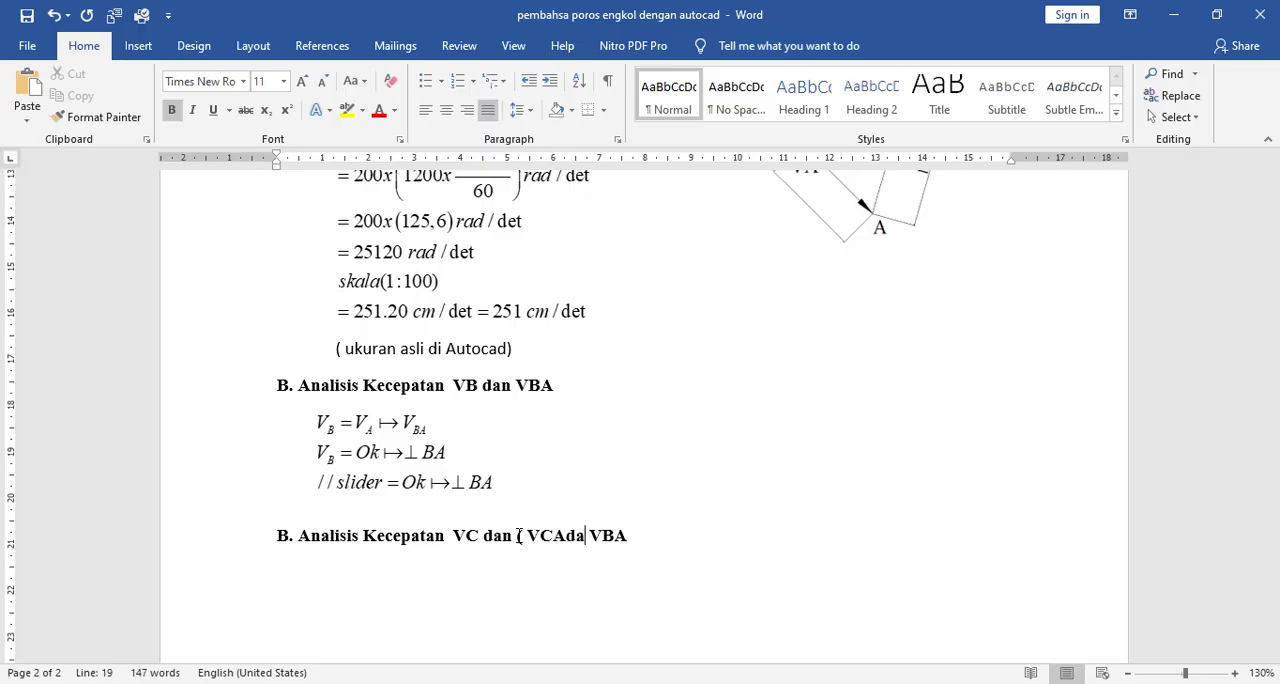
pyautogui.write('dan')
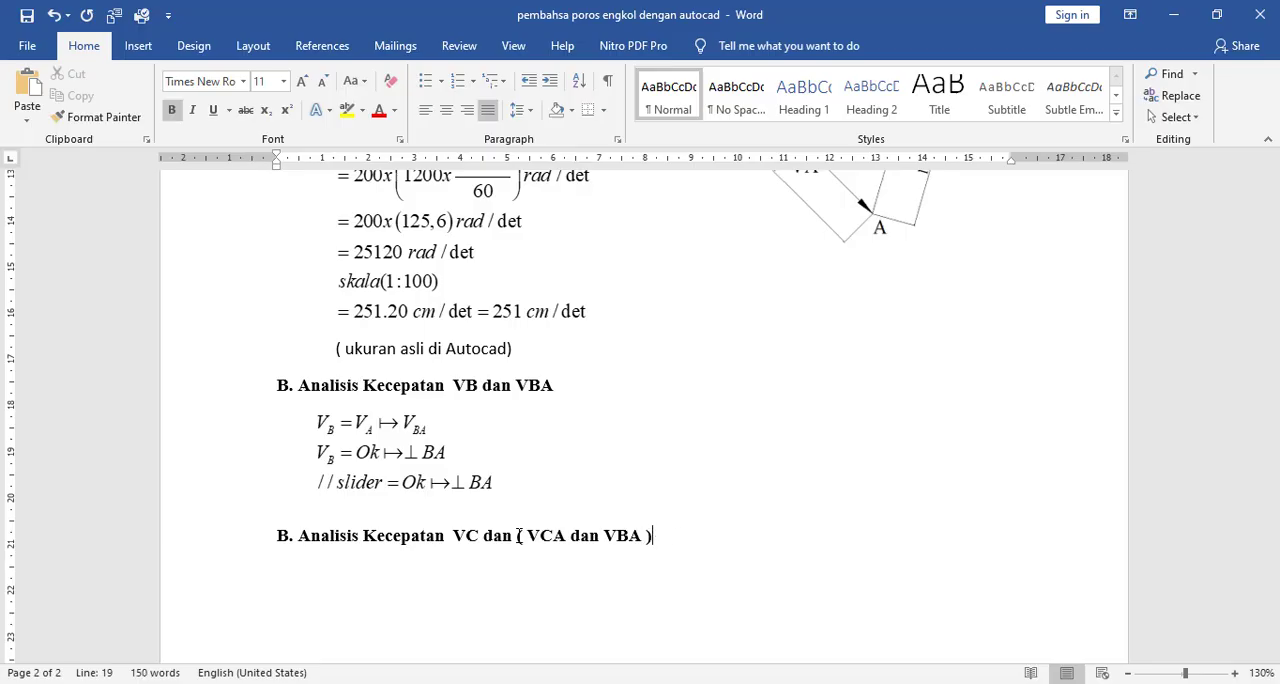
pyautogui.click(738, 490)
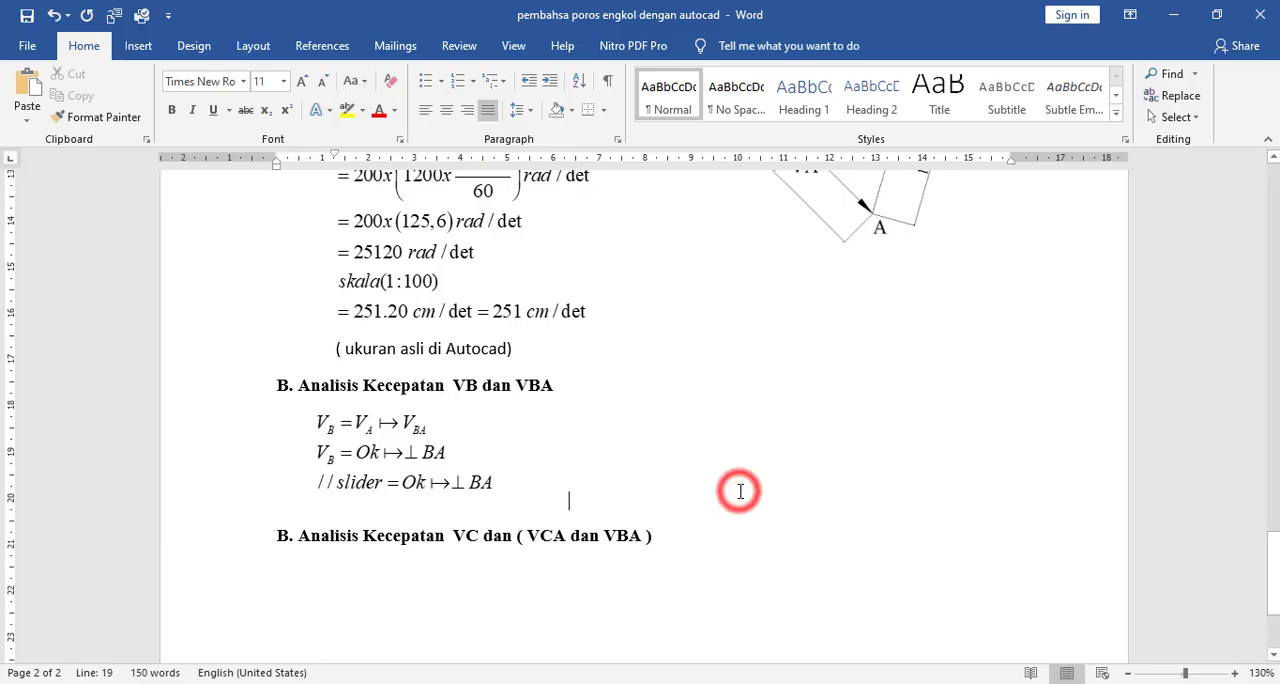
pyautogui.scroll(-2, 718, 484)
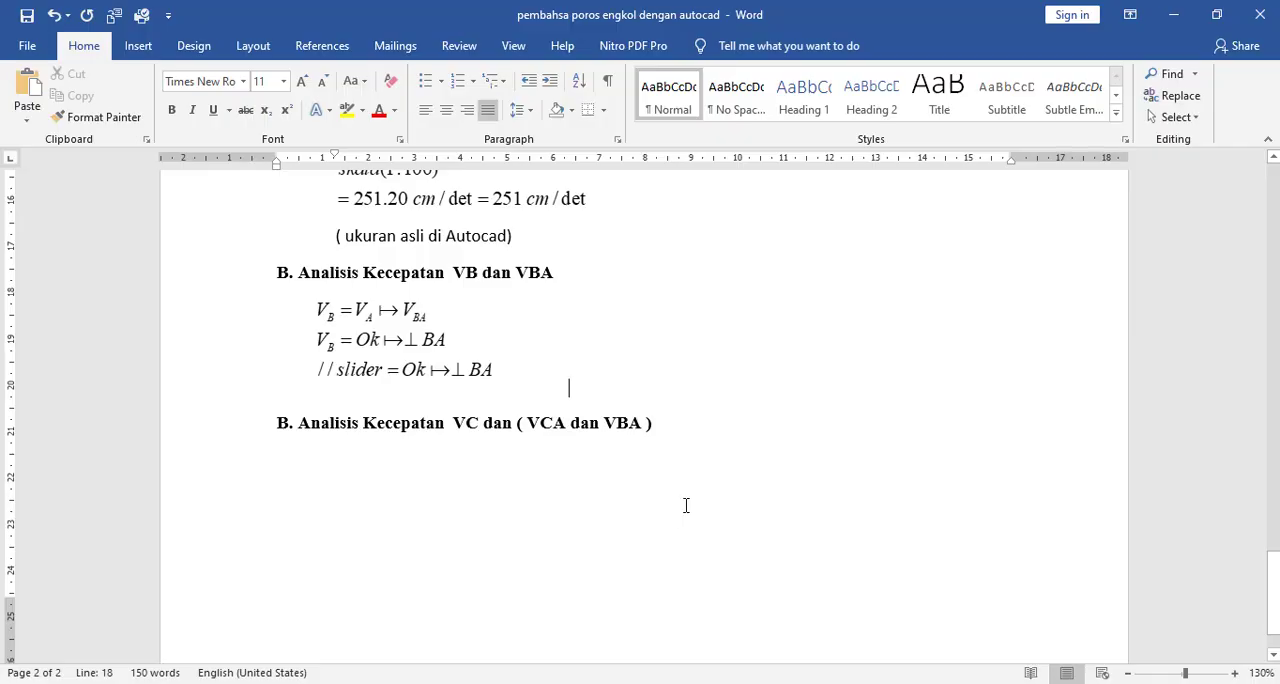
pyautogui.click(707, 433)
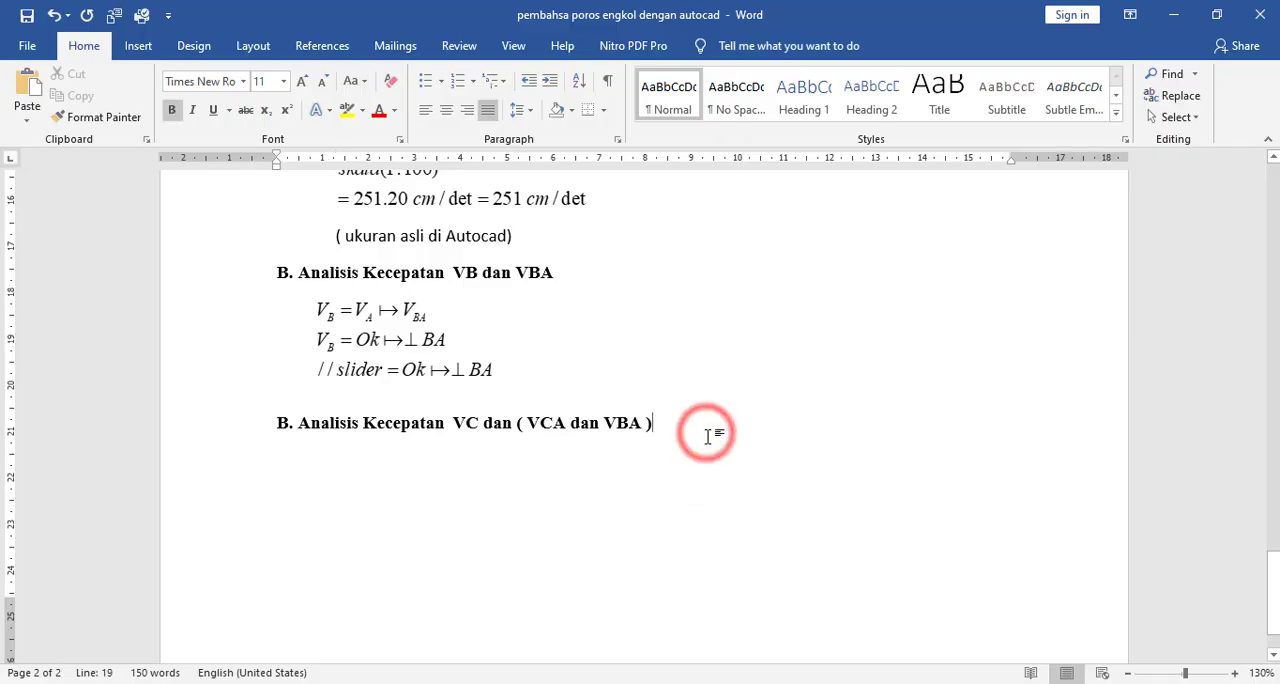
pyautogui.press('Return')
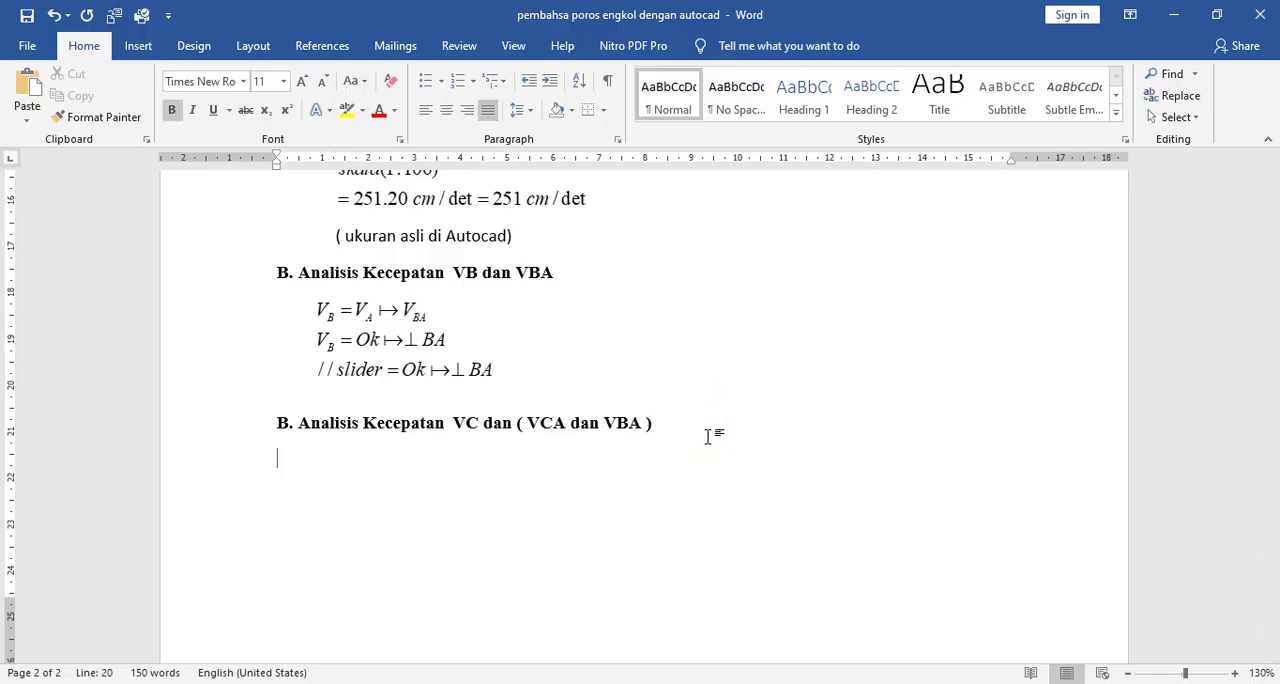
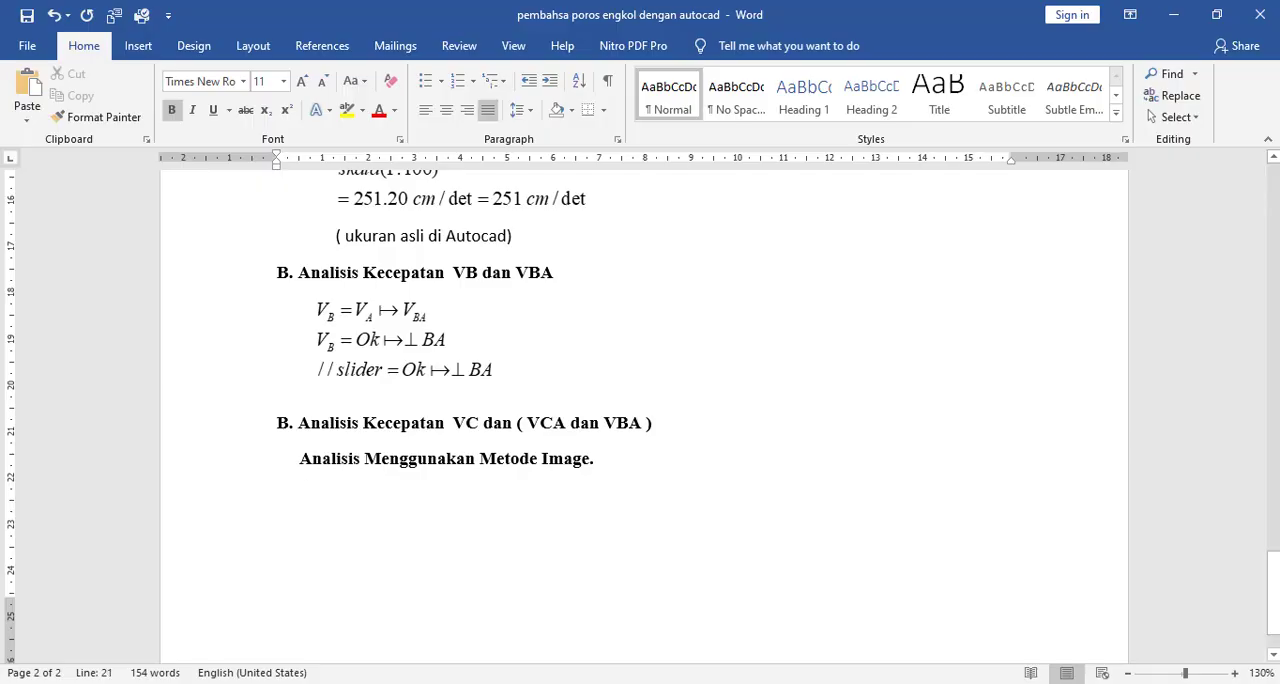
# - Switch to the AutoCAD drawing and delete the equation picture beside the velocity triangle
pyautogui.click(838, 683)
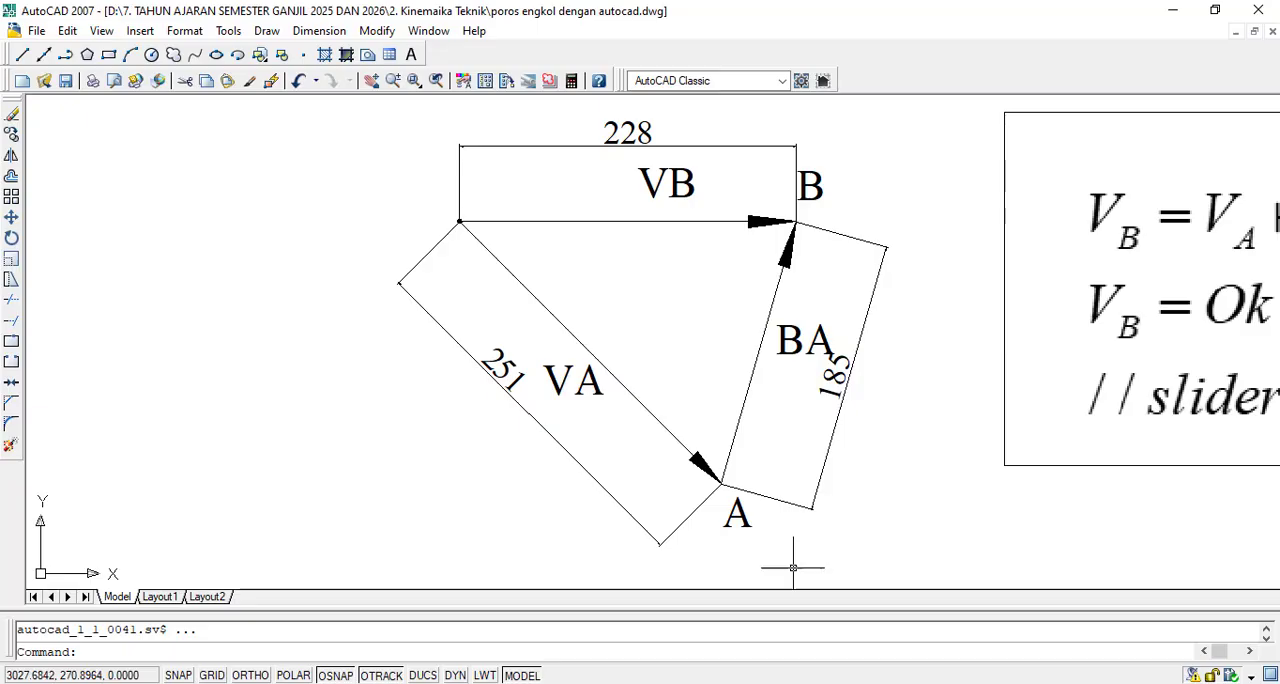
pyautogui.scroll(-3, 712, 399)
pyautogui.scroll(3, 907, 316)
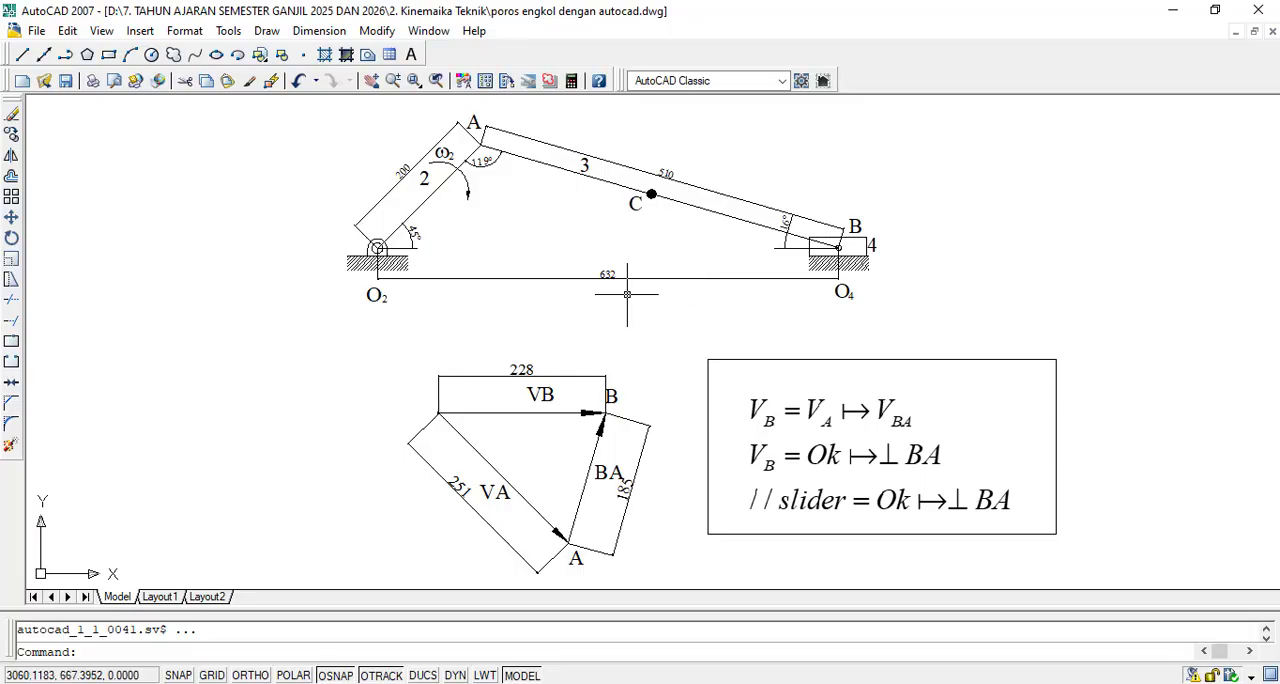
pyautogui.click(718, 392)
pyautogui.click(749, 358)
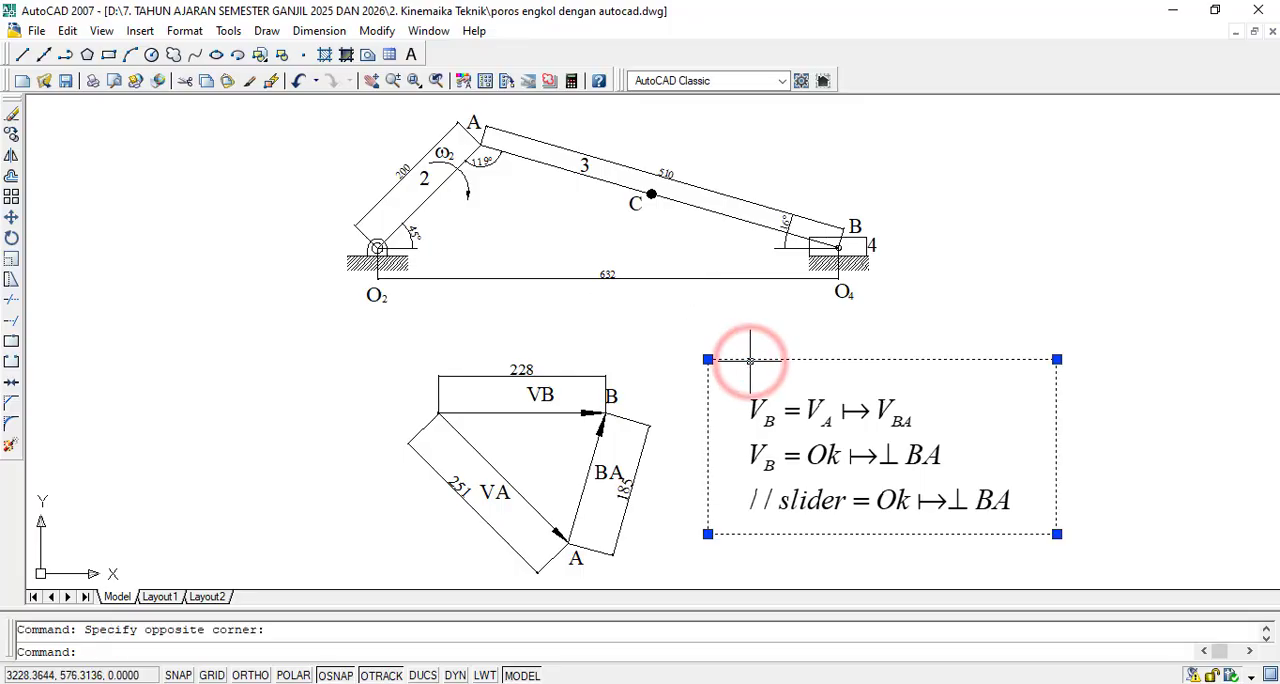
pyautogui.press('Delete')
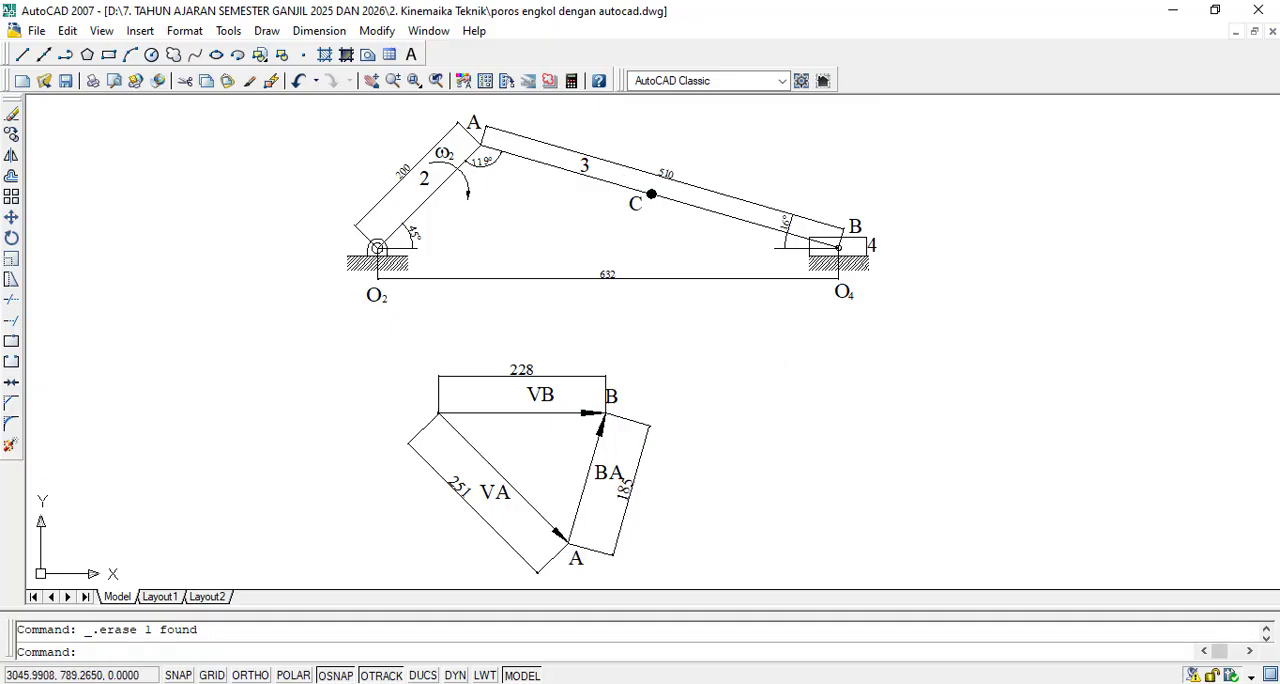
pyautogui.click(12, 134)
pyautogui.scroll(5, 634, 162)
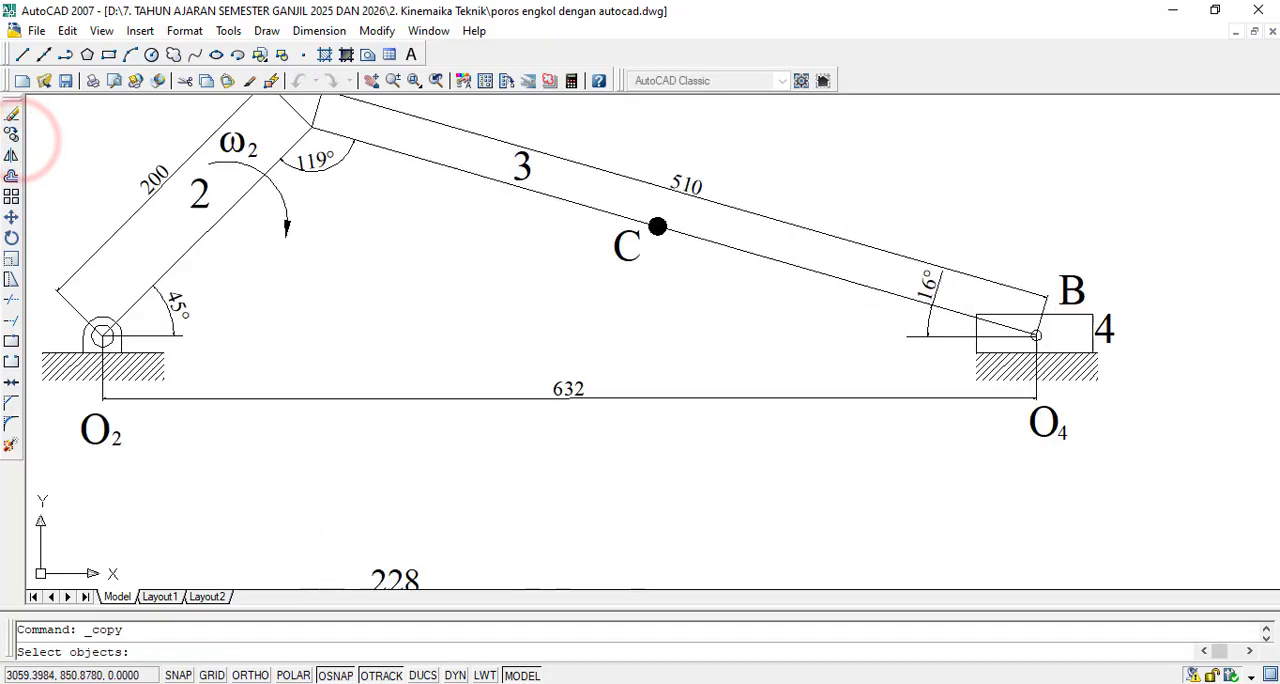
pyautogui.click(422, 156)
pyautogui.click(371, 214)
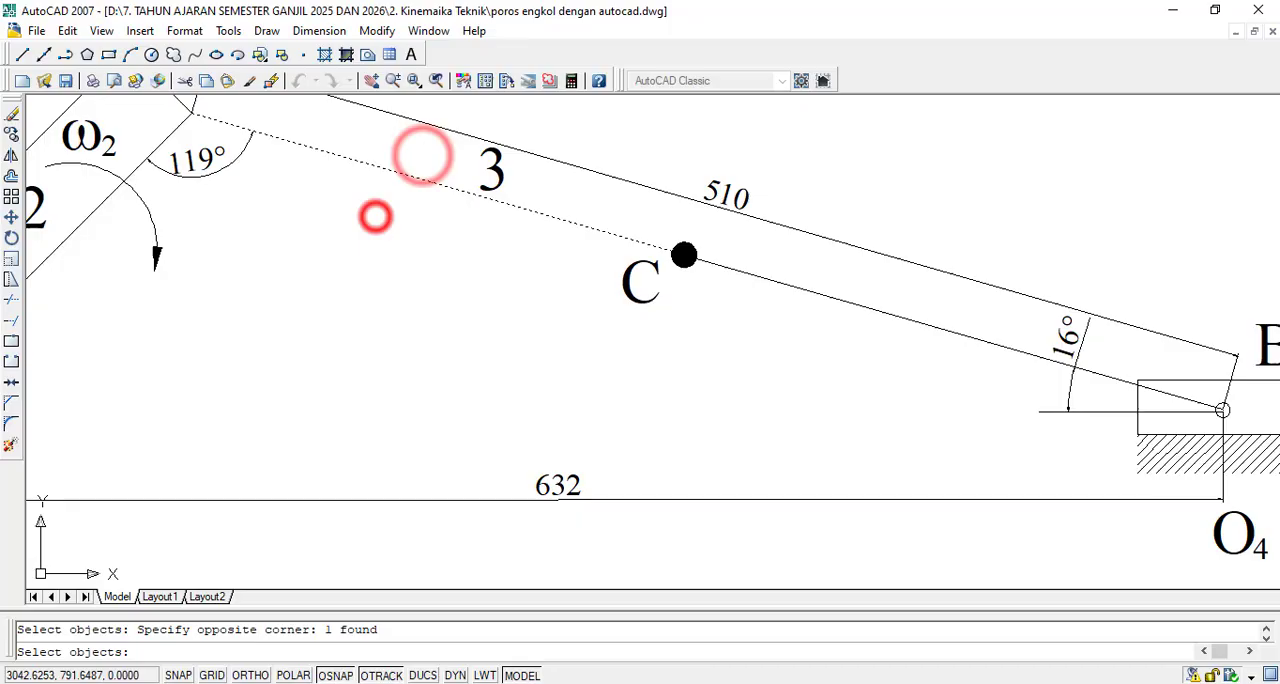
pyautogui.scroll(3, 704, 249)
pyautogui.click(700, 250)
pyautogui.click(701, 254)
pyautogui.scroll(-6, 663, 251)
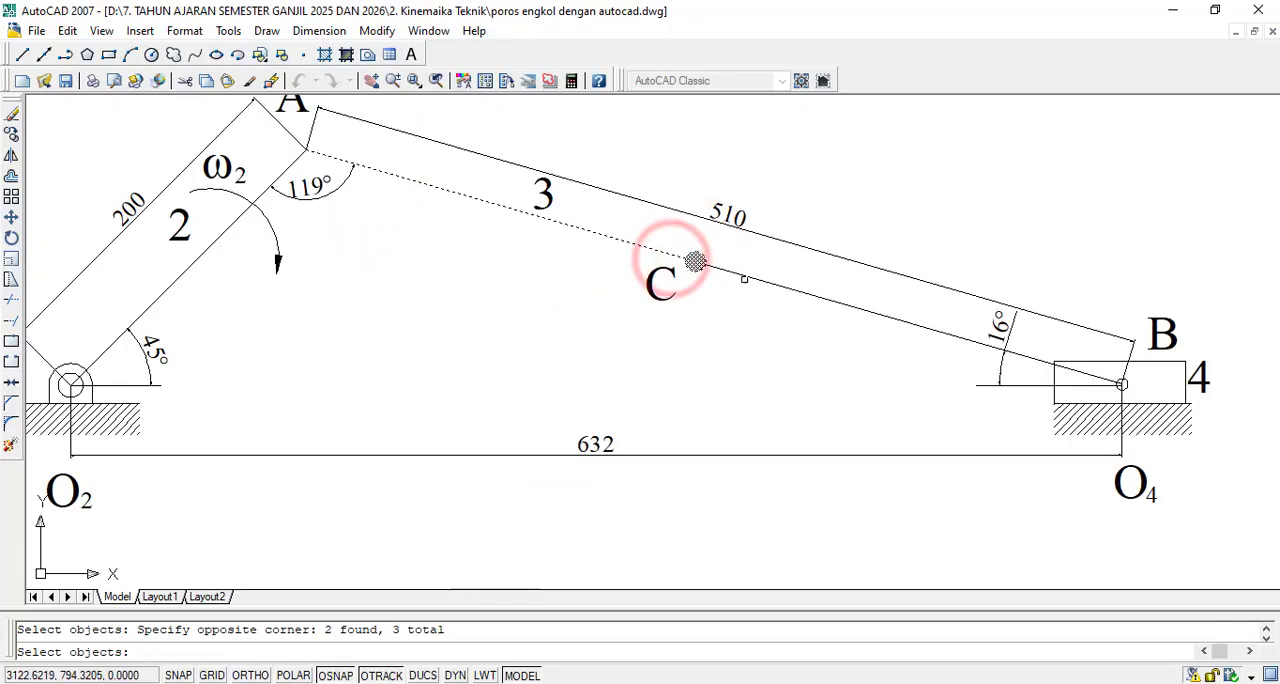
pyautogui.scroll(3, 801, 266)
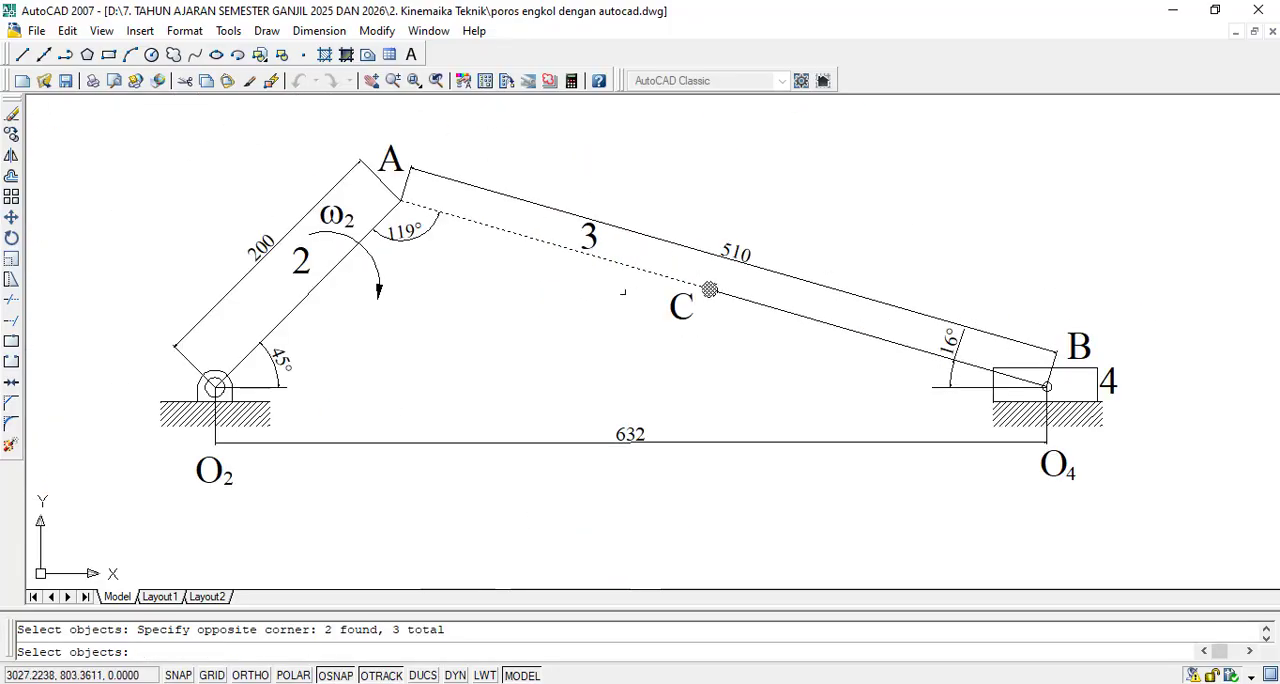
pyautogui.press('Return')
pyautogui.click(520, 234)
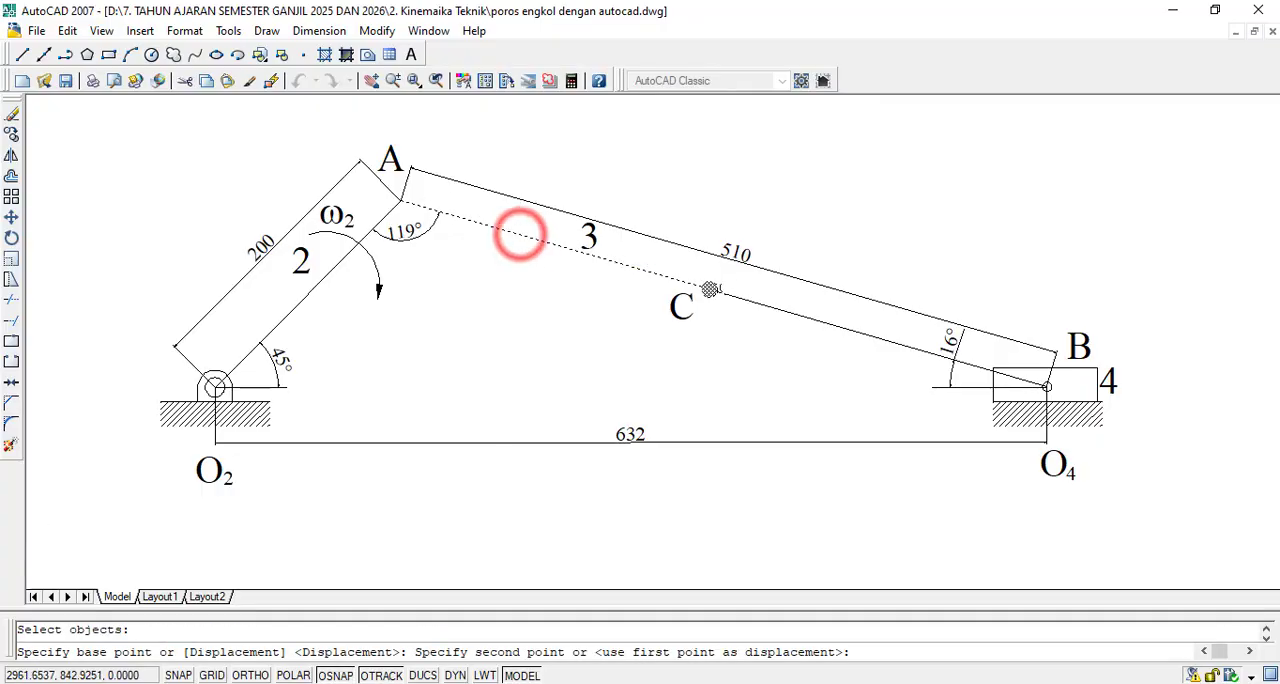
pyautogui.scroll(-5, 729, 354)
pyautogui.scroll(2, 729, 364)
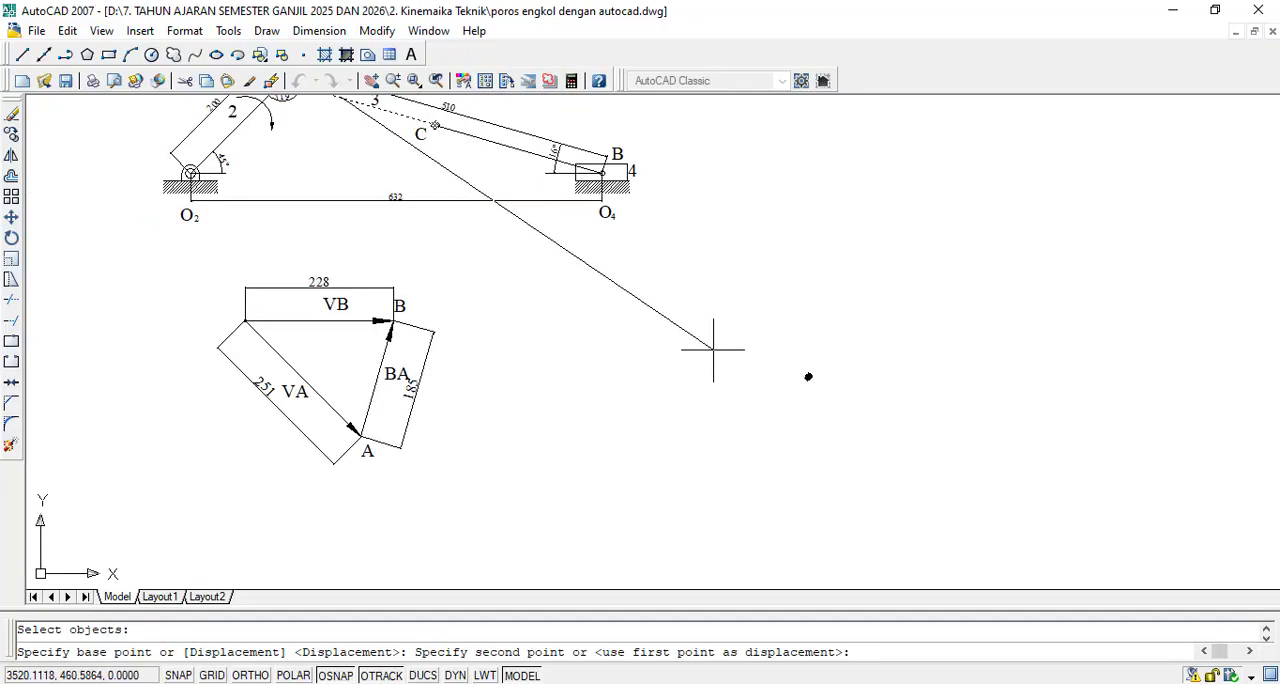
pyautogui.press('Escape')
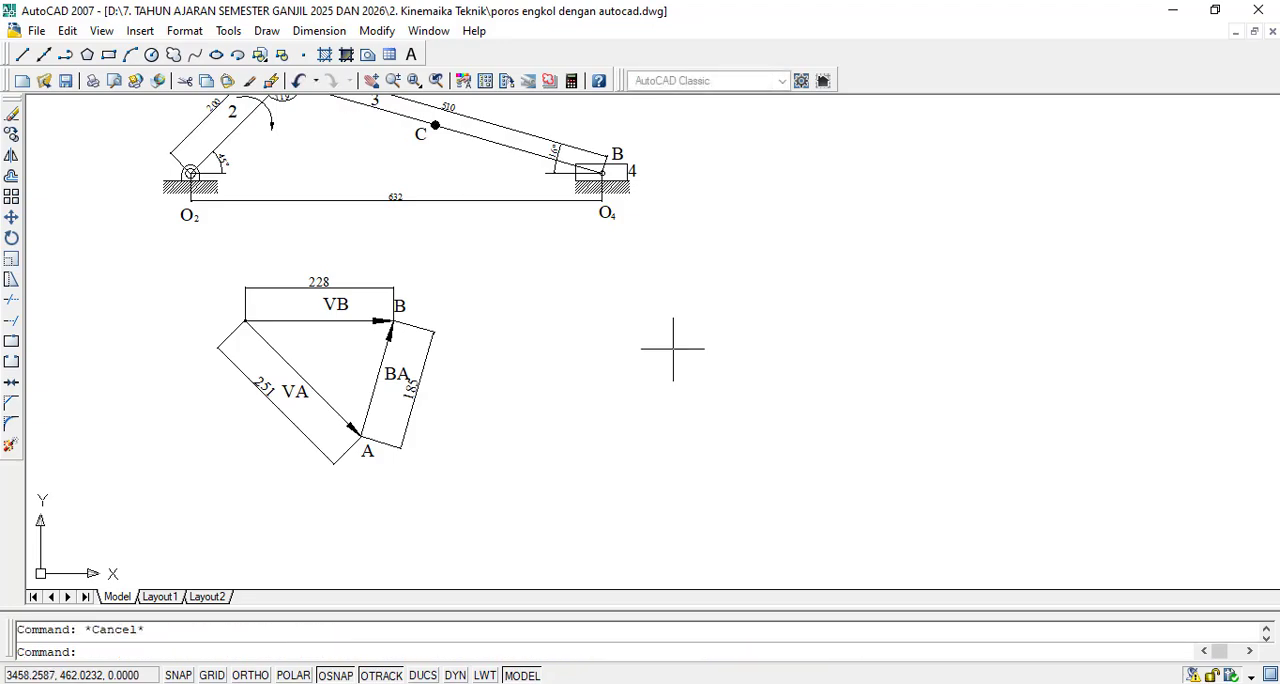
# - Copy both halves of link AB with the joint C dot into the empty space to the right of the velocity triangle
pyautogui.click(12, 134)
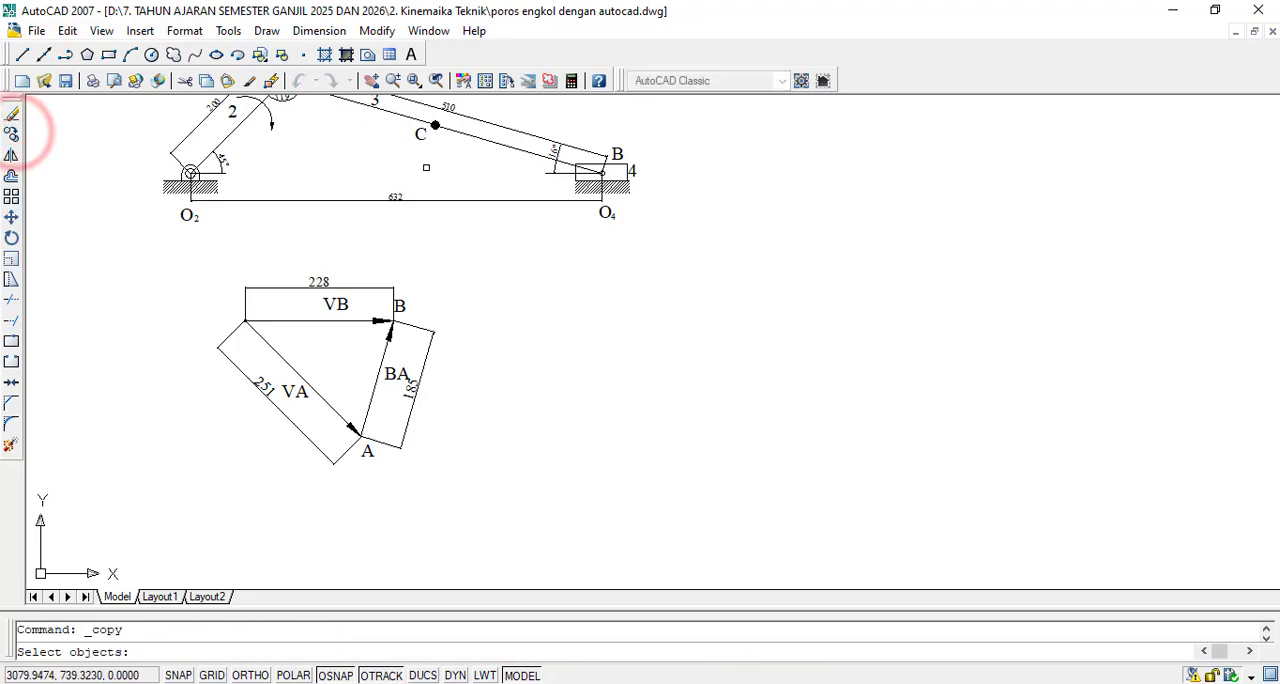
pyautogui.scroll(4, 386, 128)
pyautogui.scroll(-3, 569, 170)
pyautogui.scroll(4, 760, 260)
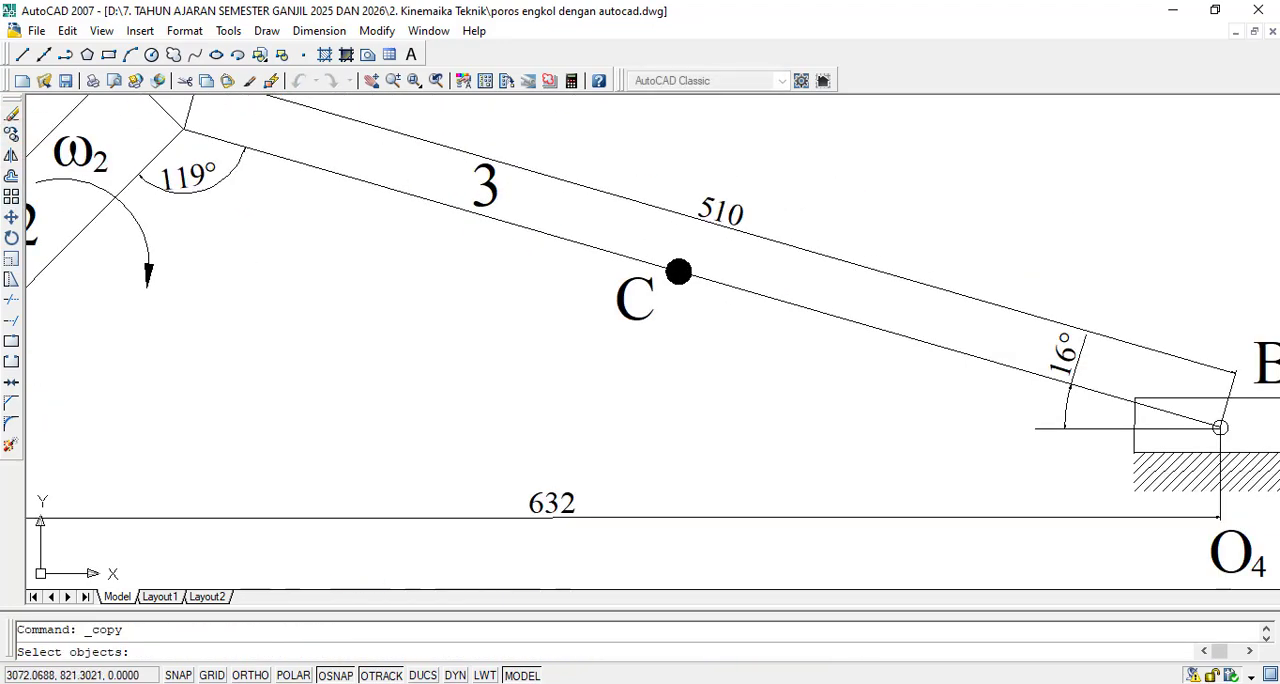
pyautogui.click(762, 262)
pyautogui.click(598, 258)
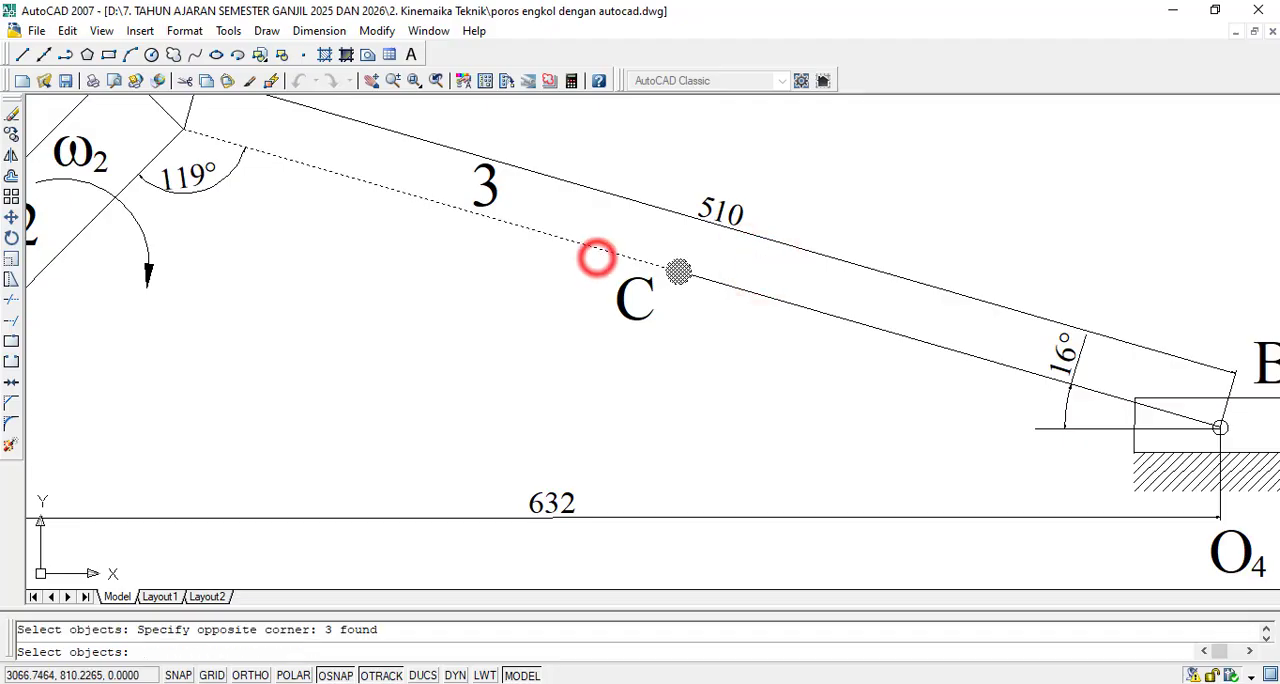
pyautogui.click(808, 279)
pyautogui.click(783, 318)
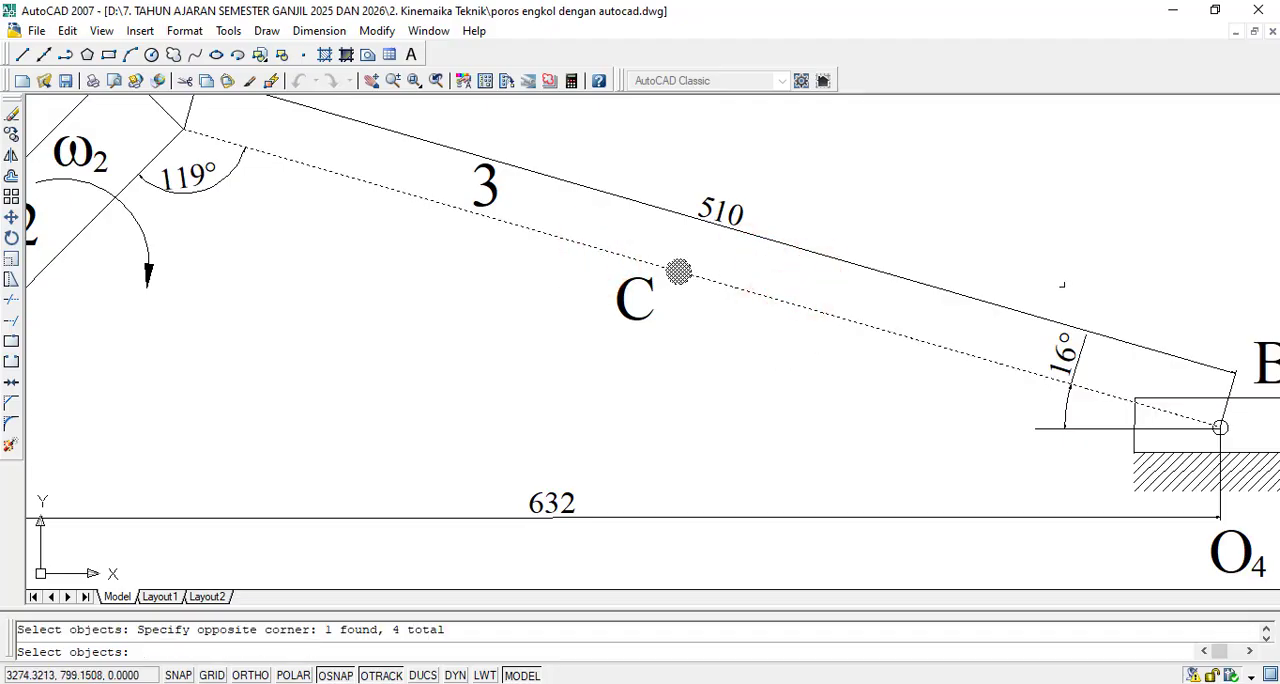
pyautogui.press('Return')
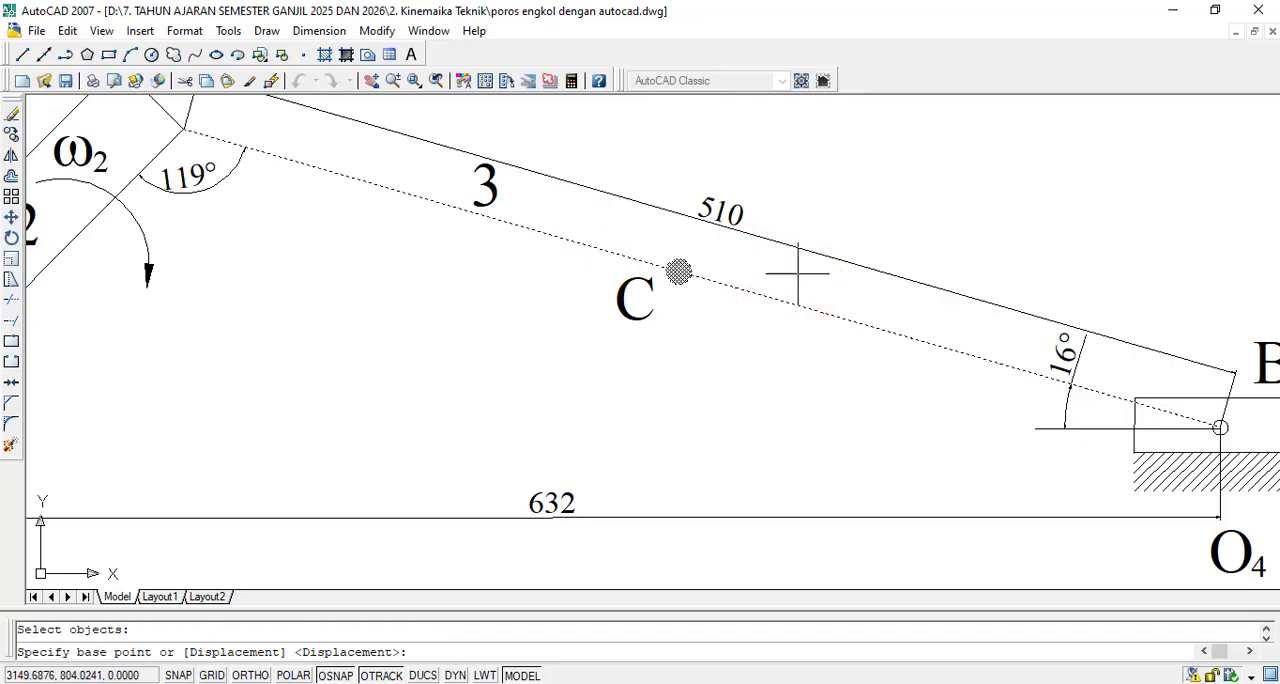
pyautogui.click(679, 271)
pyautogui.scroll(-5, 679, 271)
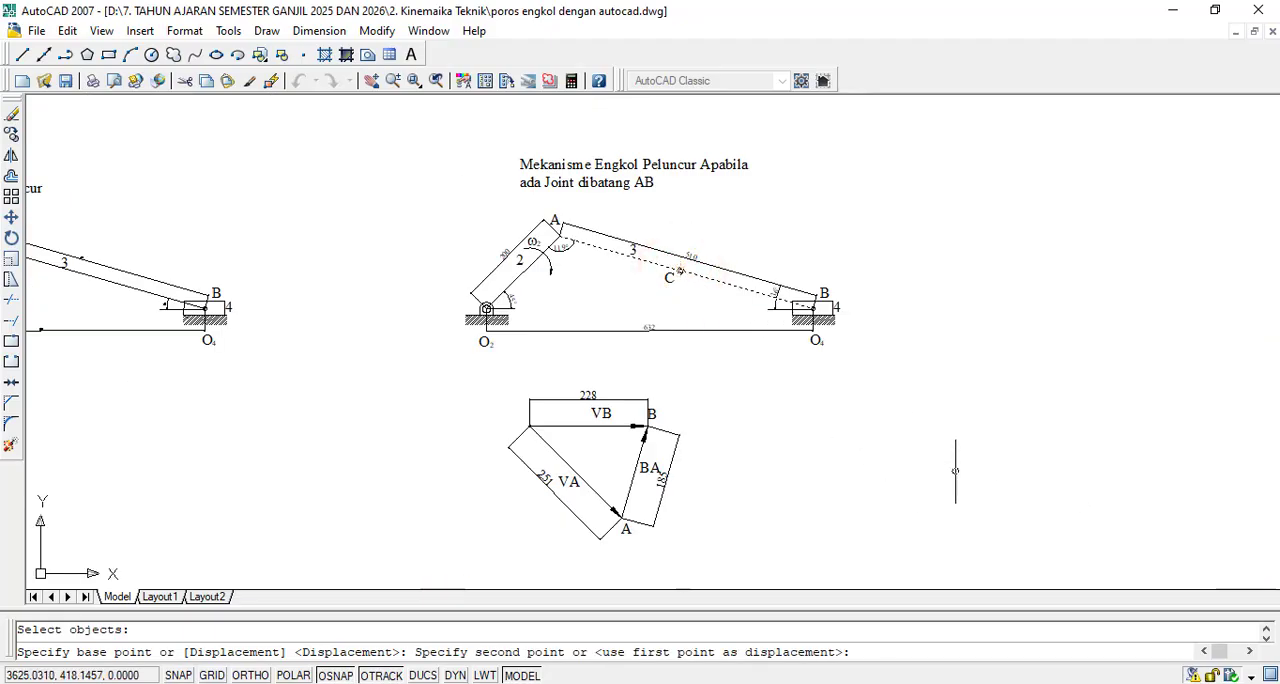
pyautogui.click(955, 470)
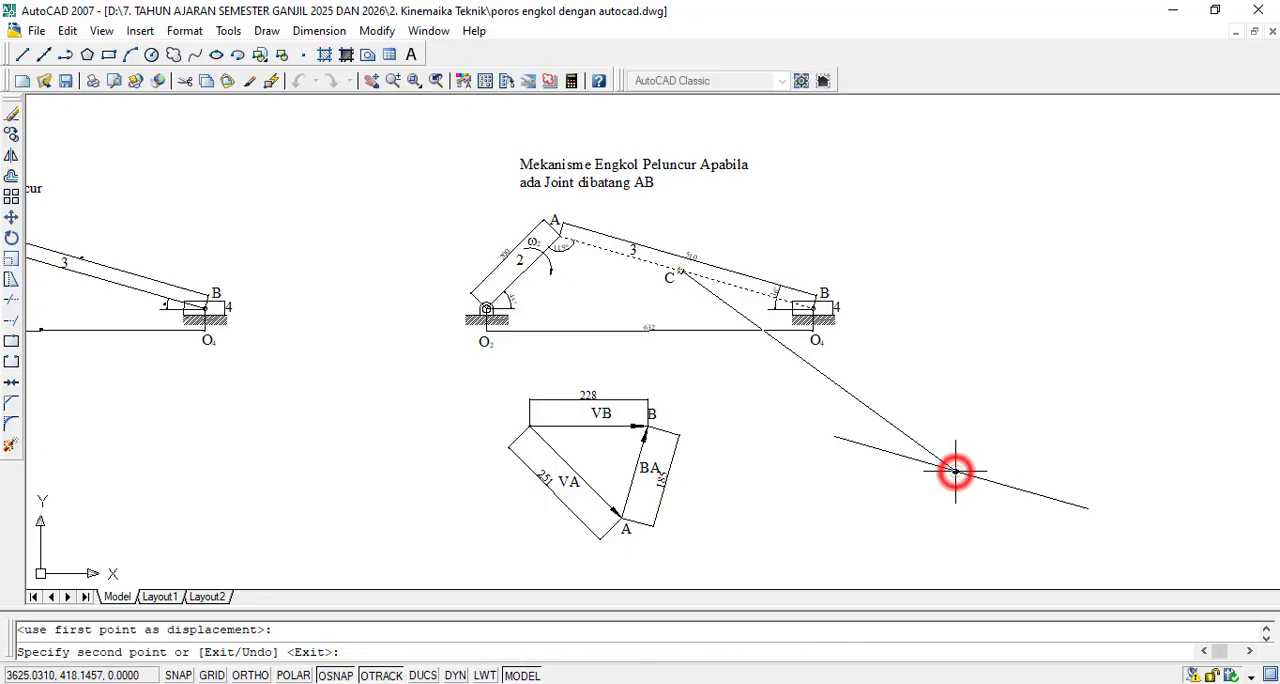
pyautogui.press('Escape')
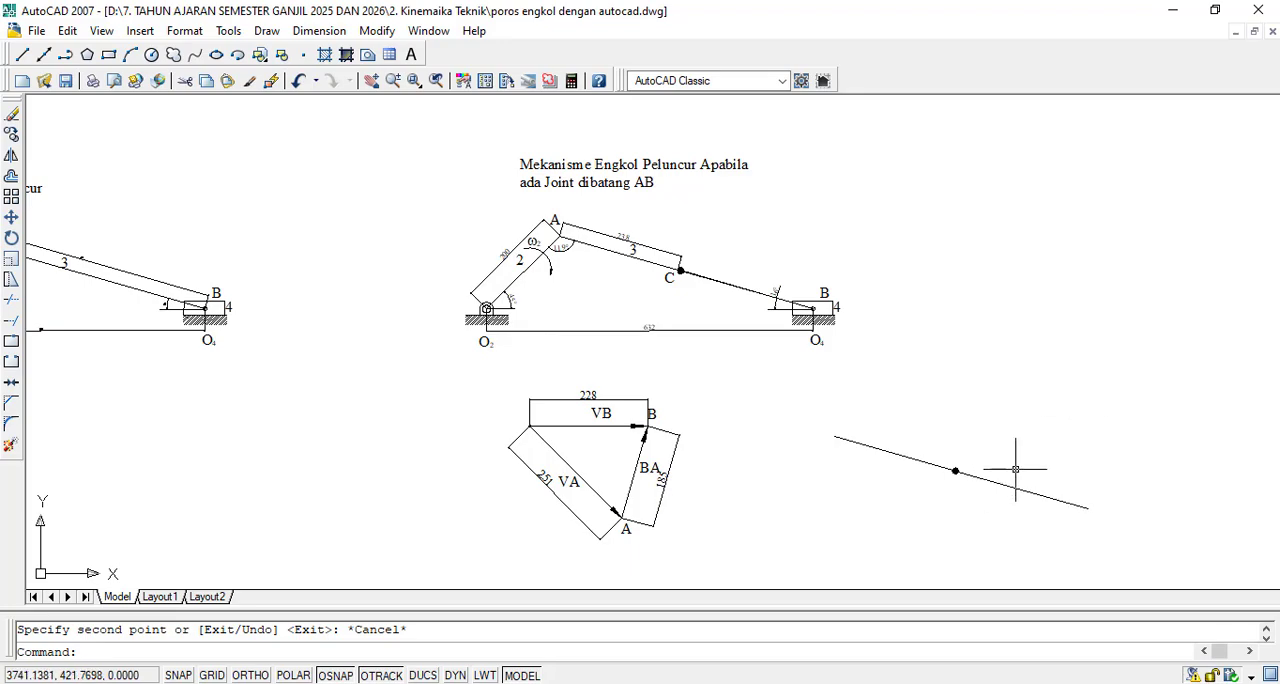
# - Copy the velocity triangle's B label to the upper end, the joint dot and the lower end of the copied link
pyautogui.scroll(2, 650, 484)
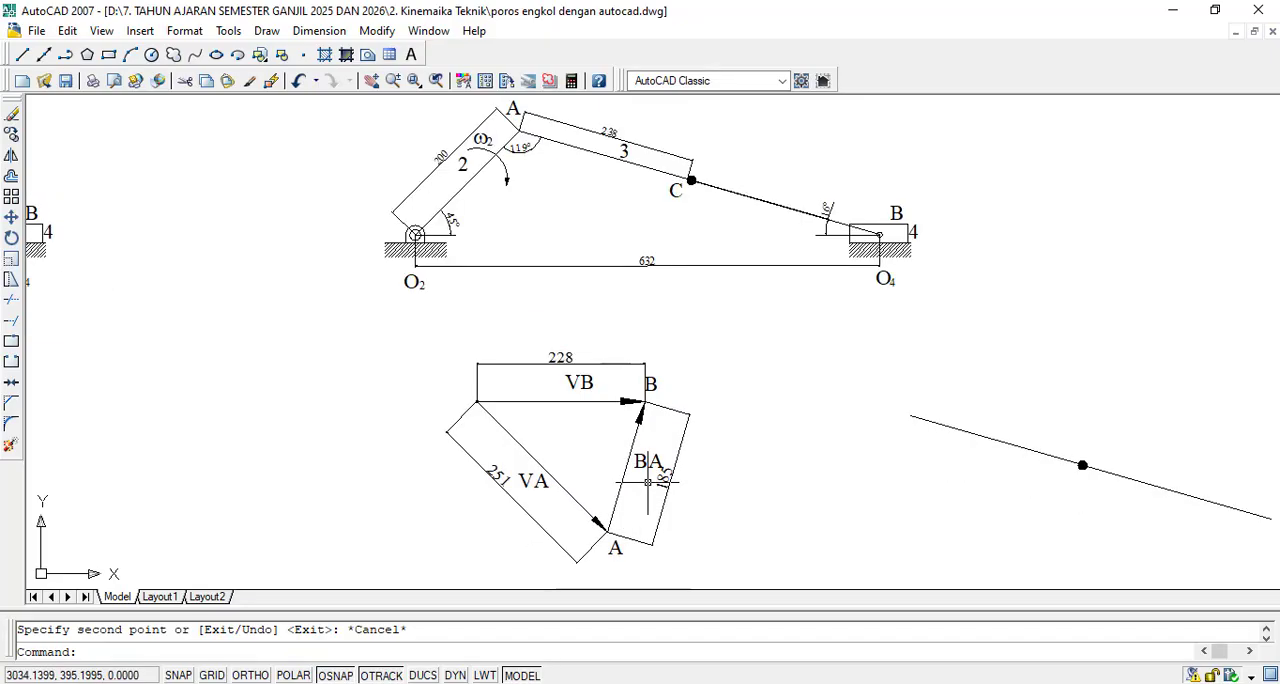
pyautogui.scroll(-3, 648, 484)
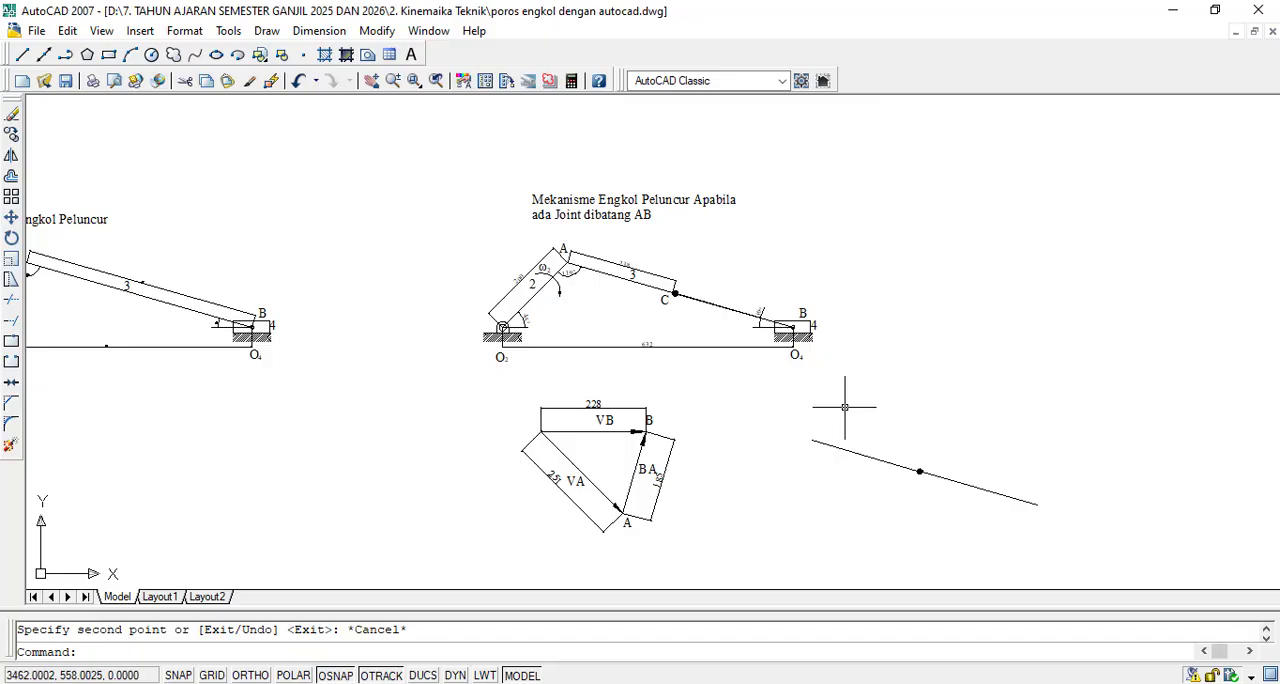
pyautogui.click(11, 134)
pyautogui.scroll(6, 610, 434)
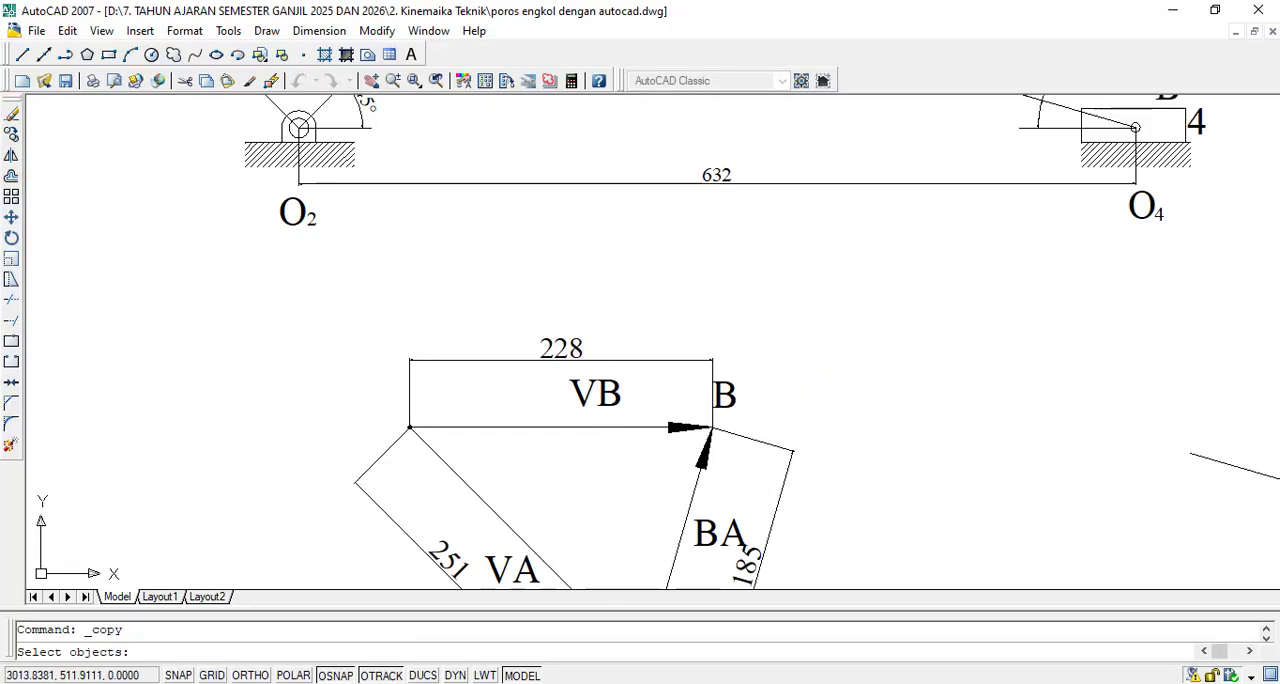
pyautogui.click(724, 392)
pyautogui.press('Return')
pyautogui.click(723, 390)
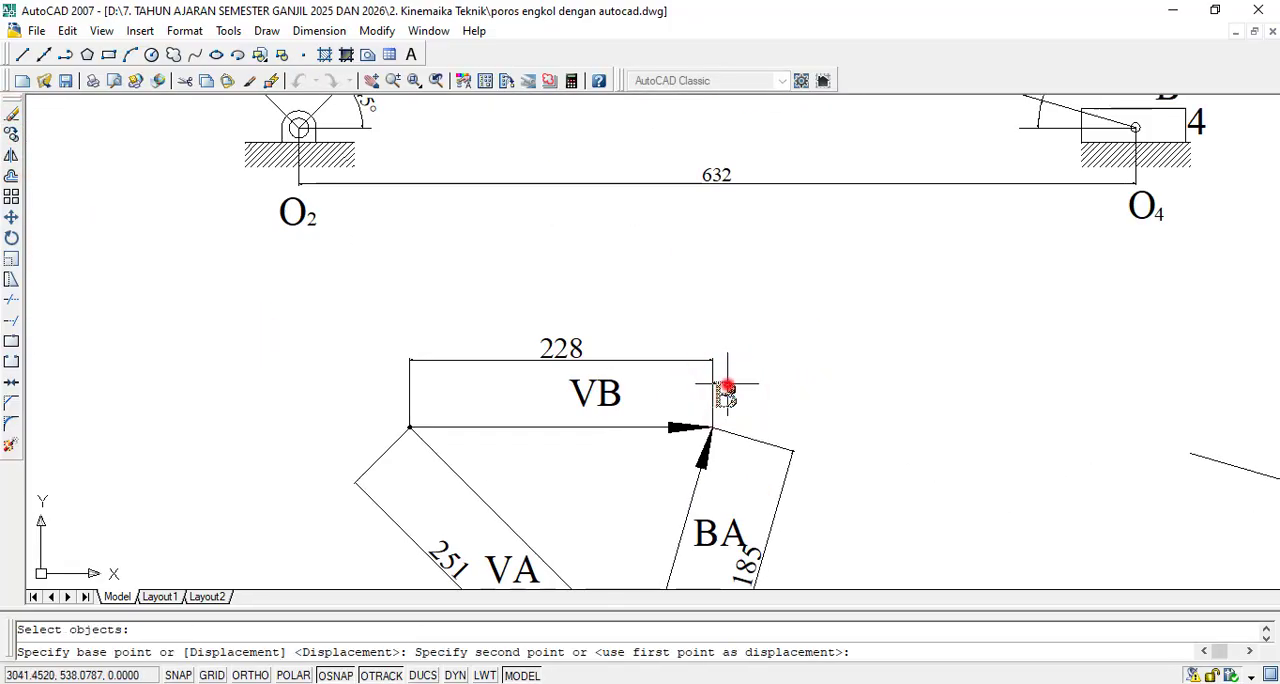
pyautogui.scroll(-8, 723, 390)
pyautogui.scroll(8, 825, 418)
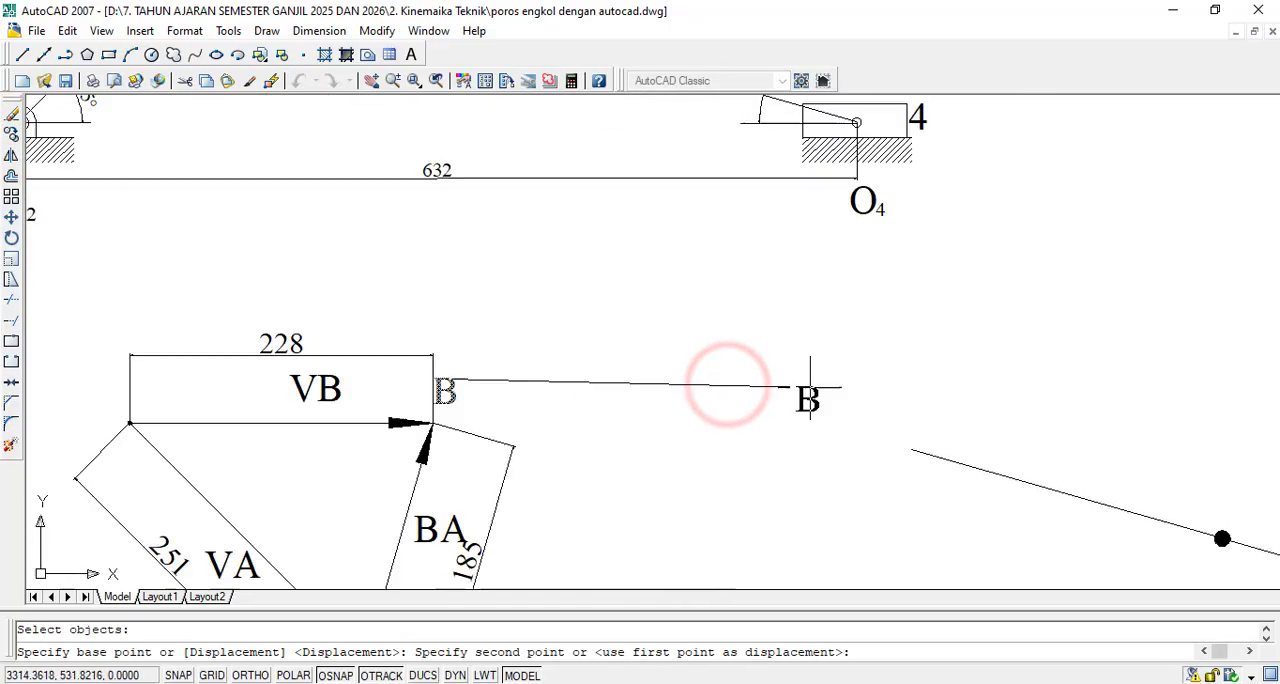
pyautogui.click(898, 460)
pyautogui.scroll(-2, 900, 458)
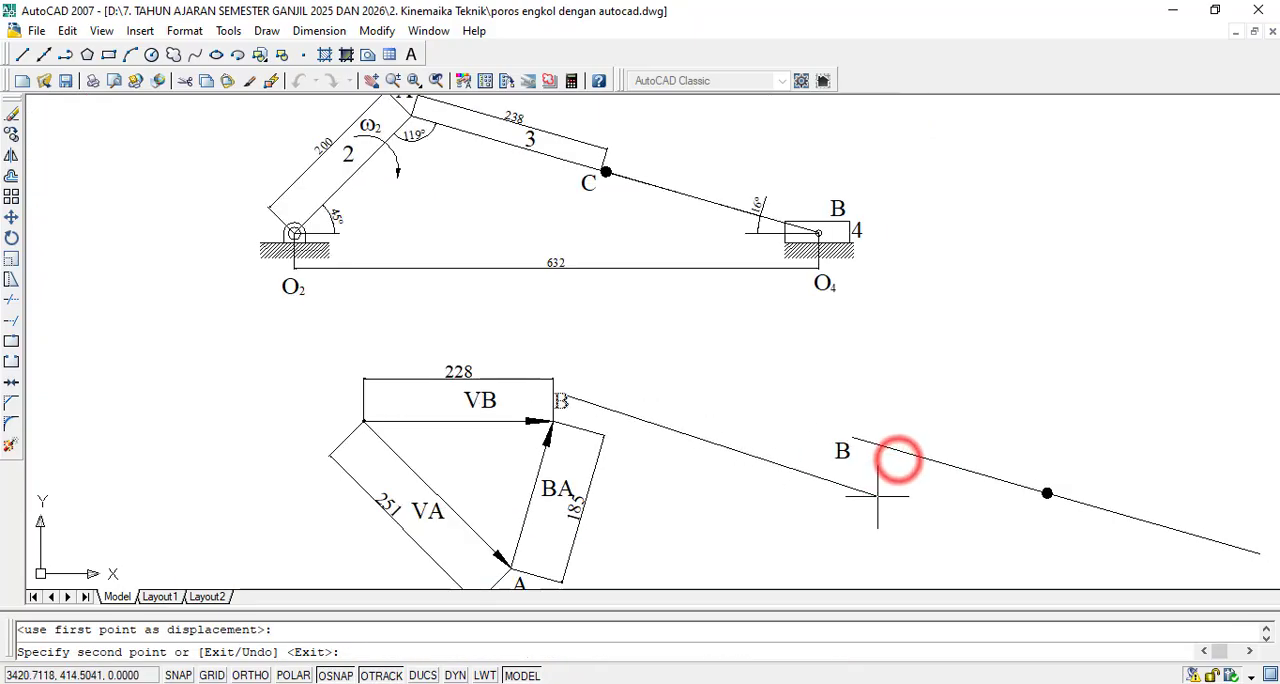
pyautogui.click(1043, 502)
pyautogui.scroll(-6, 1043, 502)
pyautogui.scroll(7, 1110, 460)
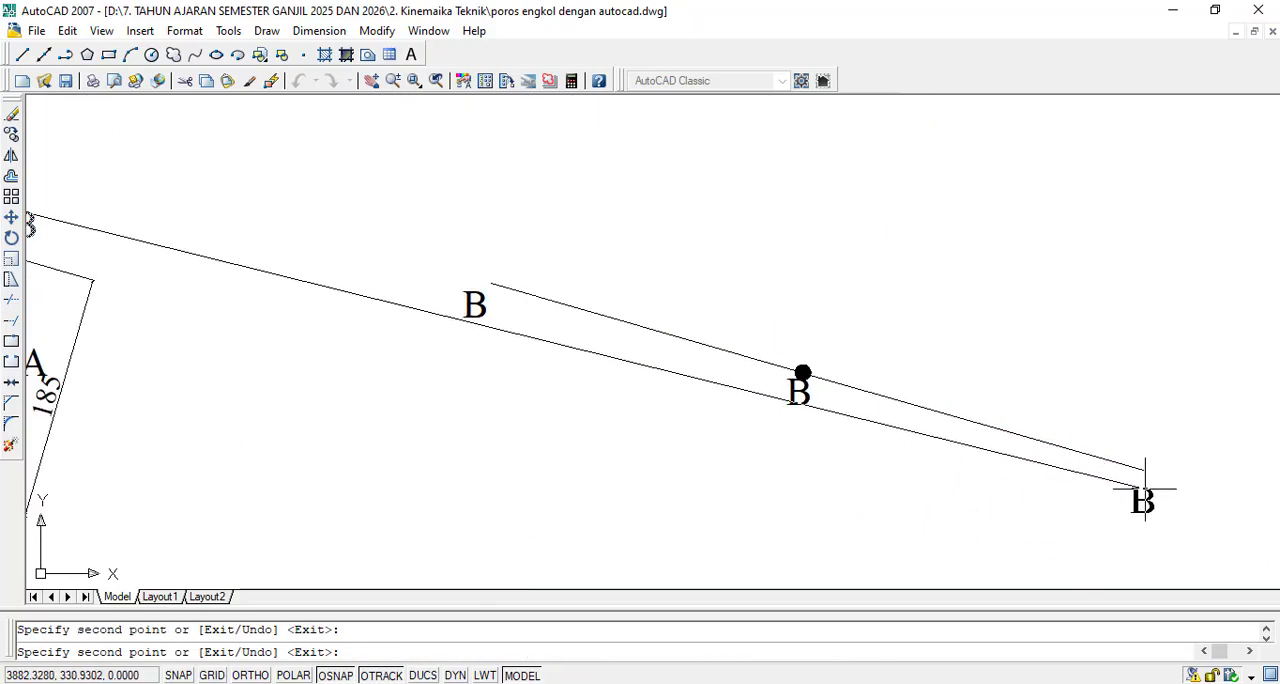
pyautogui.click(1143, 490)
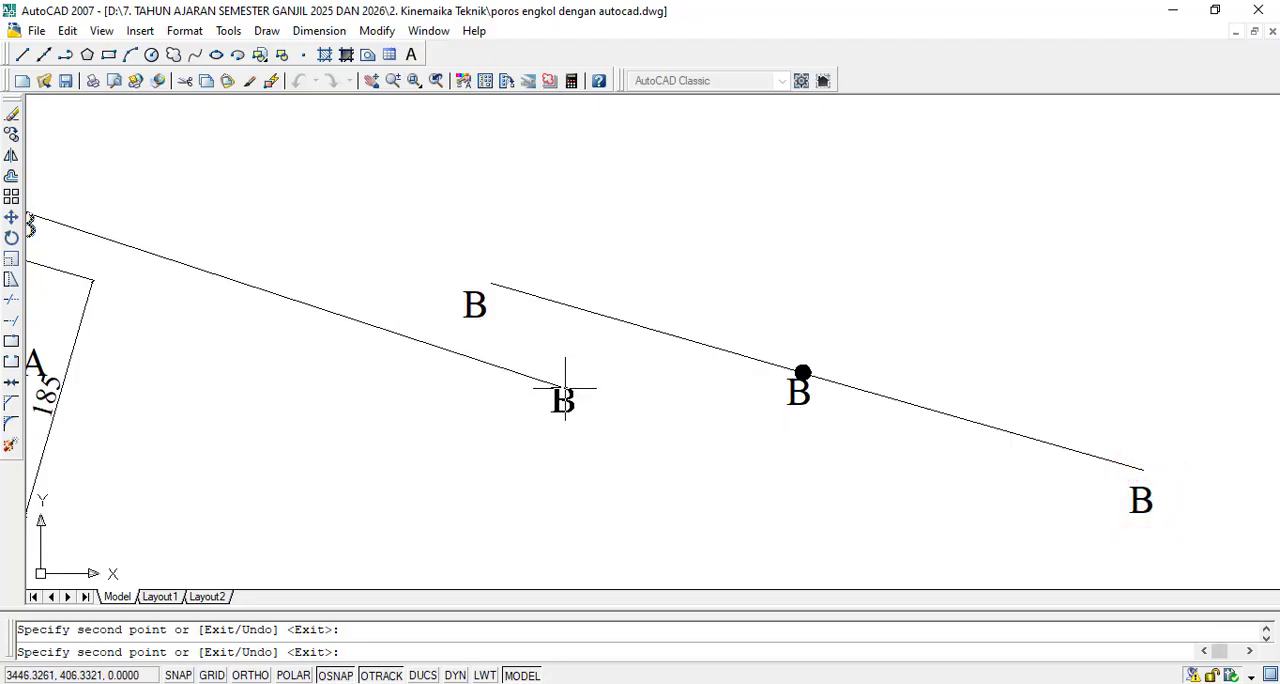
pyautogui.press('Escape')
# - Change the label at the copied link's upper end to A and the one below the joint dot to C
pyautogui.doubleClick(485, 299)
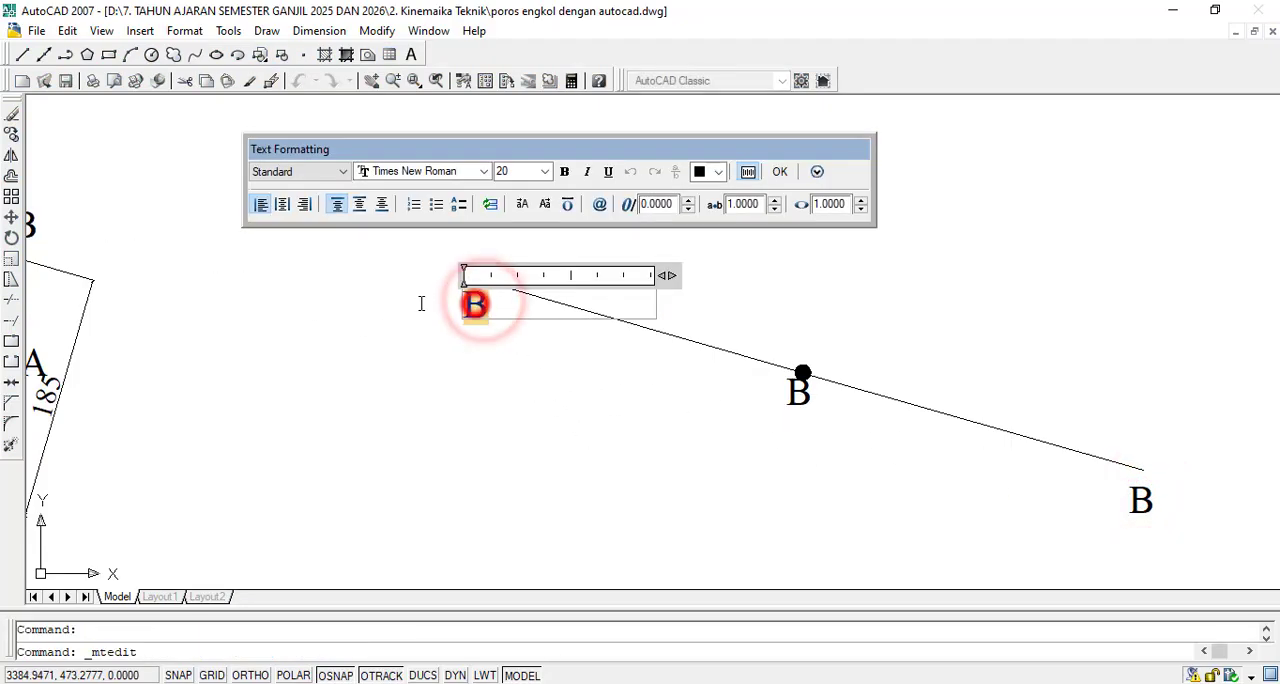
pyautogui.write('A')
pyautogui.click(786, 162)
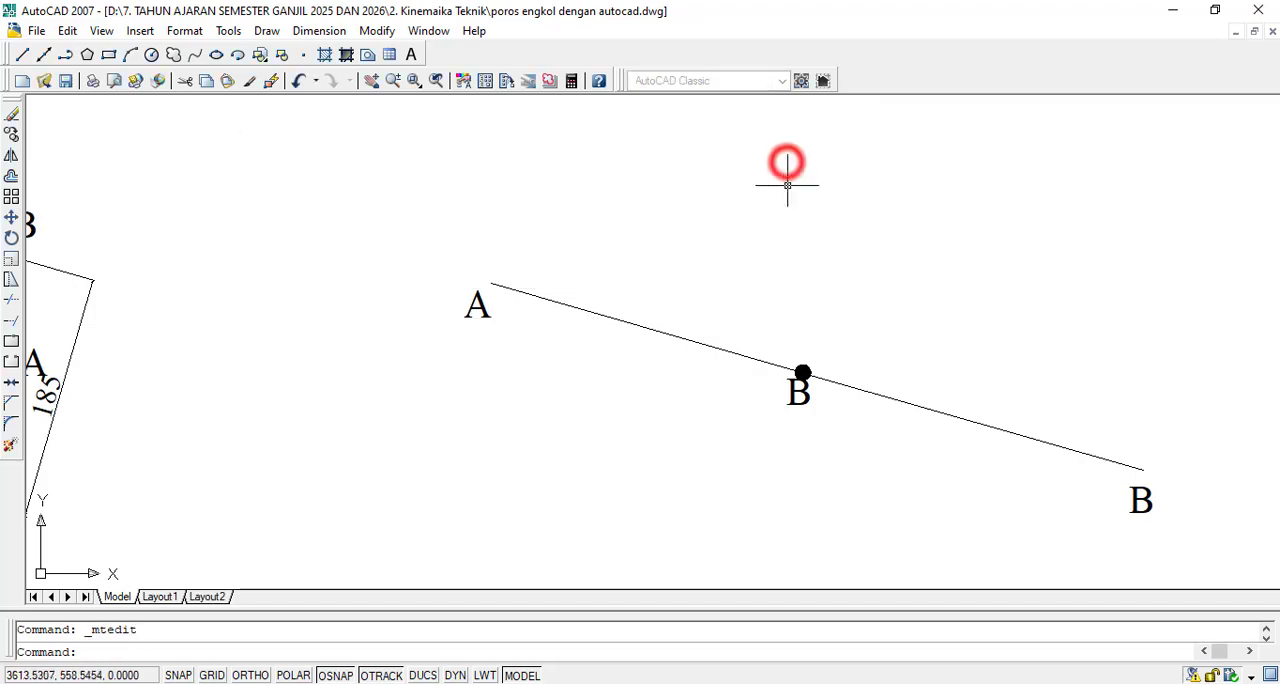
pyautogui.doubleClick(800, 393)
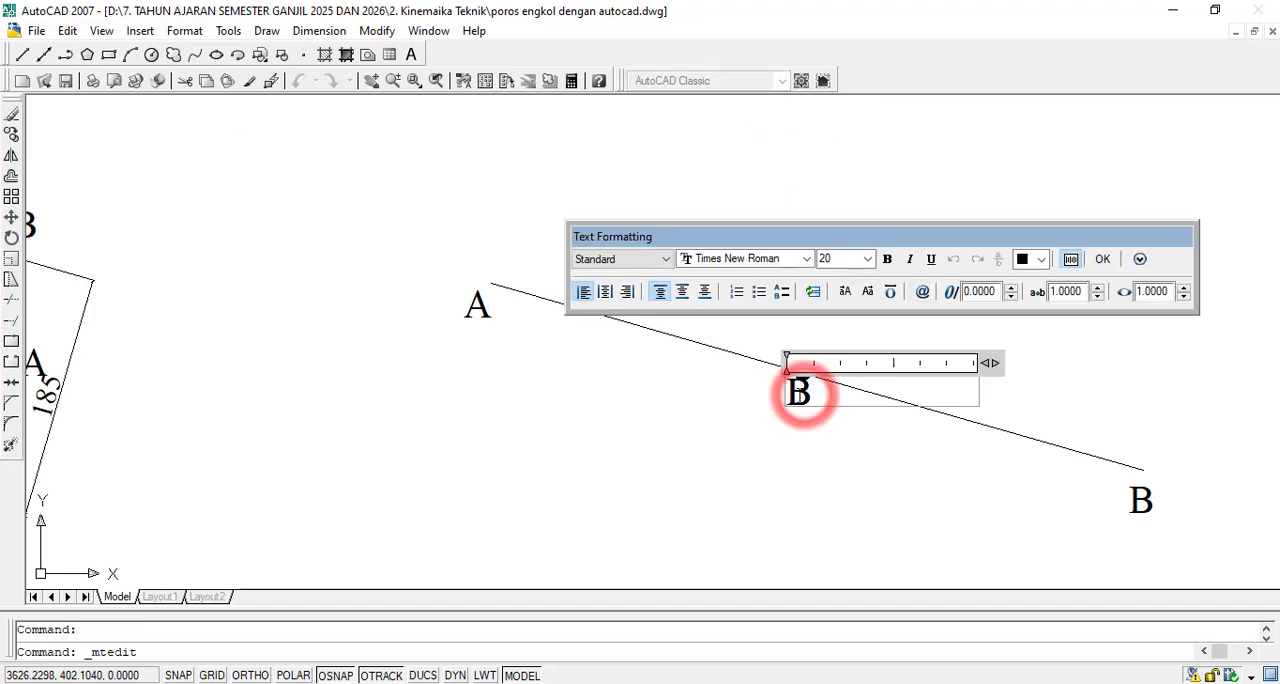
pyautogui.write('C')
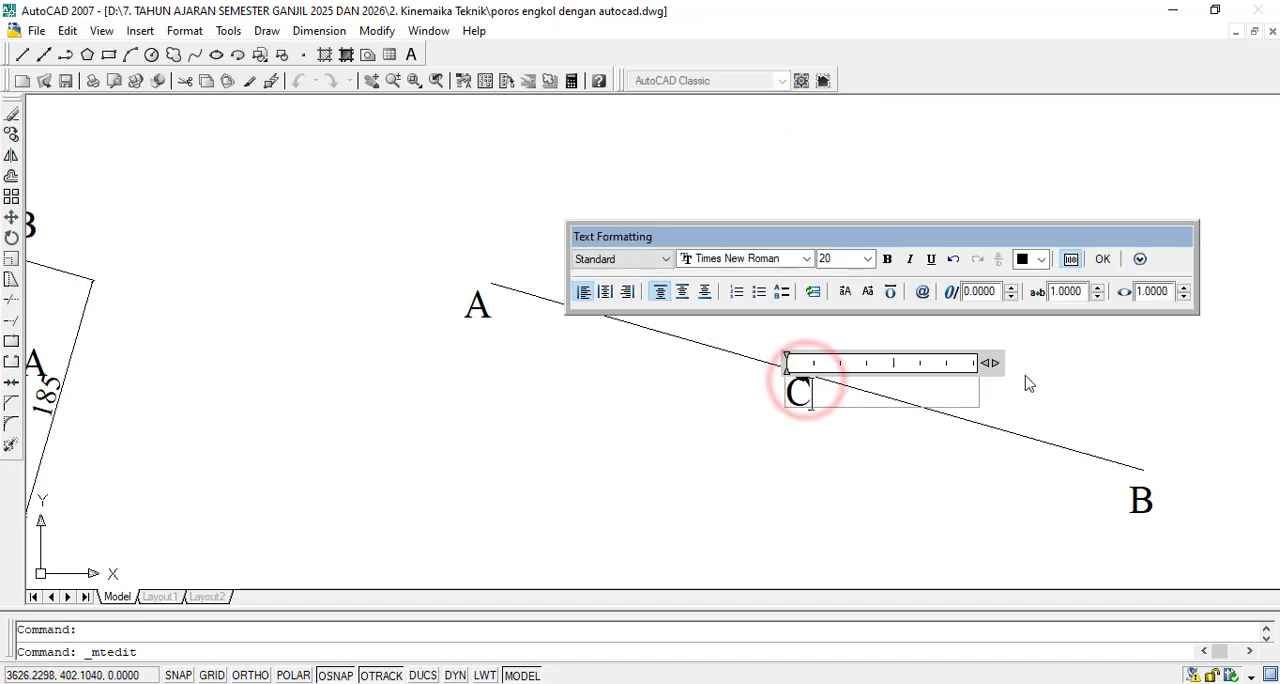
pyautogui.click(1102, 260)
pyautogui.doubleClick(1143, 500)
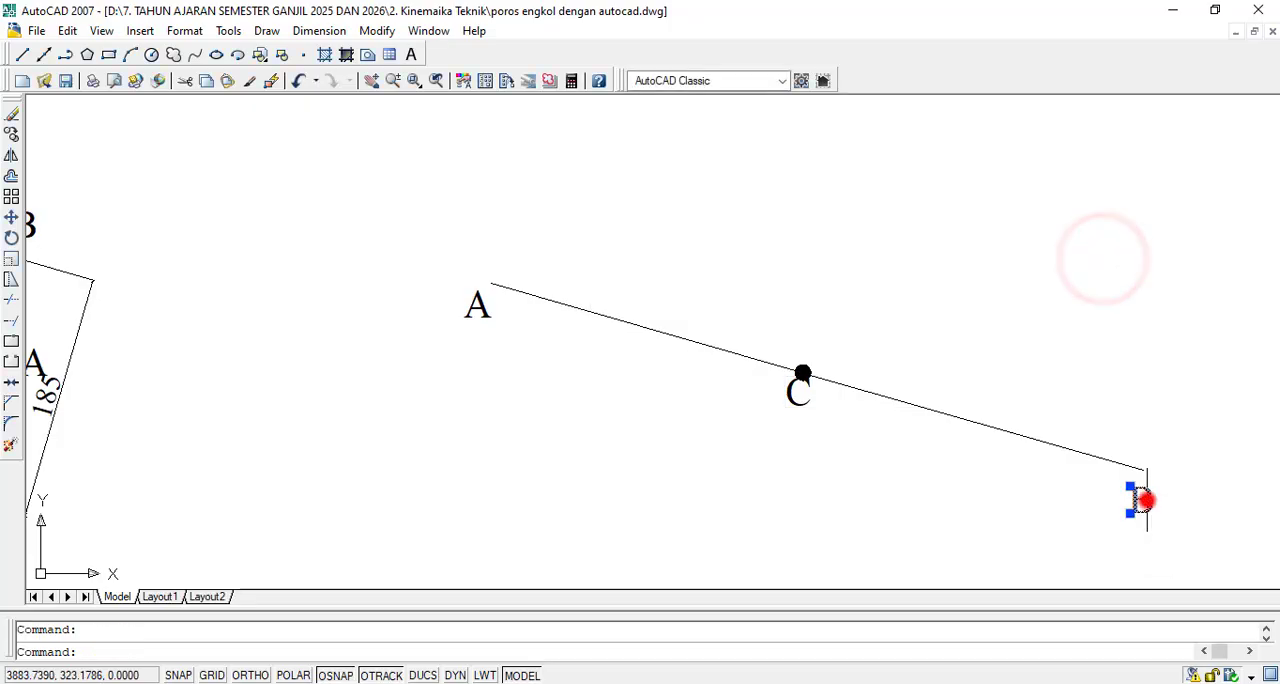
pyautogui.press('Escape')
pyautogui.scroll(2, 790, 348)
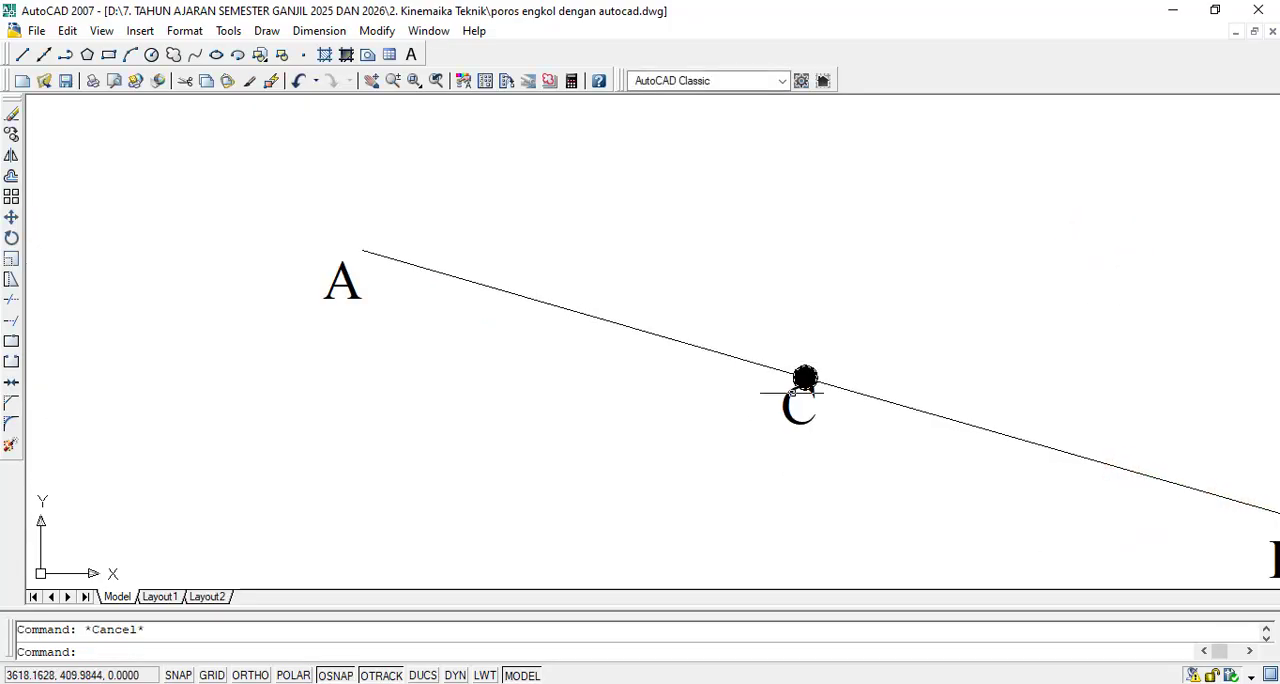
# - Try to move the C label slightly farther below the copied link's joint dot
pyautogui.write('m')
pyautogui.press('Return')
pyautogui.click(832, 430)
pyautogui.click(770, 412)
pyautogui.press('Return')
pyautogui.click(781, 405)
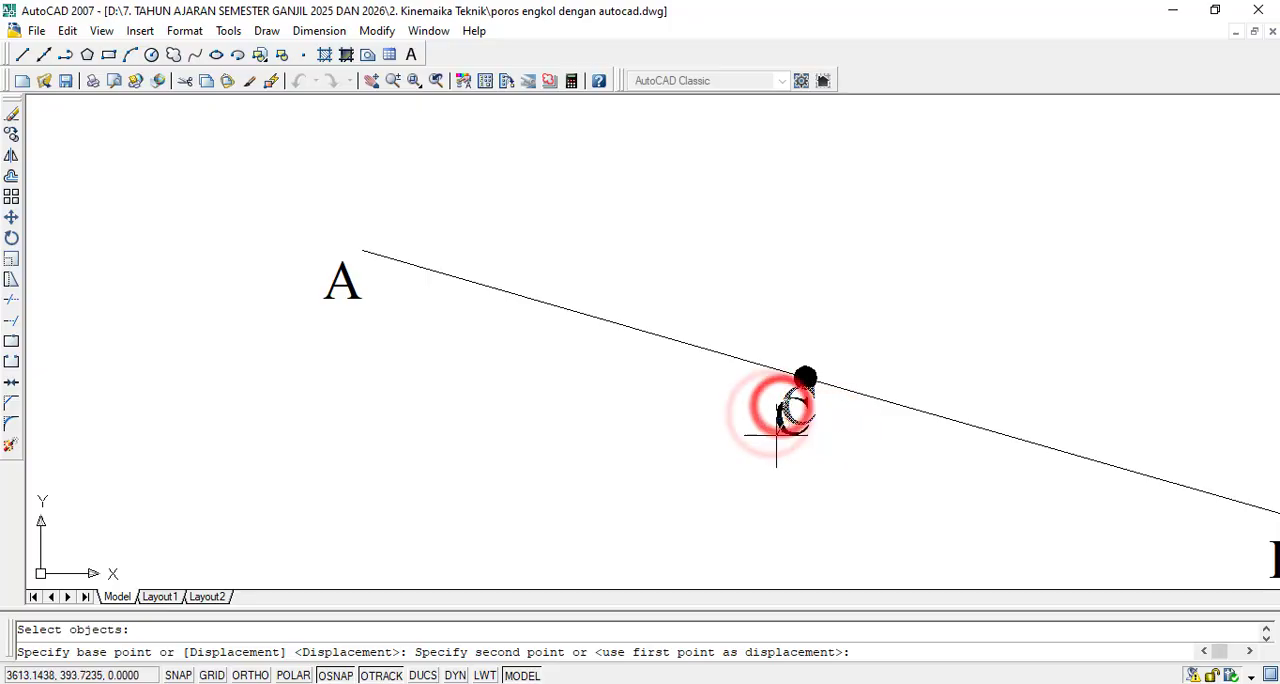
pyautogui.click(776, 435)
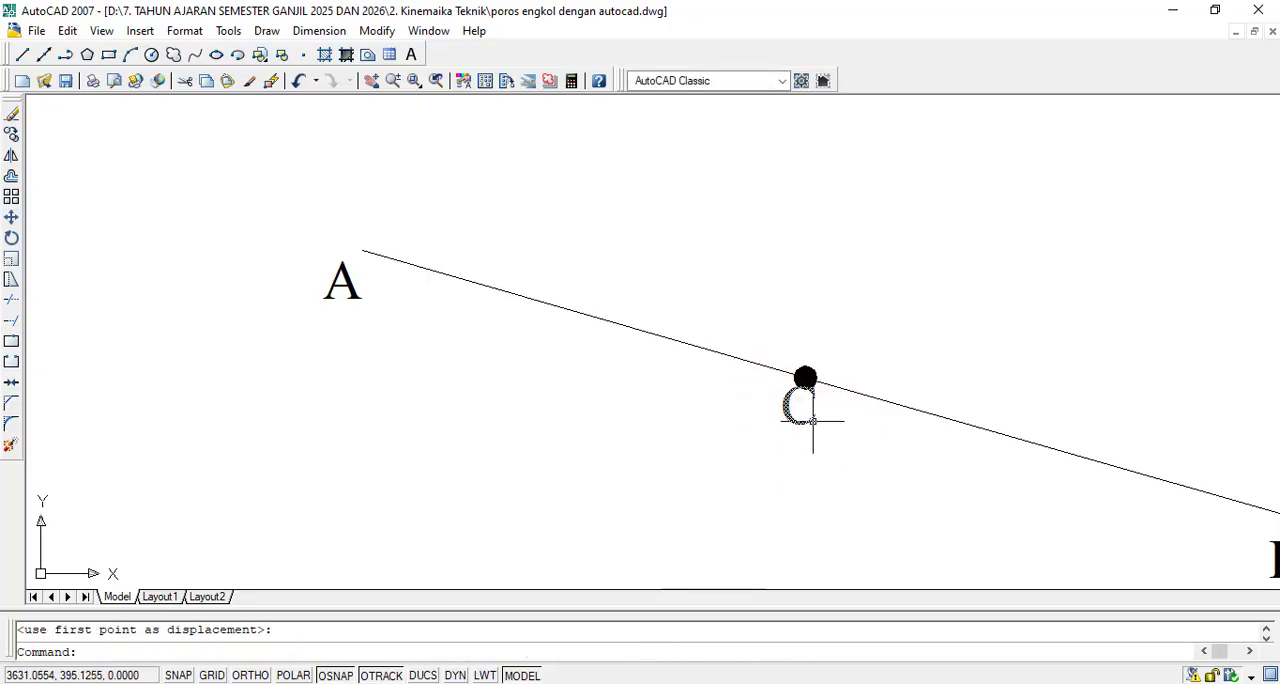
# - With object snap turned off, copy the C label slightly farther below and to the left of the copied link's joint dot
pyautogui.click(338, 675)
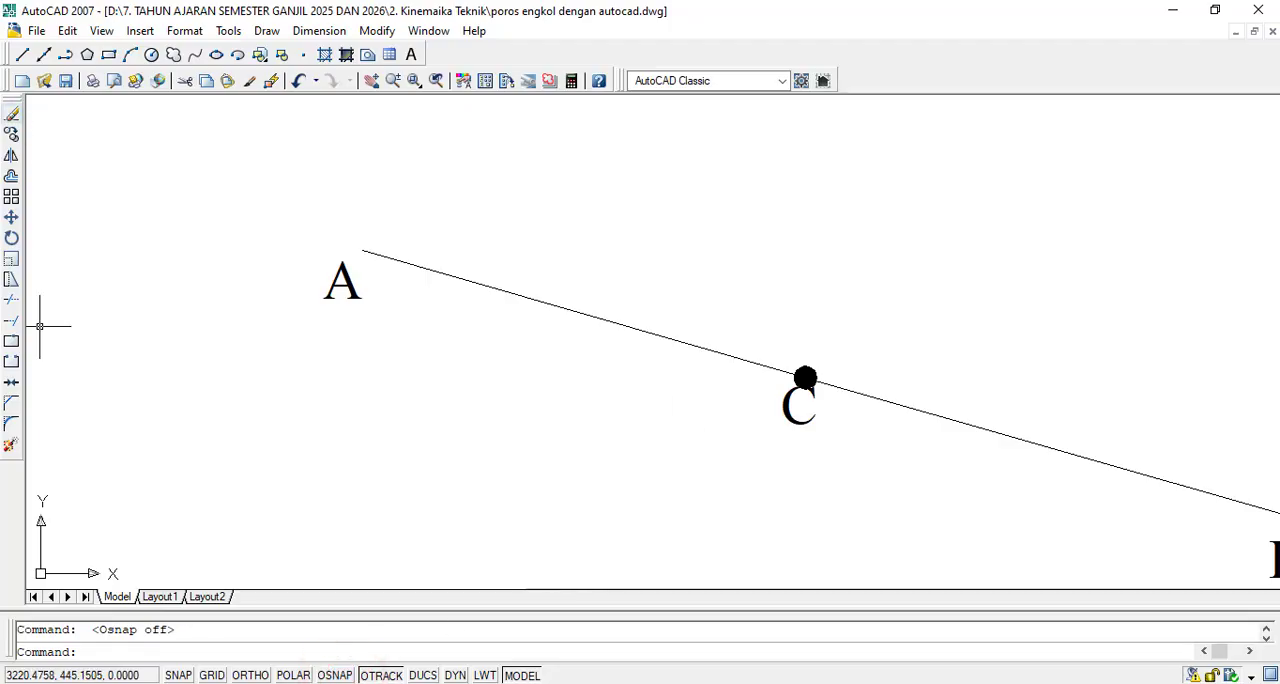
pyautogui.click(11, 133)
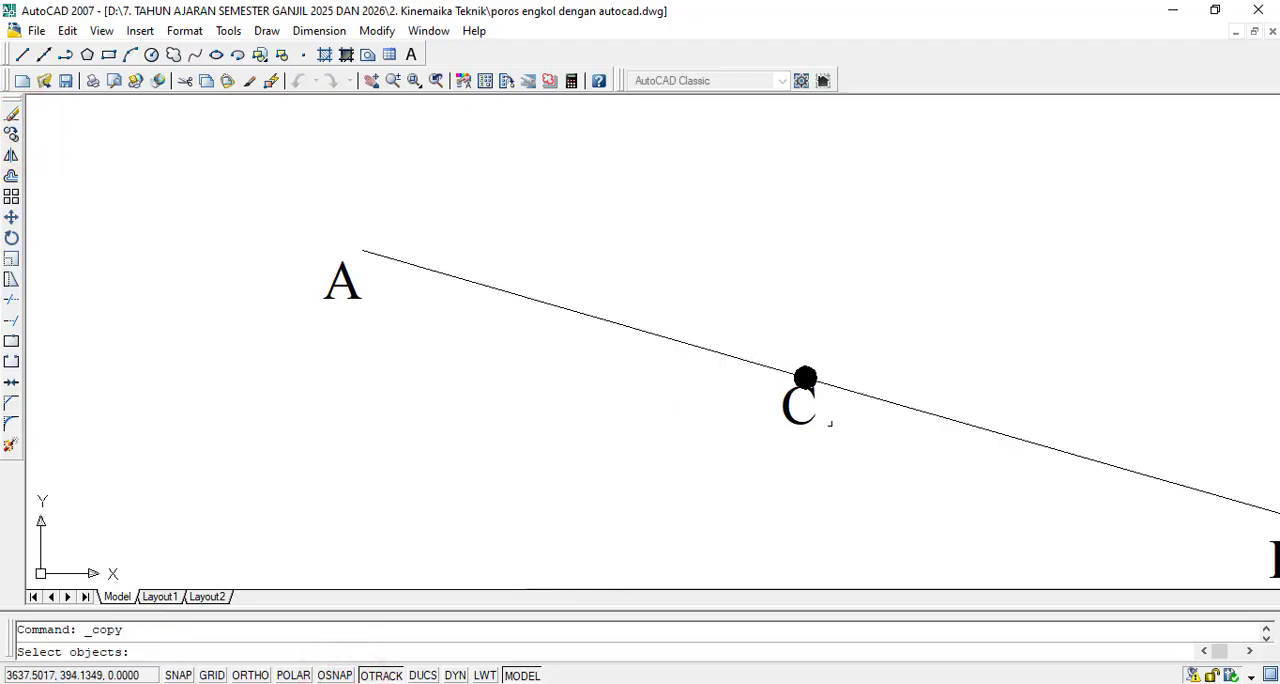
pyautogui.scroll(2, 835, 420)
pyautogui.click(850, 414)
pyautogui.click(705, 423)
pyautogui.press('Return')
pyautogui.click(747, 391)
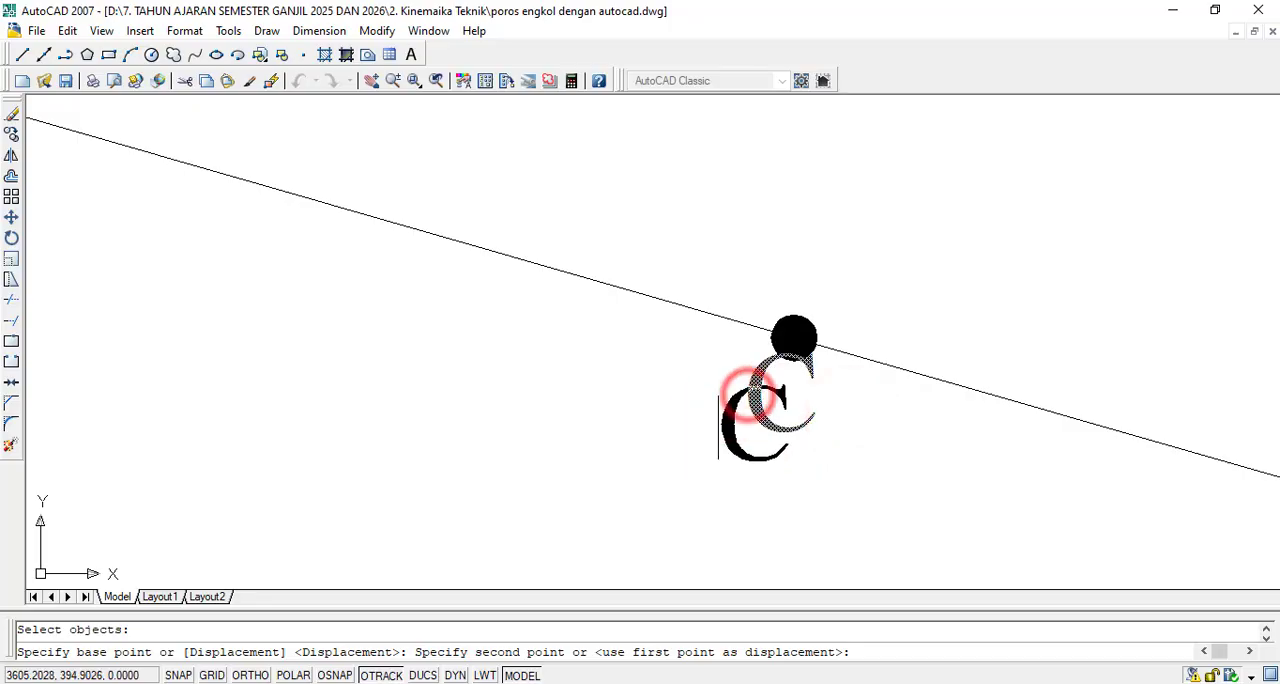
pyautogui.scroll(-2, 718, 428)
pyautogui.press('Escape')
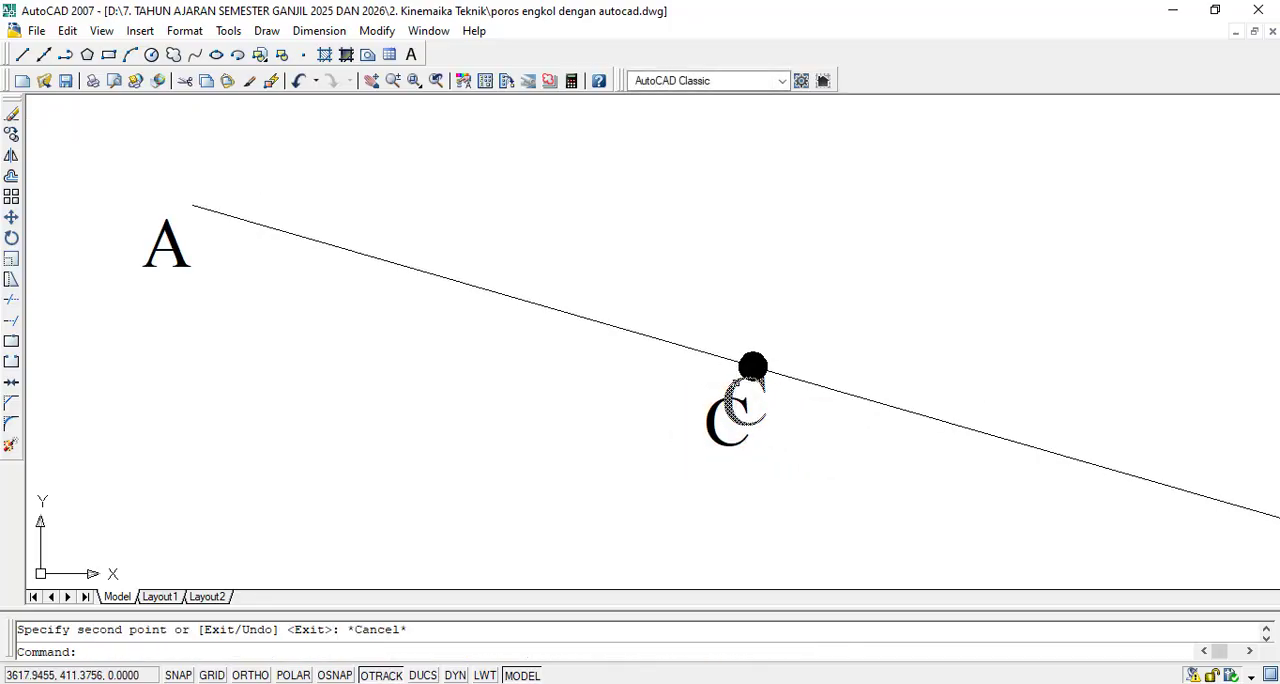
# - Delete the original C label that touches the copied link's joint dot
pyautogui.click(735, 383)
pyautogui.press('Delete')
pyautogui.scroll(-4, 735, 383)
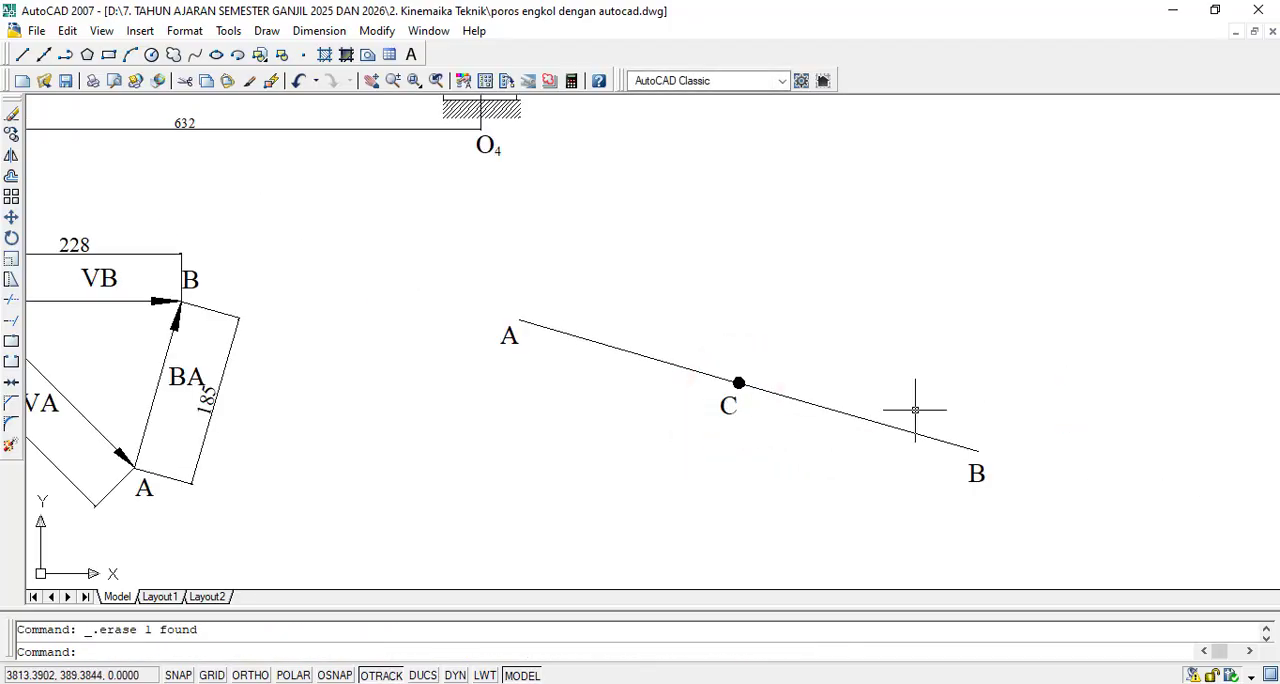
# - With object snap back on, draw a small circle centred on end A of the copied link
pyautogui.scroll(3, 535, 338)
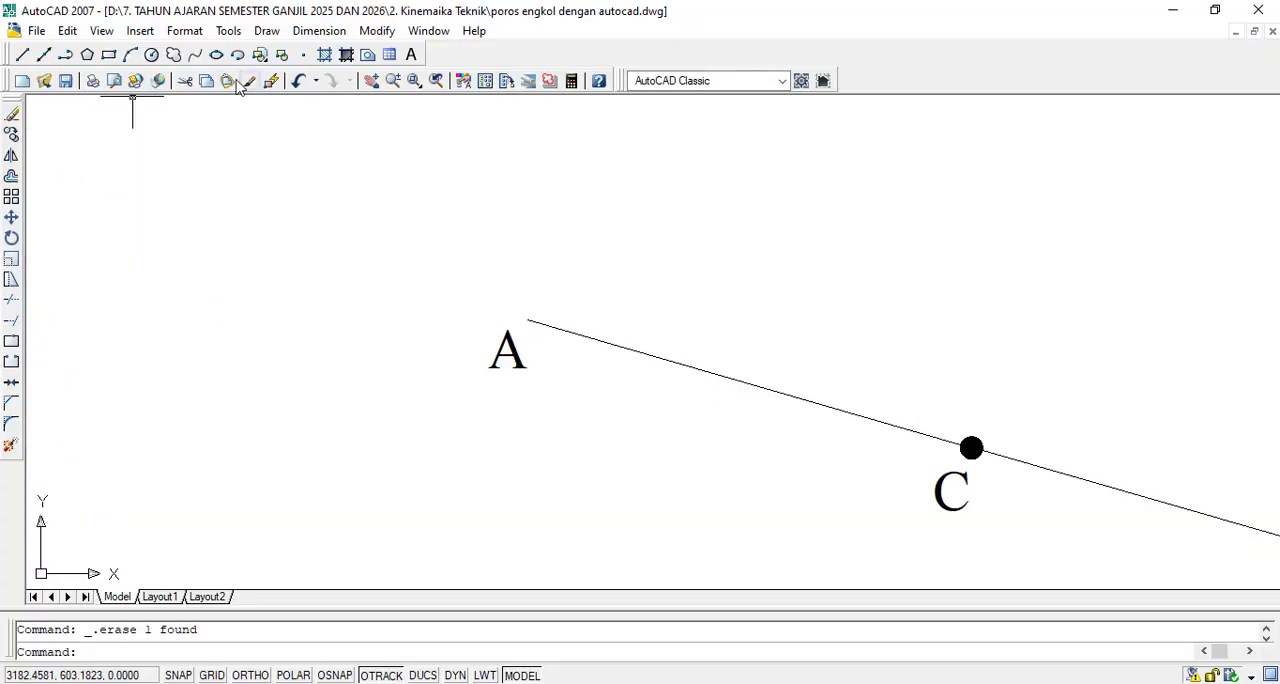
pyautogui.click(151, 54)
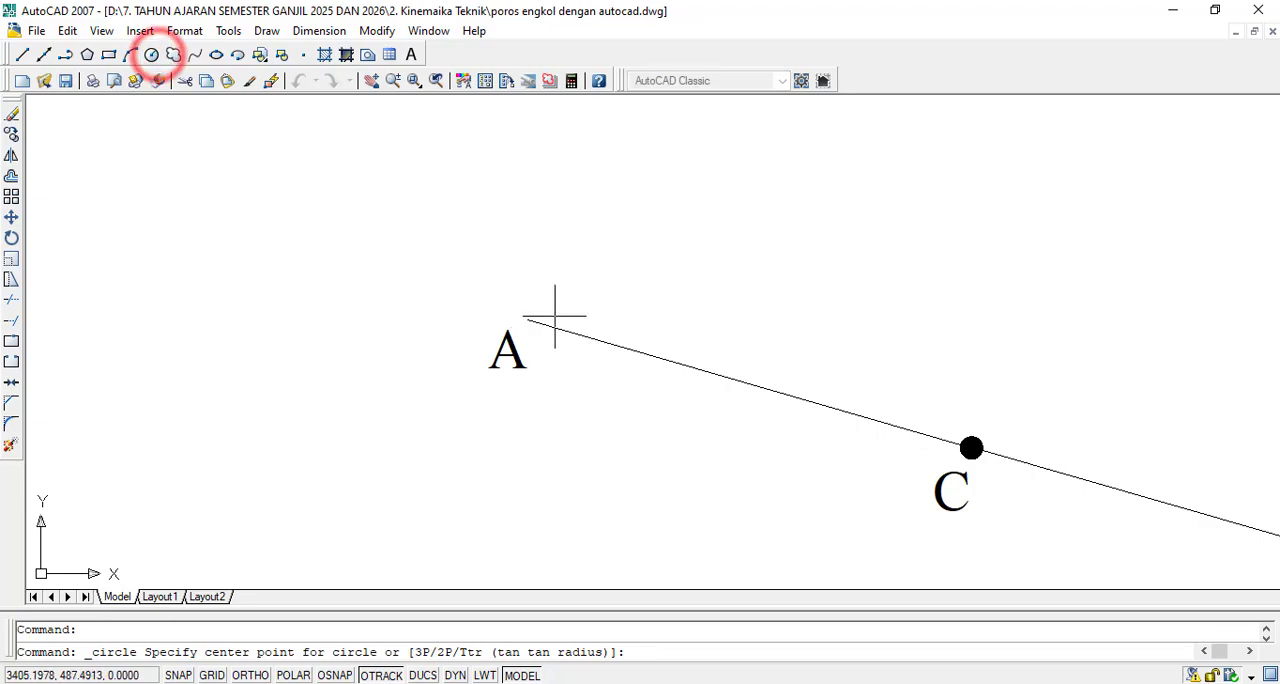
pyautogui.scroll(2, 550, 318)
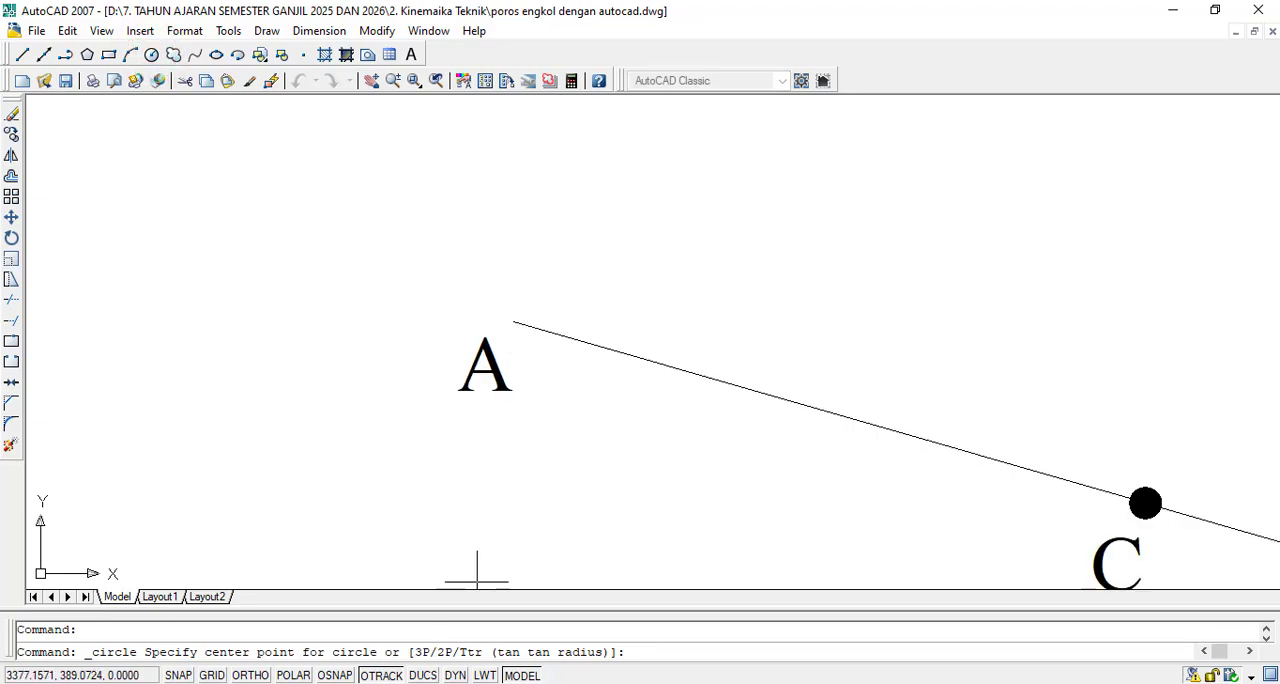
pyautogui.click(338, 675)
pyautogui.click(512, 322)
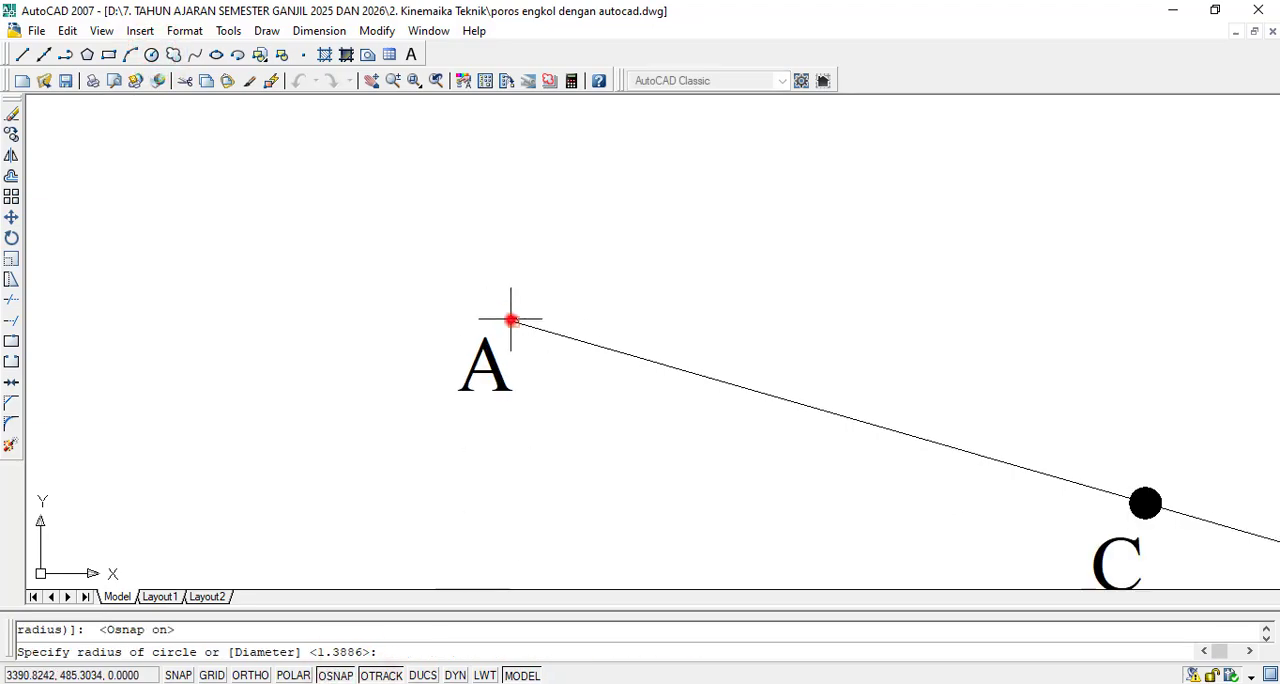
pyautogui.scroll(2, 511, 325)
pyautogui.scroll(1, 511, 325)
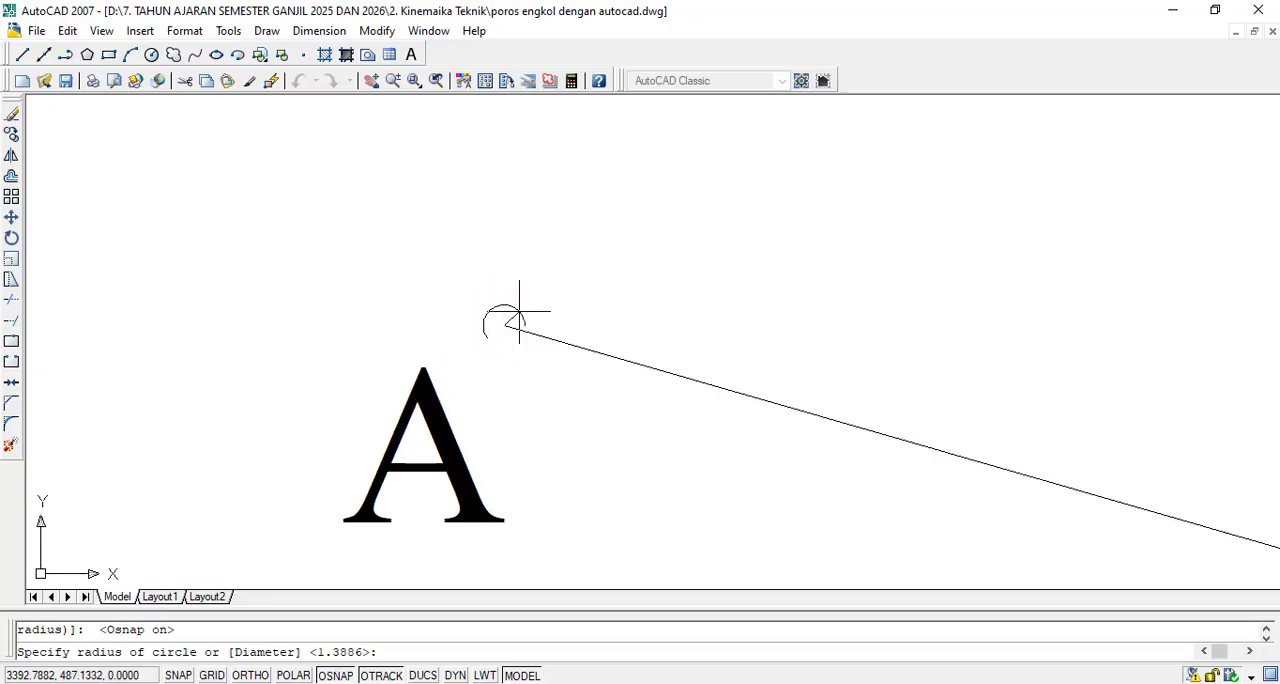
pyautogui.click(518, 311)
pyautogui.scroll(-10, 515, 315)
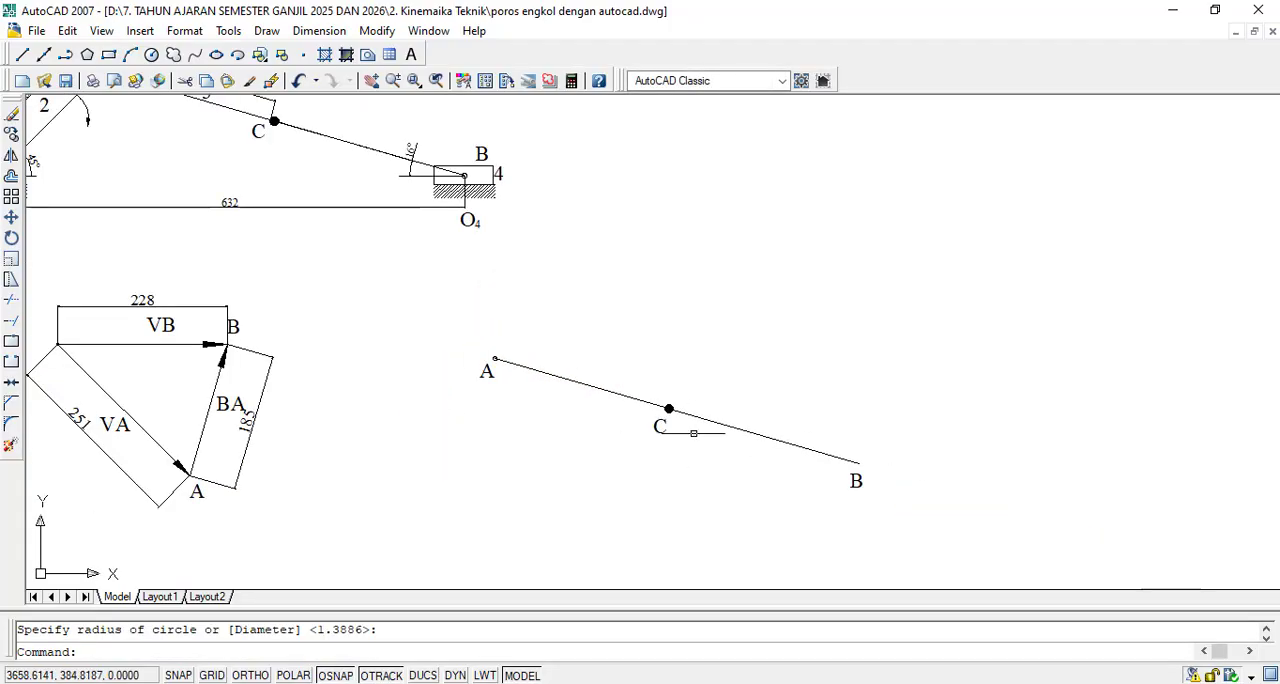
# - Copy the small circle from end A, by its centre, to end B of the copied link
pyautogui.scroll(5, 693, 433)
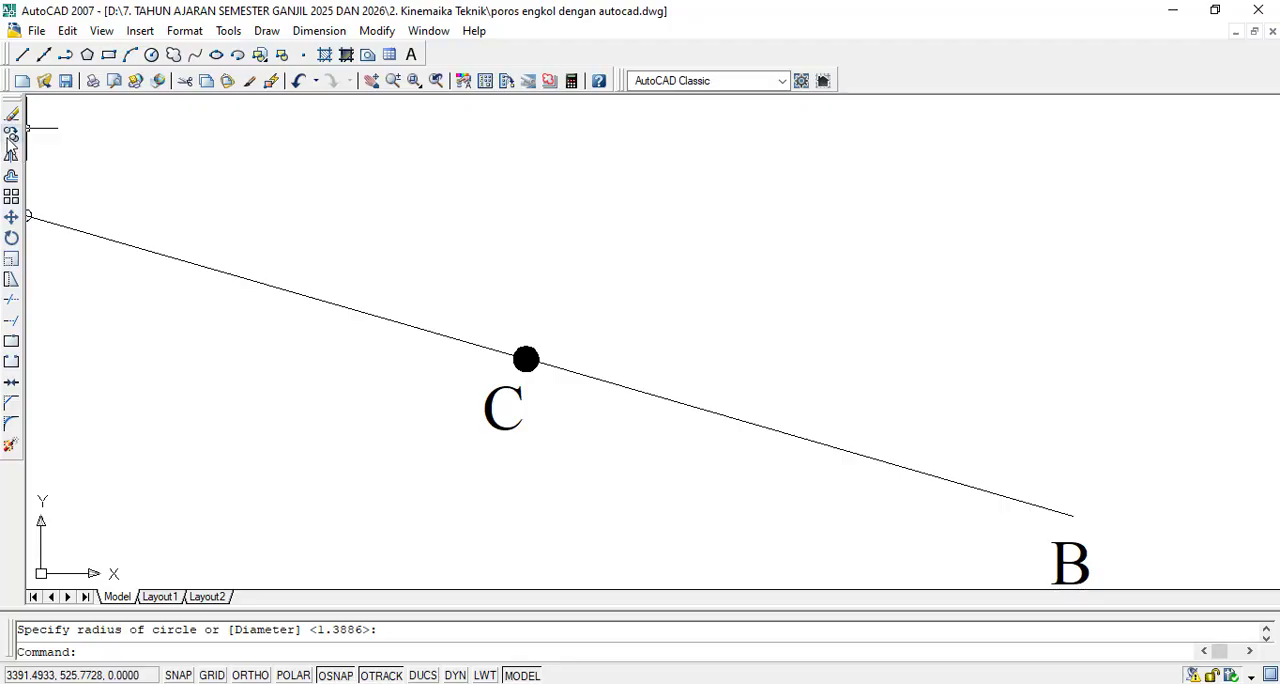
pyautogui.scroll(-2, 200, 210)
pyautogui.scroll(6, 90, 185)
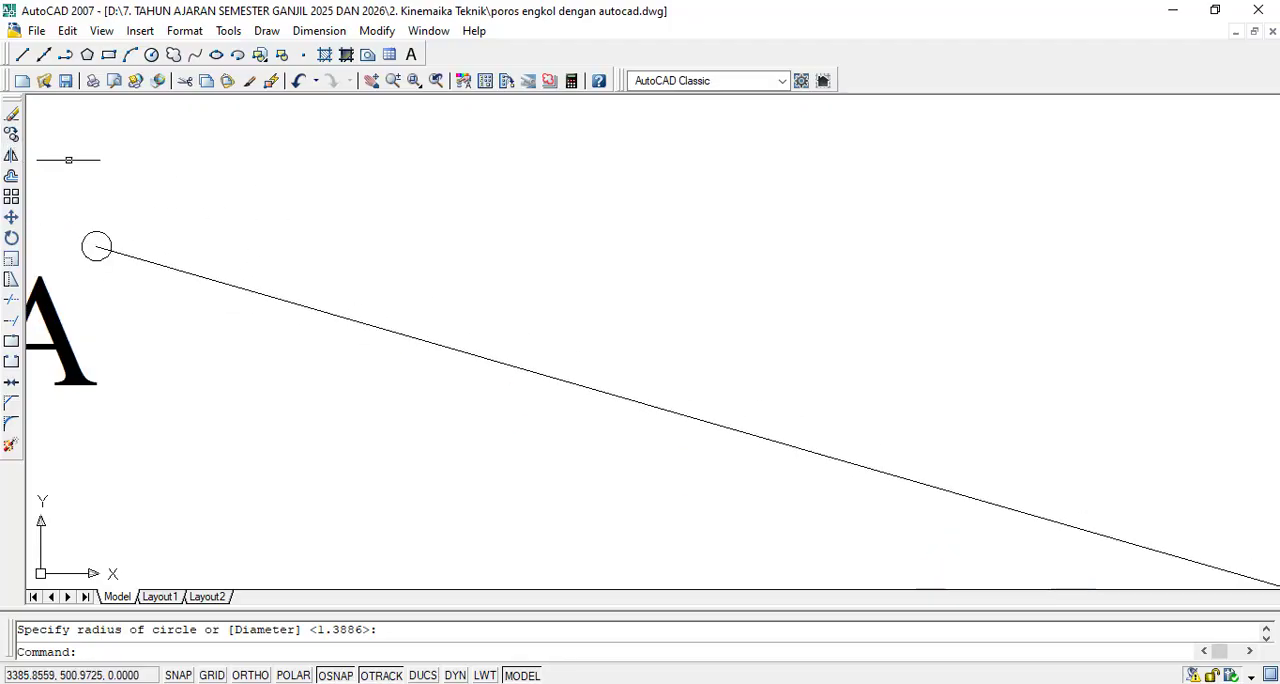
pyautogui.click(12, 133)
pyautogui.click(200, 226)
pyautogui.click(102, 238)
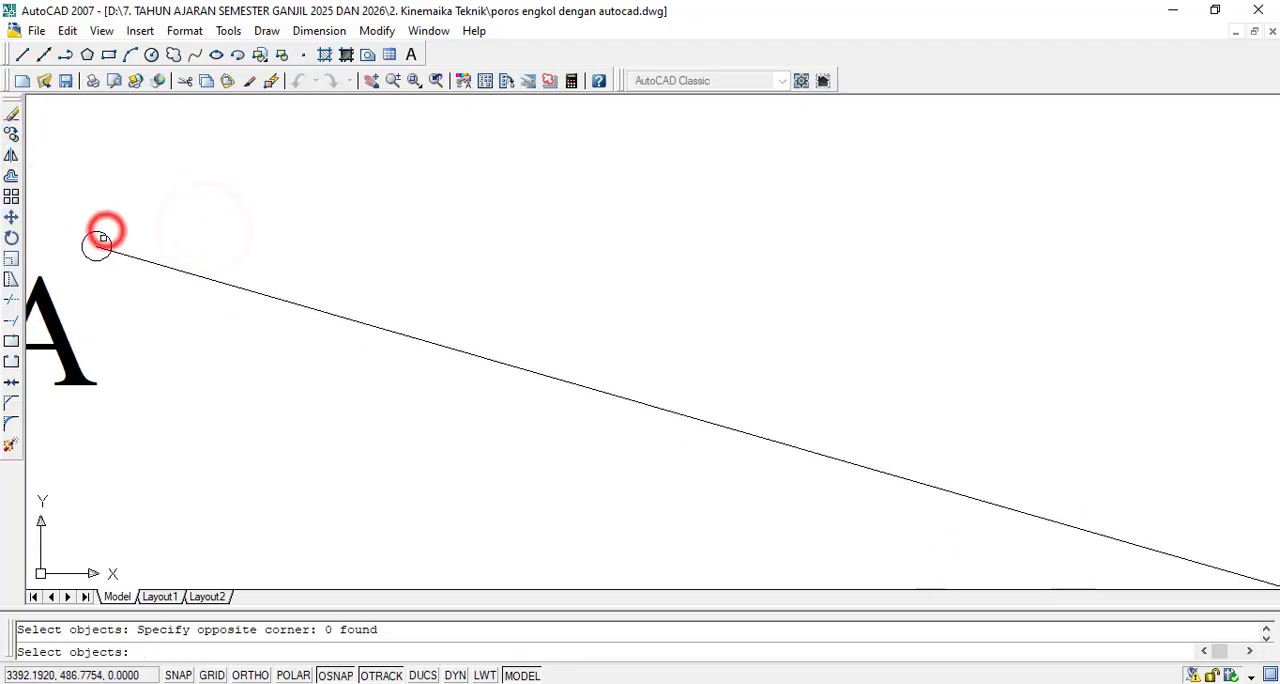
pyautogui.click(101, 237)
pyautogui.press('Return')
pyautogui.click(92, 245)
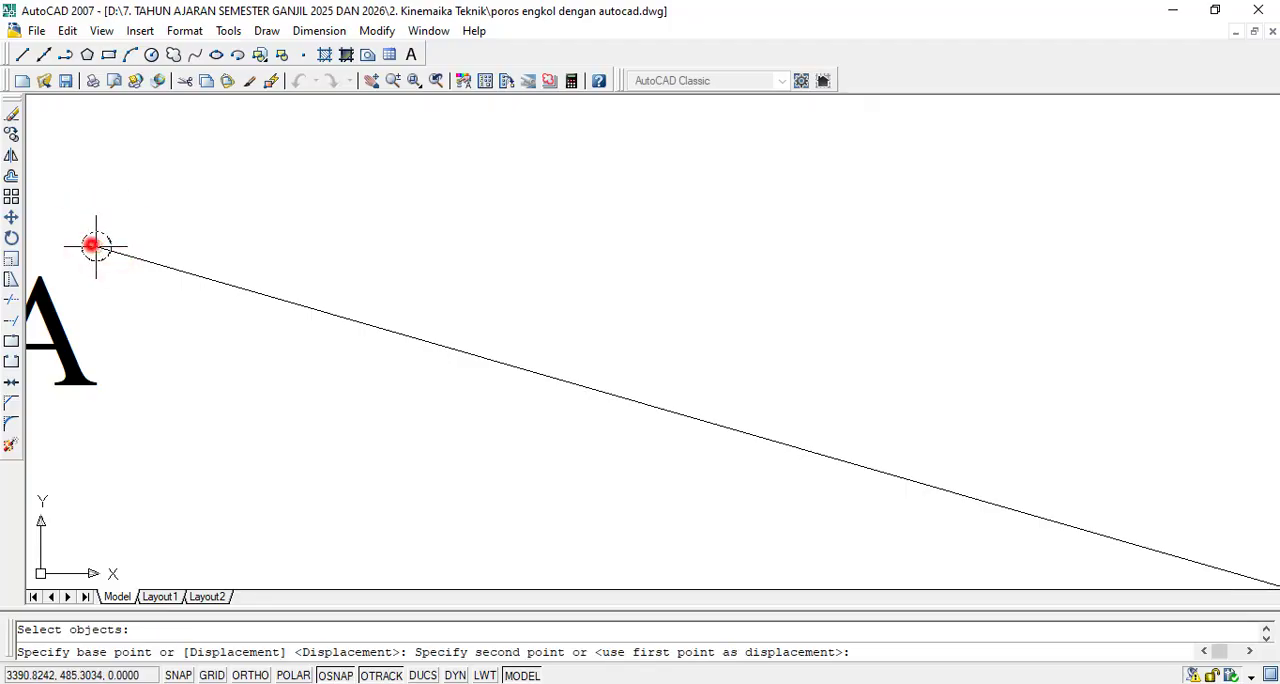
pyautogui.scroll(-3, 92, 245)
pyautogui.scroll(-4, 877, 431)
pyautogui.scroll(4, 925, 445)
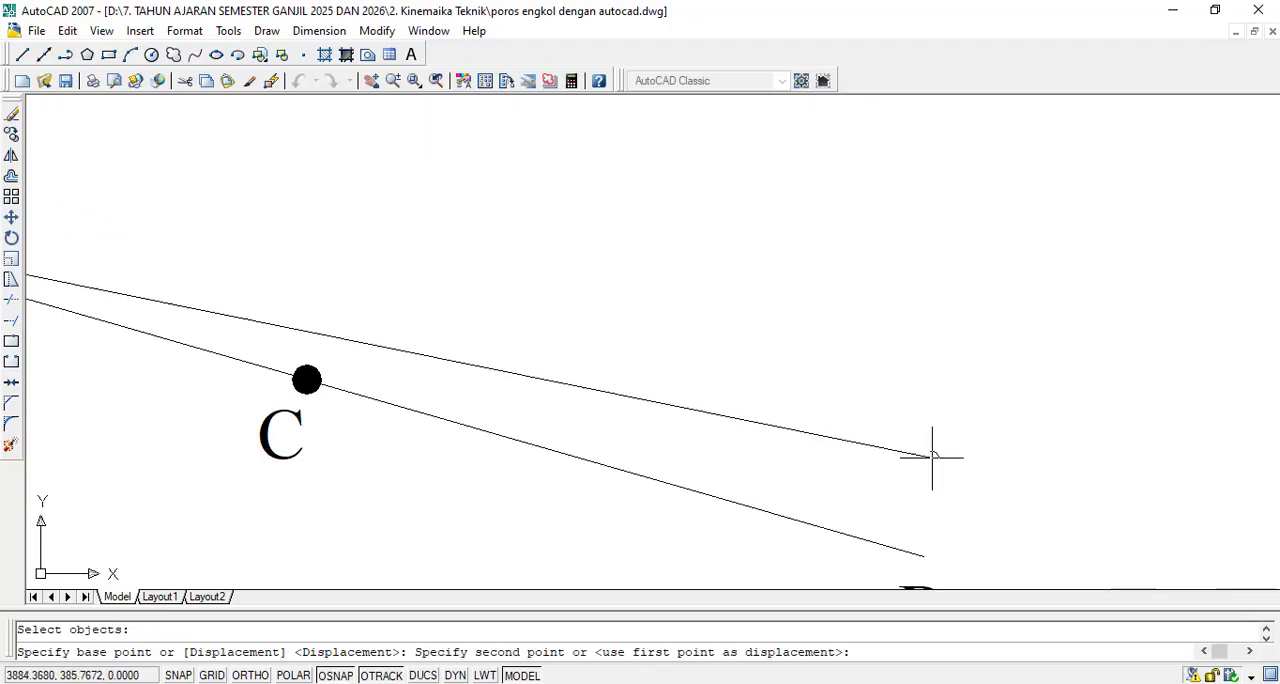
pyautogui.scroll(-3, 940, 380)
pyautogui.scroll(5, 914, 470)
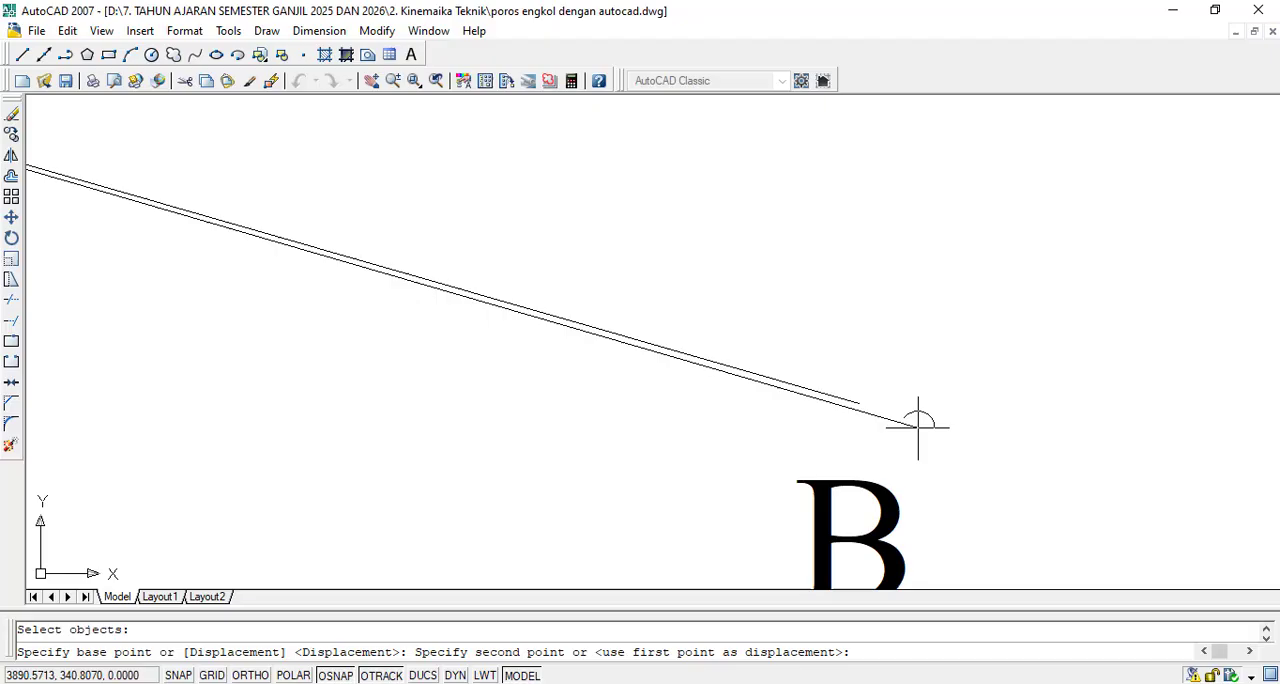
pyautogui.click(858, 399)
pyautogui.press('Escape')
pyautogui.scroll(-3, 1024, 408)
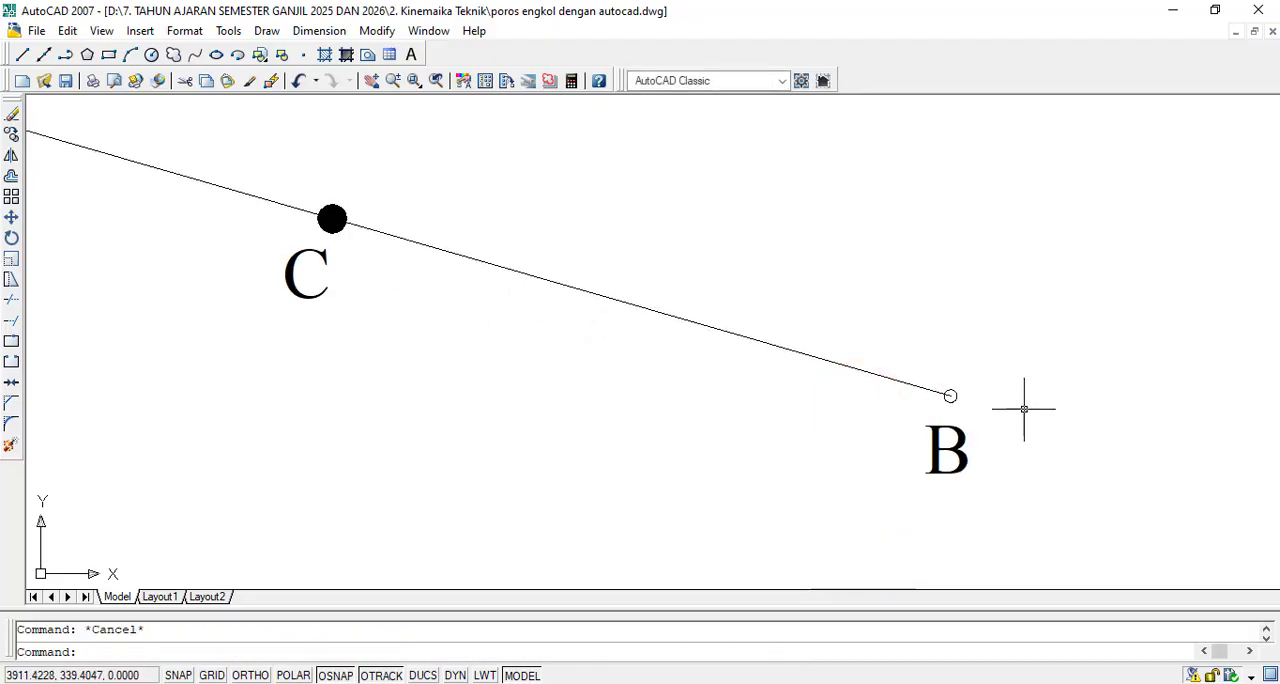
# - Fill the small circle at end A of the copied link with a SOLID hatch
pyautogui.scroll(-3, 1024, 408)
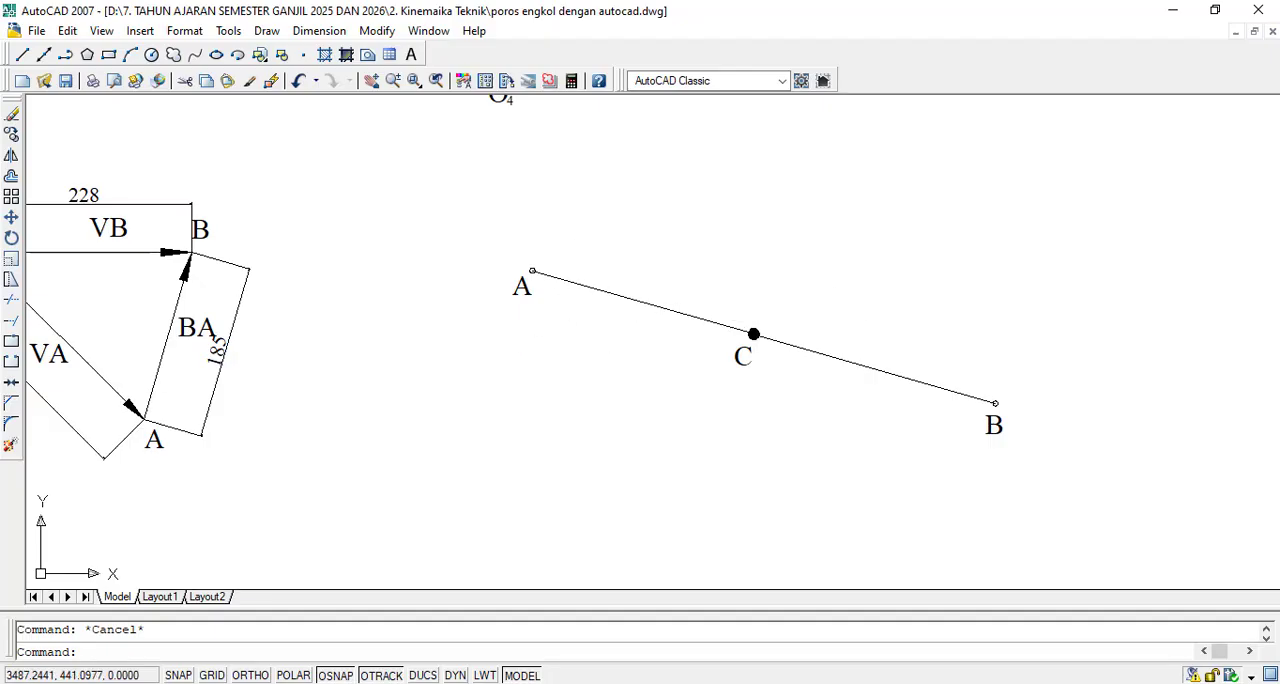
pyautogui.scroll(3, 600, 270)
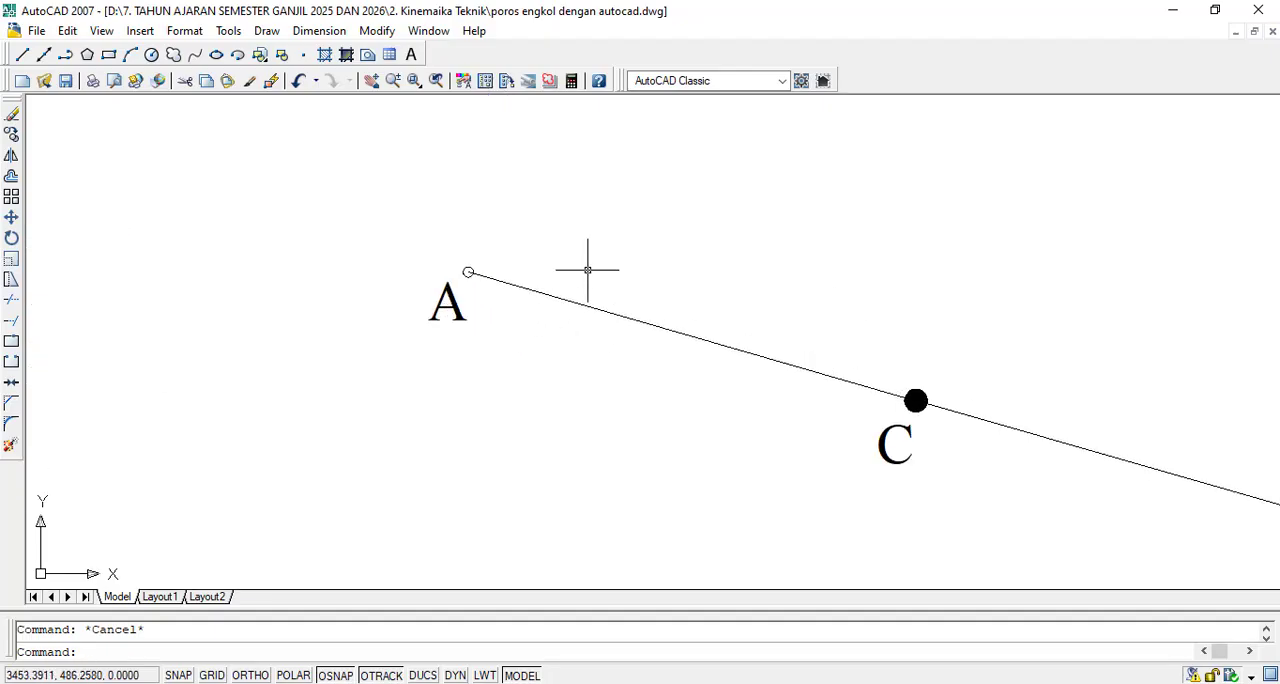
pyautogui.click(325, 55)
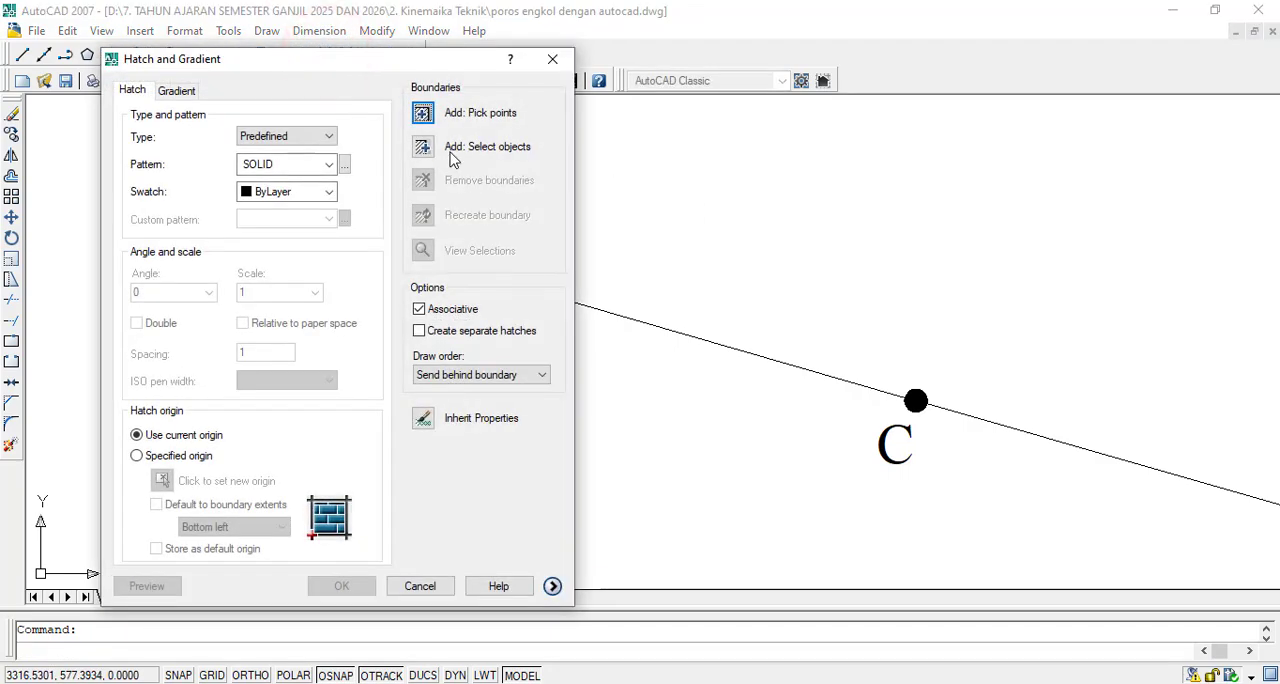
pyautogui.click(423, 113)
pyautogui.scroll(5, 446, 271)
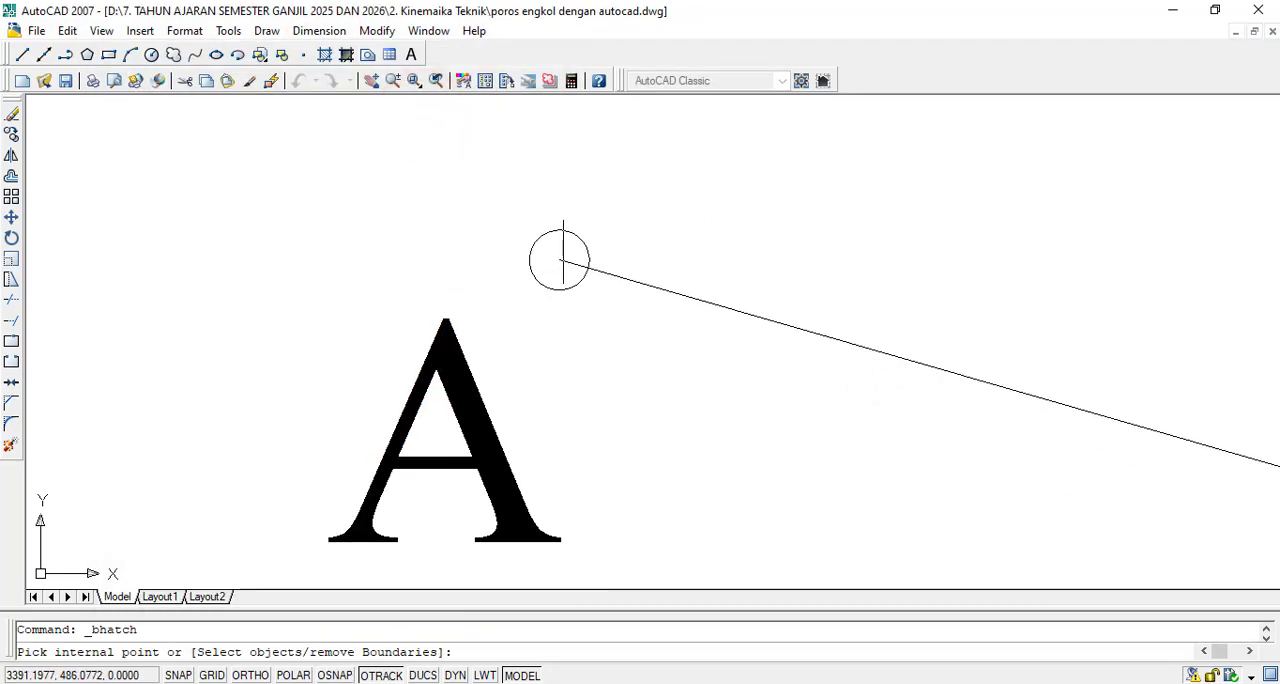
pyautogui.click(561, 250)
pyautogui.press('Return')
pyautogui.click(350, 583)
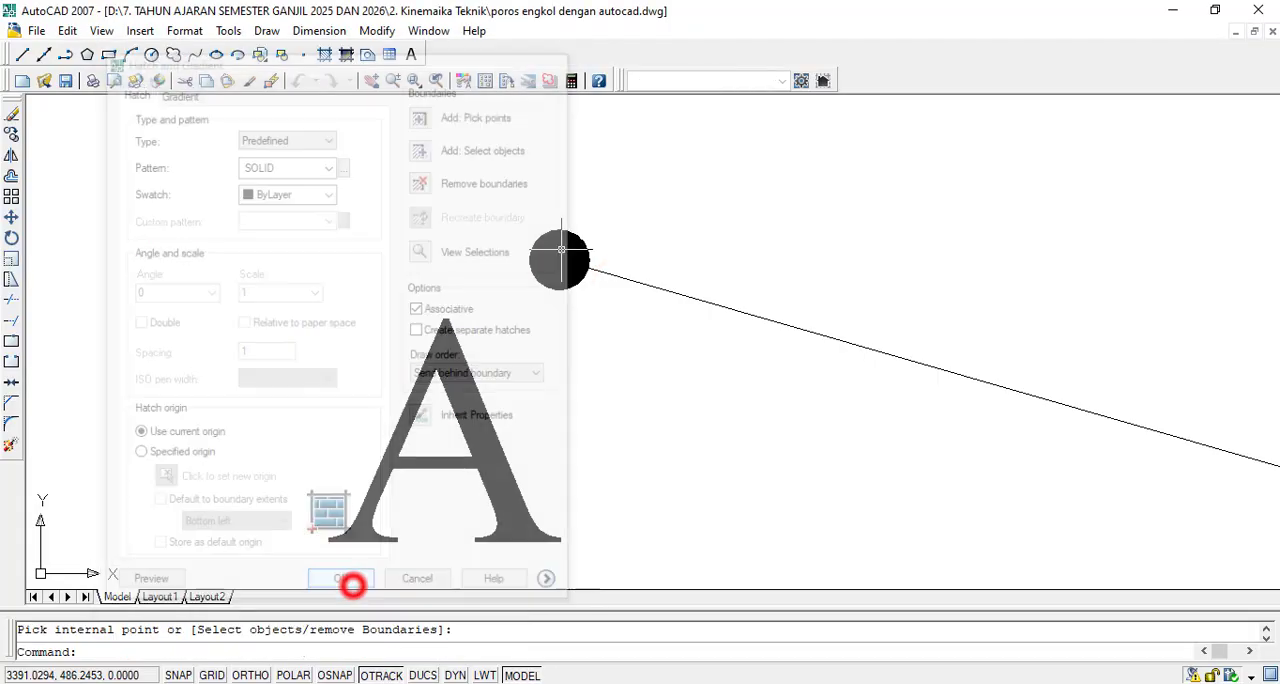
# - Fill the small circle at end B of the copied link with a SOLID hatch
pyautogui.scroll(-6, 580, 445)
pyautogui.scroll(10, 723, 472)
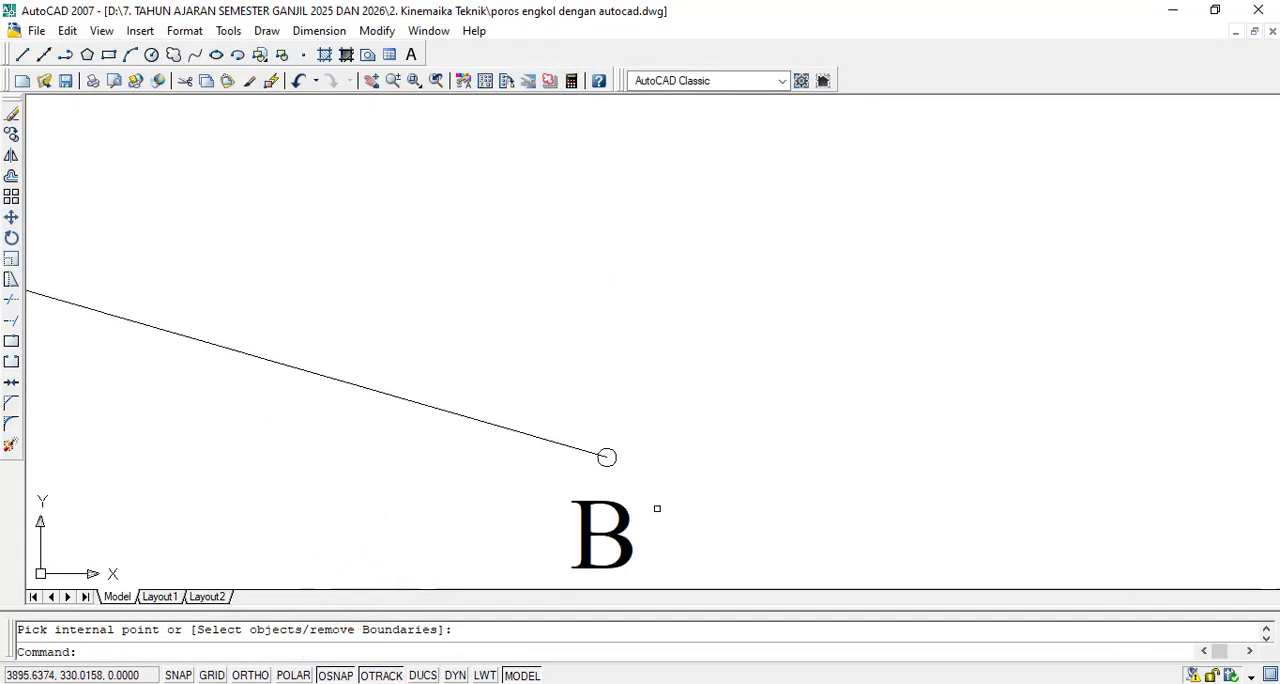
pyautogui.click(328, 54)
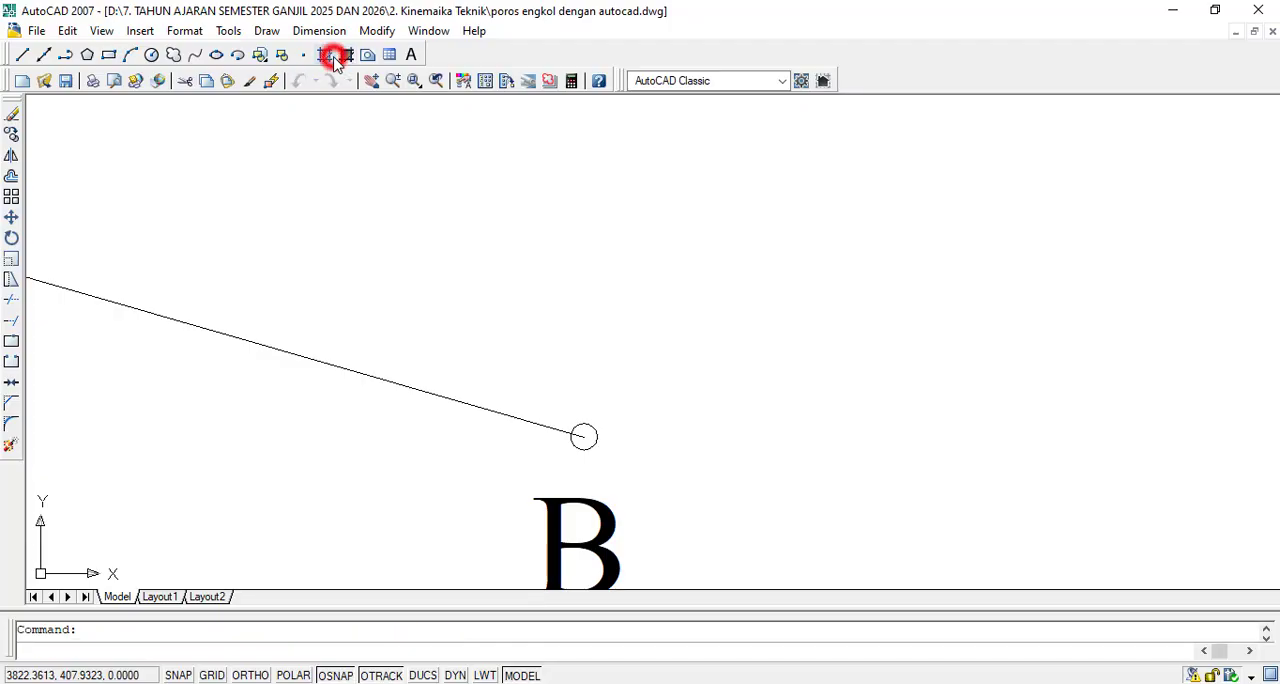
pyautogui.click(423, 114)
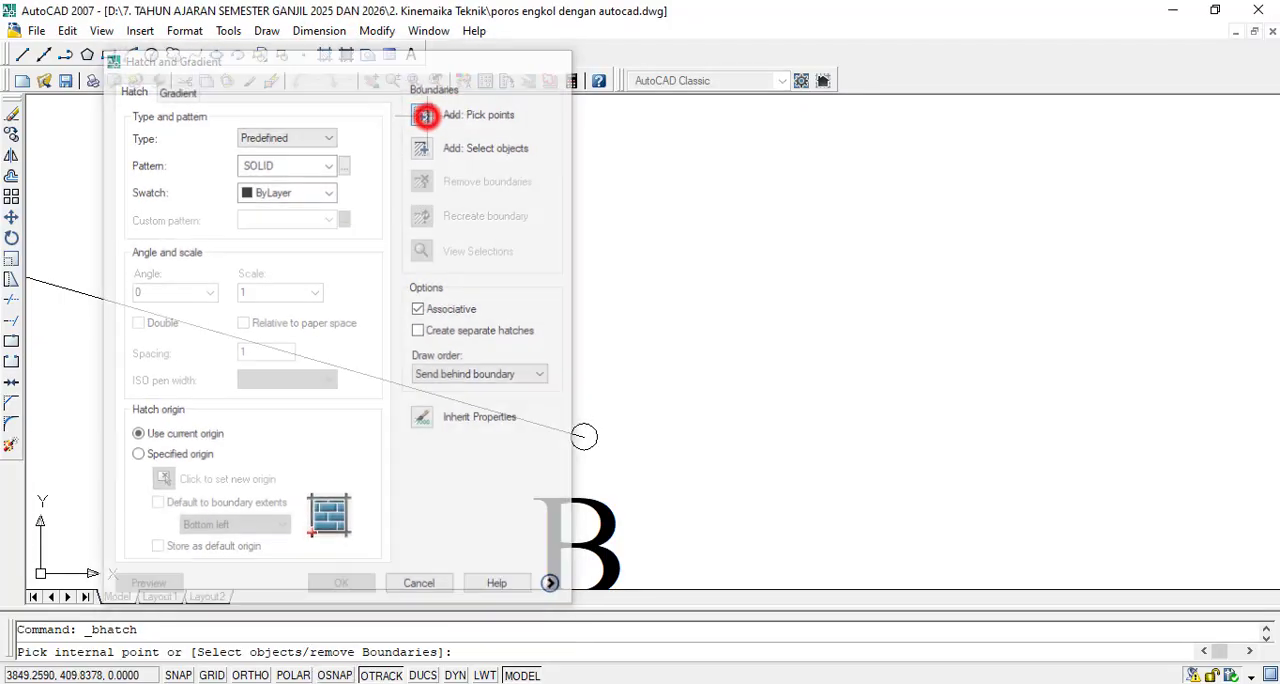
pyautogui.click(617, 453)
pyautogui.press('Return')
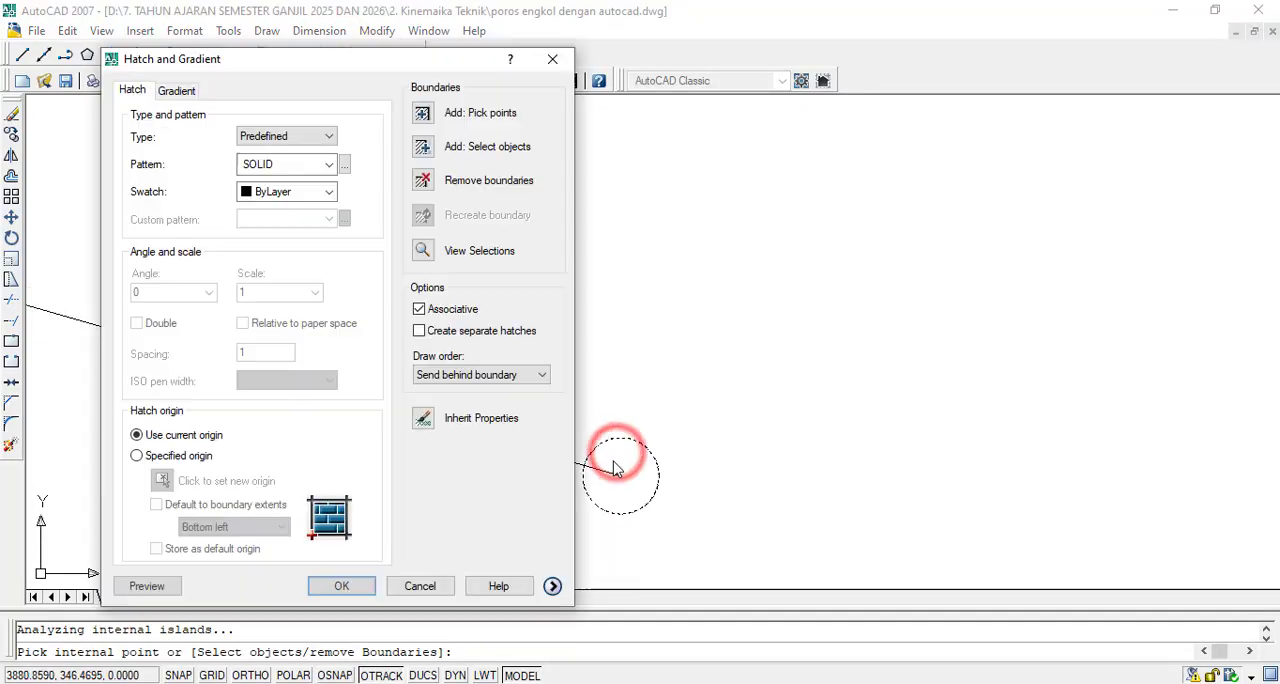
pyautogui.click(341, 583)
pyautogui.scroll(-6, 1012, 350)
pyautogui.scroll(-6, 1011, 354)
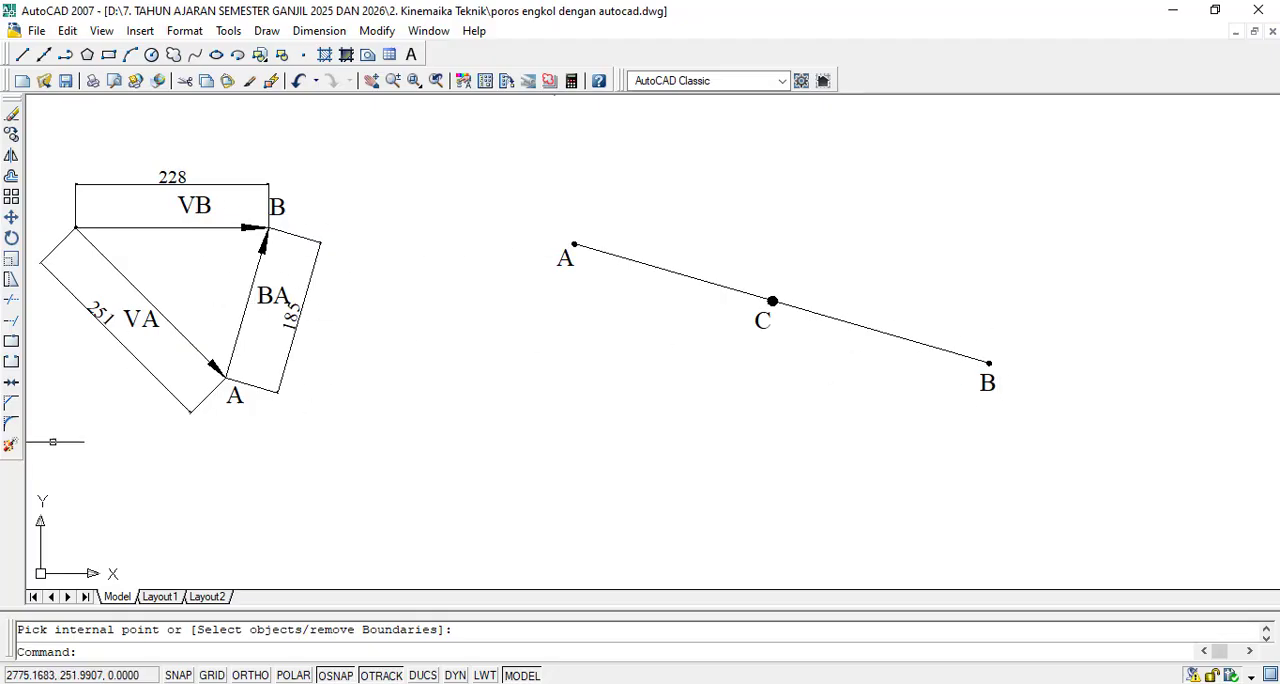
# - Copy the BA velocity vector with its arrowhead from its tail at A to the centre of end B on the A-C-B link
pyautogui.scroll(2, 208, 298)
pyautogui.click(349, 265)
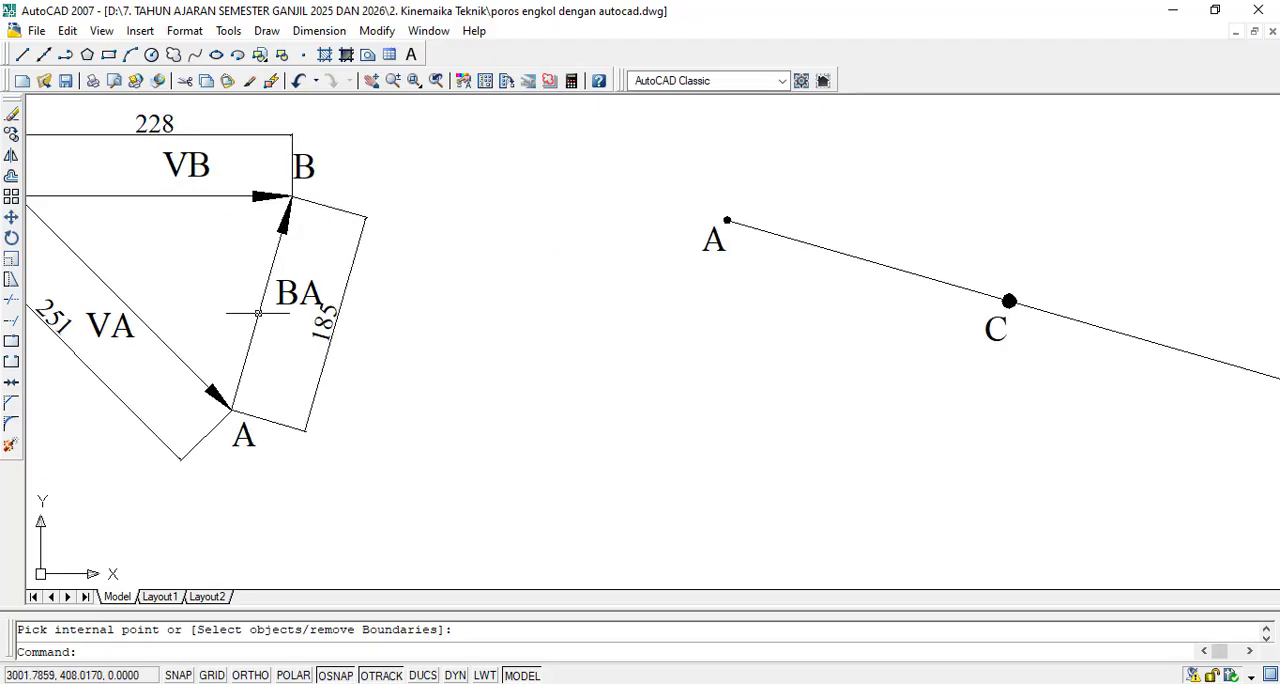
pyautogui.click(11, 134)
pyautogui.scroll(2, 297, 228)
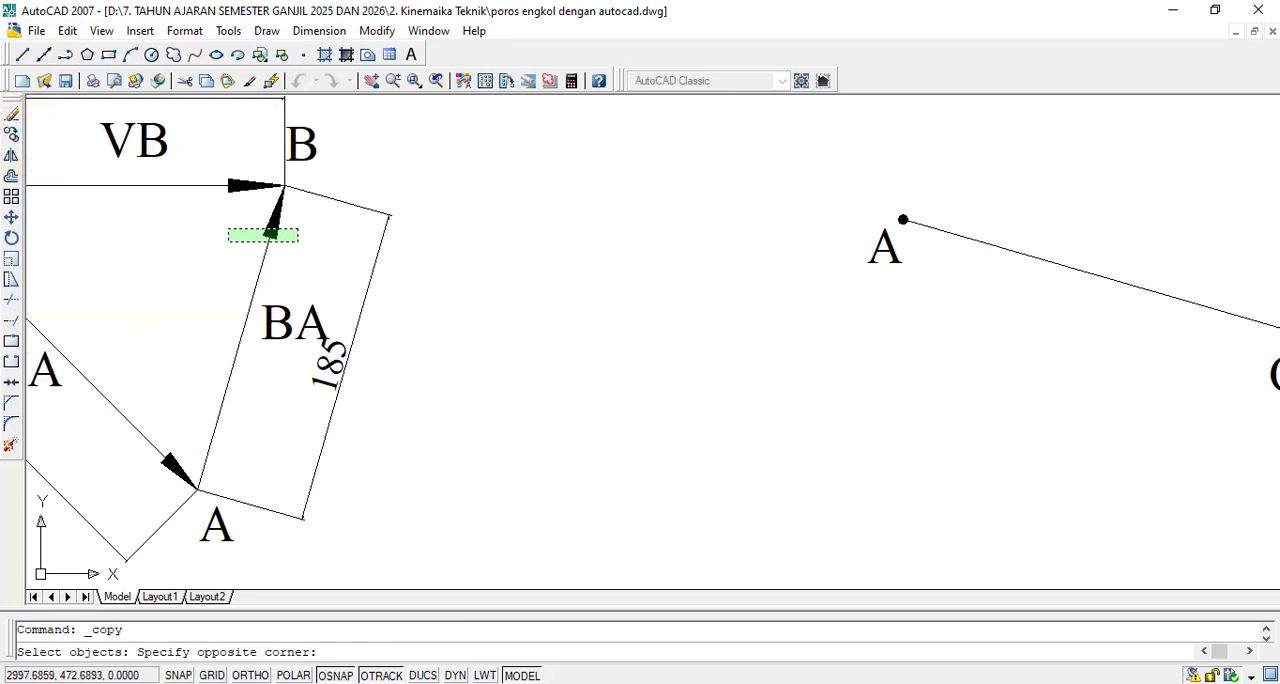
pyautogui.click(228, 241)
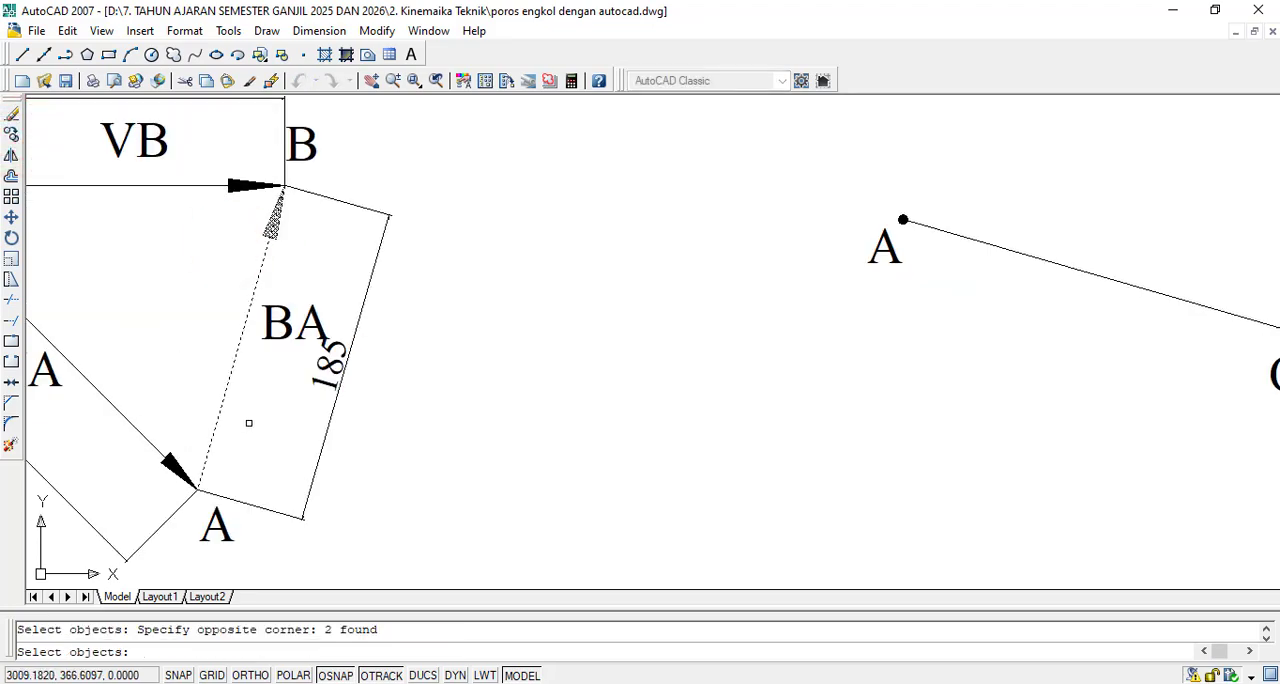
pyautogui.press('Return')
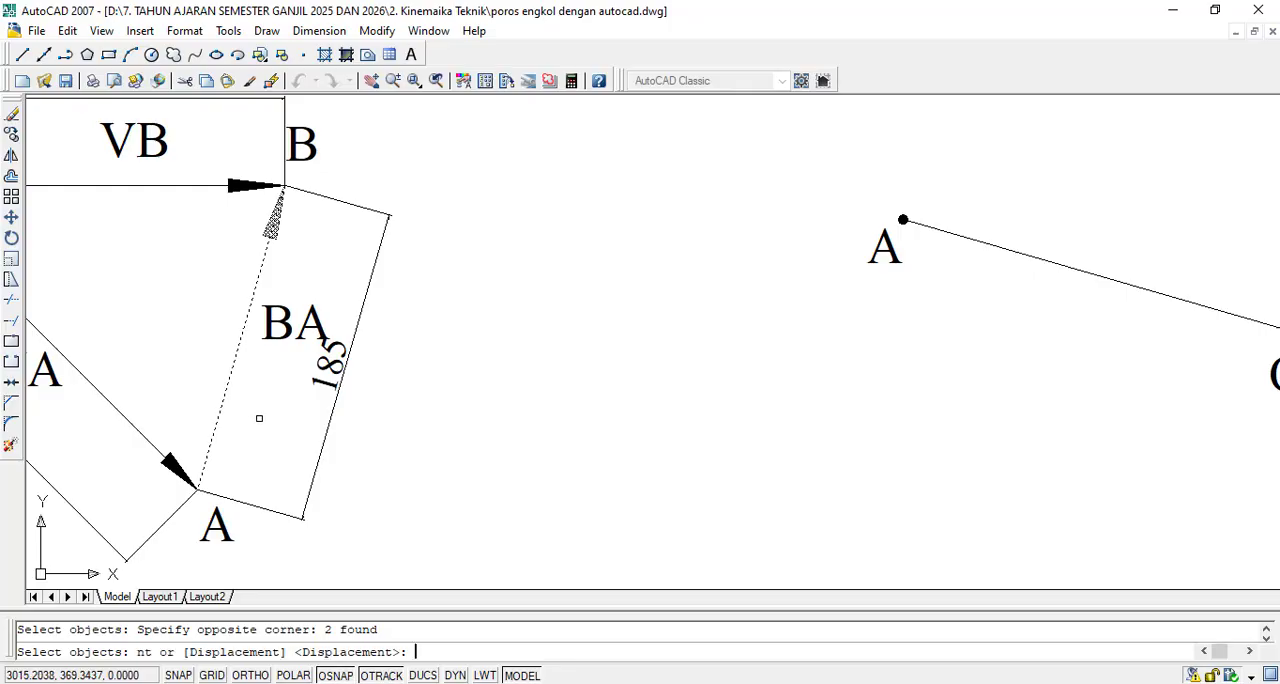
pyautogui.scroll(6, 185, 505)
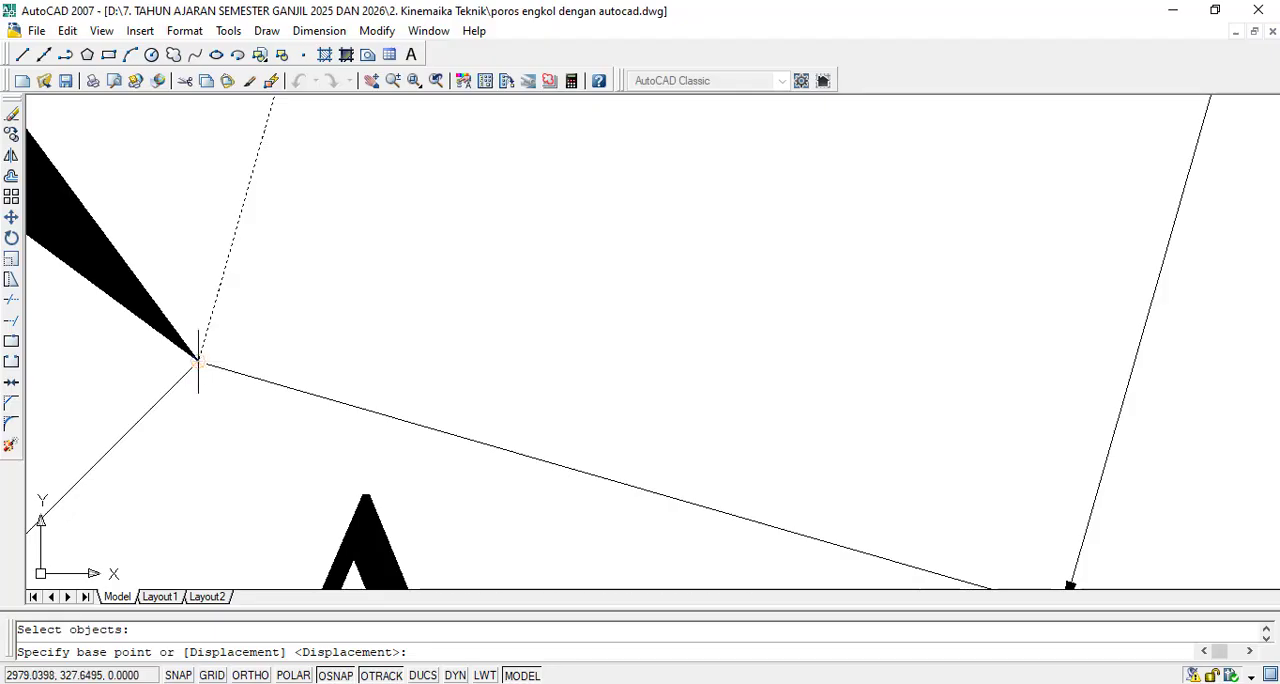
pyautogui.click(198, 362)
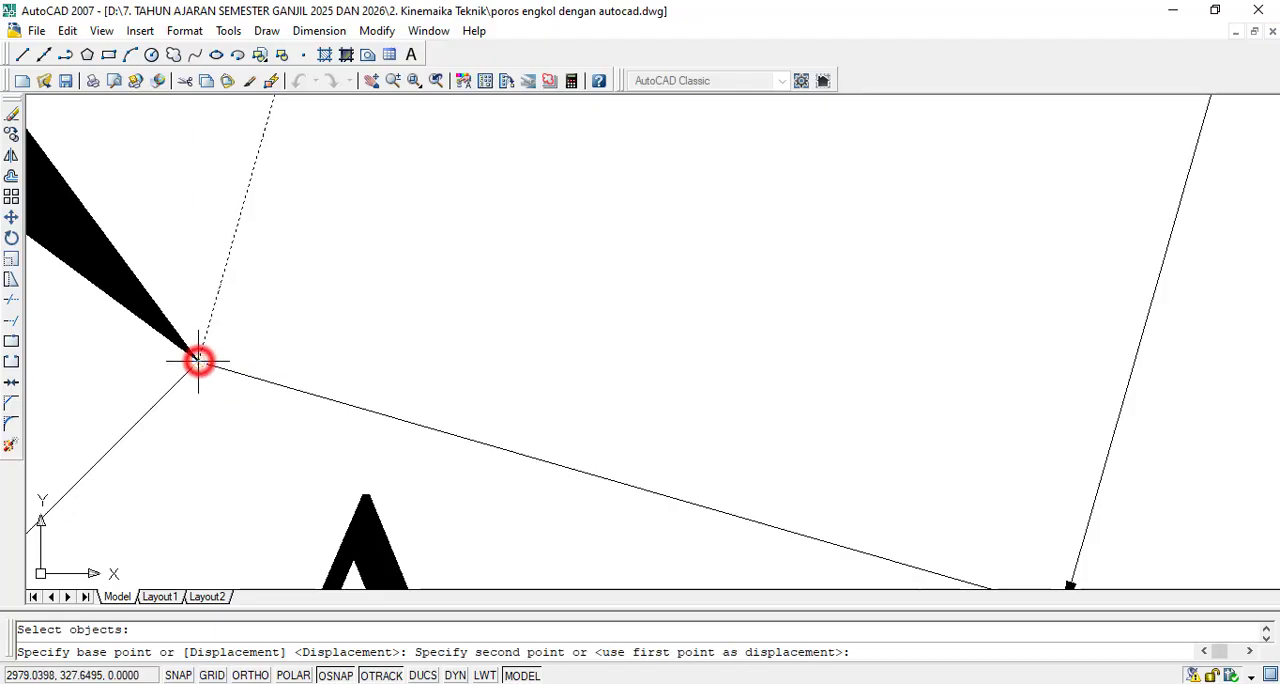
pyautogui.scroll(-4, 198, 362)
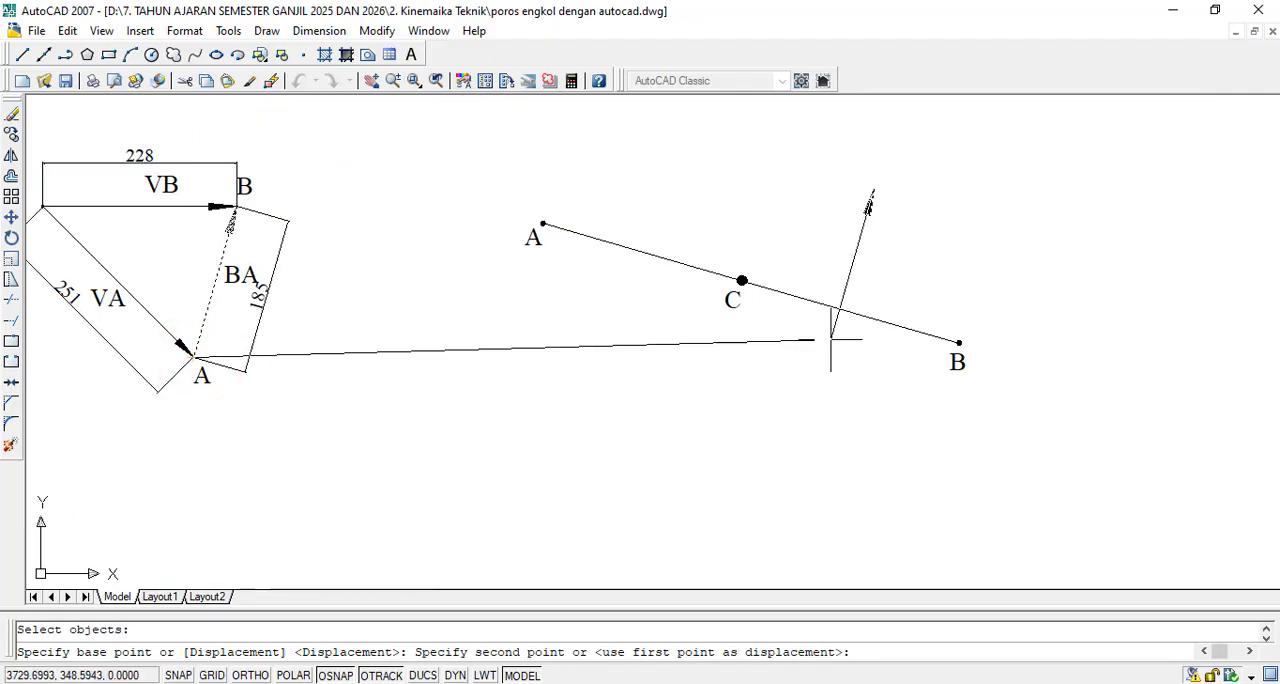
pyautogui.scroll(5, 1023, 316)
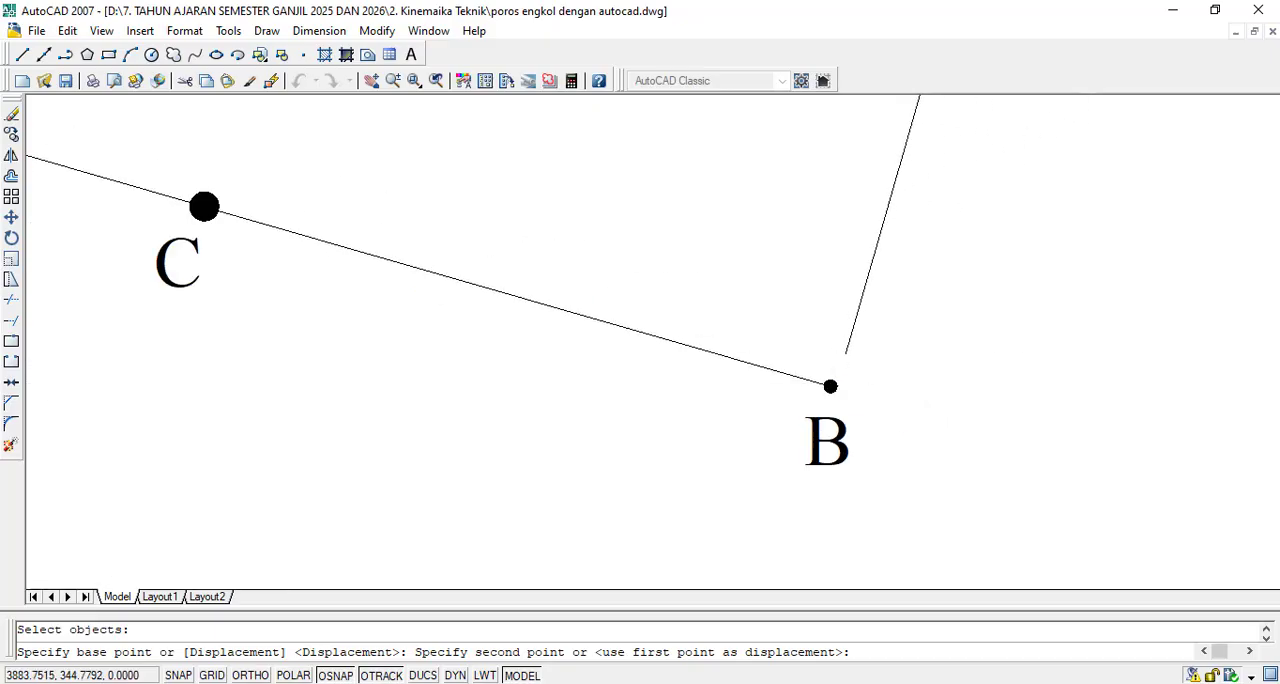
pyautogui.scroll(5, 843, 379)
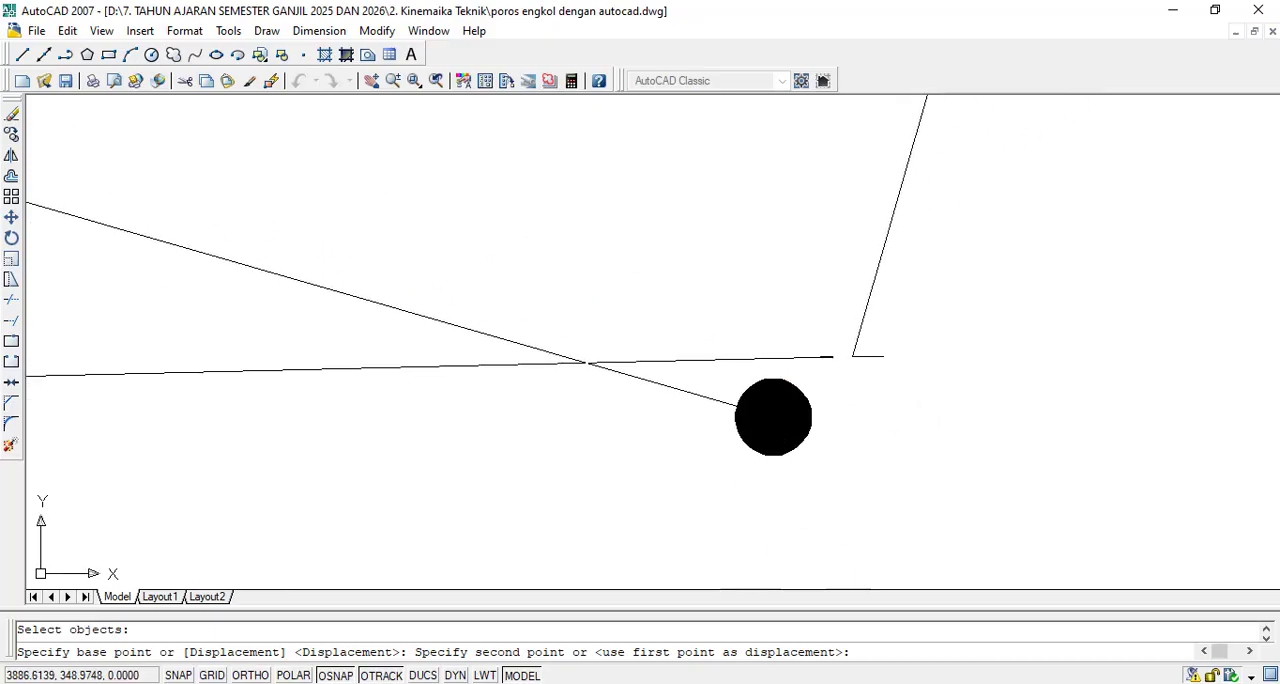
pyautogui.click(773, 416)
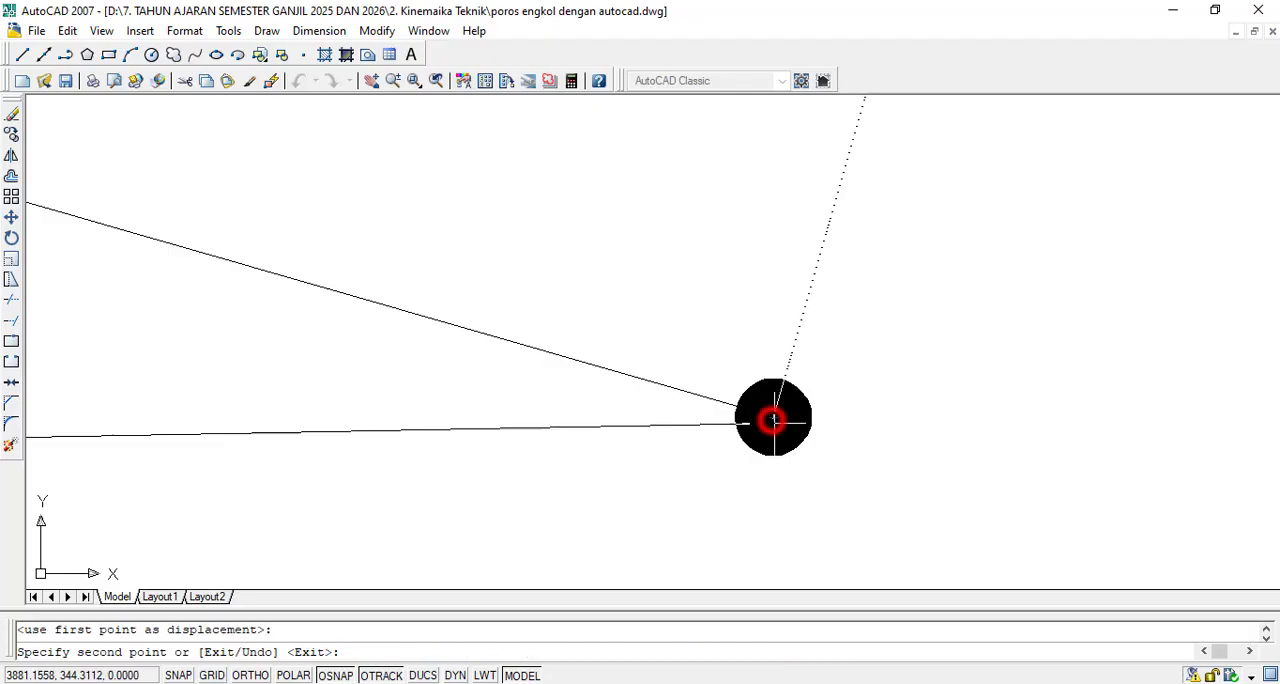
pyautogui.scroll(-6, 772, 418)
pyautogui.press('Escape')
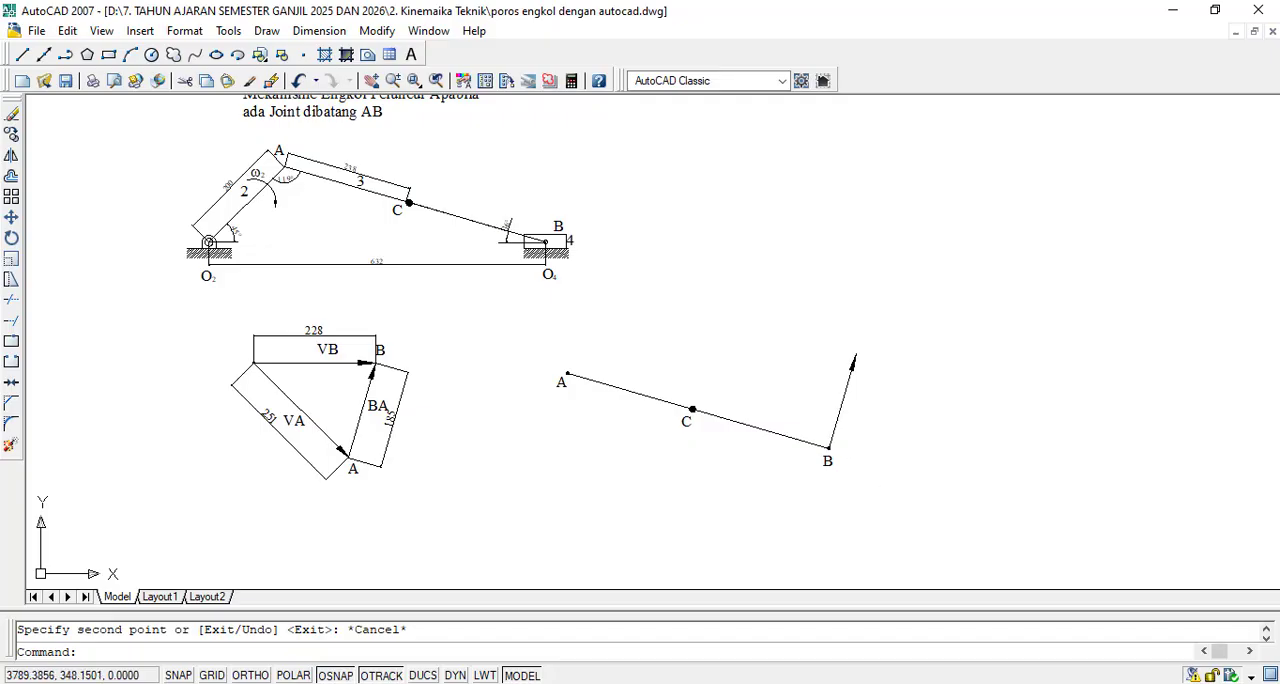
# - Draw a straight line from the tip of the vector at B to the centre of end A of the link
pyautogui.click(22, 55)
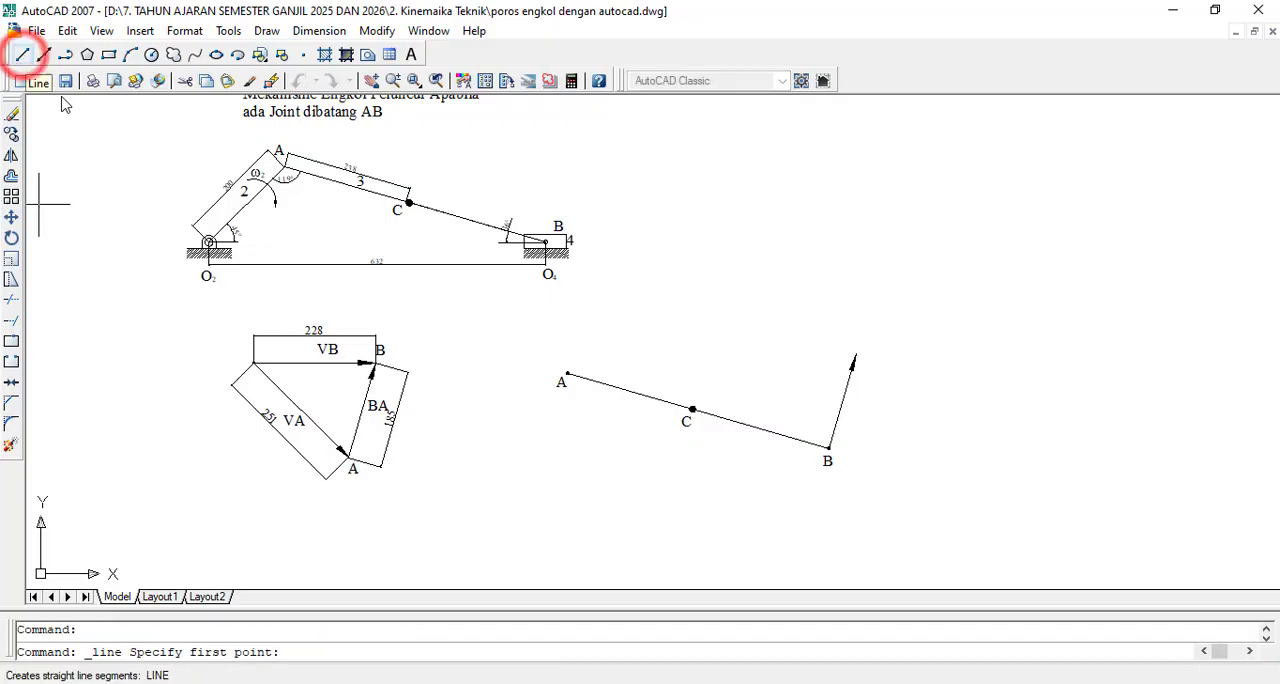
pyautogui.scroll(2, 868, 355)
pyautogui.scroll(5, 868, 355)
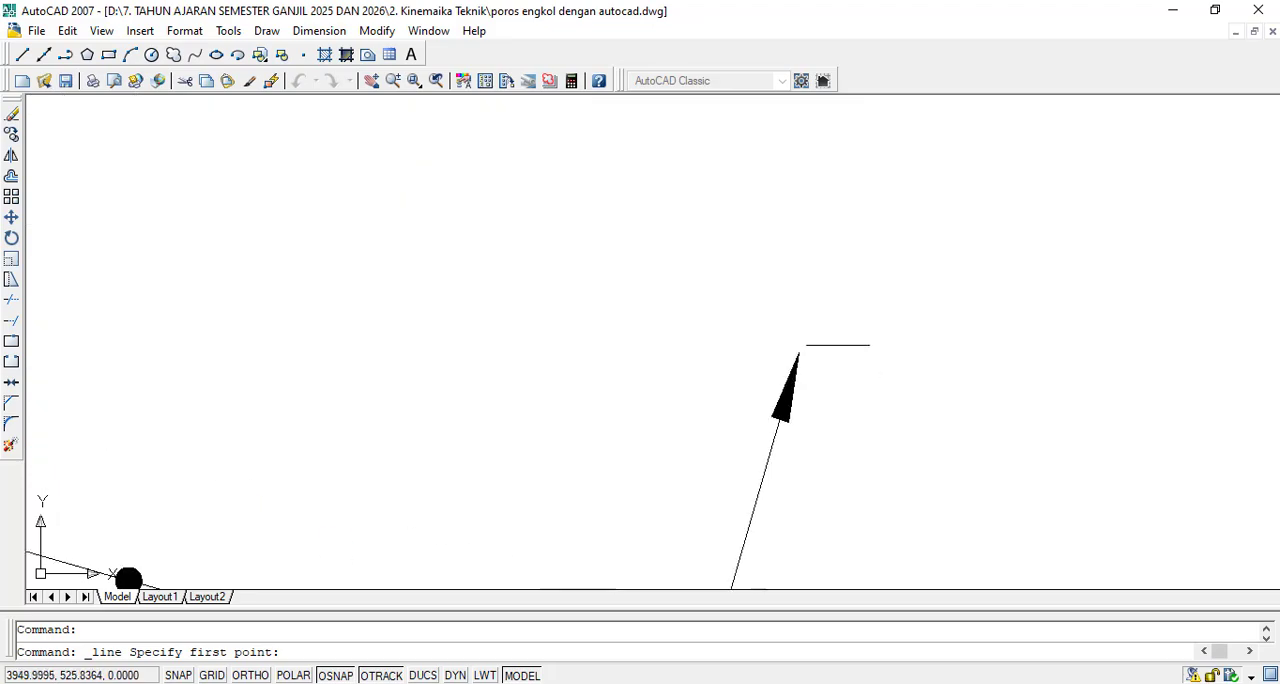
pyautogui.click(798, 352)
pyautogui.scroll(-5, 798, 352)
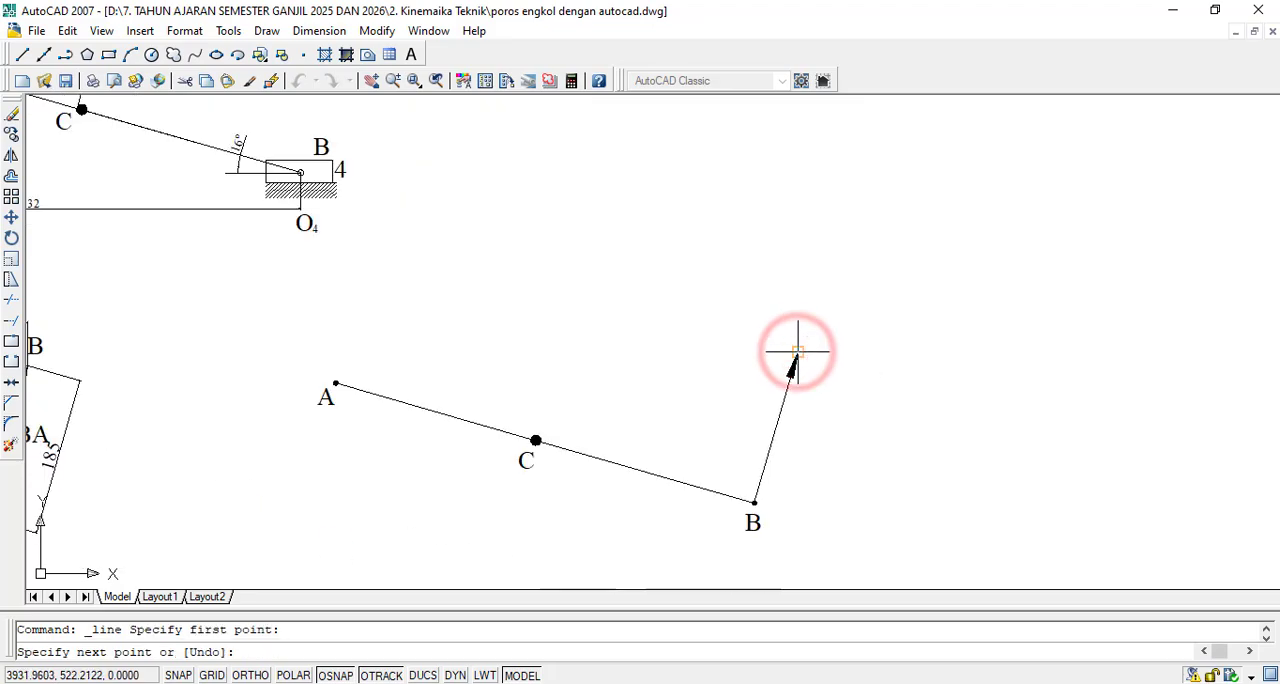
pyautogui.scroll(4, 330, 385)
pyautogui.scroll(2, 345, 345)
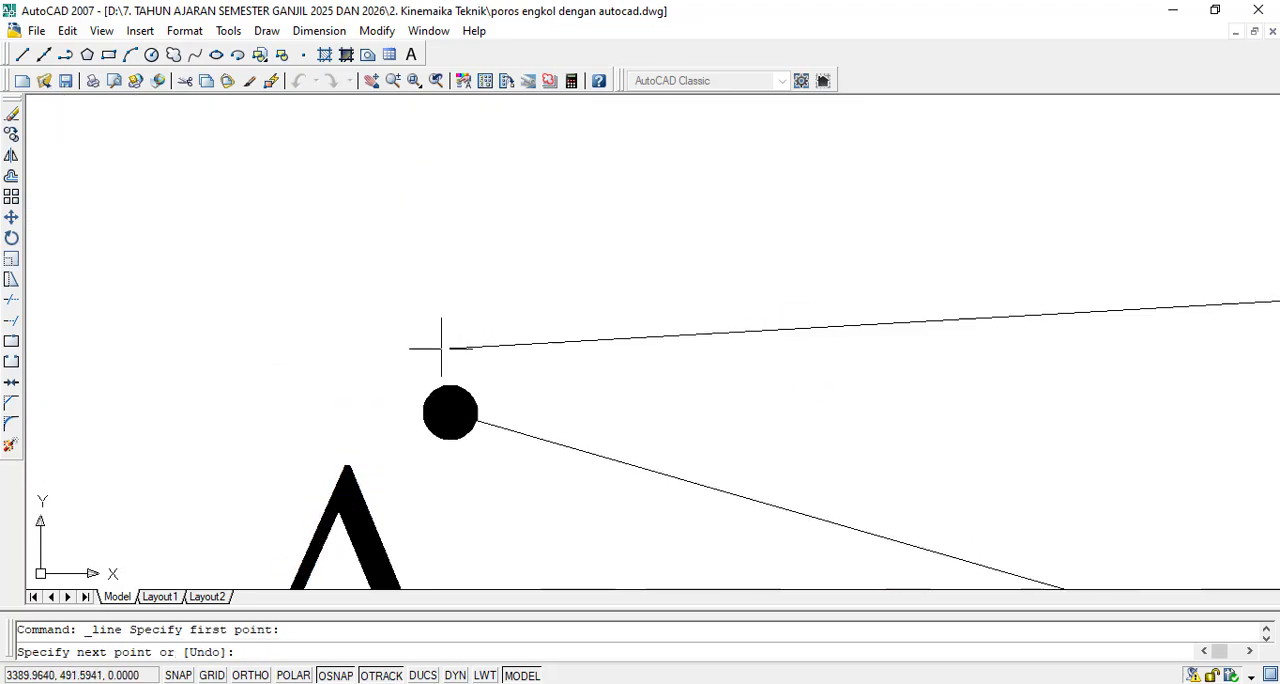
pyautogui.click(449, 412)
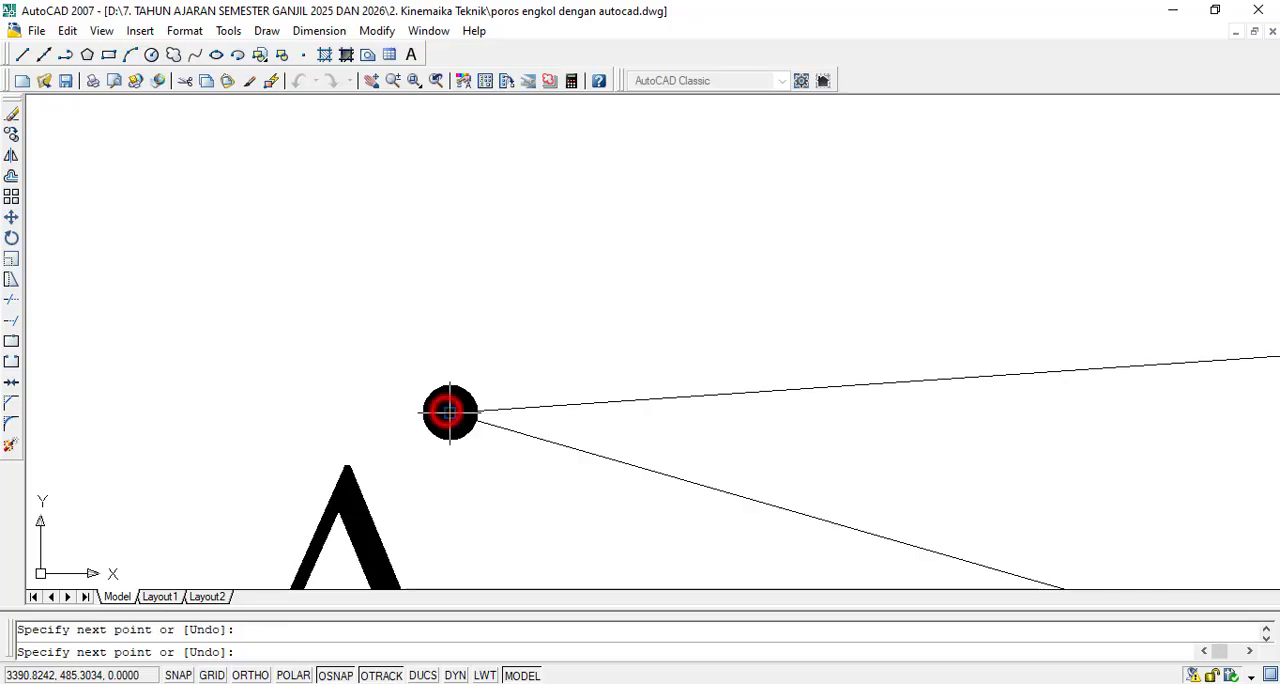
pyautogui.press('Escape')
pyautogui.scroll(-8, 439, 384)
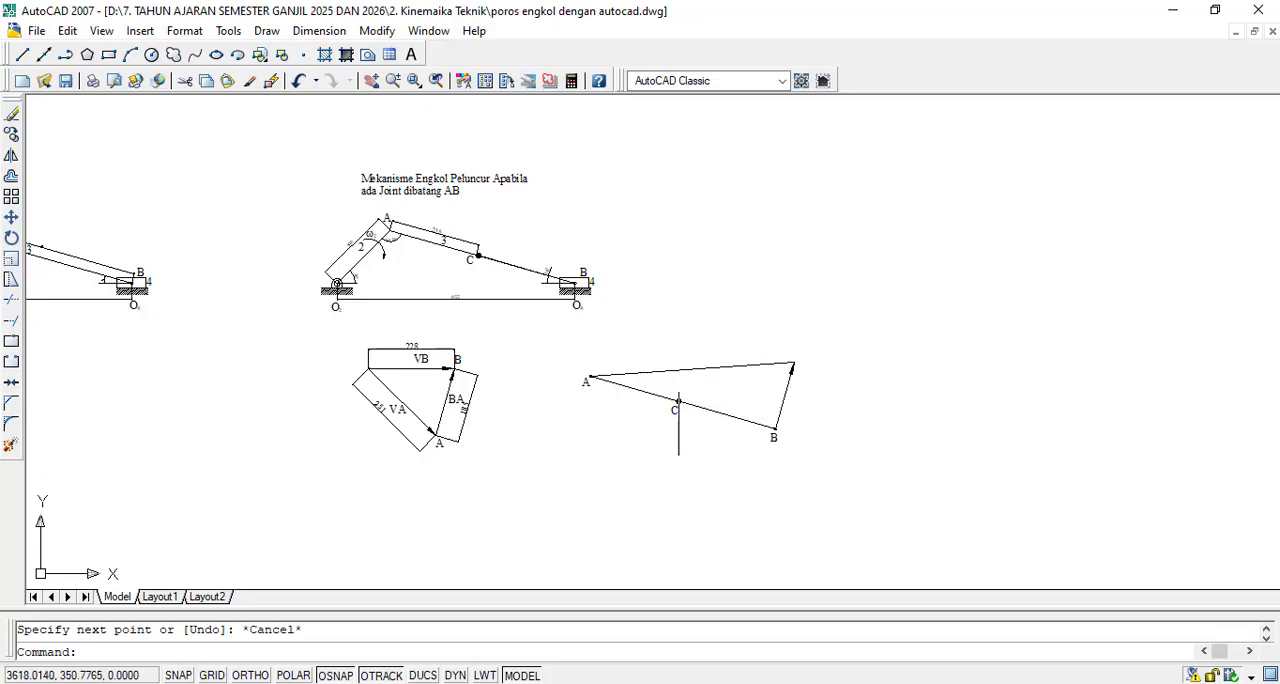
# - Copy the vector's line, without its arrowhead, from the centre of point B to the centre of point C on the link
pyautogui.scroll(5, 655, 400)
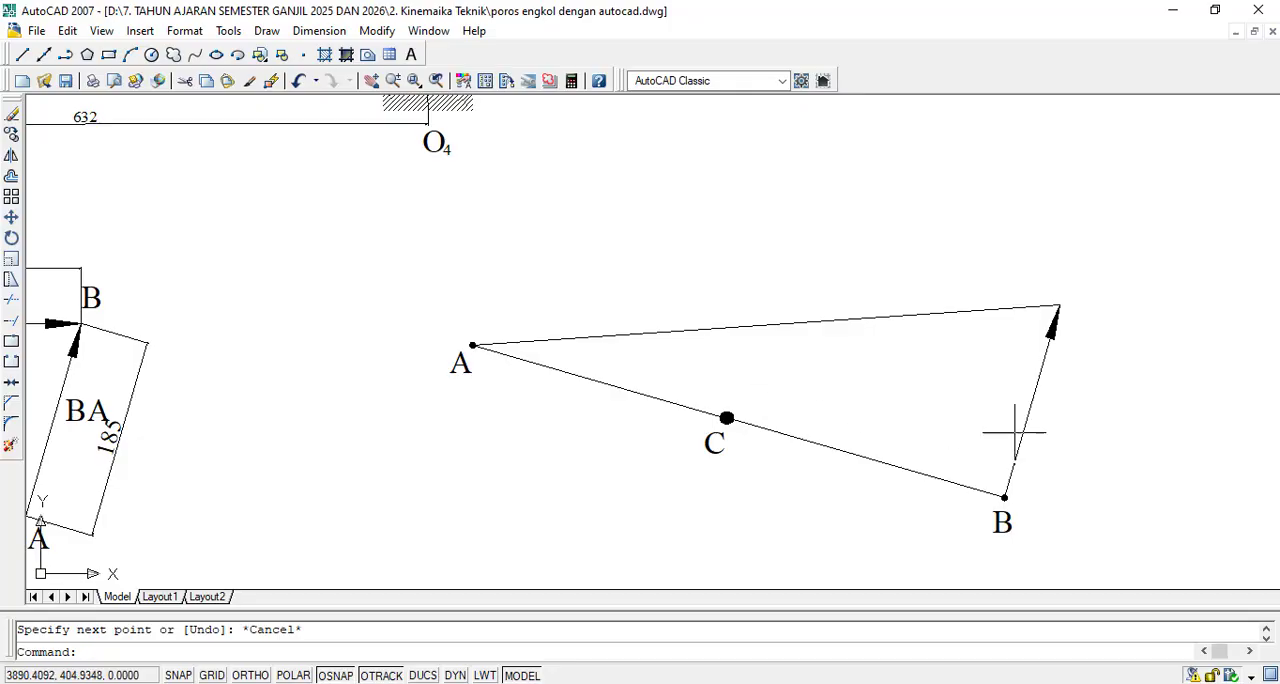
pyautogui.click(10, 135)
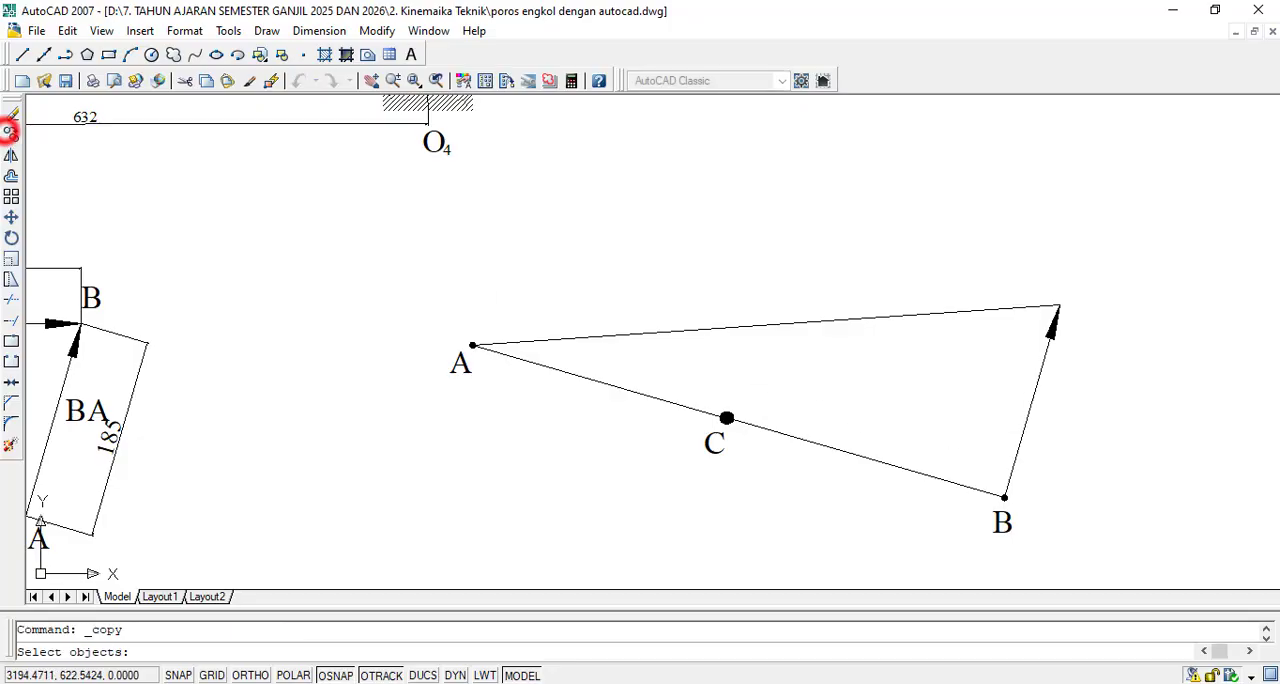
pyautogui.click(1046, 466)
pyautogui.click(997, 446)
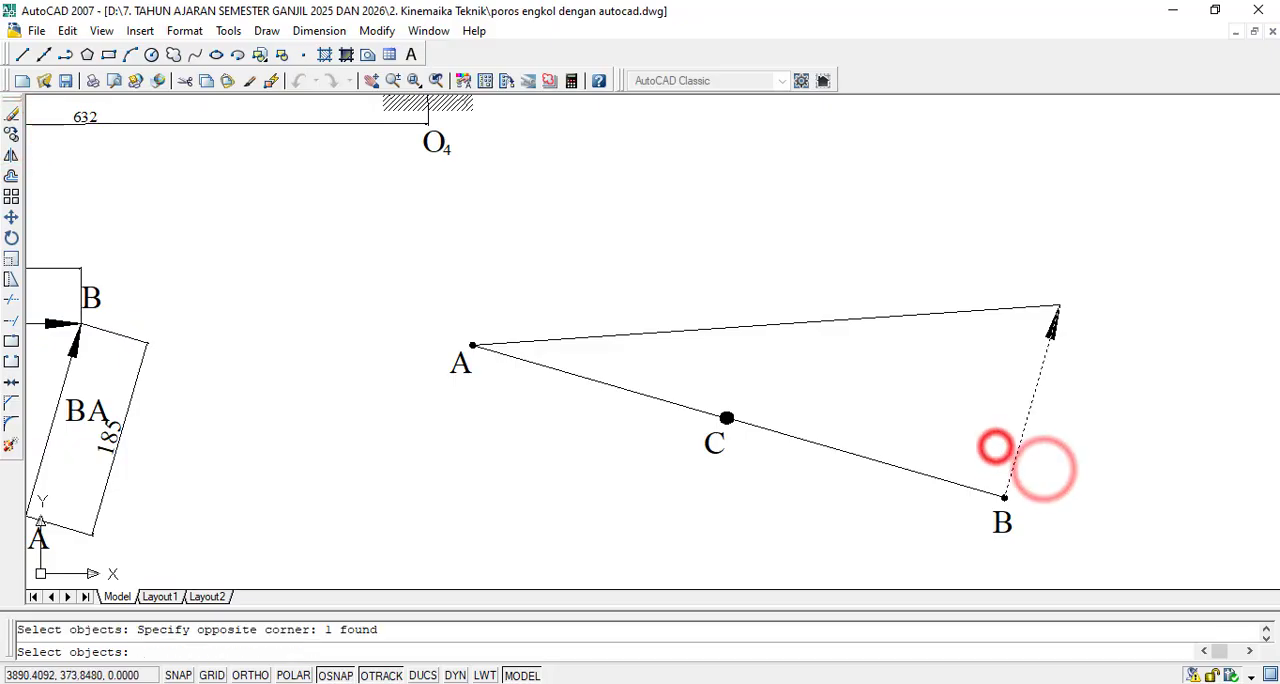
pyautogui.press('Return')
pyautogui.scroll(5, 1005, 496)
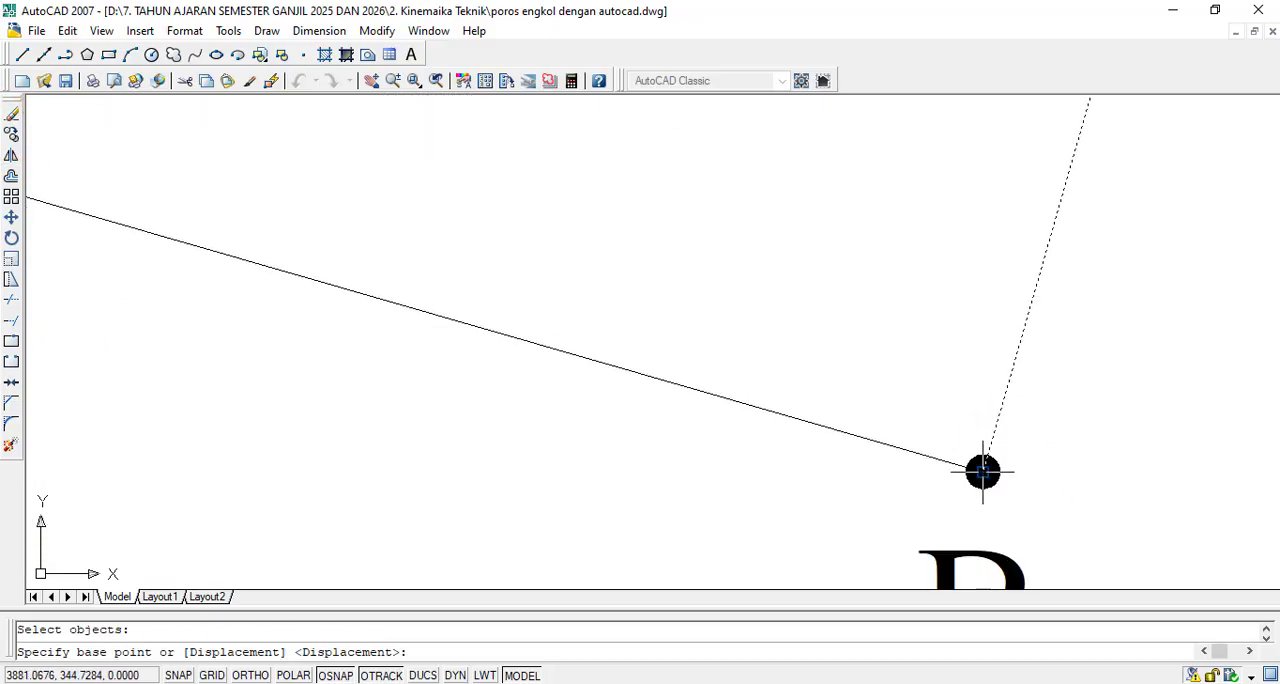
pyautogui.click(982, 471)
pyautogui.scroll(-4, 982, 471)
pyautogui.scroll(4, 588, 357)
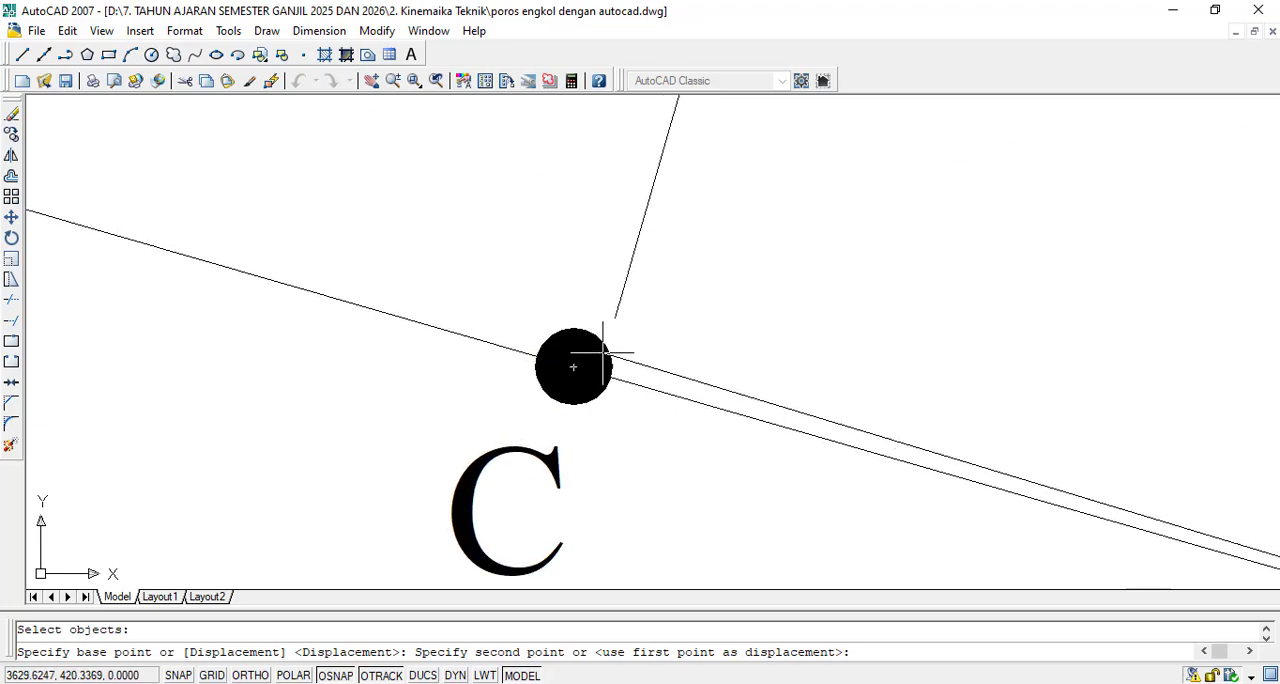
pyautogui.click(573, 367)
pyautogui.scroll(-5, 580, 372)
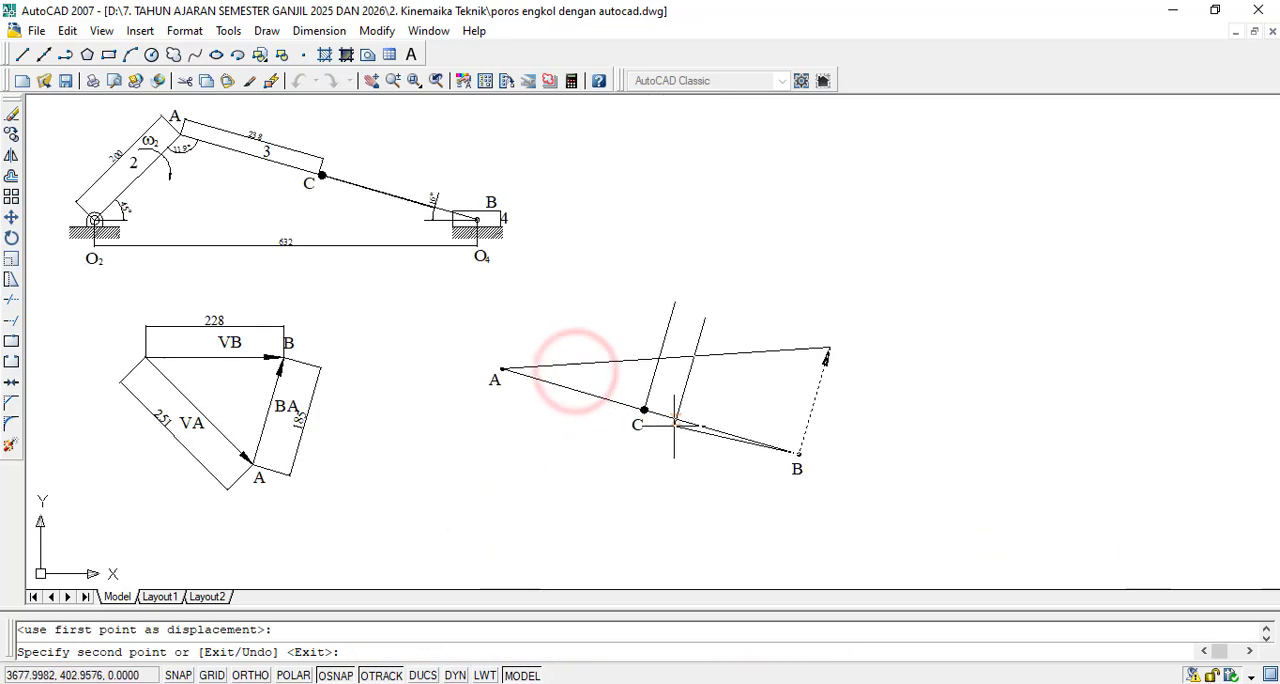
pyautogui.press('Escape')
pyautogui.scroll(5, 656, 319)
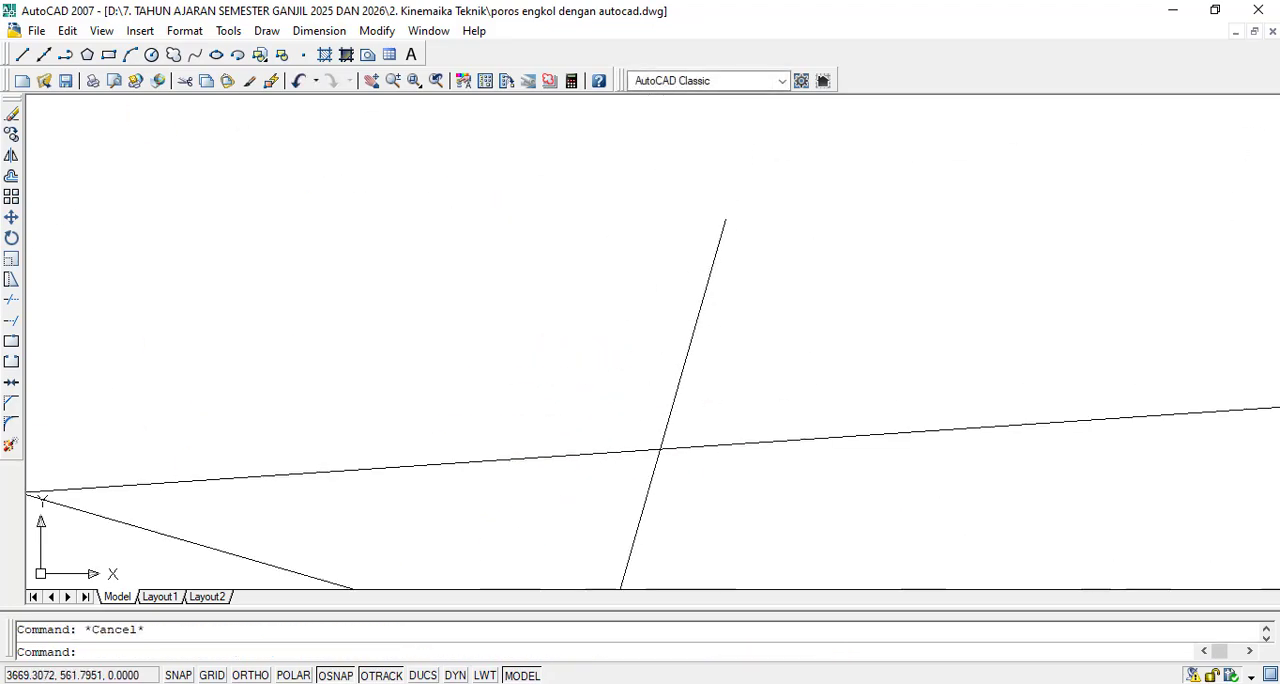
pyautogui.write('tr')
pyautogui.press('Return')
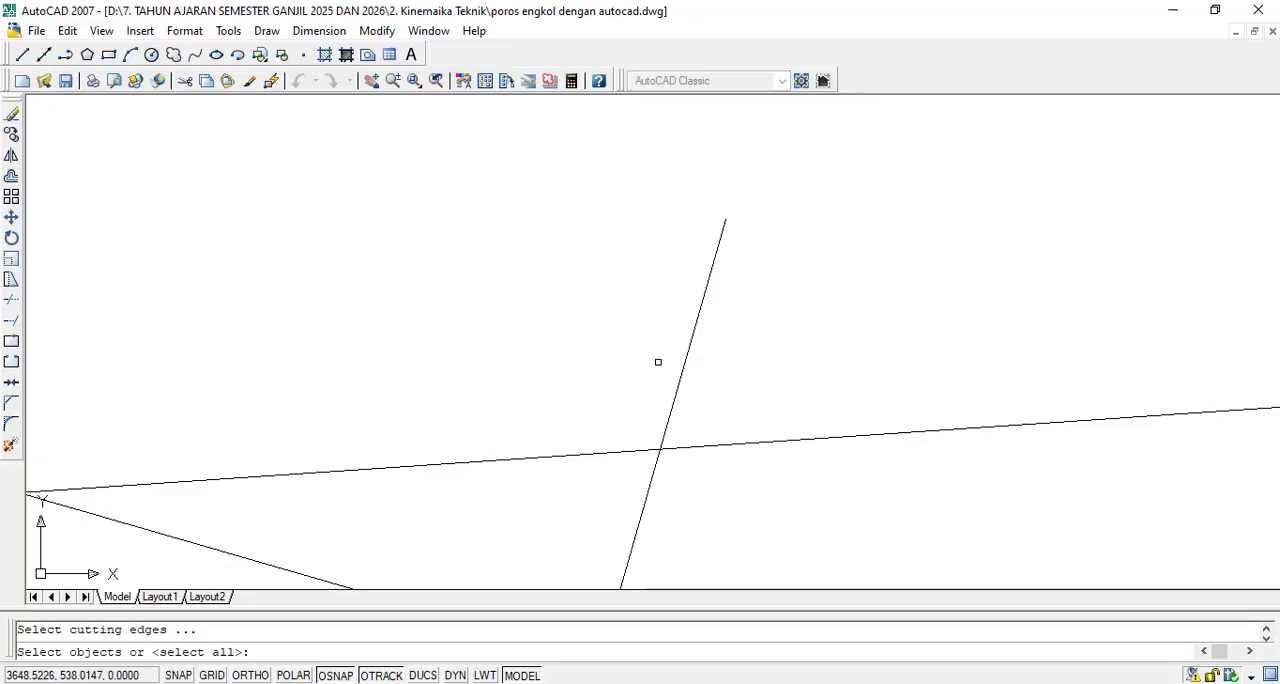
pyautogui.click(791, 323)
pyautogui.click(603, 489)
pyautogui.click(583, 498)
pyautogui.doubleClick(581, 495)
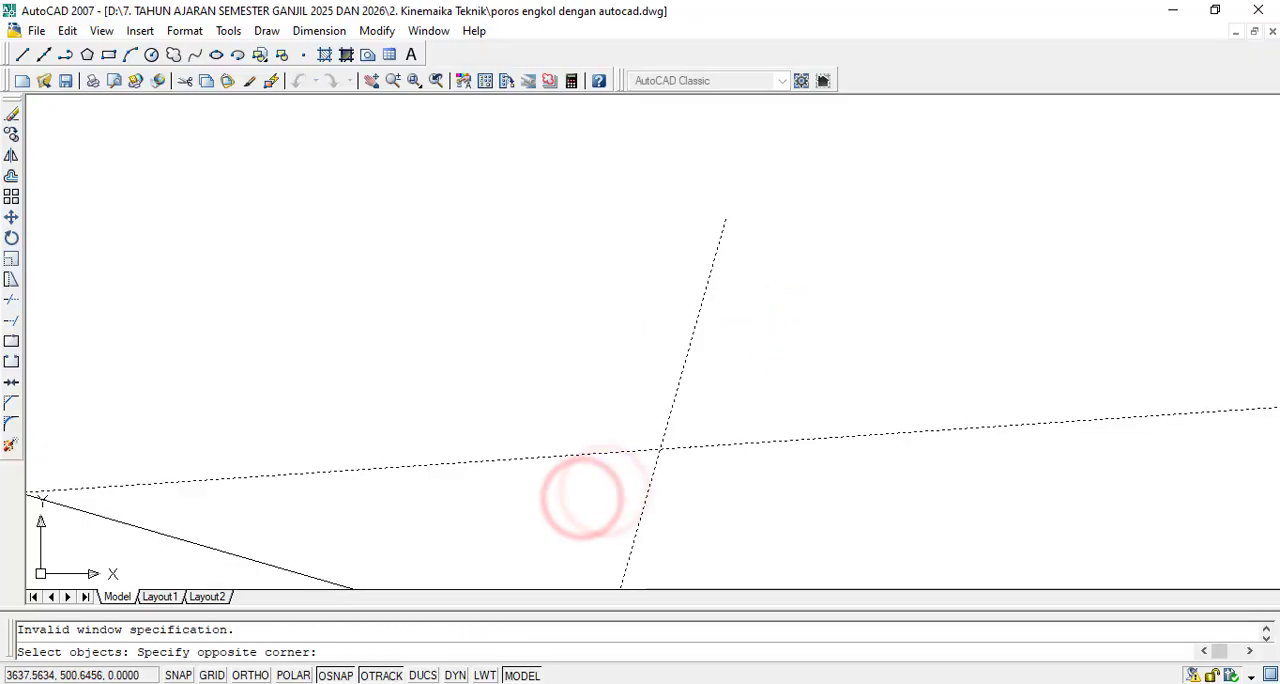
pyautogui.press('Escape')
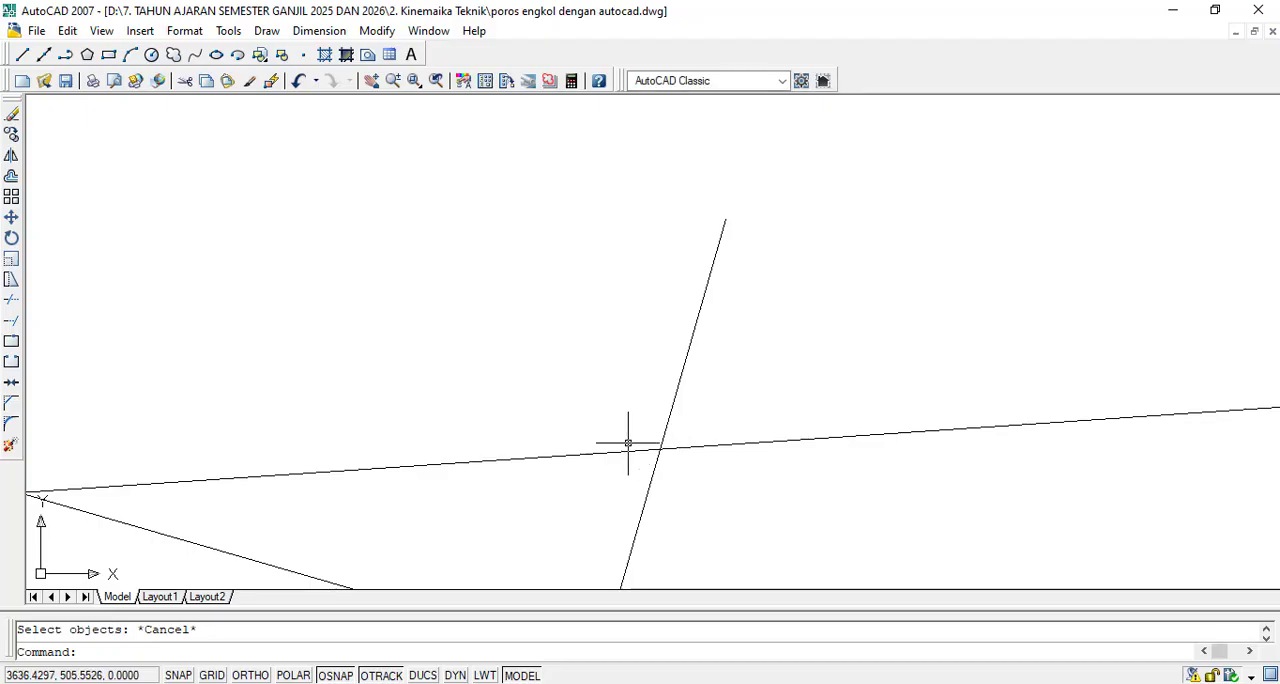
# - Trim off the part of the line from C that extends above the sloping line between A and the vector tip
pyautogui.write('tr')
pyautogui.press('Return')
pyautogui.click(820, 323)
pyautogui.click(583, 500)
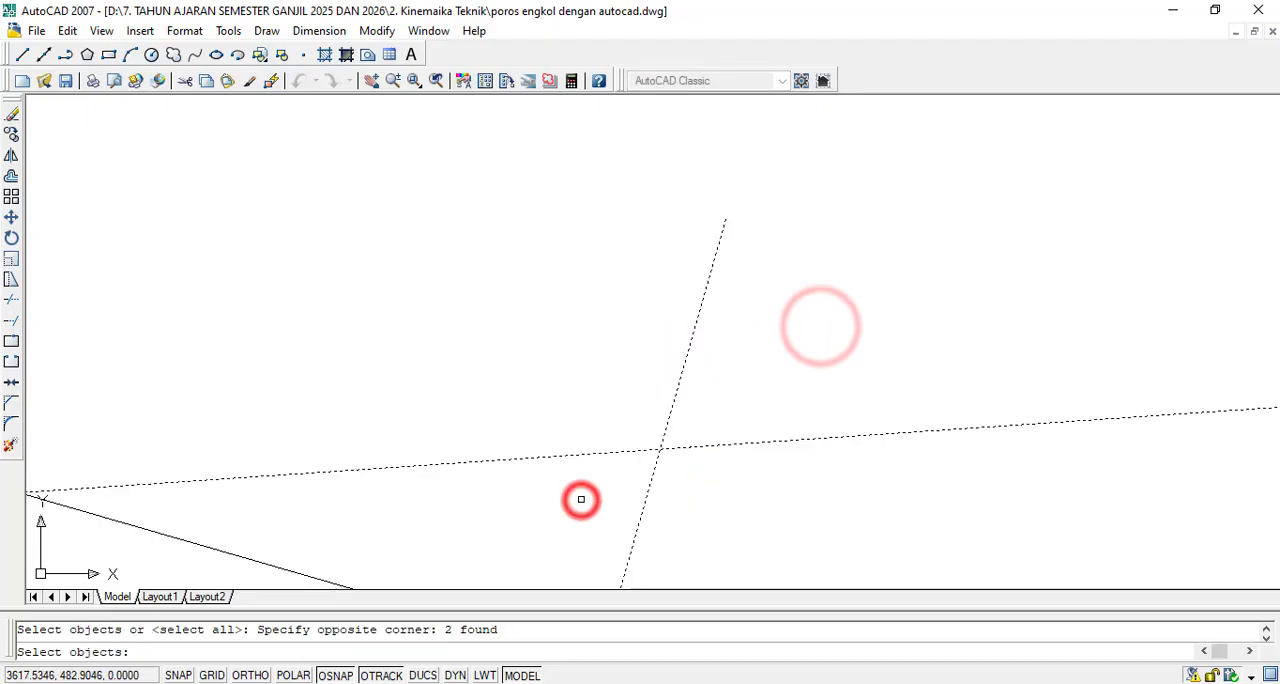
pyautogui.press('Return')
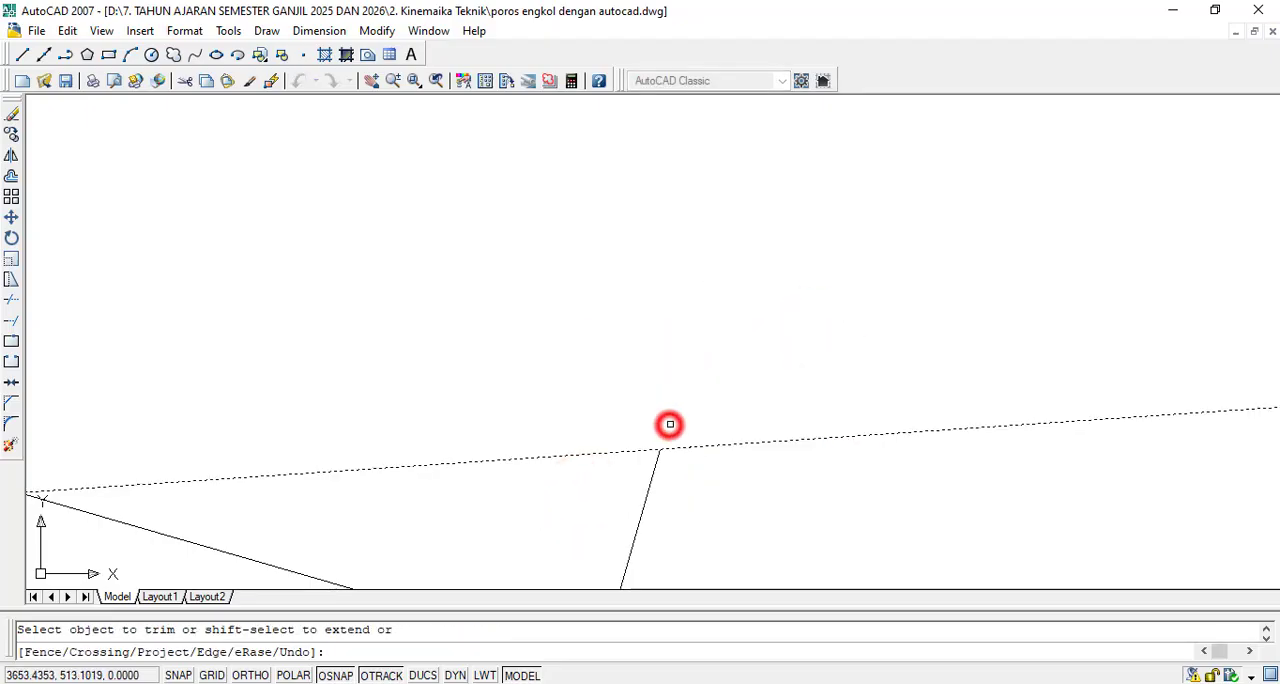
pyautogui.scroll(-5, 670, 424)
pyautogui.press('Escape')
# - Copy the arrowhead from the tip of the vector at B to the upper end of the line from C
pyautogui.scroll(5, 691, 330)
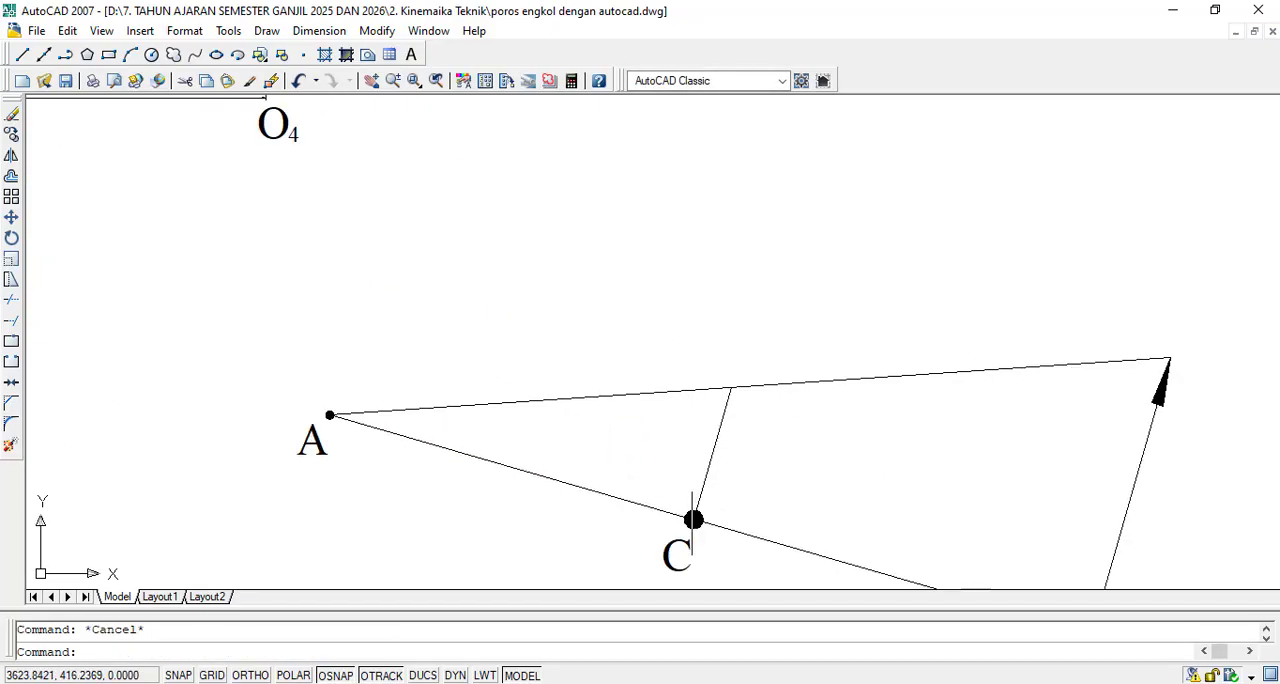
pyautogui.scroll(5, 1183, 384)
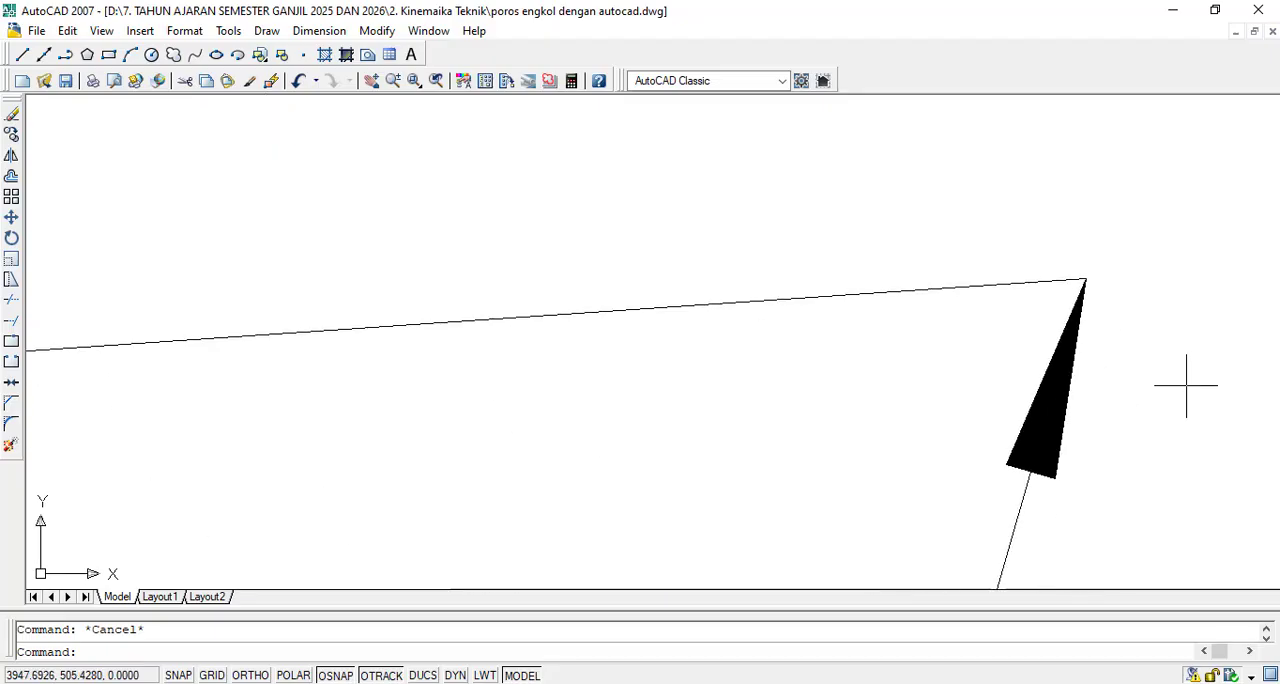
pyautogui.scroll(-3, 1058, 421)
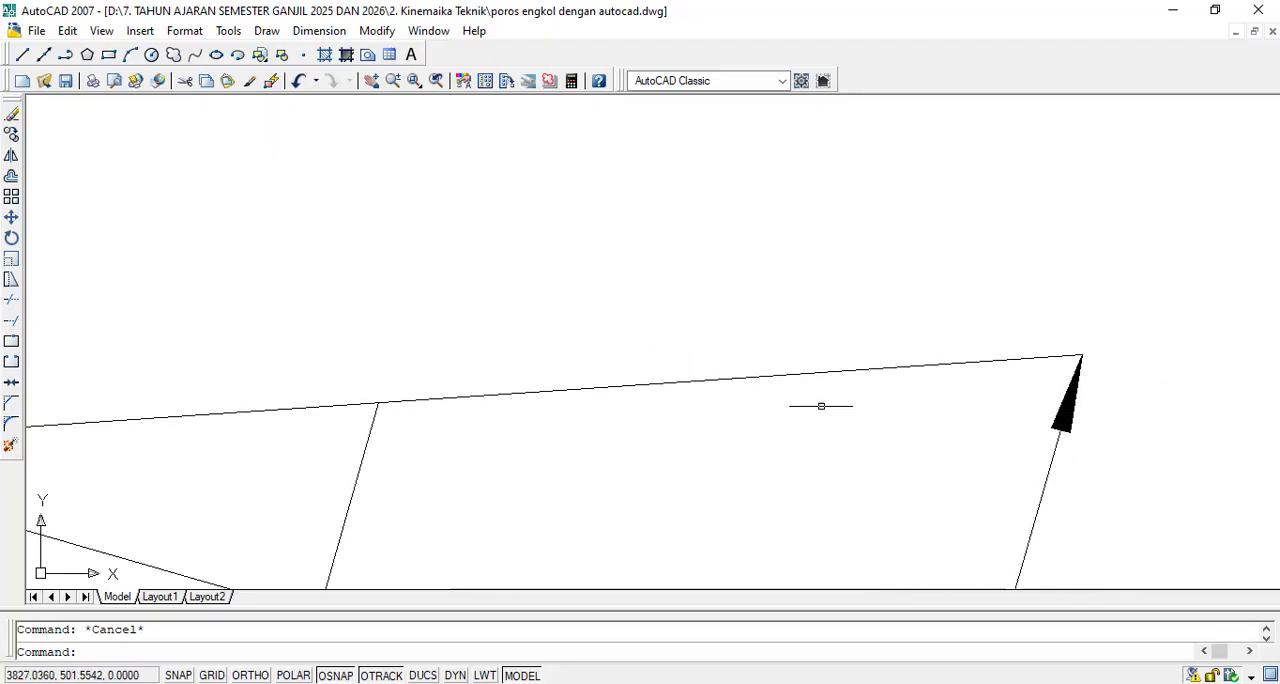
pyautogui.scroll(-2, 821, 406)
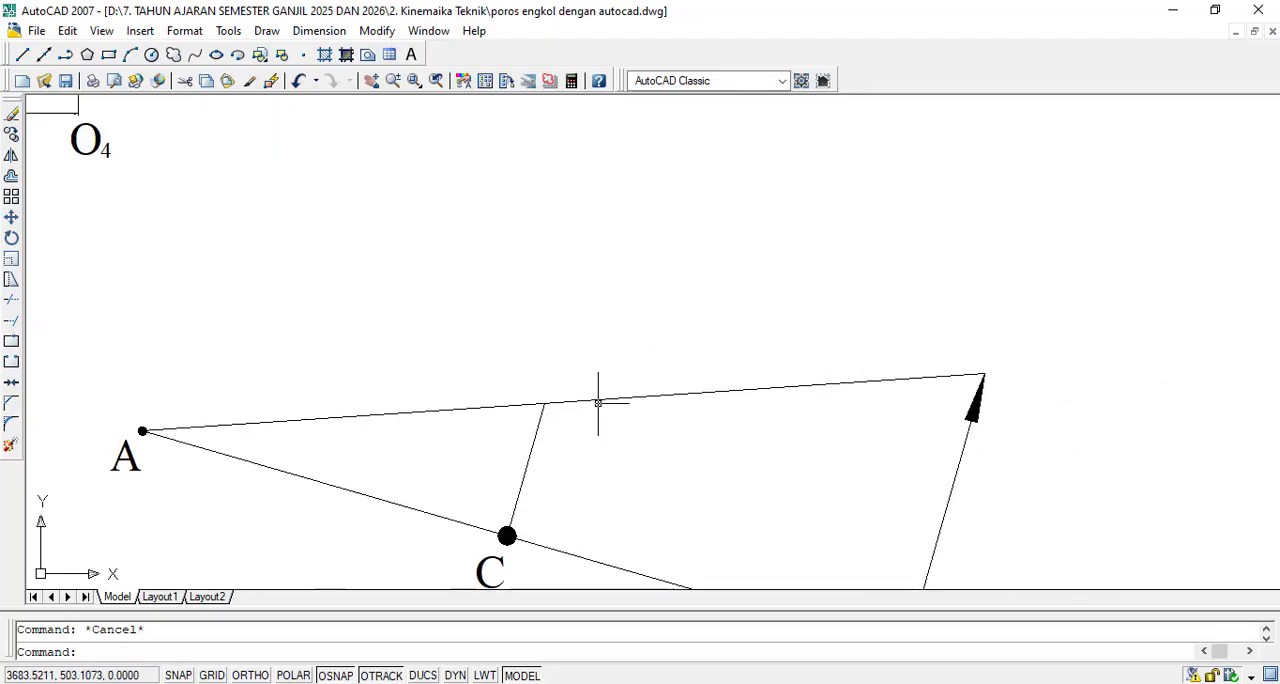
pyautogui.click(10, 137)
pyautogui.scroll(3, 1000, 477)
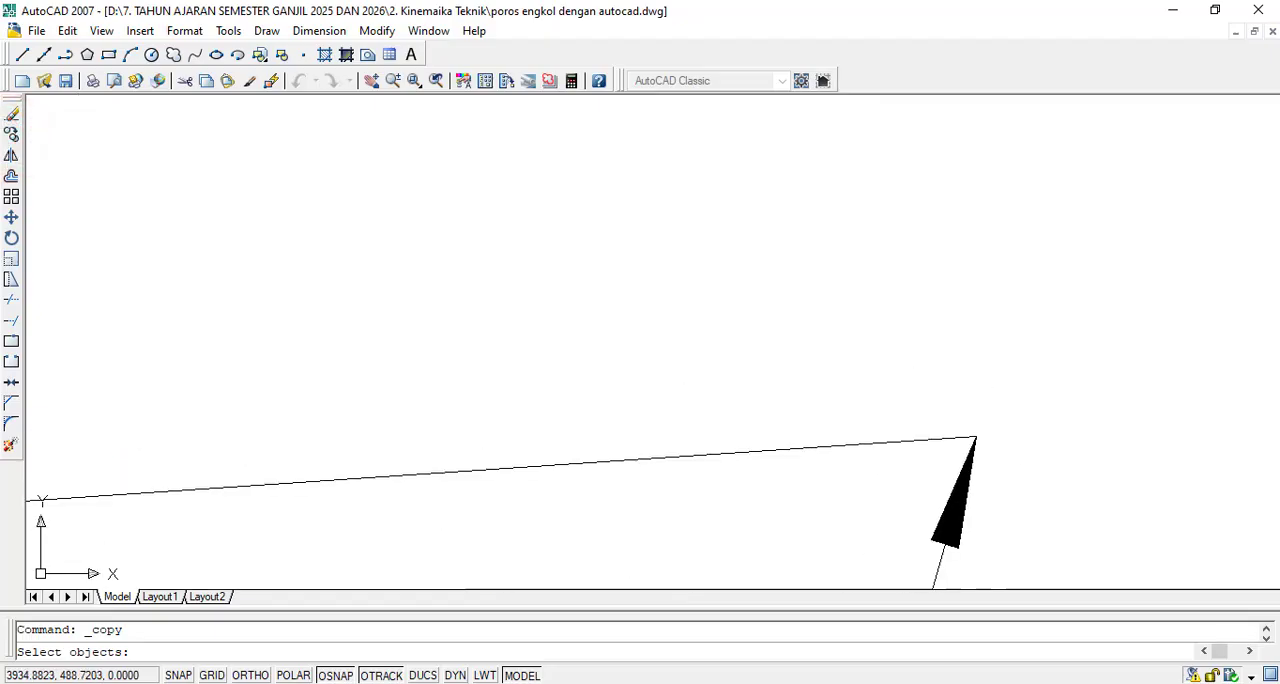
pyautogui.scroll(4, 985, 560)
pyautogui.click(940, 497)
pyautogui.click(886, 514)
pyautogui.press('Return')
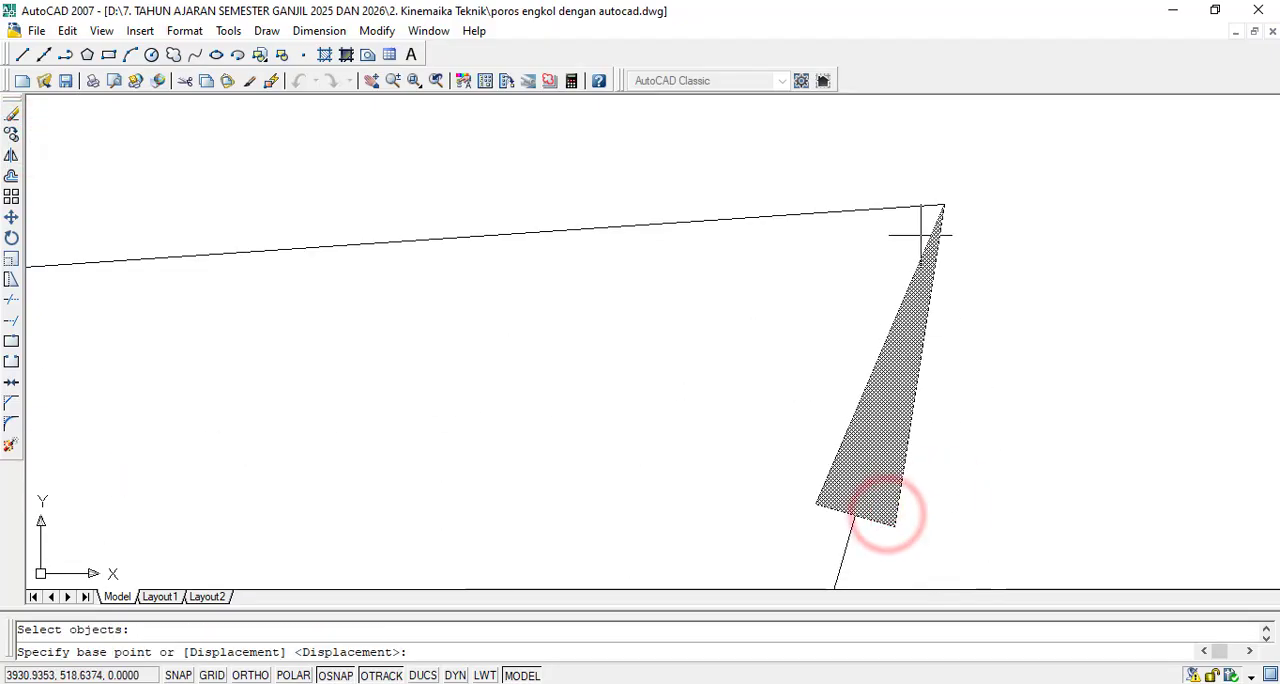
pyautogui.click(943, 205)
pyautogui.scroll(-4, 937, 209)
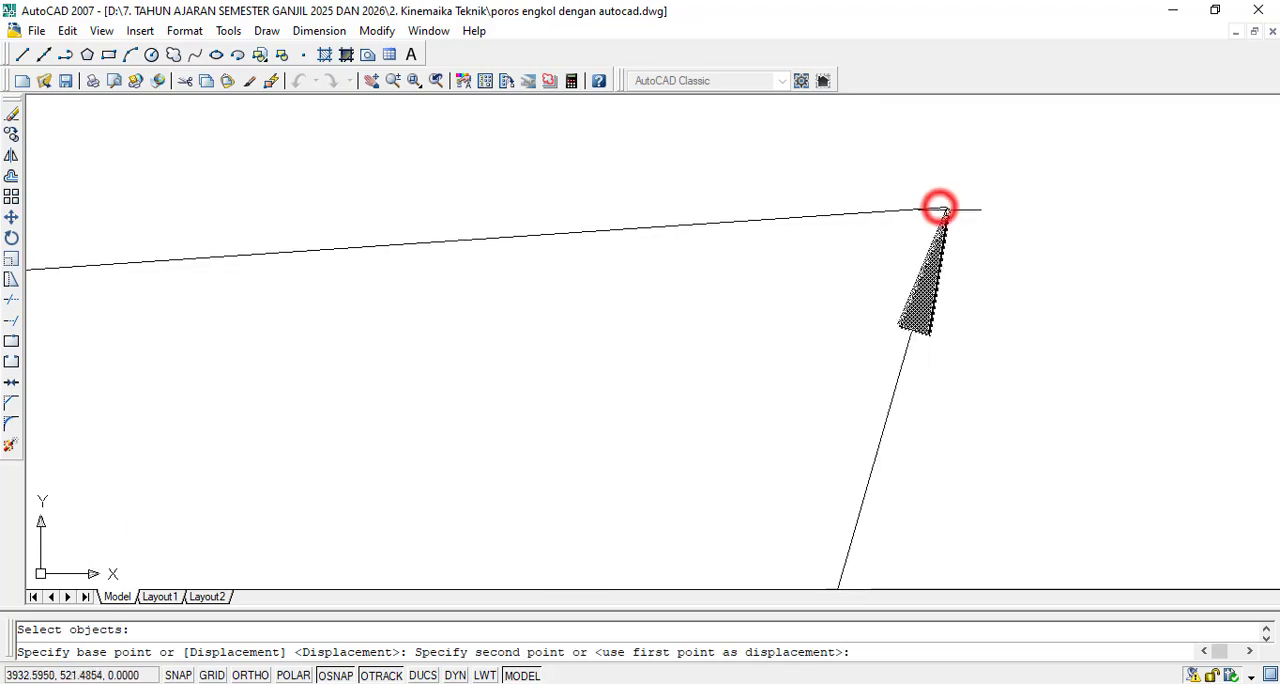
pyautogui.scroll(5, 500, 249)
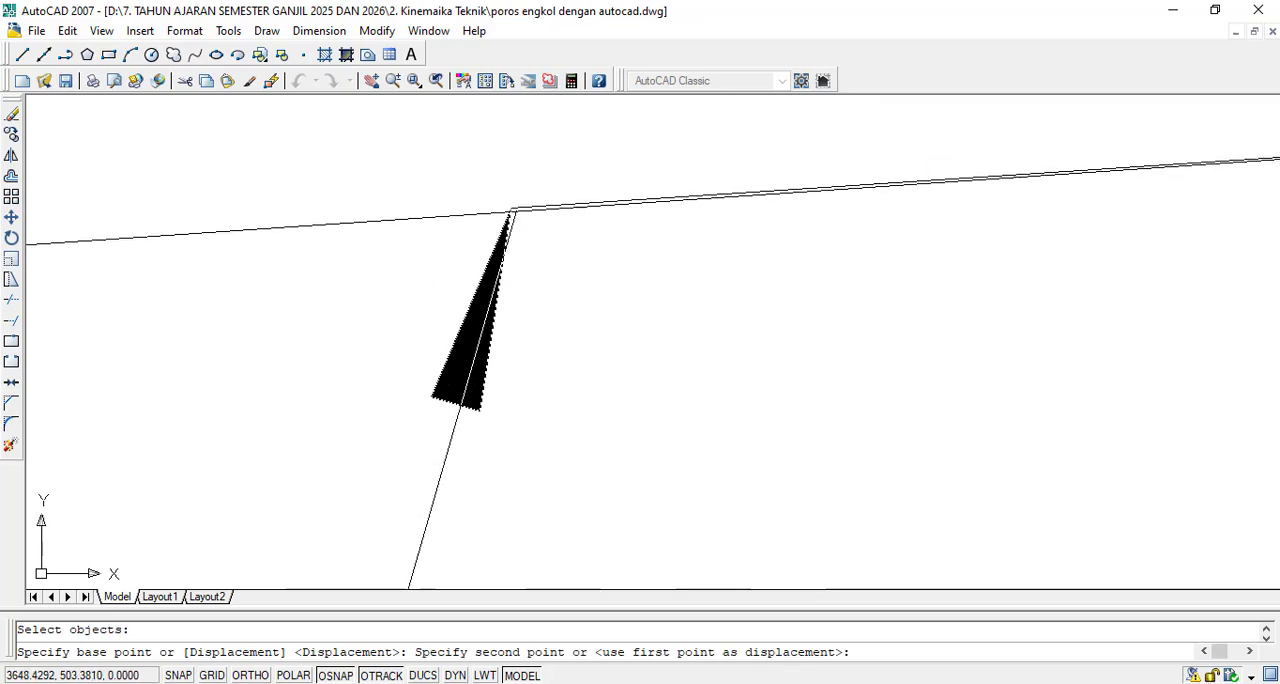
pyautogui.click(514, 210)
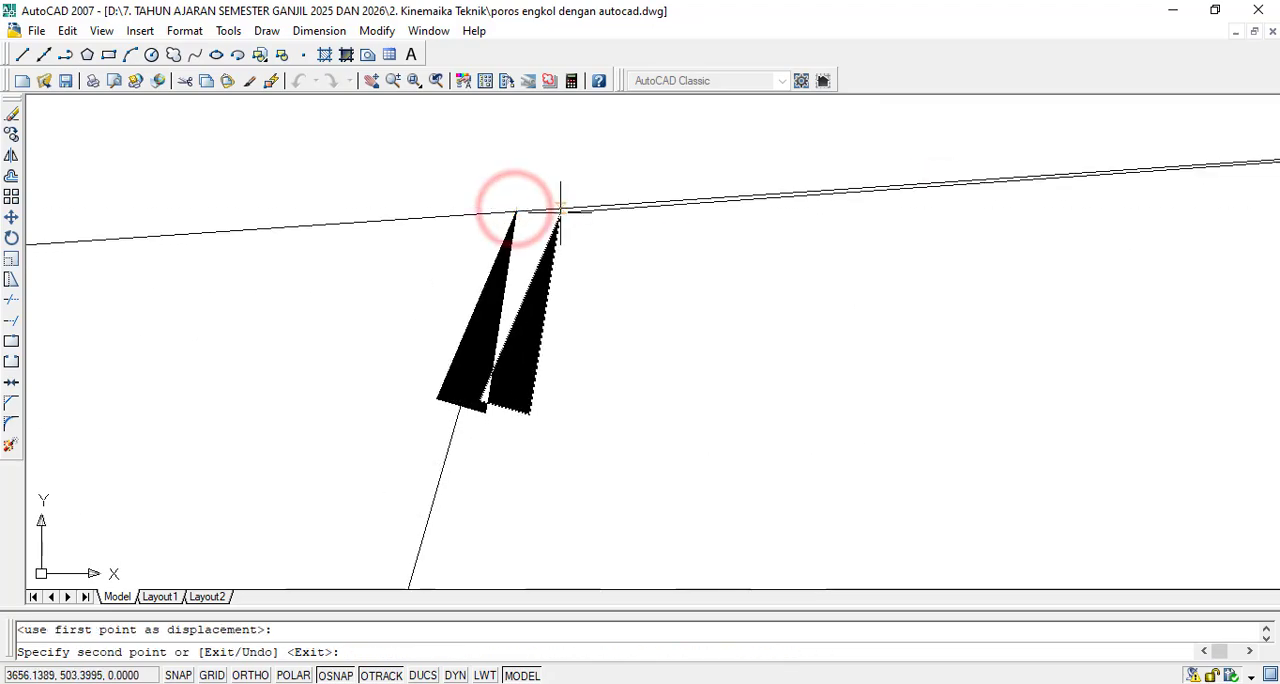
pyautogui.press('Escape')
pyautogui.scroll(-5, 560, 210)
pyautogui.scroll(2, 742, 244)
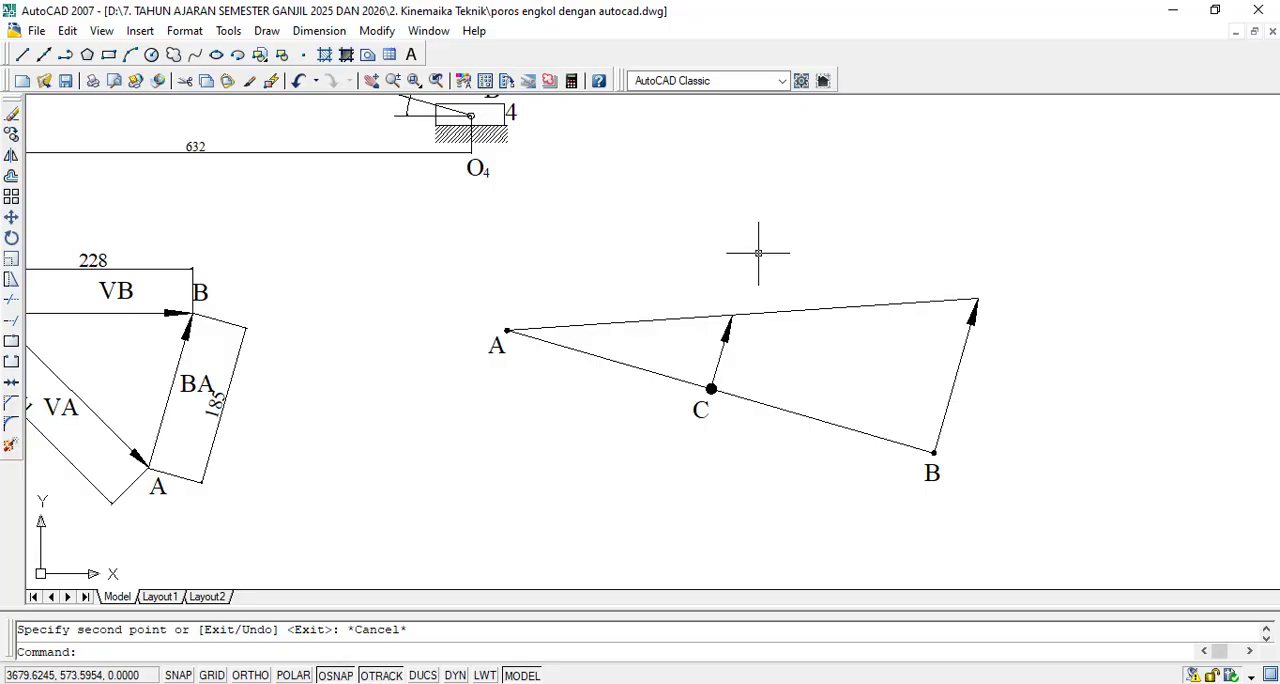
# - Add an aligned dimension from the tip of the vector at B to the centre of point B, placed outside the figure
pyautogui.click(470, 104)
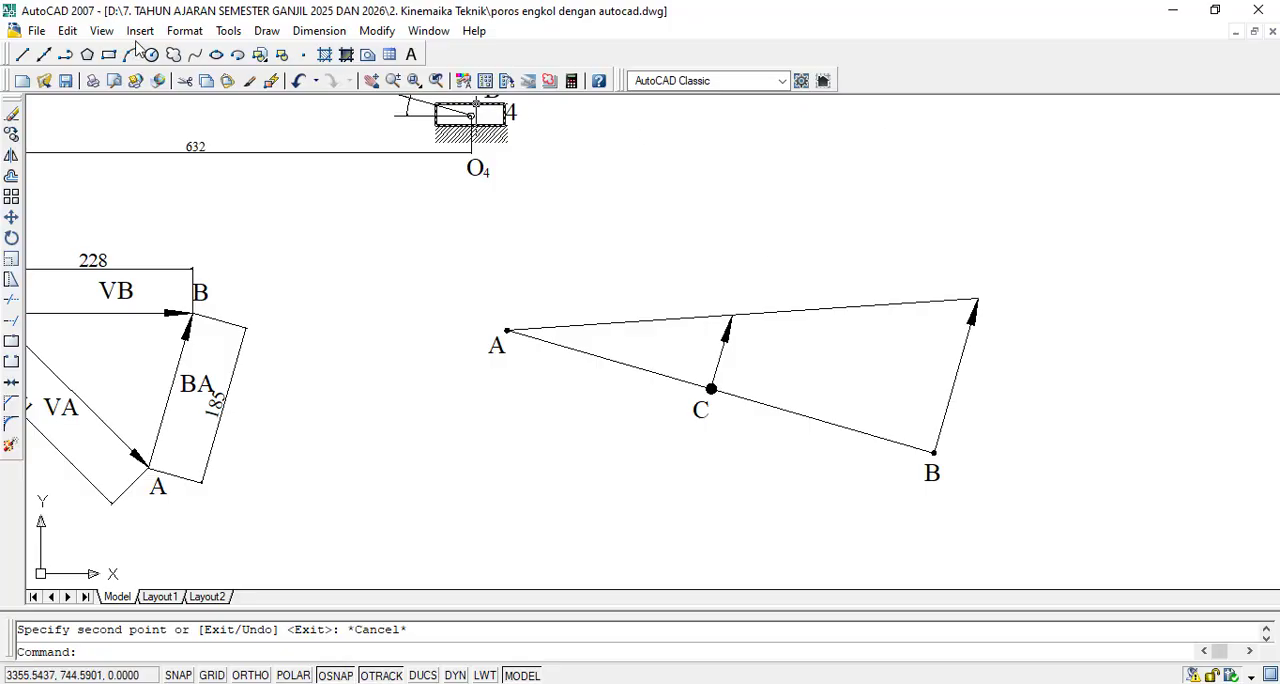
pyautogui.click(319, 30)
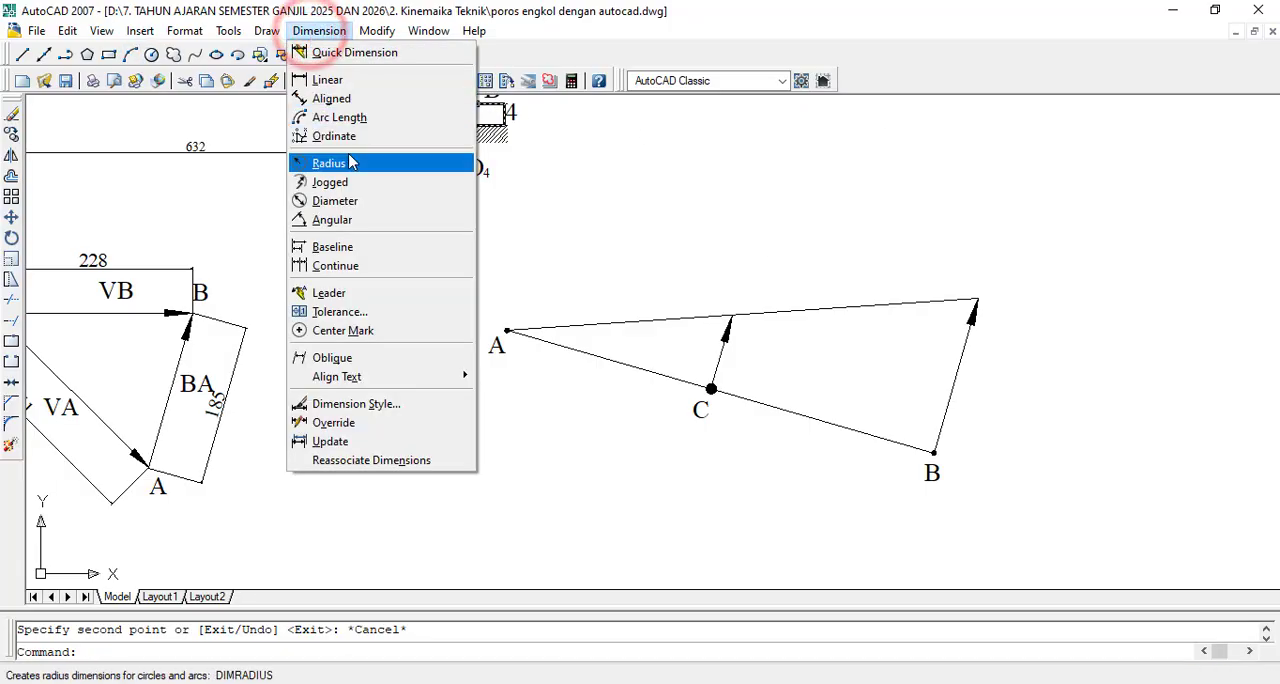
pyautogui.click(343, 98)
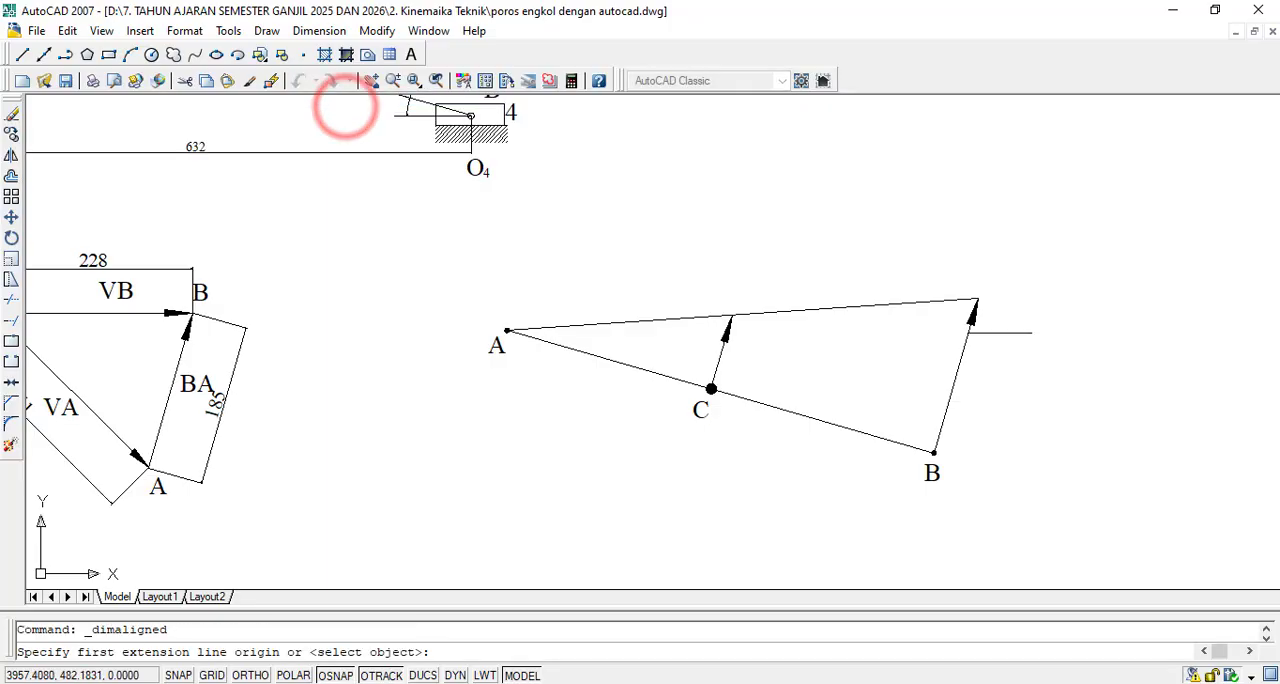
pyautogui.scroll(4, 1002, 315)
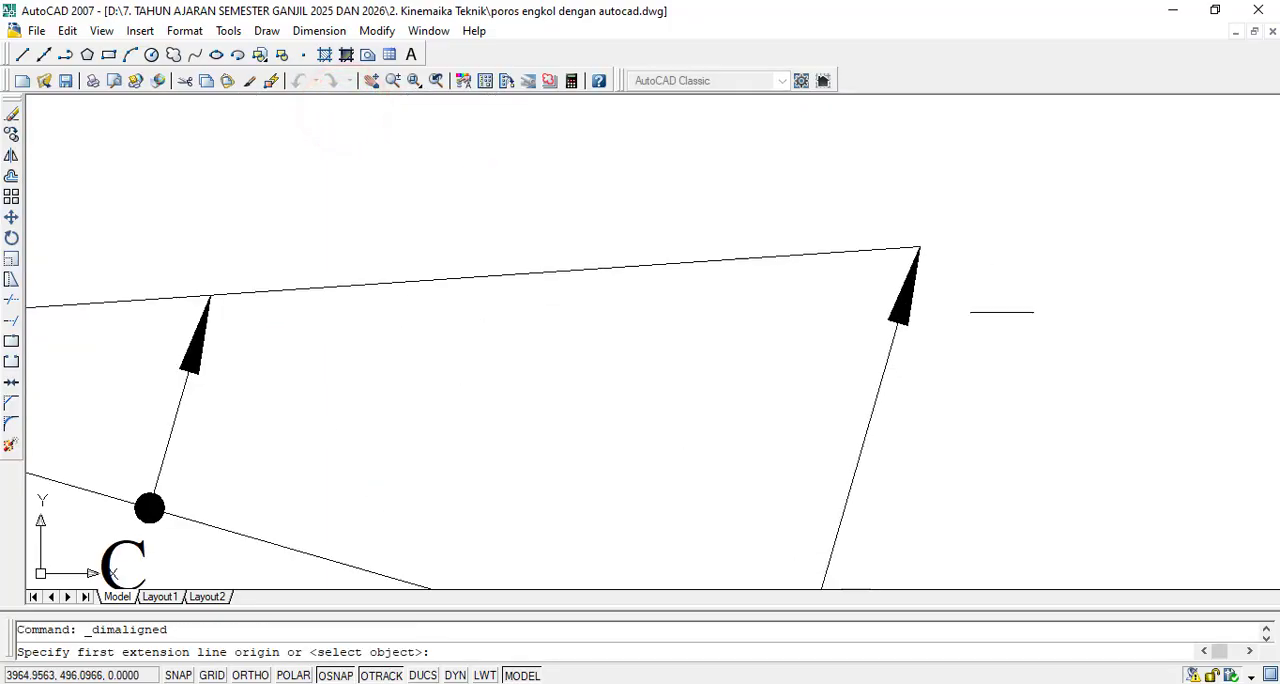
pyautogui.click(920, 246)
pyautogui.scroll(-4, 920, 246)
pyautogui.scroll(5, 871, 460)
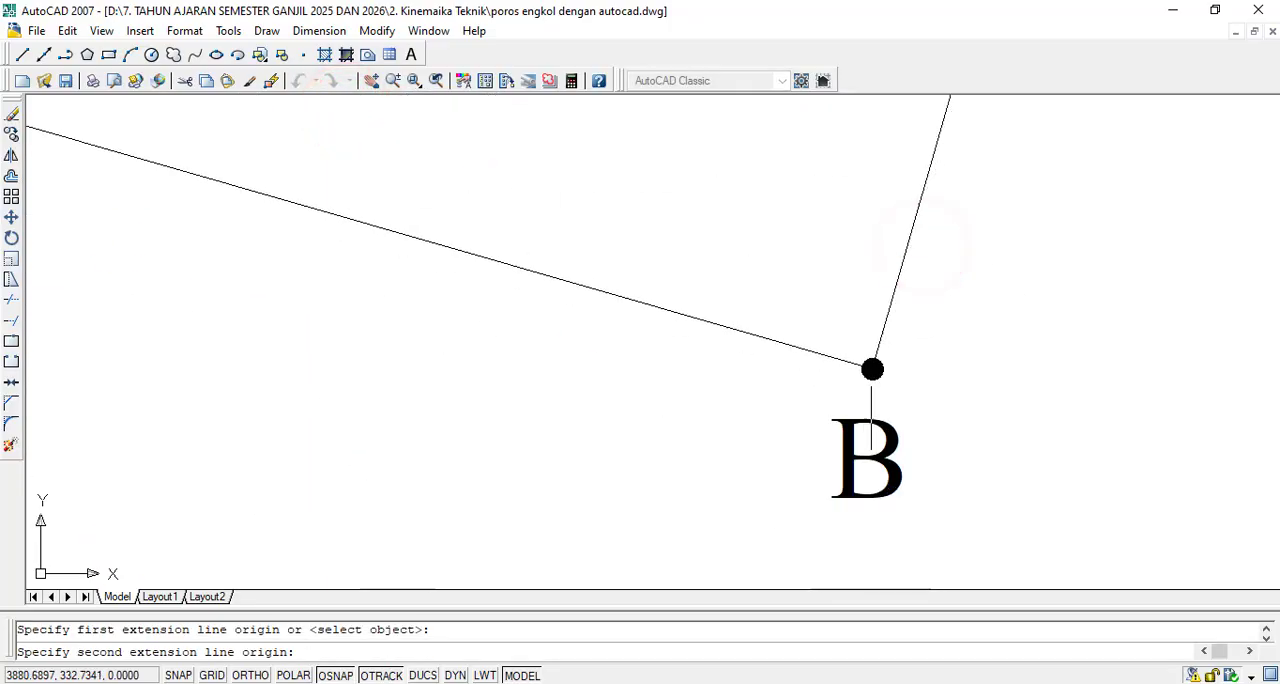
pyautogui.click(871, 369)
pyautogui.scroll(-2, 935, 372)
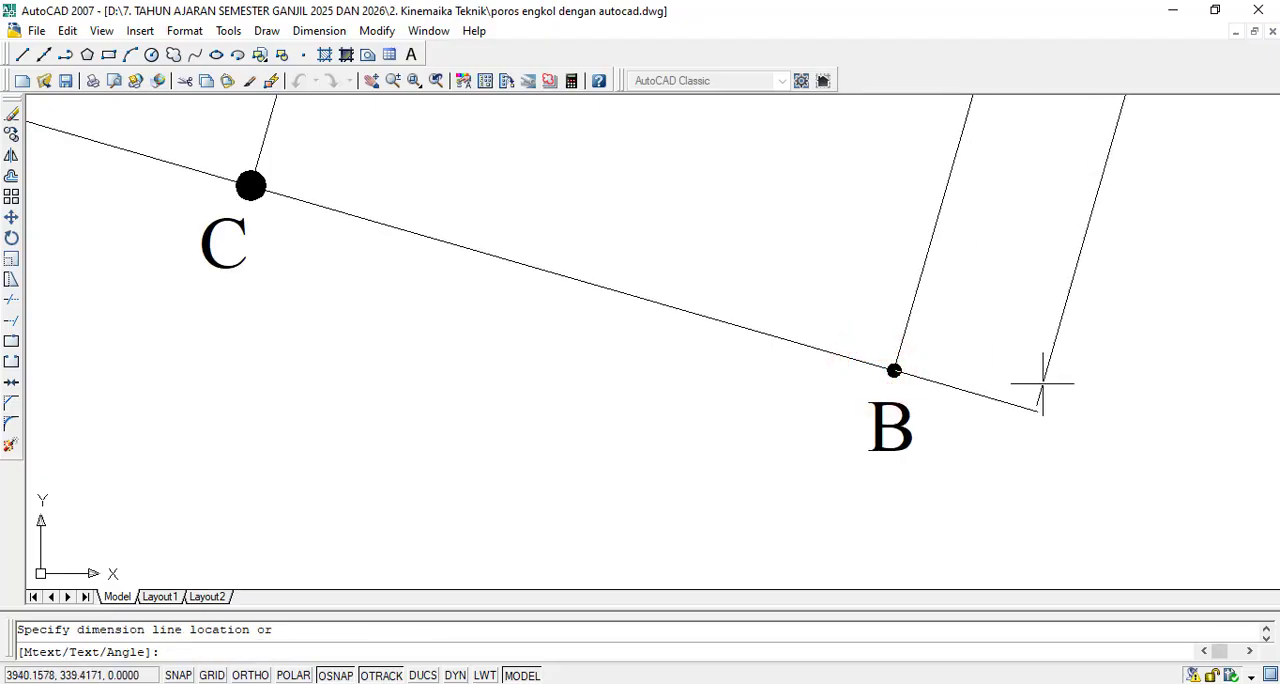
pyautogui.click(1043, 383)
# - Add an aligned dimension from the arrow tip of the vector at C to the centre of point C, placed towards B
pyautogui.scroll(-4, 1043, 383)
pyautogui.scroll(2, 864, 297)
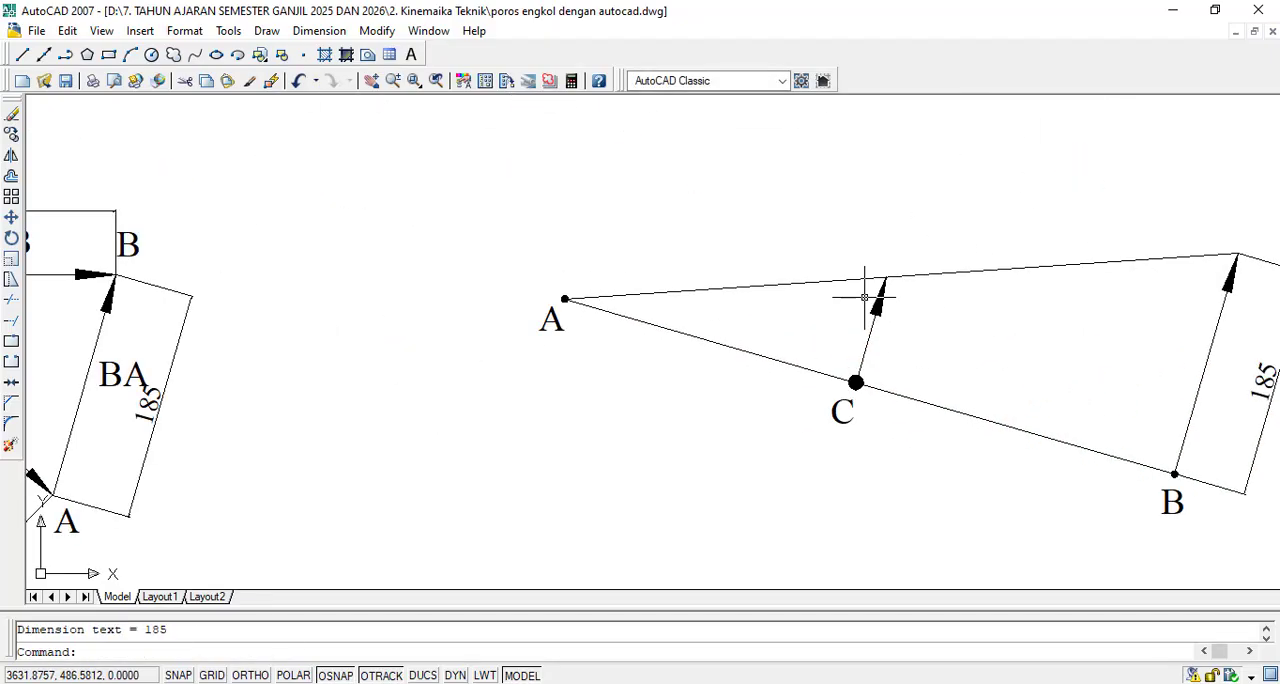
pyautogui.scroll(3, 908, 323)
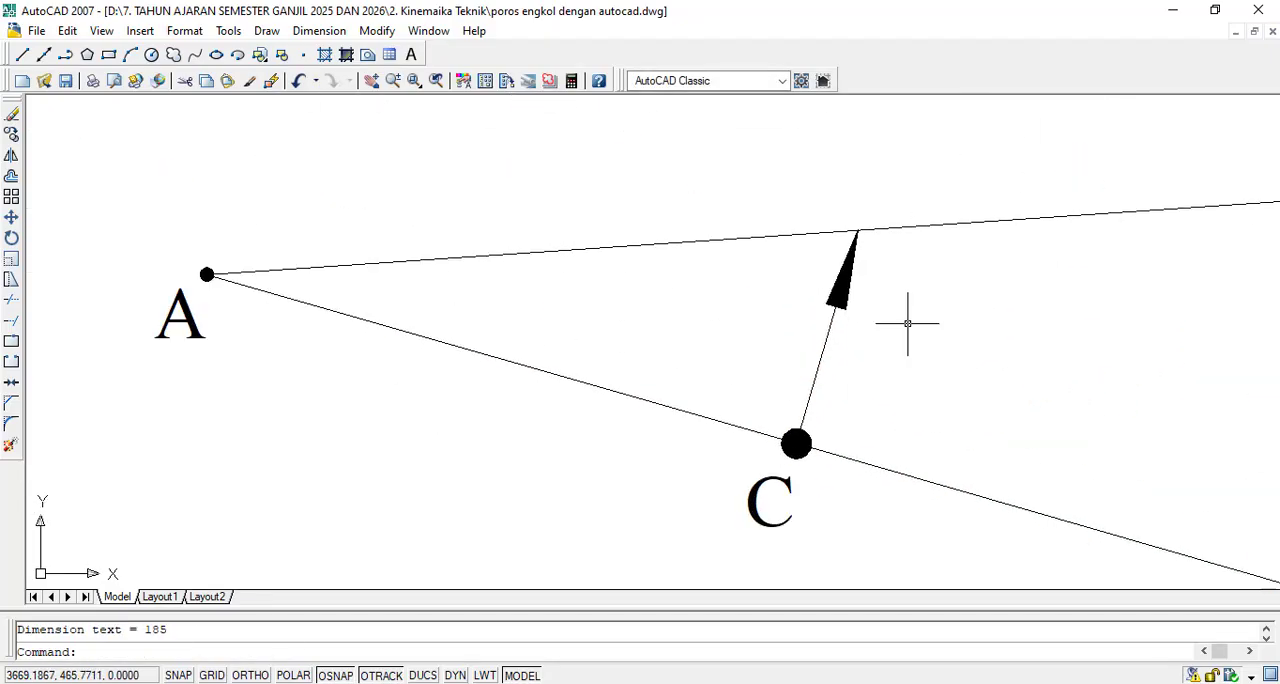
pyautogui.click(320, 30)
pyautogui.click(335, 98)
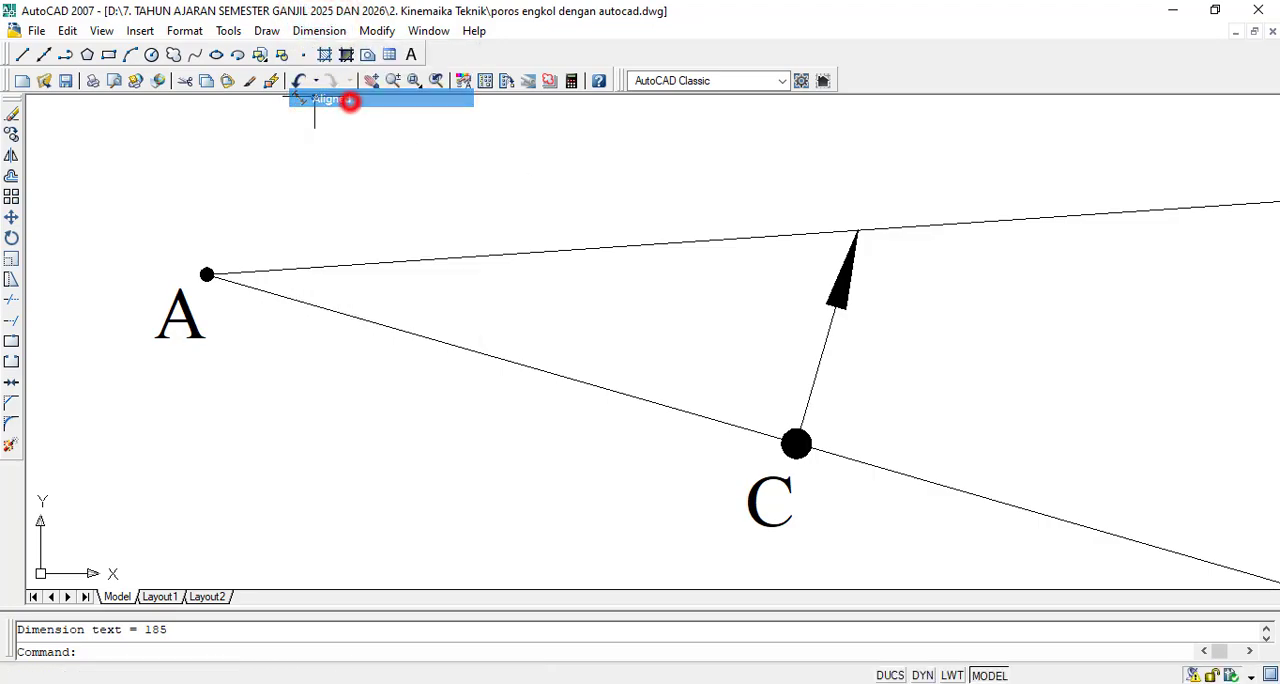
pyautogui.scroll(4, 850, 235)
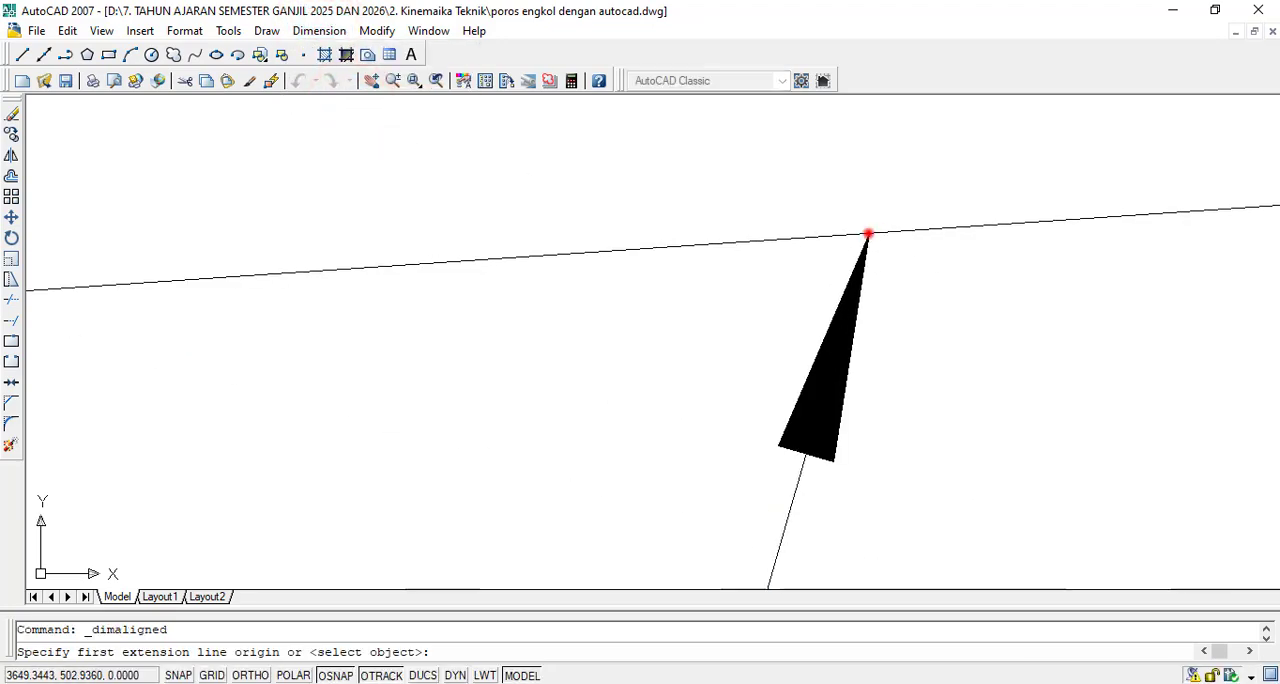
pyautogui.click(868, 234)
pyautogui.scroll(-4, 866, 234)
pyautogui.scroll(3, 866, 236)
pyautogui.scroll(2, 803, 340)
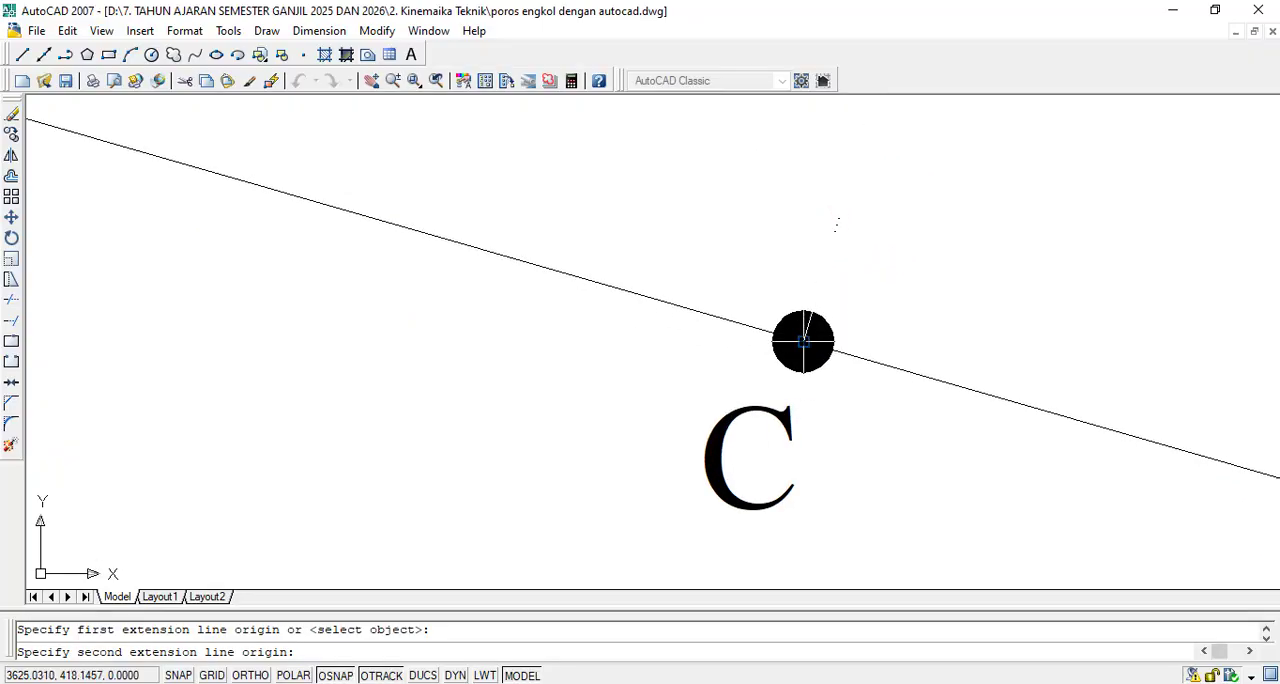
pyautogui.click(803, 340)
pyautogui.scroll(-2, 808, 337)
pyautogui.click(924, 300)
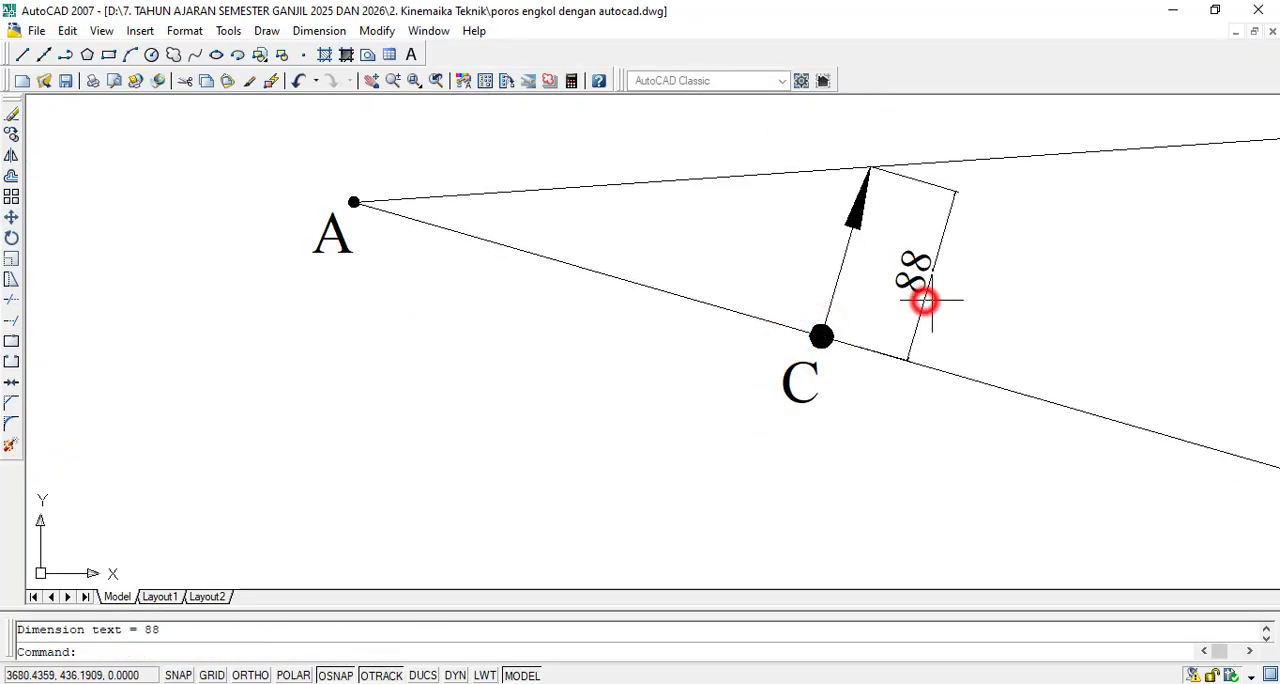
pyautogui.scroll(-6, 916, 296)
pyautogui.scroll(2, 1094, 372)
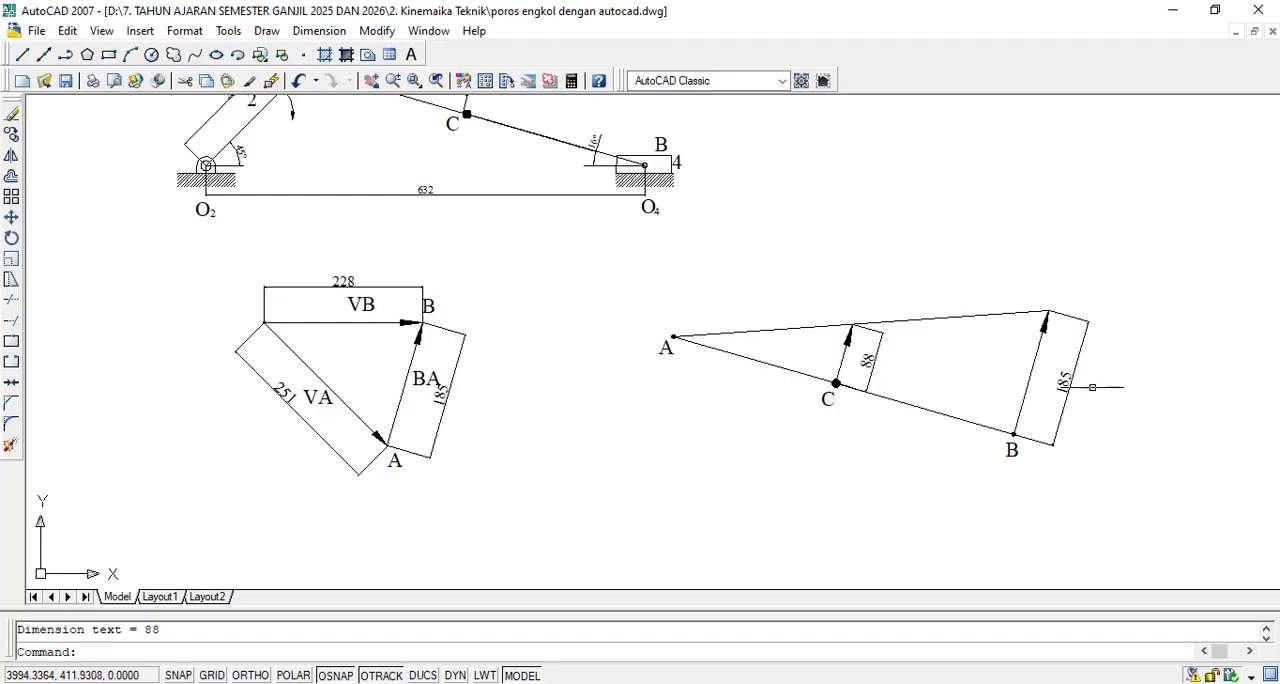
pyautogui.scroll(3, 1092, 387)
pyautogui.scroll(-4, 1057, 423)
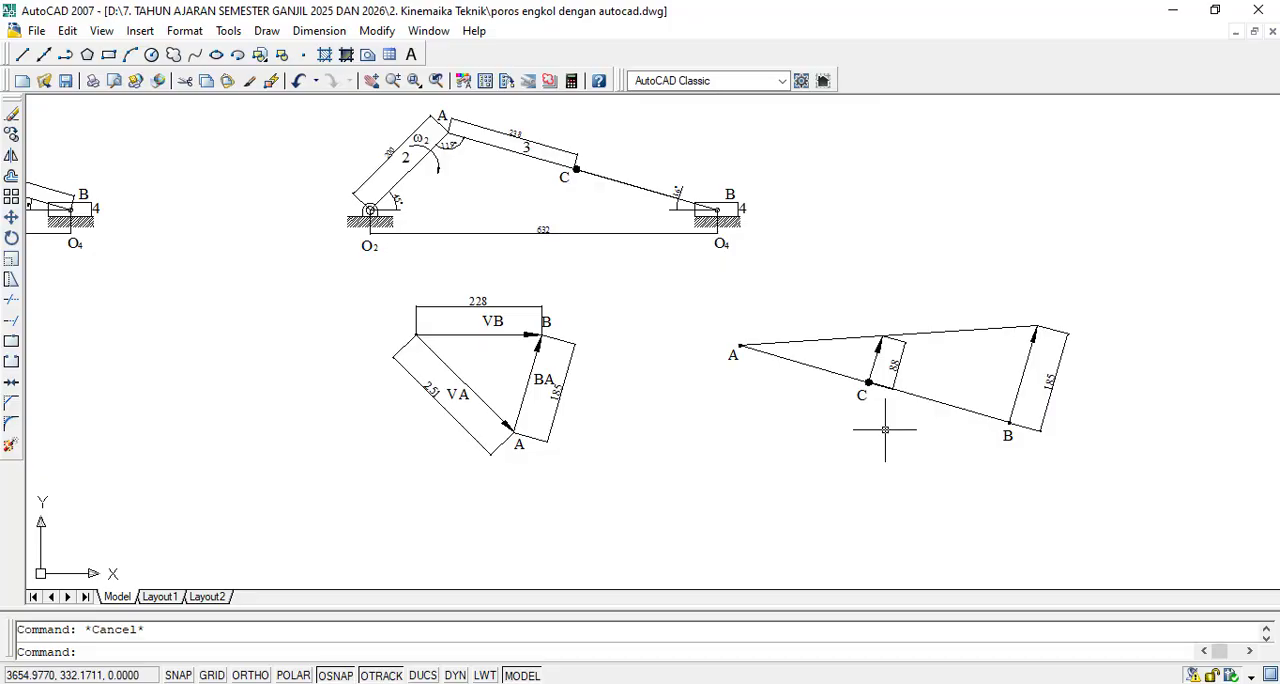
pyautogui.scroll(5, 839, 365)
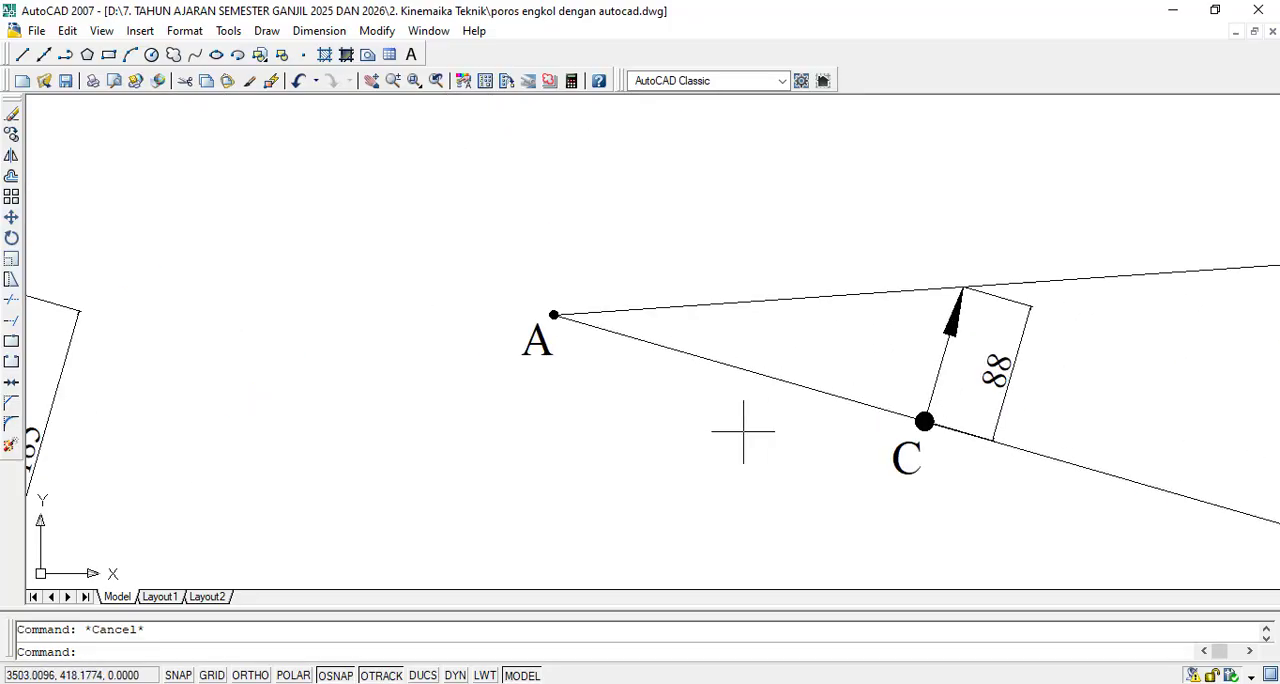
pyautogui.scroll(-4, 680, 415)
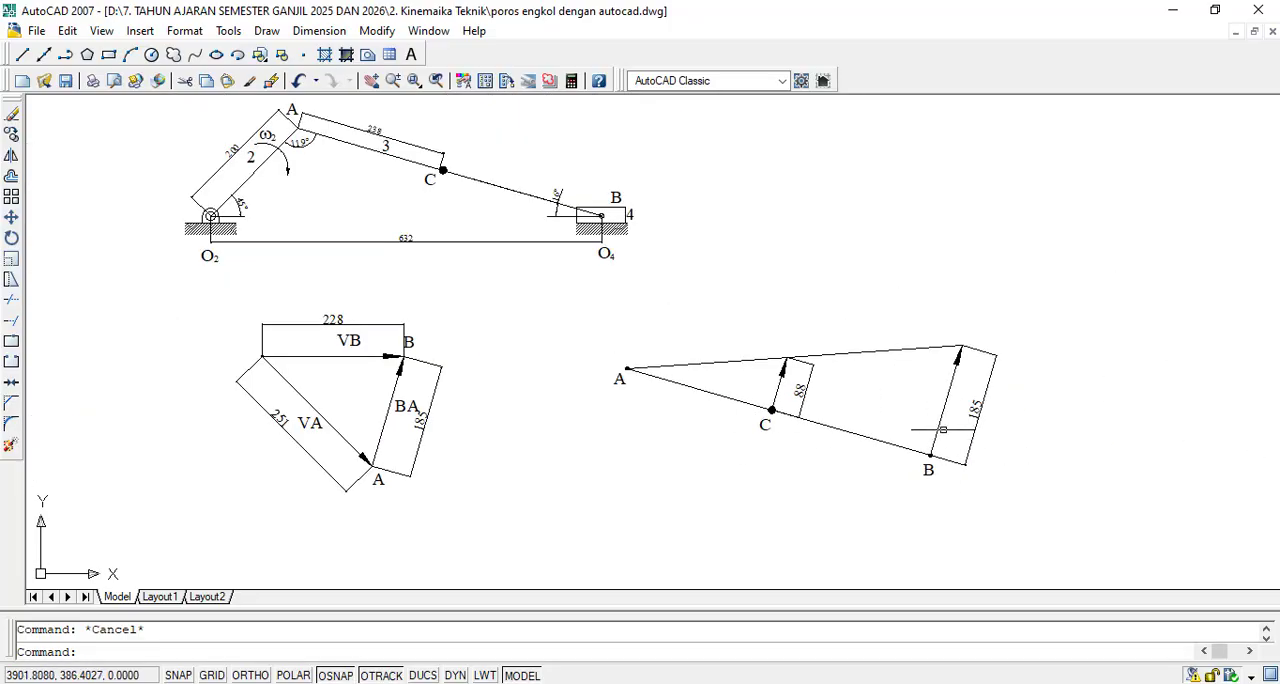
# - Copy the BA label from the velocity triangle to beside the vector at B and beside the vector at C
pyautogui.scroll(2, 950, 413)
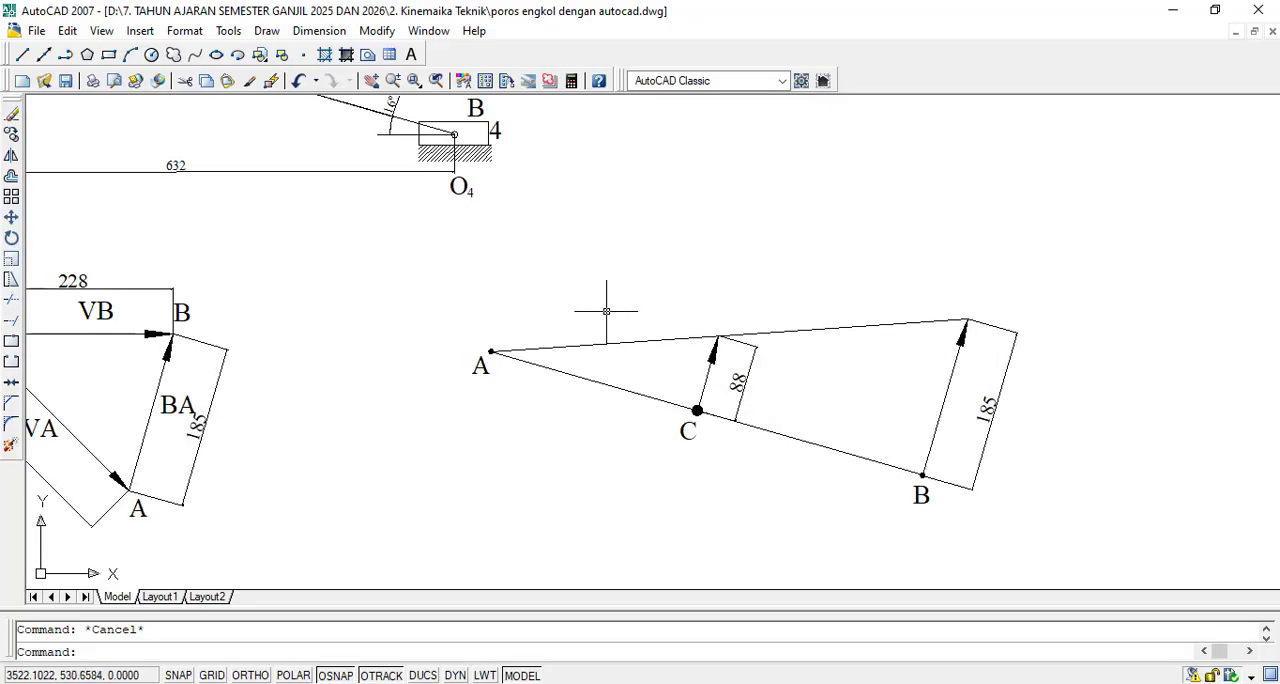
pyautogui.click(11, 133)
pyautogui.scroll(3, 194, 447)
pyautogui.click(174, 329)
pyautogui.click(140, 362)
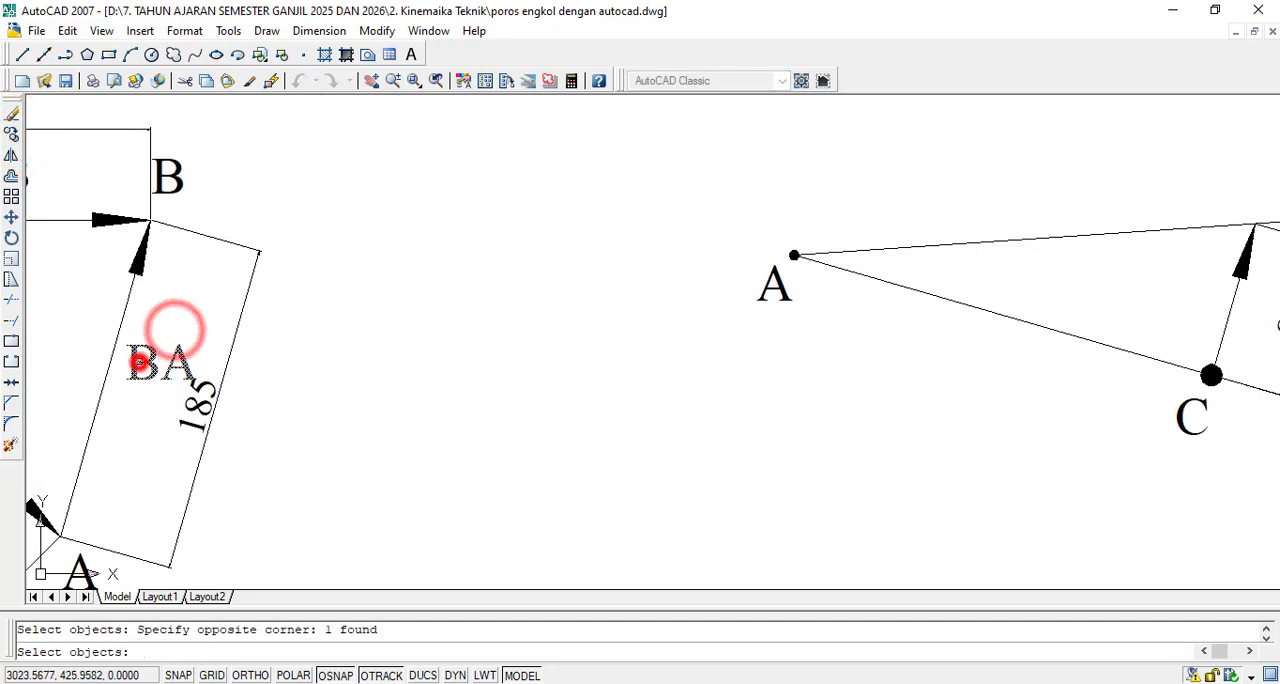
pyautogui.rightClick(142, 363)
pyautogui.click(144, 364)
pyautogui.scroll(-2, 144, 364)
pyautogui.scroll(-2, 143, 365)
pyautogui.scroll(3, 510, 360)
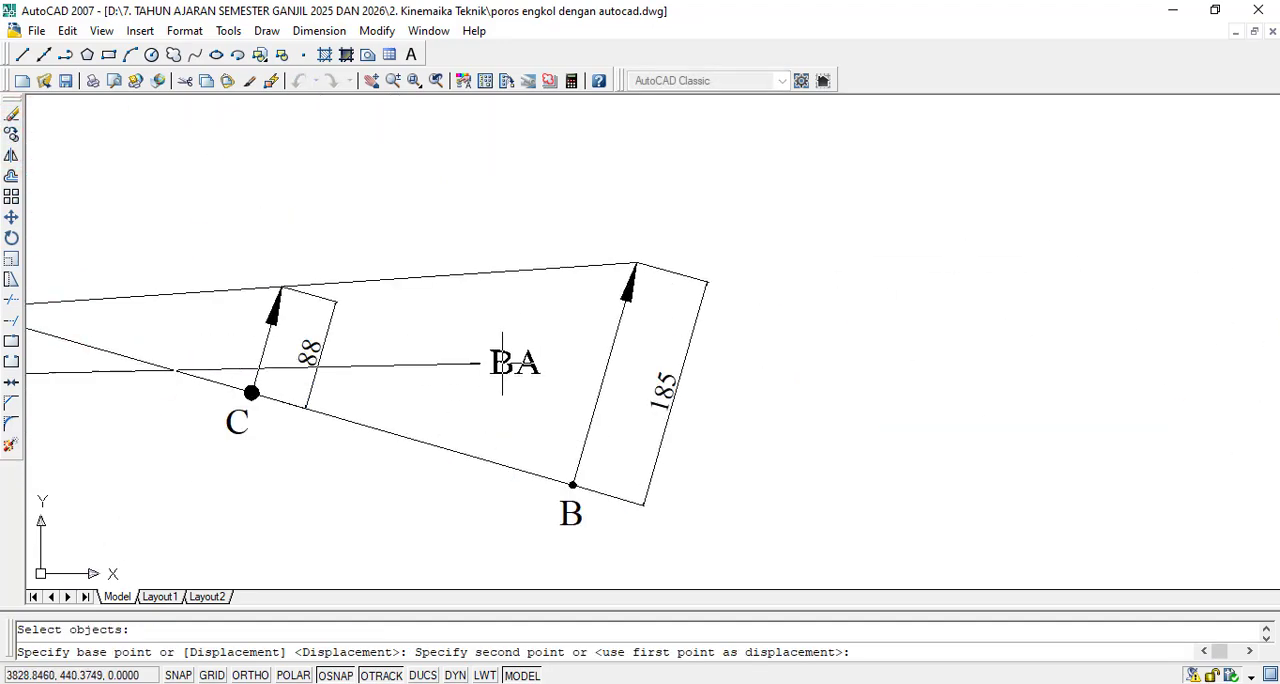
pyautogui.click(555, 371)
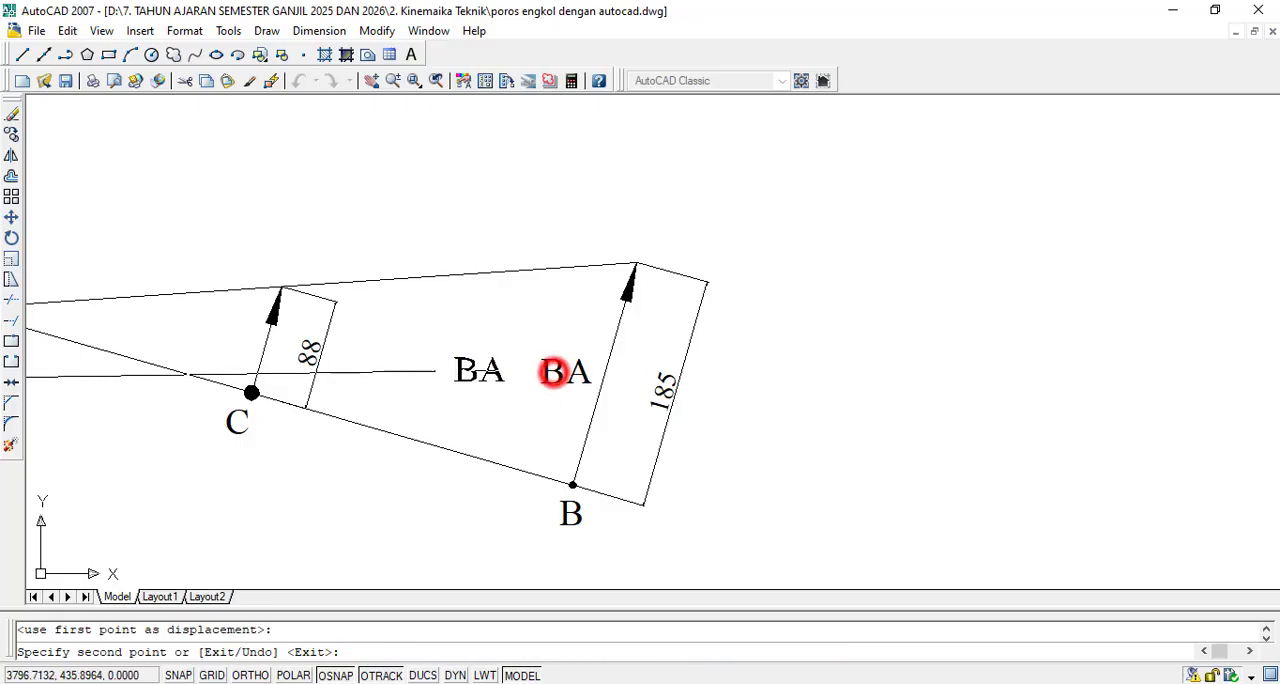
pyautogui.click(211, 338)
pyautogui.press('Escape')
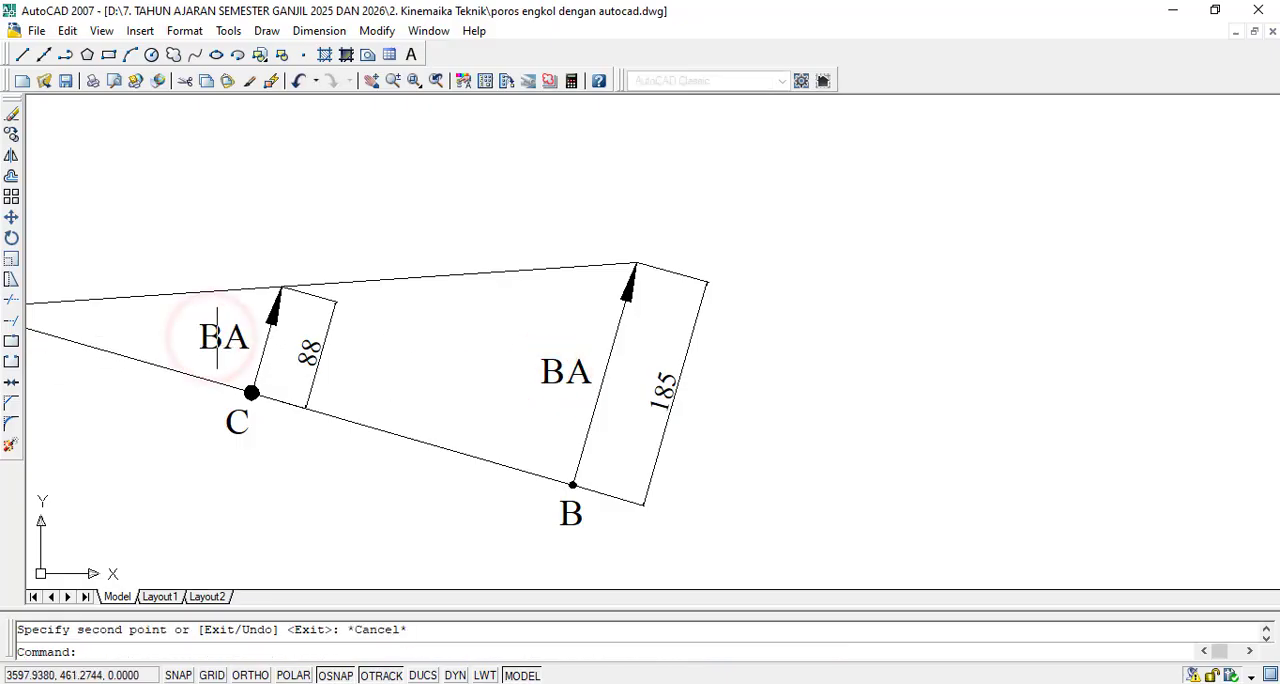
# - Change the BA label beside the vector at B to VBA, with the letters BA reduced to text height 10
pyautogui.scroll(2, 520, 372)
pyautogui.doubleClick(573, 372)
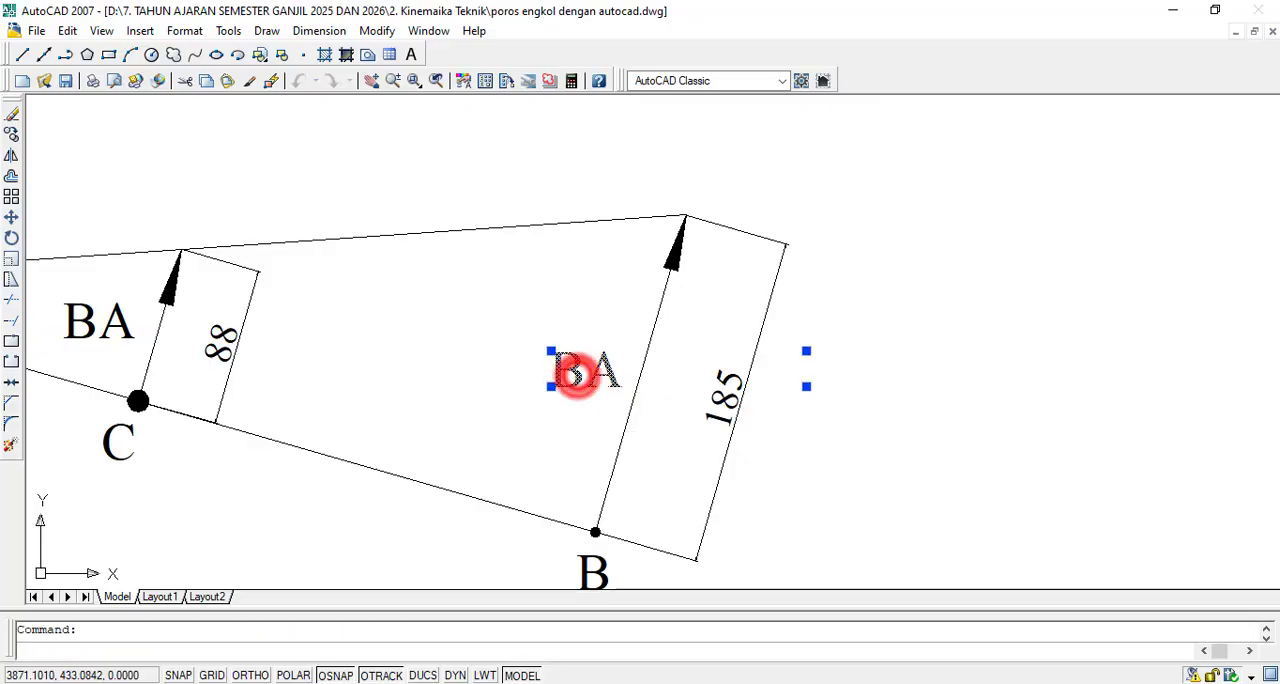
pyautogui.write('V')
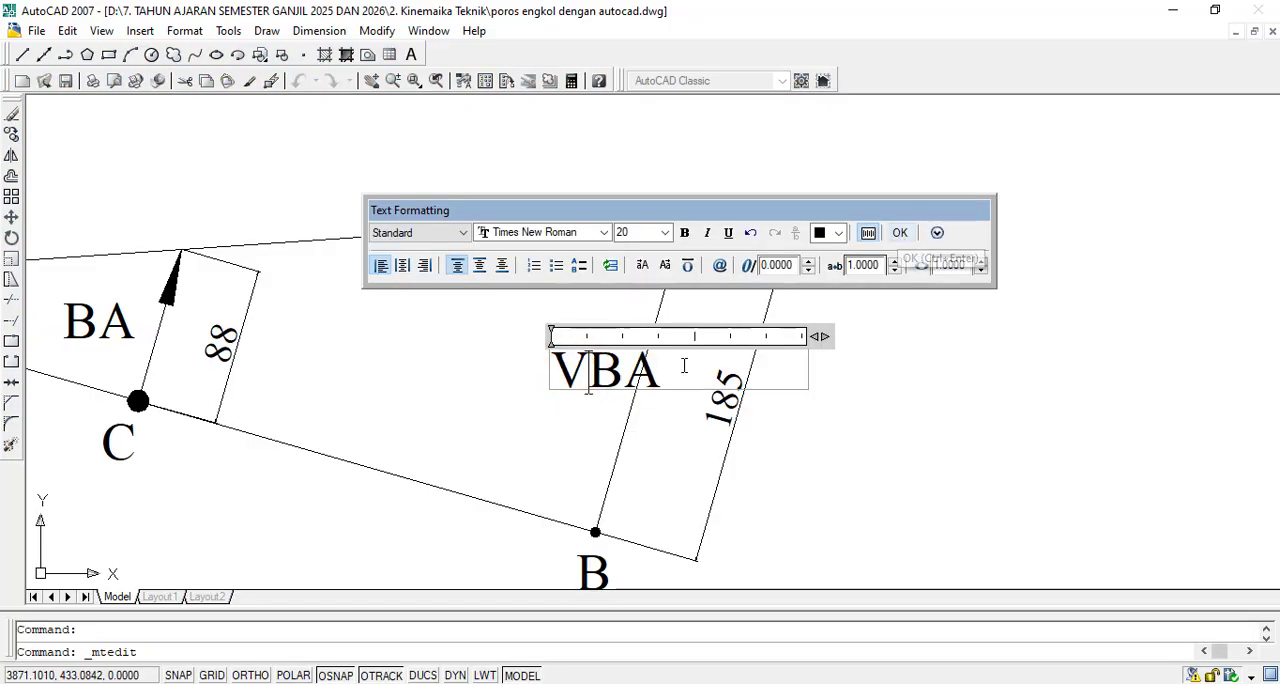
pyautogui.moveTo(648, 372); pyautogui.dragTo(598, 379)
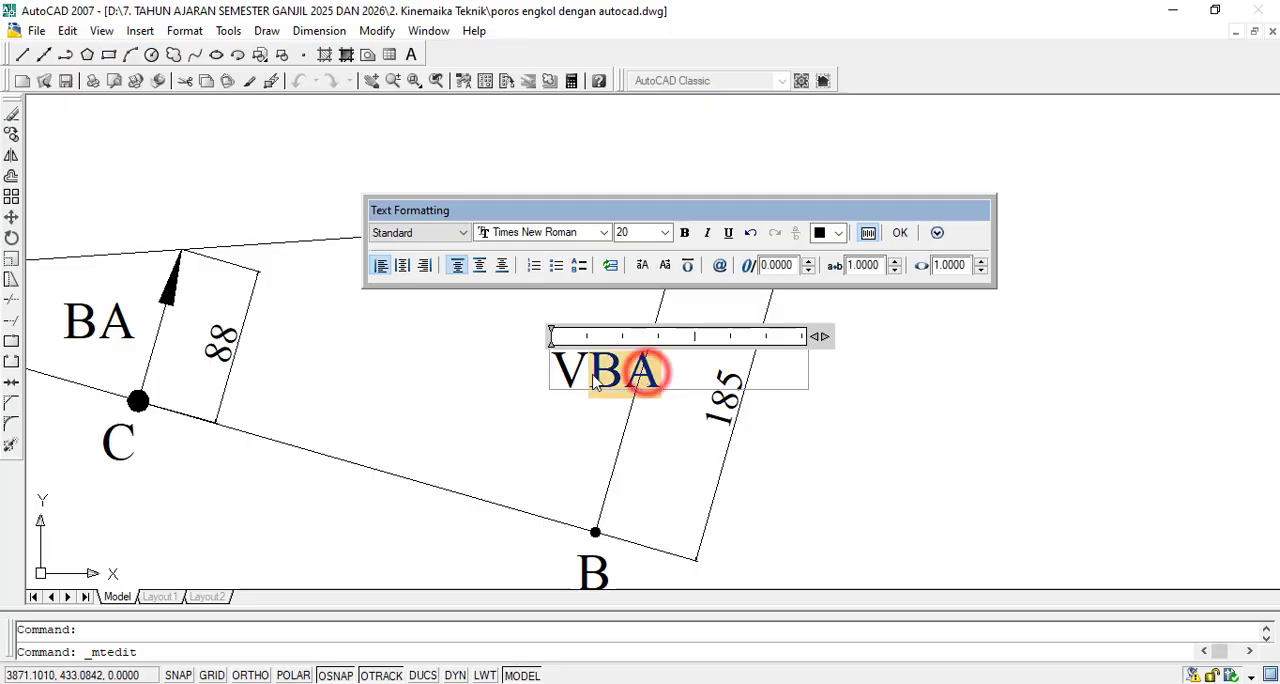
pyautogui.click(664, 232)
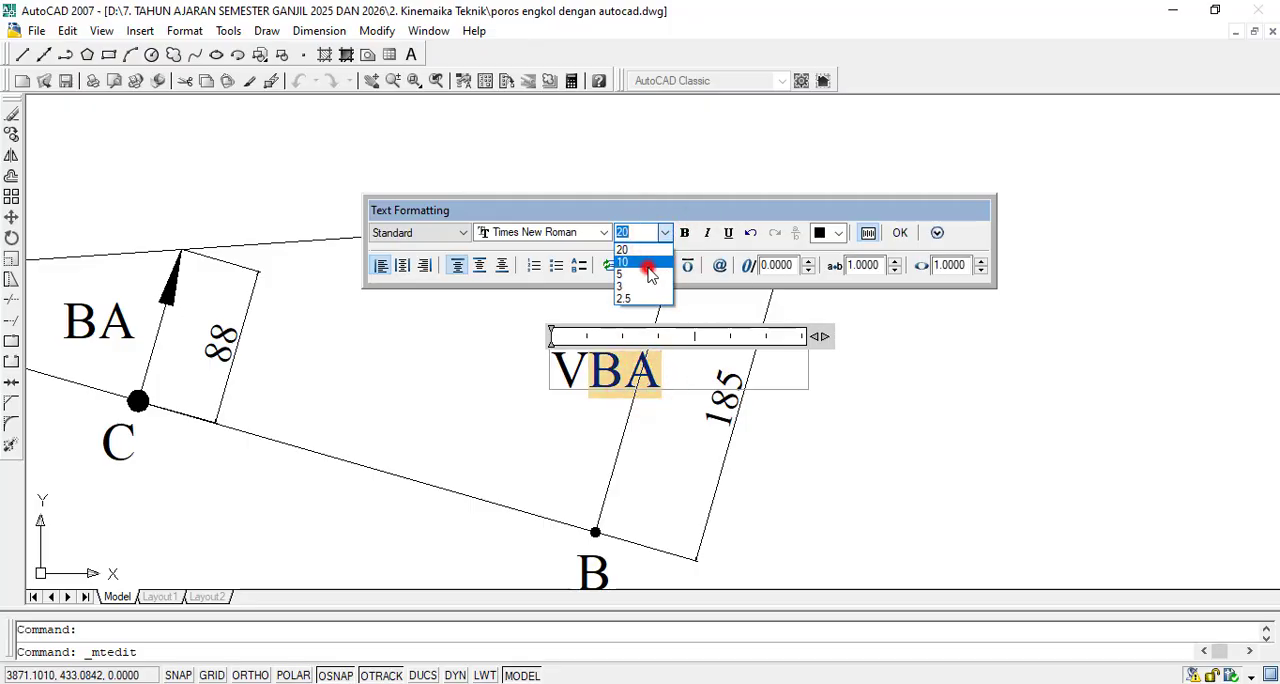
pyautogui.click(648, 262)
pyautogui.click(900, 232)
pyautogui.scroll(-2, 710, 350)
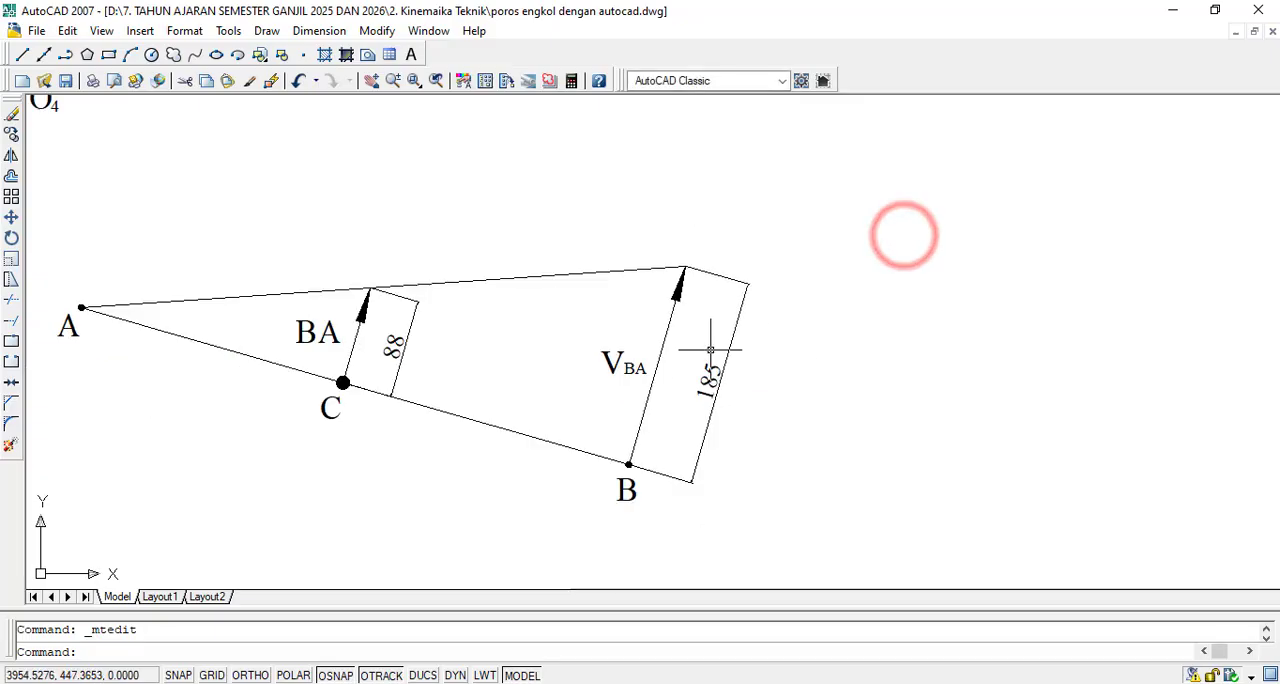
# - Change the BA label beside the vector at C to VCA, with the letters CA reduced to text height 10
pyautogui.scroll(2, 310, 340)
pyautogui.doubleClick(308, 336)
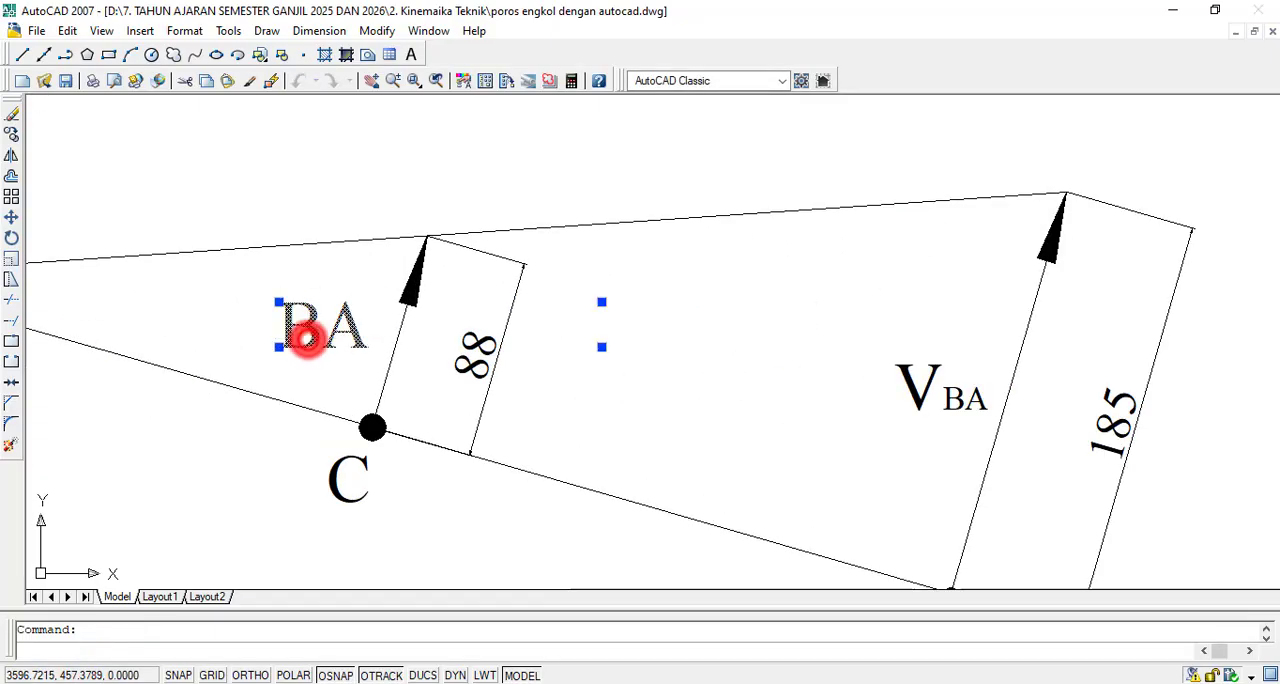
pyautogui.write('C')
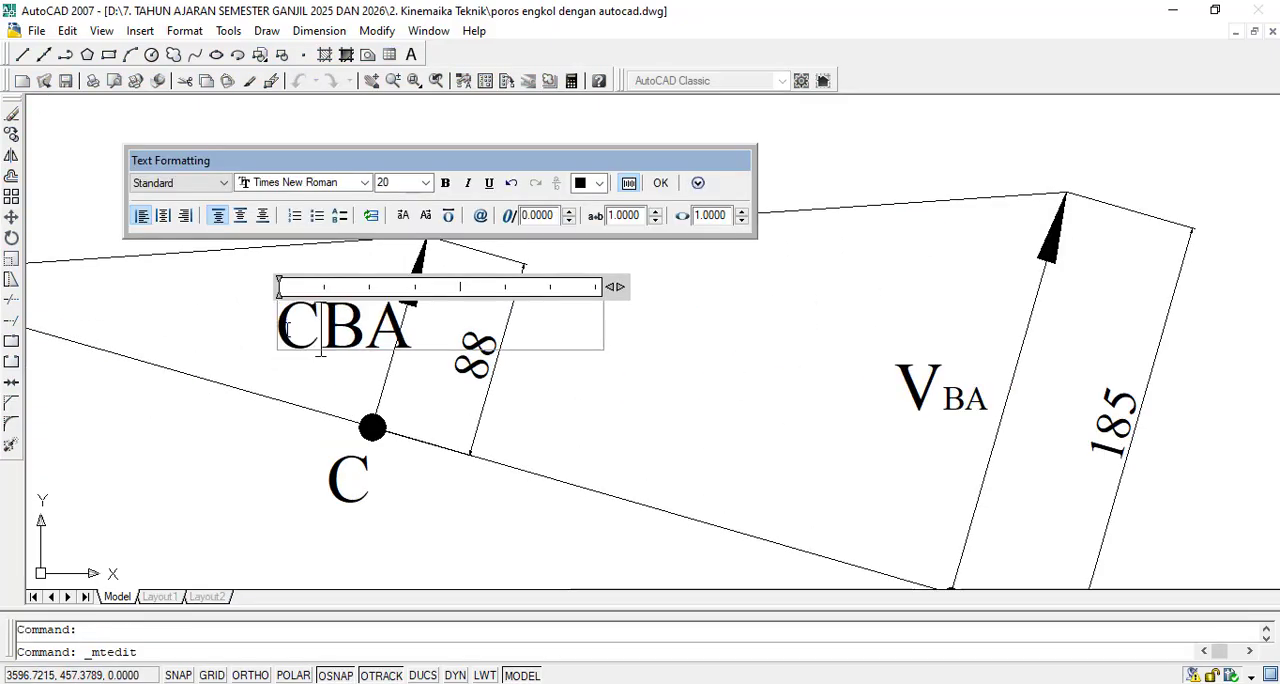
pyautogui.press('BackSpace')
pyautogui.write('V')
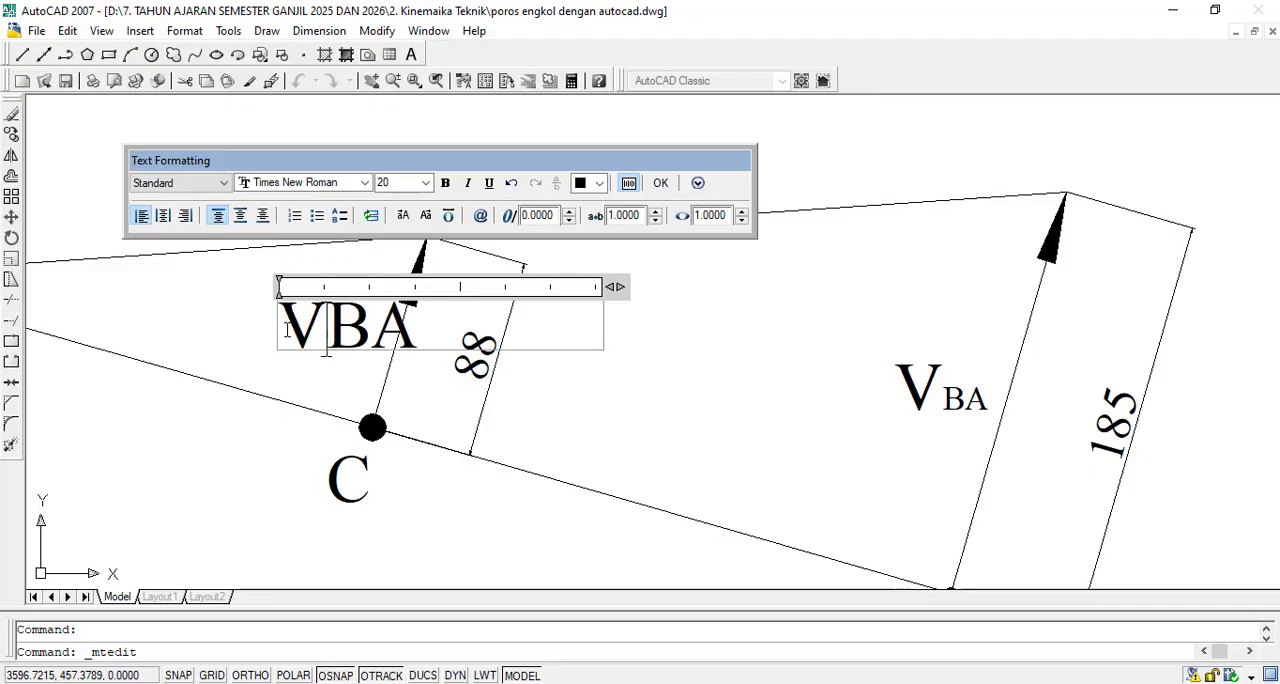
pyautogui.press('Delete')
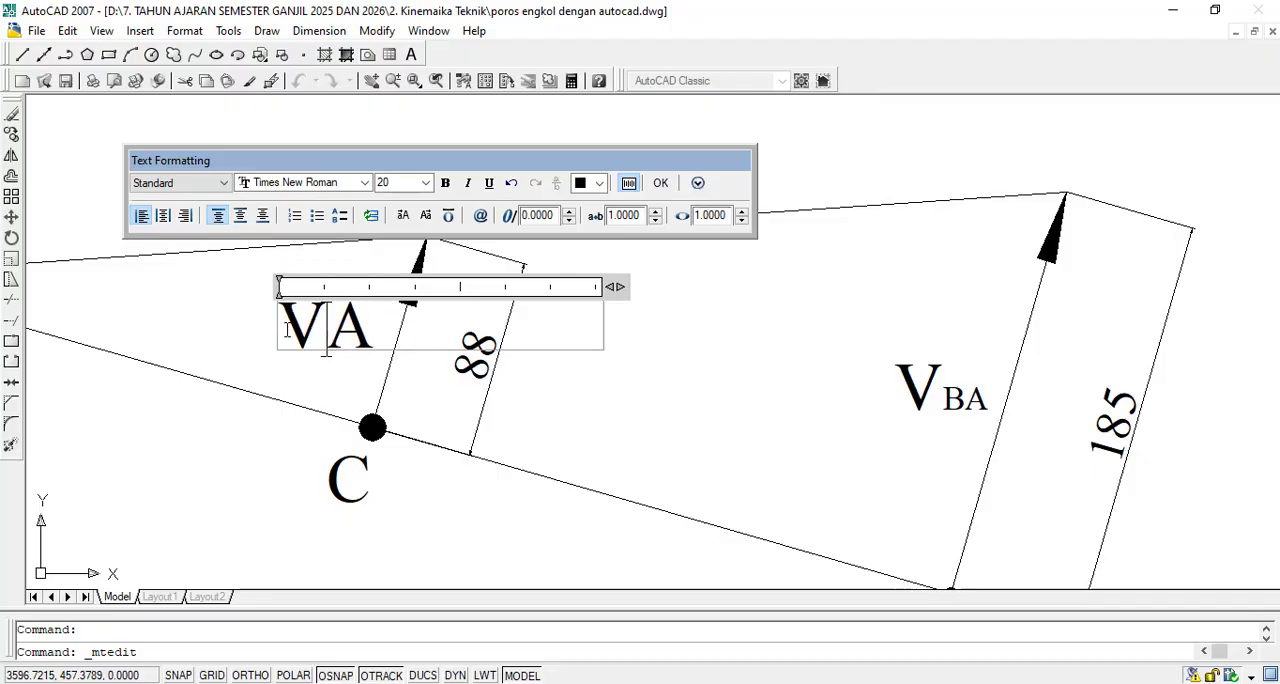
pyautogui.write('C')
pyautogui.press('Left')
pyautogui.hotkey('shift', 'Right')
pyautogui.hotkey('shift', 'Right')
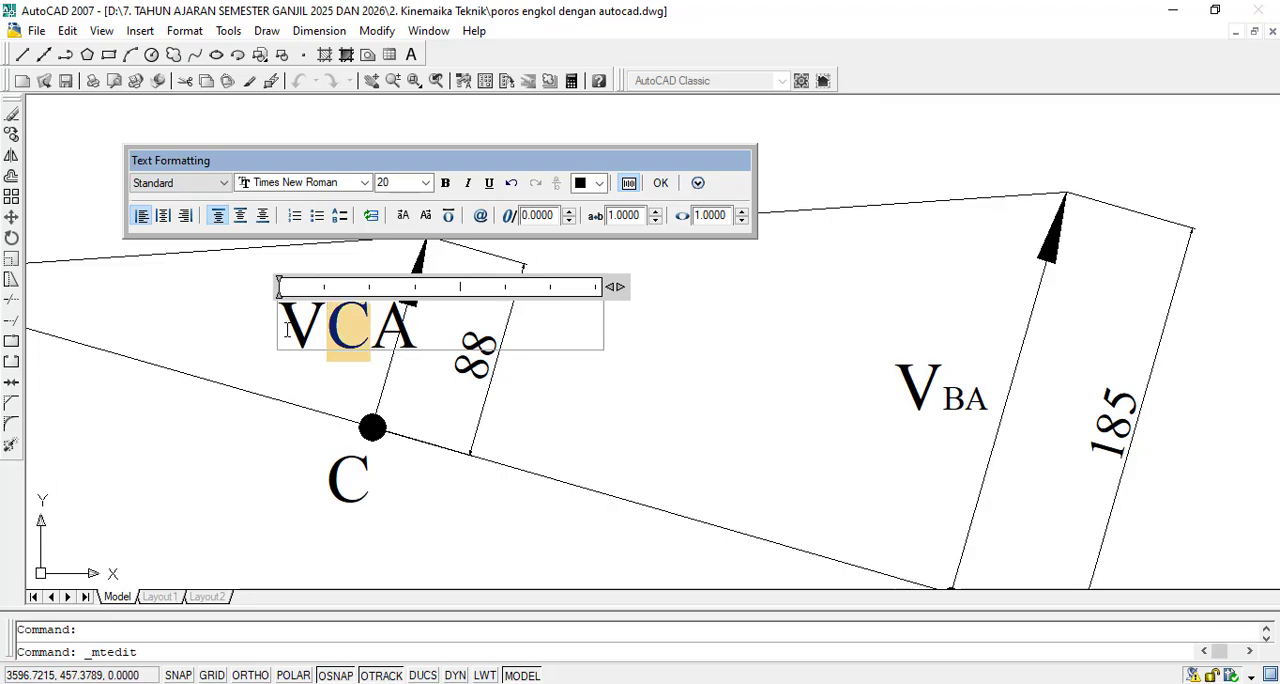
pyautogui.click(428, 182)
pyautogui.click(405, 220)
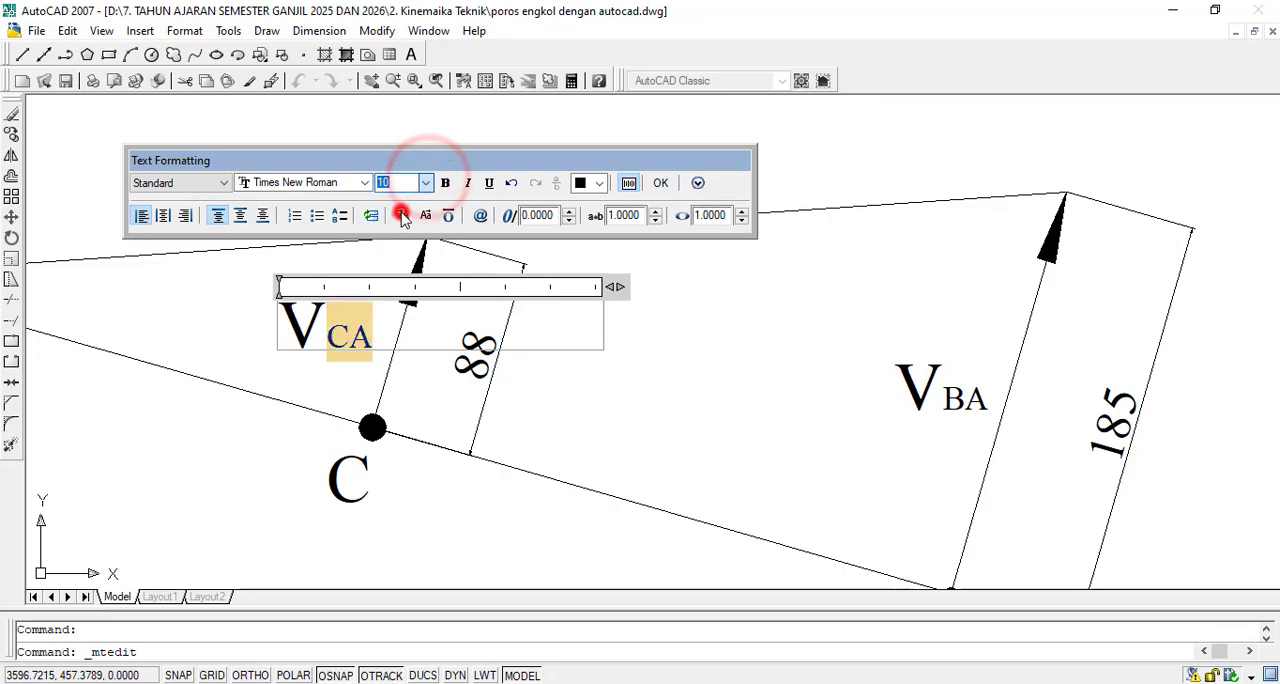
pyautogui.click(660, 185)
pyautogui.scroll(-5, 808, 440)
pyautogui.scroll(2, 496, 462)
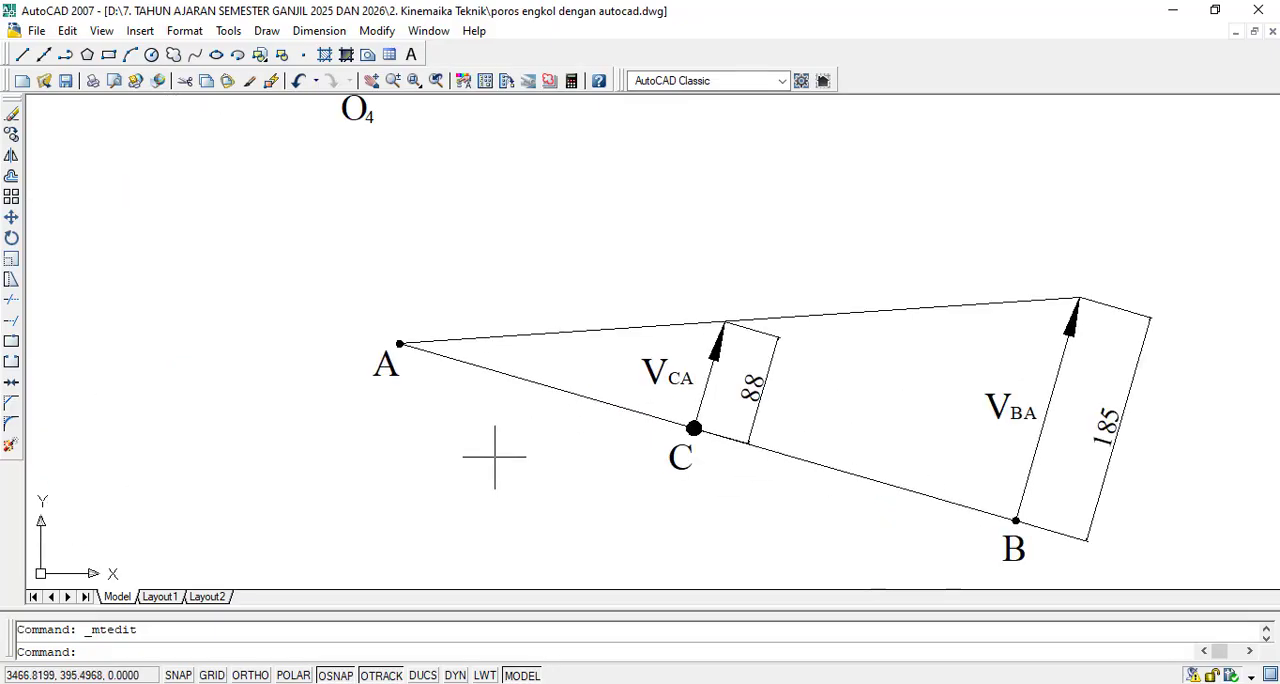
pyautogui.scroll(-3, 778, 372)
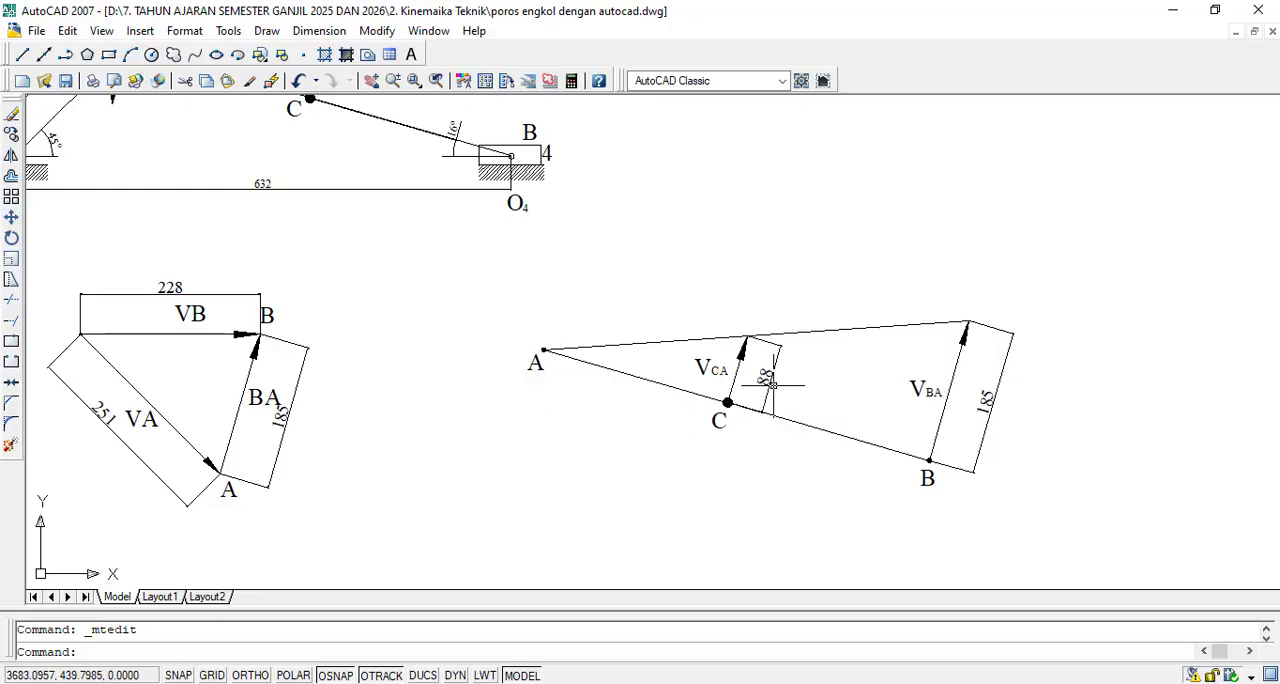
pyautogui.scroll(5, 224, 448)
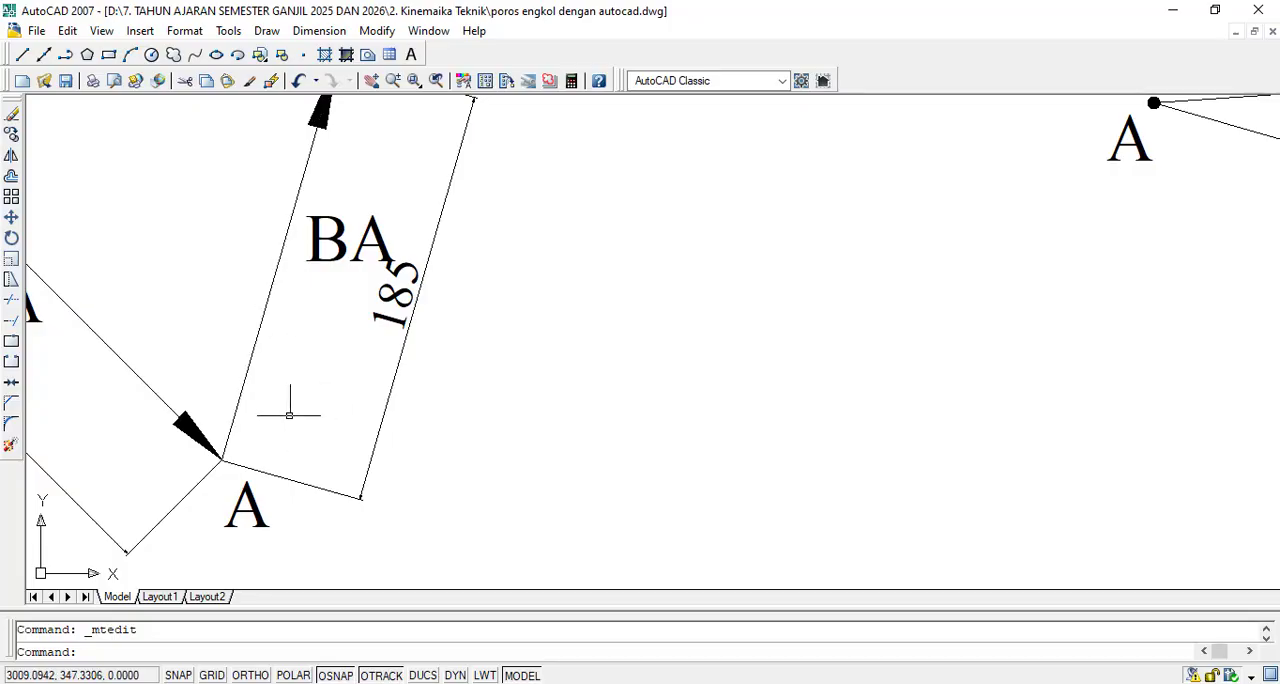
pyautogui.scroll(-1, 493, 461)
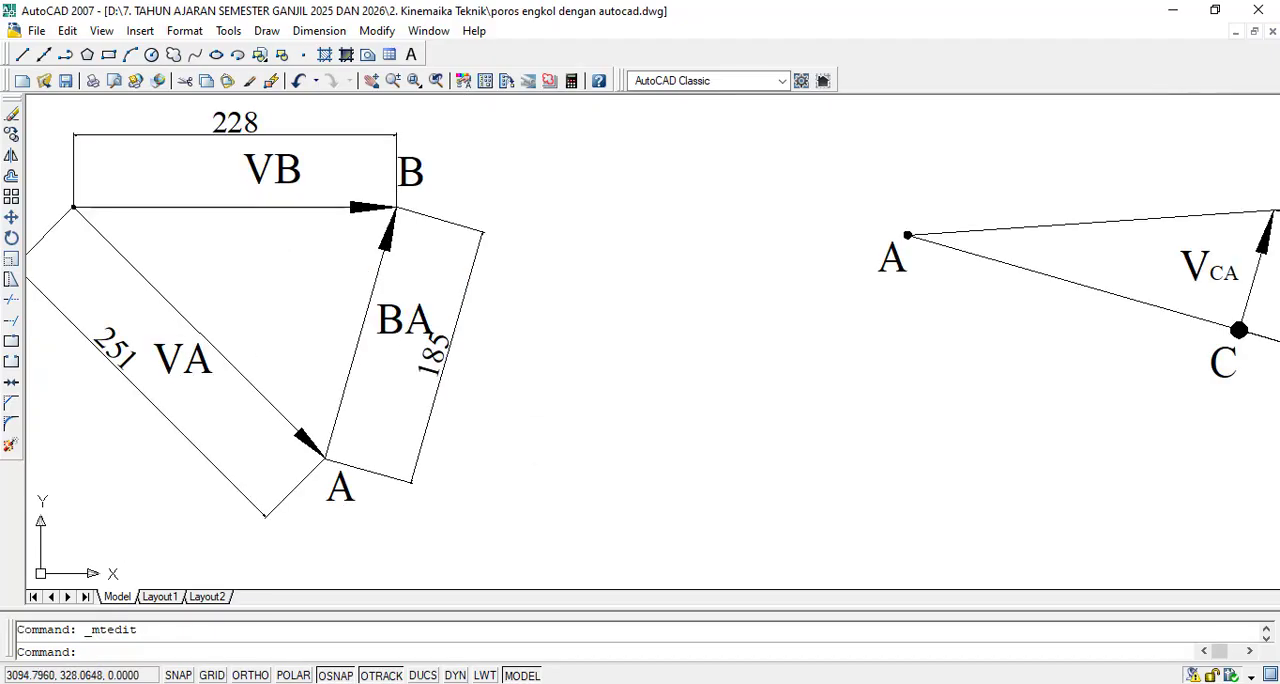
pyautogui.scroll(-1, 481, 450)
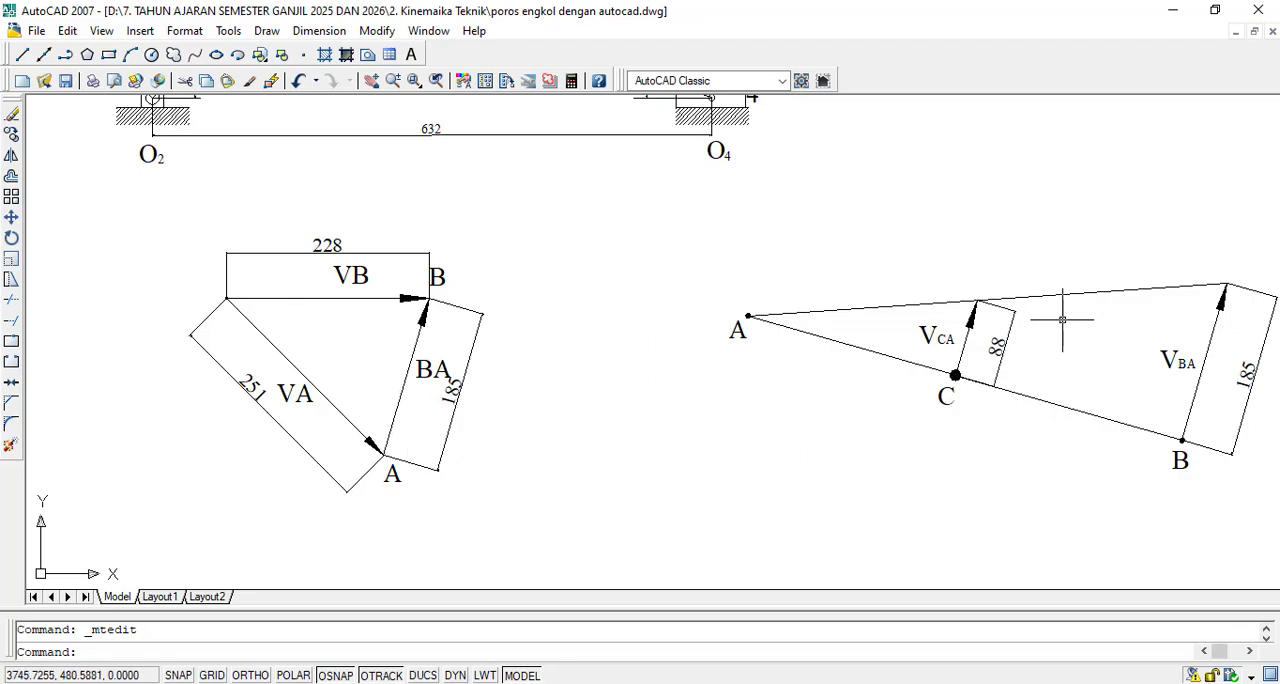
# - Copy the VCA vector line and arrowhead from the centre of point C to corner A of the velocity triangle
pyautogui.click(12, 134)
pyautogui.scroll(4, 995, 314)
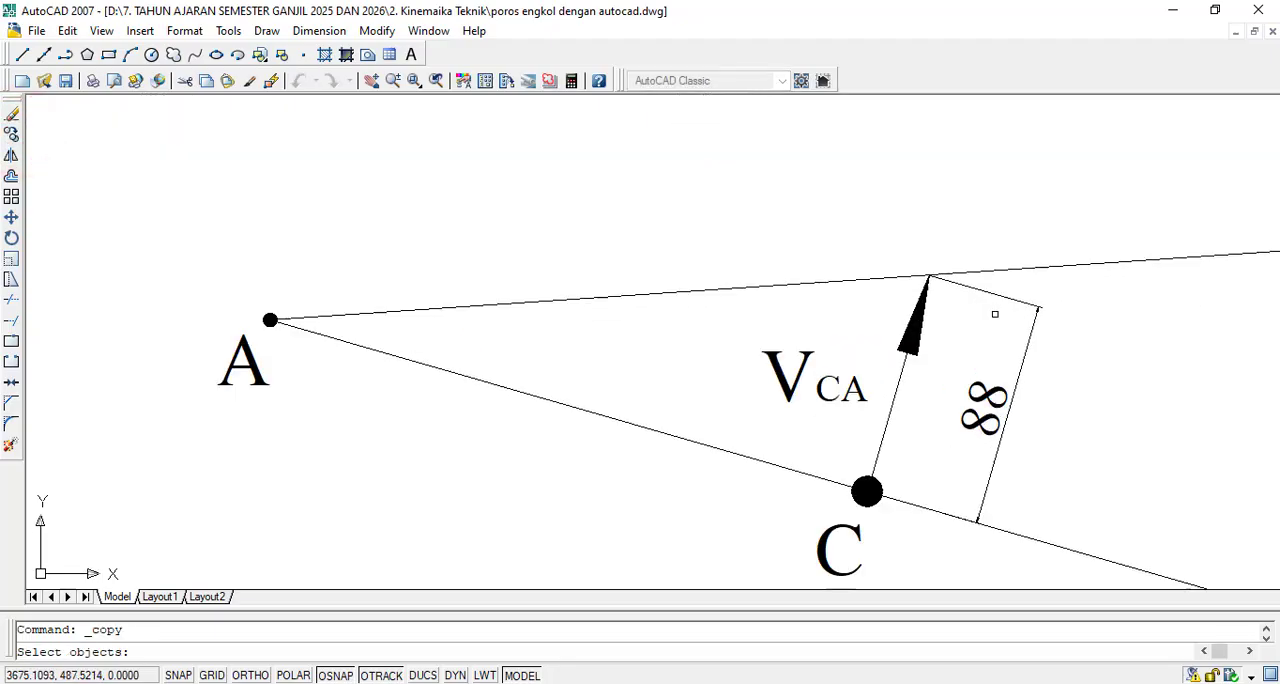
pyautogui.scroll(3, 954, 324)
pyautogui.click(932, 310)
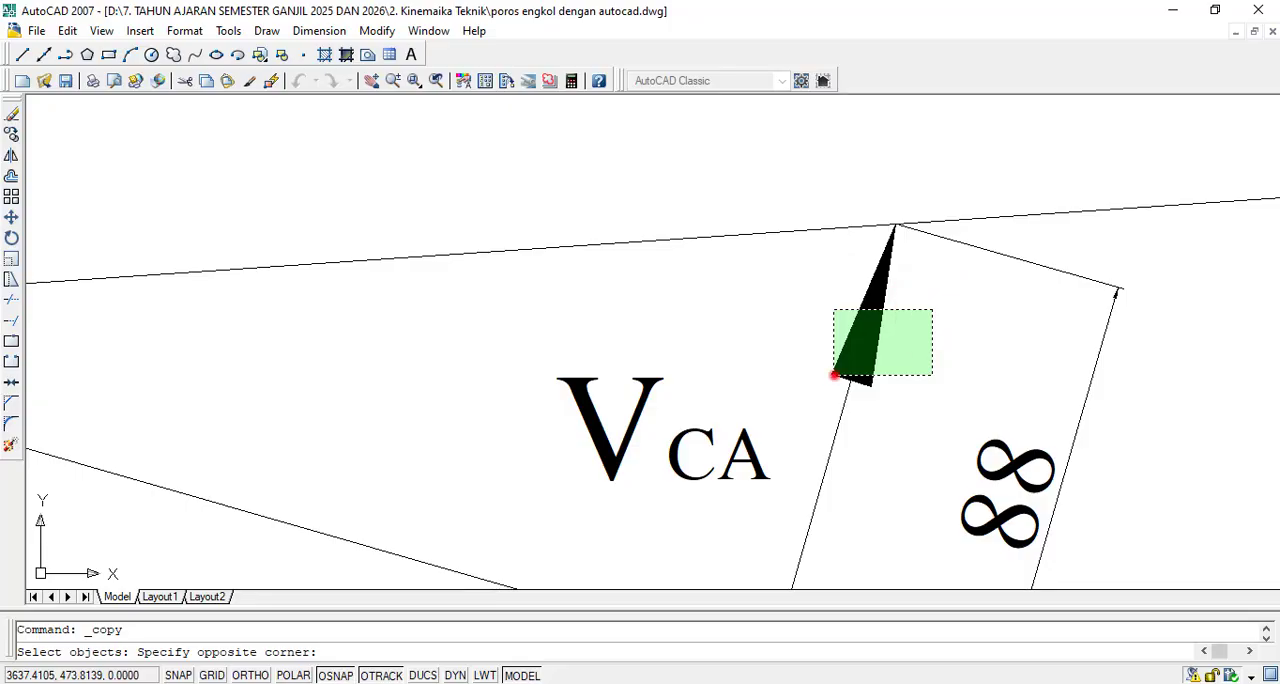
pyautogui.click(834, 375)
pyautogui.scroll(-2, 833, 376)
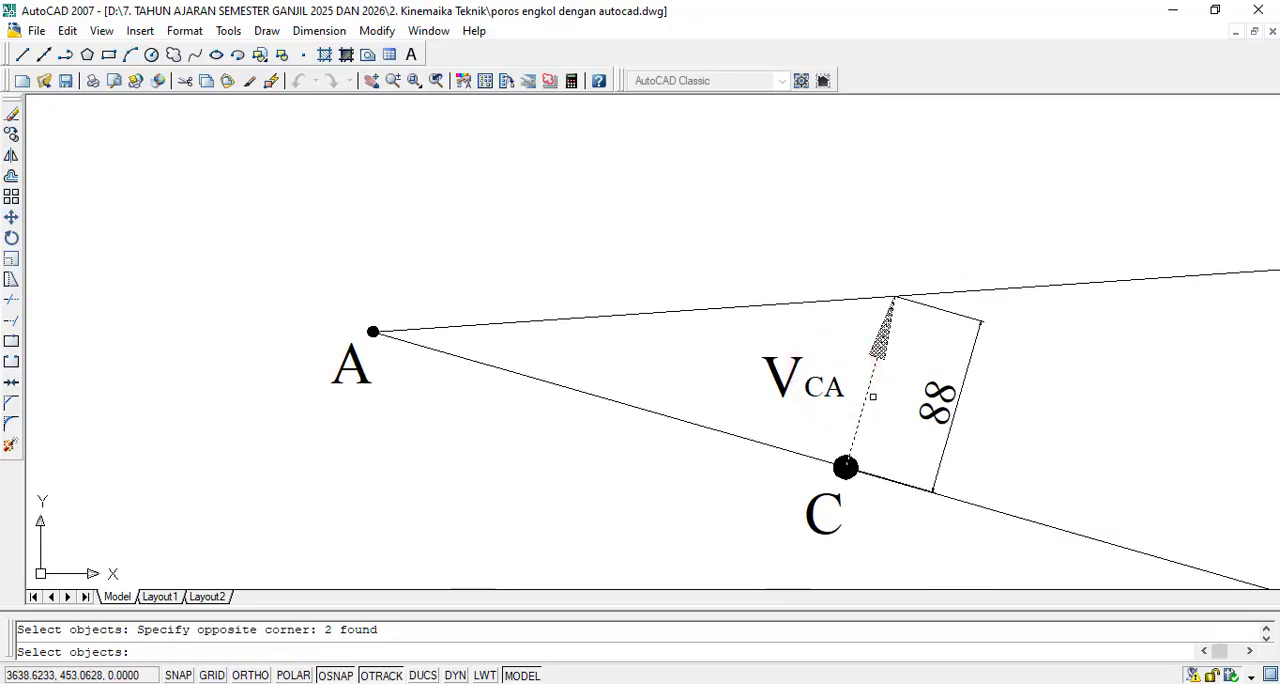
pyautogui.press('Return')
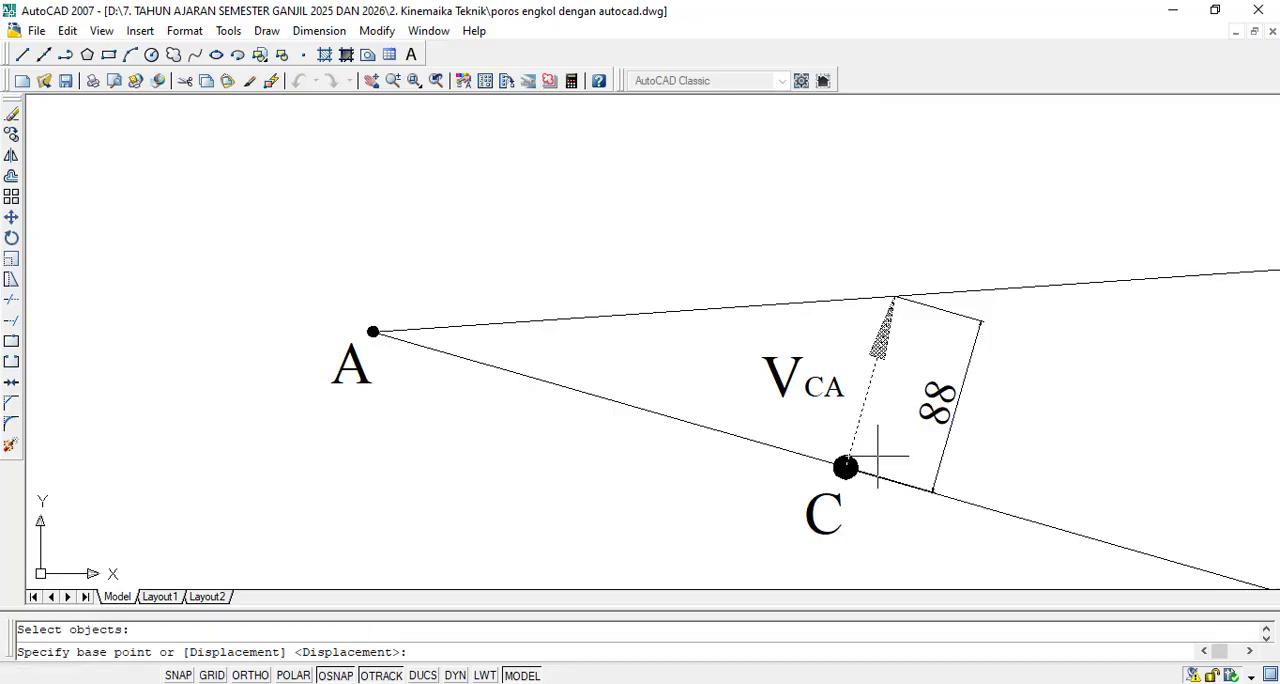
pyautogui.scroll(2, 880, 482)
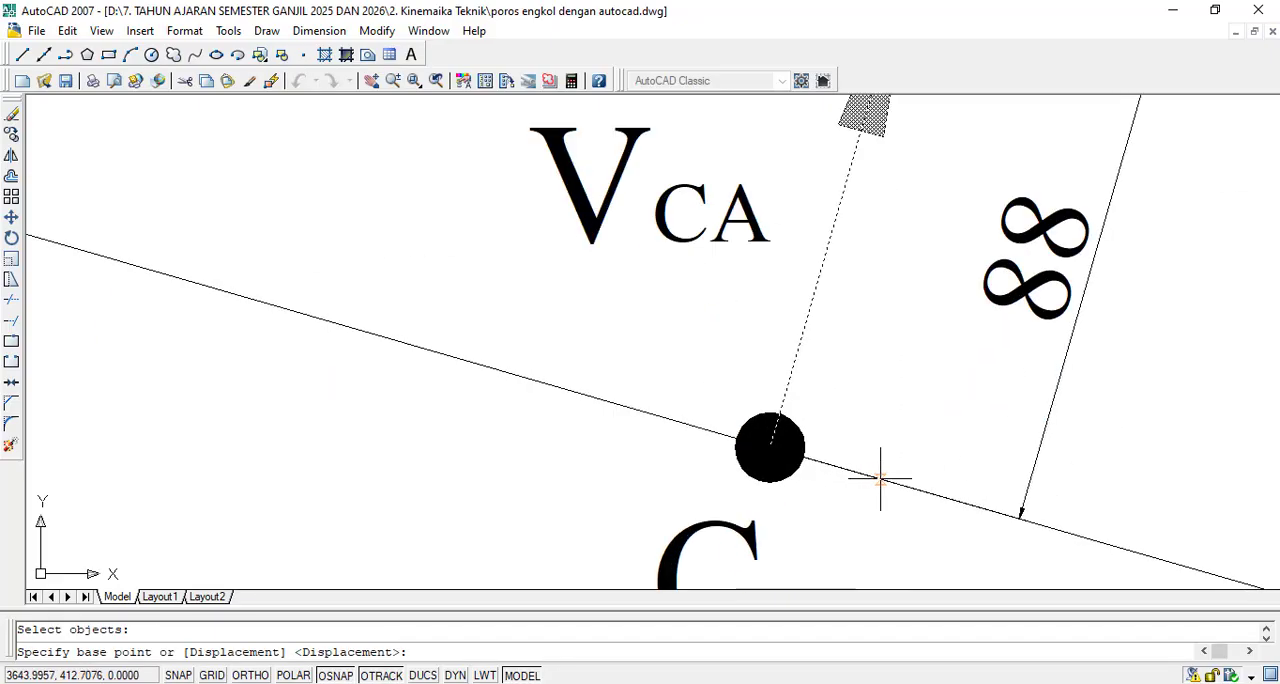
pyautogui.click(769, 447)
pyautogui.scroll(-5, 766, 446)
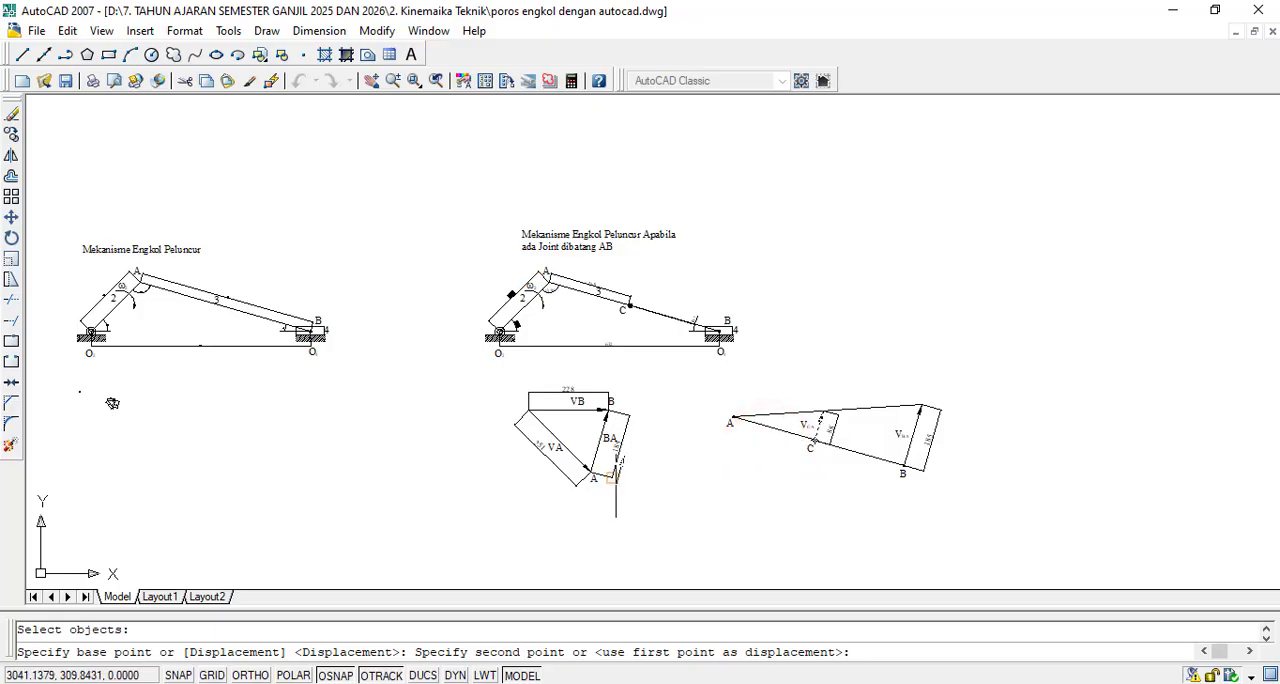
pyautogui.scroll(1, 606, 476)
pyautogui.scroll(3, 606, 476)
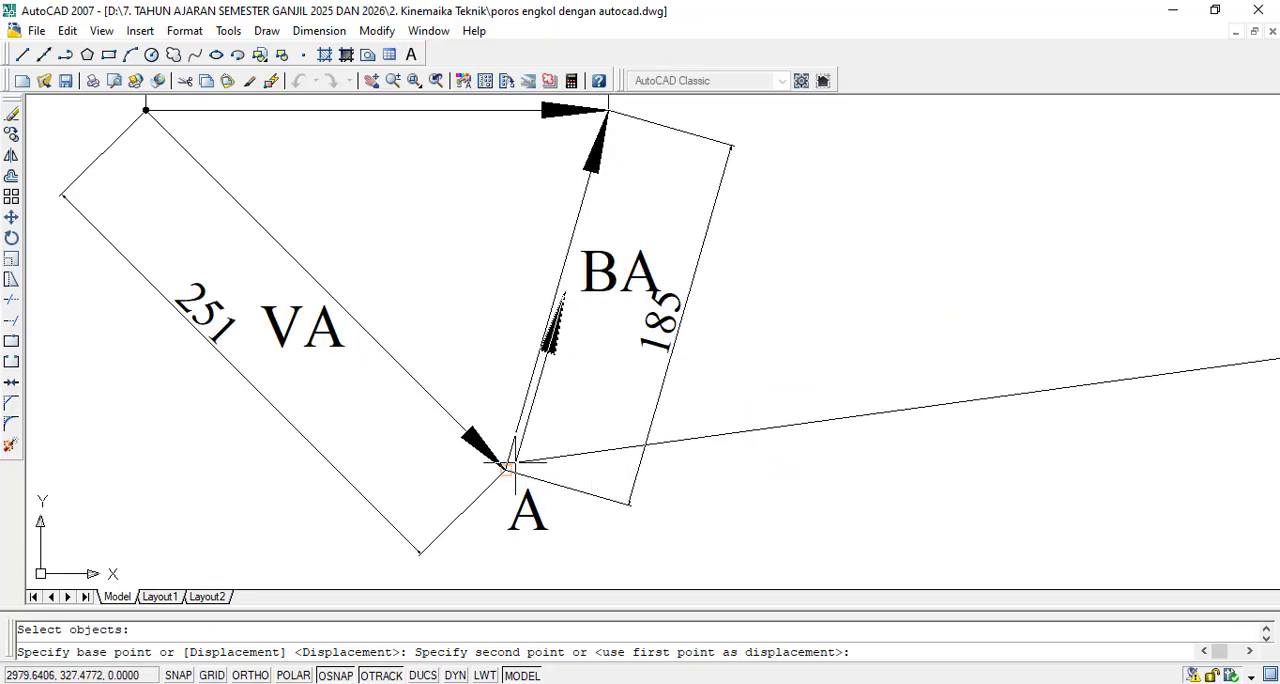
pyautogui.scroll(3, 604, 474)
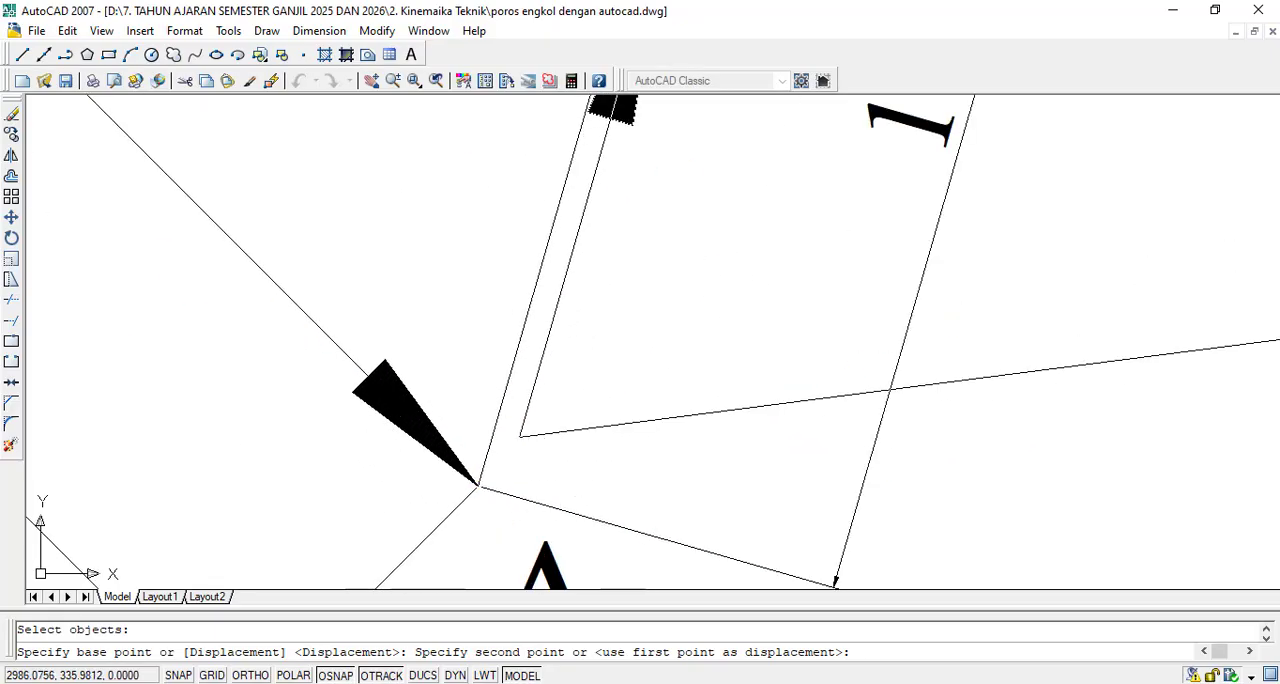
pyautogui.click(478, 486)
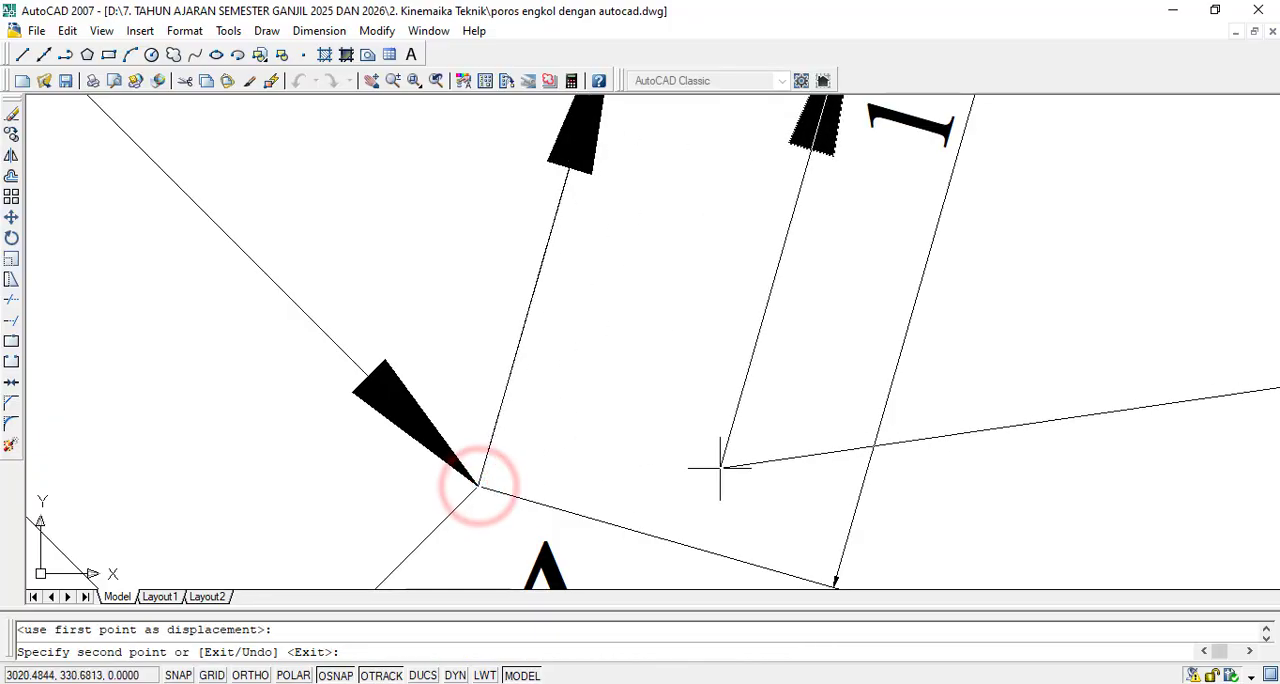
pyautogui.press('Escape')
# - Draw a line from the common origin of VA and VB to the tip of the copied vector on side BA
pyautogui.scroll(-2, 707, 540)
pyautogui.scroll(-1, 707, 540)
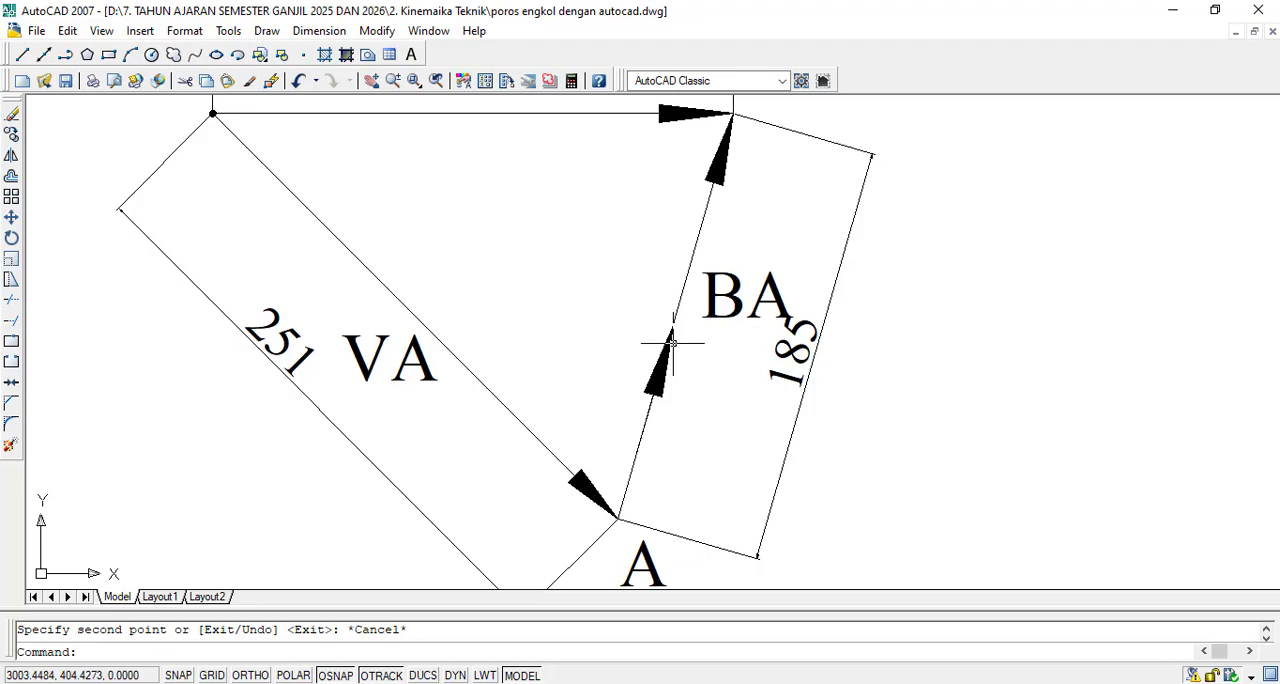
pyautogui.scroll(-2, 679, 376)
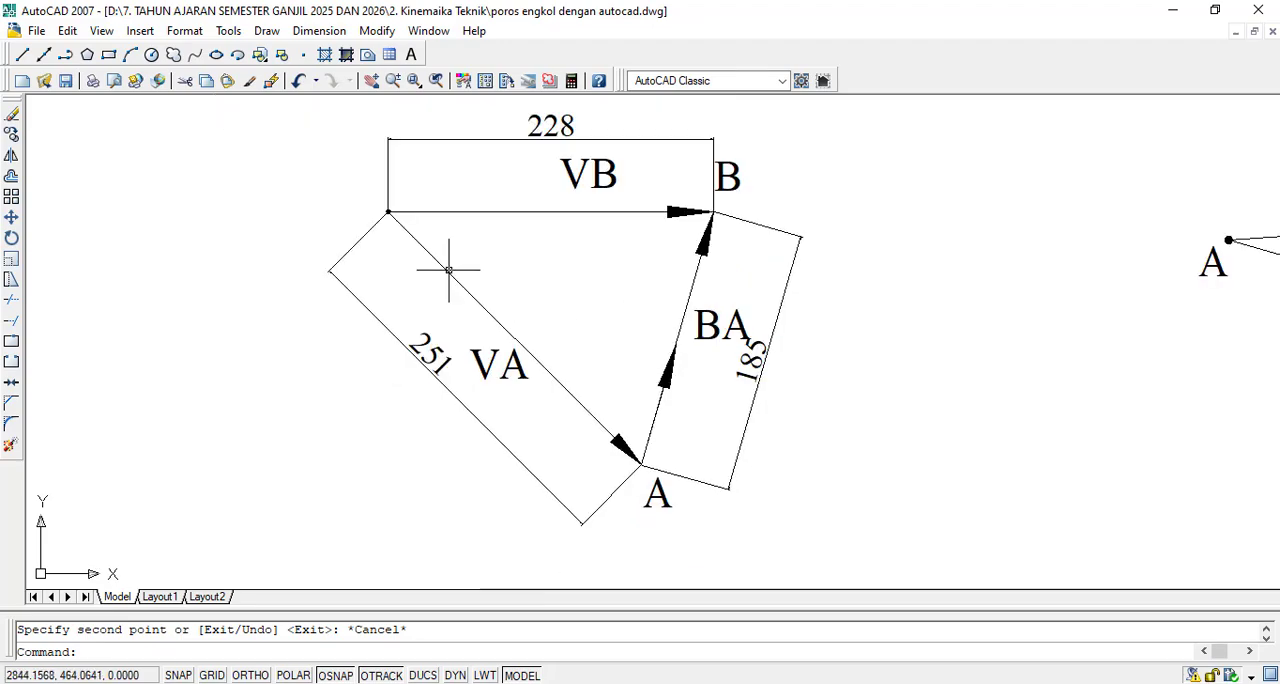
pyautogui.click(23, 54)
pyautogui.scroll(5, 405, 226)
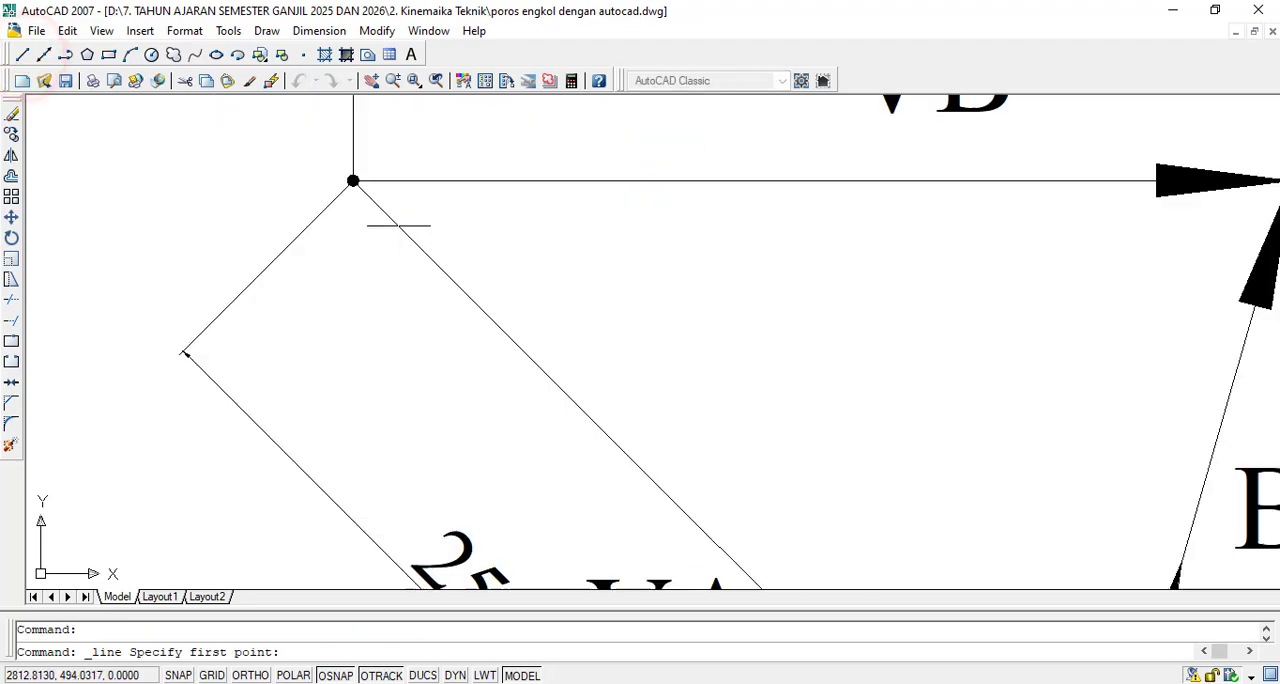
pyautogui.scroll(1, 315, 148)
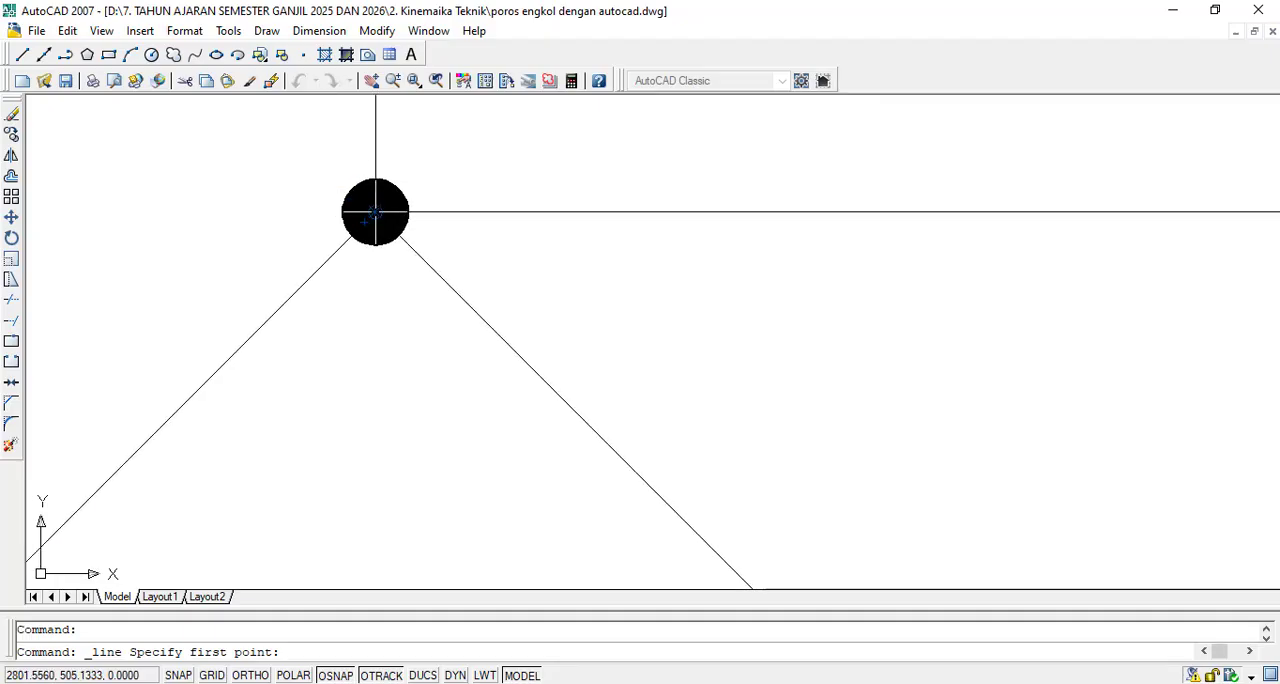
pyautogui.click(375, 212)
pyautogui.scroll(-6, 375, 212)
pyautogui.scroll(8, 561, 288)
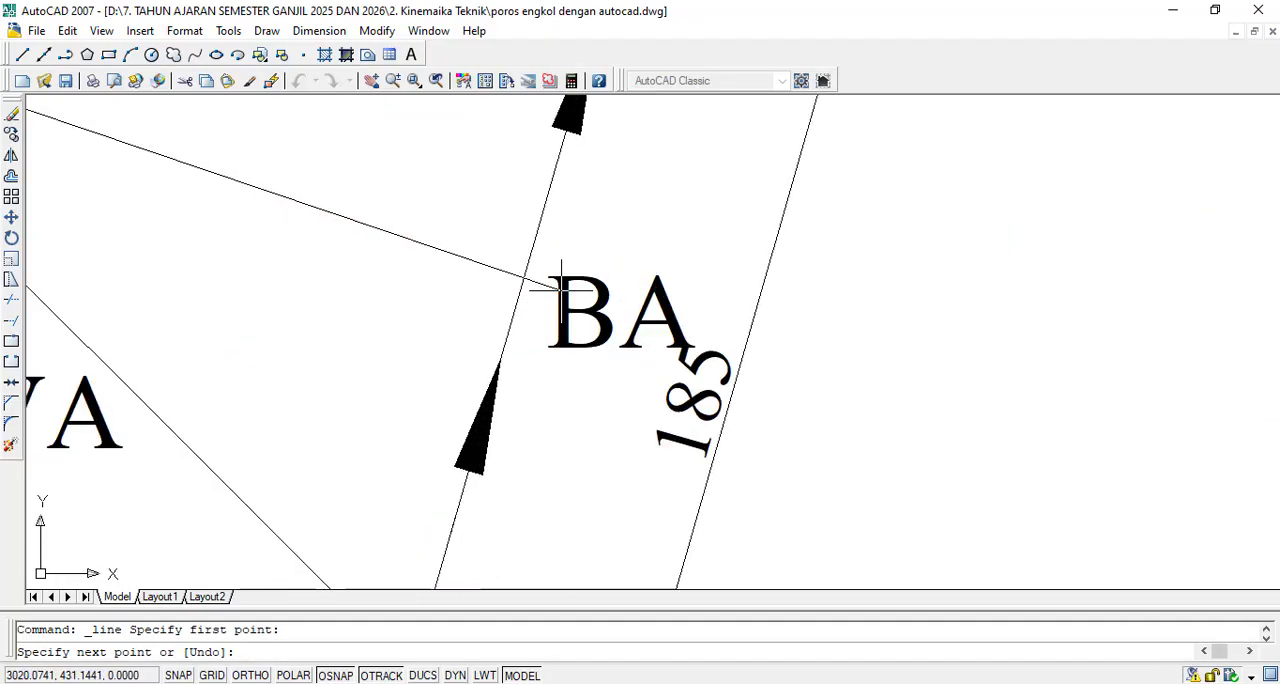
pyautogui.scroll(2, 487, 414)
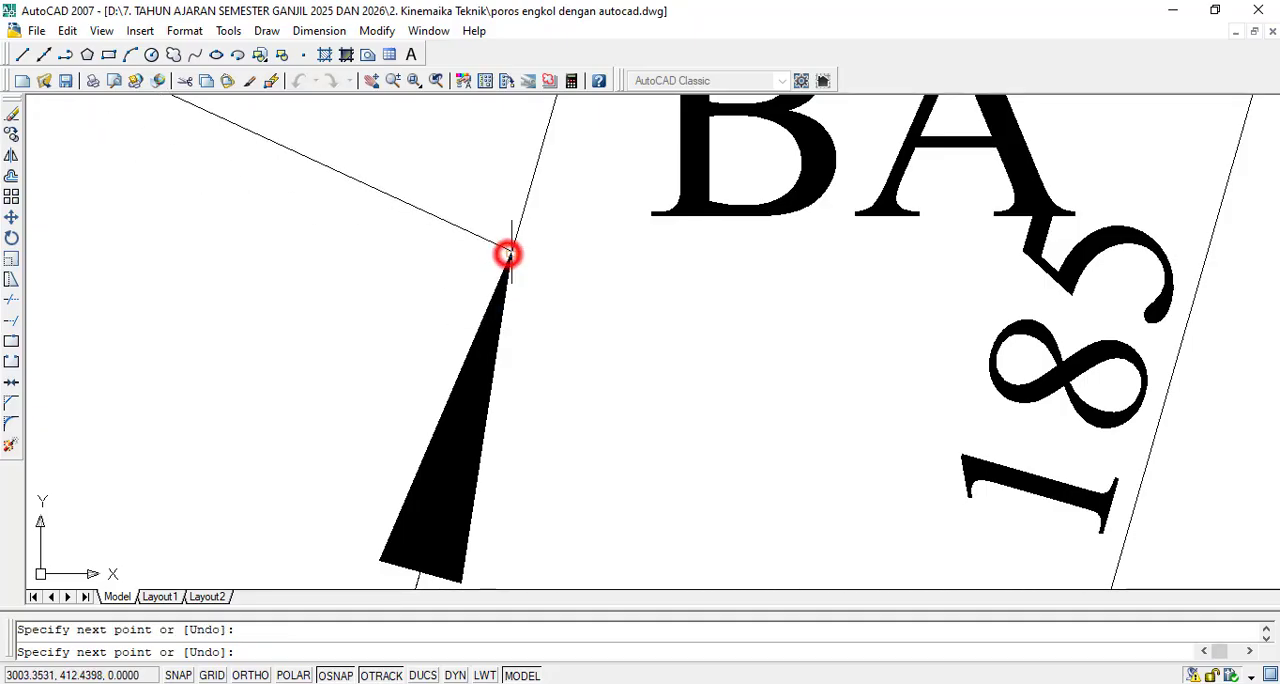
pyautogui.click(508, 254)
pyautogui.press('Escape')
pyautogui.scroll(-12, 541, 323)
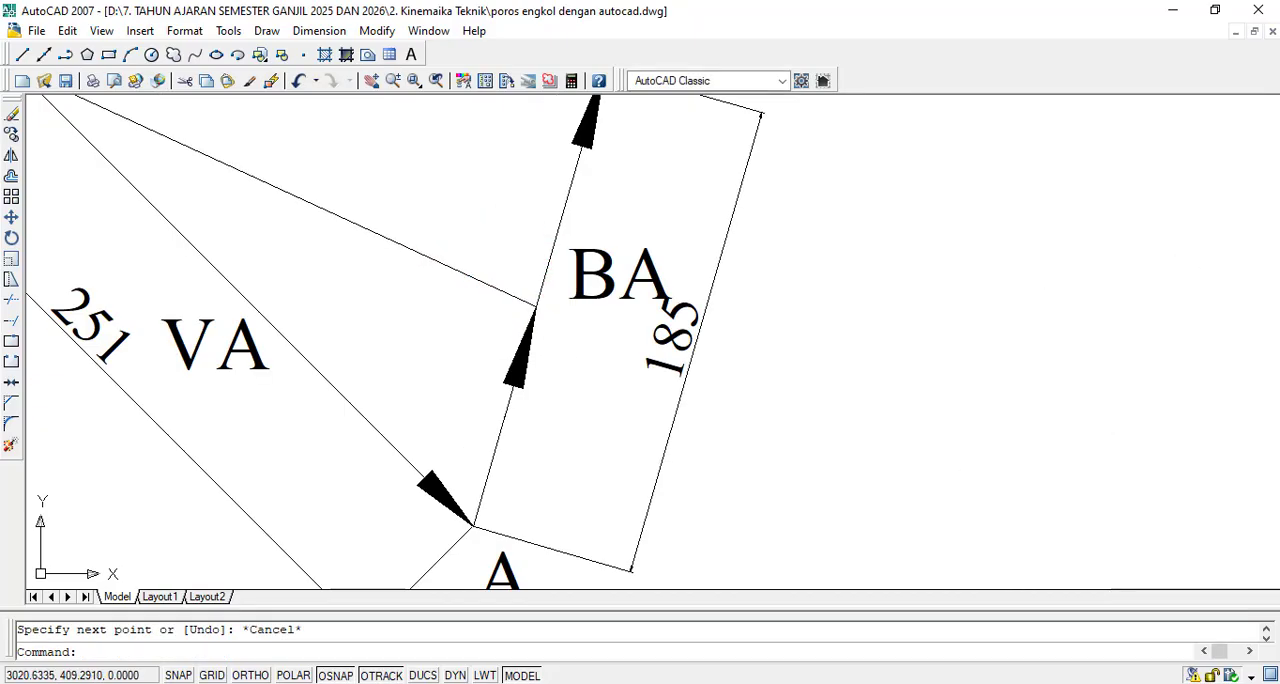
pyautogui.scroll(3, 862, 345)
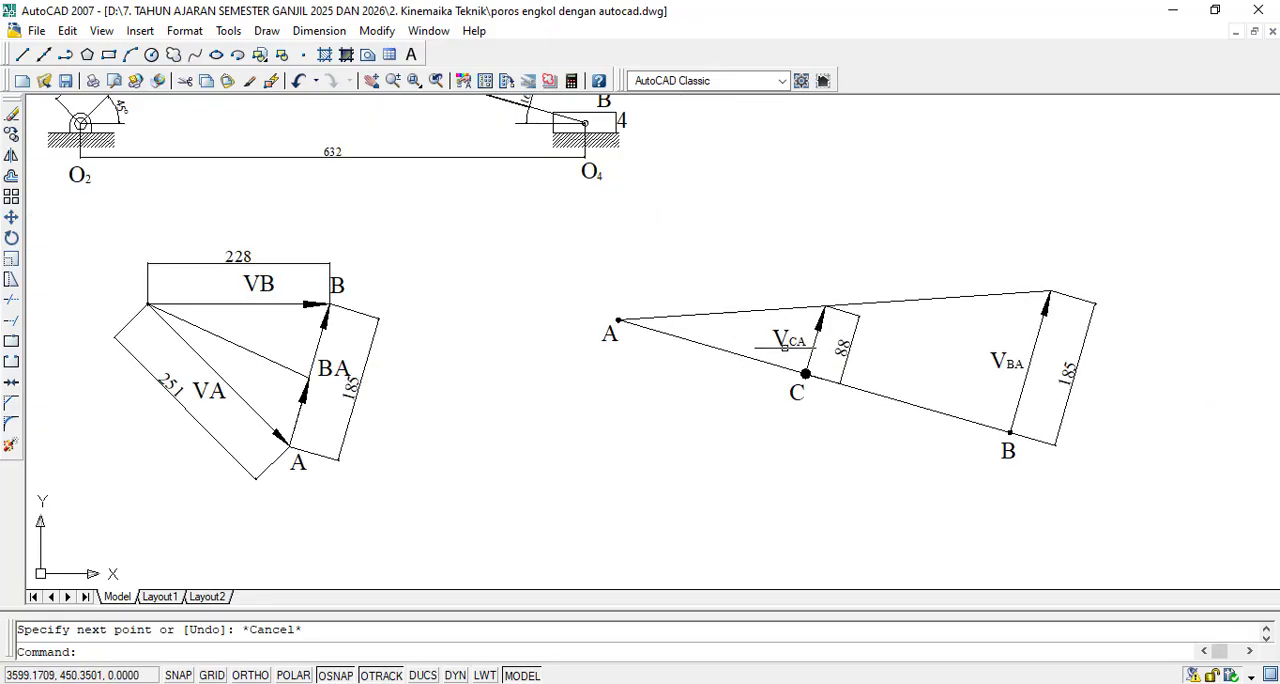
pyautogui.scroll(5, 315, 378)
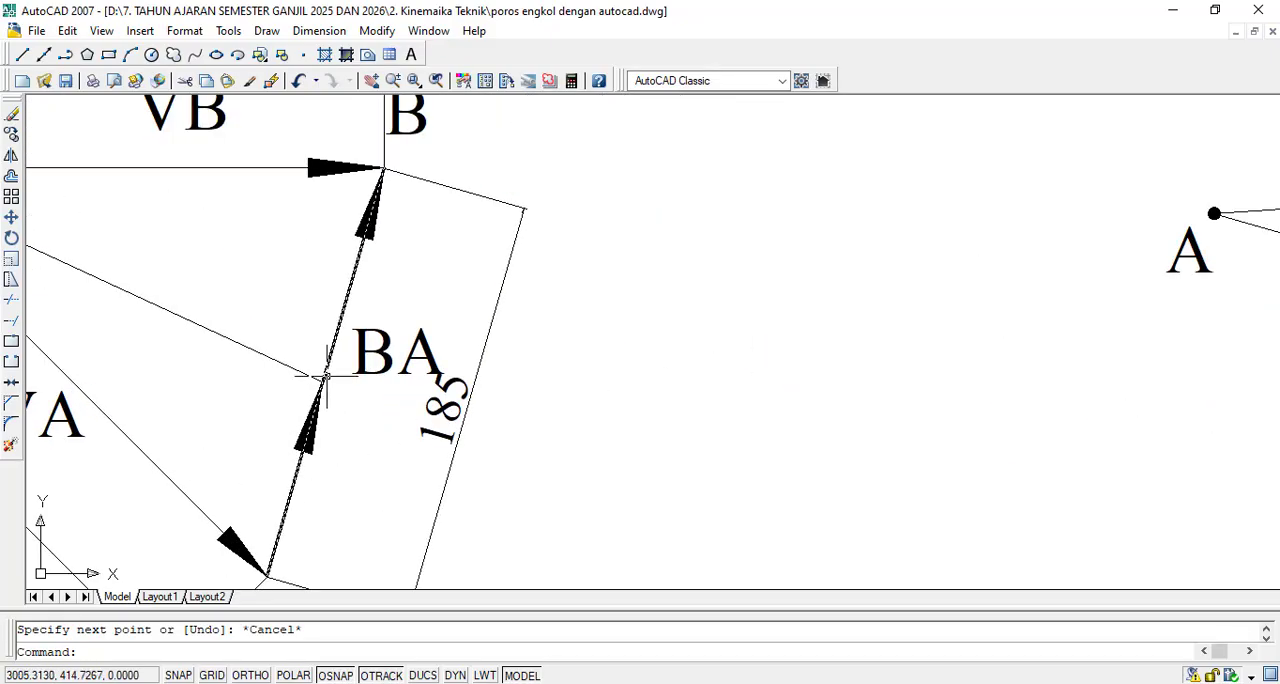
pyautogui.scroll(-4, 581, 367)
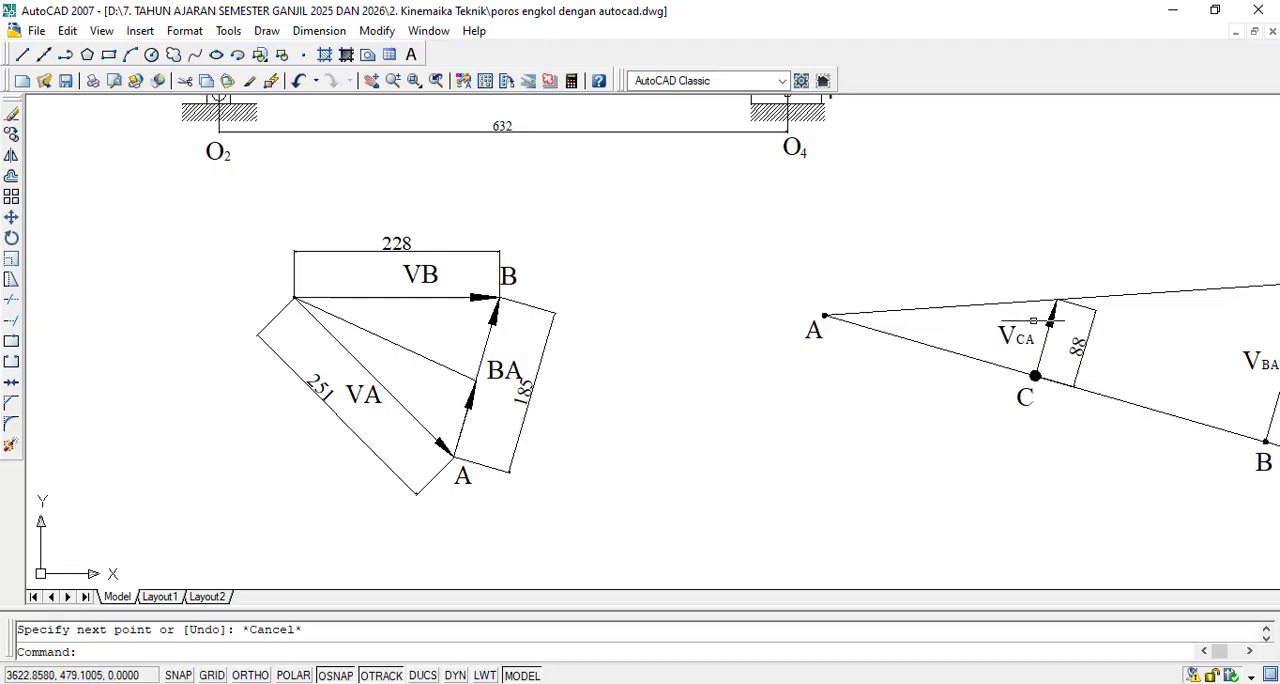
# - Copy the VCA label from the image diagram to beside the vector between A and the new point on side BA of the velocity triangle
pyautogui.click(11, 135)
pyautogui.scroll(3, 1025, 328)
pyautogui.click(1052, 318)
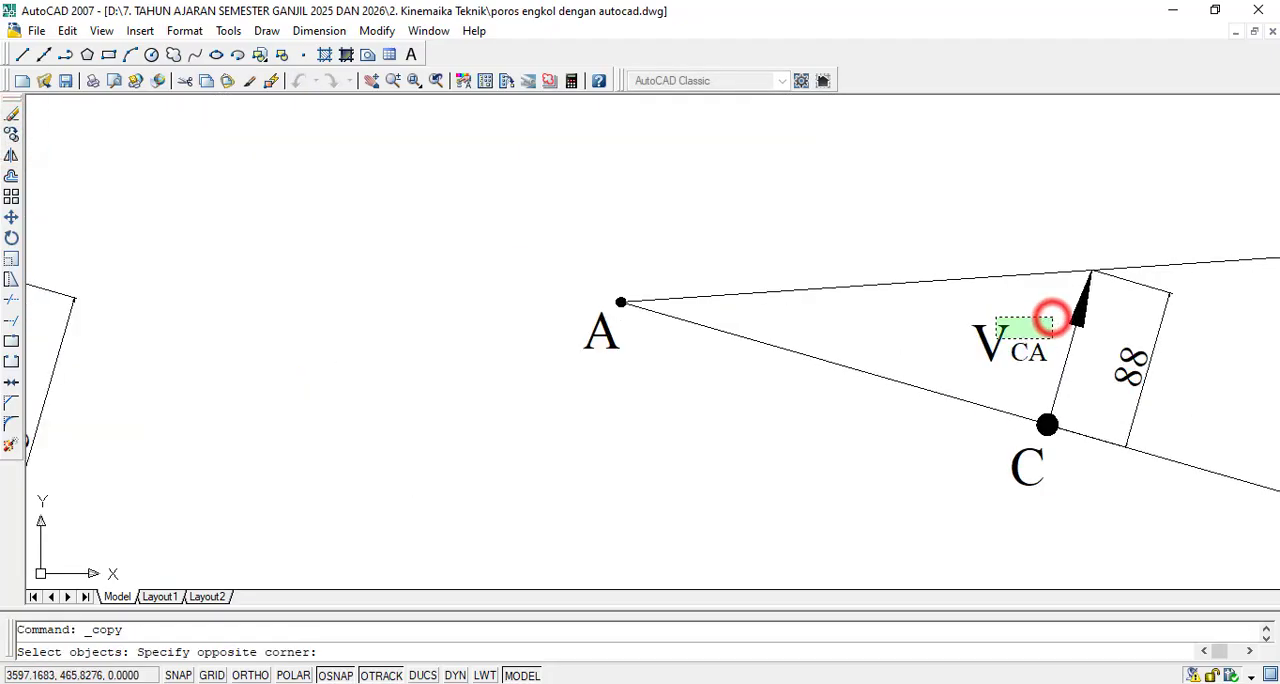
pyautogui.click(997, 340)
pyautogui.press('Return')
pyautogui.click(997, 340)
pyautogui.scroll(-8, 1030, 345)
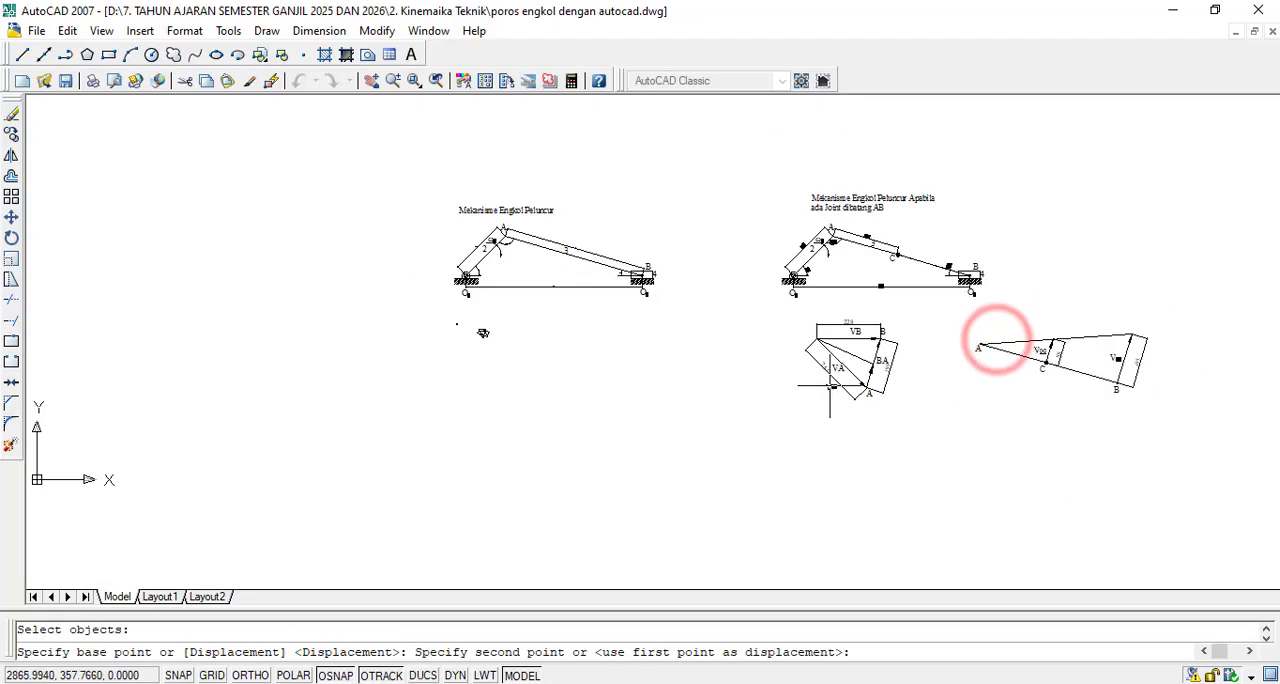
pyautogui.scroll(10, 900, 350)
pyautogui.scroll(-5, 490, 470)
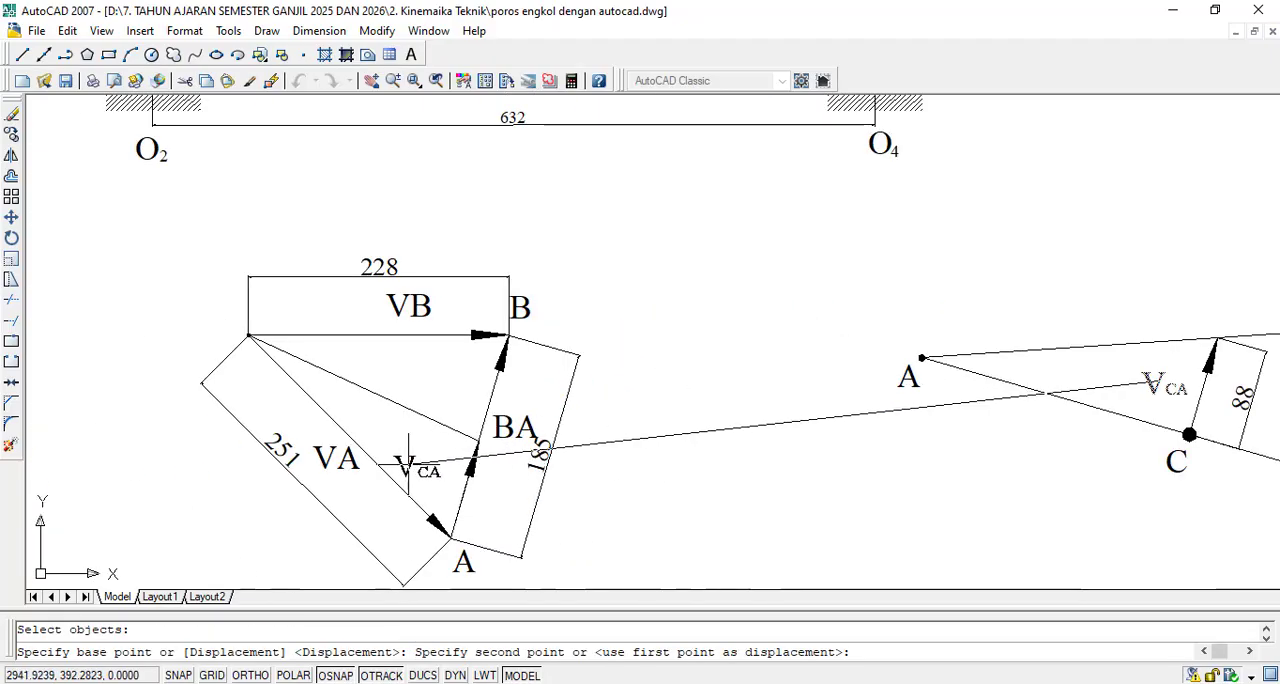
pyautogui.scroll(2, 410, 463)
pyautogui.click(422, 460)
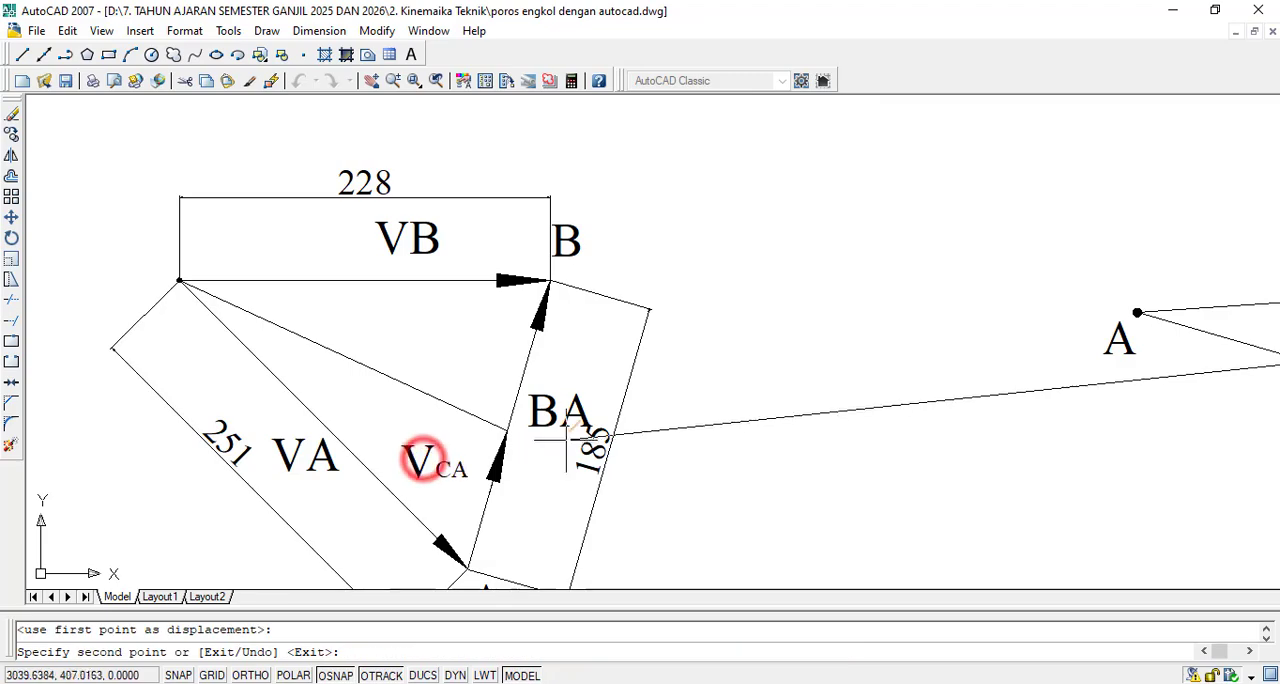
pyautogui.press('Escape')
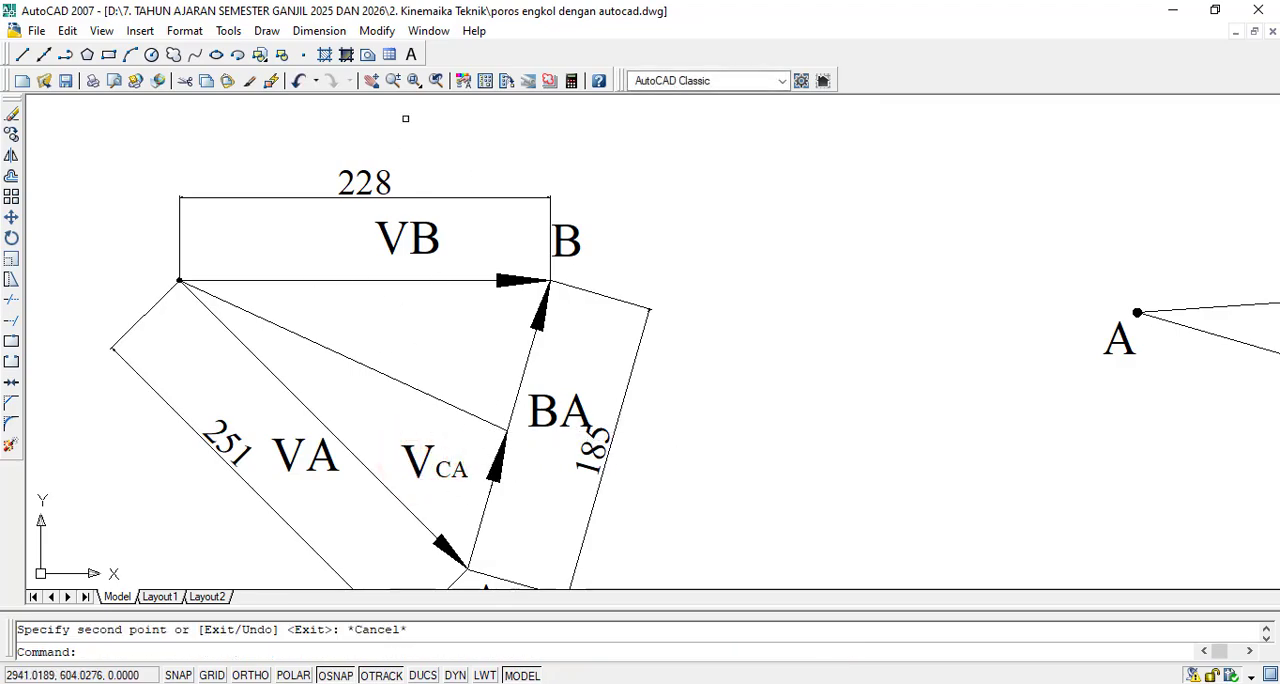
# - Copy the B corner label of the velocity triangle to just above the VCA label inside the triangle
pyautogui.click(11, 134)
pyautogui.press('Return')
pyautogui.click(568, 243)
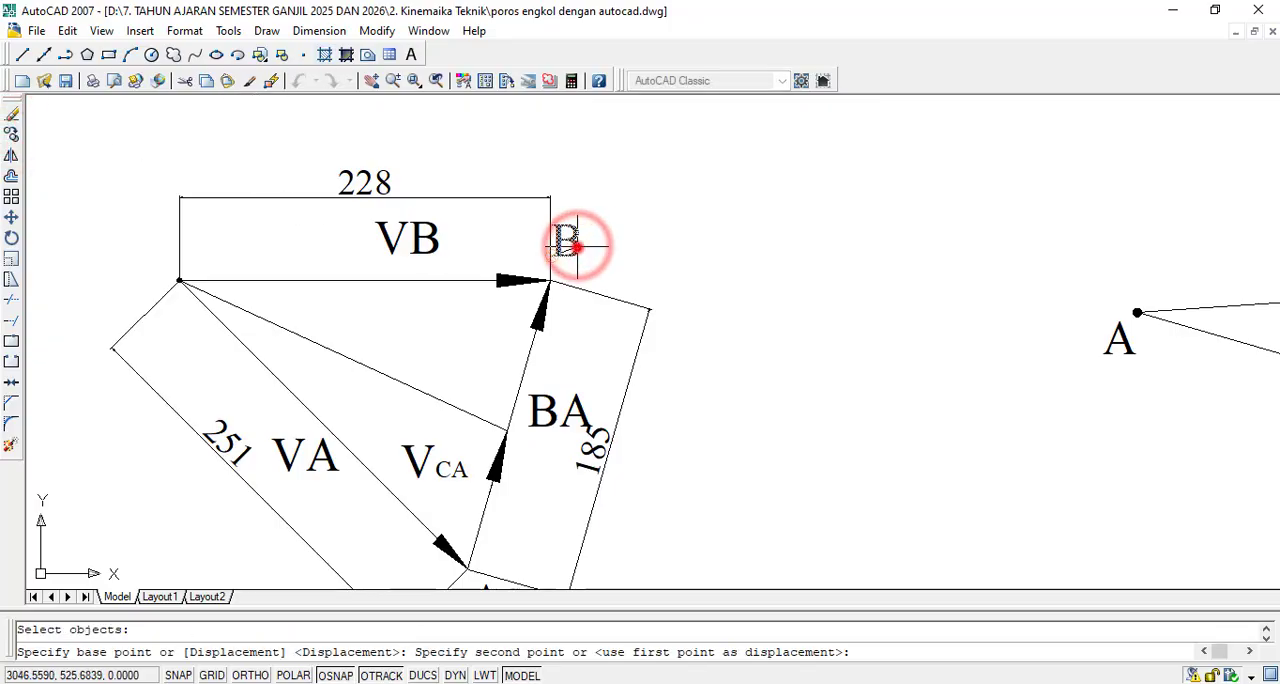
pyautogui.scroll(10, 480, 447)
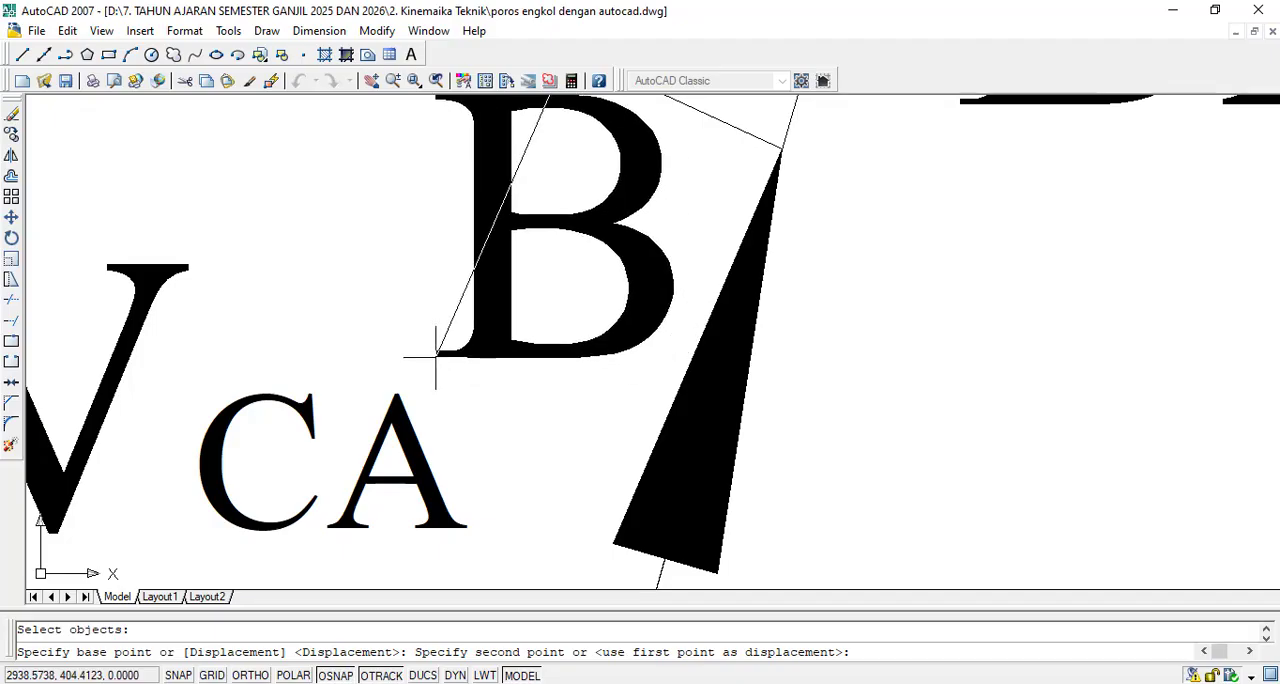
pyautogui.click(433, 355)
pyautogui.press('Escape')
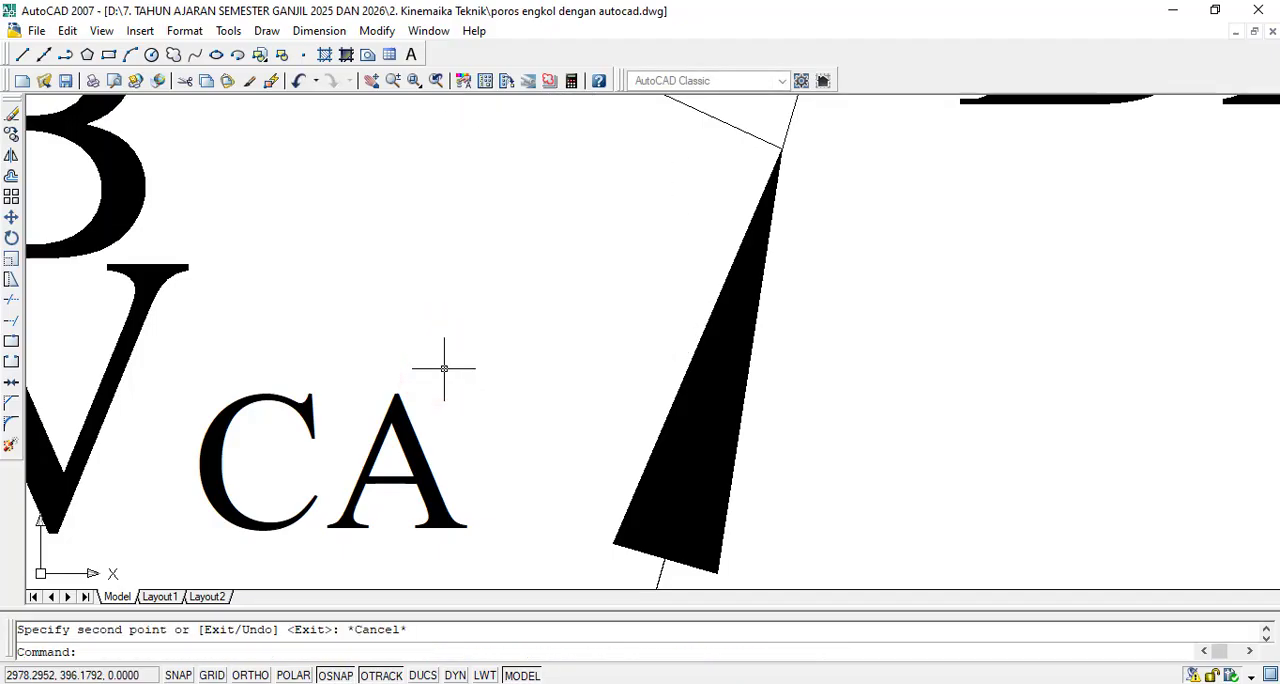
pyautogui.scroll(-3, 480, 375)
pyautogui.scroll(3, 343, 330)
pyautogui.click(420, 289)
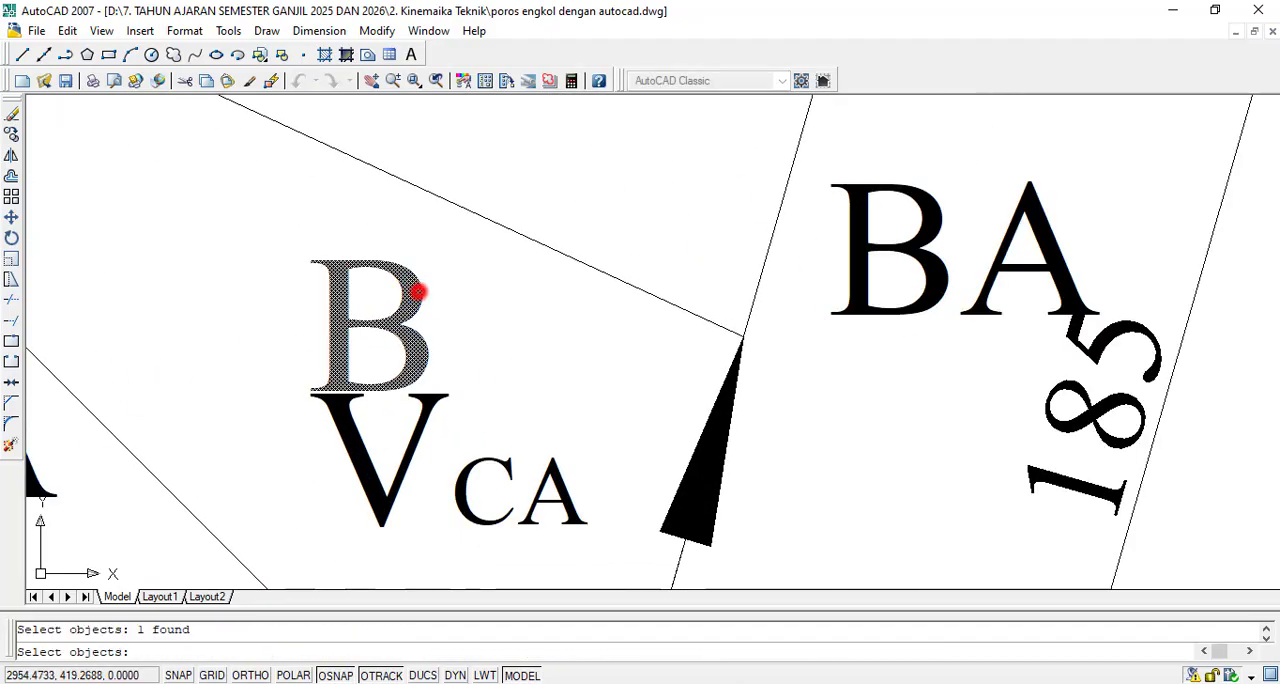
pyautogui.click(415, 296)
pyautogui.click(376, 316)
pyautogui.press('Return')
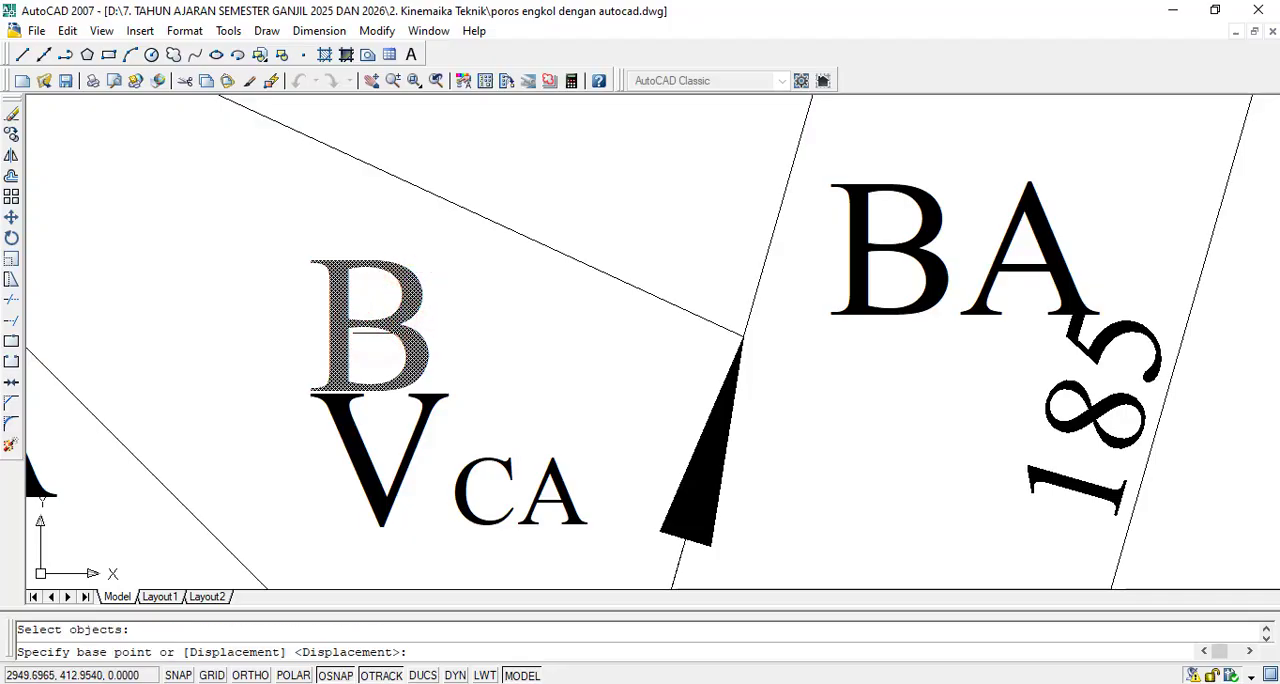
pyautogui.press('Return')
pyautogui.press('Return')
pyautogui.press('Escape')
pyautogui.hotkey('ctrl', 'z')
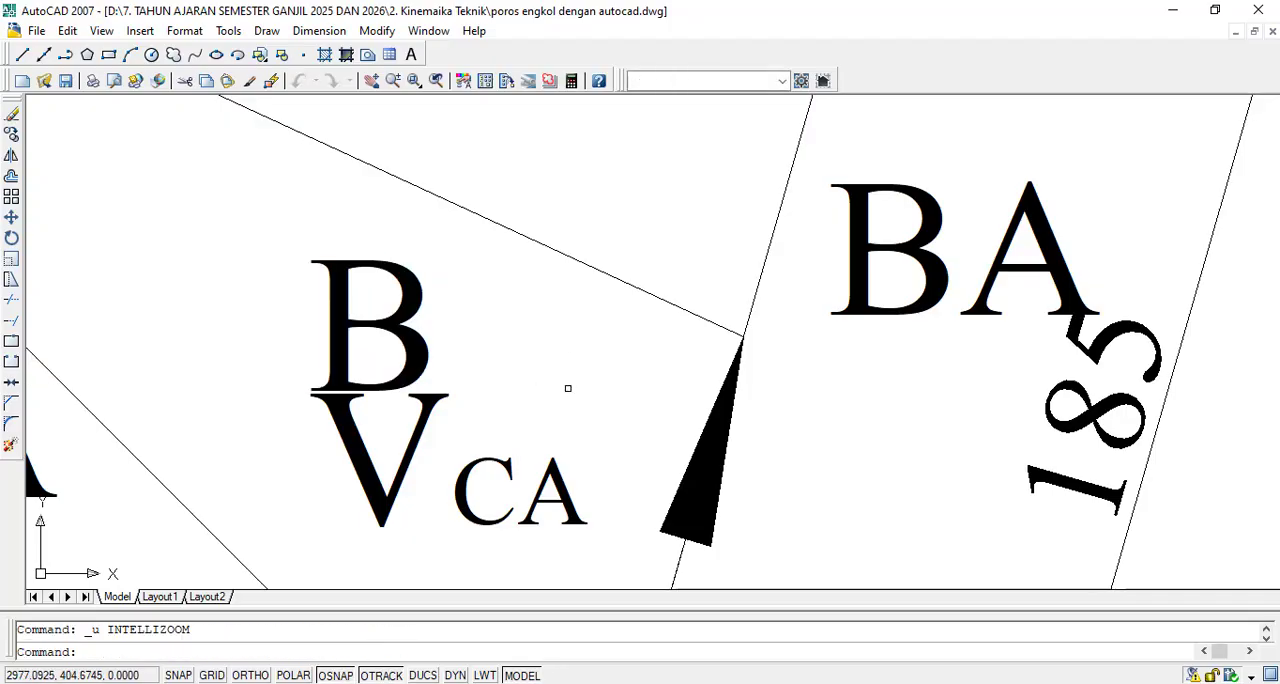
# - Move the copied B label, with object snap off, next to the arrow tip of the VCA vector on side BA
pyautogui.write('m')
pyautogui.press('Return')
pyautogui.click(429, 265)
pyautogui.click(346, 312)
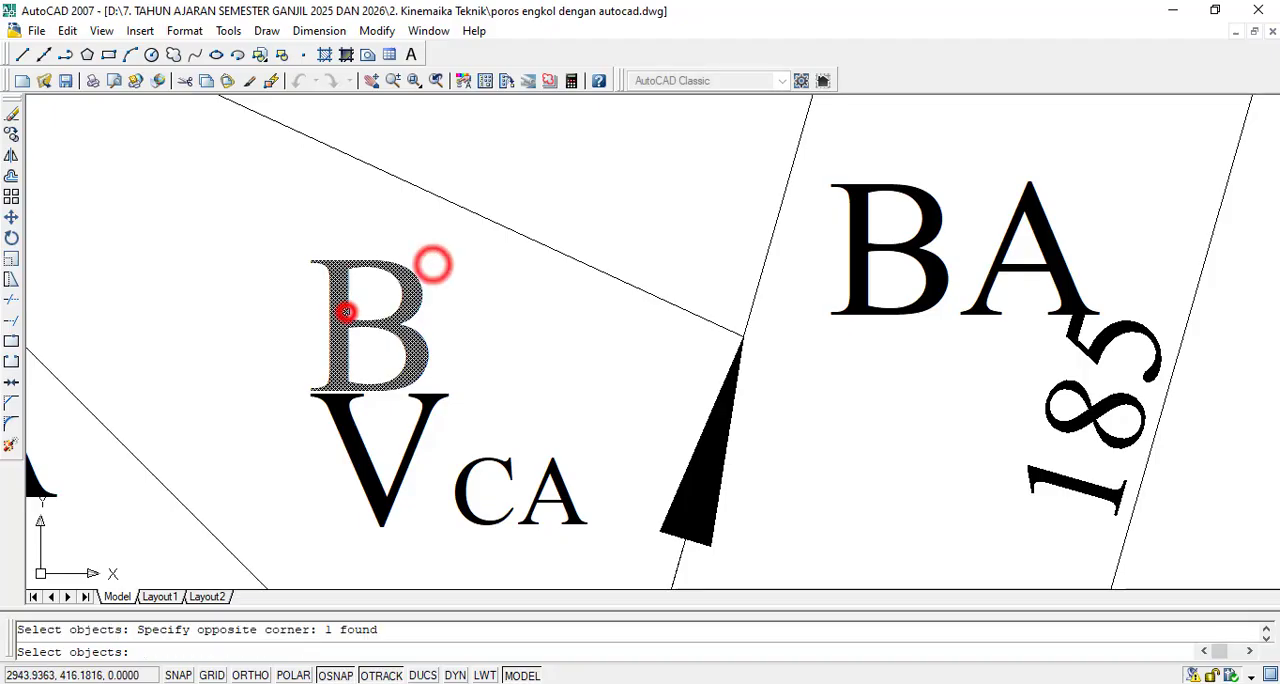
pyautogui.press('Return')
pyautogui.click(346, 312)
pyautogui.click(335, 675)
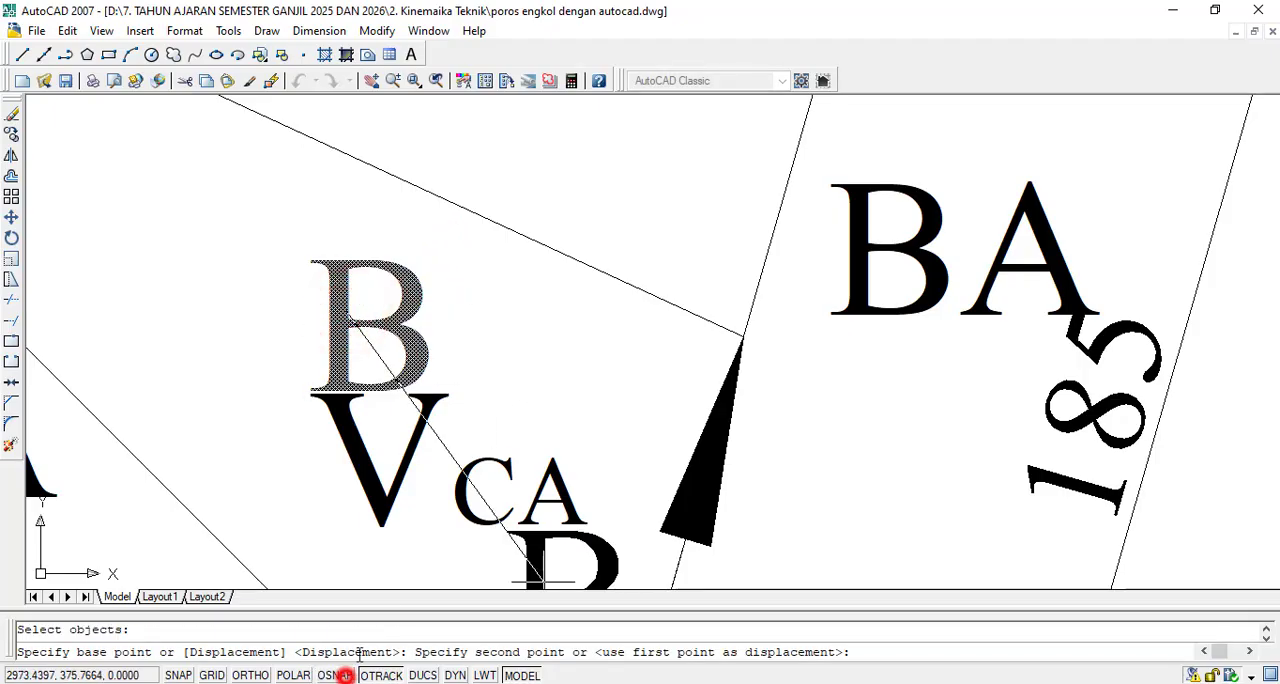
pyautogui.click(593, 357)
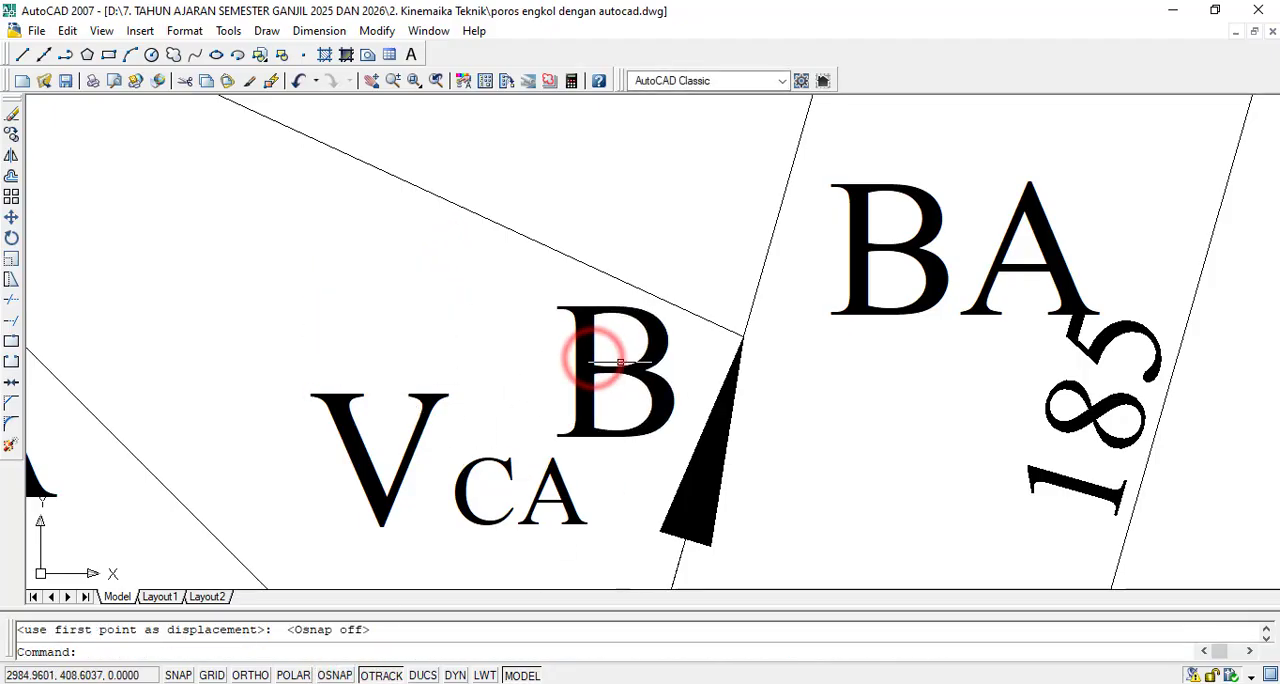
# - Change the text of the moved B label at the VCA arrow tip to C
pyautogui.click(614, 370)
pyautogui.doubleClick(614, 370)
pyautogui.moveTo(663, 368); pyautogui.dragTo(523, 380)
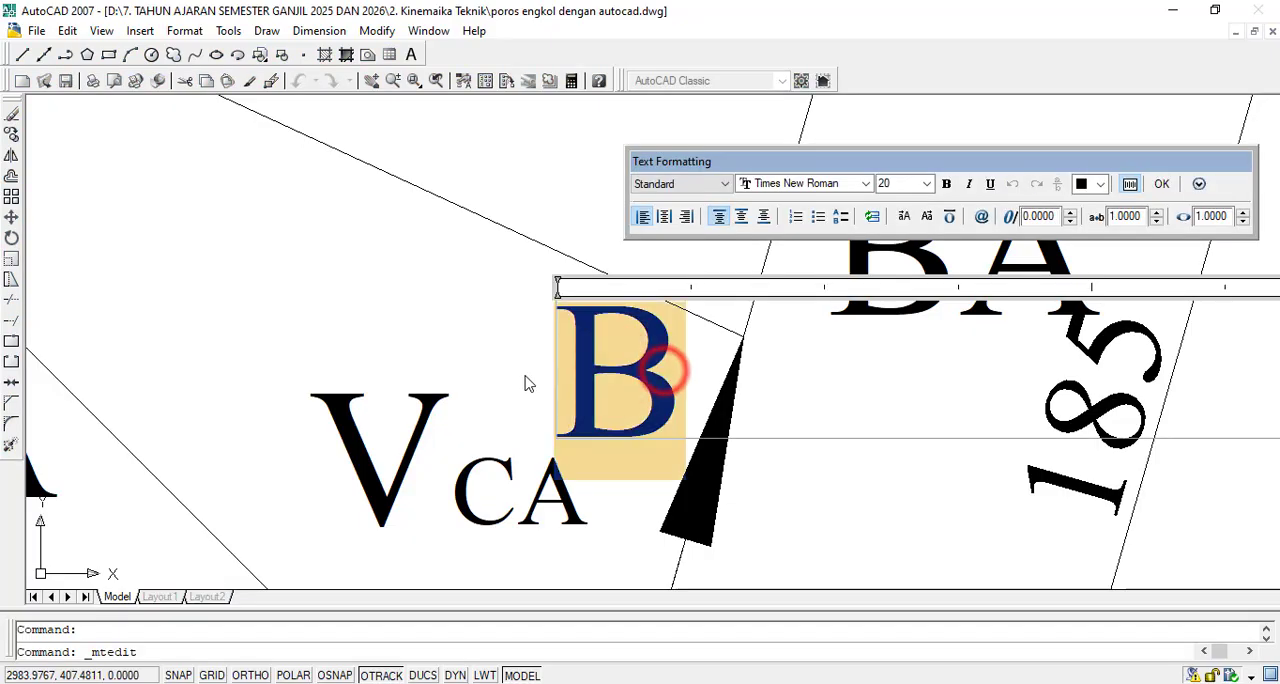
pyautogui.write('C')
pyautogui.click(1161, 185)
pyautogui.scroll(-4, 1157, 186)
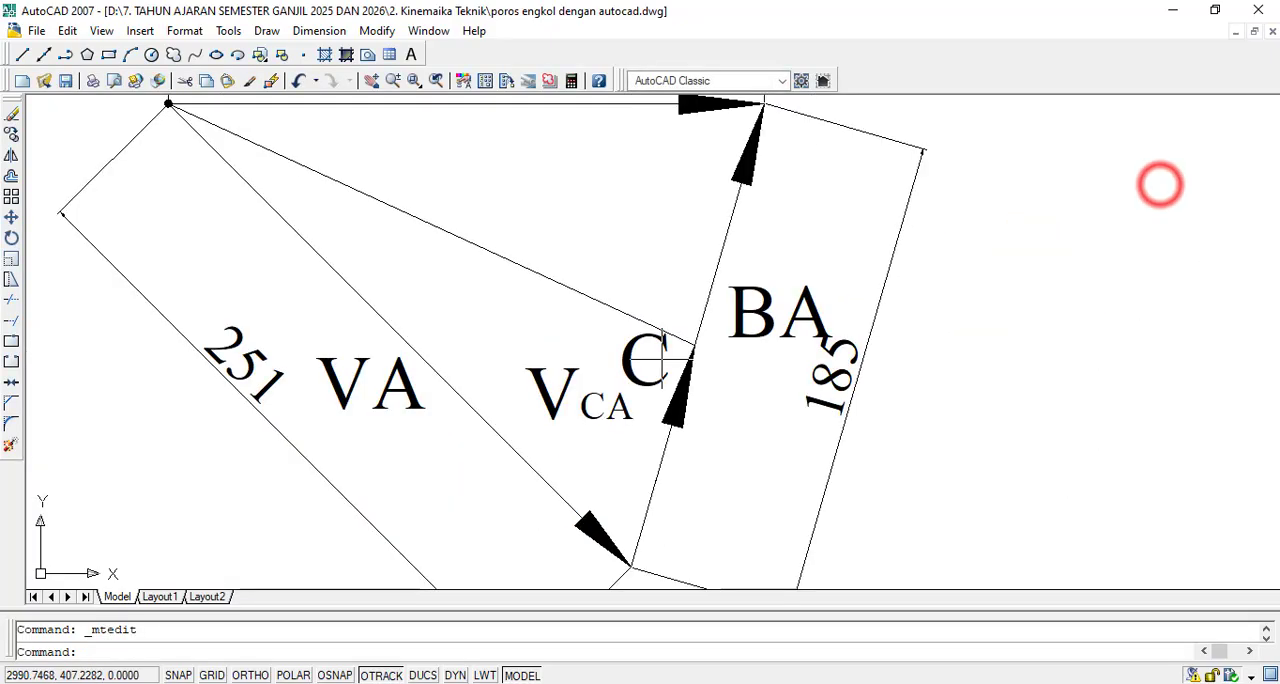
pyautogui.scroll(-2, 673, 381)
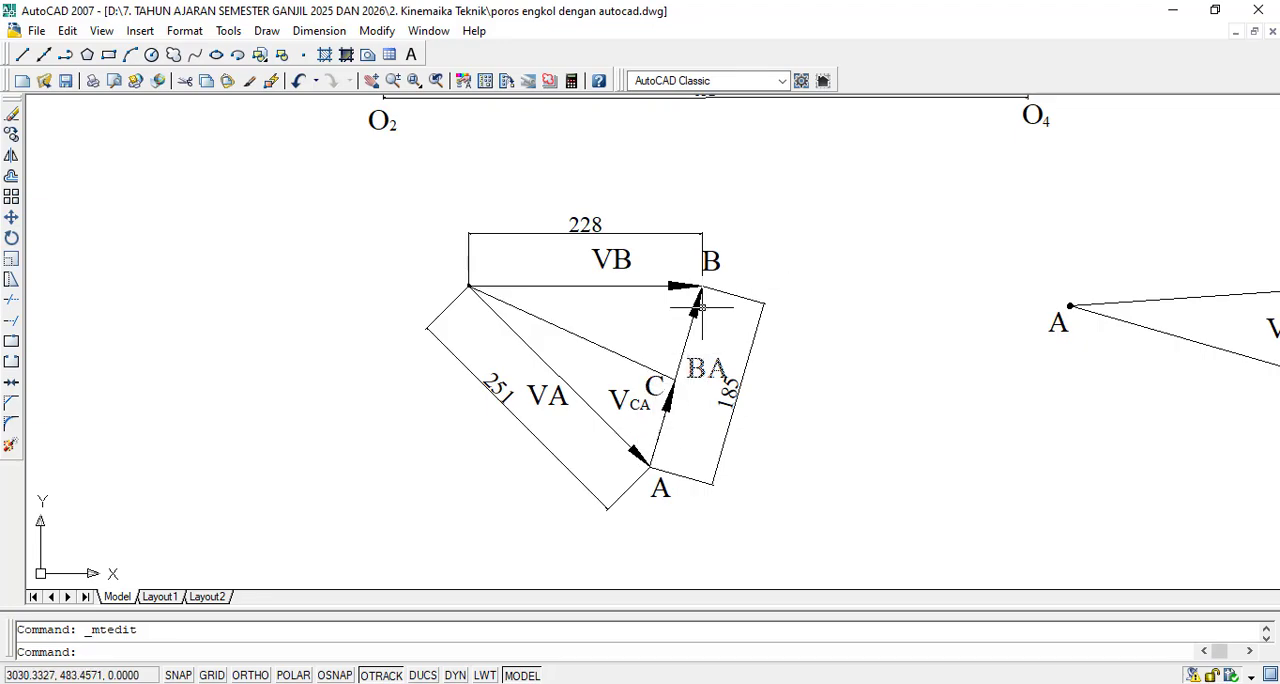
# - Copy the VCA label in the velocity triangle to beside the segment of side BA between C and B
pyautogui.scroll(5, 620, 400)
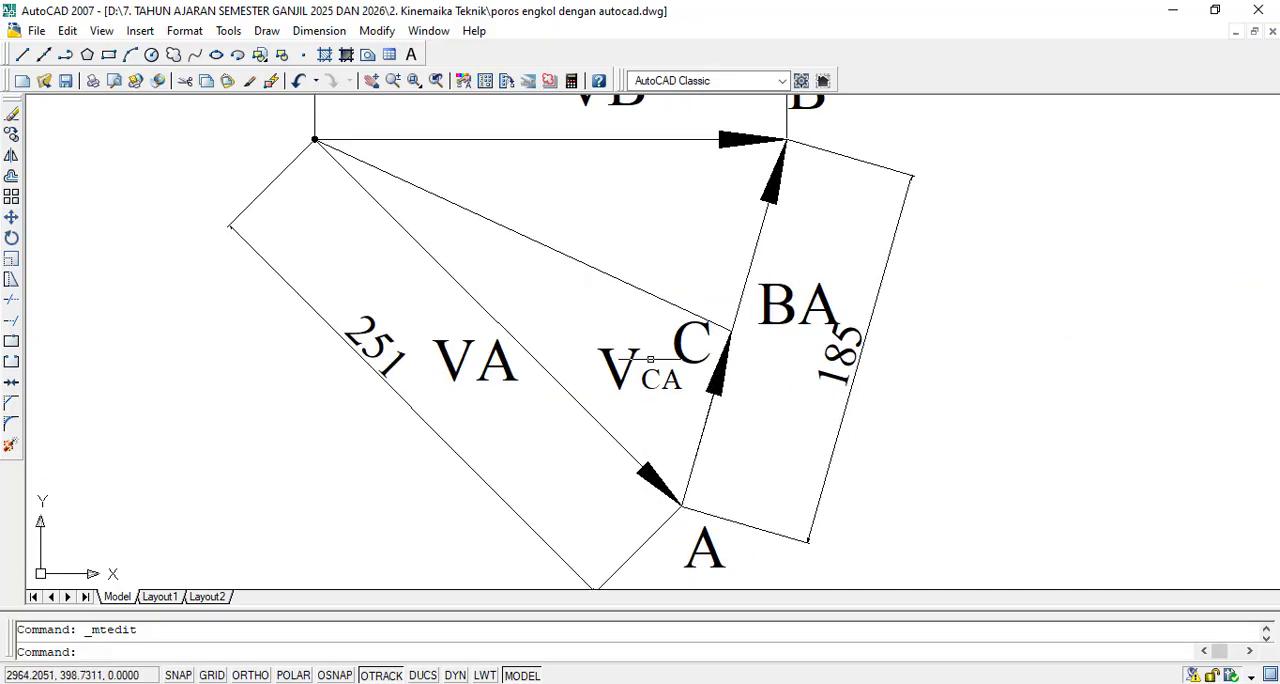
pyautogui.click(10, 135)
pyautogui.scroll(3, 720, 440)
pyautogui.click(695, 386)
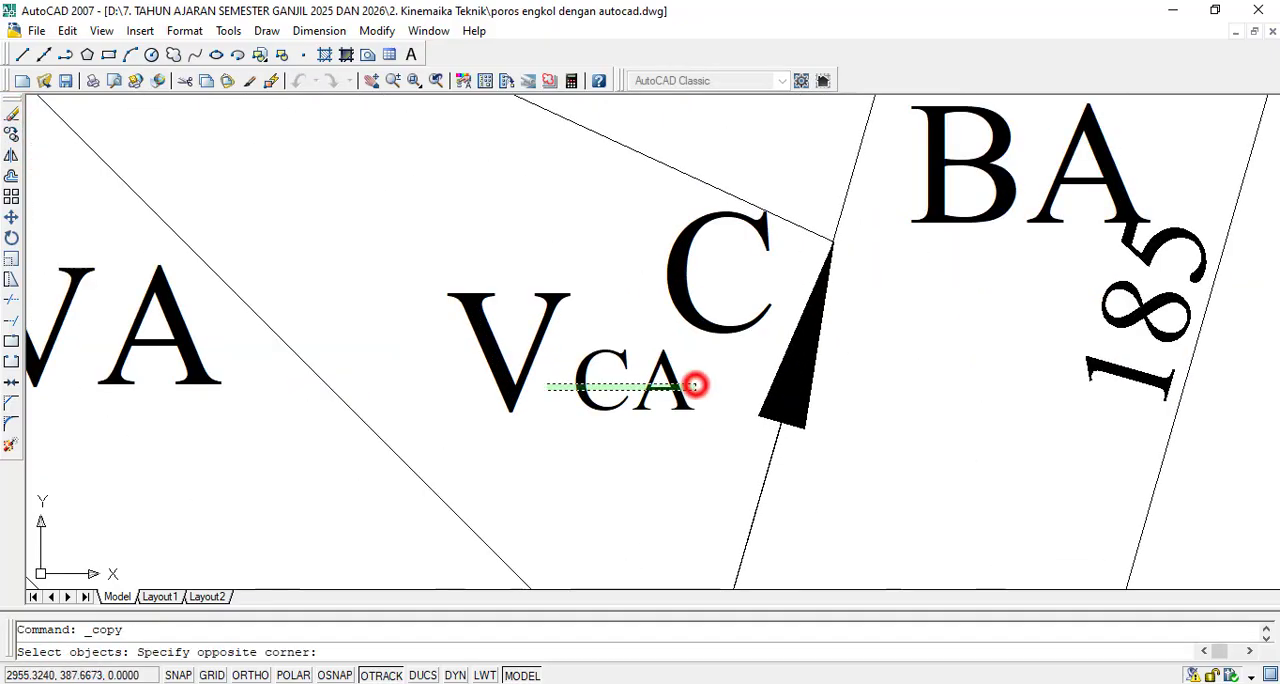
pyautogui.click(497, 375)
pyautogui.press('Return')
pyautogui.click(507, 360)
pyautogui.scroll(-4, 508, 435)
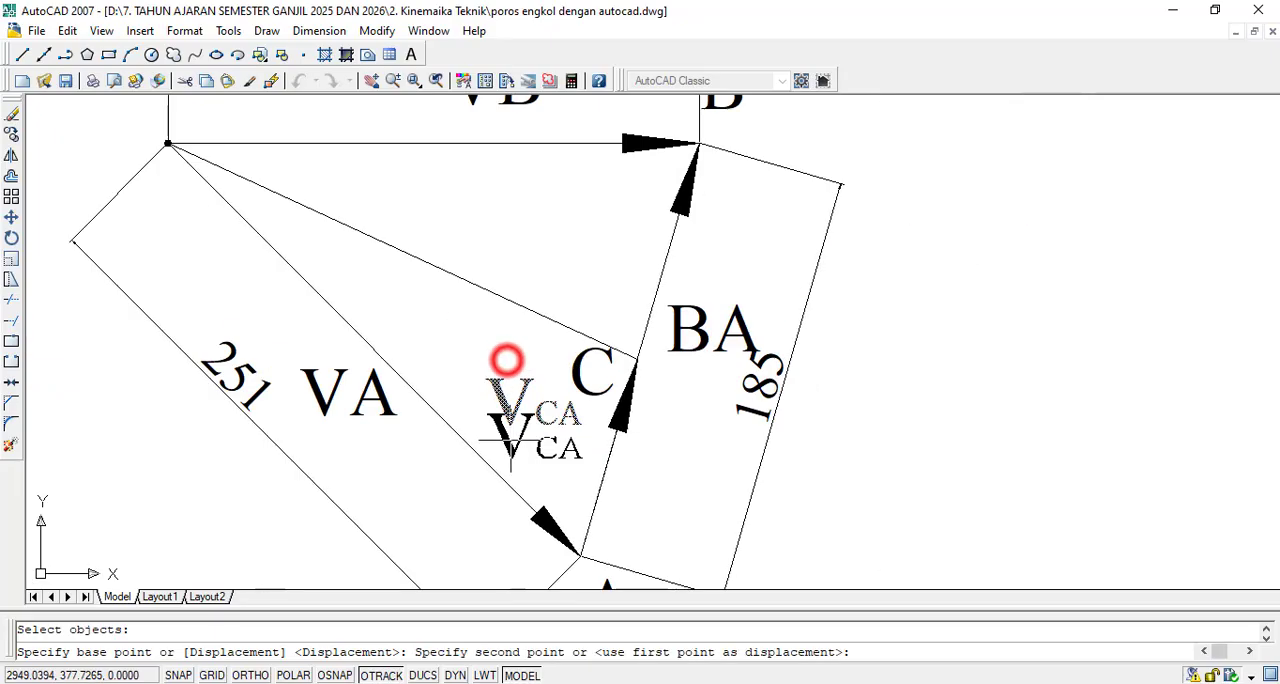
pyautogui.click(572, 247)
pyautogui.press('Escape')
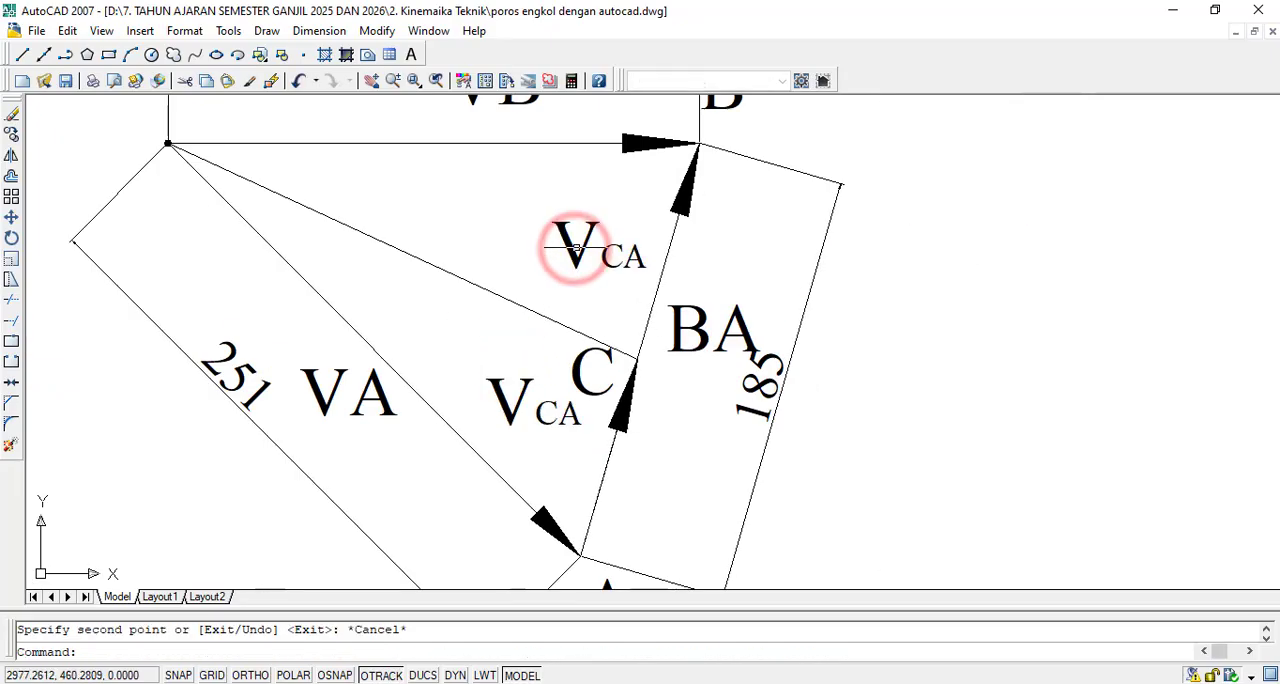
# - Change the copied VCA label beside segment CB to VCB
pyautogui.doubleClick(572, 249)
pyautogui.click(615, 257)
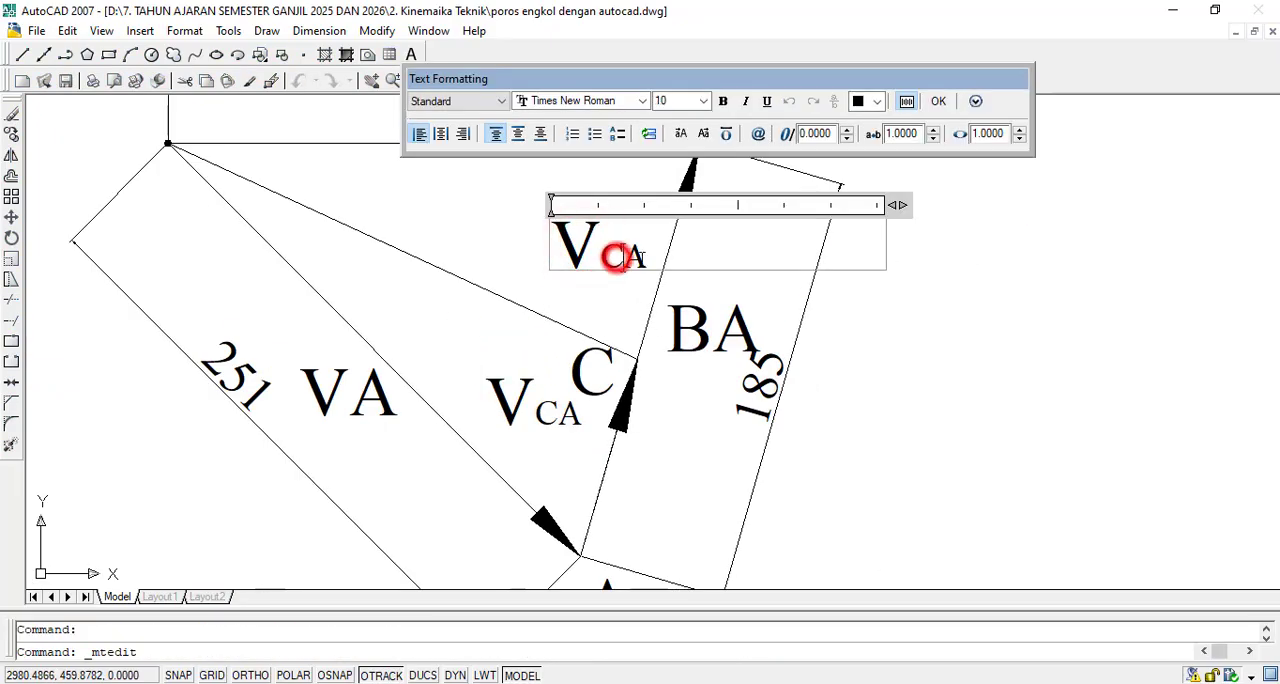
pyautogui.press('Delete')
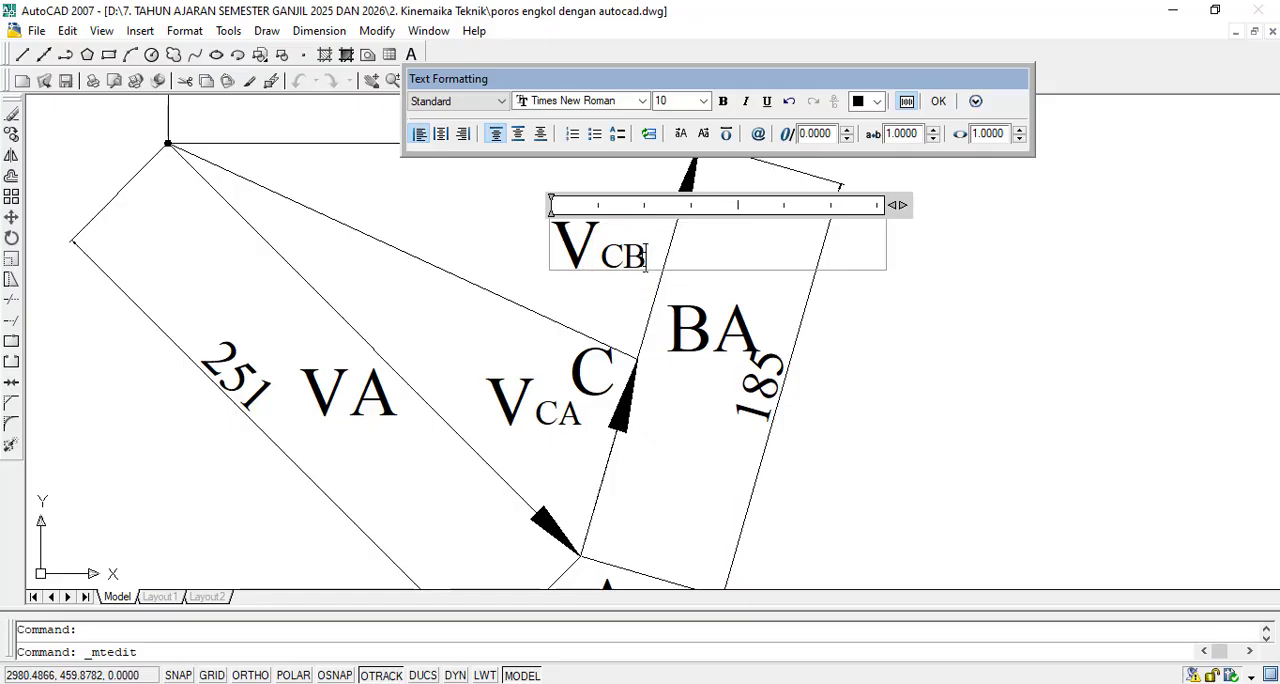
pyautogui.write('B')
pyautogui.click(946, 100)
pyautogui.scroll(-4, 805, 275)
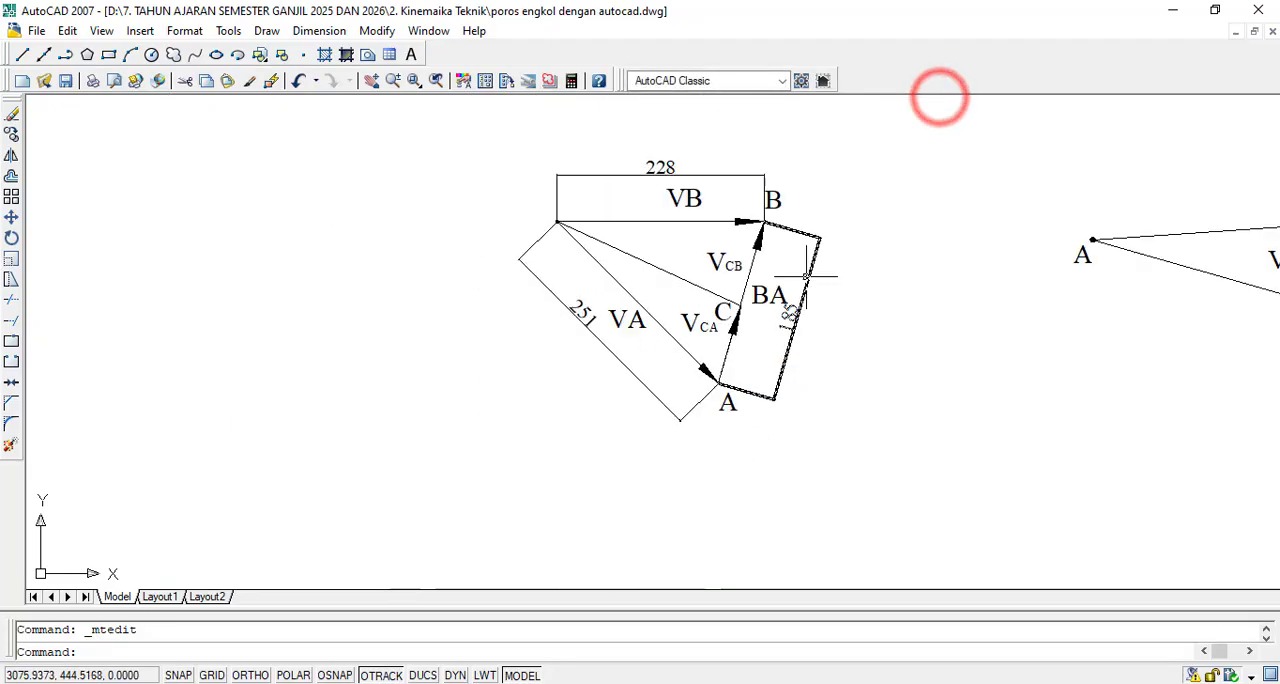
pyautogui.scroll(-2, 887, 327)
pyautogui.scroll(3, 982, 285)
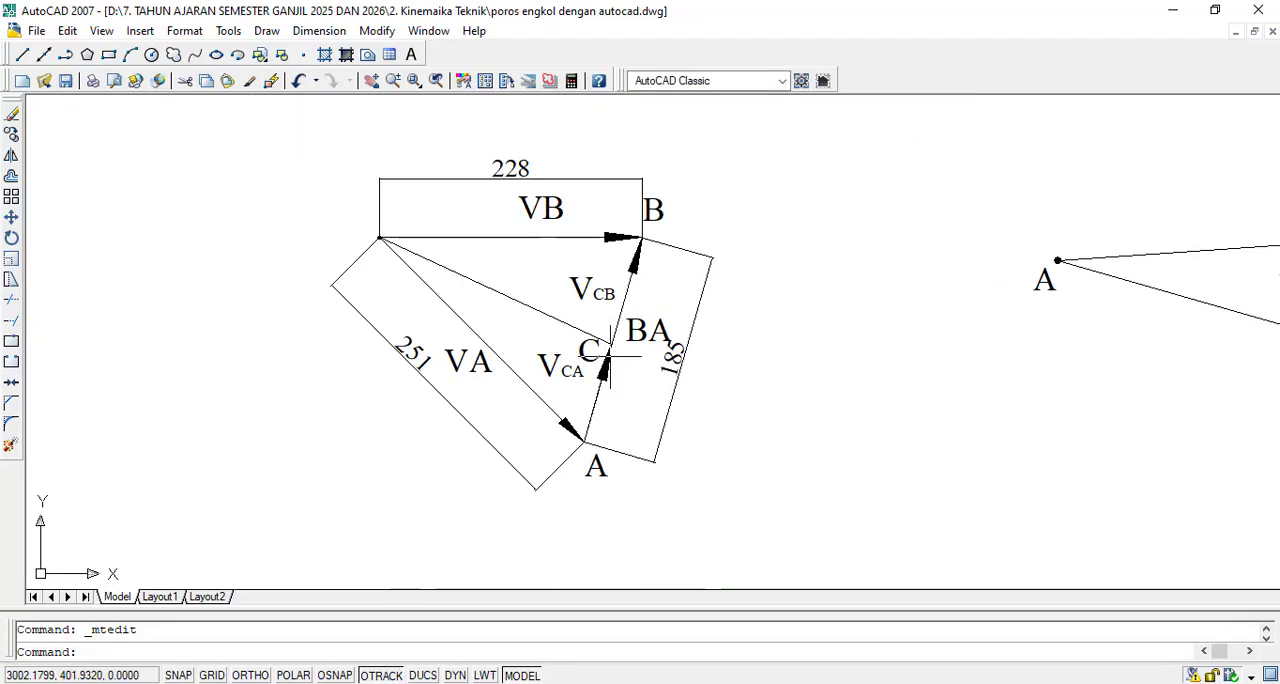
# - Copy the VCB label to just above the line from the common origin to point C
pyautogui.scroll(2, 608, 356)
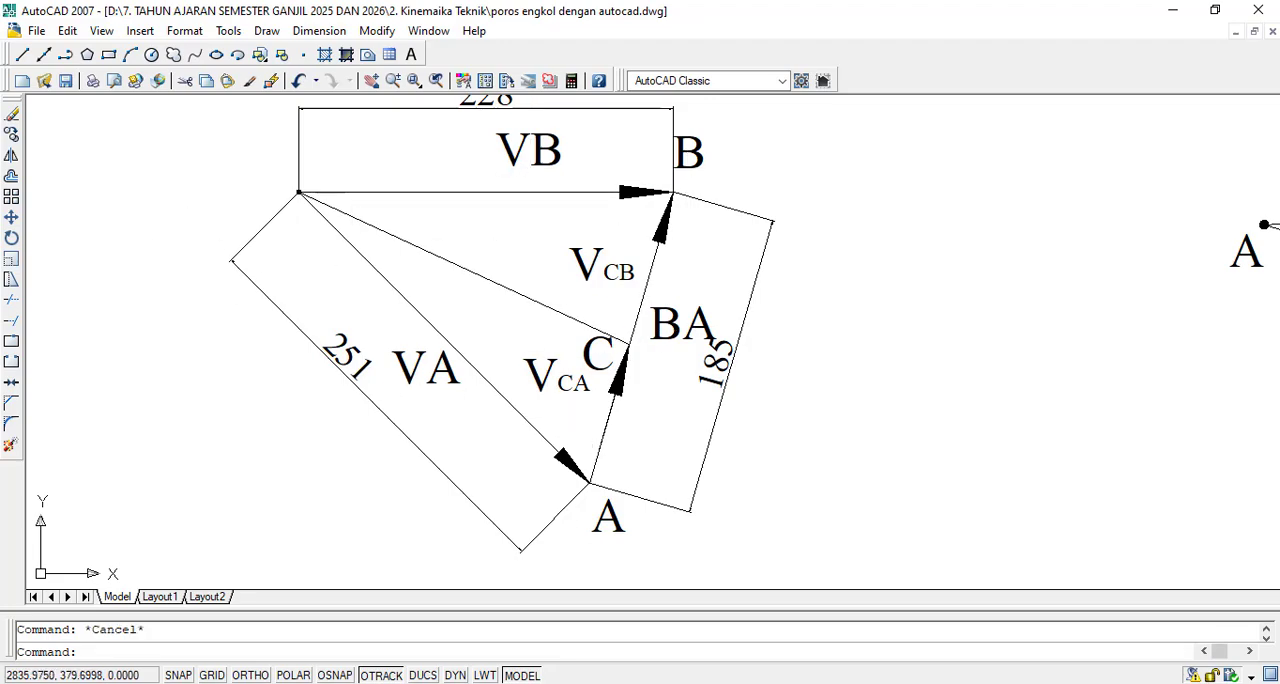
pyautogui.click(11, 134)
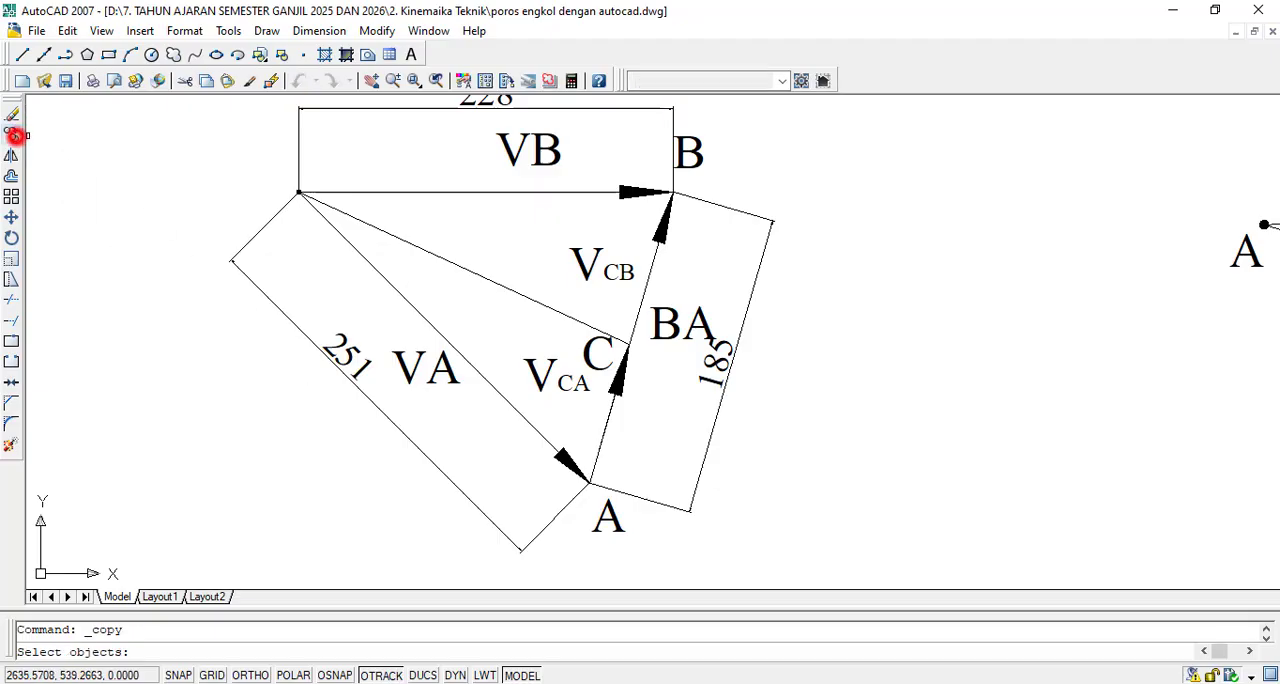
pyautogui.scroll(2, 578, 249)
pyautogui.click(660, 234)
pyautogui.click(560, 274)
pyautogui.press('Return')
pyautogui.click(578, 266)
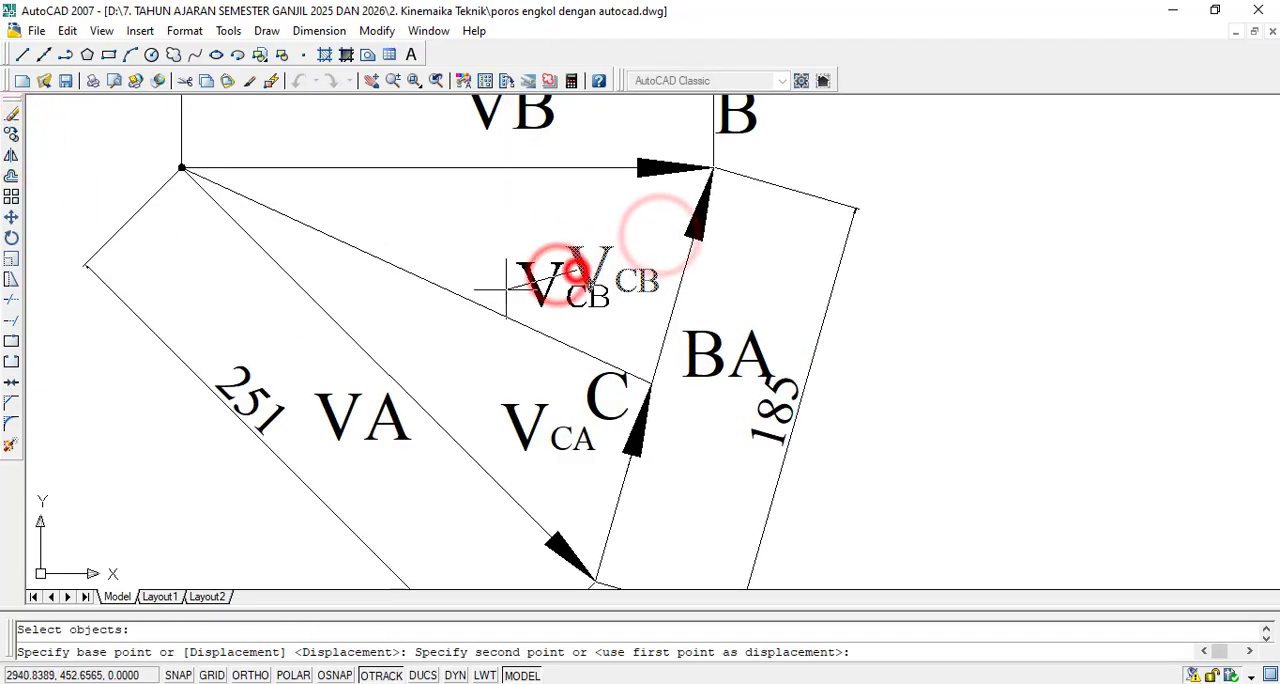
pyautogui.click(415, 242)
pyautogui.press('Escape')
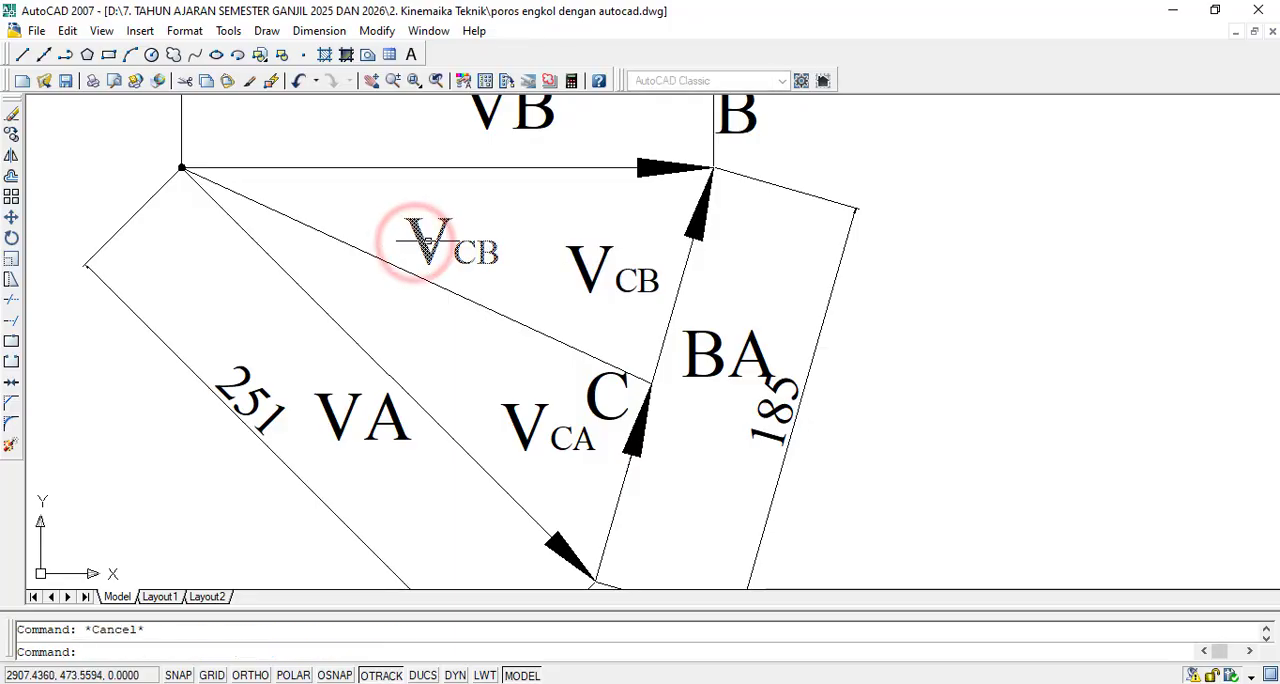
# - Change the copied VCB label above the line to point C to VC
pyautogui.click(429, 244)
pyautogui.doubleClick(490, 256)
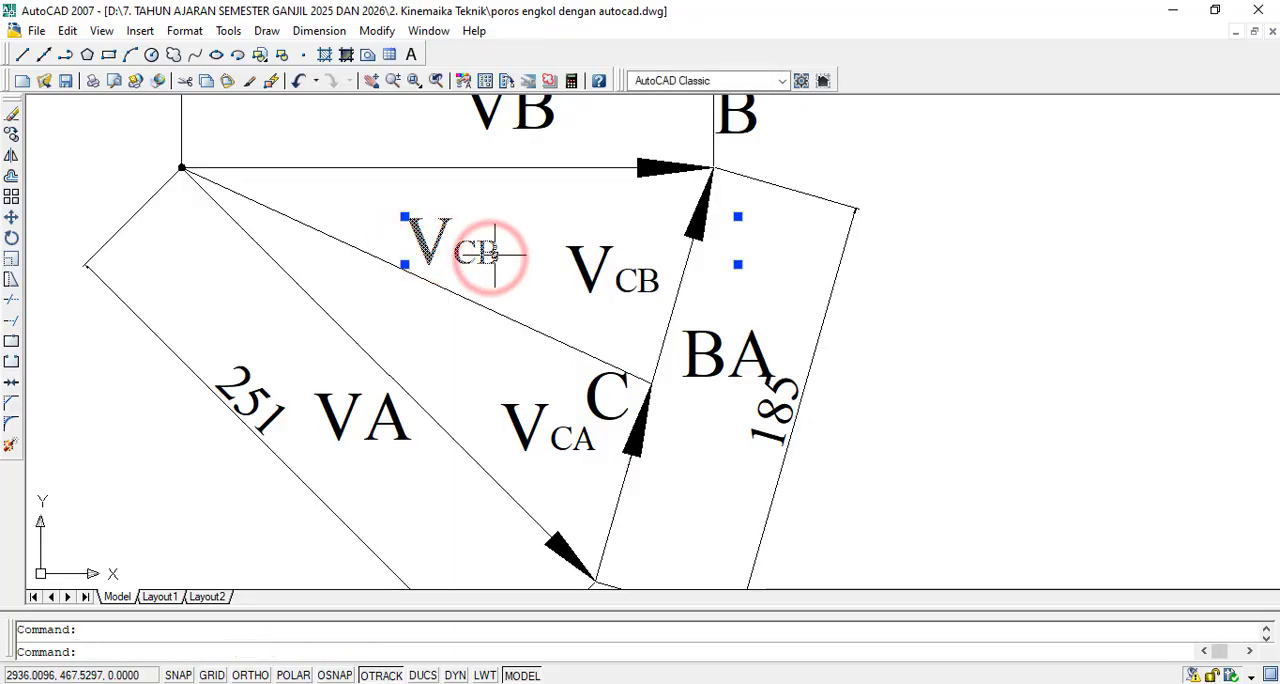
pyautogui.doubleClick(427, 241)
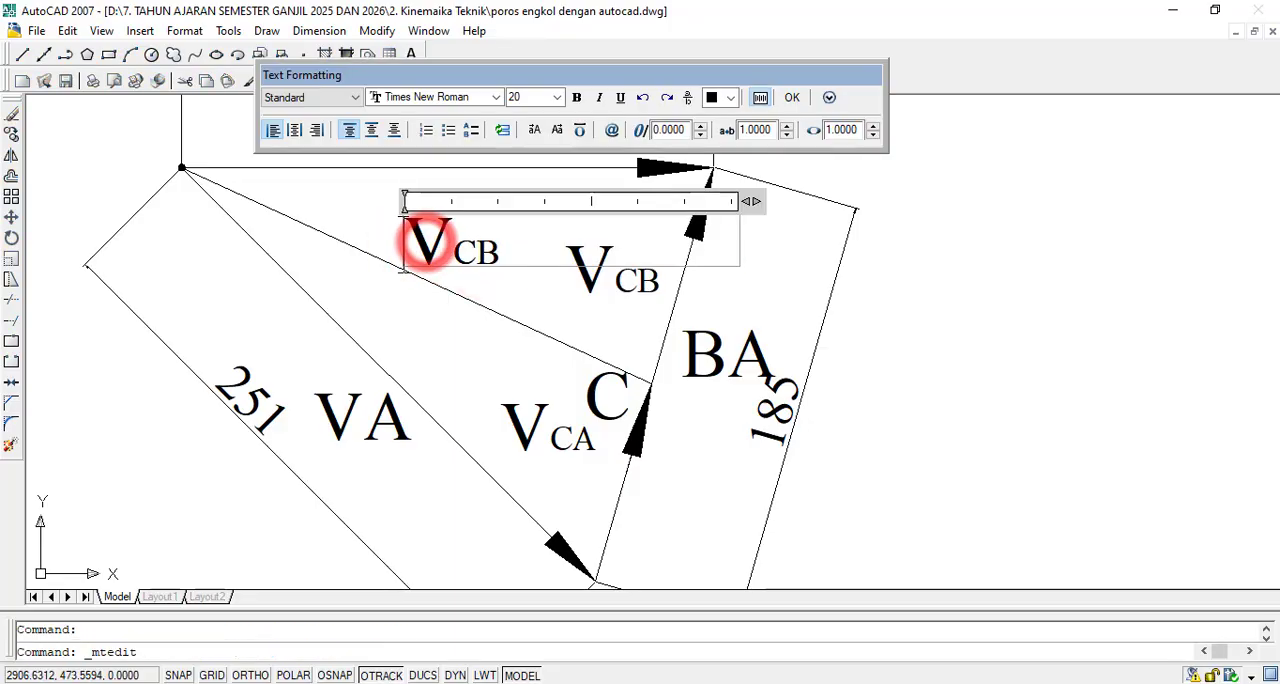
pyautogui.click(478, 254)
pyautogui.press('Delete')
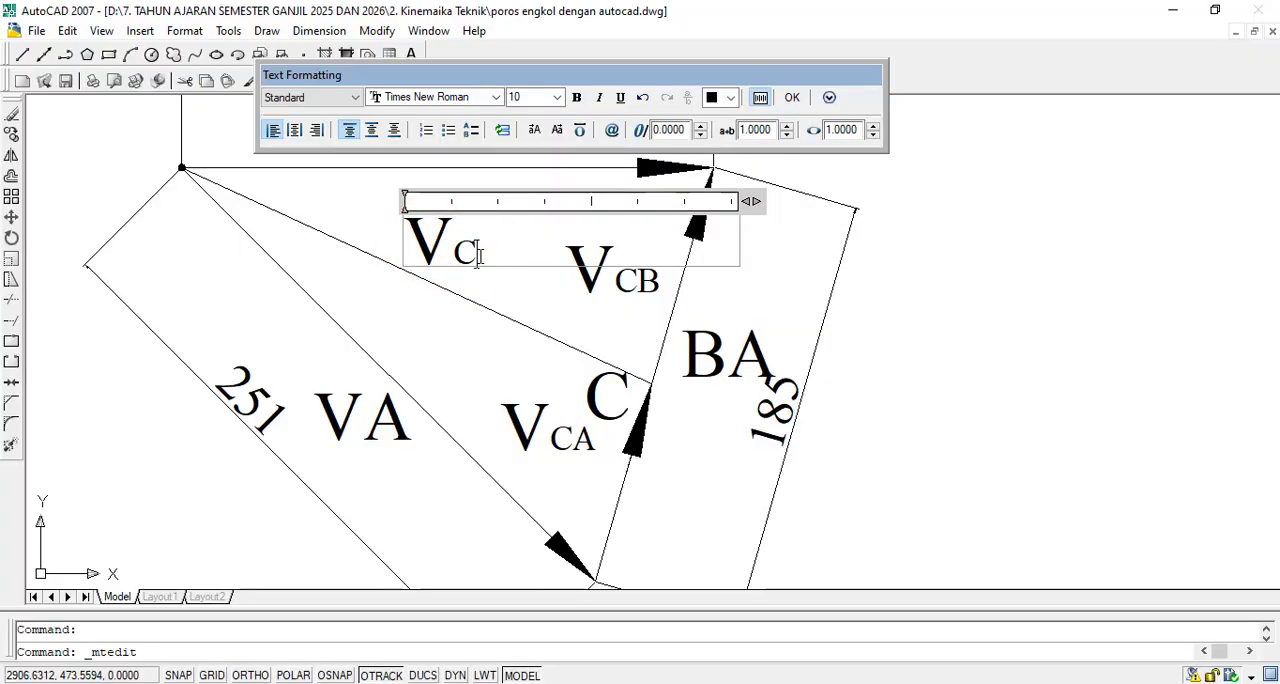
pyautogui.click(806, 97)
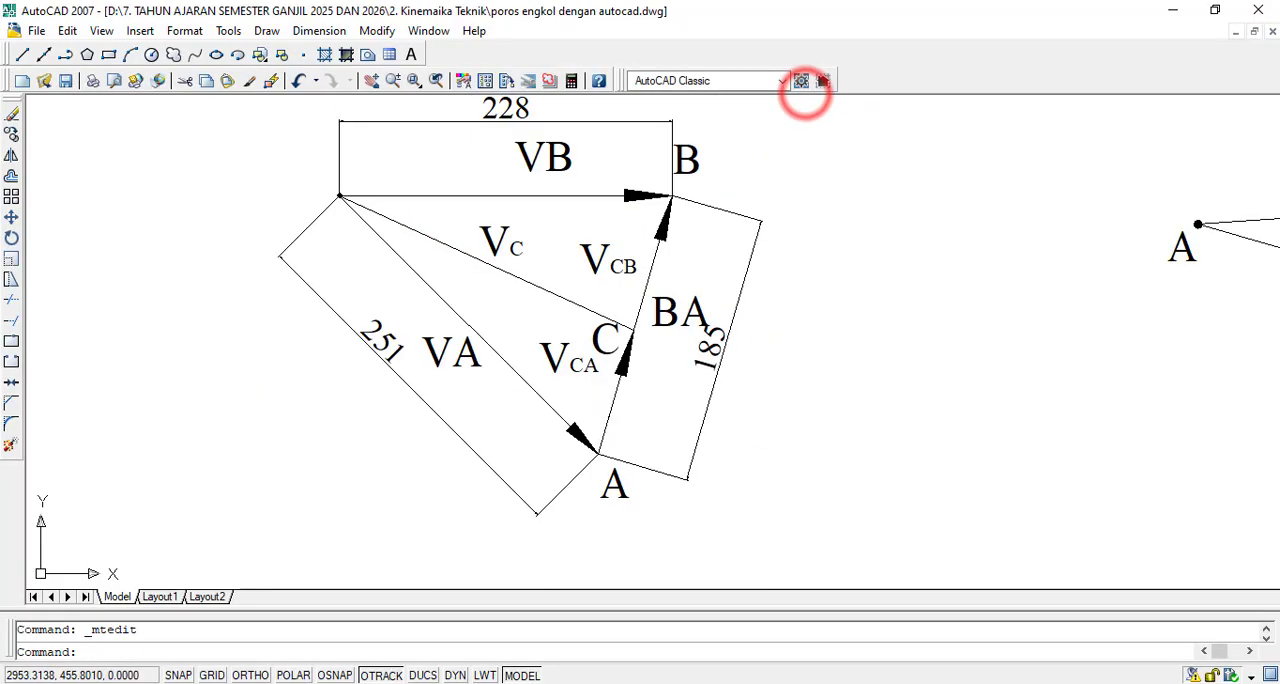
pyautogui.scroll(-2, 714, 314)
pyautogui.scroll(2, 750, 297)
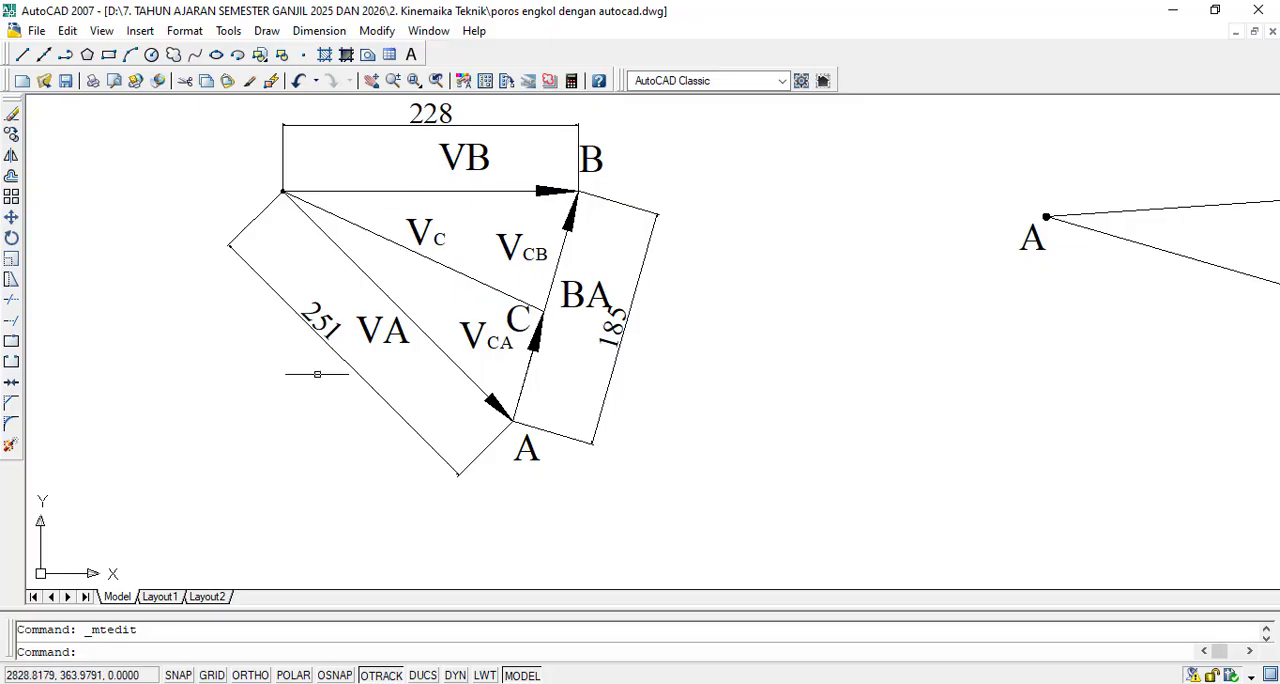
pyautogui.scroll(2, 365, 362)
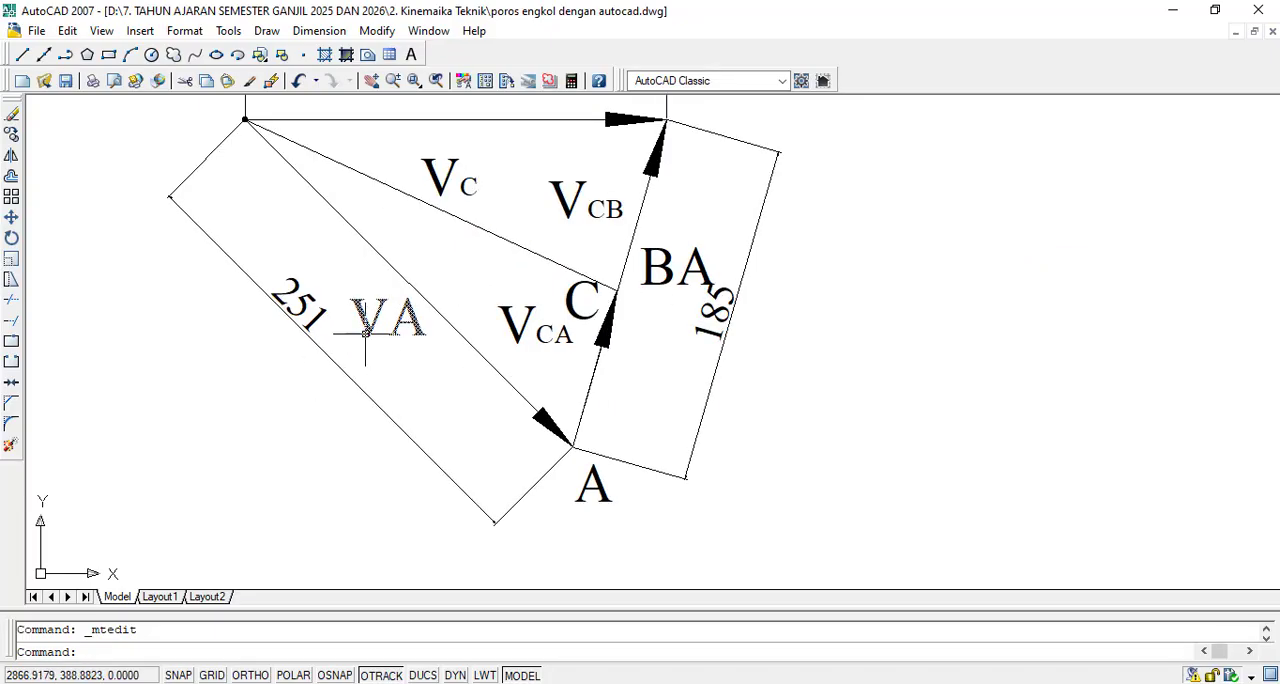
# - Reduce the A in the VA label of the velocity triangle to text height 10, like a subscript
pyautogui.doubleClick(392, 330)
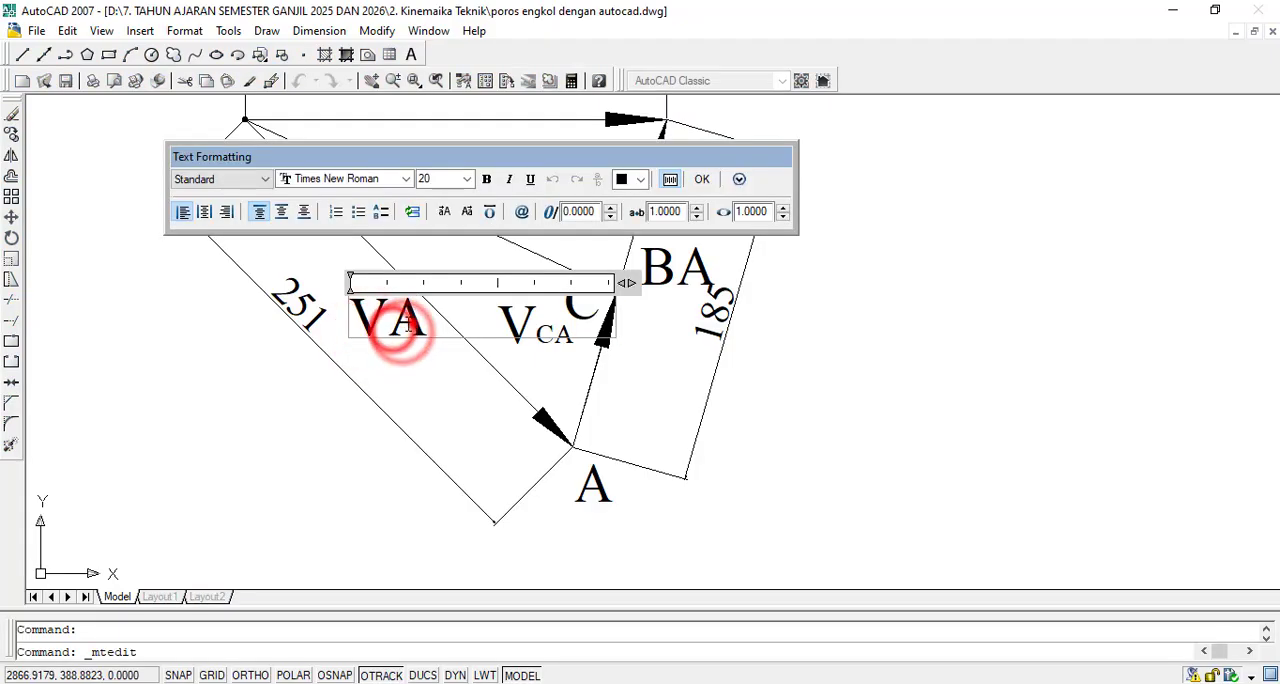
pyautogui.moveTo(388, 330); pyautogui.dragTo(428, 330)
pyautogui.click(466, 179)
pyautogui.click(443, 209)
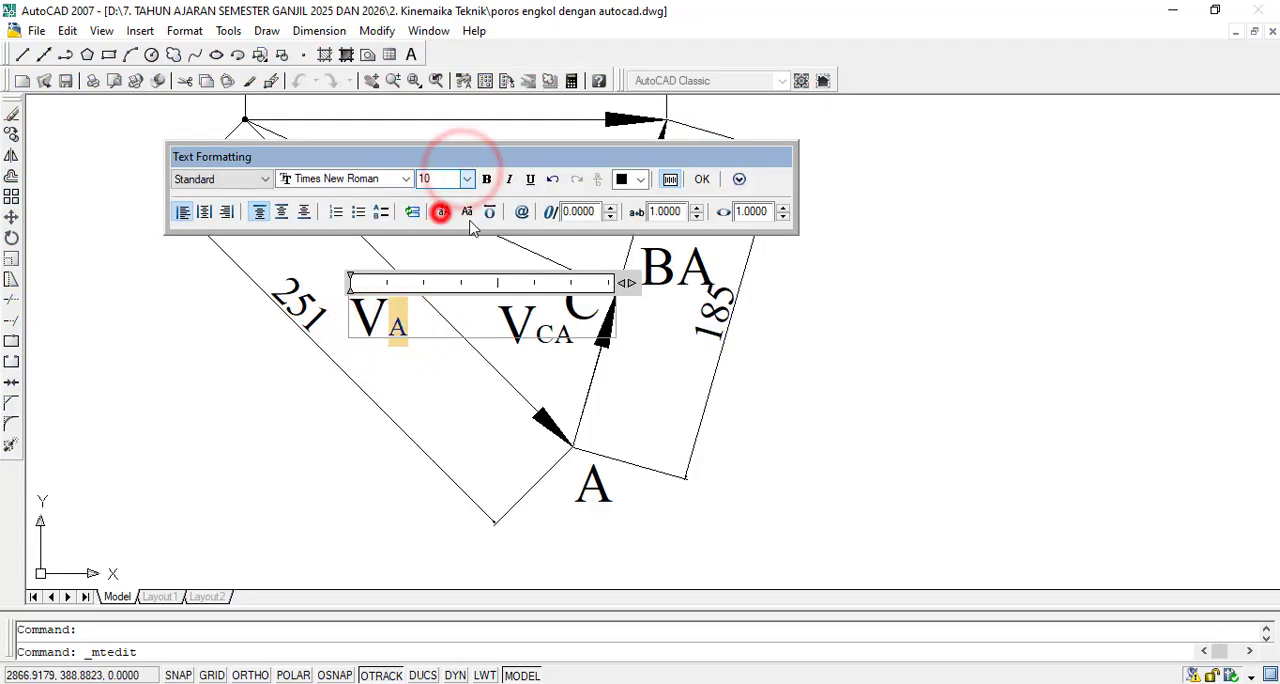
pyautogui.click(702, 180)
# - Reduce the B in the VB label above the horizontal vector to text height 10
pyautogui.scroll(-2, 515, 307)
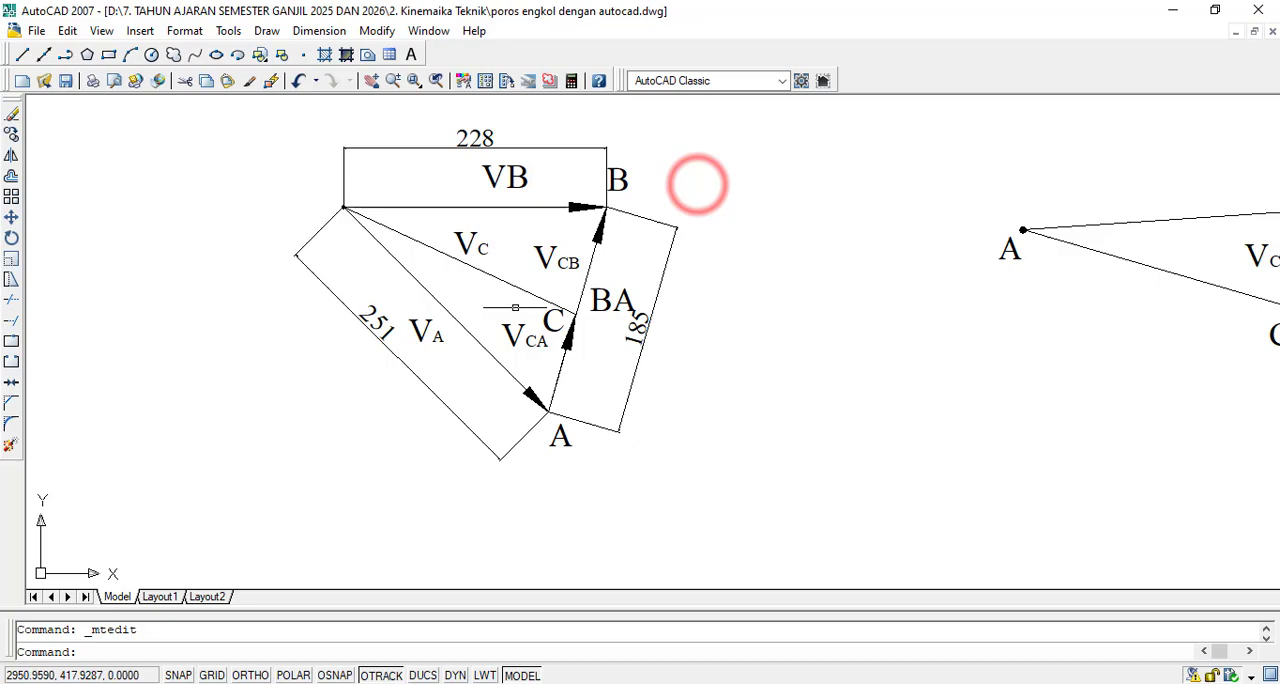
pyautogui.scroll(3, 513, 176)
pyautogui.doubleClick(512, 177)
pyautogui.moveTo(490, 185); pyautogui.dragTo(551, 194)
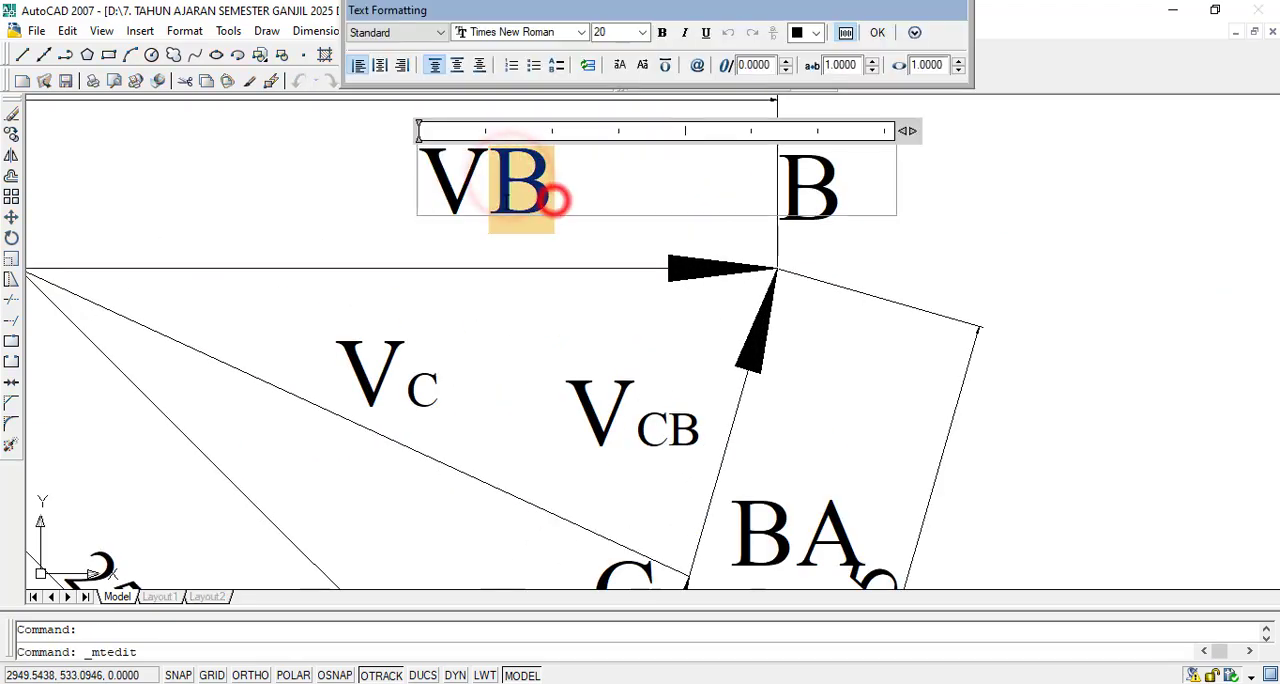
pyautogui.click(642, 32)
pyautogui.click(618, 62)
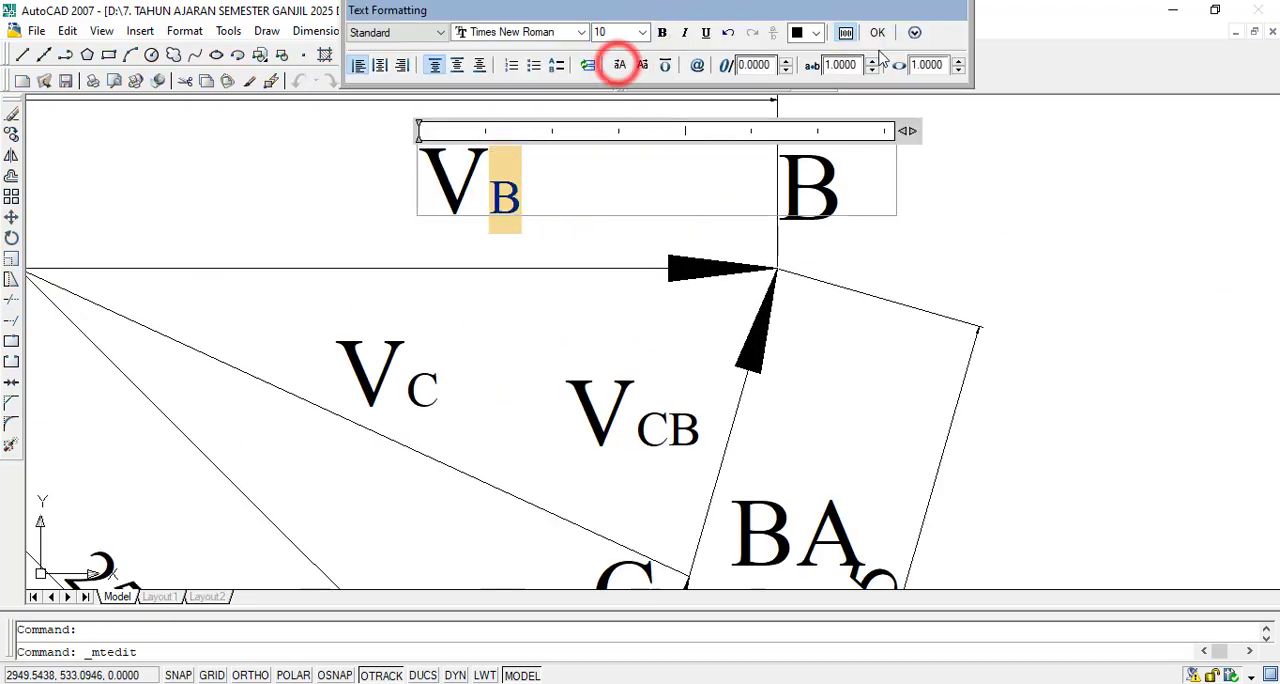
pyautogui.click(877, 32)
# - Change the BA label beside side BA to VBA, with the letters BA at text height 10
pyautogui.scroll(-2, 880, 35)
pyautogui.scroll(2, 650, 340)
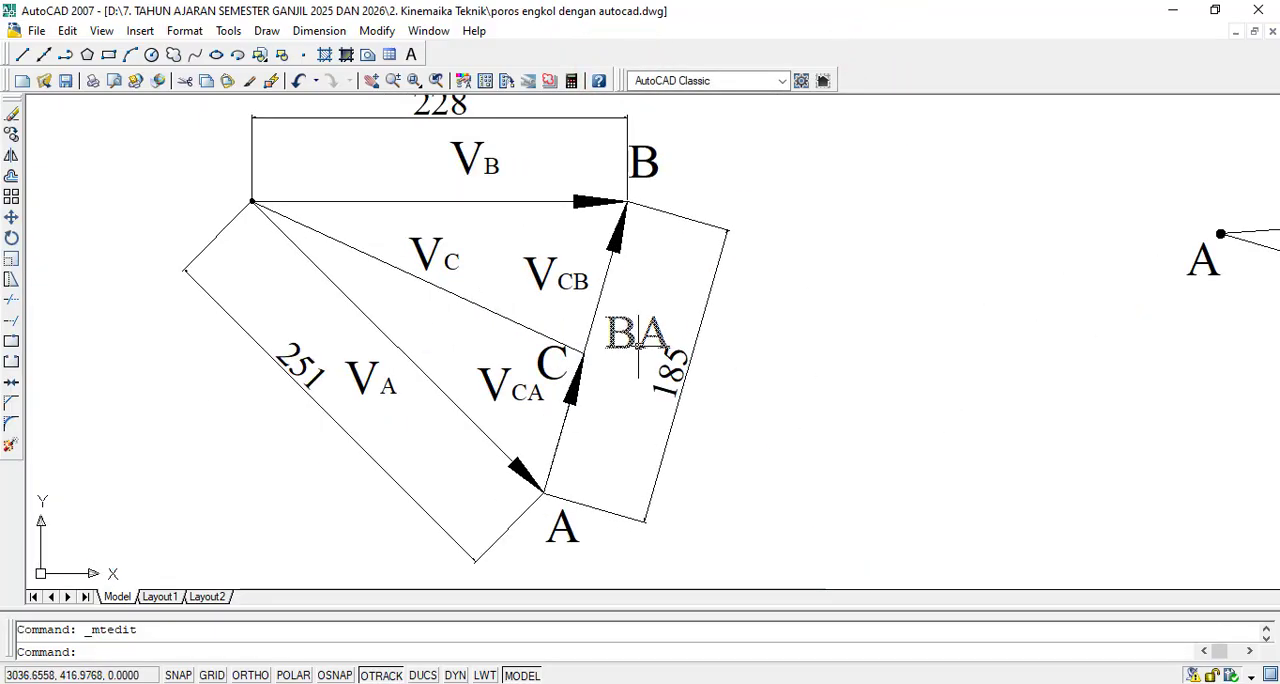
pyautogui.doubleClick(628, 347)
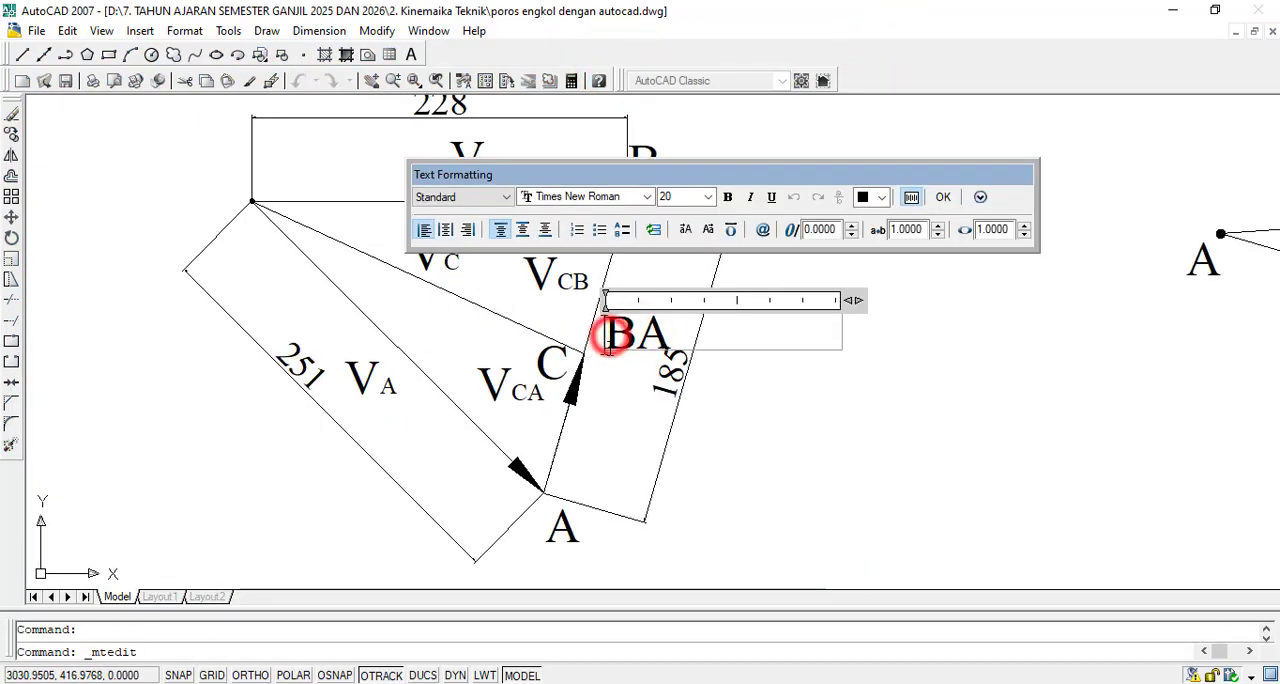
pyautogui.write('V')
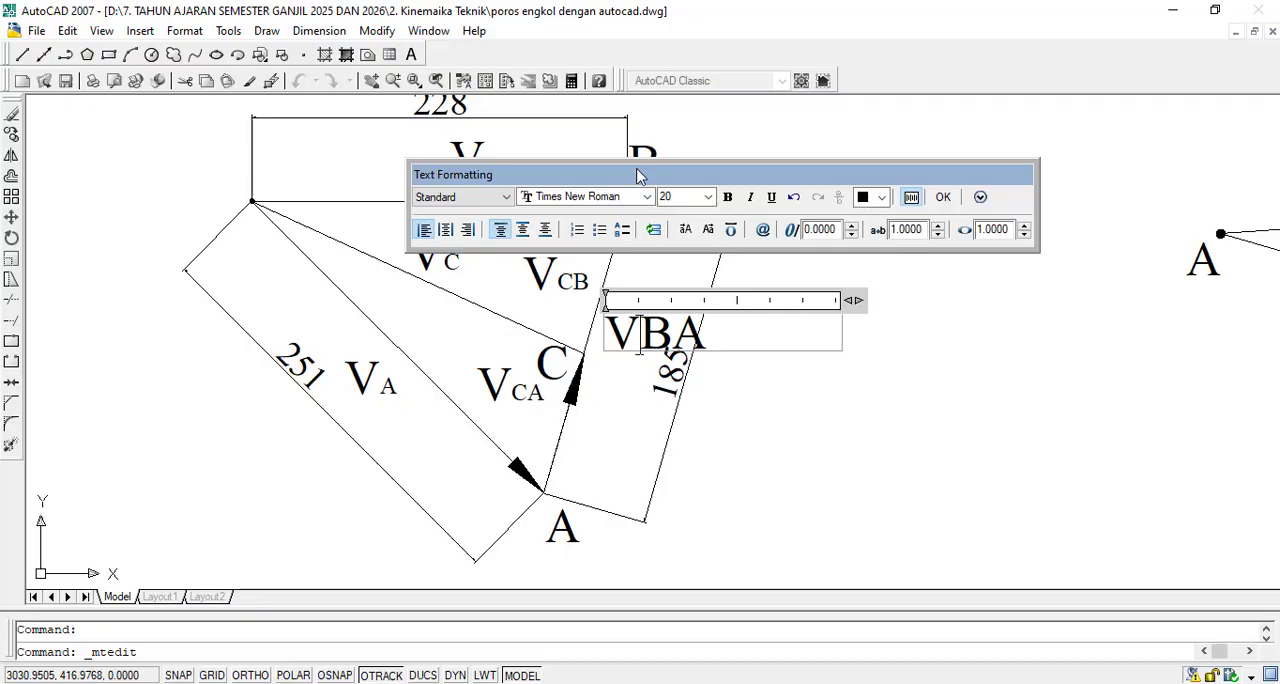
pyautogui.moveTo(639, 340); pyautogui.dragTo(724, 336)
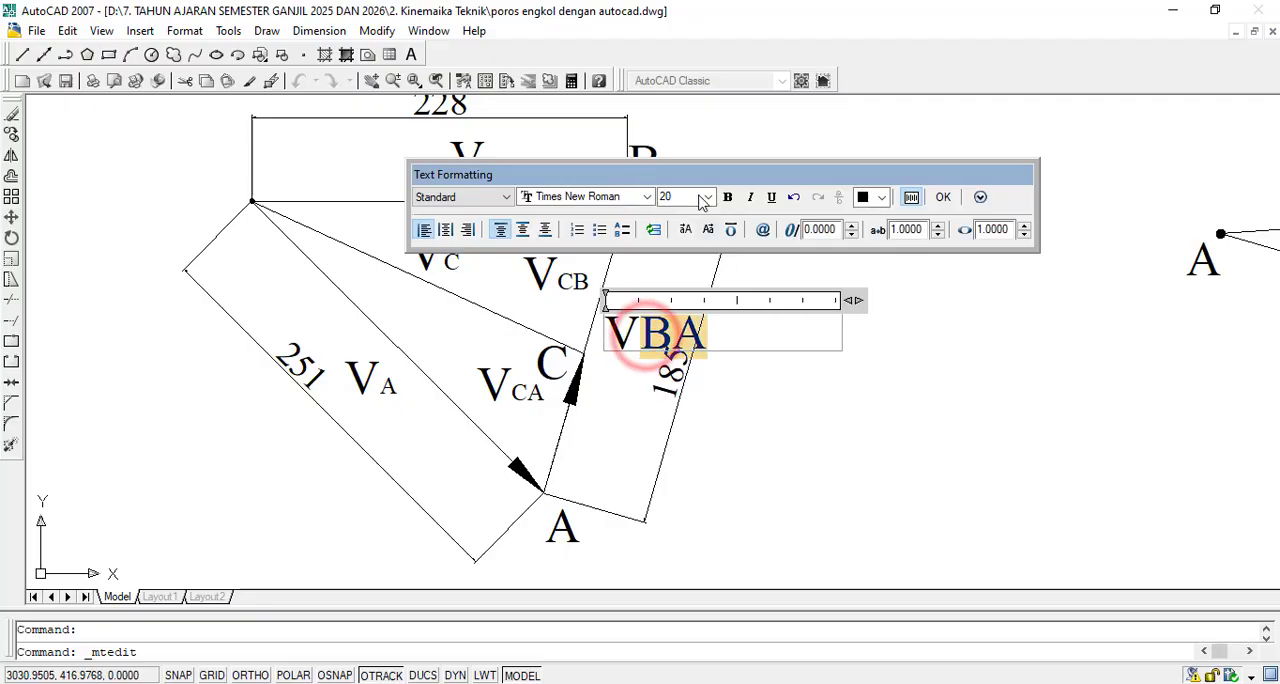
pyautogui.click(697, 196)
pyautogui.click(708, 197)
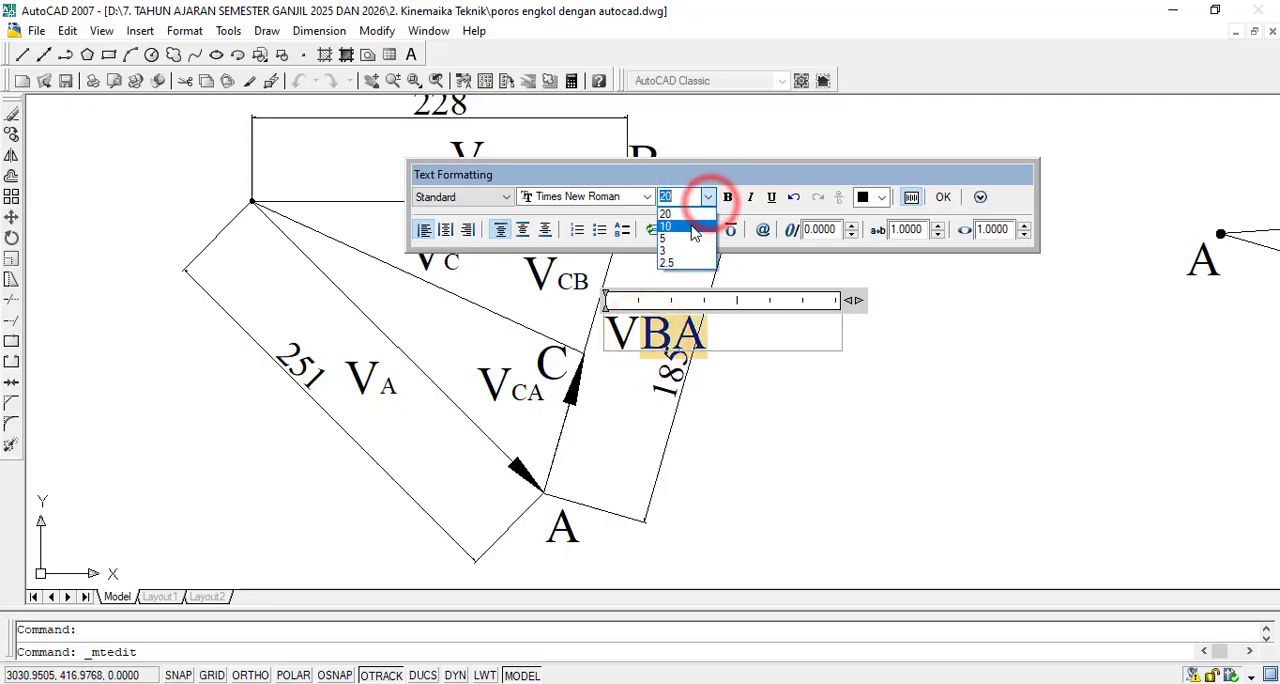
pyautogui.click(689, 223)
pyautogui.click(943, 197)
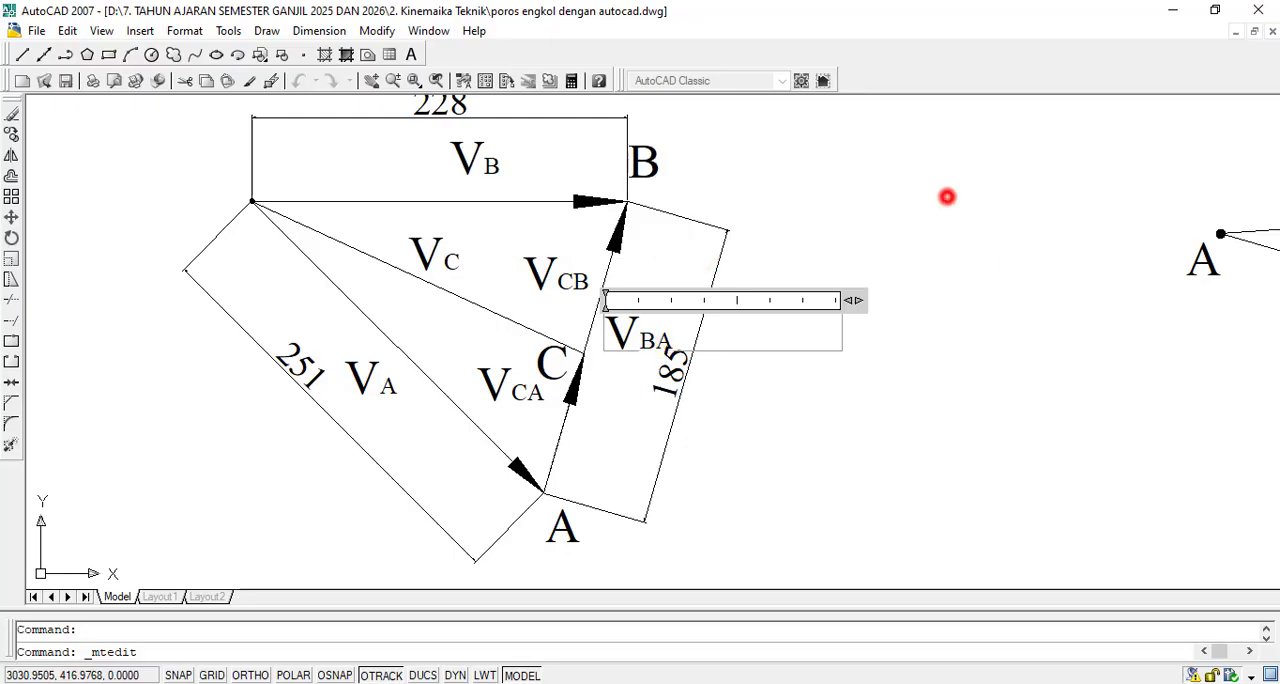
# - Move the 185 dimension line farther out from side BA so its text clears the VBA label
pyautogui.scroll(-2, 697, 400)
pyautogui.scroll(4, 688, 395)
pyautogui.doubleClick(688, 398)
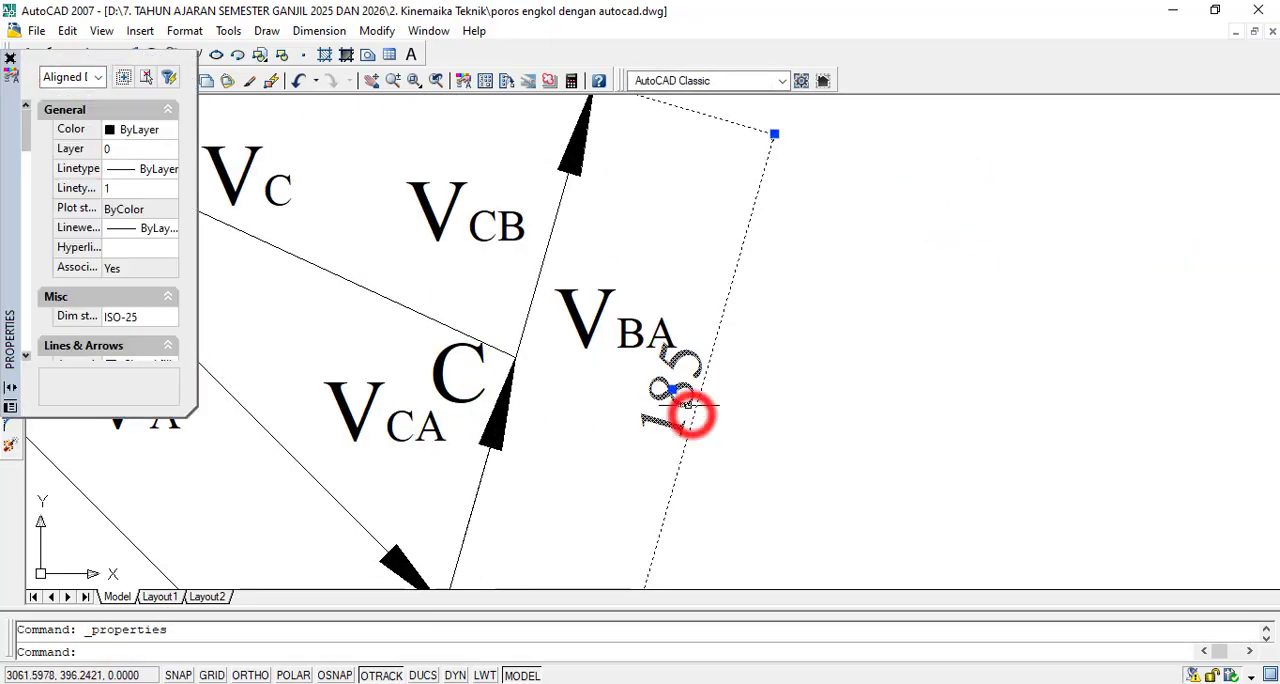
pyautogui.click(670, 390)
pyautogui.click(750, 420)
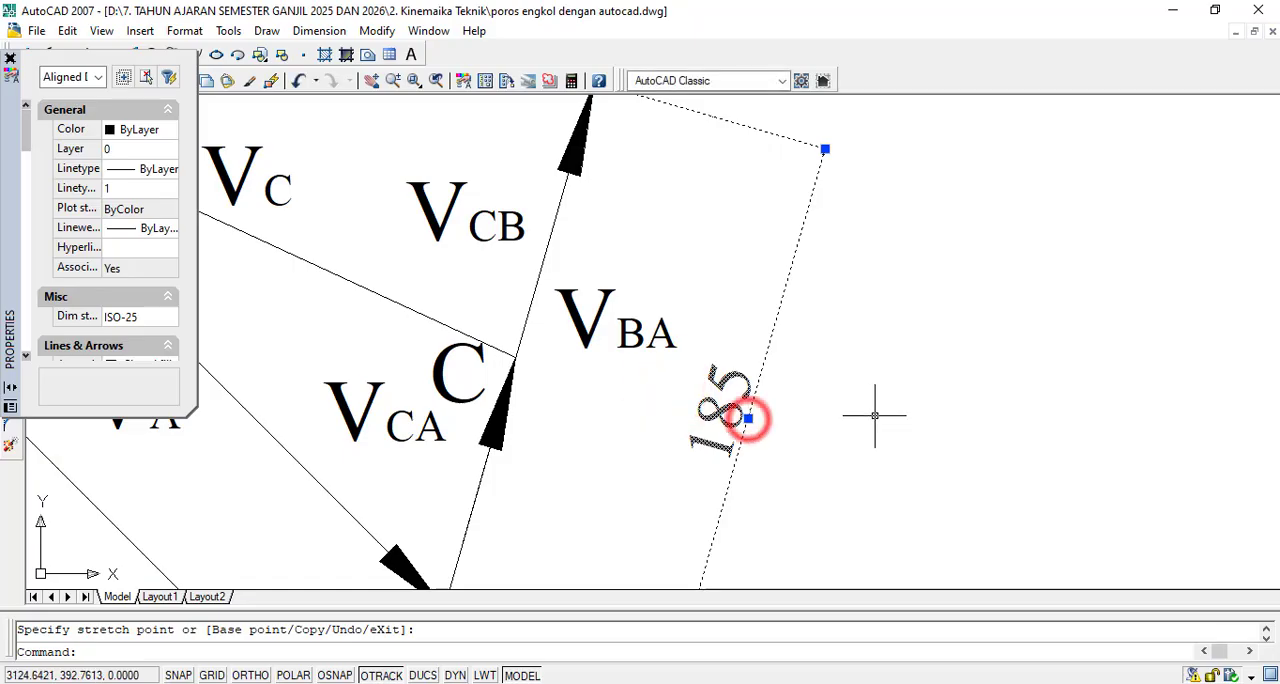
pyautogui.press('Escape')
pyautogui.click(9, 55)
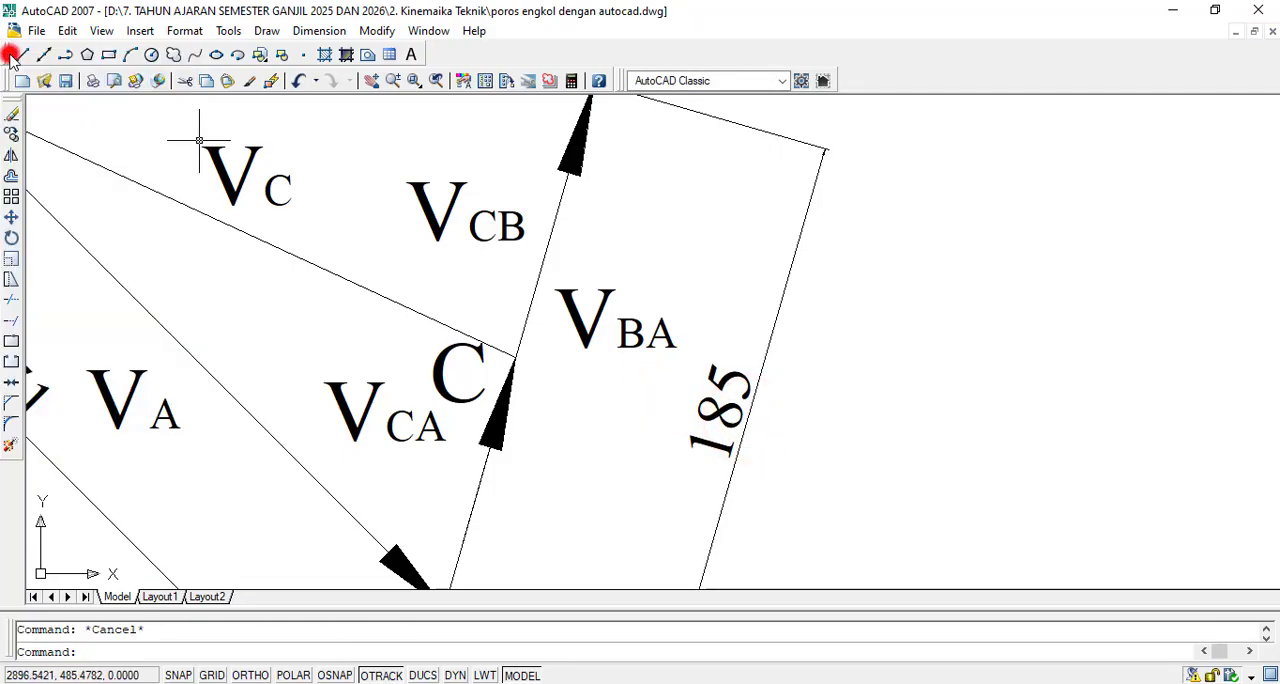
pyautogui.scroll(-3, 900, 312)
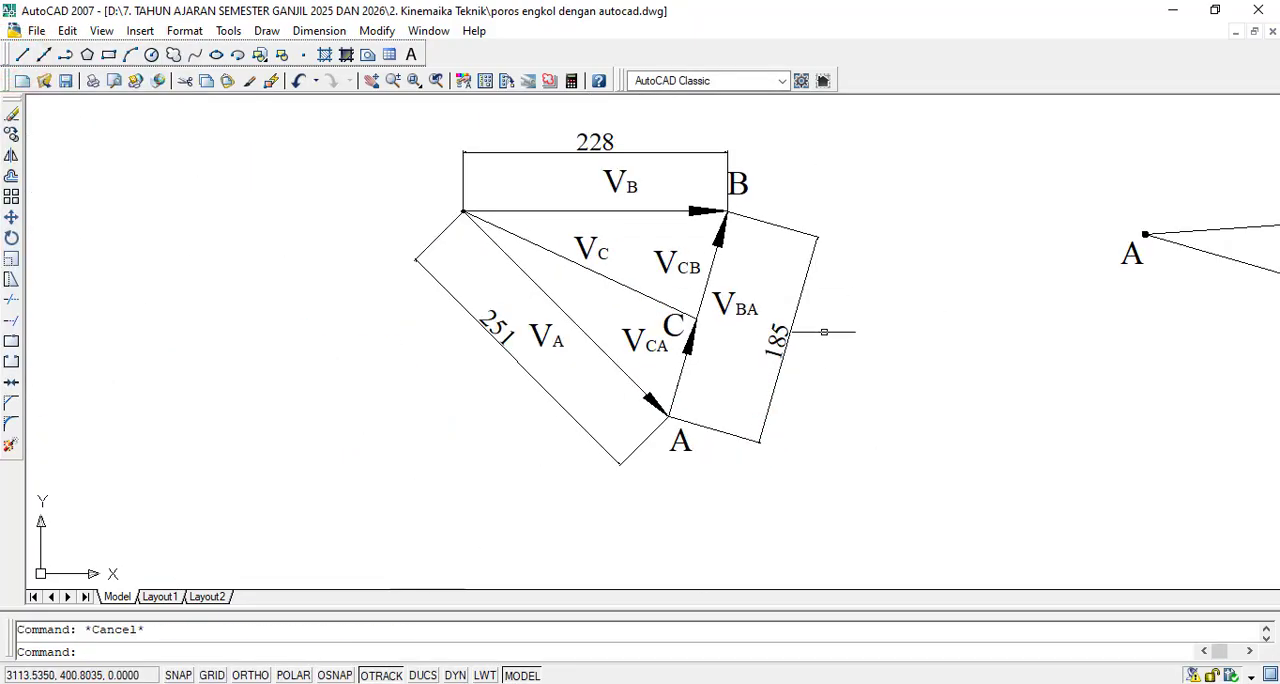
pyautogui.scroll(-3, 826, 337)
pyautogui.scroll(2, 874, 277)
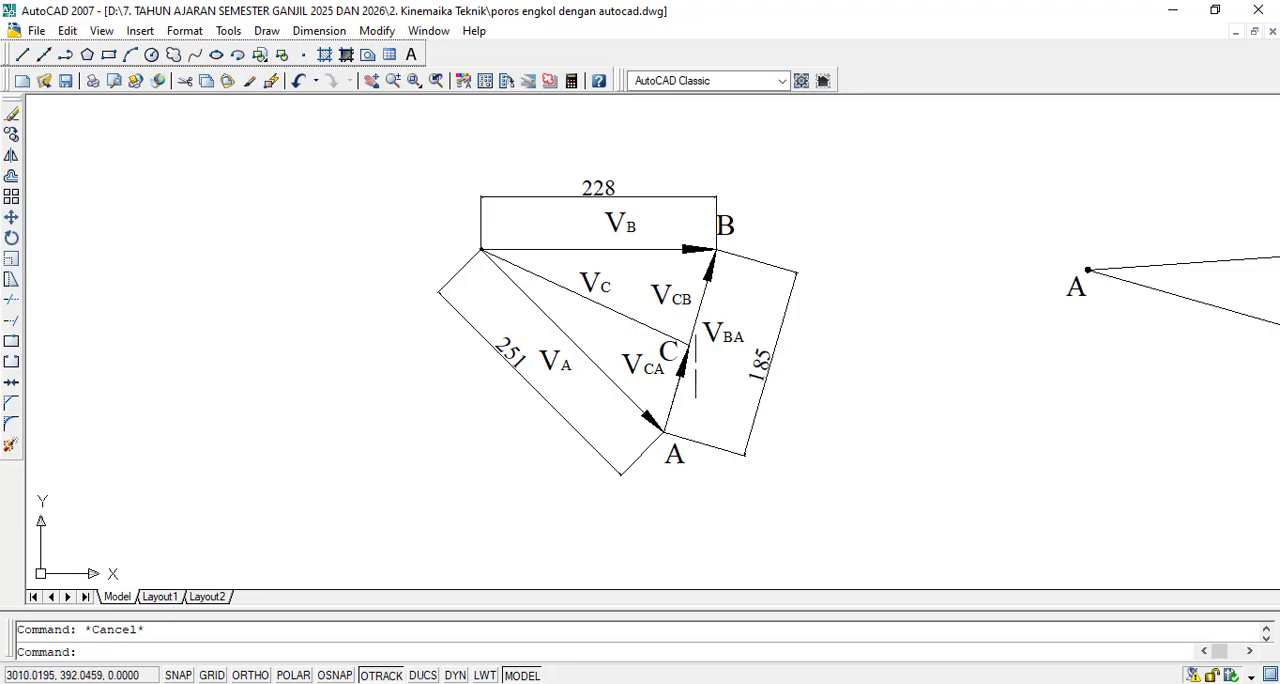
pyautogui.scroll(2, 696, 366)
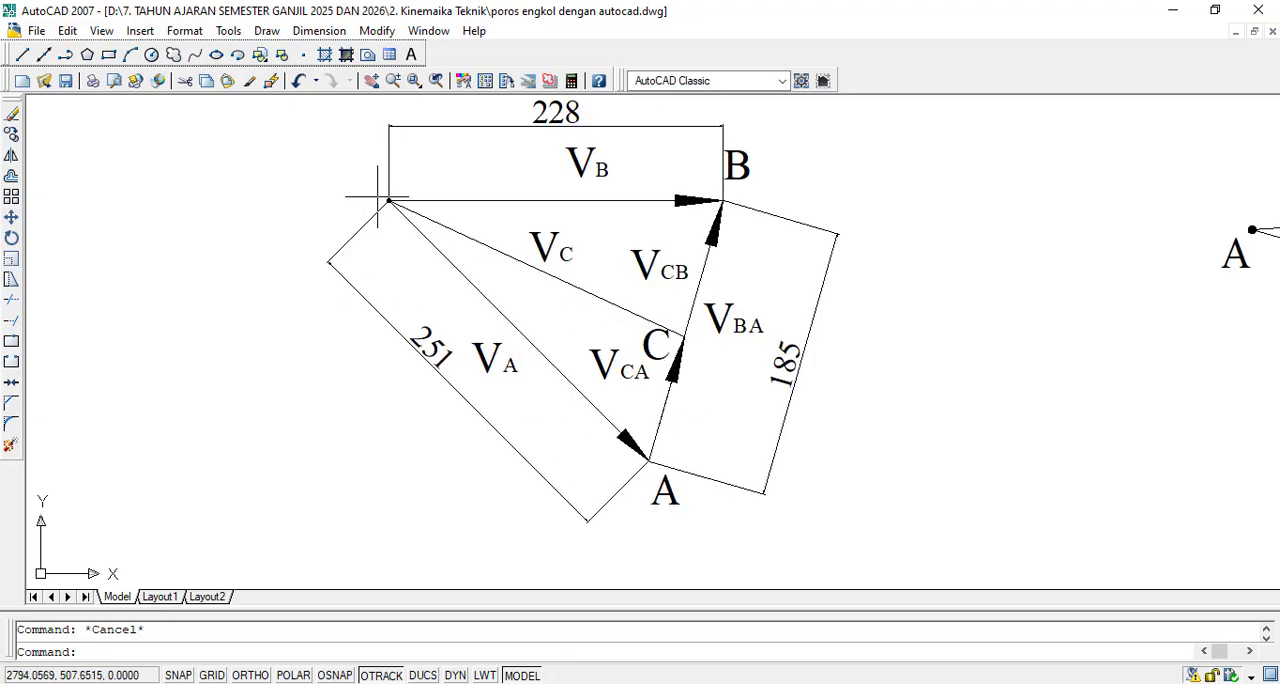
pyautogui.click(318, 31)
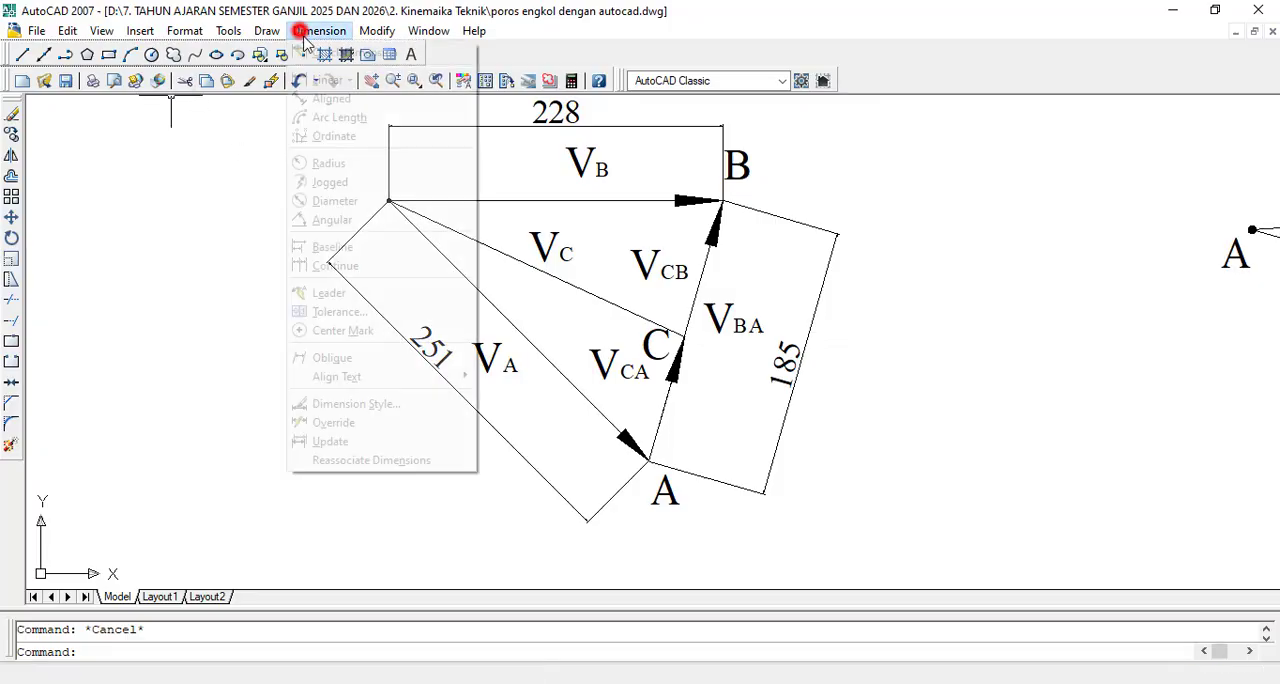
pyautogui.doubleClick(347, 105)
pyautogui.scroll(5, 432, 222)
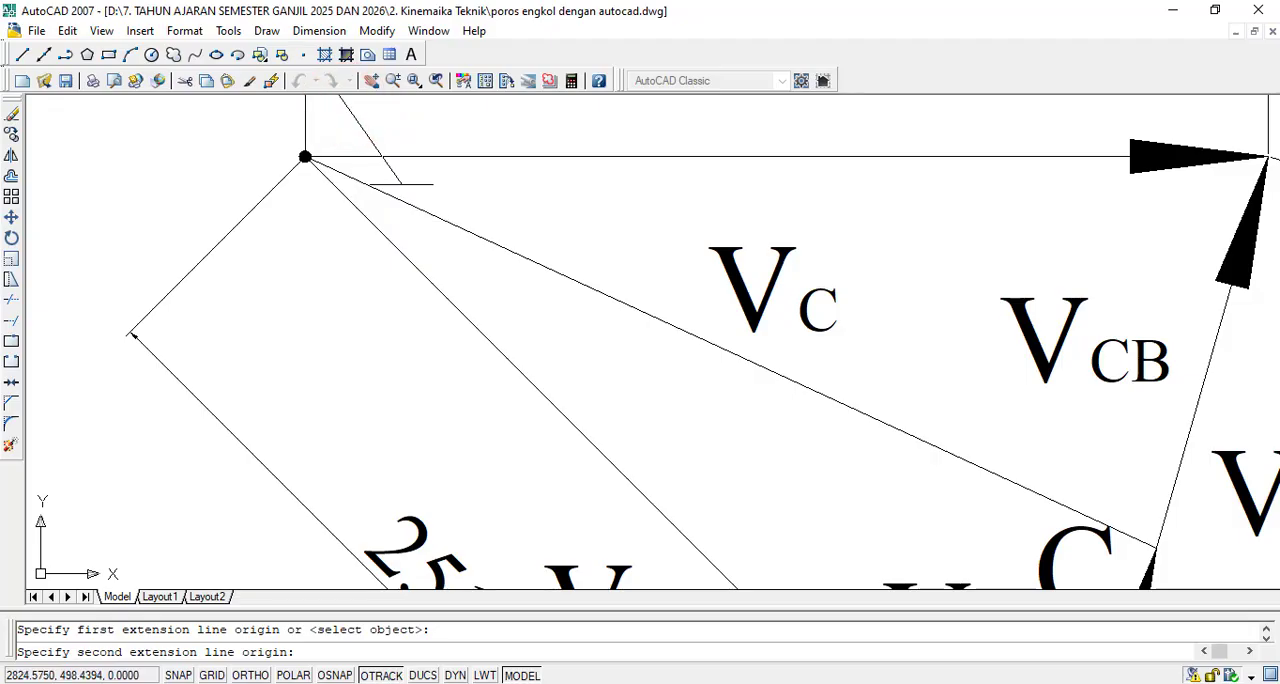
pyautogui.press('Escape')
# - With object snap on, add an aligned dimension from the common origin to point C, placed just below the VC line
pyautogui.click(319, 31)
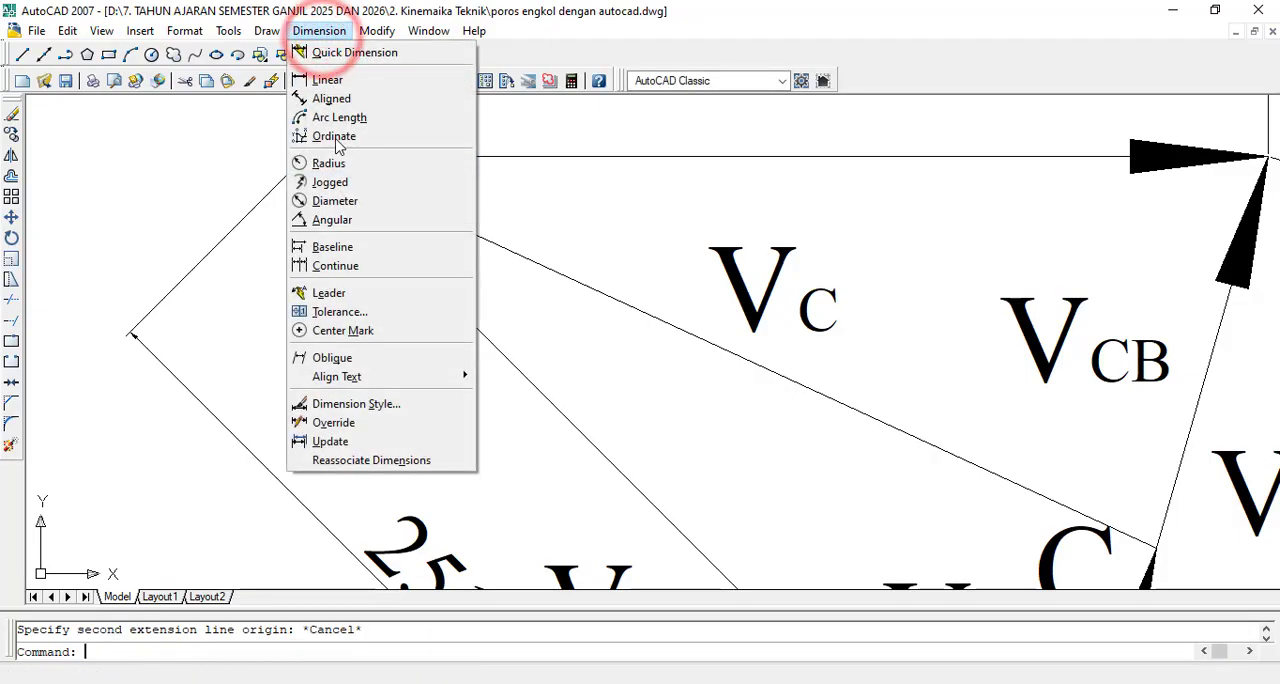
pyautogui.click(343, 99)
pyautogui.scroll(5, 415, 183)
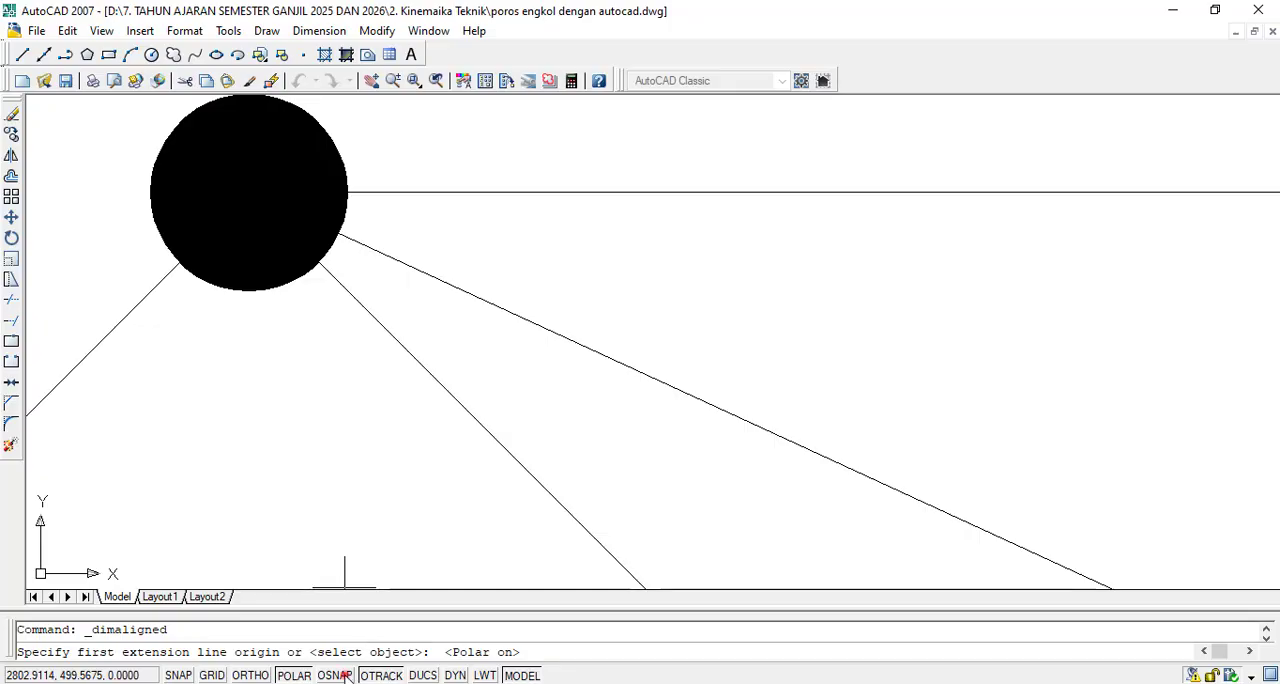
pyautogui.click(249, 191)
pyautogui.scroll(-6, 249, 191)
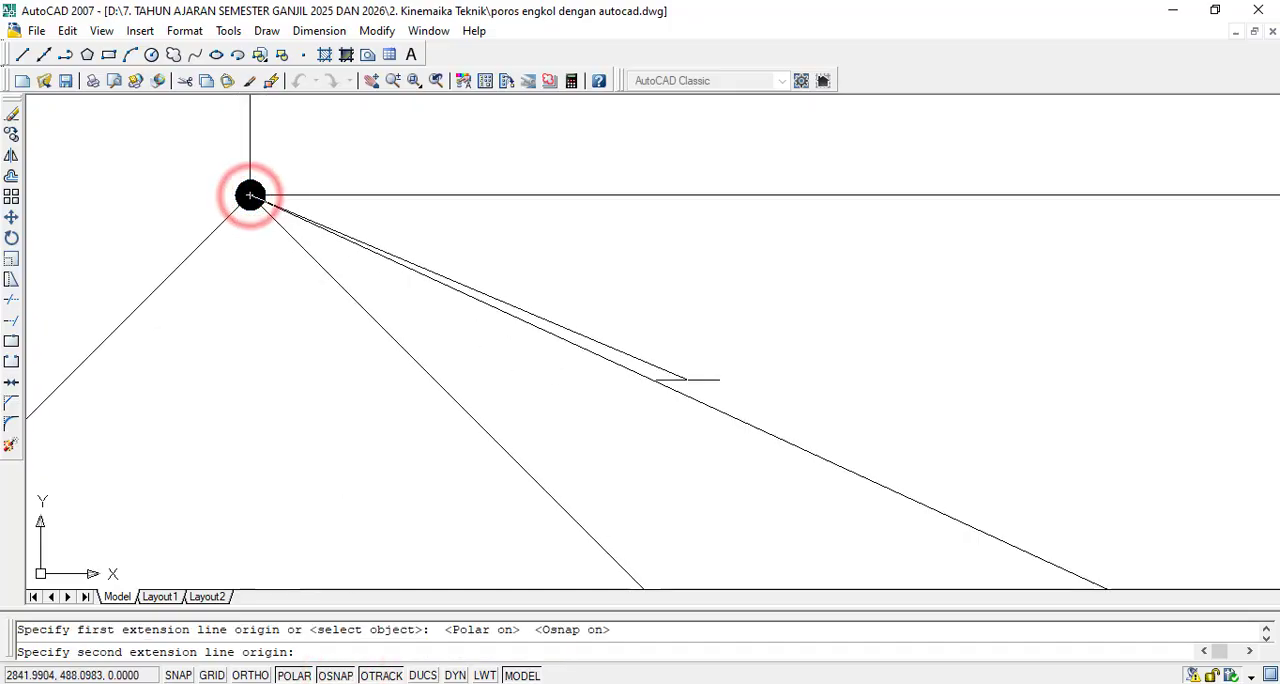
pyautogui.scroll(5, 850, 470)
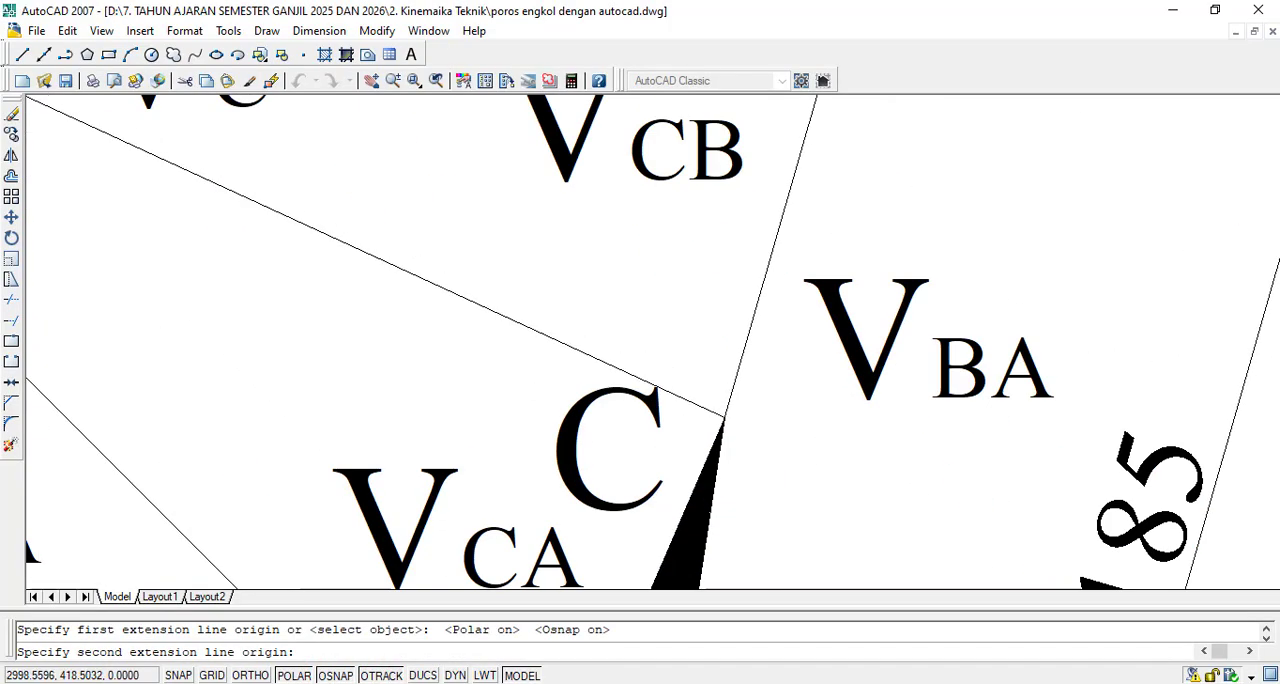
pyautogui.scroll(2, 923, 452)
pyautogui.scroll(-1, 858, 500)
pyautogui.scroll(2, 858, 500)
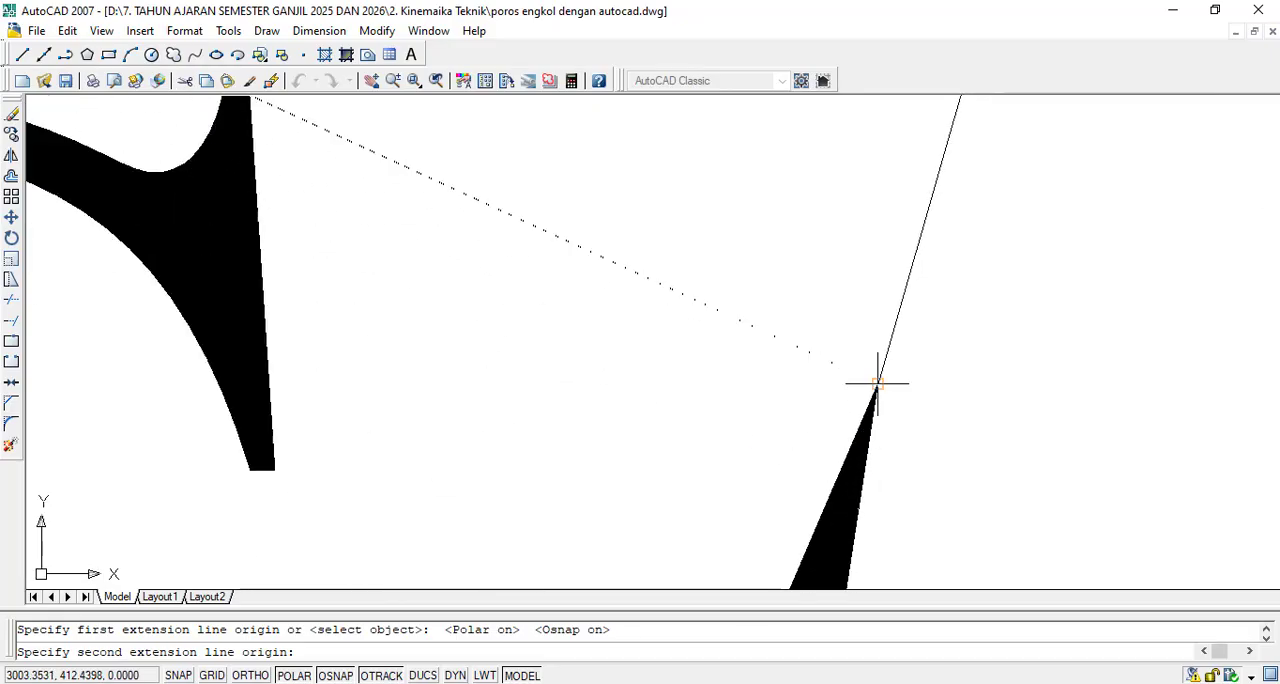
pyautogui.click(881, 381)
pyautogui.scroll(-2, 870, 376)
pyautogui.scroll(-5, 867, 372)
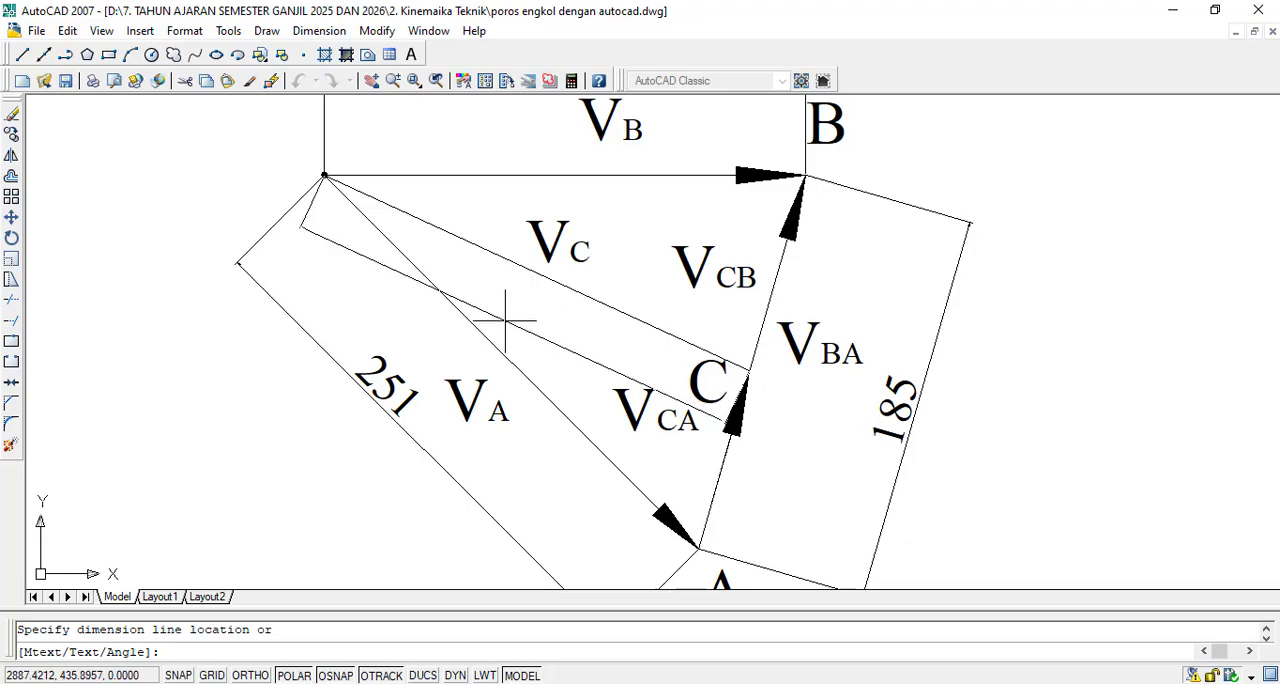
pyautogui.click(504, 316)
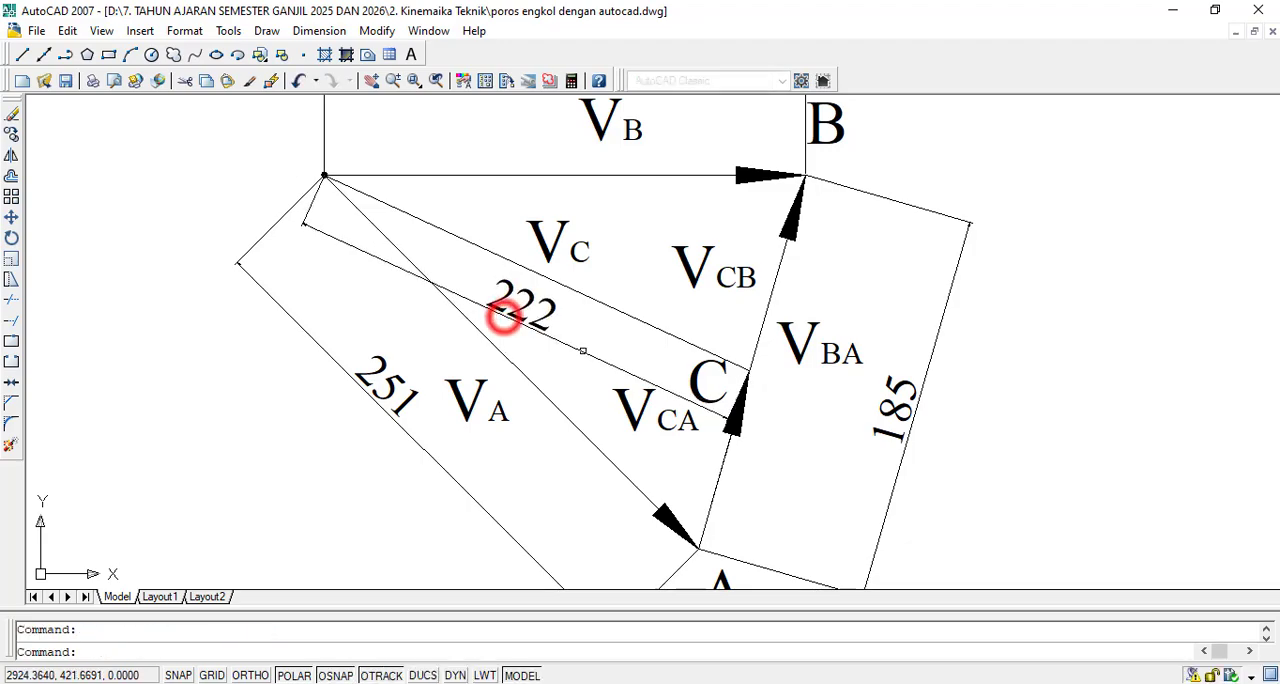
# - Move the VCA label to the outer side of segment CA, below the VBA label
pyautogui.scroll(-2, 517, 315)
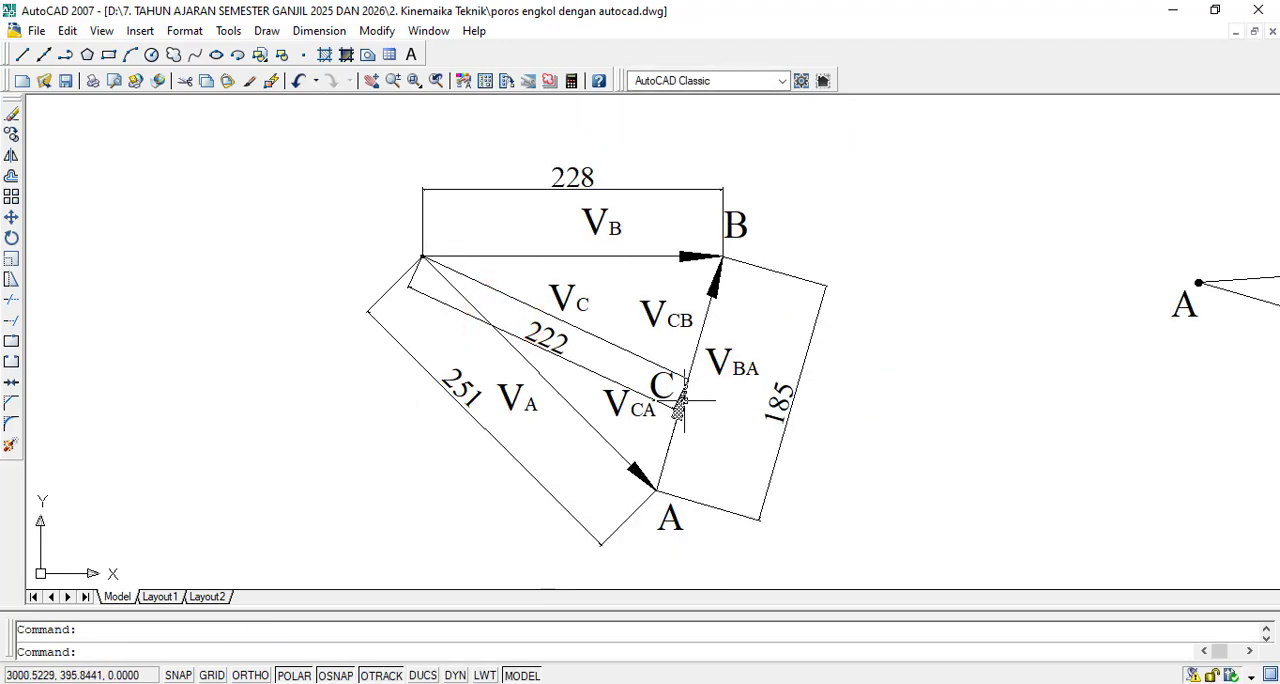
pyautogui.scroll(3, 665, 442)
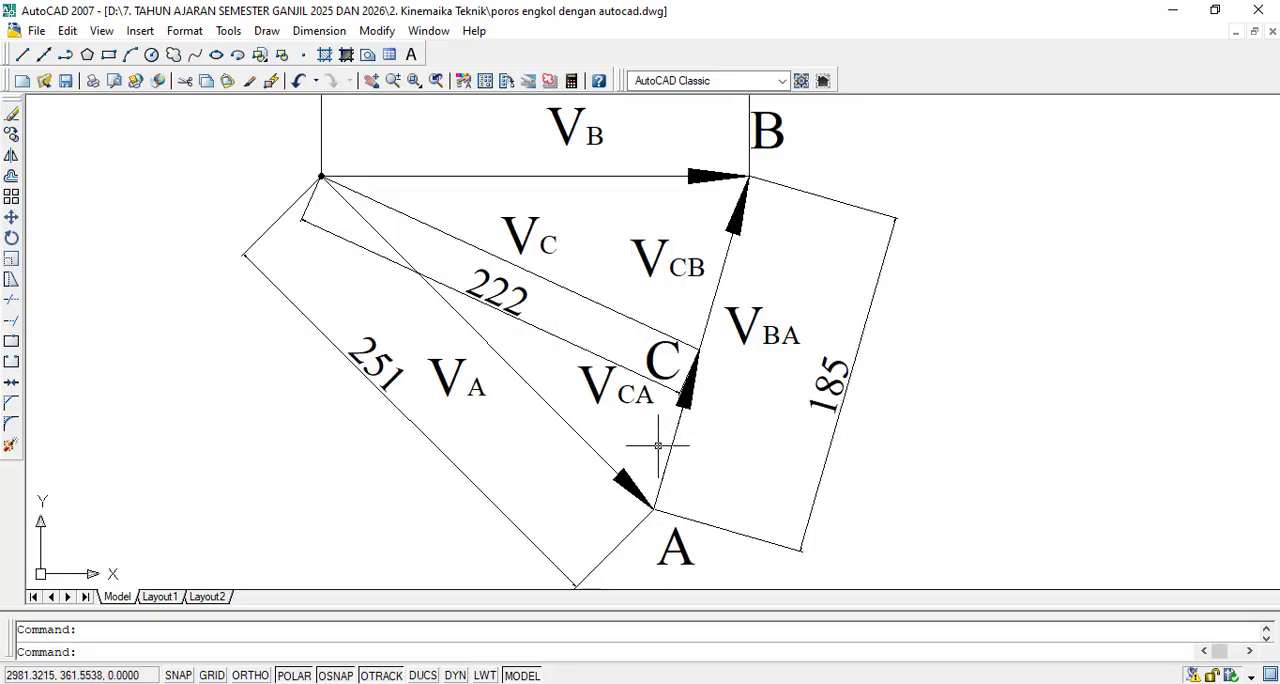
pyautogui.write('m')
pyautogui.press('Return')
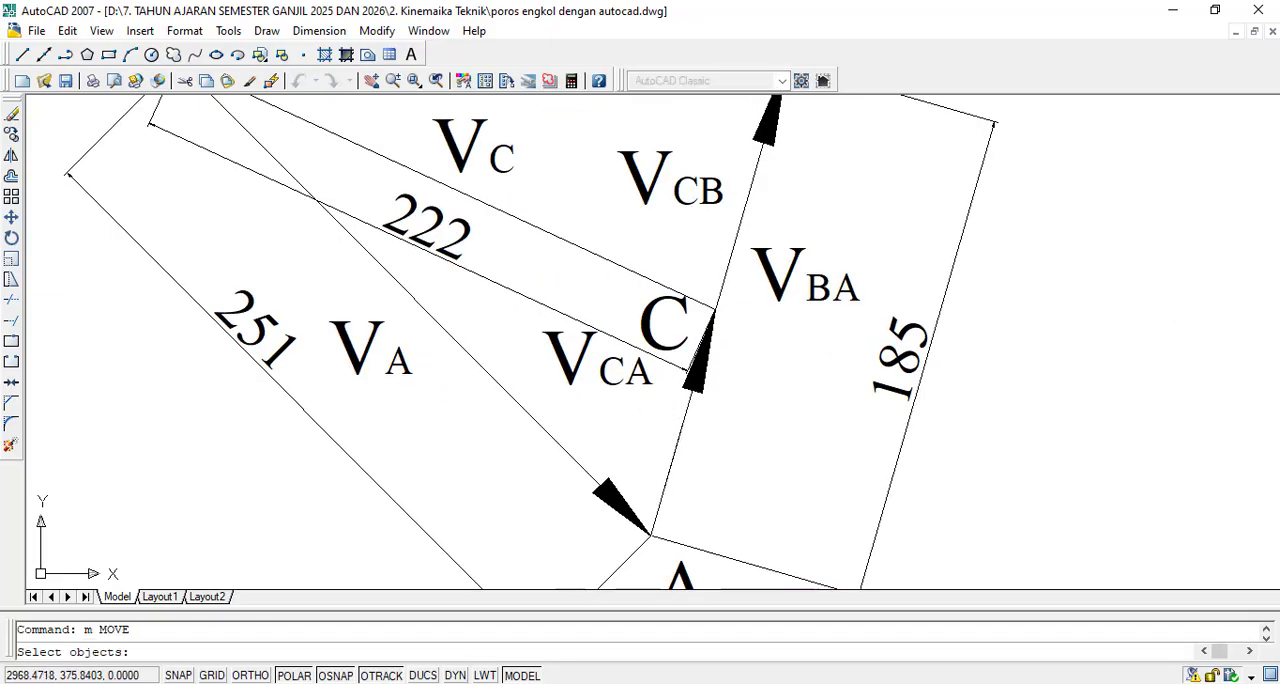
pyautogui.click(553, 363)
pyautogui.press('Return')
pyautogui.click(562, 358)
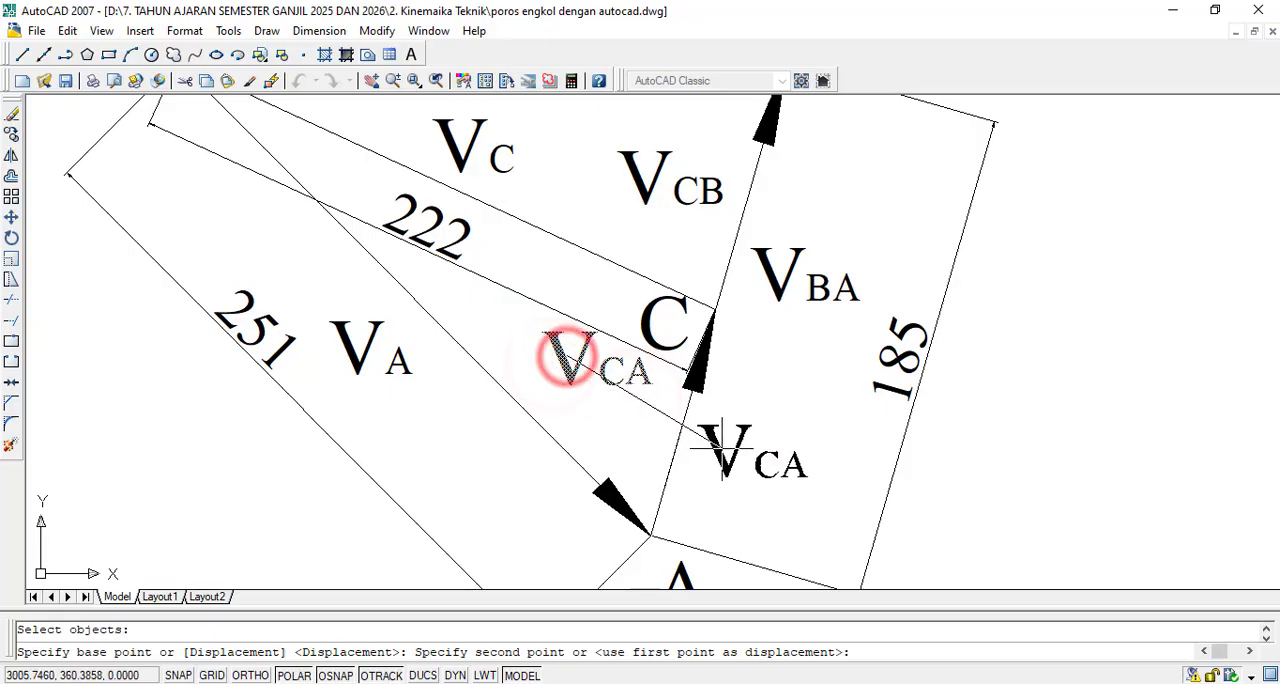
pyautogui.click(734, 452)
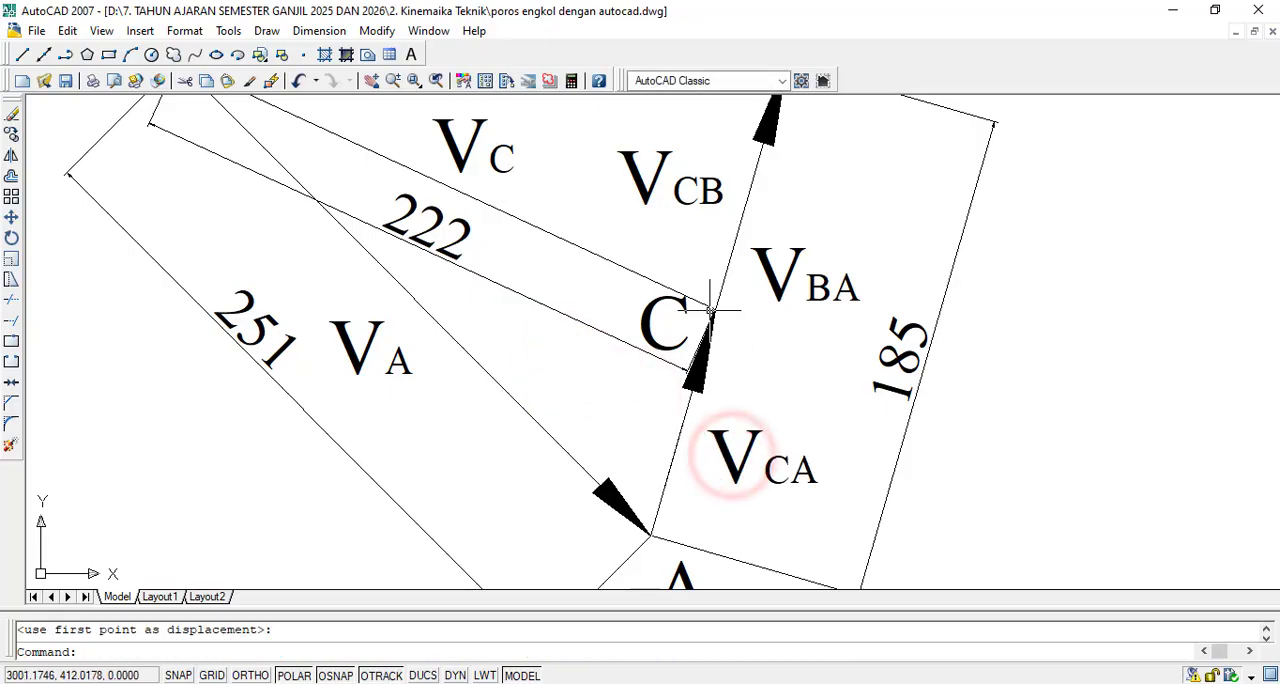
# - Add an aligned dimension from point C to point A, with its dimension line placed outside the 185 dimension
pyautogui.click(318, 31)
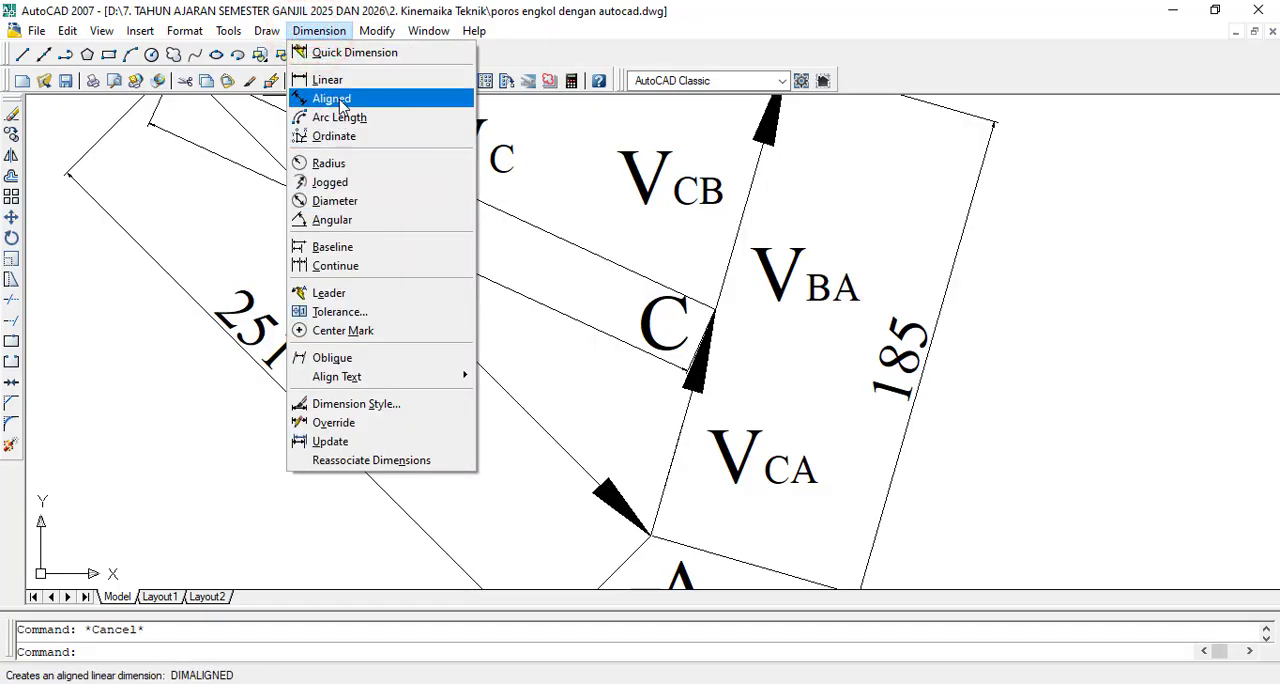
pyautogui.click(339, 101)
pyautogui.scroll(6, 710, 316)
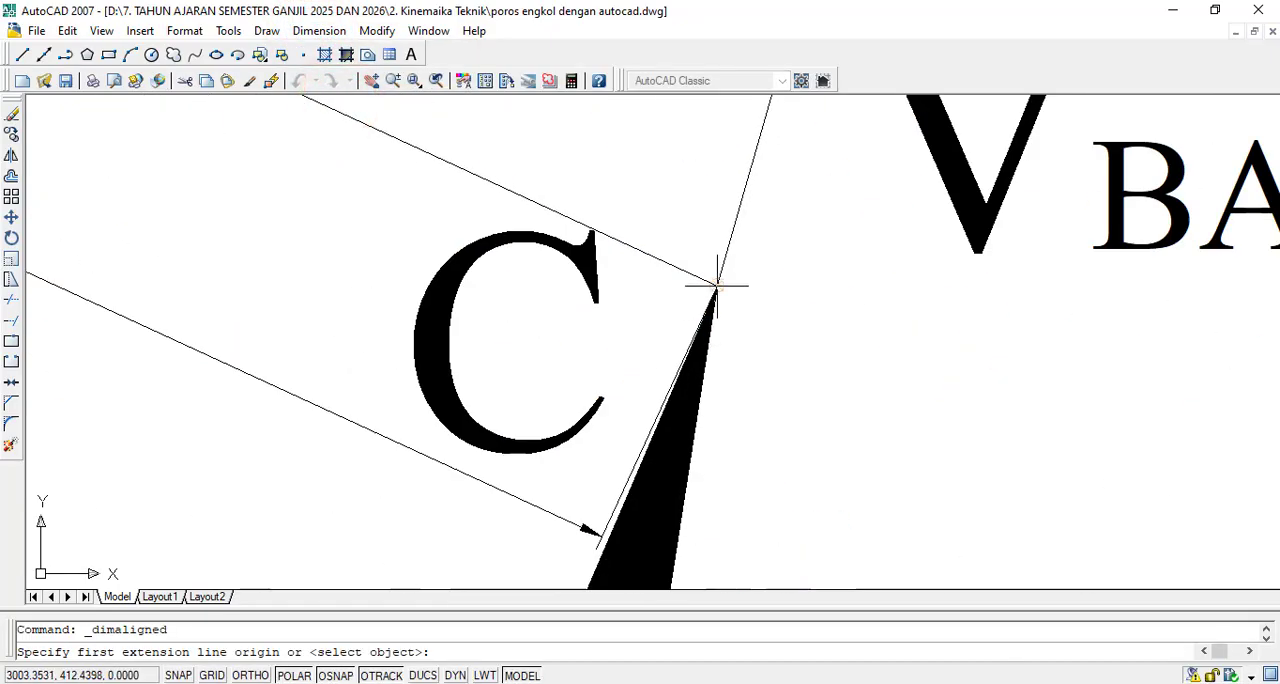
pyautogui.click(717, 287)
pyautogui.scroll(-5, 718, 287)
pyautogui.scroll(5, 660, 514)
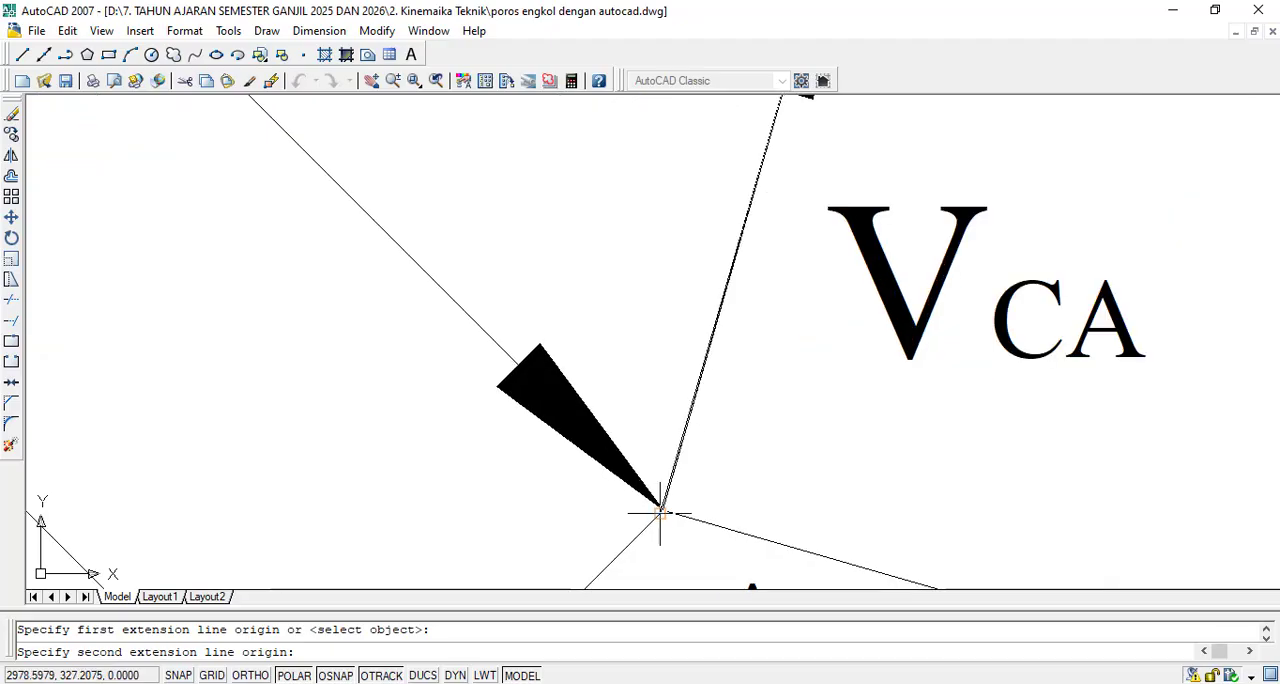
pyautogui.scroll(3, 660, 514)
pyautogui.click(648, 512)
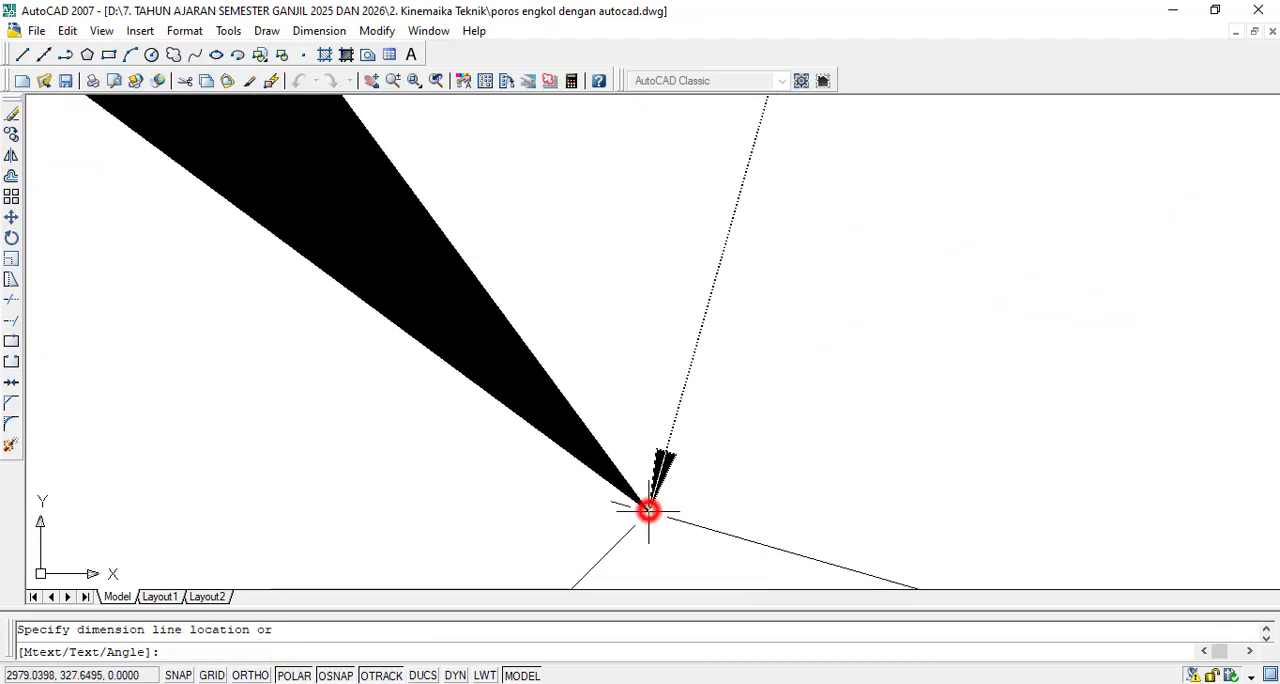
pyautogui.scroll(-7, 650, 510)
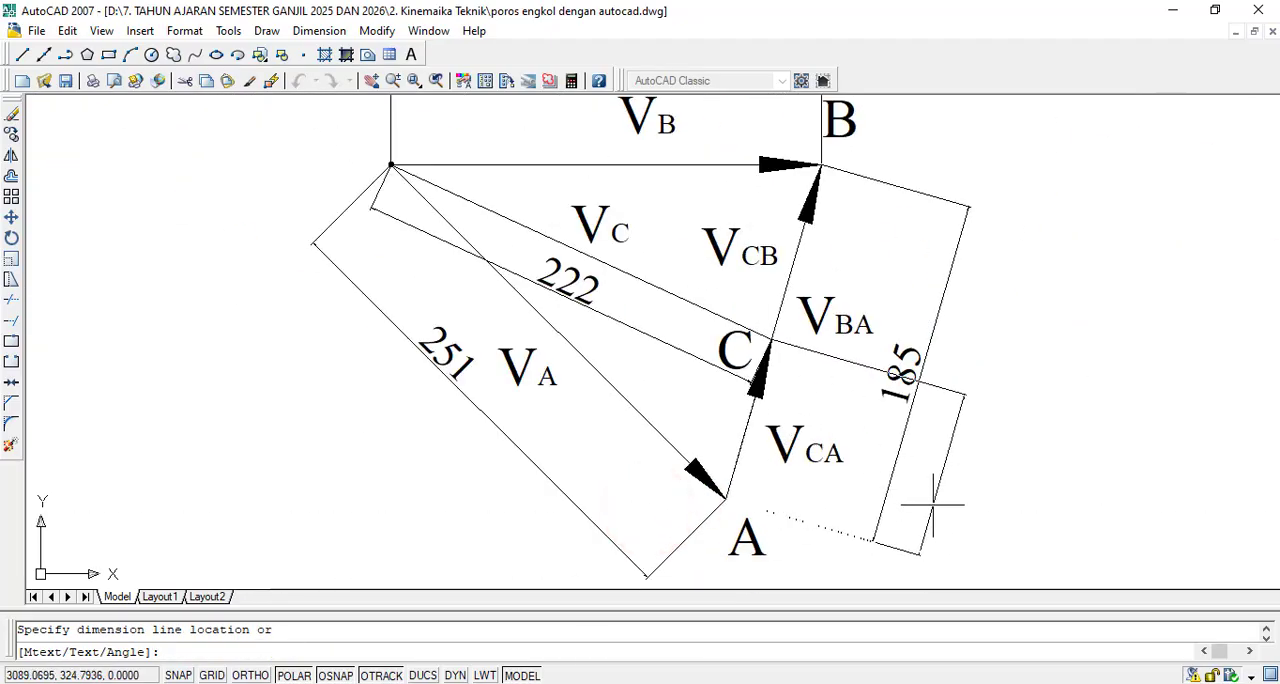
pyautogui.click(956, 510)
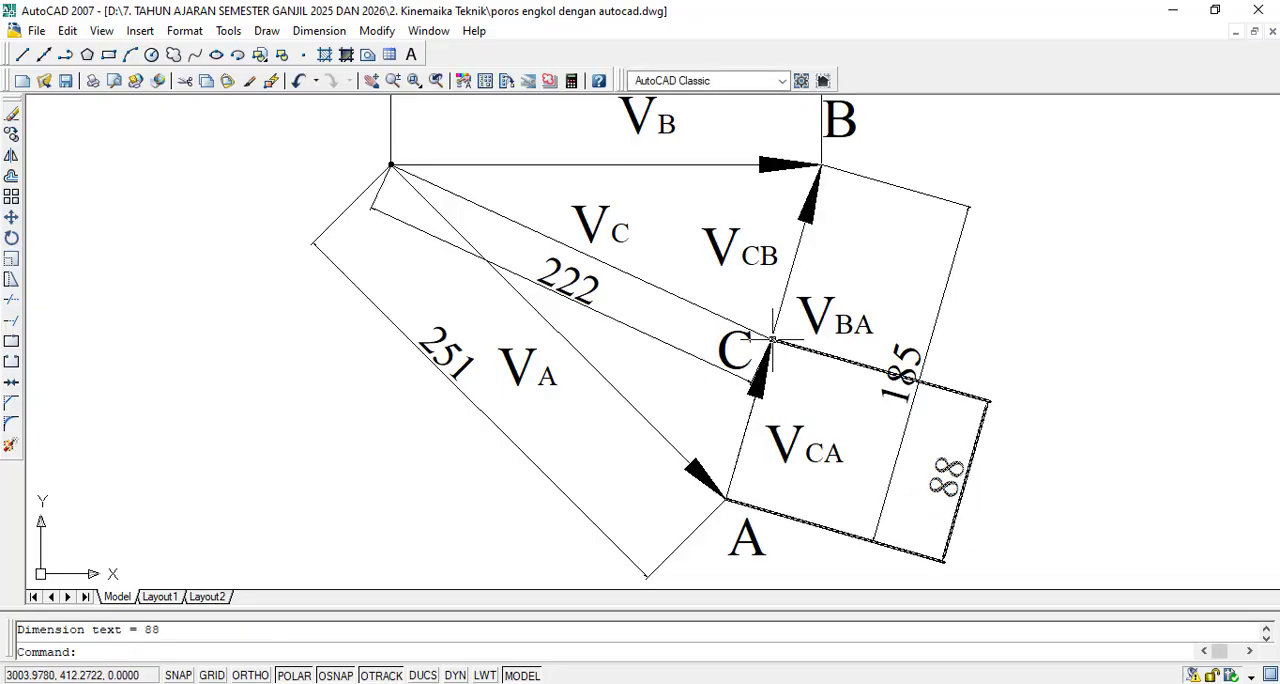
# - Try an aligned dimension from point C to point B placed directly on segment CB, and undo it
pyautogui.click(324, 31)
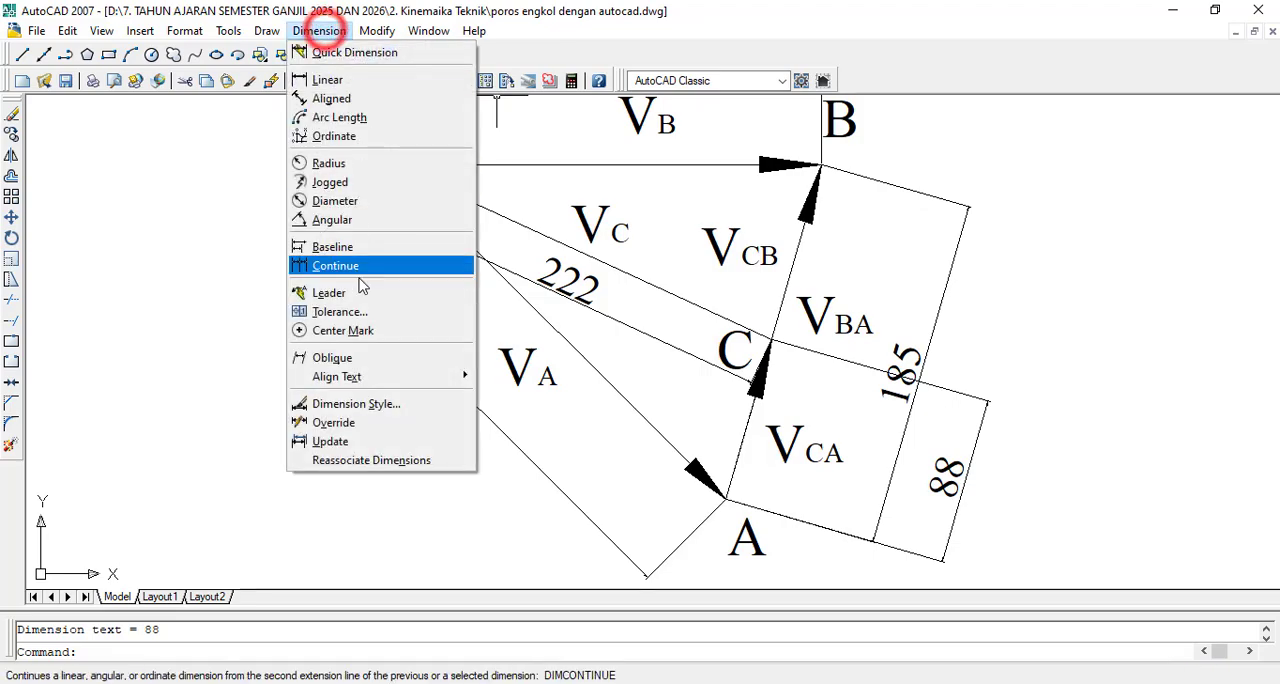
pyautogui.click(355, 99)
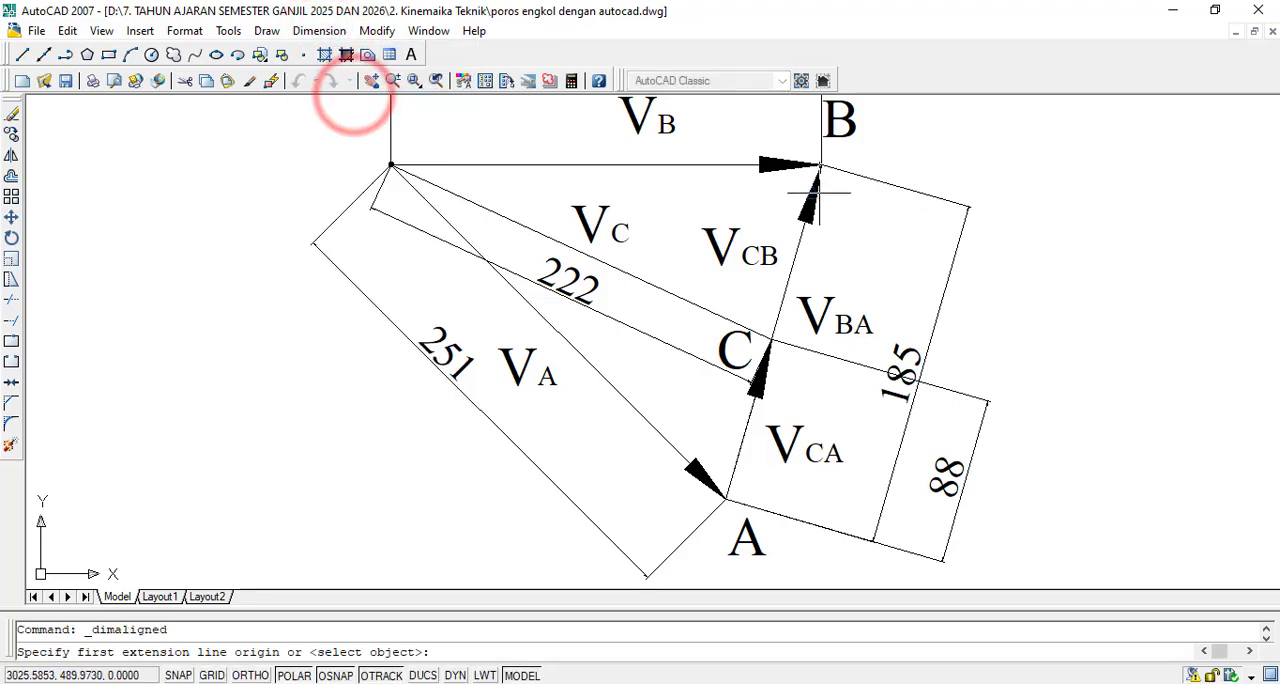
pyautogui.scroll(6, 777, 340)
pyautogui.scroll(3, 699, 410)
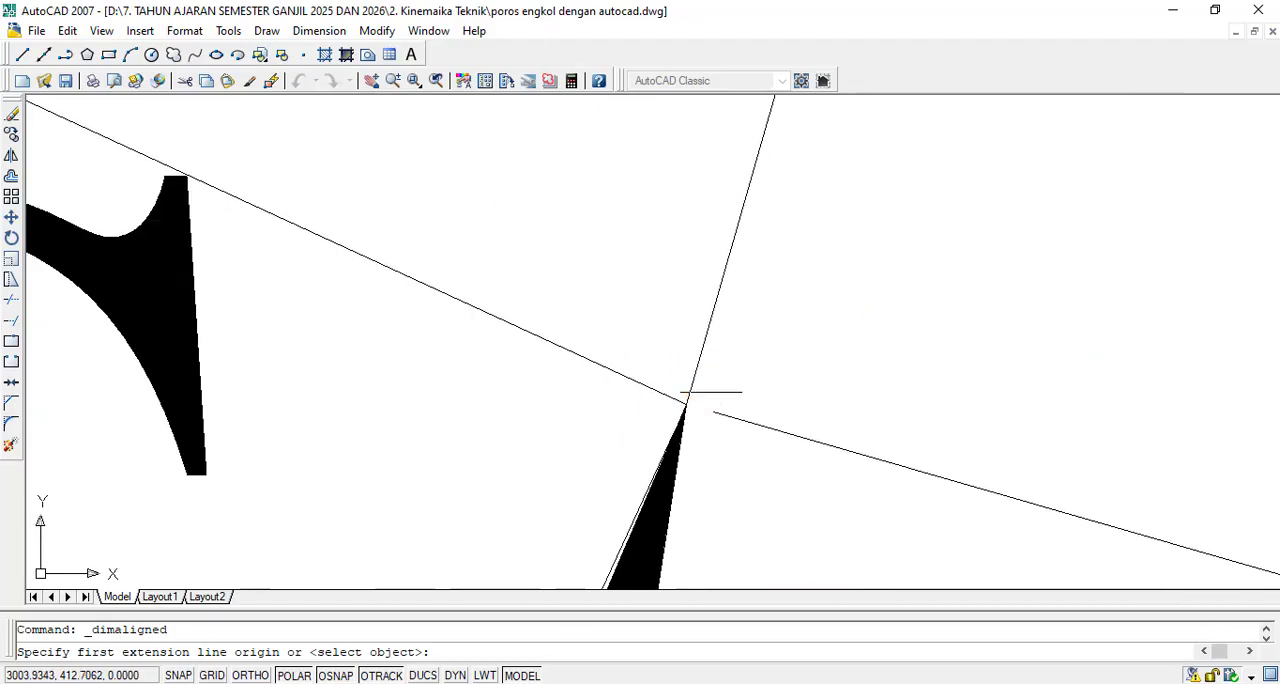
pyautogui.click(686, 404)
pyautogui.scroll(-12, 686, 402)
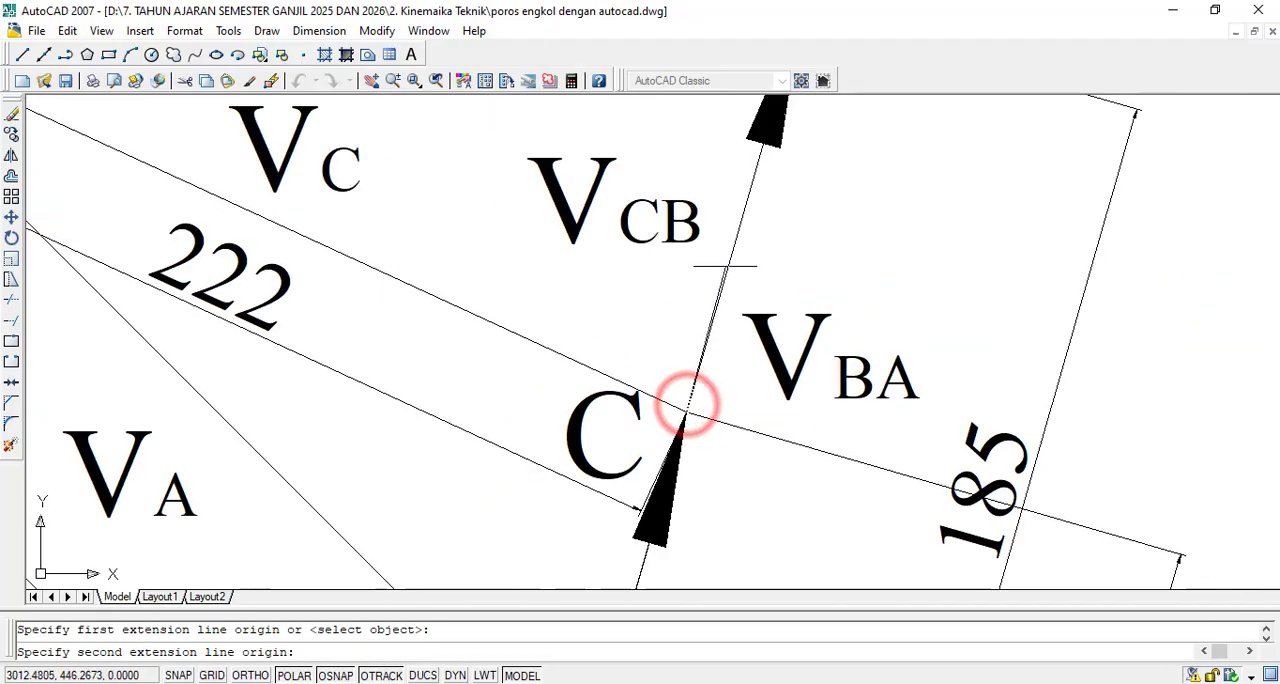
pyautogui.scroll(6, 749, 281)
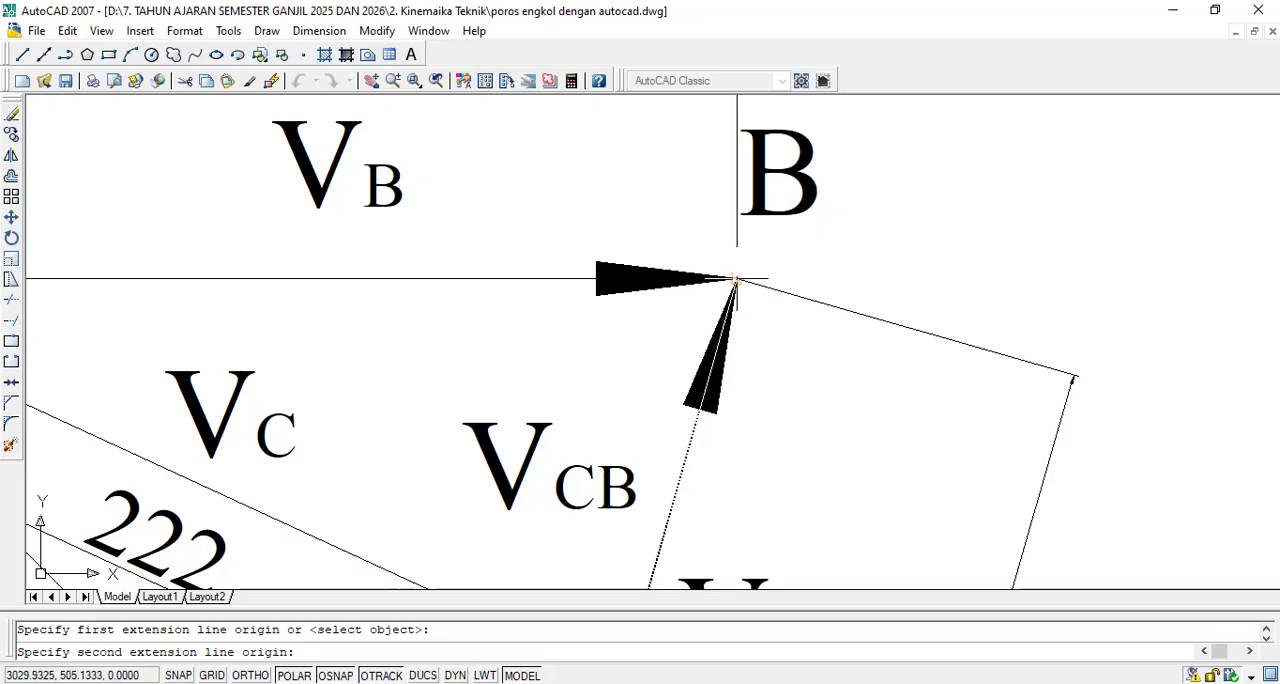
pyautogui.doubleClick(737, 279)
pyautogui.scroll(-4, 737, 278)
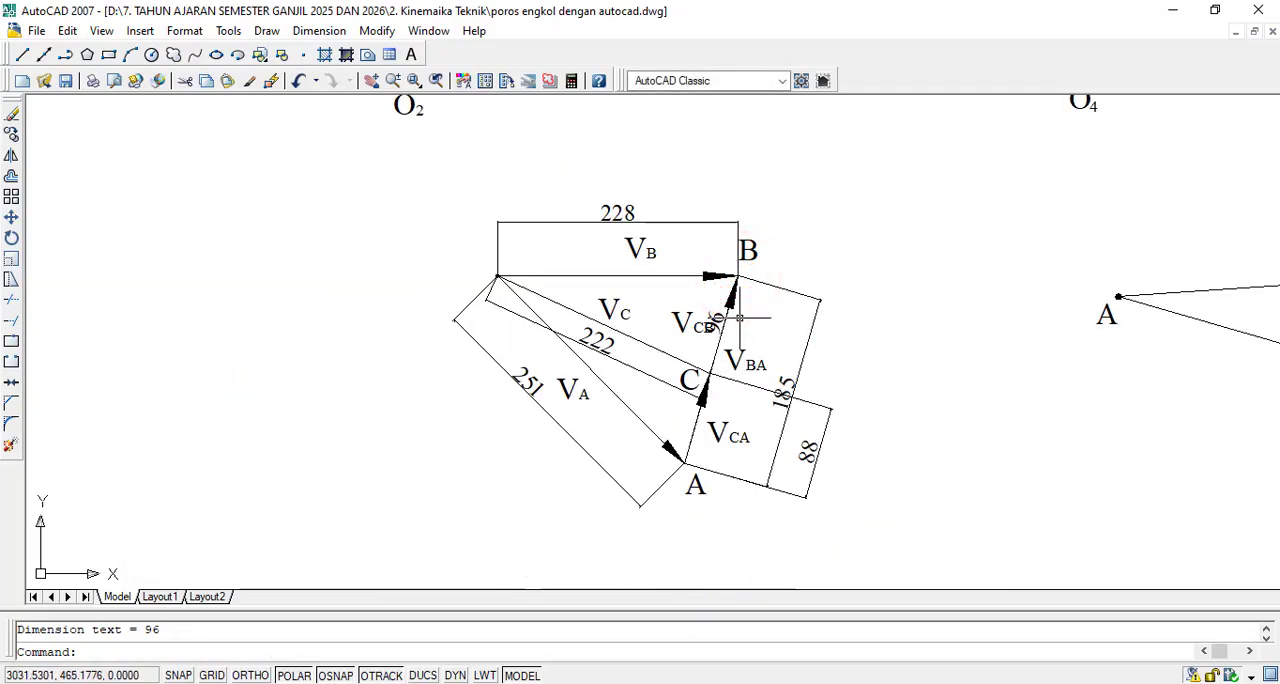
pyautogui.scroll(6, 736, 280)
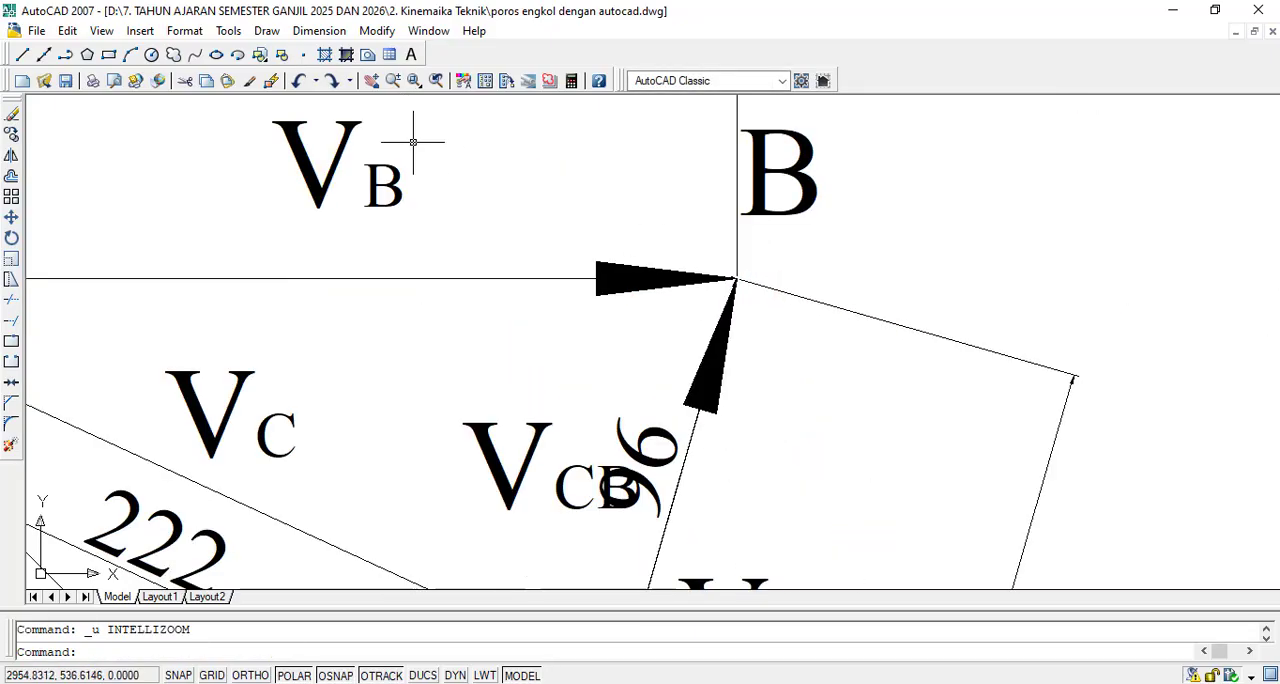
pyautogui.hotkey('ctrl', 'z')
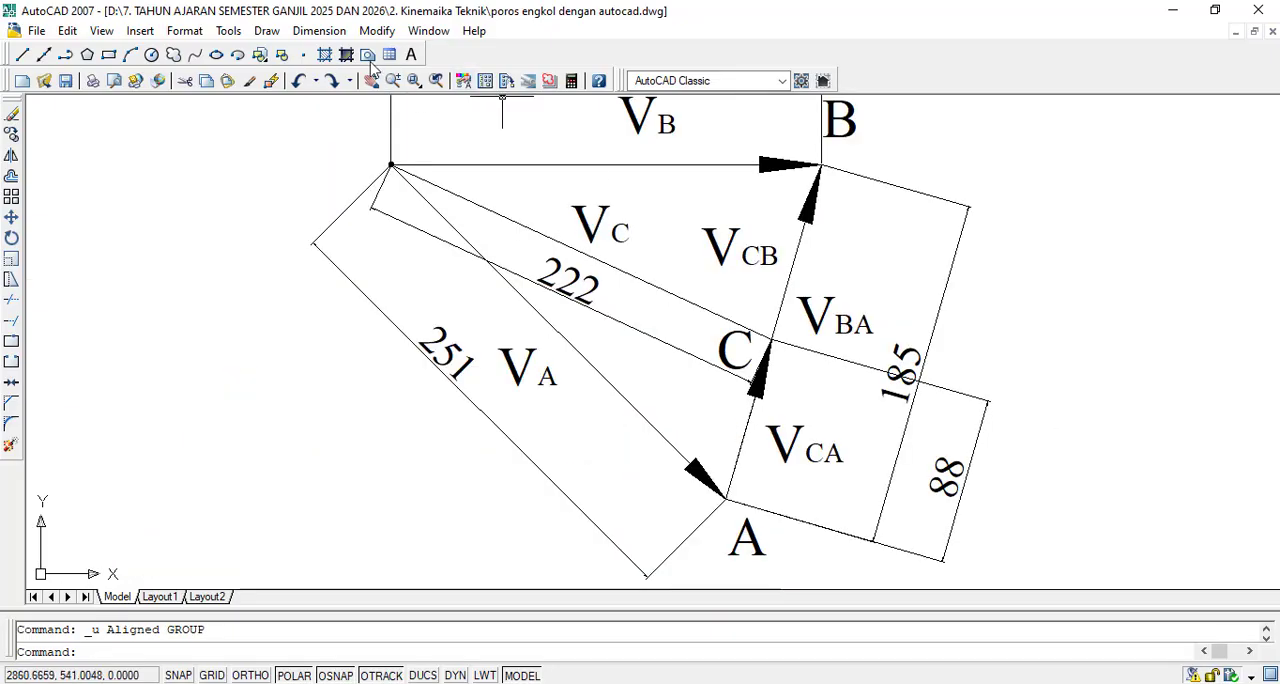
pyautogui.press('Escape')
# - Add an aligned dimension from point C to point B, placed outside the 185 dimension and roughly in line with the CA dimension
pyautogui.click(330, 30)
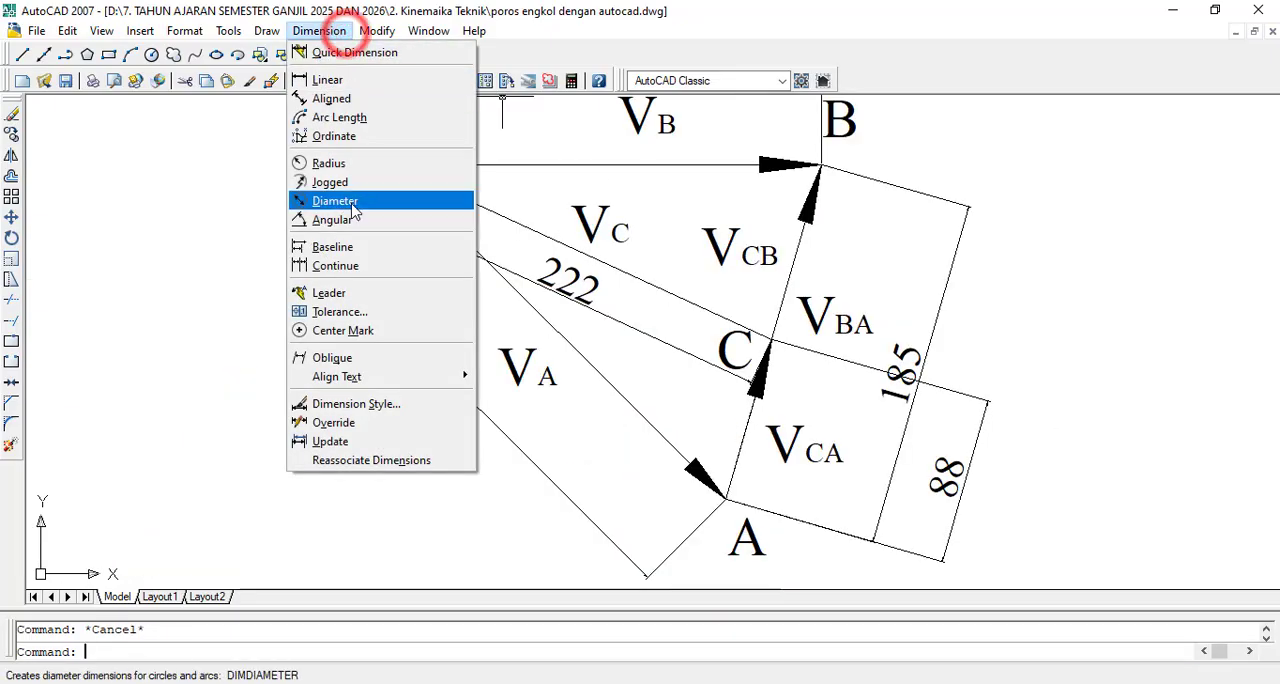
pyautogui.click(340, 99)
pyautogui.scroll(5, 790, 340)
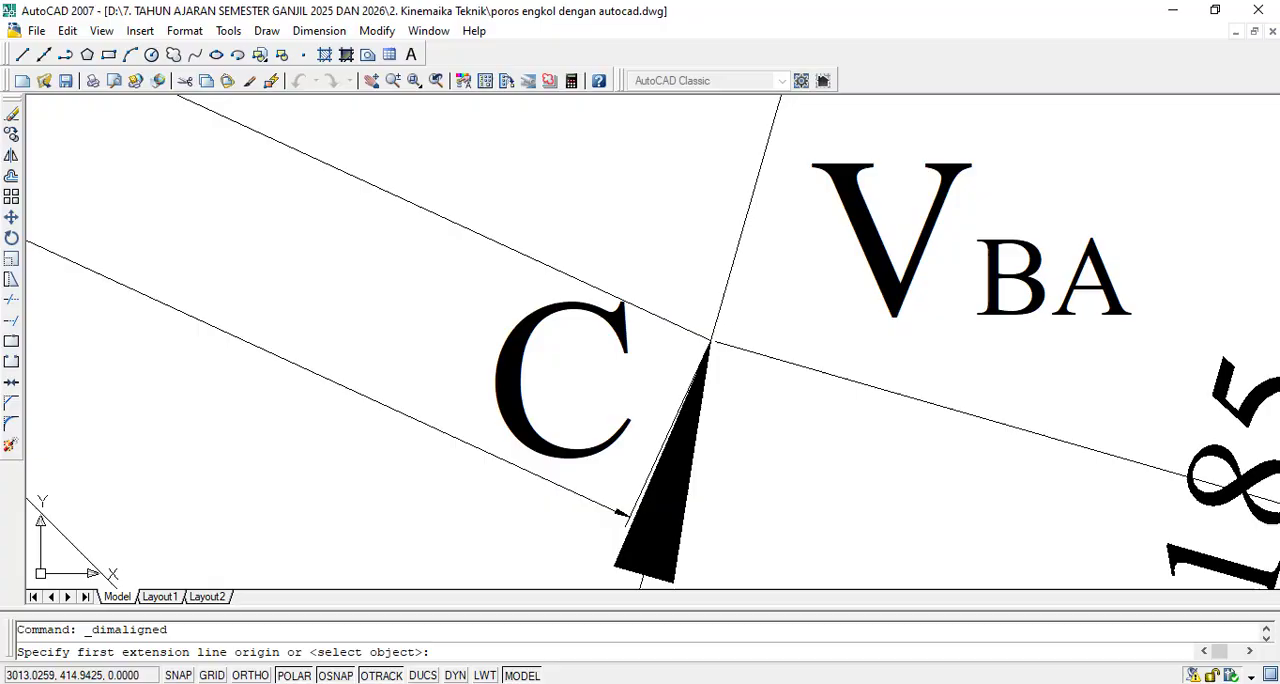
pyautogui.scroll(6, 716, 332)
pyautogui.click(708, 338)
pyautogui.scroll(-8, 708, 338)
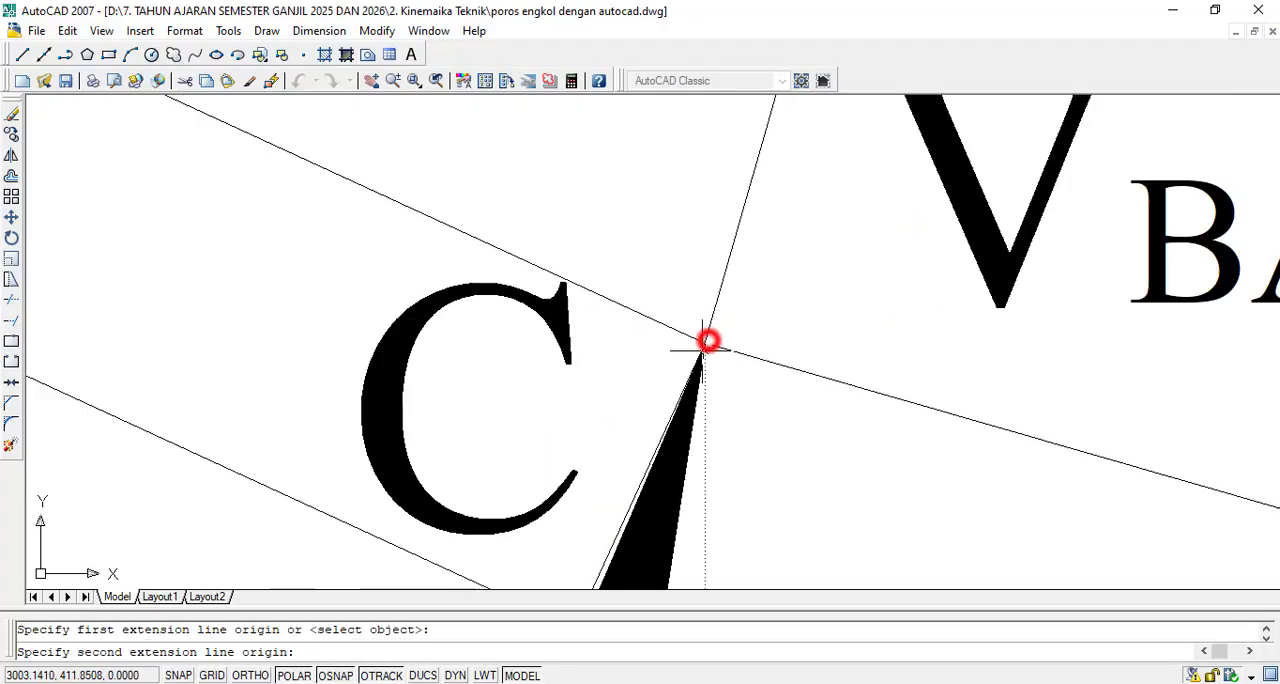
pyautogui.scroll(5, 740, 200)
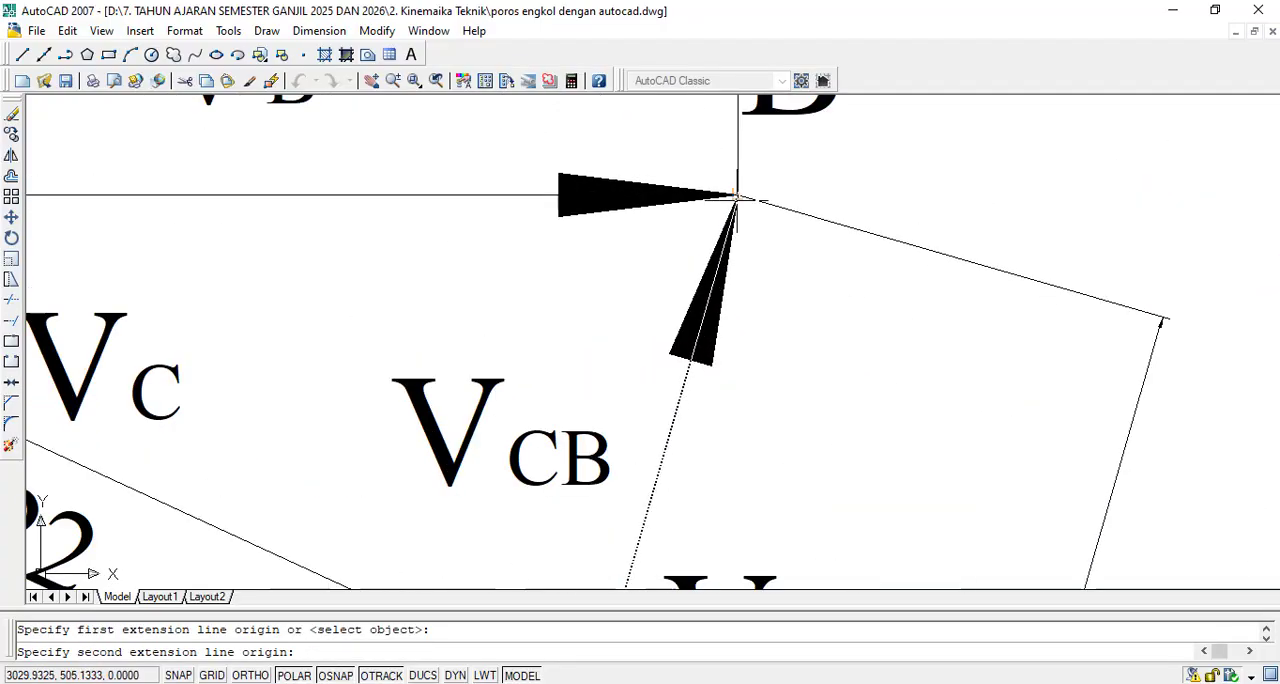
pyautogui.scroll(4, 737, 194)
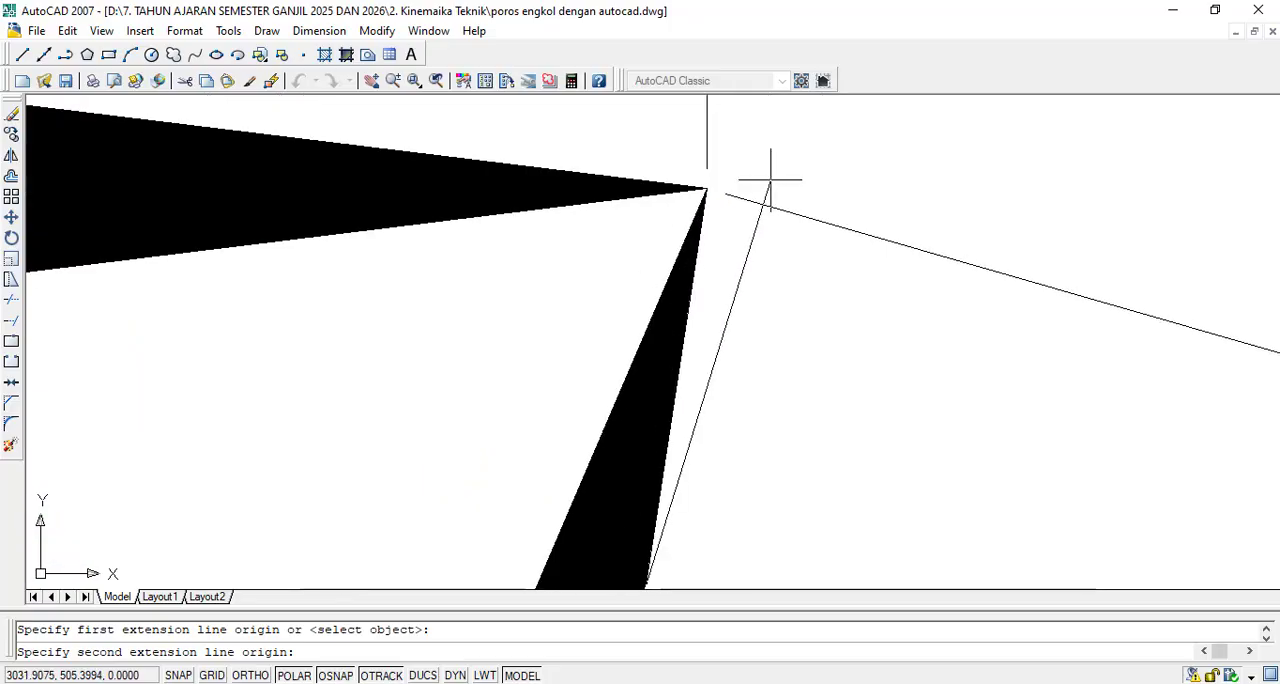
pyautogui.click(706, 187)
pyautogui.scroll(-5, 706, 192)
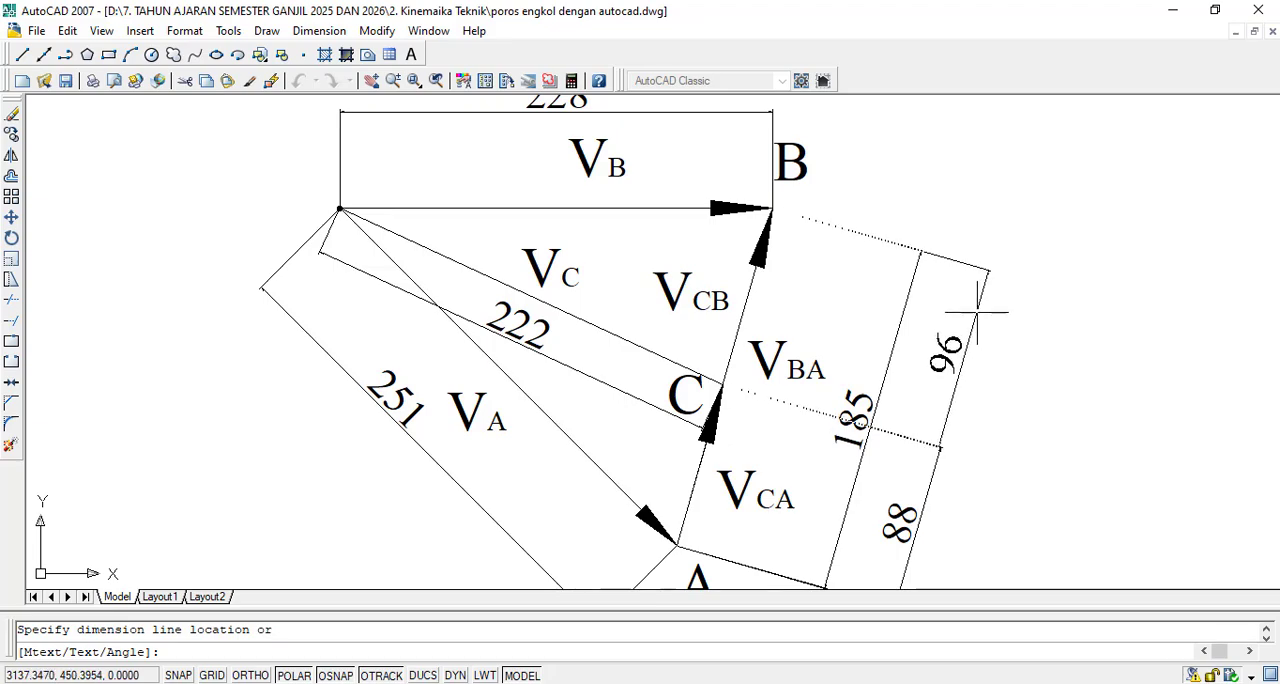
pyautogui.click(980, 312)
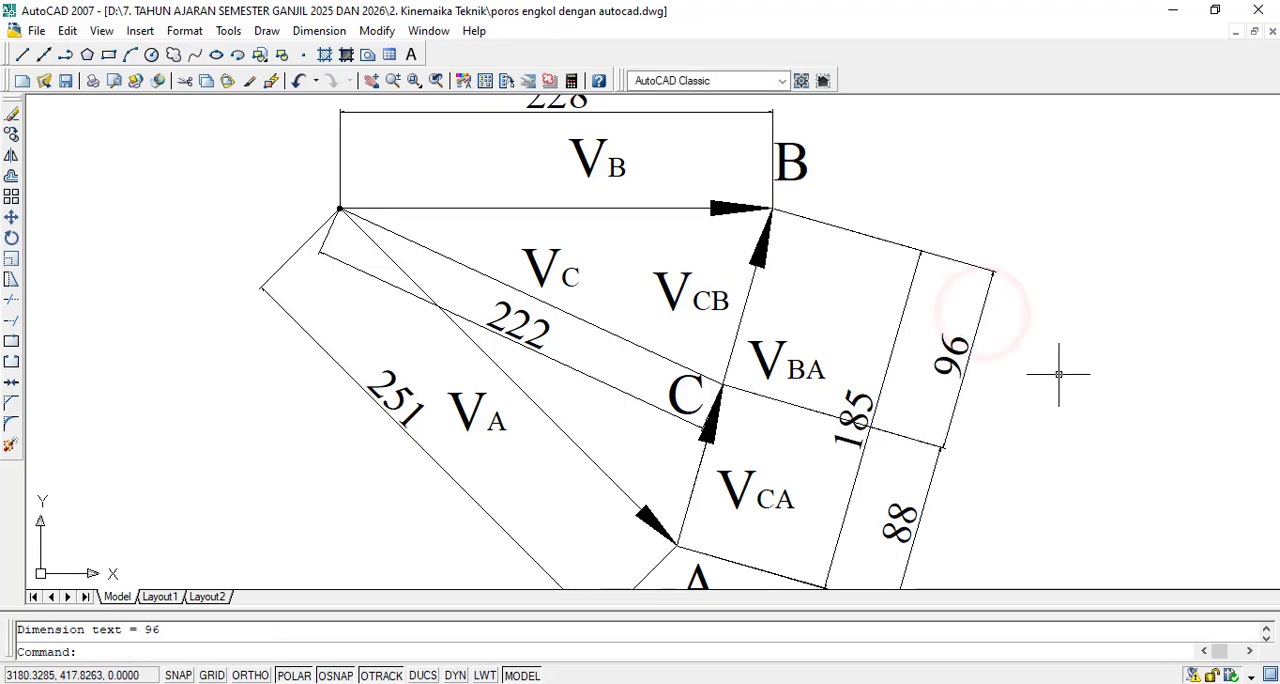
# - Draw a small circle of radius about 0.49 centered on point A, at the tip of the VA arrow
pyautogui.scroll(2, 963, 434)
pyautogui.scroll(-3, 800, 363)
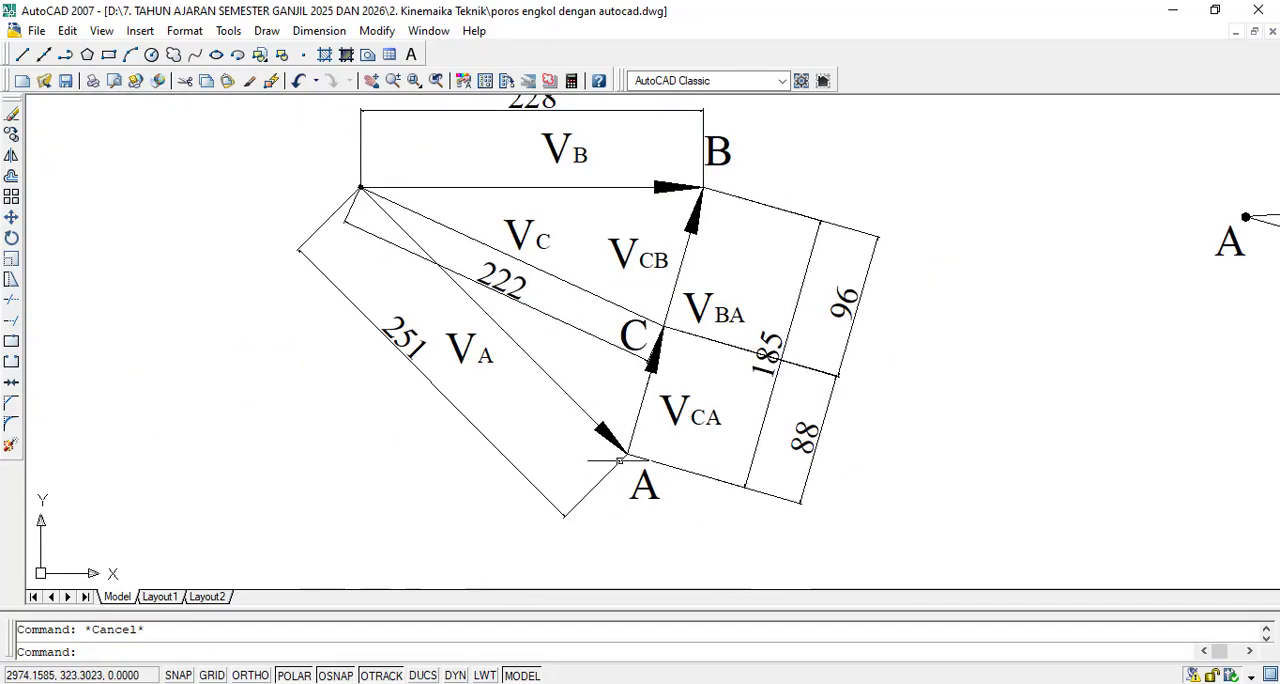
pyautogui.scroll(5, 620, 458)
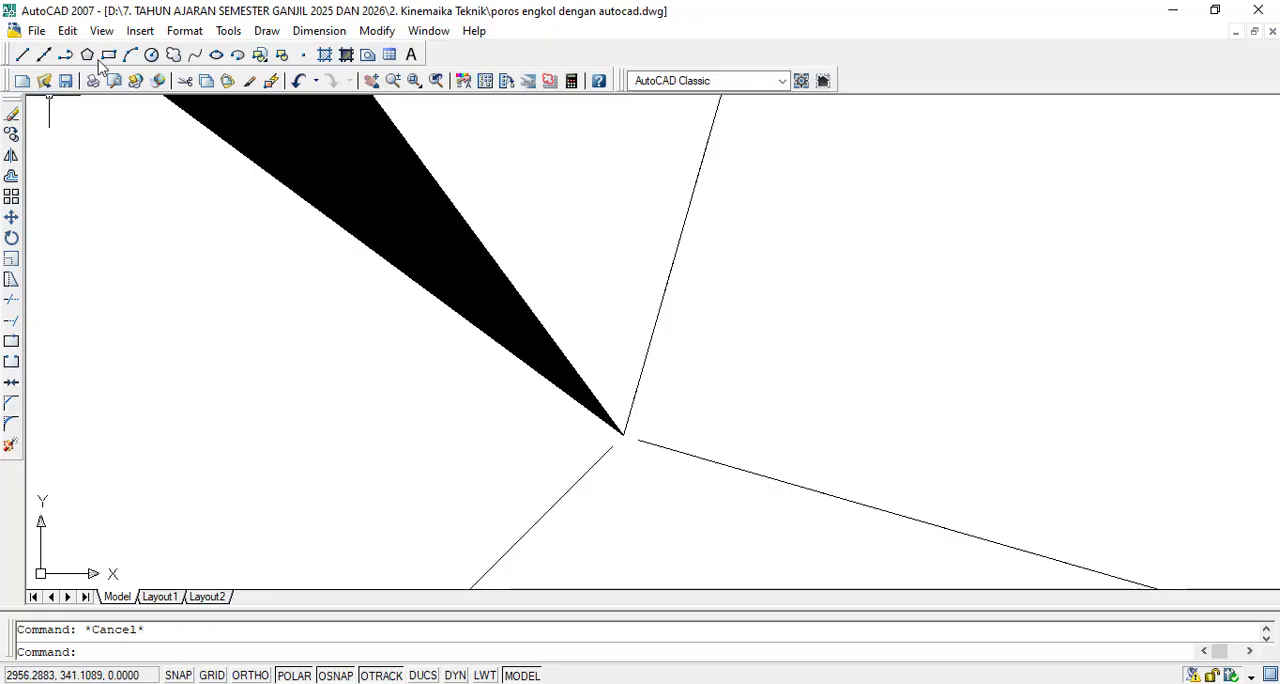
pyautogui.click(151, 56)
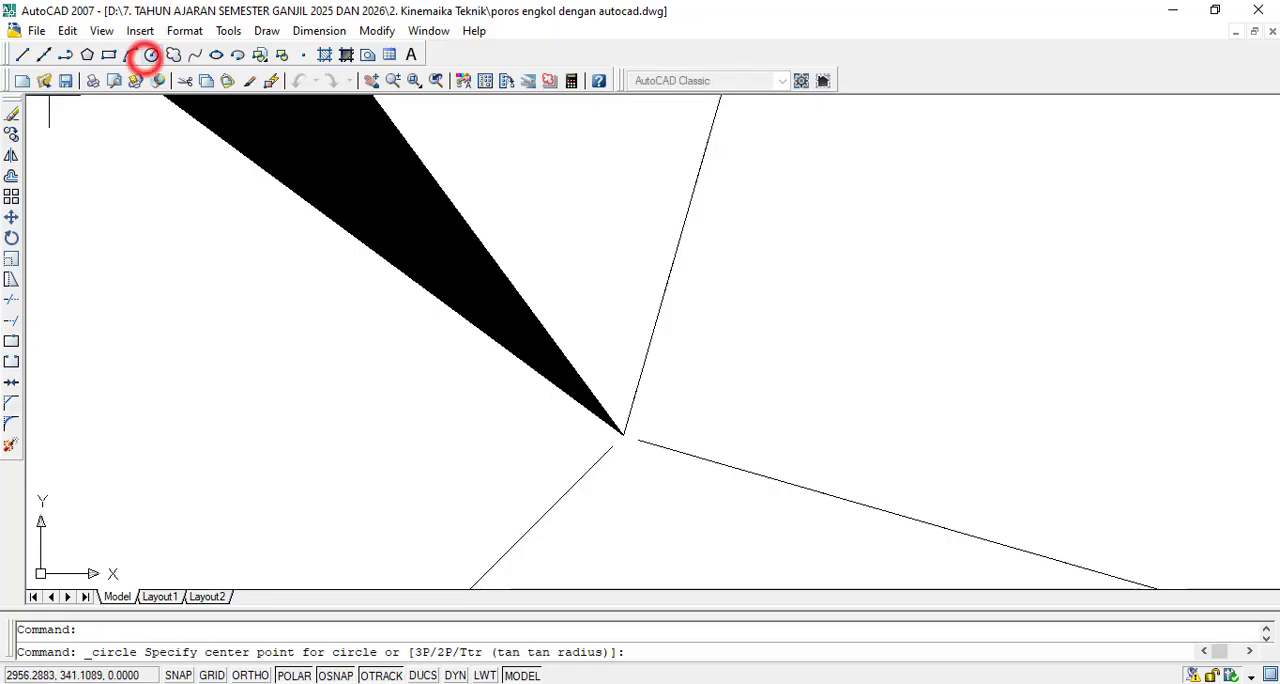
pyautogui.click(610, 420)
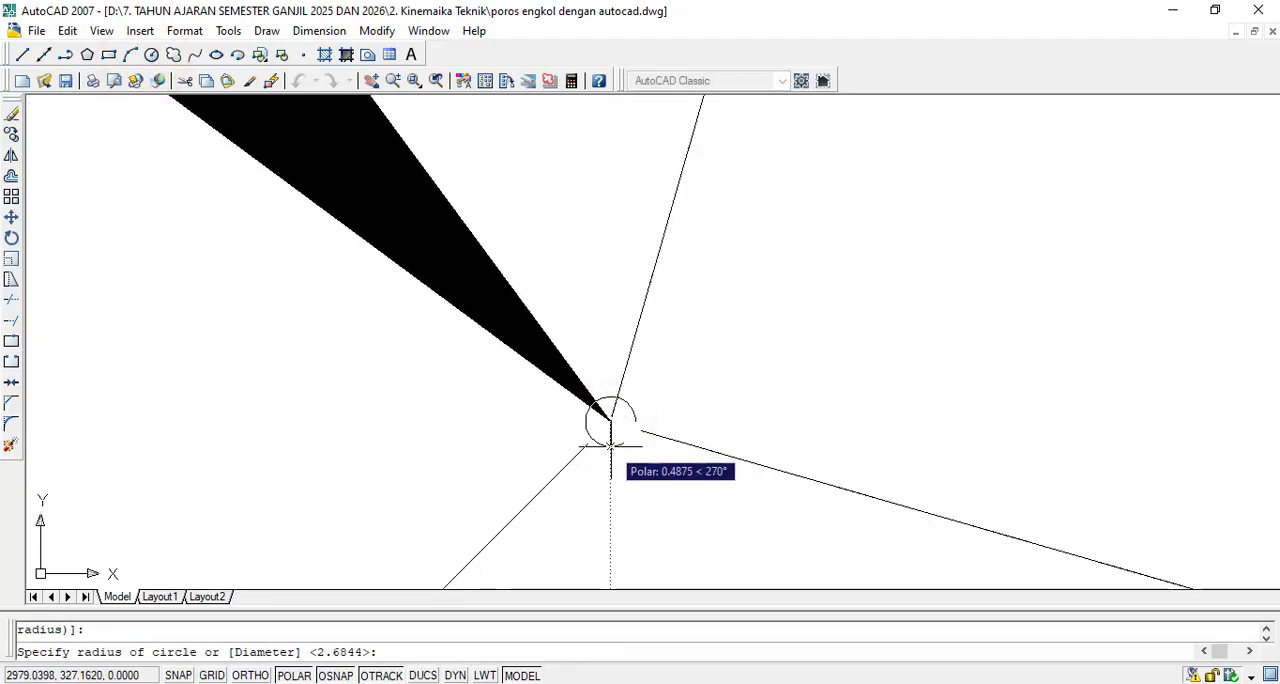
pyautogui.click(610, 446)
pyautogui.scroll(-3, 610, 446)
# - Enlarge the circle at point A to about three times its drawn radius
pyautogui.scroll(4, 608, 472)
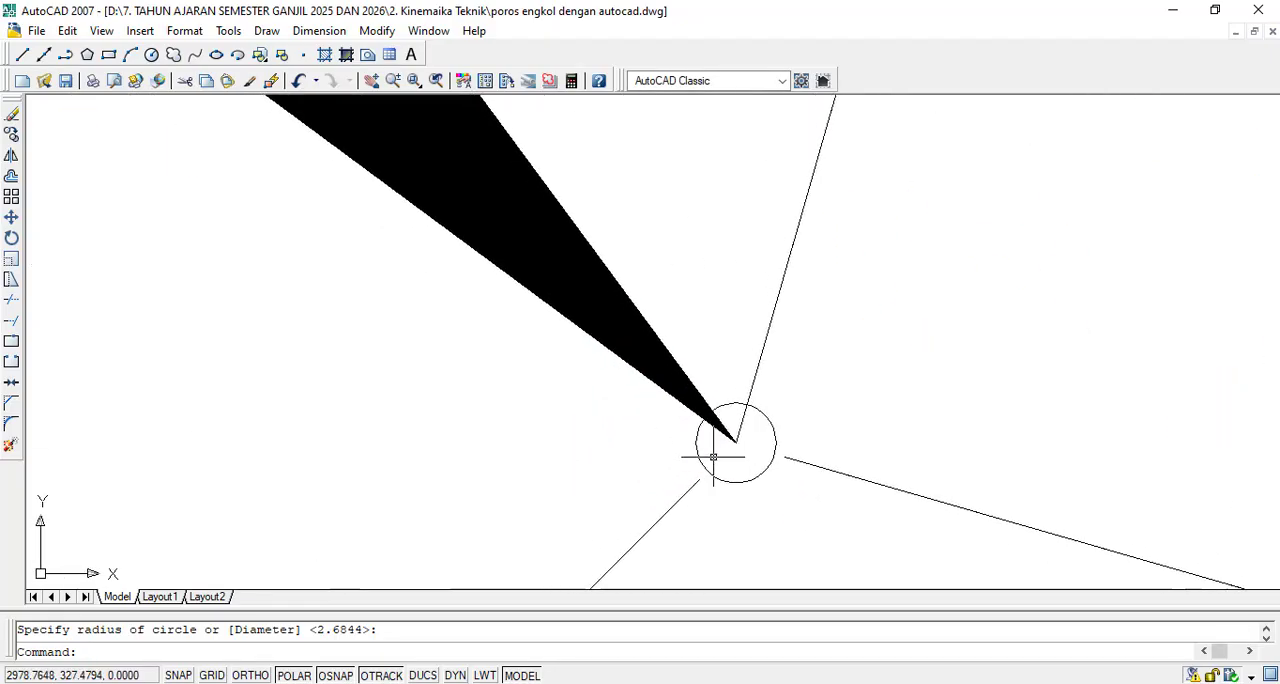
pyautogui.click(714, 483)
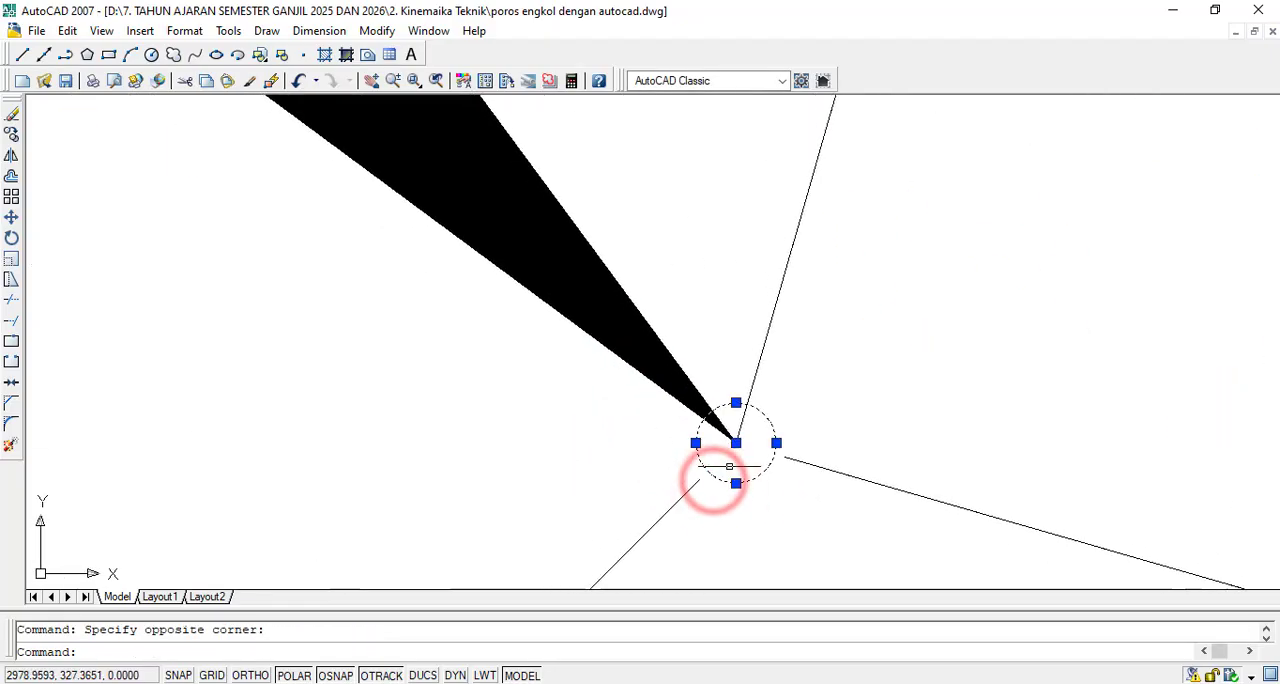
pyautogui.click(736, 483)
pyautogui.click(737, 562)
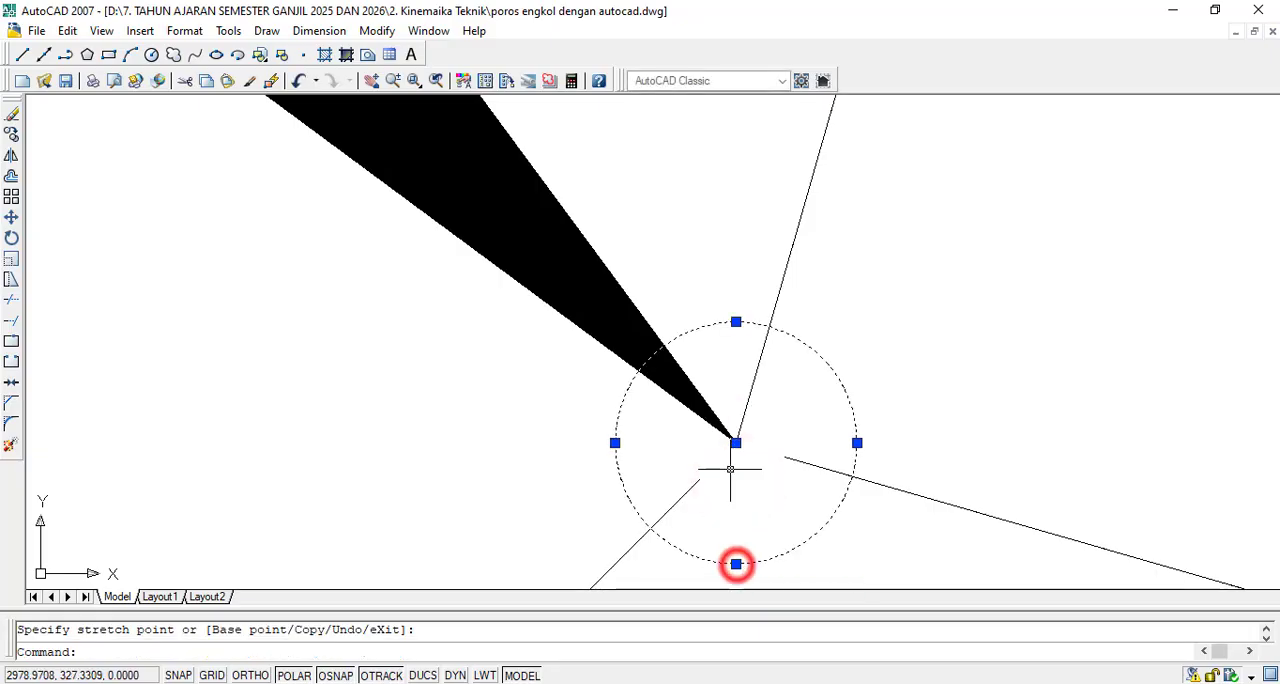
# - Fill the circle at point A with a SOLID hatch by picking internal points in its regions
pyautogui.scroll(-4, 889, 471)
pyautogui.scroll(2, 906, 451)
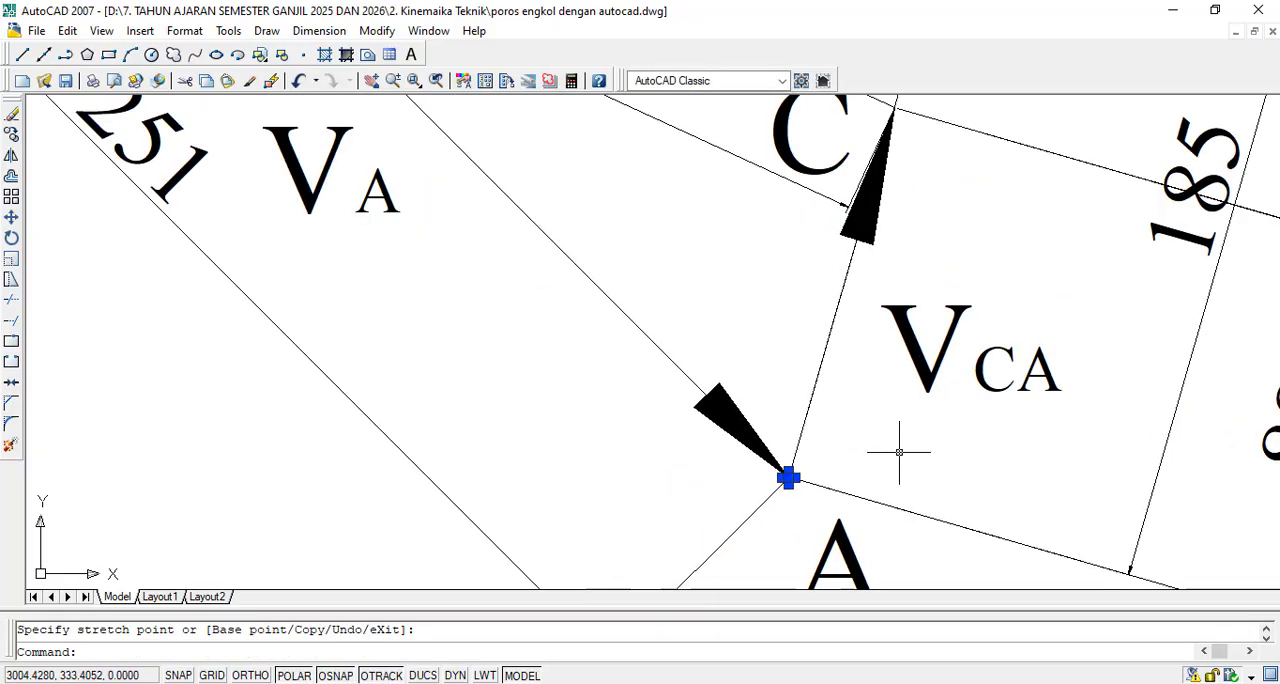
pyautogui.scroll(3, 831, 470)
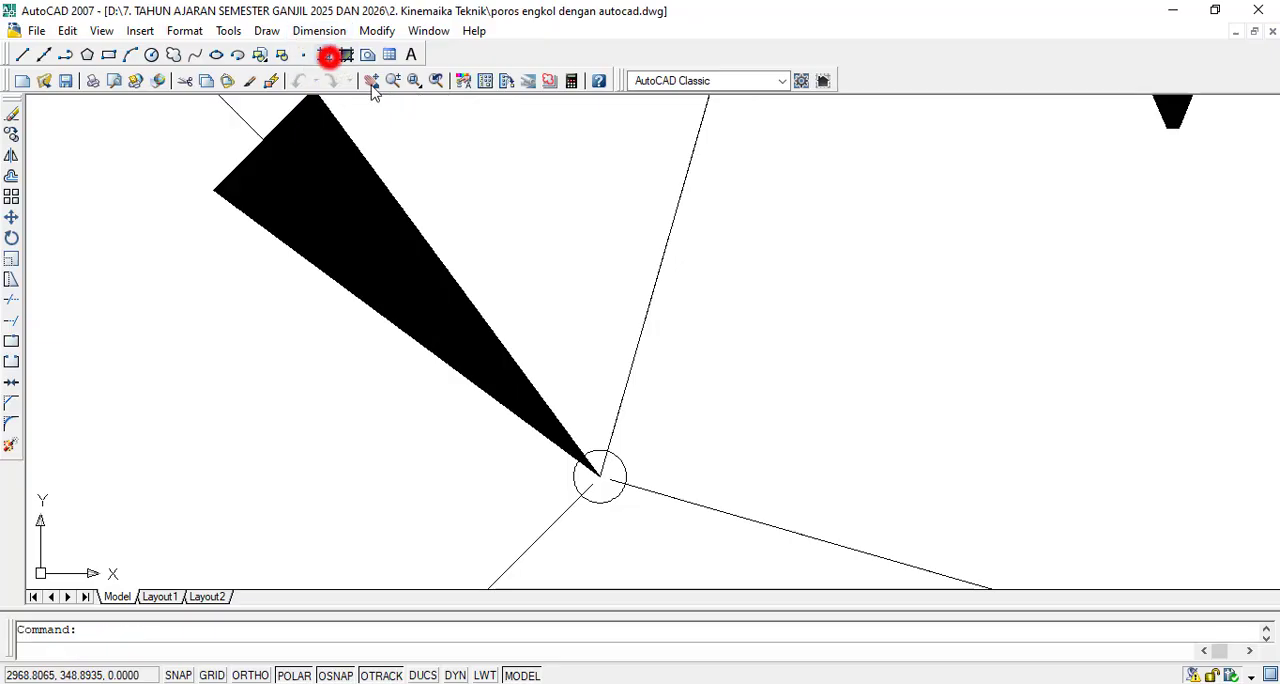
pyautogui.click(424, 116)
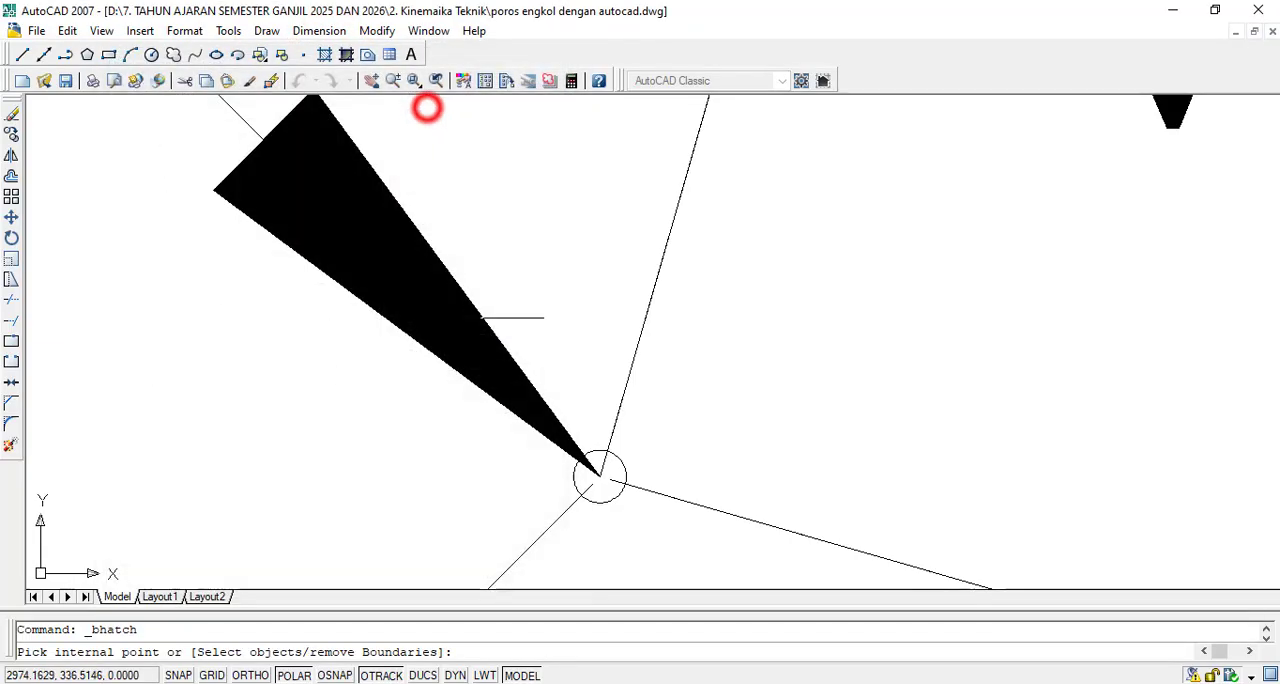
pyautogui.click(546, 499)
pyautogui.click(596, 445)
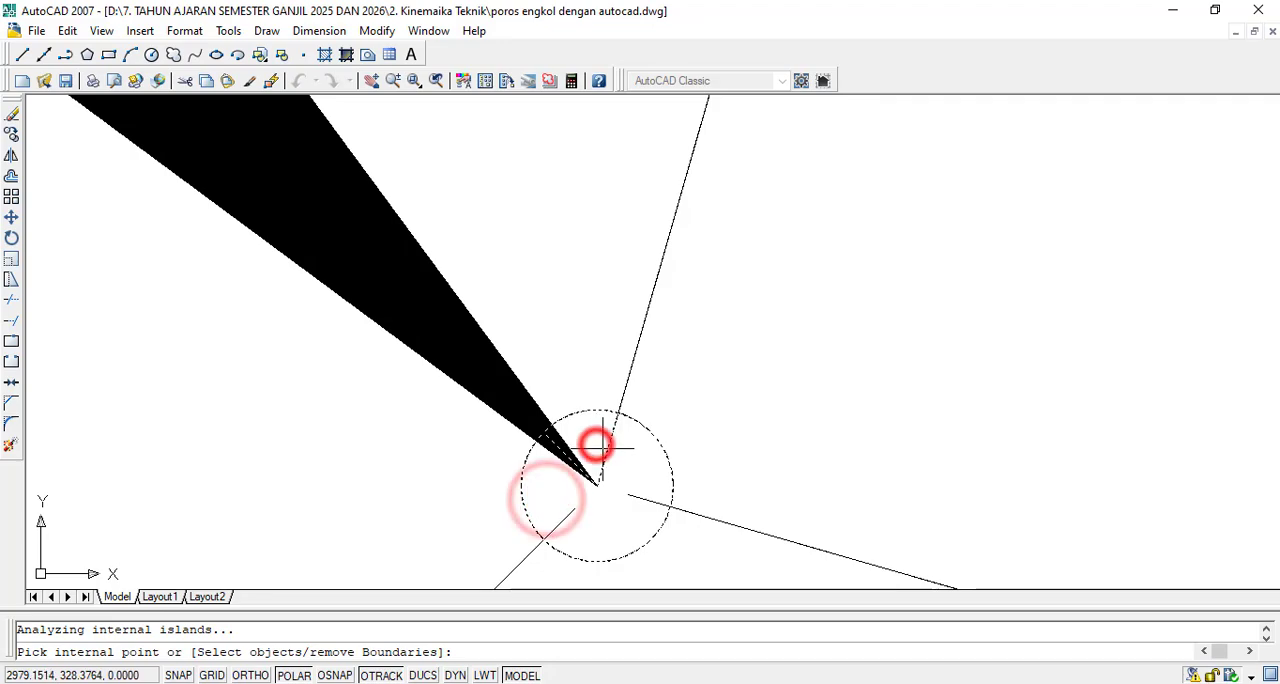
pyautogui.press('Return')
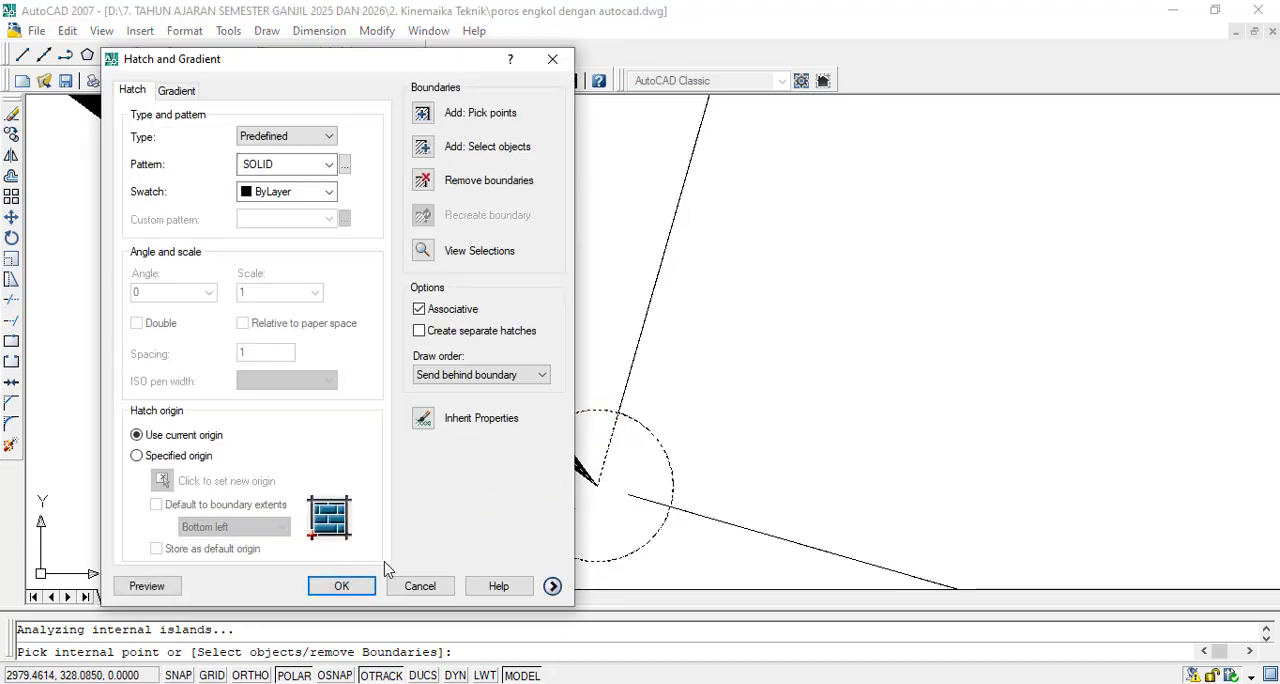
pyautogui.click(363, 588)
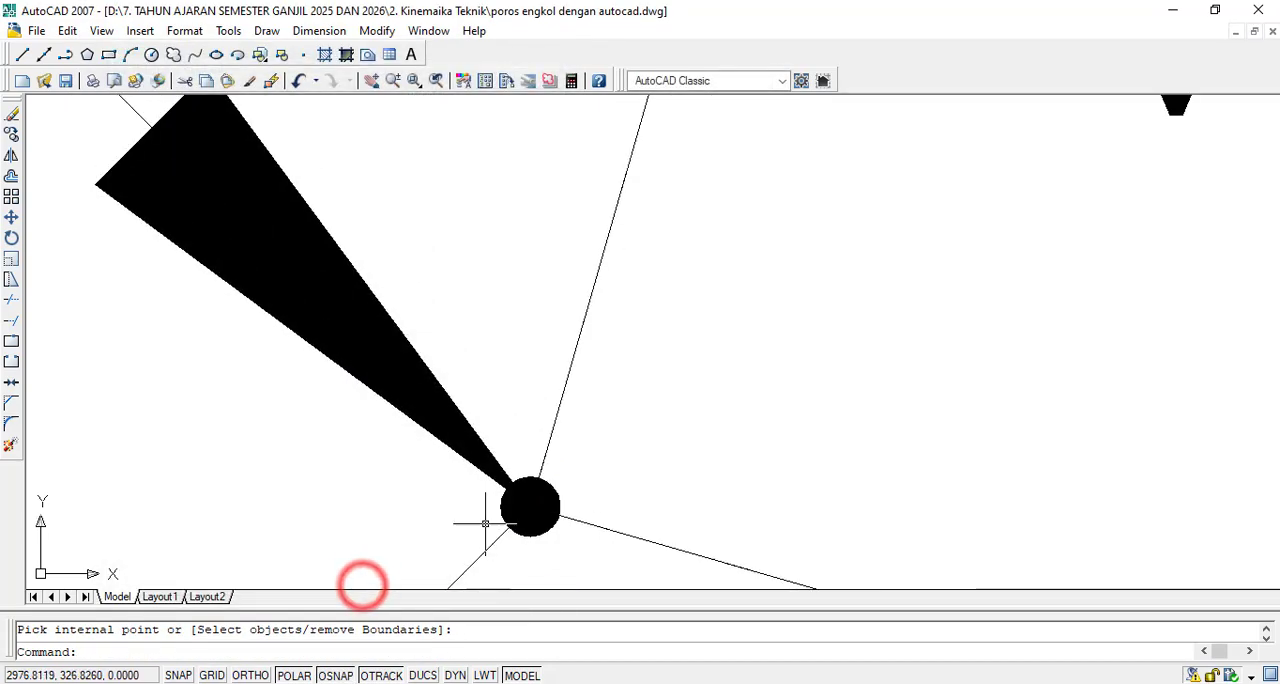
# - Copy the filled dot at point A, using its center as base point, onto point C at the tip of VCA
pyautogui.click(11, 134)
pyautogui.scroll(8, 604, 555)
pyautogui.click(360, 186)
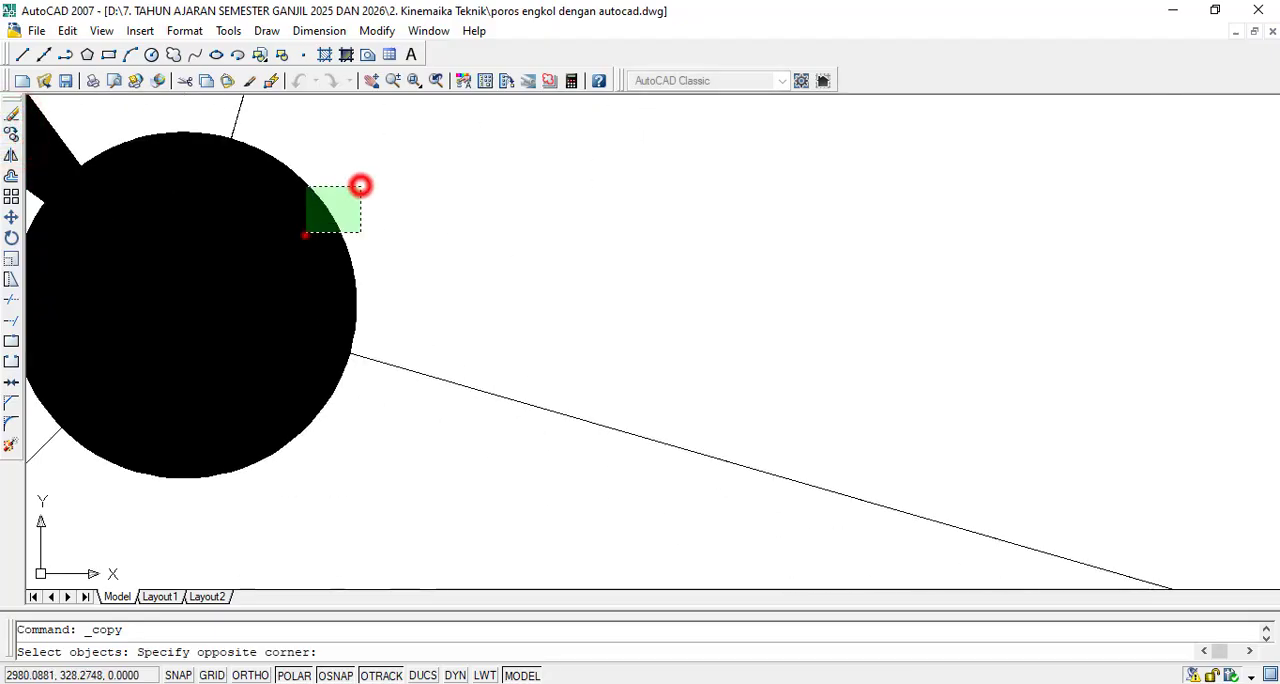
pyautogui.click(305, 235)
pyautogui.press('Return')
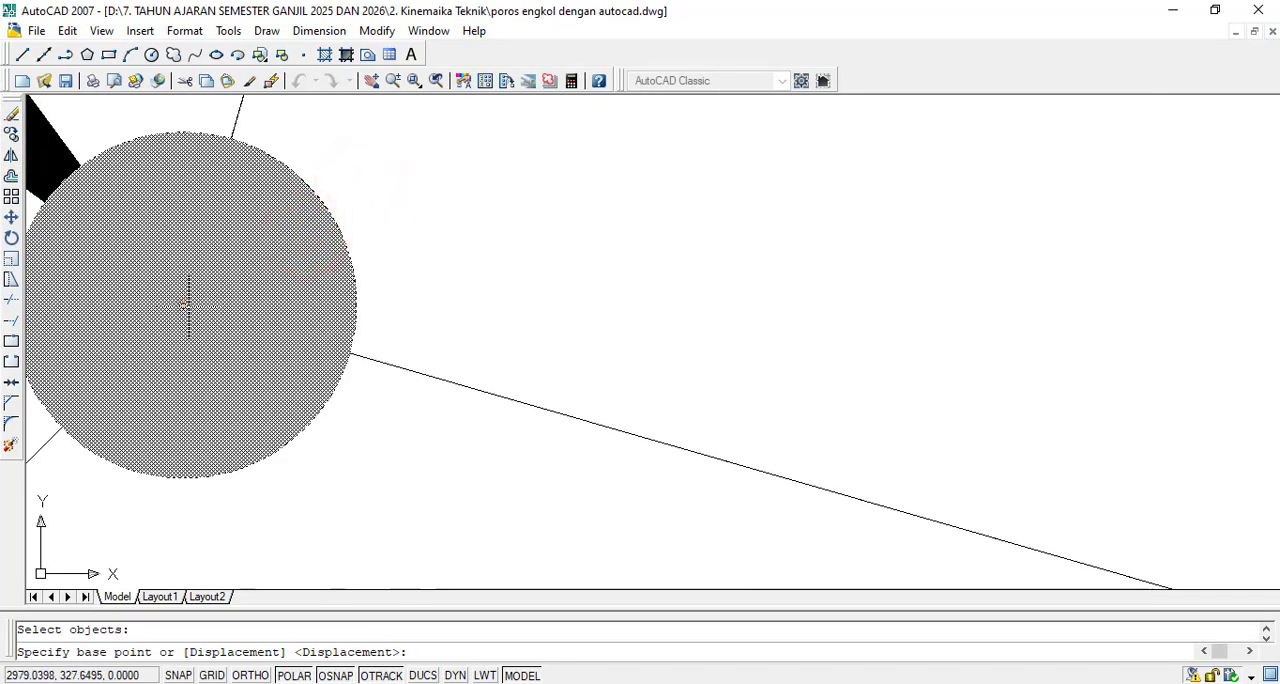
pyautogui.scroll(-8, 183, 306)
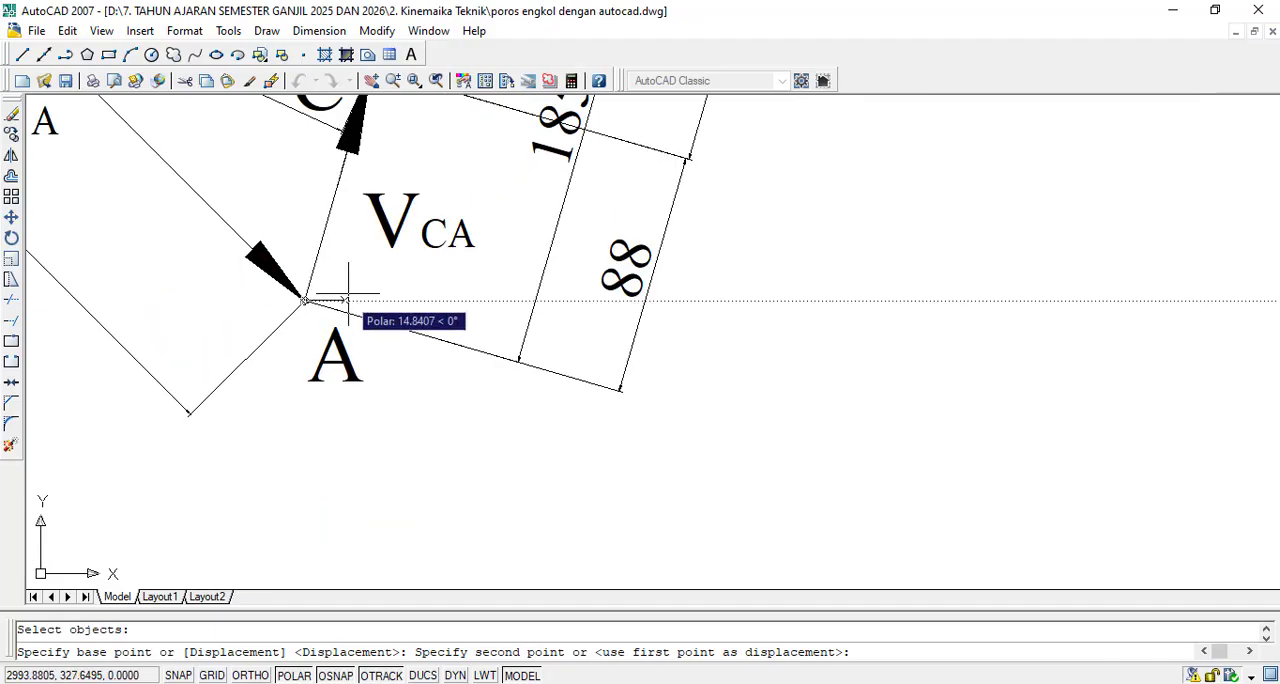
pyautogui.scroll(6, 378, 151)
pyautogui.scroll(-3, 357, 271)
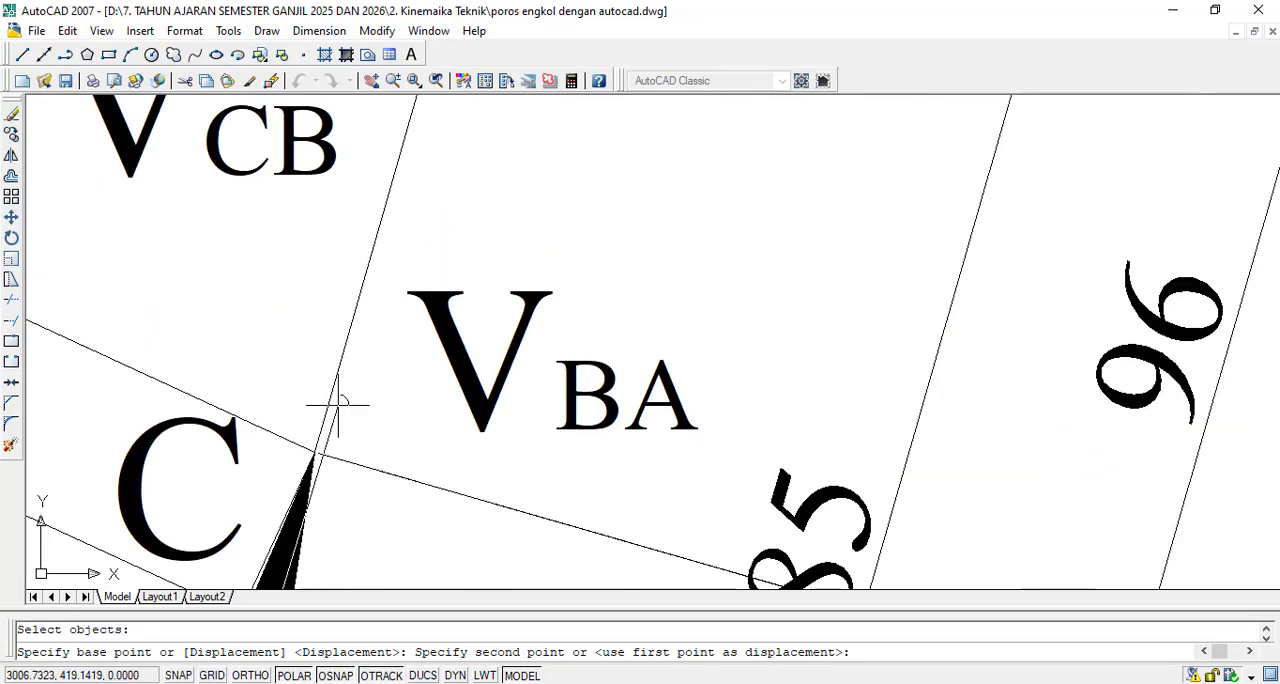
pyautogui.scroll(3, 329, 400)
pyautogui.scroll(2, 305, 450)
pyautogui.click(390, 341)
pyautogui.scroll(-10, 387, 343)
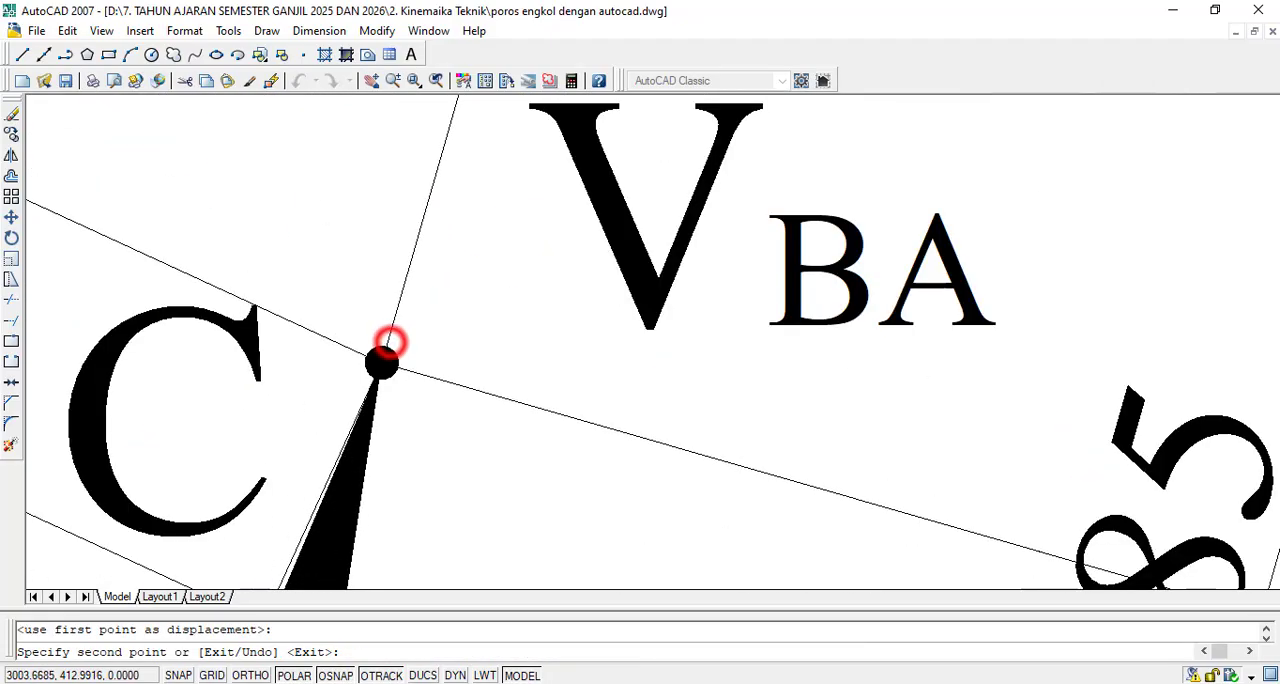
# - Place further copies of the dot on point B and on the common origin of VB, VC and VA, then finish copying
pyautogui.scroll(4, 466, 140)
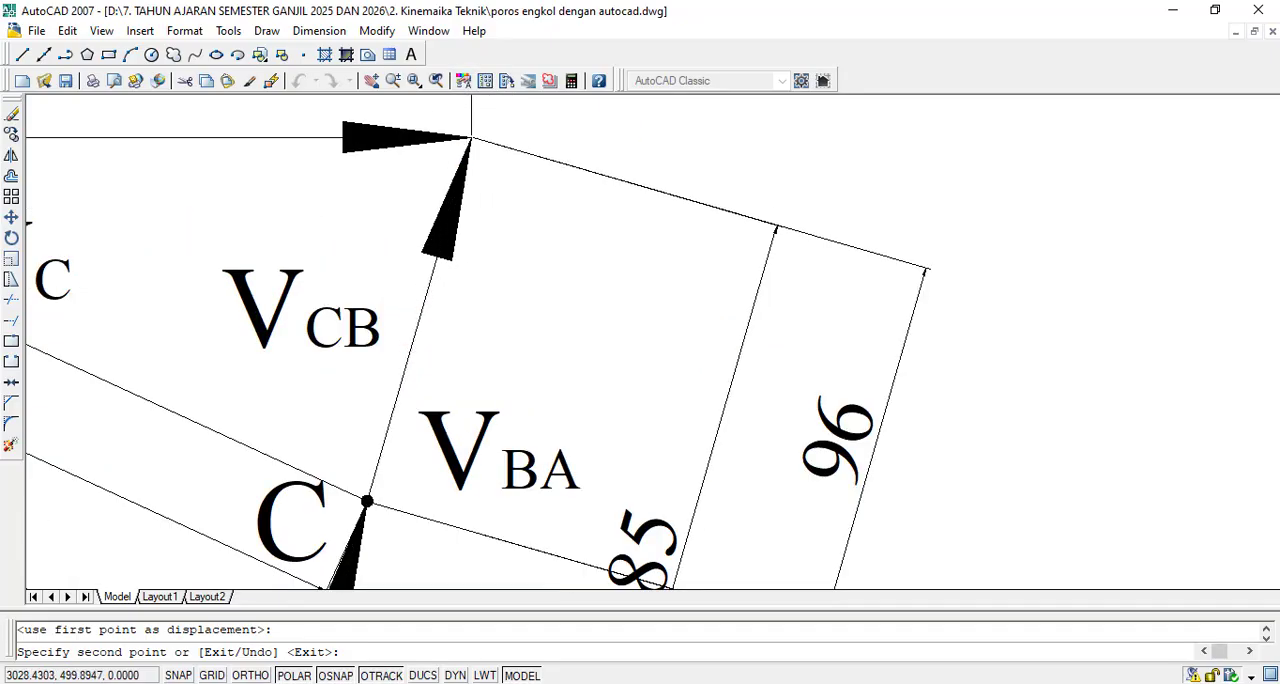
pyautogui.scroll(-2, 443, 137)
pyautogui.scroll(2, 504, 236)
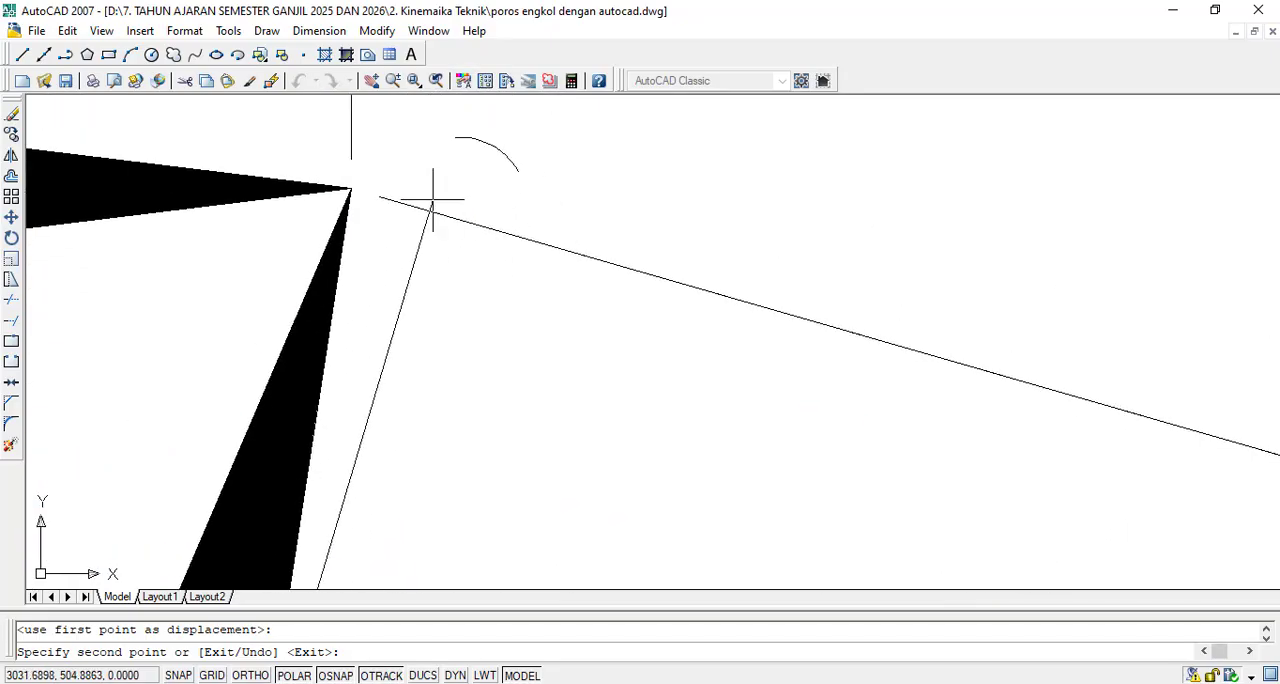
pyautogui.click(350, 187)
pyautogui.scroll(-6, 543, 200)
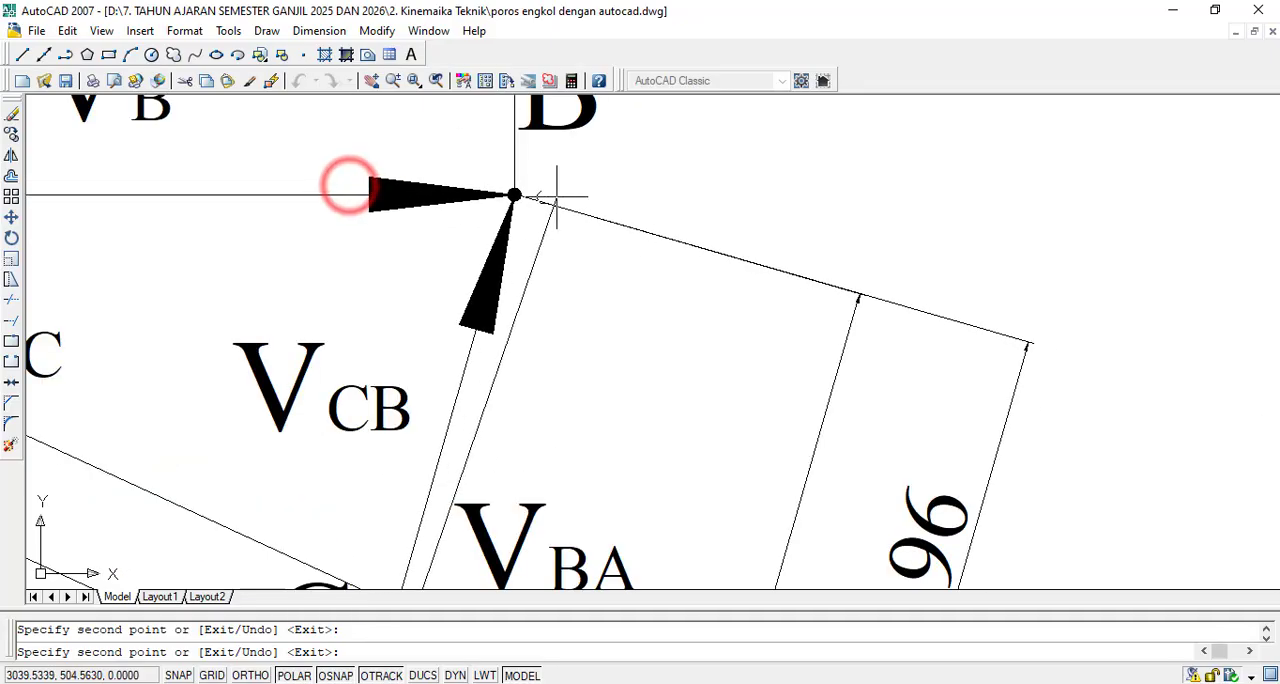
pyautogui.scroll(4, 488, 243)
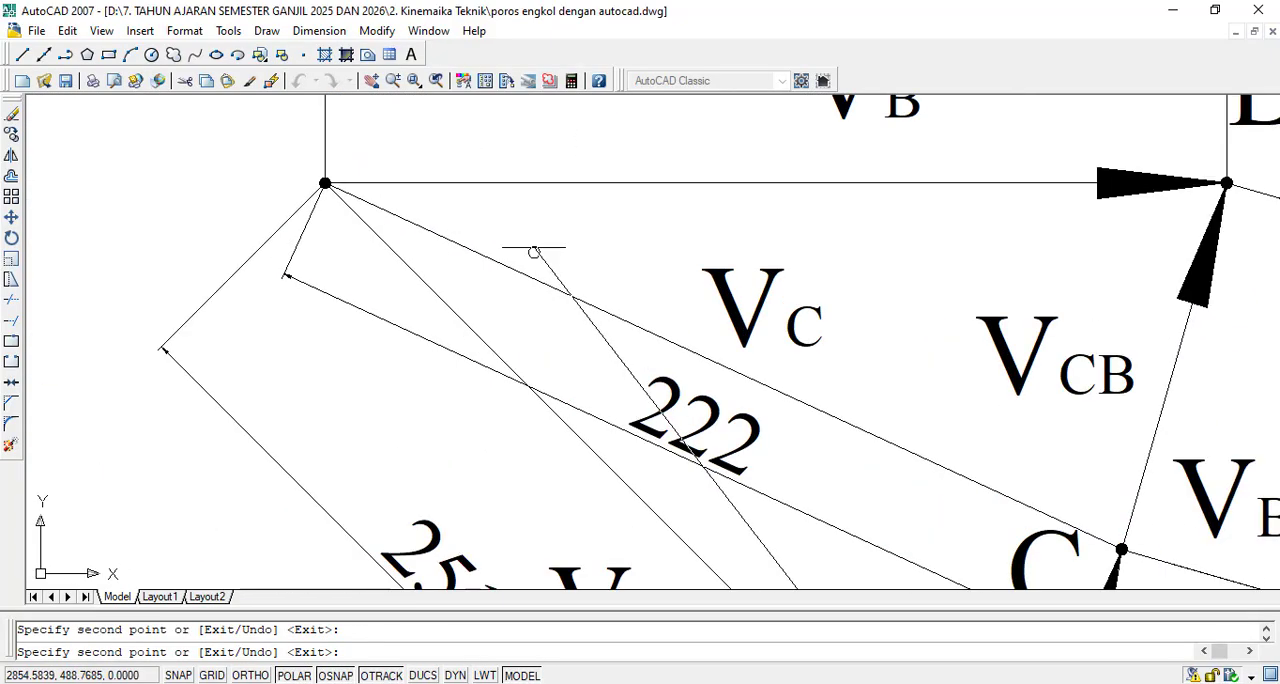
pyautogui.scroll(-4, 325, 256)
pyautogui.scroll(6, 455, 315)
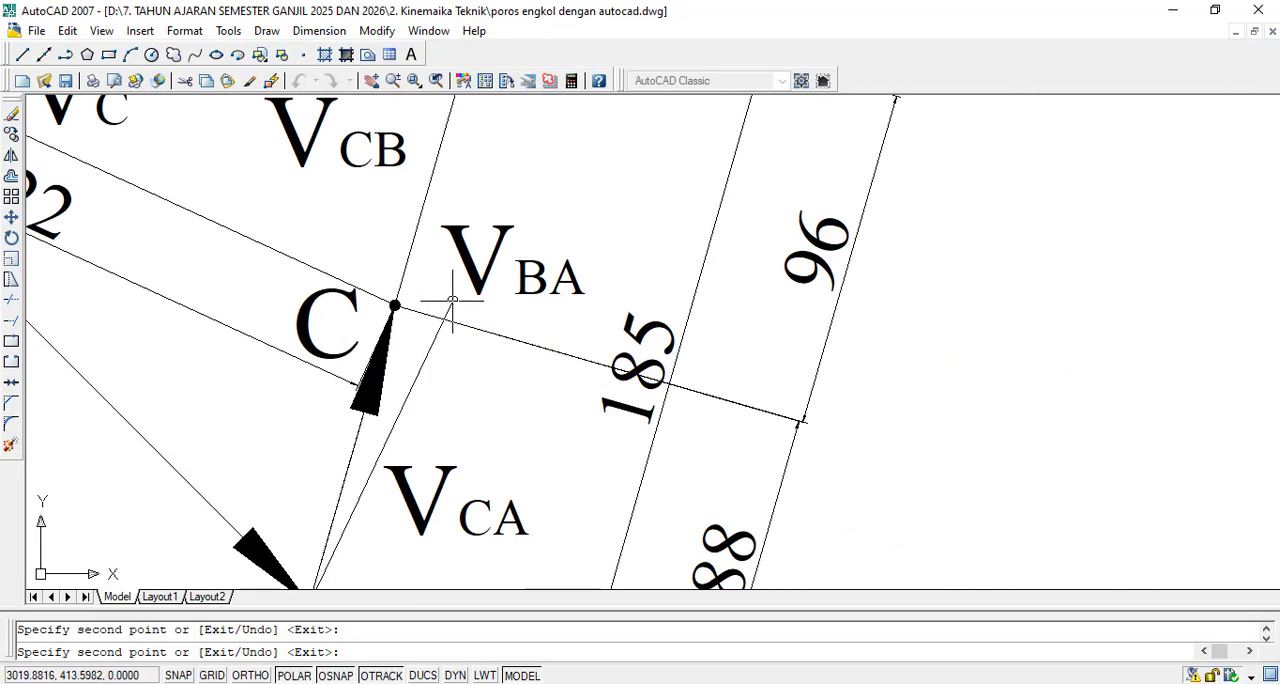
pyautogui.press('Escape')
pyautogui.scroll(-5, 675, 327)
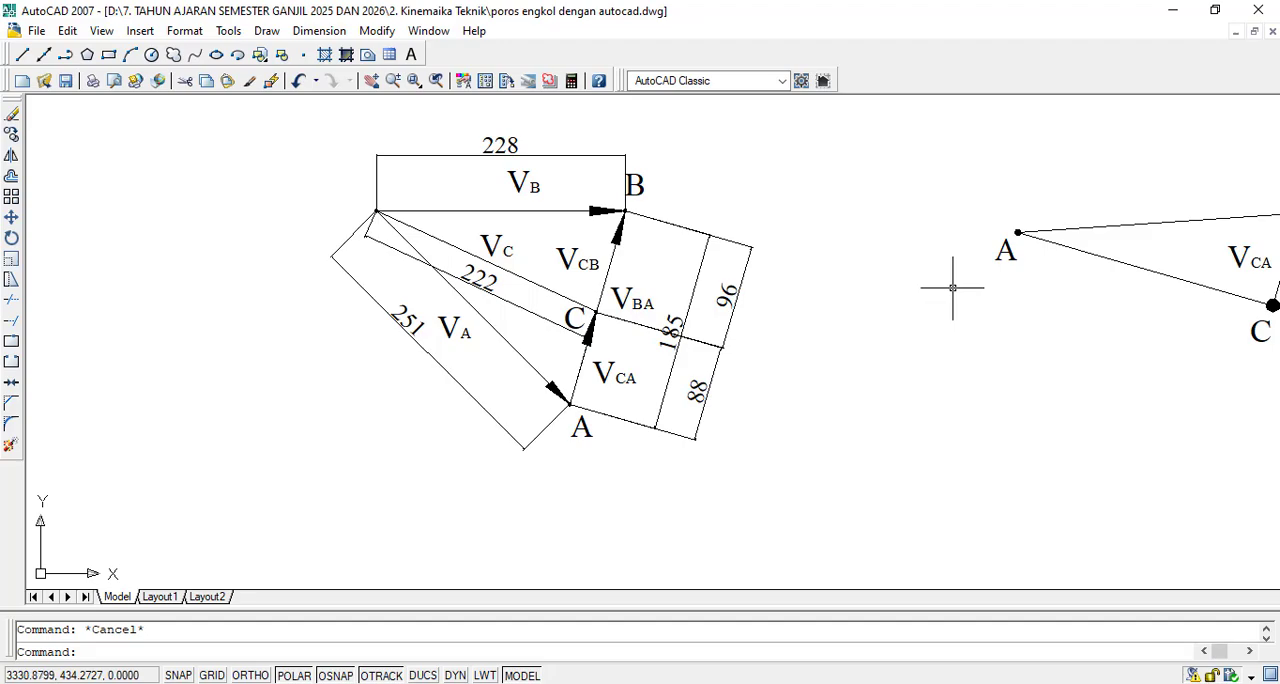
# - Capture the A–C–B image diagram with its VCA and VBA arrows as a screenshot and copy it to the clipboard
pyautogui.scroll(-3, 830, 282)
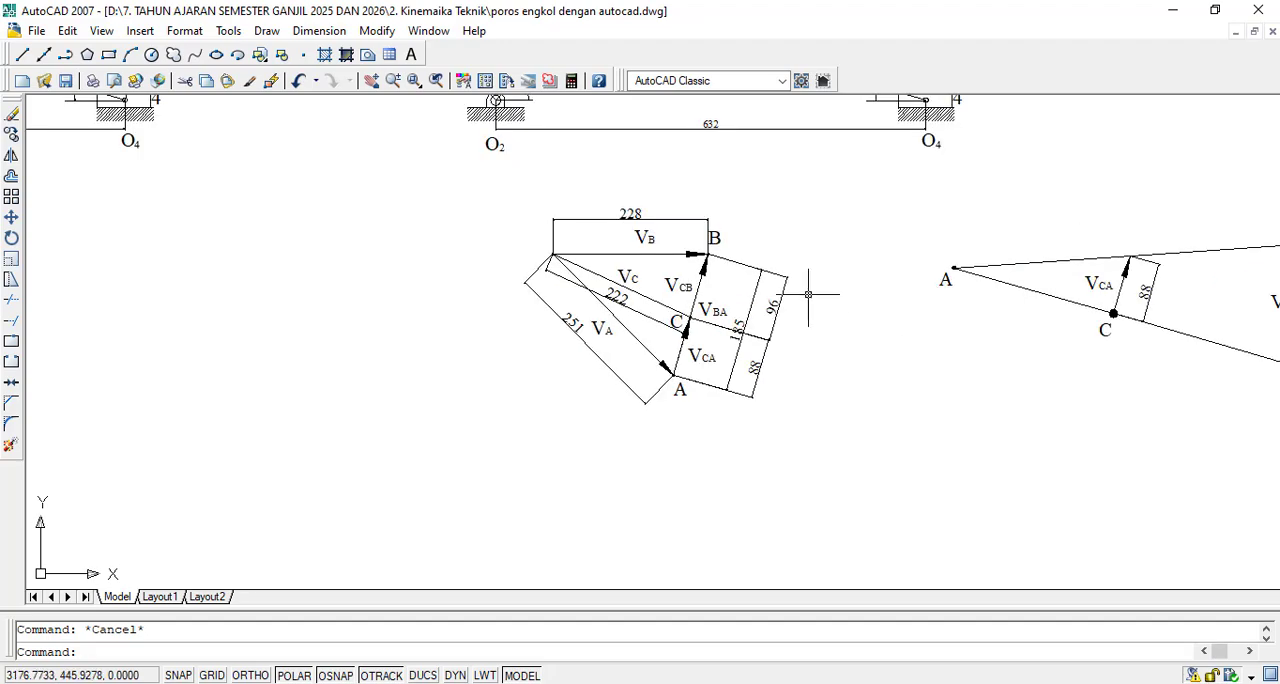
pyautogui.scroll(2, 635, 291)
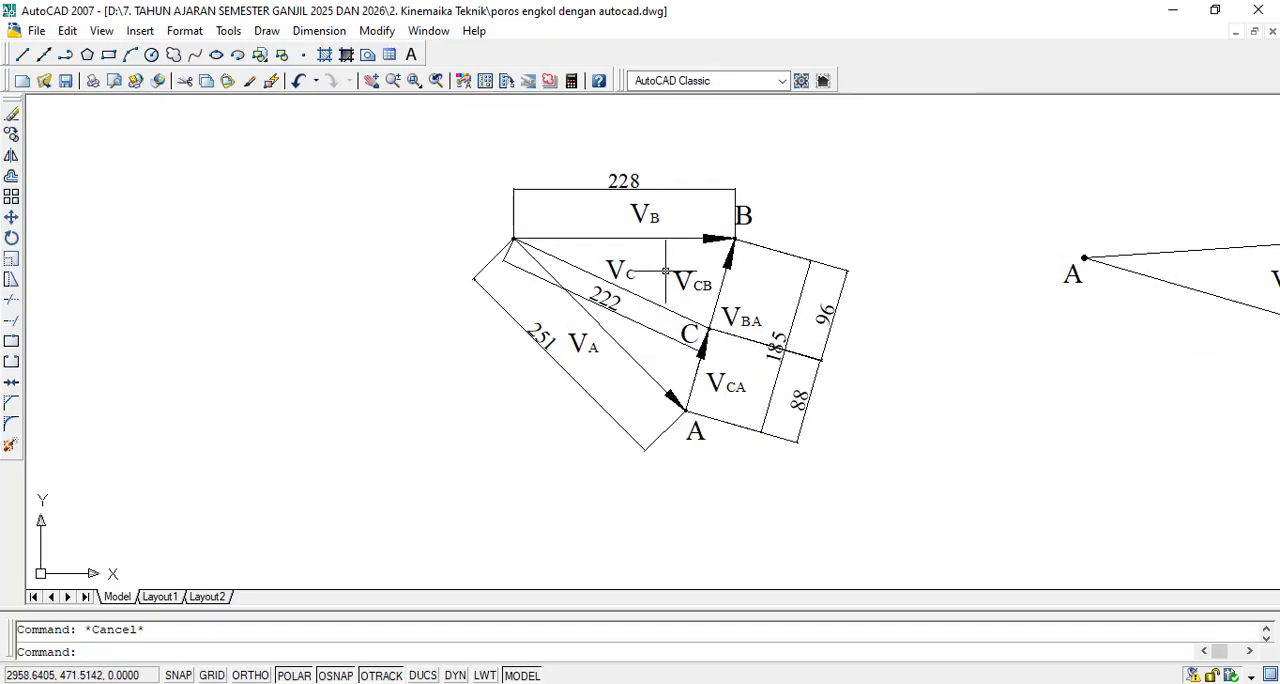
pyautogui.scroll(-4, 665, 271)
pyautogui.scroll(4, 1120, 300)
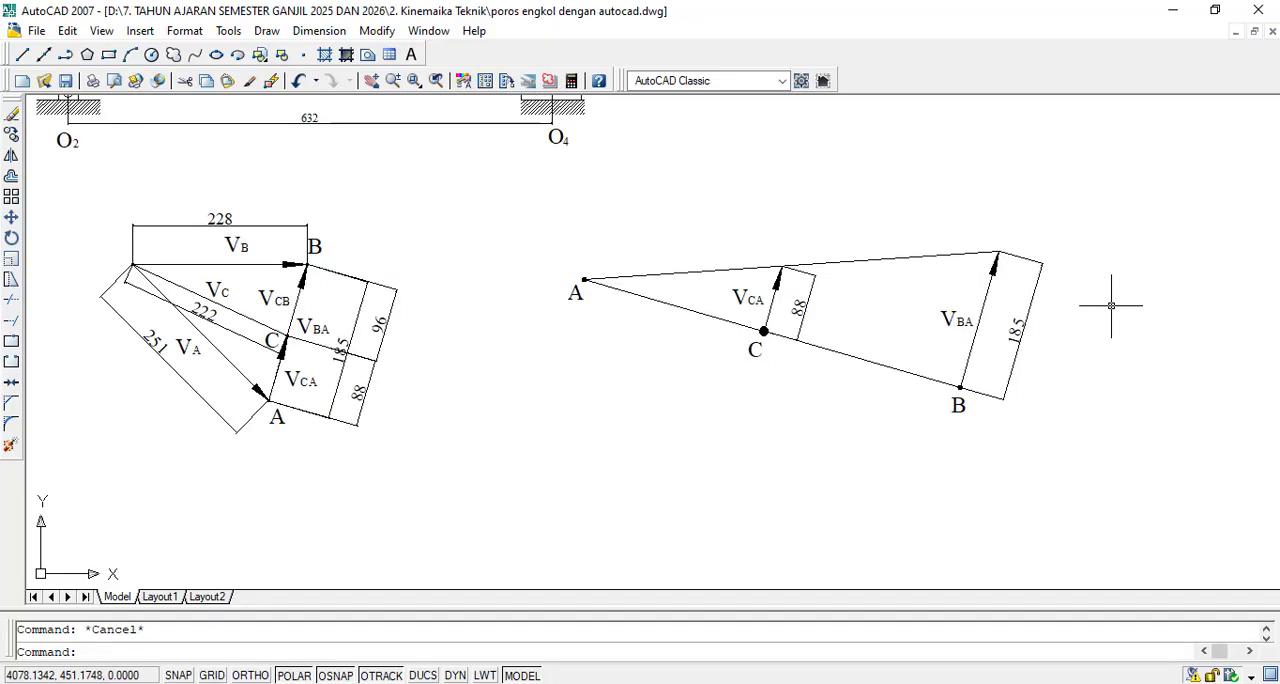
pyautogui.press('Print')
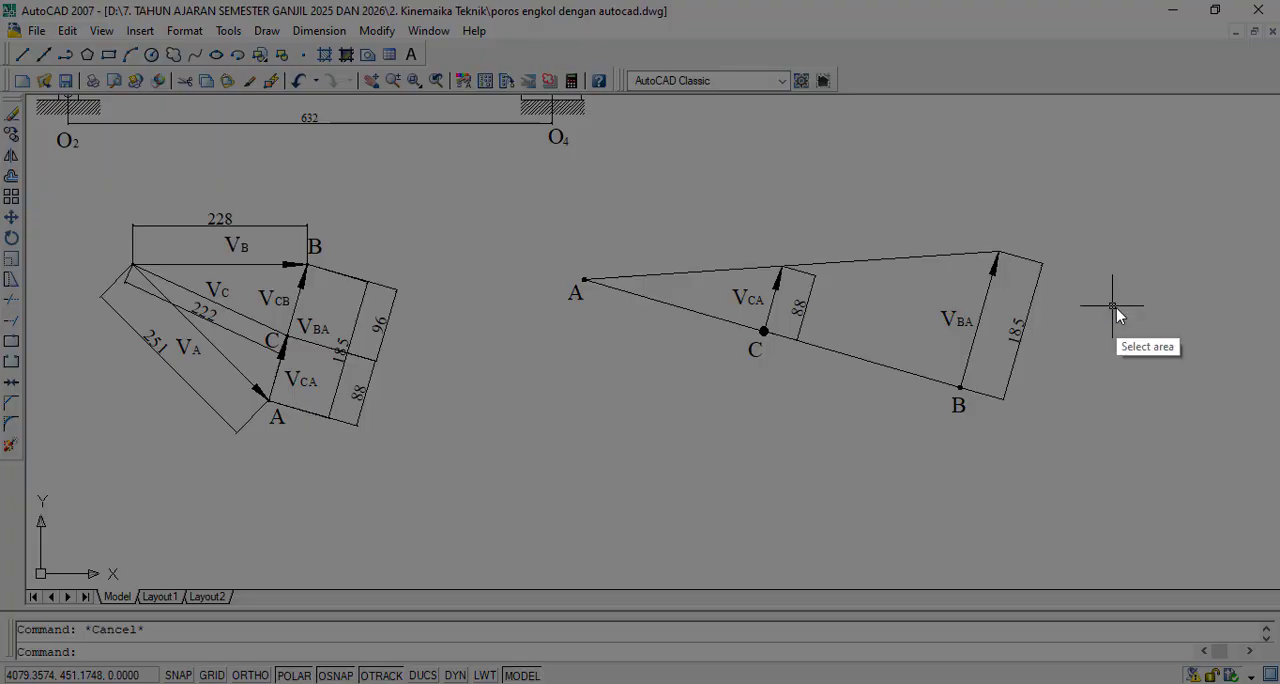
pyautogui.press('Escape')
pyautogui.press('Print')
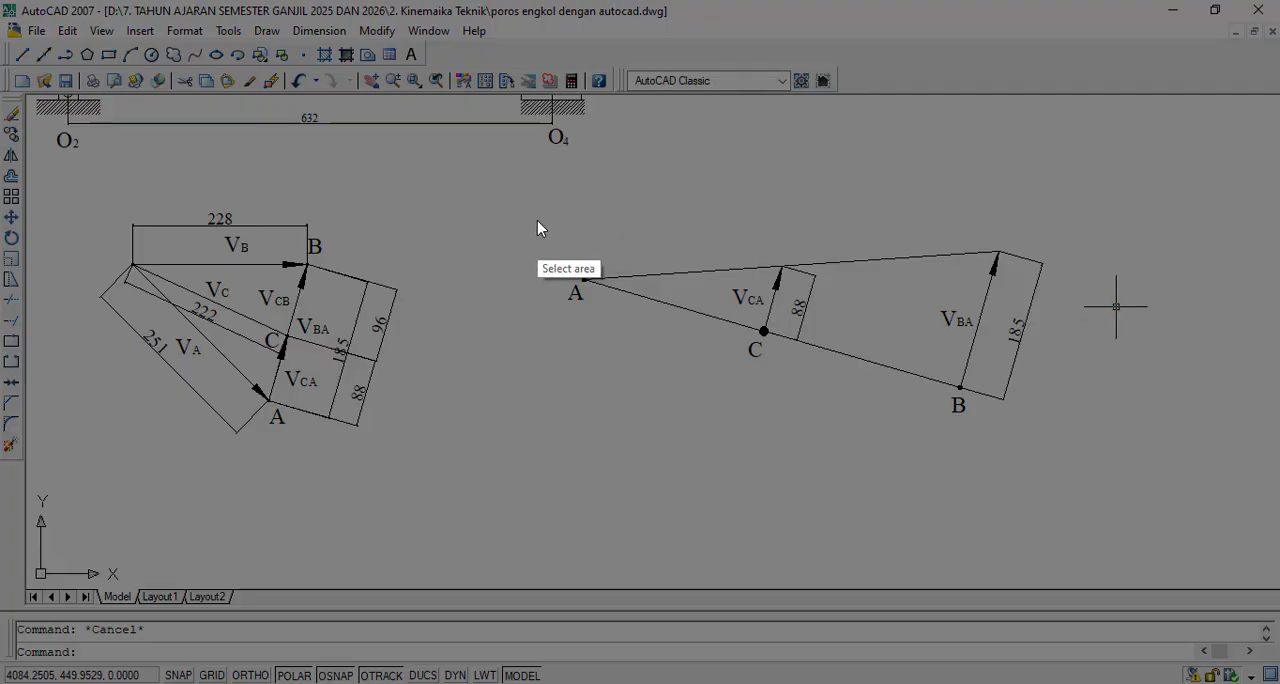
pyautogui.moveTo(538, 191); pyautogui.dragTo(1062, 423)
pyautogui.click(990, 443)
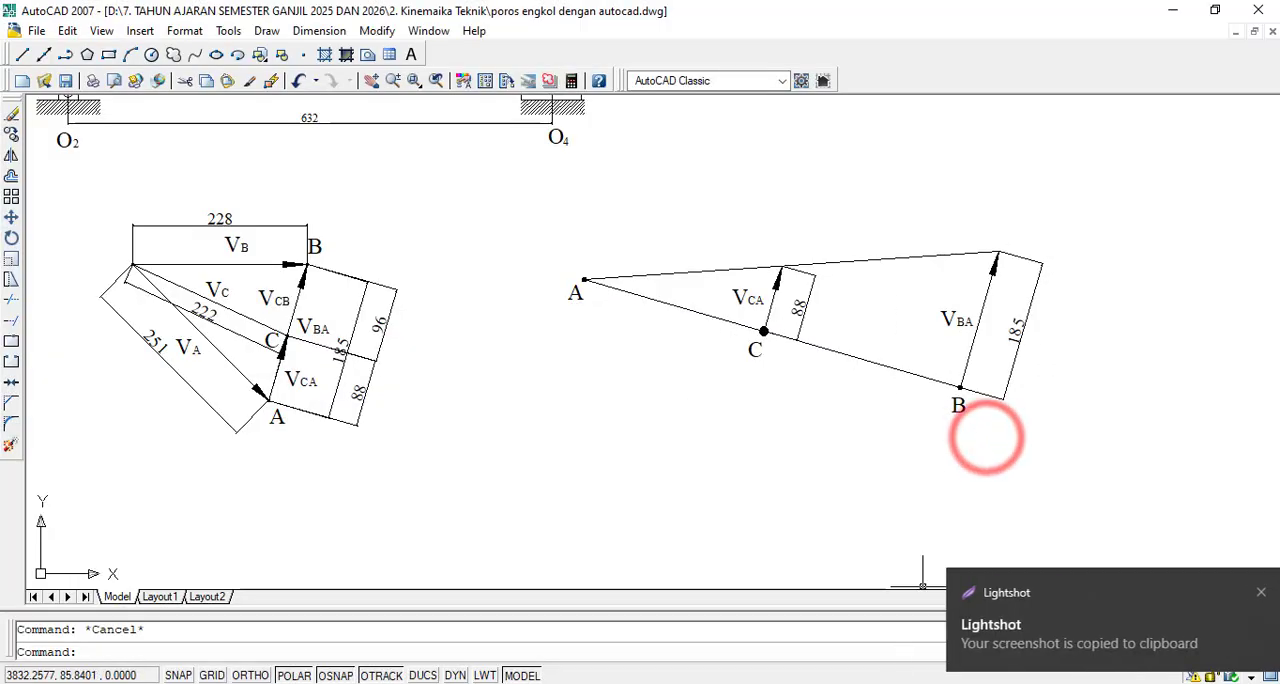
# - Switch to the Word document, paste the diagram after "Analisis Menggunakan Metode Image." and set its wrapping to In Front of Text
pyautogui.hotkey('alt', 'Tab')
pyautogui.scroll(-1, 758, 488)
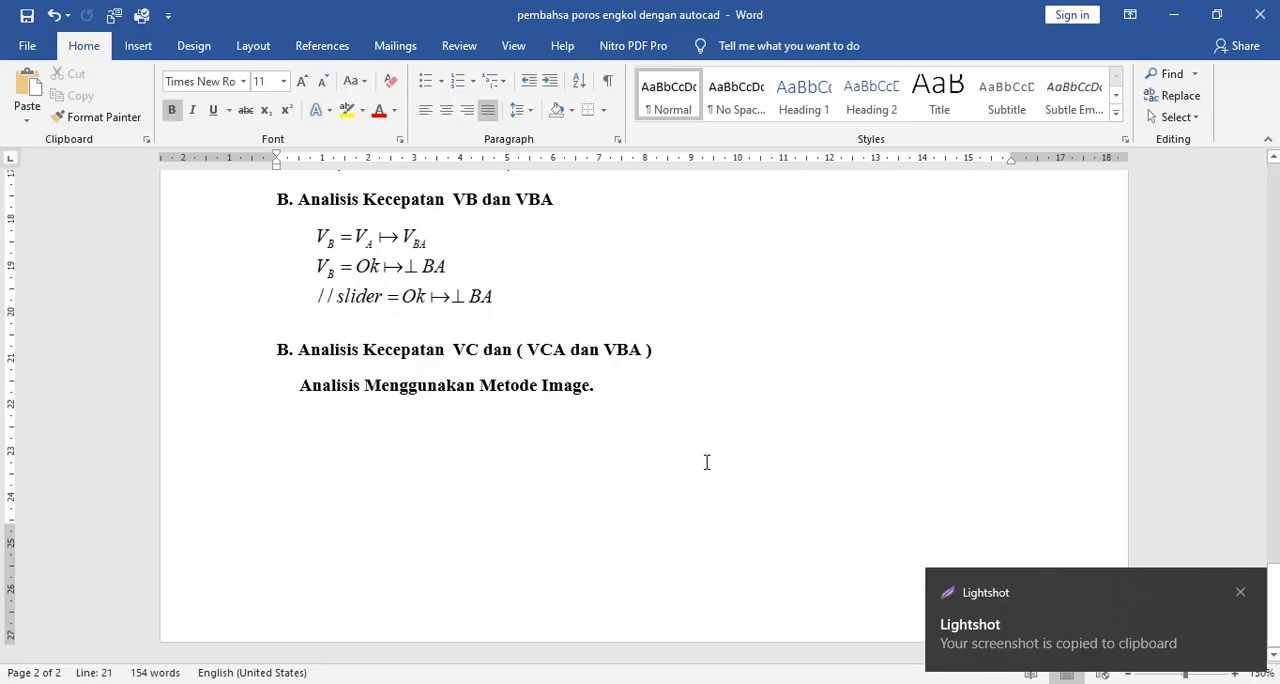
pyautogui.hotkey('ctrl', 'v')
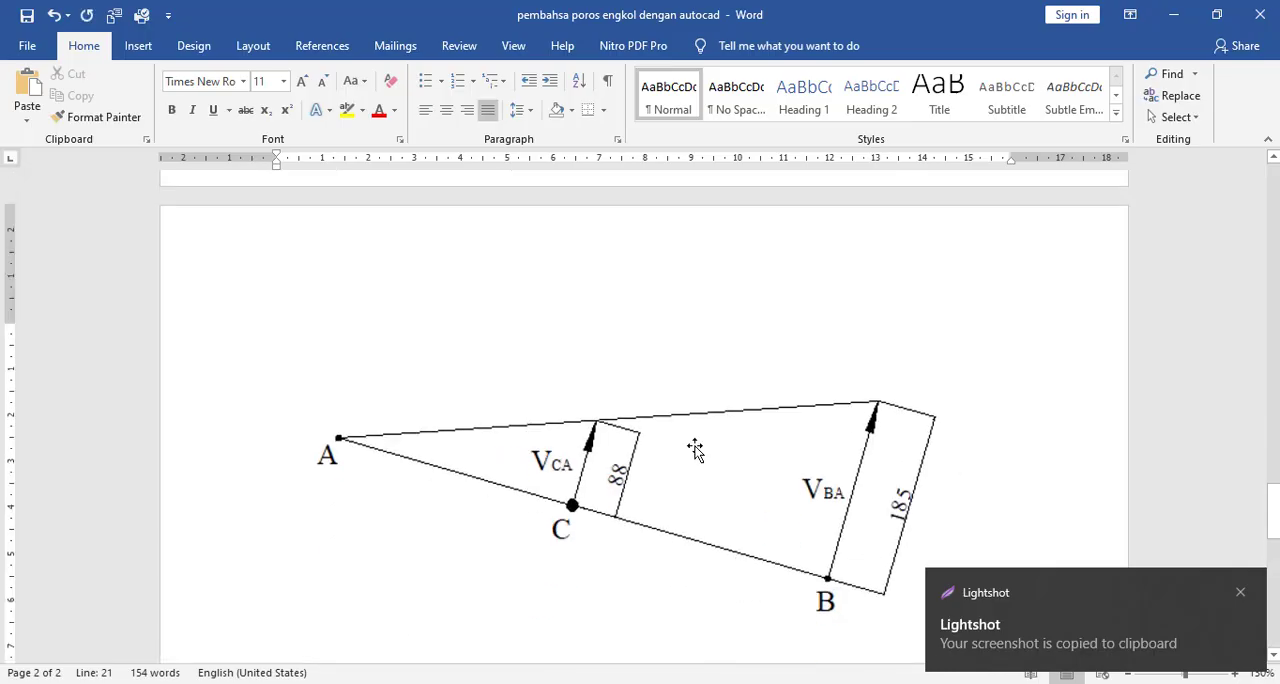
pyautogui.click(694, 450)
pyautogui.click(987, 336)
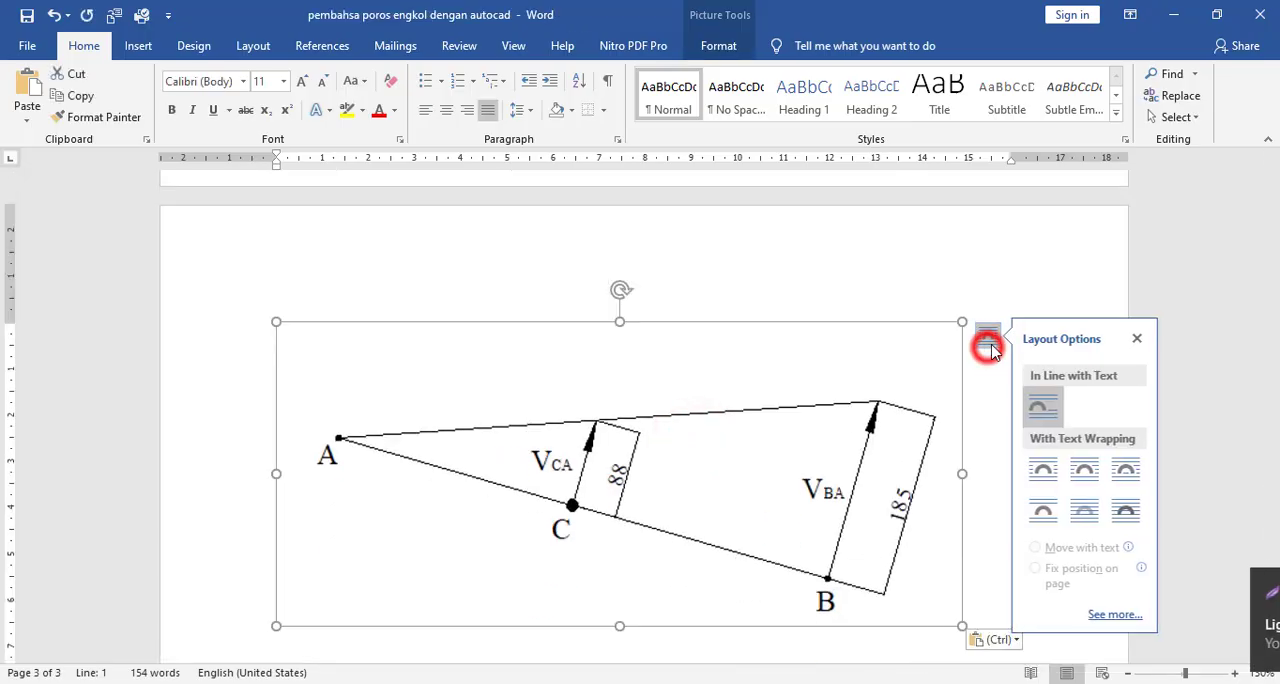
pyautogui.click(1128, 515)
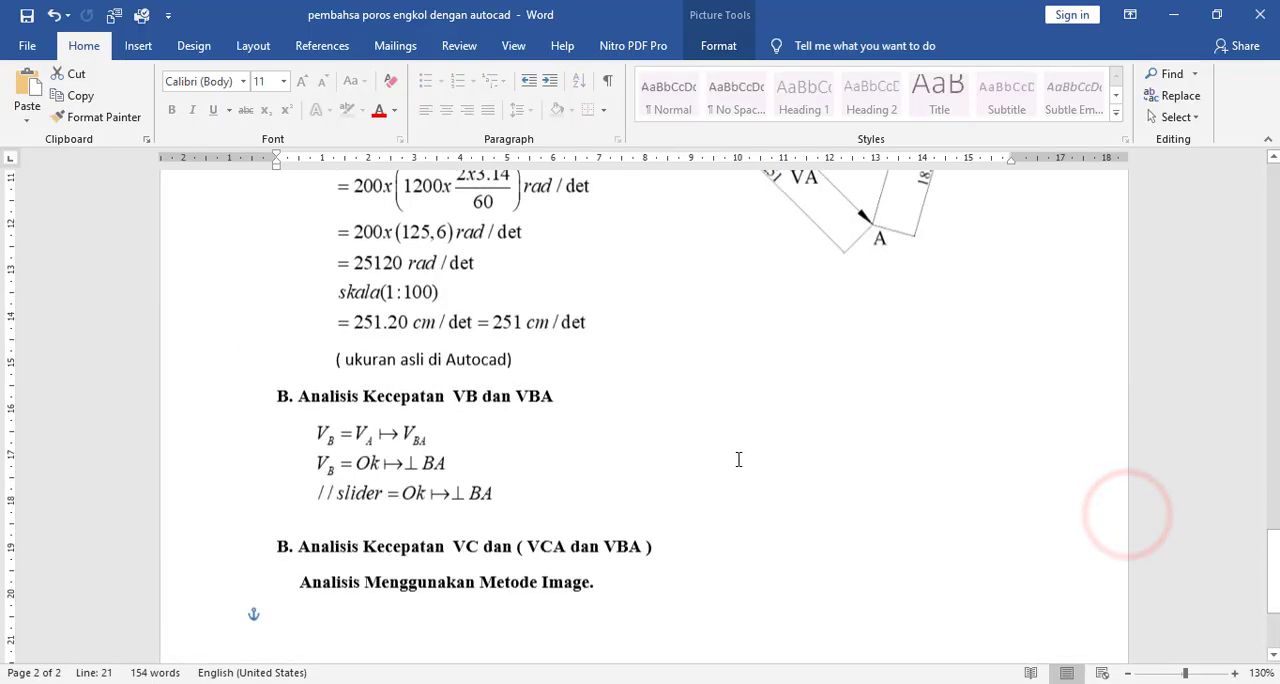
# - Shrink the pasted diagram to a bit over half its width and position it below and right of "Analisis Menggunakan Metode Image."
pyautogui.keyDown('ctrl'); pyautogui.scroll(-3, 791, 423); pyautogui.keyUp('ctrl')
pyautogui.scroll(3, 791, 423)
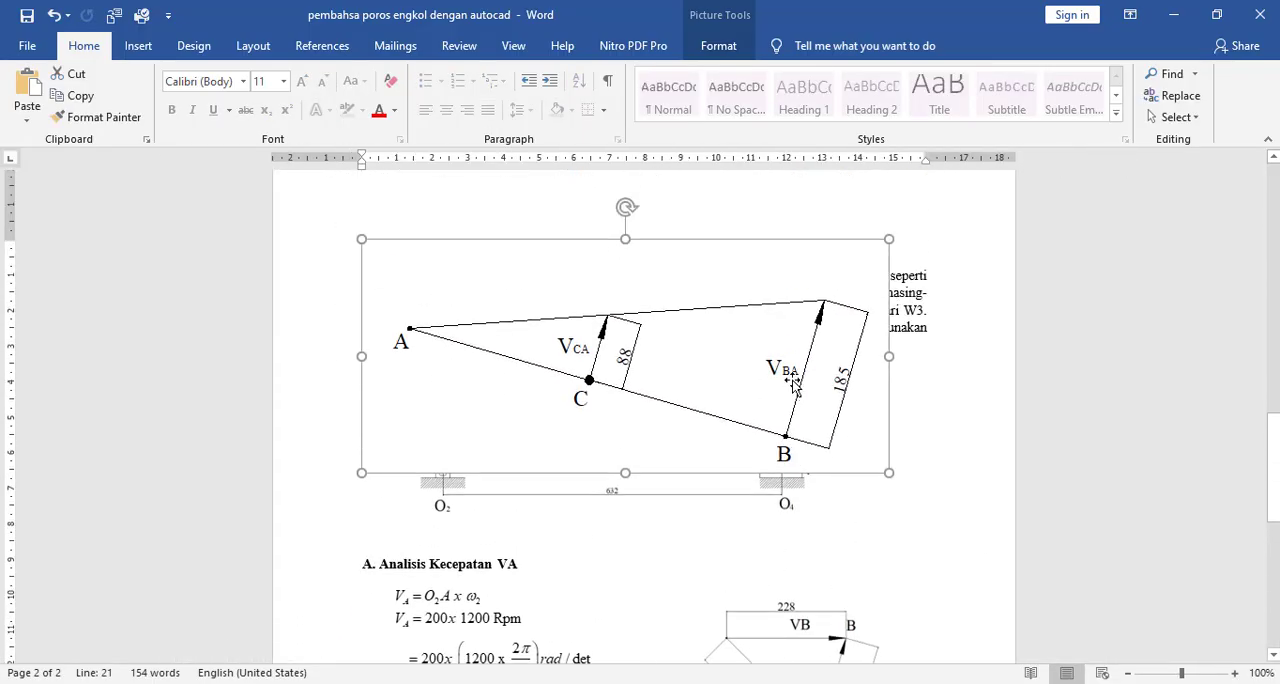
pyautogui.click(721, 407)
pyautogui.moveTo(721, 407); pyautogui.dragTo(816, 583)
pyautogui.scroll(-1, 821, 338)
pyautogui.scroll(-1, 843, 420)
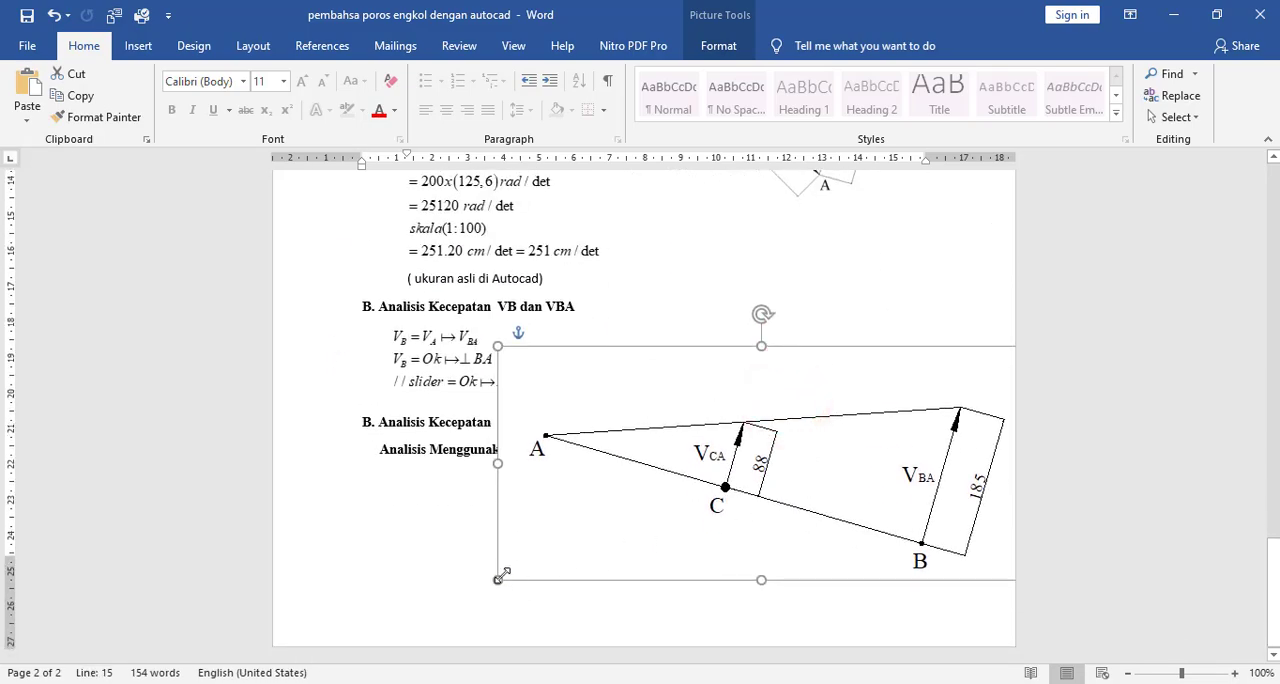
pyautogui.moveTo(500, 578); pyautogui.dragTo(814, 457)
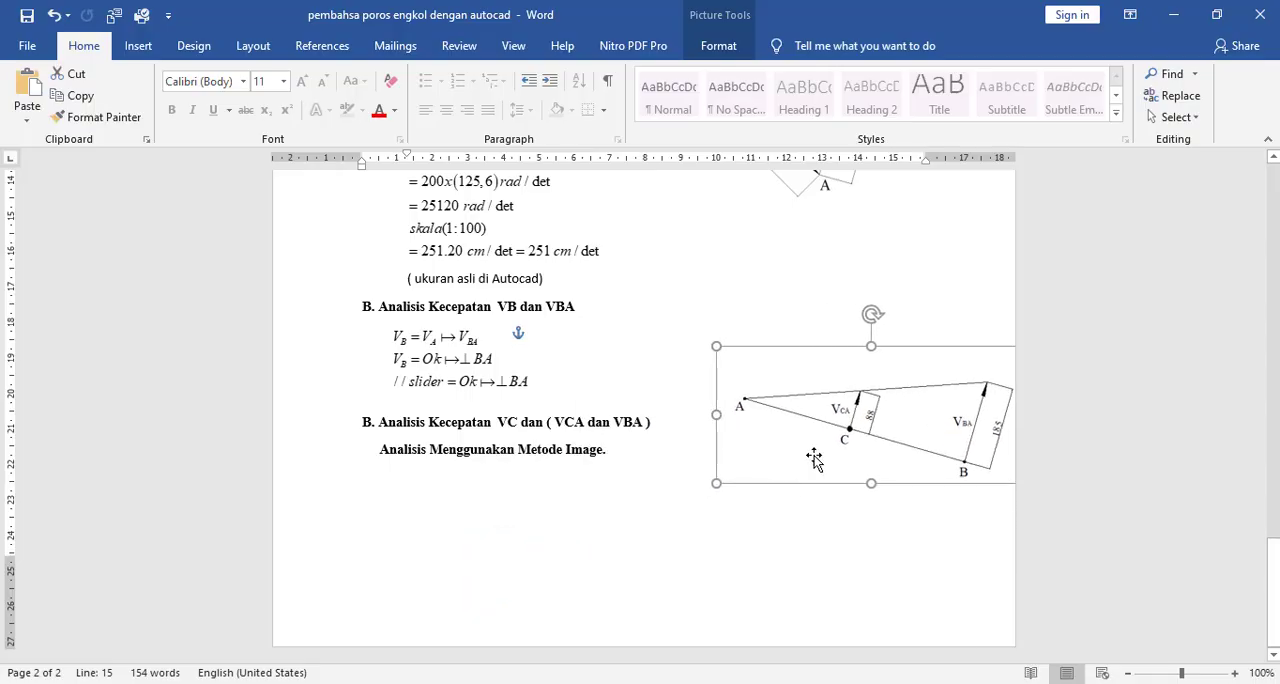
pyautogui.moveTo(861, 410); pyautogui.dragTo(796, 516)
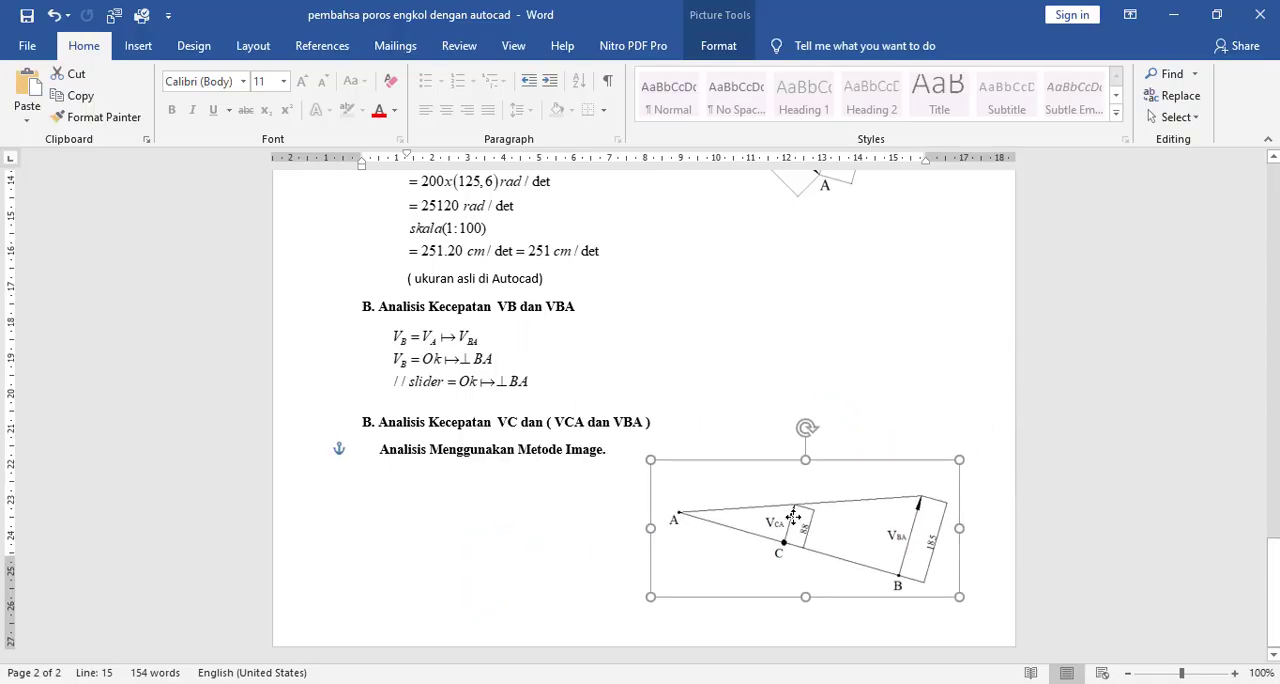
pyautogui.click(531, 523)
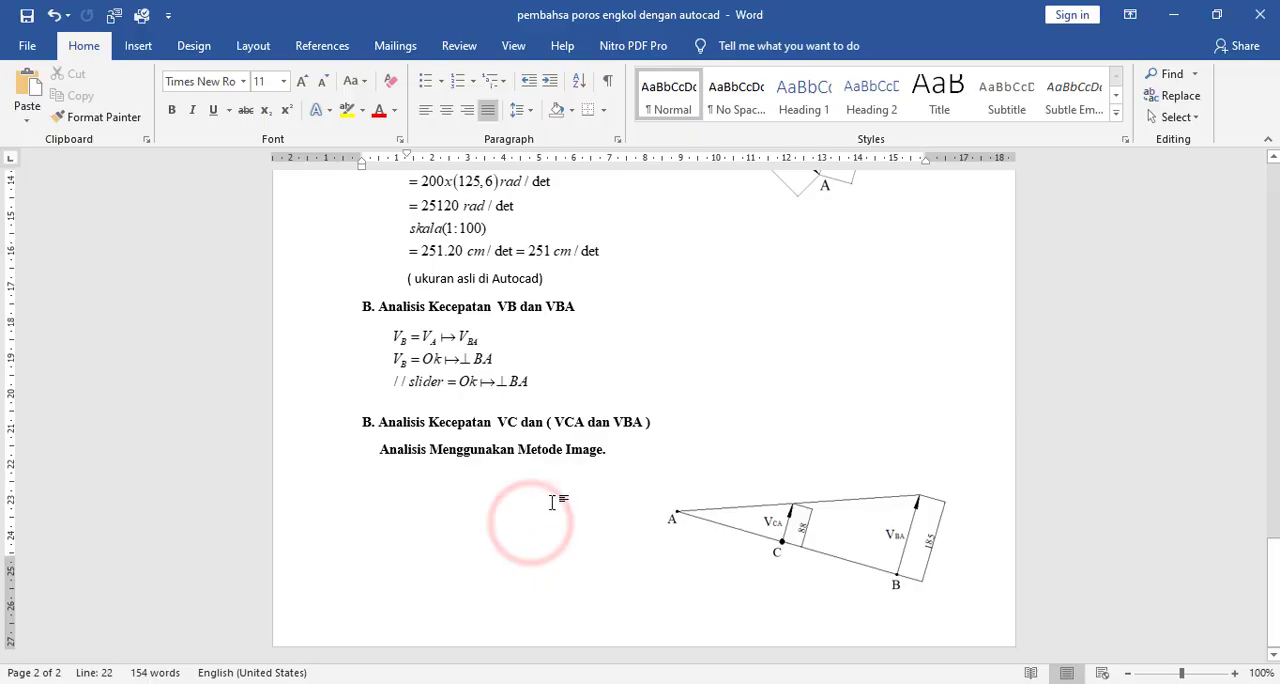
# - Select the equation block under "Analisis Kecepatan VB dan VBA" and go to the empty space beneath "Analisis Menggunakan Metode Image."
pyautogui.click(460, 382)
pyautogui.click(443, 558)
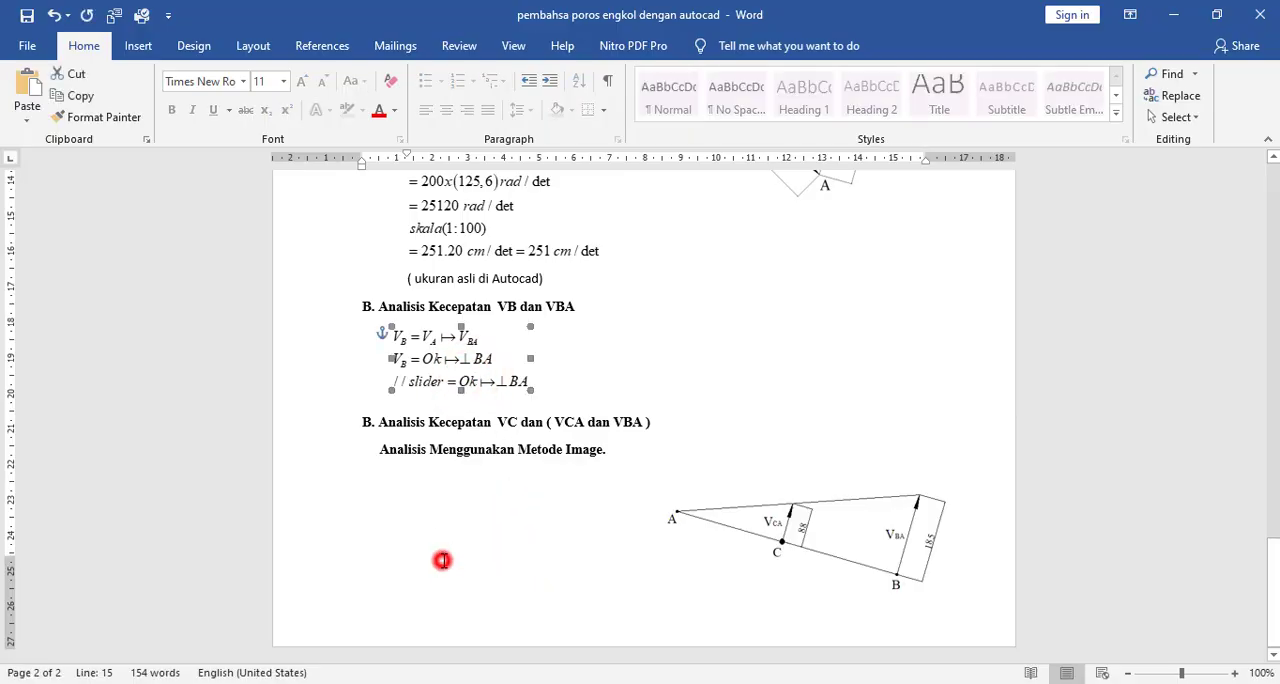
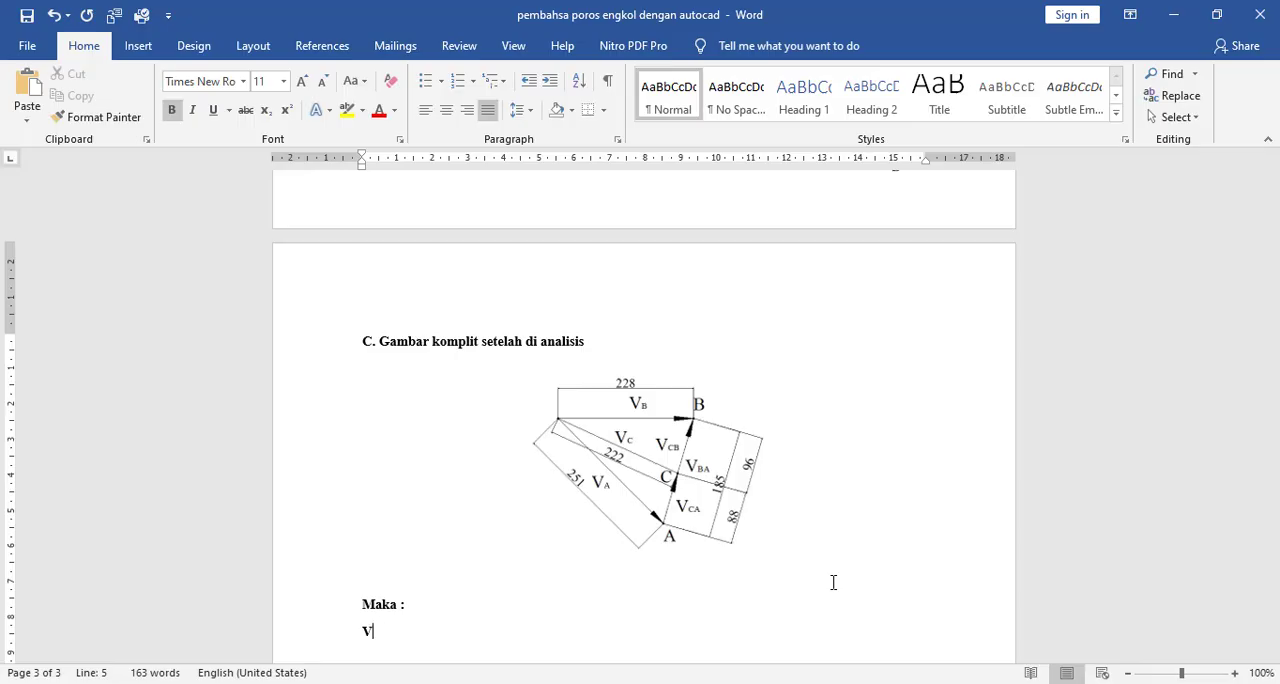
# - Write "VA = 251 cm/det" as the first result under "Maka :", with the A as a subscript
pyautogui.scroll(-2, 297, 531)
pyautogui.keyDown('ctrl'); pyautogui.scroll(3, 297, 531); pyautogui.keyUp('ctrl')
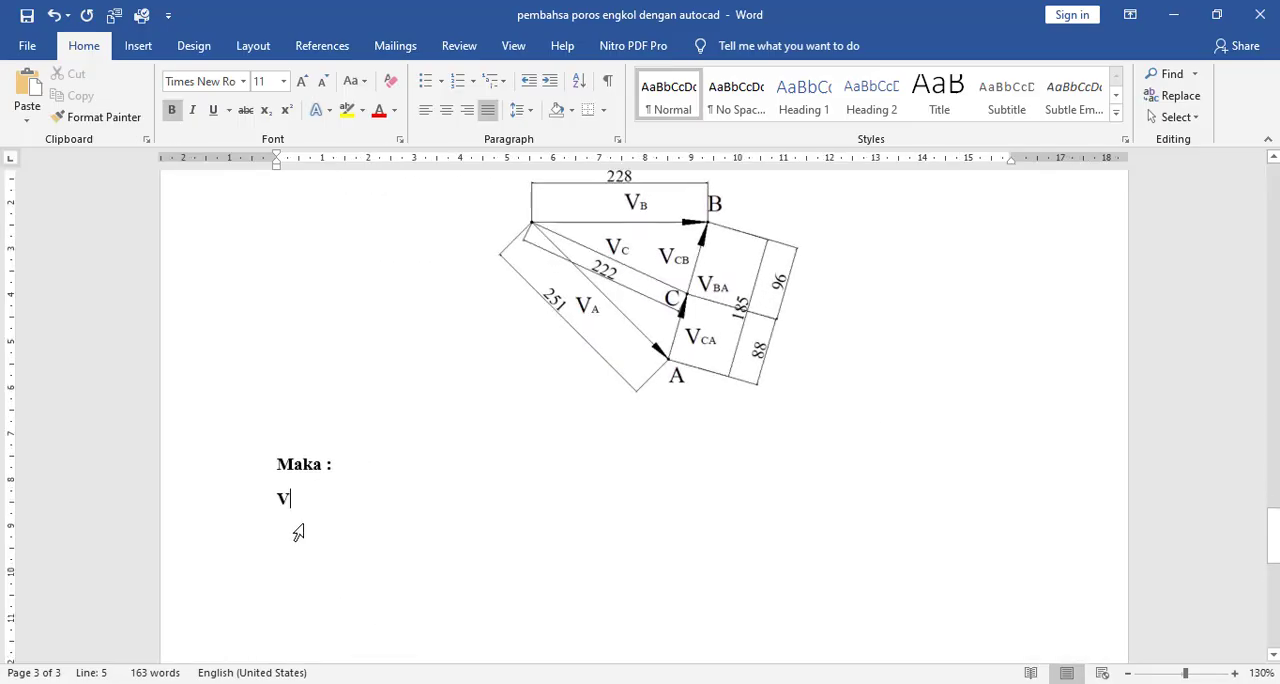
pyautogui.write('B')
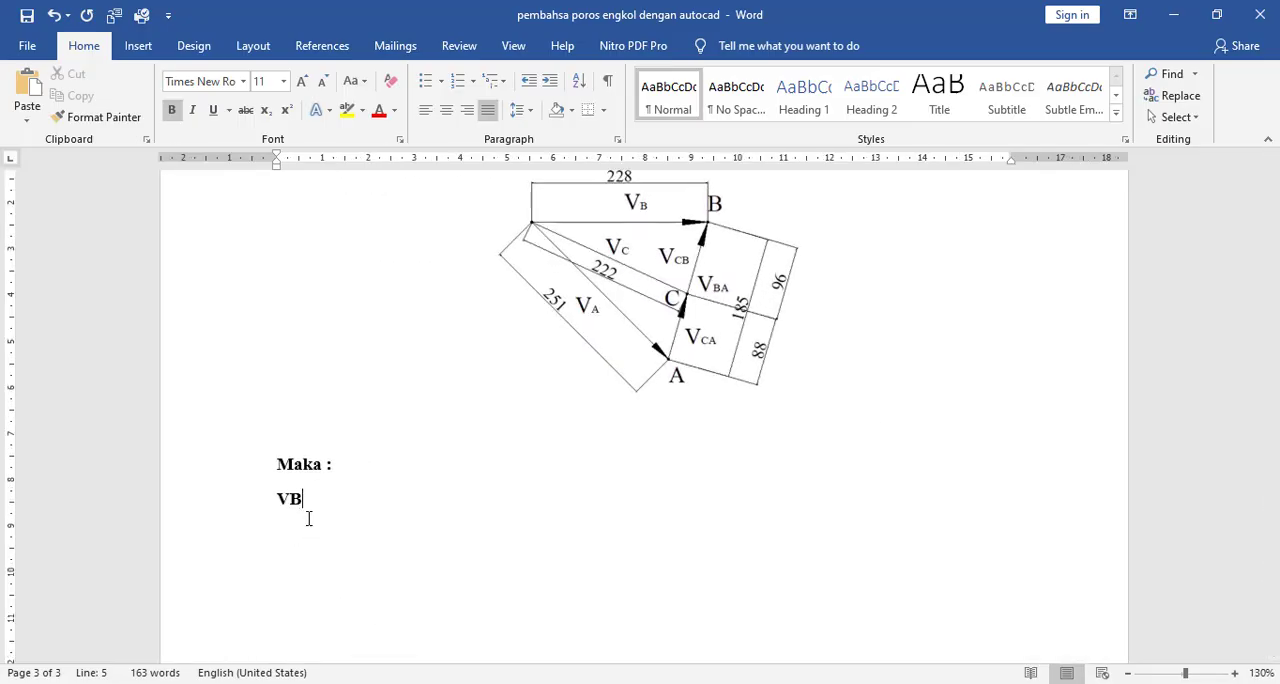
pyautogui.press('BackSpace')
pyautogui.hotkey('ctrl', '=')
pyautogui.hotkey('ctrl', '=')
pyautogui.write('=')
pyautogui.press('Left')
pyautogui.press('Right')
pyautogui.write('251')
pyautogui.write(' cm/')
pyautogui.write('d')
pyautogui.press('BackSpace')
pyautogui.write('/det ')
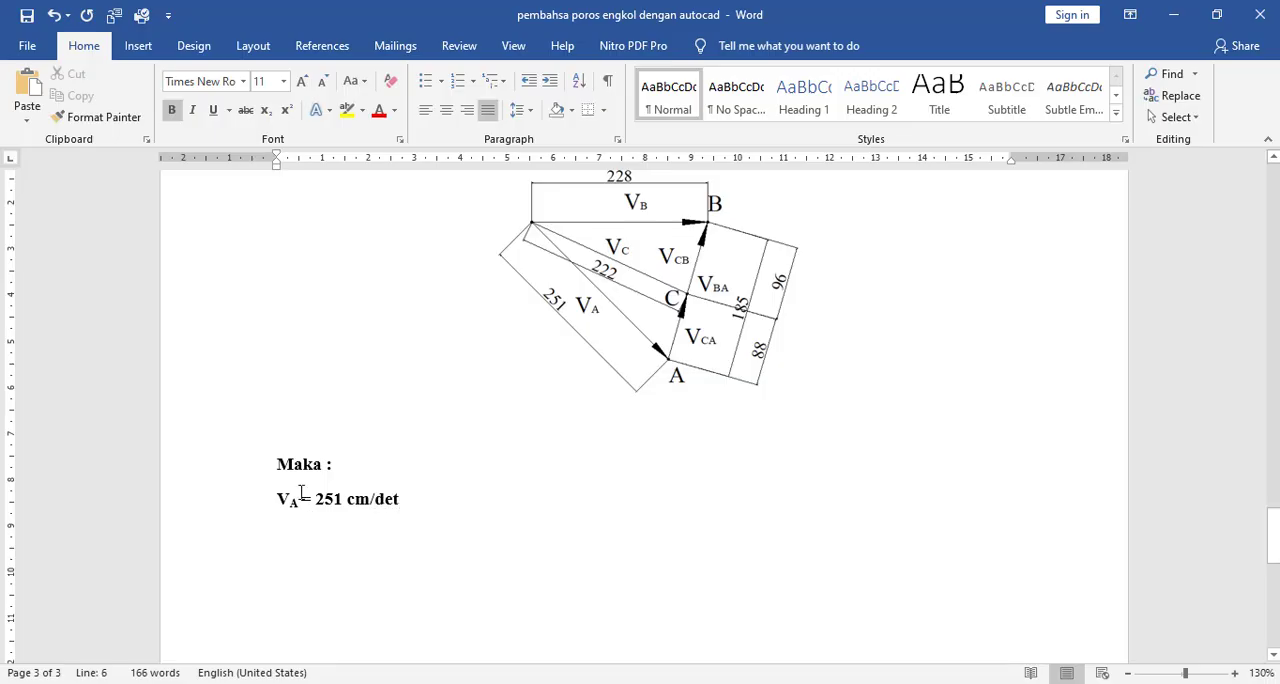
pyautogui.write('V')
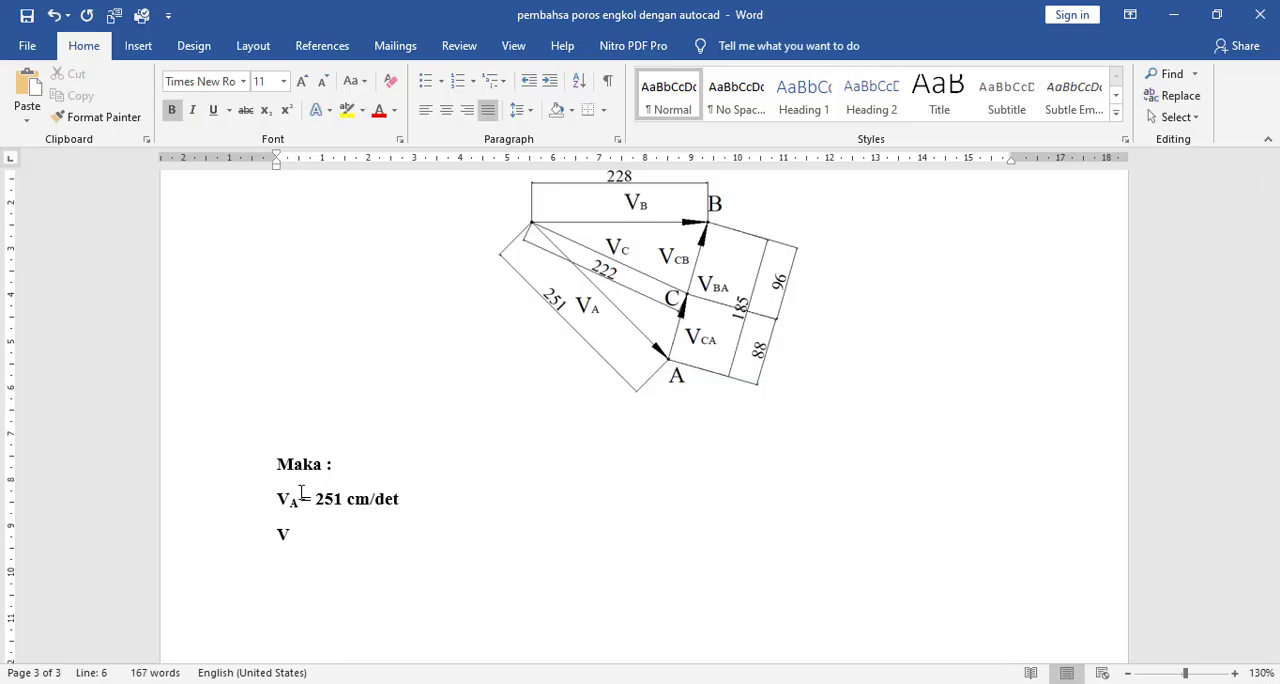
# - Start a second result line with the label VBA, reusing the subscripted VA label from the line above
pyautogui.press('Up')
pyautogui.press('Home')
pyautogui.hotkey('shift', 'Right')
pyautogui.hotkey('shift', 'Right')
pyautogui.hotkey('ctrl', 'c')
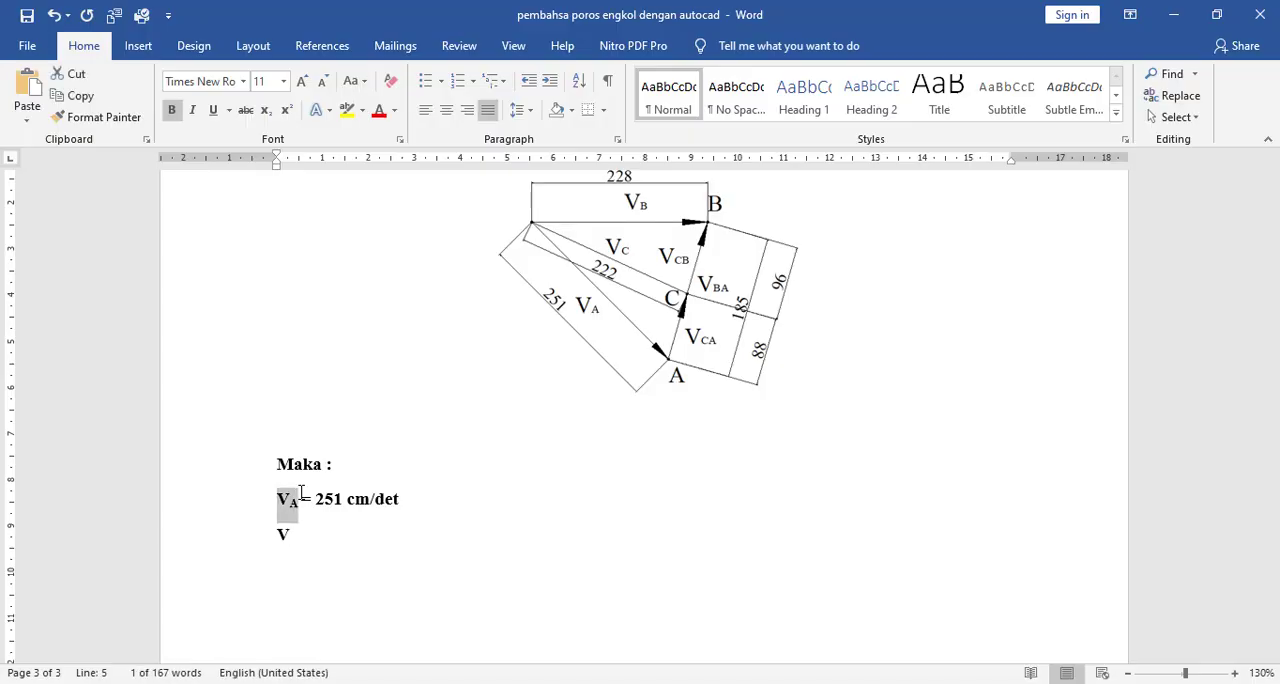
pyautogui.press('Down')
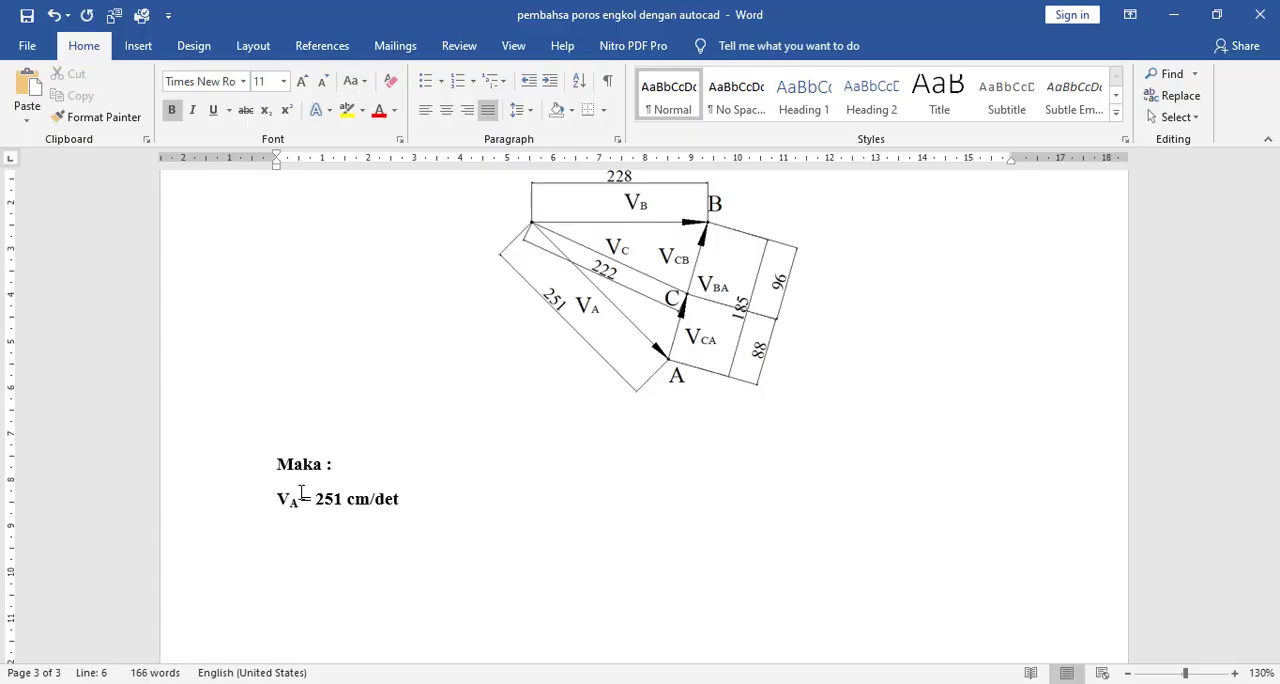
pyautogui.hotkey('ctrl', 'v')
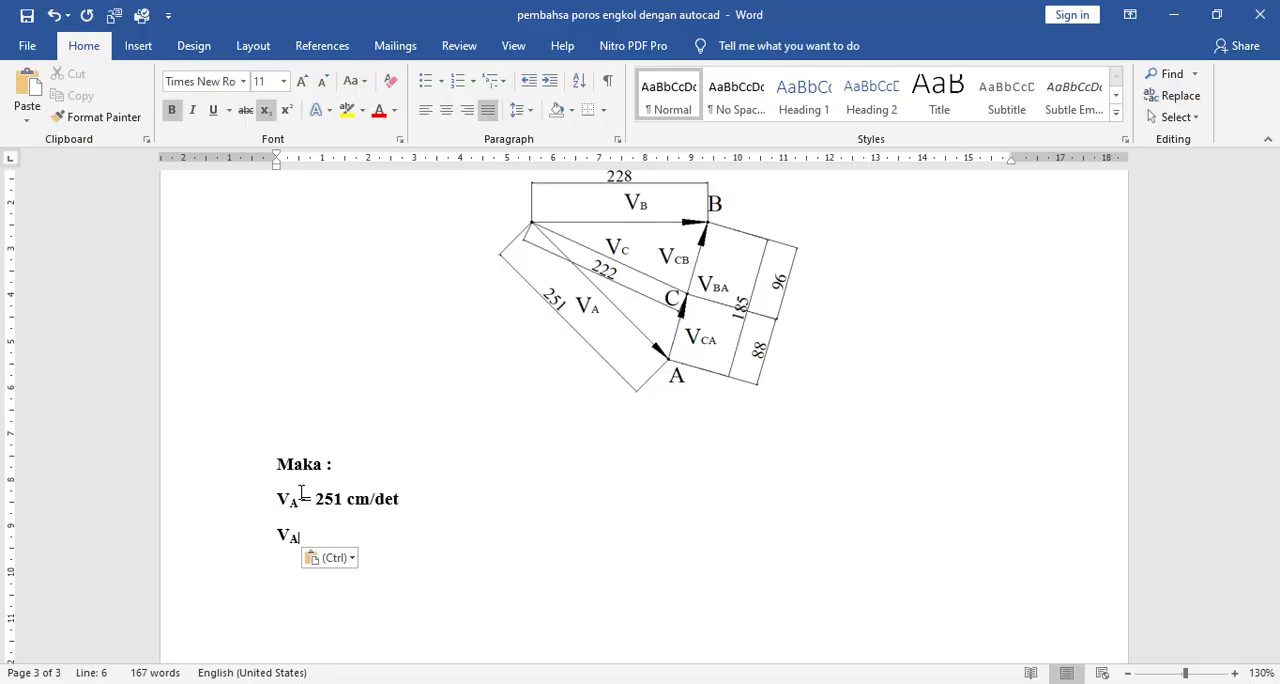
pyautogui.press('BackSpace')
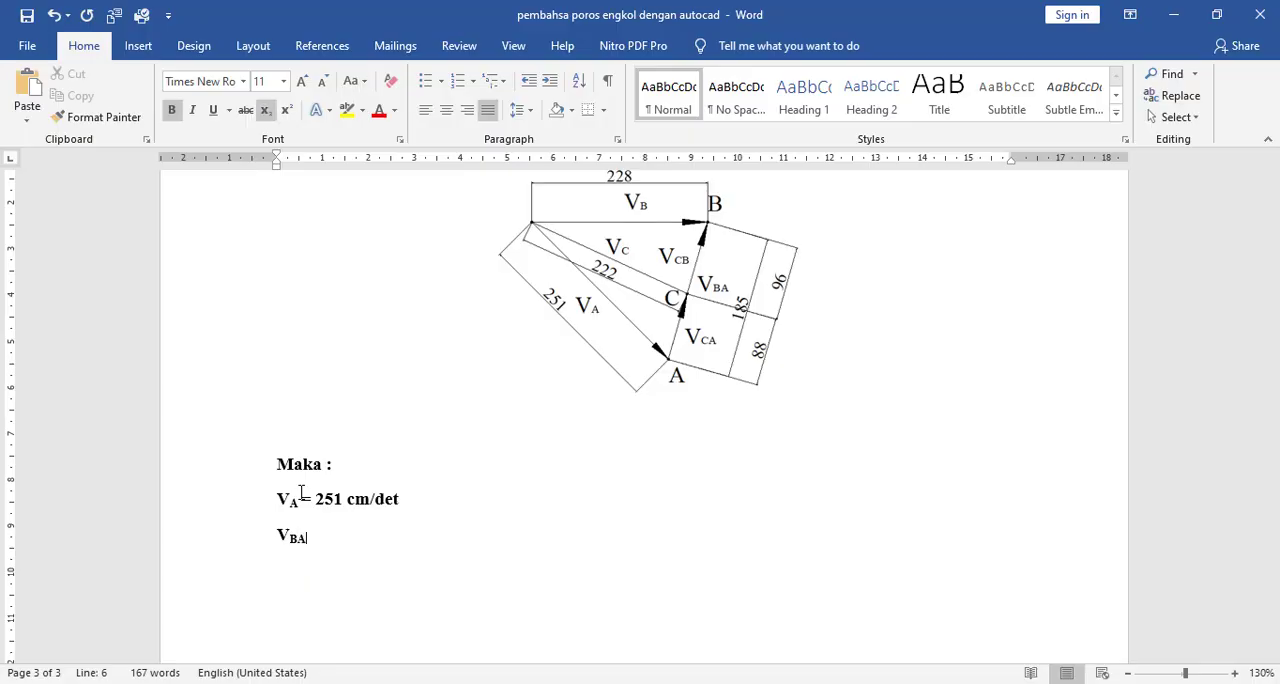
# - Undo the stray new line below the VBA label and add a normal-size equals sign after it
pyautogui.press('Return')
pyautogui.press('BackSpace')
pyautogui.press('Return')
pyautogui.write('=')
pyautogui.hotkey('ctrl', 'z')
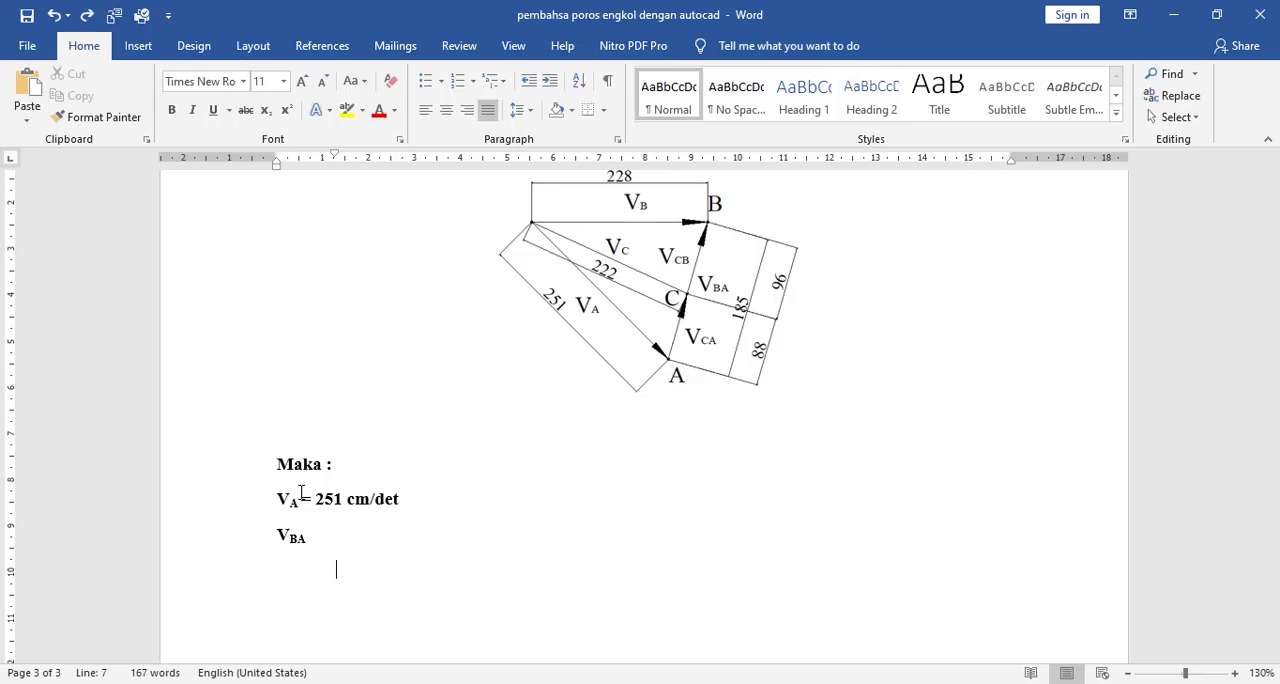
pyautogui.hotkey('ctrl', 'z')
pyautogui.hotkey('ctrl', '=')
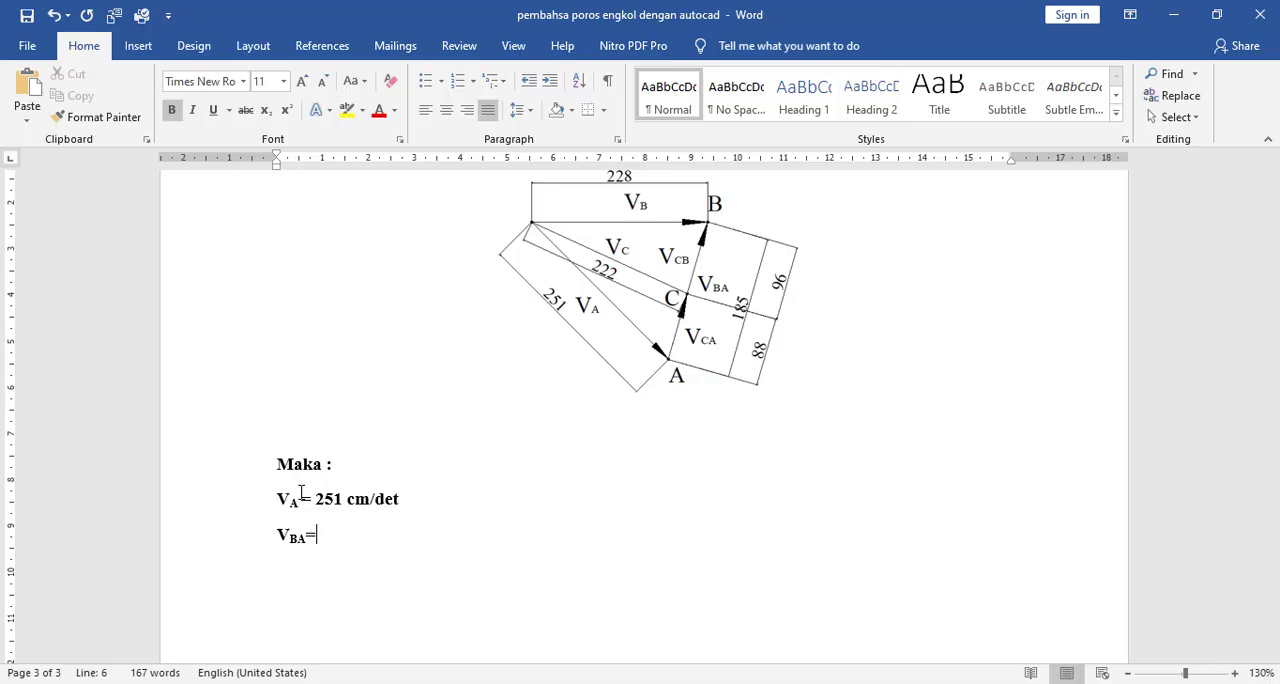
# - Put a space before the equals sign in the VA line and replace the unfinished VBA line with its copy
pyautogui.press('Left')
pyautogui.tripleClick(434, 504)
pyautogui.hotkey('ctrl', 'c')
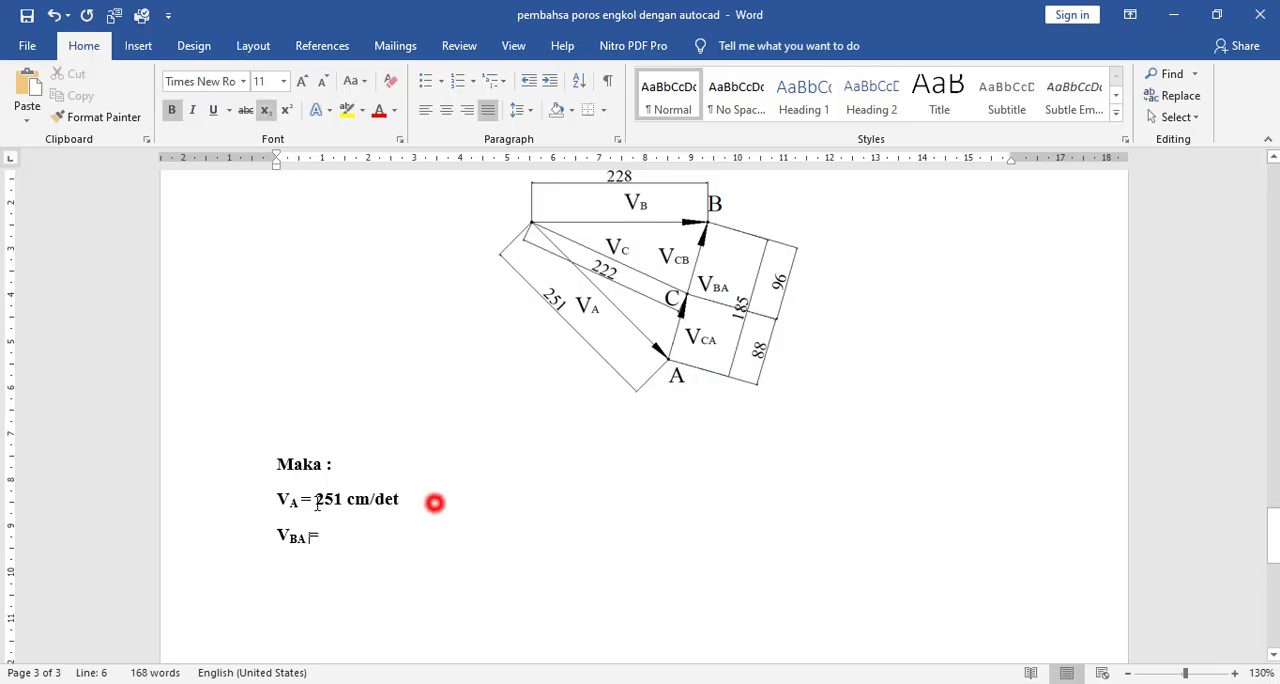
pyautogui.moveTo(343, 540); pyautogui.dragTo(263, 534)
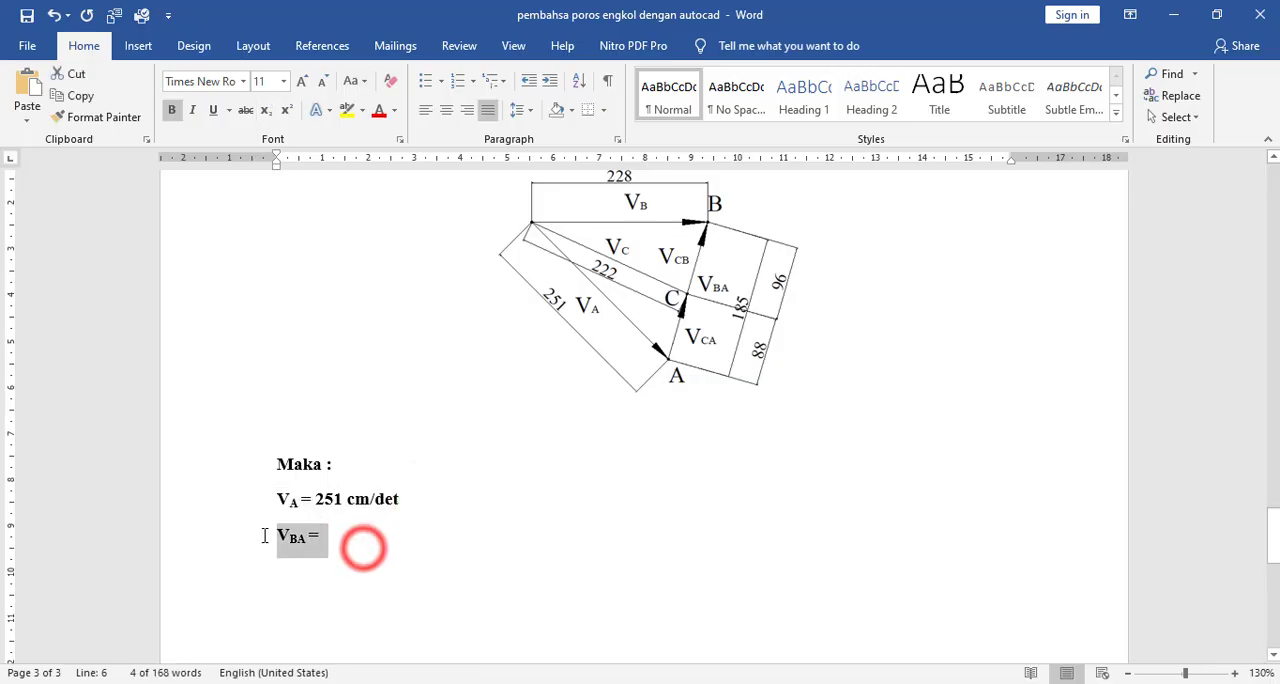
pyautogui.hotkey('ctrl', 'v')
# - Change the label of the copied second result line to V with the subscript BA
pyautogui.click(291, 536)
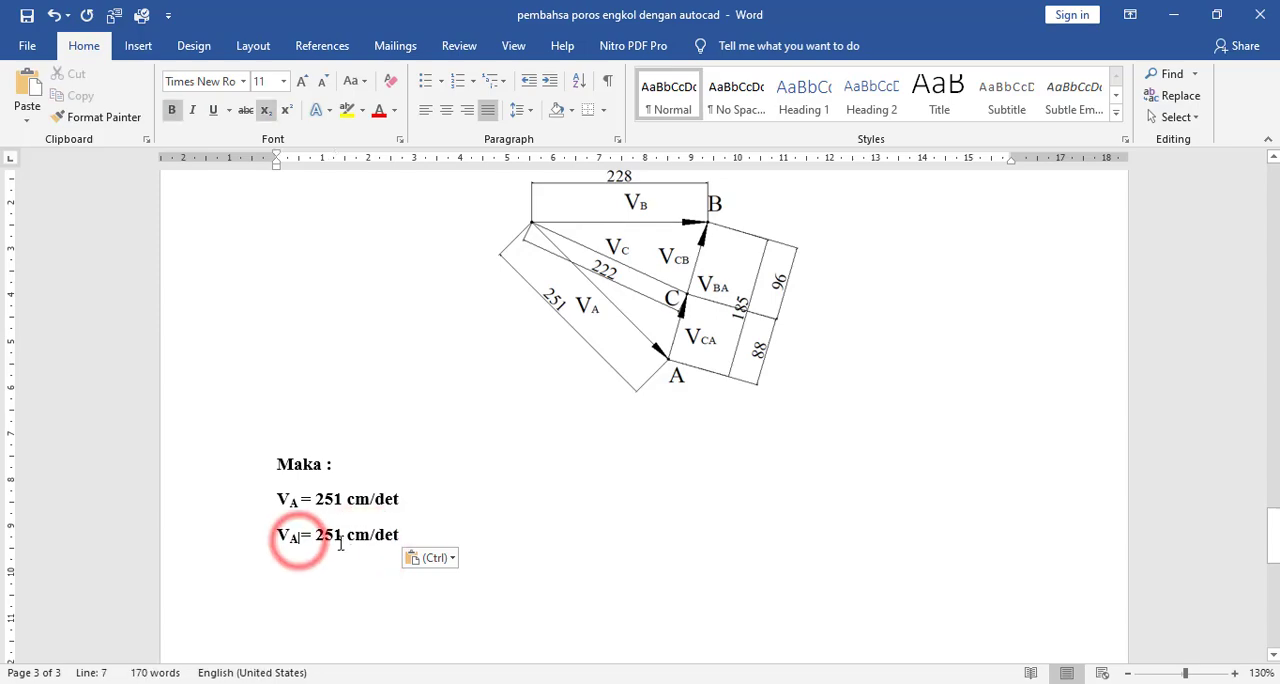
pyautogui.write('B')
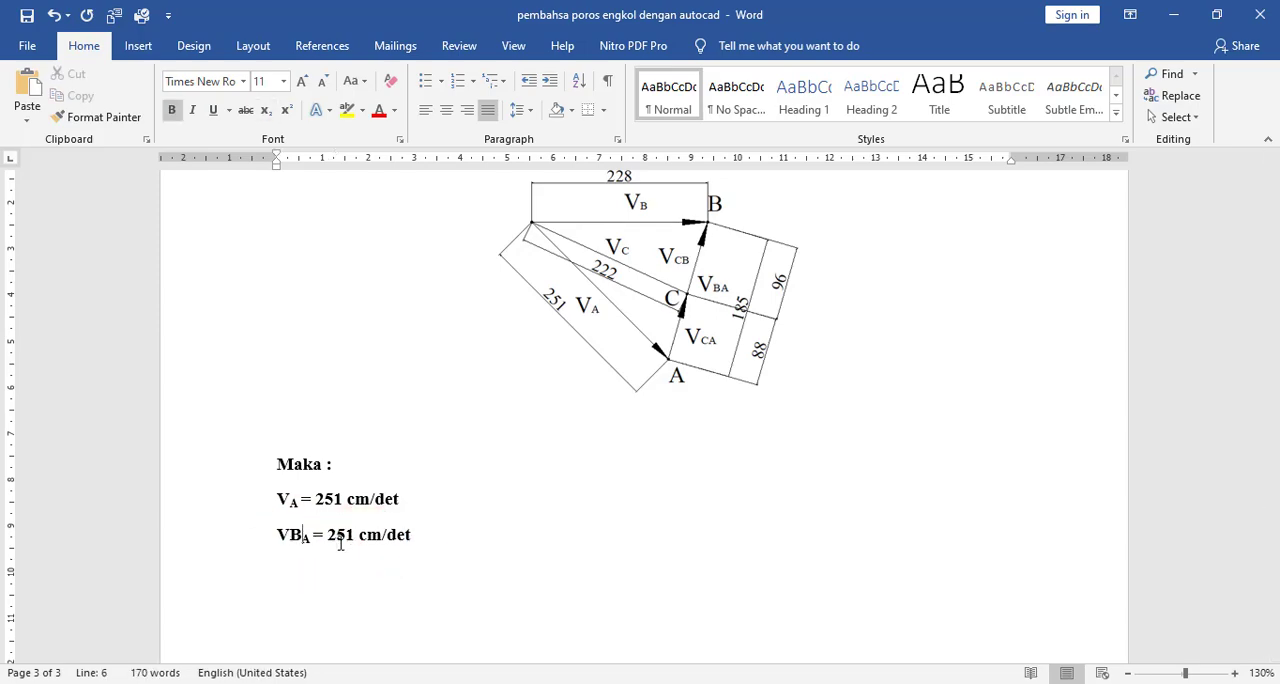
pyautogui.press('BackSpace')
pyautogui.press('Right')
pyautogui.write('B')
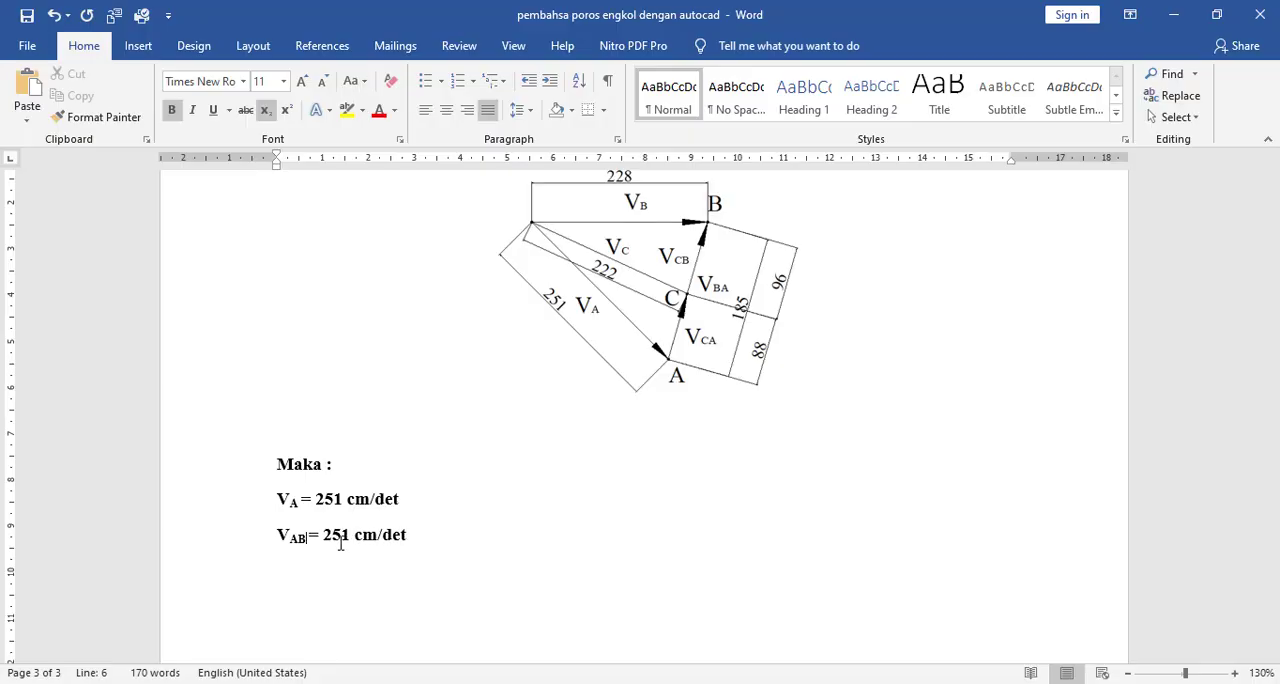
pyautogui.press('Left')
pyautogui.press('BackSpace')
pyautogui.write('A')
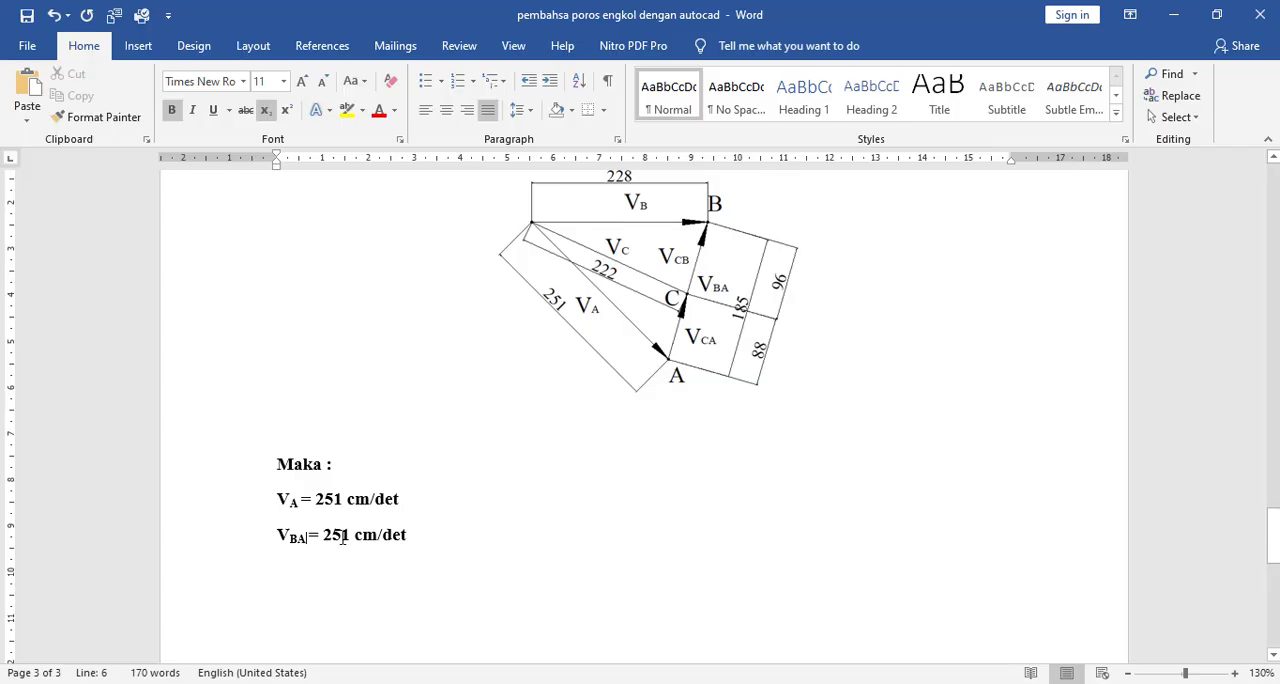
# - Set the value in the VBA line to 185 cm/det
pyautogui.click(335, 536)
pyautogui.press('BackSpace')
pyautogui.write('18')
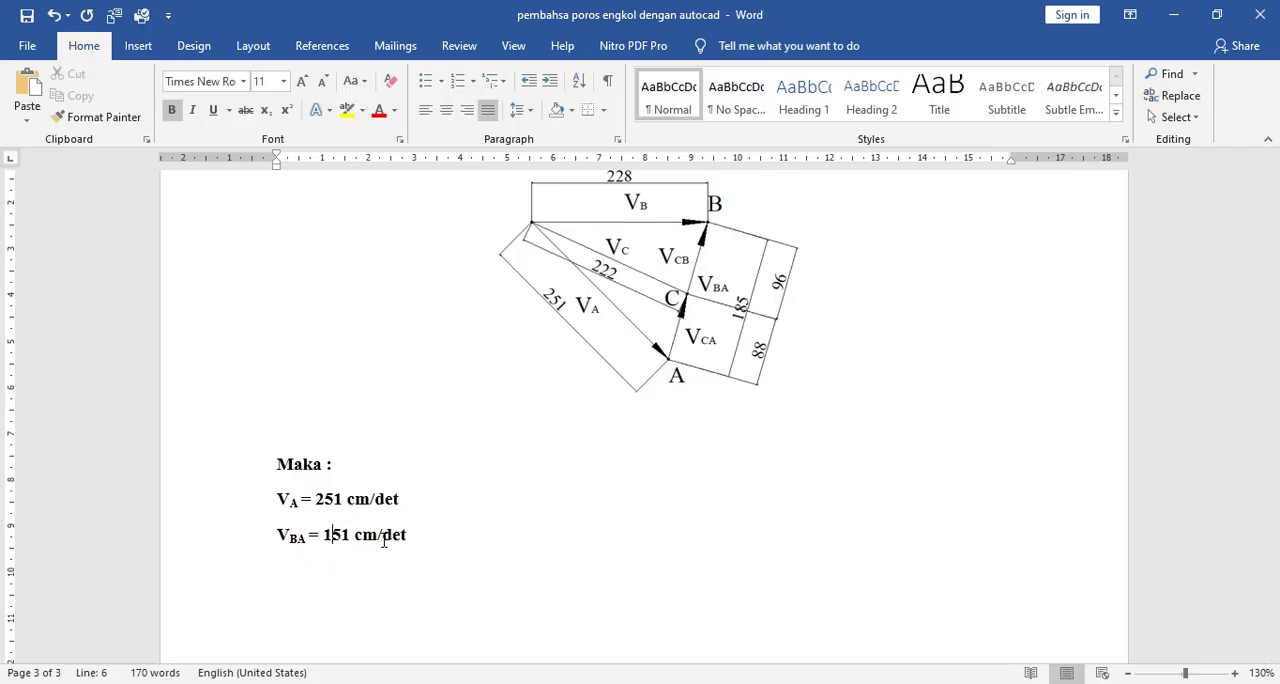
pyautogui.write('5')
pyautogui.press('Delete')
pyautogui.press('Delete')
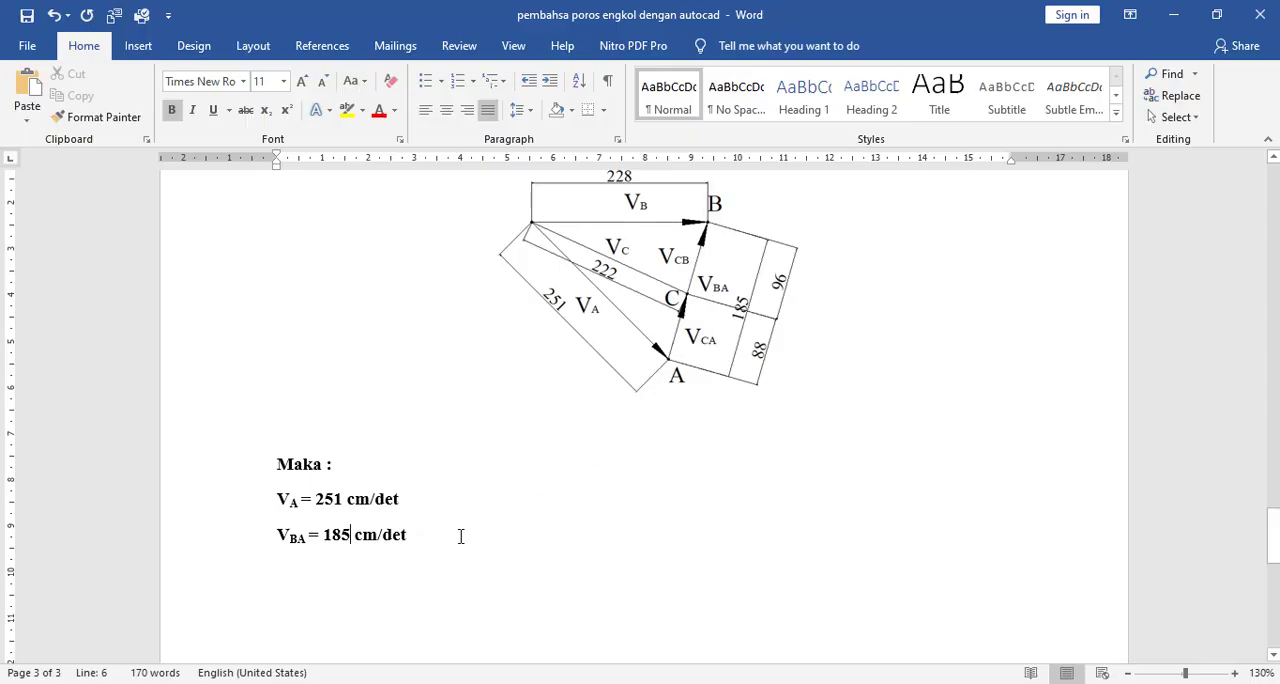
# - Duplicate the VBA result line onto a new line below it and shorten the copy's label to VB
pyautogui.moveTo(408, 536); pyautogui.dragTo(249, 535)
pyautogui.hotkey('ctrl', 'c')
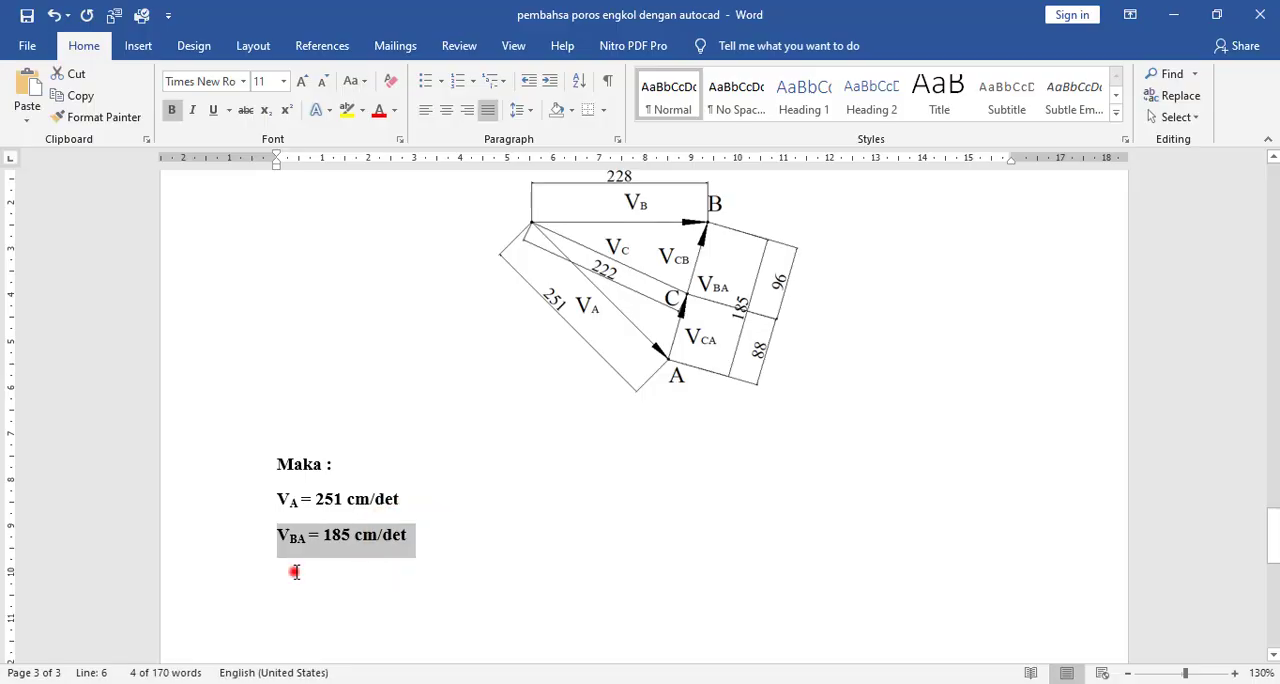
pyautogui.click(289, 566)
pyautogui.click(426, 537)
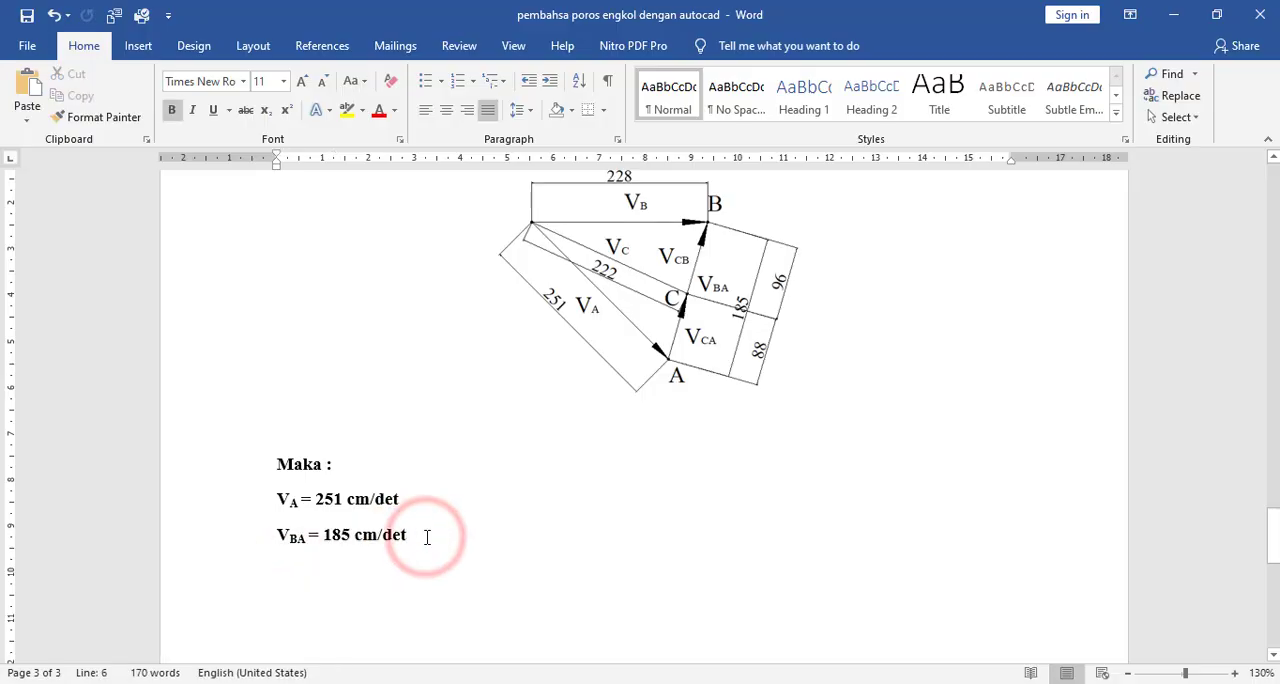
pyautogui.press('Return')
pyautogui.hotkey('ctrl', 'v')
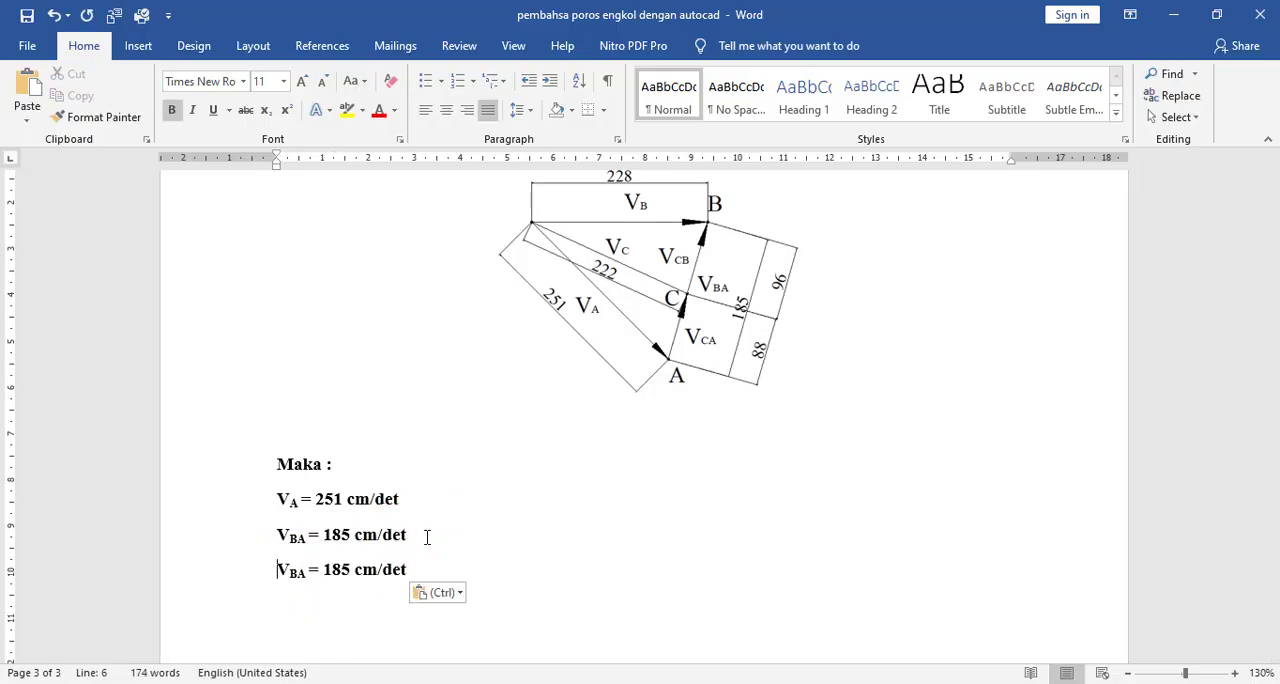
pyautogui.press('Right')
pyautogui.press('Right')
pyautogui.press('Right')
pyautogui.press('BackSpace')
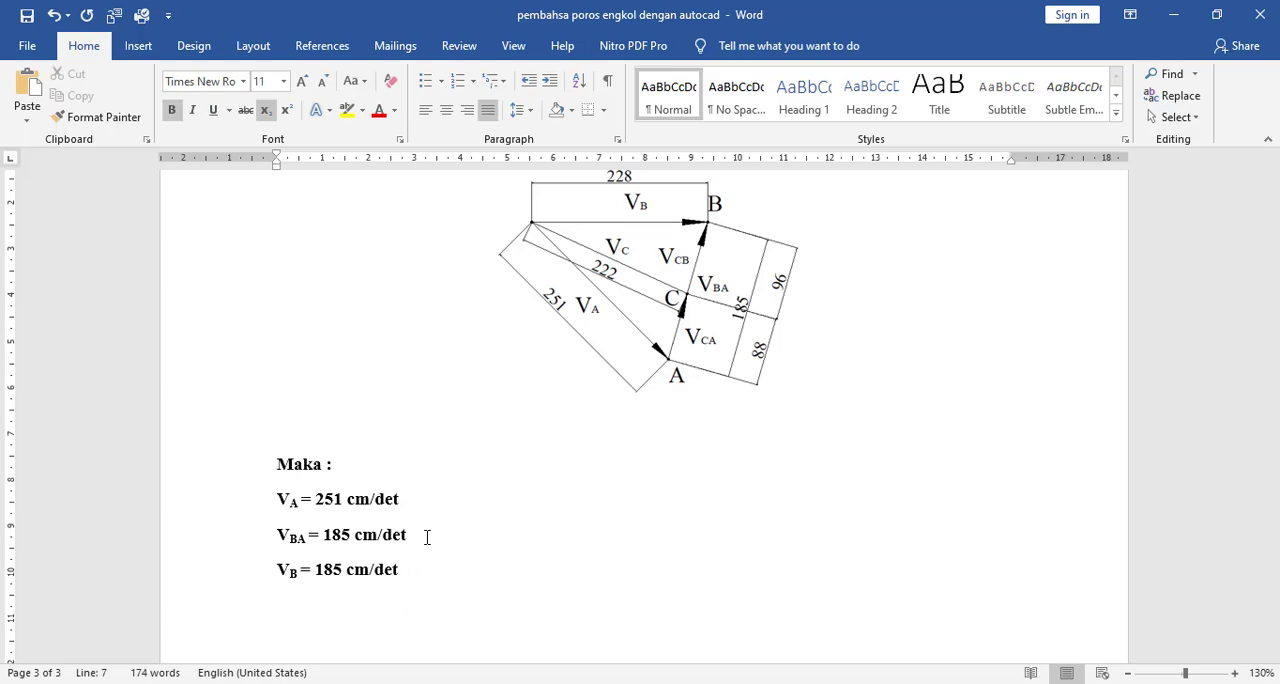
# - Set the value in the VB line to 228 cm/det, as dimensioned in the diagram
pyautogui.scroll(1, 426, 537)
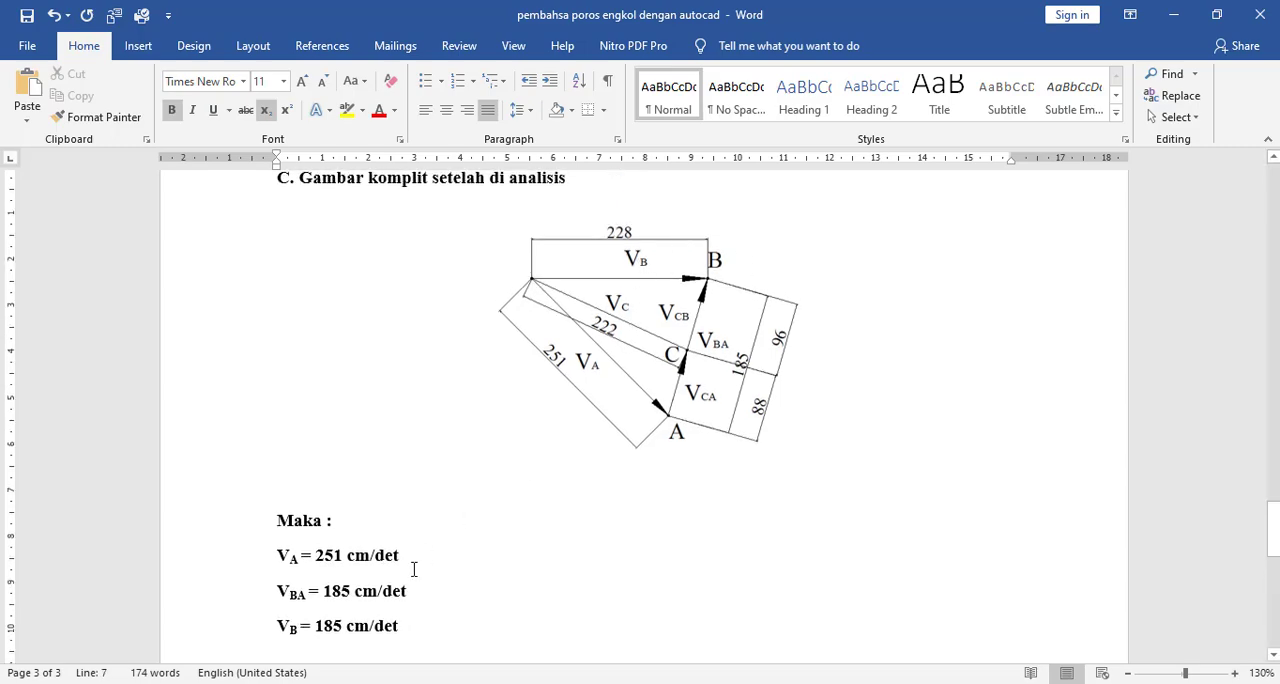
pyautogui.scroll(-1, 414, 569)
pyautogui.click(322, 569)
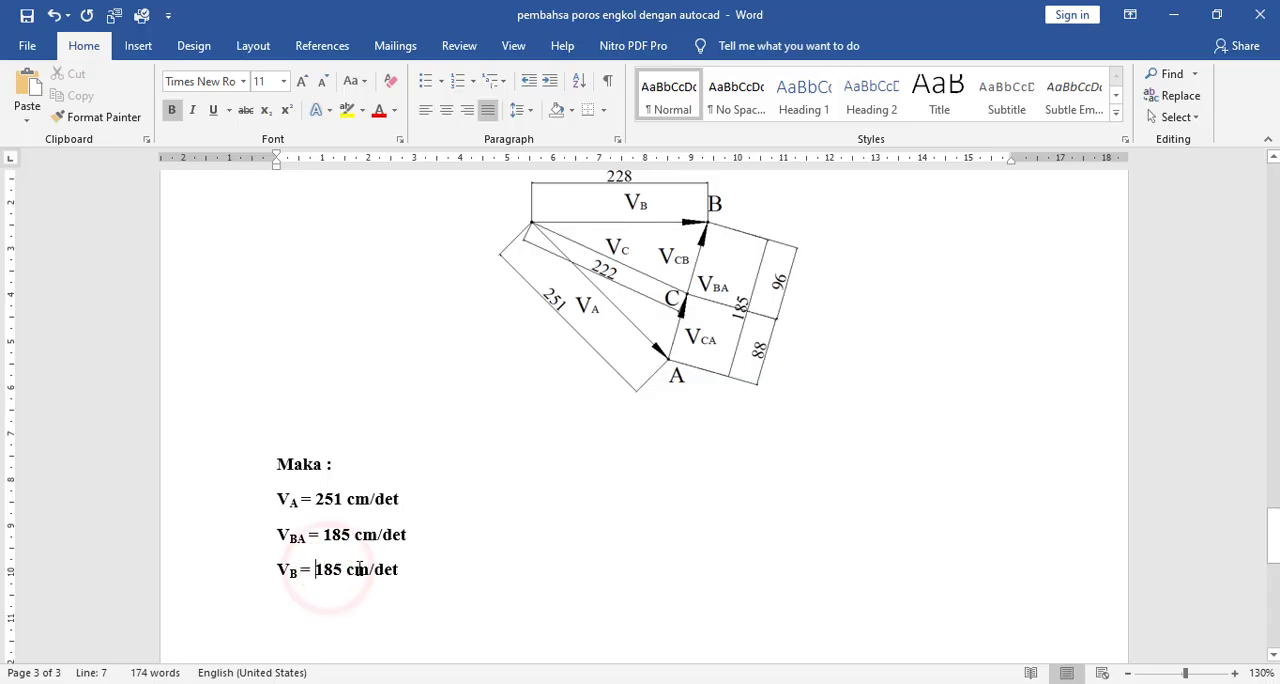
pyautogui.write('228')
pyautogui.press('Delete')
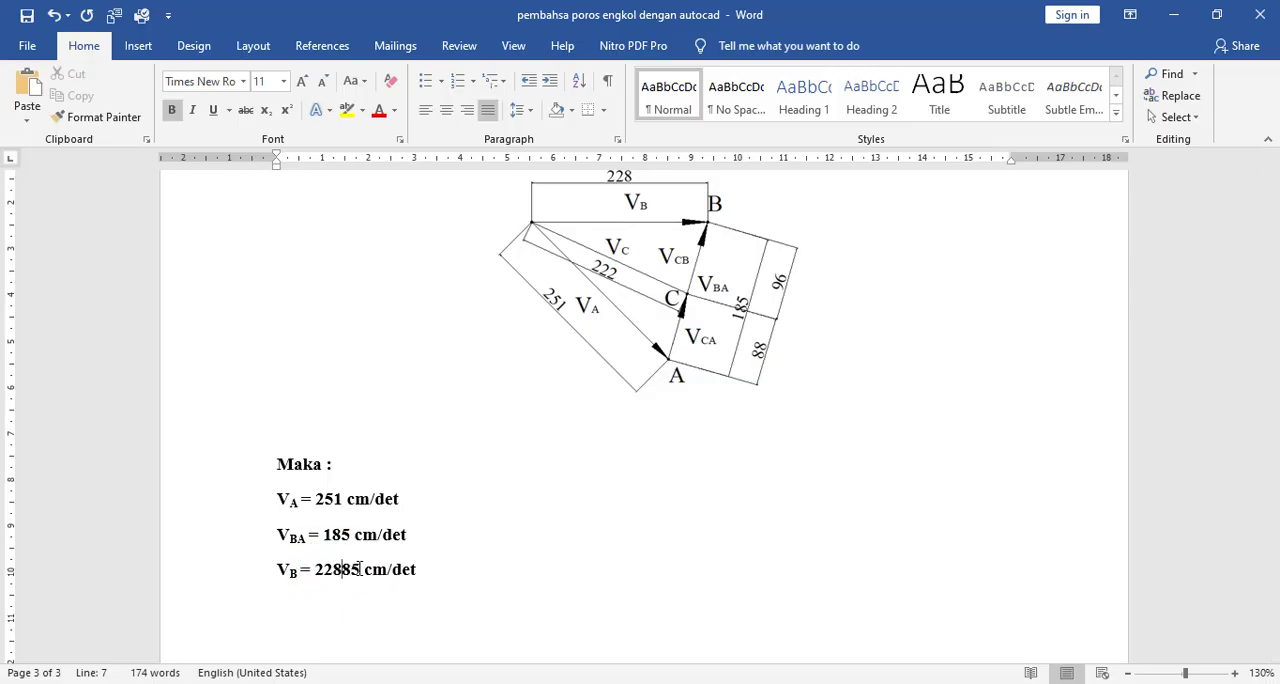
pyautogui.press('Delete')
pyautogui.press('Delete')
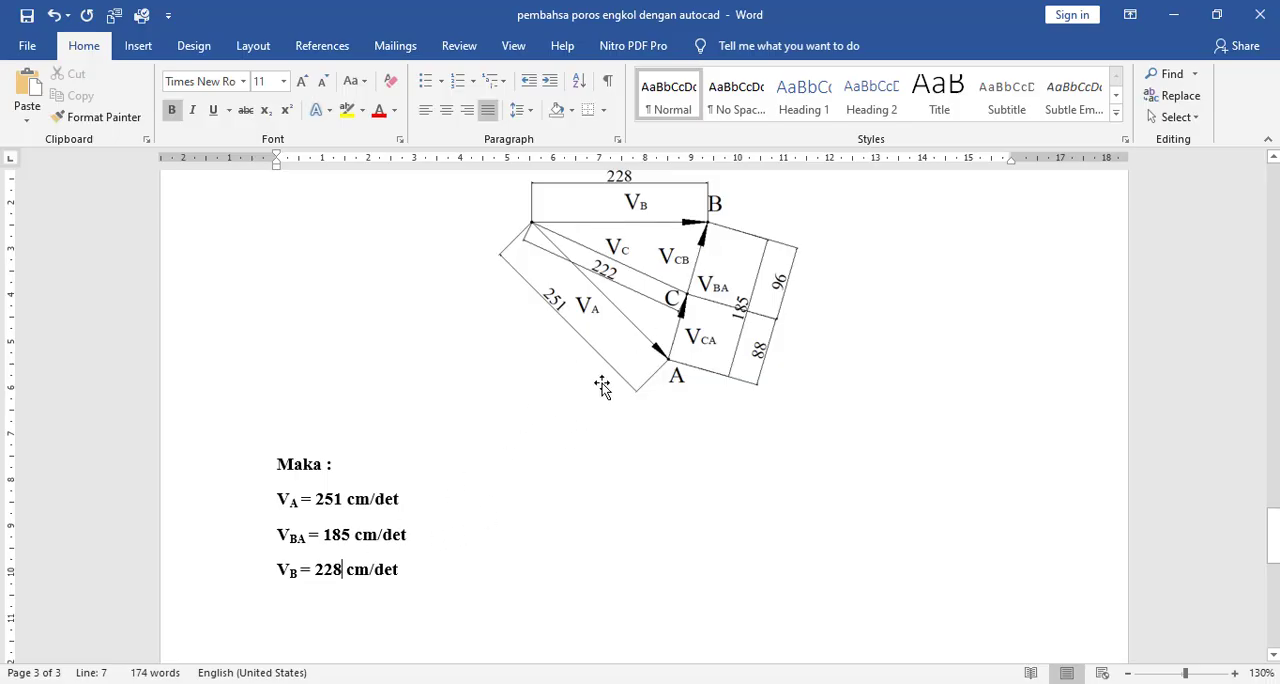
# - Paste the copied VBA result line below the VB line and change its label to V with the subscript C
pyautogui.click(403, 569)
pyautogui.press('Return')
pyautogui.hotkey('ctrl', 'v')
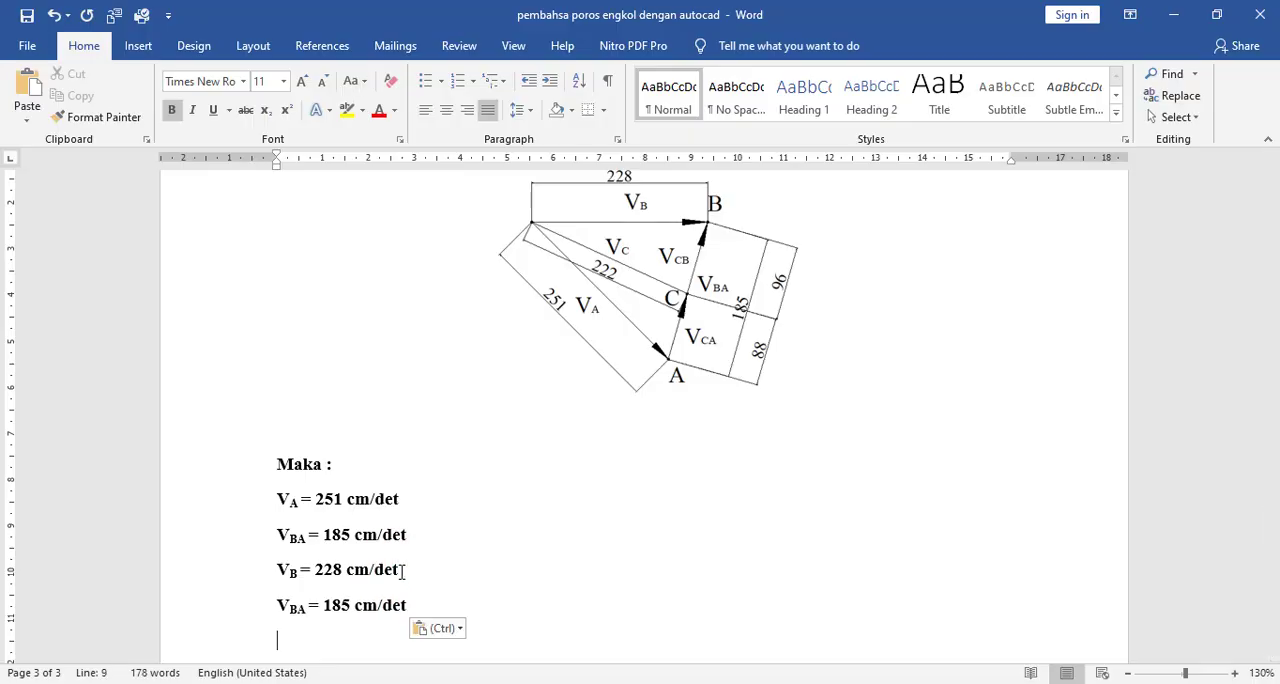
pyautogui.press('Right')
pyautogui.press('Right')
pyautogui.press('BackSpace')
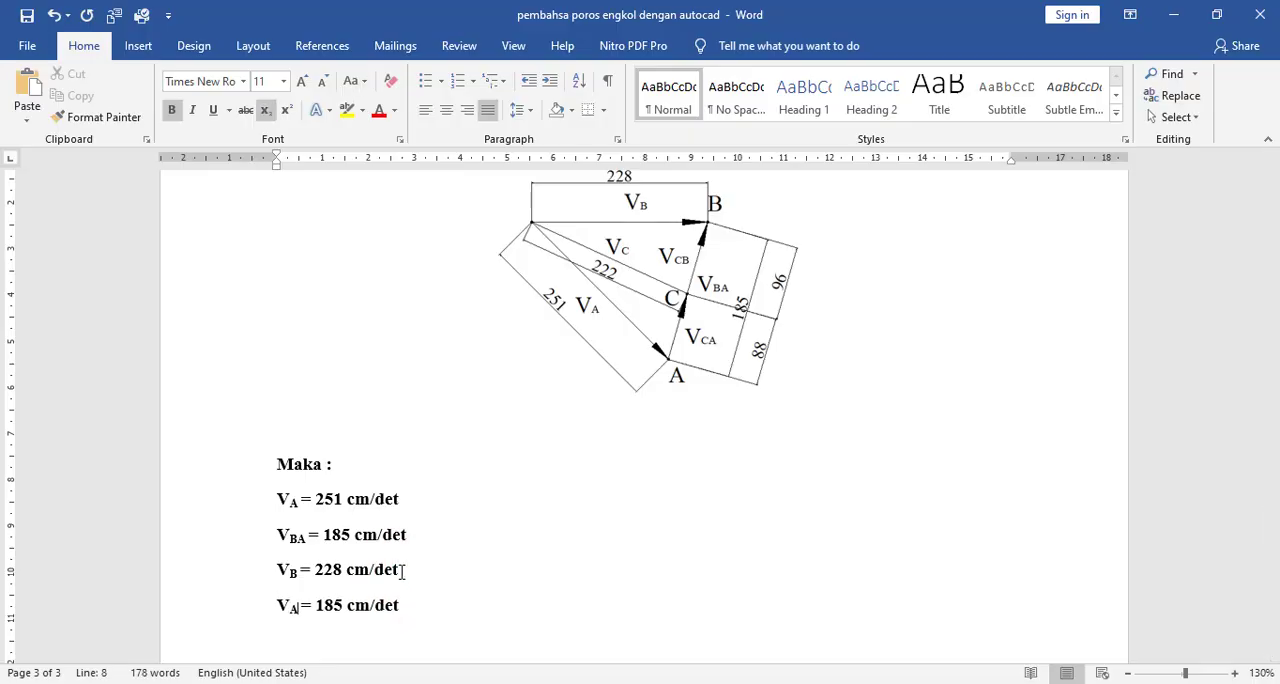
pyautogui.hotkey('ctrl', 'z')
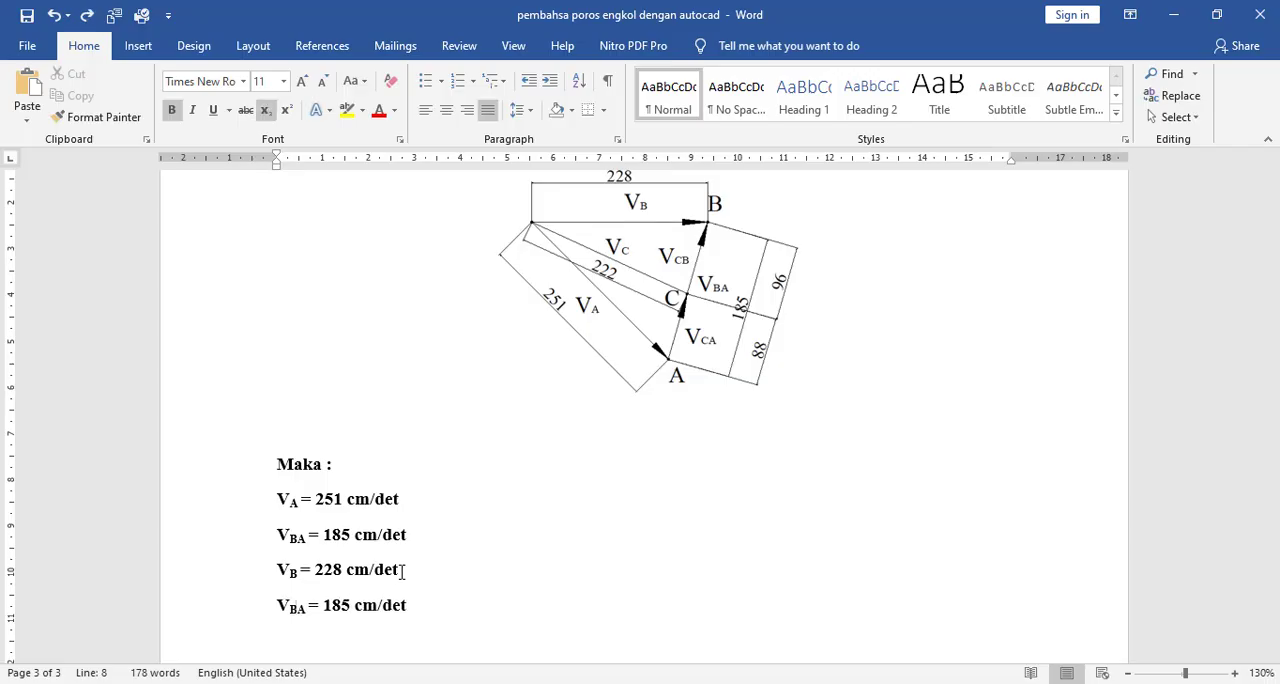
pyautogui.press('Delete')
pyautogui.press('BackSpace')
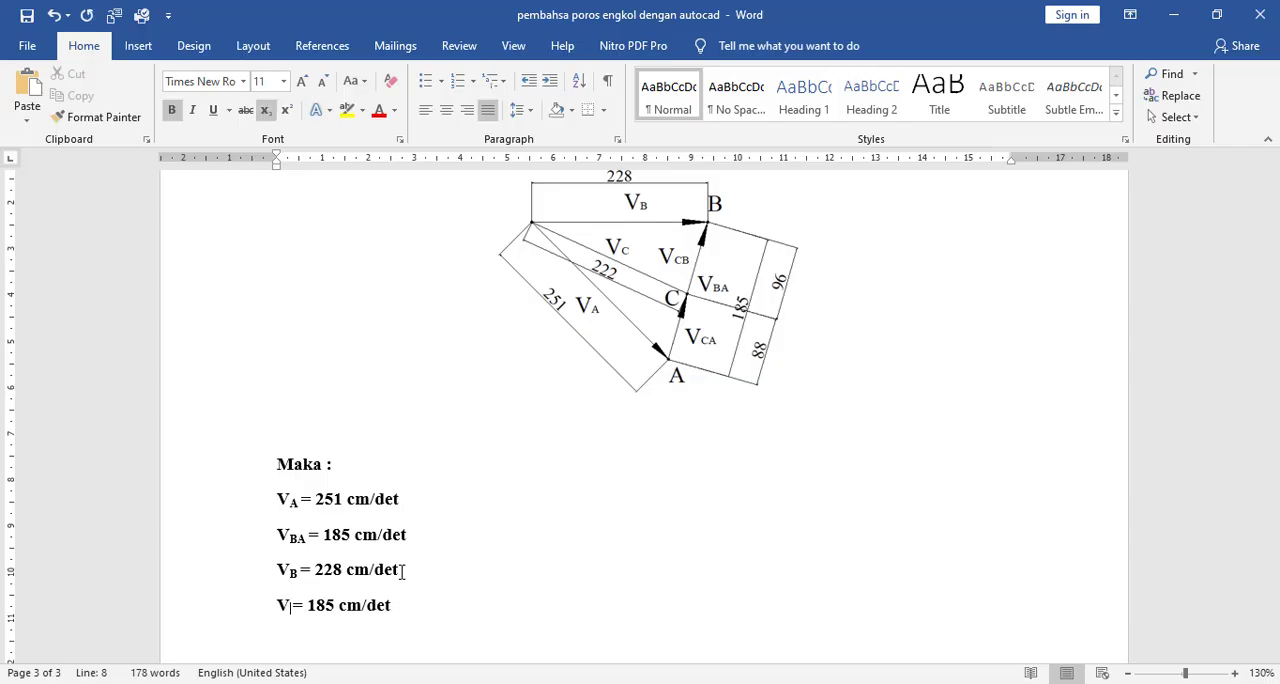
pyautogui.write('C')
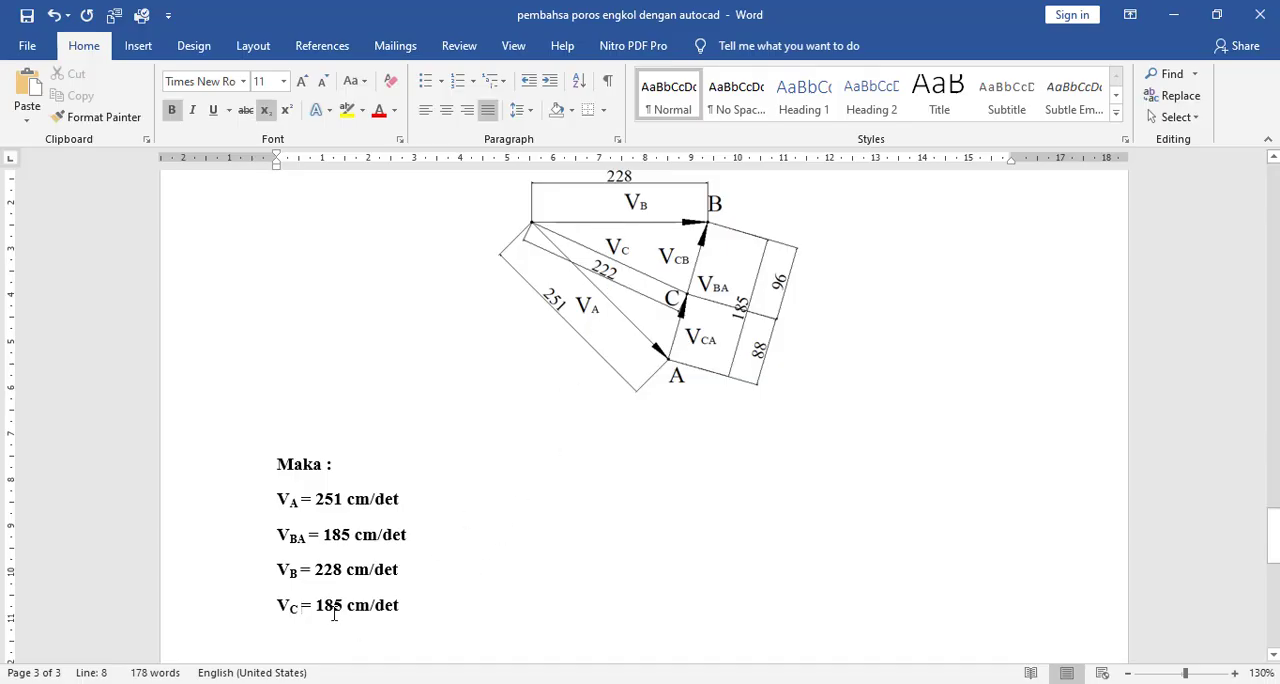
# - Set the value in the VC line to 222 cm/det
pyautogui.click(324, 607)
pyautogui.press('BackSpace')
pyautogui.write('222')
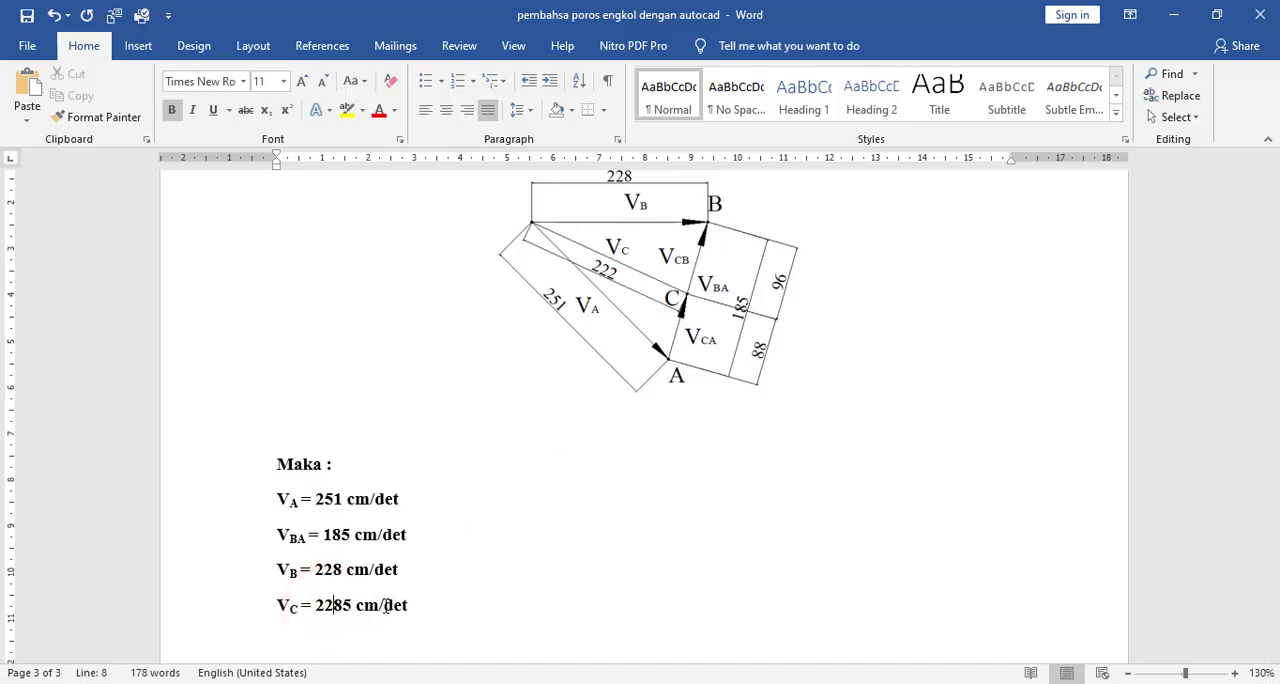
pyautogui.press('Delete')
pyautogui.press('Delete')
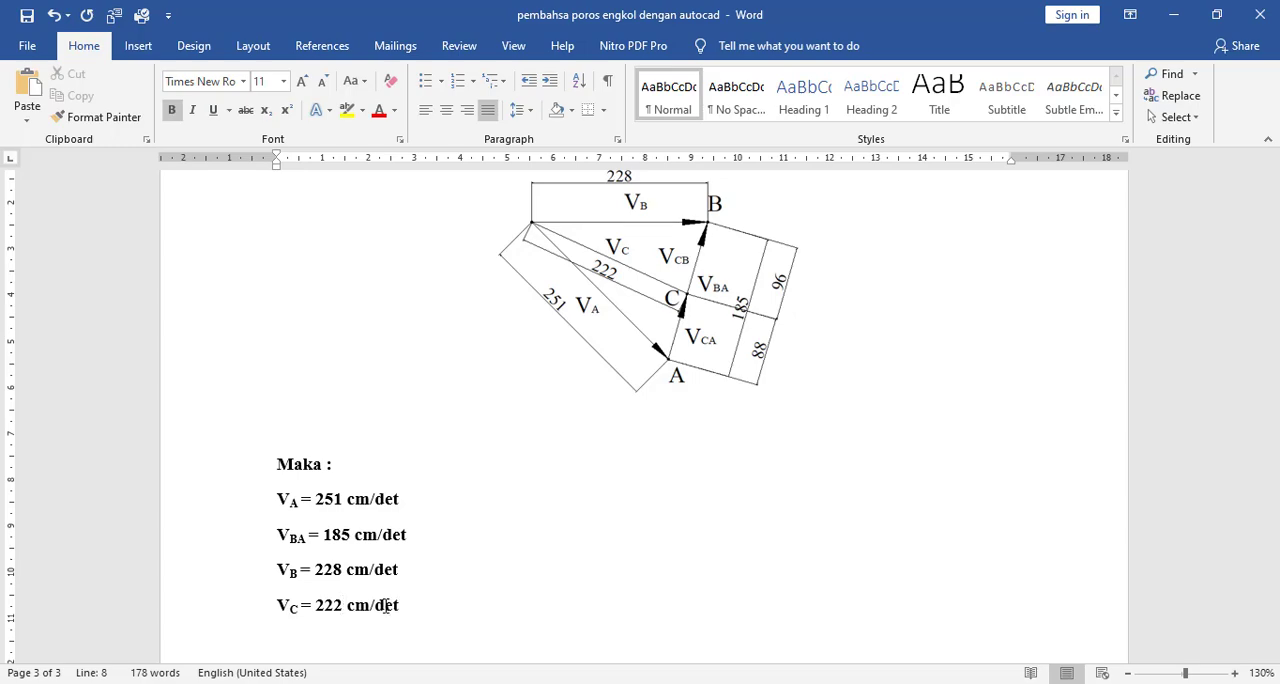
pyautogui.scroll(1, 727, 287)
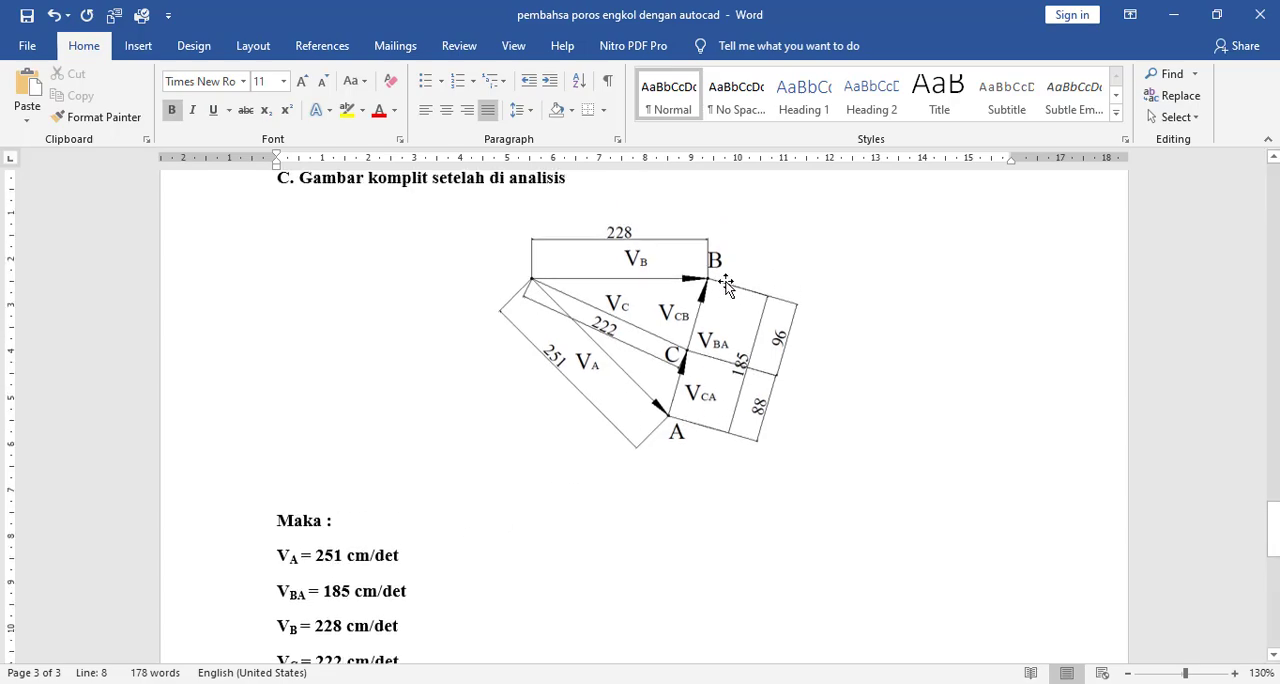
pyautogui.scroll(-1, 737, 367)
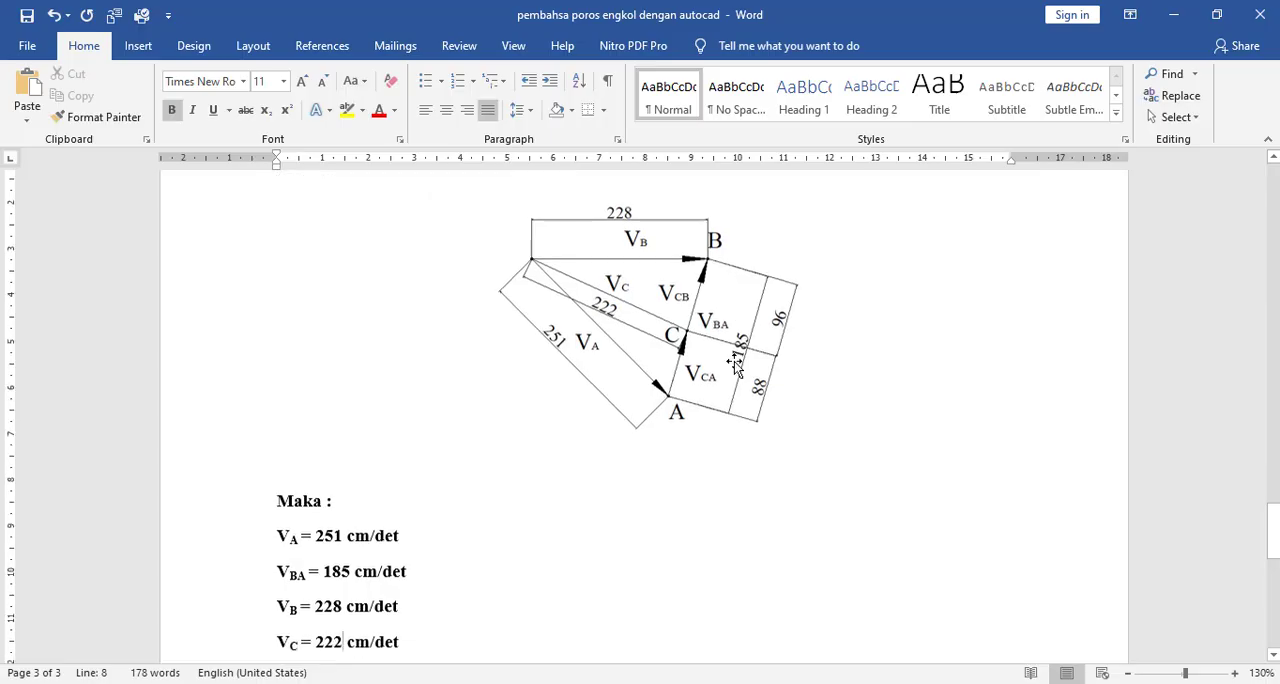
# - Duplicate the VC result line onto a new line below it and extend the copy's label subscript to CA
pyautogui.scroll(-1, 737, 367)
pyautogui.scroll(-1, 449, 549)
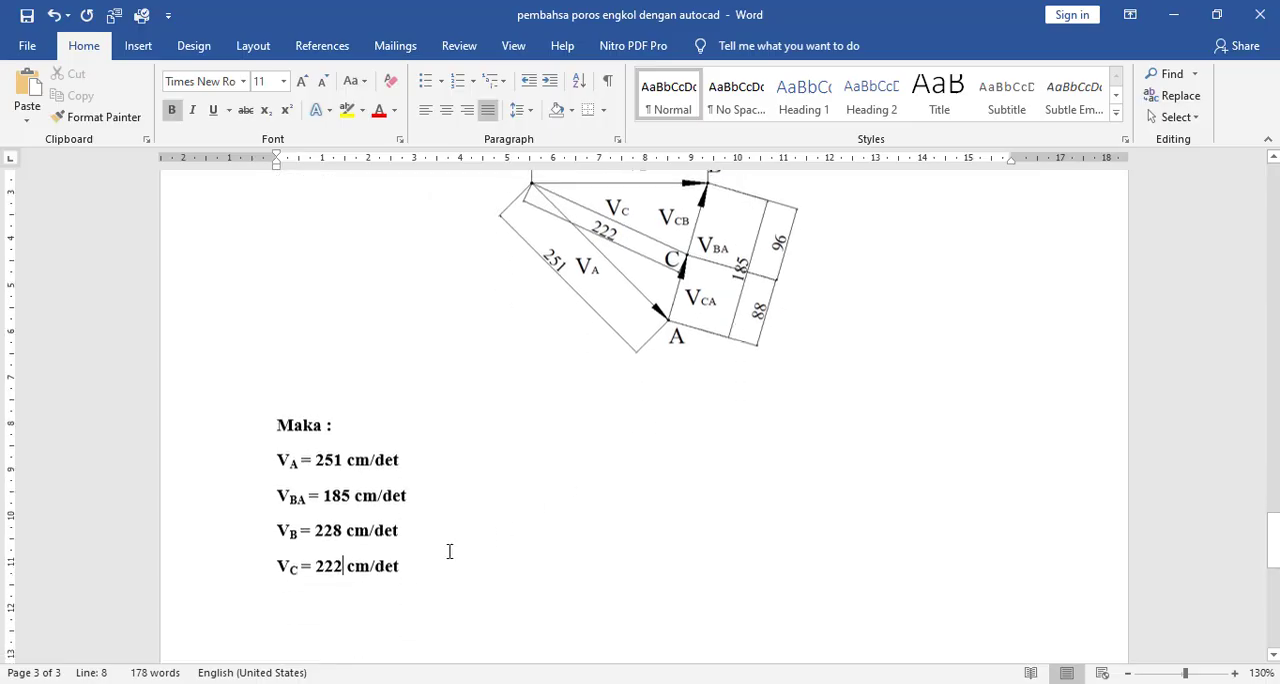
pyautogui.moveTo(420, 548); pyautogui.dragTo(260, 556)
pyautogui.hotkey('ctrl', 'c')
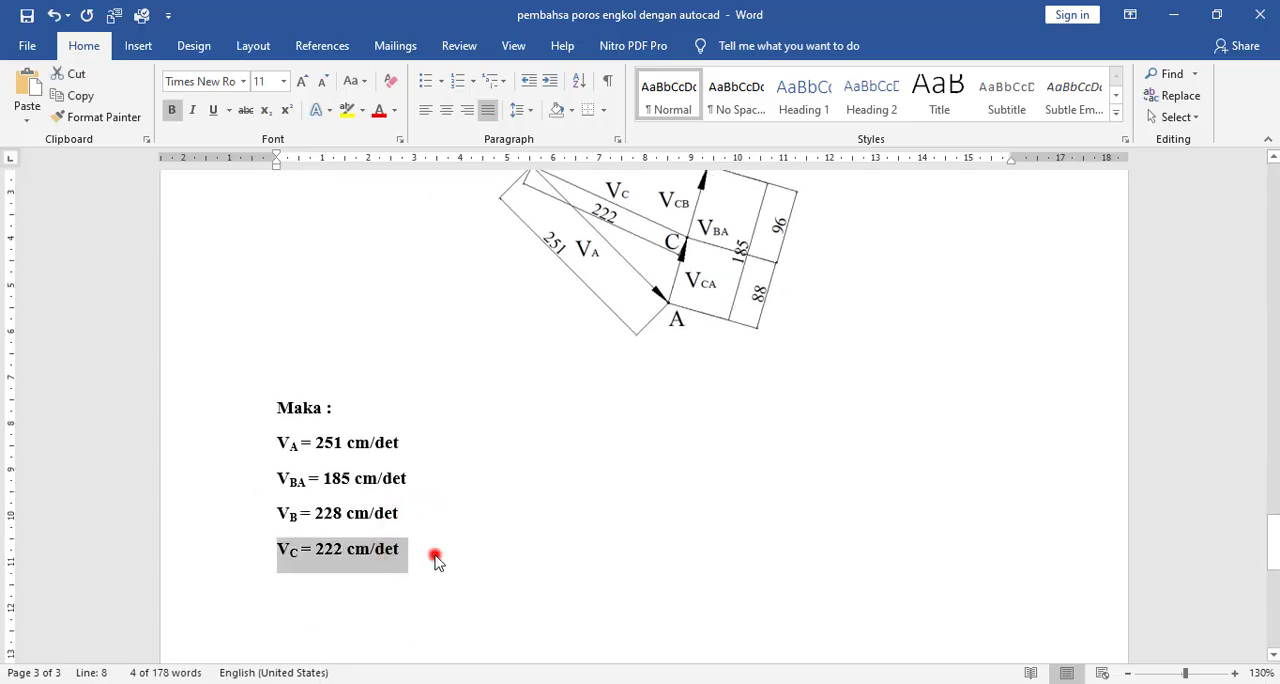
pyautogui.click(435, 560)
pyautogui.press('Return')
pyautogui.hotkey('ctrl', 'v')
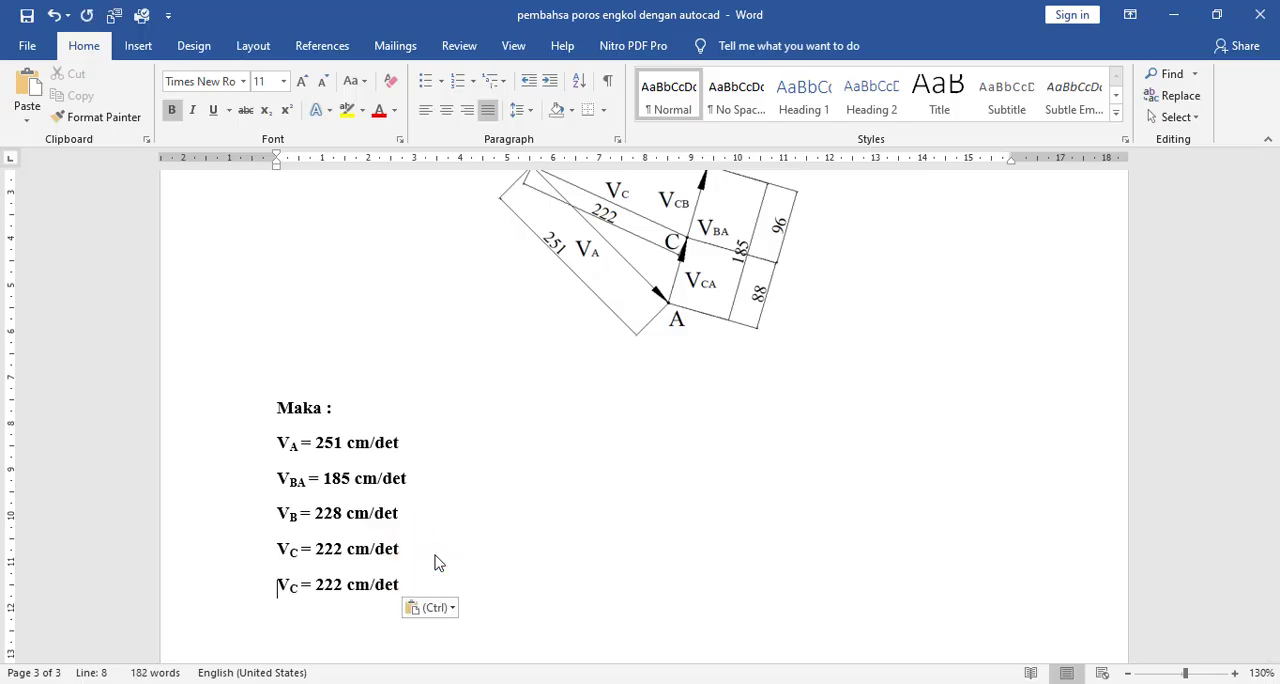
pyautogui.press('Right')
pyautogui.press('Right')
pyautogui.write('A')
# - Set the value in the VCA line to 88 cm/det
pyautogui.press('Right')
pyautogui.press('Right')
pyautogui.press('Right')
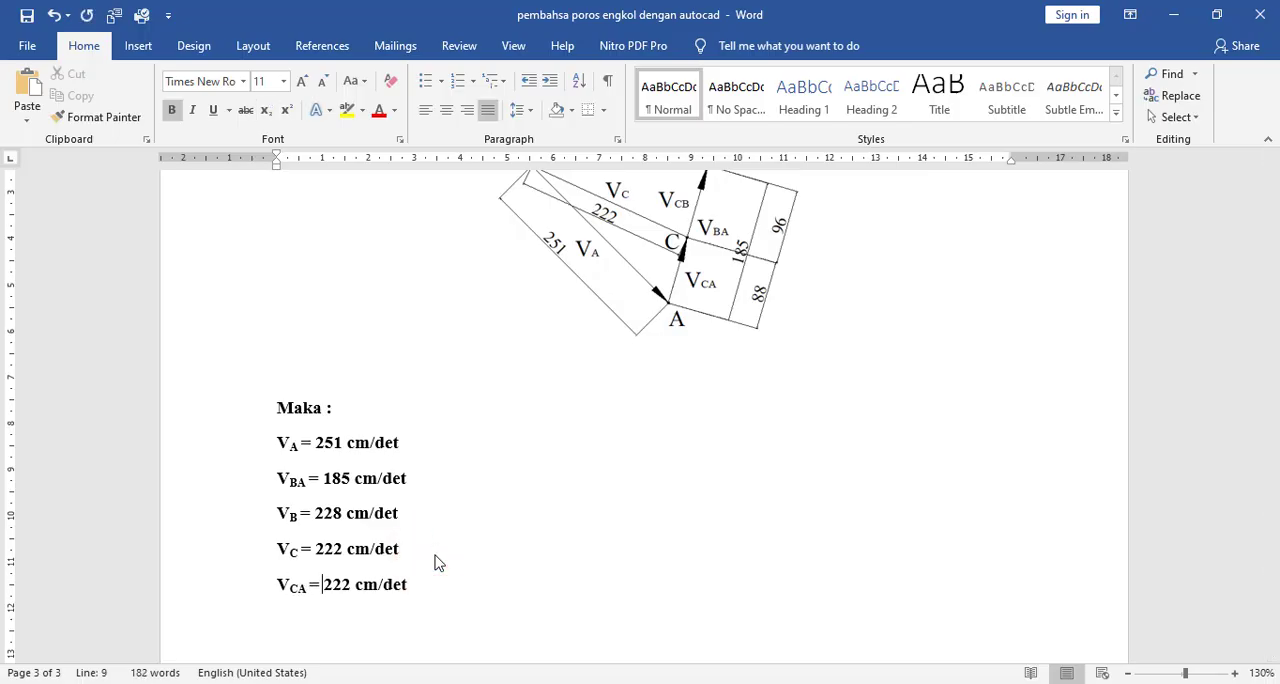
pyautogui.write('88')
pyautogui.press('Delete')
pyautogui.press('Delete')
pyautogui.press('Delete')
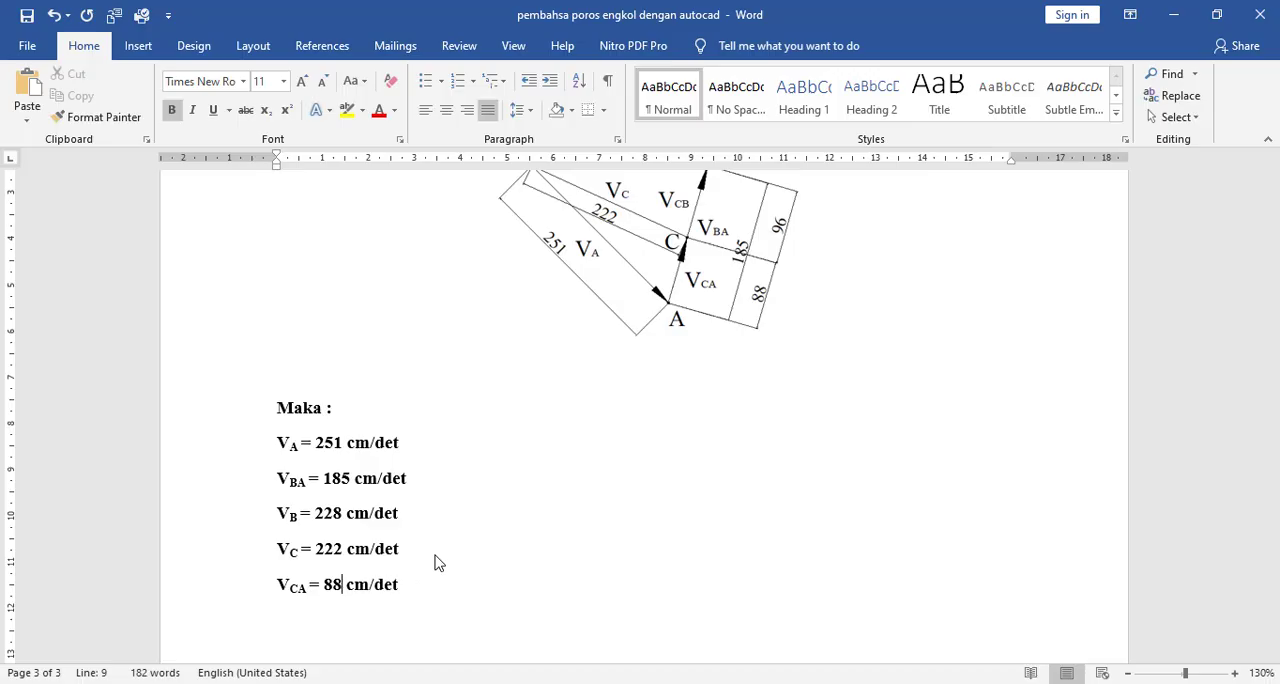
# - Duplicate the VCA result line onto a new line below it and change the copy's label subscript to CB
pyautogui.scroll(1, 686, 308)
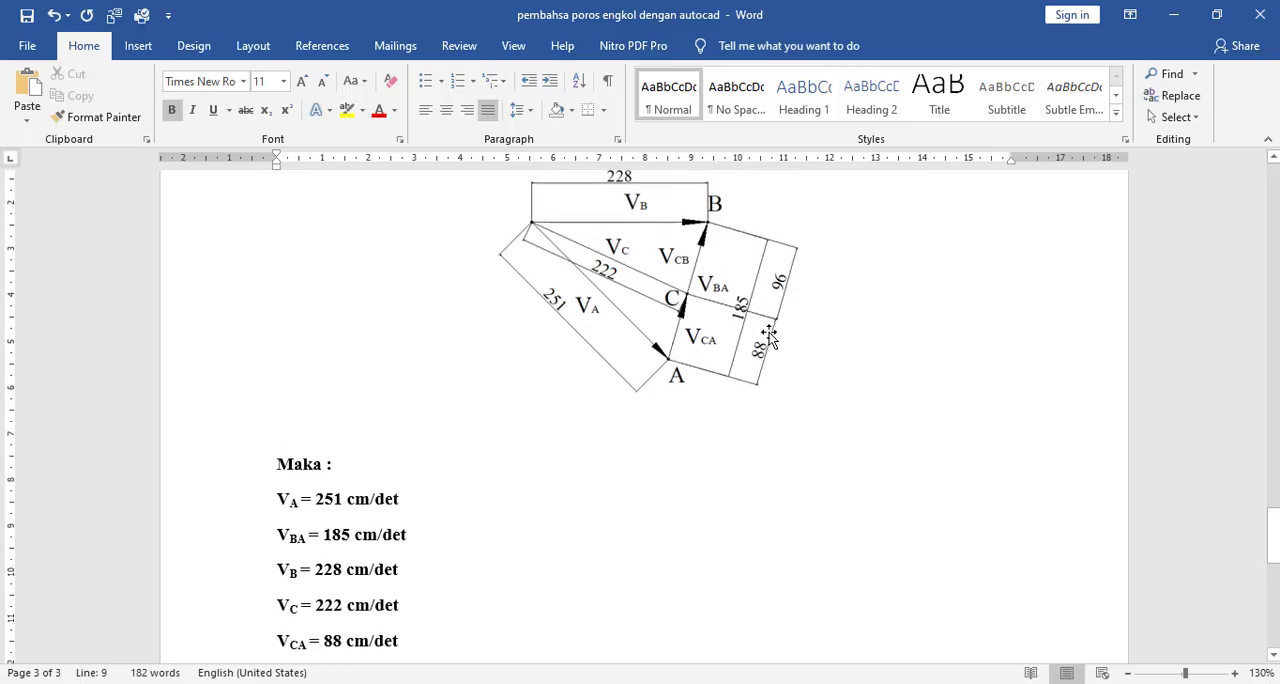
pyautogui.scroll(-2, 411, 606)
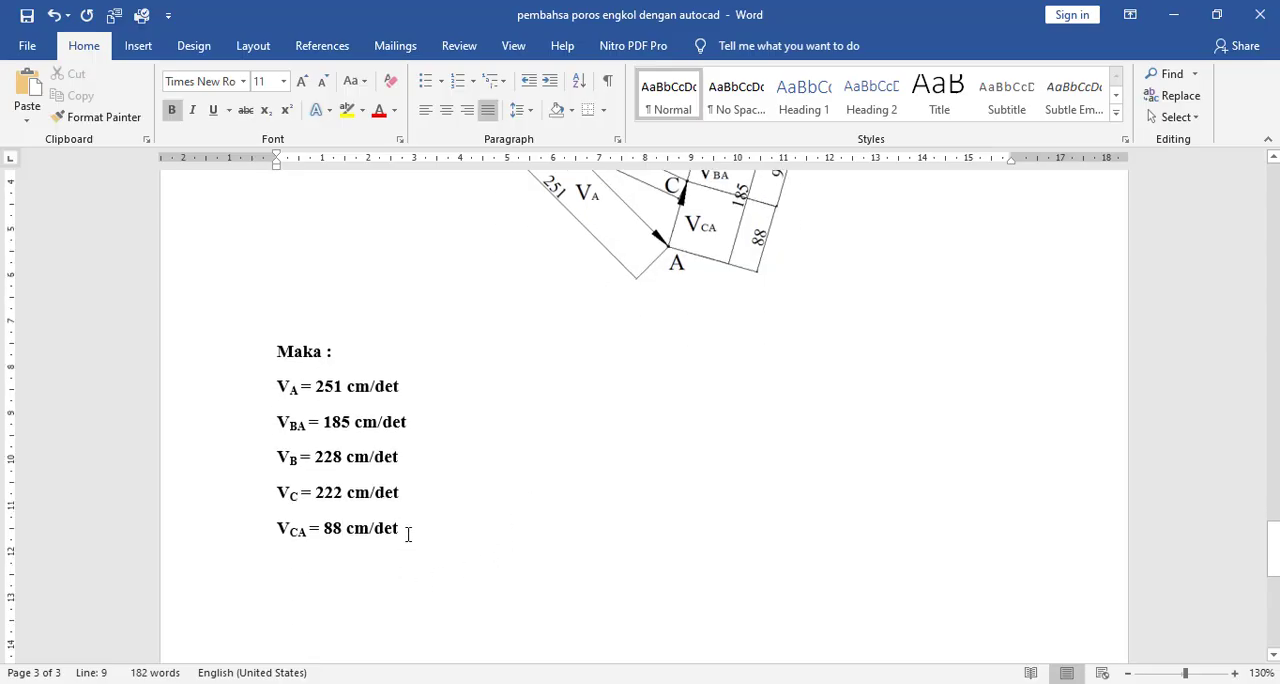
pyautogui.moveTo(398, 530); pyautogui.dragTo(242, 528)
pyautogui.hotkey('ctrl', 'c')
pyautogui.click(395, 542)
pyautogui.click(421, 535)
pyautogui.press('Return')
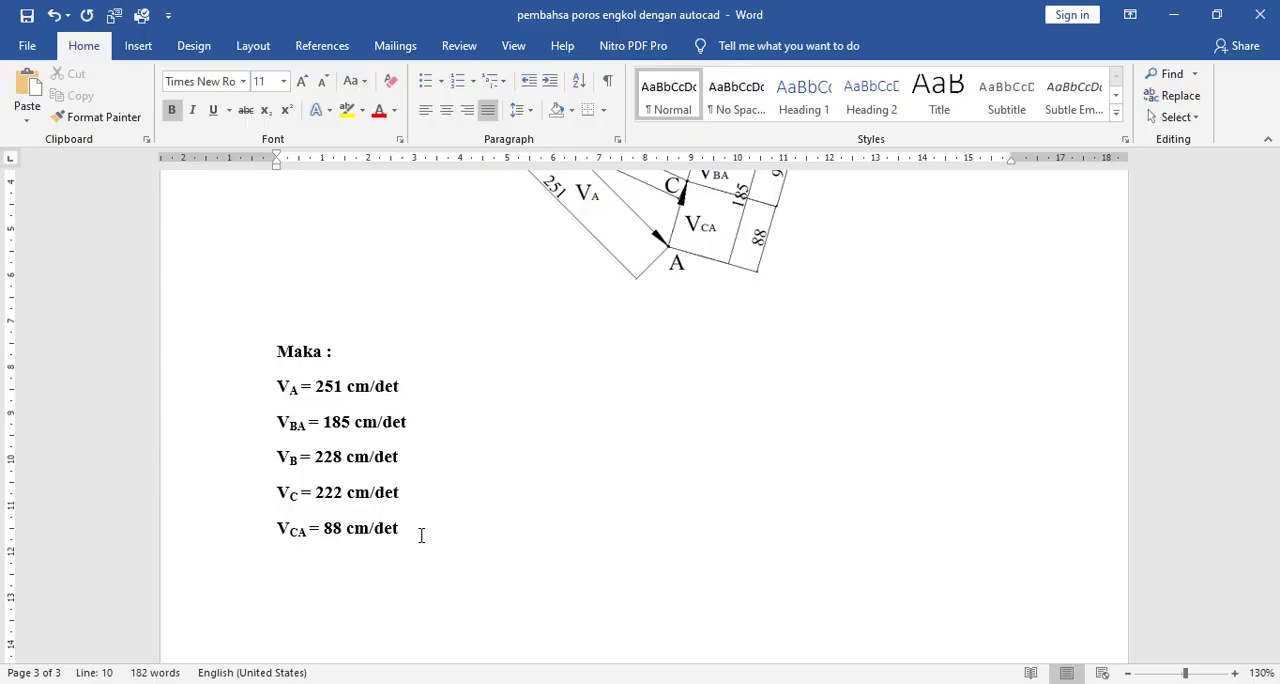
pyautogui.hotkey('ctrl', 'v')
pyautogui.press('Right')
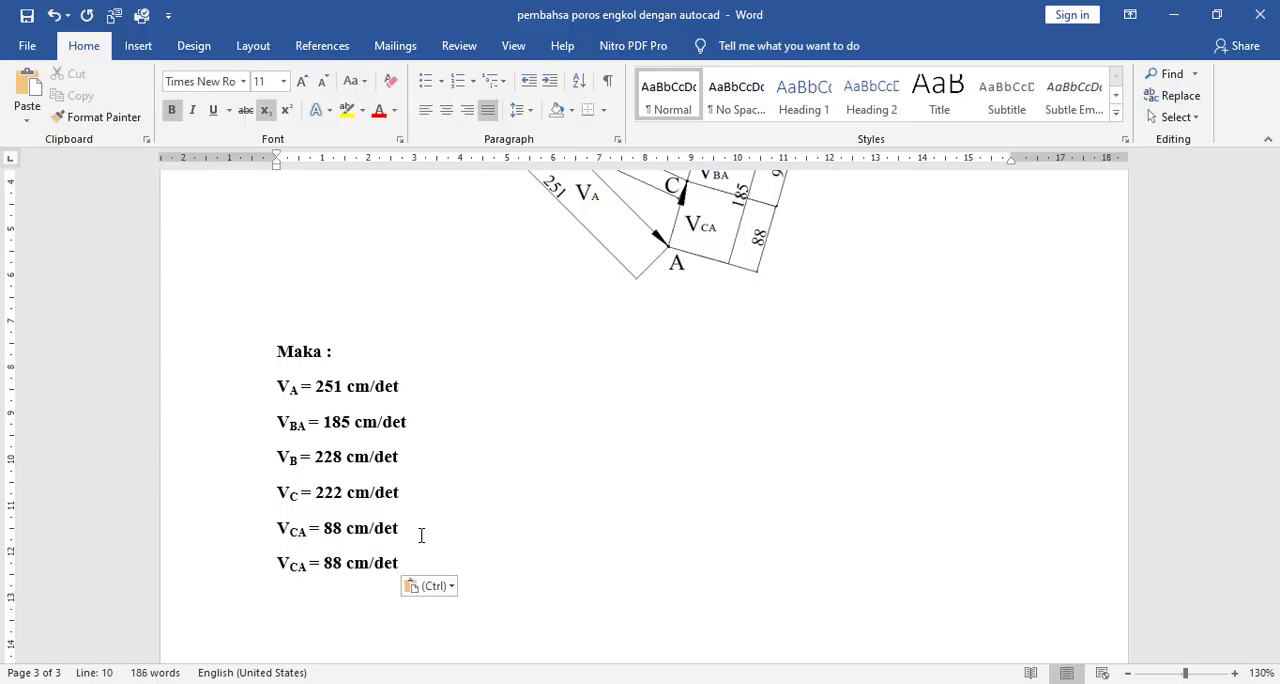
pyautogui.press('Delete')
pyautogui.write('B')
# - Set the value in the VCB line to 96 cm/det, as dimensioned in the diagram
pyautogui.press('Right')
pyautogui.press('Right')
pyautogui.press('Right')
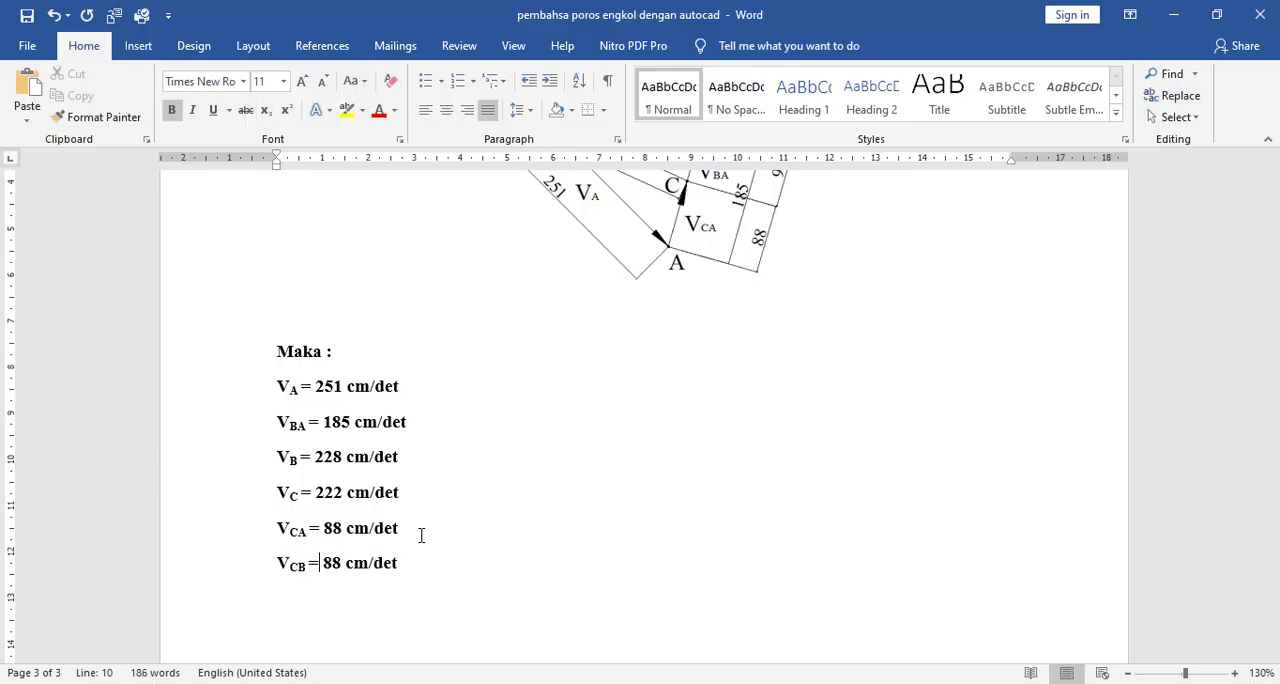
pyautogui.write('98')
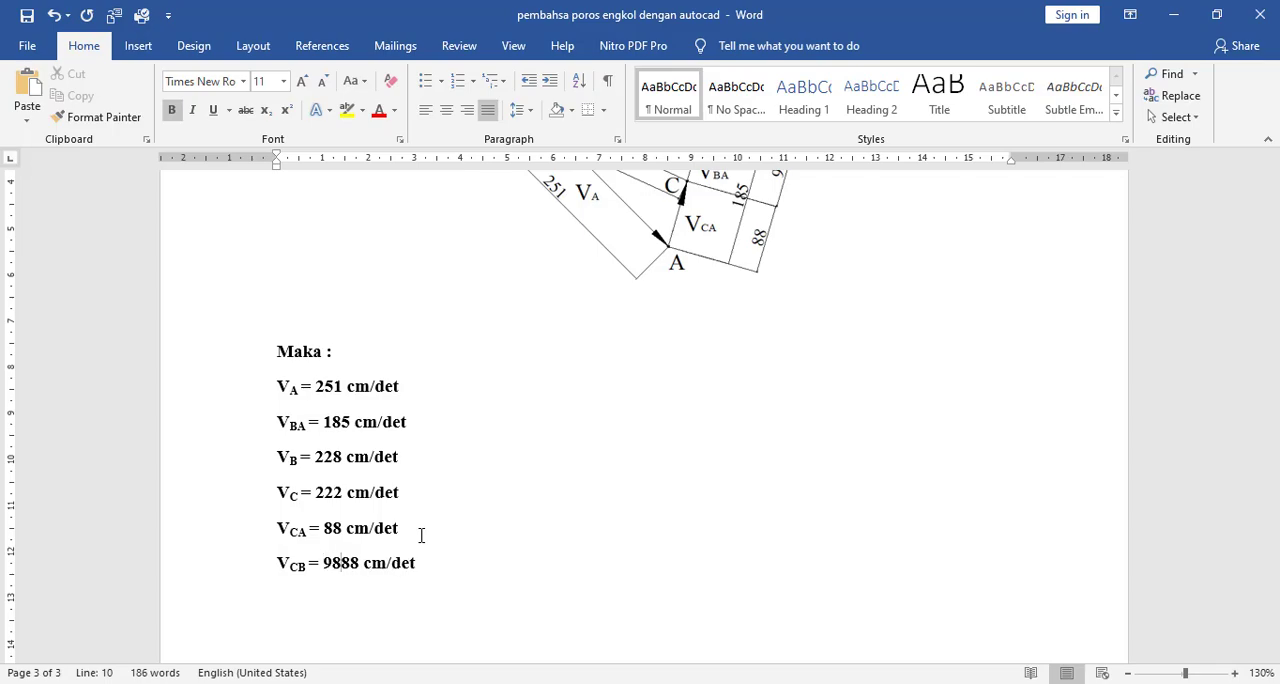
pyautogui.press('BackSpace')
pyautogui.write('6')
pyautogui.press('Delete')
pyautogui.press('Delete')
pyautogui.scroll(3, 440, 520)
pyautogui.scroll(-3, 449, 521)
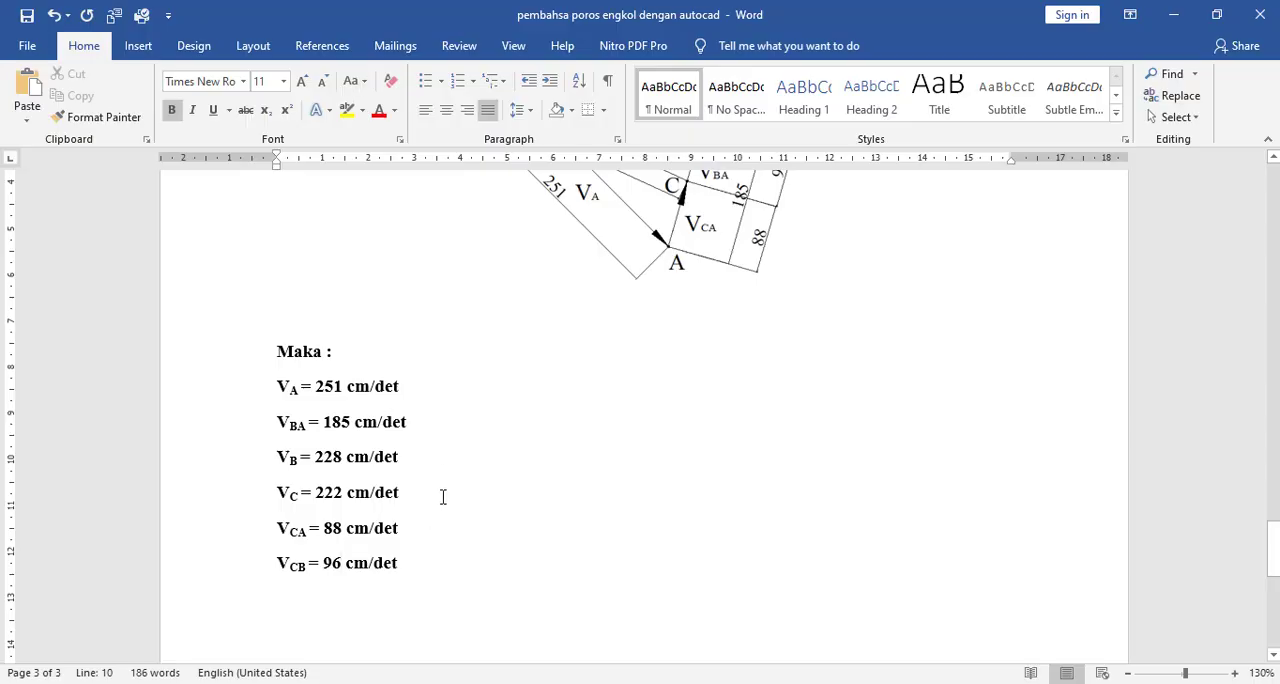
# - Append "x Skala" to the end of the VA result line
pyautogui.scroll(3, 640, 390)
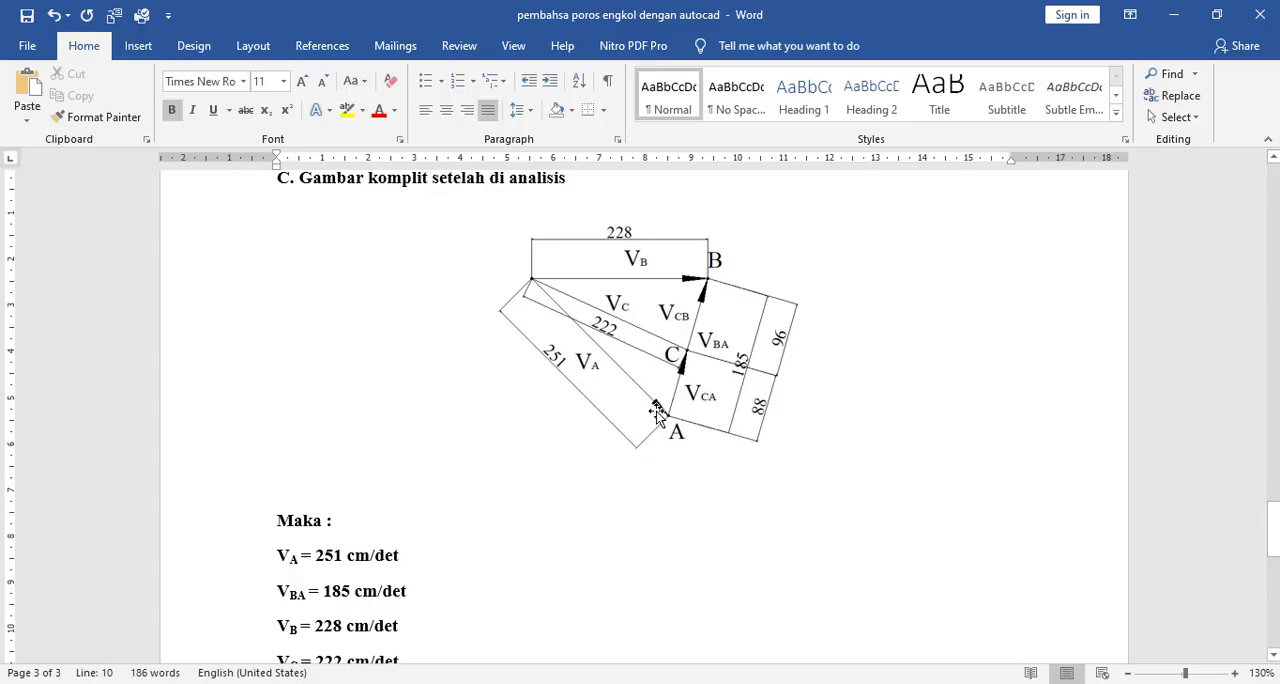
pyautogui.scroll(-4, 660, 430)
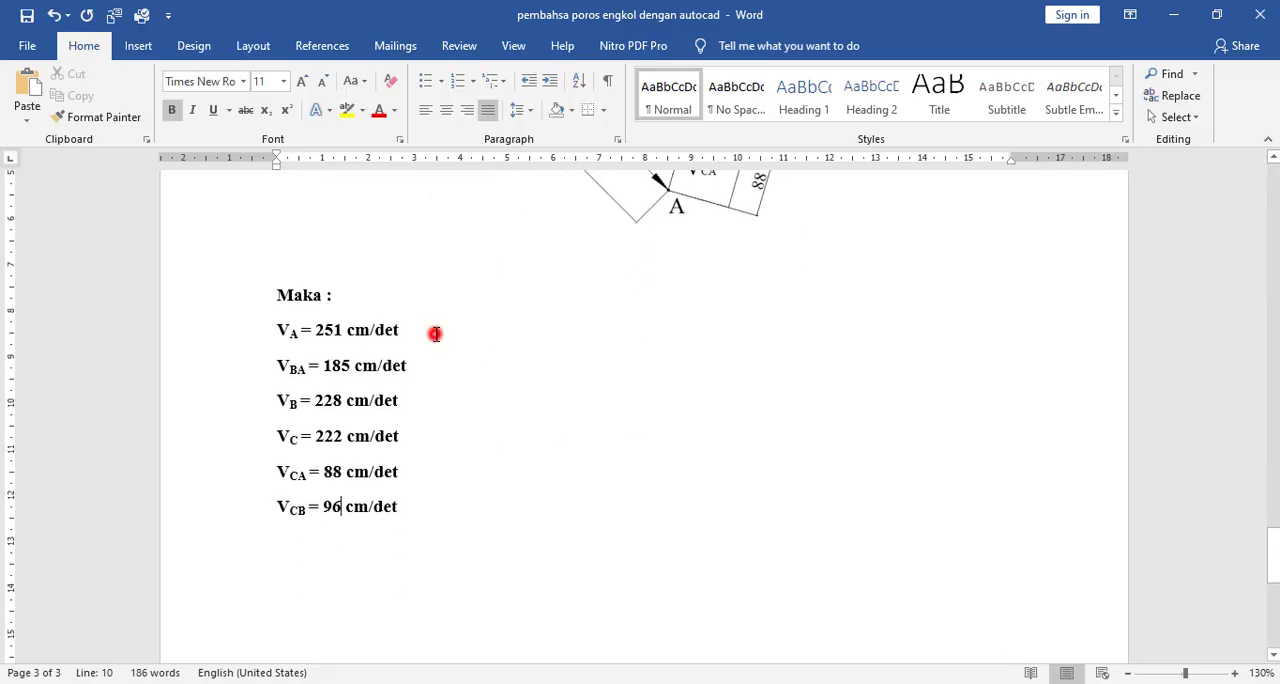
pyautogui.click(435, 333)
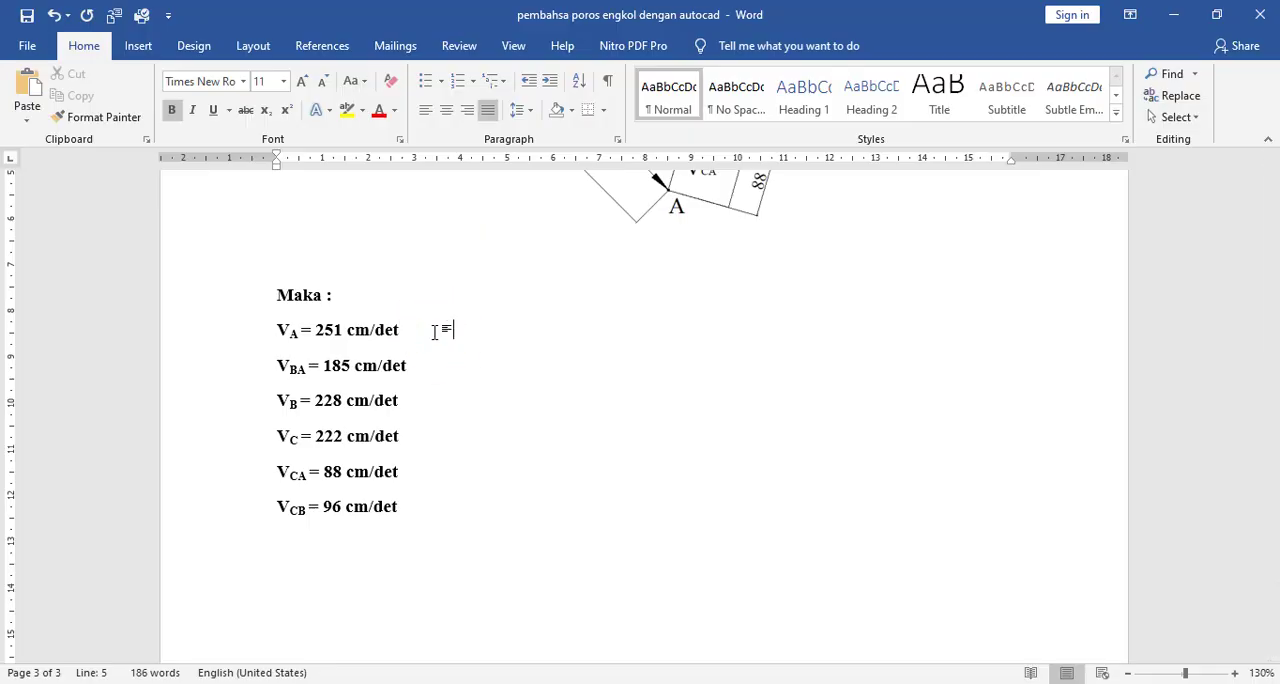
pyautogui.write('x Skal')
pyautogui.press('BackSpace')
pyautogui.press('BackSpace')
pyautogui.press('BackSpace')
pyautogui.press('BackSpace')
pyautogui.write('kal')
# - Copy only the word "Skala" from the VA line to the end of the VBA line
pyautogui.hotkey('shift', 'Left')
pyautogui.hotkey('shift', 'Left')
pyautogui.hotkey('shift', 'Left')
pyautogui.hotkey('shift', 'Left')
pyautogui.hotkey('shift', 'Left')
pyautogui.hotkey('ctrl', 'c')
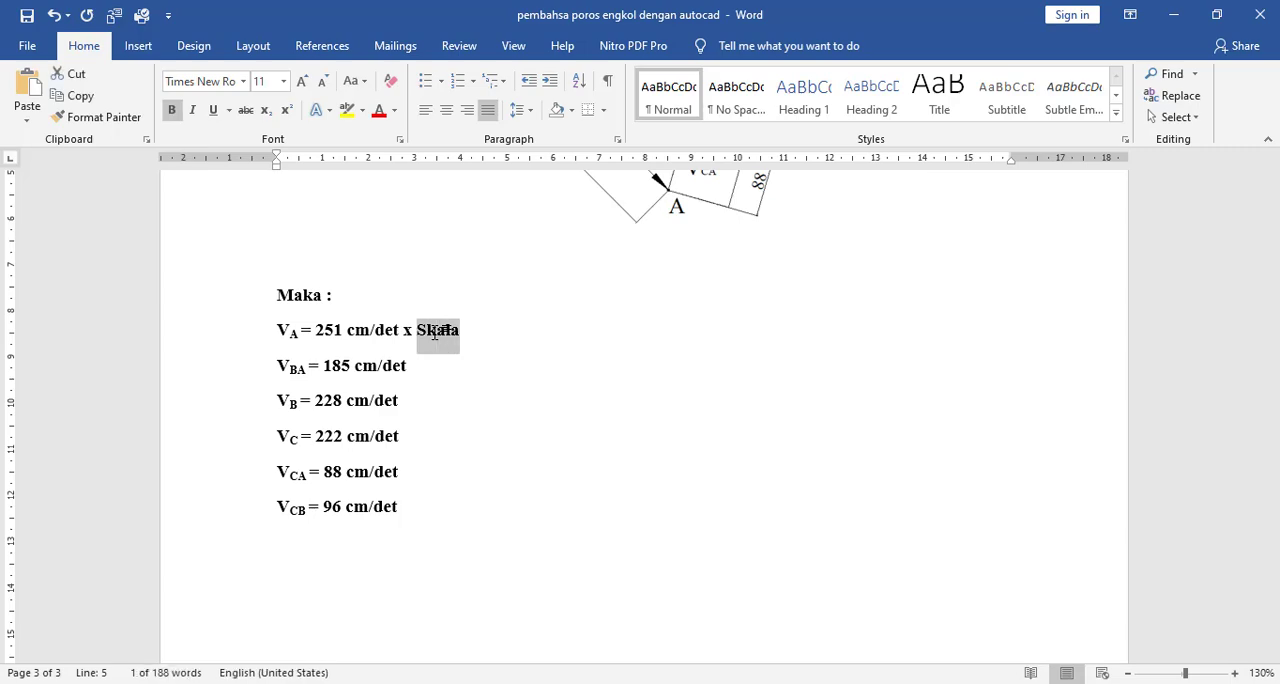
pyautogui.press('Down')
pyautogui.hotkey('ctrl', 'v')
pyautogui.press('Down')
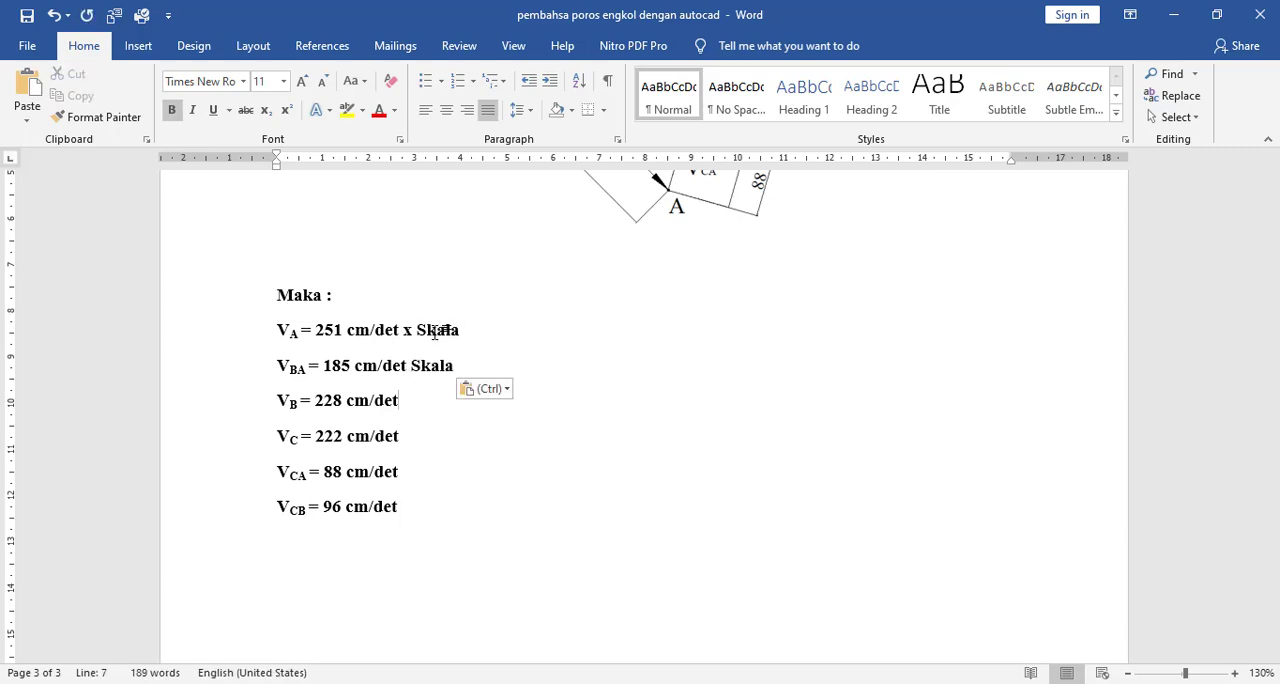
# - Copy "x Skala" from the VA line, replace the lone "Skala" in the VBA line with it, and append it to the VB line
pyautogui.hotkey('shift', 'Left')
pyautogui.hotkey('shift', 'Left')
pyautogui.hotkey('shift', 'Left')
pyautogui.hotkey('shift', 'Left')
pyautogui.hotkey('shift', 'Left')
pyautogui.hotkey('shift', 'Left')
pyautogui.hotkey('shift', 'Left')
pyautogui.hotkey('ctrl', 'c')
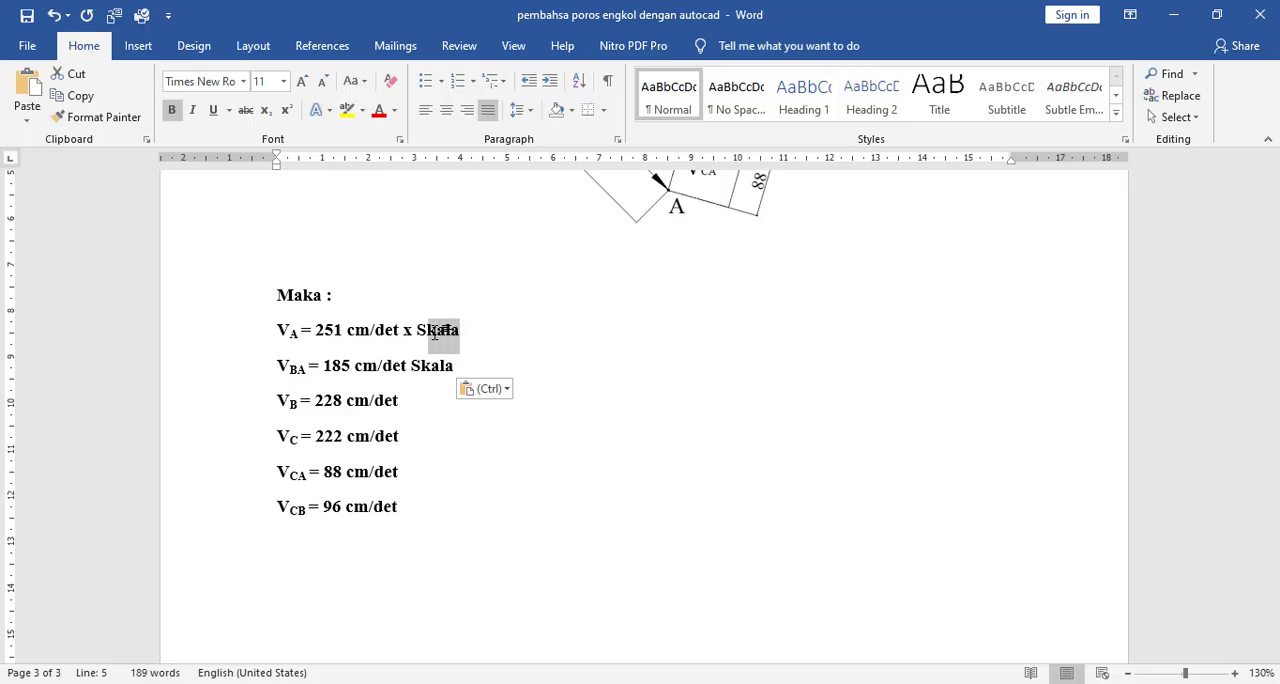
pyautogui.press('Down')
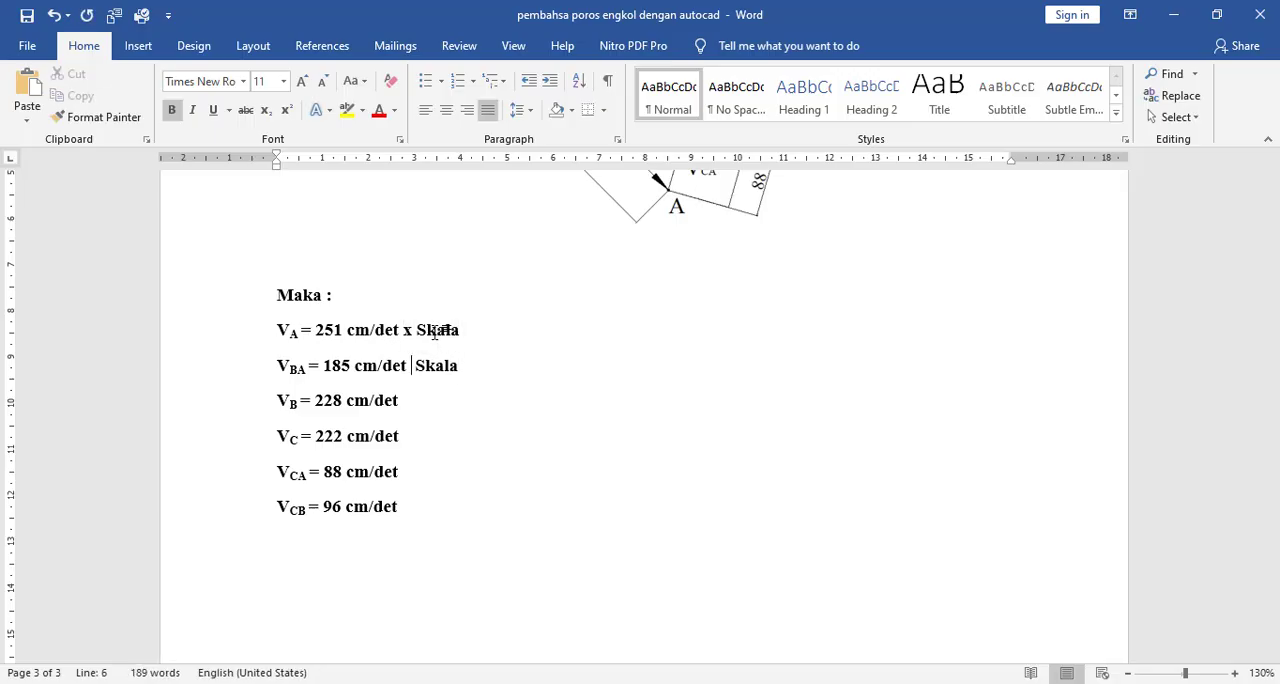
pyautogui.hotkey('ctrl', 'v')
pyautogui.press('Delete')
pyautogui.press('Delete')
pyautogui.press('Delete')
pyautogui.press('Delete')
pyautogui.press('Delete')
pyautogui.hotkey('ctrl', 'v')
pyautogui.press('Down')
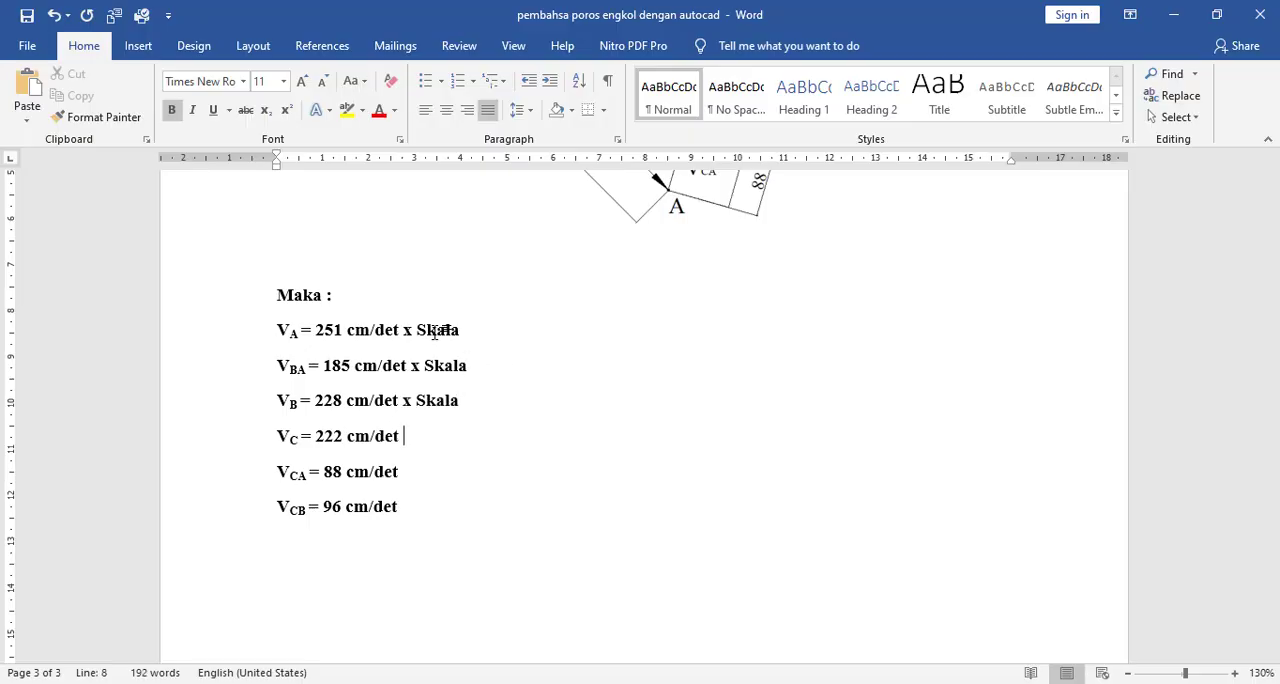
# - Append the copied "x Skala" to the VC, VCA and VCB result lines
pyautogui.hotkey('ctrl', 'v')
pyautogui.press('Down')
pyautogui.hotkey('ctrl', 'v')
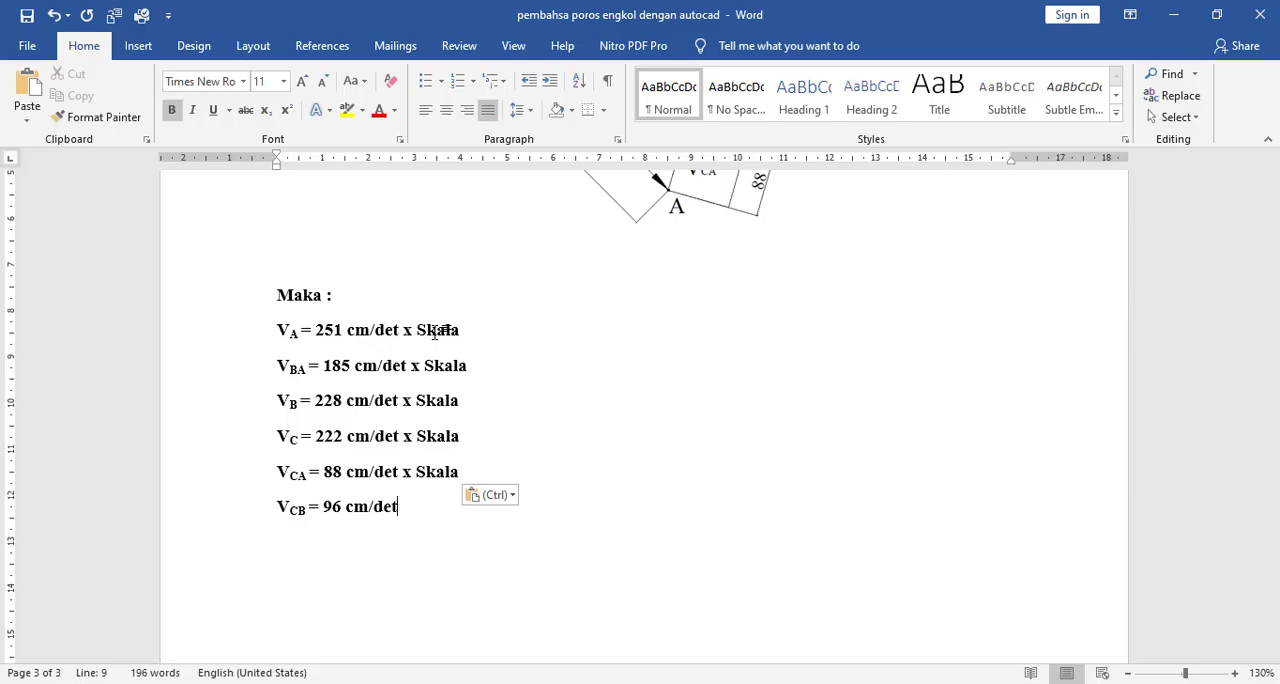
pyautogui.hotkey('ctrl', 'v')
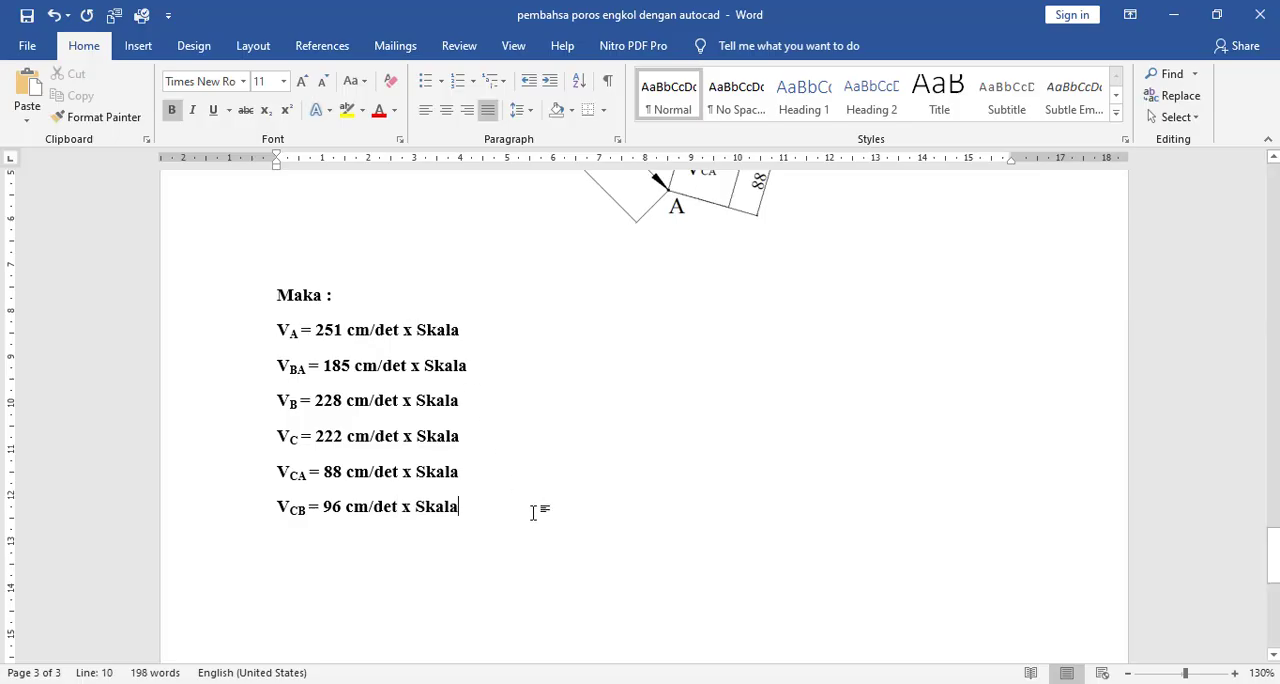
# - Extend the "Maka :" heading above the results to read "Maka, masing-masing kecepatannya adalah :"
pyautogui.scroll(3, 535, 490)
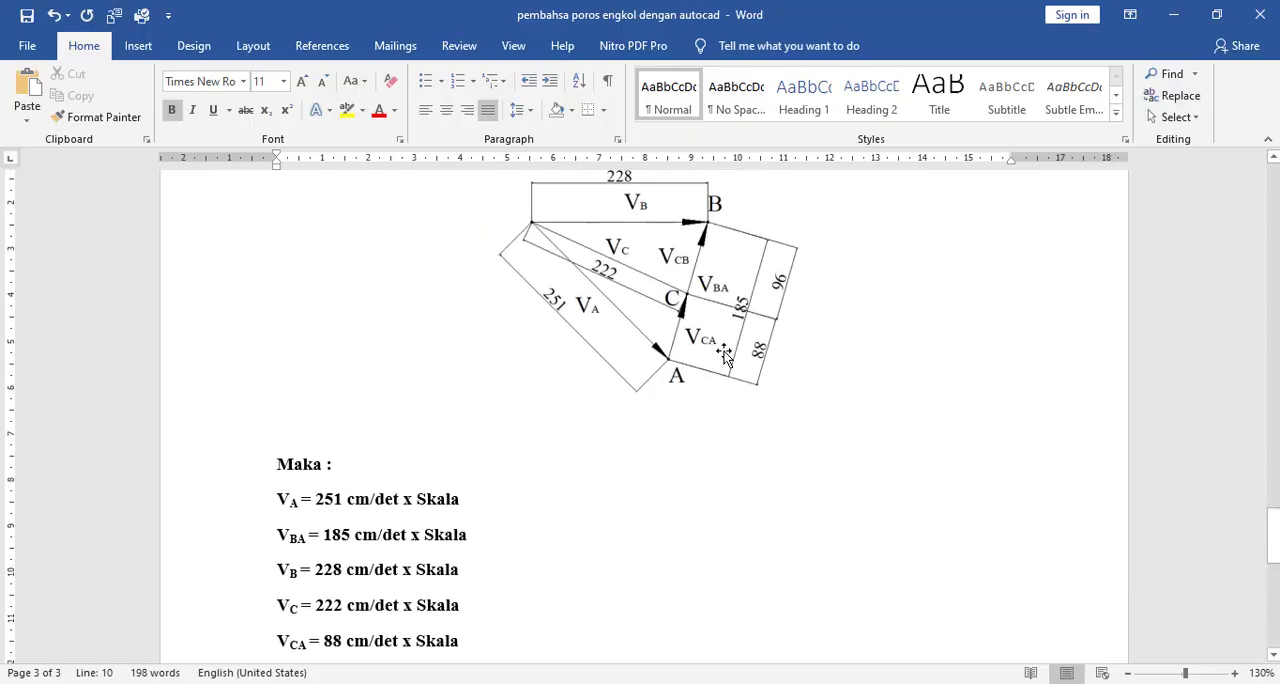
pyautogui.scroll(-2, 716, 358)
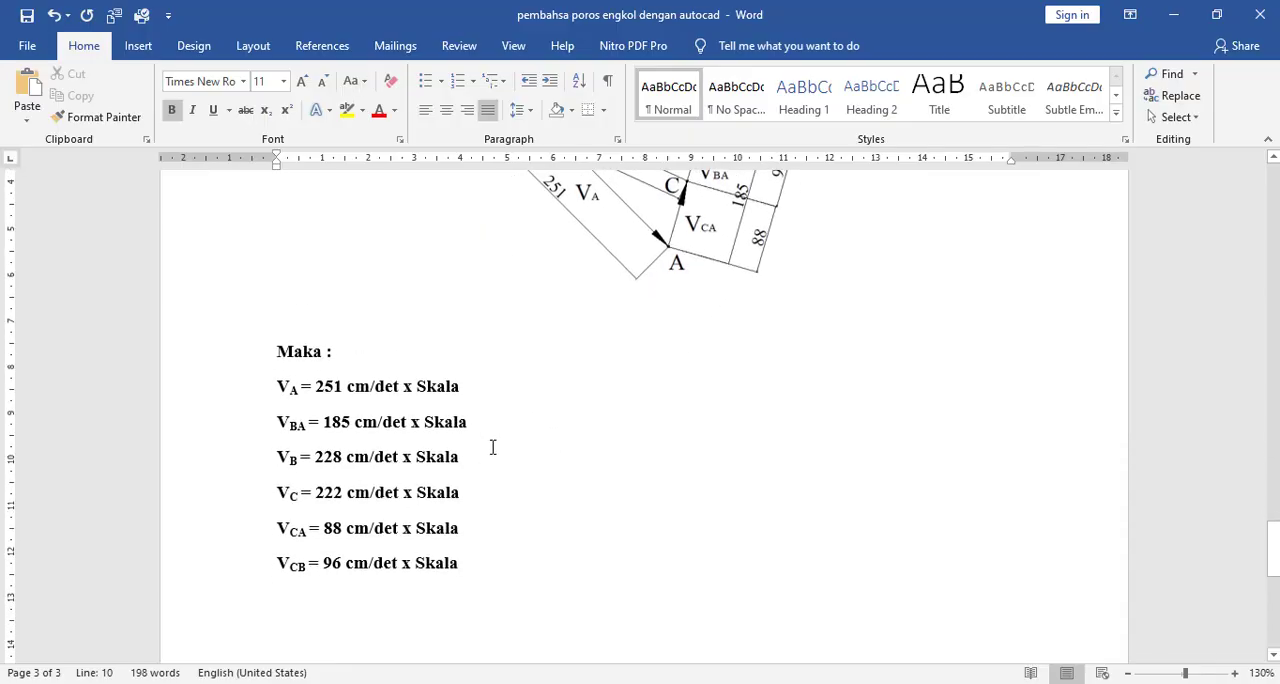
pyautogui.scroll(1, 497, 434)
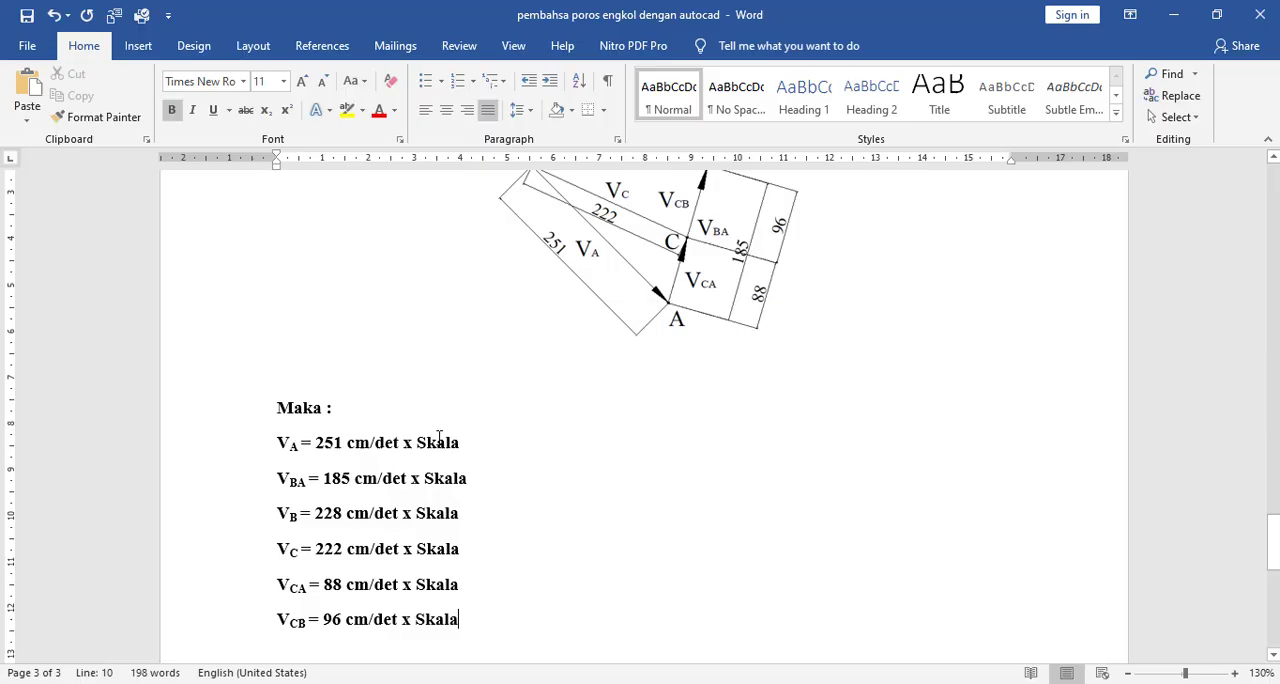
pyautogui.click(372, 413)
pyautogui.press('BackSpace')
pyautogui.press('BackSpace')
pyautogui.write(', masih')
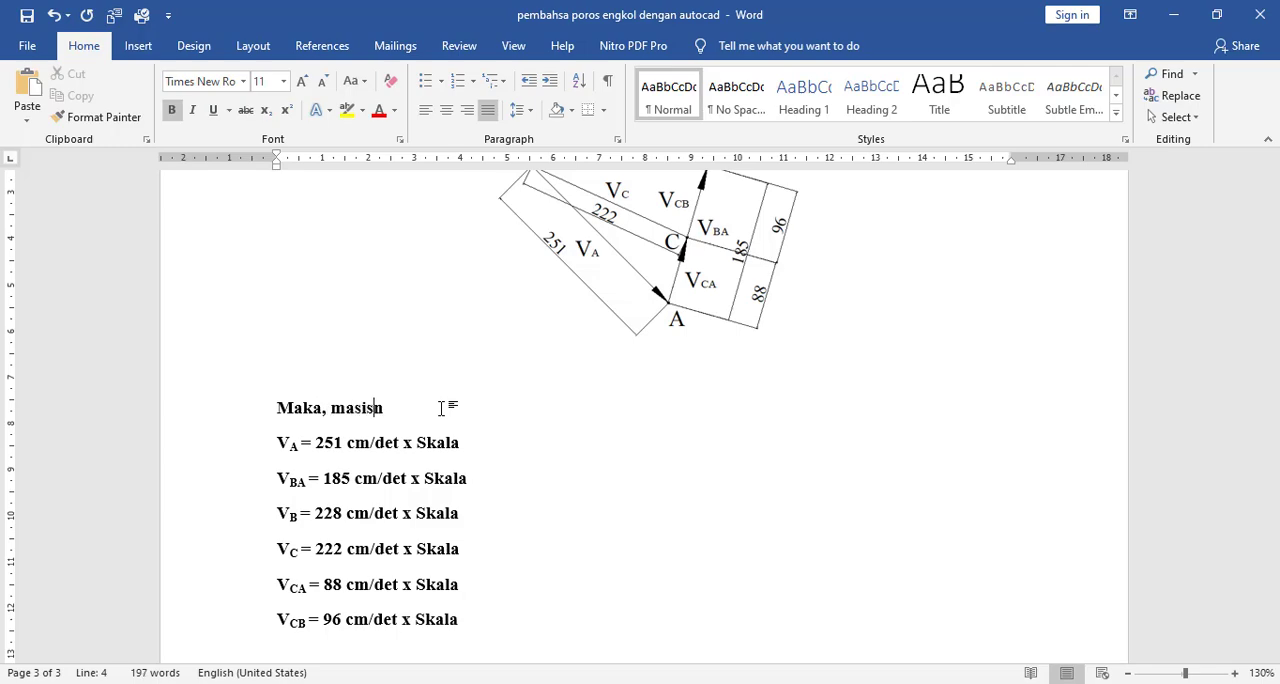
pyautogui.press('BackSpace')
pyautogui.write('ng')
pyautogui.press('BackSpace')
pyautogui.press('BackSpace')
pyautogui.write('s')
pyautogui.press('BackSpace')
pyautogui.write('ng ')
pyautogui.write('0')
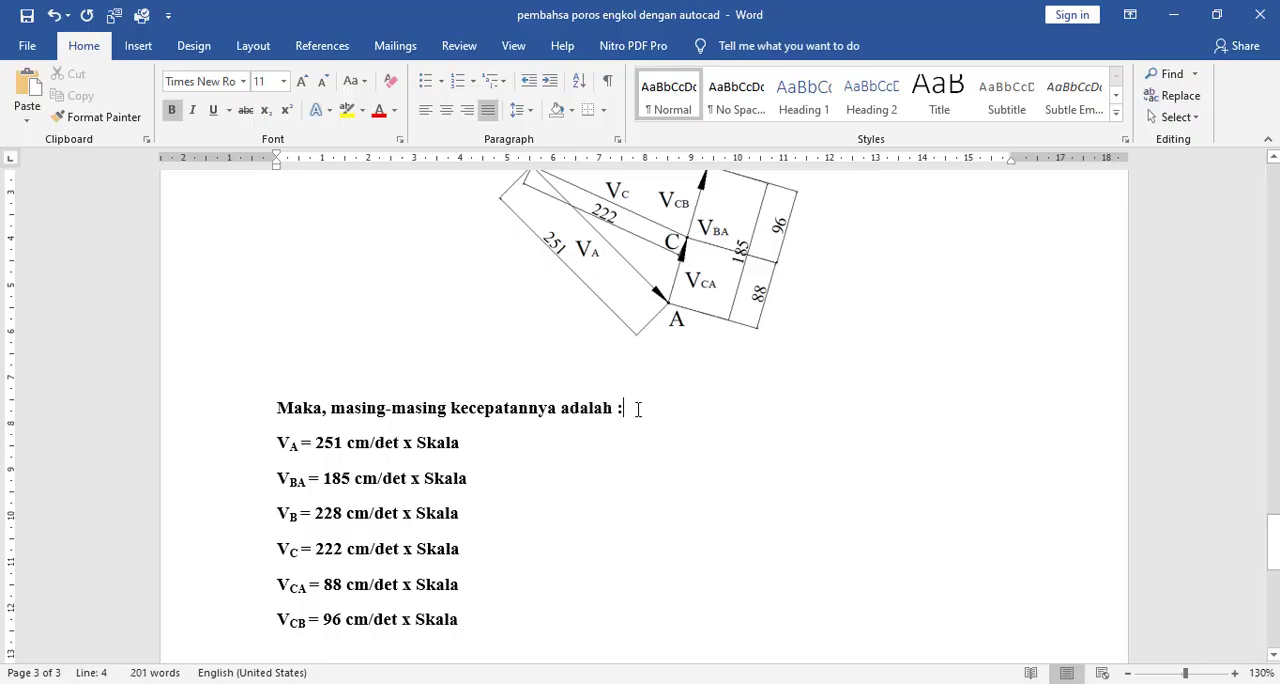
# - Number the velocity results heading by adding "1. " in front of "Maka"
pyautogui.scroll(-1, 640, 400)
pyautogui.moveTo(618, 352); pyautogui.dragTo(285, 370)
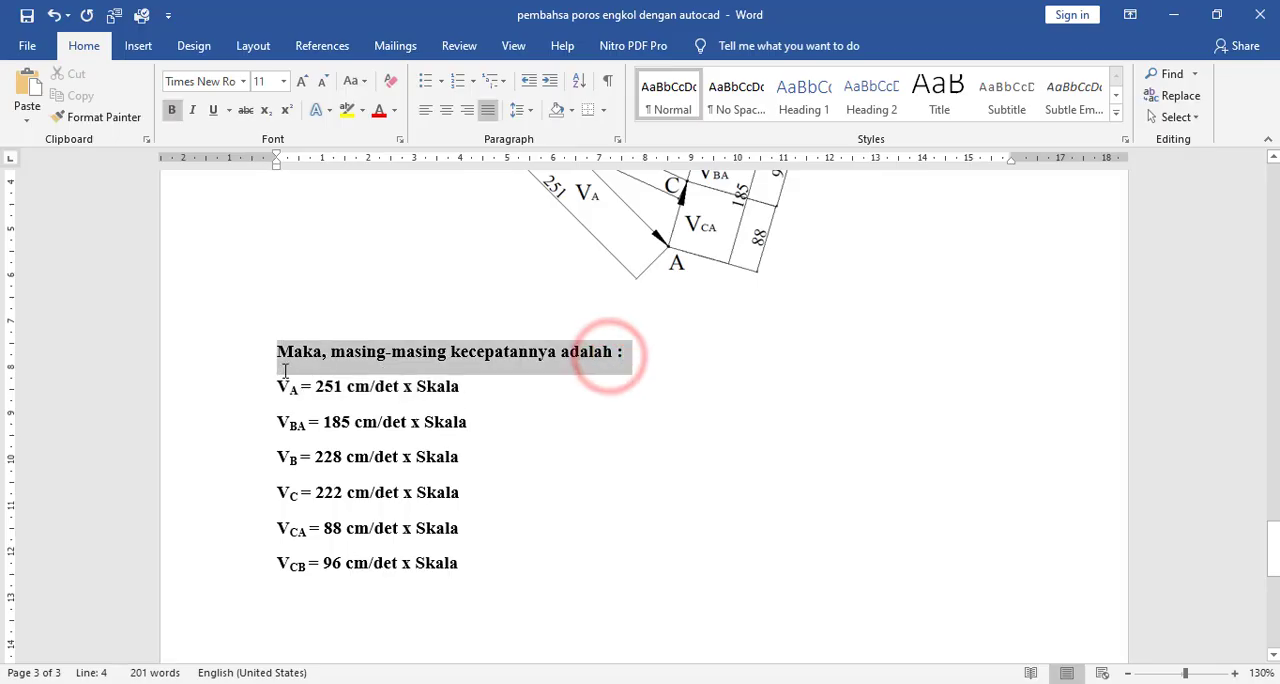
pyautogui.click(275, 353)
pyautogui.write('1')
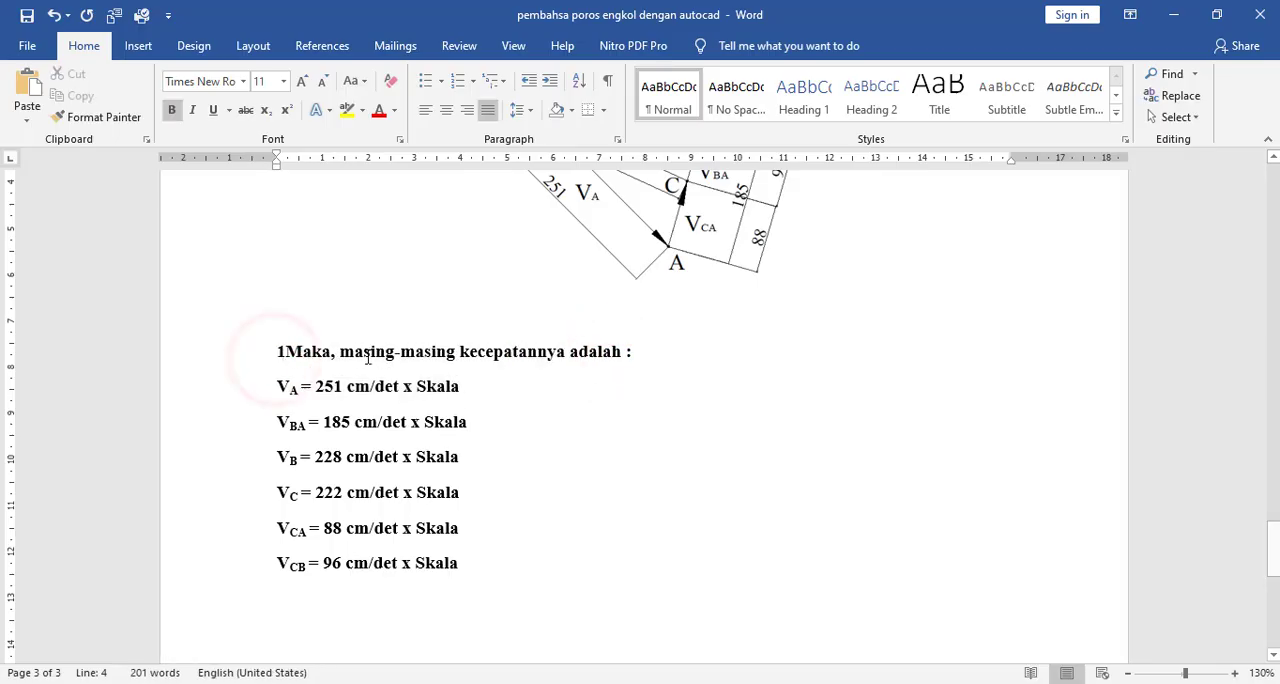
pyautogui.write('.')
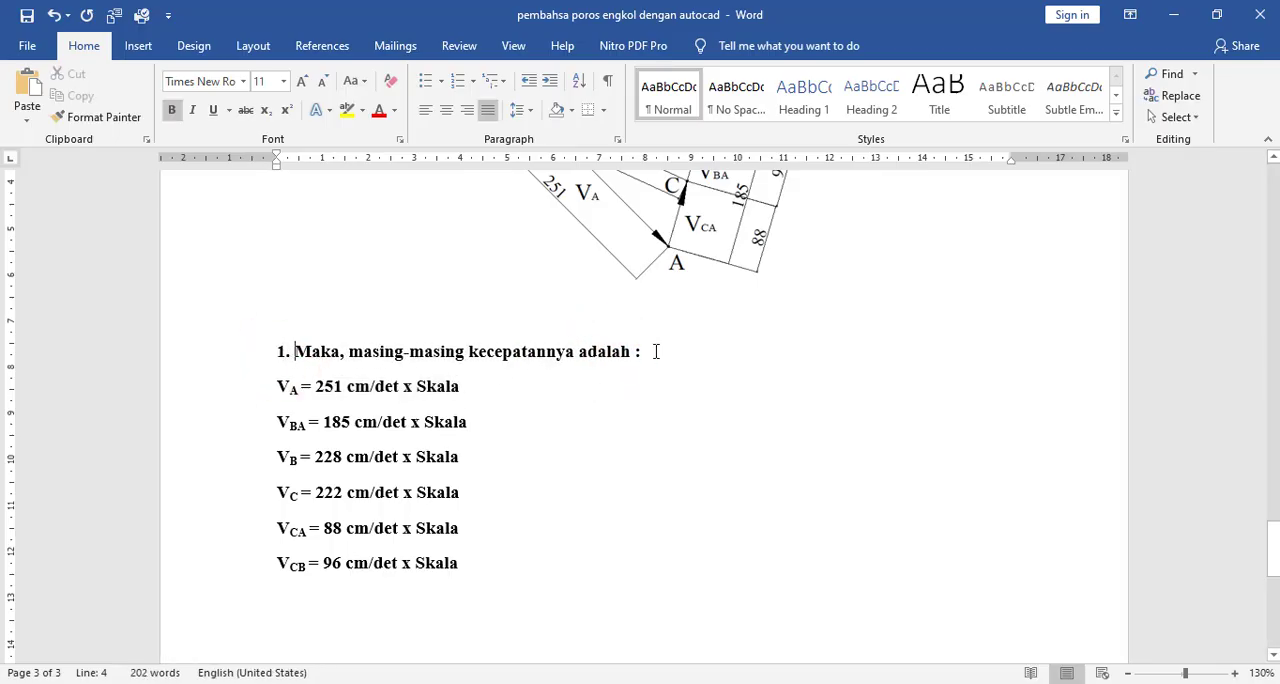
# - Copy the numbered heading line and paste it below the VCB result, leaving a blank line between
pyautogui.moveTo(655, 351); pyautogui.dragTo(260, 363)
pyautogui.hotkey('ctrl', 'c')
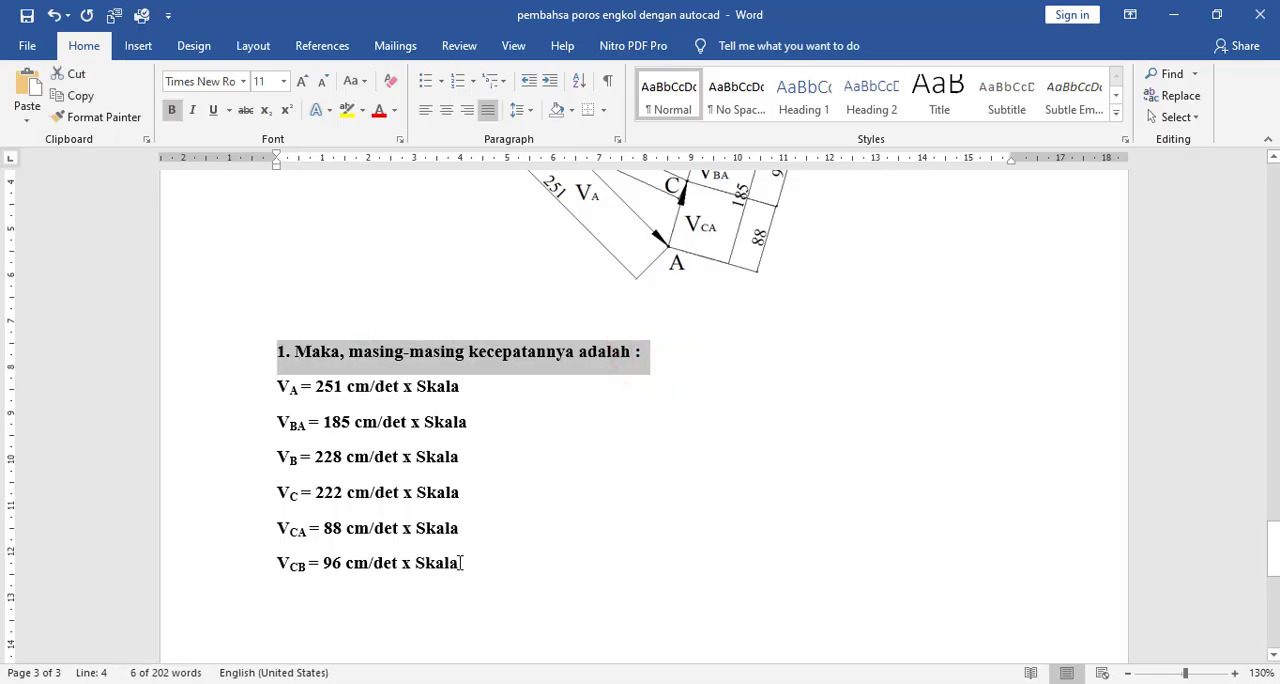
pyautogui.scroll(-2, 461, 563)
pyautogui.click(478, 531)
pyautogui.hotkey('ctrl', 'v')
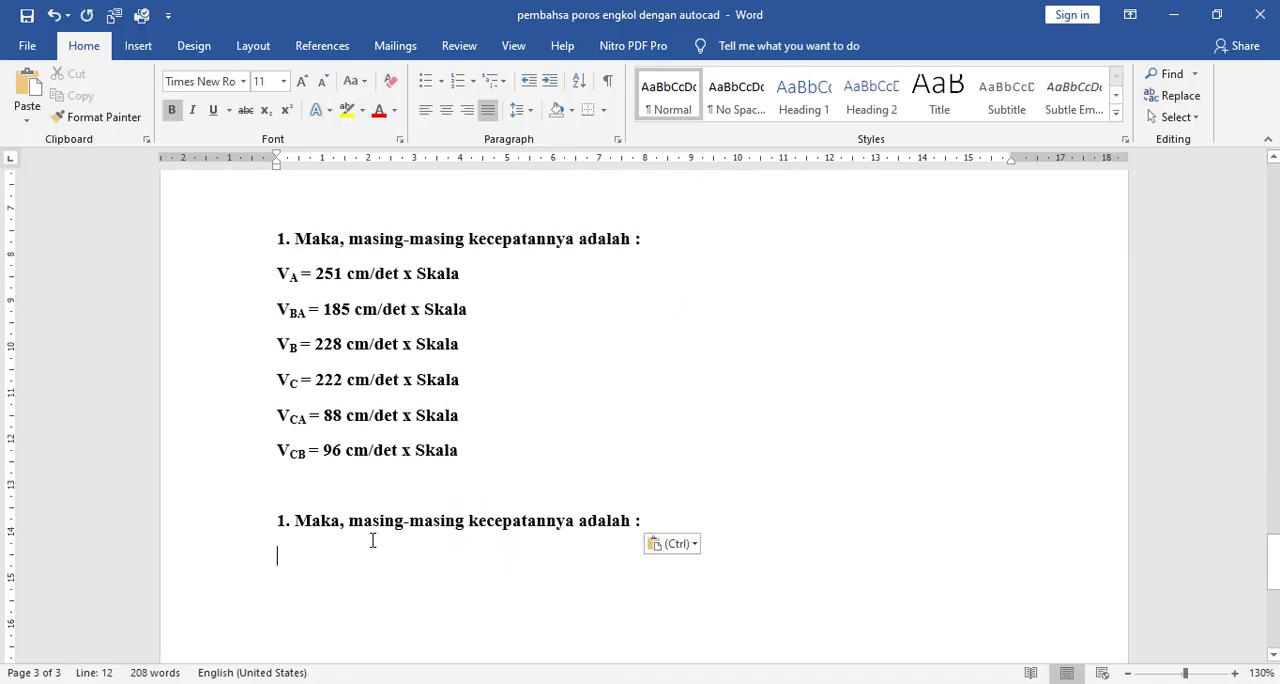
# - Change the pasted second heading to read "1. Maka, kecepatannya W3 adalah :", with the 3 as a subscript
pyautogui.click(372, 527)
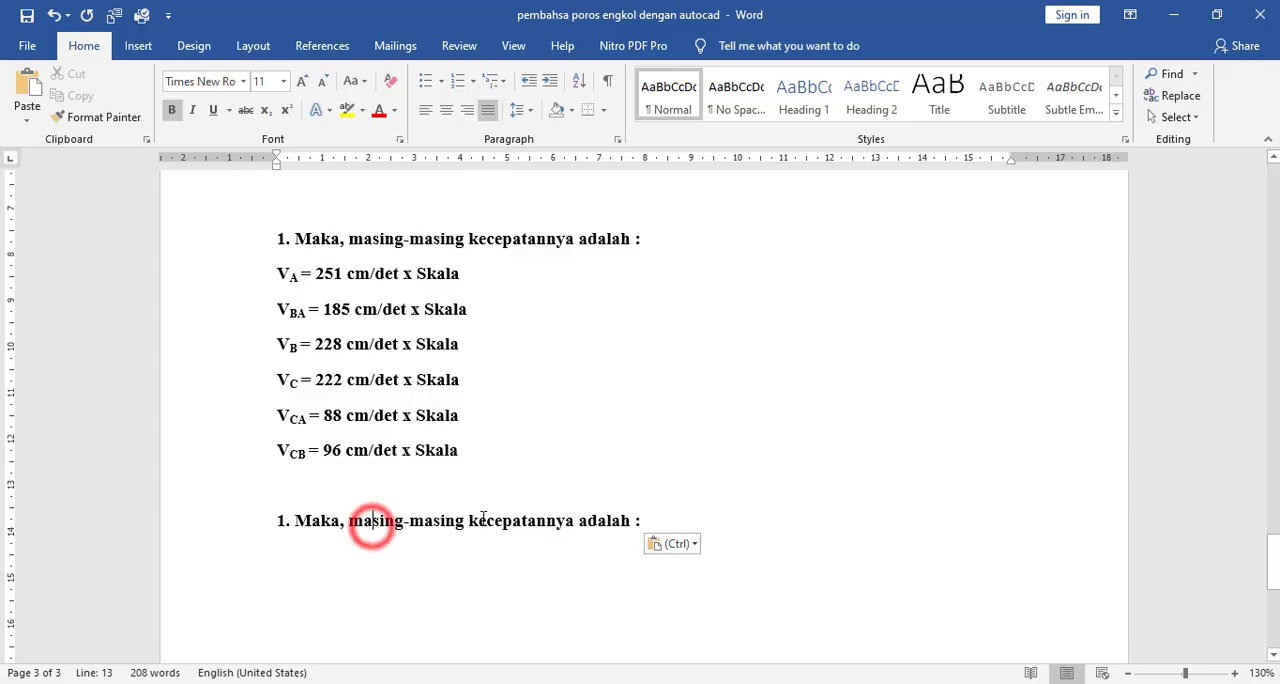
pyautogui.press('Delete')
pyautogui.press('Delete')
pyautogui.press('Delete')
pyautogui.press('Delete')
pyautogui.press('Delete')
pyautogui.press('Delete')
pyautogui.press('Delete')
pyautogui.press('Delete')
pyautogui.press('Delete')
pyautogui.press('Delete')
pyautogui.press('Delete')
pyautogui.press('Delete')
pyautogui.press('Delete')
pyautogui.press('Delete')
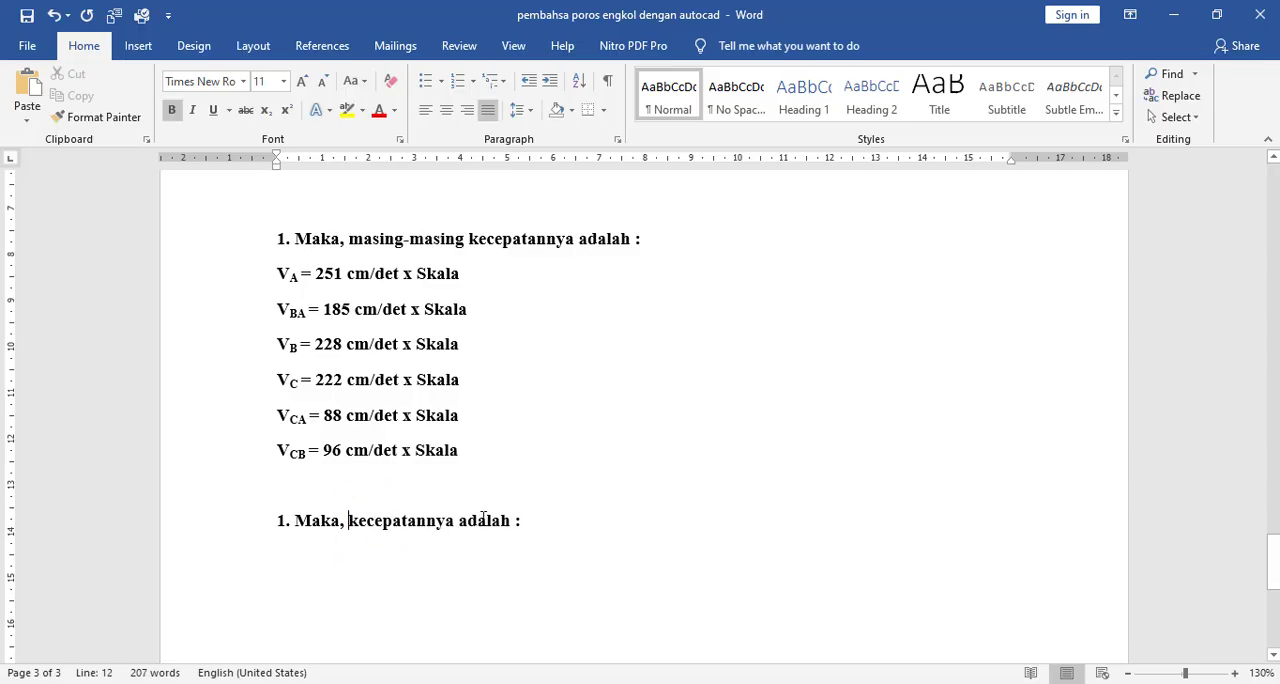
pyautogui.press('Right')
pyautogui.press('Right')
pyautogui.press('Right')
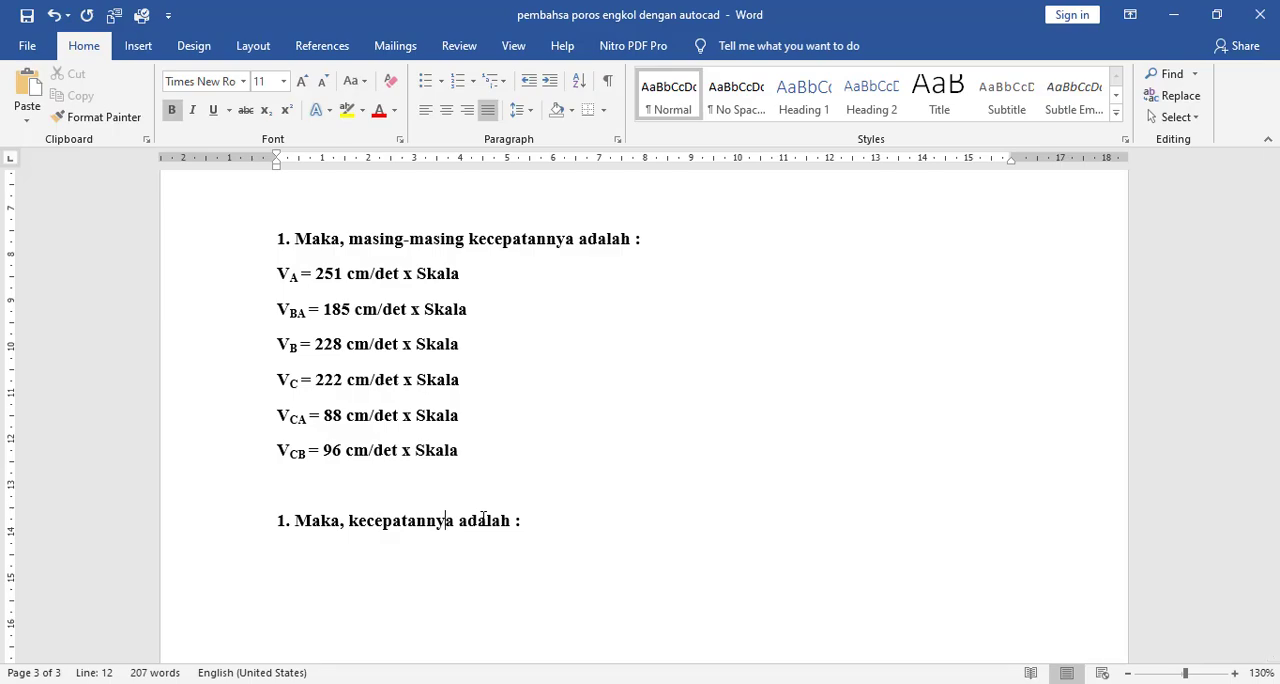
pyautogui.write('W3')
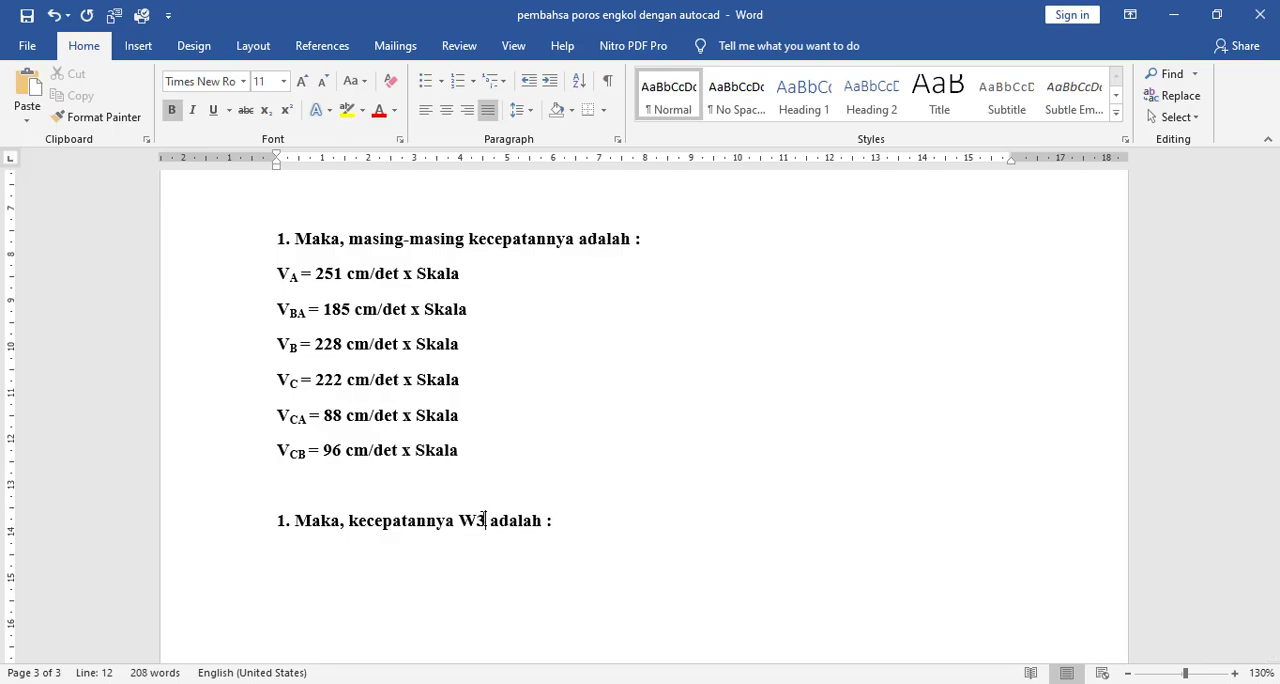
pyautogui.press('BackSpace')
pyautogui.hotkey('ctrl', '=')
# - Review the velocity polygon, the VA analysis and the problem statement with its crank-slider drawing for the W3 calculation
pyautogui.scroll(6, 1046, 177)
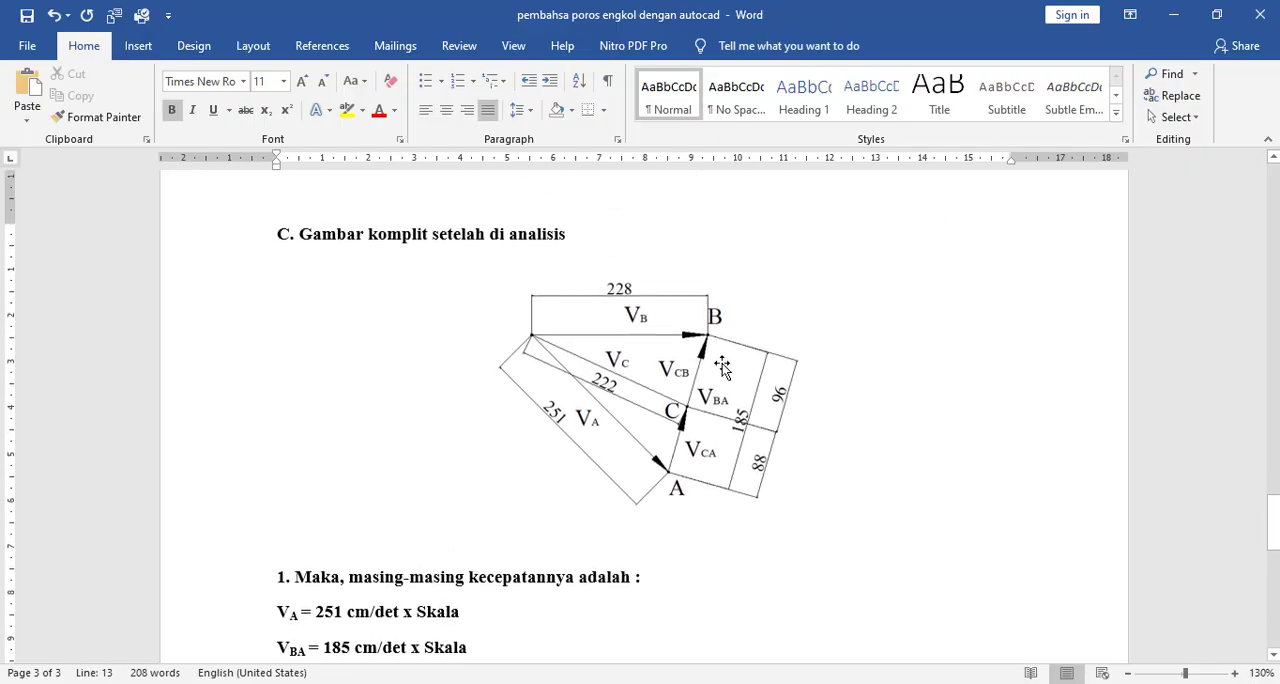
pyautogui.scroll(20, 720, 390)
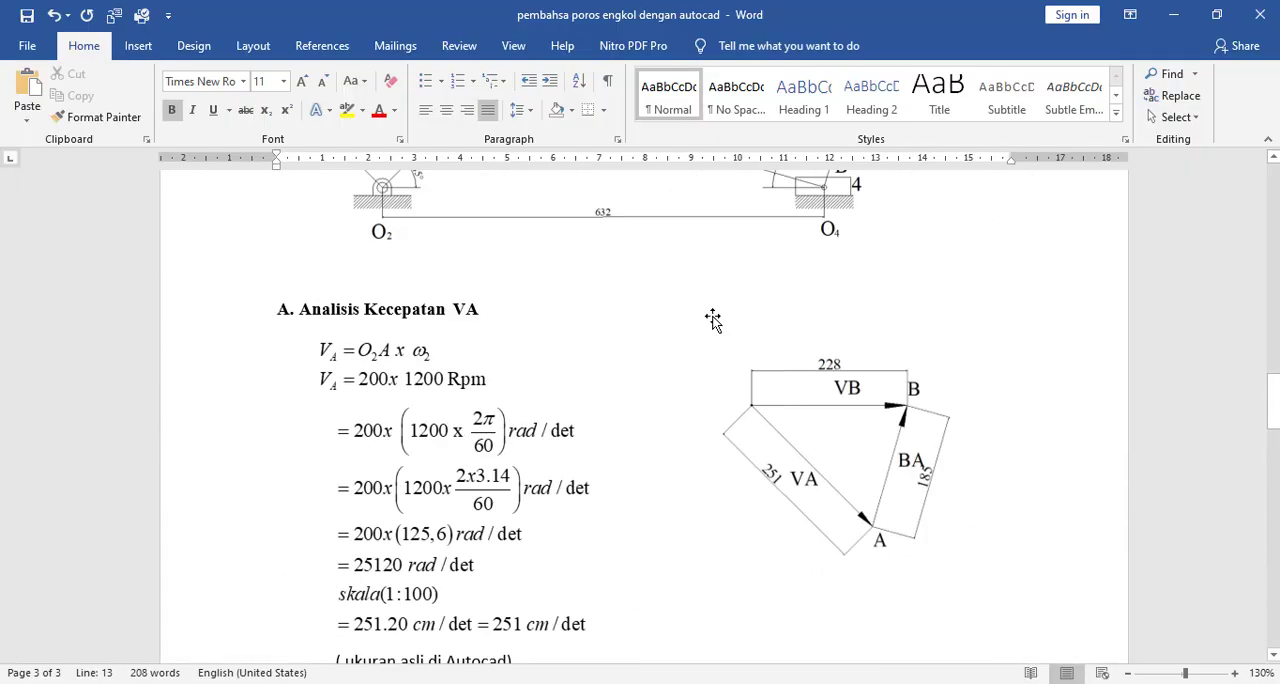
pyautogui.scroll(3, 561, 268)
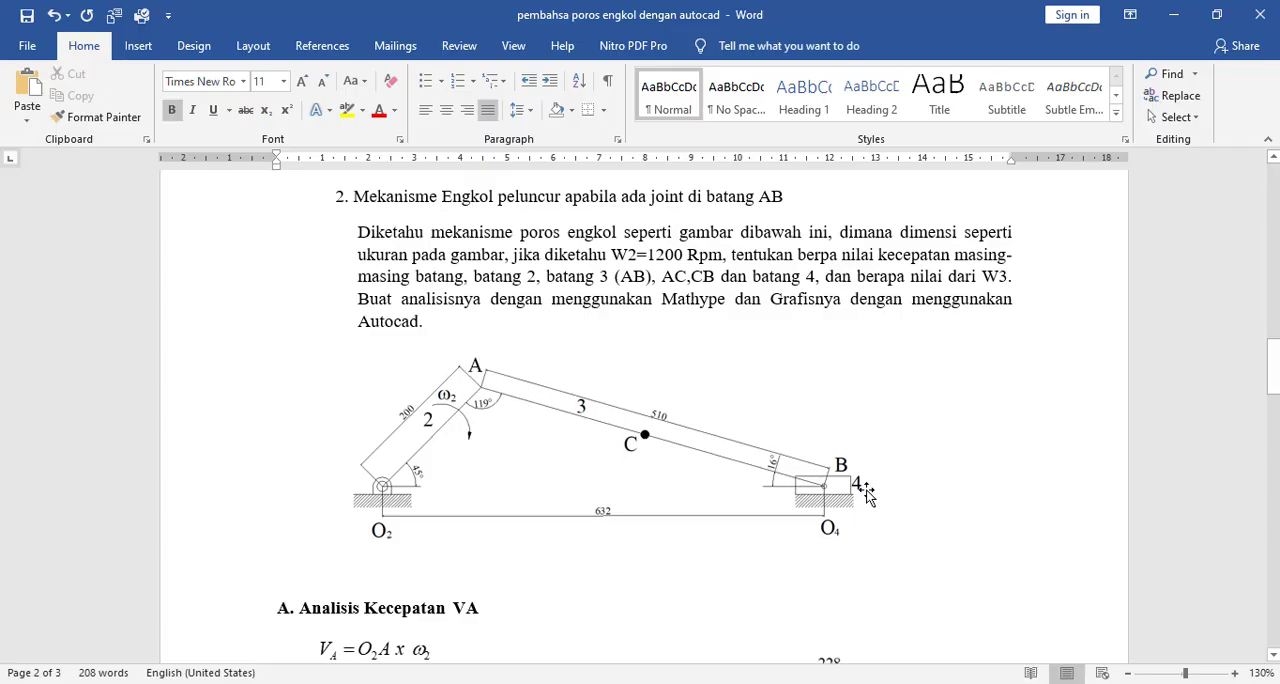
pyautogui.scroll(-20, 996, 377)
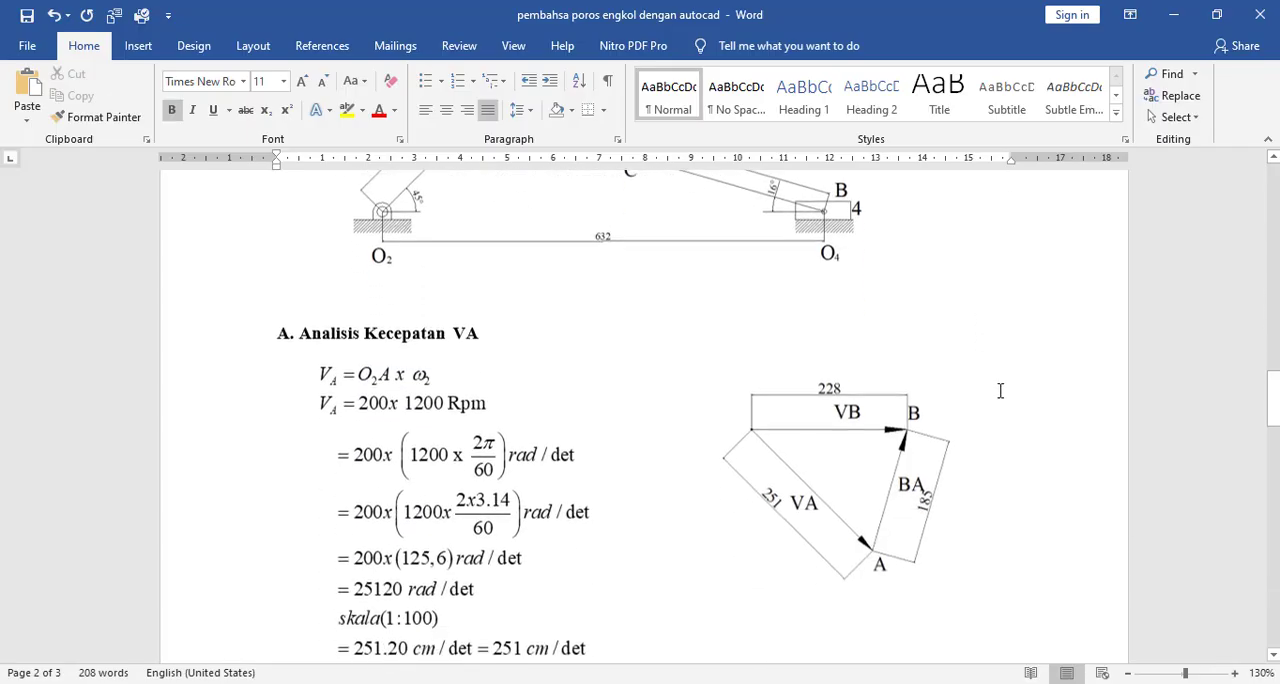
pyautogui.scroll(-6, 1040, 385)
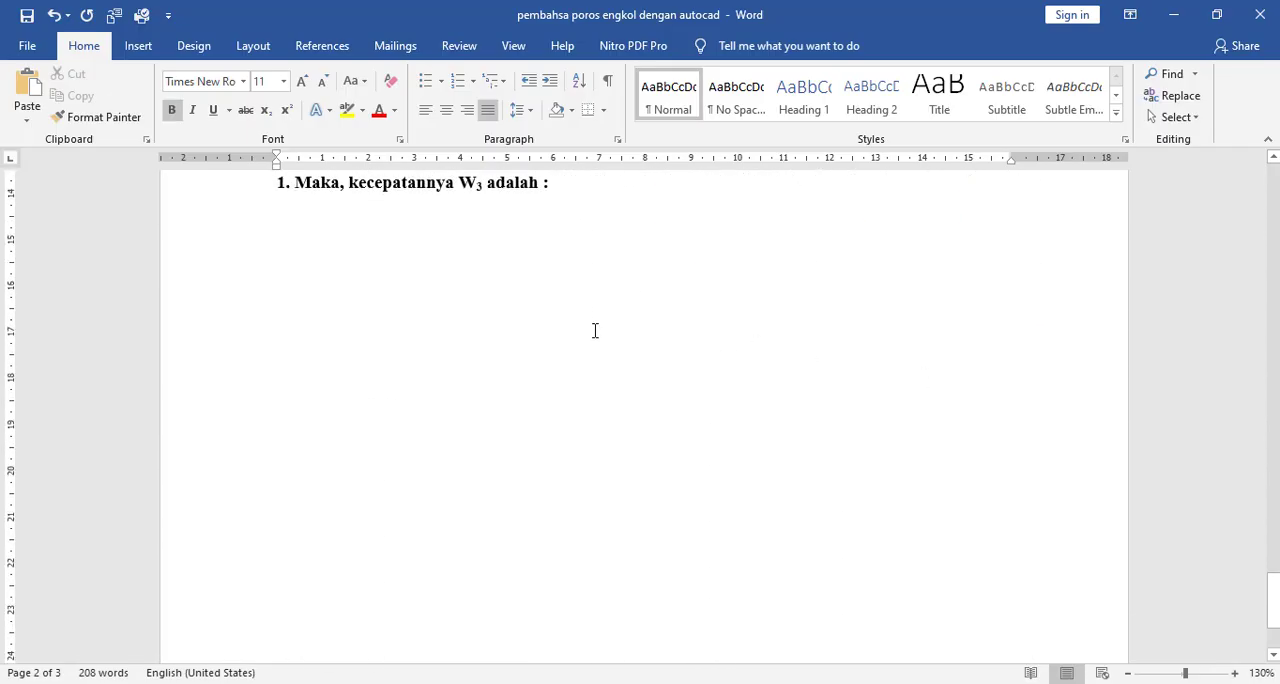
pyautogui.scroll(2, 594, 329)
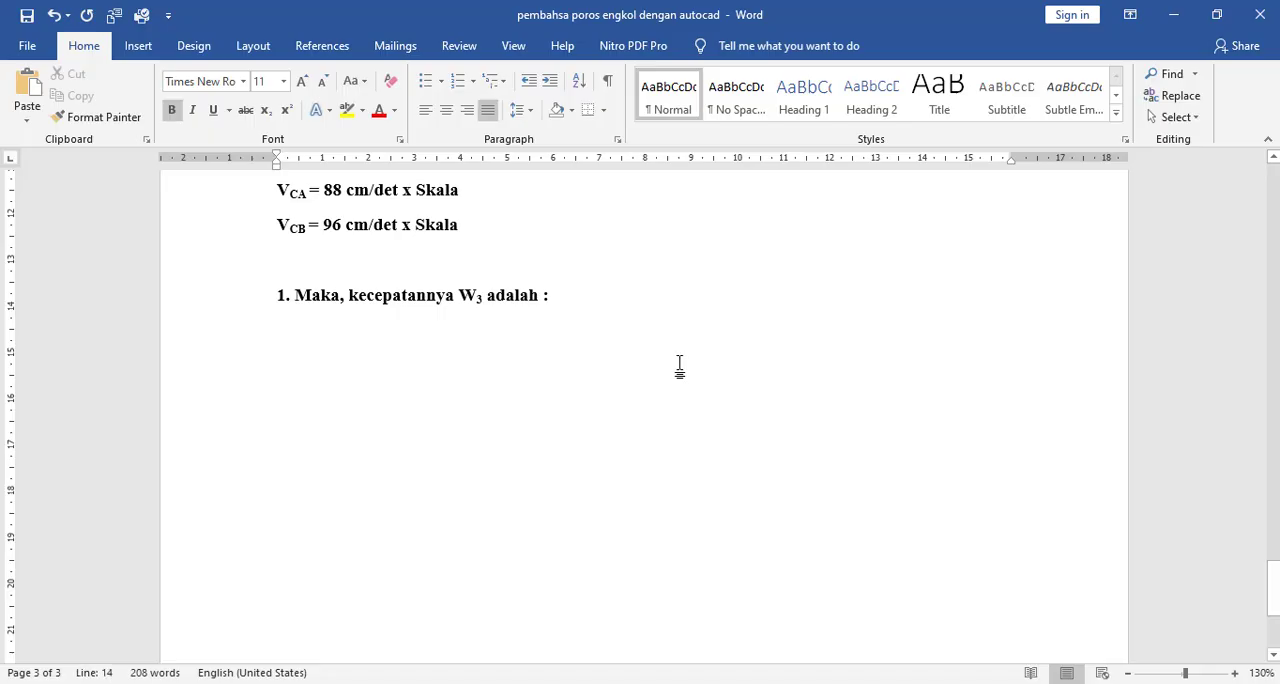
pyautogui.scroll(12, 523, 521)
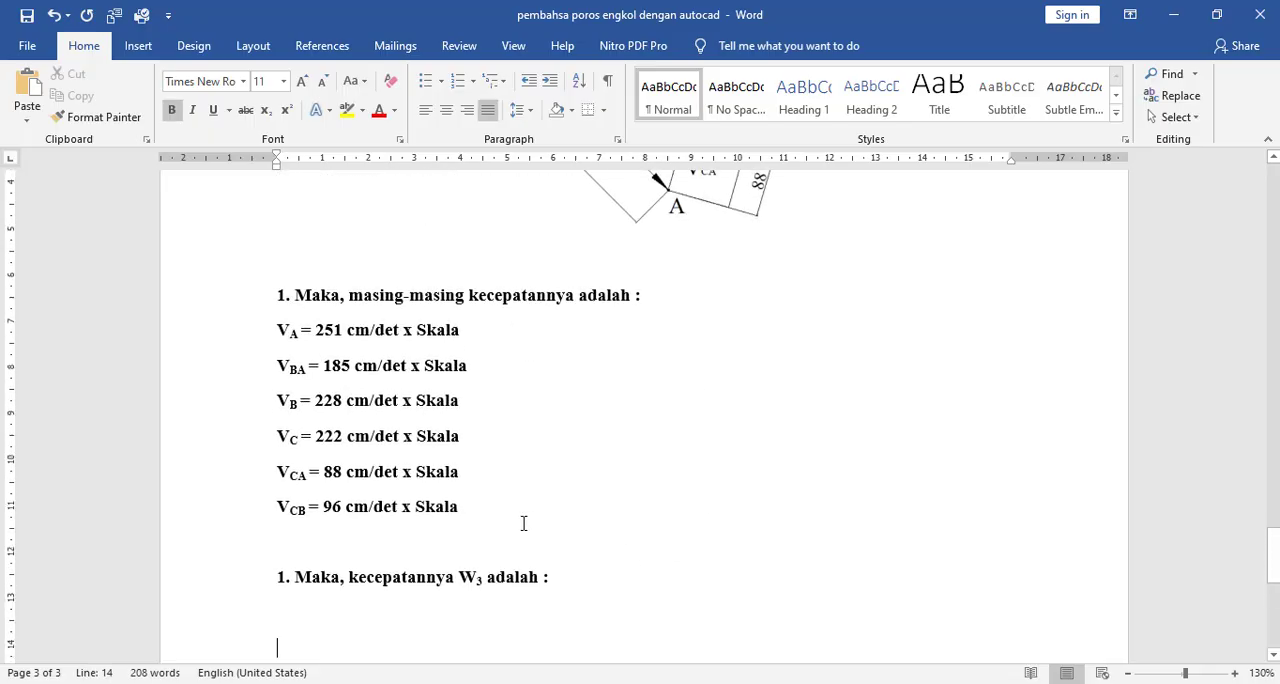
# - Copy the three-line VB equation from "B. Analisis Kecepatan VB dan VBA" and paste it below the W3 heading
pyautogui.click(370, 448)
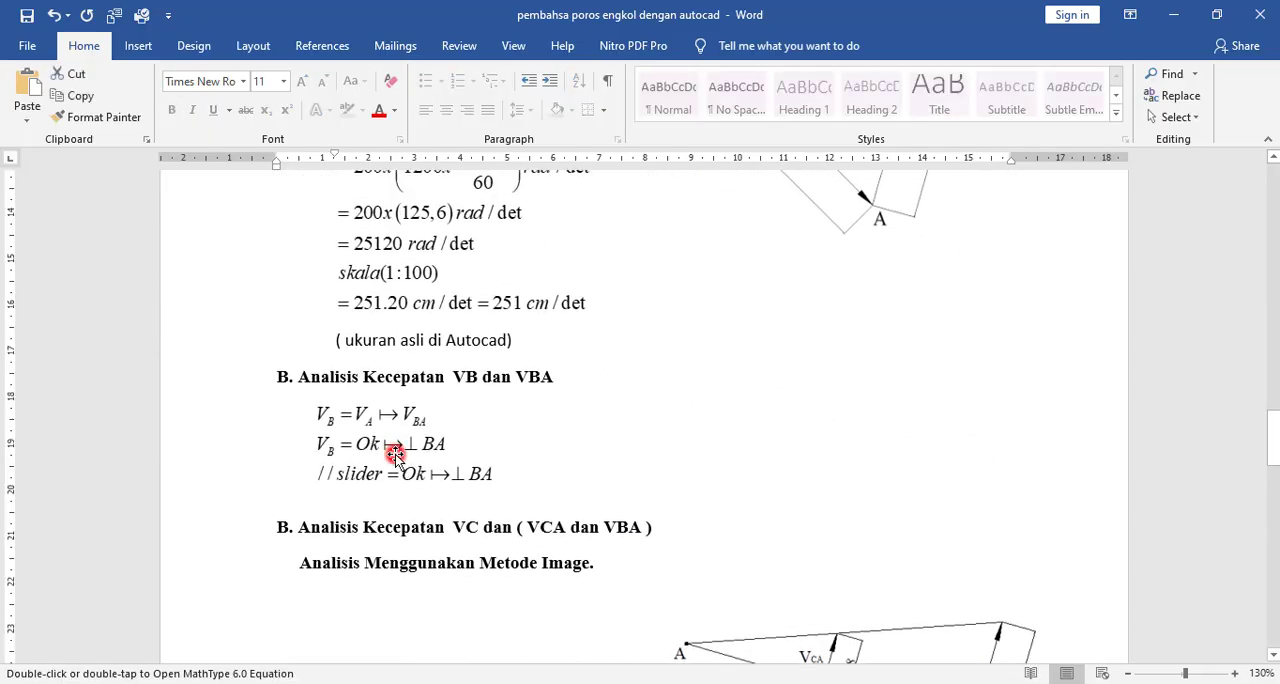
pyautogui.click(360, 440)
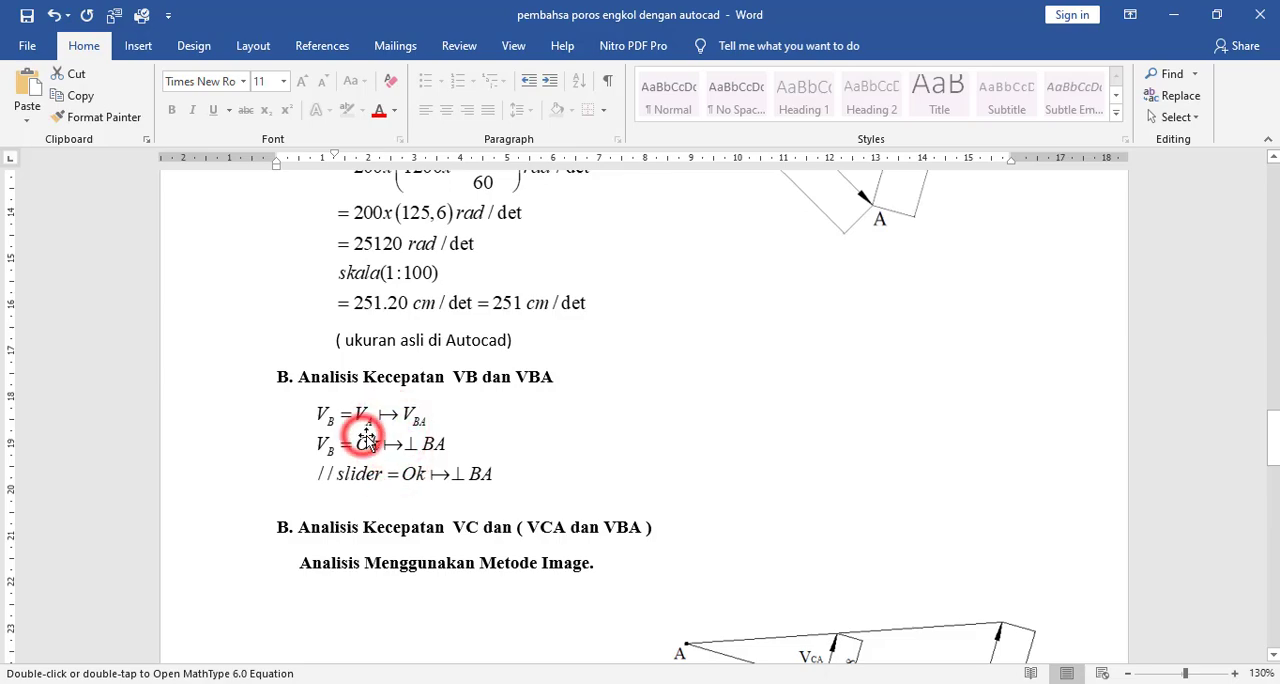
pyautogui.click(455, 275)
pyautogui.click(383, 425)
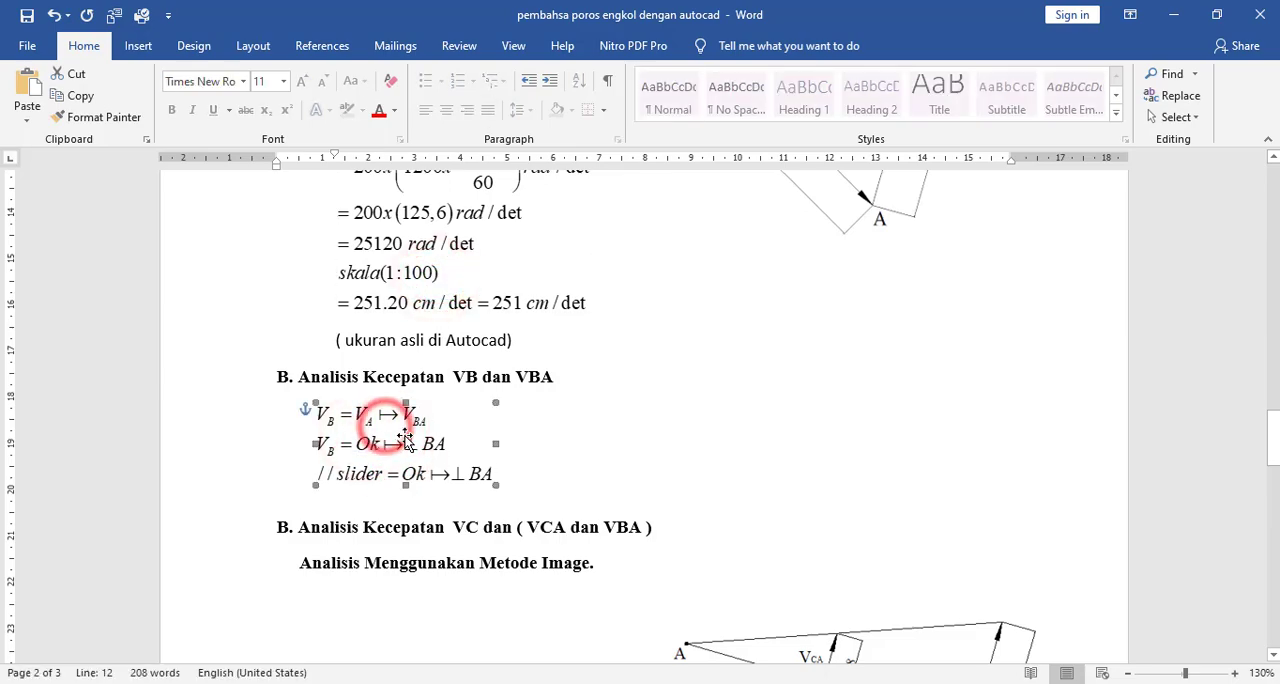
pyautogui.scroll(-10, 557, 451)
pyautogui.scroll(-5, 571, 452)
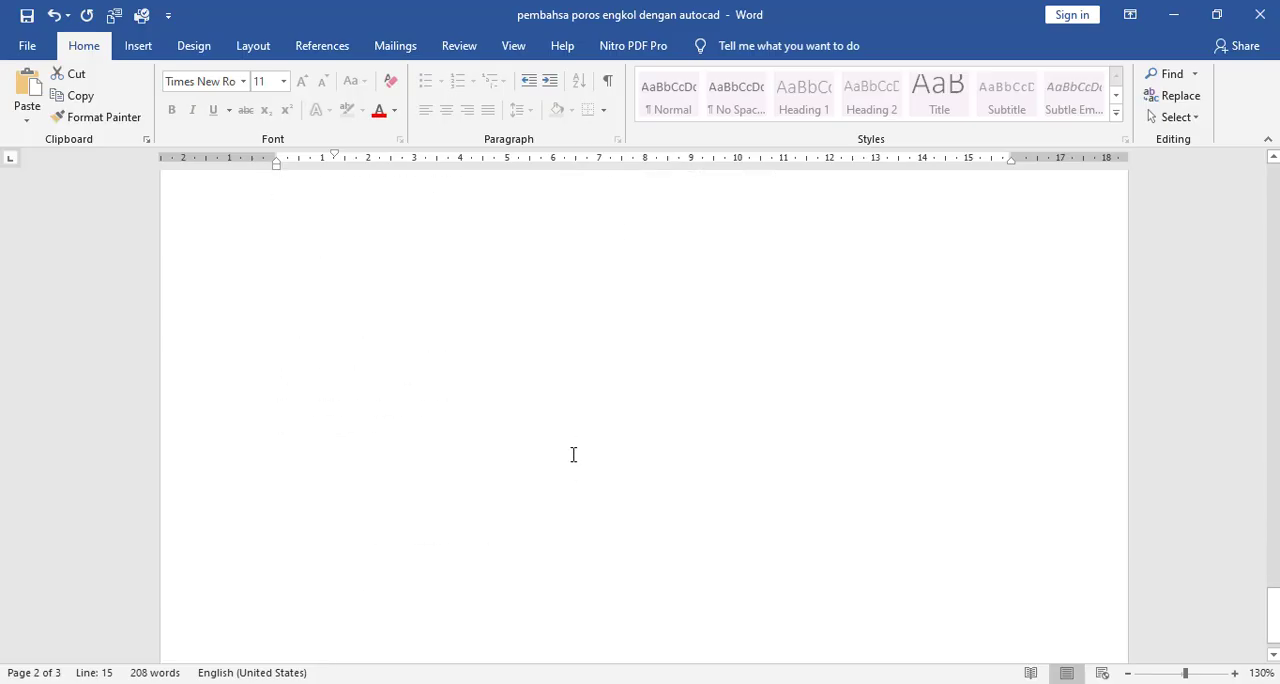
pyautogui.click(406, 400)
pyautogui.hotkey('ctrl', 'v')
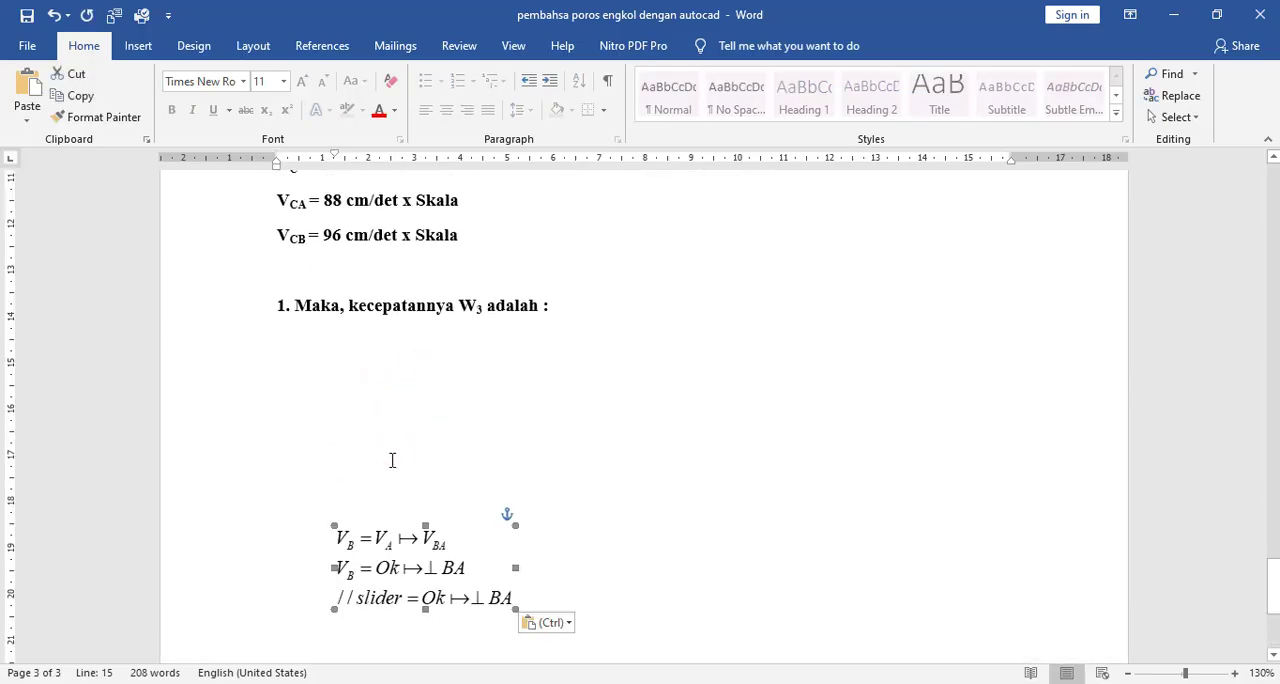
# - Open the pasted equation in MathType and replace its content with ω, subscript 3 and an equals sign
pyautogui.doubleClick(362, 538)
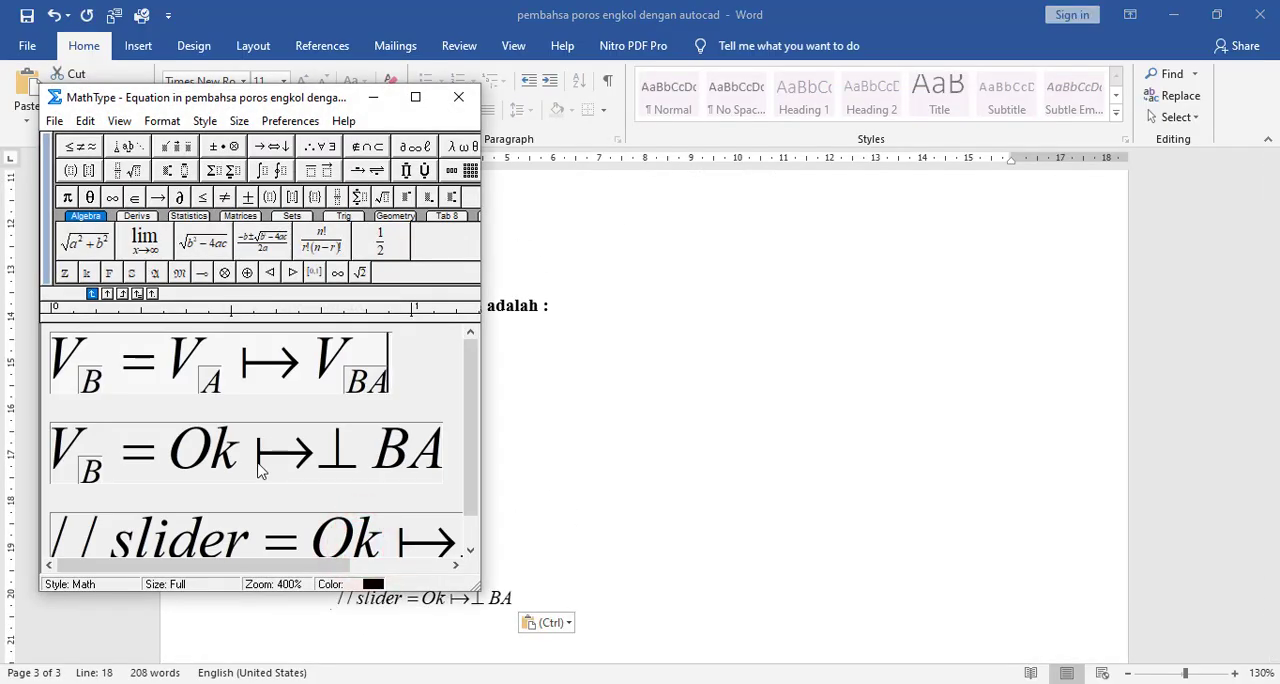
pyautogui.hotkey('ctrl', 'a')
pyautogui.press('Delete')
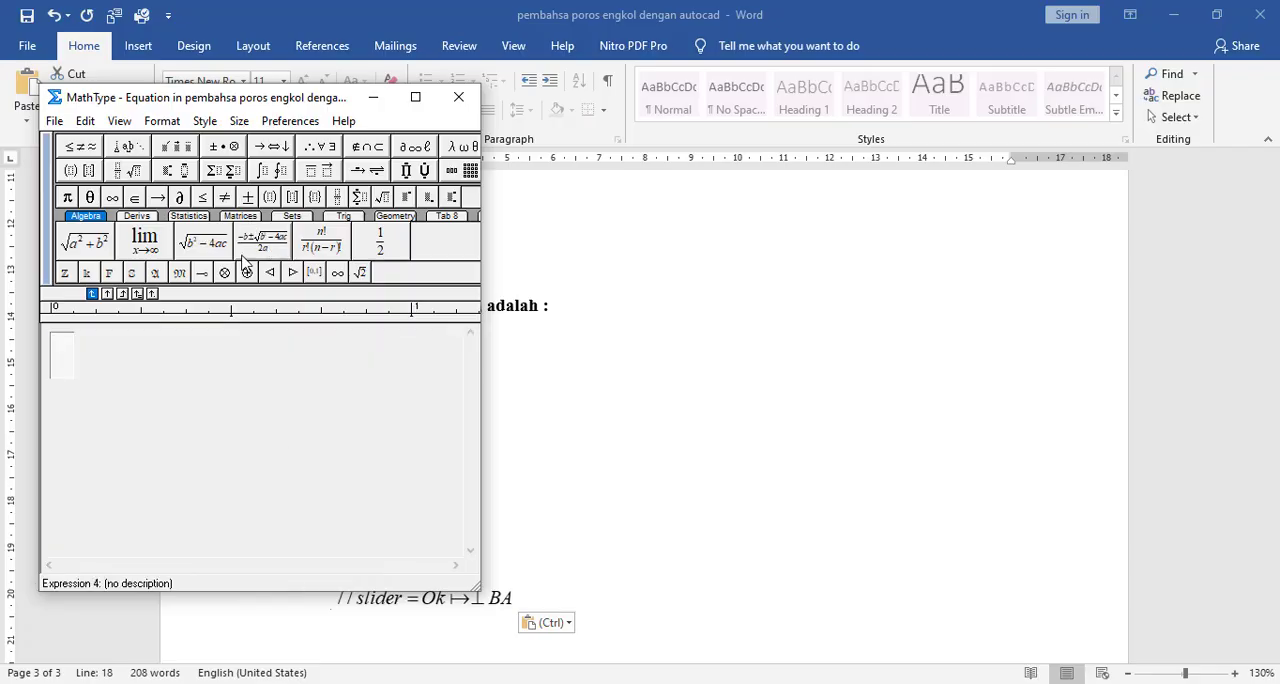
pyautogui.click(463, 146)
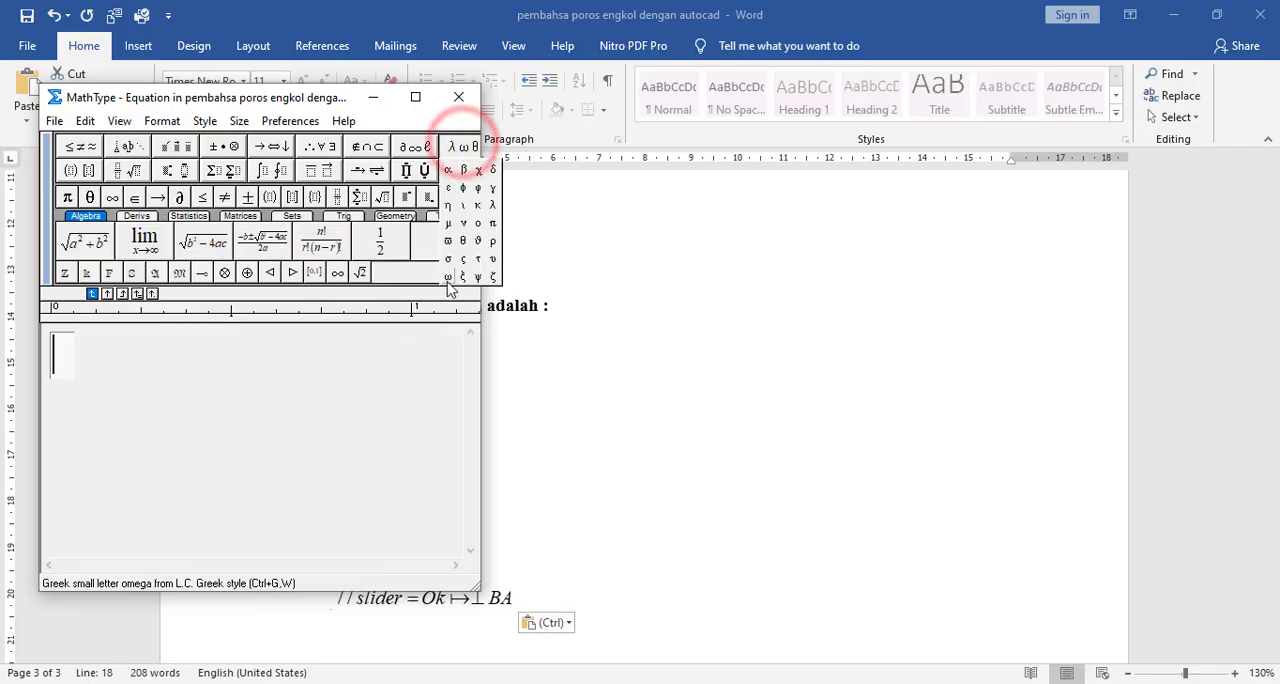
pyautogui.click(448, 276)
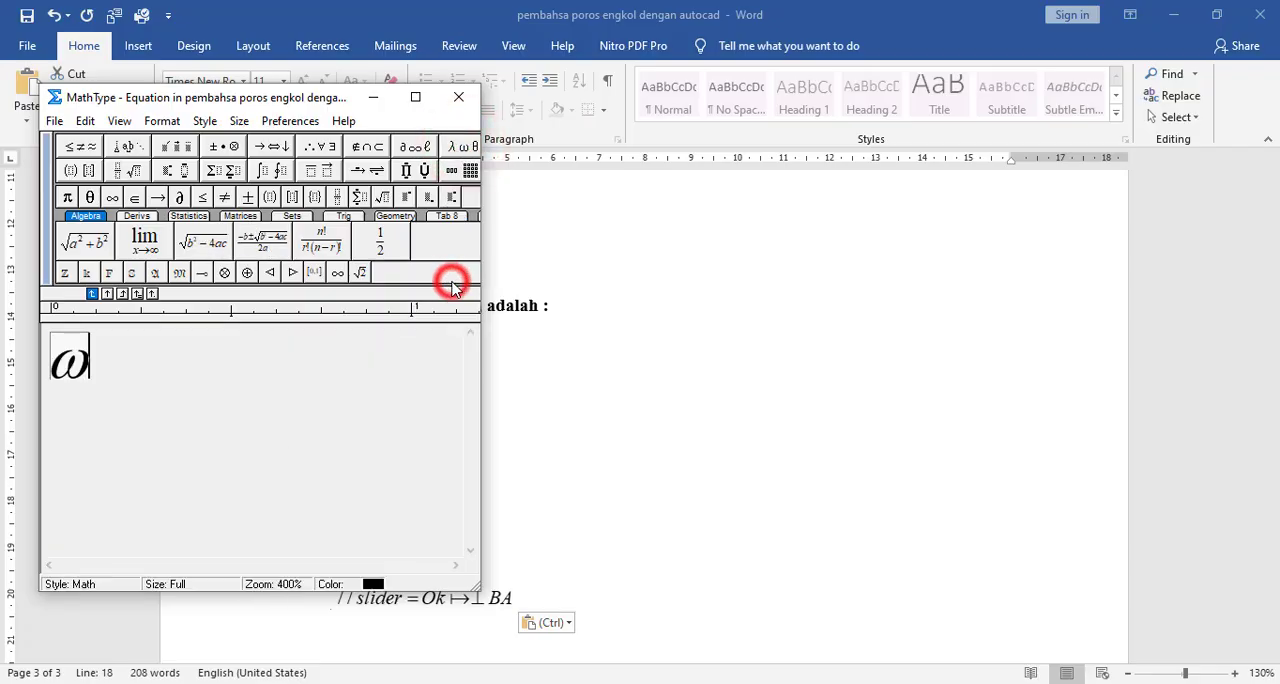
pyautogui.click(165, 165)
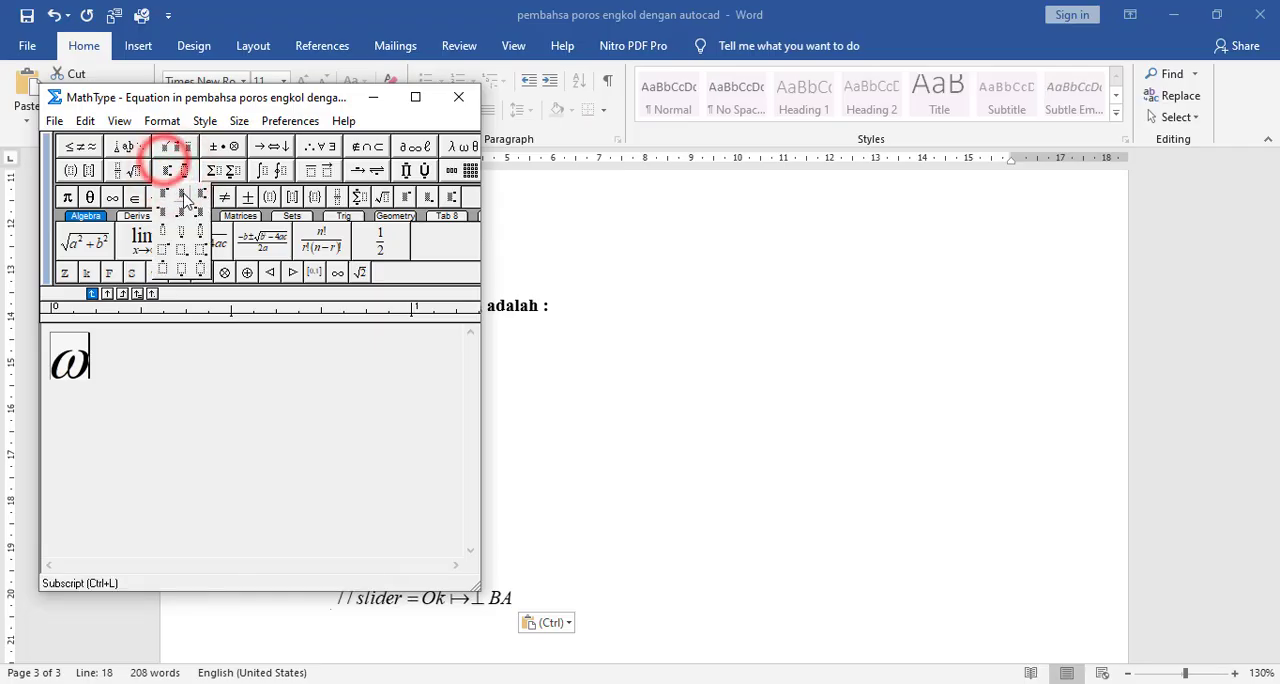
pyautogui.click(180, 192)
pyautogui.write('3')
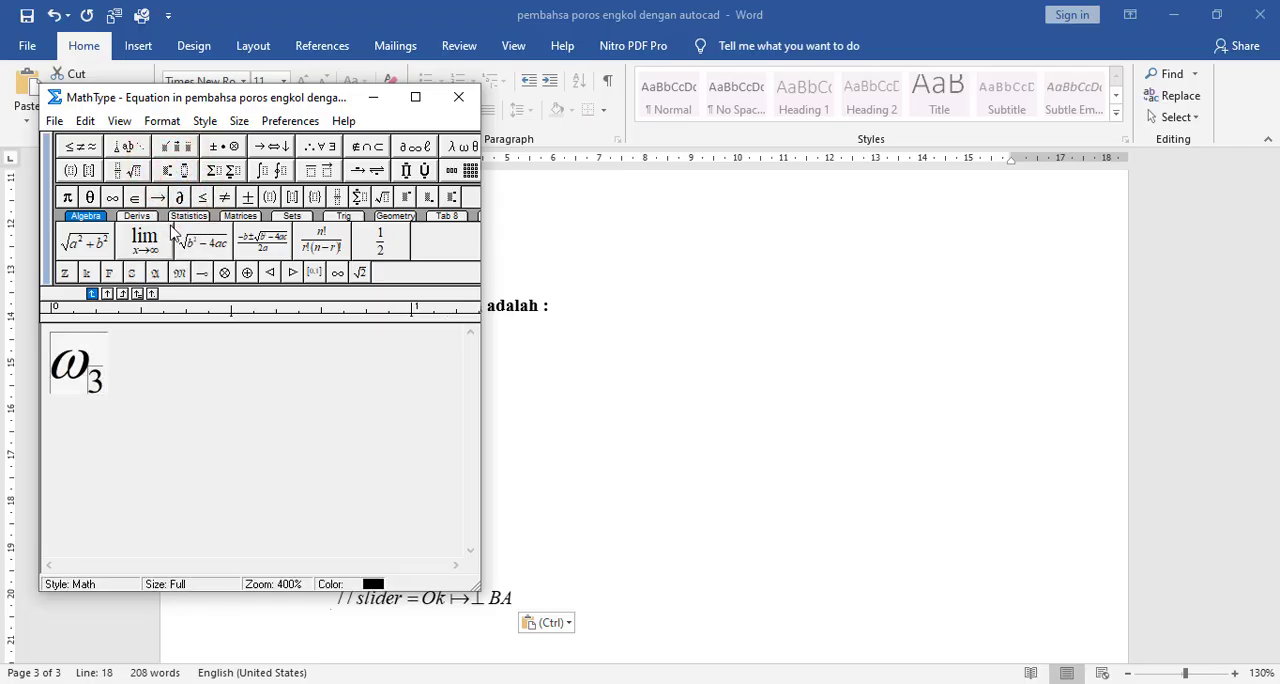
pyautogui.press('Tab')
pyautogui.write('=')
# - Add a fraction after the equals sign and enter V as its numerator
pyautogui.click(127, 170)
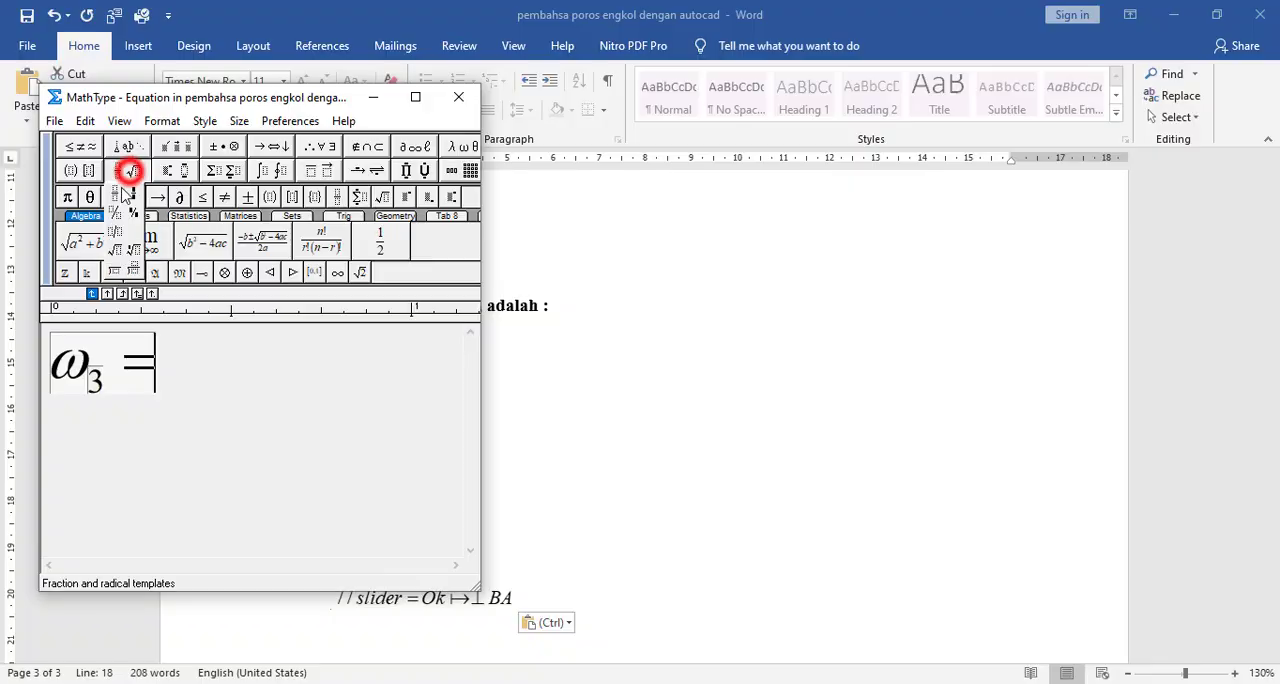
pyautogui.click(121, 194)
pyautogui.write('V/')
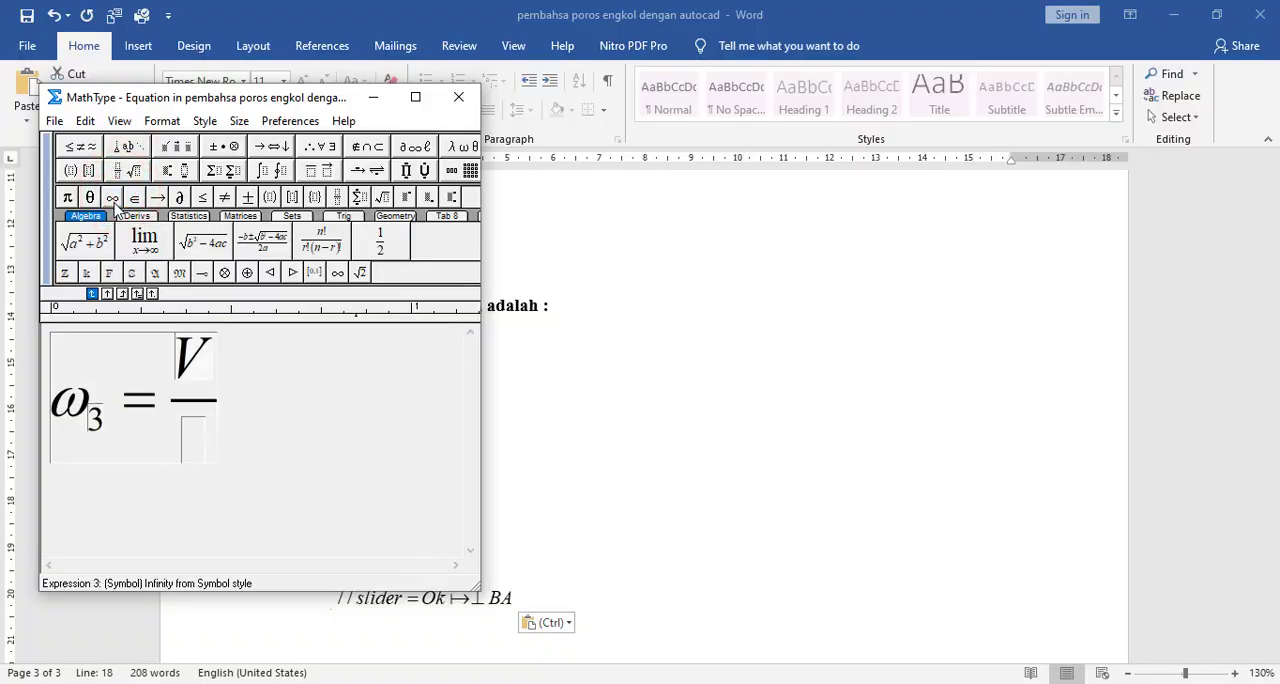
pyautogui.click(176, 148)
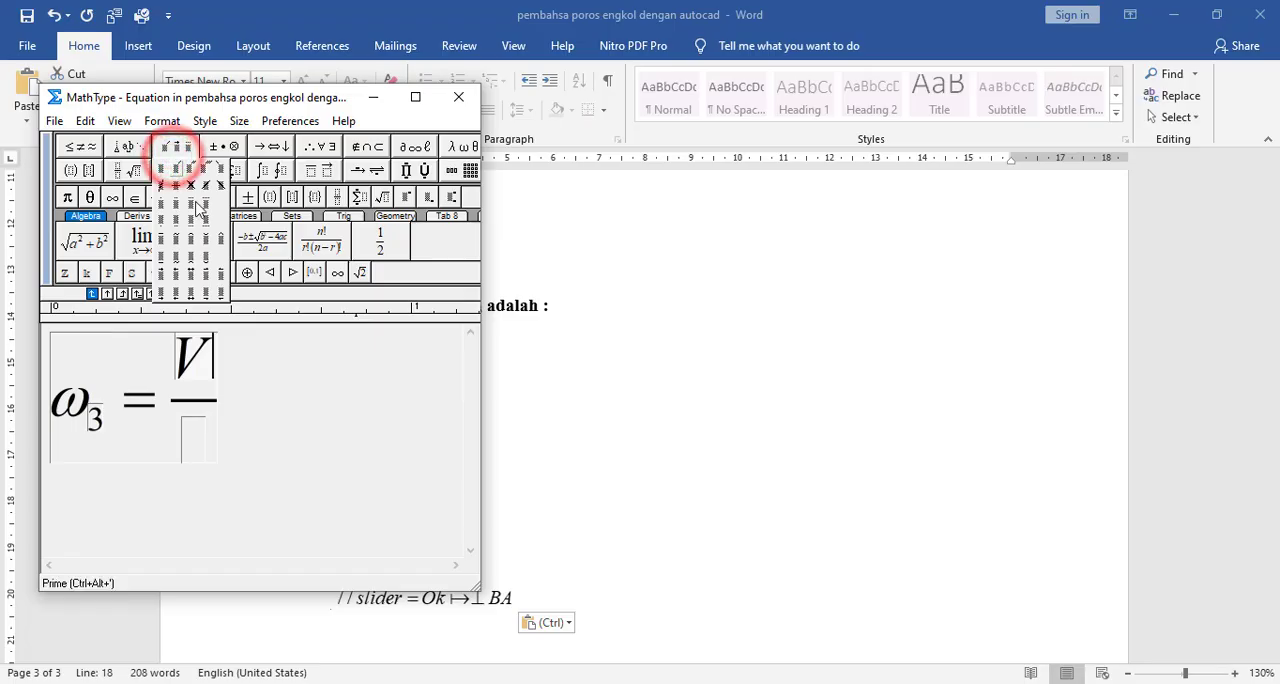
pyautogui.click(314, 412)
pyautogui.click(187, 377)
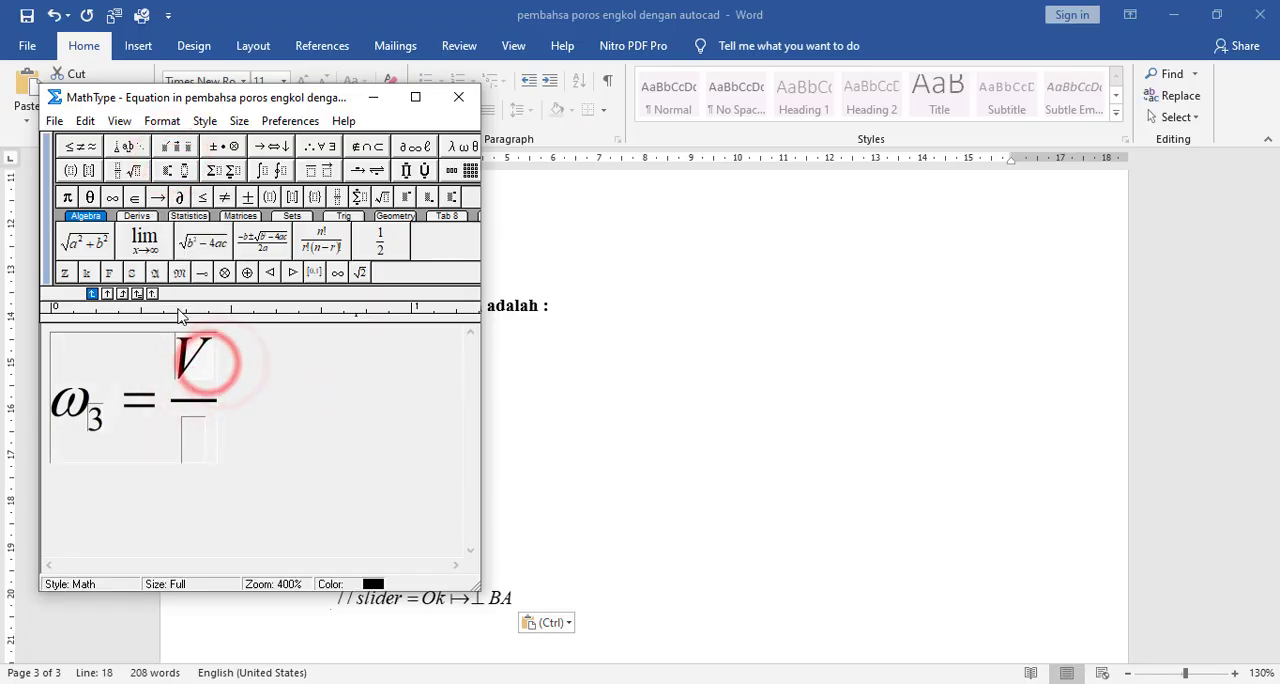
# - Give the V in the numerator the subscript BA, removing the stray ∂ symbol
pyautogui.click(186, 170)
pyautogui.click(191, 198)
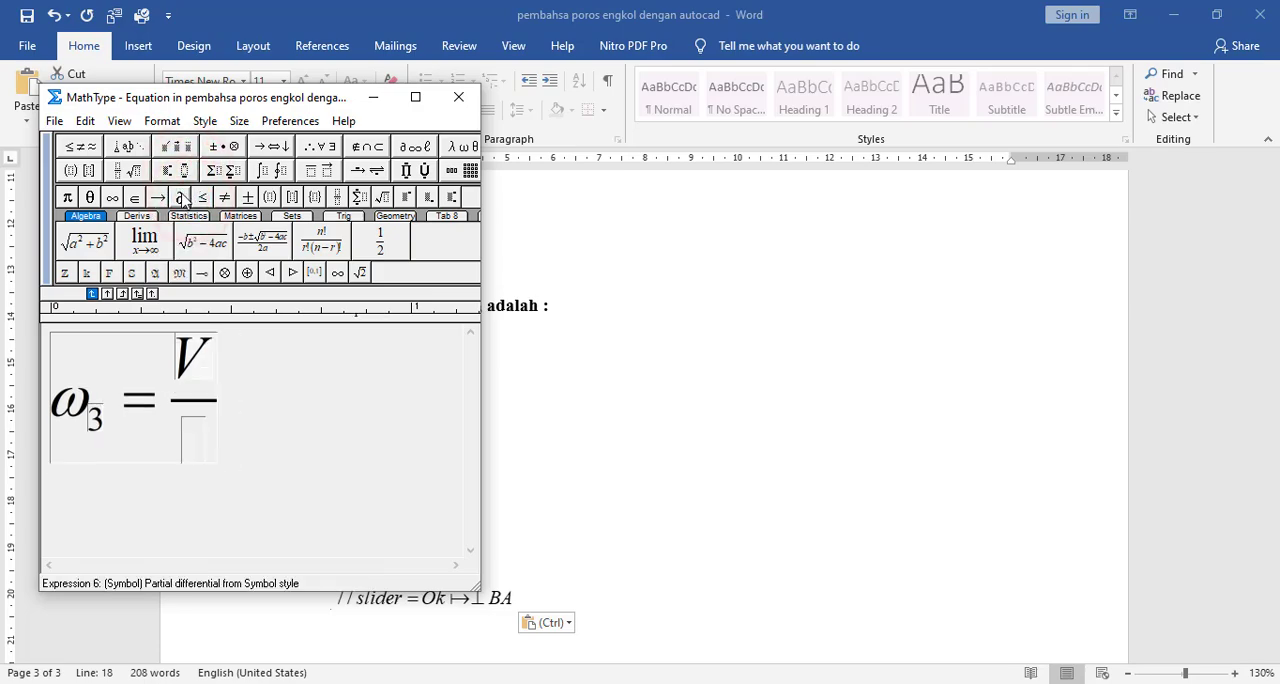
pyautogui.click(186, 170)
pyautogui.click(187, 192)
pyautogui.click(183, 197)
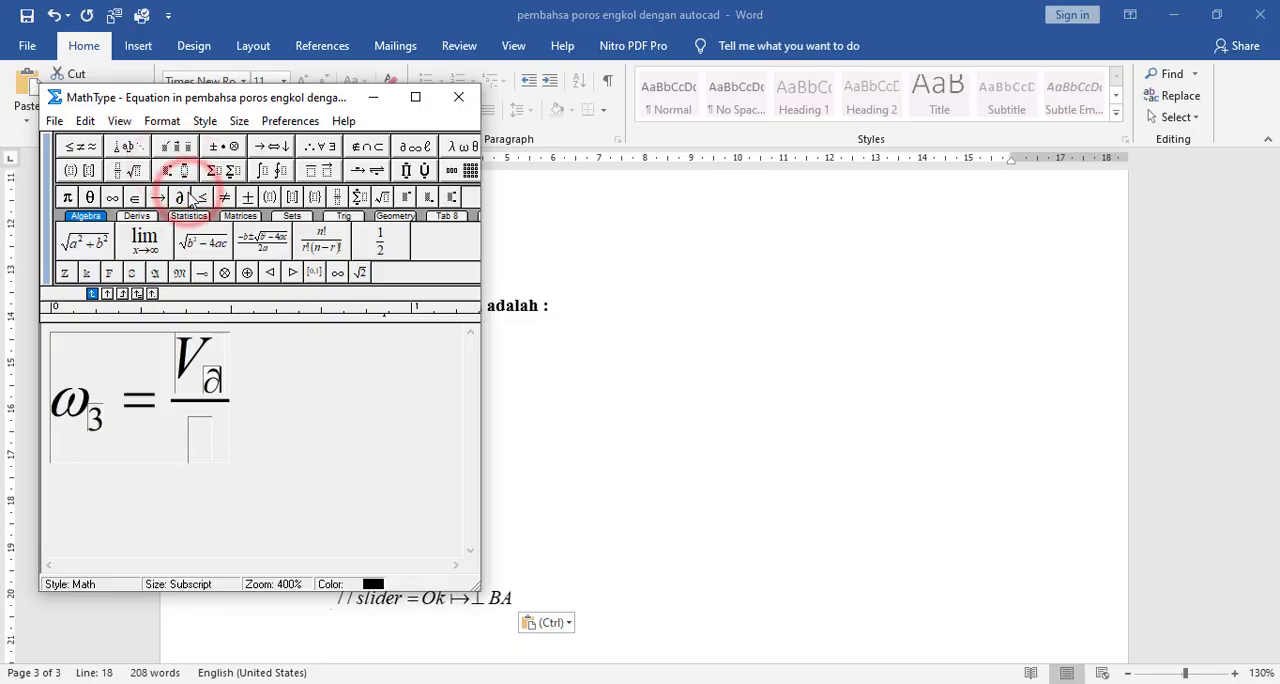
pyautogui.write('BA')
pyautogui.press('BackSpace')
pyautogui.press('BackSpace')
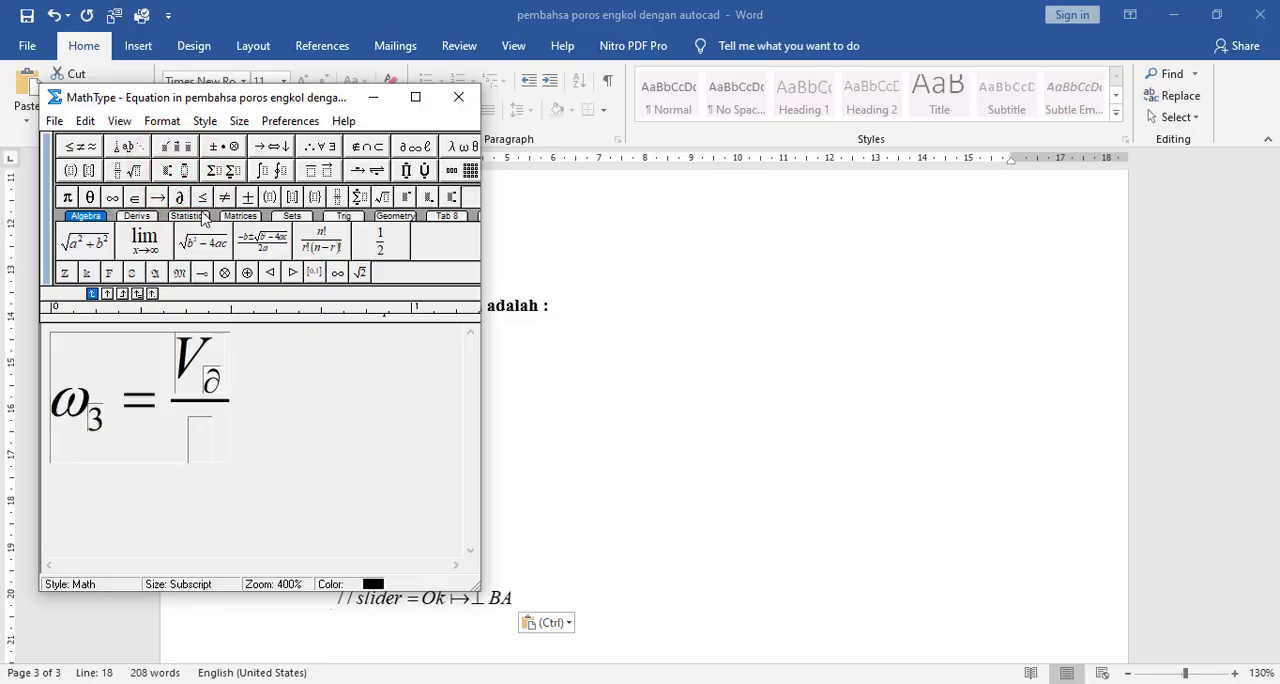
pyautogui.write('BA')
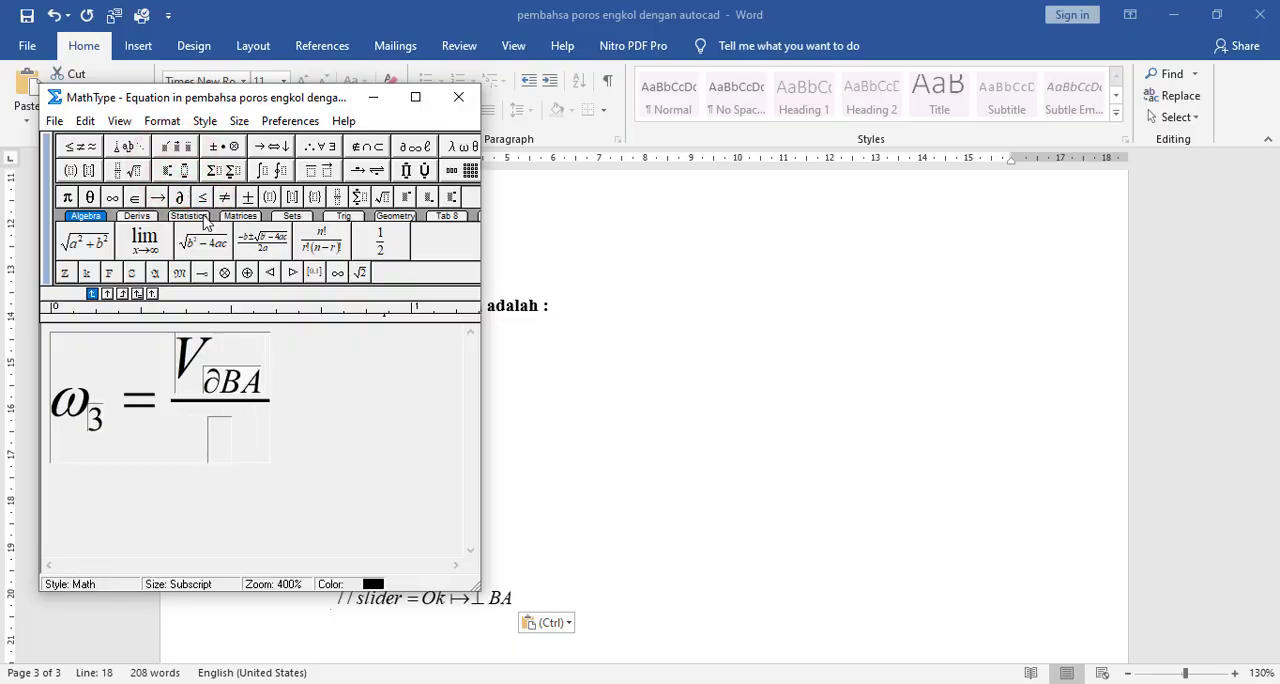
pyautogui.press('BackSpace')
pyautogui.press('BackSpace')
pyautogui.write('Ba')
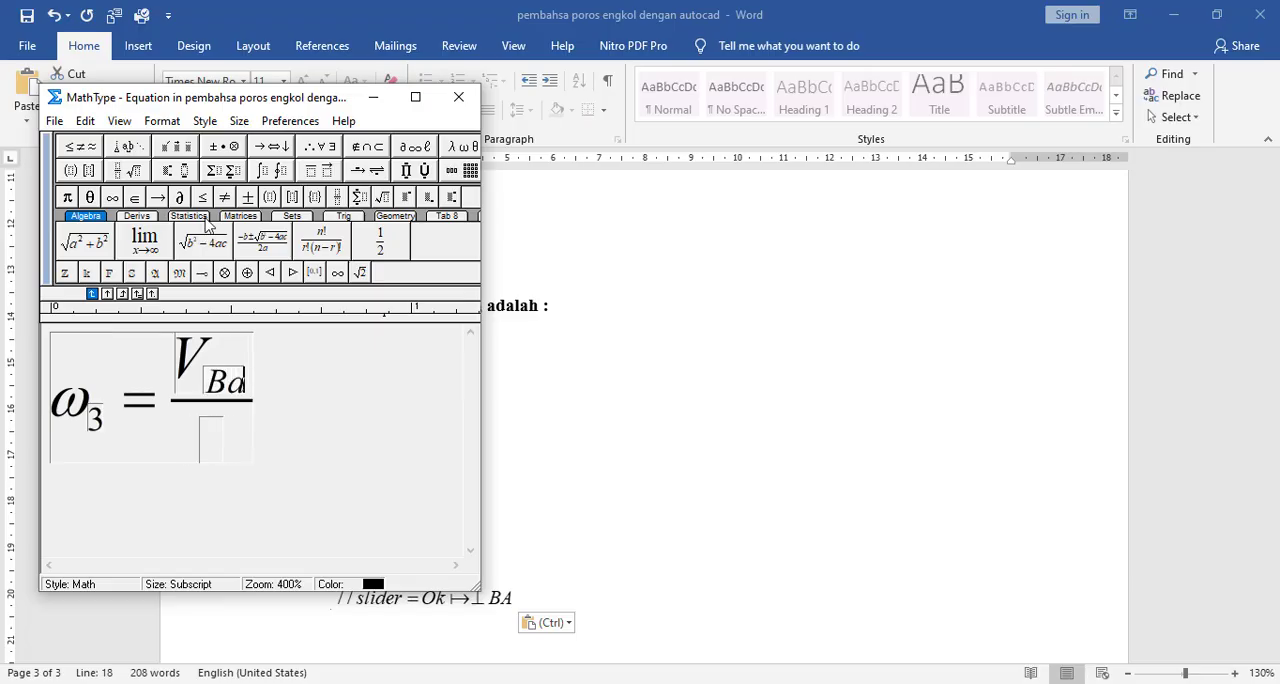
pyautogui.press('BackSpace')
pyautogui.write('A')
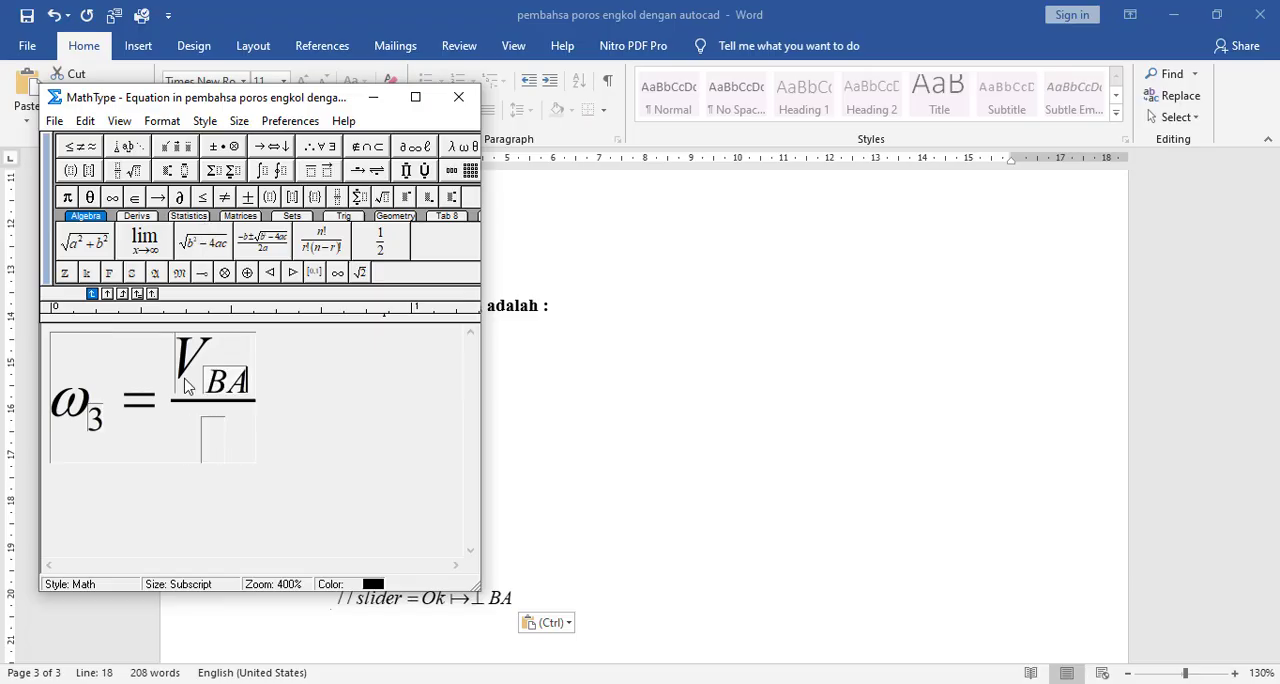
# - Enter BA as the fraction's denominator and close the equation editor to update the equation in the document
pyautogui.click(220, 452)
pyautogui.write('BA')
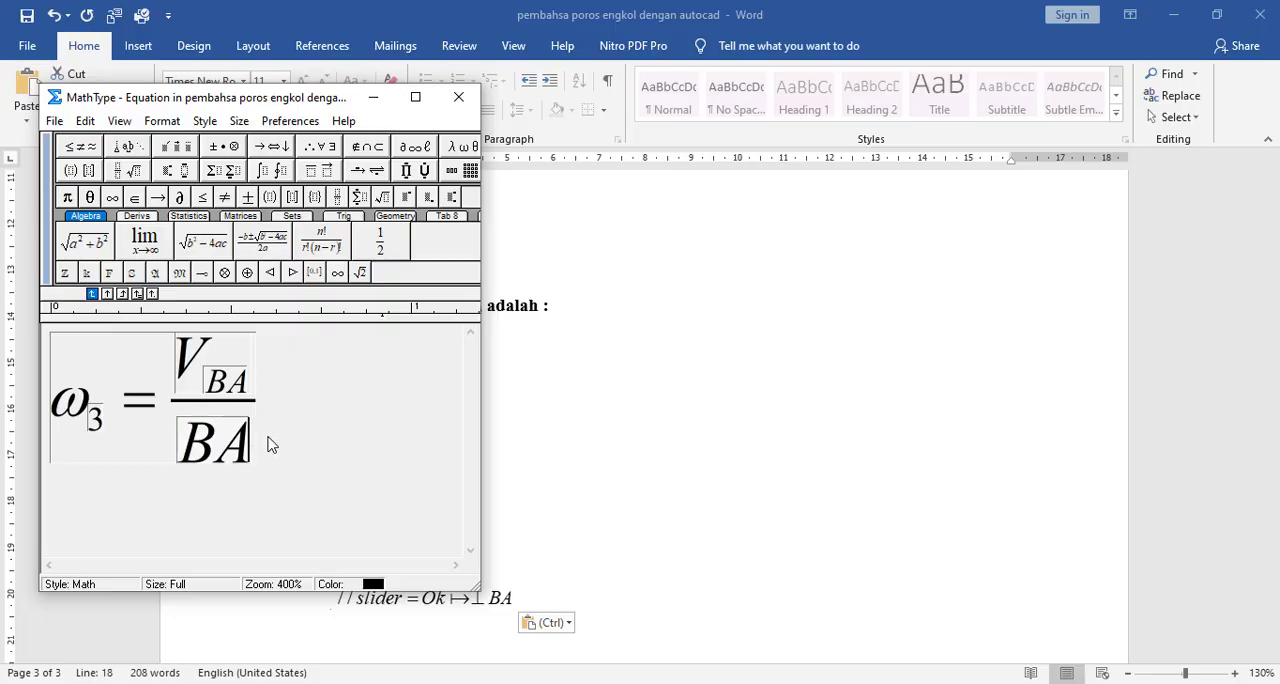
pyautogui.moveTo(268, 440); pyautogui.dragTo(86, 451)
pyautogui.click(334, 429)
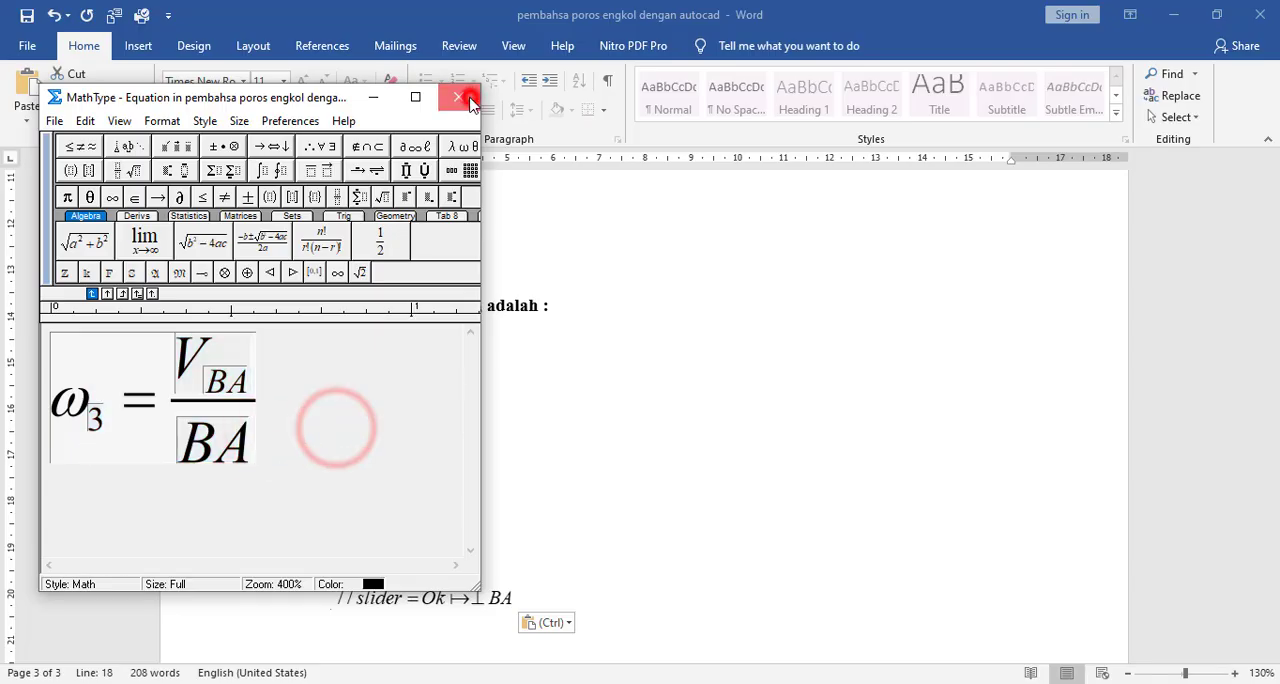
pyautogui.click(468, 98)
pyautogui.click(185, 360)
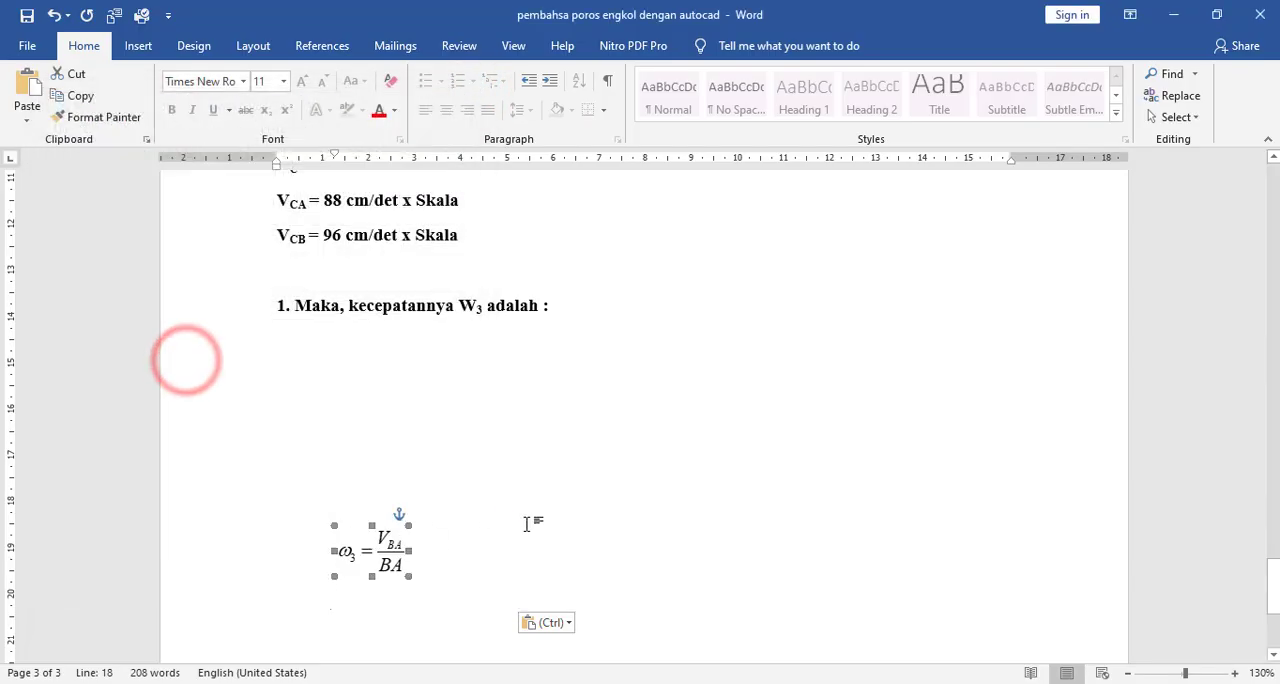
# - Move the ω3 = VBA/BA equation beneath the W3 heading and place a copy of it directly below
pyautogui.moveTo(369, 545); pyautogui.dragTo(337, 357)
pyautogui.click(434, 435)
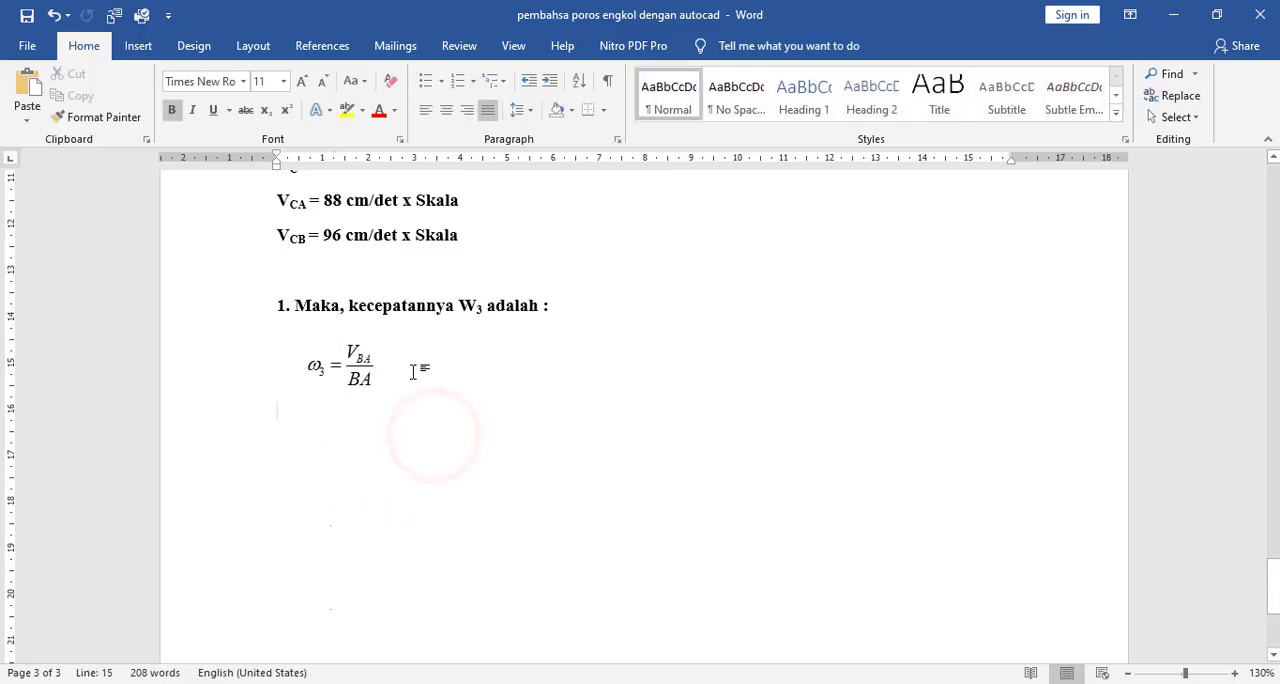
pyautogui.click(363, 376)
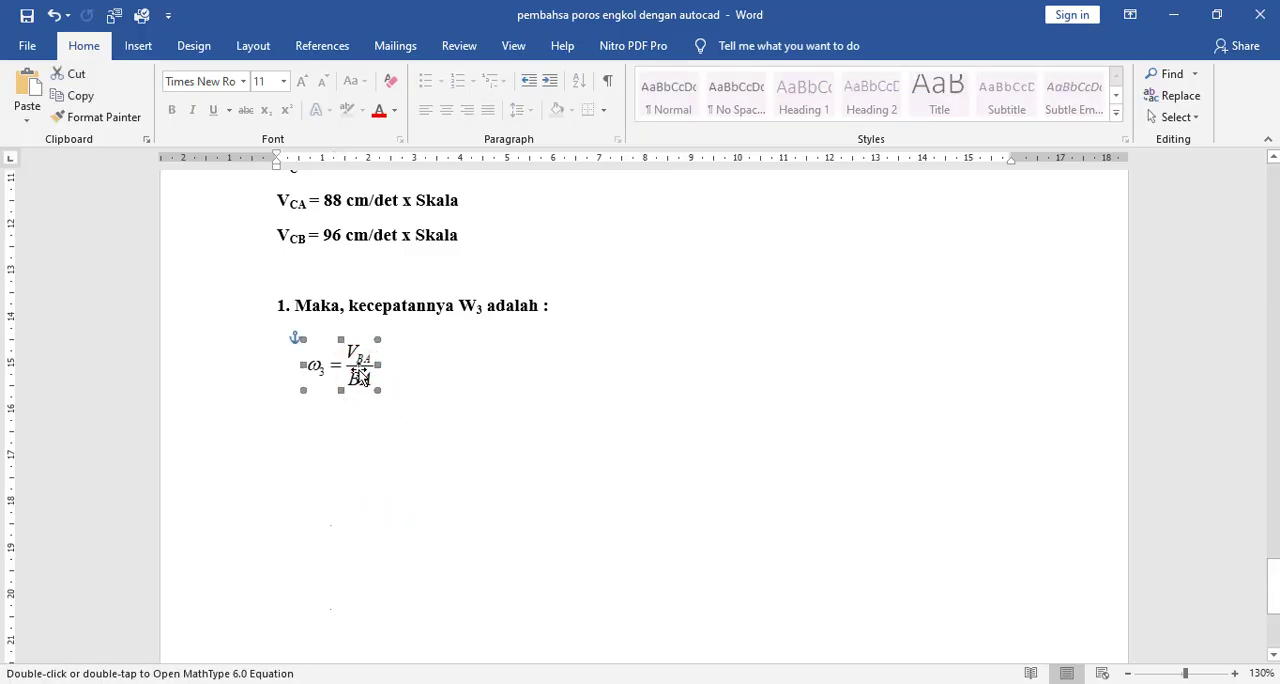
pyautogui.click(429, 404)
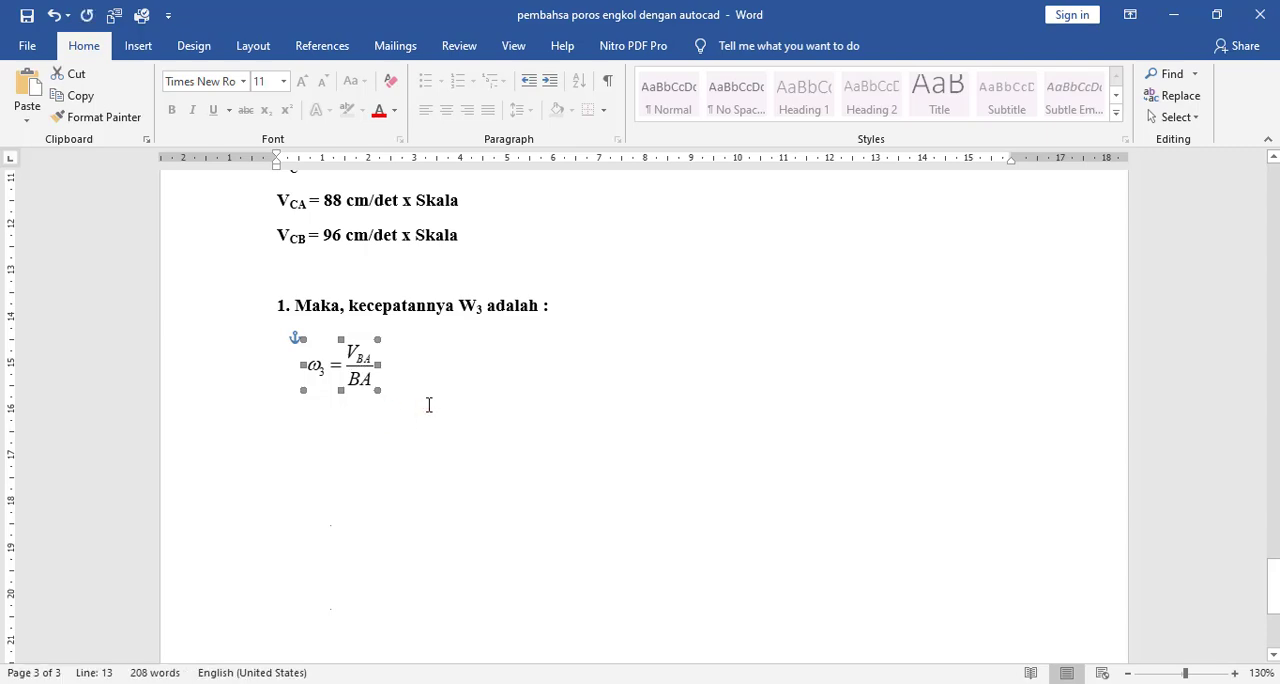
pyautogui.hotkey('ctrl', 'v')
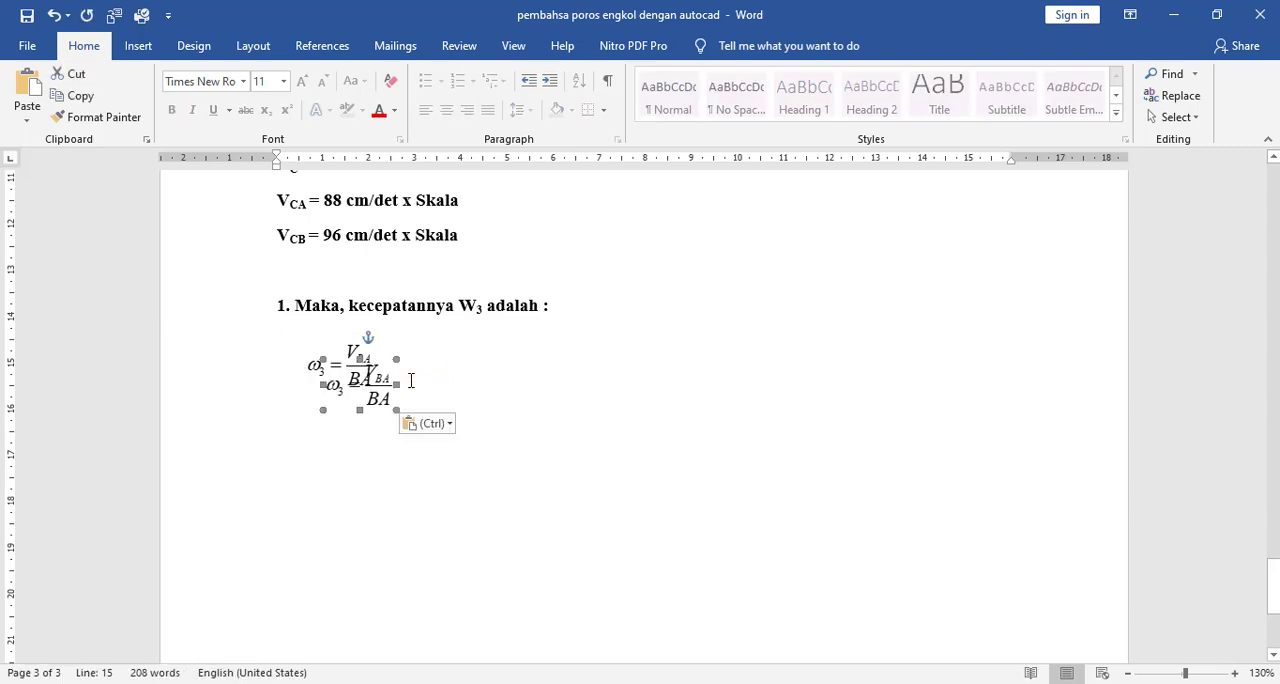
pyautogui.moveTo(370, 373); pyautogui.dragTo(368, 422)
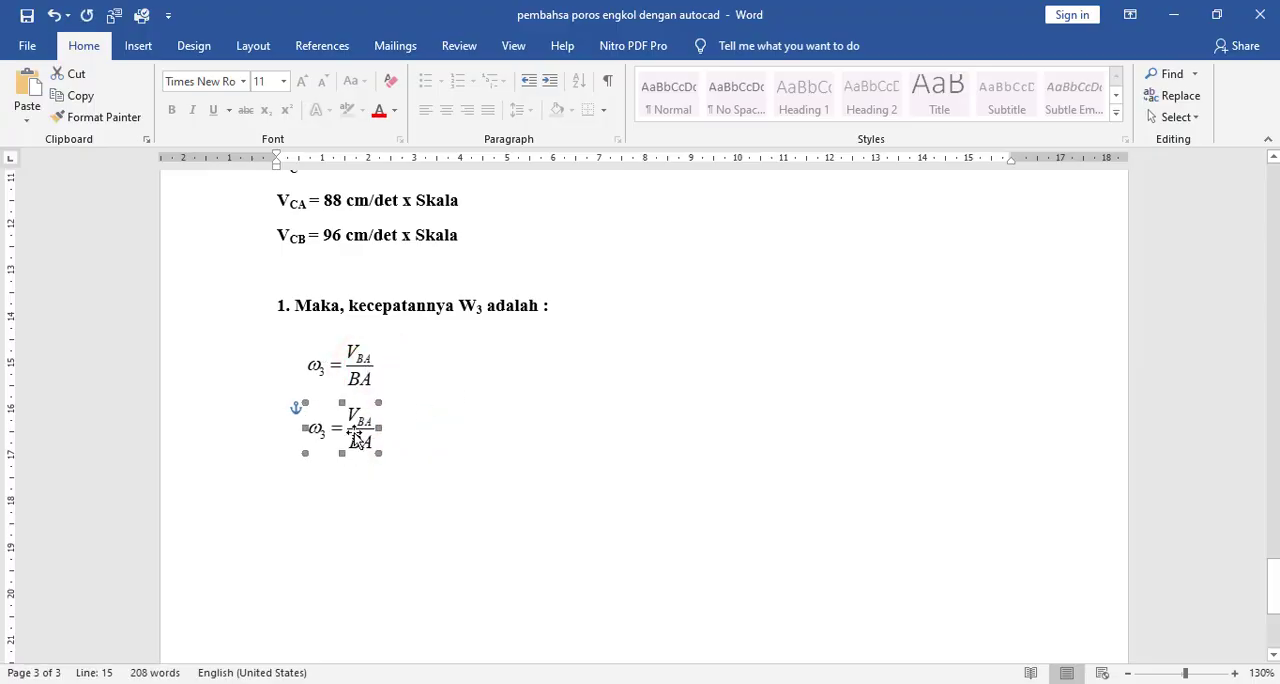
# - Check VBA in the velocity diagram, and in MathType replace the copied equation's numerator with 185
pyautogui.click(346, 429)
pyautogui.scroll(10, 603, 383)
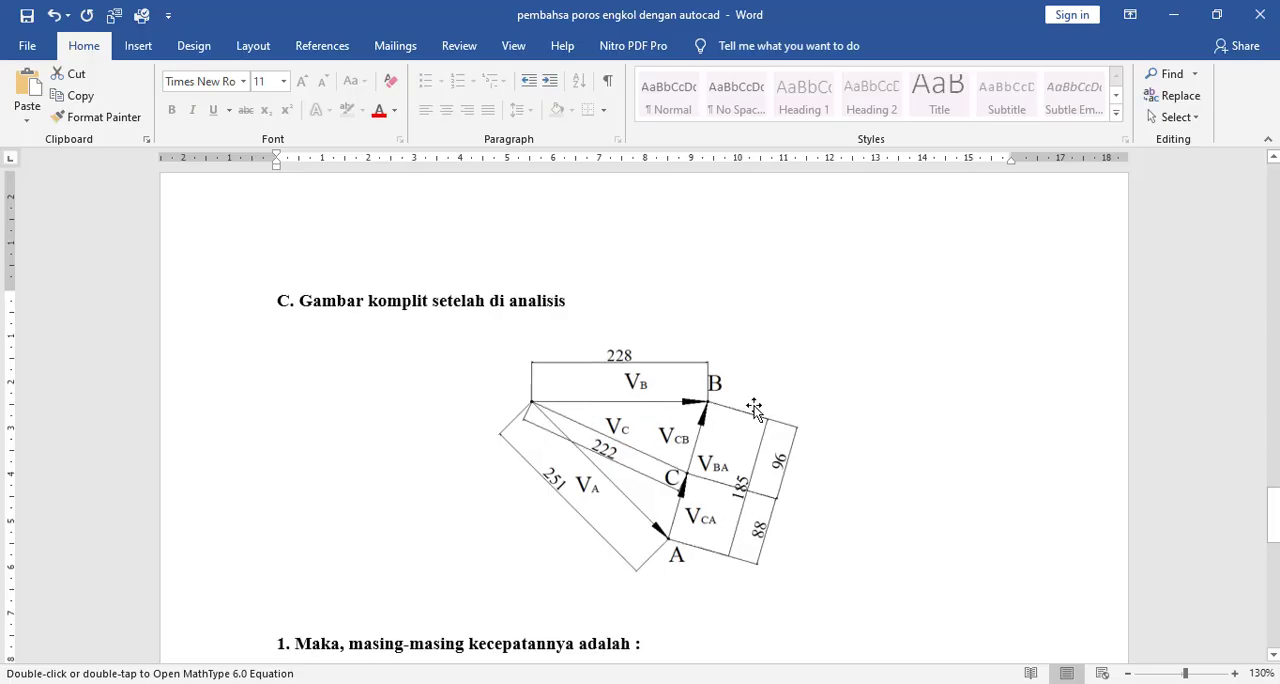
pyautogui.scroll(-3, 771, 389)
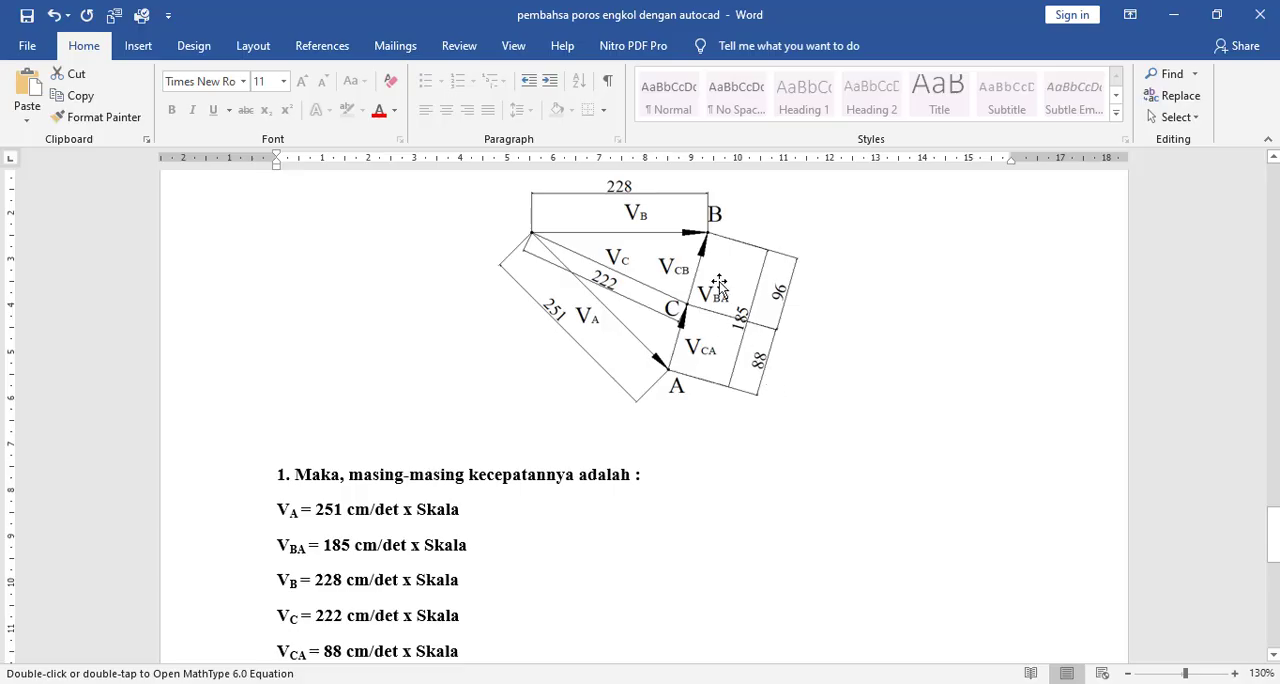
pyautogui.scroll(-9, 725, 300)
pyautogui.click(363, 372)
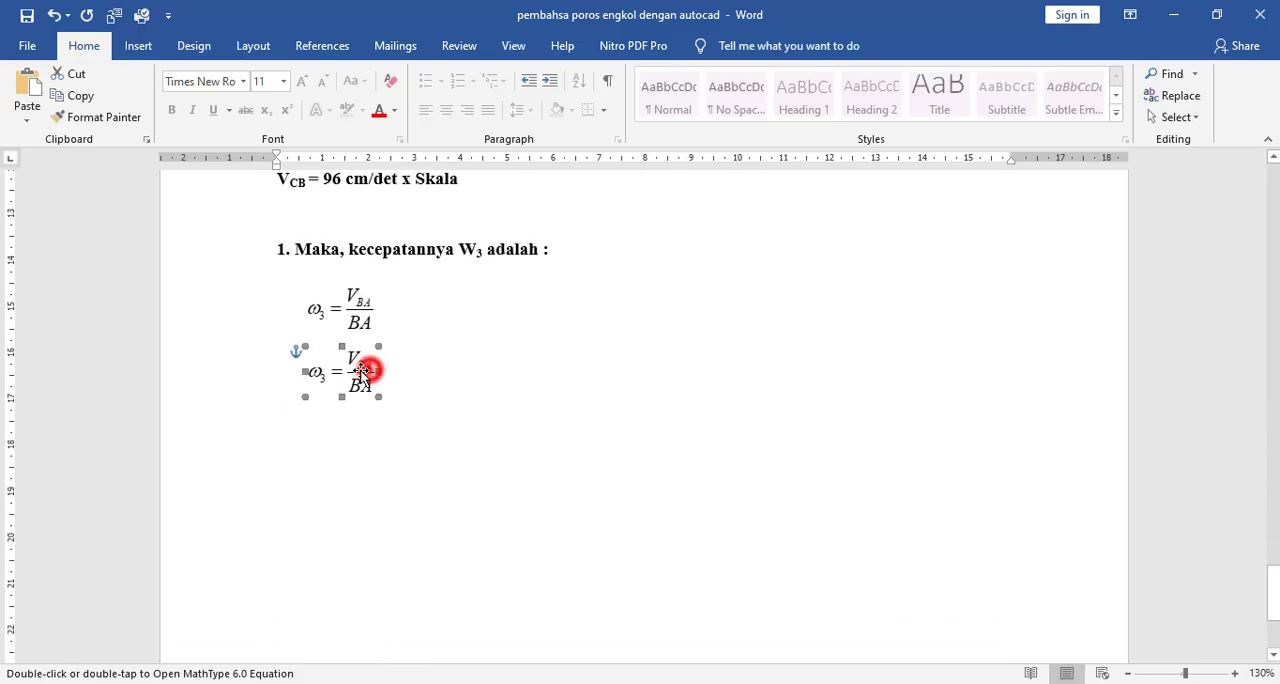
pyautogui.doubleClick(363, 372)
pyautogui.click(185, 374)
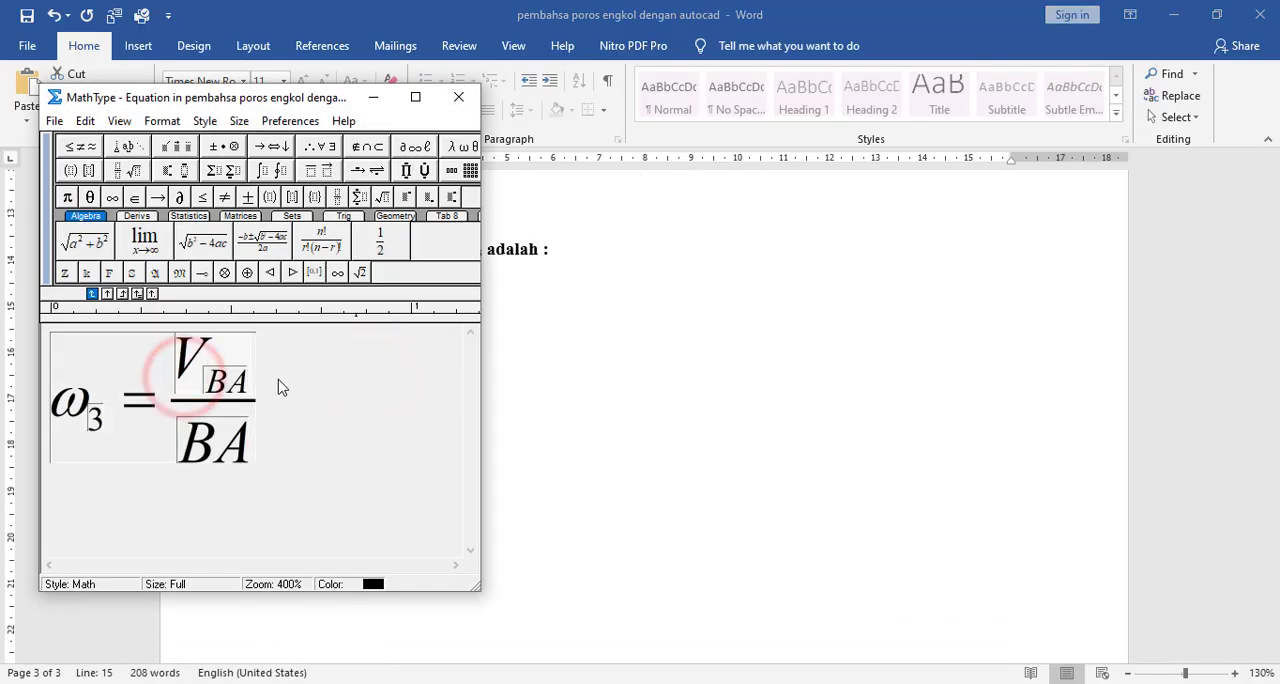
pyautogui.write('185')
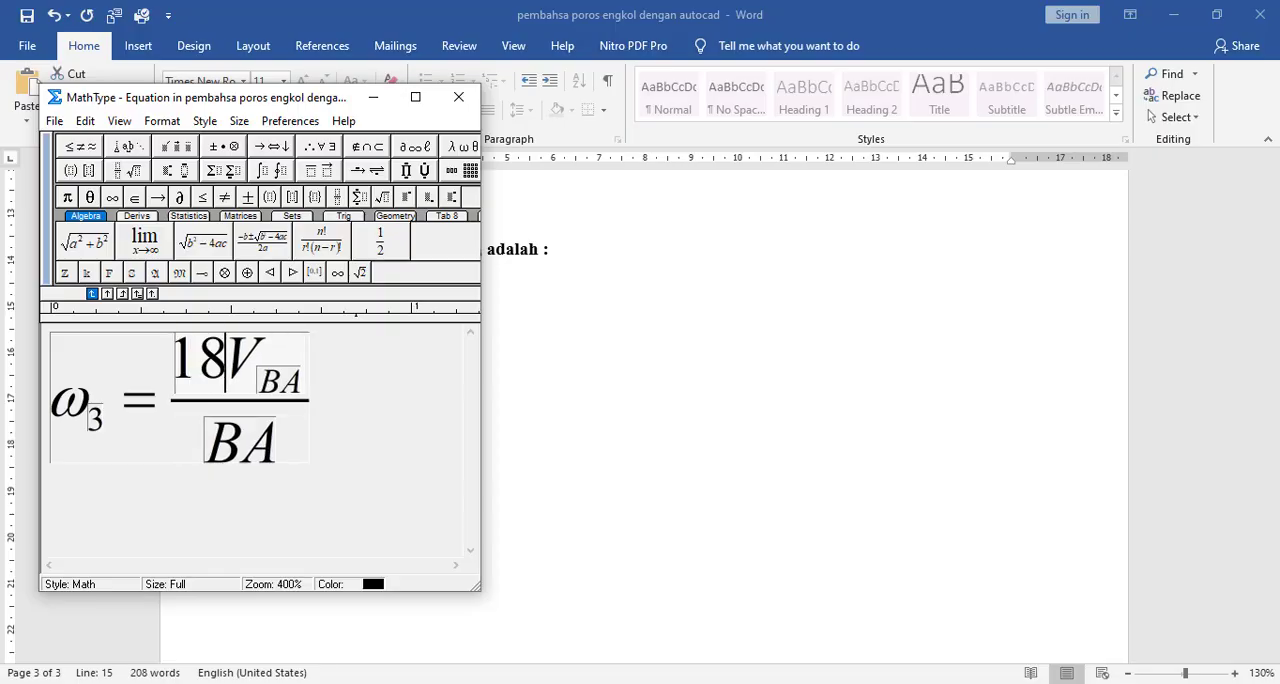
pyautogui.press('Delete')
pyautogui.press('Delete')
pyautogui.press('Delete')
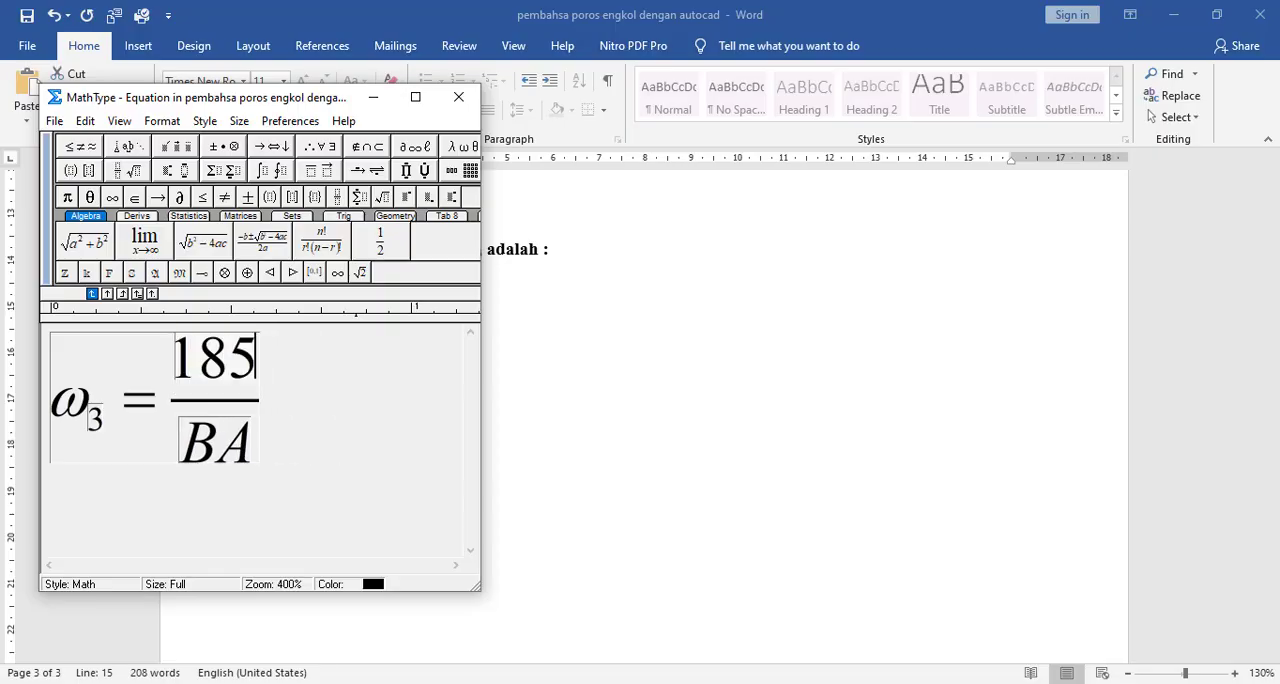
# - Replace the denominator BA with 510, looking up the link length in the document's mechanism drawing
pyautogui.press('BackSpace')
pyautogui.press('BackSpace')
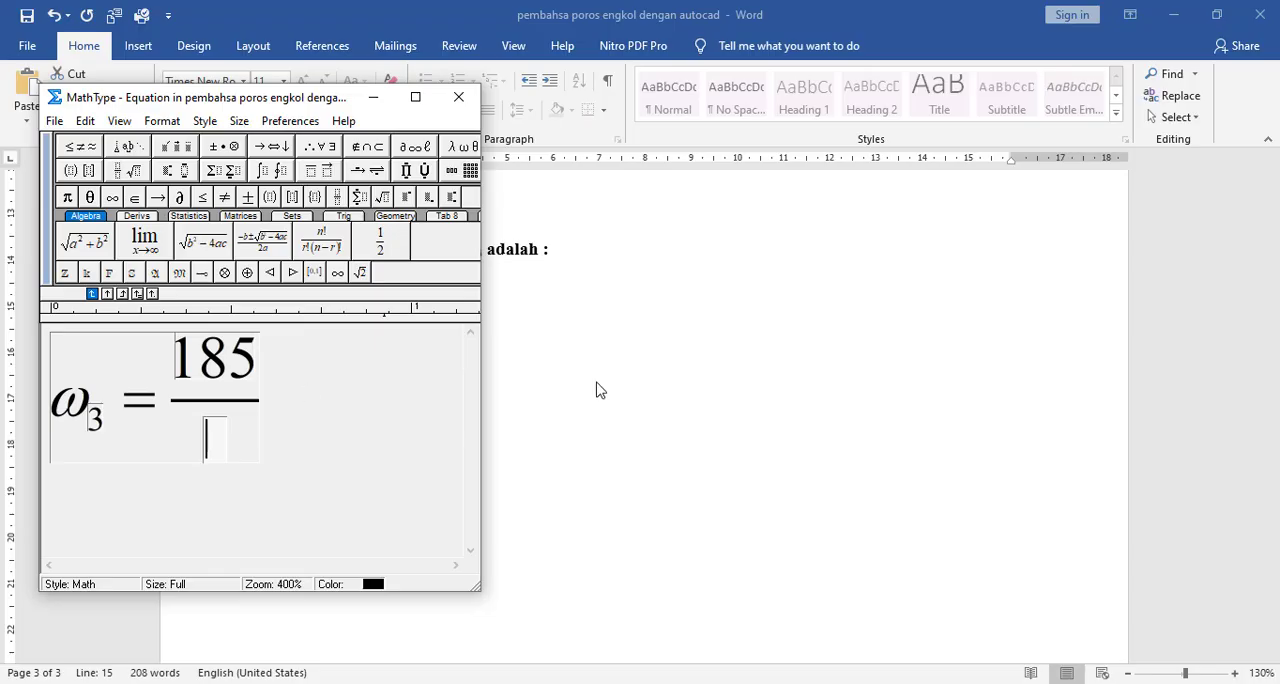
pyautogui.click(612, 391)
pyautogui.scroll(15, 615, 385)
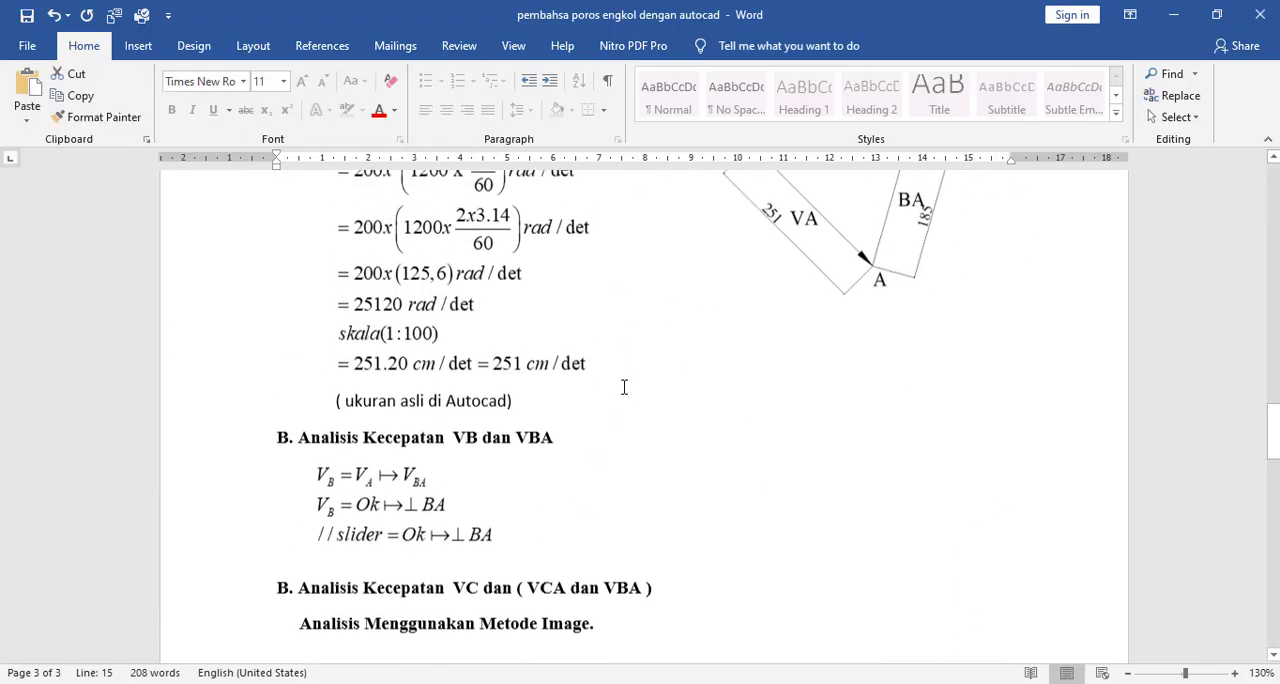
pyautogui.scroll(10, 754, 403)
pyautogui.scroll(-6, 754, 403)
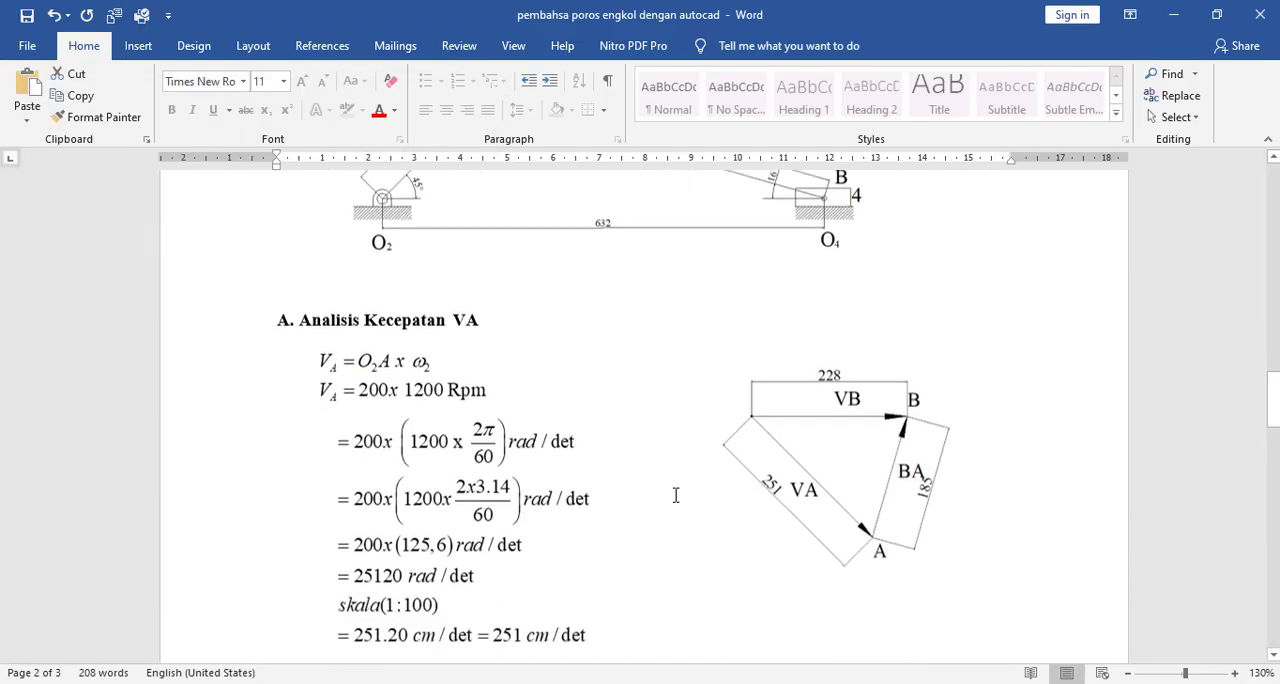
pyautogui.scroll(-15, 675, 495)
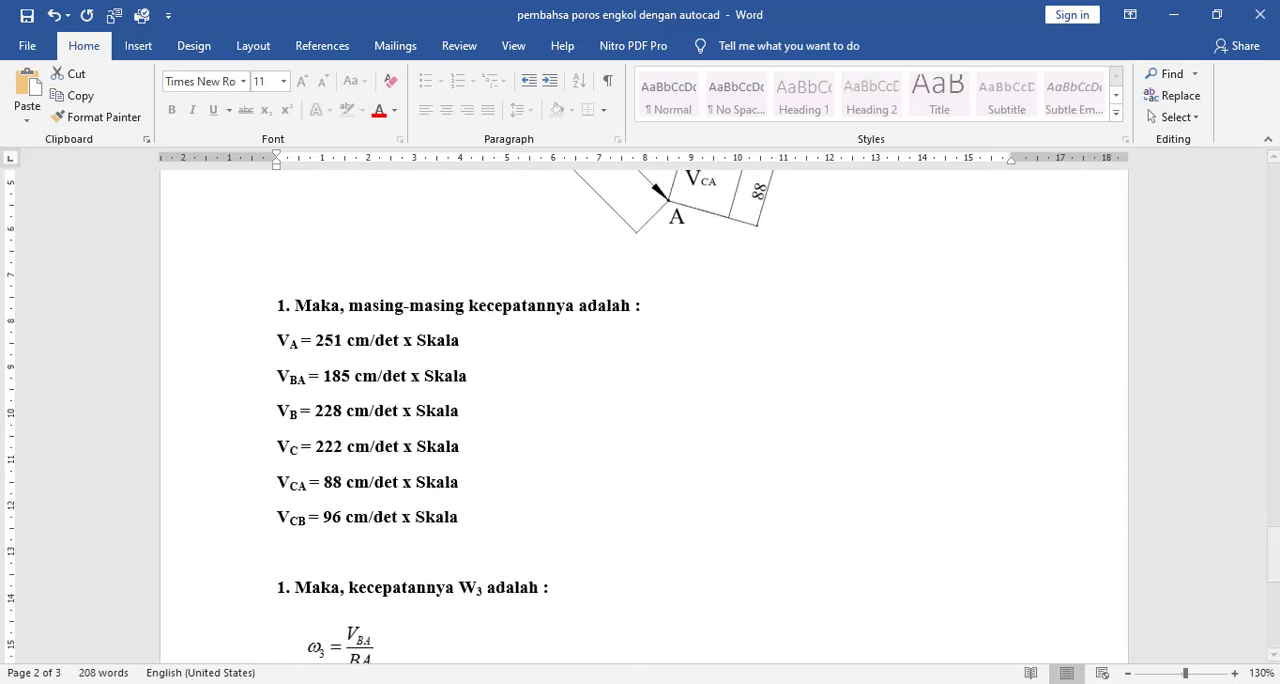
pyautogui.hotkey('alt', 'Tab')
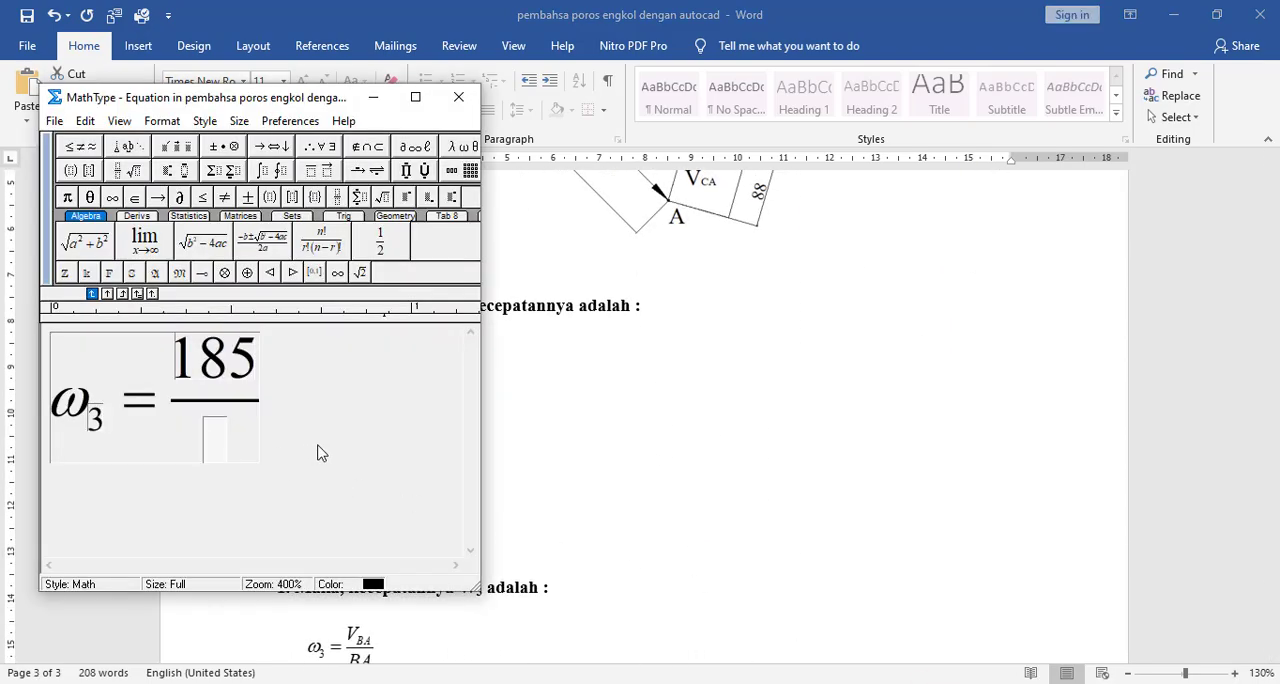
pyautogui.write('510')
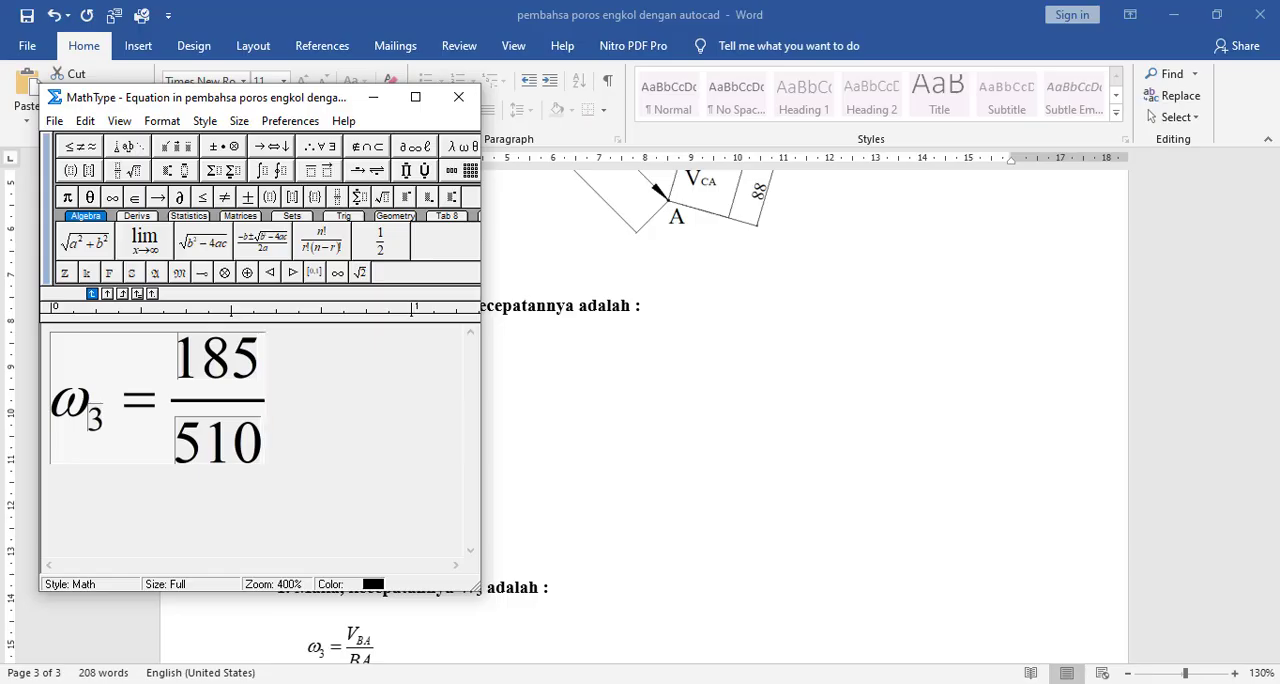
# - Append x skala after the 185/510 fraction, with a space between x and skala
pyautogui.press('Tab')
pyautogui.write('xskal')
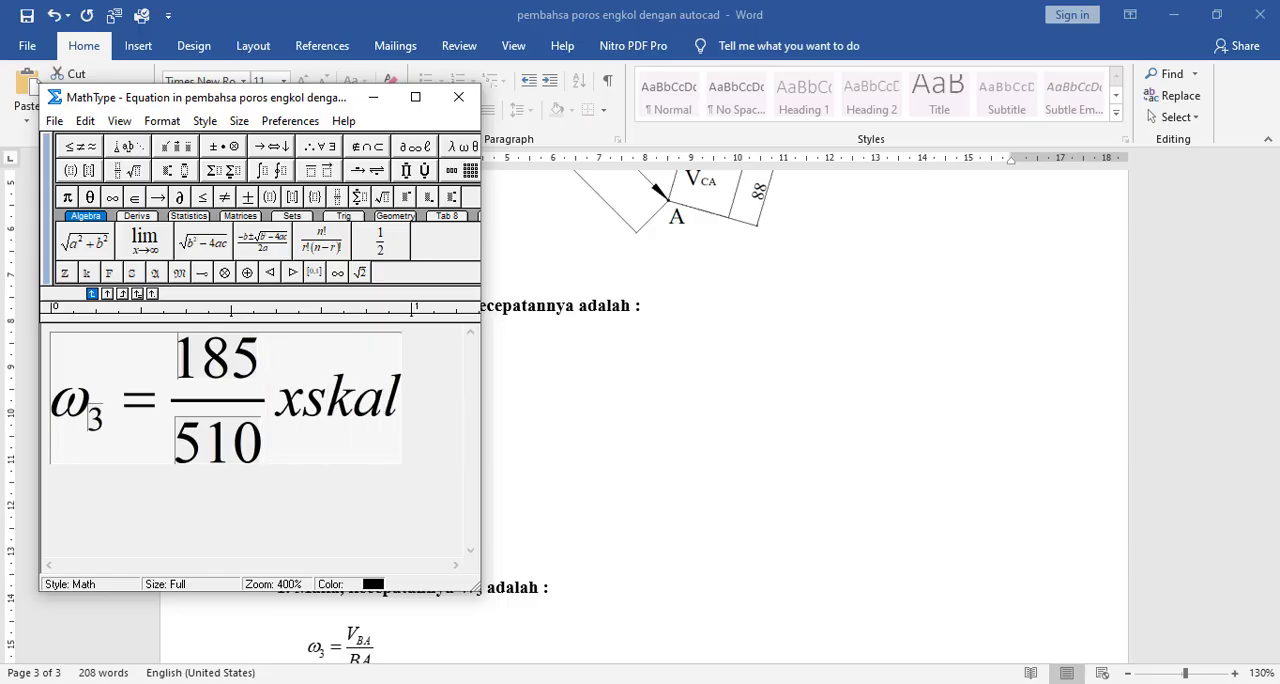
pyautogui.write('a')
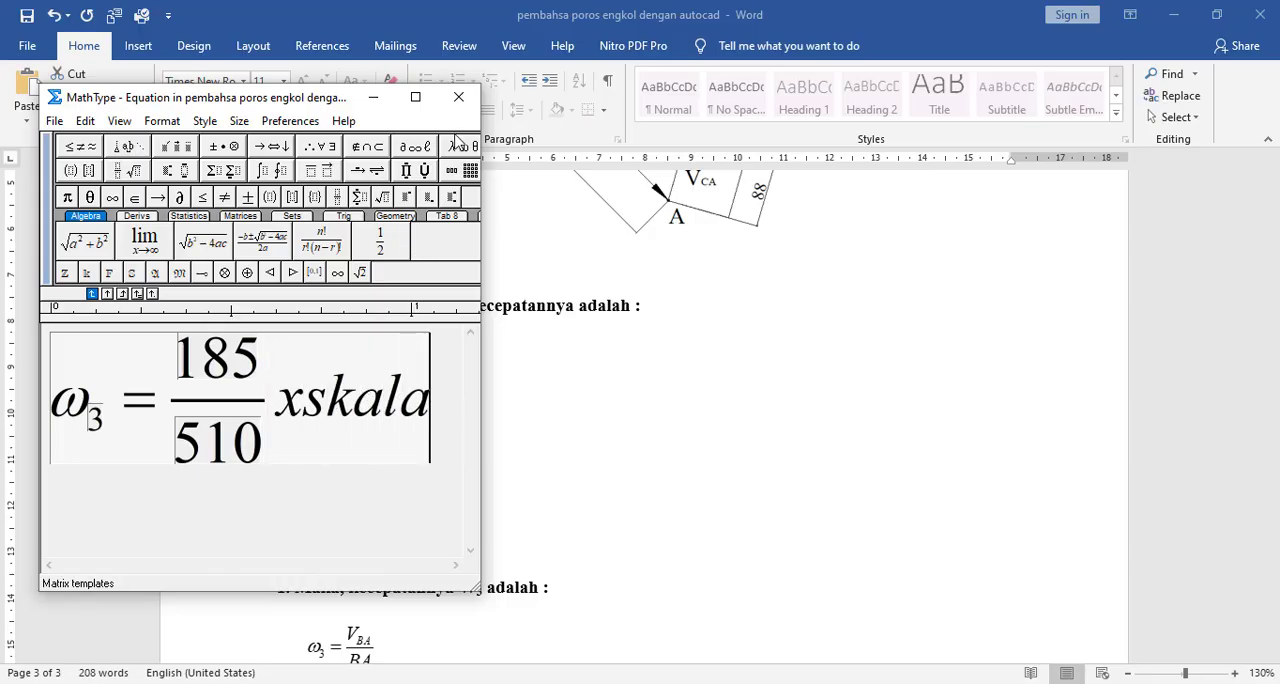
pyautogui.moveTo(434, 415); pyautogui.dragTo(319, 413)
pyautogui.click(319, 411)
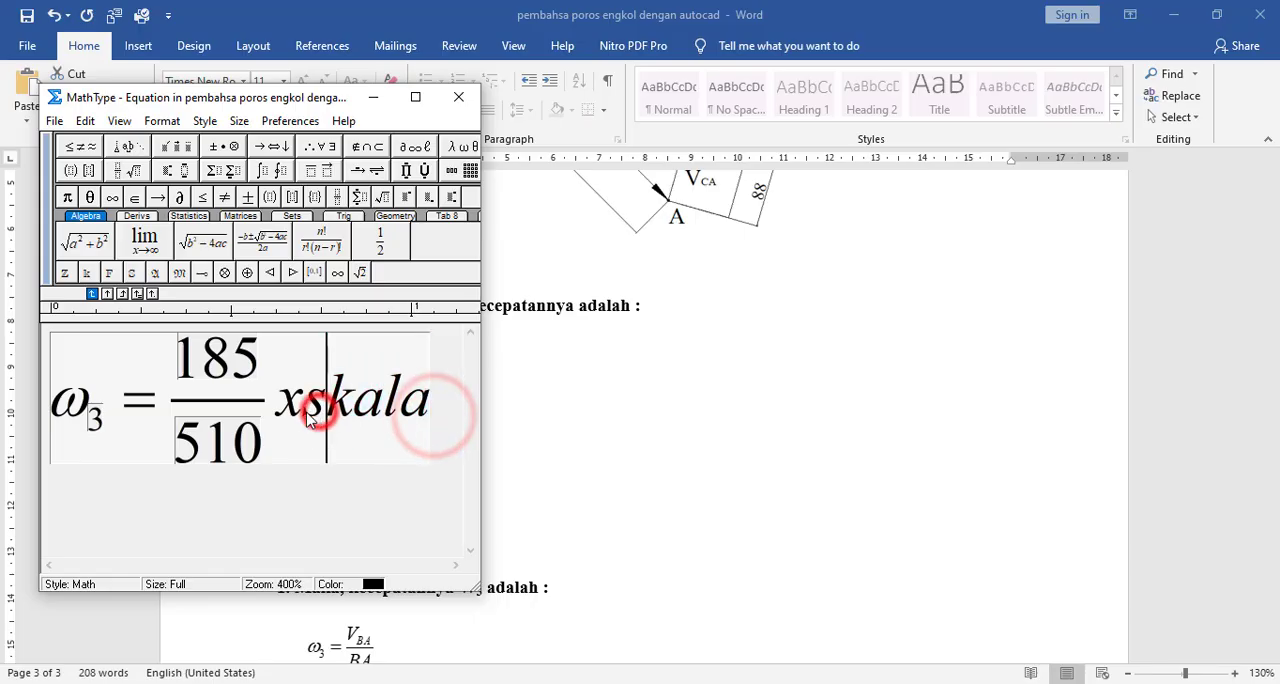
pyautogui.click(305, 412)
pyautogui.click(239, 121)
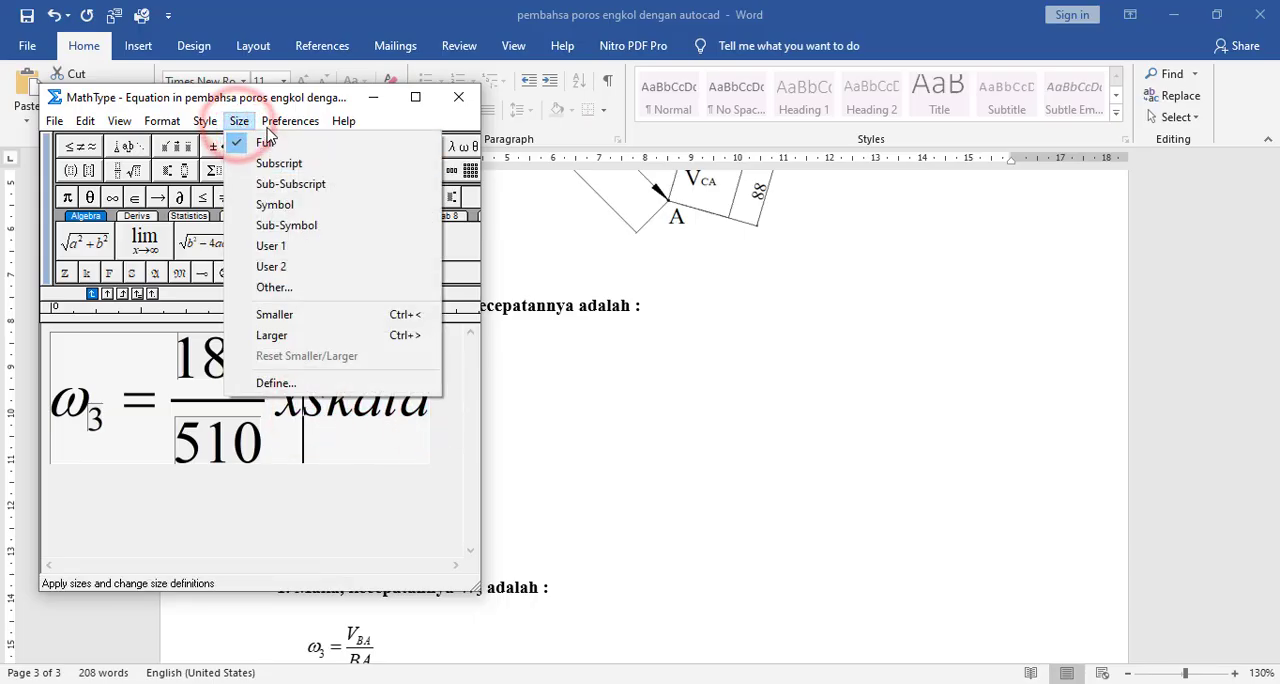
pyautogui.click(228, 163)
pyautogui.click(303, 487)
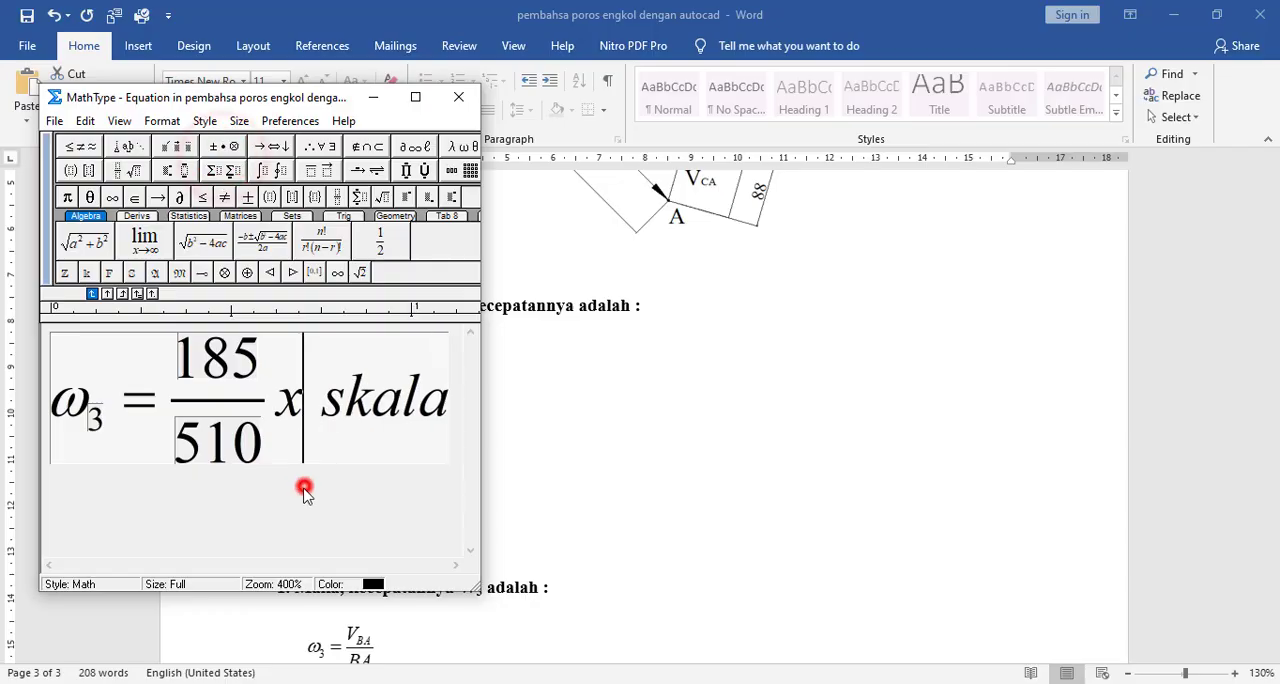
# - Copy the whole ω3 = 185/510 x skala line and paste it on two new lines beneath it
pyautogui.moveTo(63, 413); pyautogui.dragTo(457, 434)
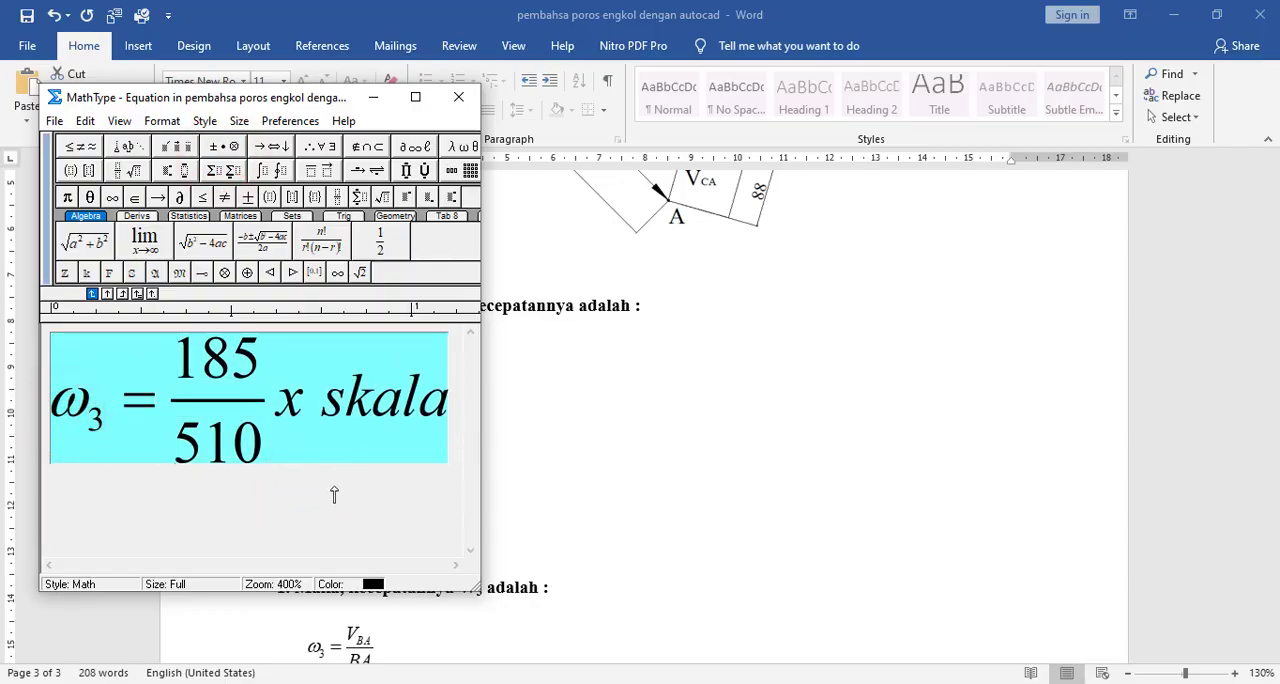
pyautogui.click(428, 440)
pyautogui.click(459, 445)
pyautogui.press('Return')
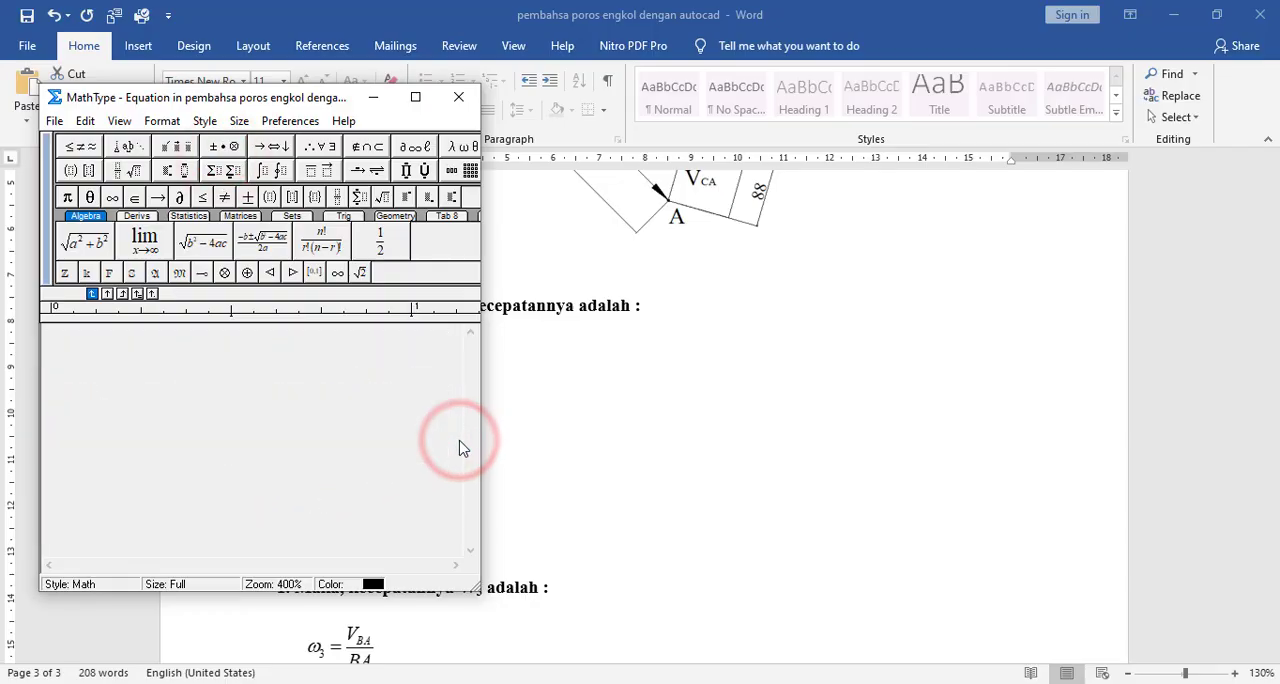
pyautogui.hotkey('ctrl', 'v')
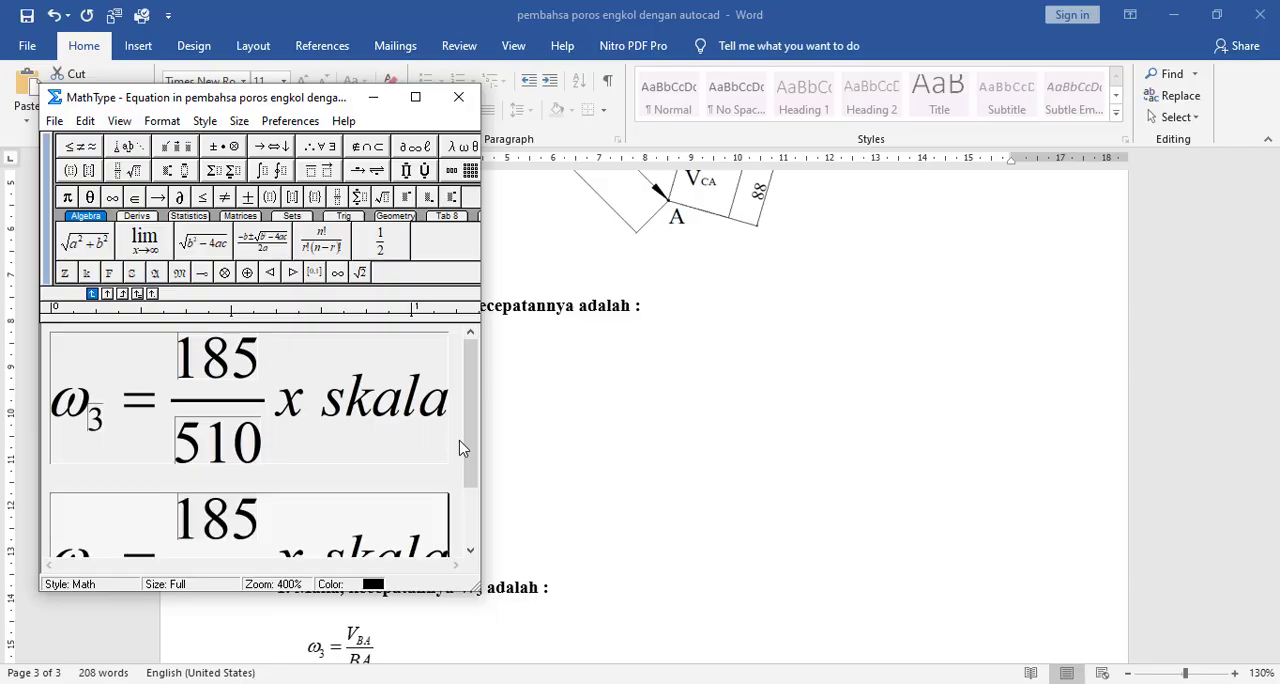
pyautogui.scroll(-2, 445, 450)
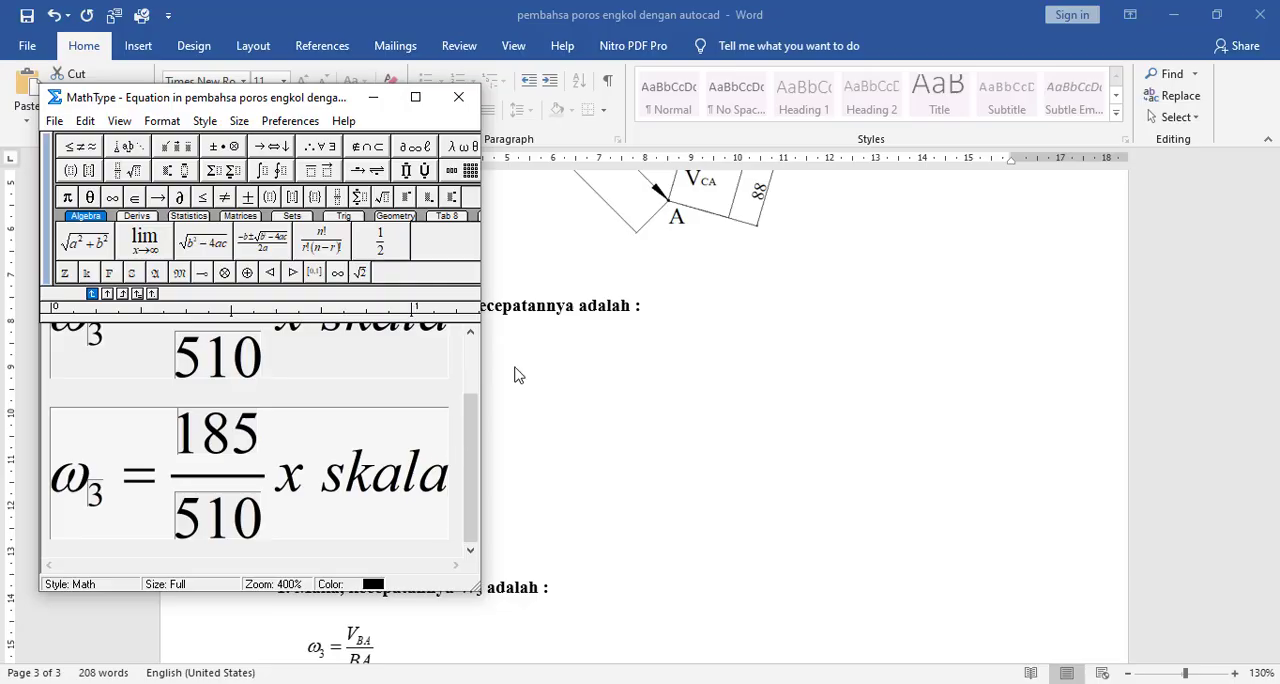
pyautogui.press('Return')
pyautogui.moveTo(440, 416); pyautogui.dragTo(45, 402)
pyautogui.click(66, 510)
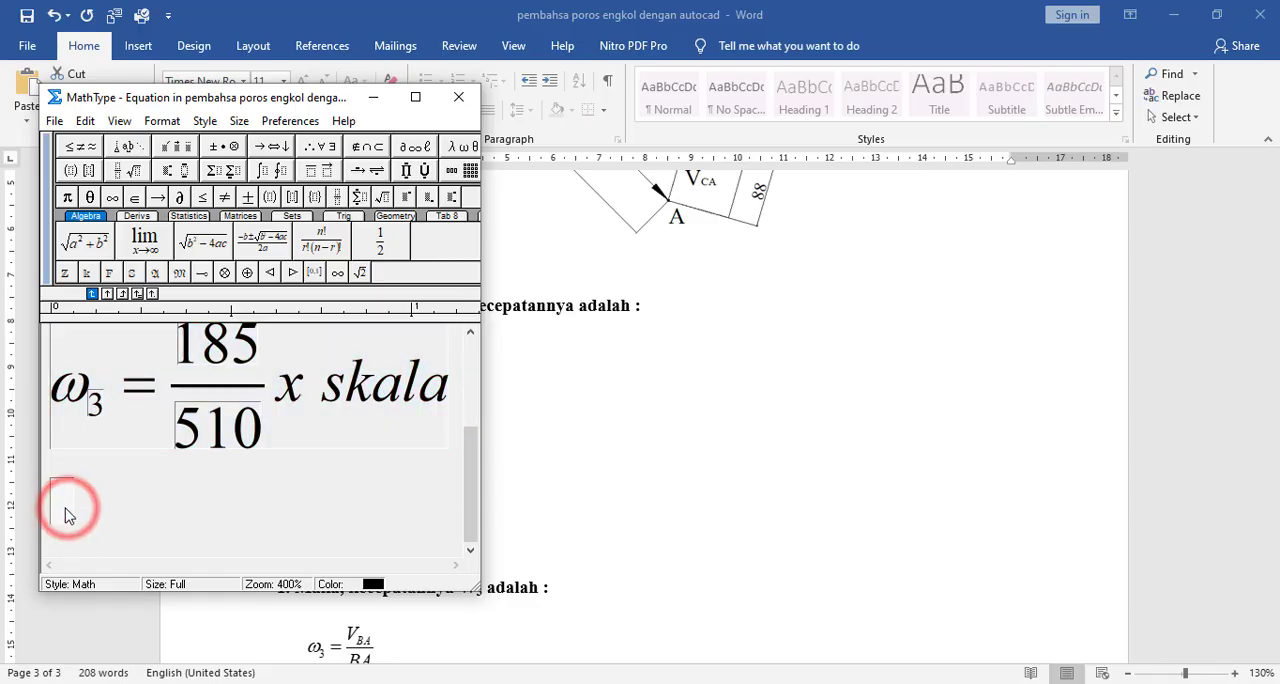
pyautogui.hotkey('ctrl', 'v')
# - Replace the fraction in the last line with 0,362 so that the line reads ω3 = 0,362x skala
pyautogui.click(183, 530)
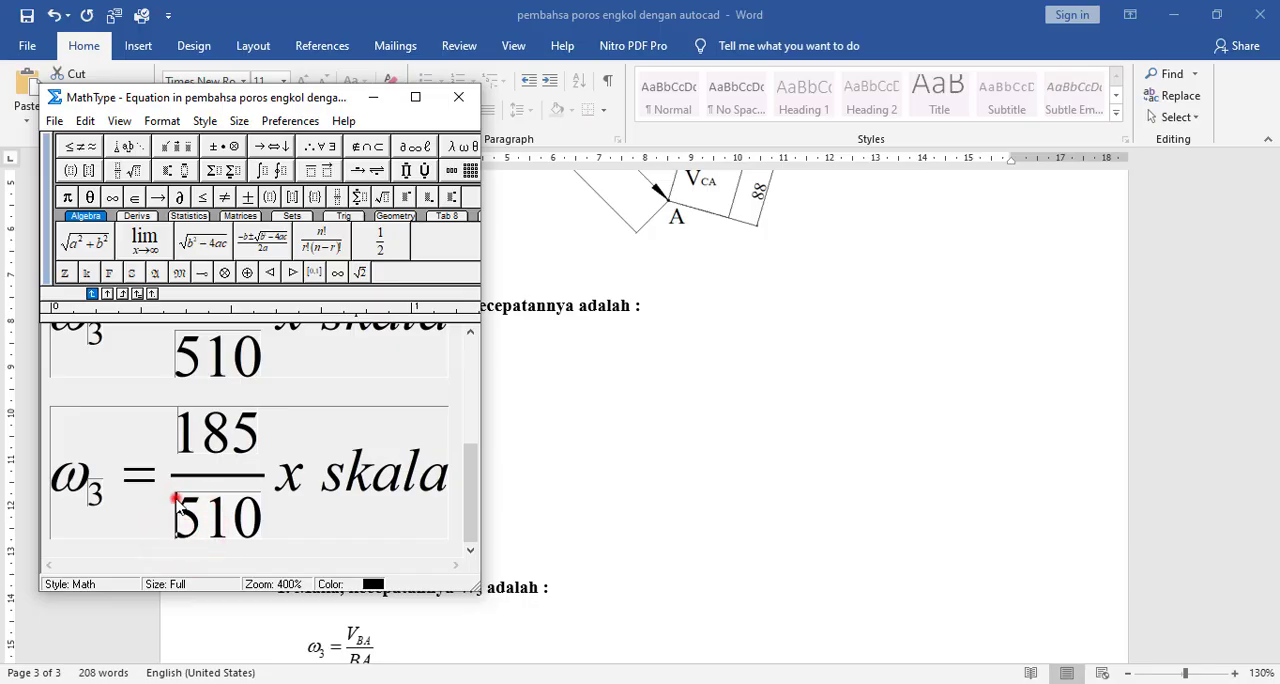
pyautogui.click(168, 490)
pyautogui.write('0')
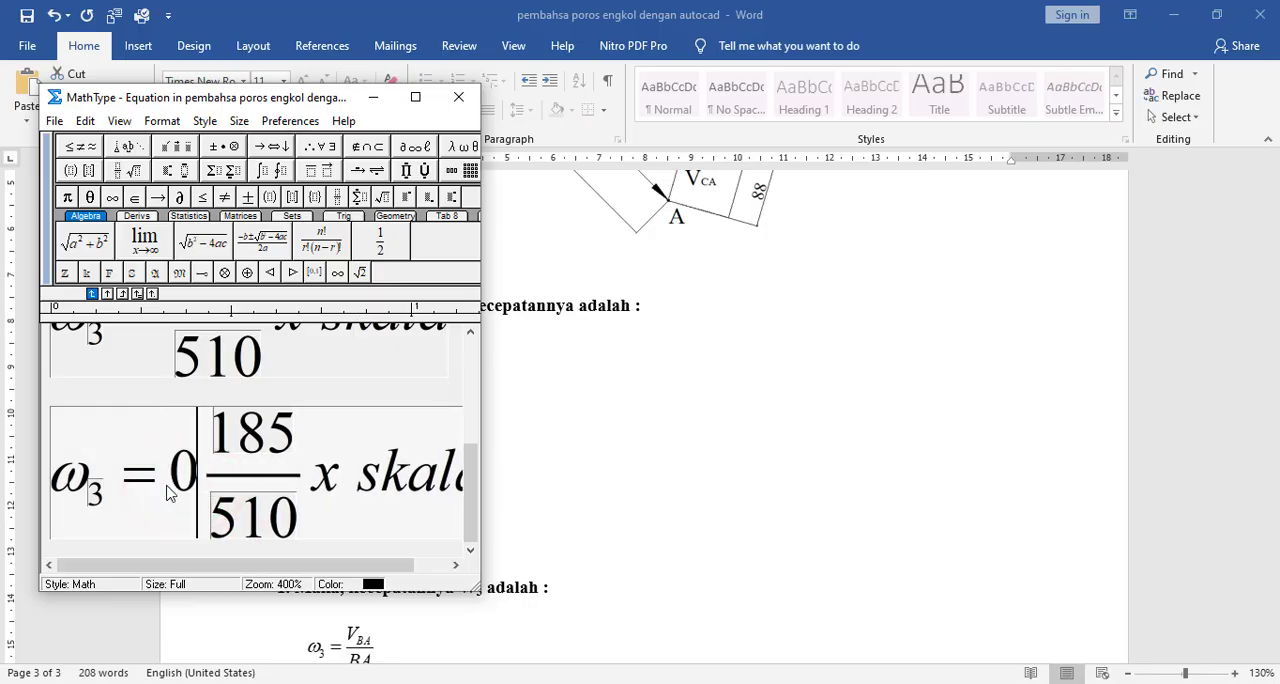
pyautogui.write(',36')
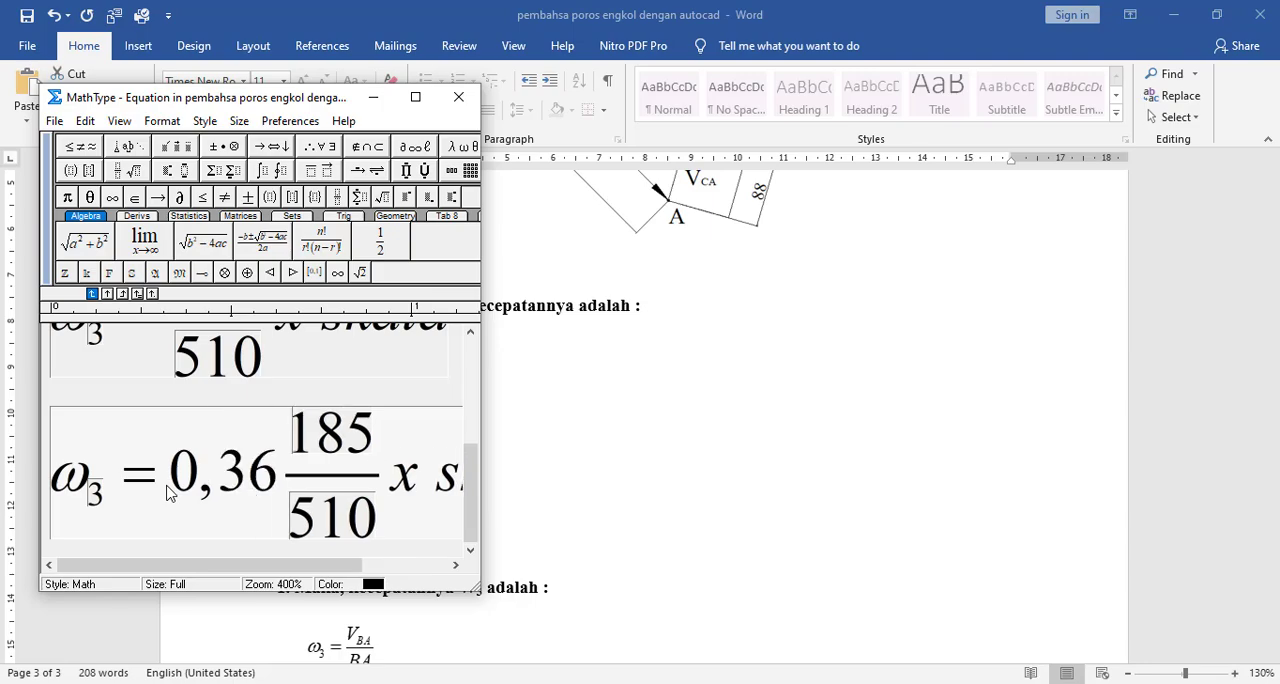
pyautogui.write('2')
pyautogui.hotkey('shift', 'Right')
pyautogui.press('Delete')
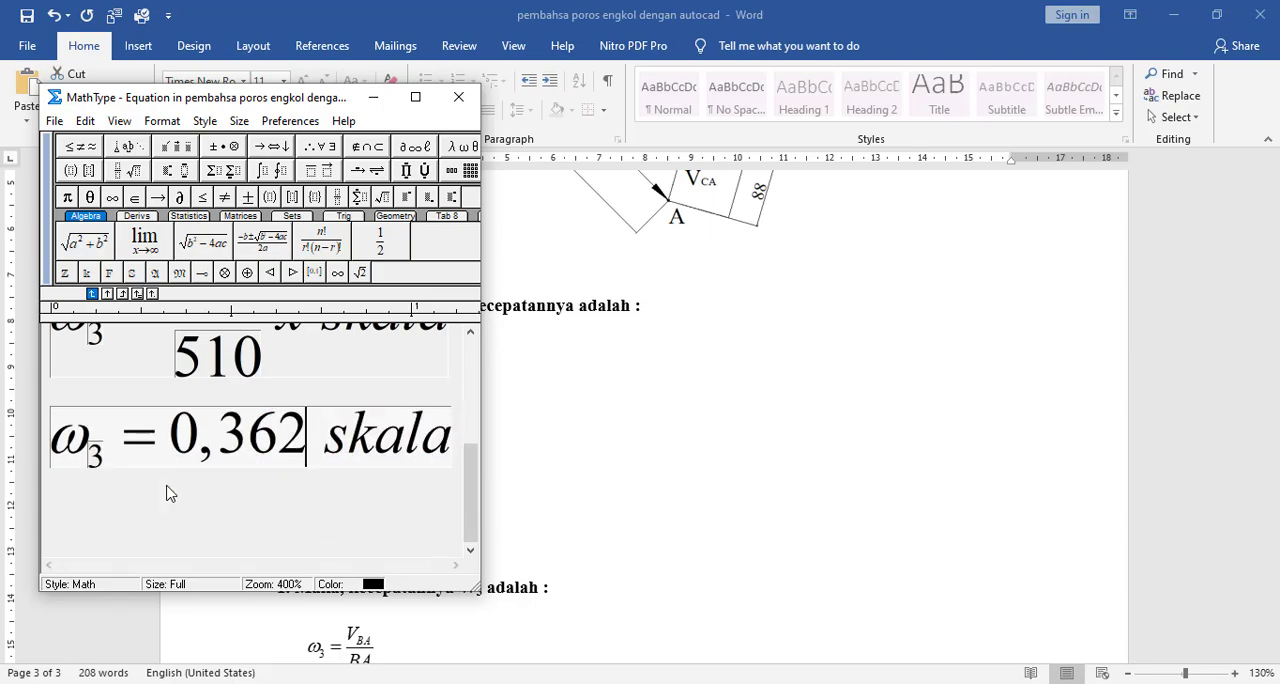
pyautogui.write('x')
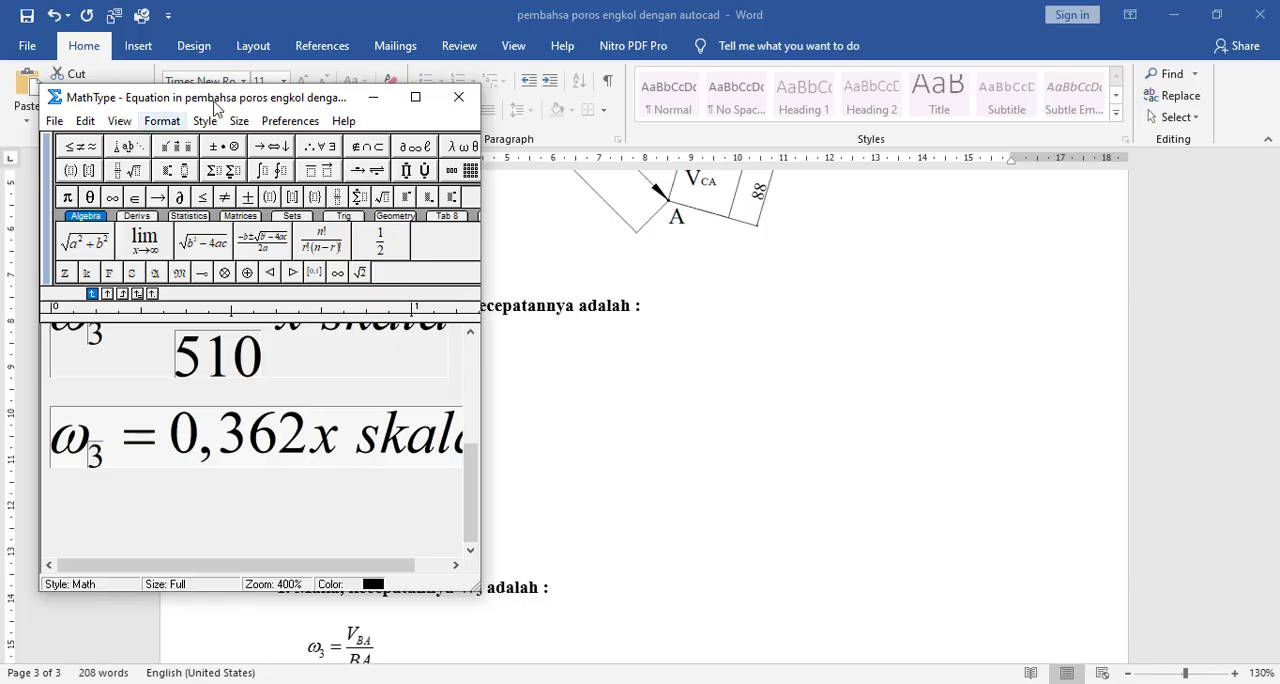
pyautogui.click(390, 450)
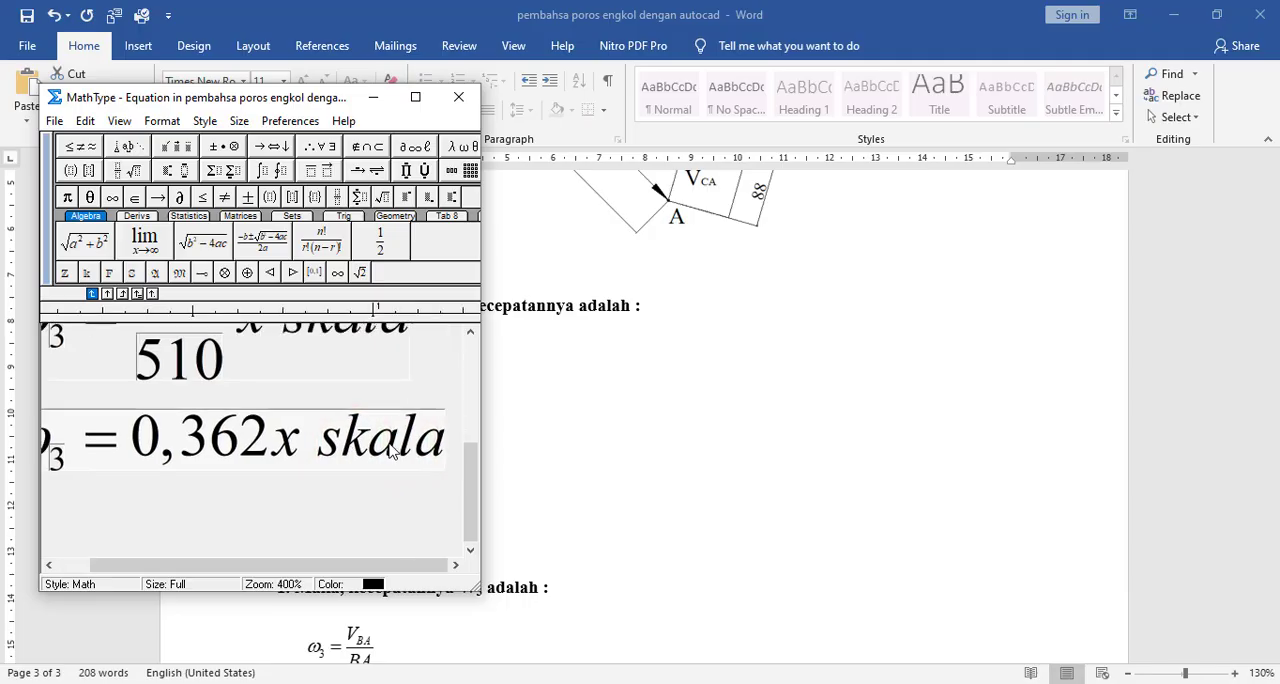
pyautogui.write('rad')
pyautogui.press('BackSpace')
pyautogui.press('BackSpace')
pyautogui.press('BackSpace')
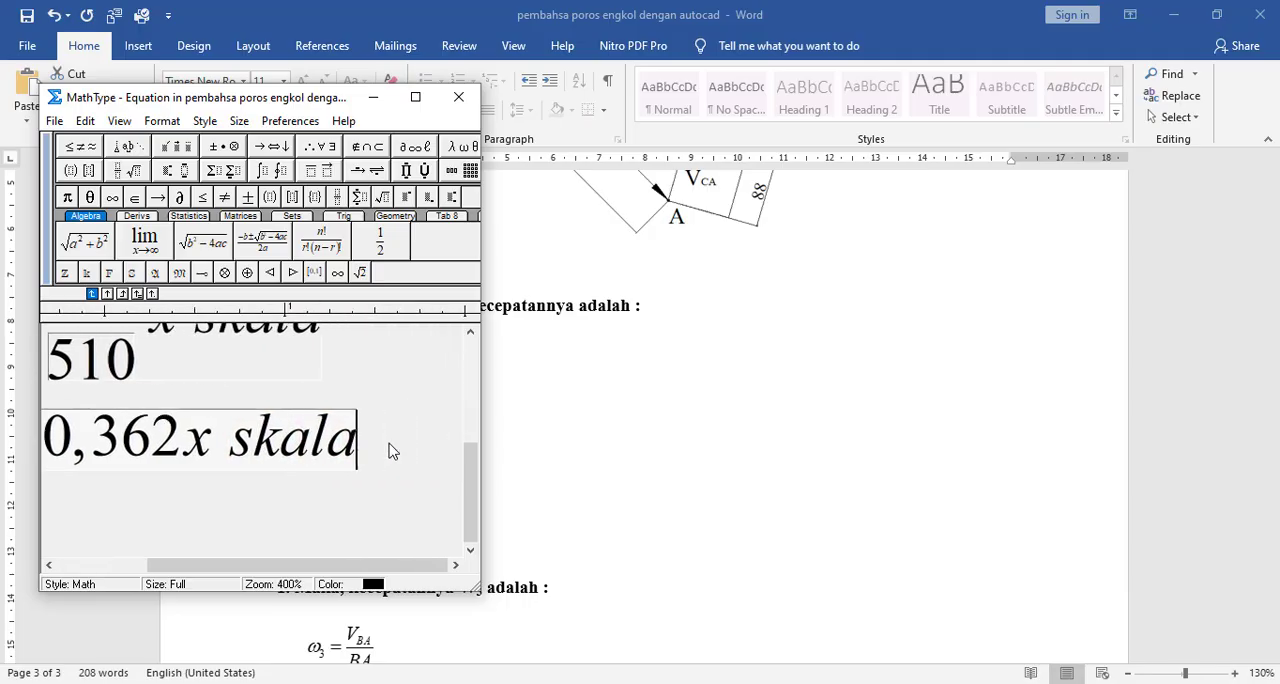
# - Append the unit rad/det in Text style to the line ω3 = 0,362x skala and save the equation to the document
pyautogui.click(205, 121)
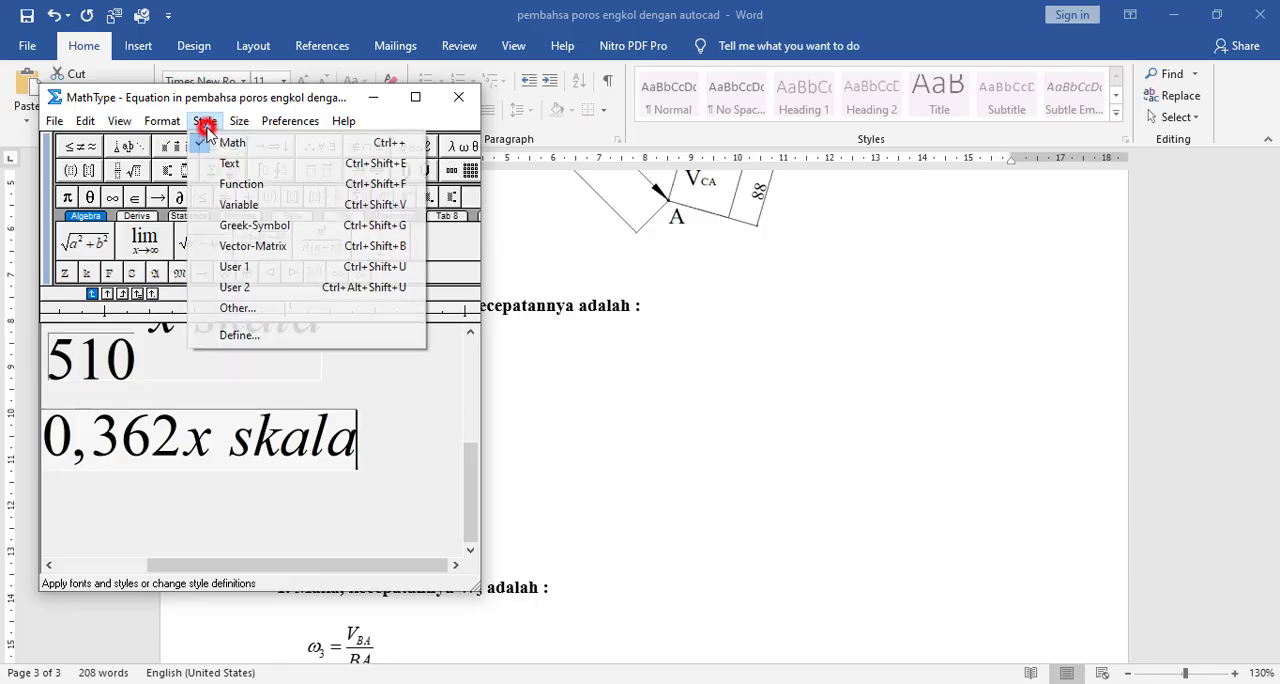
pyautogui.click(226, 164)
pyautogui.write('ra')
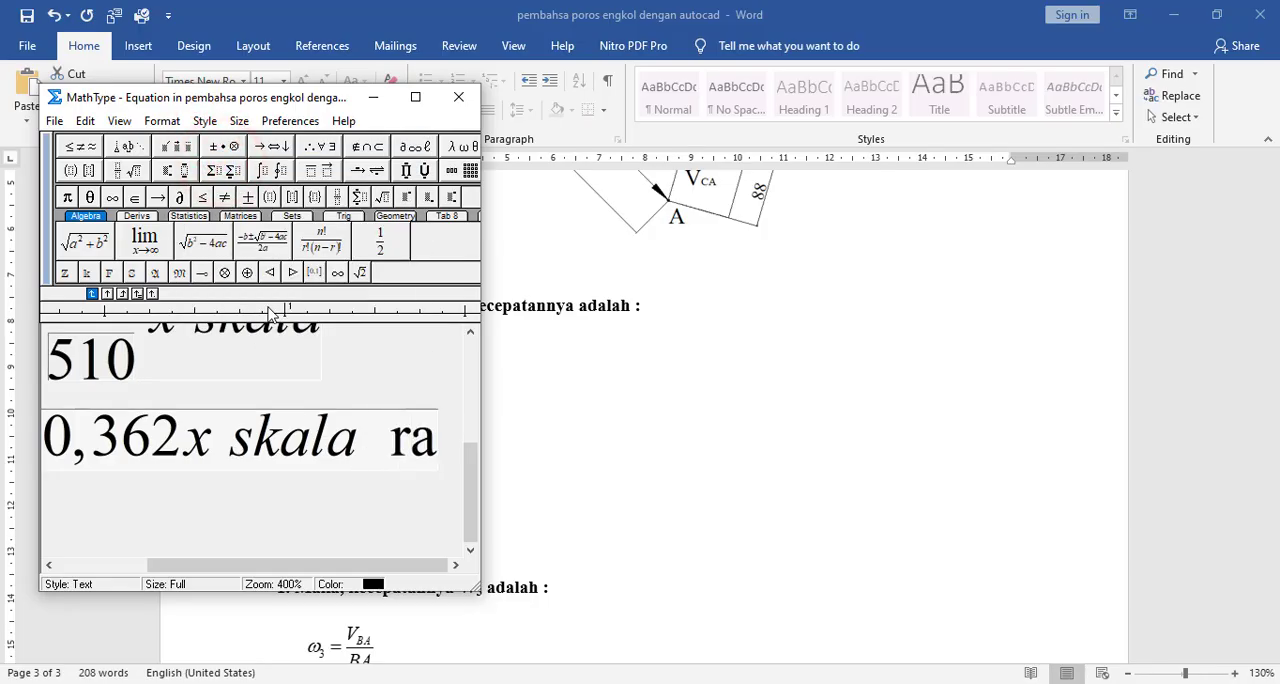
pyautogui.write('d/')
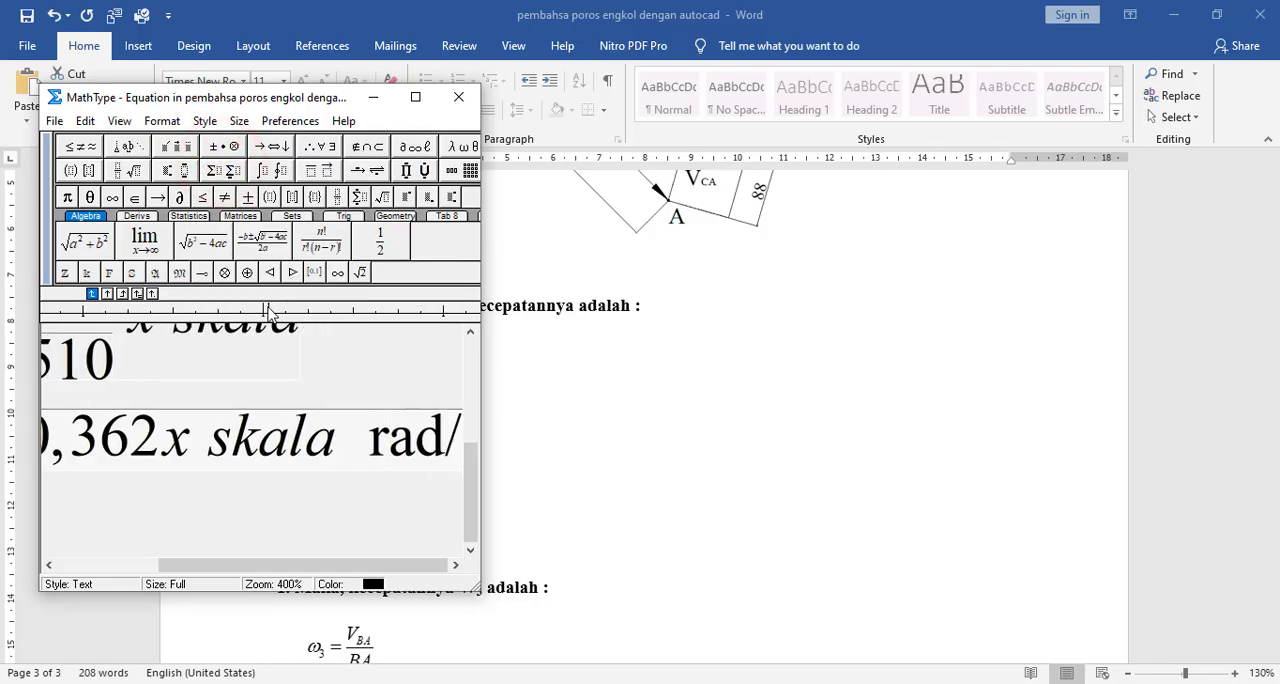
pyautogui.write('det')
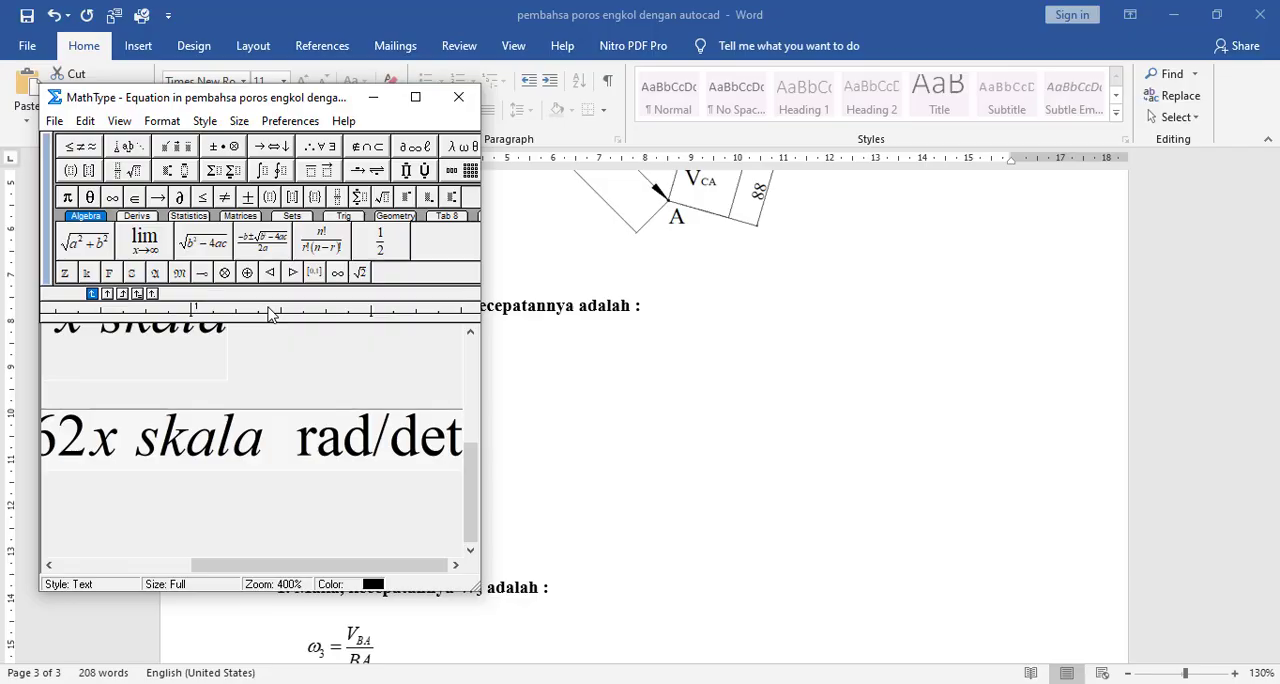
pyautogui.click(458, 100)
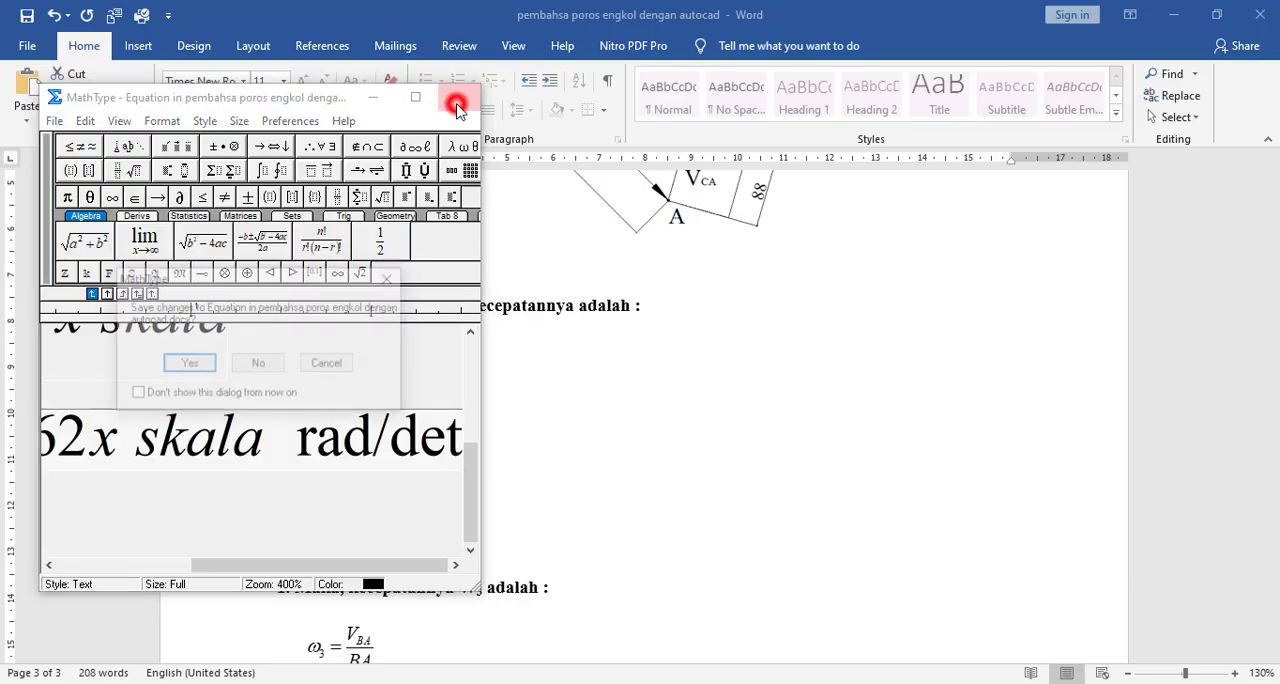
pyautogui.click(180, 368)
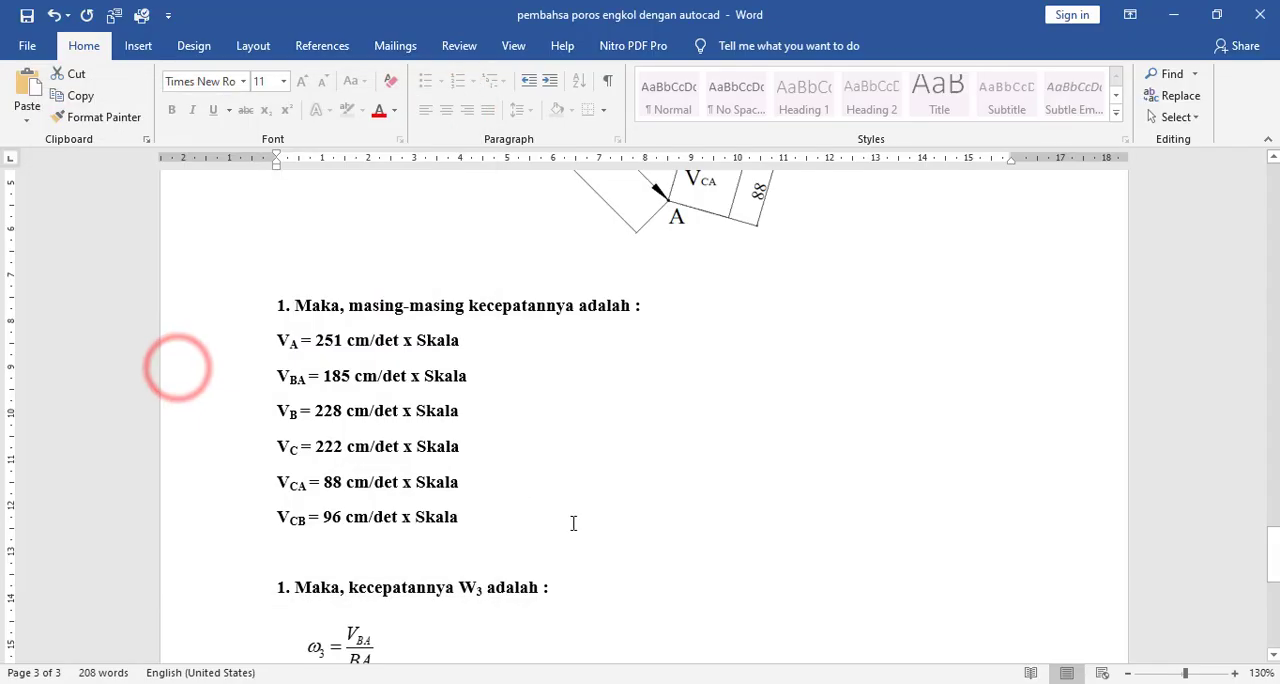
pyautogui.scroll(-5, 655, 527)
pyautogui.click(660, 514)
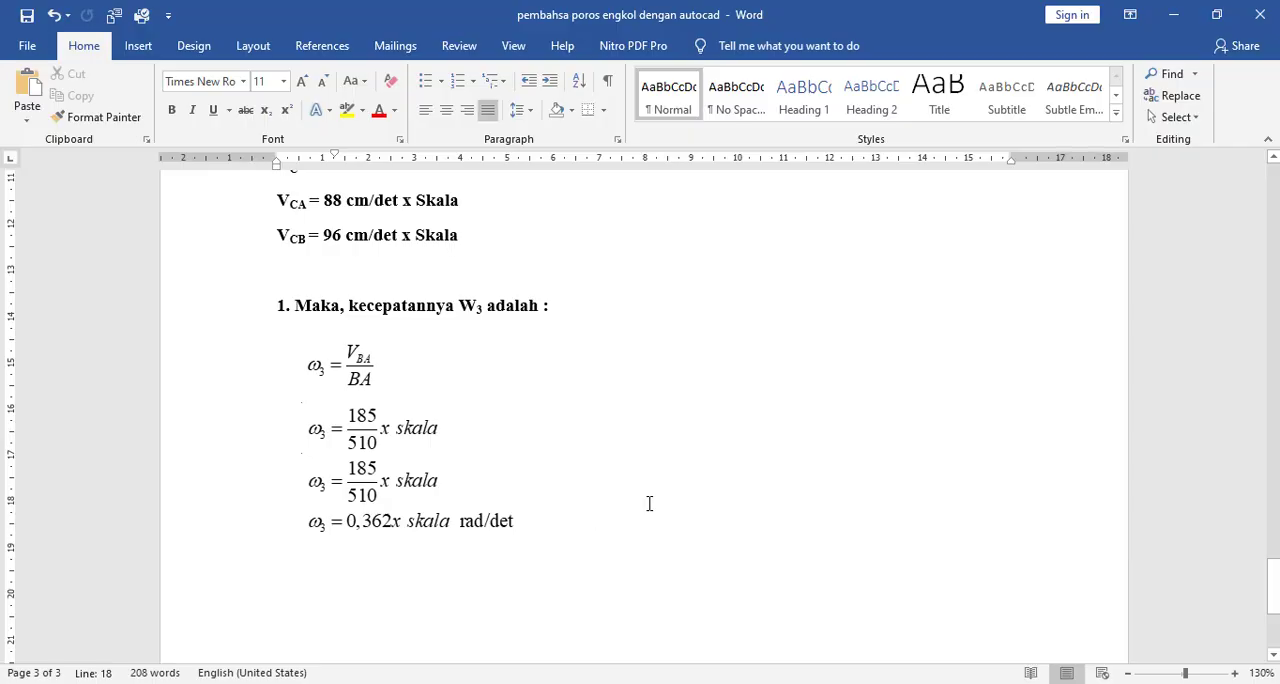
# - Insert a space between 0,362 and x in the last ω3 line, then save the equation to the document
pyautogui.doubleClick(408, 521)
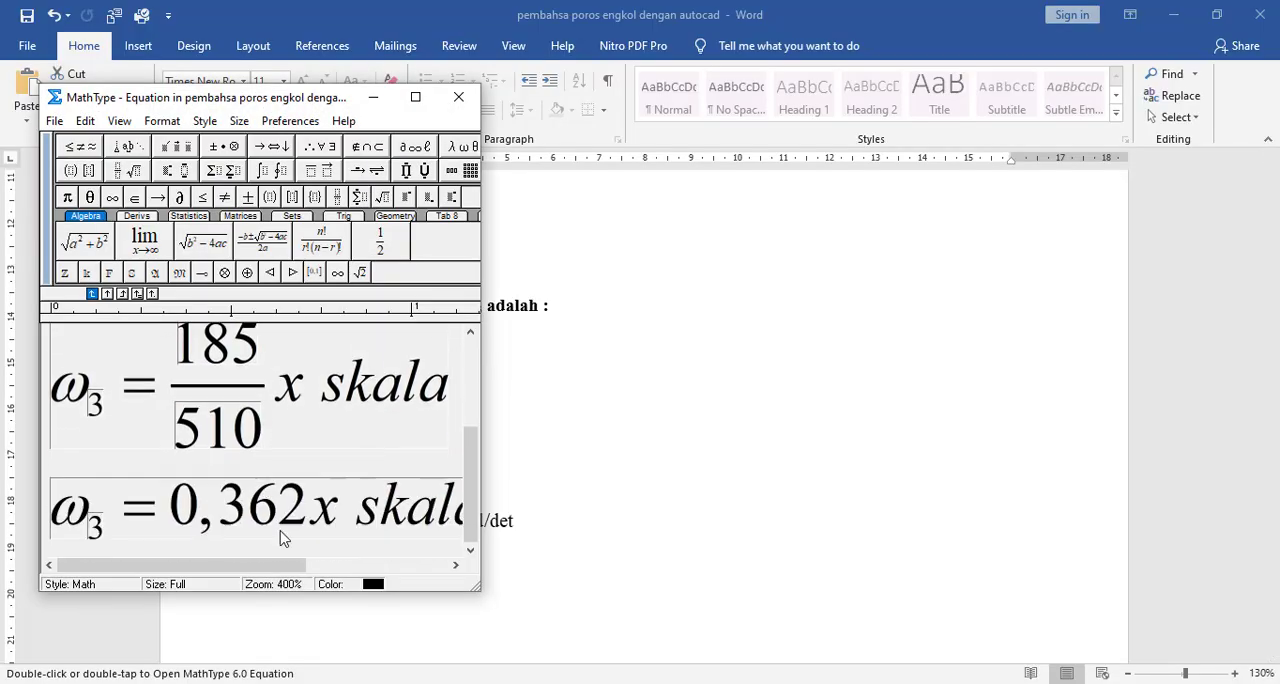
pyautogui.click(313, 521)
pyautogui.click(204, 120)
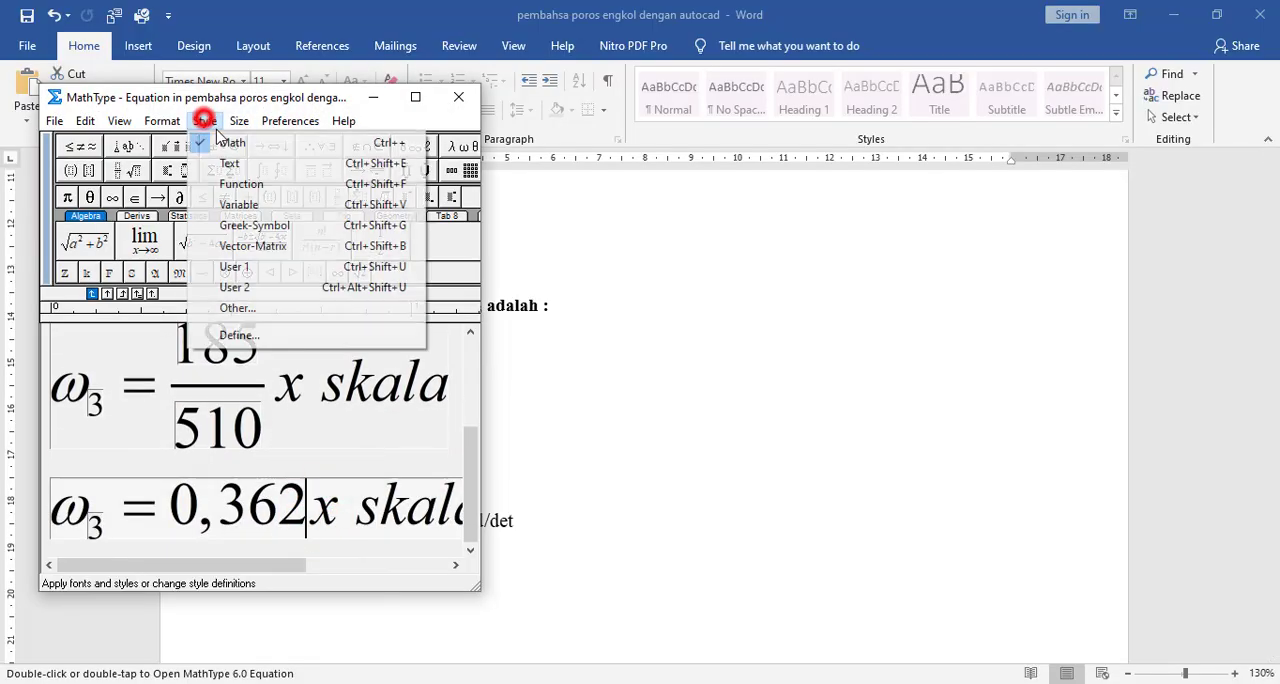
pyautogui.click(228, 163)
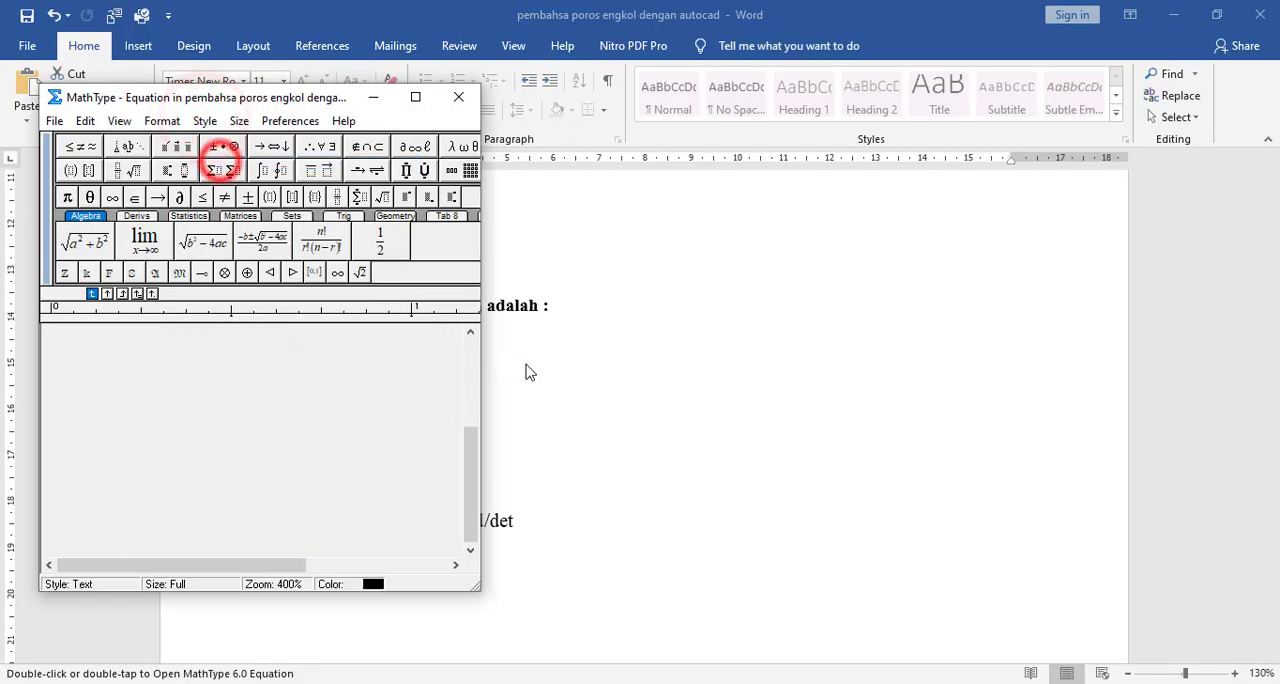
pyautogui.click(458, 97)
pyautogui.click(709, 500)
pyautogui.click(423, 466)
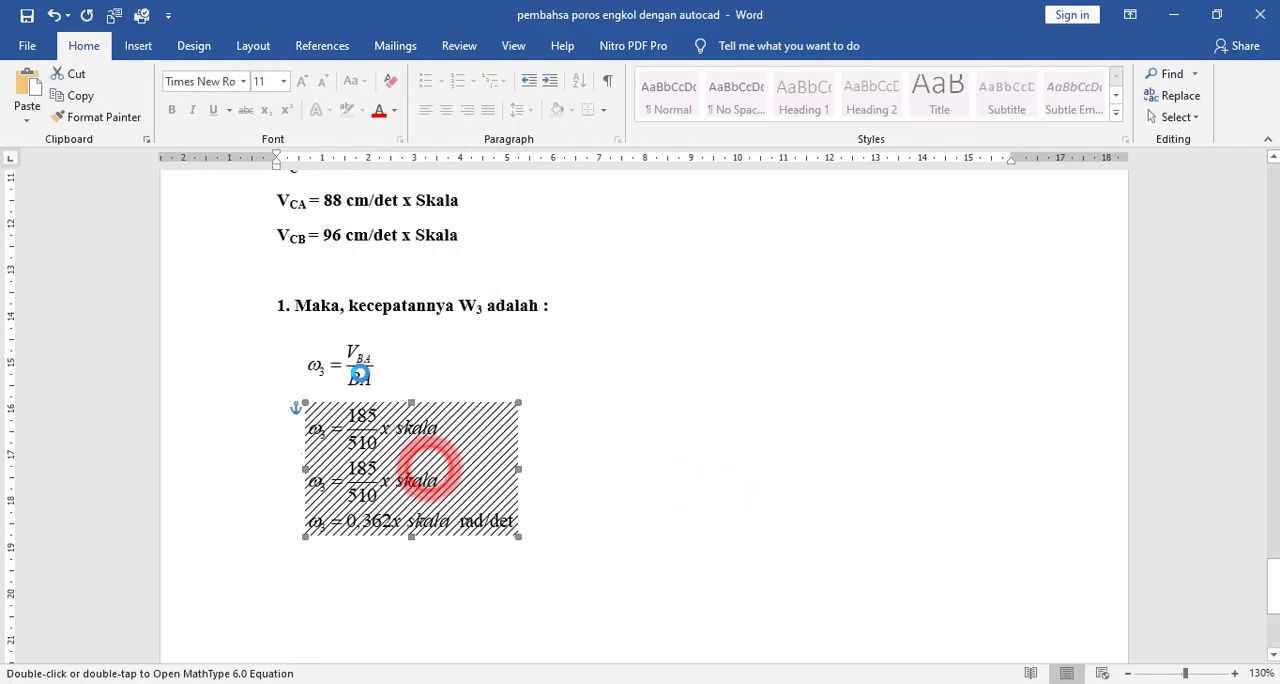
pyautogui.click(391, 429)
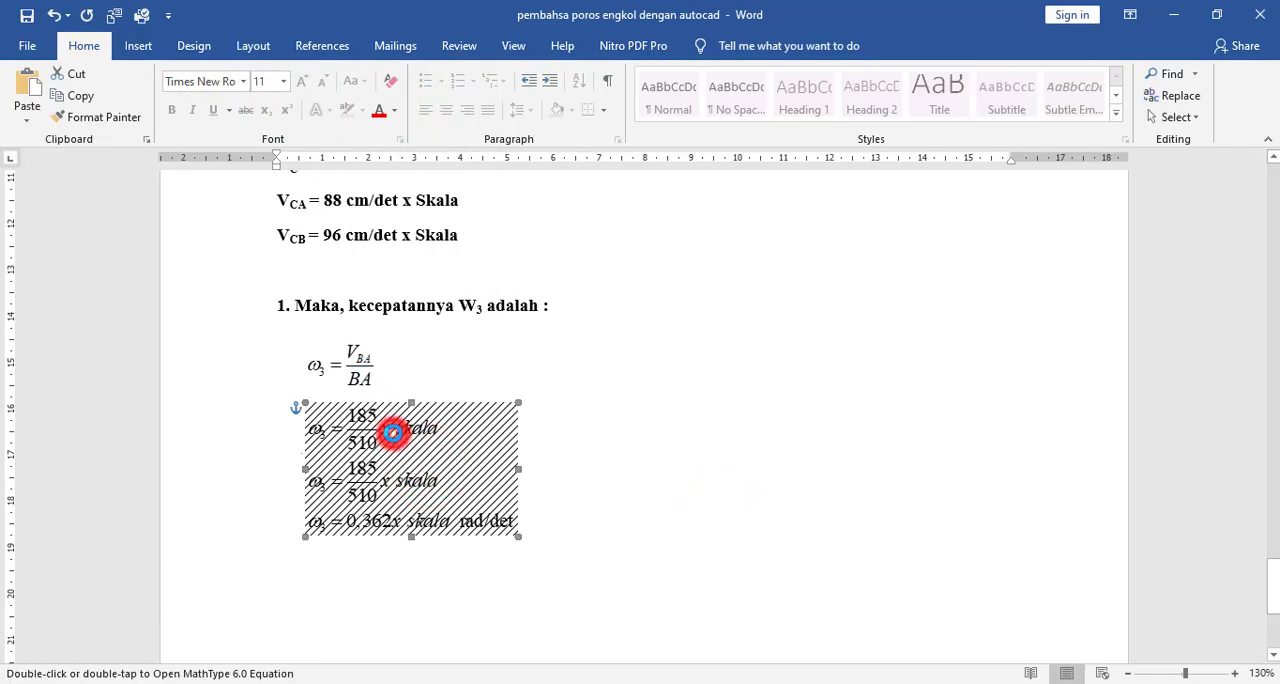
pyautogui.doubleClick(391, 429)
pyautogui.click(182, 364)
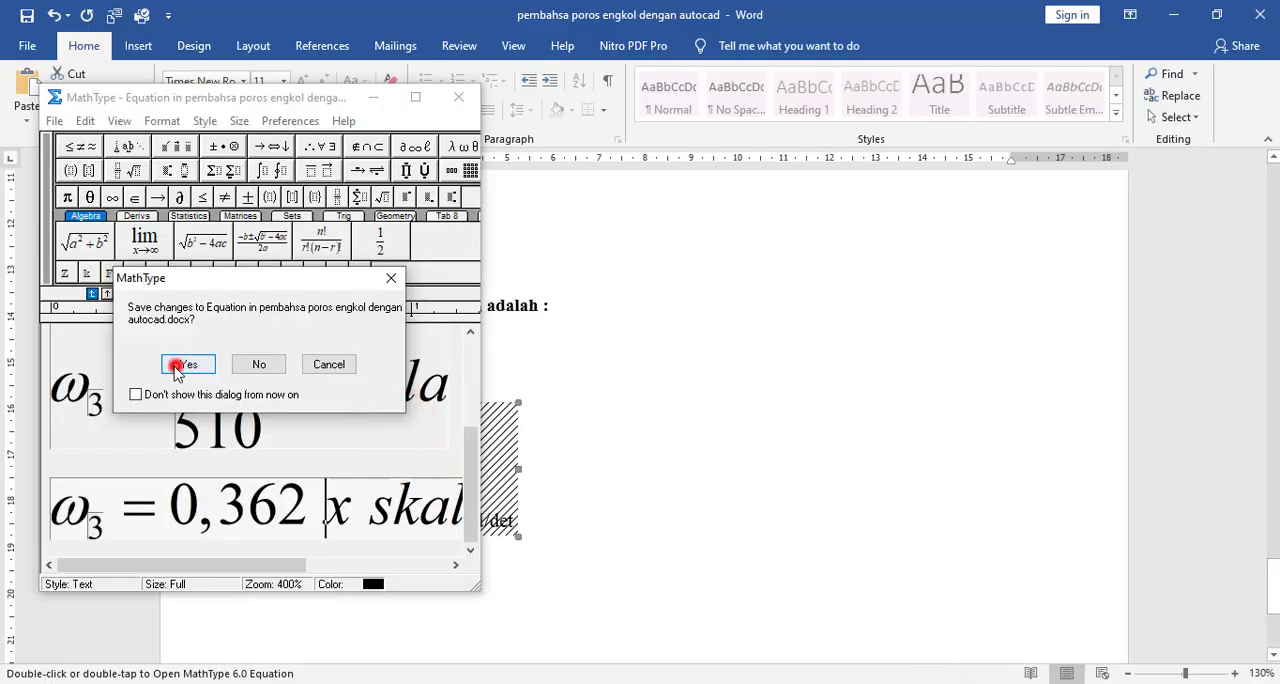
pyautogui.click(460, 98)
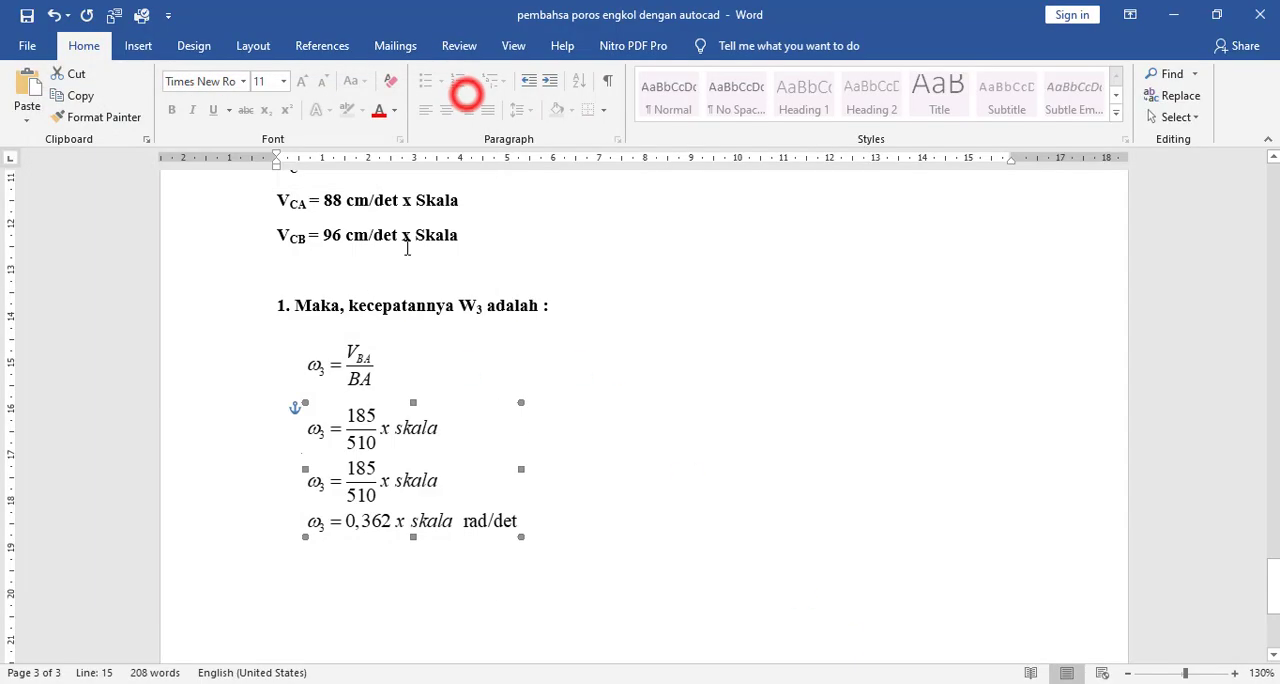
pyautogui.click(765, 458)
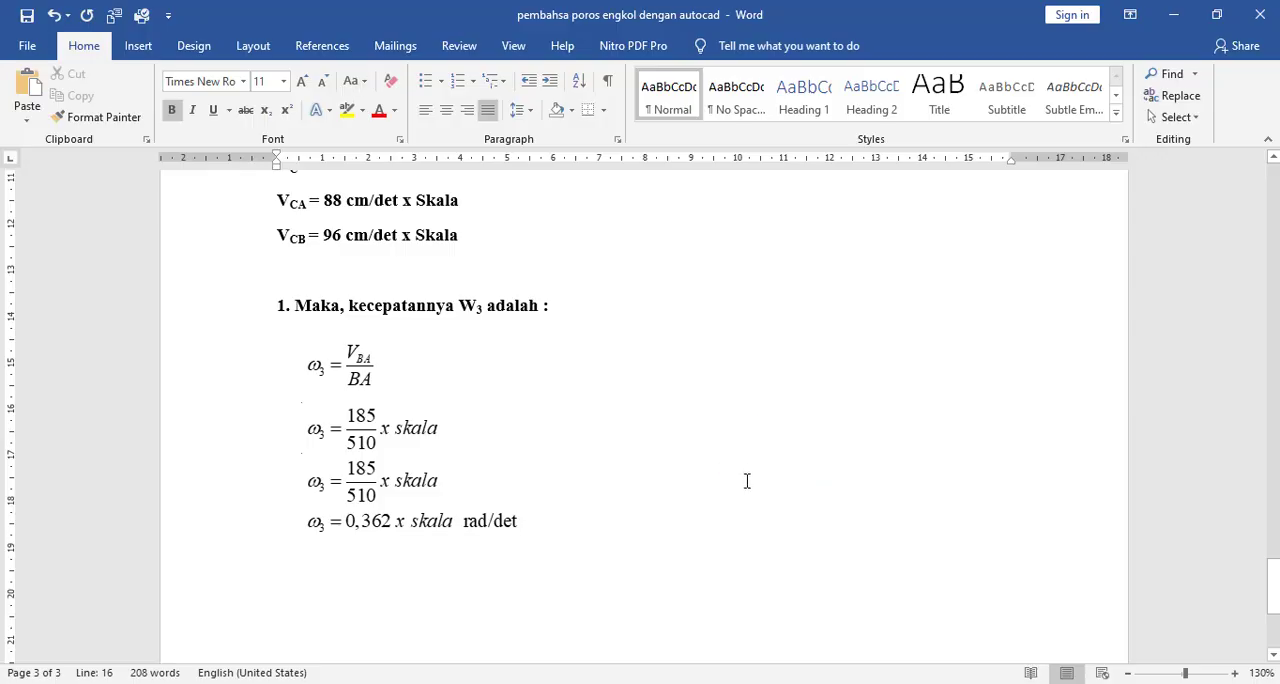
pyautogui.scroll(5, 746, 481)
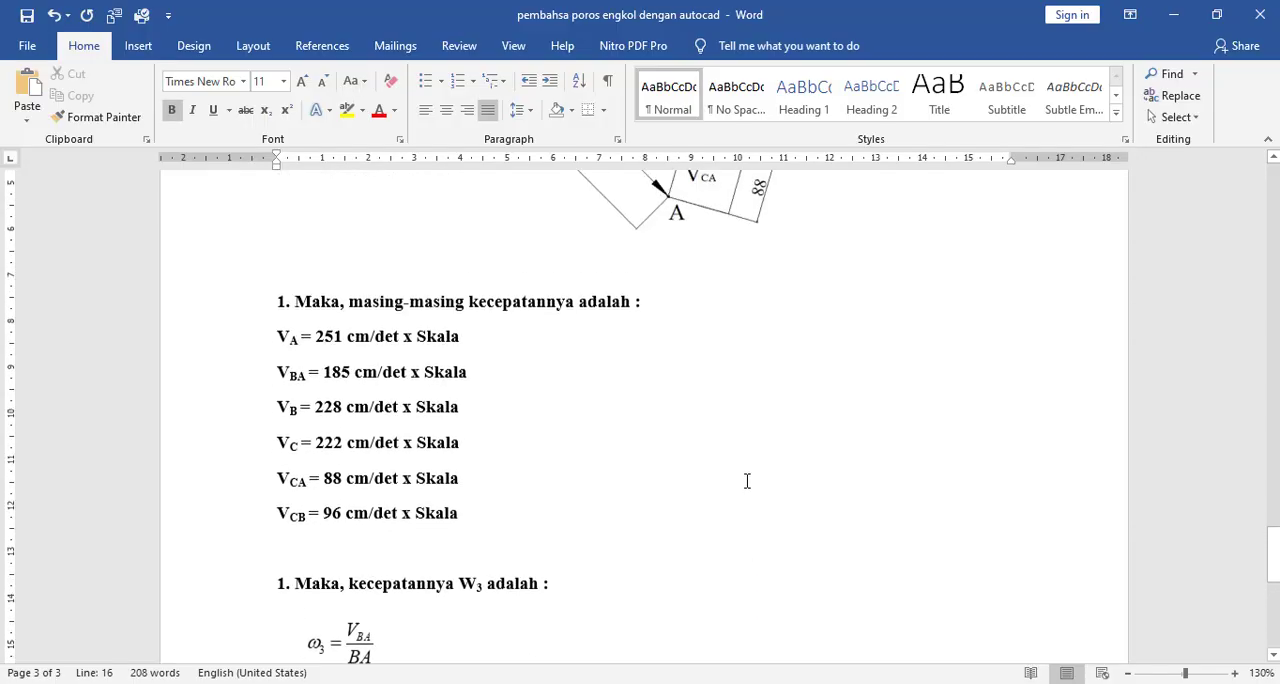
pyautogui.scroll(-3, 746, 481)
pyautogui.scroll(-1, 746, 481)
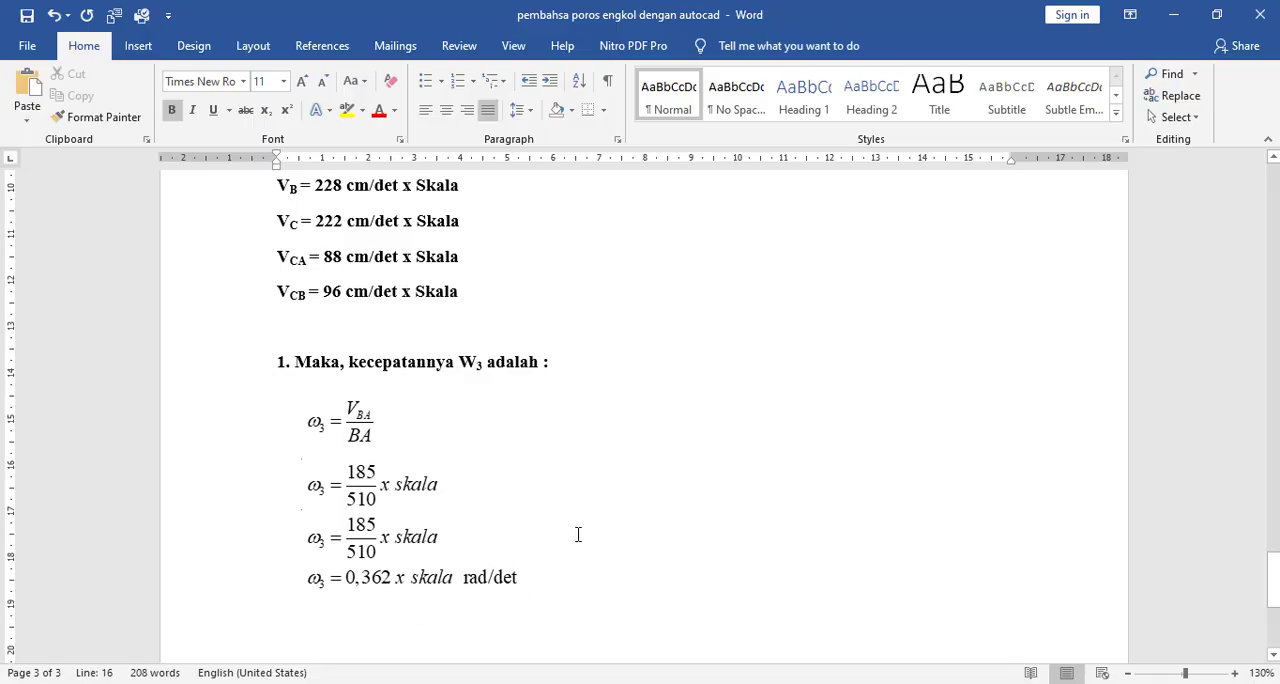
pyautogui.scroll(15, 578, 535)
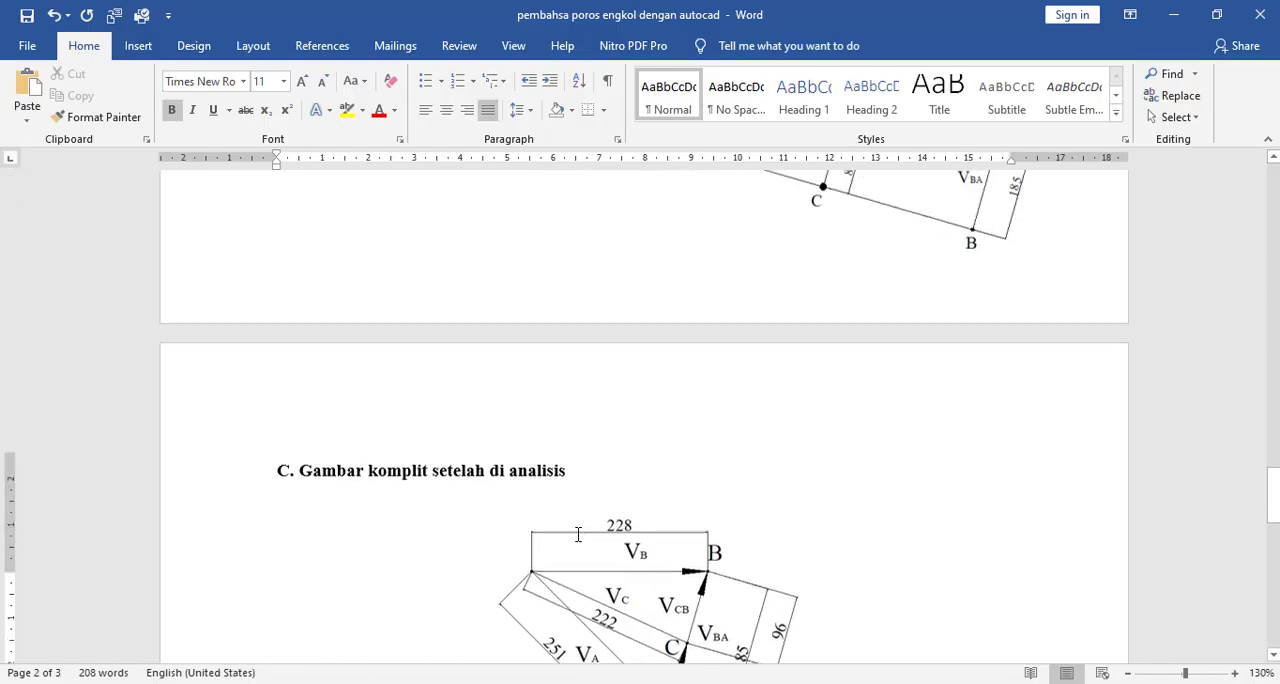
pyautogui.scroll(8, 578, 535)
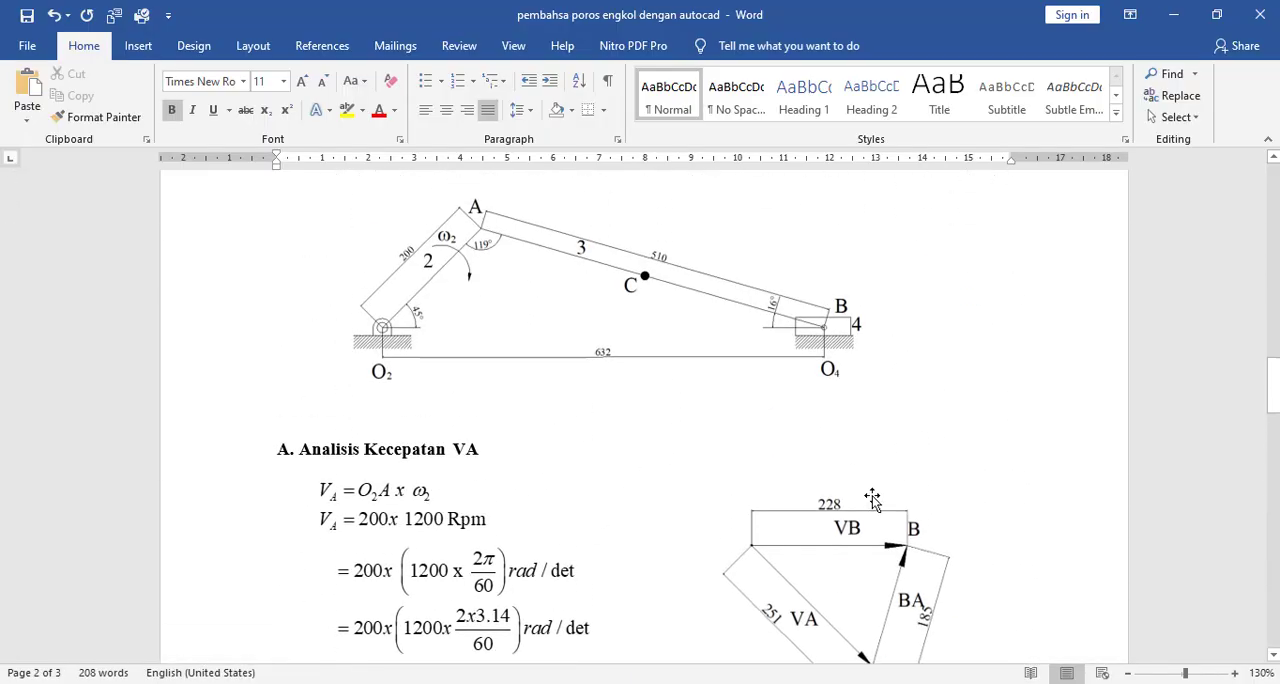